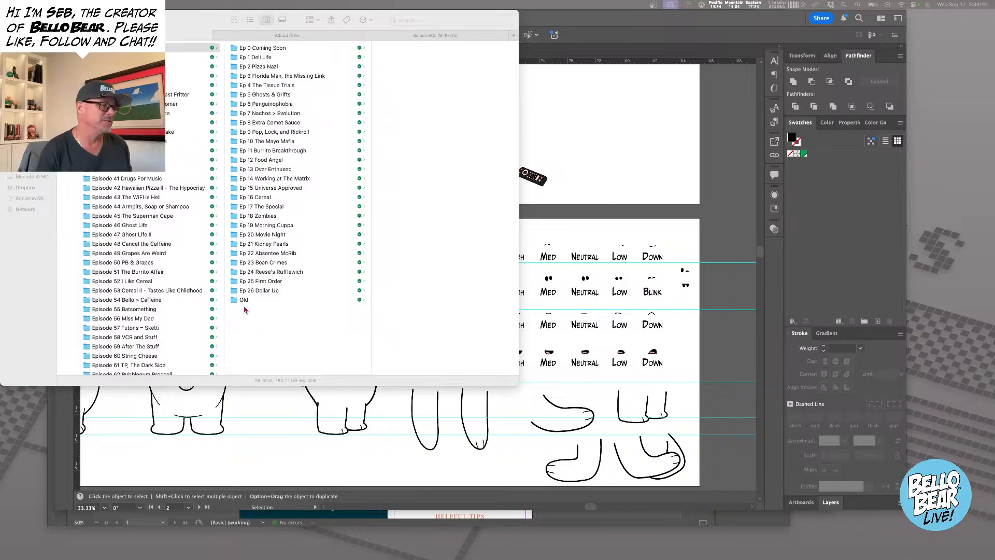
Duplicate the "Ep 26 Dollar Up" episode folder within the same directory.
left_click(253, 293)
left_click(253, 292)
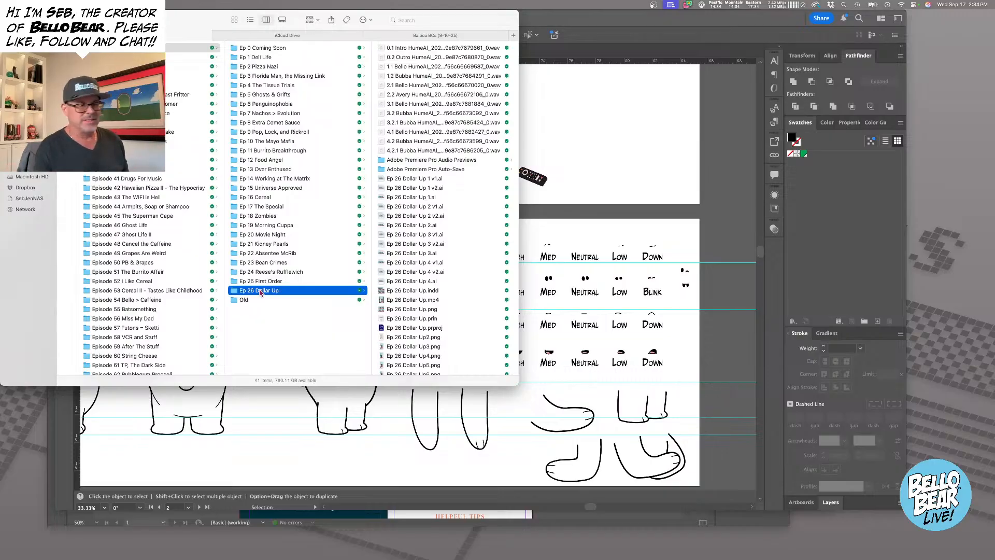
scroll(267, 293, "left", 2)
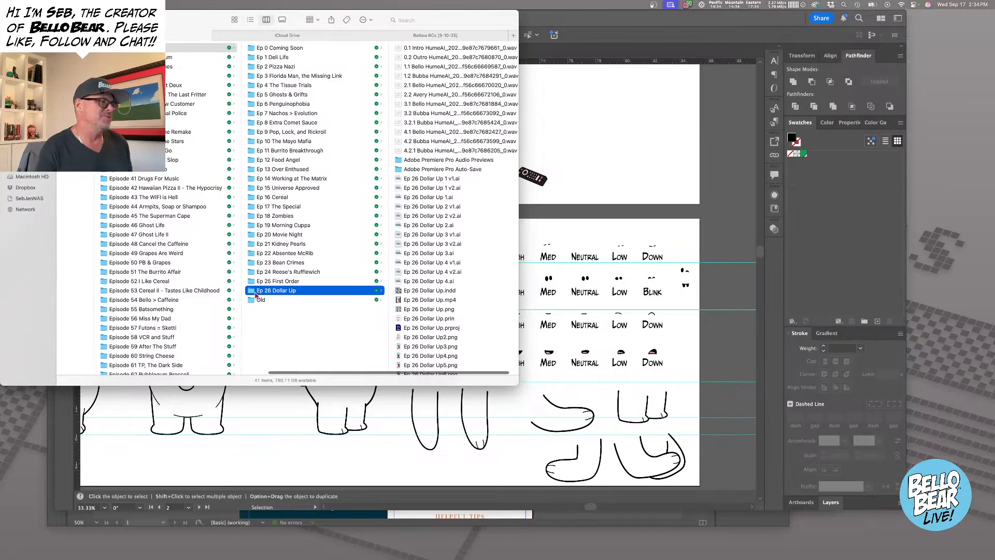
right_click(285, 290)
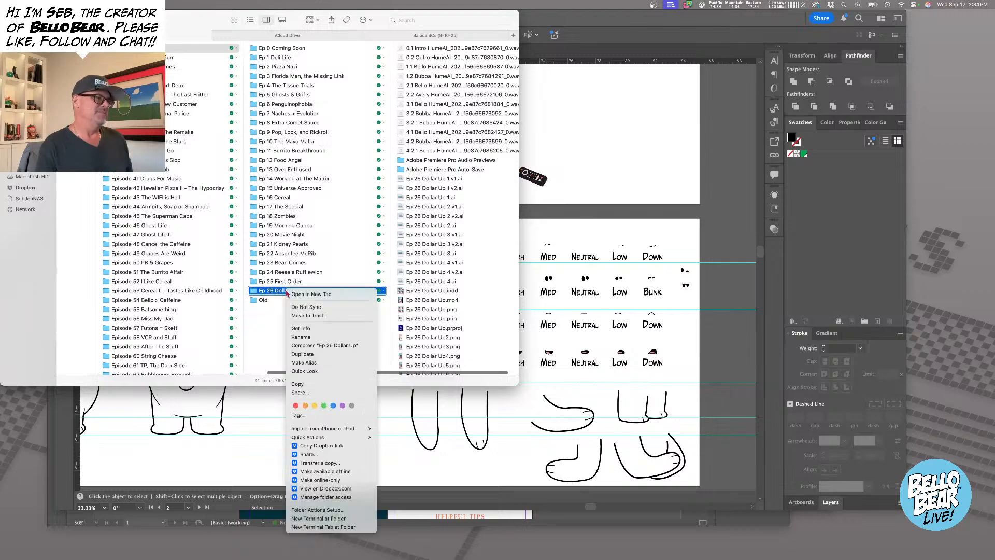
left_click(315, 355)
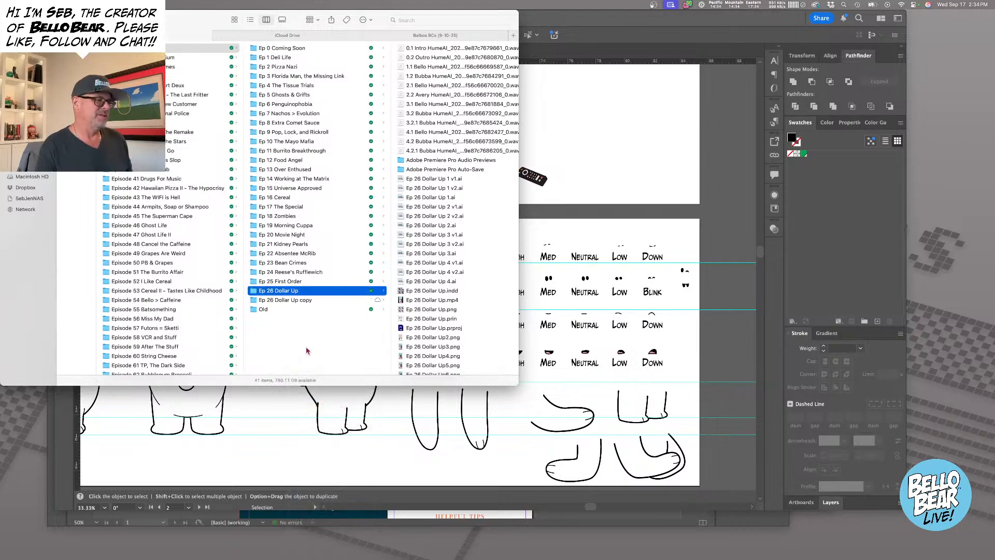
mouse_move(410, 557)
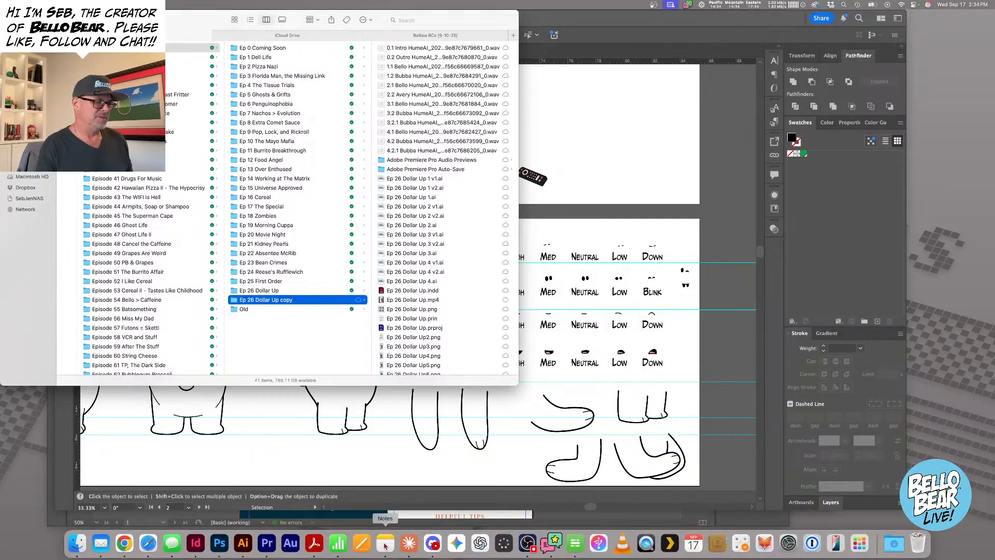
left_click(385, 546)
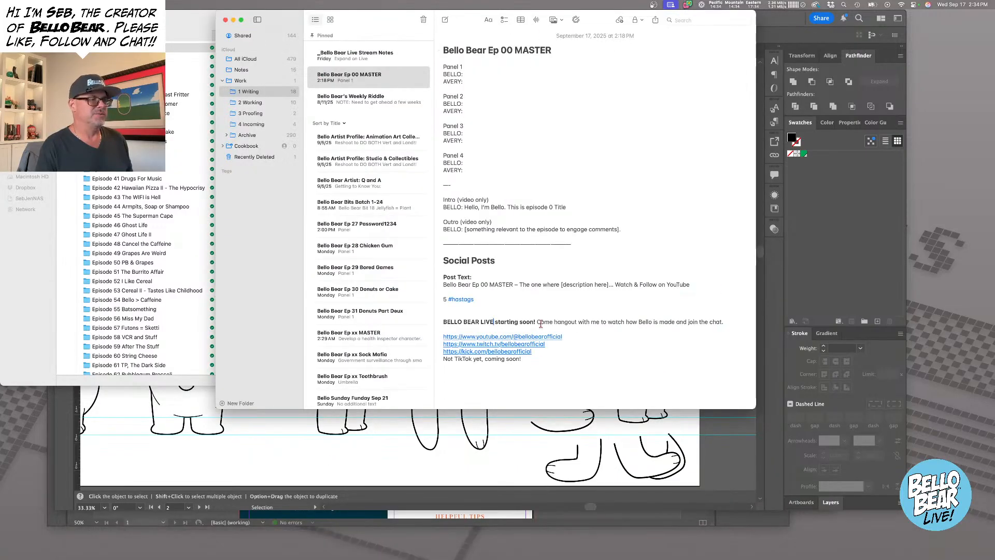
scroll(373, 342, "down", 1)
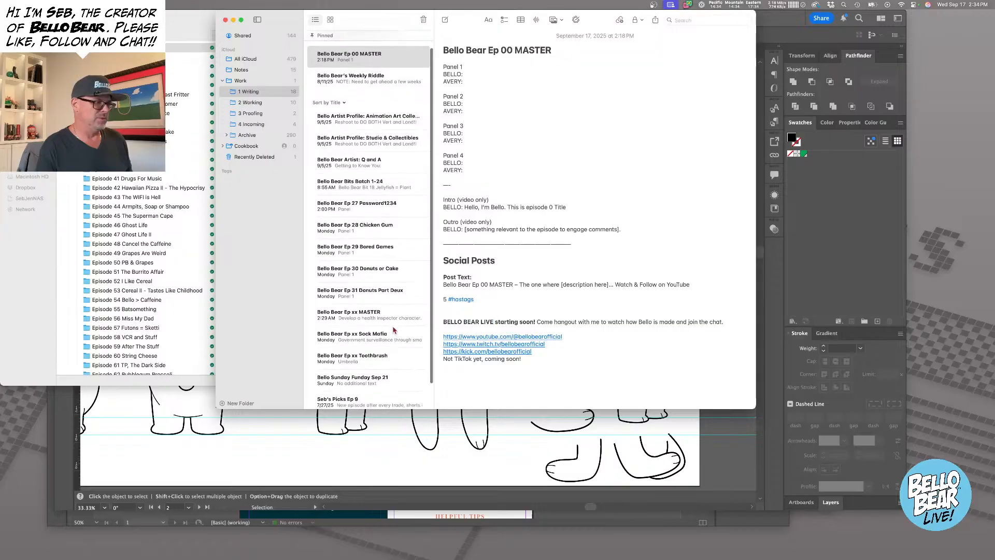
left_click(372, 204)
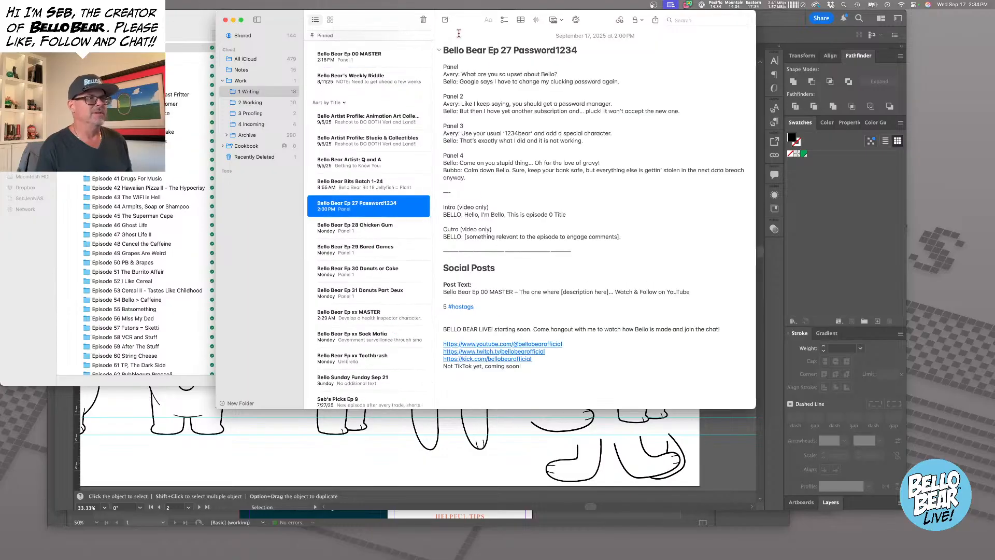
left_click_drag(489, 50, 597, 53)
key("super+c")
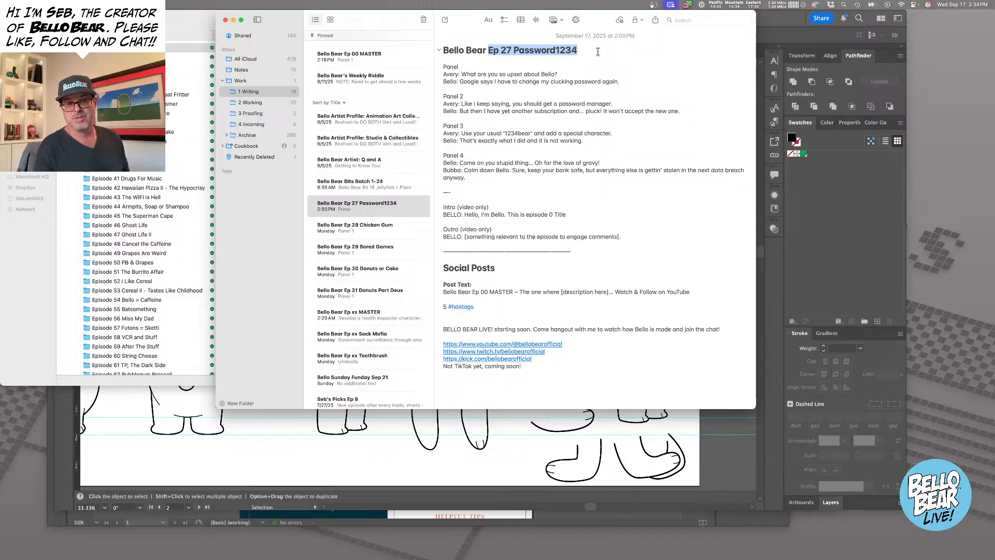
Back in Finder, rename the duplicated "Ep 26 Dollar Up copy" folder to the copied title "Ep 27 Password1234".
left_click(179, 35)
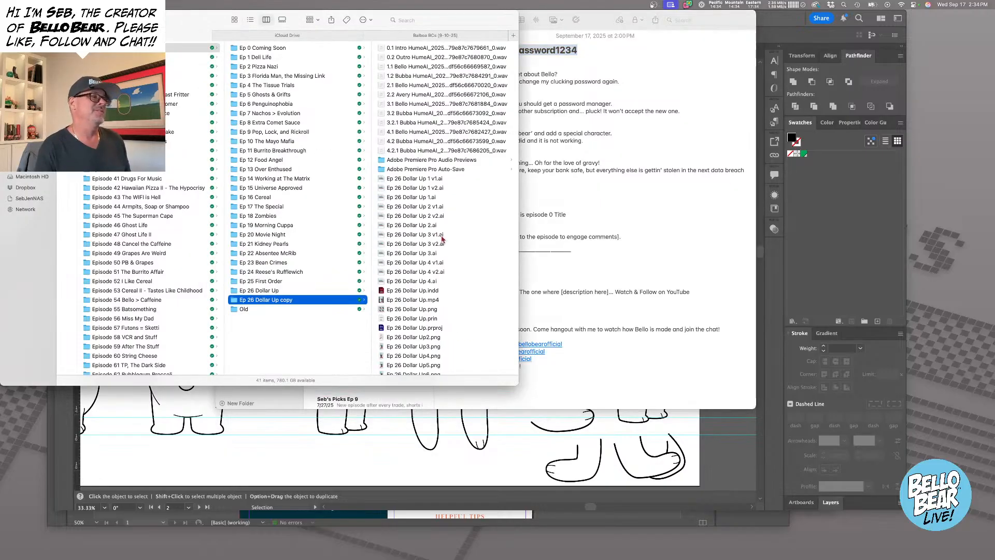
left_click(276, 300)
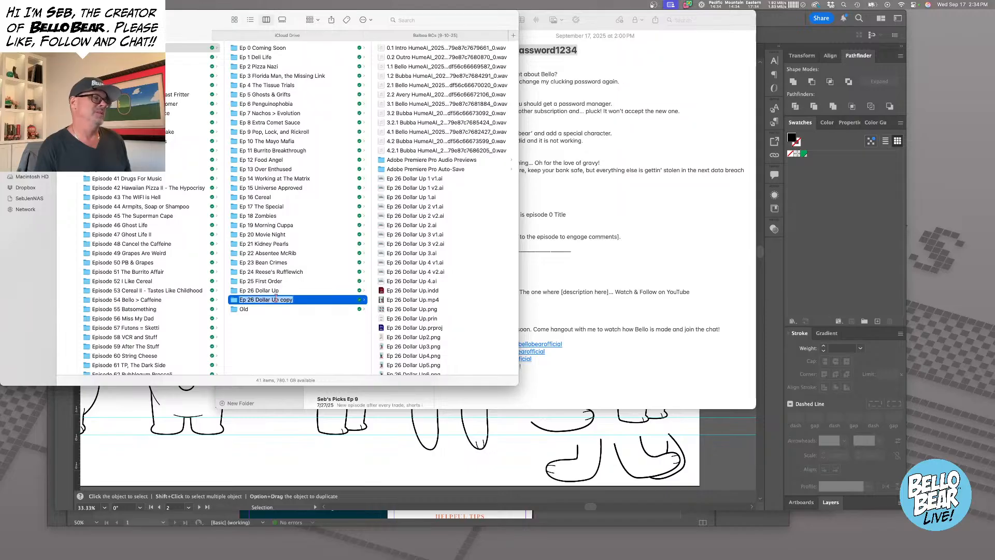
key("super+v")
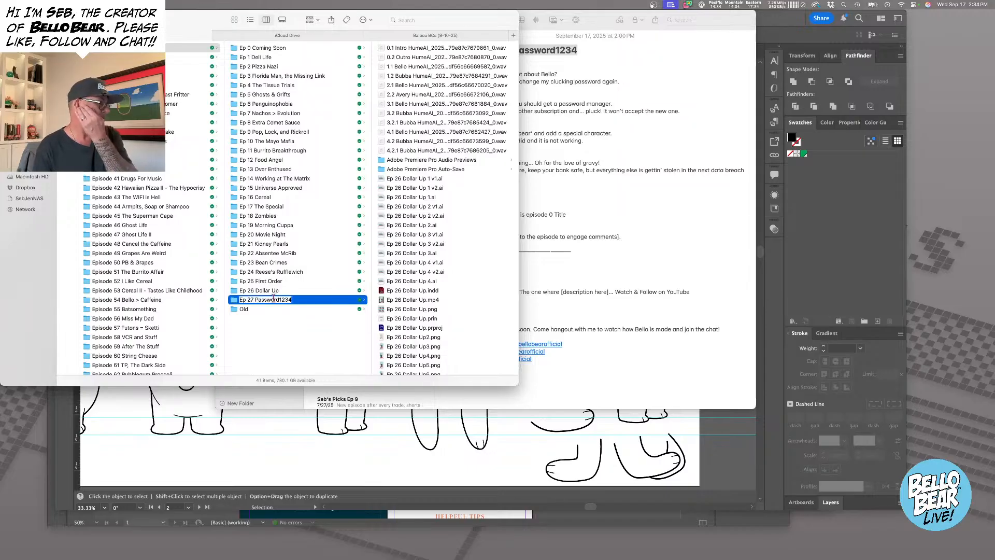
left_click(280, 309)
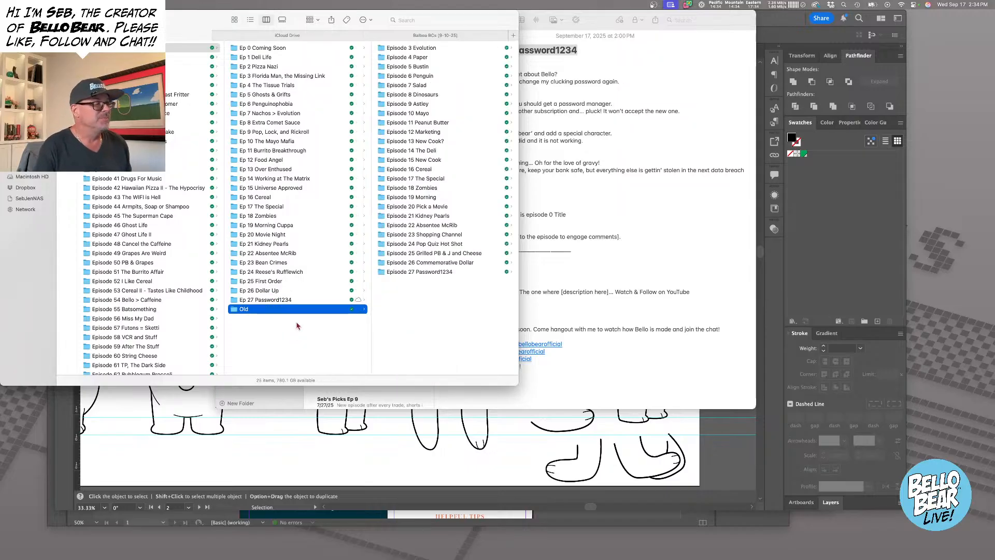
Delete the old dialogue WAV files from 1.1 Bello through 4.2.1 Bubba in the "Ep 27 Password1234" folder, keeping the intro and outro.
left_click(306, 301)
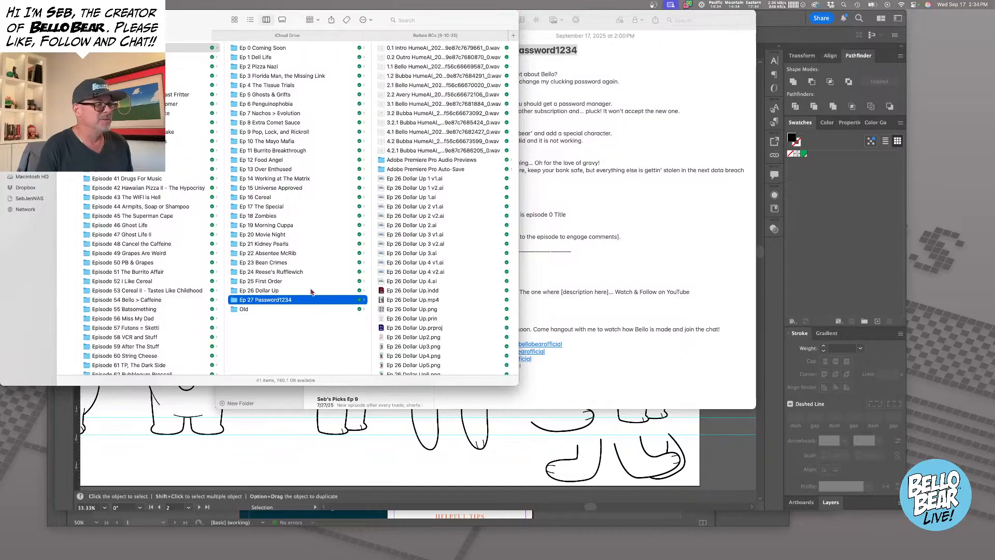
left_click(453, 50)
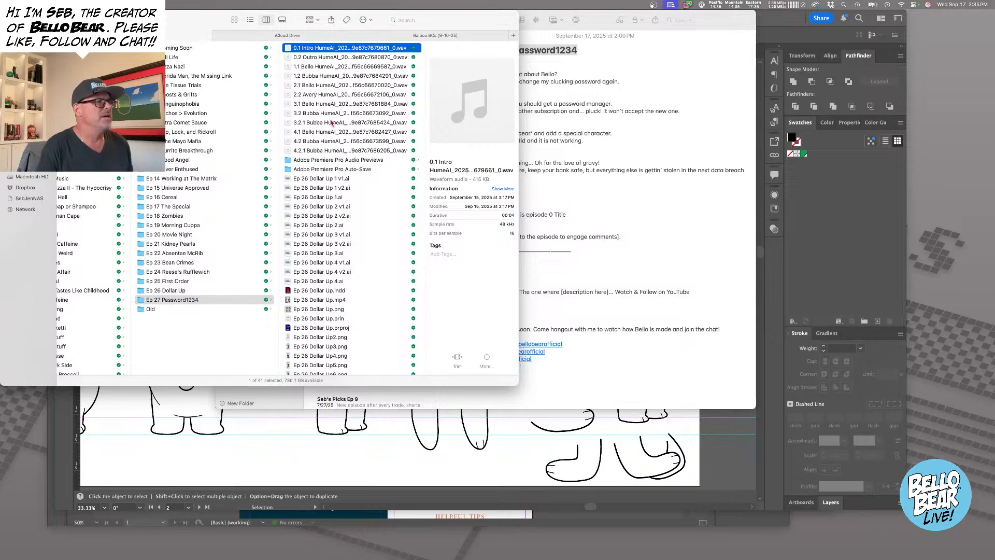
left_click(313, 77)
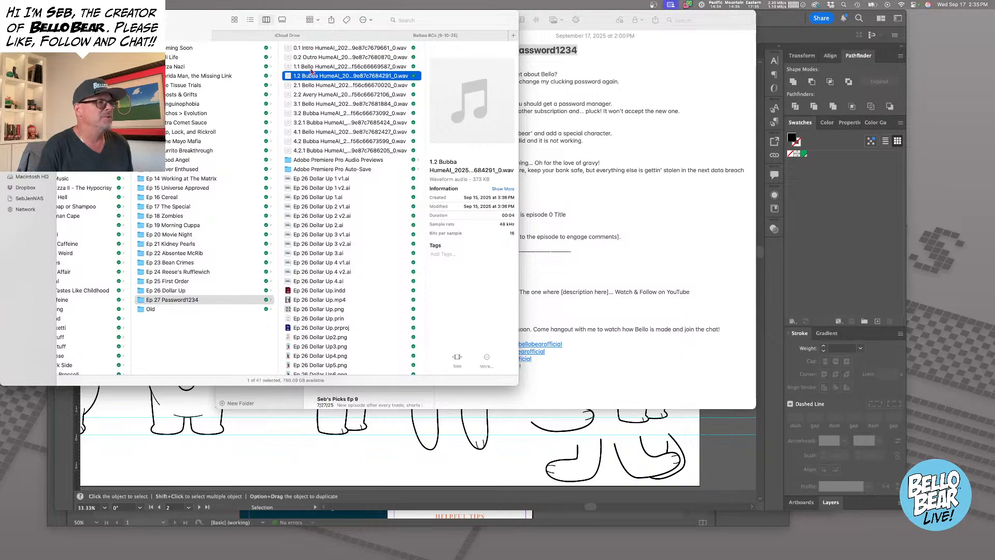
left_click(311, 67)
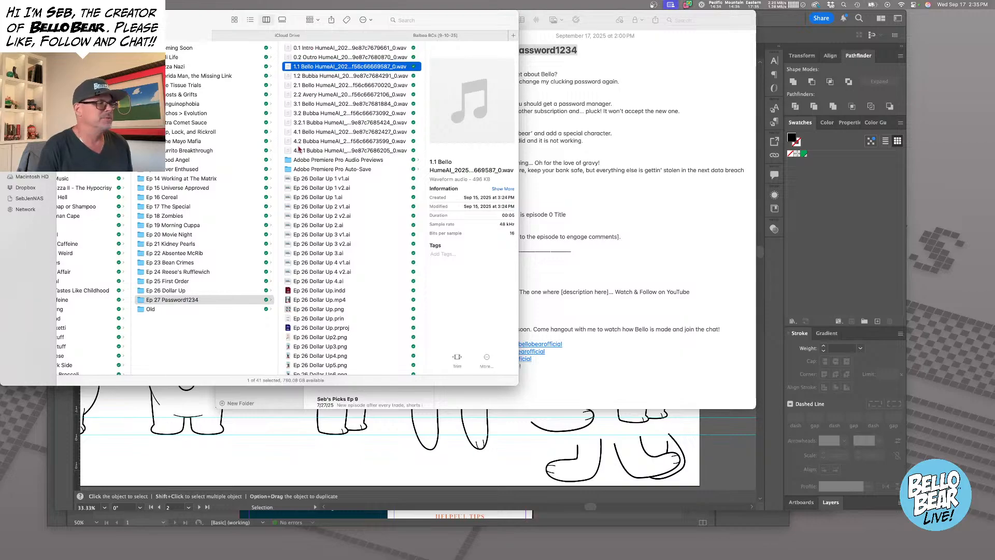
left_click(317, 151, "shift")
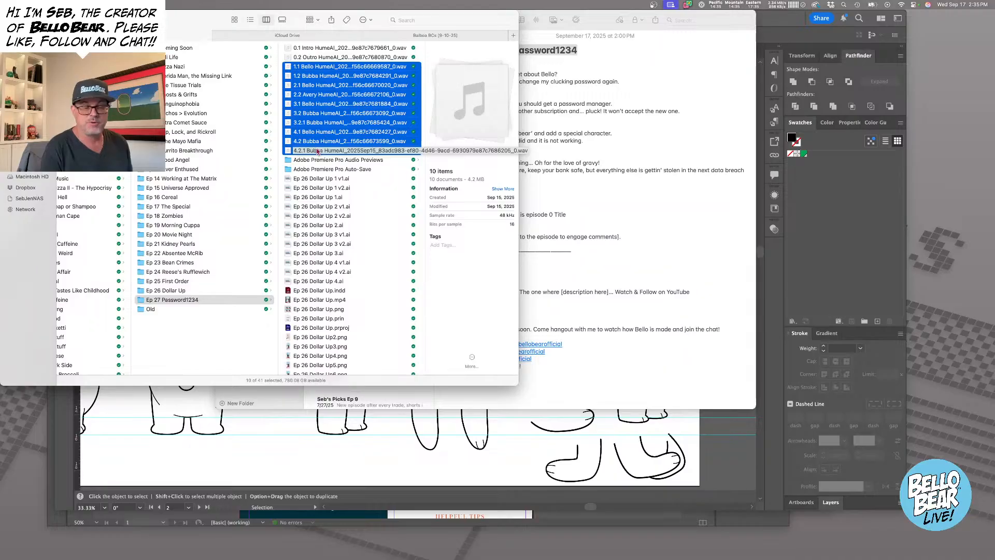
key("super+BackSpace")
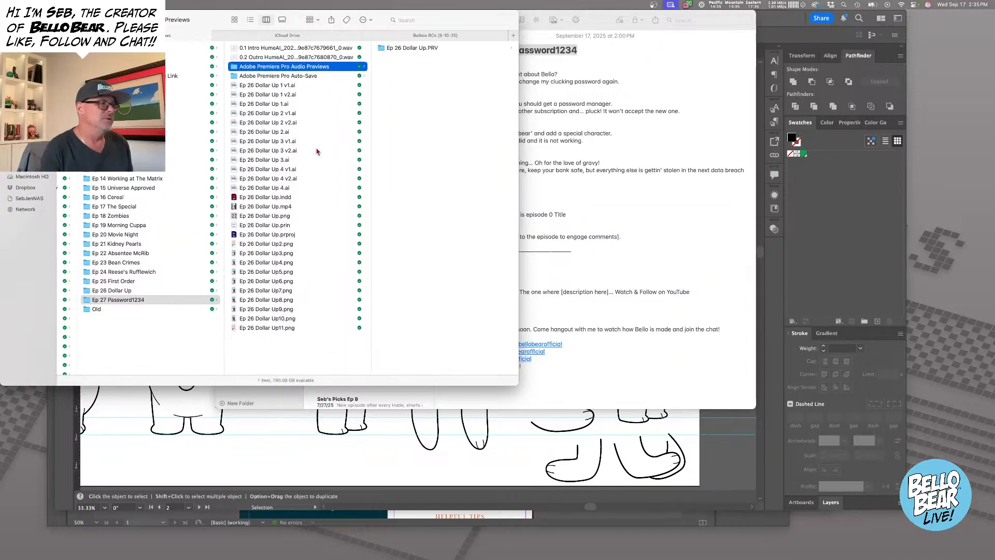
Rename the Illustrator file "Ep 26 Dollar Up 1 v1.ai" to "Ep 27 Password1234 1.ai".
left_click(286, 86)
right_click(262, 88)
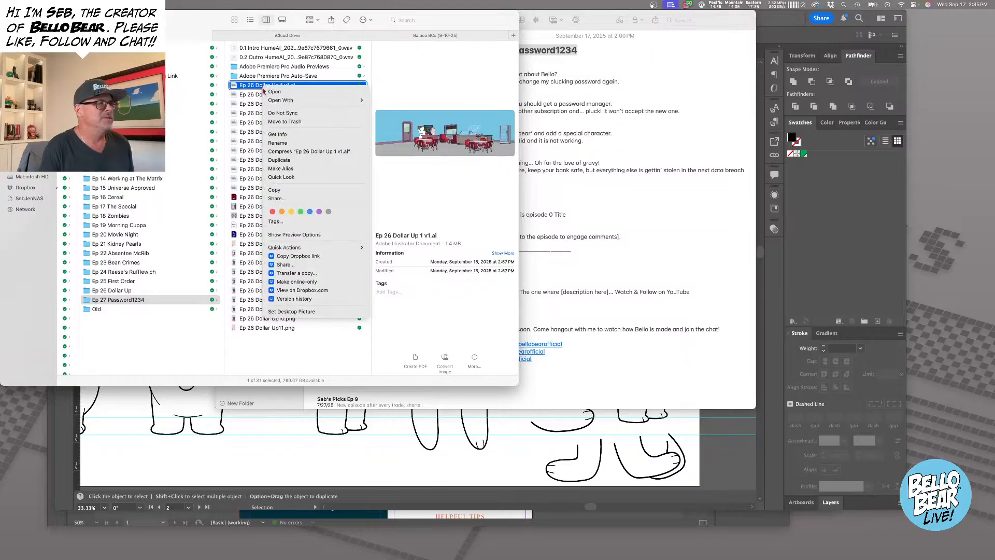
left_click(275, 144)
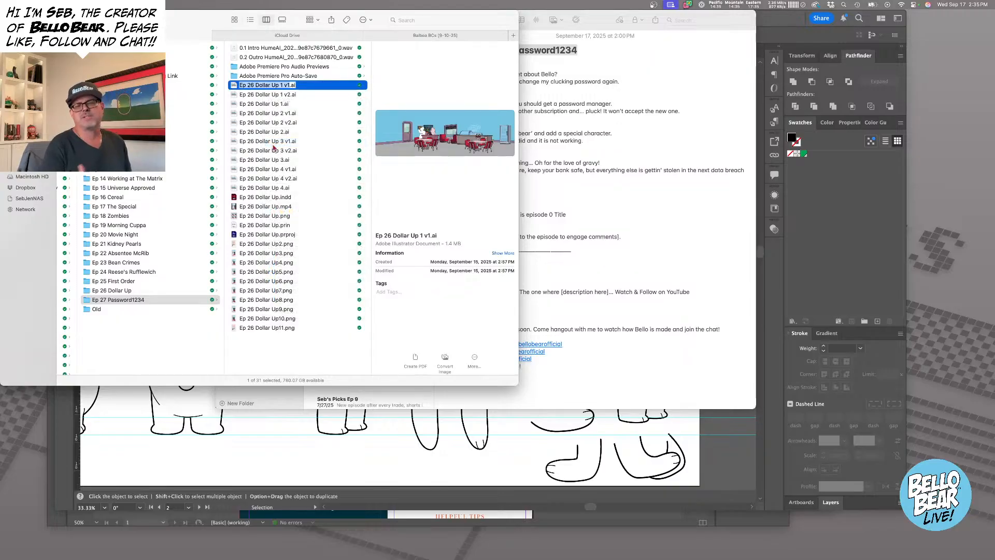
key("super+v")
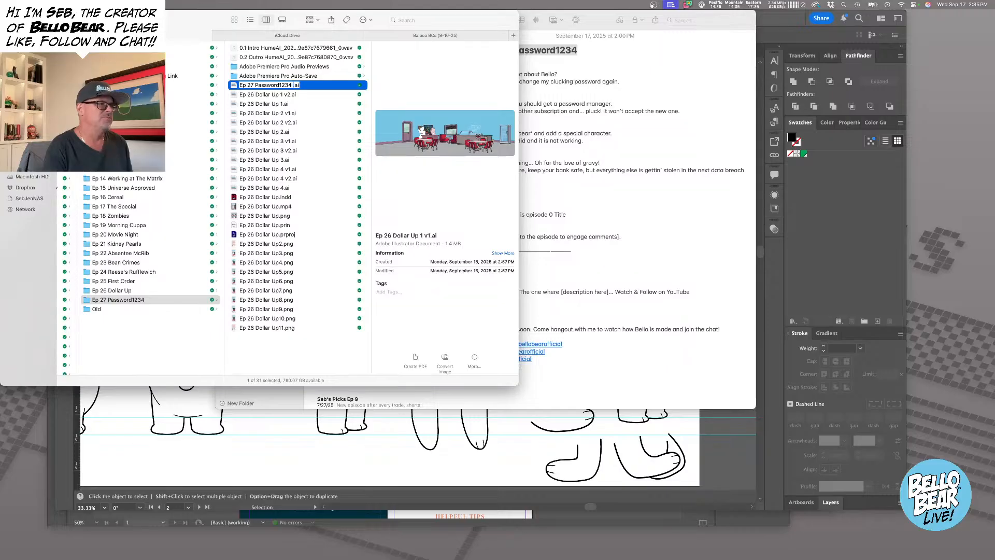
type("1")
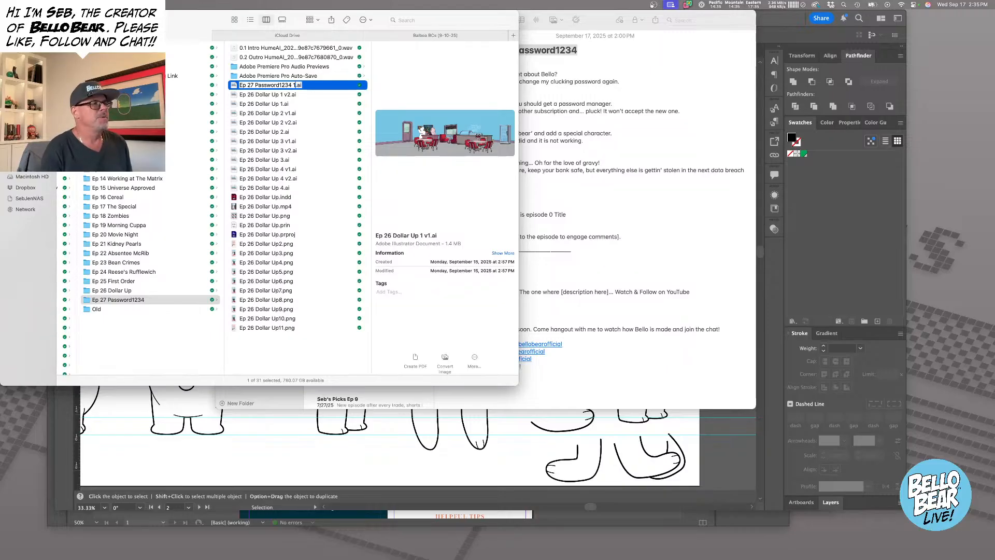
key("Return")
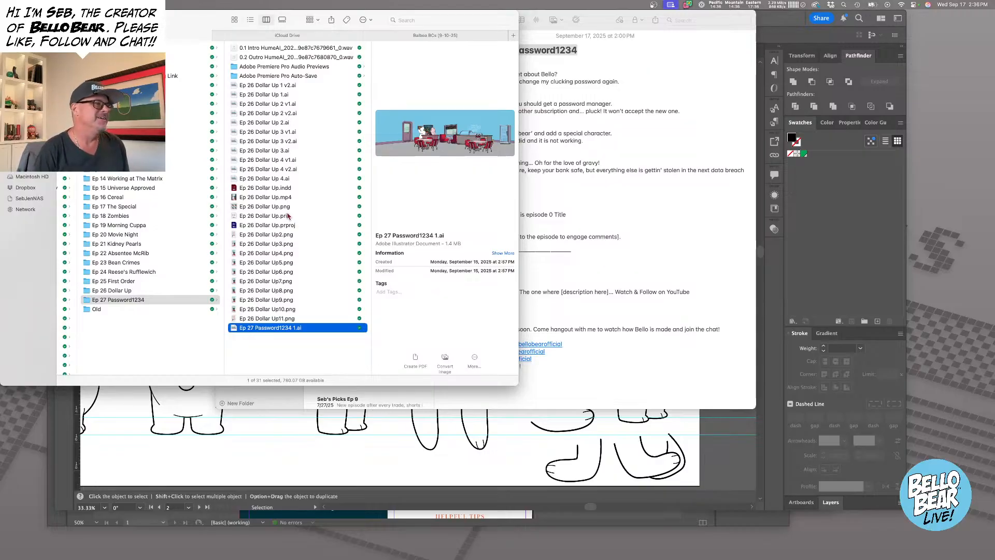
Rename the InDesign document "Ep 26 Dollar Up.indd" to "Ep 27 Password1234.indd".
left_click(266, 190)
right_click(263, 187)
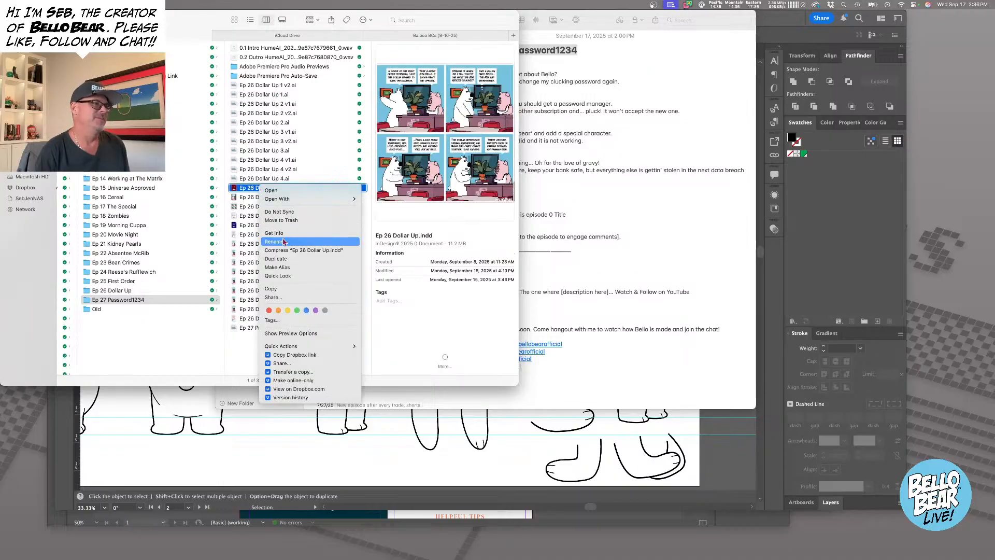
left_click(283, 242)
key("super+v")
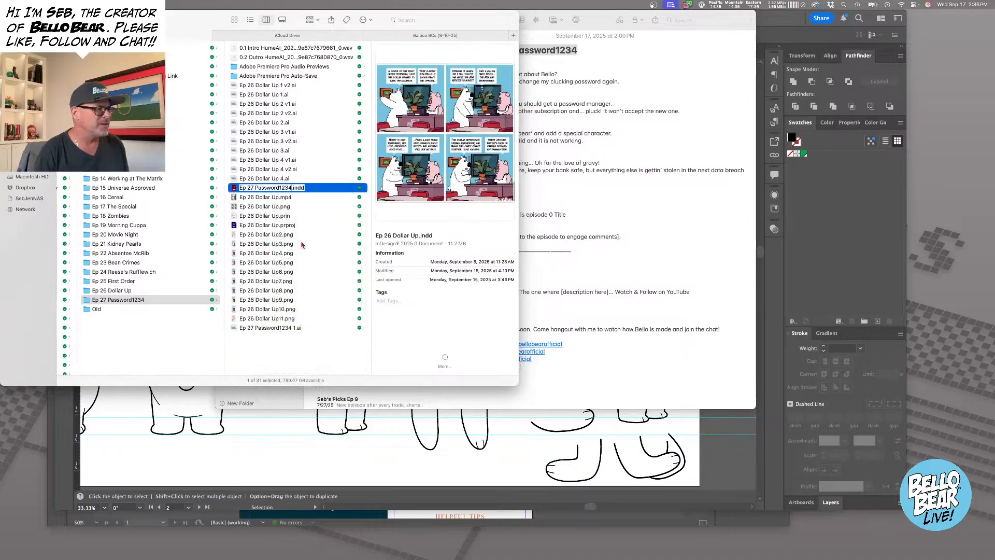
key("Return")
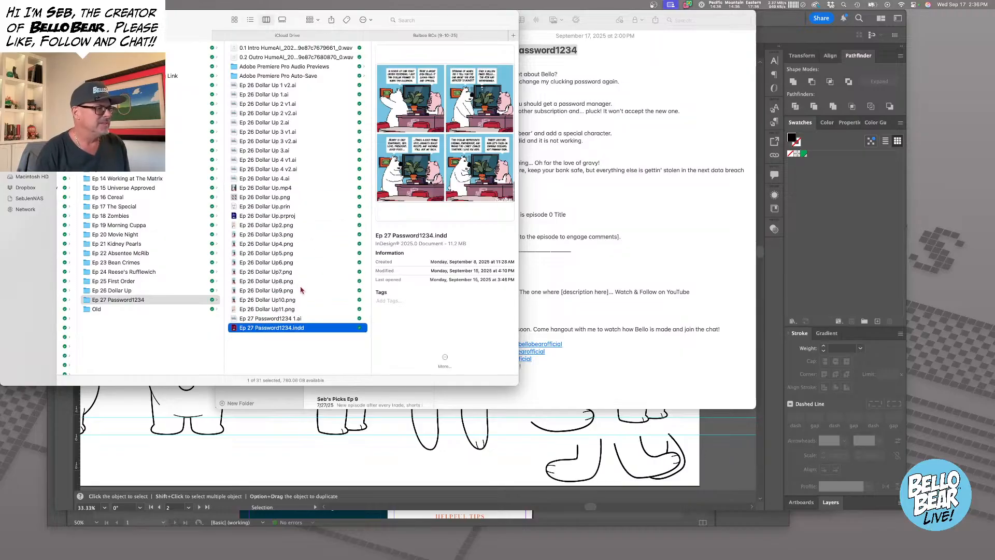
Rename the Premiere Pro project "Ep 26 Dollar Up.prproj" to "Ep 27 Password1234.prproj".
left_click(251, 217)
right_click(252, 218)
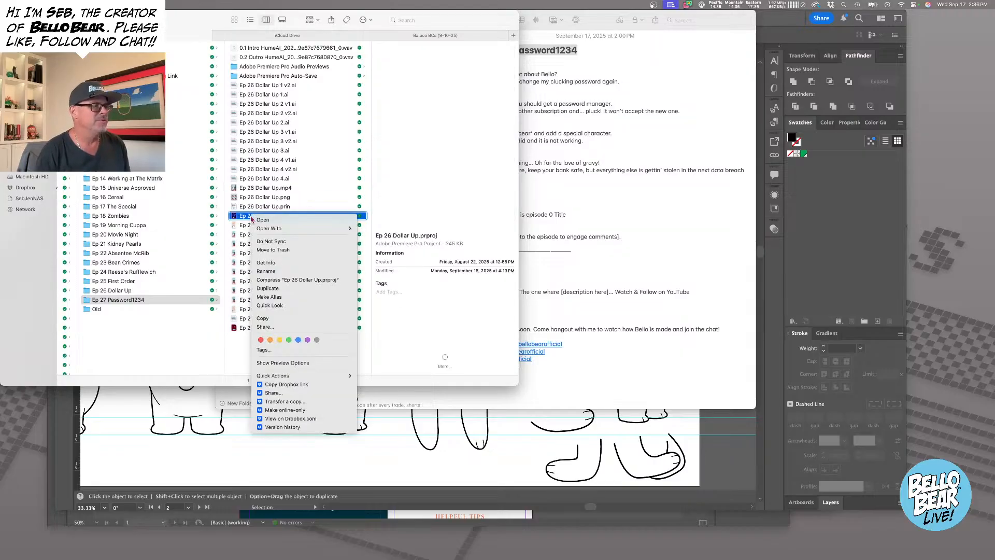
left_click(278, 271)
key("super+v")
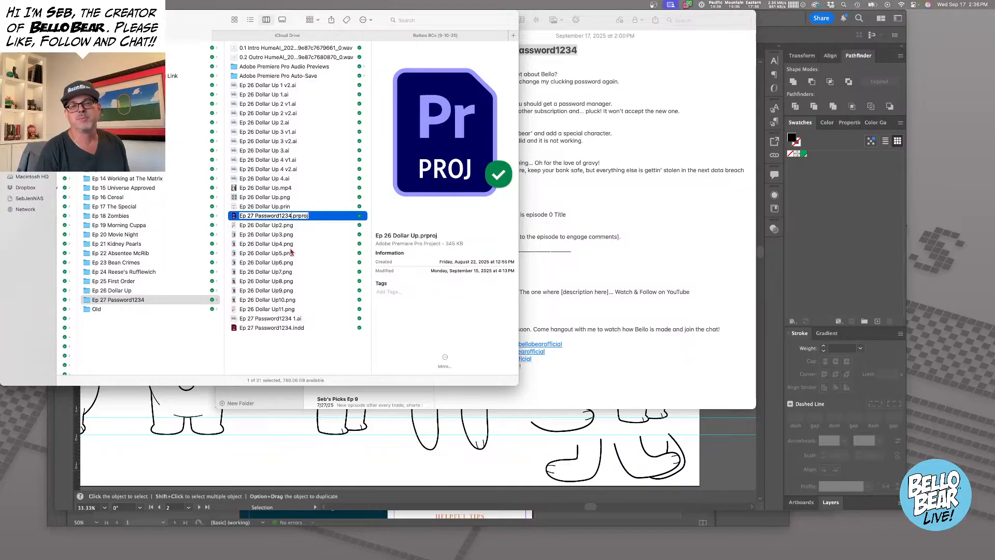
key("Return")
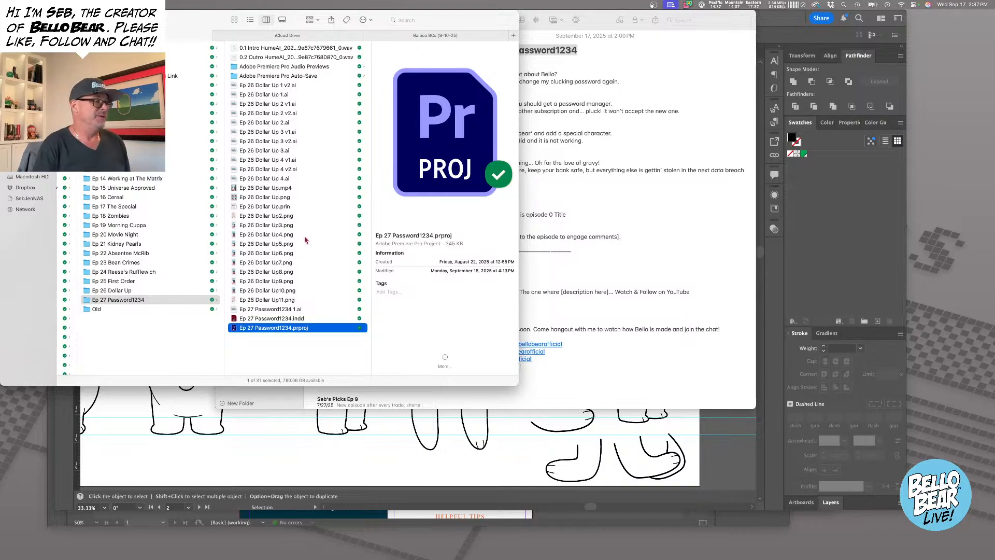
Delete both Adobe Premiere Pro preview and auto-save folders and all remaining "Ep 26 Dollar Up" files from the Ep 27 folder.
left_click(283, 68)
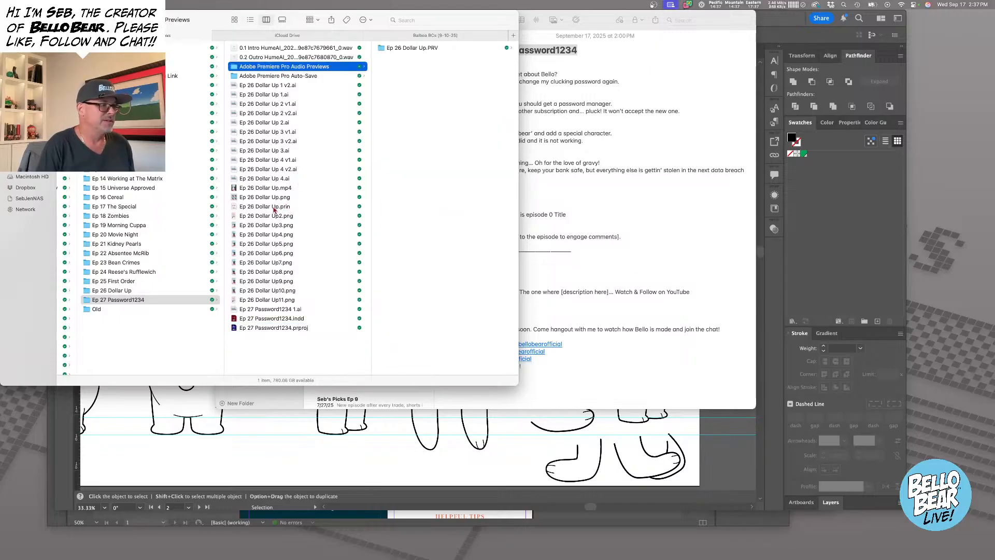
left_click(269, 301, "shift")
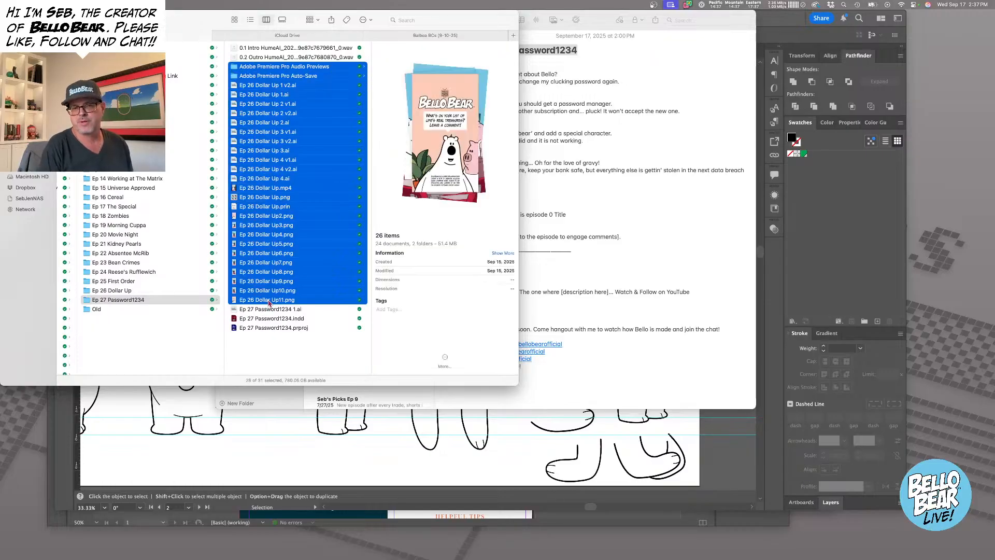
key("super+BackSpace")
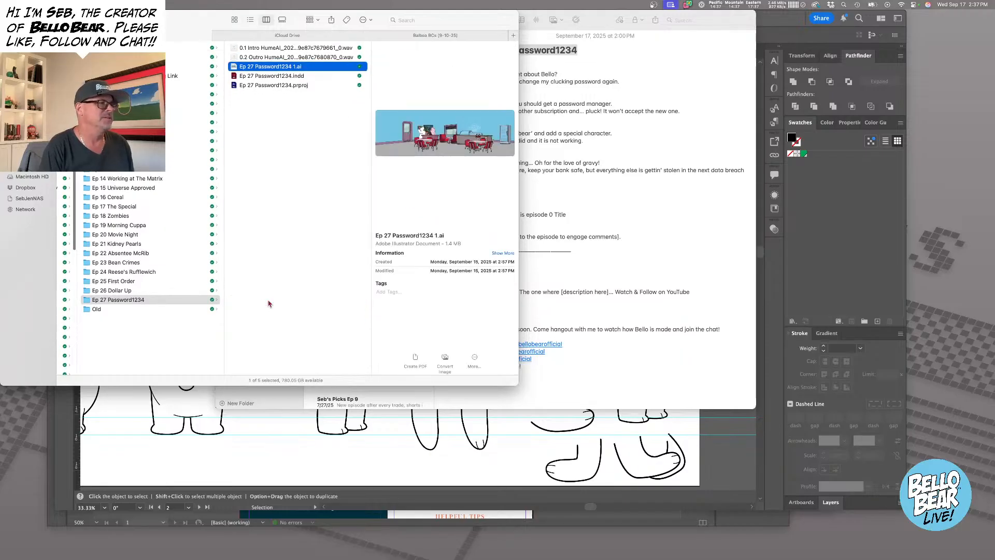
Open the "Ep 27 Password1234 1.ai" artwork in Illustrator.
left_click(299, 116)
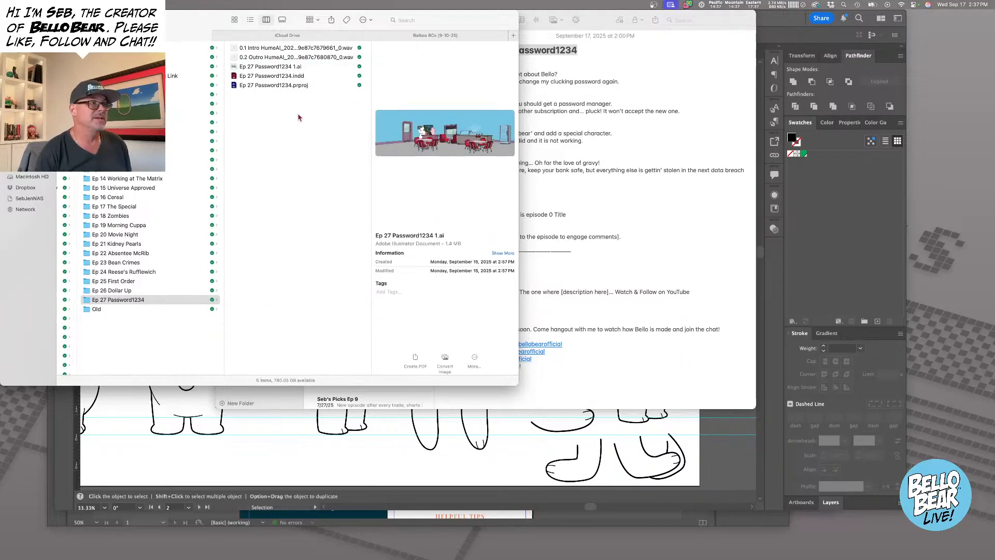
double_click(279, 67)
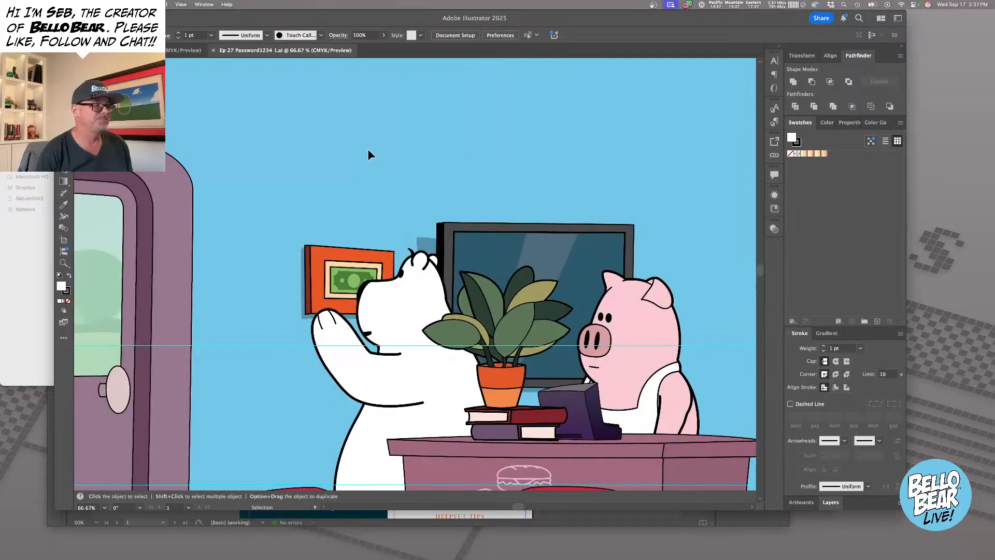
left_click(444, 260, "alt+super")
key("super+semicolon")
left_click(452, 291, "alt+super")
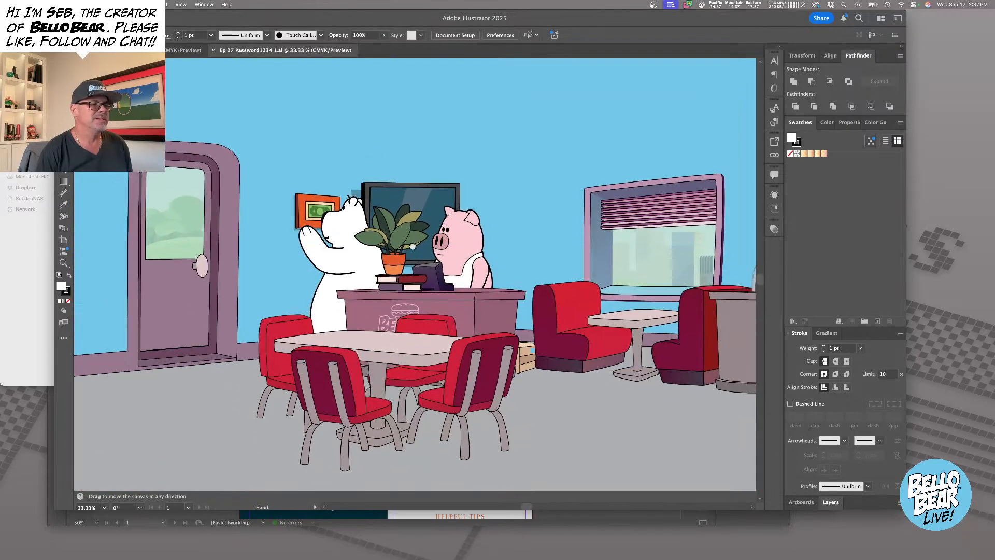
left_click_drag(435, 293, 428, 243)
key("super+semicolon")
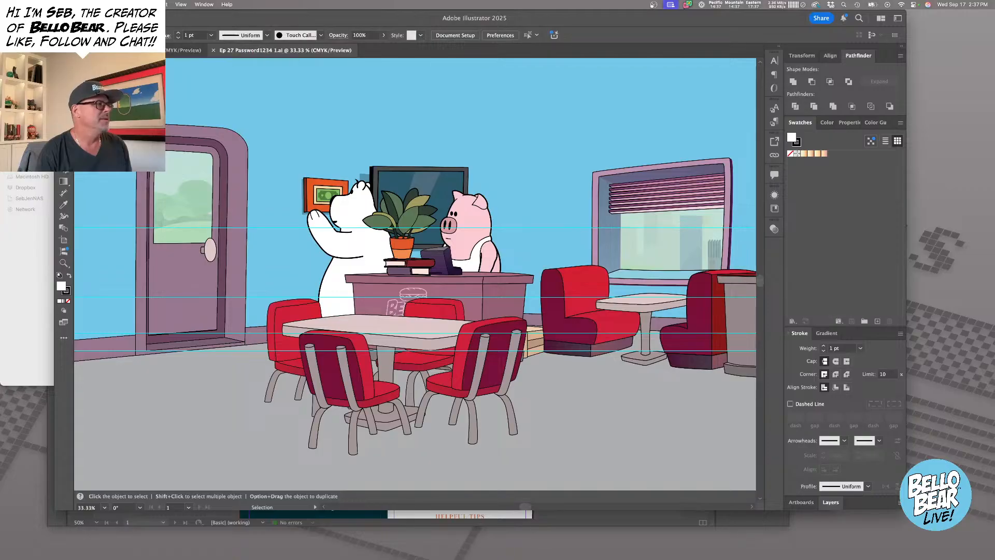
Switch to Finder and open "Ep 27 Password1234.indd" in InDesign.
left_click(30, 124)
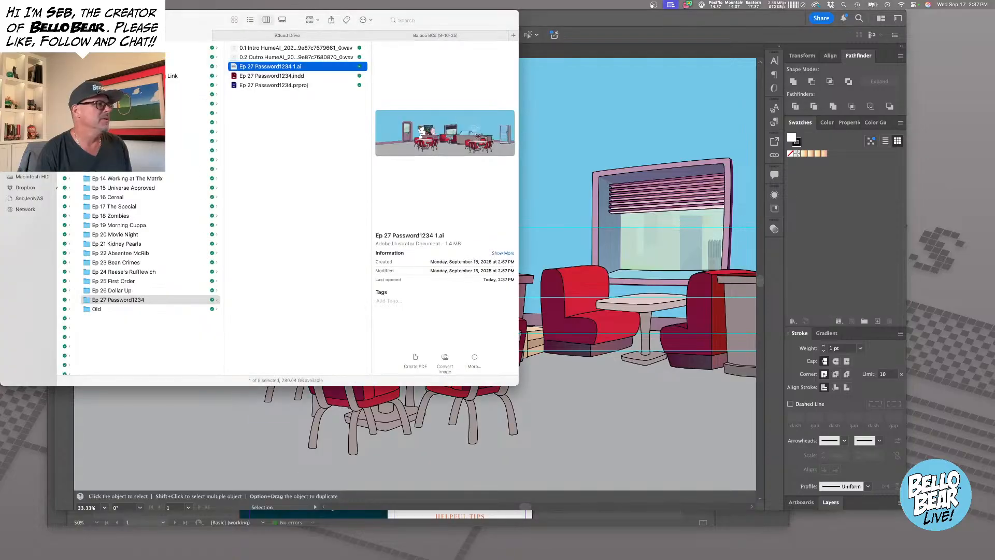
left_click(272, 76)
double_click(271, 76)
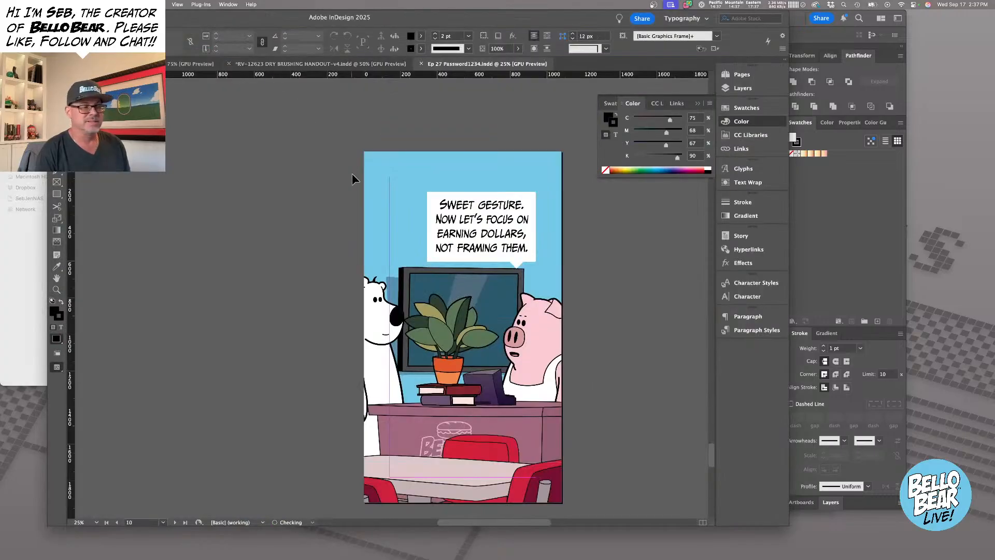
Delete the old episode's panel artwork and speech balloons from pages 10 and 9.
key("super+minus")
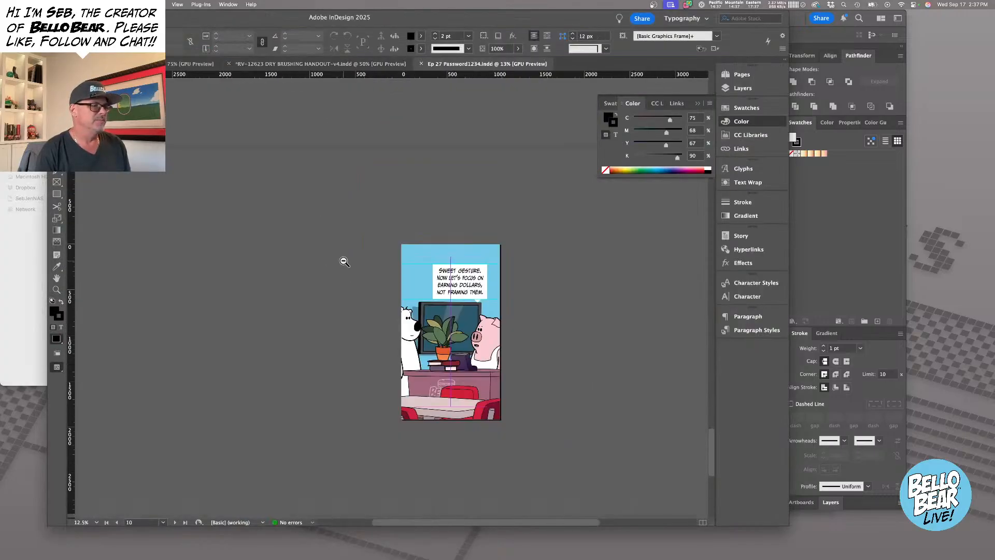
scroll(342, 311, "down", 5)
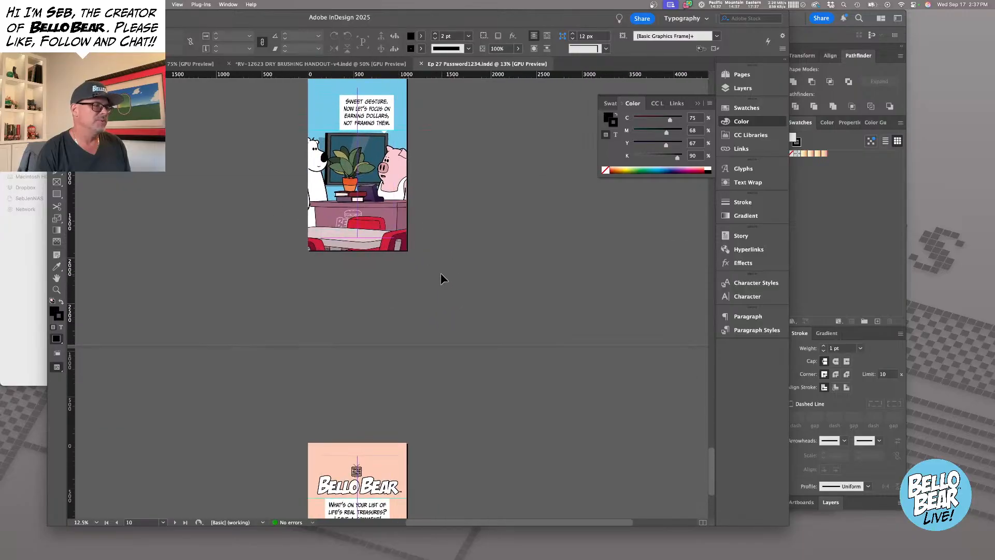
scroll(478, 250, "down", 1)
scroll(478, 244, "up", 4)
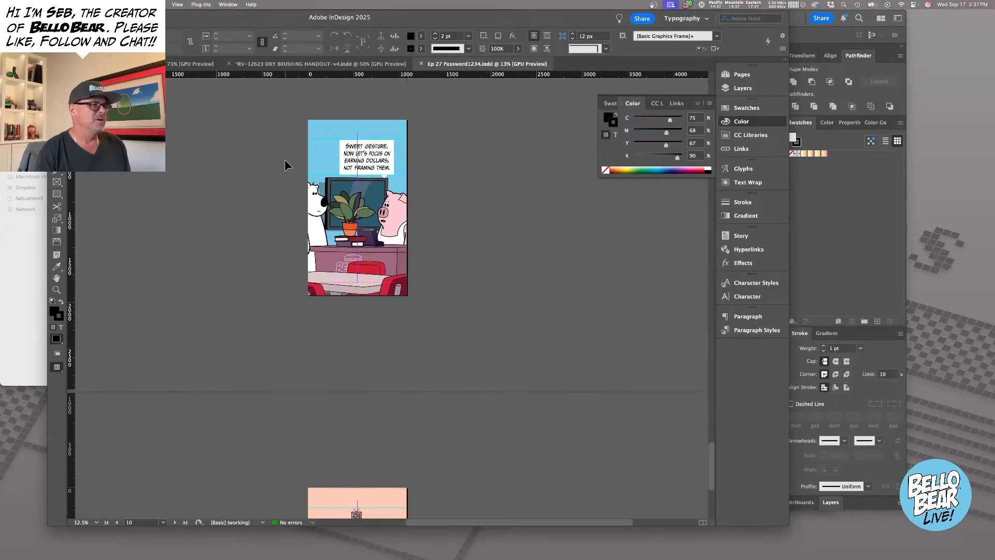
left_click_drag(259, 124, 523, 362)
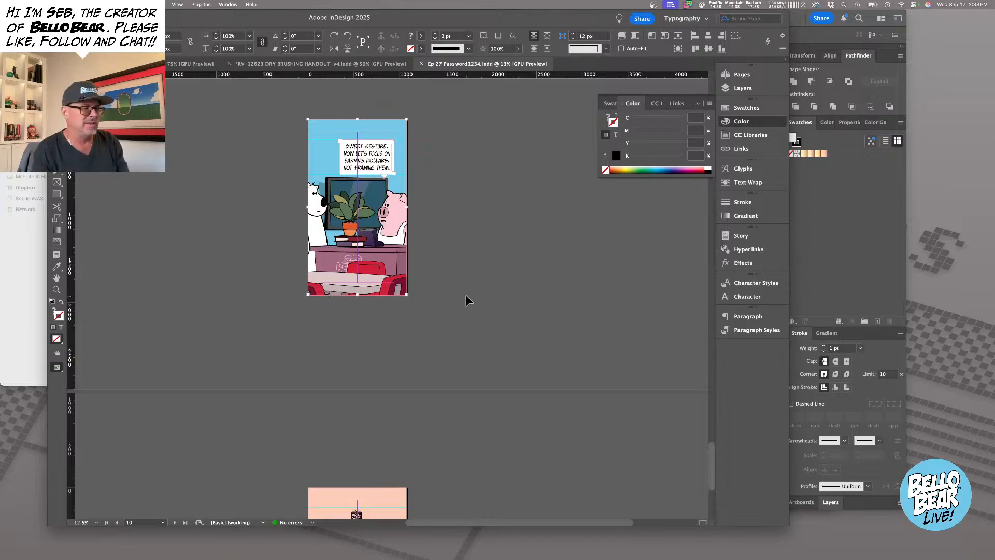
key("Delete")
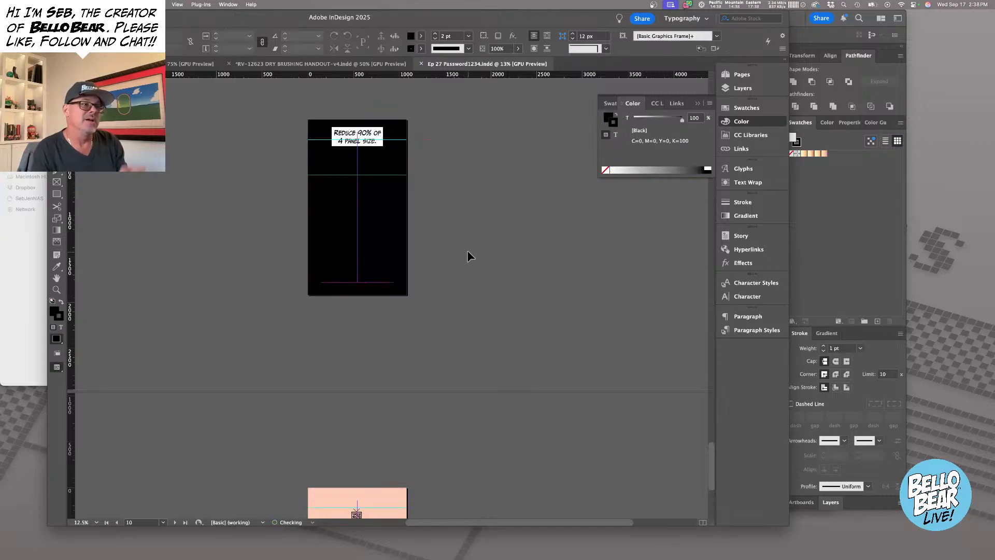
scroll(468, 256, "up", 10)
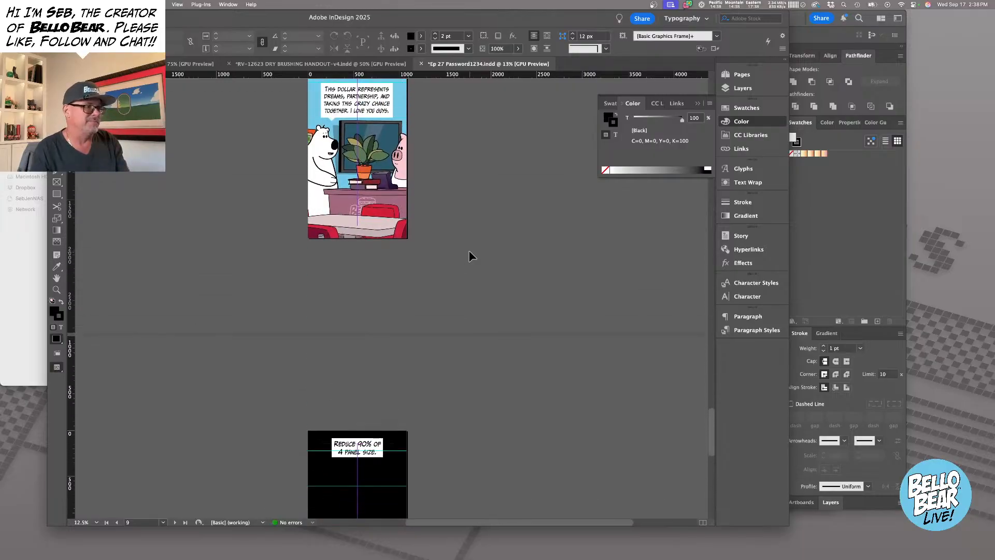
left_click_drag(483, 157, 258, 315)
key("Delete")
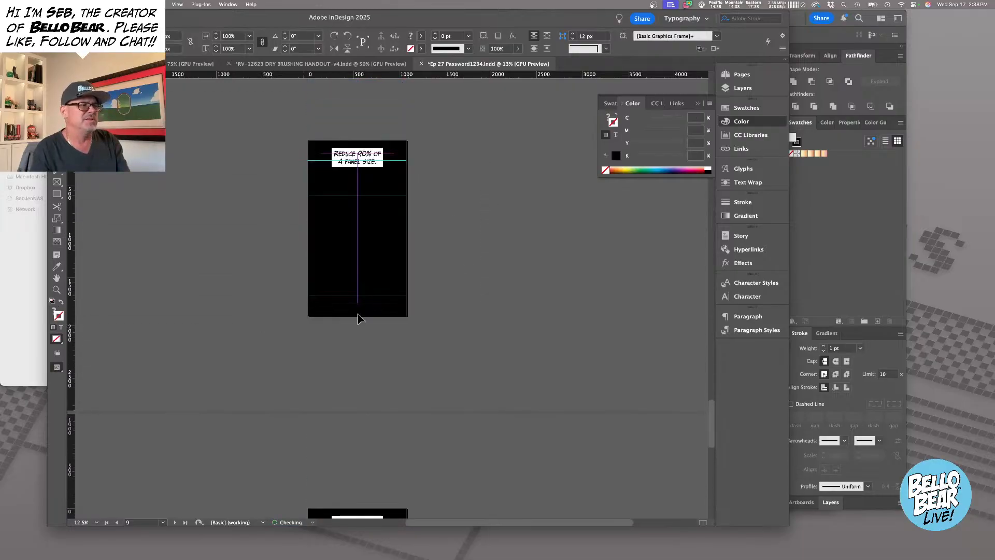
Delete the old episode's panel artwork and speech balloons from pages 8 and 7.
scroll(455, 261, "up", 10)
left_click_drag(491, 116, 222, 304)
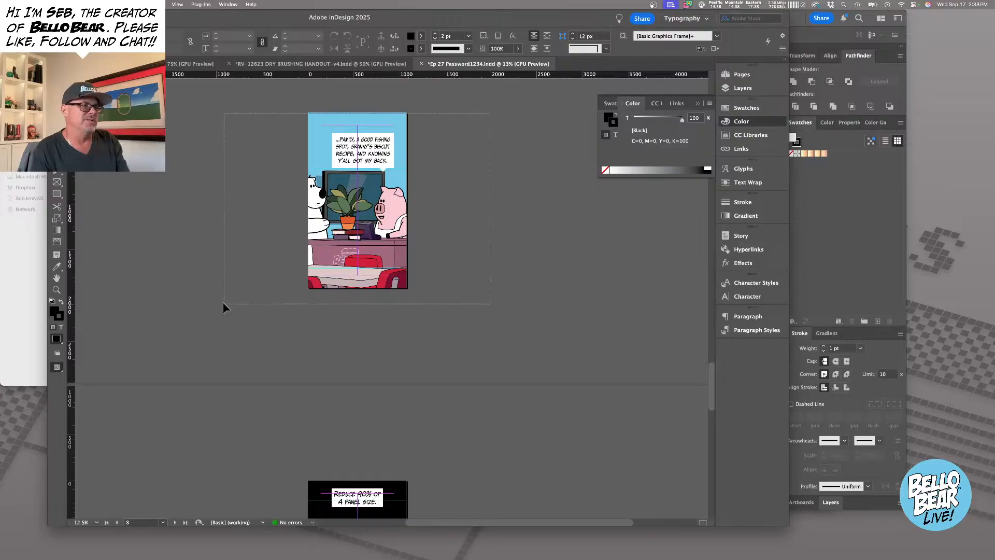
key("Delete")
scroll(441, 311, "up", 10)
scroll(466, 243, "up", 3)
left_click_drag(477, 169, 240, 317)
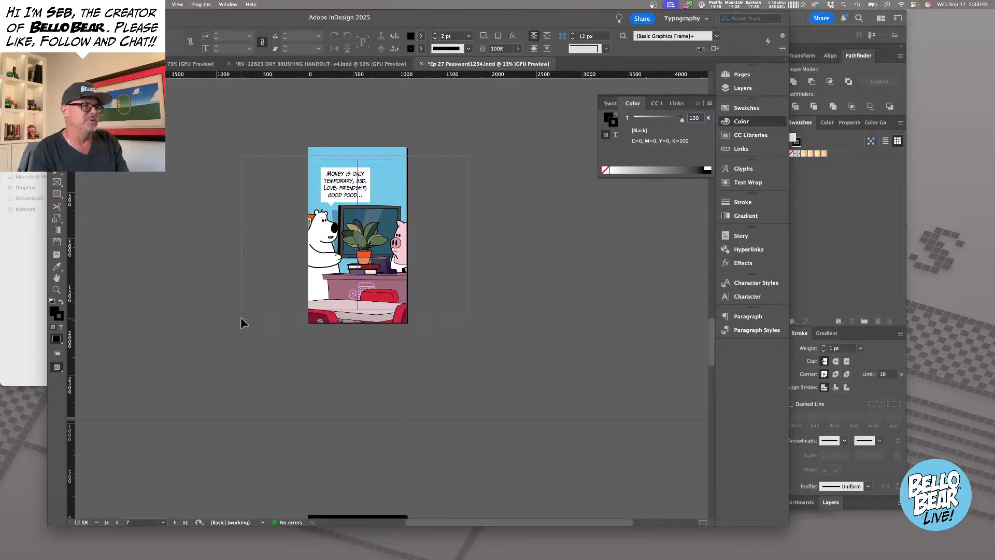
key("Delete")
Delete the old episode's panel artwork and speech balloons from pages 6 and 5.
scroll(474, 356, "up", 8)
scroll(475, 357, "up", 3)
left_click_drag(469, 158, 272, 285)
key("Delete")
scroll(445, 213, "up", 8)
scroll(451, 207, "up", 3)
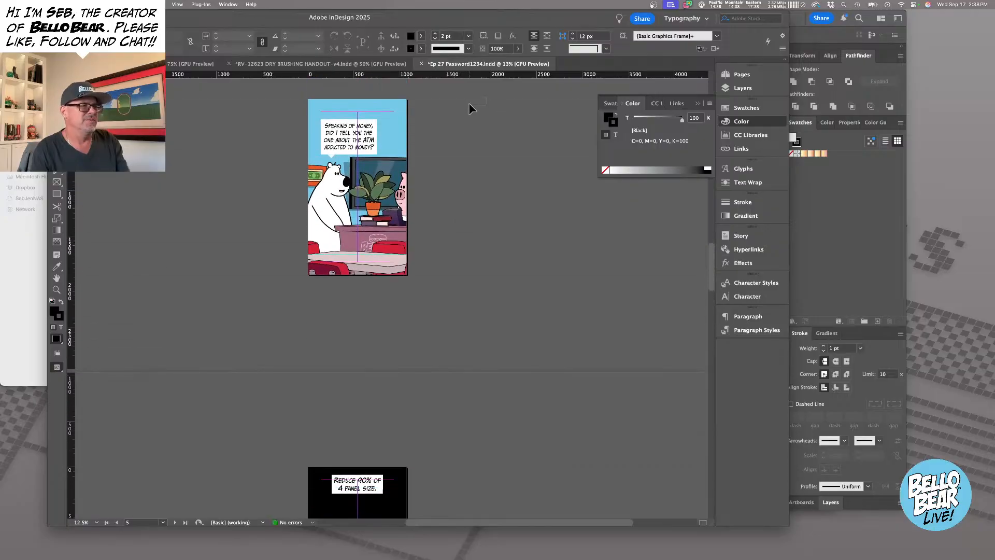
left_click_drag(469, 103, 234, 291)
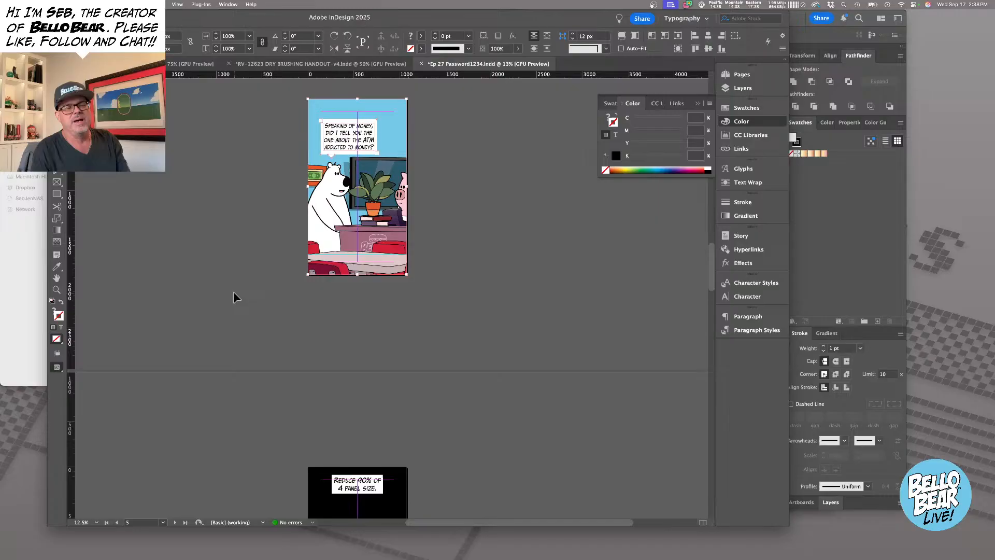
key("Delete")
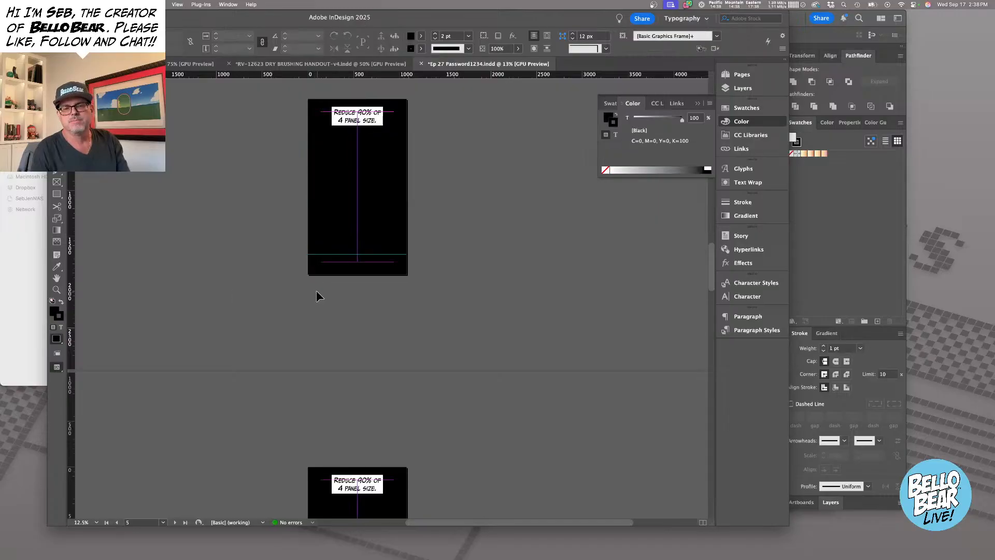
Delete the old episode's panel artwork and speech balloons from pages 4 and 3.
scroll(412, 261, "up", 5)
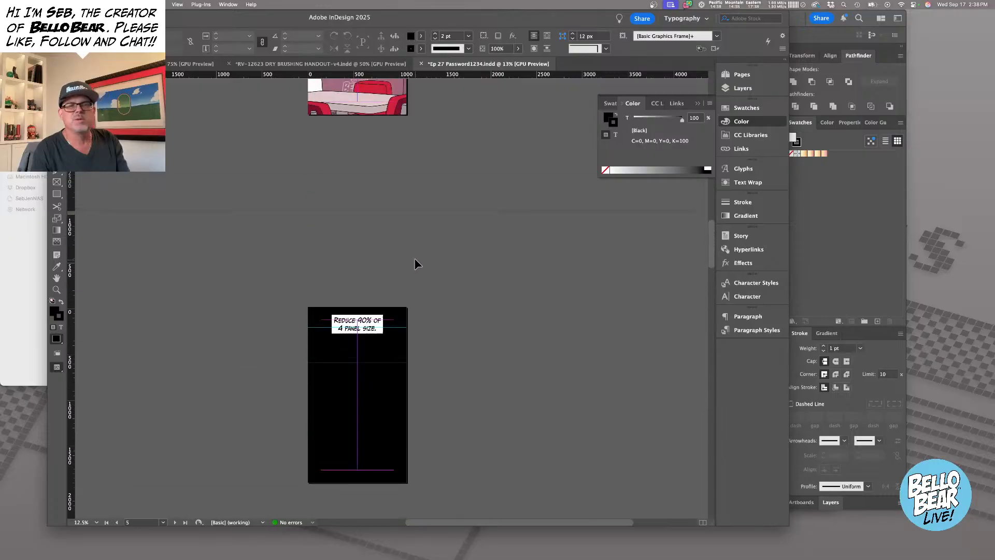
scroll(415, 264, "up", 5)
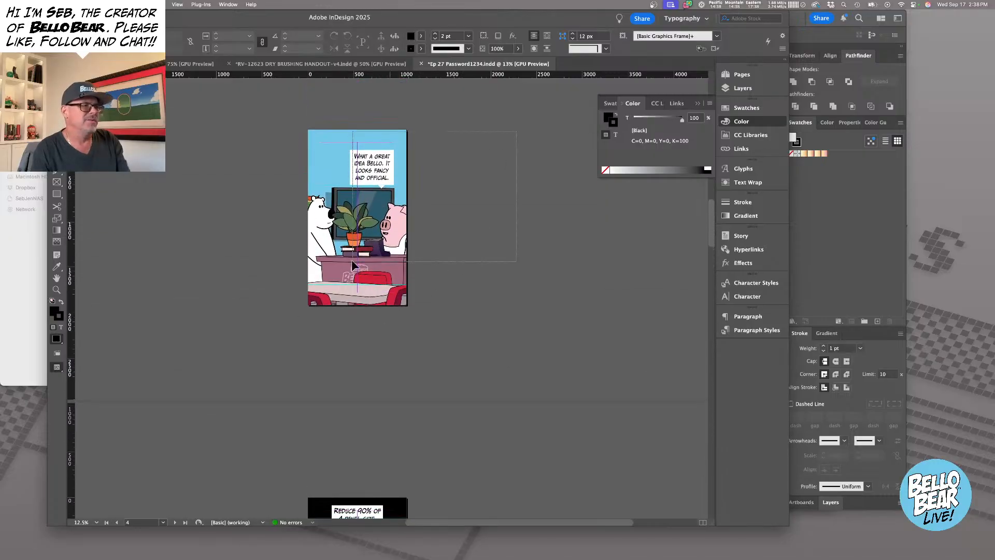
scroll(444, 288, "up", 8)
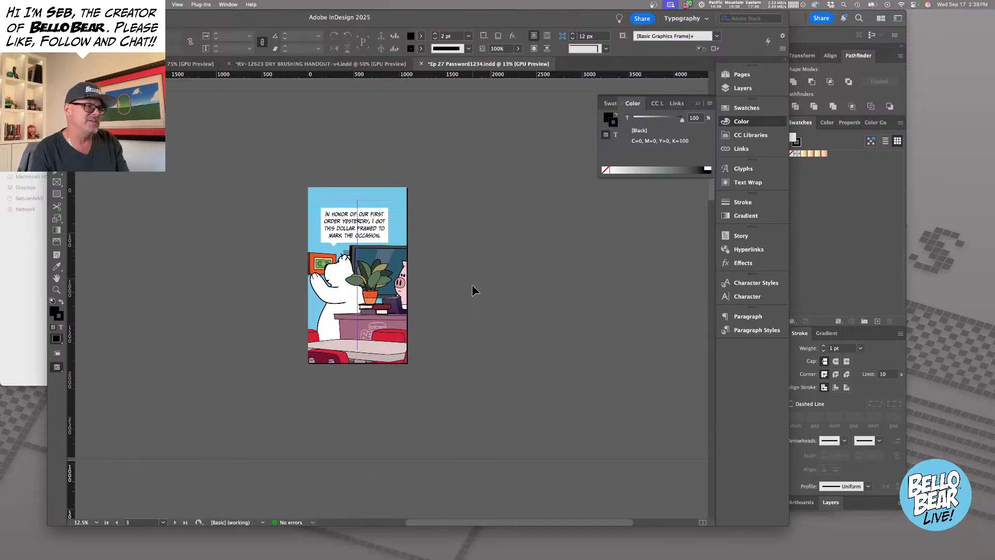
left_click_drag(482, 190, 219, 370)
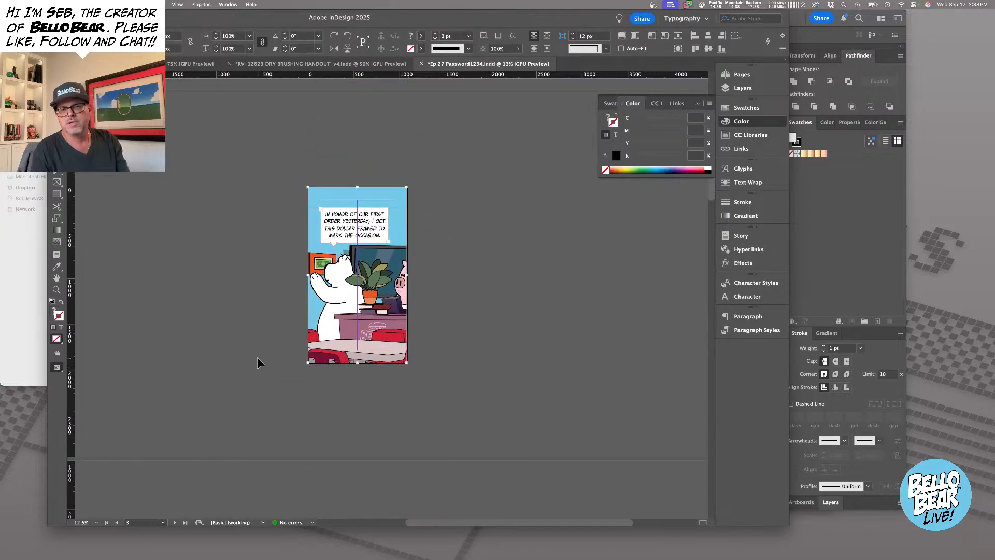
key("Delete")
Review the intro page and the full four-panel comic layout on page 1.
scroll(421, 285, "up", 5)
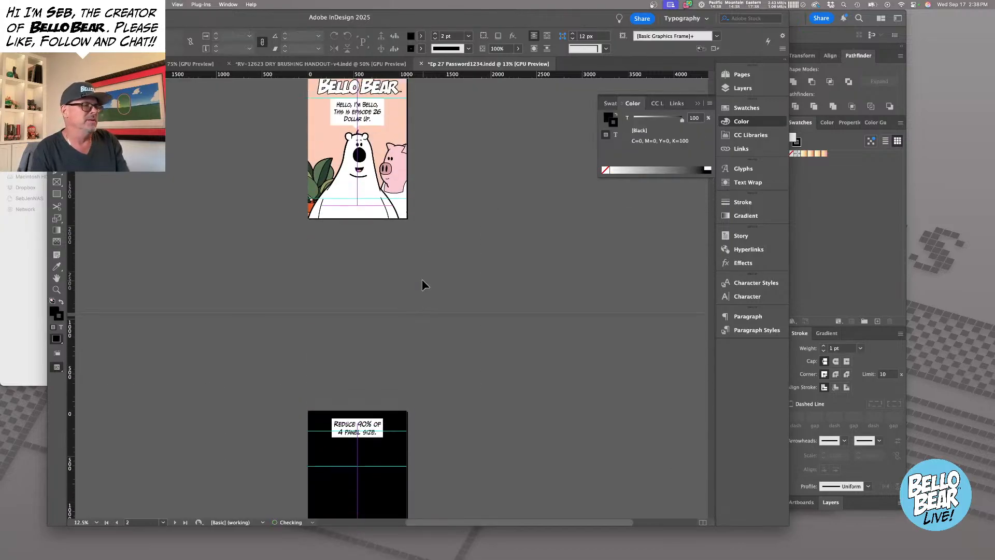
scroll(422, 285, "up", 3)
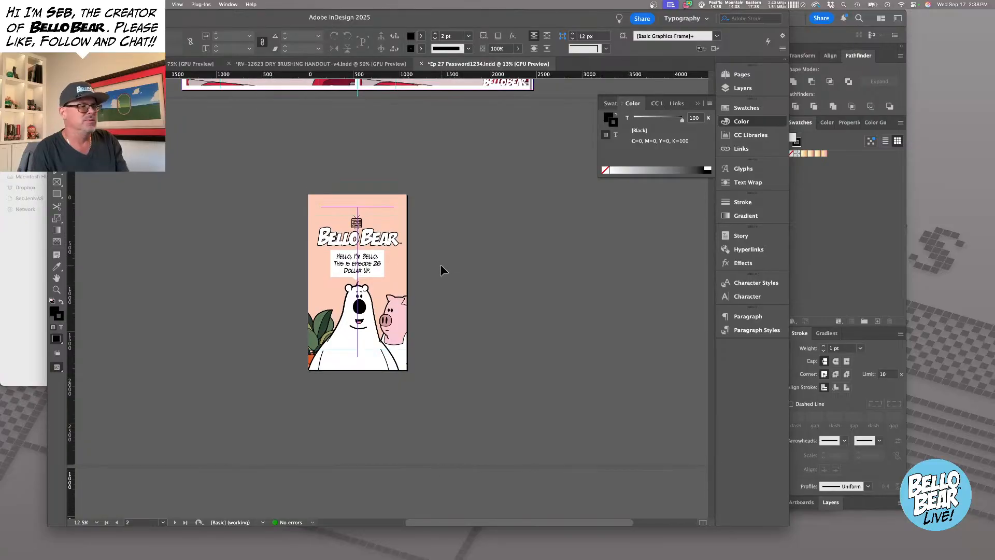
scroll(494, 254, "up", 4)
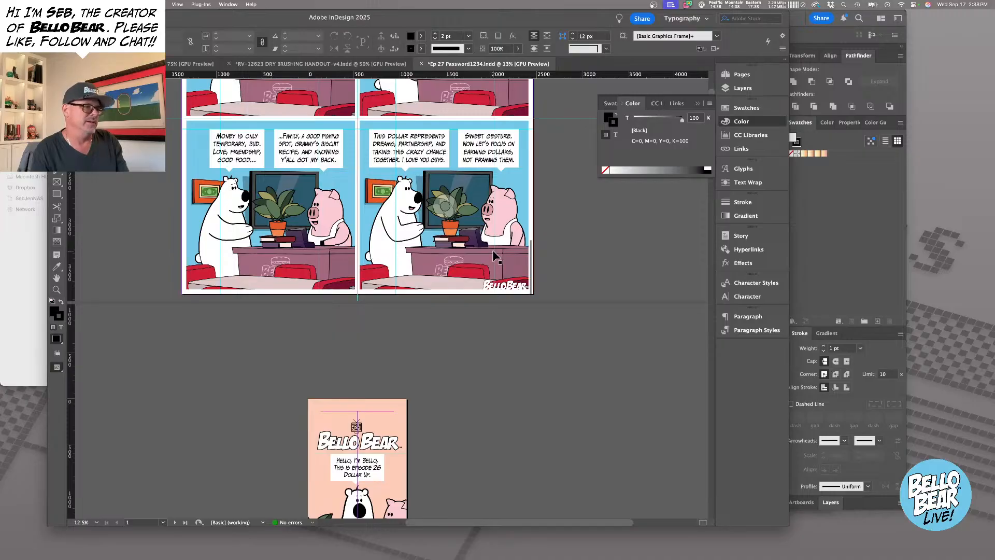
scroll(485, 259, "up", 1)
scroll(484, 259, "up", 1)
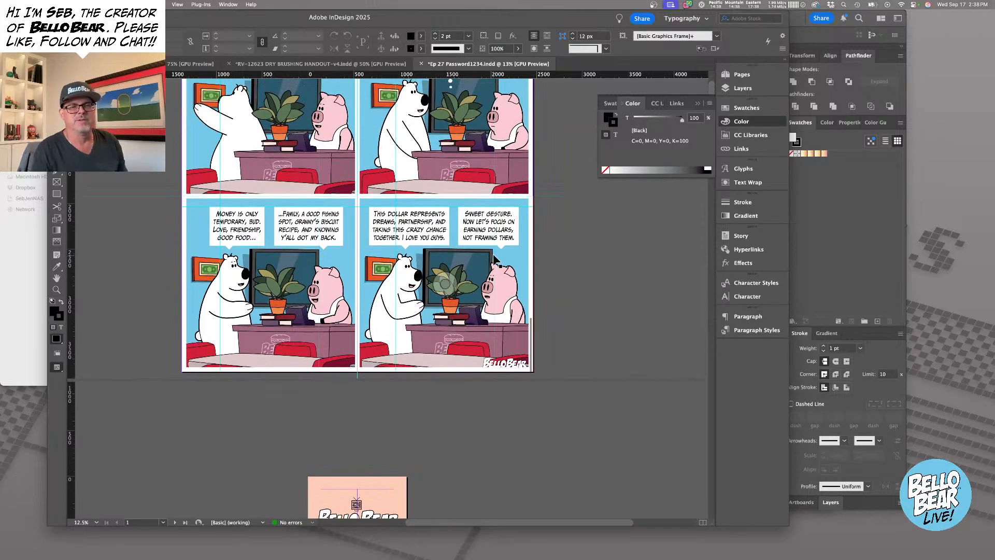
scroll(492, 259, "up", 2)
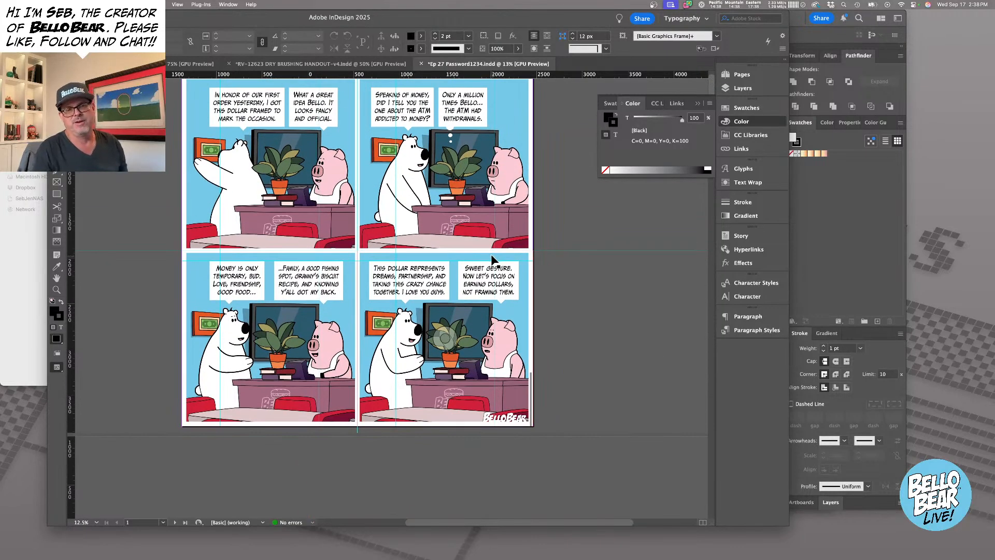
scroll(563, 184, "up", 1)
scroll(562, 184, "up", 1)
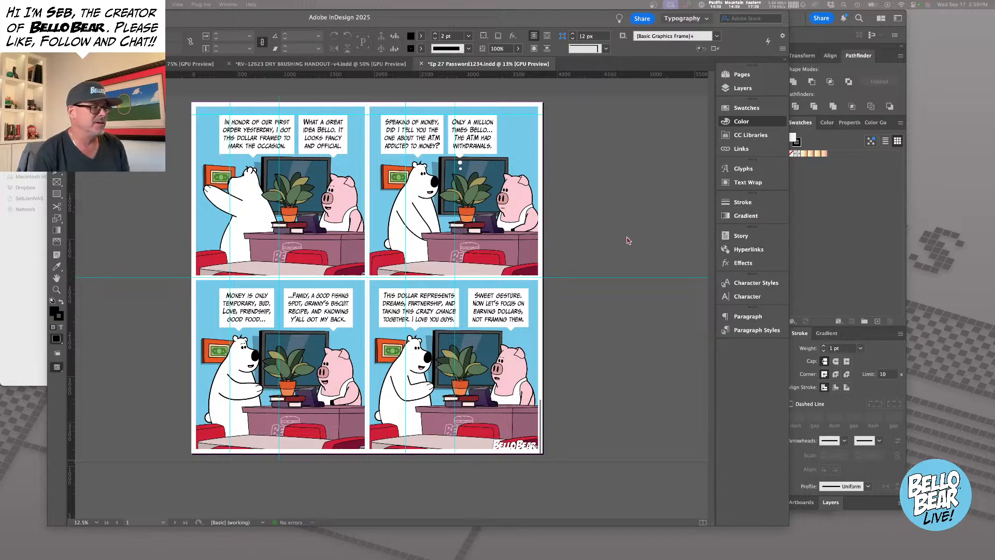
left_click(578, 182)
left_click_drag(363, 218, 425, 218)
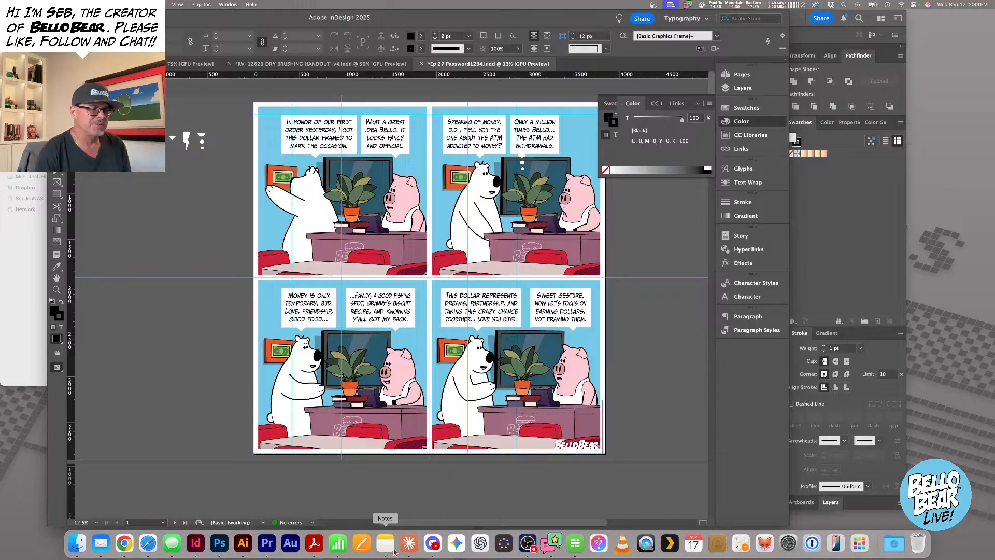
Switch to Notes and complete the first panel heading of the Ep 27 Password1234 script as "Panel 1".
left_click(392, 550)
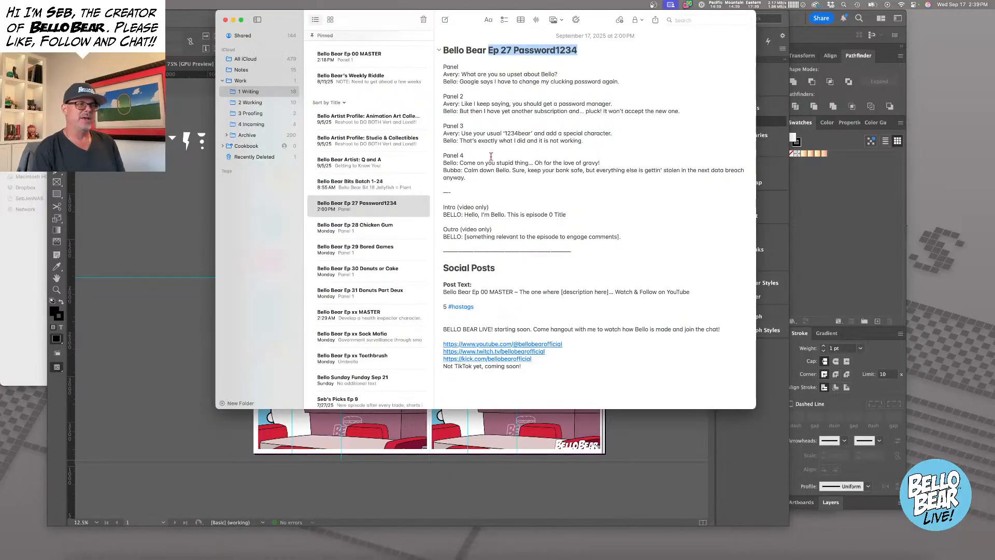
left_click(617, 88)
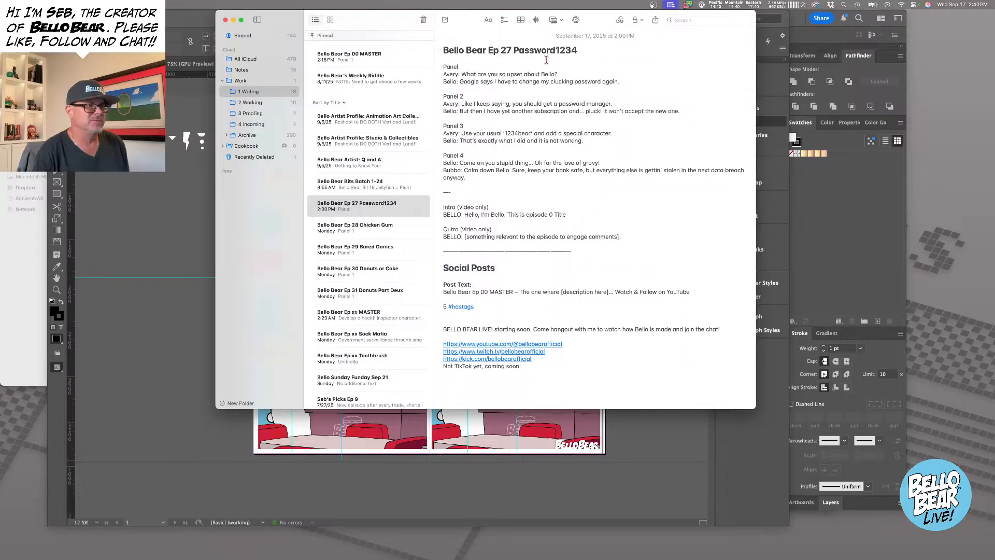
left_click(441, 89)
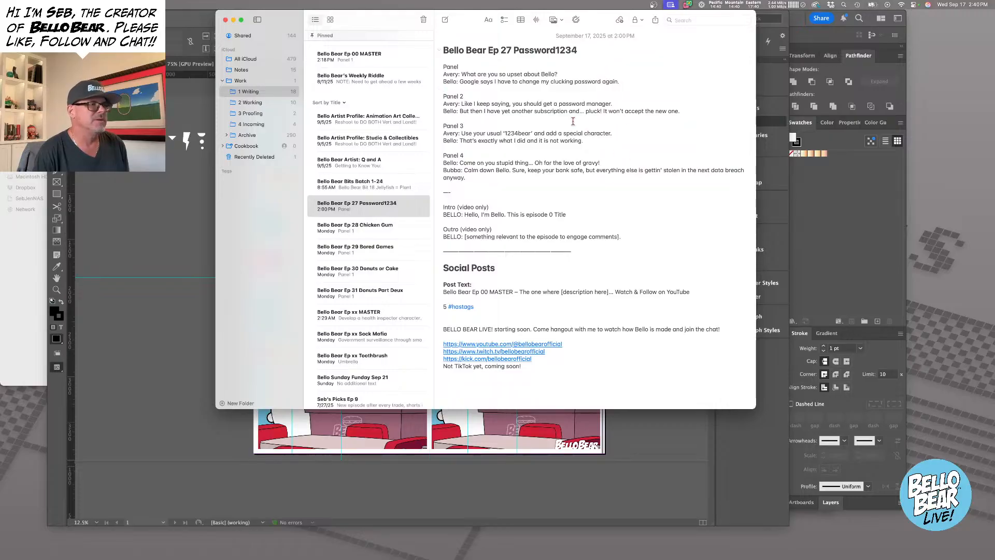
left_click(474, 66)
type("1")
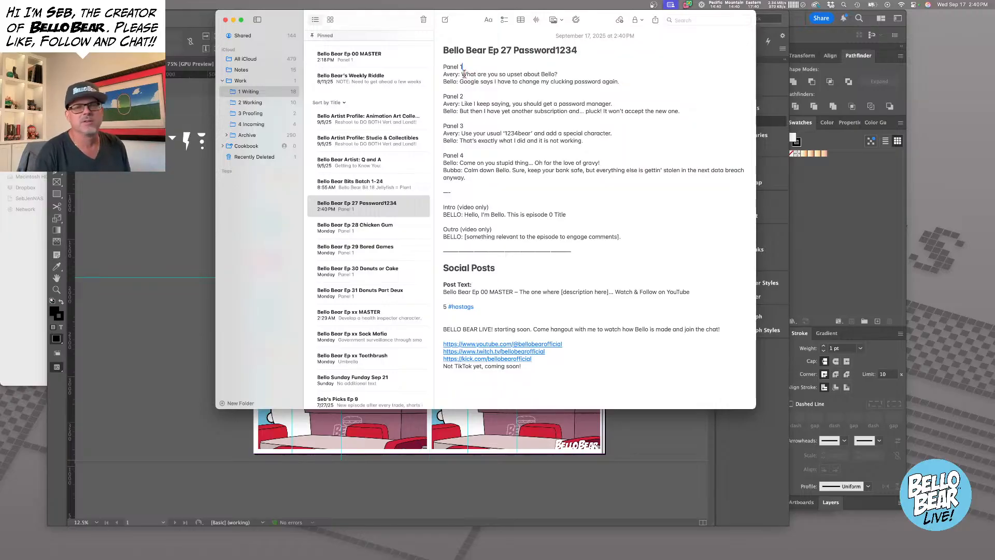
Copy "What are you so upset about Bello?" from the script and replace the text of the first panel's first speech balloon in InDesign with it.
left_click_drag(461, 75, 577, 73)
key("super+c")
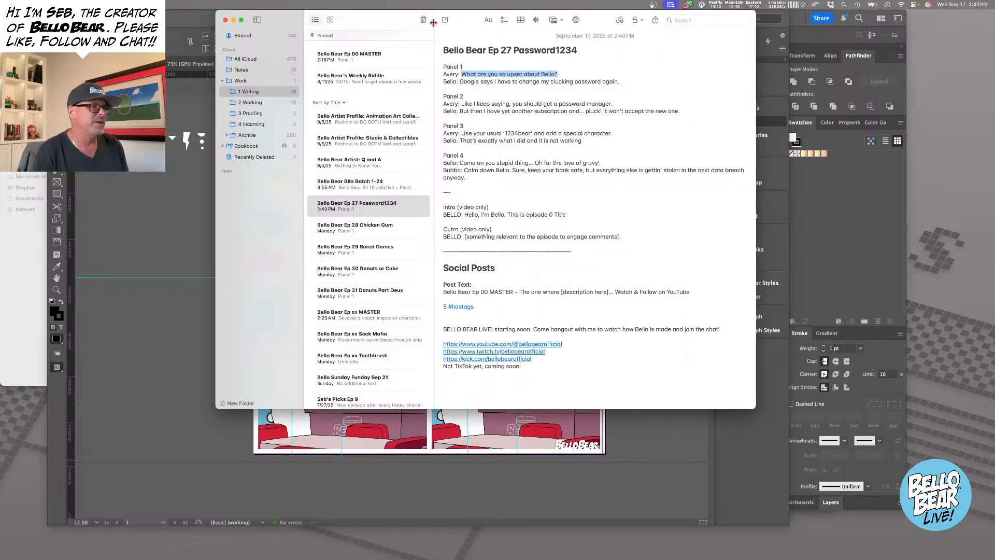
left_click_drag(433, 23, 616, 22)
left_click(316, 153)
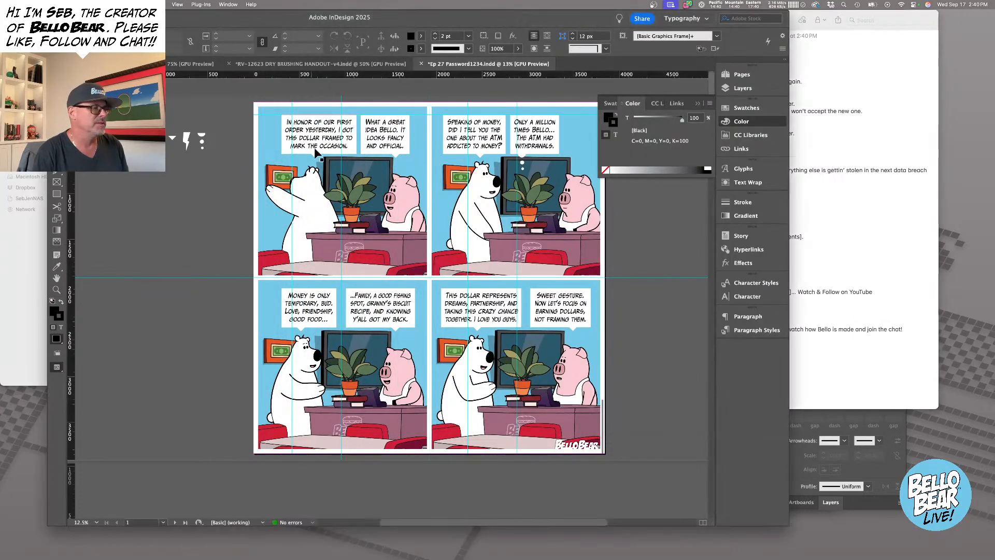
double_click(316, 153)
key("super+a")
key("super+v")
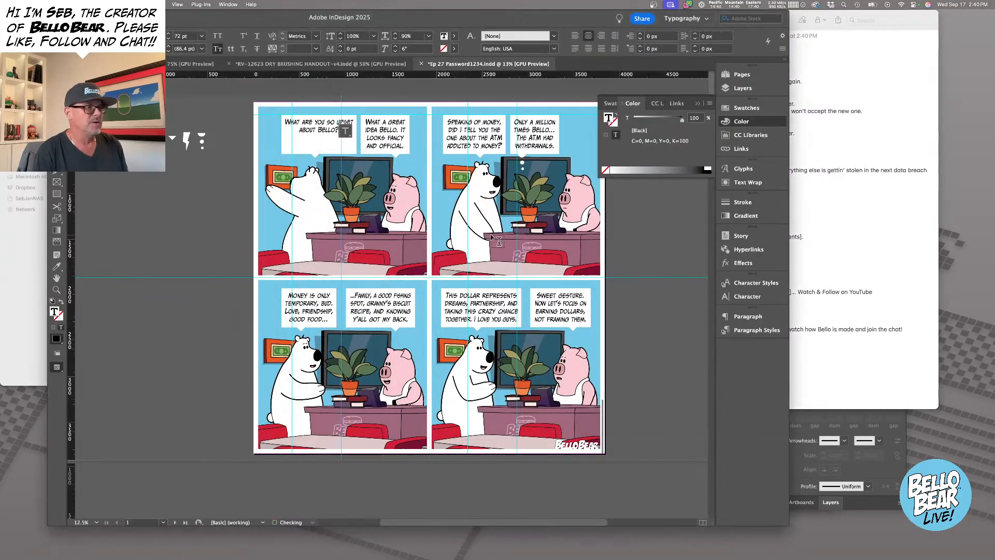
Copy "Google says I have to change my clucking password again." from the Notes script into the first panel's second balloon in InDesign, replacing its text.
left_click(859, 152)
left_click(644, 81)
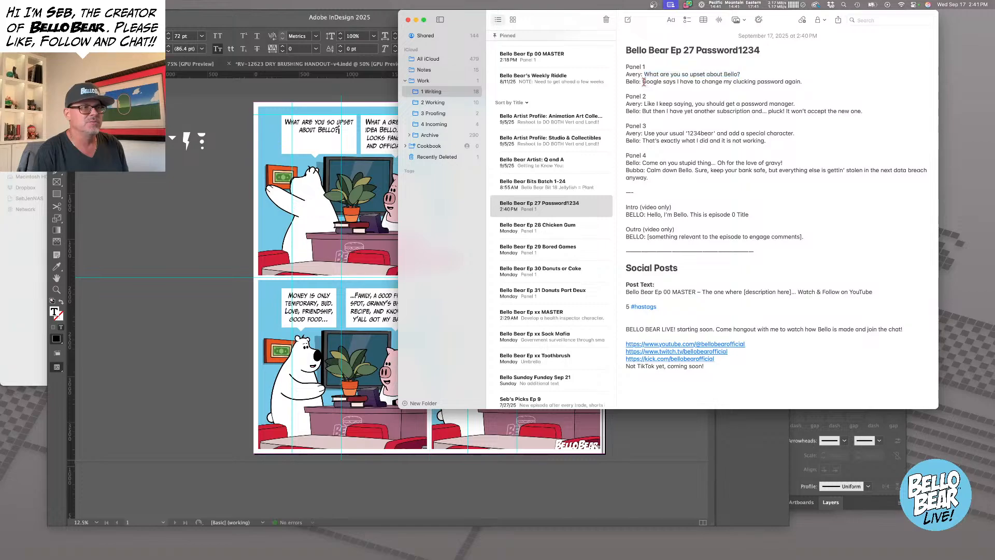
left_click_drag(644, 81, 802, 81)
key("super+c")
left_click(345, 137)
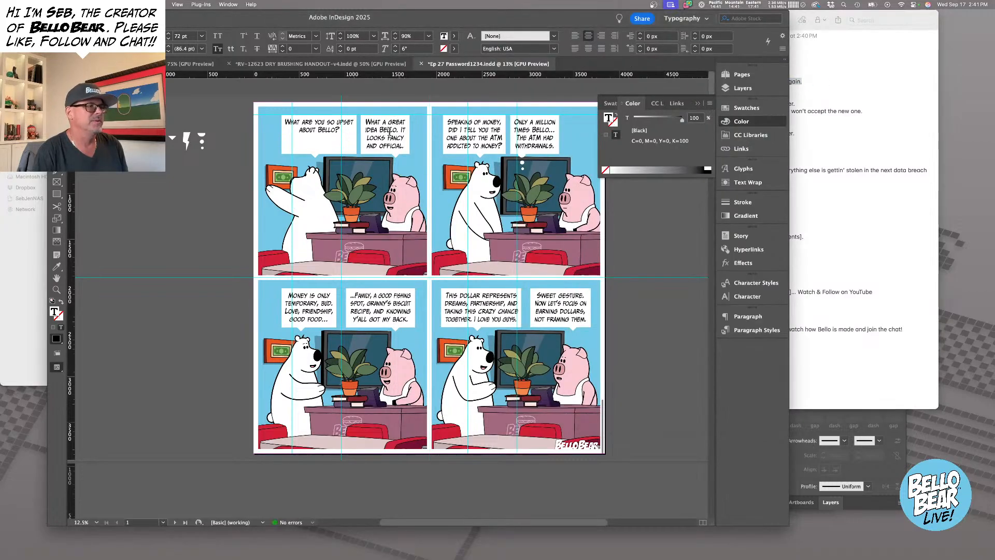
double_click(389, 132)
key("super+a")
key("super+v")
Copy "Like I keep saying, you should get a password manager." from the Notes script over the second panel's first balloon text in InDesign.
left_click(883, 101)
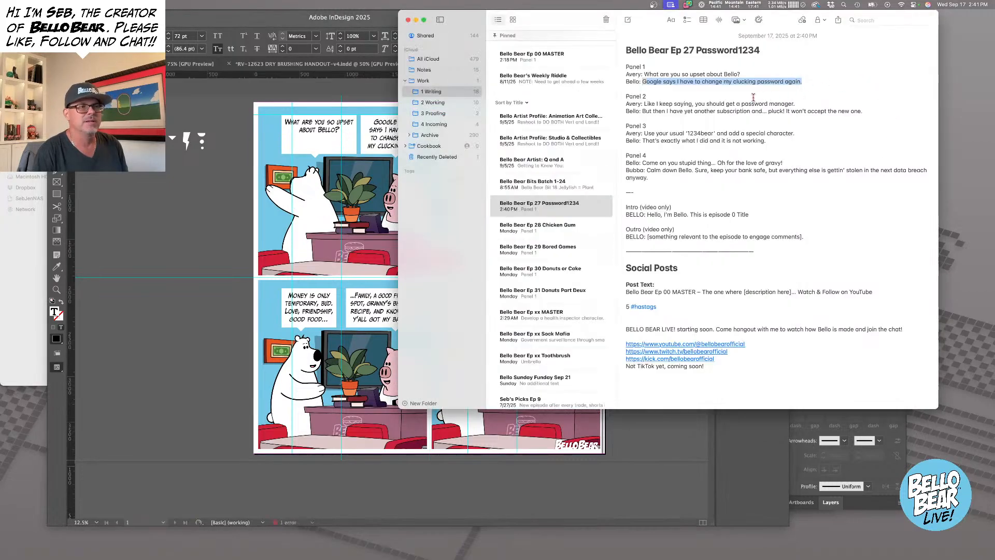
left_click_drag(644, 104, 796, 105)
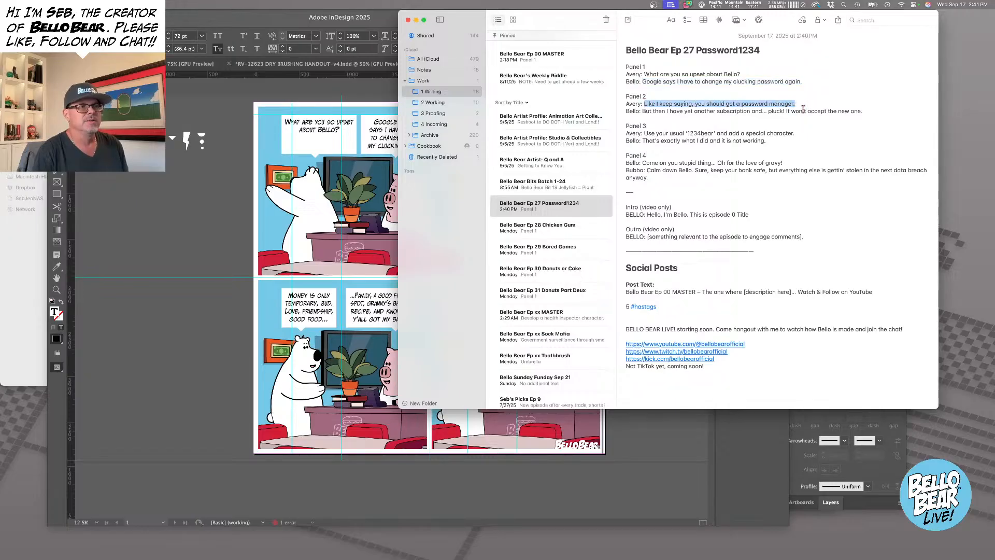
key("super+c")
left_click(235, 109)
triple_click(475, 135)
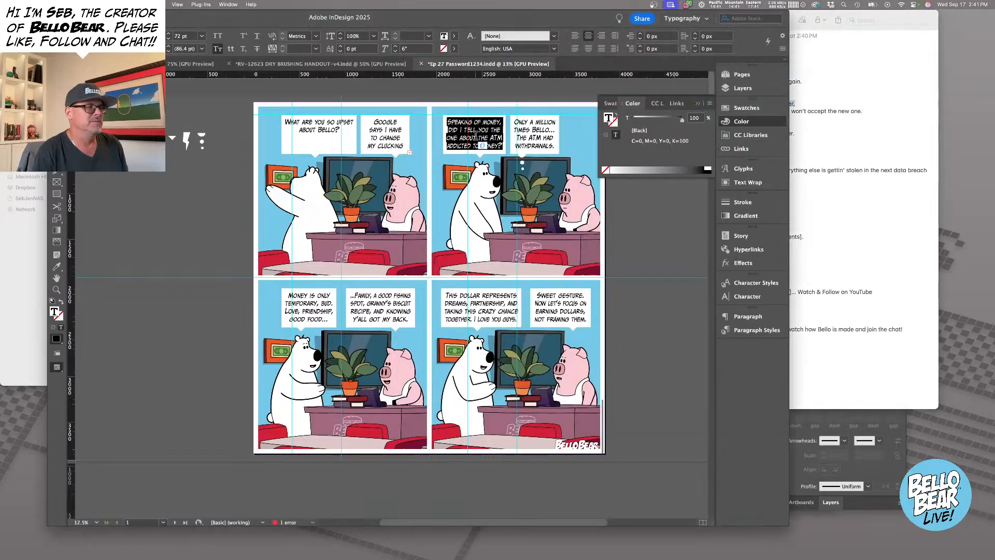
key("super+v")
Replace the second panel's second balloon text in InDesign with "But then I have yet another subscription and... pluck! It won't accept the new one." from Notes.
key("super+Tab")
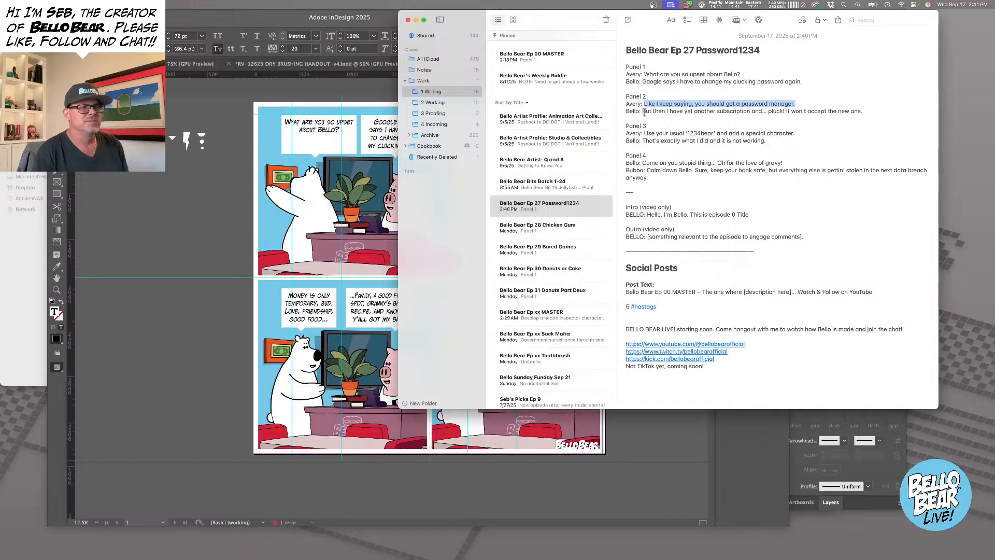
left_click_drag(644, 112, 863, 111)
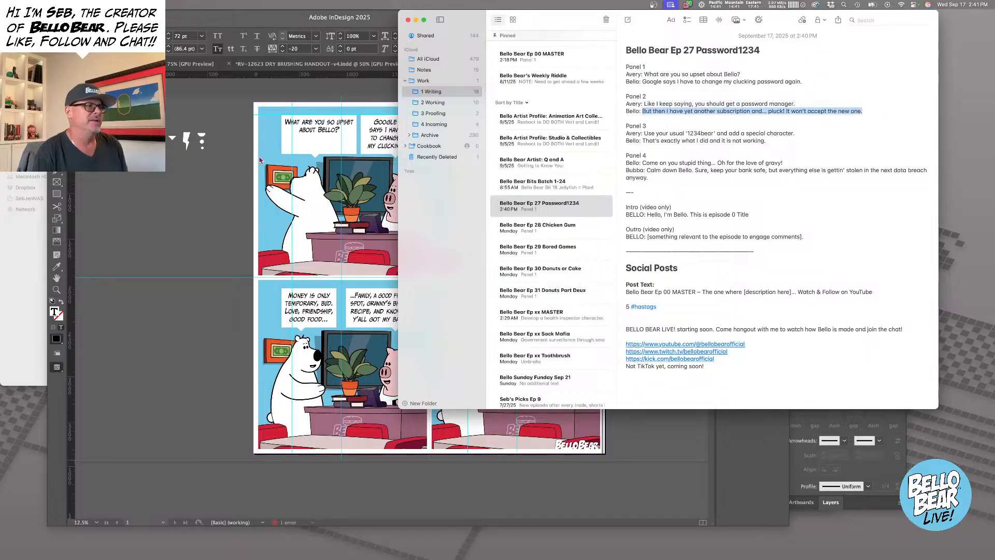
left_click(223, 156)
triple_click(544, 141)
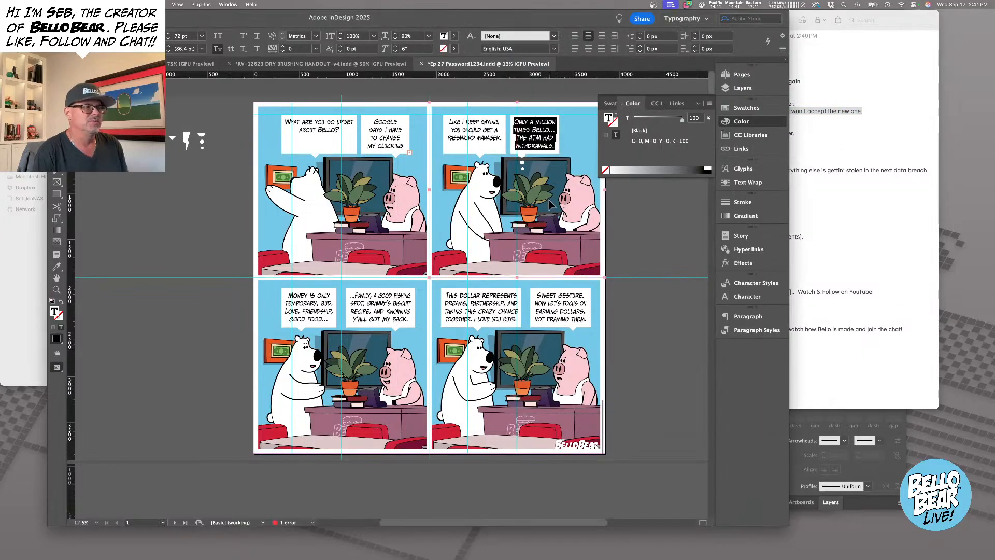
key("super+v")
Copy Avery's Panel 3 line about adding a special character from Notes and replace the third panel's first balloon text in InDesign with it.
key("super+Tab")
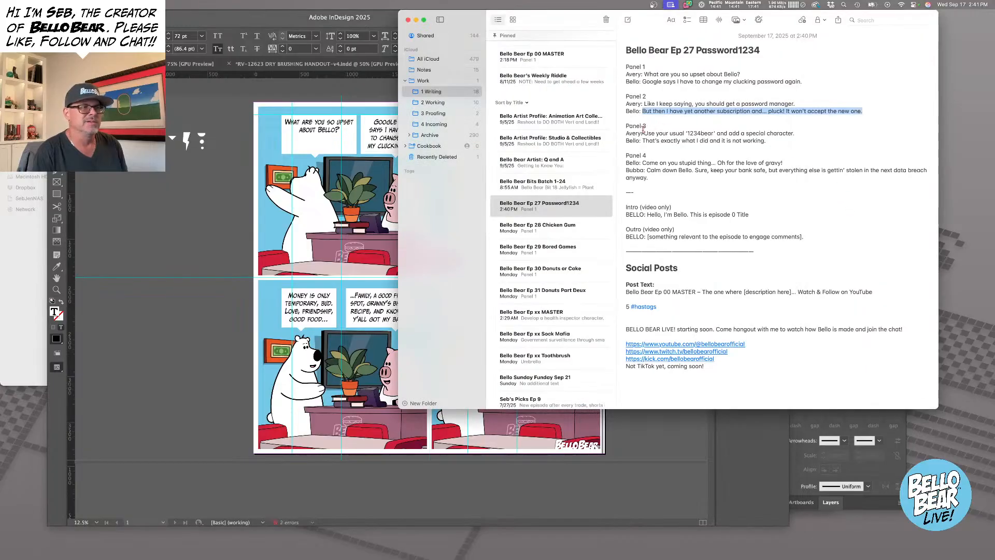
mouse_move(643, 133)
left_mouse_down()
mouse_move(823, 138)
mouse_move(647, 133)
left_mouse_up()
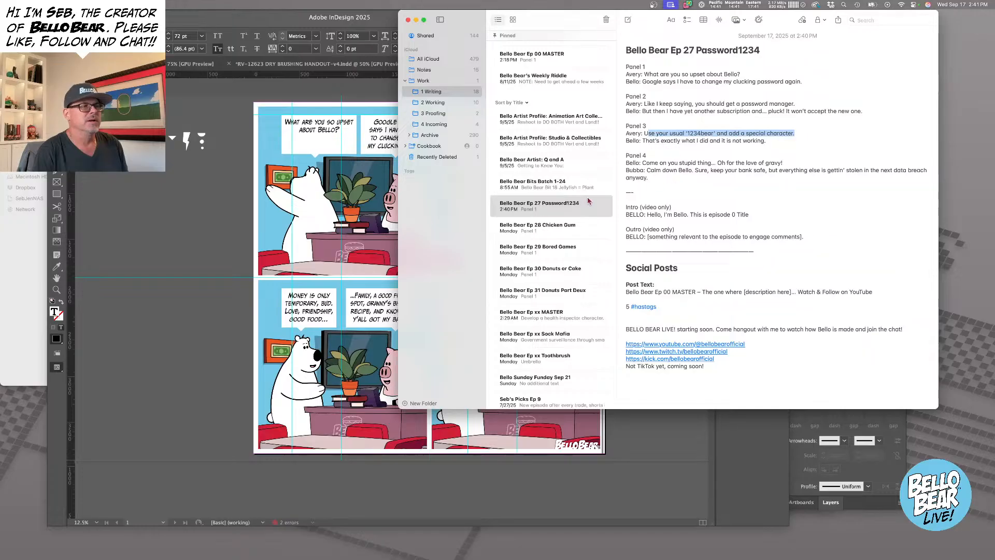
left_click(644, 133)
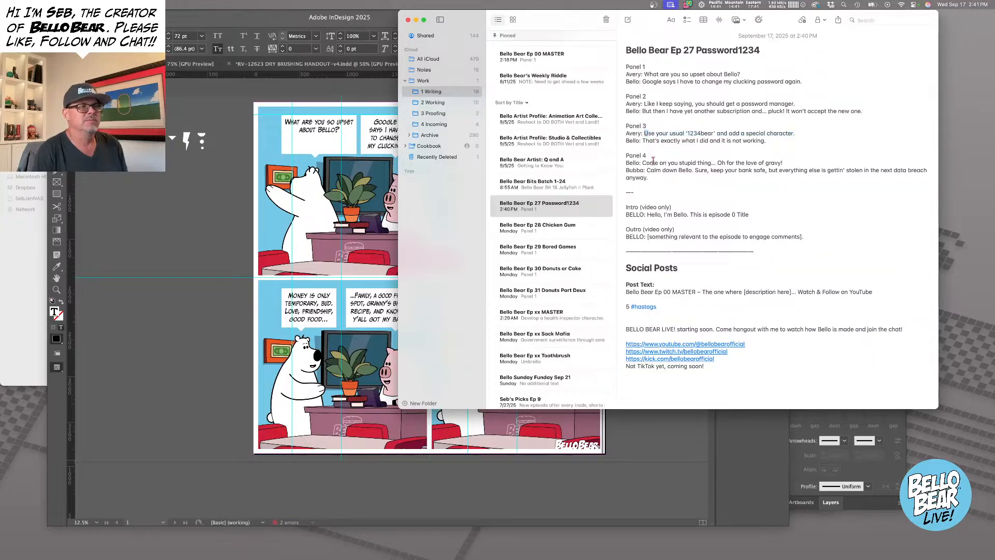
left_click_drag(644, 134, 815, 135)
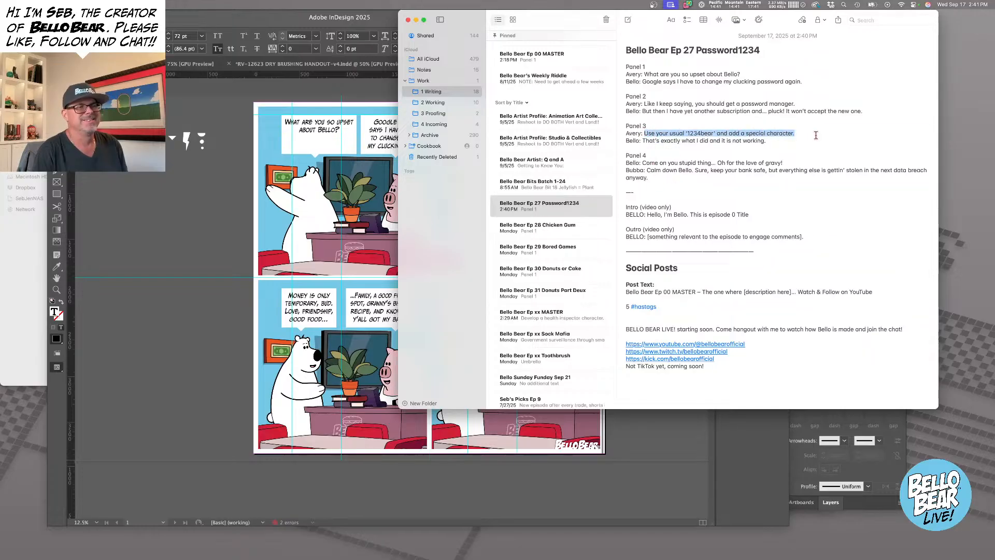
left_click(286, 297)
triple_click(286, 295)
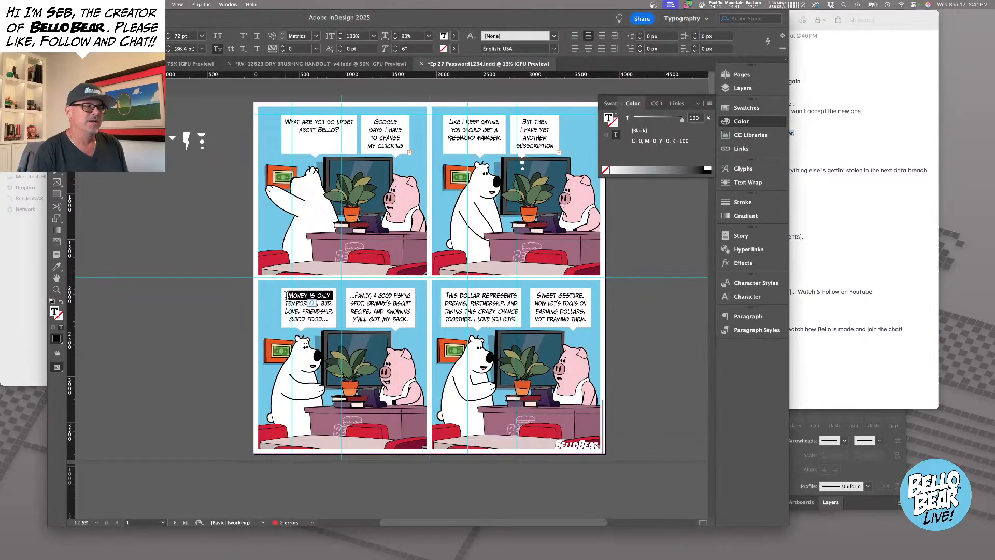
key("super+v")
Copy "That's exactly what I did and it is not working." from Notes over the third panel's second balloon text in InDesign.
left_click(728, 148)
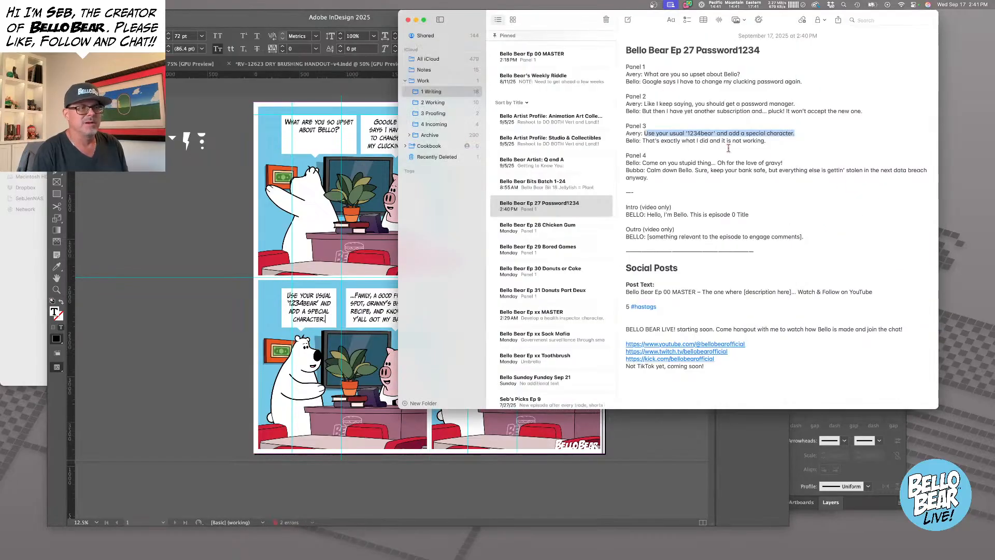
left_click_drag(642, 140, 797, 141)
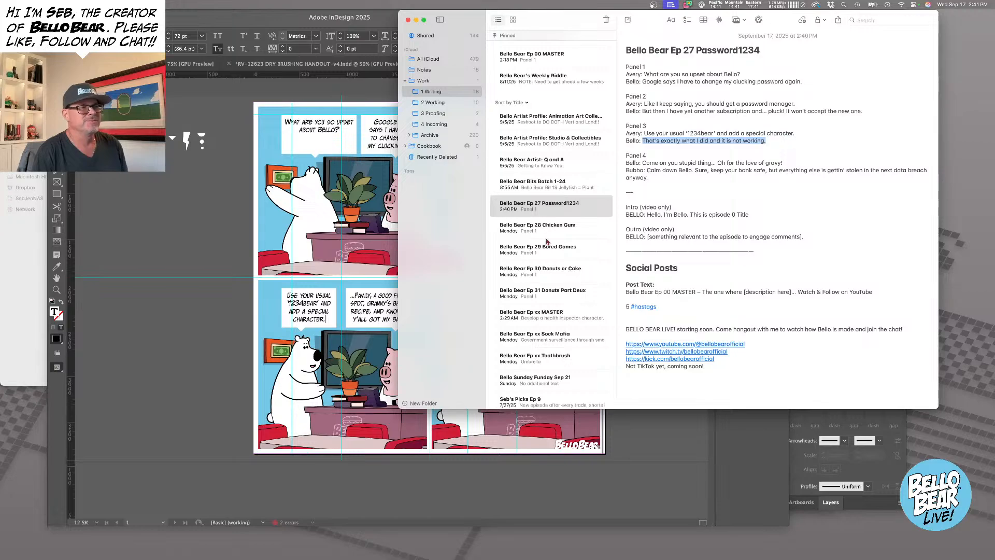
left_click(355, 321)
triple_click(356, 320)
key("super+v")
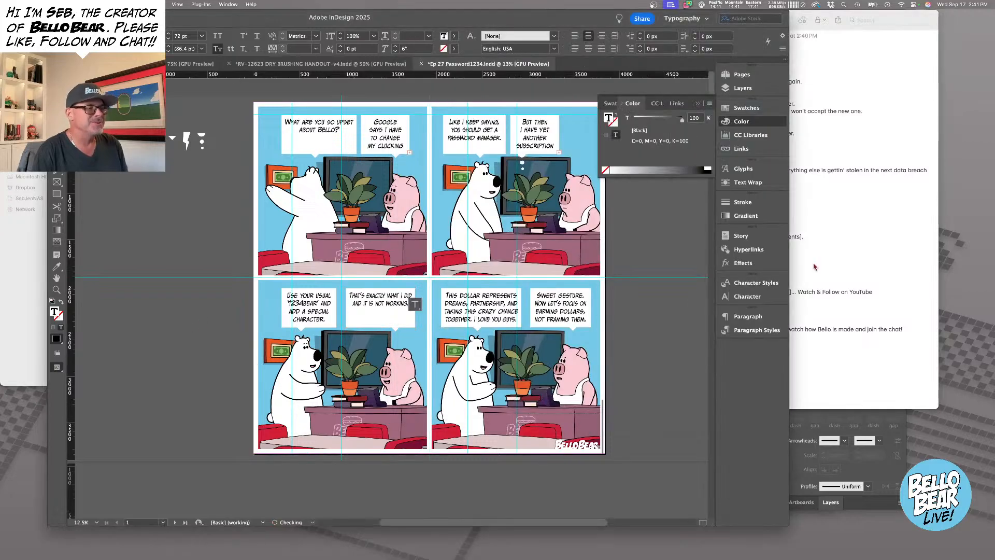
Copy "Come on you stupid thing... Oh for the love of gravy!" from Notes over the fourth panel's first balloon text in InDesign.
left_click(813, 267)
left_click_drag(642, 163, 803, 163)
left_click(239, 292)
triple_click(456, 303)
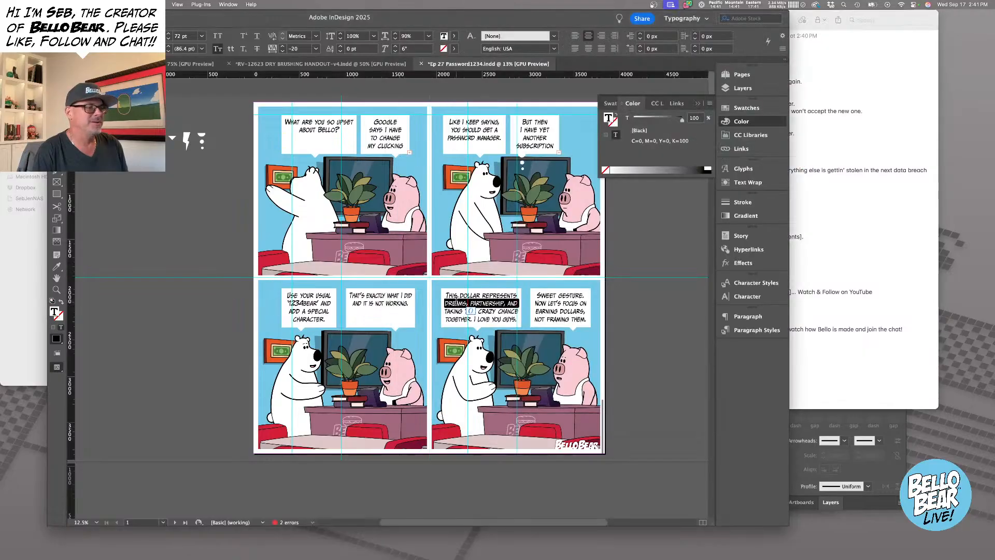
key("super+a")
key("super+v")
Copy Bubba's full Panel 4 line, starting "Calm down Bello.", from Notes over the fourth panel's second balloon text in InDesign, and leave text editing.
left_click(671, 168)
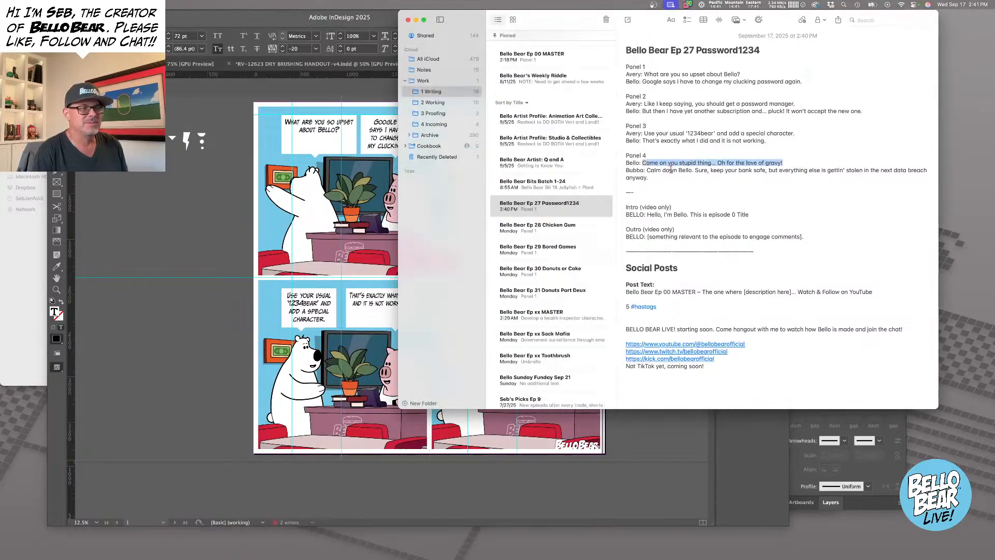
left_click_drag(647, 170, 663, 179)
left_click(216, 284)
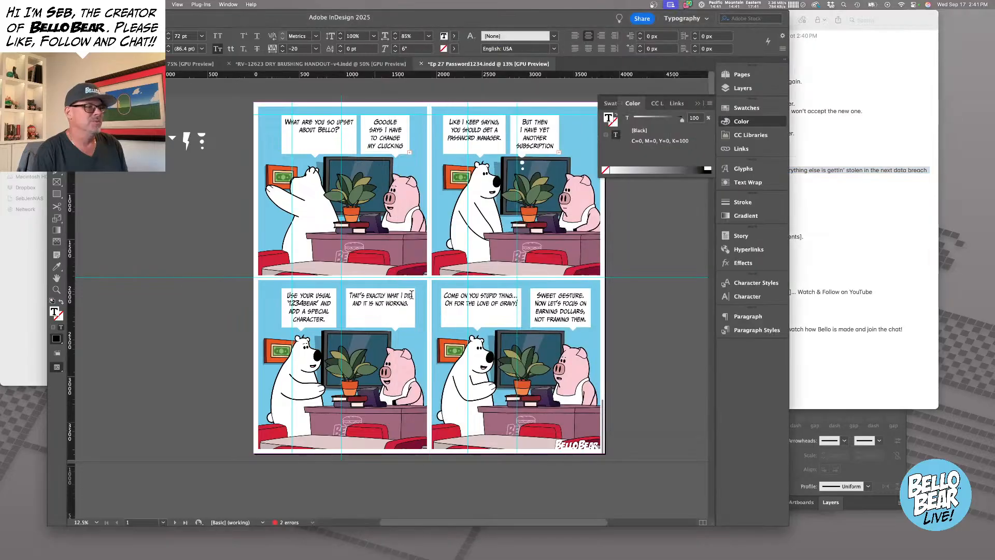
left_click(569, 305)
key("super+v")
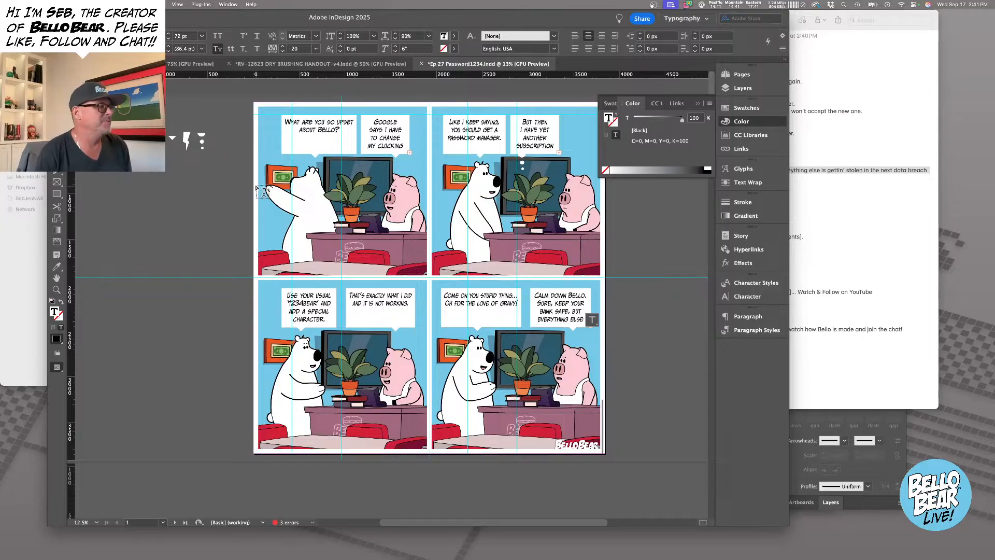
left_click(57, 74)
left_click(290, 135)
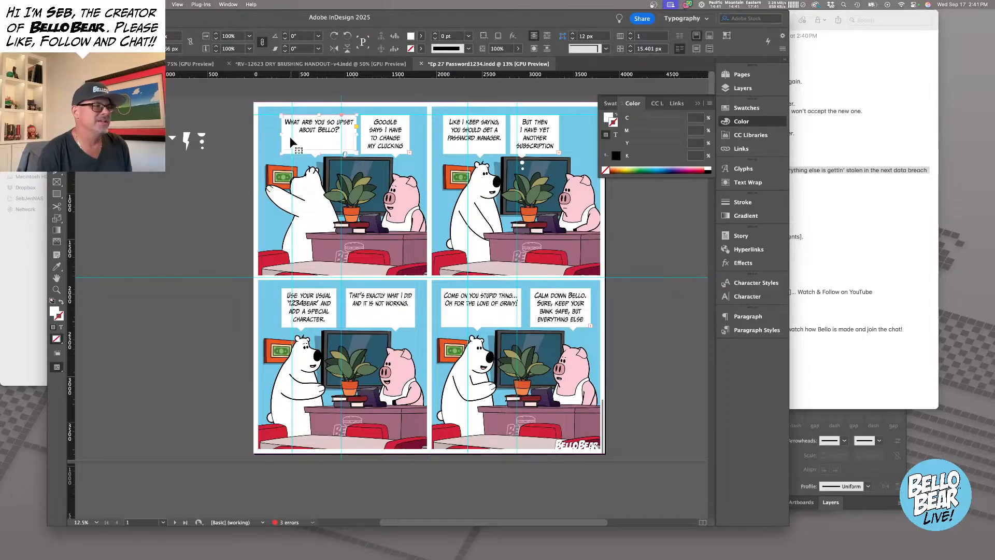
left_click(398, 136, "shift")
left_click(465, 136, "shift")
left_click(508, 144, "shift")
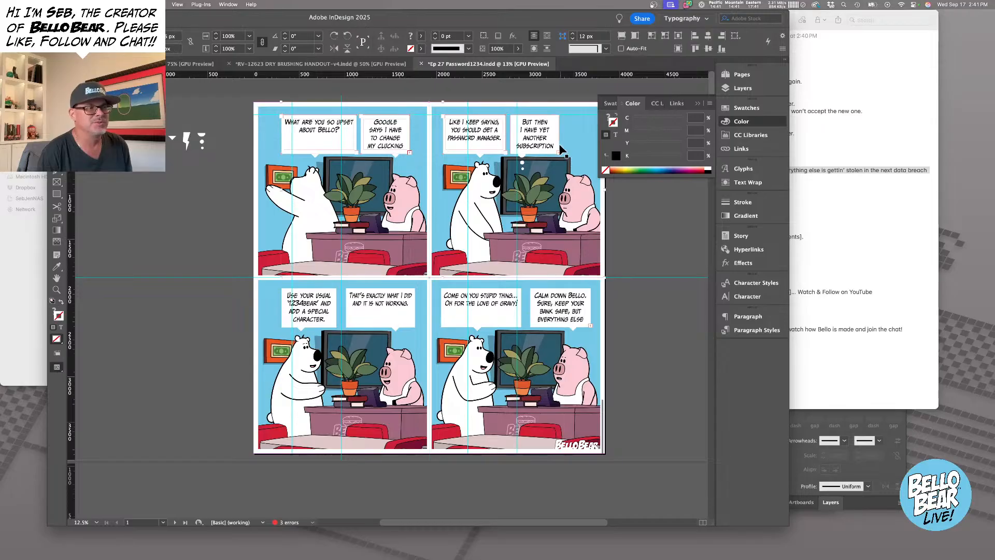
left_click(646, 208)
Select the speech balloons in all four panels and clear the overrides on their Basic Paragraph style.
left_click(345, 128)
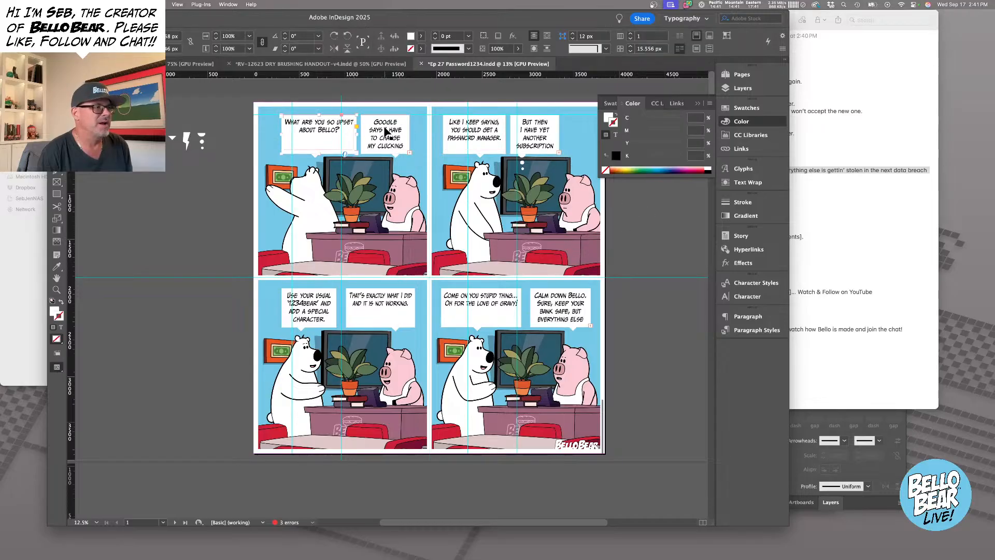
left_click(384, 127, "shift")
left_click(472, 133, "shift")
left_click(316, 302, "shift")
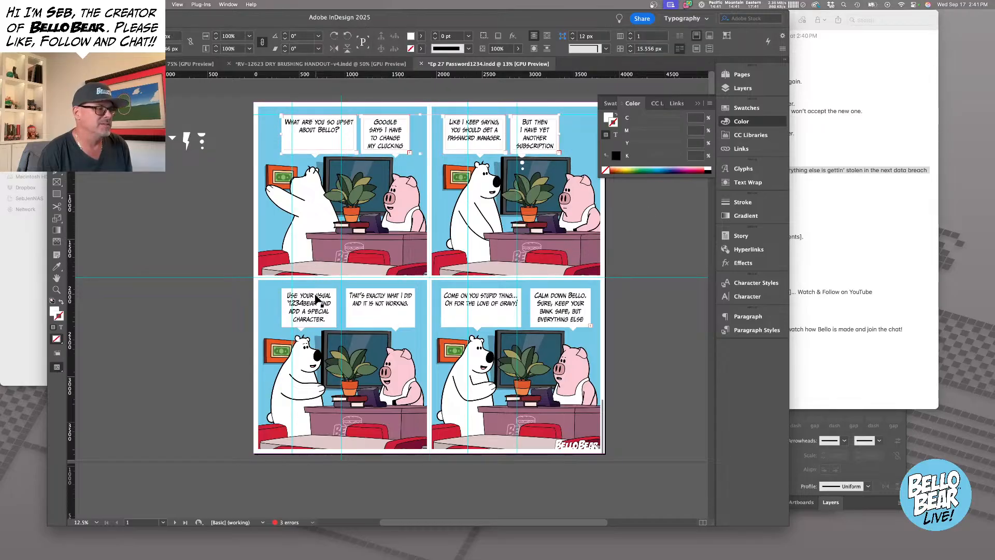
left_click(383, 307, "shift")
left_click(463, 310, "shift")
left_click(565, 317, "shift")
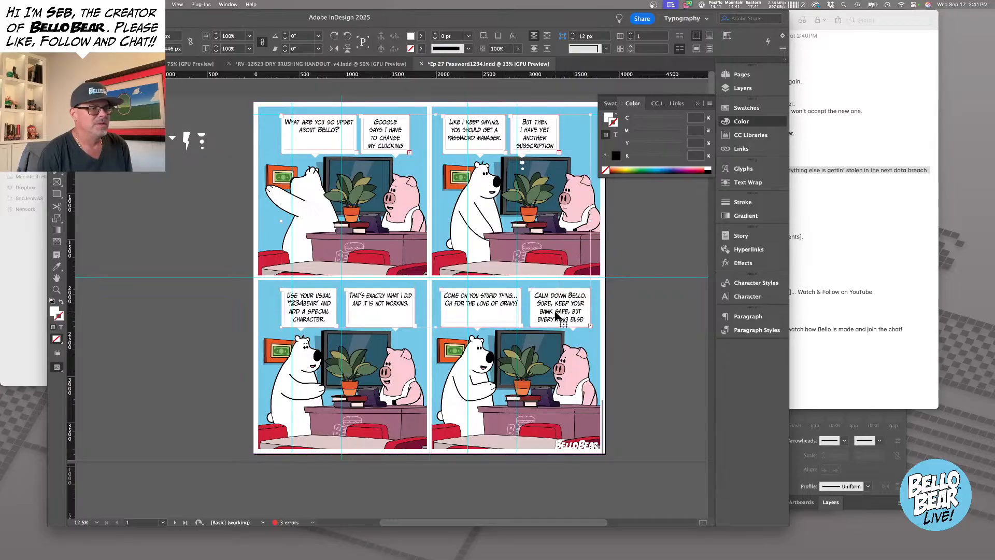
left_click(754, 330)
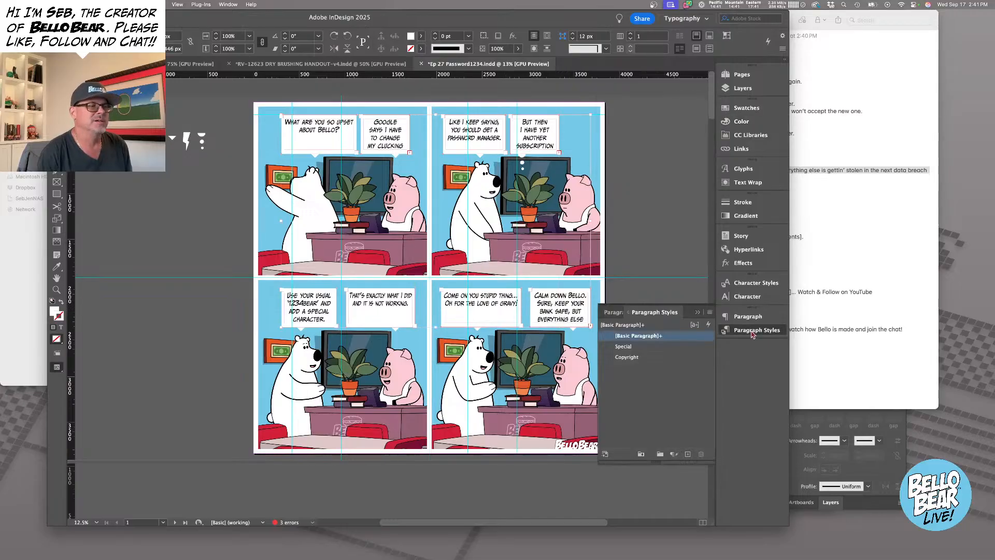
left_click(709, 311)
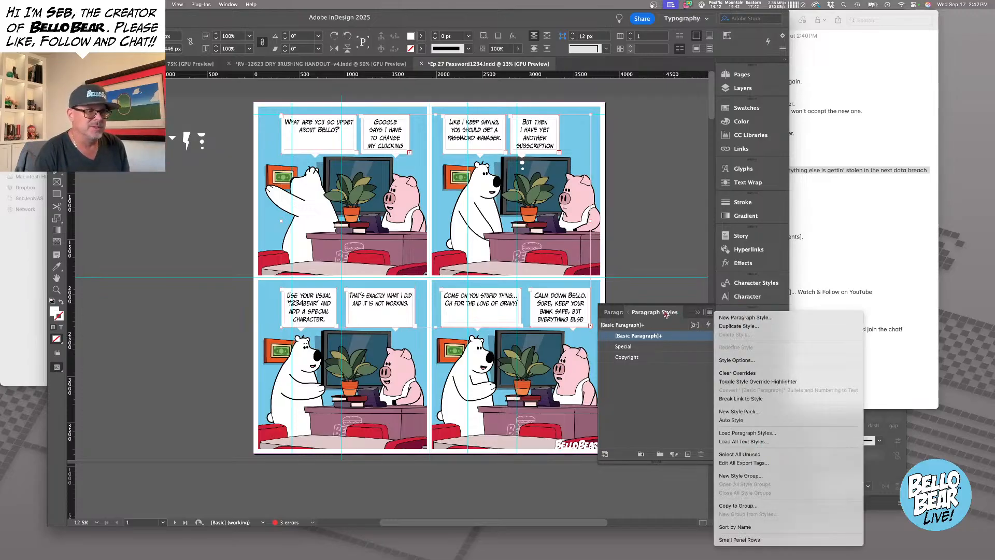
left_click(755, 374)
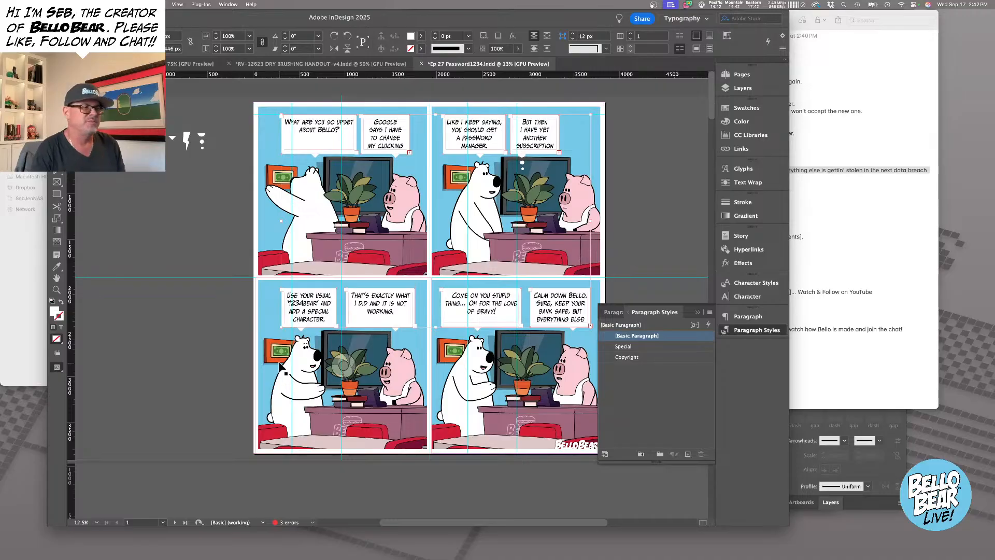
Change the episode number in the intro page's speech balloon on page 2 to 27.
left_click(559, 187)
scroll(559, 187, "down", 3)
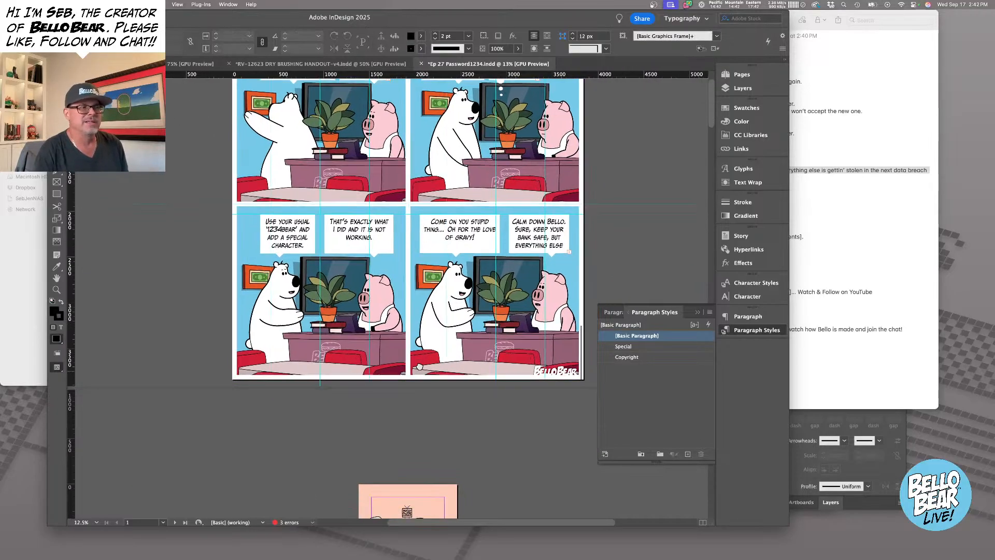
left_click_drag(418, 367, 394, 98)
left_click_drag(382, 279, 448, 278)
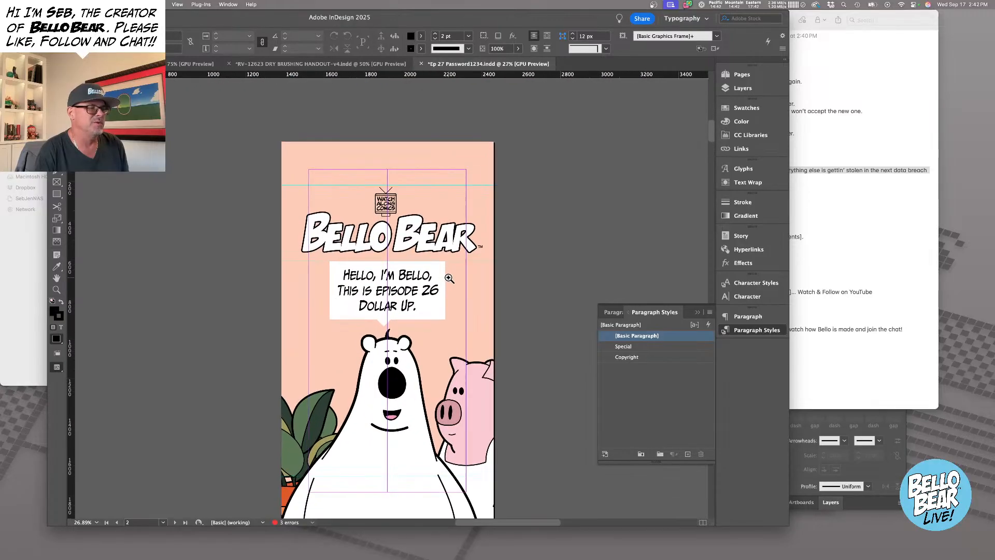
scroll(449, 279, "down", 3)
scroll(447, 244, "right", 1)
double_click(400, 196)
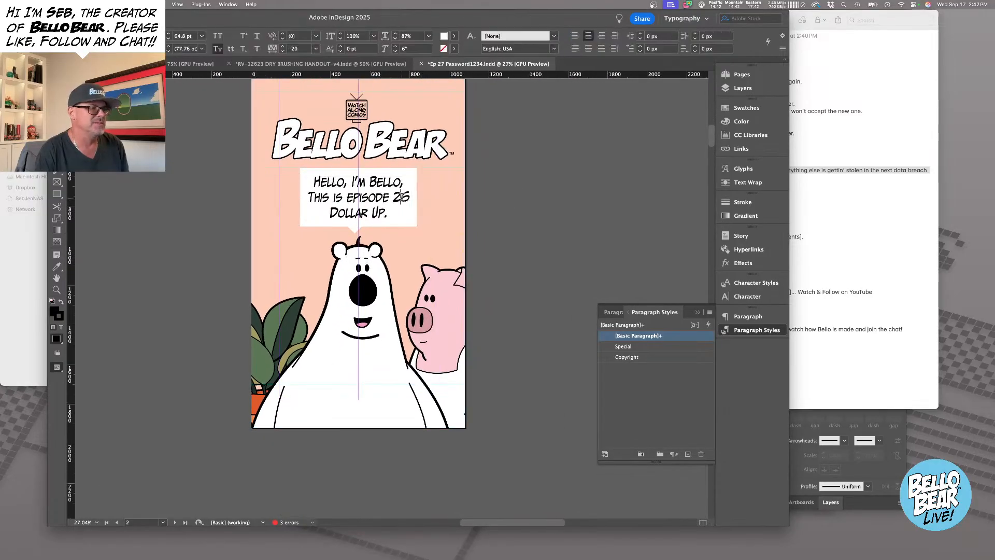
left_click_drag(400, 196, 409, 197)
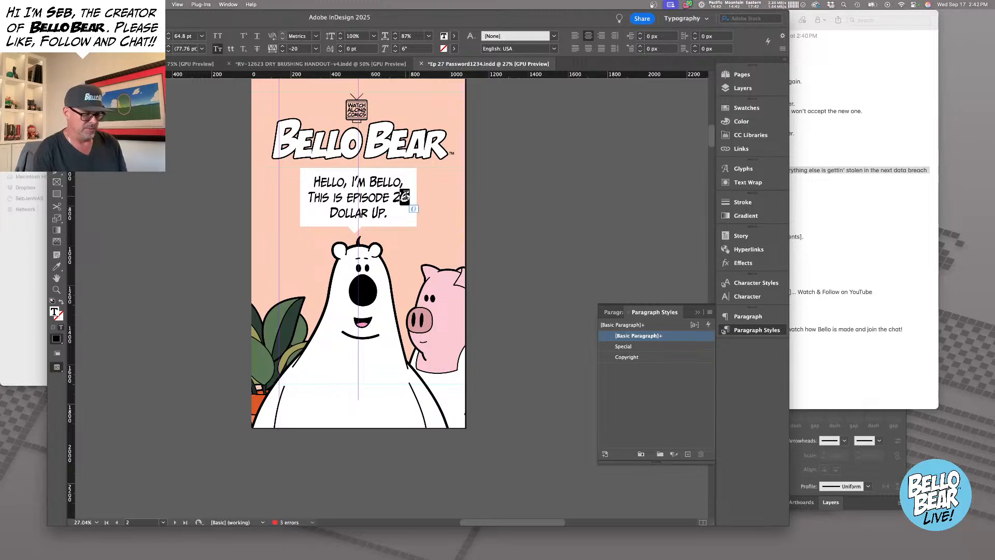
type("7")
Copy "Password1234" from the note's title in Notes over "Dollar Up" in the intro page's speech balloon in InDesign, and leave text editing.
left_click(840, 79)
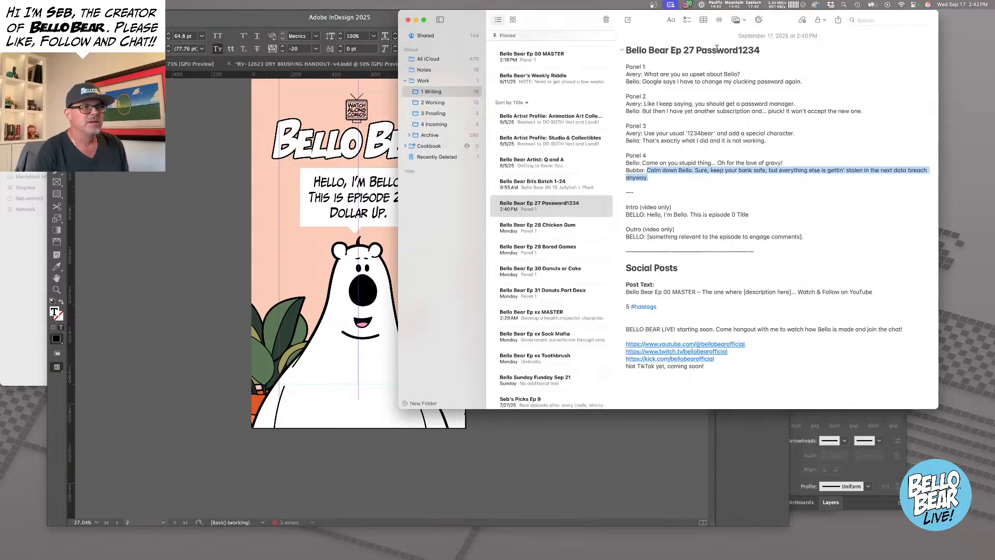
double_click(698, 50)
key("super+c")
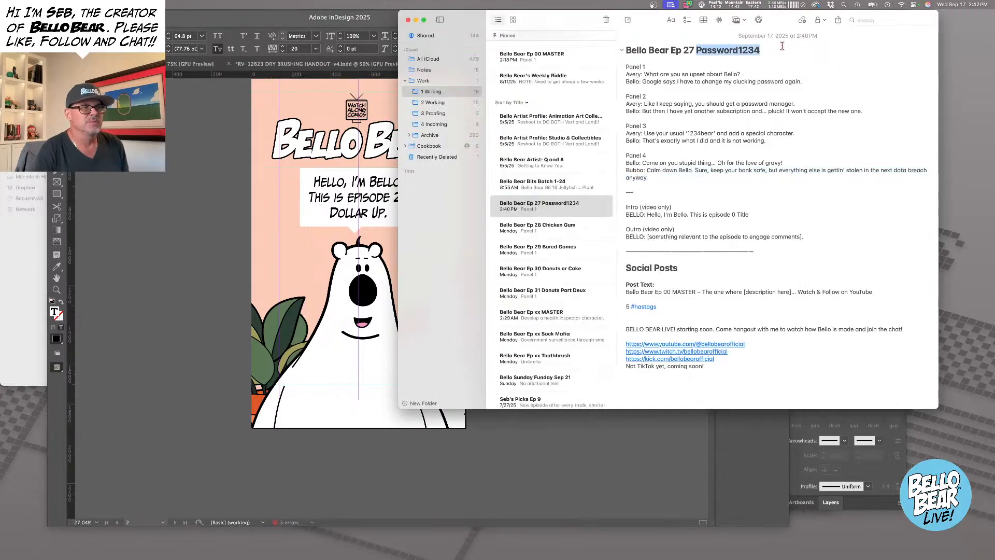
left_click(371, 220)
left_click_drag(384, 213, 318, 204)
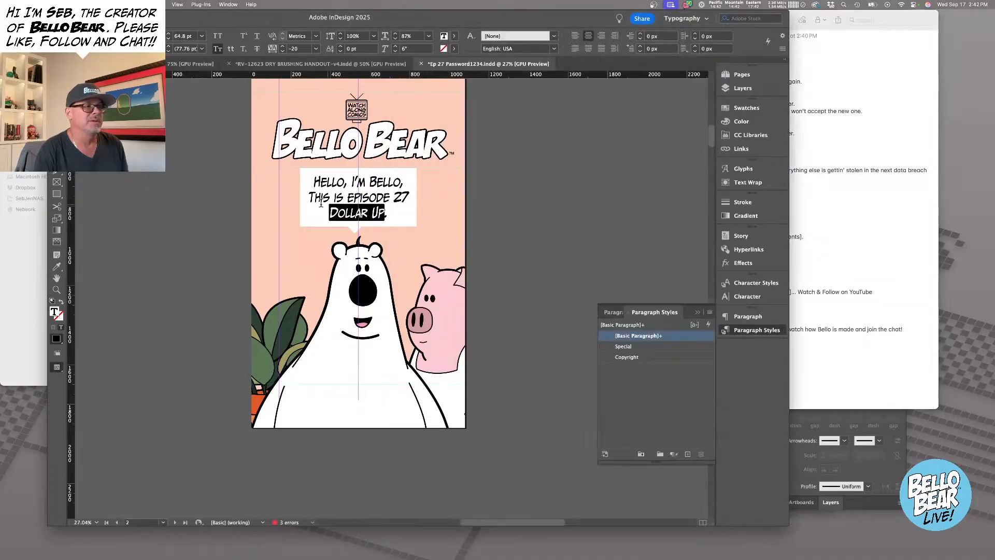
key("super+v")
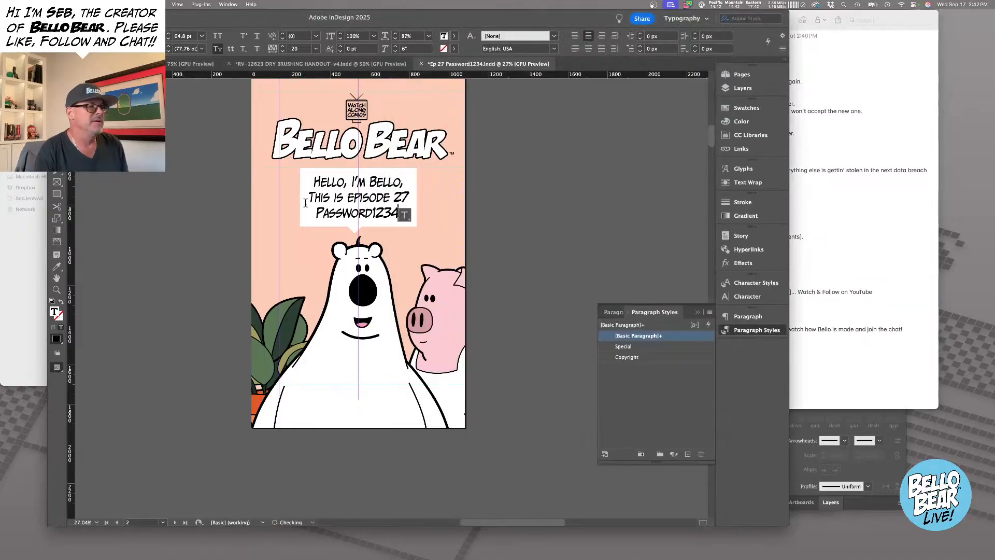
left_click(184, 256)
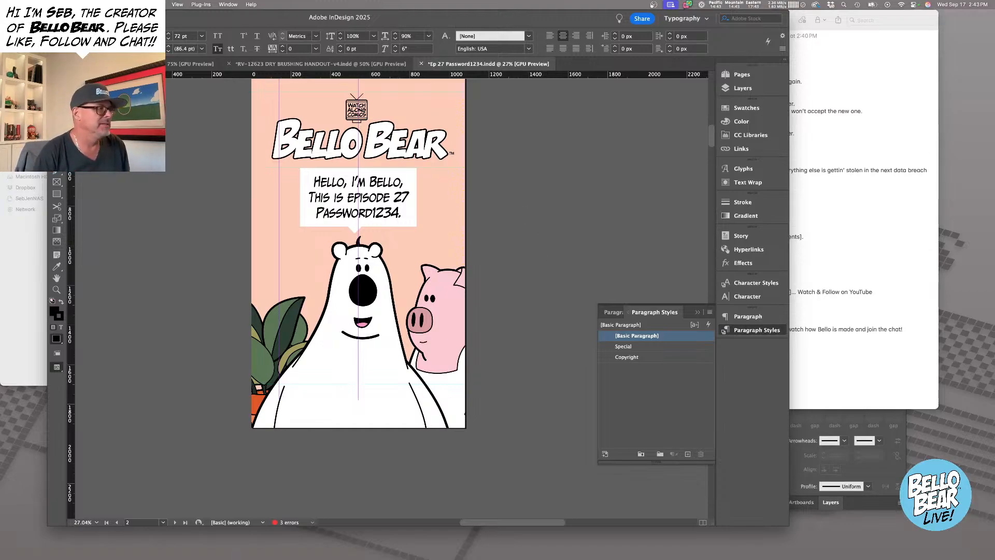
left_click(56, 79)
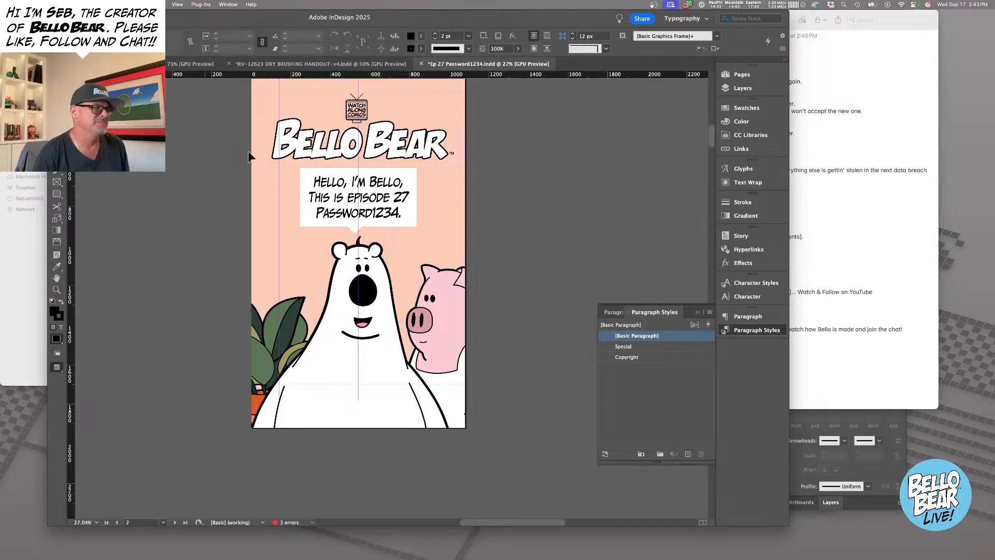
Look through the pages following the intro, down to the outro page's speech balloon on page 11.
left_click_drag(528, 191, 572, 236)
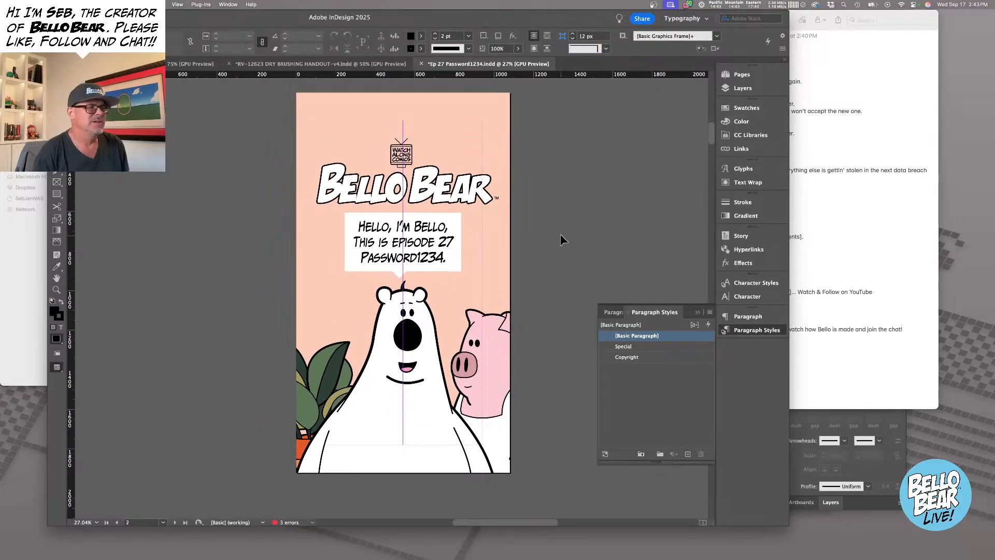
scroll(546, 280, "down", 5)
scroll(546, 279, "down", 5)
right_click(546, 282)
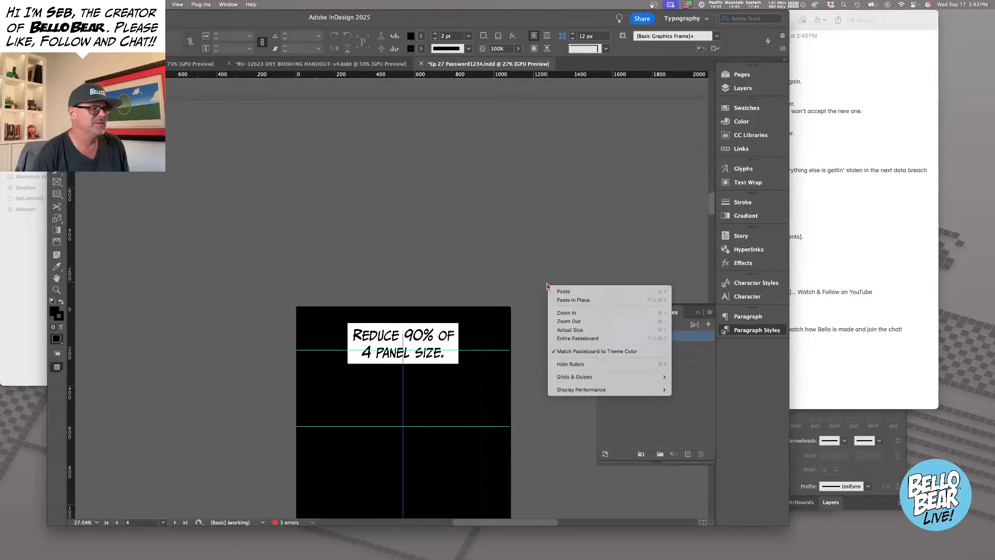
left_click(525, 244)
right_click(531, 254)
left_click(474, 248)
scroll(474, 245, "down", 20)
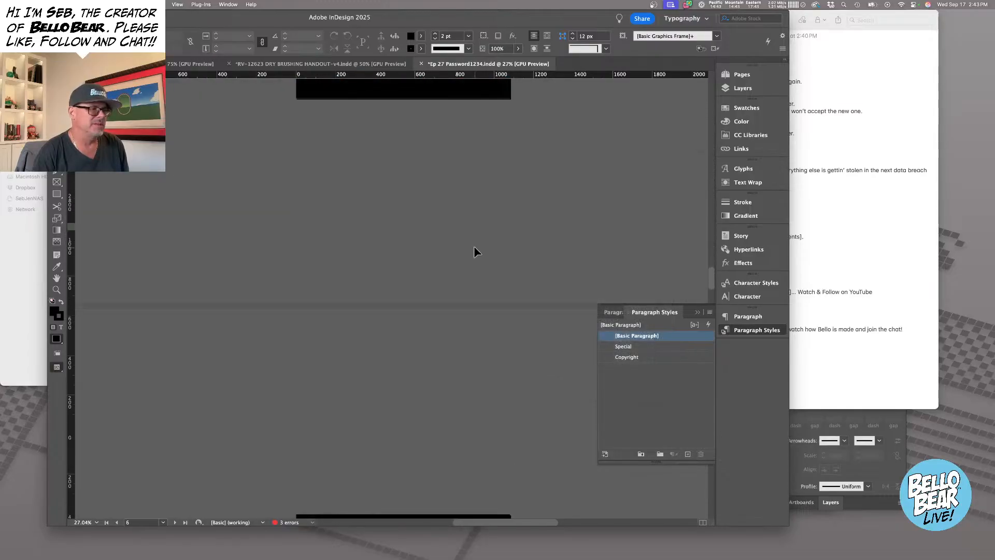
scroll(476, 252, "down", 10)
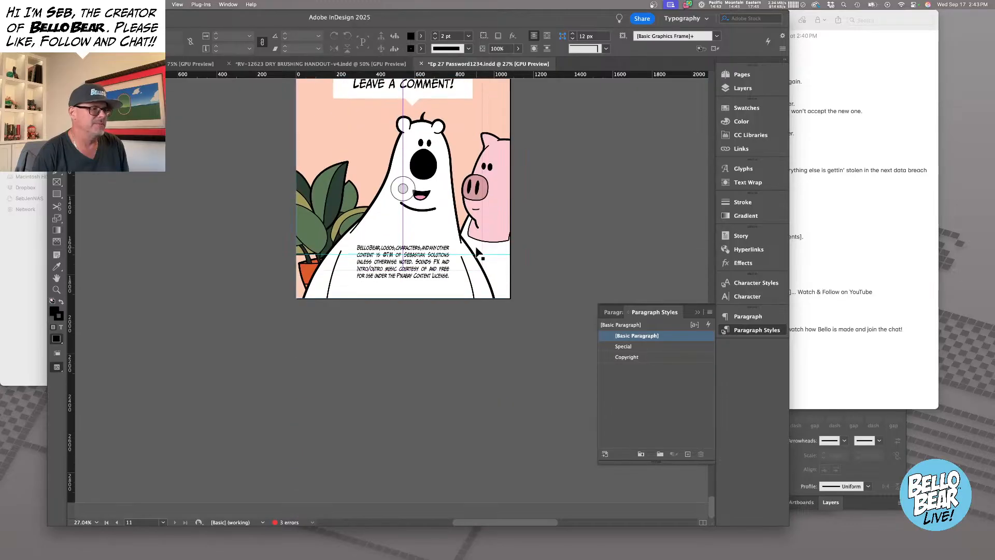
left_click_drag(572, 275, 560, 280)
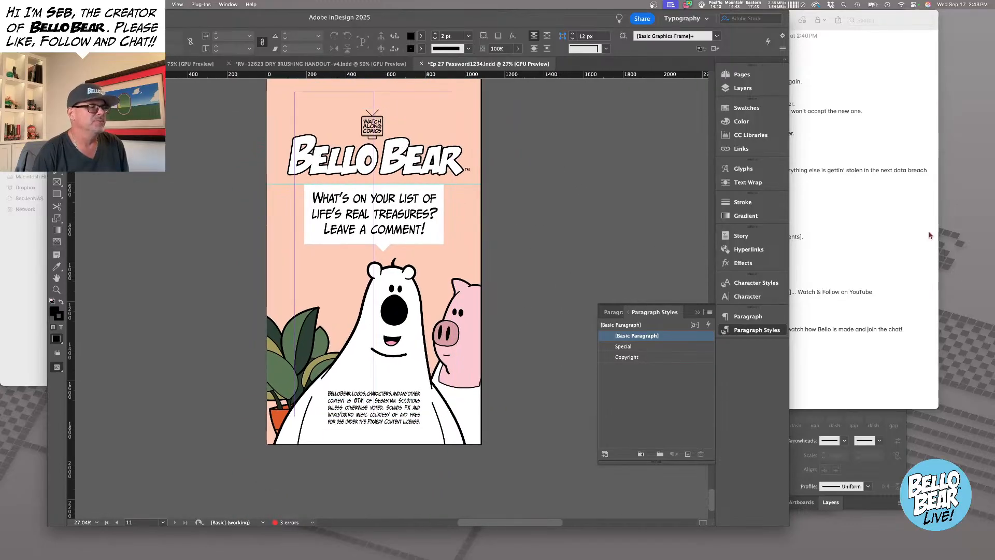
left_click(914, 308)
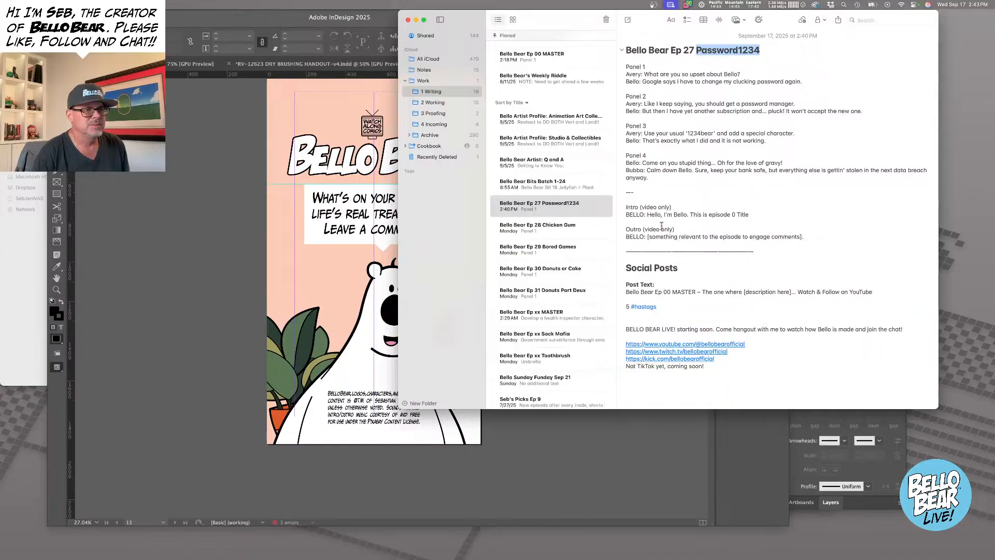
left_click_drag(670, 50, 760, 50)
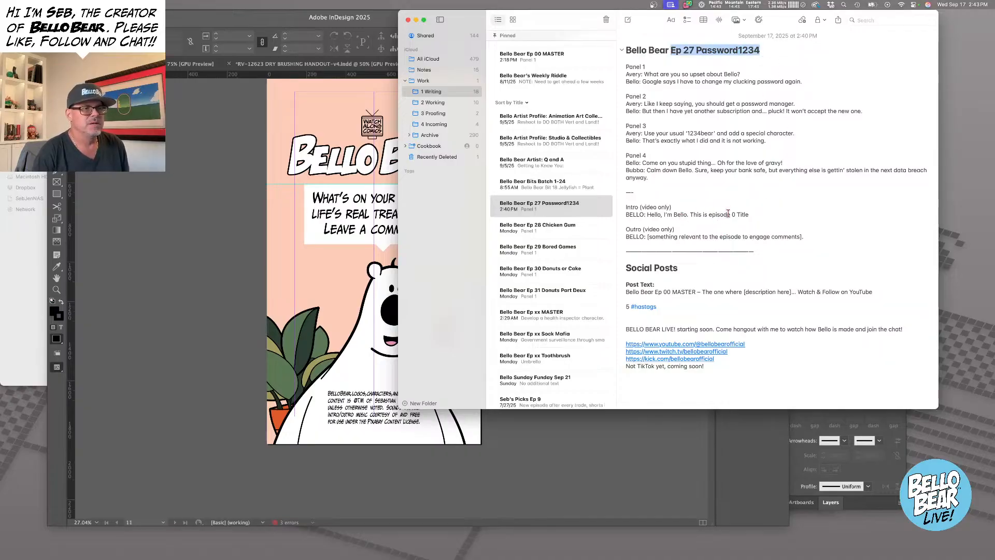
left_click_drag(684, 50, 772, 51)
key("super+c")
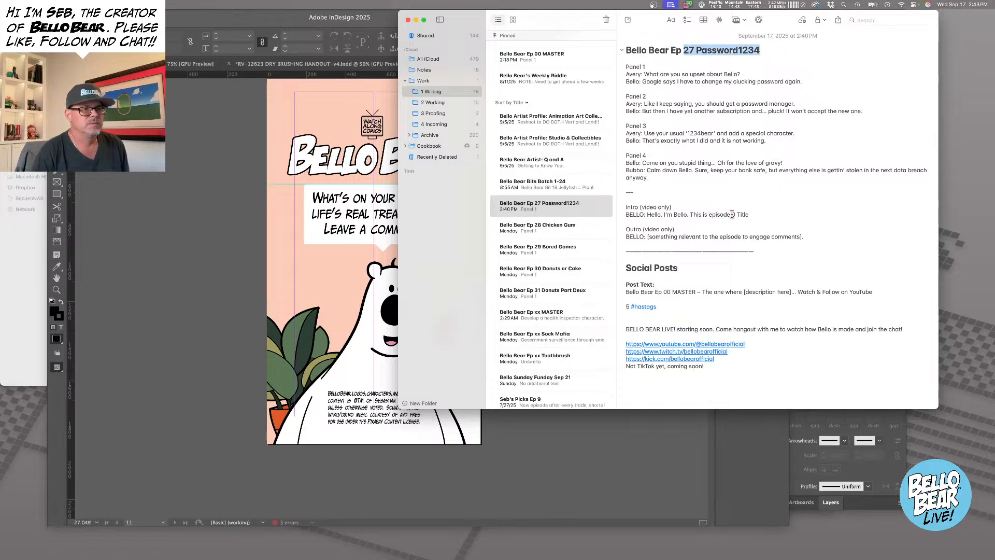
left_click_drag(731, 214, 813, 214)
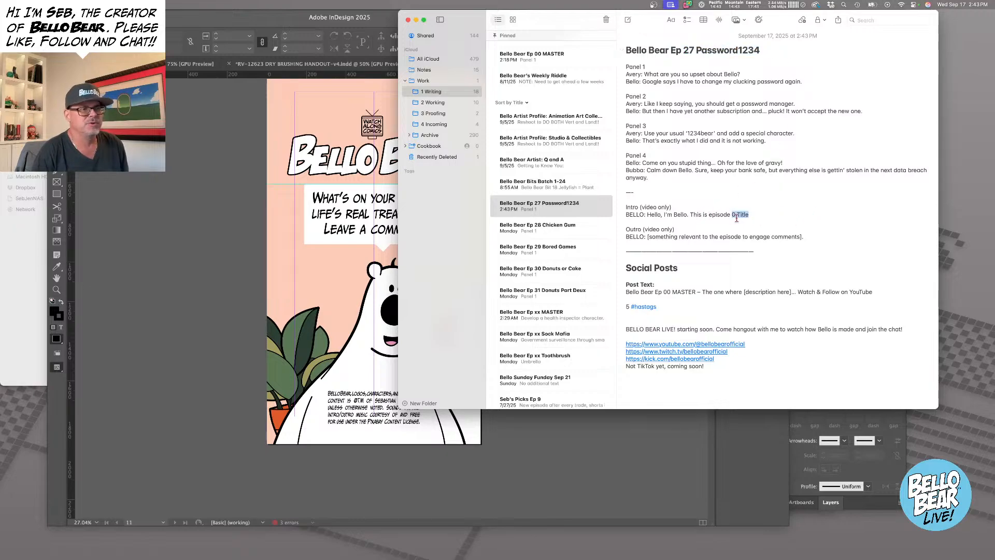
key("super+v")
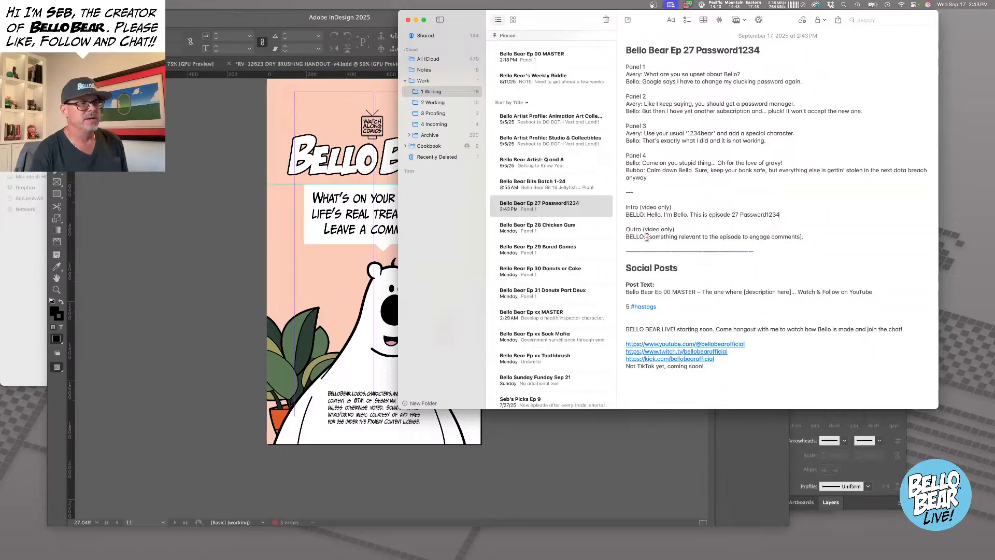
Copy the Outro placeholder "[something relevant to the episode to engage comments]." from Notes and open the Working chat in Claude.
left_click_drag(646, 237, 816, 237)
key("super+c")
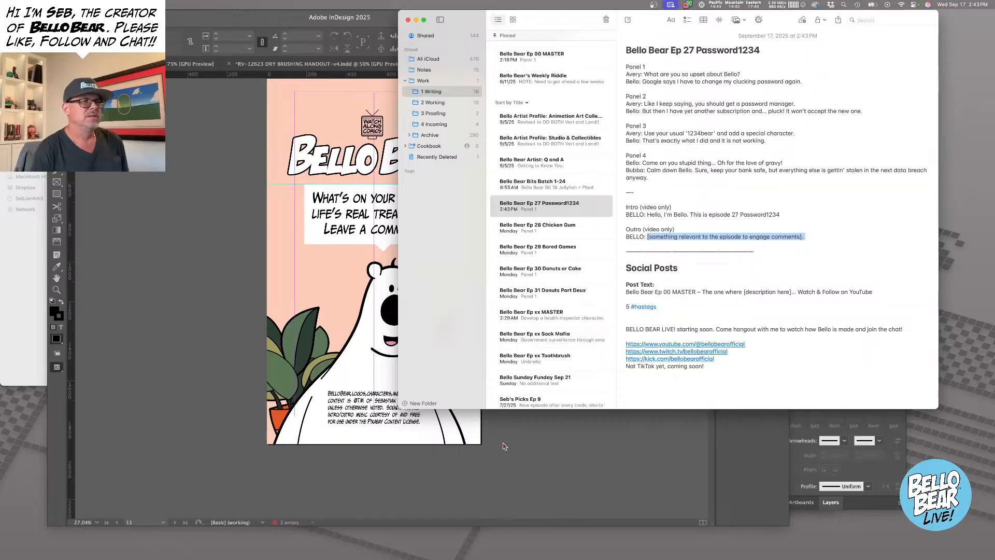
mouse_move(504, 557)
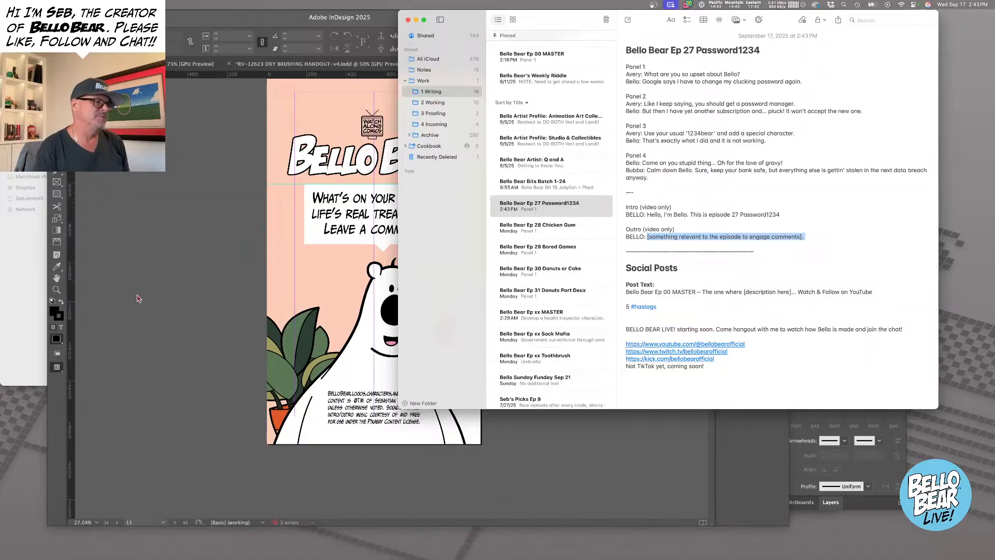
left_click(148, 311)
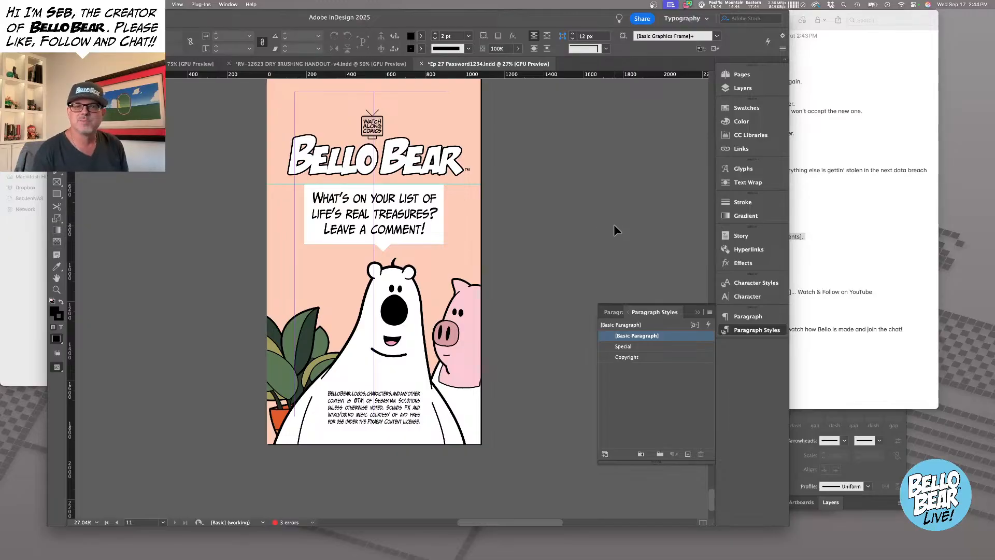
left_click(880, 253)
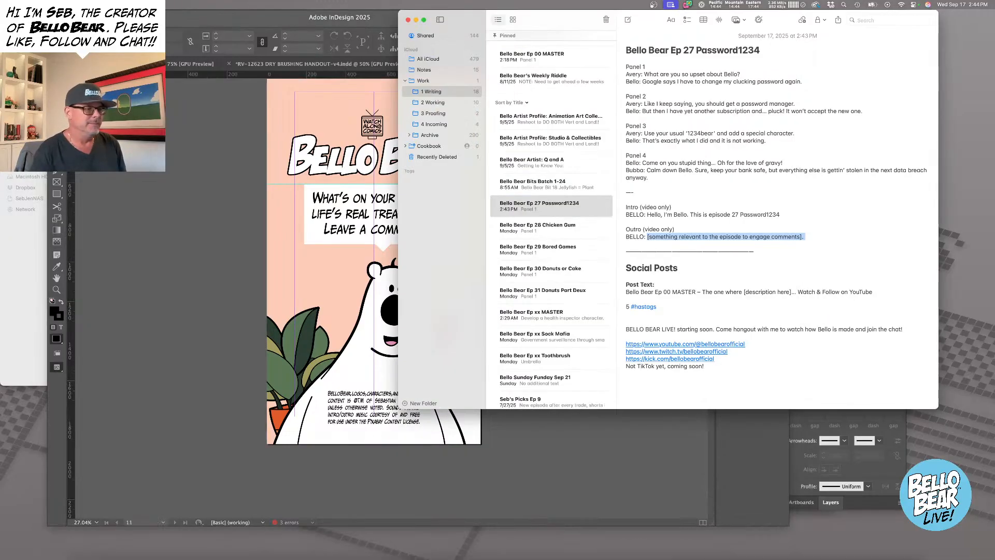
left_click(404, 548)
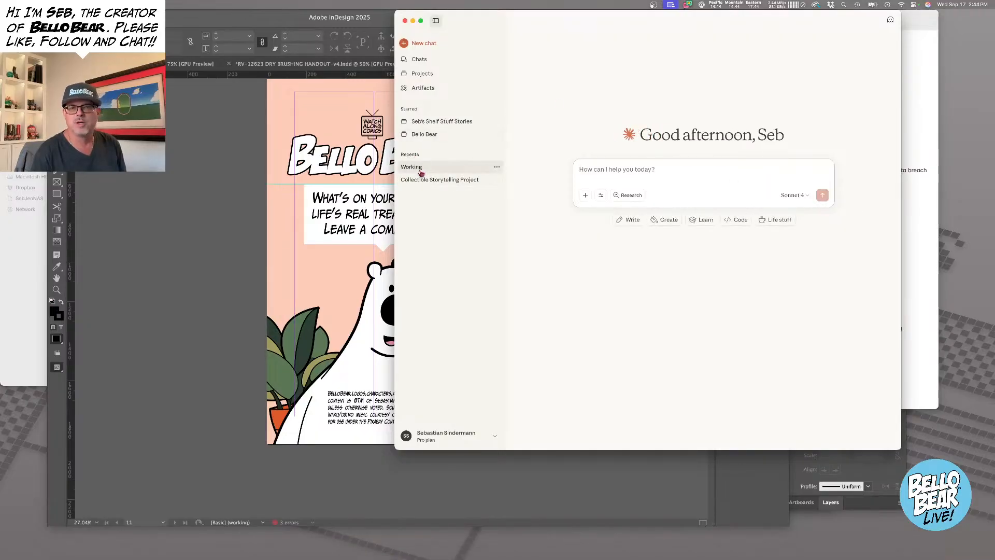
left_click(445, 170)
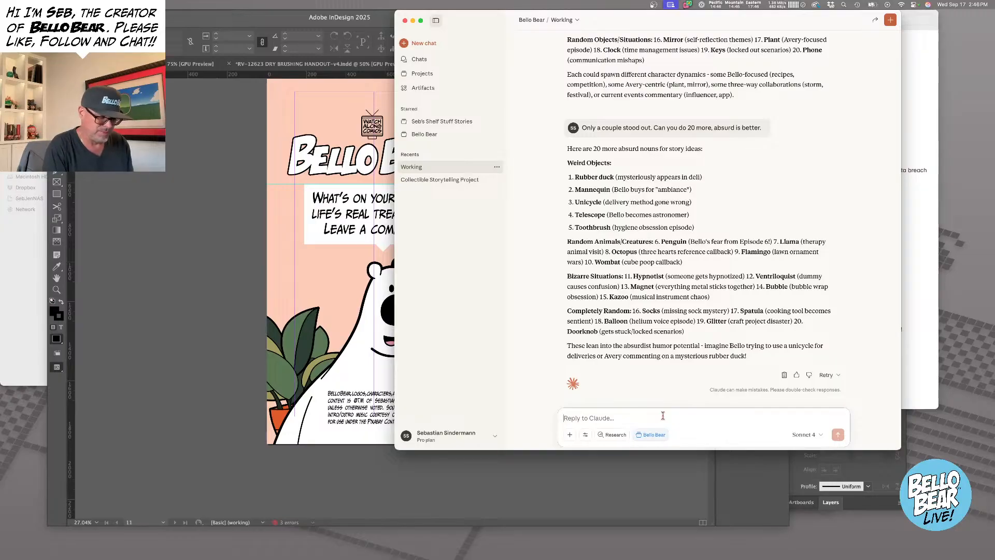
Ask Claude "Can you give me [something relevant to the episode to engage comments] for ep 27?", pasting in the copied placeholder.
type("Can you give ")
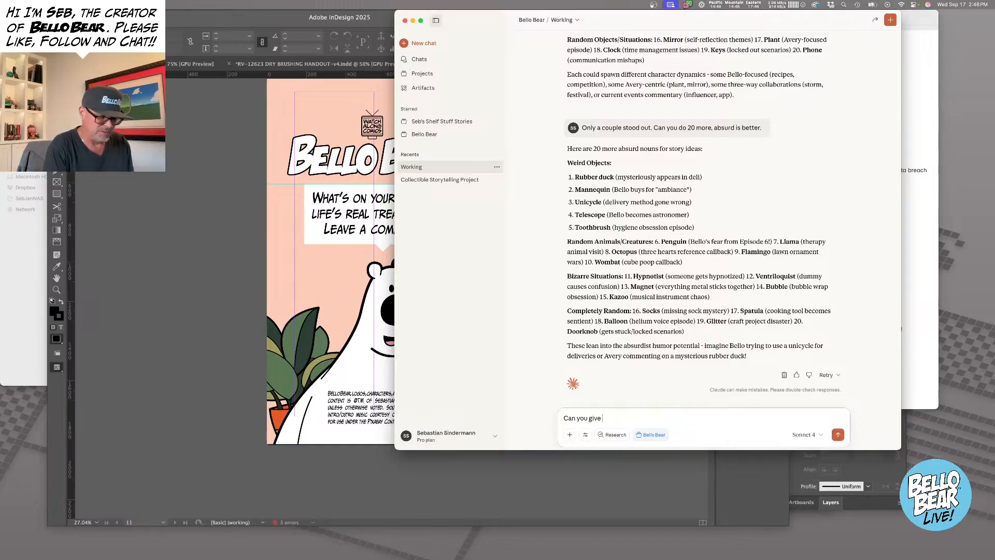
type("me")
key("super+v")
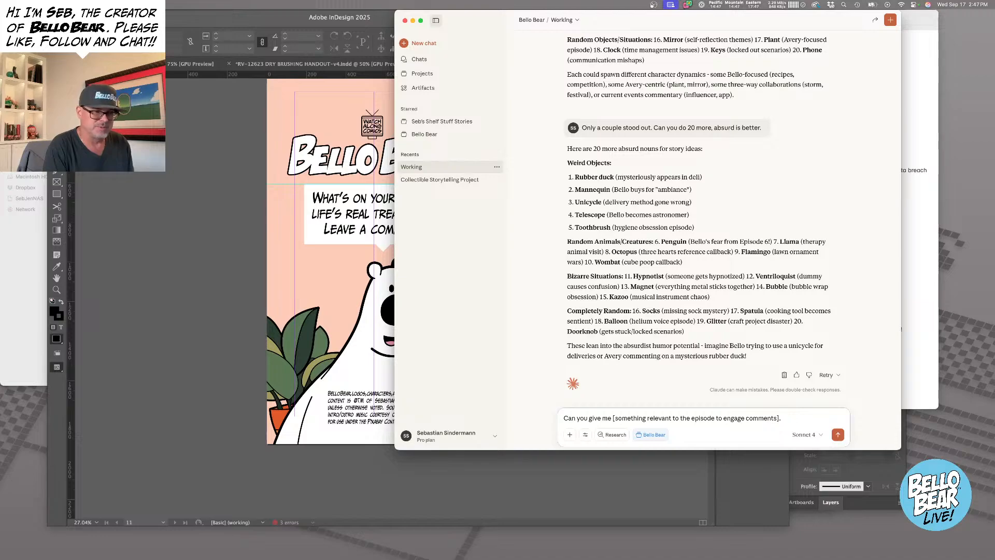
type("for")
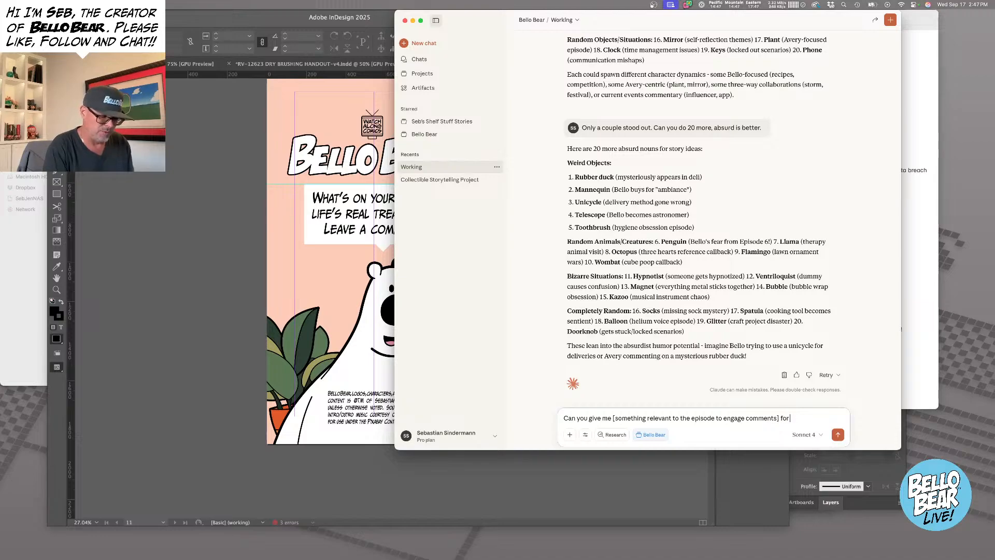
type(" ep 27")
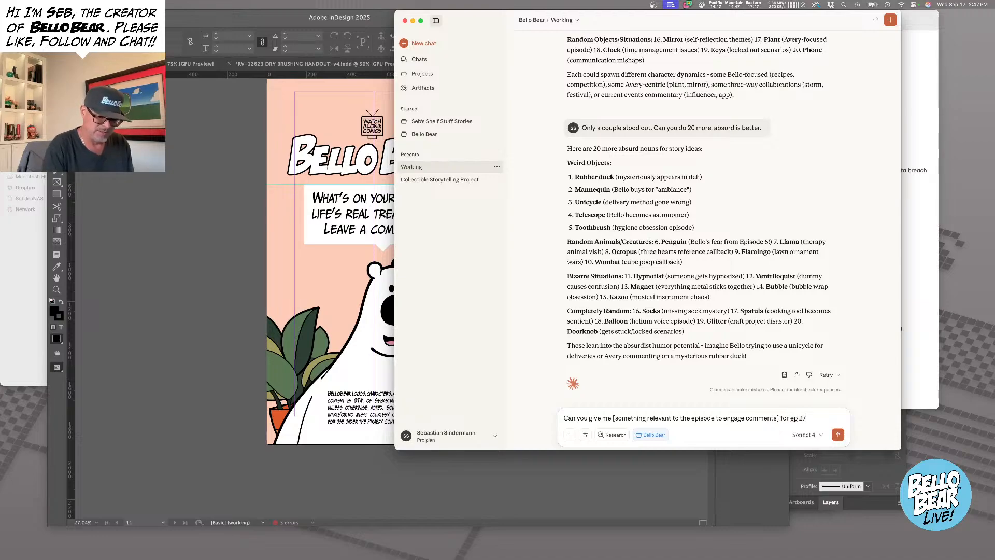
type("?")
key("Return")
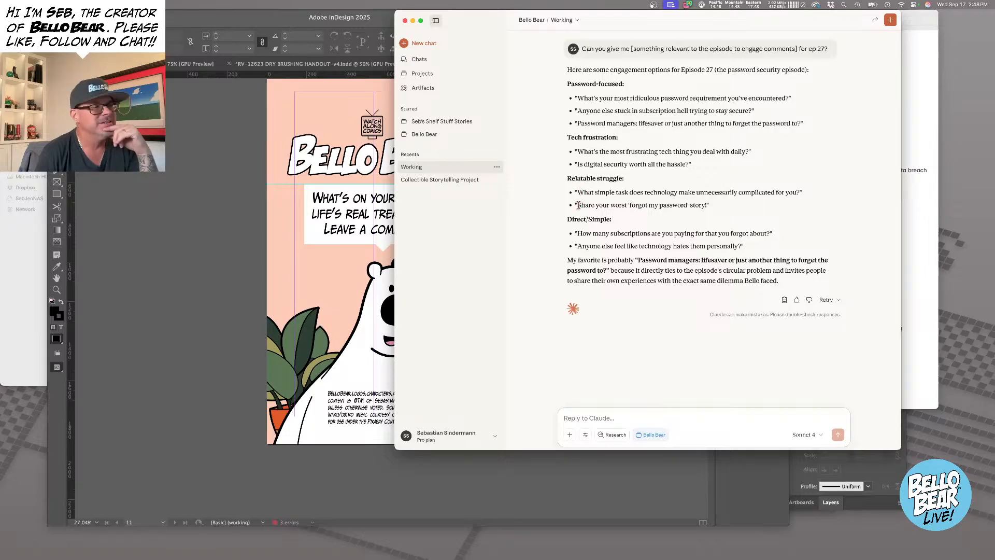
Copy "Share your worst 'forgot my password' story!" from Claude's reply over the selected Outro placeholder in Notes.
left_click_drag(578, 205, 709, 206)
key("super+c")
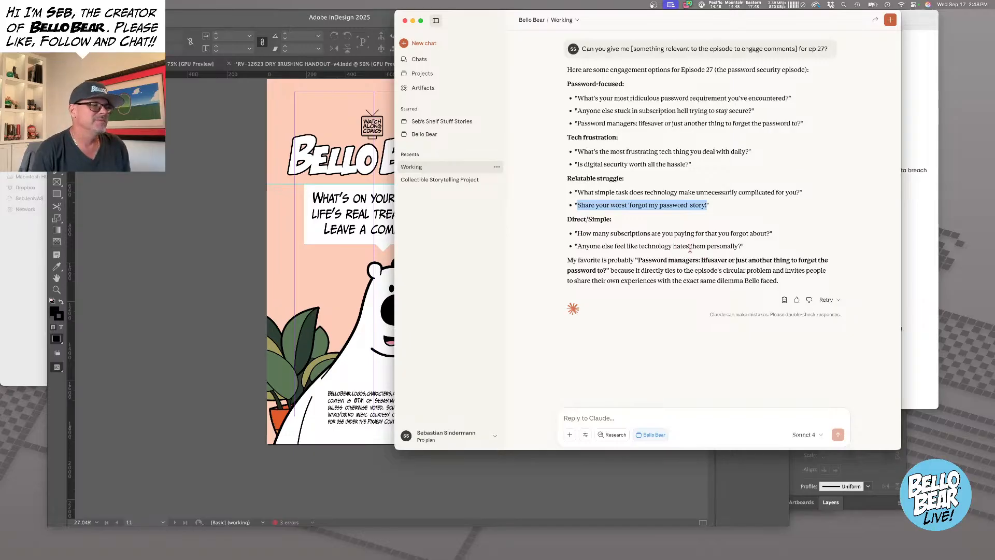
left_click(916, 214)
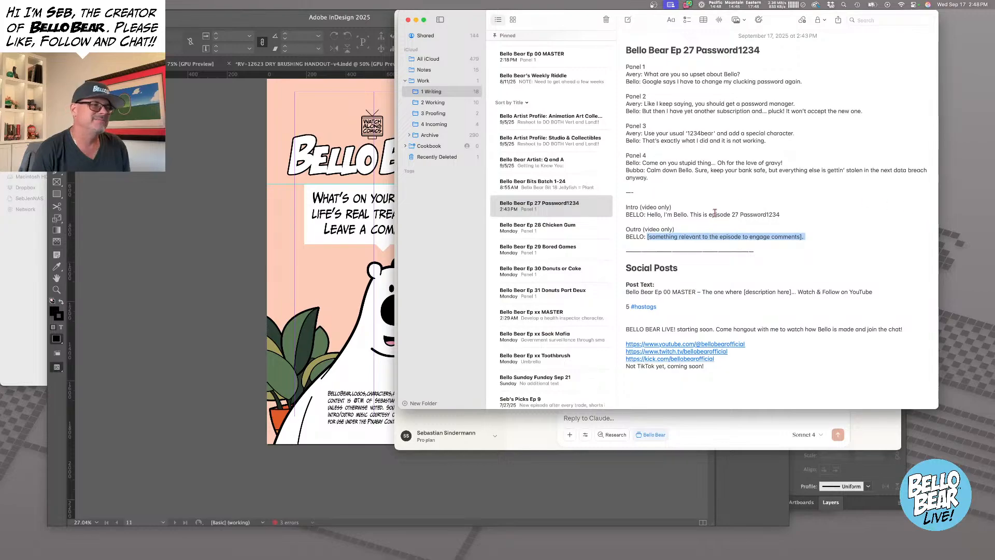
key("super+v")
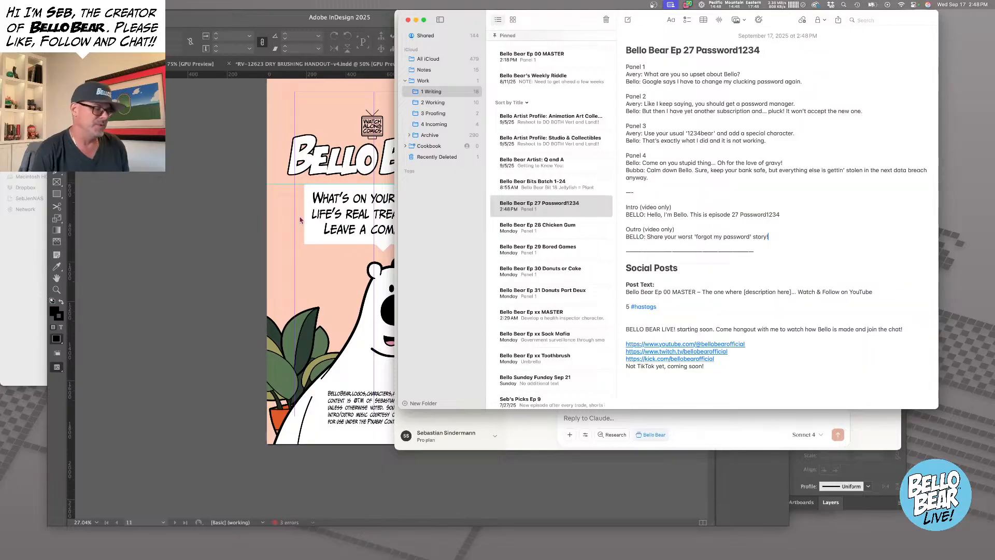
Replace the outro page's speech balloon text in InDesign with the copied "Share your worst 'forgot my password' story!" and leave text editing.
left_click(224, 211)
triple_click(364, 209)
key("super+v")
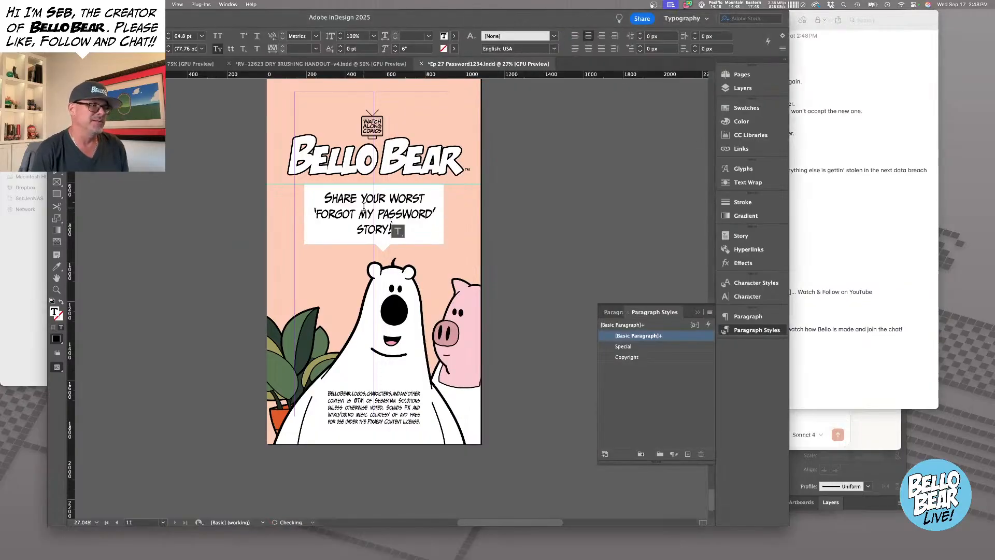
key("Escape")
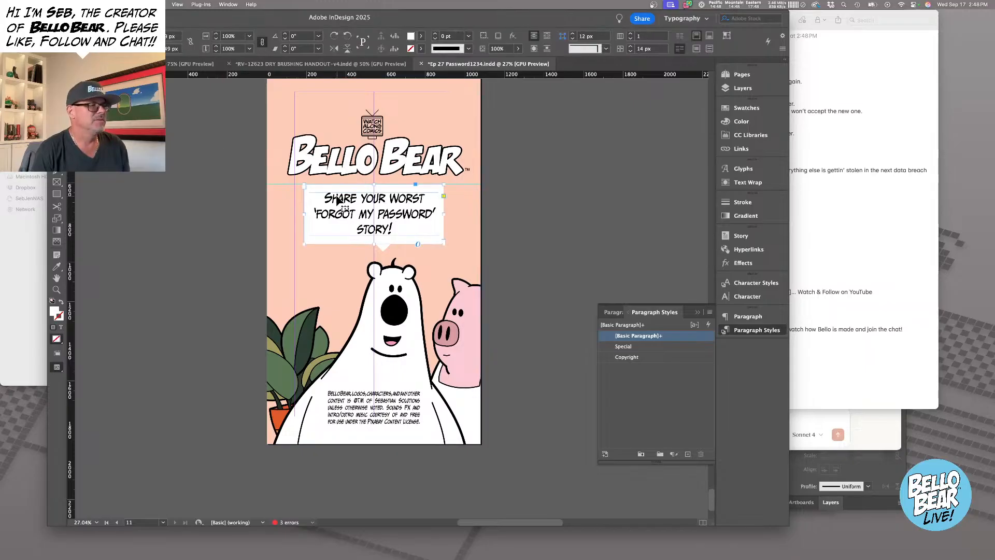
Insert "in the comments" before the exclamation mark in the outro page's speech balloon.
double_click(387, 228)
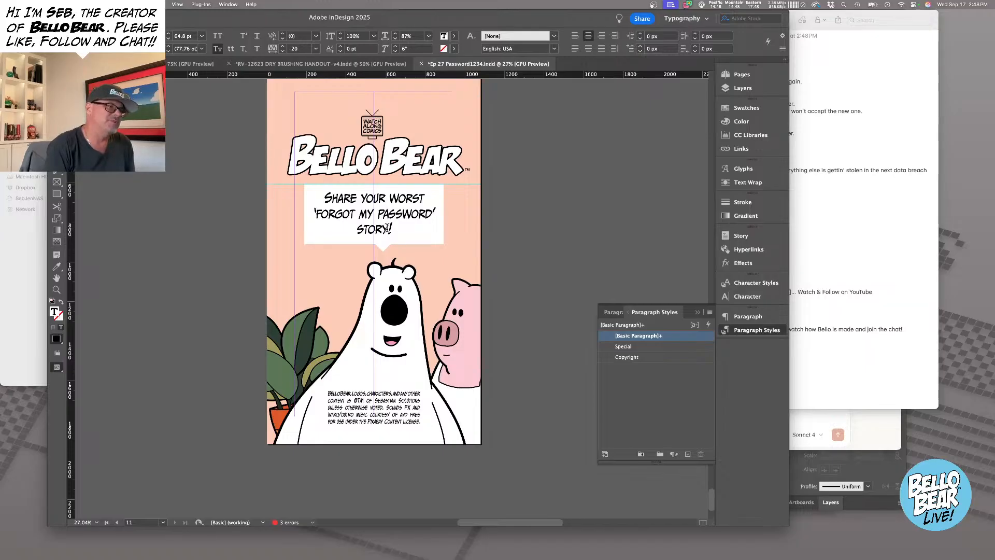
type("IN THE COMME")
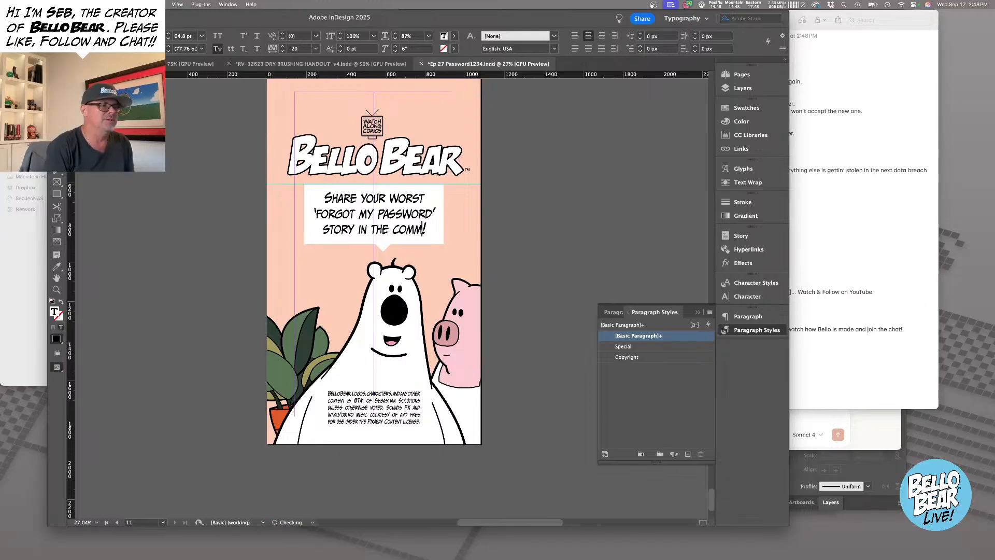
type("NTS")
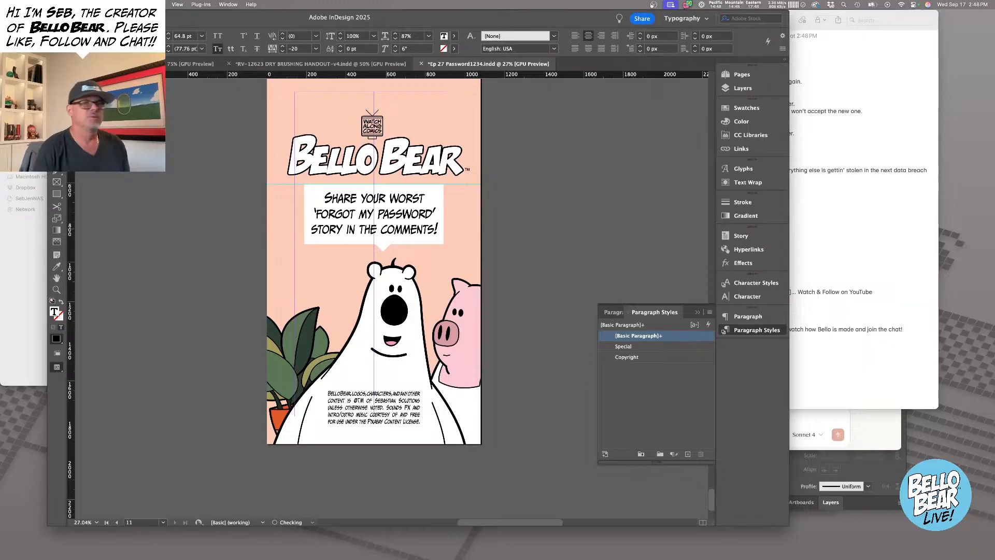
Set the tracking of the first two lines in the outro page's speech balloon to 0.
key("super+a")
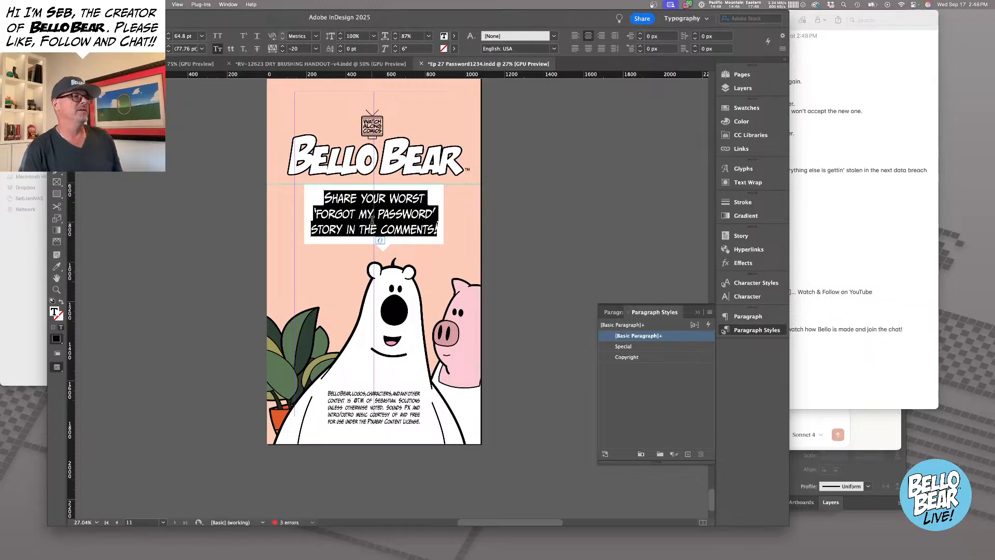
left_click_drag(373, 215, 358, 189)
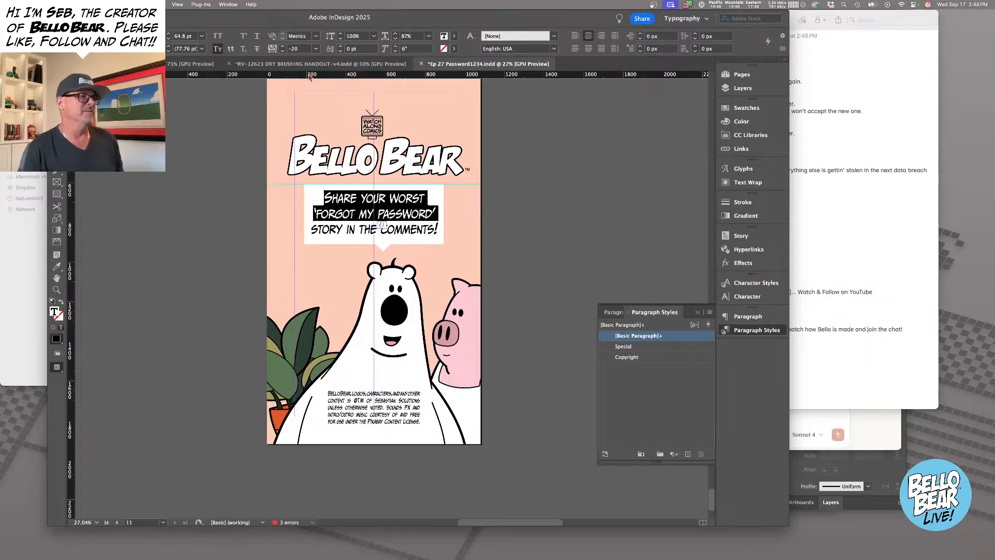
key("super+alt+q")
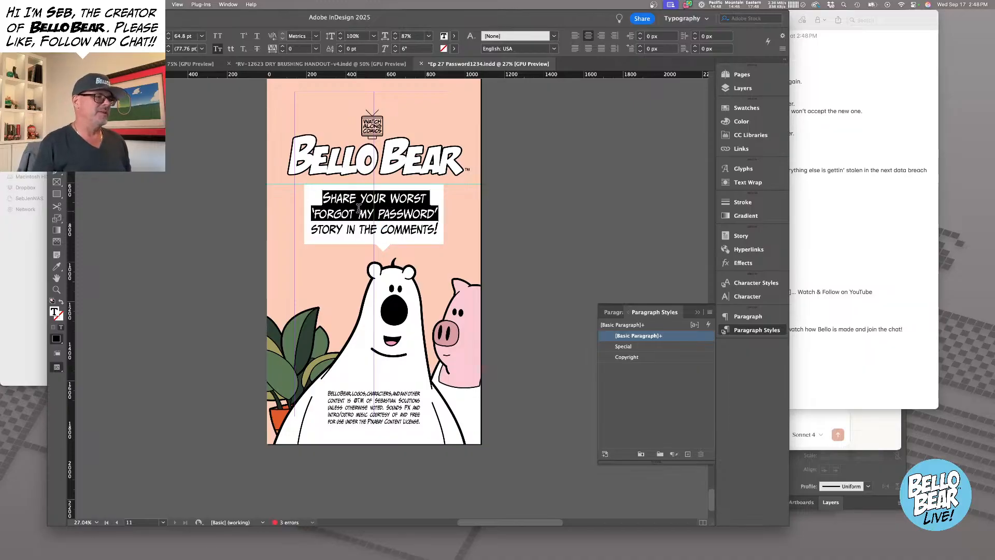
Widen the outro balloon's first line, "Share your worst", to 90% horizontal scale and deselect the balloon.
triple_click(358, 200)
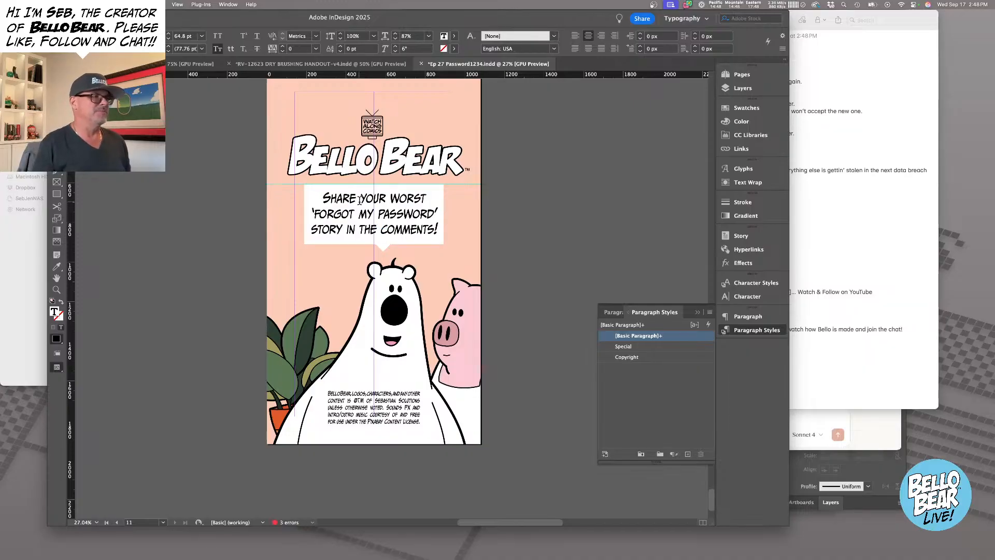
left_click(395, 34)
left_click(396, 34)
left_click(395, 34)
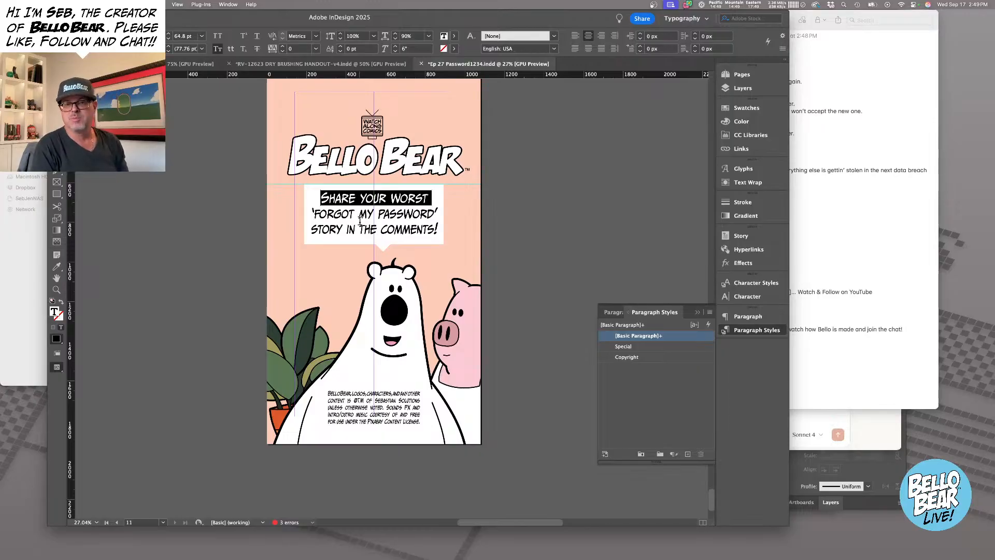
key("Escape")
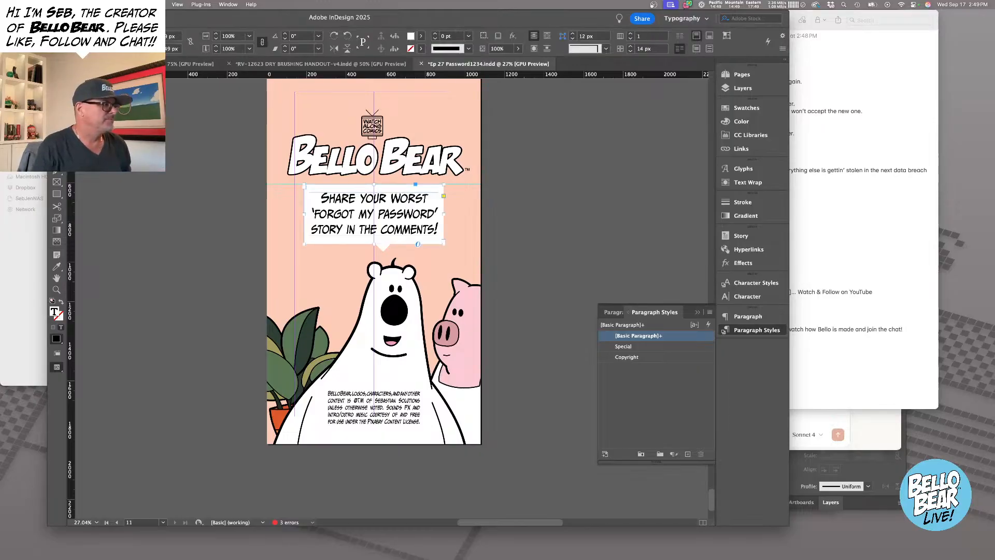
left_click(537, 240)
Set the intro page balloon's first line, "Hello, I'm Bello,", to tracking 0 and 90% horizontal scale.
scroll(539, 241, "up", 3)
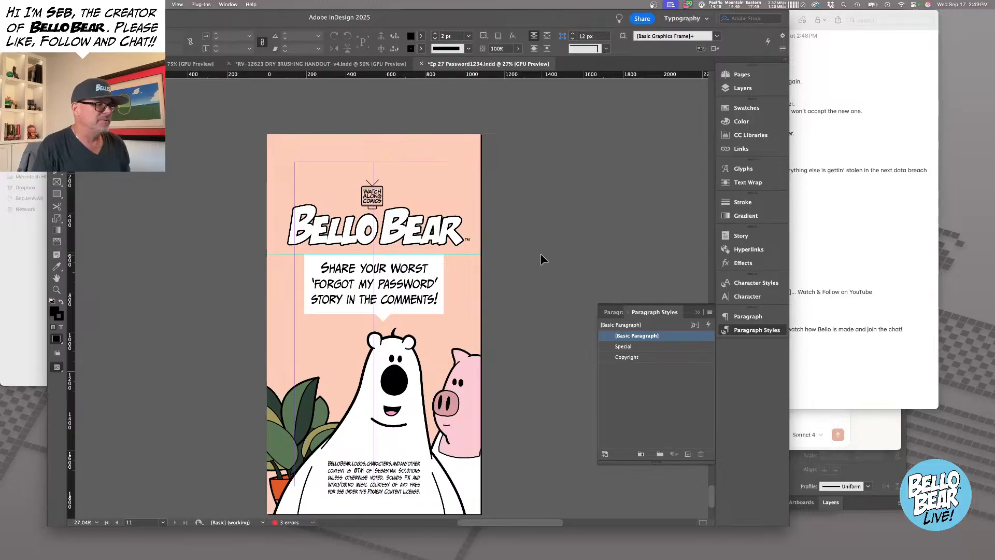
scroll(540, 259, "up", 10)
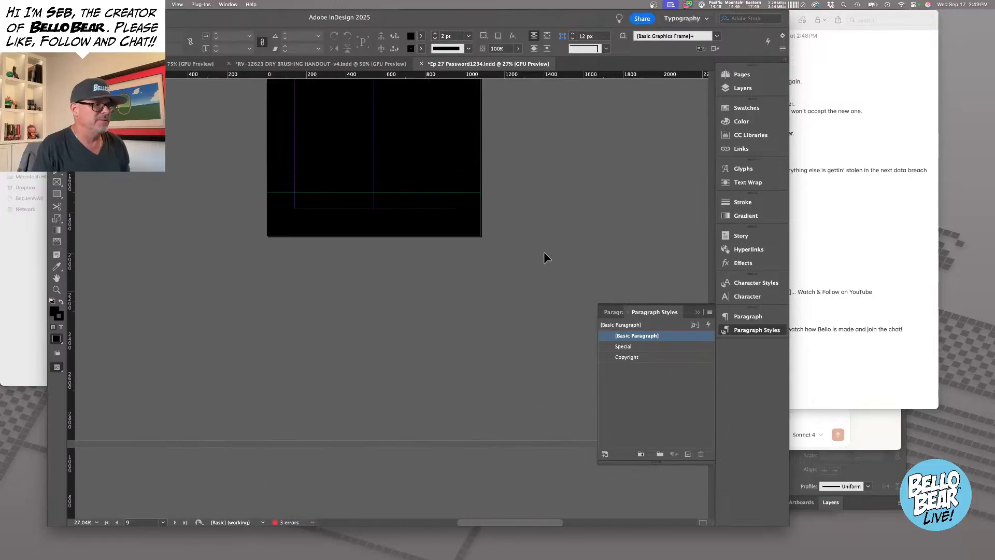
scroll(544, 253, "up", 10)
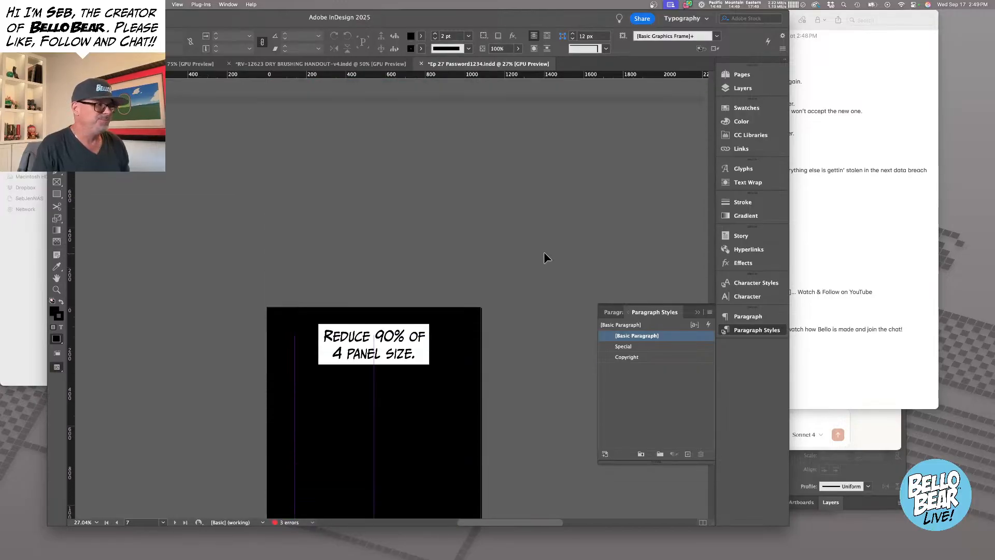
scroll(544, 254, "up", 15)
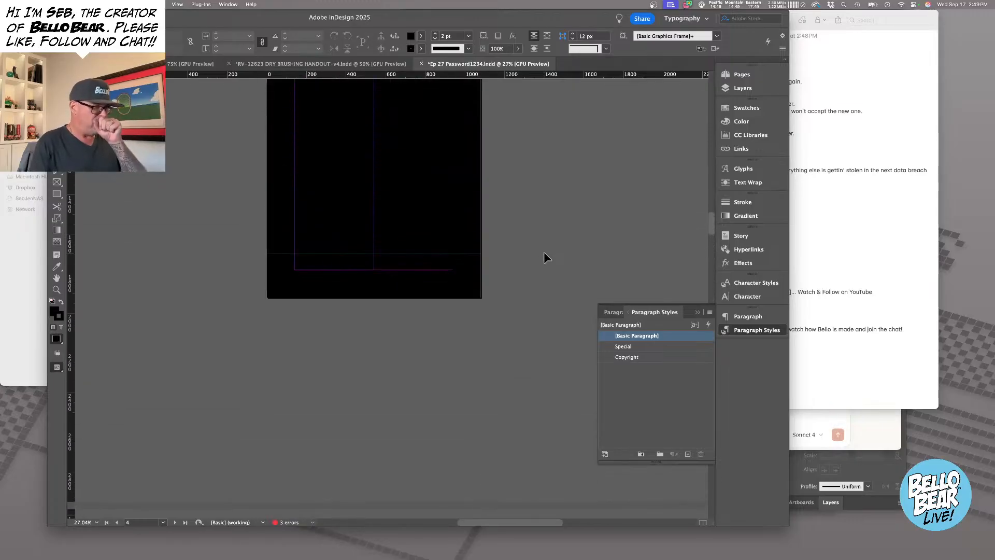
scroll(543, 252, "up", 10)
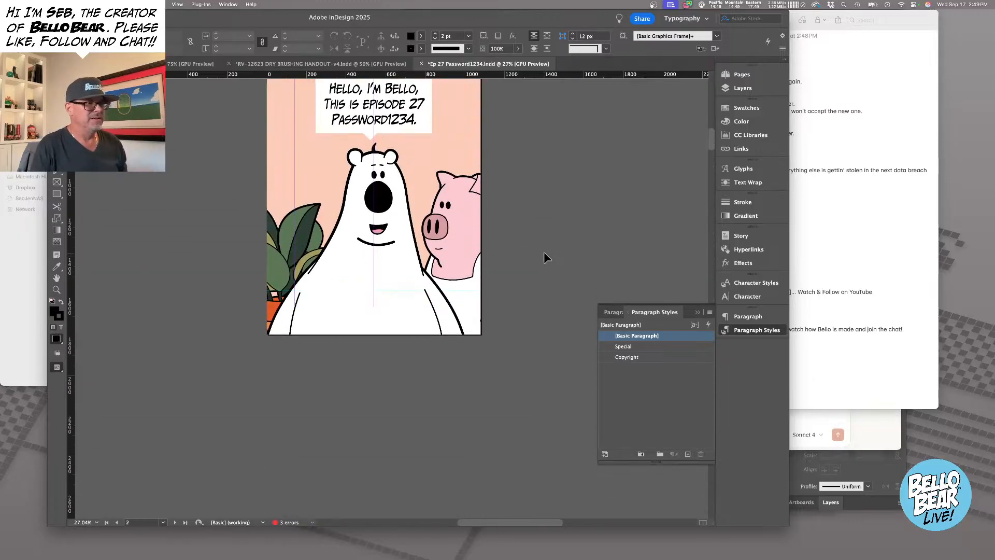
scroll(543, 252, "up", 5)
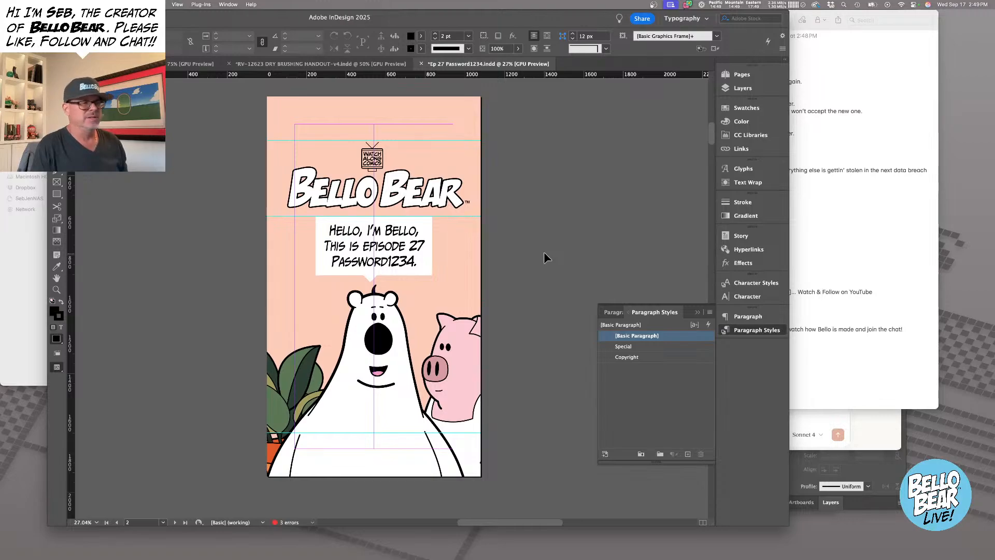
triple_click(399, 231)
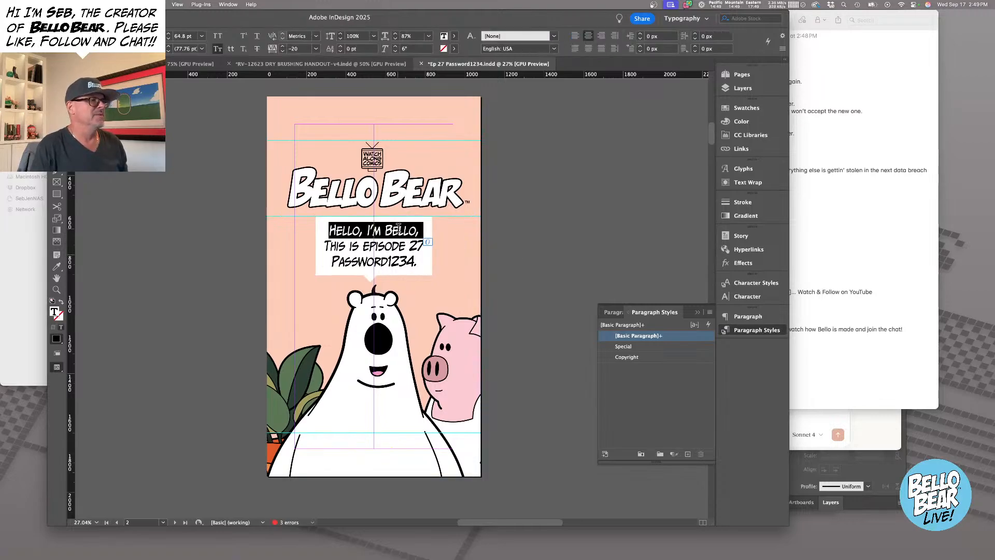
key("alt+Right")
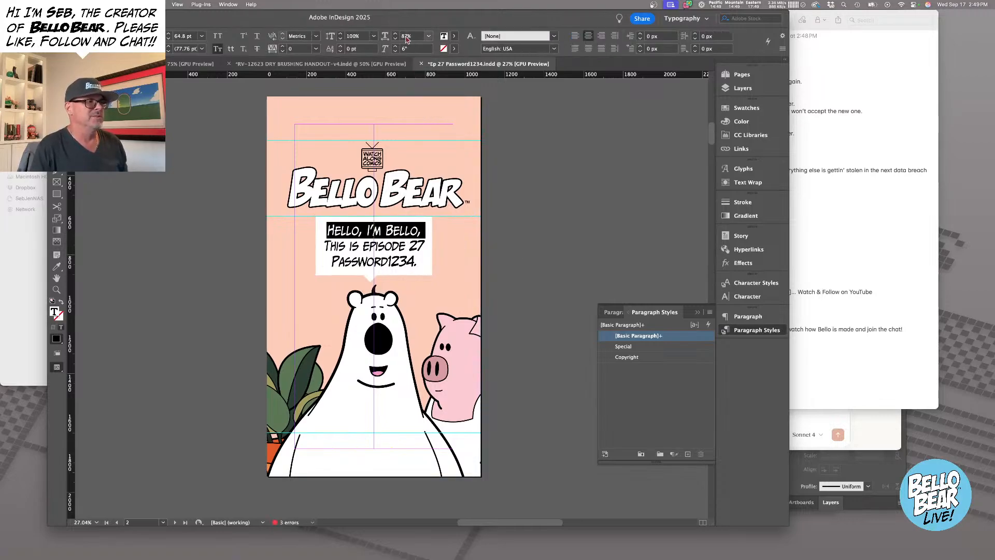
left_click(394, 36)
left_click(395, 35)
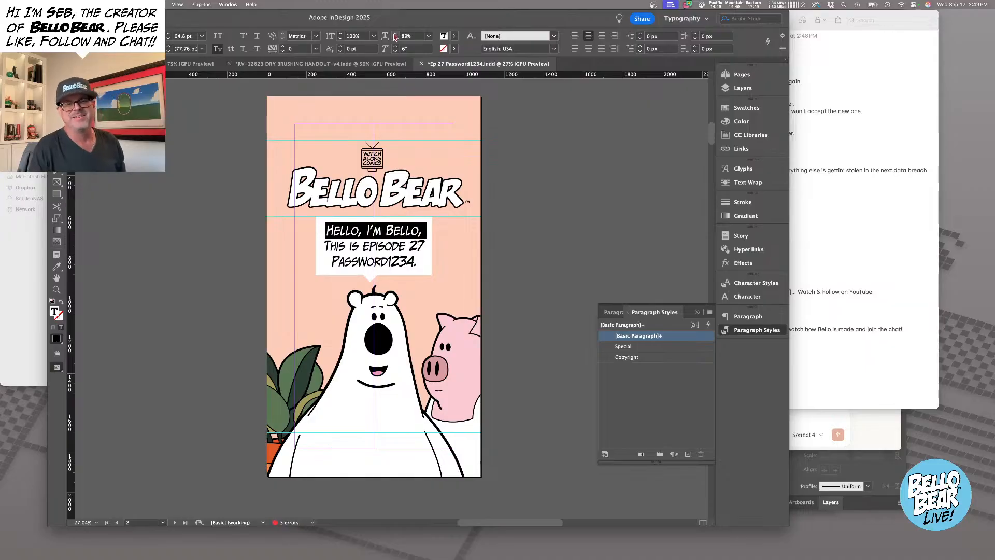
left_click(395, 35)
Set the last line of the intro page's balloon to tracking 0 and 90% horizontal scale, and deselect the balloon.
triple_click(362, 259)
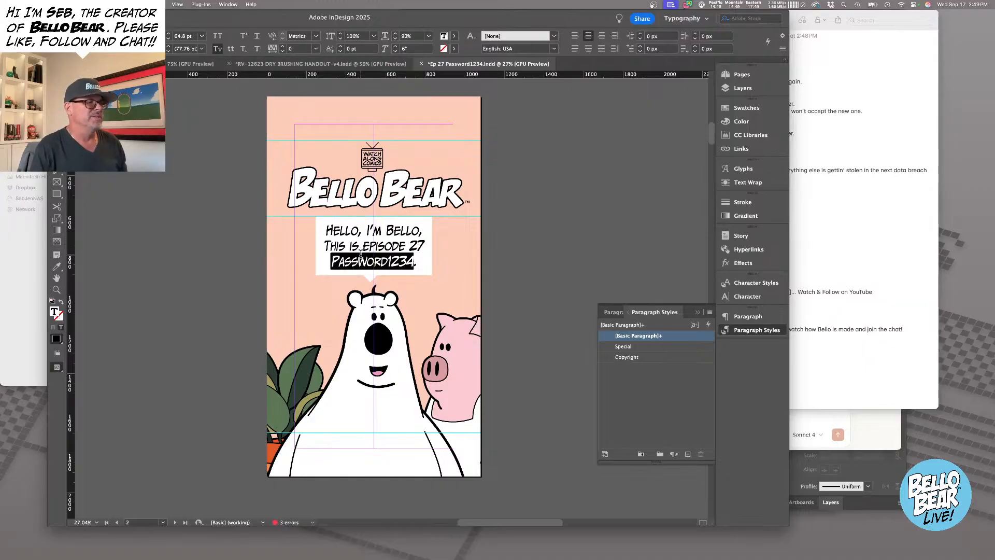
left_click(282, 47)
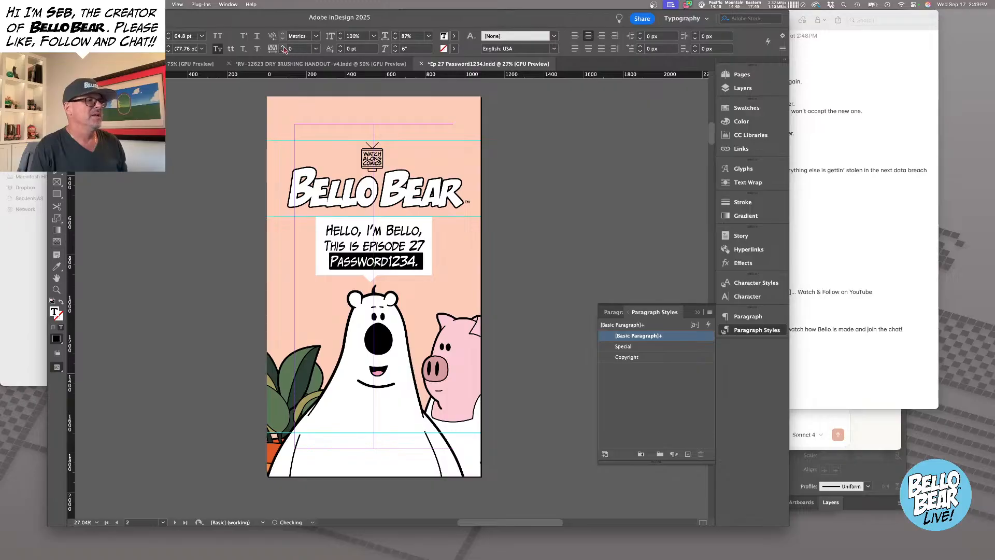
left_click(395, 35)
left_click(394, 35)
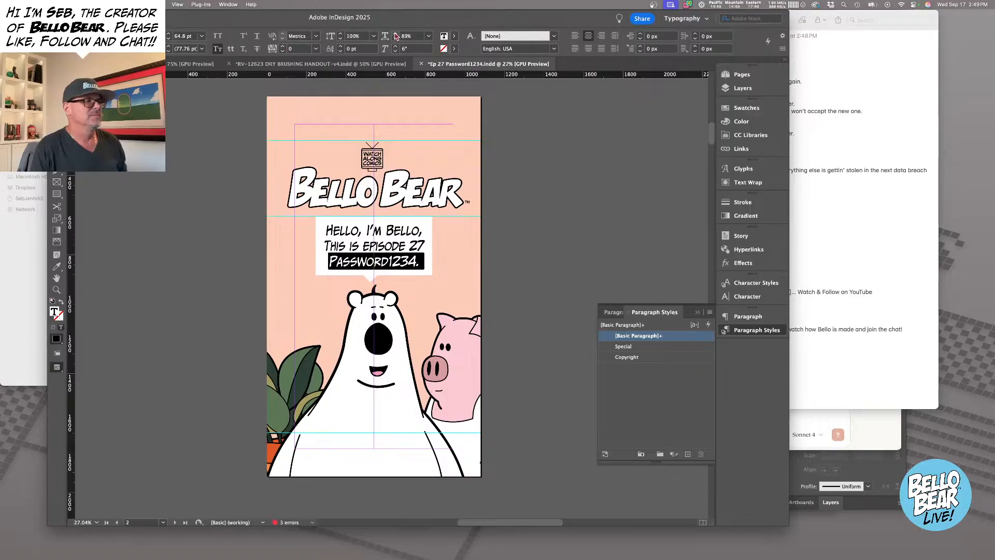
left_click(395, 35)
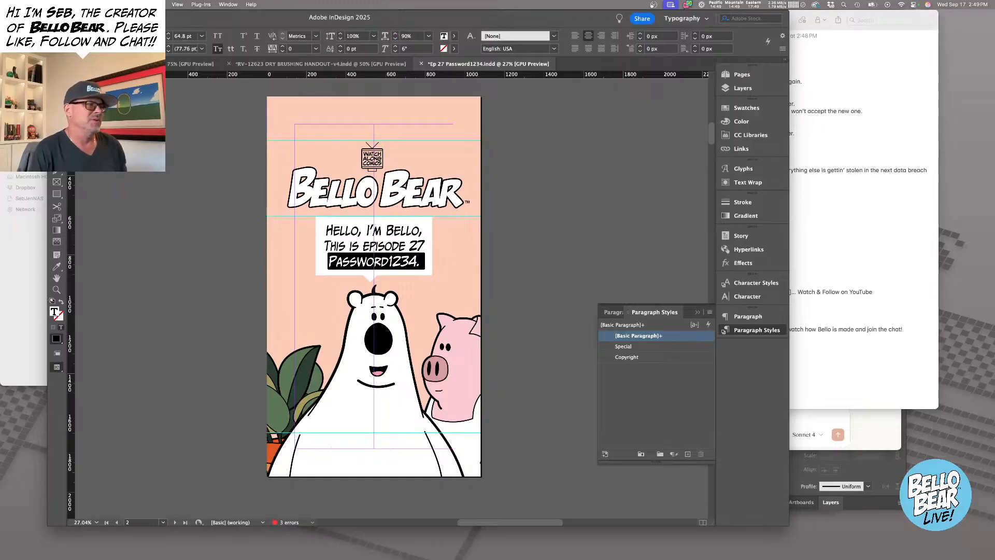
key("Escape")
left_click(547, 155)
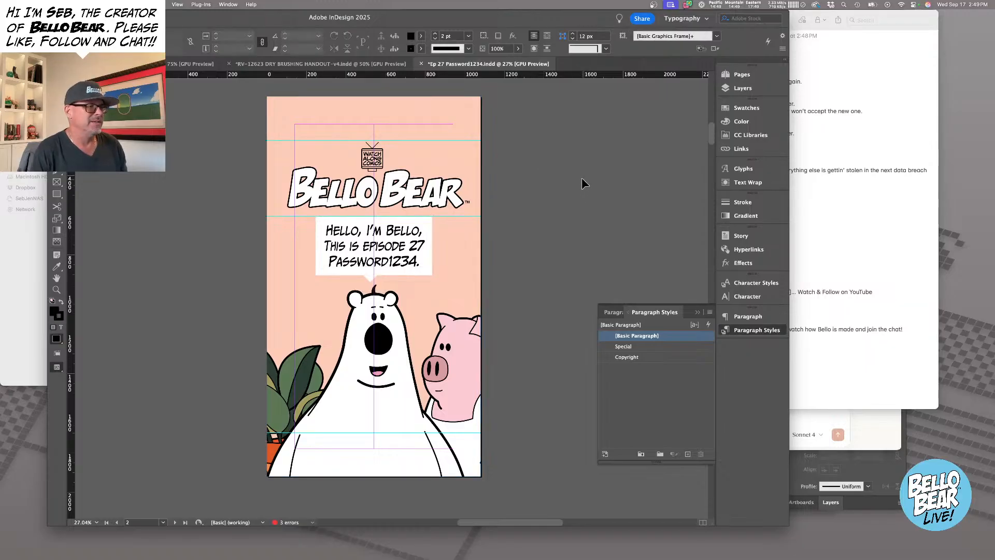
Examine the whole four-panel comic page to see how the new script fits the balloons.
scroll(582, 178, "up", 1)
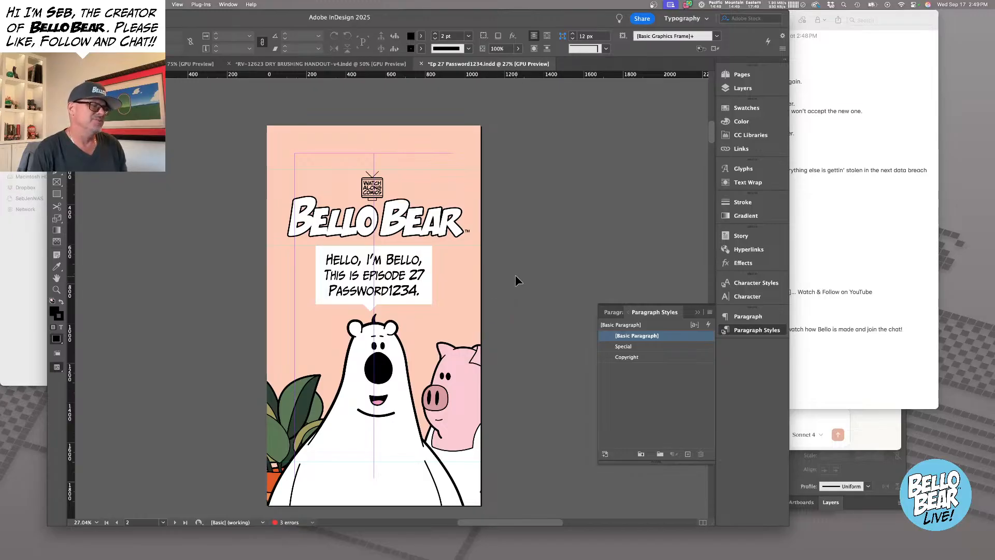
scroll(516, 275, "up", 4)
scroll(540, 284, "up", 9)
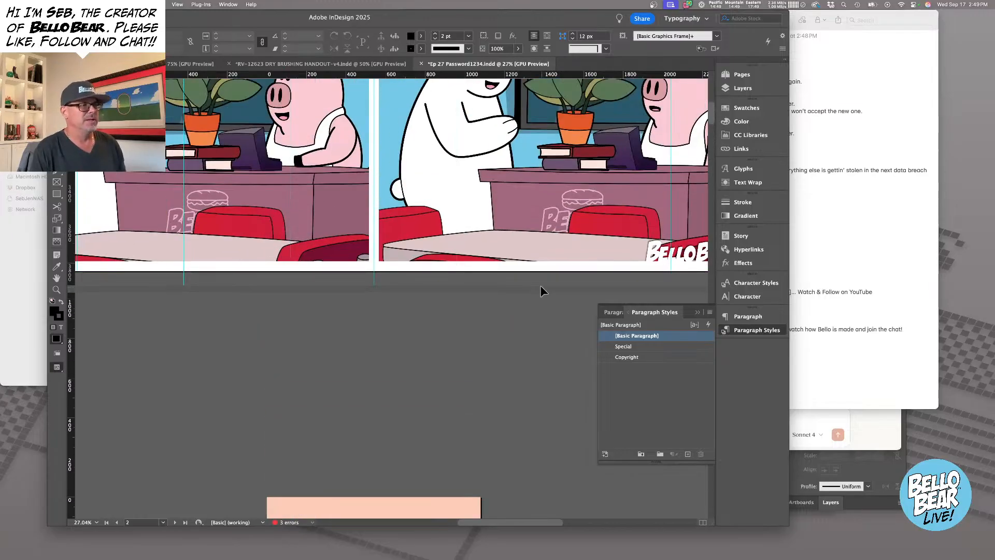
scroll(541, 290, "up", 6)
left_click(459, 137, "alt+super")
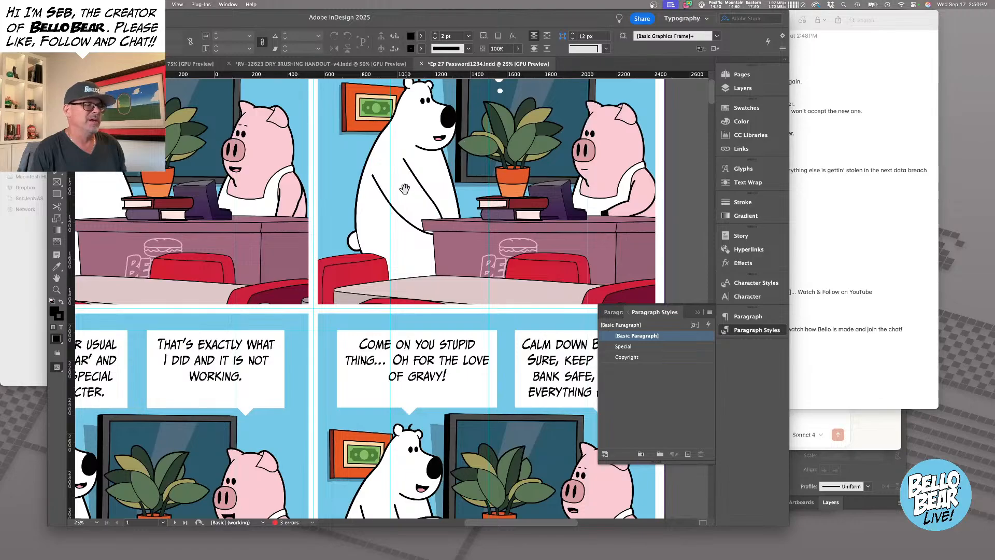
left_click_drag(405, 189, 456, 252)
key("super+minus")
left_click_drag(392, 208, 437, 248)
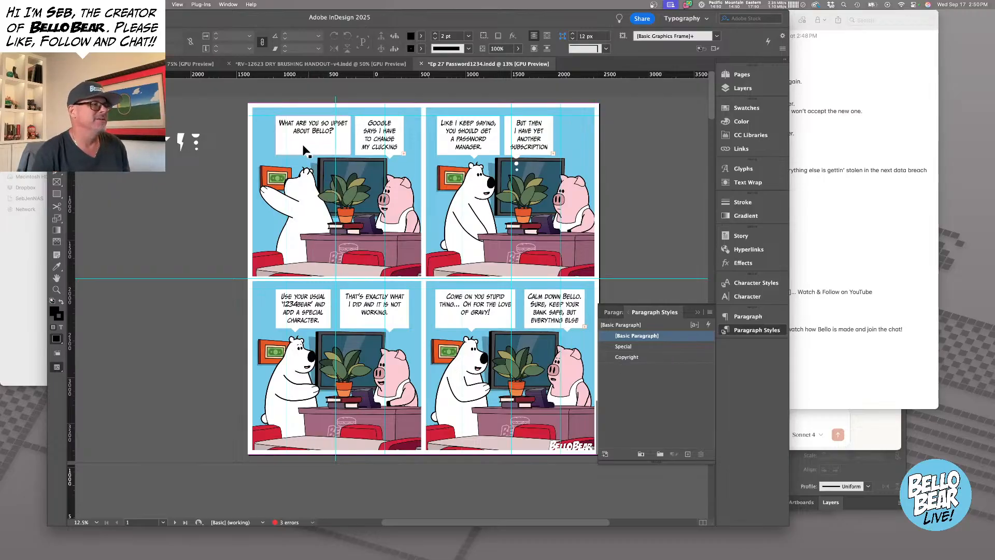
Narrow panel 1's first balloon from its left edge so that "What are you so upset about Bello?" wraps onto four lines.
left_click_drag(291, 161, 340, 161)
left_click_drag(351, 268, 298, 351)
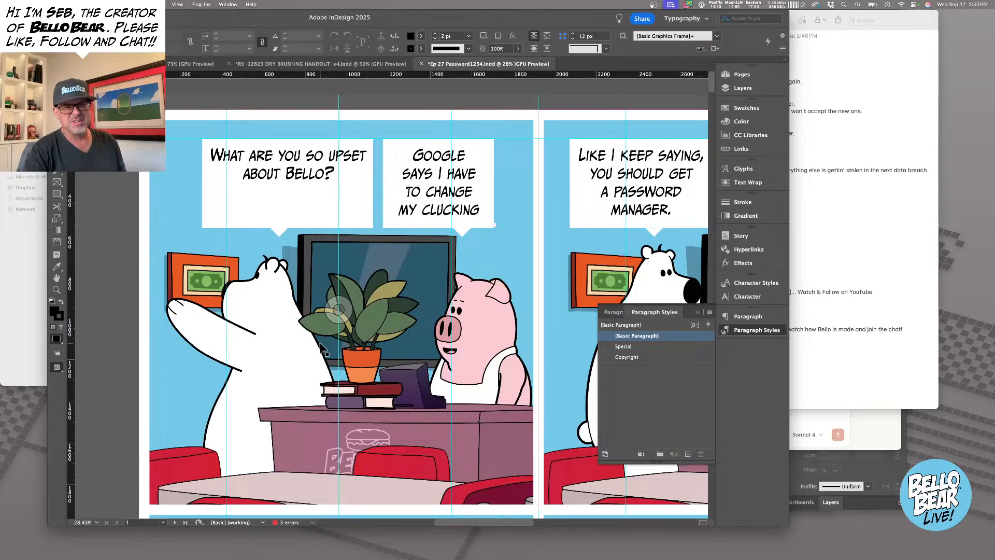
left_click(288, 178)
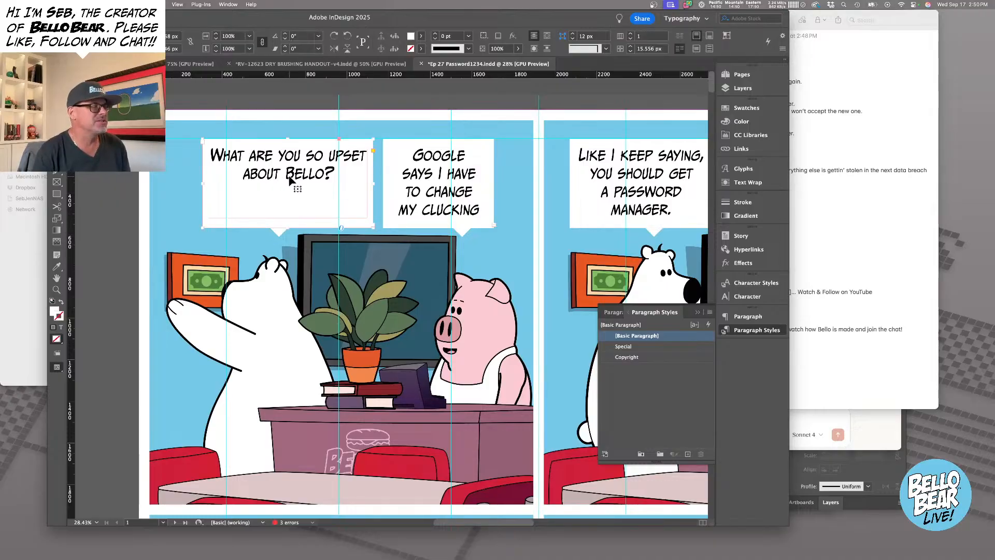
triple_click(290, 178)
key("Escape")
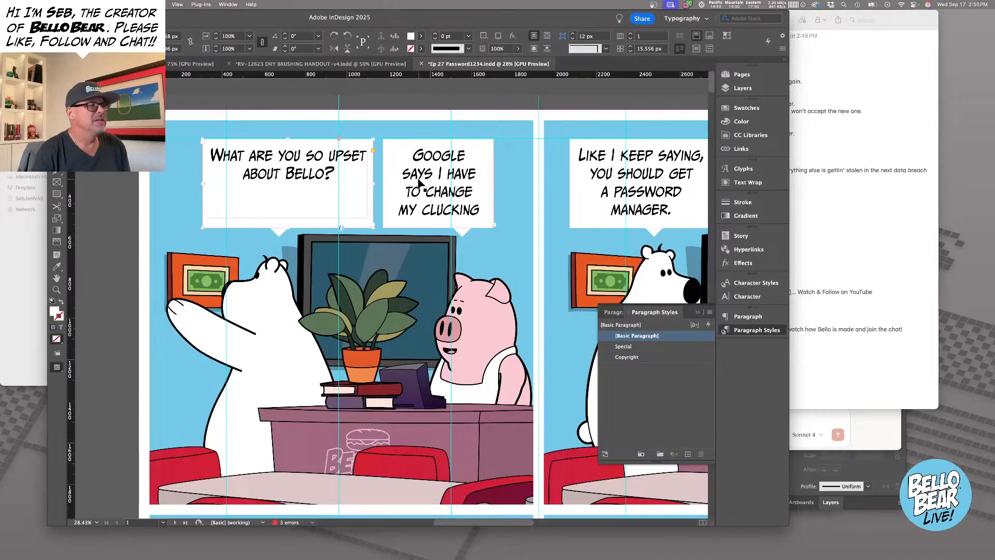
left_click_drag(201, 183, 279, 180)
scroll(287, 201, "right", 1)
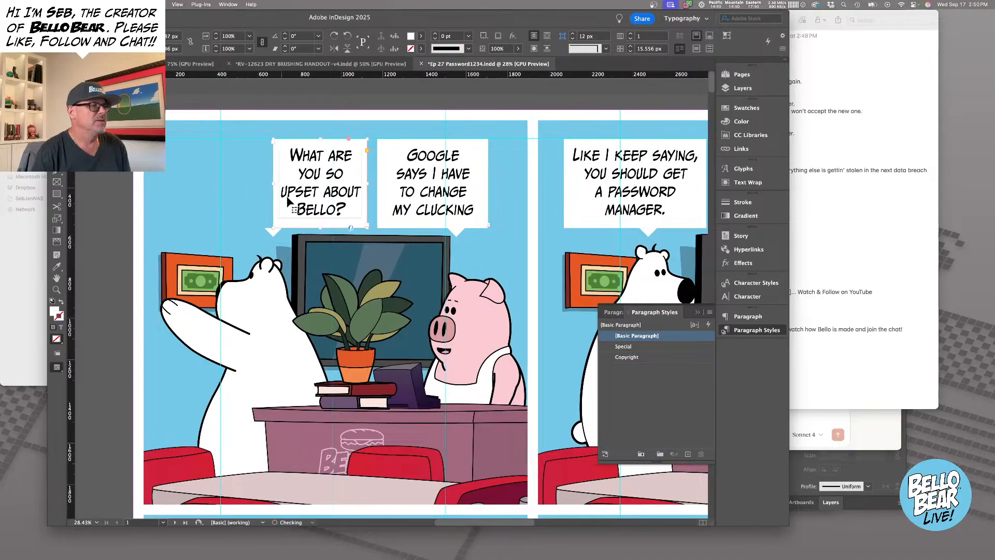
Check panel 1's script in Notes and replace the first balloon's pointed tail in InDesign with a copy of panel 2's thought-bubble circles.
left_click(813, 123)
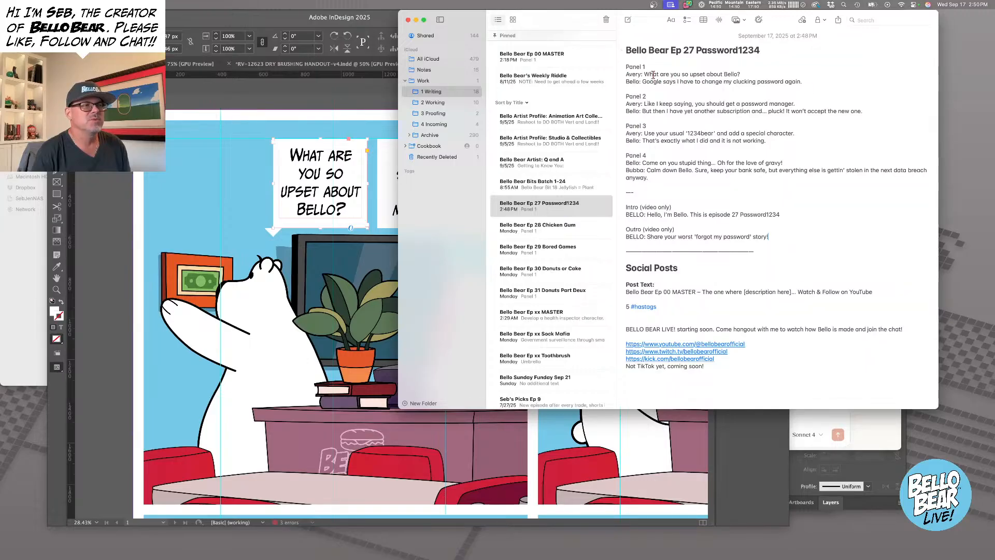
left_click(377, 277)
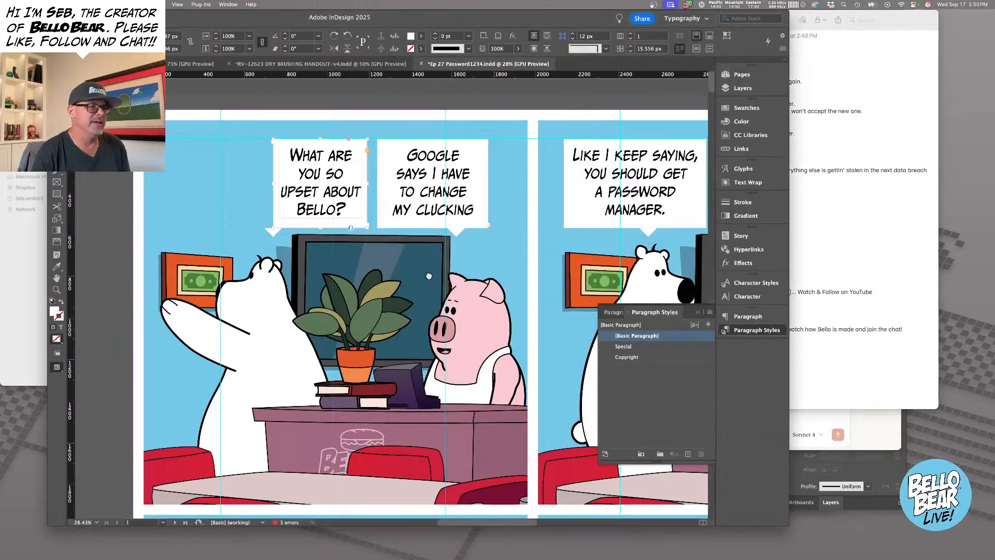
scroll(430, 275, "right", 5)
scroll(430, 275, "down", 2)
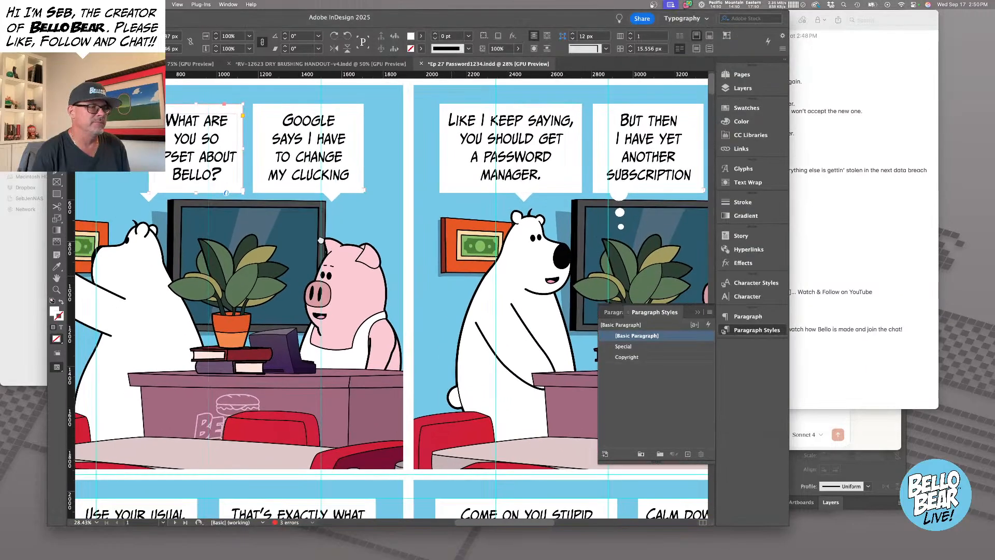
left_click(149, 206)
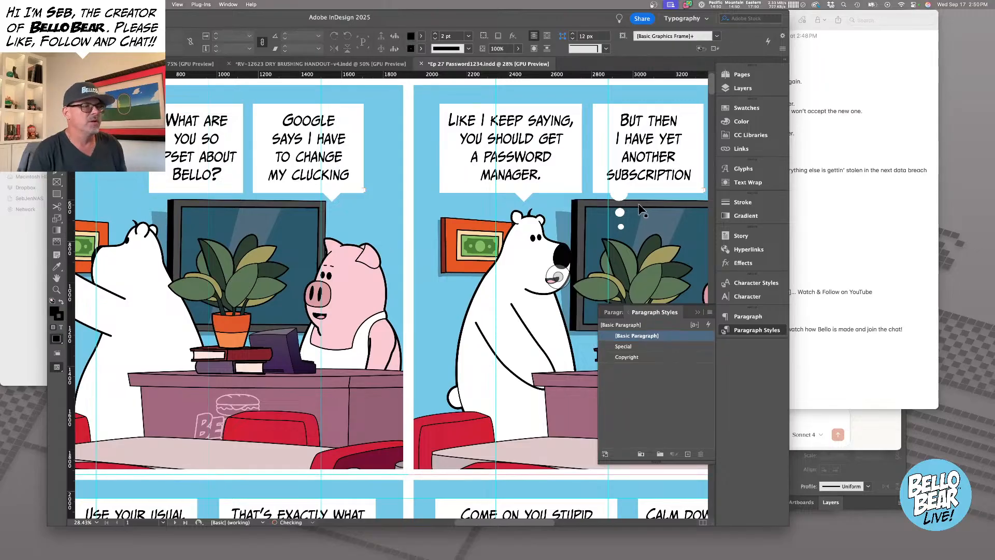
left_click_drag(387, 201, 202, 200)
scroll(203, 201, "up", 10)
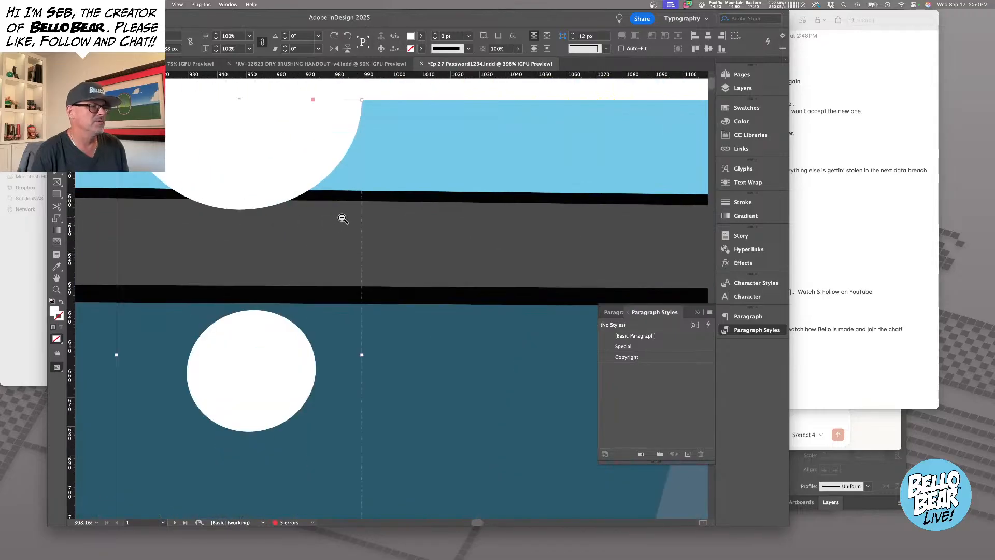
scroll(340, 217, "down", 5)
scroll(368, 256, "down", 8)
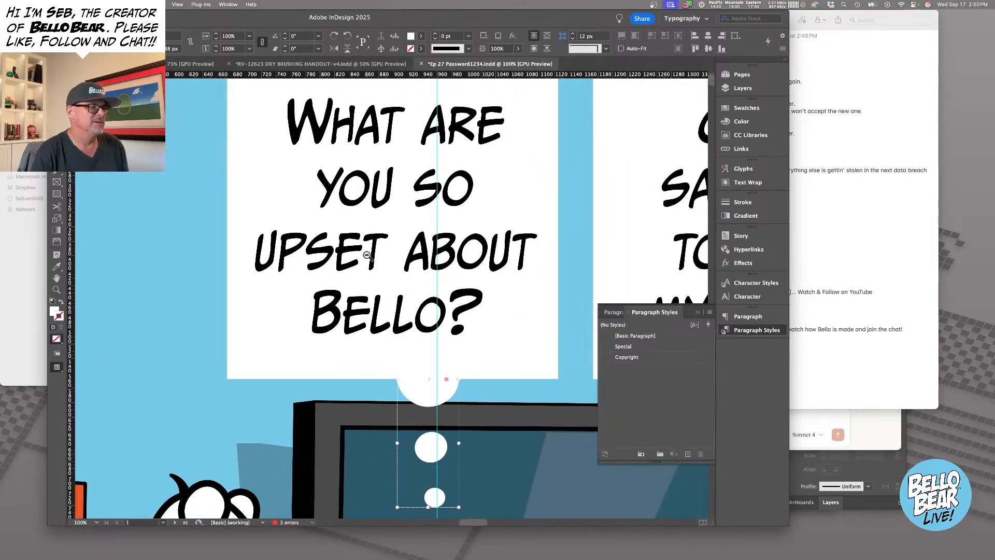
scroll(406, 242, "right", 5)
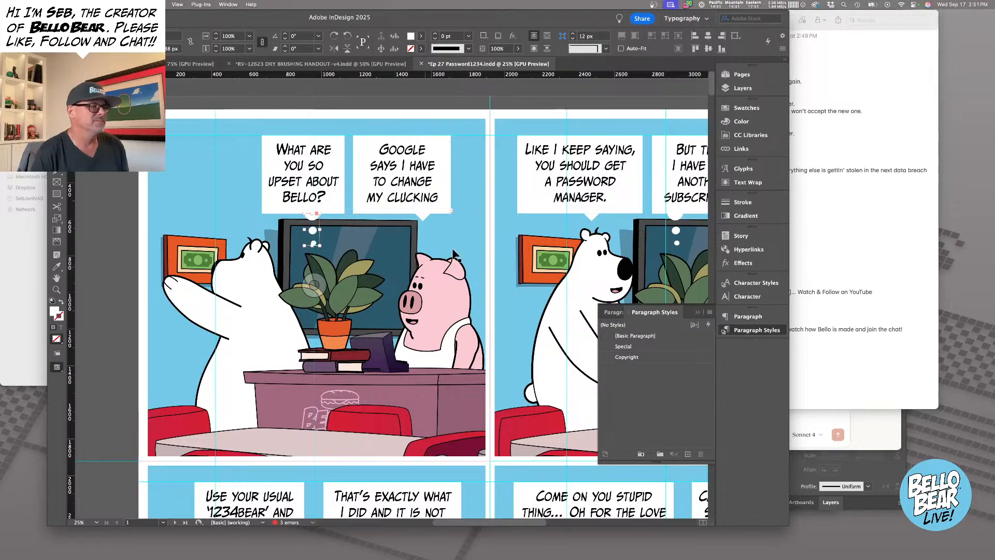
Widen panel 1's second balloon from its right edge so that "Google says I have to change my clucking password again." fits on four lines.
left_click(420, 111)
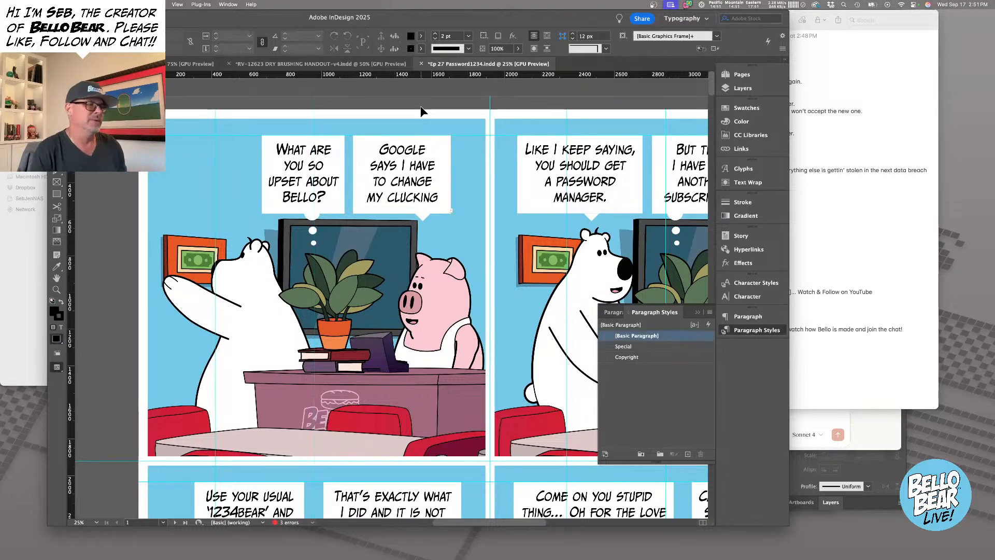
left_click(435, 174)
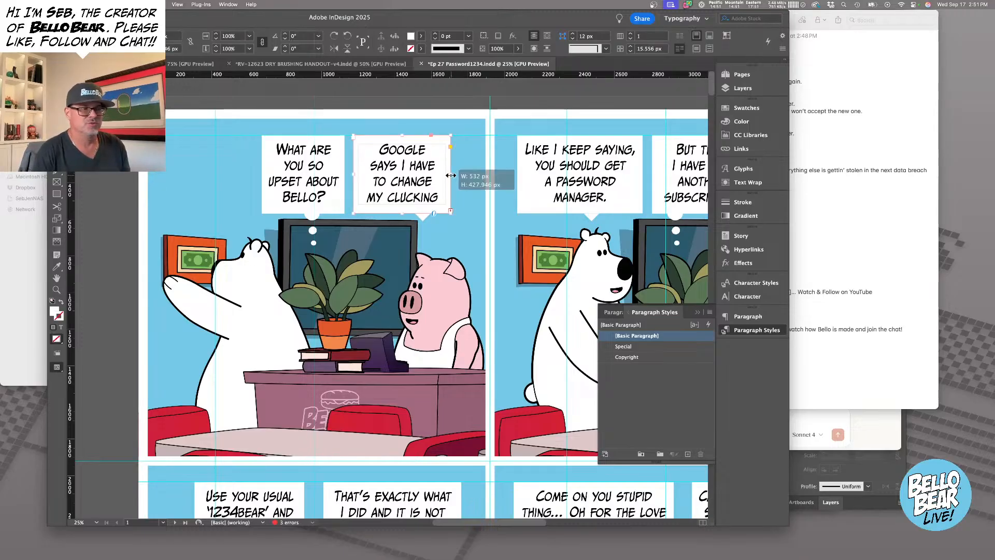
mouse_move(450, 175)
left_mouse_down()
mouse_move(526, 173)
mouse_move(463, 174)
left_mouse_up()
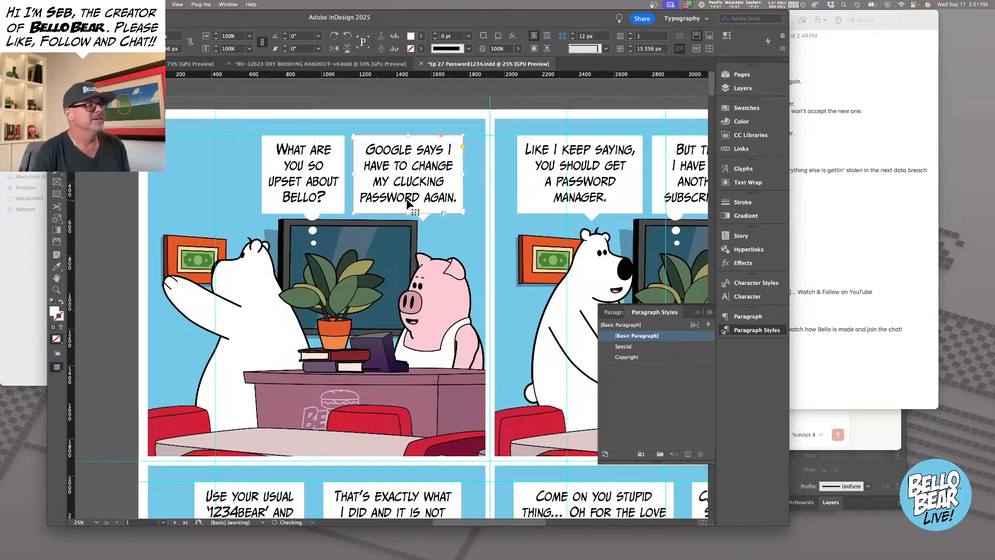
scroll(256, 173, "up", 3)
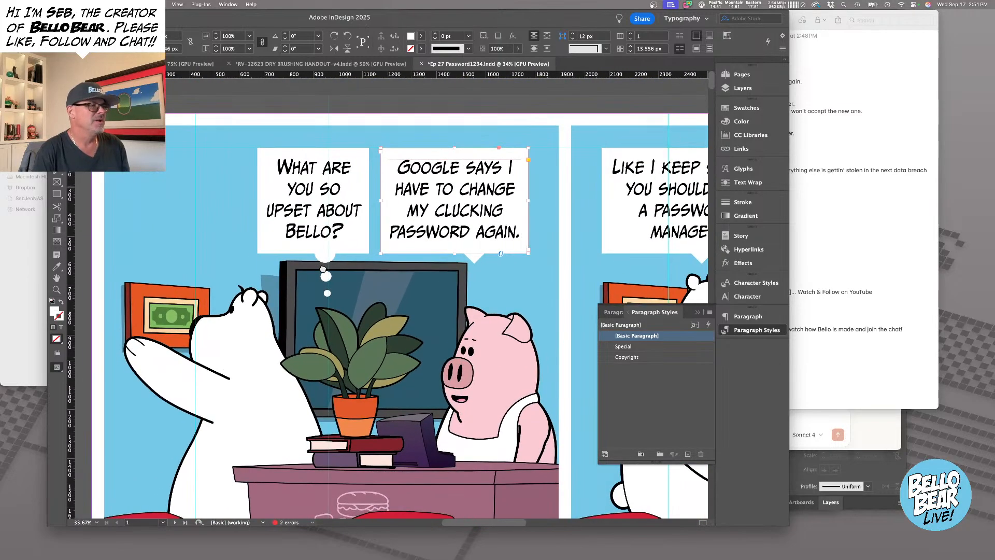
Set the line "upset about" in panel 1's first balloon to tracking -20 and 85% horizontal scale.
triple_click(293, 210)
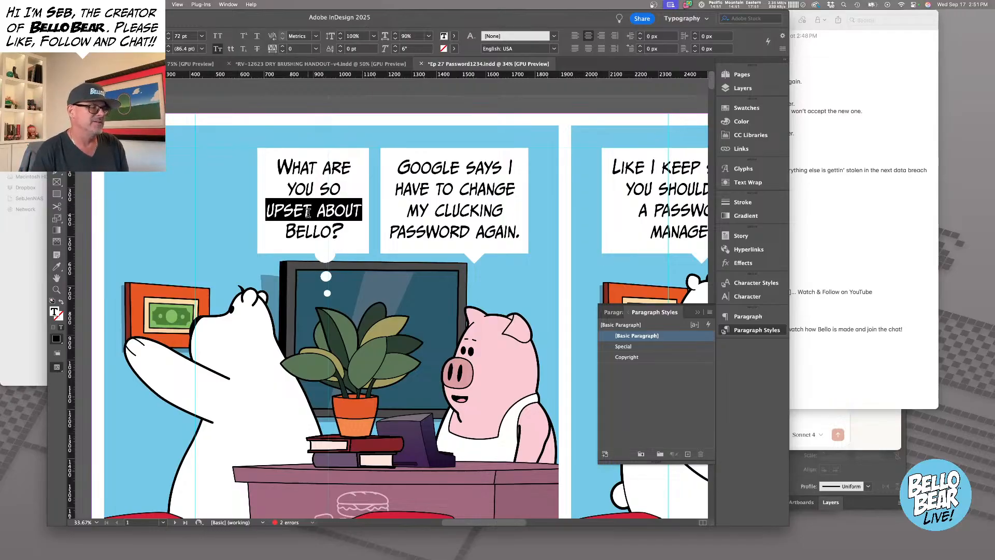
key("alt+Left")
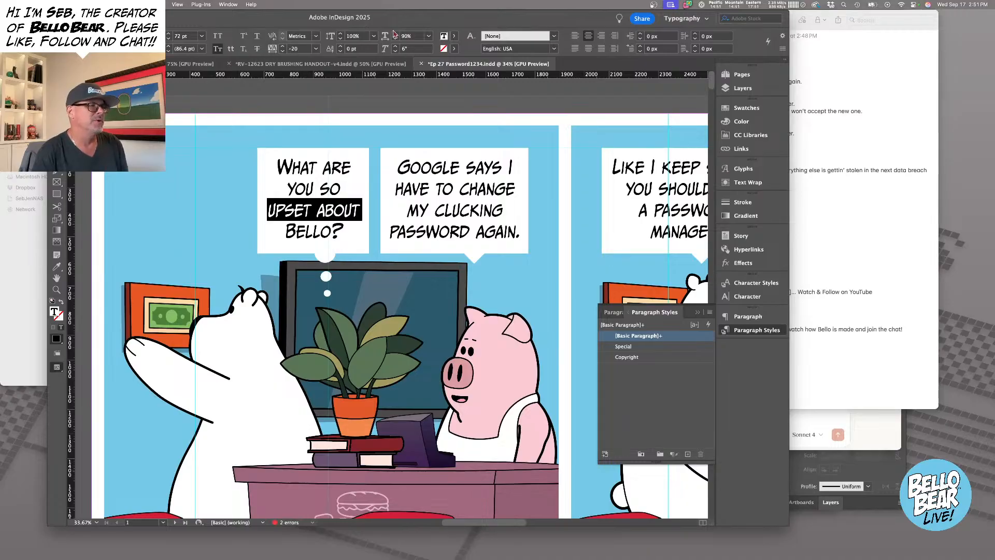
left_click(394, 39)
left_click(394, 39)
left_click(394, 39)
left_click(394, 39)
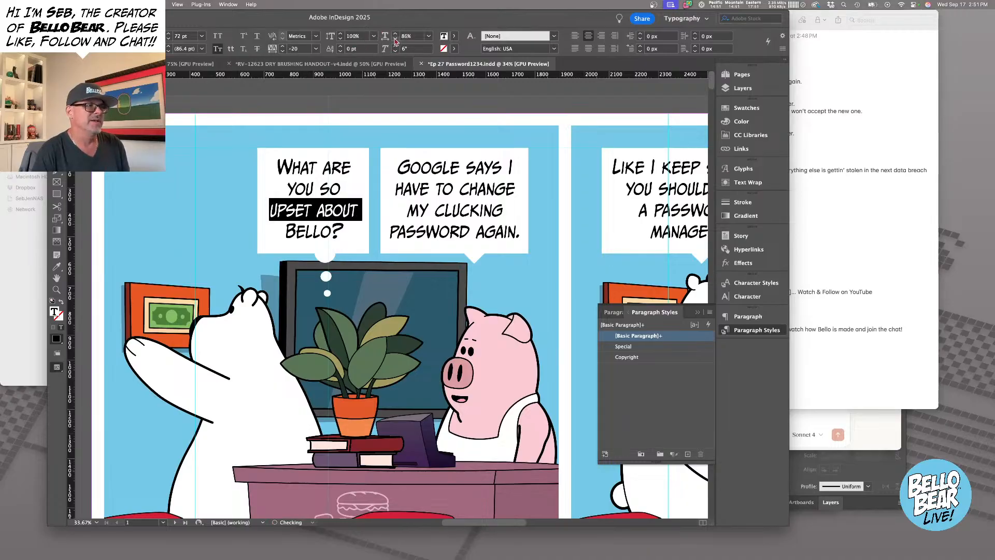
left_click(394, 38)
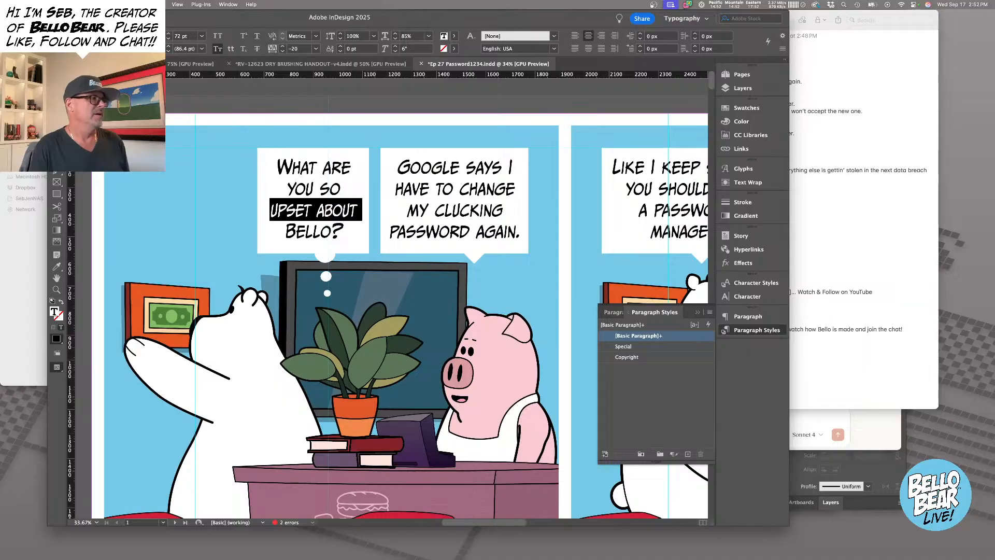
Narrow panel 1's first balloon slightly from its left edge to fit closer around the text.
key("Escape")
scroll(259, 188, "up", 5)
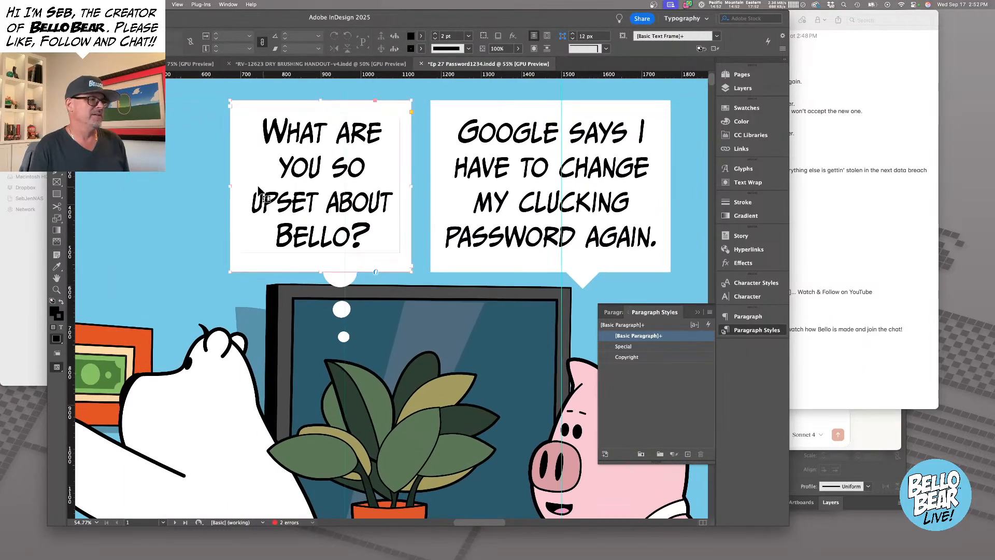
left_click_drag(229, 186, 242, 184)
Set the line "password again." in panel 1's second balloon to tracking -20 and 85% horizontal scale.
left_click_drag(419, 180, 334, 176)
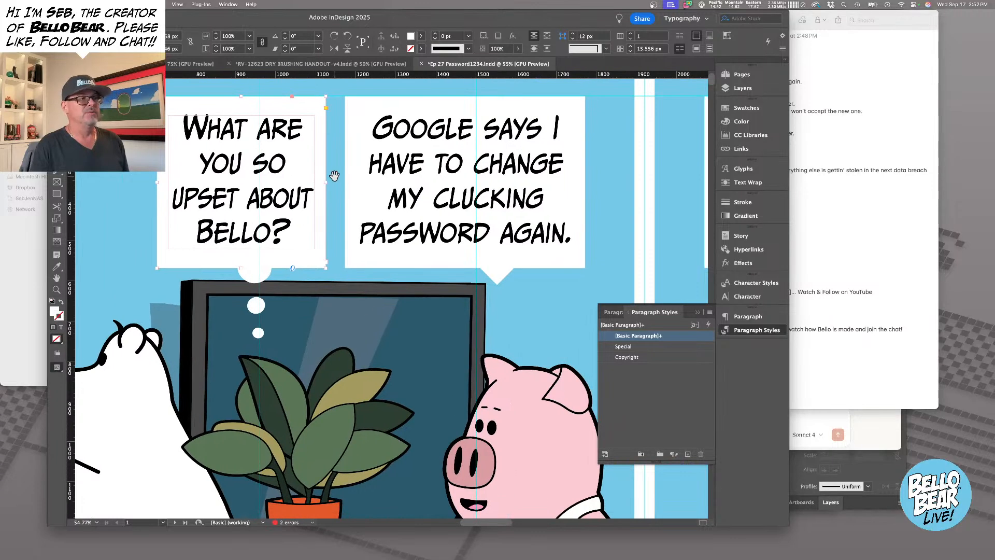
triple_click(428, 234)
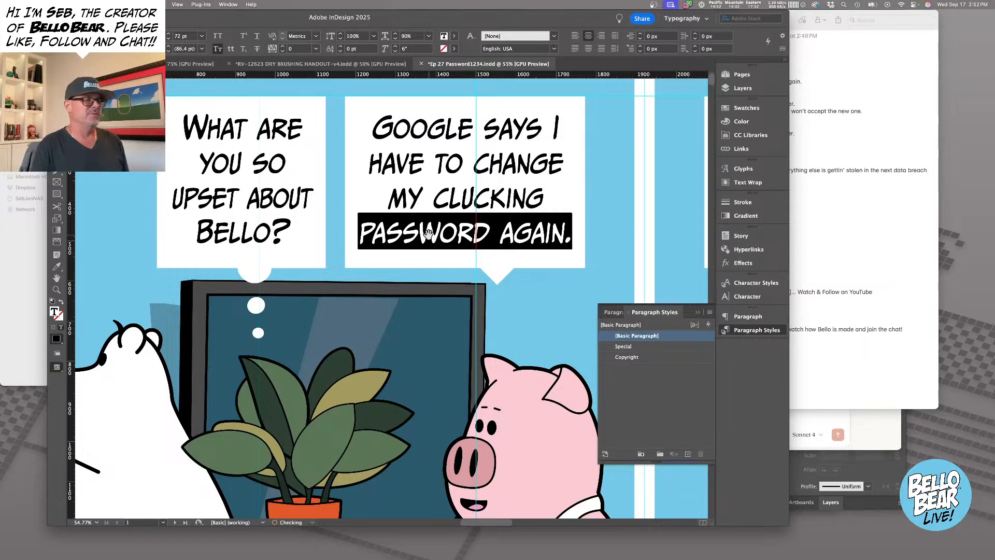
key("alt+Left")
left_click(395, 38)
left_click(395, 39)
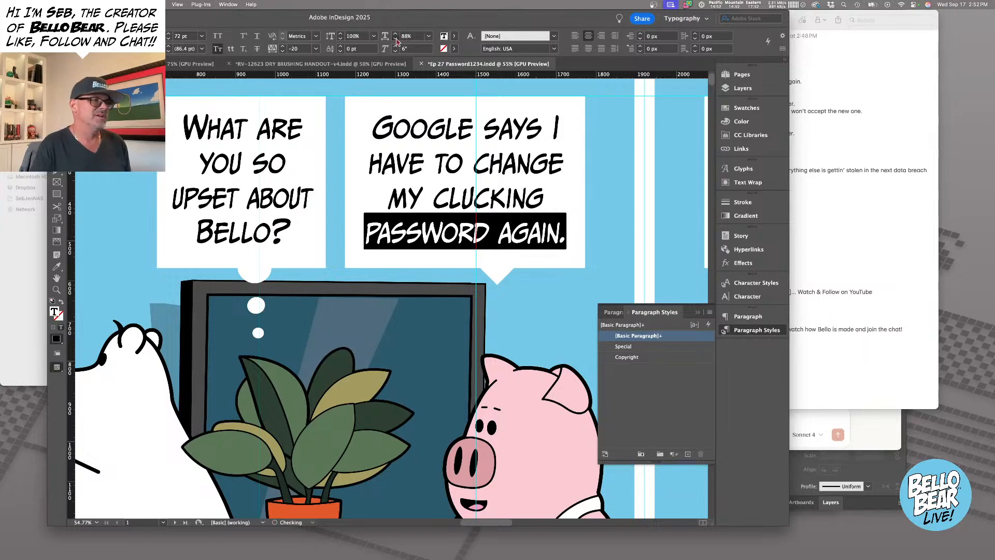
left_click(395, 40)
left_click(395, 39)
left_click(396, 40)
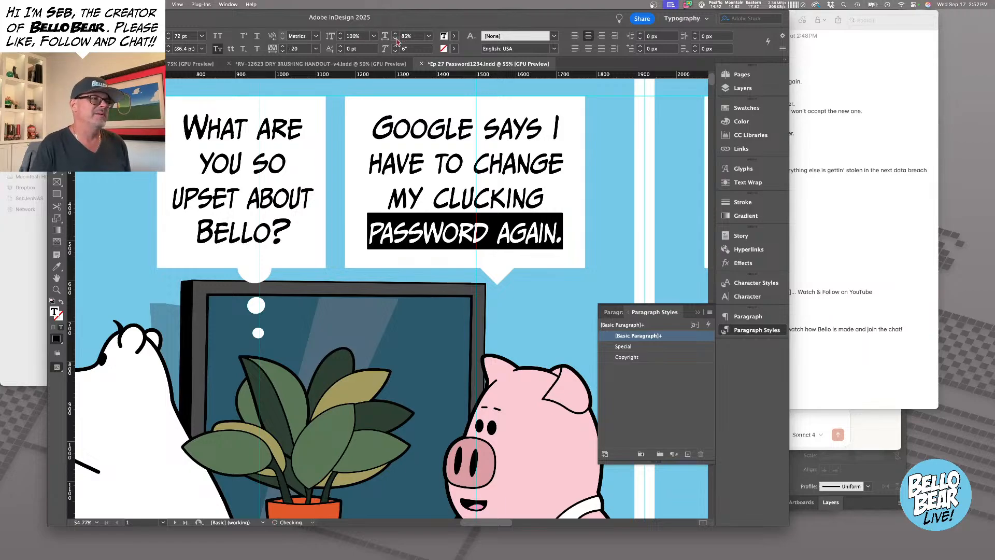
Narrow panel 1's second balloon slightly from its right edge, keeping its text on four lines.
double_click(417, 158)
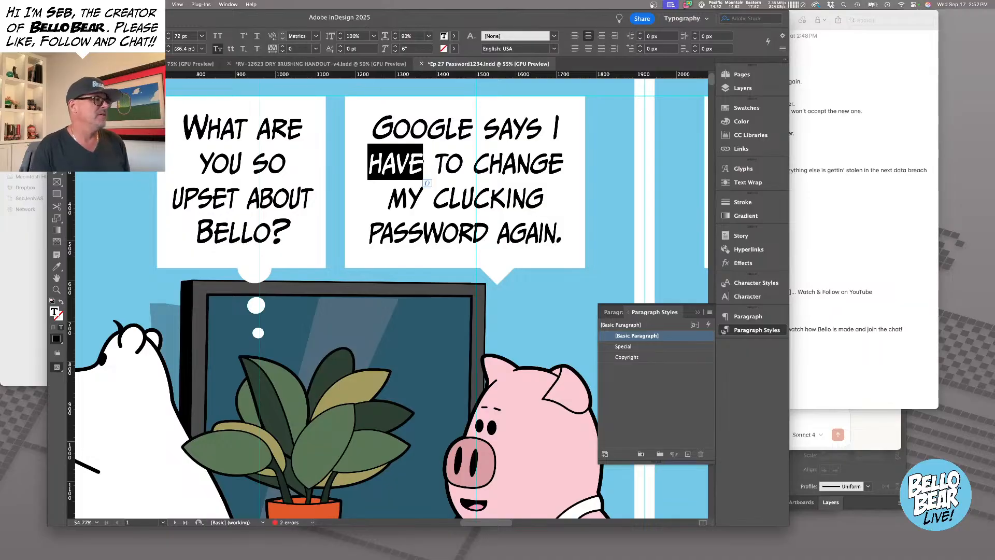
key("Escape")
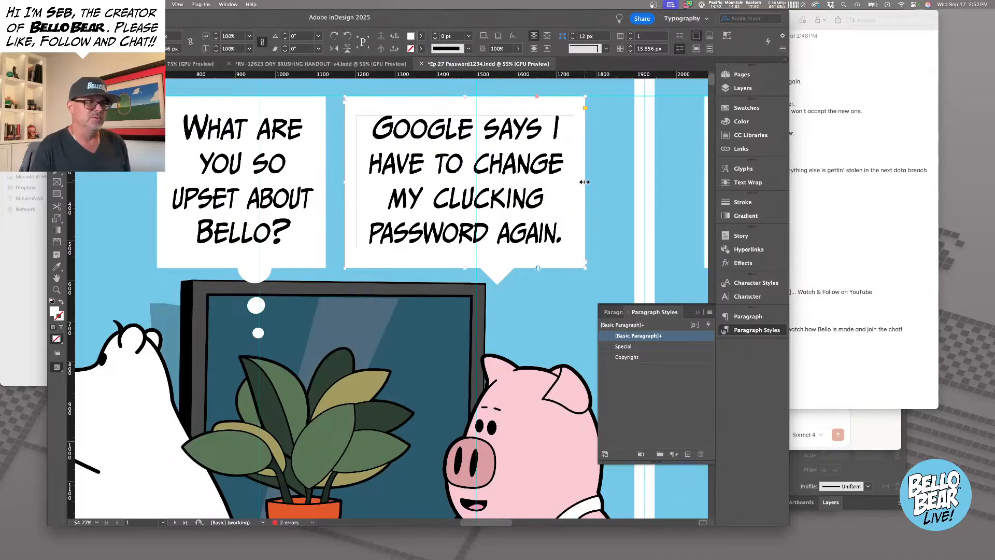
left_click_drag(584, 182, 569, 181)
key("super+minus")
key("super+minus")
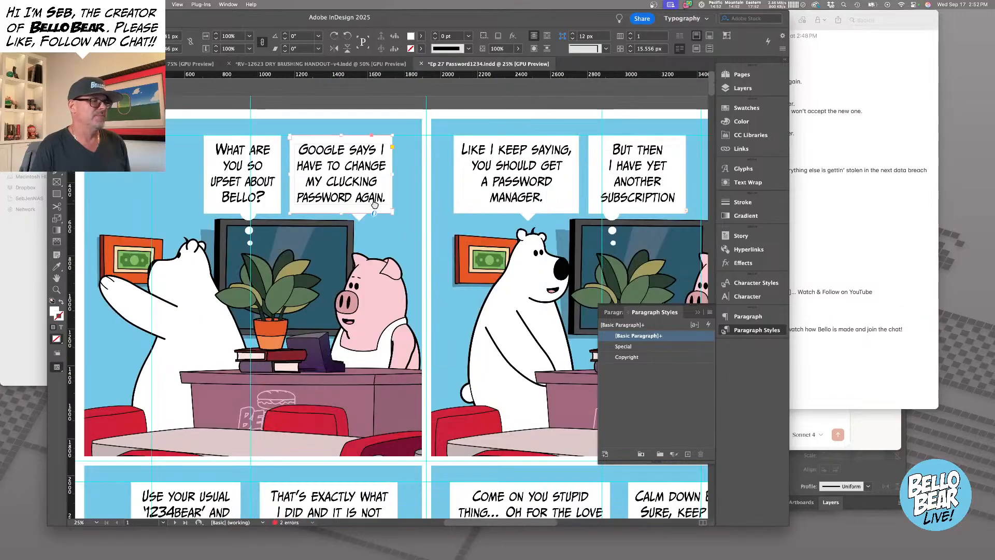
Narrow panel 2's first balloon from its left edge so that its first line wraps after "Like I keep".
scroll(374, 204, "right", 3)
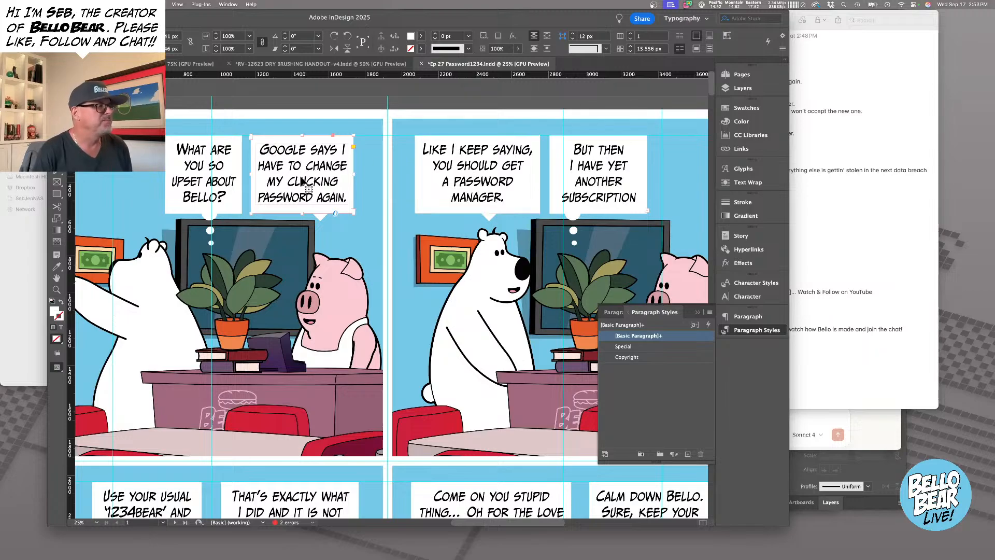
left_click(477, 181)
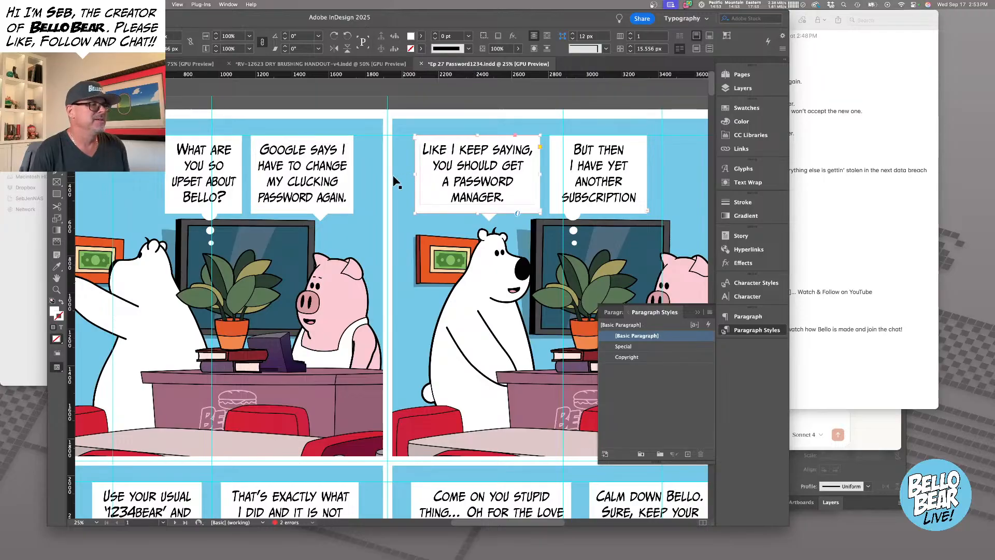
left_click(427, 107)
scroll(426, 150, "right", 3)
scroll(356, 181, "up", 3)
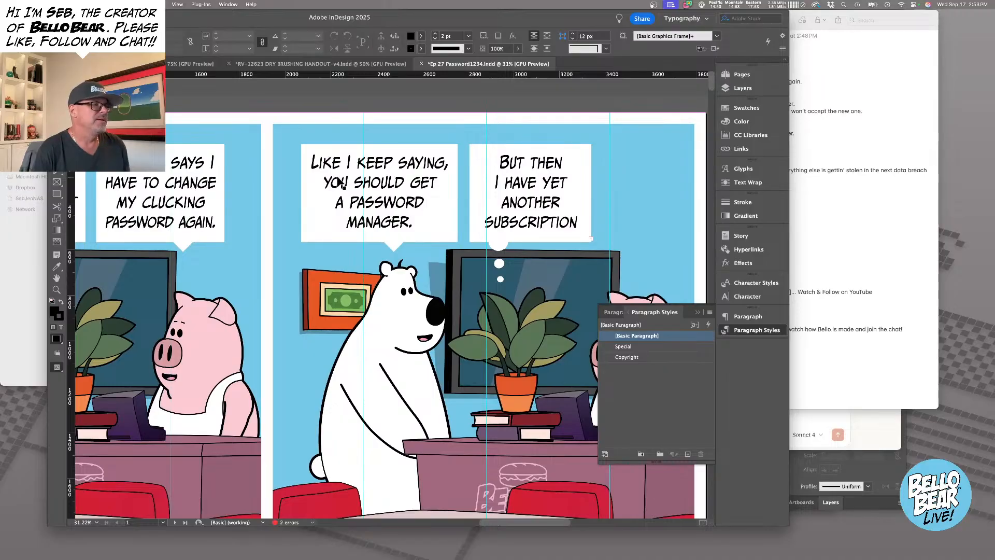
left_click(311, 194)
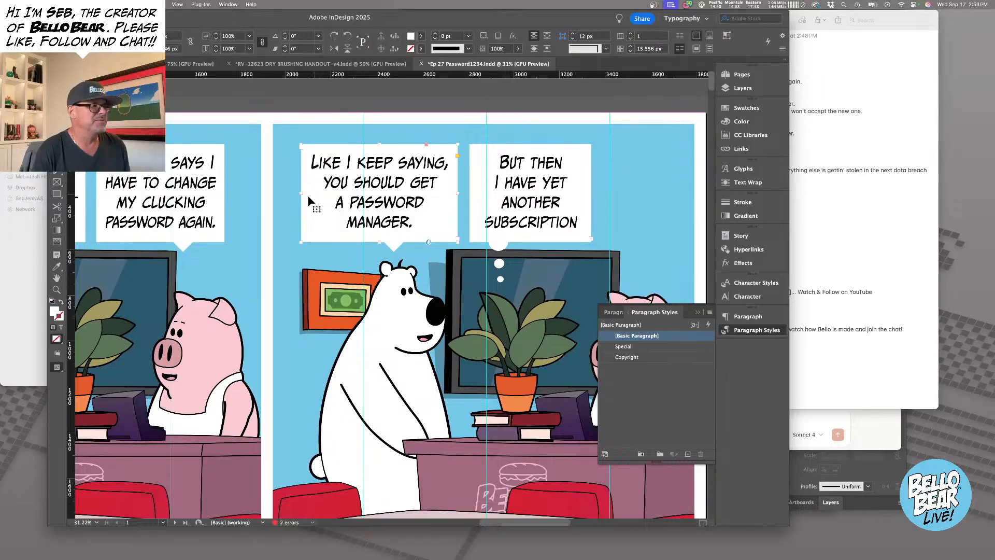
left_click_drag(306, 193, 307, 191)
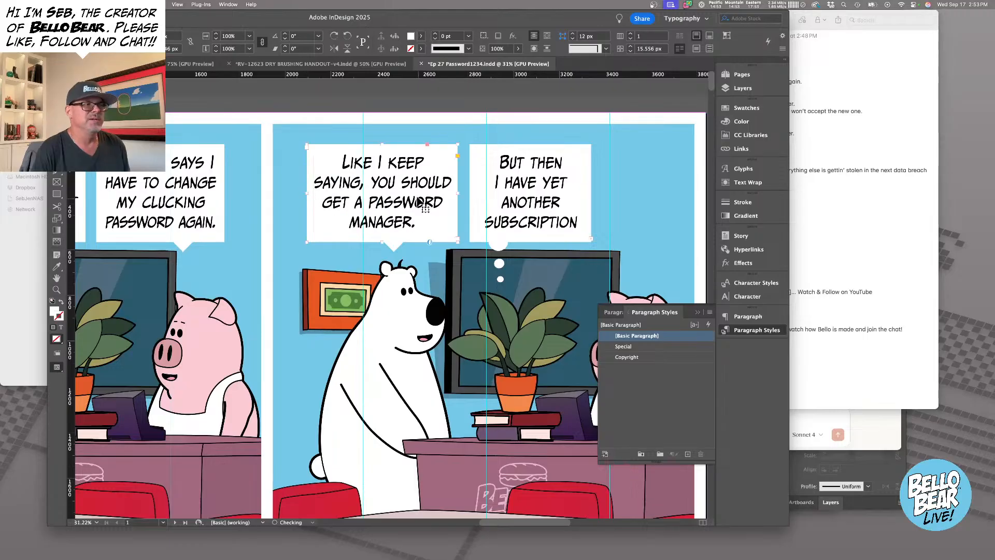
Check panel 2's script in Notes, and in InDesign swap the tails: thought circles under the first balloon, pointed tail under the second.
left_click(818, 146)
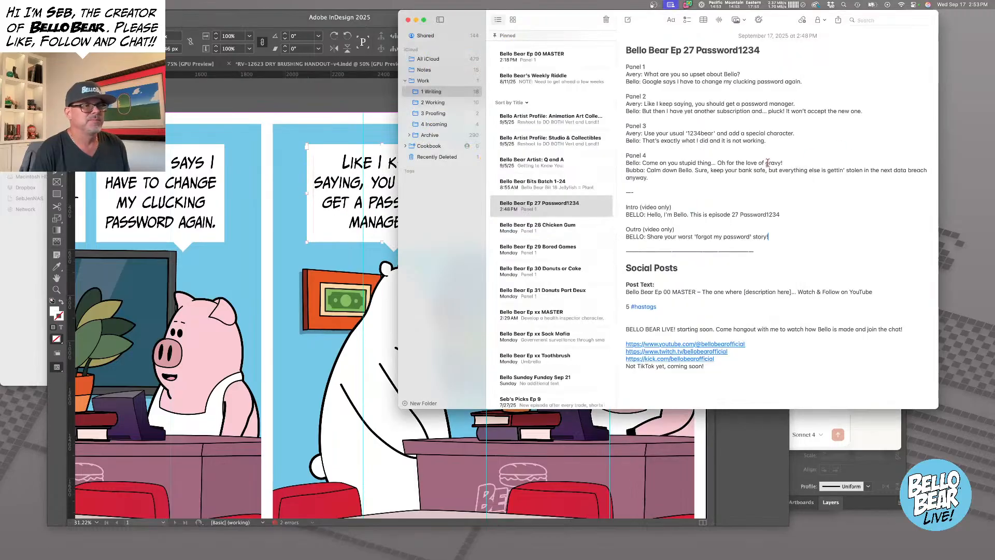
key("super+Tab")
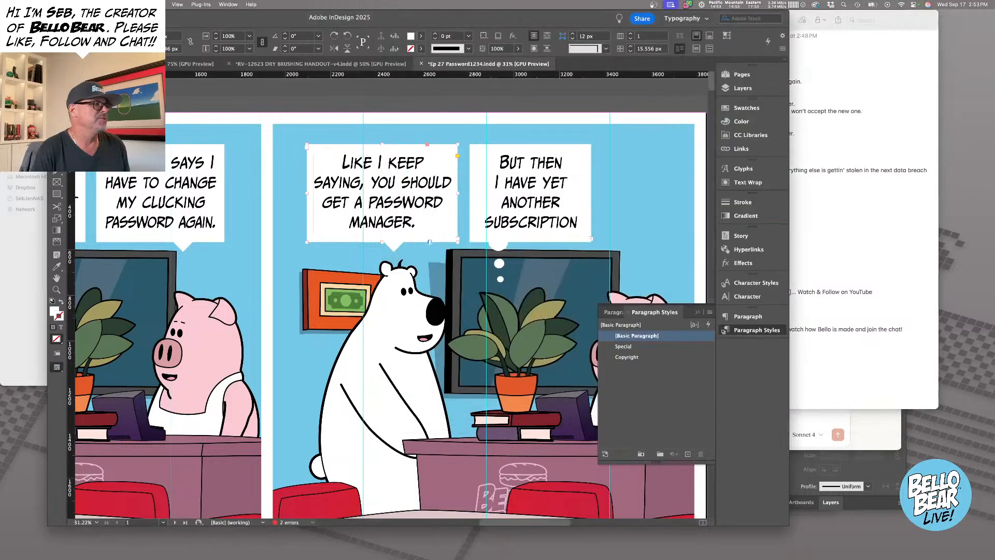
left_click_drag(395, 248, 364, 249)
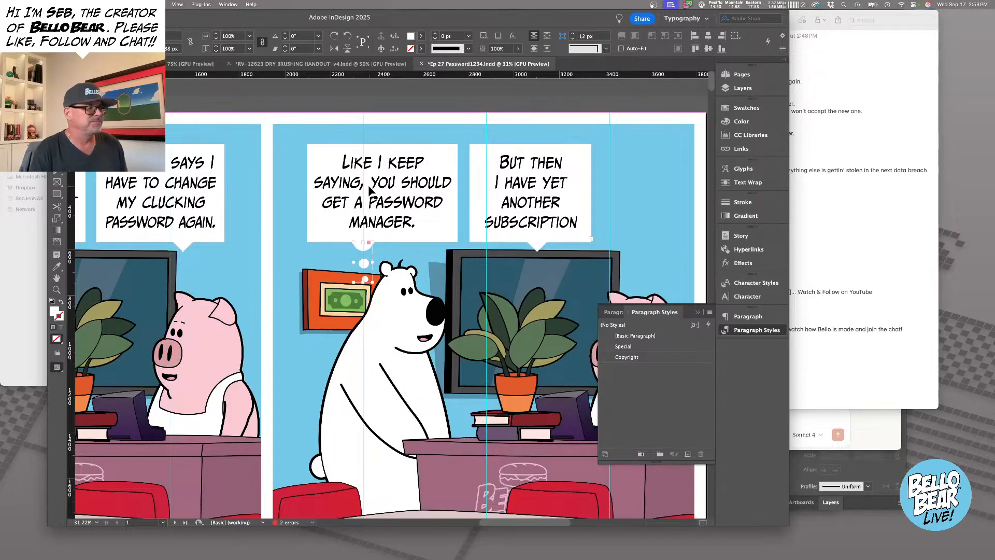
left_click(441, 113)
Widen panel 2's second balloon from its right edge so that the whole line through "accept the new one." fits on four lines.
scroll(463, 175, "right", 2)
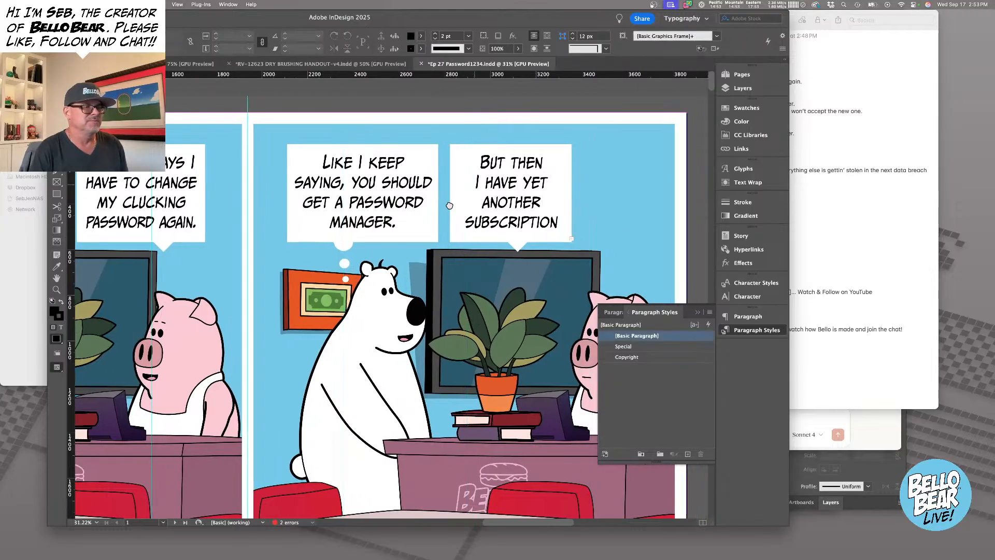
left_click(449, 207)
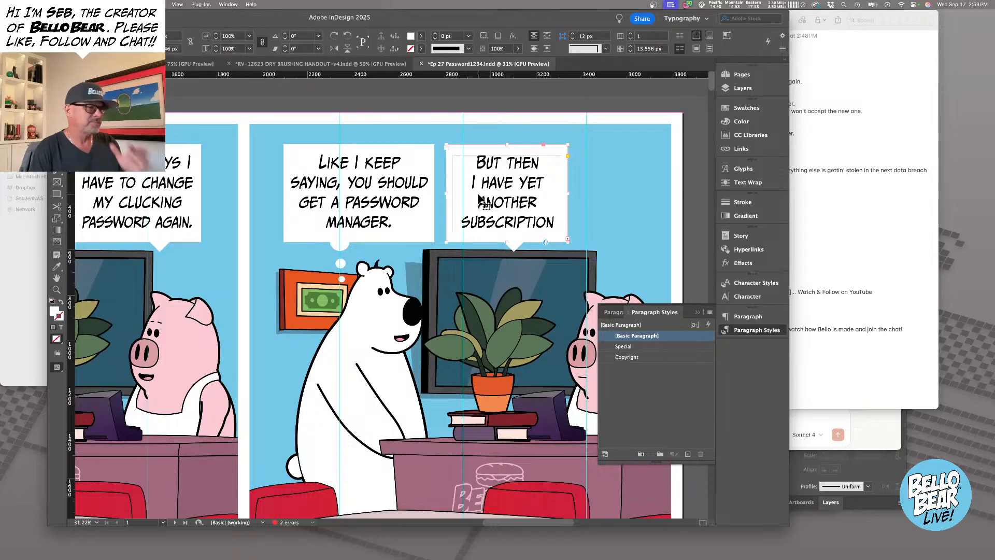
left_click_drag(568, 193, 633, 191)
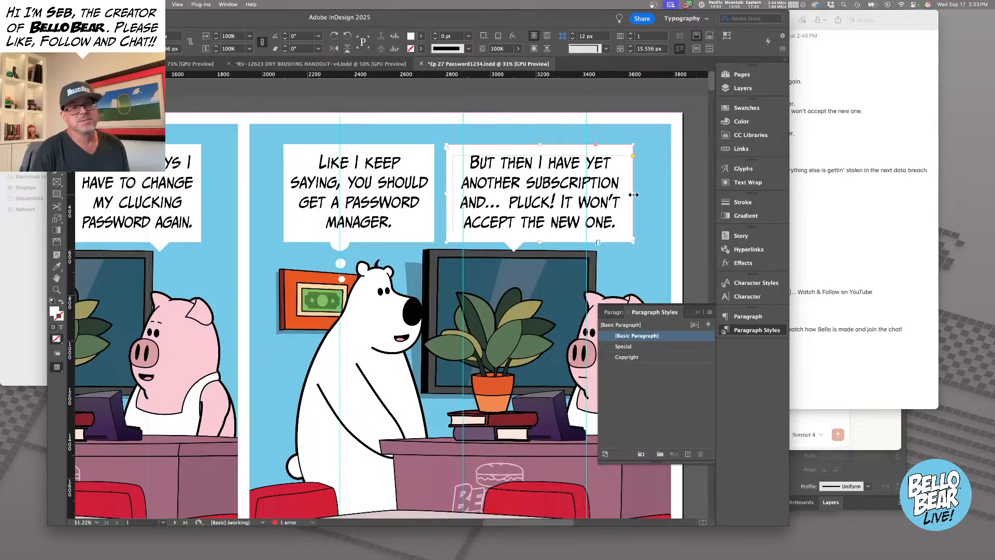
Set tracking to -20 on the lines "and... pluck! It won't" and "another subscription" in panel 2's second balloon.
double_click(517, 203)
triple_click(516, 203)
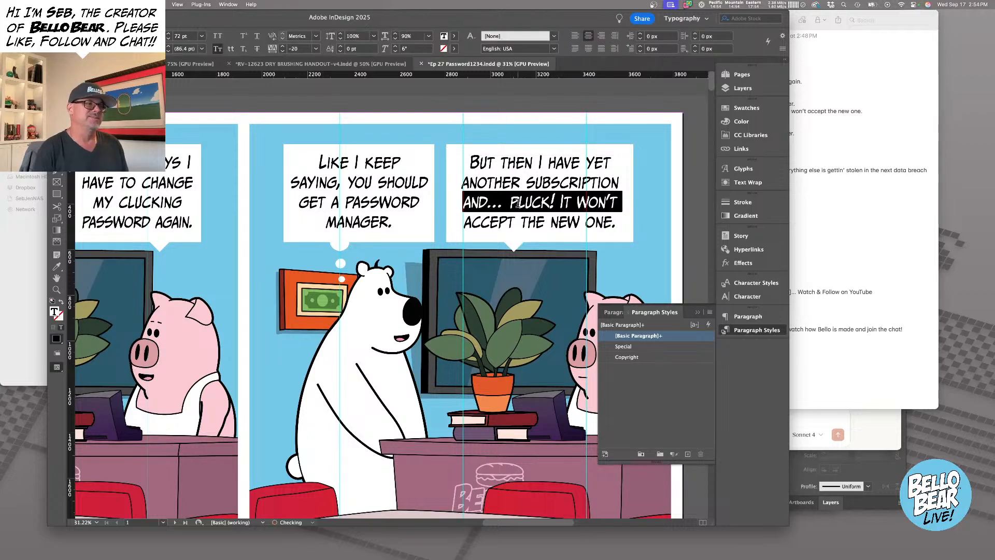
triple_click(489, 181)
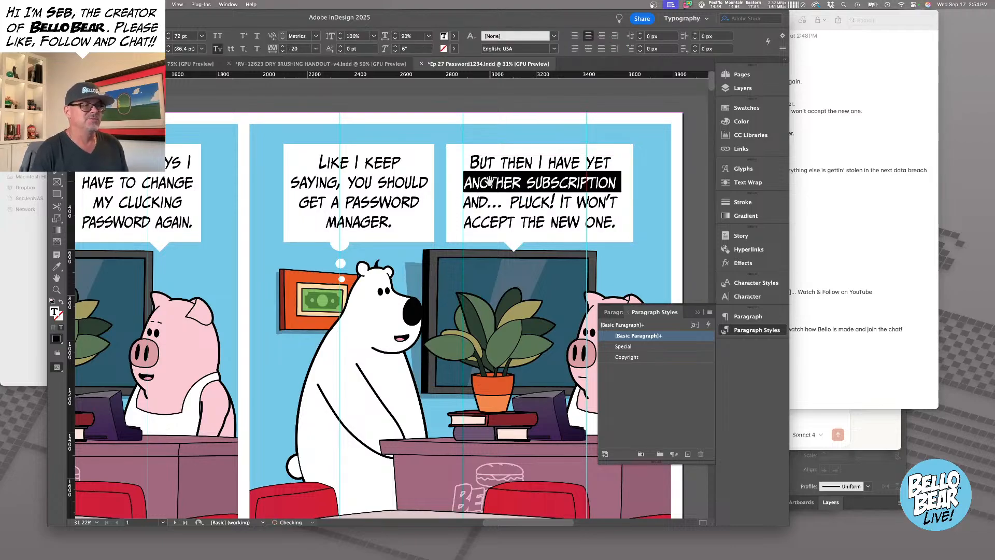
Narrow panel 2's second balloon from its right edge to fit closer around the text, and deselect it.
key("Escape")
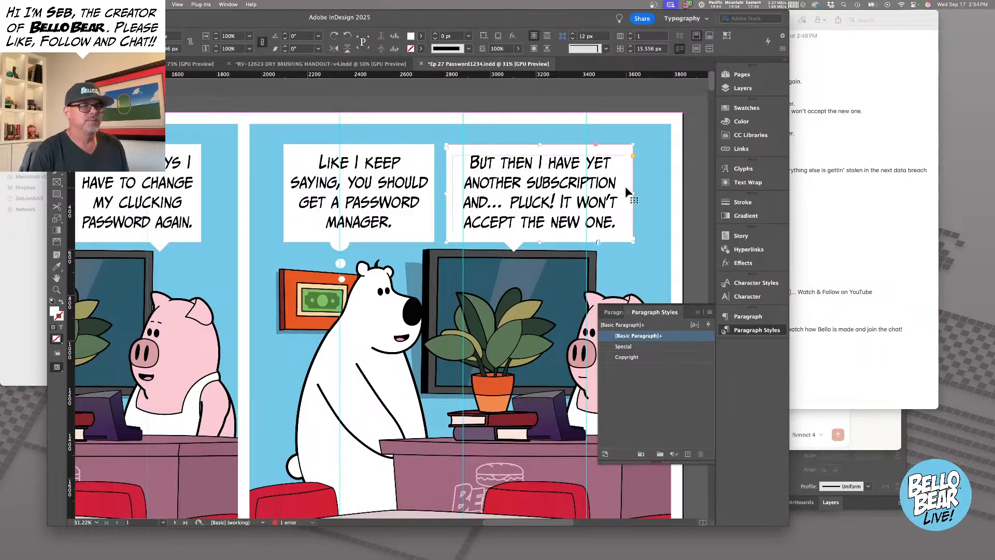
left_click_drag(632, 191, 616, 192)
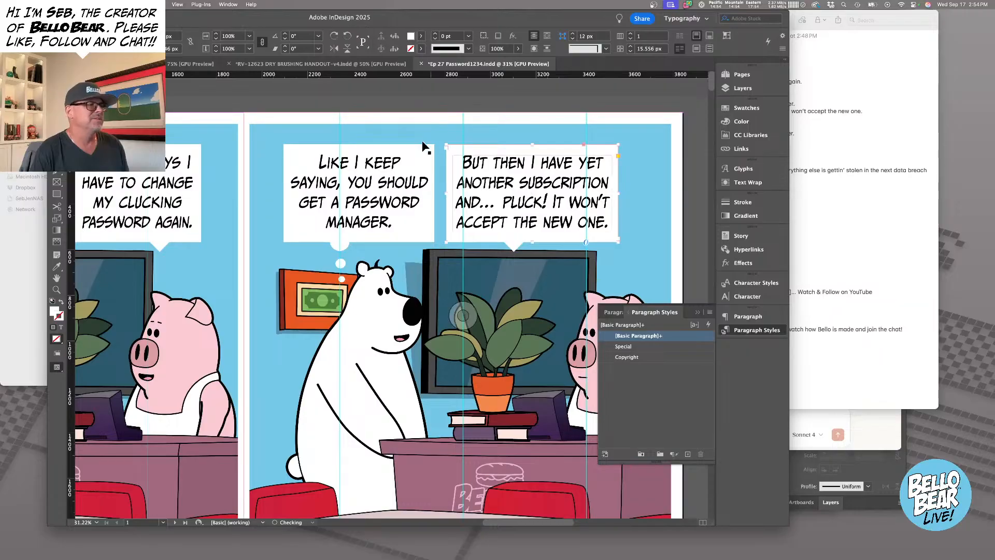
left_click(378, 102)
Insert "but you don't listen," after "saying," in panel 2's first balloon and widen the balloon from its left edge until all text fits.
scroll(395, 176, "left", 2)
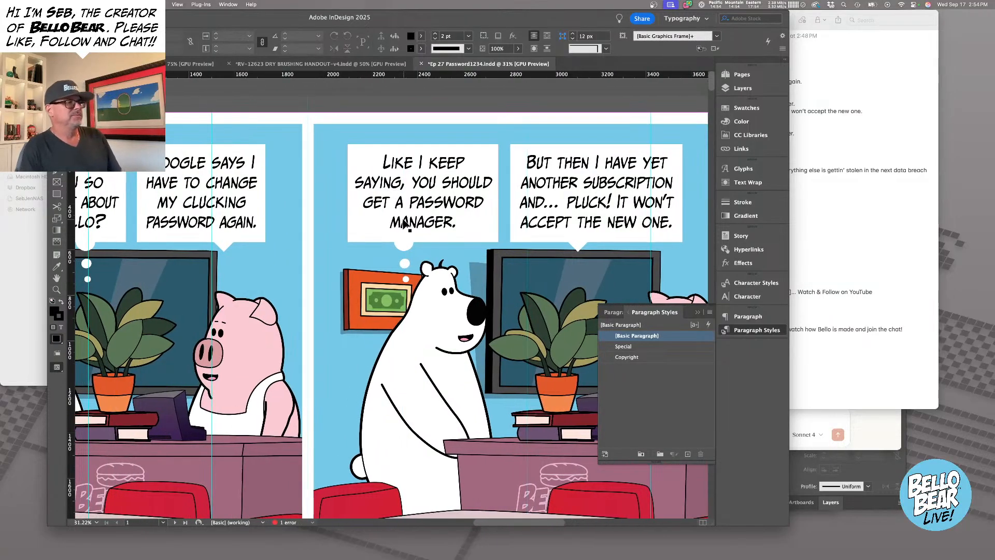
scroll(438, 186, "left", 2)
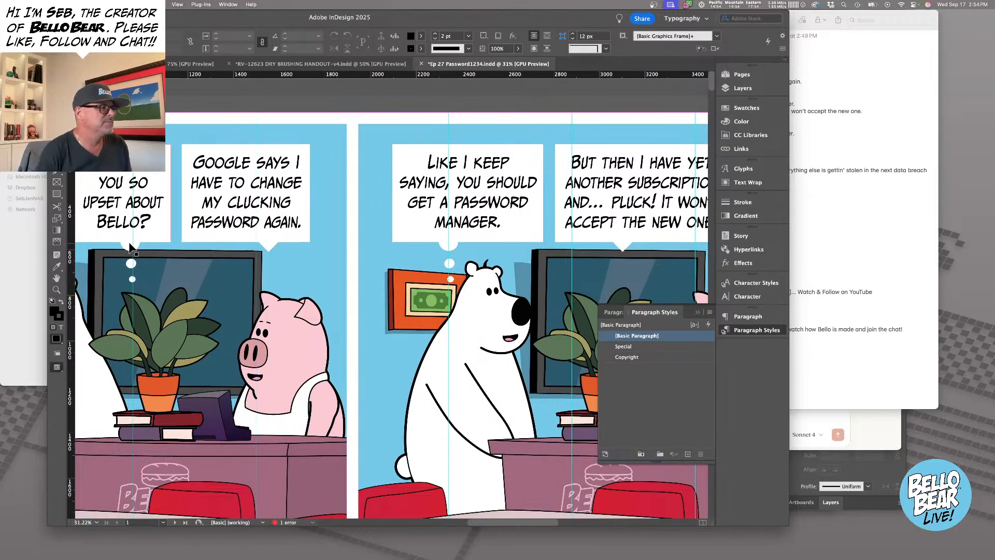
double_click(455, 183)
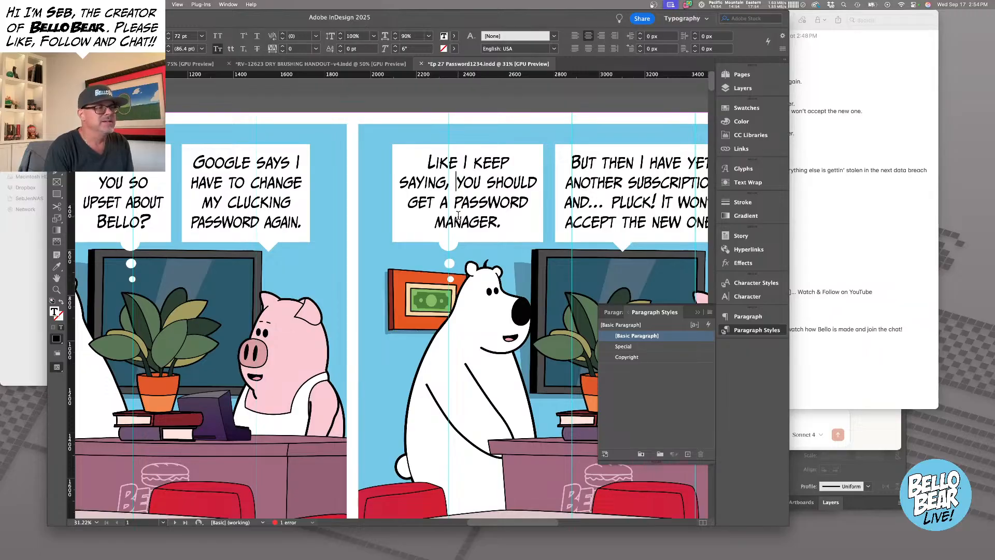
type("BUT YOU DON")
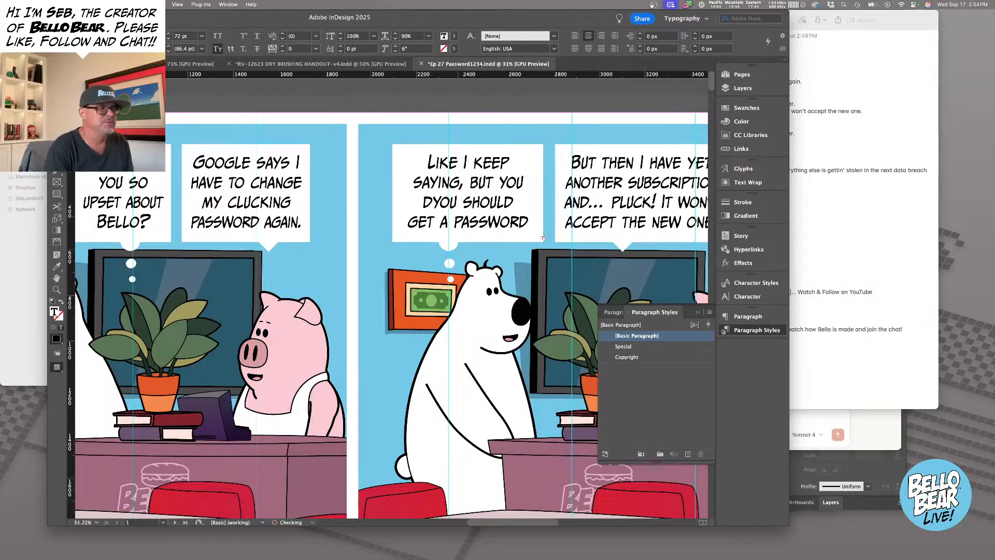
type("'T LISTEN")
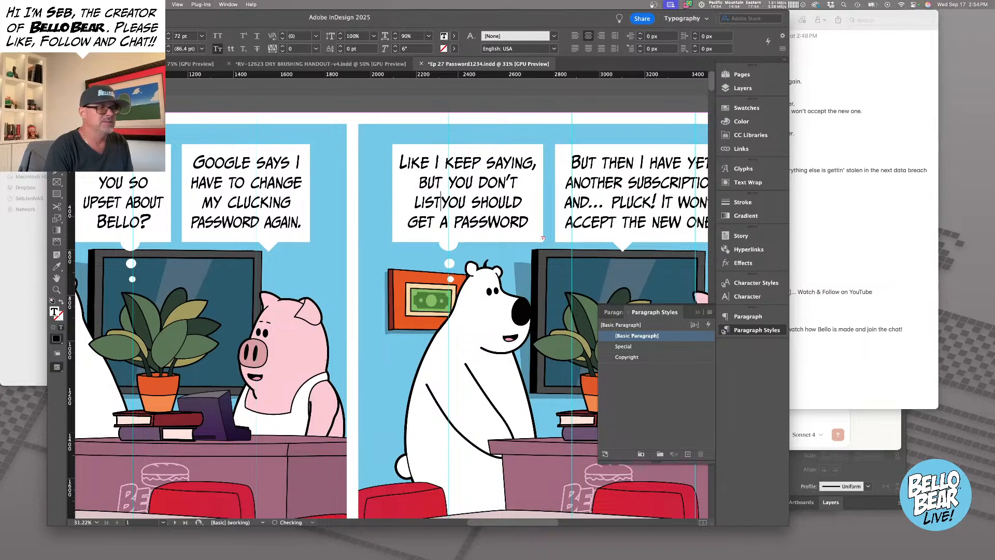
type(",")
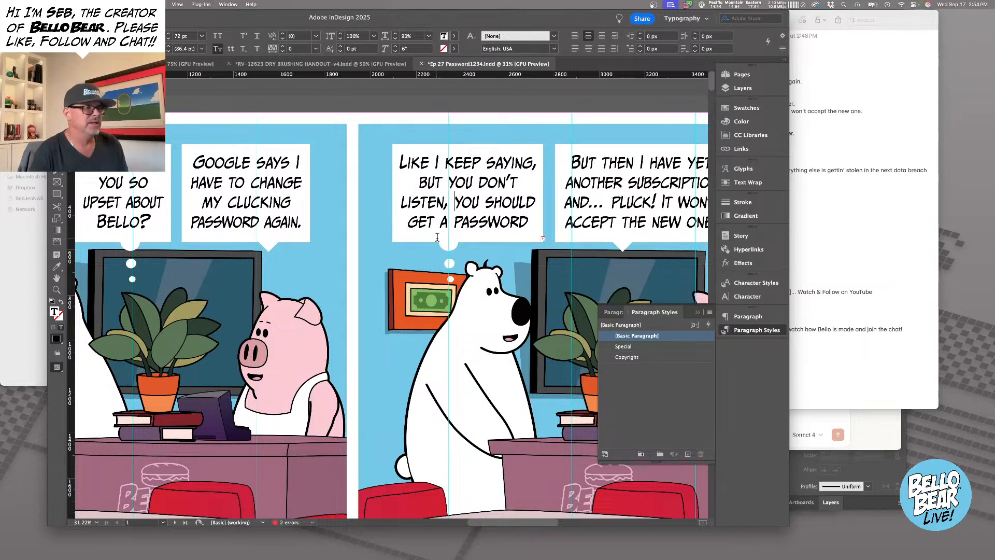
key("Escape")
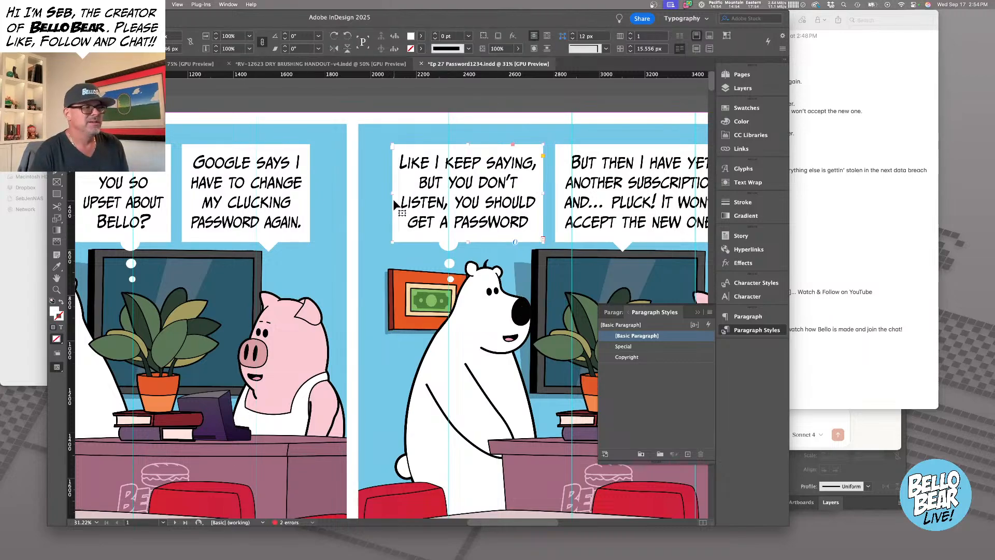
left_click_drag(392, 192, 372, 192)
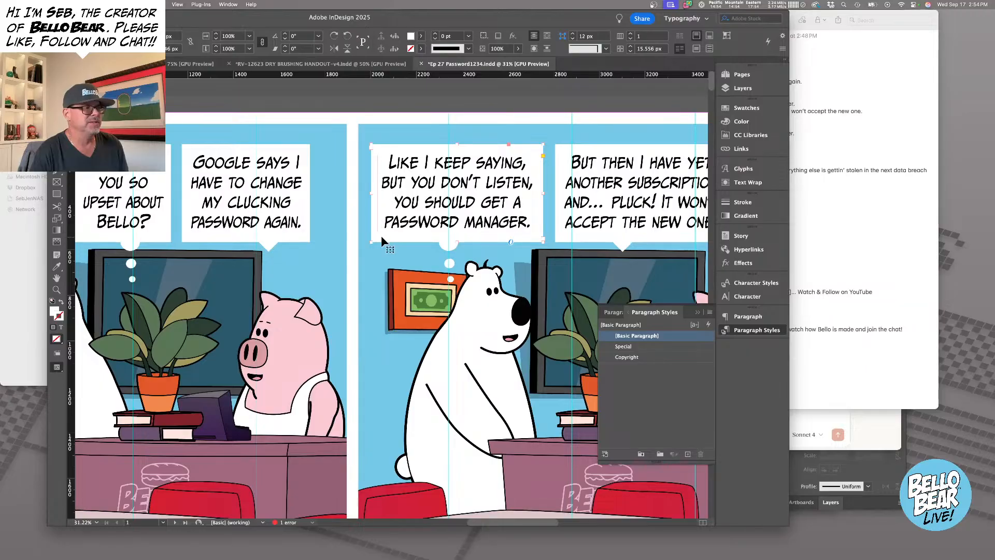
In panel 2's first balloon, set tracking to -20 on "but you don't listen," and "password manager.", with 85% horizontal scale on the latter.
triple_click(476, 181)
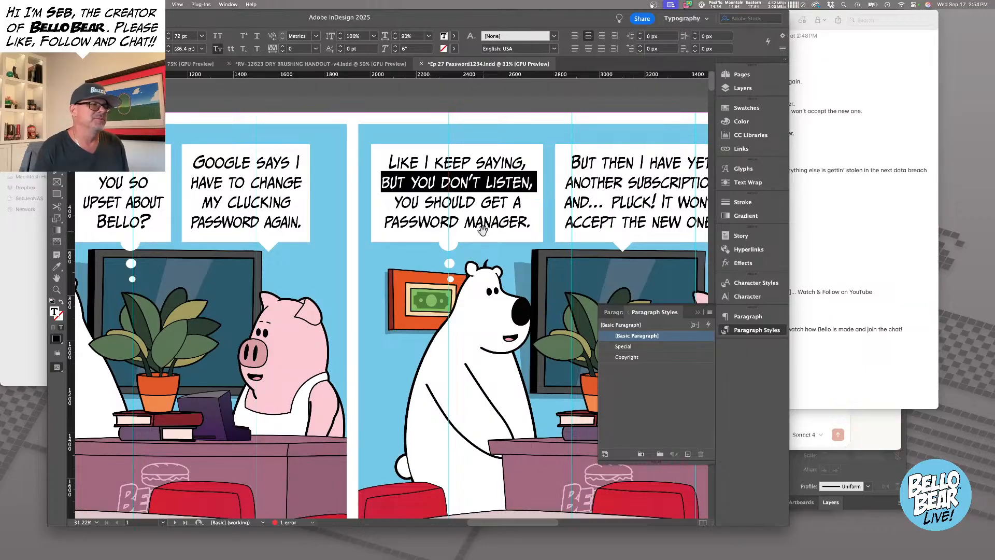
key("alt+Left")
triple_click(473, 222)
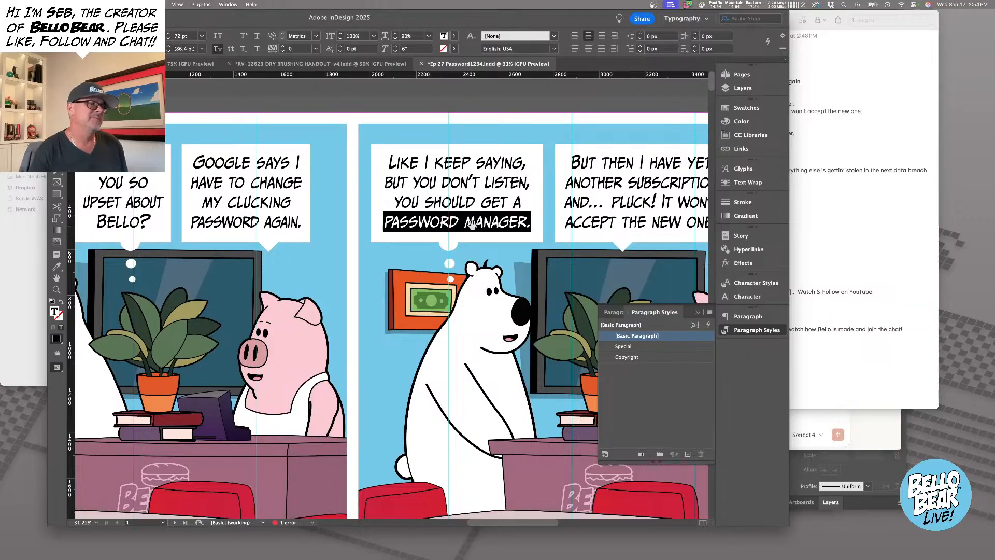
left_click(394, 40)
left_click(394, 39)
left_click(394, 39)
left_click(394, 39)
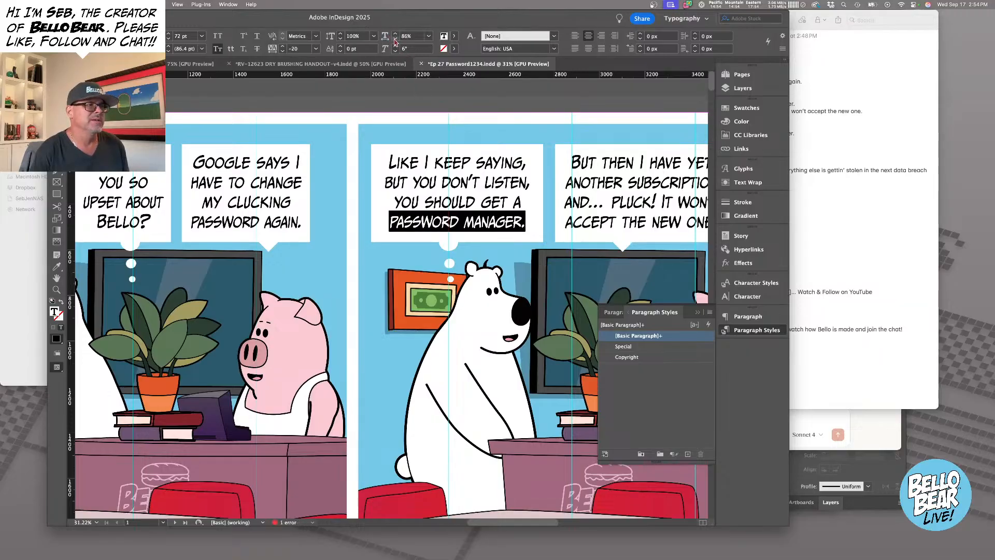
left_click(394, 40)
Set the horizontal scale to 85% on the line "but you don't listen," in panel 2's first balloon.
triple_click(419, 176)
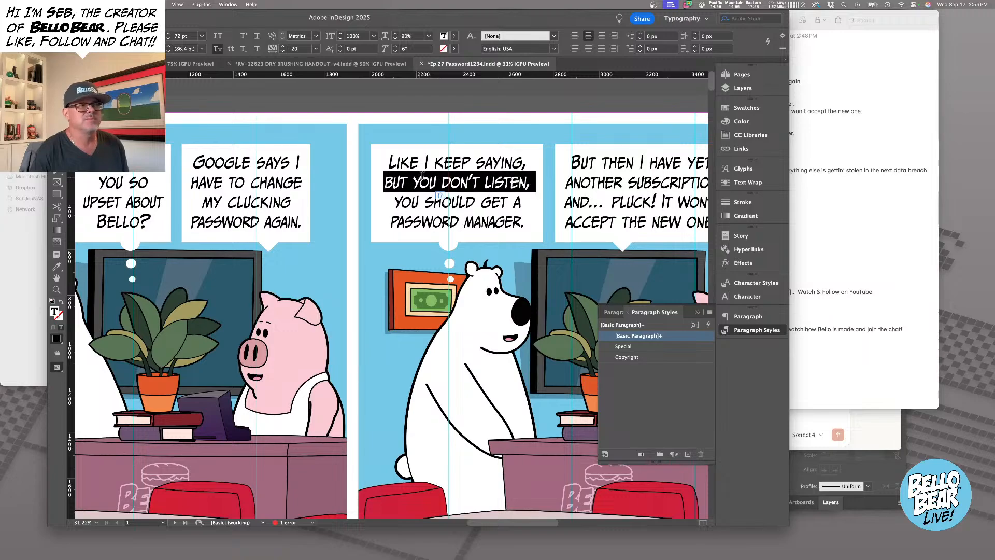
left_click(395, 35)
left_click(395, 34)
left_click(395, 34)
left_click(395, 40)
left_click(395, 40)
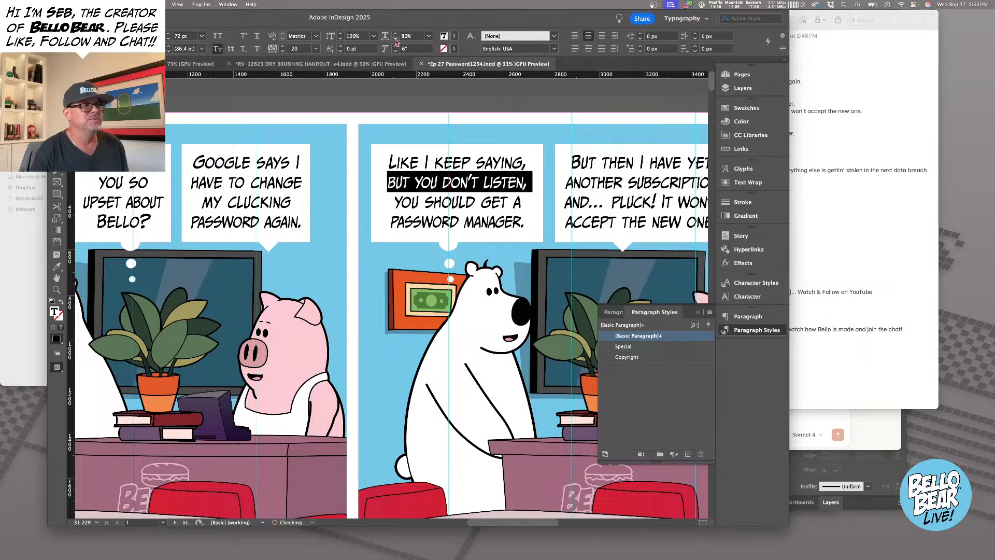
left_click(395, 40)
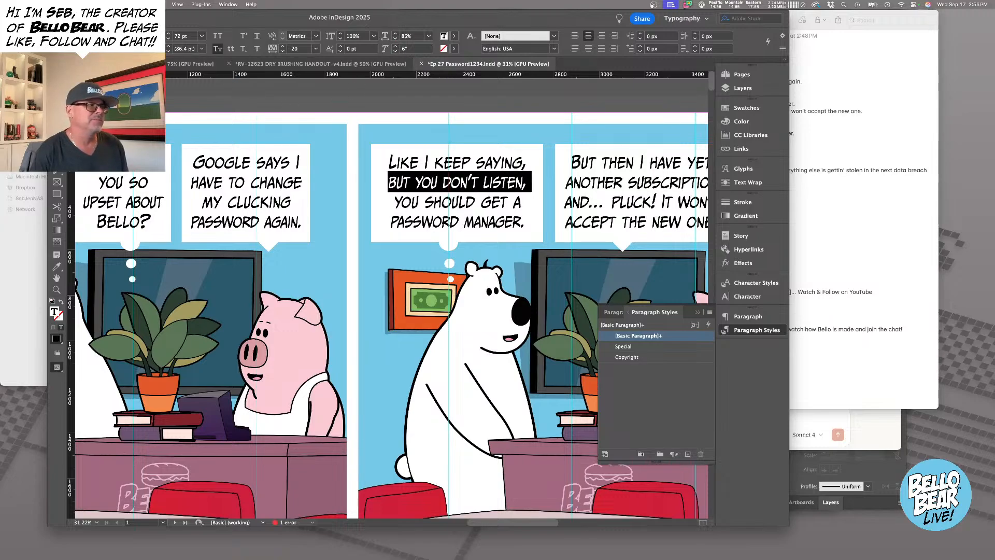
Narrow panel 2's first balloon from its left edge to fit closer around the text, and deselect it.
key("Escape")
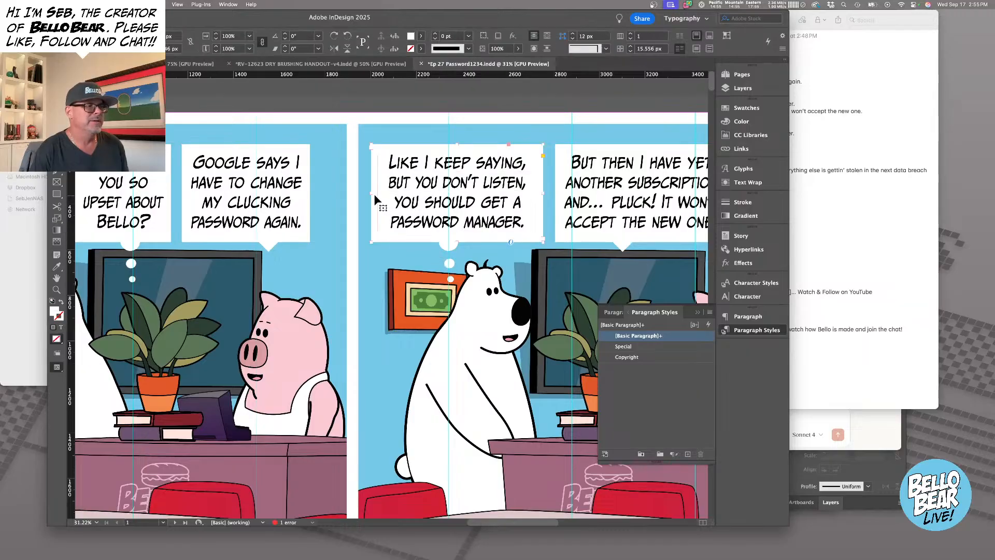
mouse_move(372, 195)
left_mouse_down()
mouse_move(410, 194)
mouse_move(384, 194)
left_mouse_up()
left_click(406, 107)
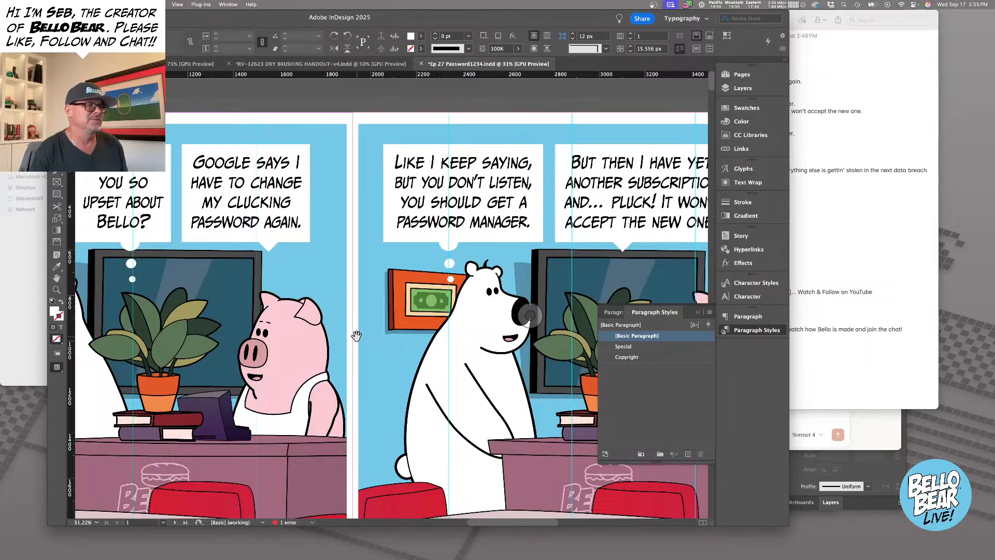
Insert "Avery" after "I did" in panel 3's second balloon.
left_click_drag(356, 337, 449, 271)
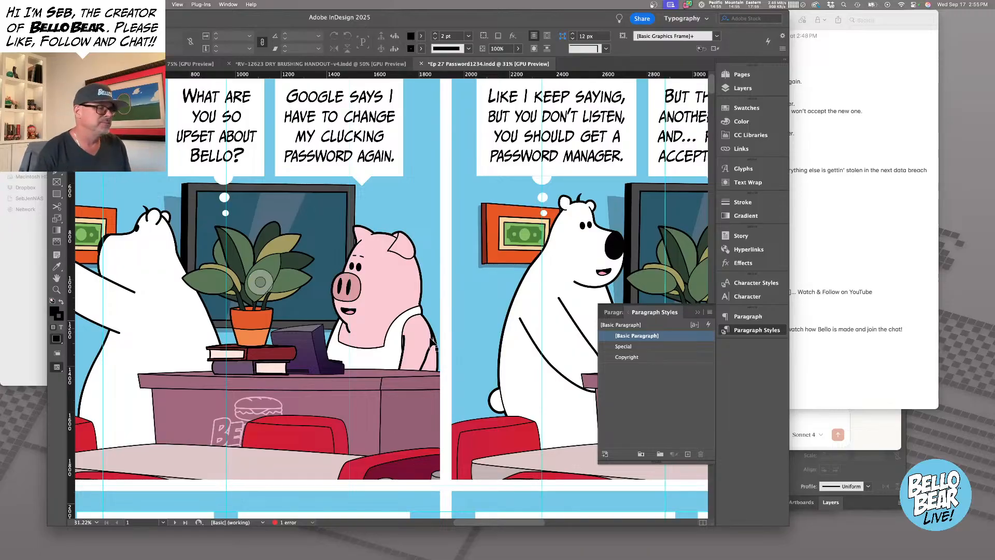
scroll(467, 363, "down", 5)
scroll(466, 363, "left", 4)
left_click_drag(425, 395, 557, 220)
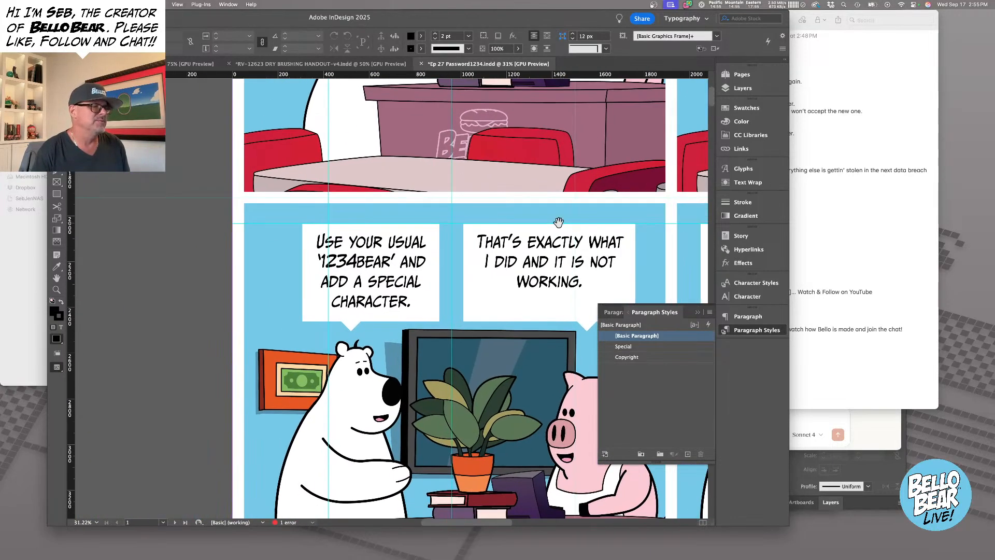
left_click_drag(402, 270, 337, 229)
scroll(337, 228, "up", 3)
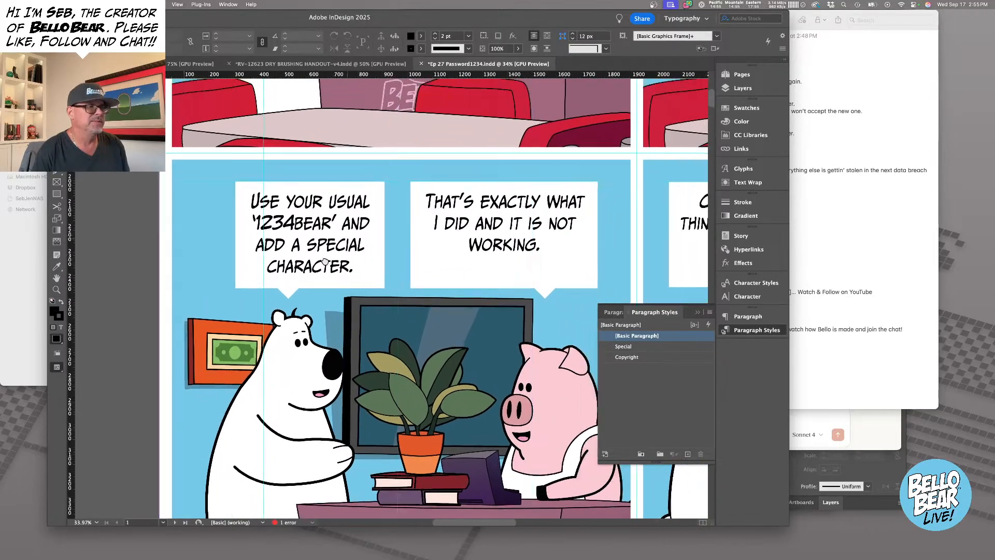
scroll(290, 270, "right", 4)
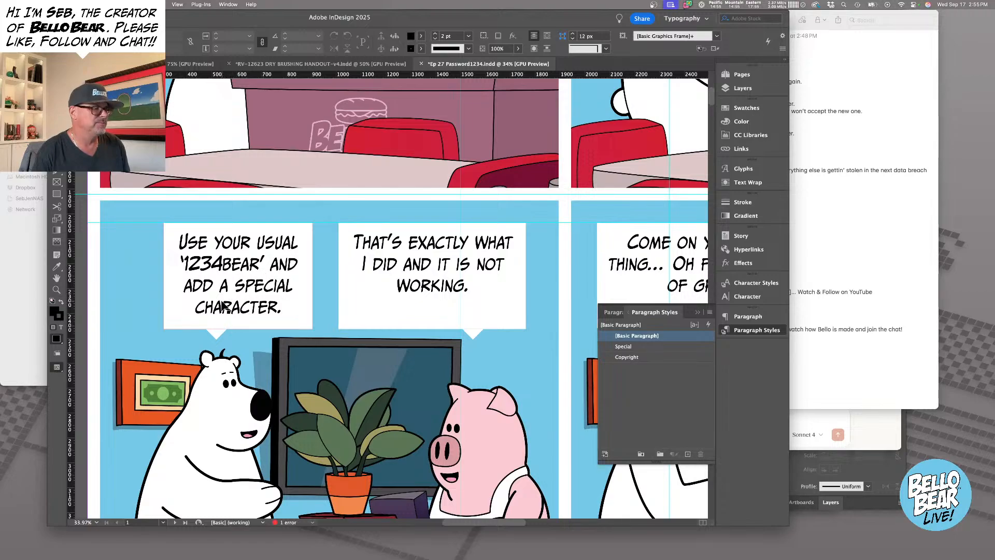
left_click(357, 264)
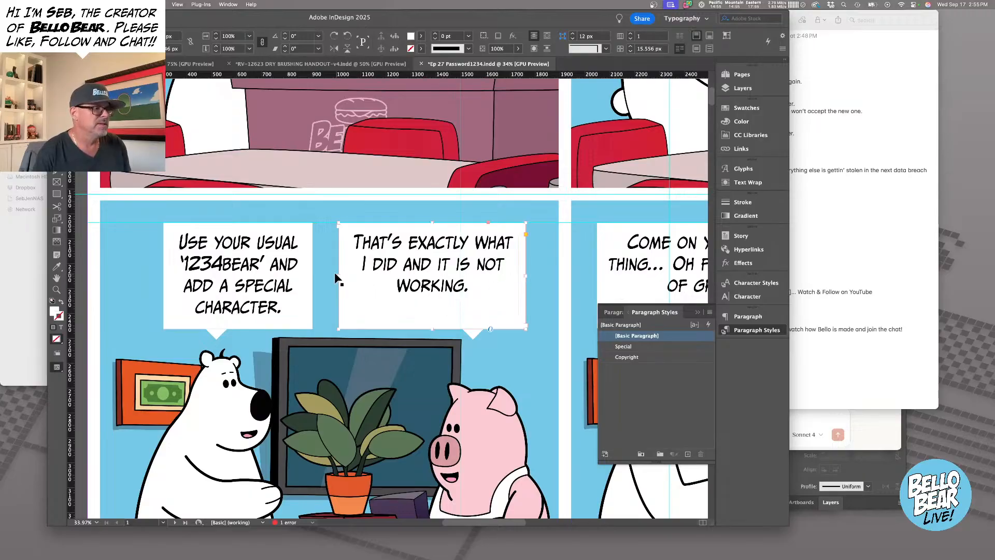
left_click_drag(338, 274, 338, 274)
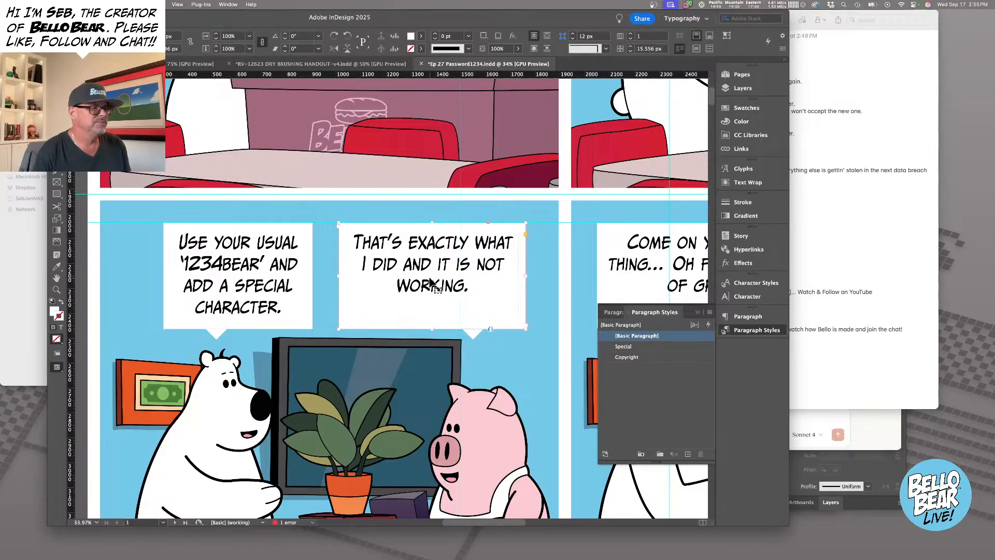
double_click(412, 267)
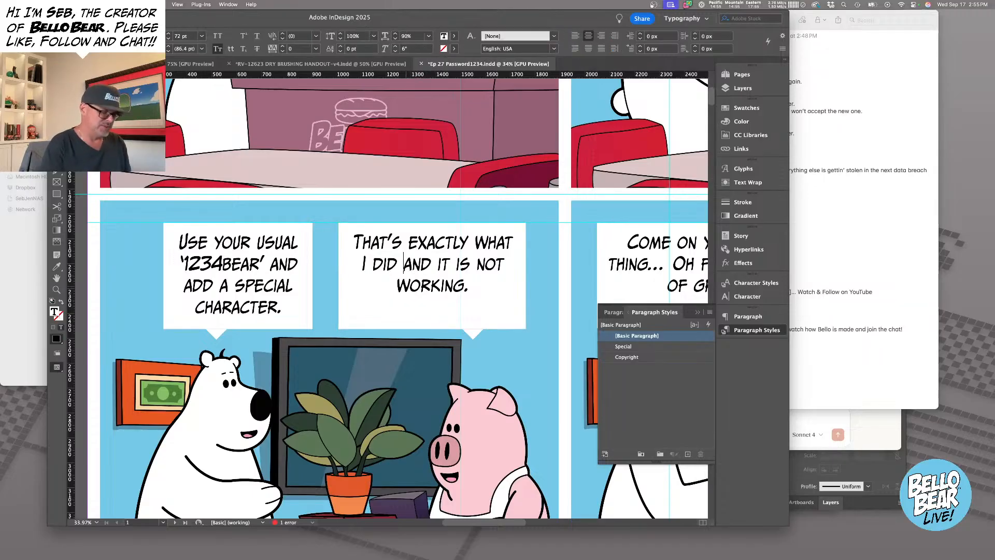
type("Avery")
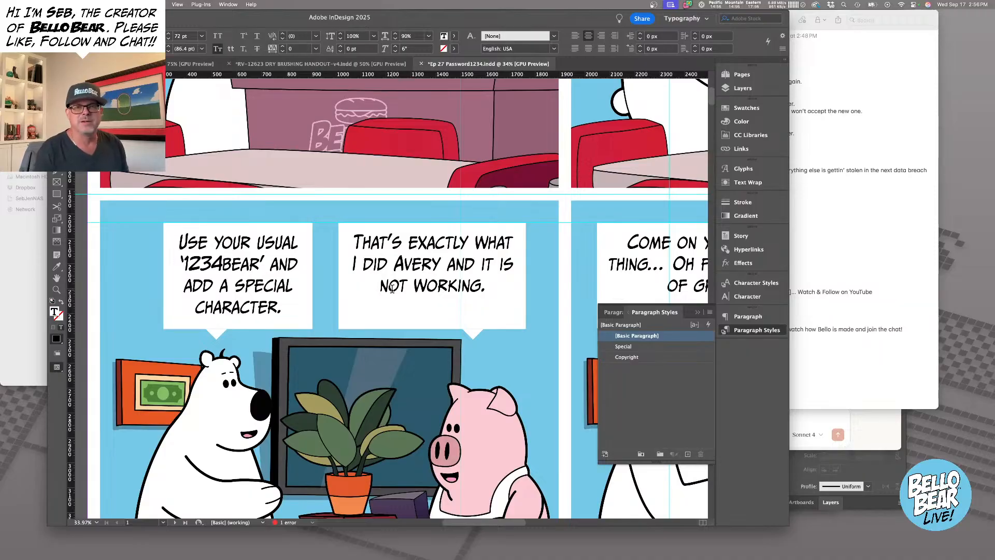
key("Escape")
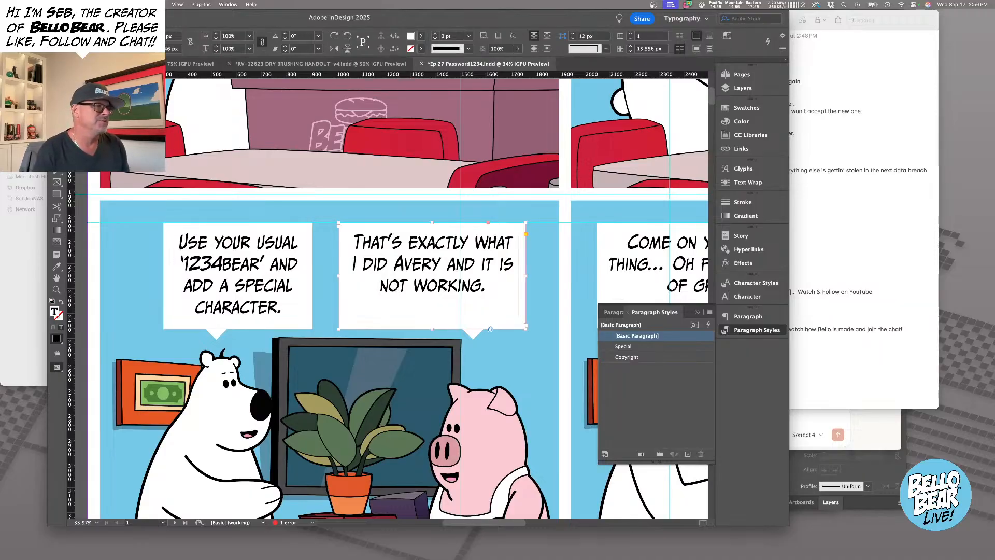
Review the upper panels' wording, check the Ep 27 script in Notes, and return to the InDesign comic.
left_click(401, 264, "alt+super")
left_click_drag(404, 287, 278, 433)
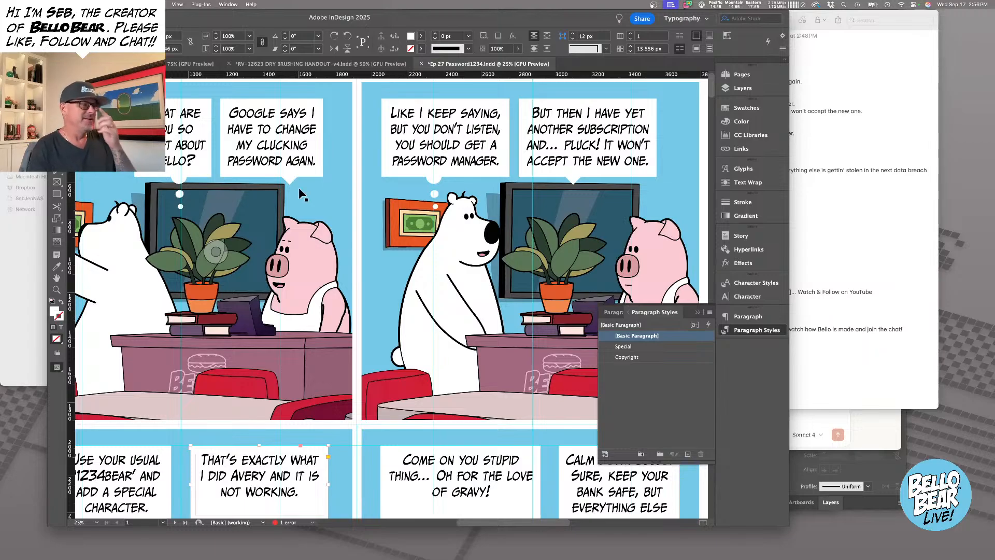
left_click(882, 134)
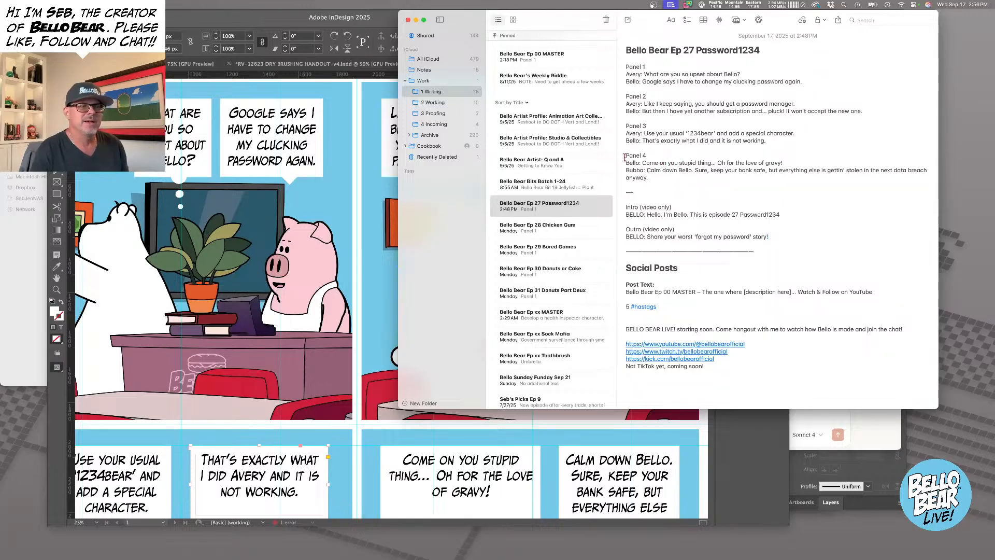
left_click(697, 446)
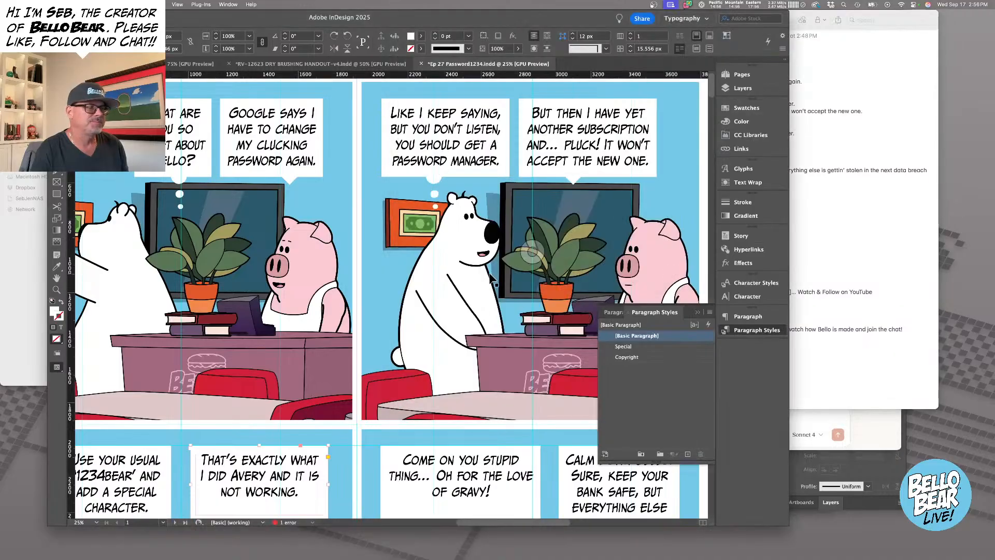
Replace the period after "not working" with an exclamation mark in panel 3's second balloon.
scroll(440, 275, "left", 1)
scroll(439, 275, "down", 3)
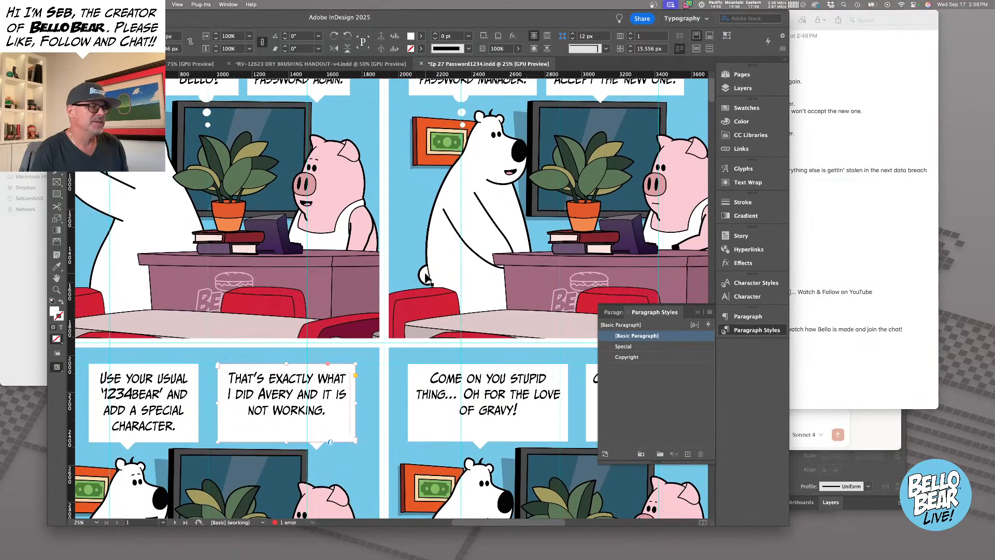
scroll(426, 279, "down", 8)
scroll(427, 278, "left", 3)
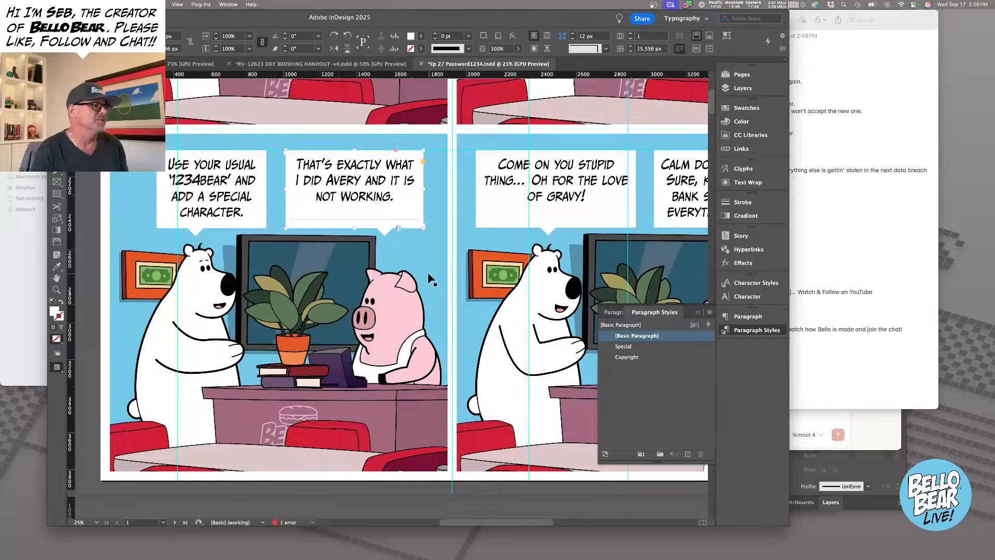
scroll(428, 272, "up", 1)
scroll(428, 272, "left", 1)
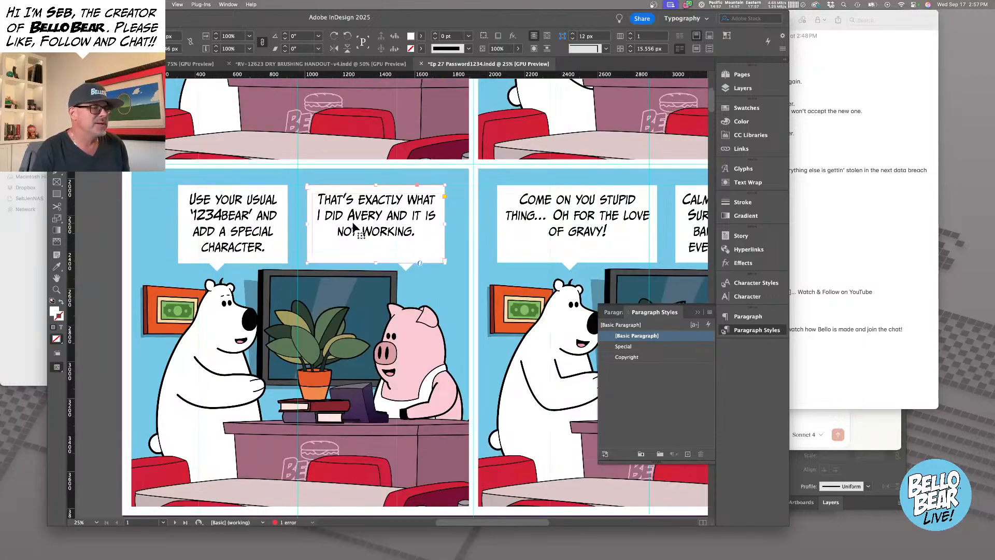
double_click(421, 238)
key("BackSpace")
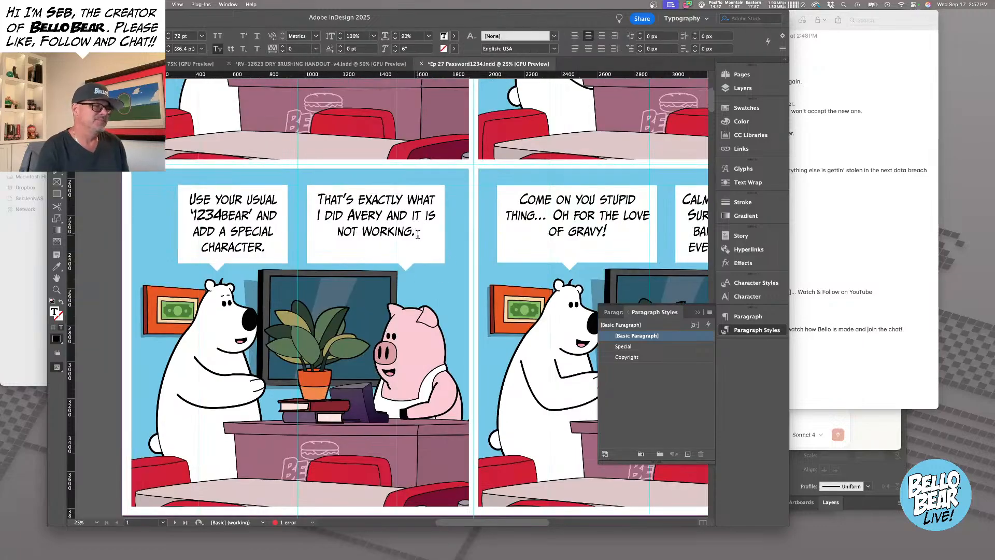
type("!")
key("Escape")
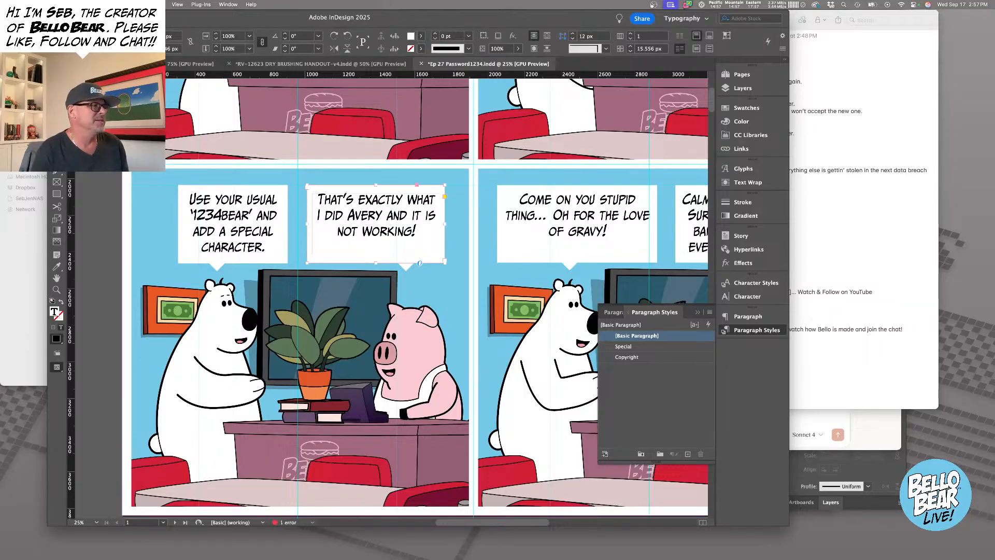
Narrow panel 3's second balloon from its right edge and condense the "what I did Avery" line to 85% horizontal scale with -20 tracking.
left_click_drag(446, 223, 419, 221)
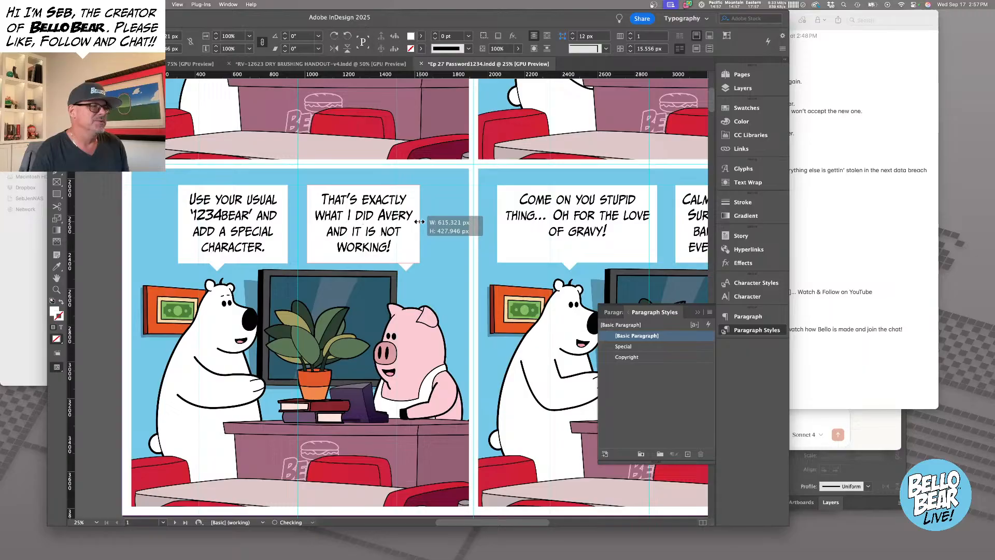
double_click(356, 217)
triple_click(355, 213)
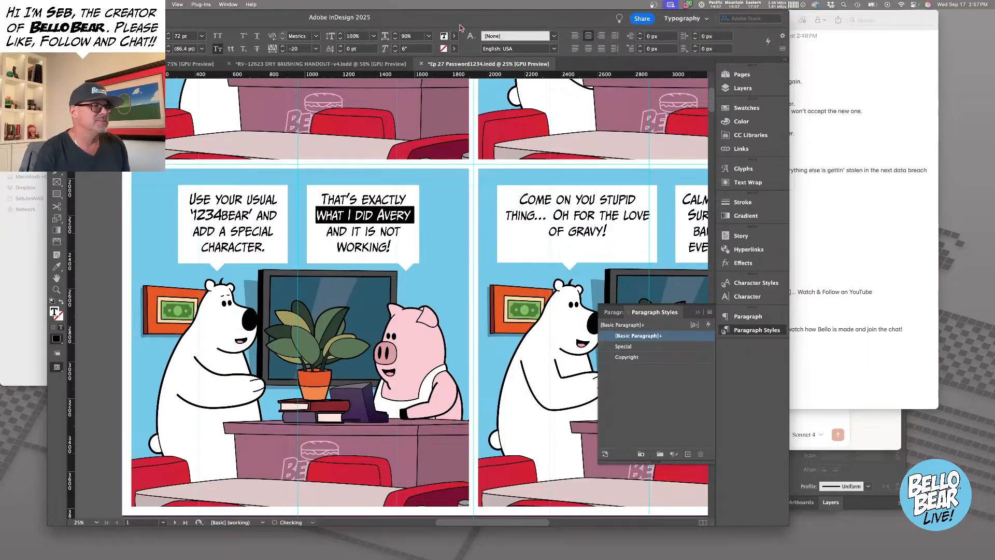
left_click(395, 41)
left_click(395, 40)
left_click(395, 41)
left_click(395, 41)
left_click(394, 40)
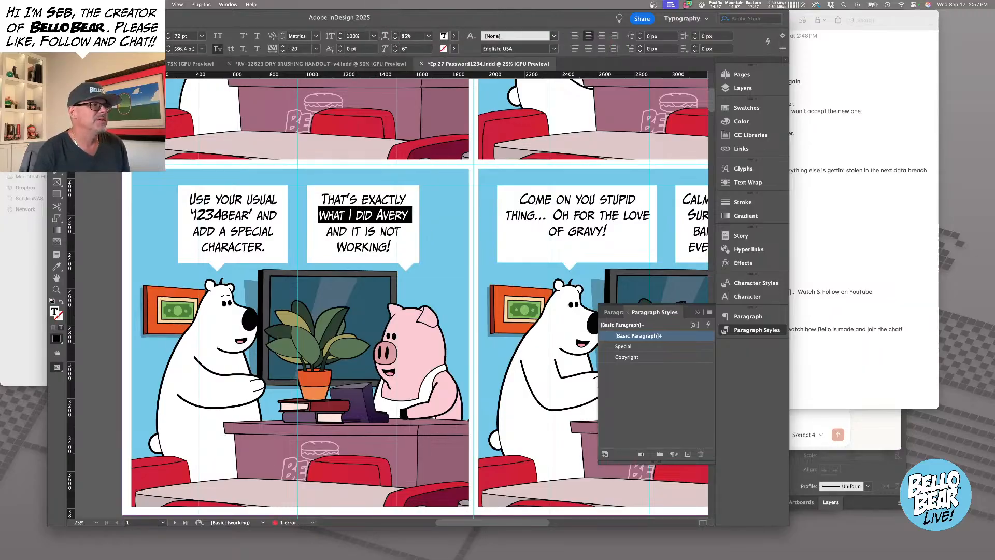
key("Escape")
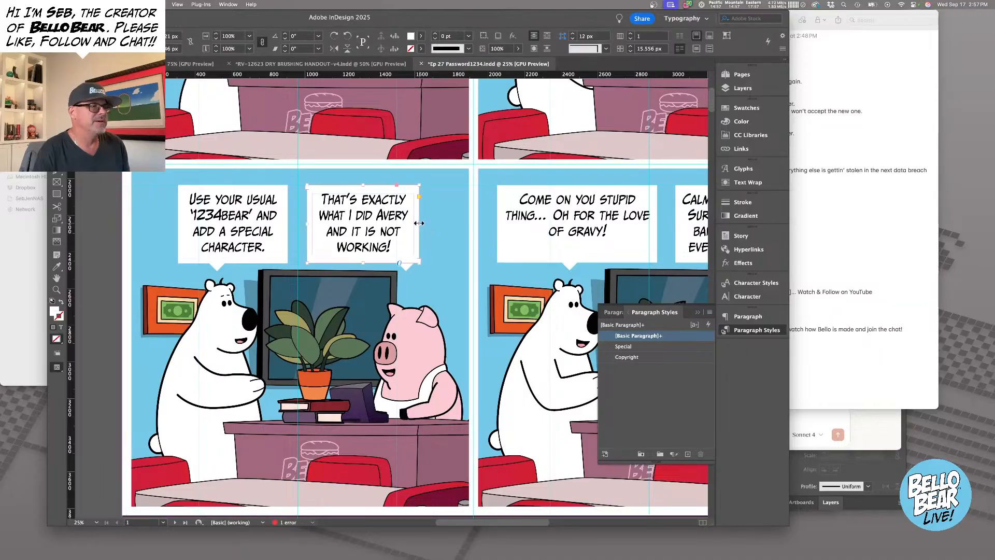
left_click_drag(420, 223, 408, 223)
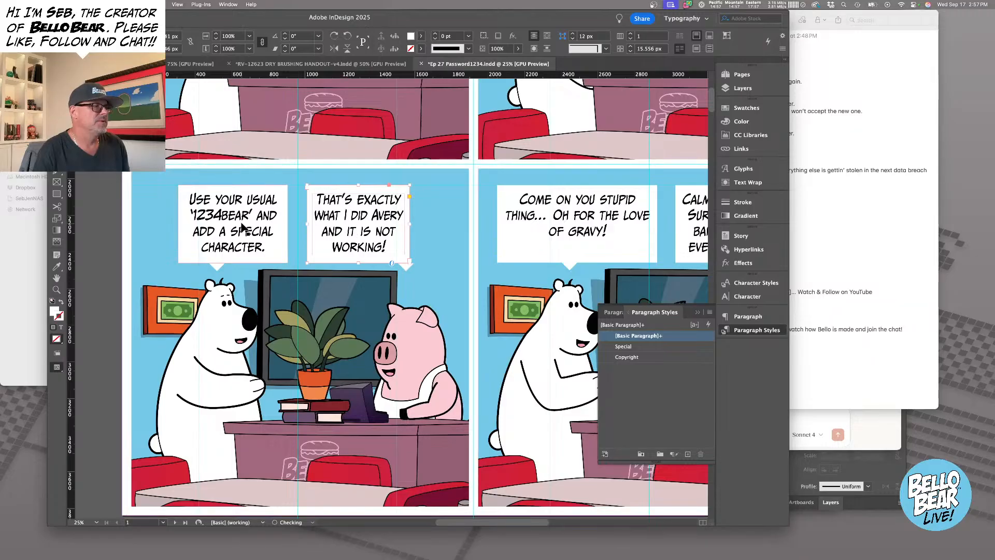
Narrow panel 3's first balloon slightly from its left edge, check the Ep 27 script in Notes, and return to the InDesign comic.
left_click(280, 229)
left_click_drag(180, 224, 182, 224)
left_click(842, 129)
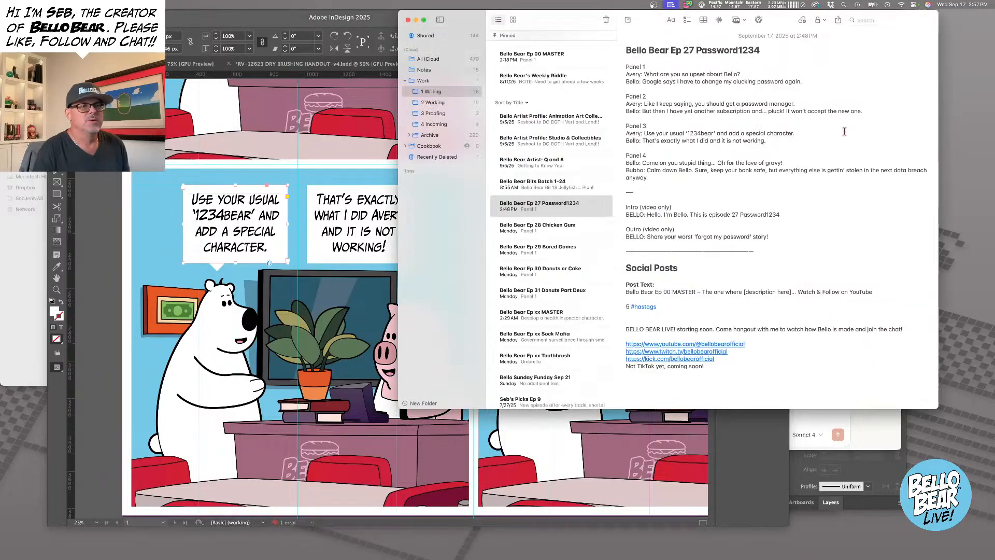
left_click(111, 177)
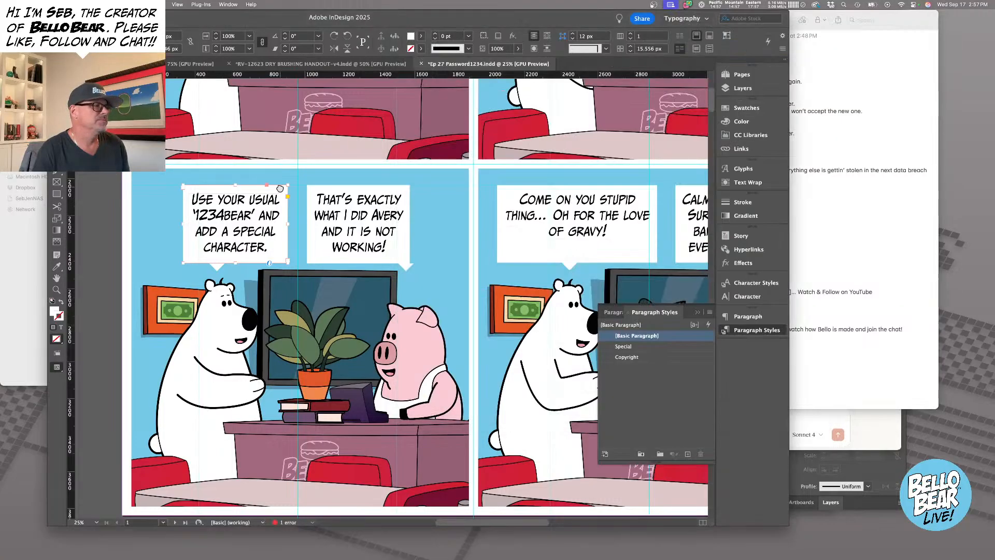
Replace the pointed tail of panel 3's first balloon with a copy of panel 1's thought-bubble tail.
scroll(358, 171, "up", 5)
scroll(358, 171, "left", 2)
left_click_drag(354, 82, 309, 431)
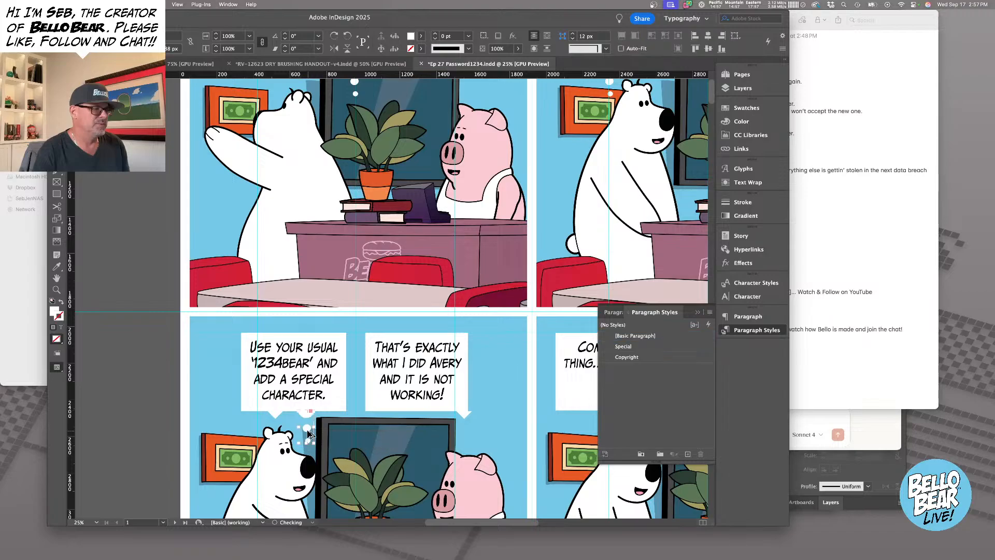
key("Delete")
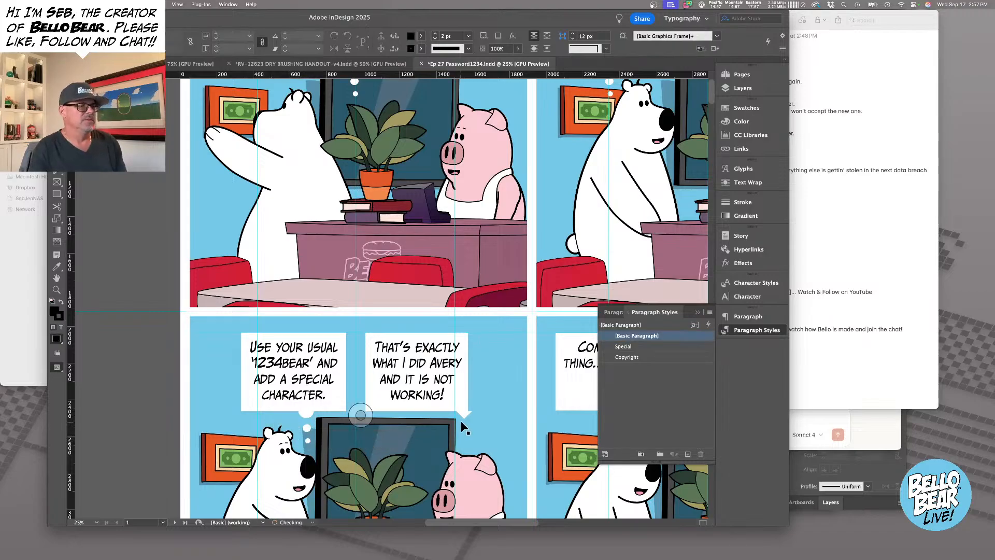
Move the pointed tail of panel 3's second balloon left so it sits beneath the narrowed balloon.
left_click_drag(465, 413, 431, 412)
scroll(432, 416, "down", 5)
scroll(432, 416, "right", 3)
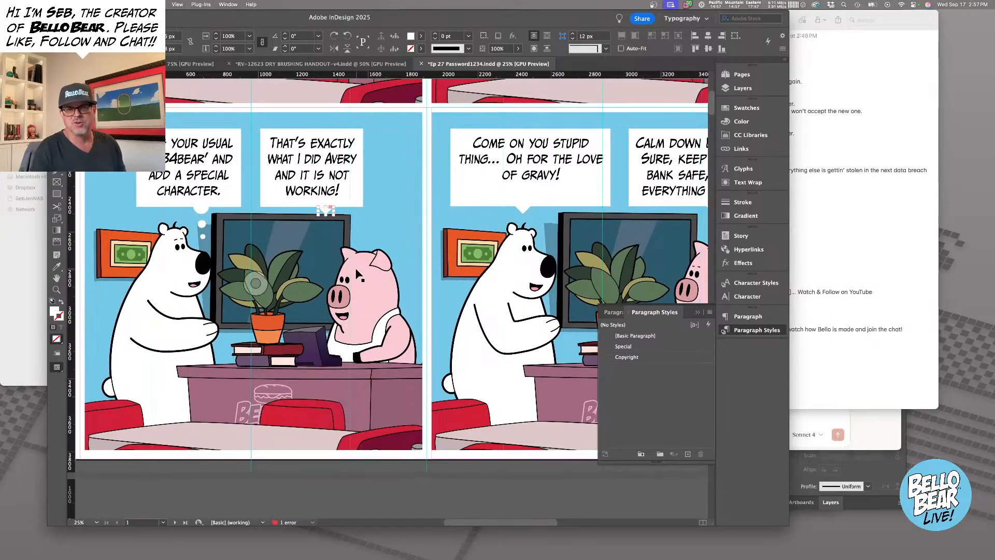
triple_click(325, 157)
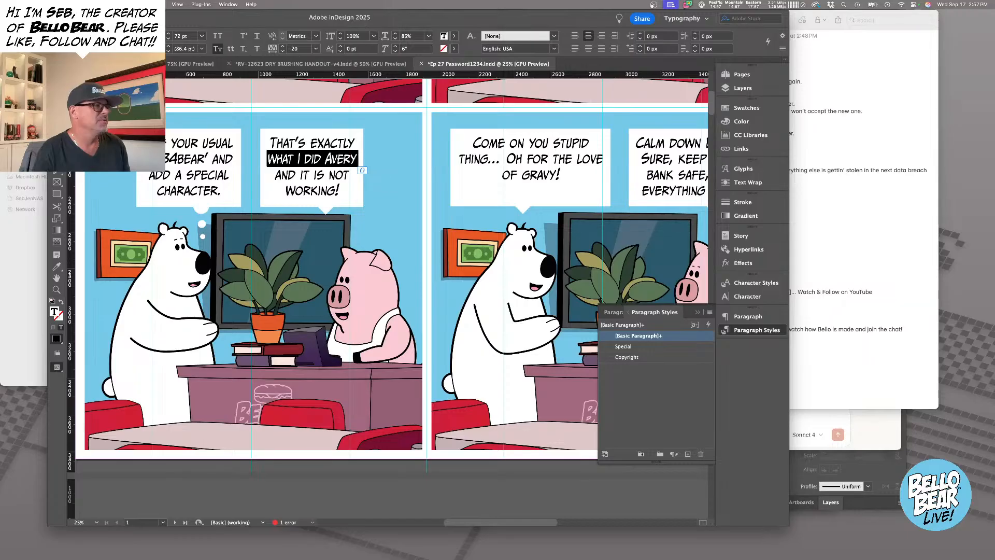
key("Escape")
scroll(434, 197, "right", 3)
scroll(434, 197, "up", 1)
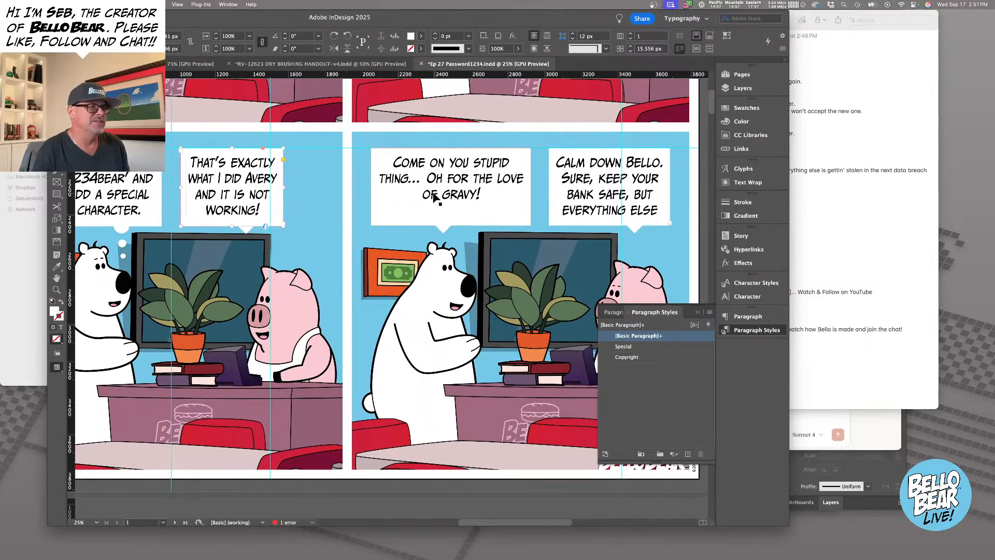
Widen panel 4's second balloon past its right edge and narrow the first balloon from the left so its text wraps to four lines.
left_click(433, 195)
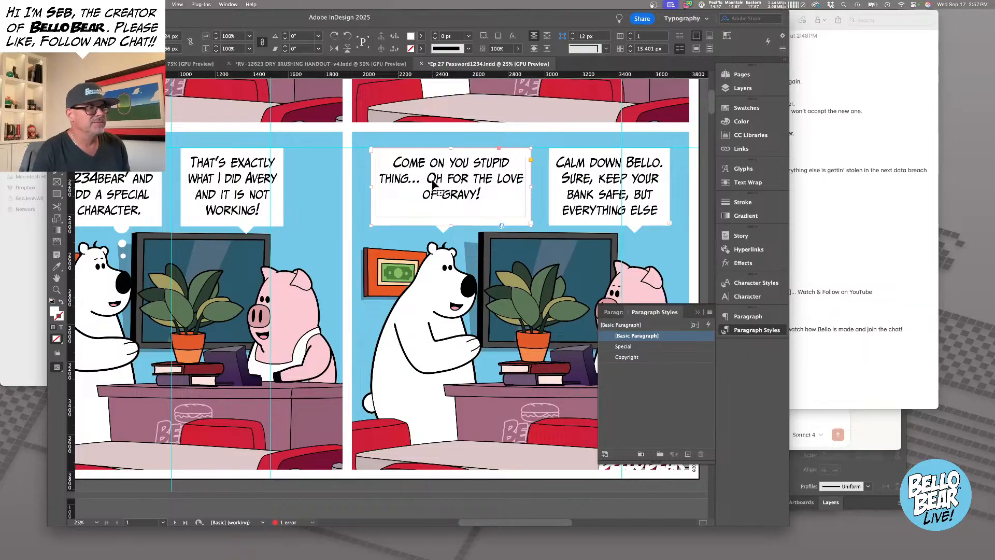
left_click(641, 193)
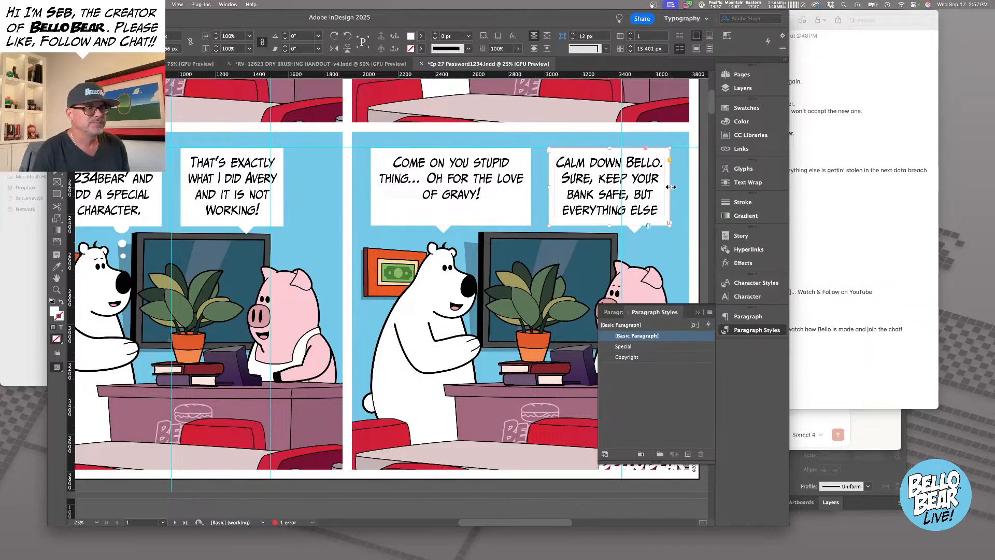
left_click_drag(671, 186, 705, 182)
scroll(518, 186, "right", 5)
left_click(378, 189)
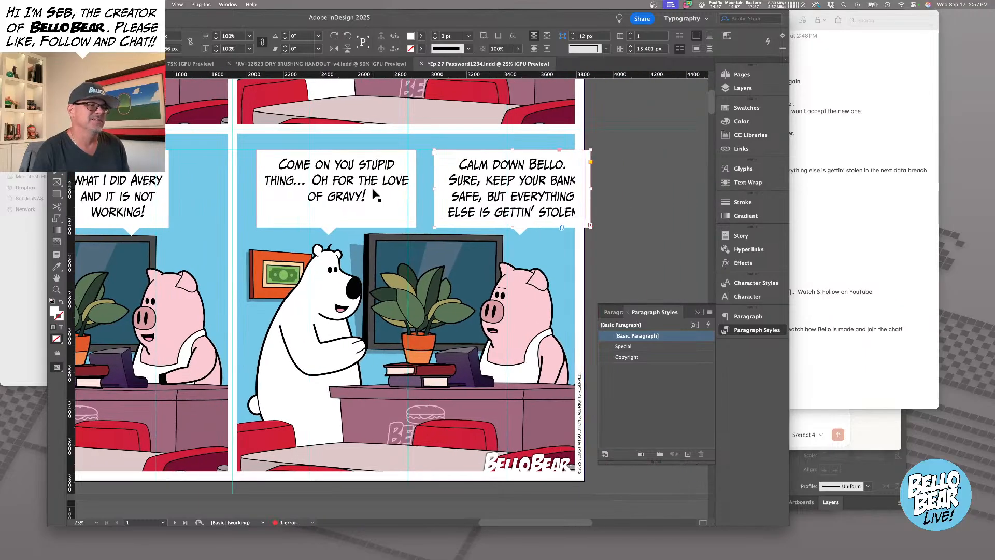
left_click_drag(256, 188, 312, 182)
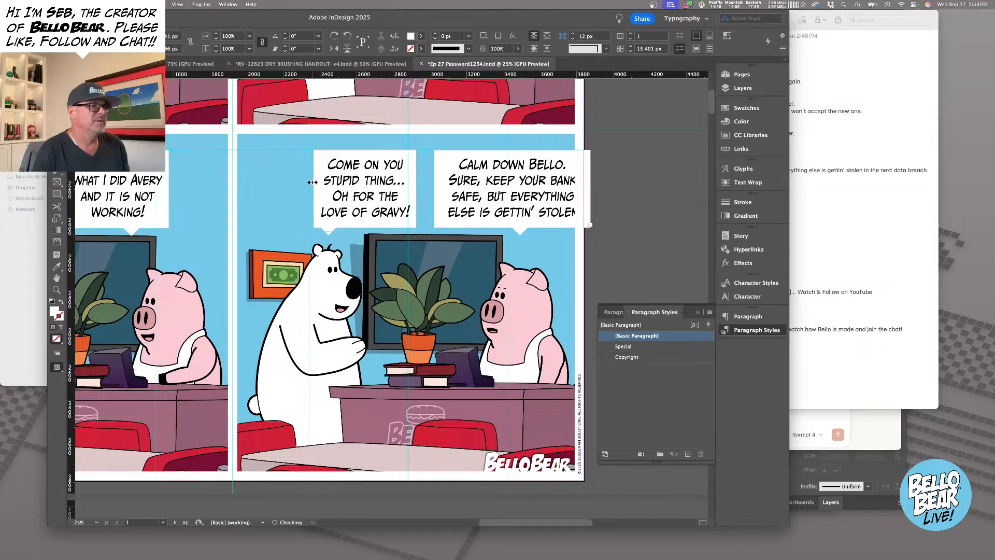
In panel 4's first balloon, set "love of gravy!" to -20 tracking and 86% horizontal scale, and tighten the tracking of "stupid thing...".
triple_click(363, 183)
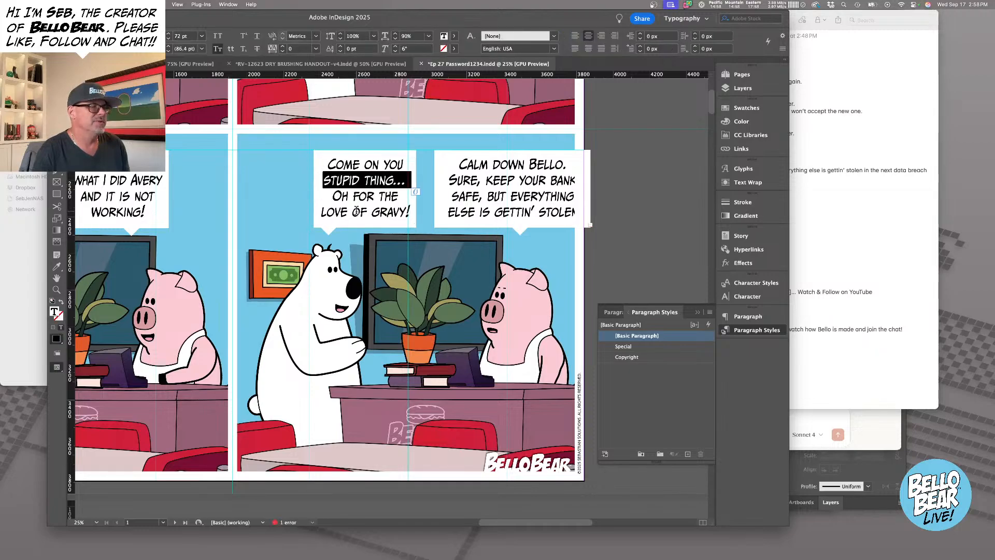
triple_click(357, 212)
key("alt+Left")
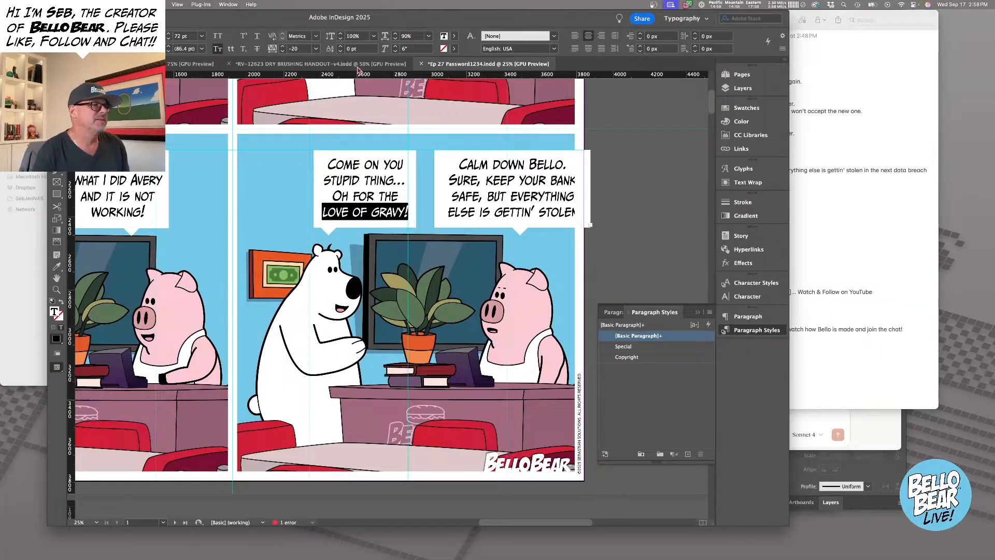
left_click(395, 39)
left_click(395, 40)
left_click(396, 39)
left_click(395, 40)
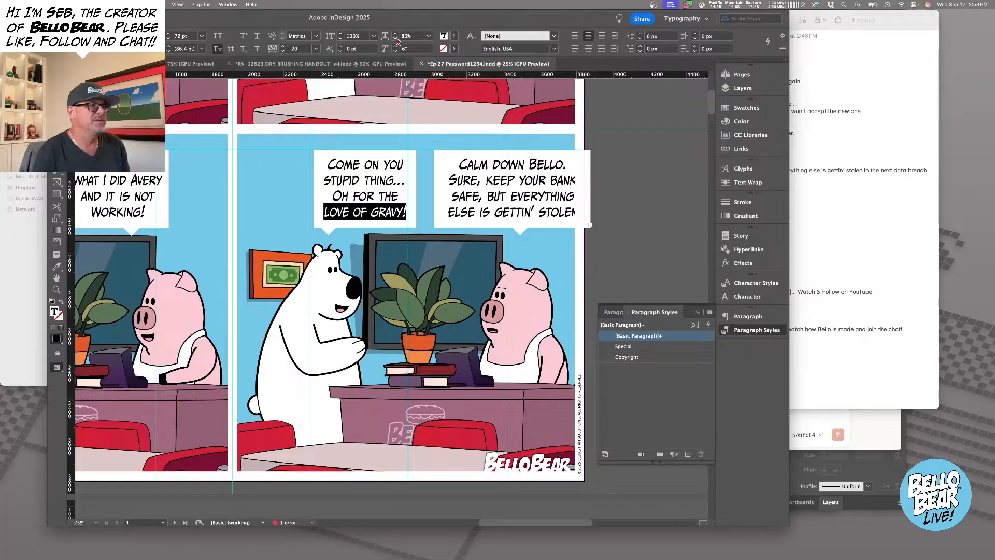
triple_click(351, 182)
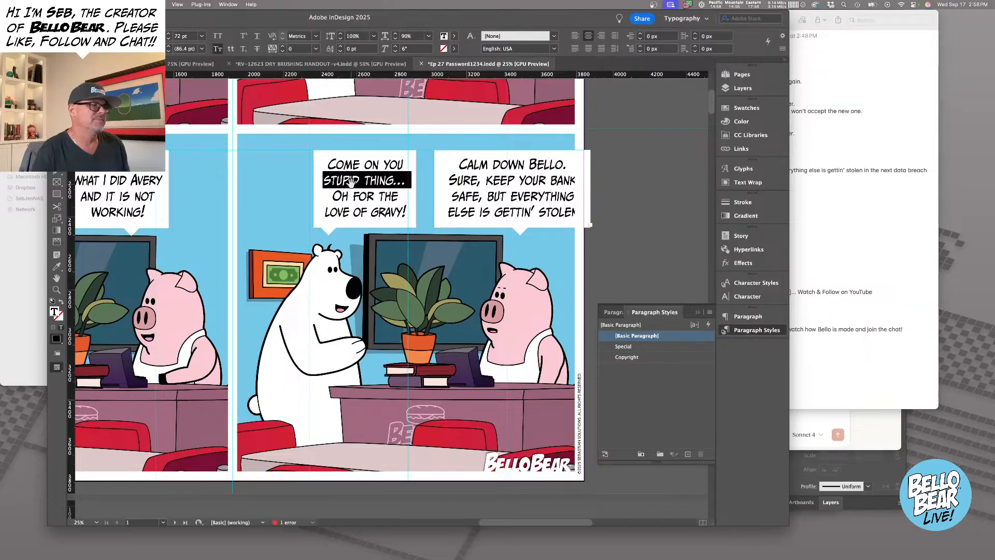
key("alt+Left")
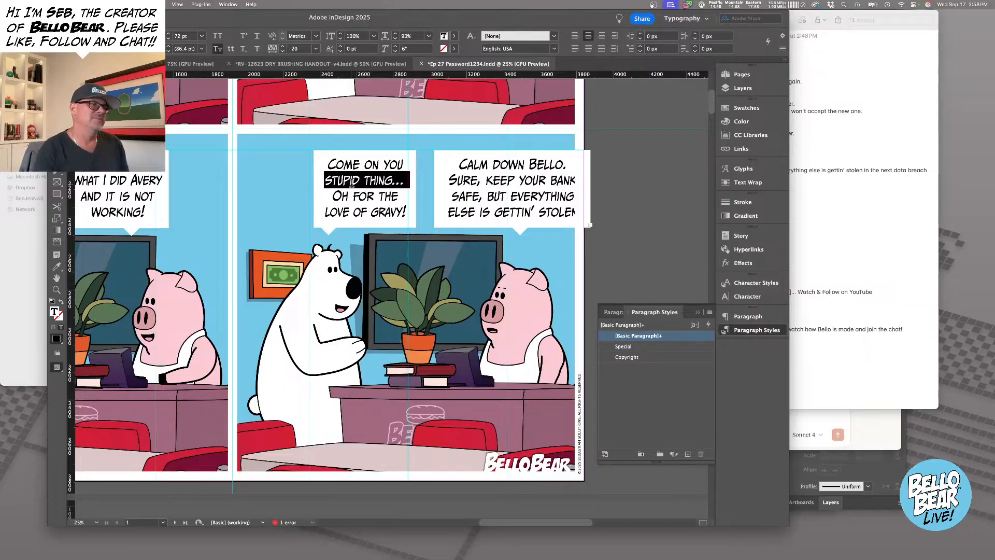
key("Escape")
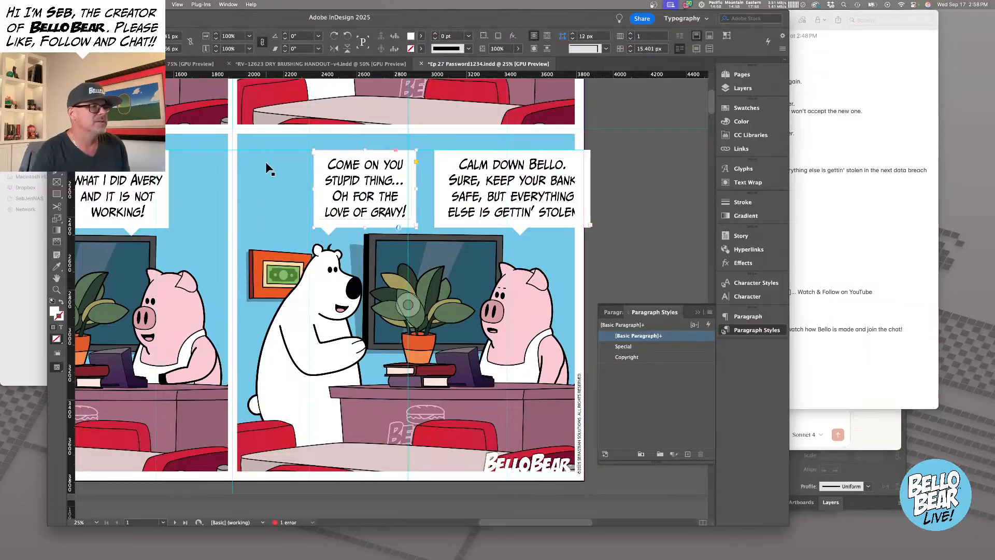
Trim the left edge of panel 4's first balloon and move the balloon left to centre it over its tail.
left_click_drag(313, 189, 318, 187)
left_click_drag(389, 193, 351, 193)
scroll(384, 238, "right", 2)
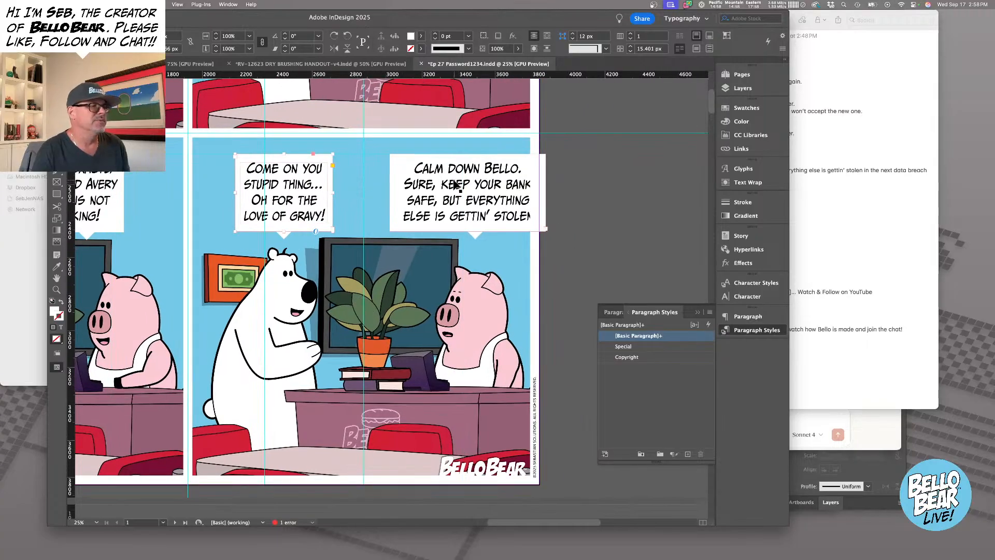
Enlarge and reshape panel 4's second balloon to fit its full text in five lines against the panel's right edge, and deselect it.
left_click(483, 183)
left_click_drag(500, 183, 579, 194)
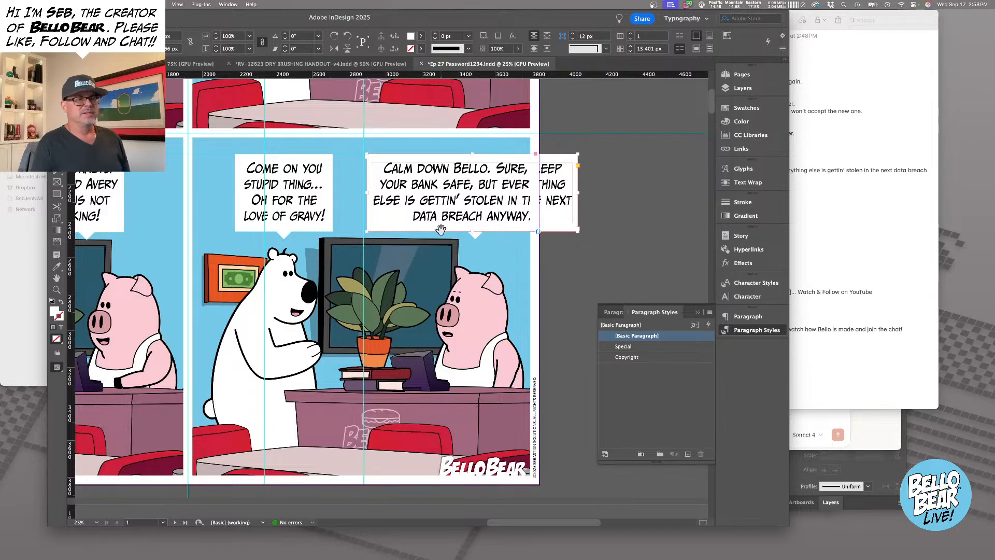
scroll(576, 203, "left", 3)
scroll(575, 203, "down", 2)
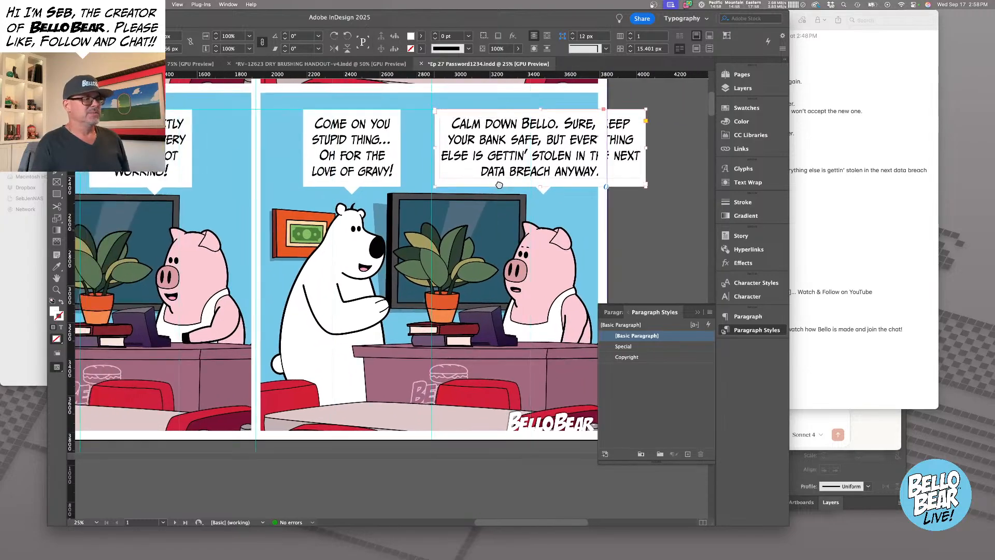
left_click(546, 197)
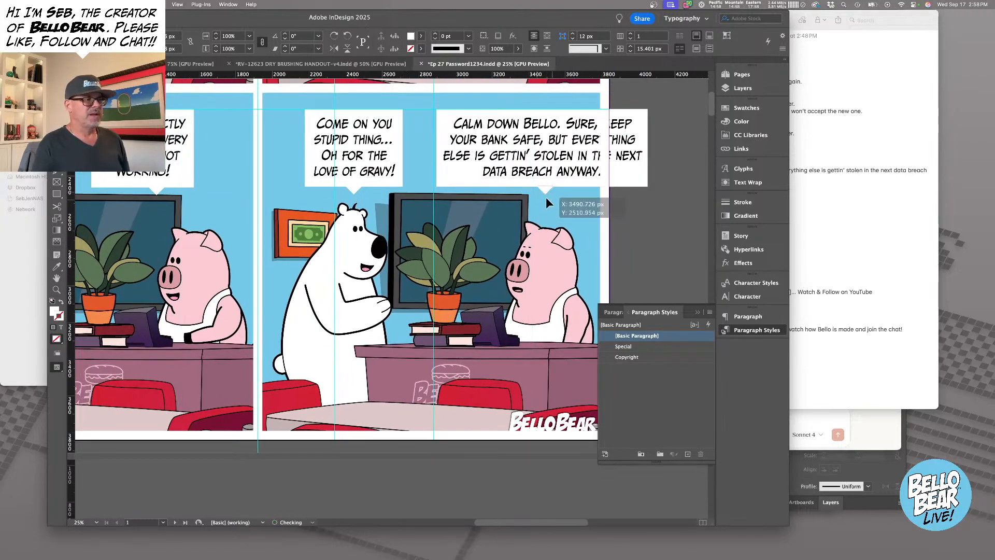
left_click(610, 179)
left_click_drag(648, 188, 597, 201)
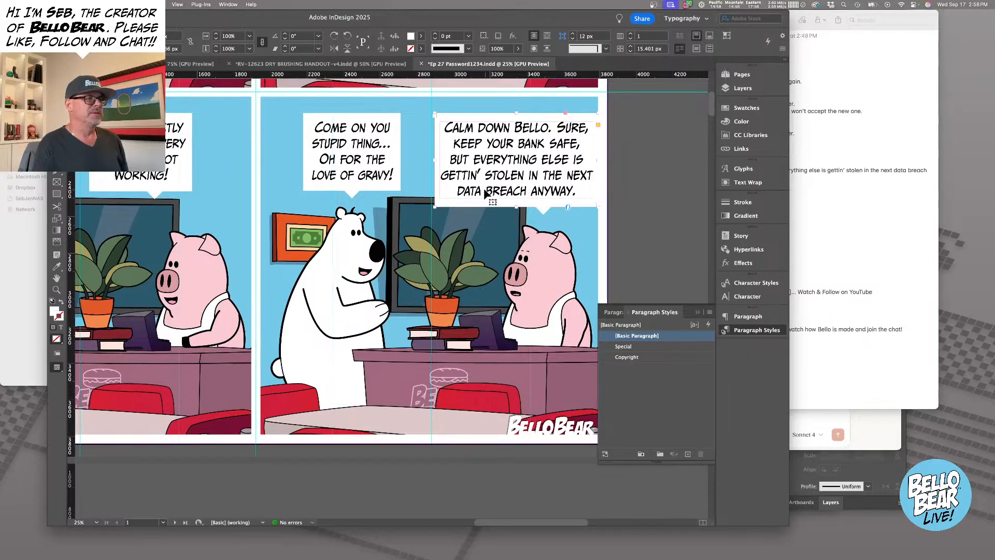
left_click_drag(434, 159, 432, 162)
left_click(637, 181)
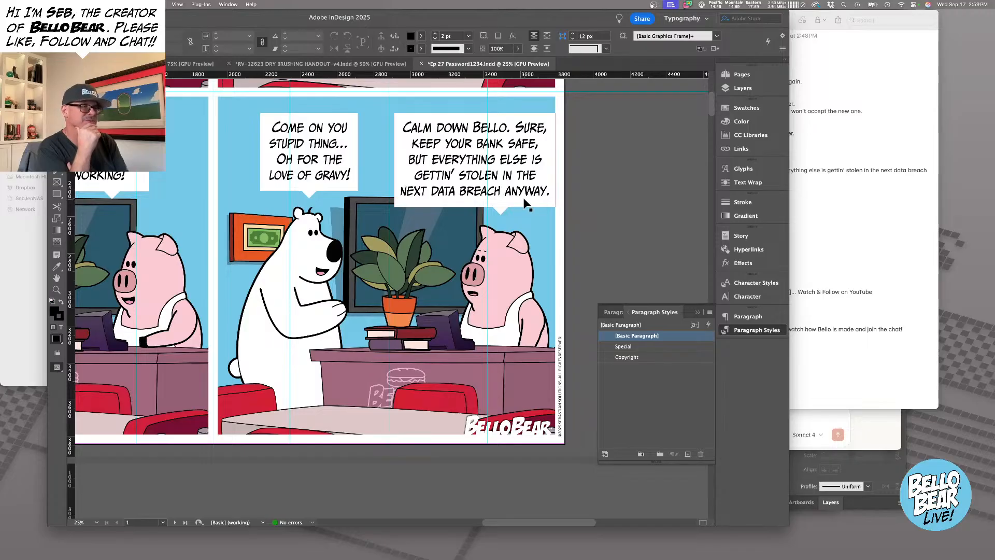
Review the wording of panel 4's second balloon, compare it with the Ep 27 script in Notes, and recheck the upper panels' balloons.
double_click(508, 157)
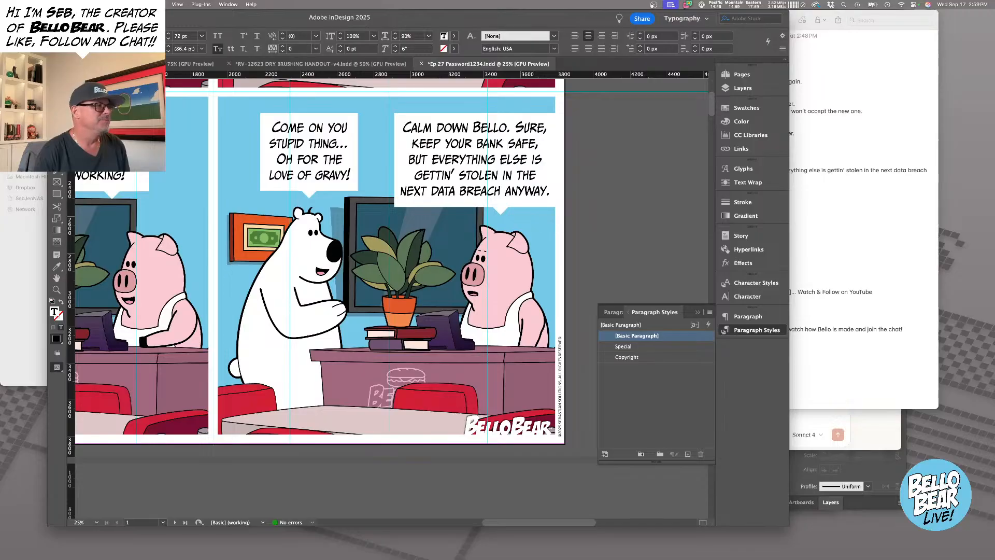
key("Escape")
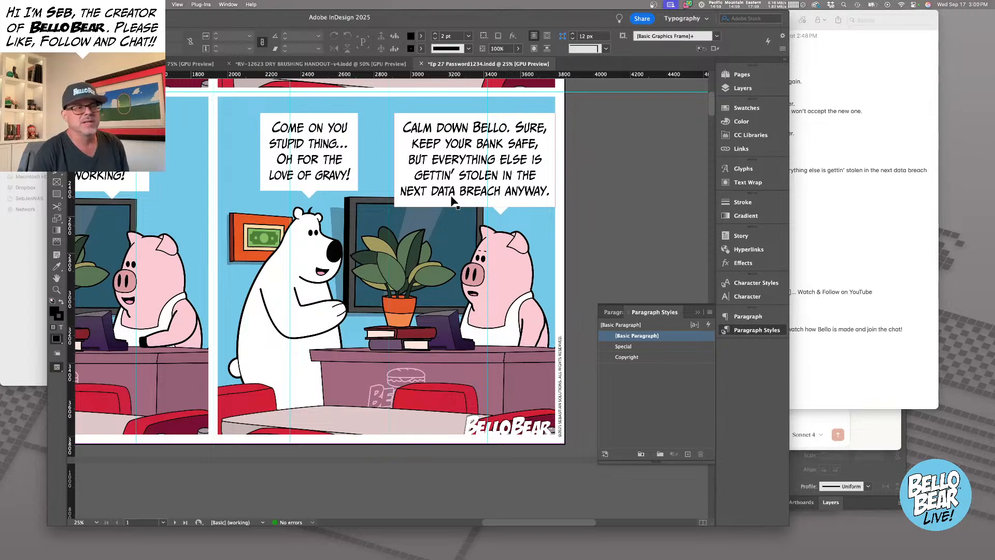
left_click(437, 147)
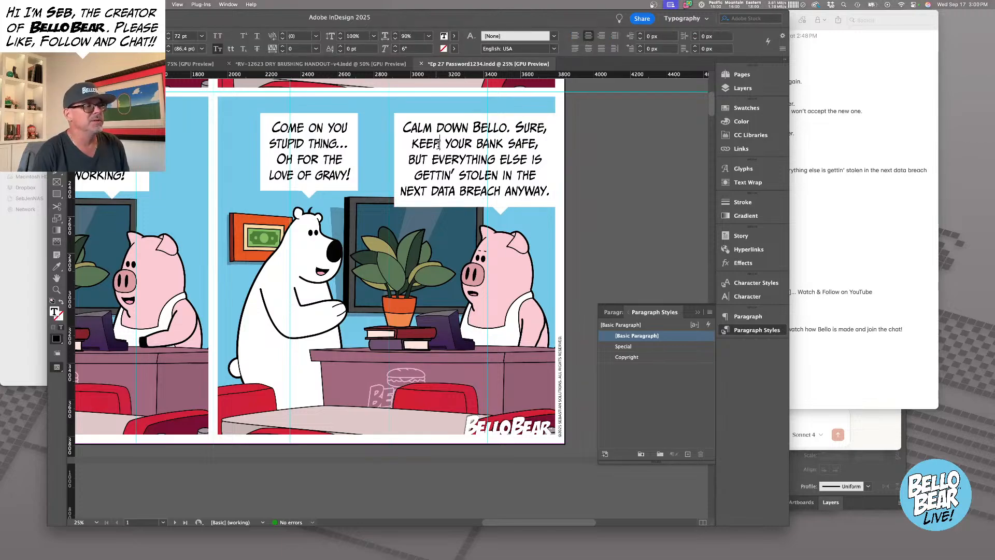
double_click(438, 143)
triple_click(443, 126)
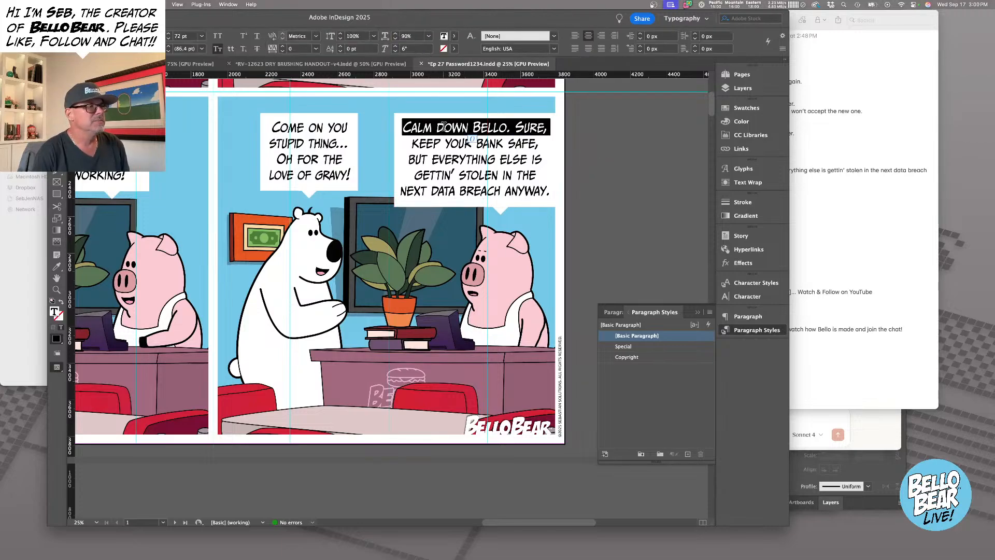
left_click(851, 161)
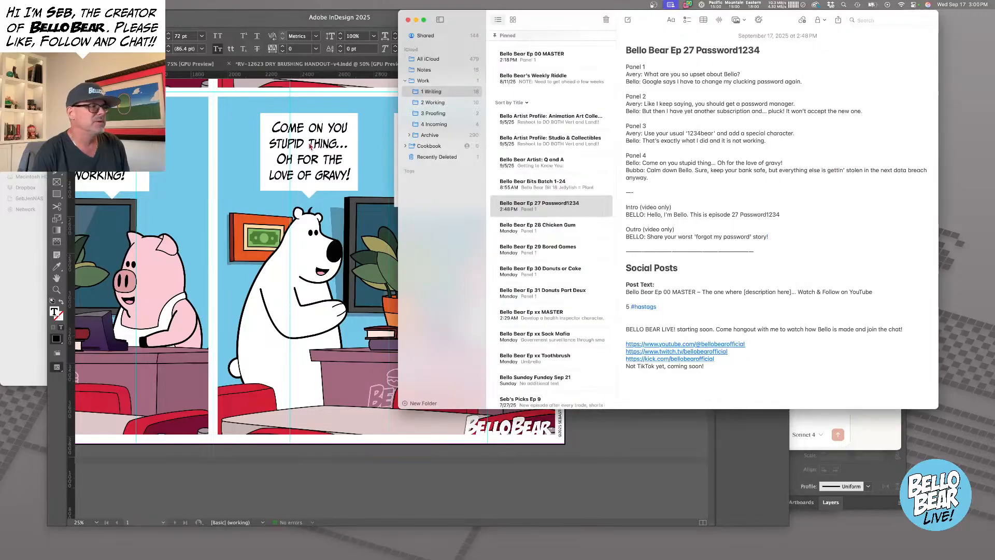
left_click(332, 203)
scroll(551, 280, "up", 10)
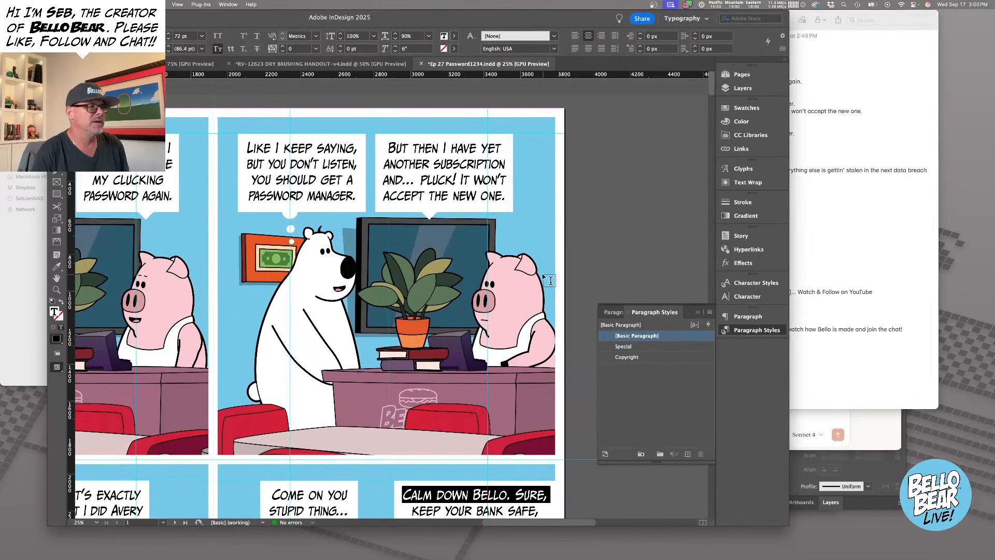
scroll(550, 280, "left", 3)
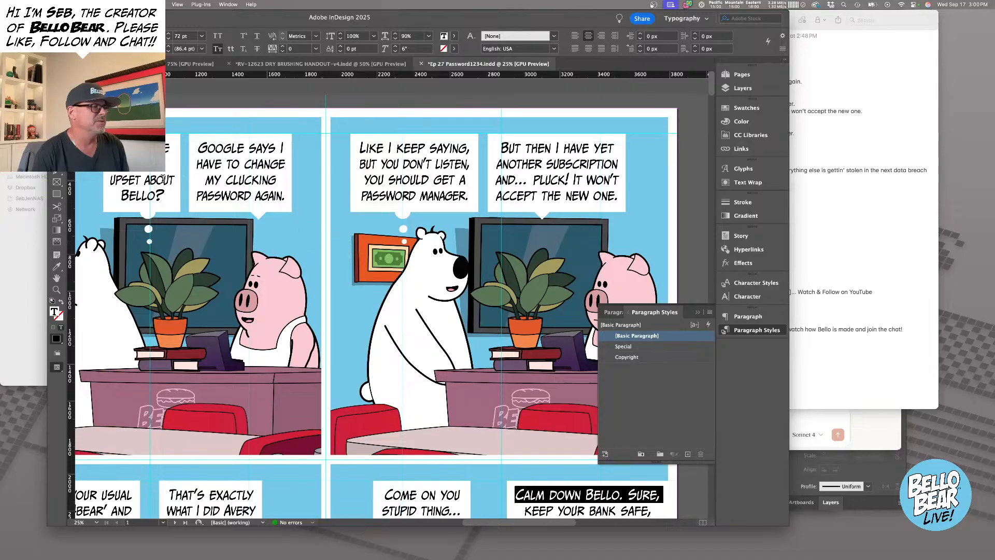
Copy the text of panel 1's first balloon in InDesign over Avery's Panel 1 line in the Notes script.
triple_click(160, 179)
left_click(161, 179)
left_click(814, 139)
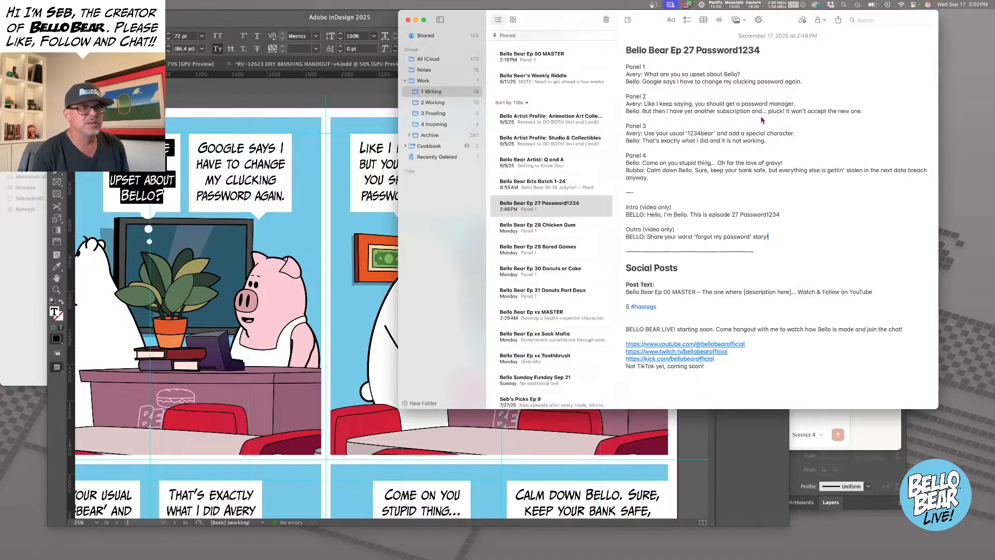
left_click_drag(644, 74, 741, 75)
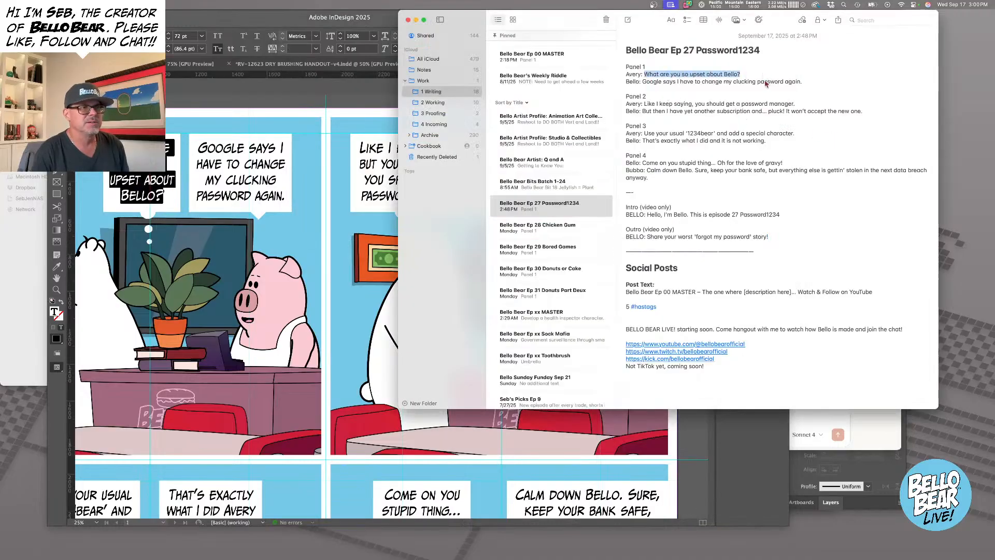
Replace Bello's Panel 1 line in the Notes script with the text copied from panel 1's second balloon.
triple_click(222, 178)
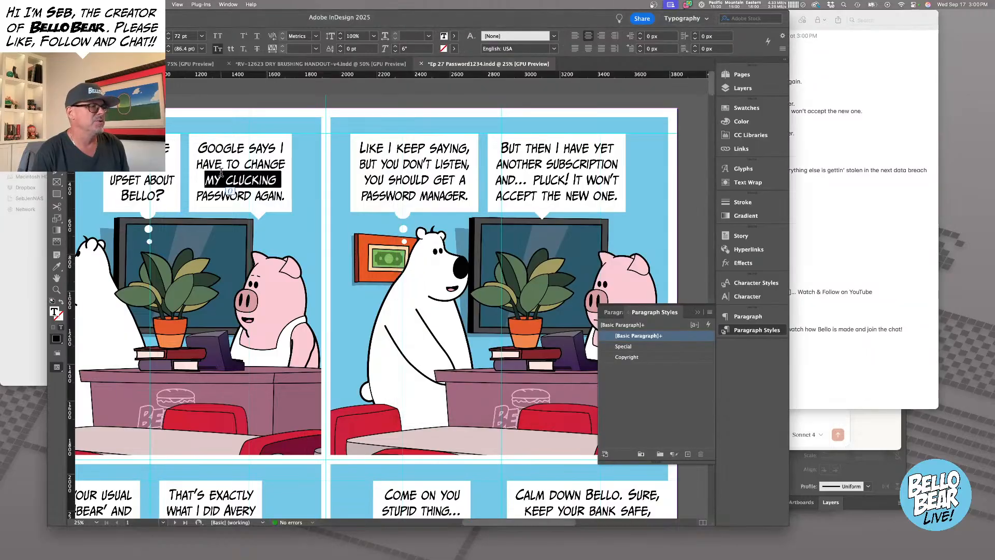
left_click(228, 189)
left_click(846, 105)
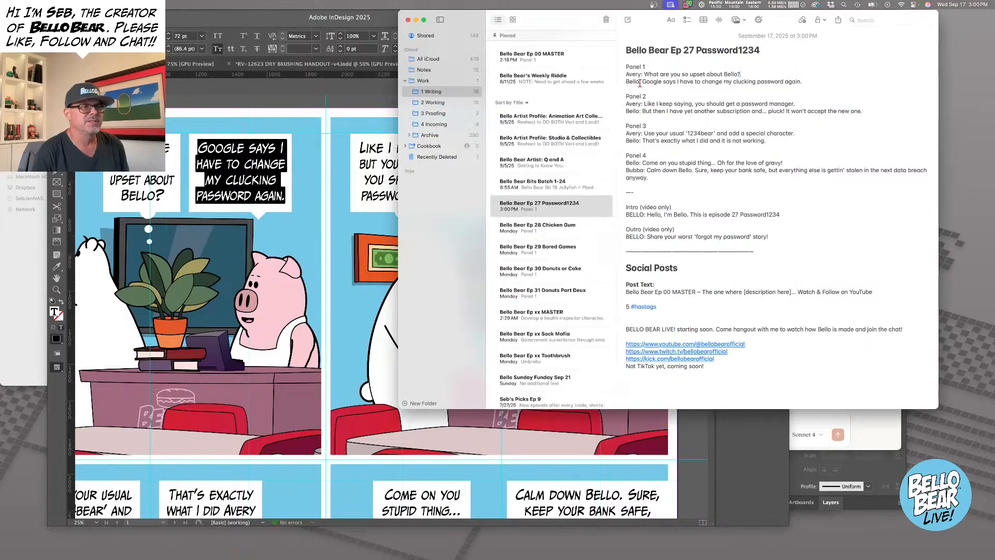
left_click_drag(641, 81, 832, 81)
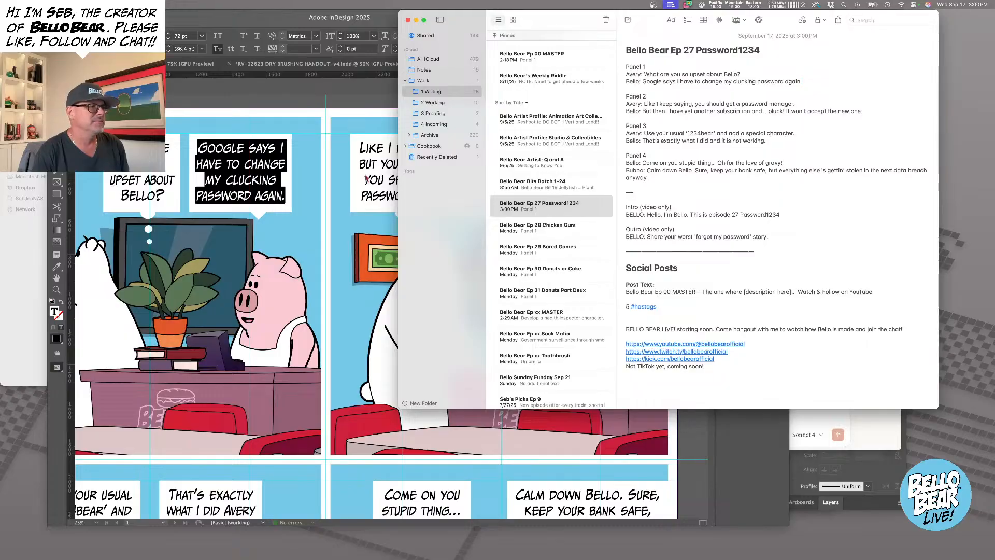
Replace Avery's Panel 2 line in Notes with the balloon text "Like I keep saying, but you don't listen, you should get a password manager.".
triple_click(367, 178)
left_click(806, 118)
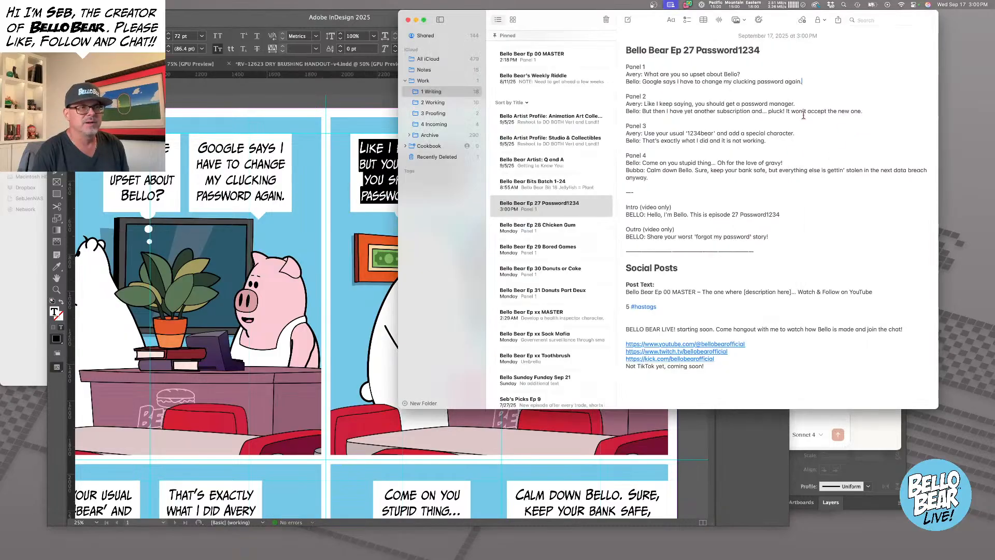
left_click_drag(642, 102, 849, 104)
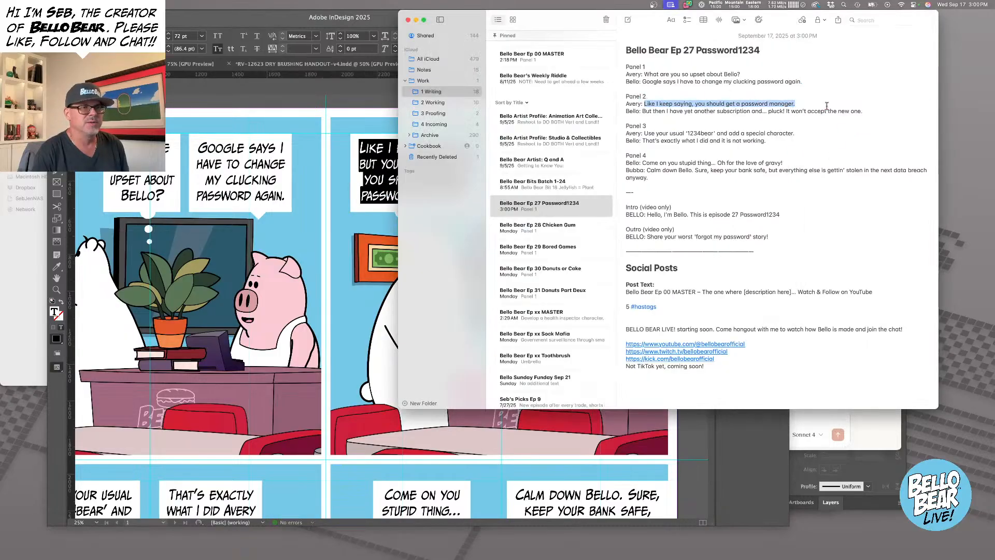
key("super+v")
key("super+Tab")
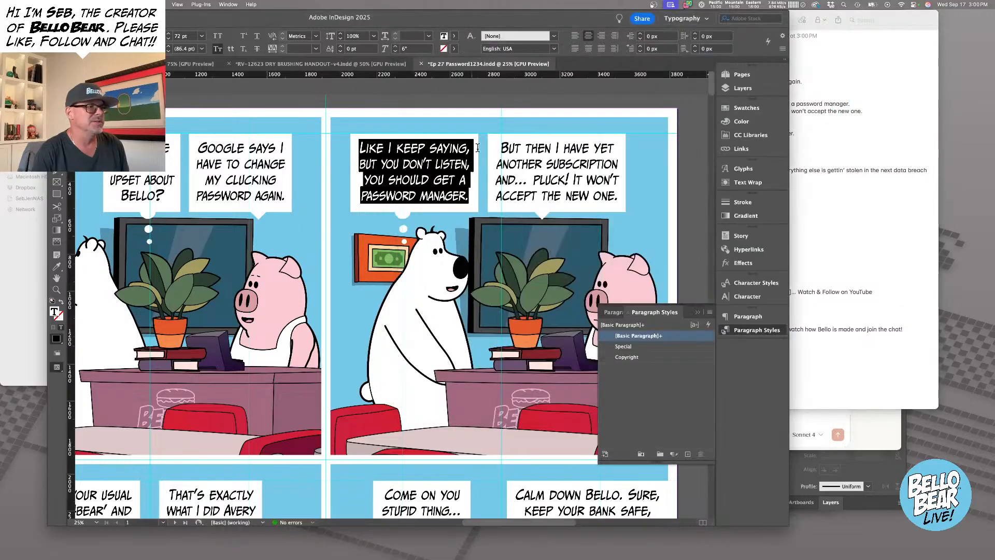
Replace Bello's Panel 2 line in the Notes script with the text copied from panel 2's second balloon.
triple_click(510, 149)
key("super+Tab")
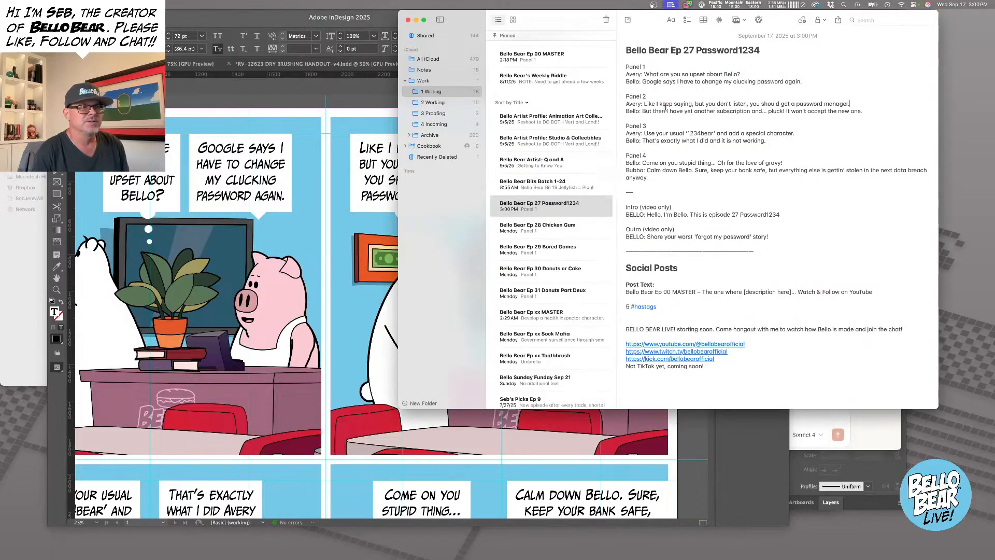
left_click_drag(641, 111, 895, 111)
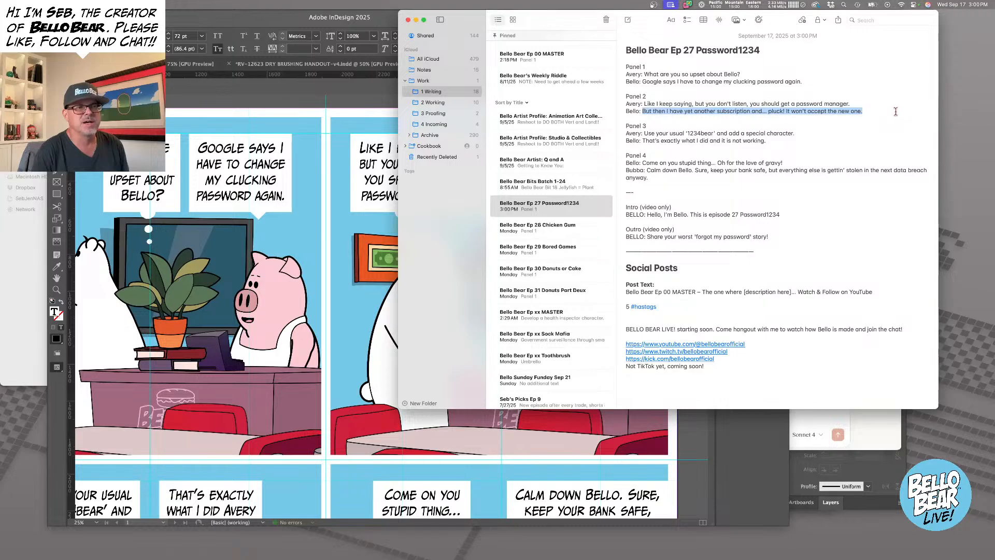
left_click(893, 112)
Copy the text of panel 3's first balloon in InDesign over Avery's Panel 3 line in the Notes script.
scroll(328, 323, "down", 10)
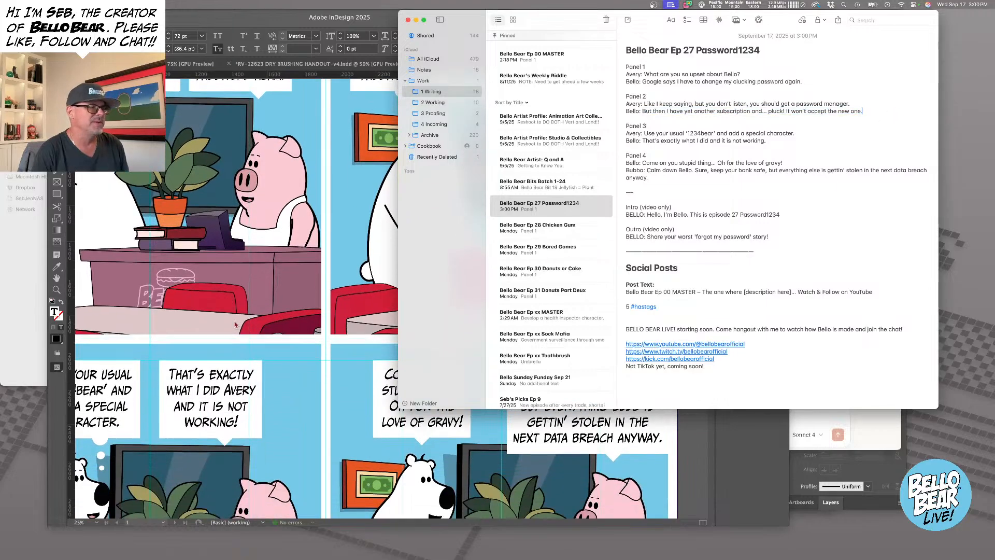
scroll(237, 320, "left", 4)
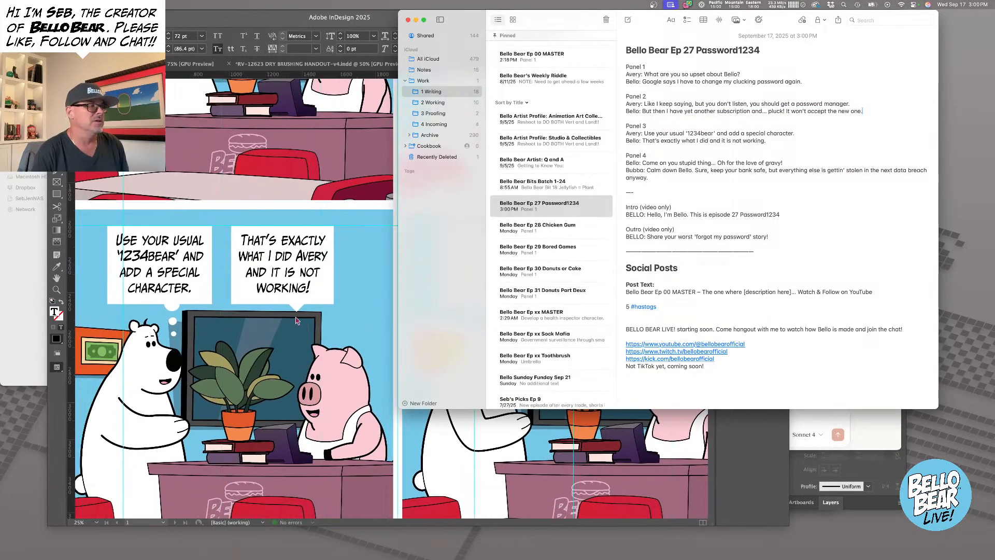
left_click(175, 247)
key("super+a")
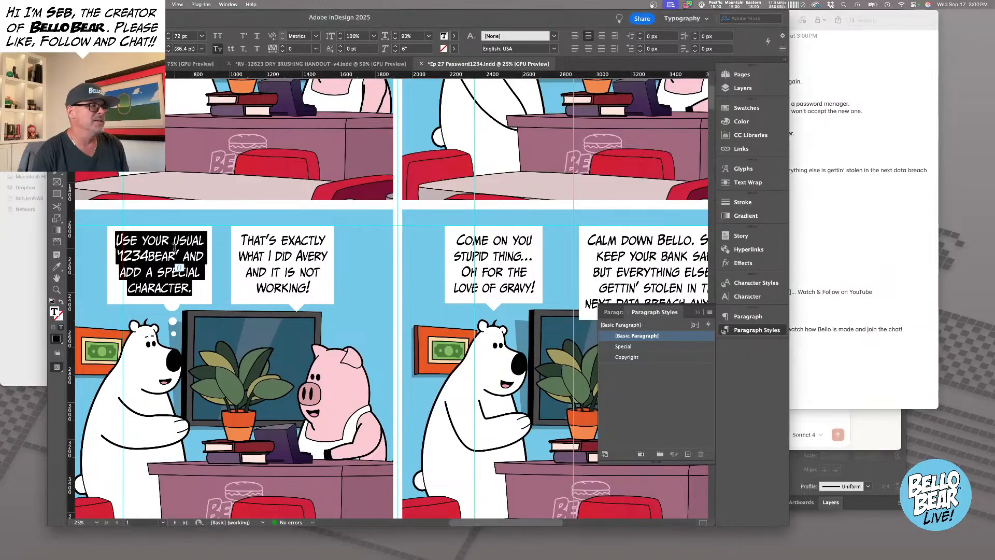
left_click(910, 130)
left_click_drag(646, 135, 824, 133)
left_click(823, 134)
Replace Bello's Panel 3 line in Notes with the balloon text "That's exactly what I did Avery and it is not working!".
left_click(269, 286)
key("super+a")
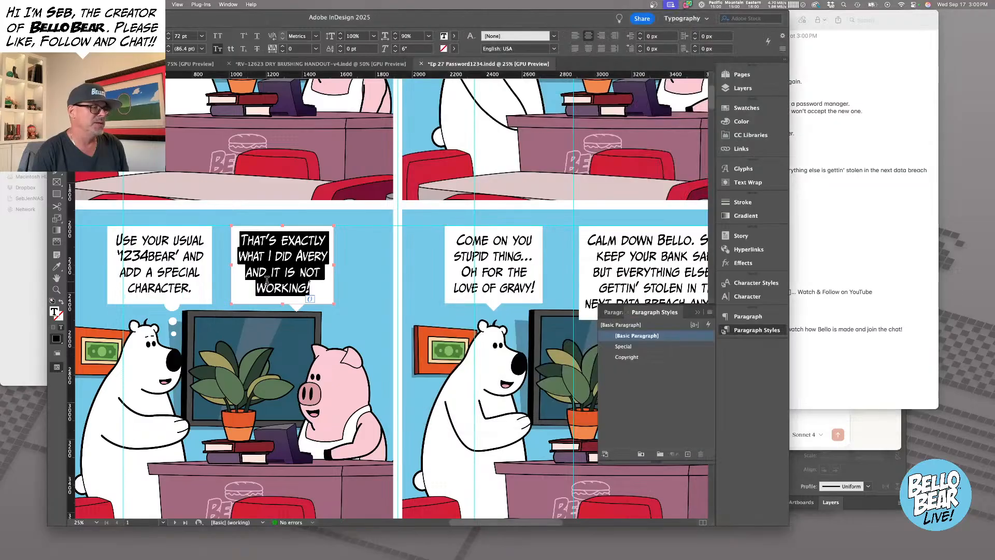
left_click(800, 254)
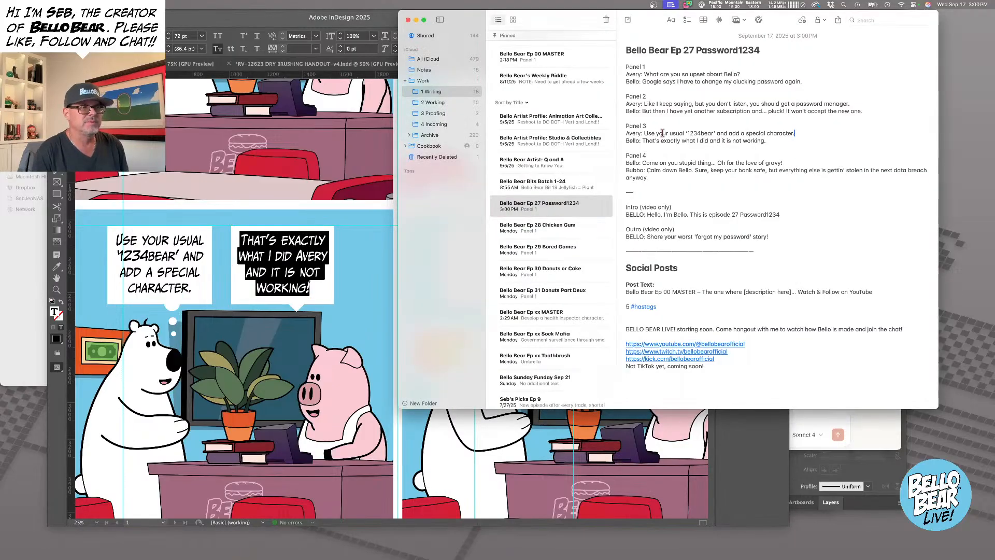
left_click_drag(642, 140, 798, 140)
type("That's exactly what I did Avery and it is not working!")
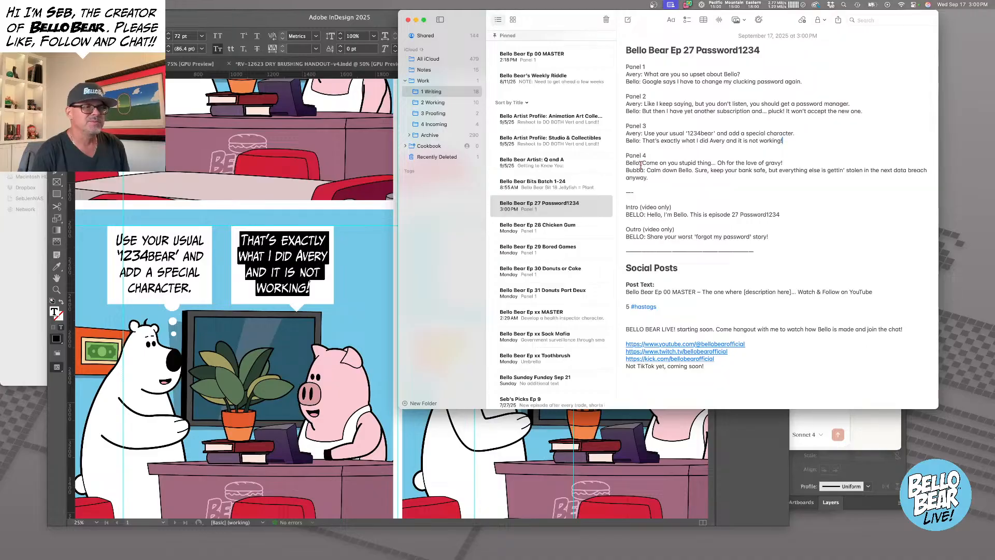
Copy the Panel 4 script from Notes and send it to Claude with "Hey does Bubba's line seem like it's not working with the rest?".
left_click_drag(626, 162, 691, 187)
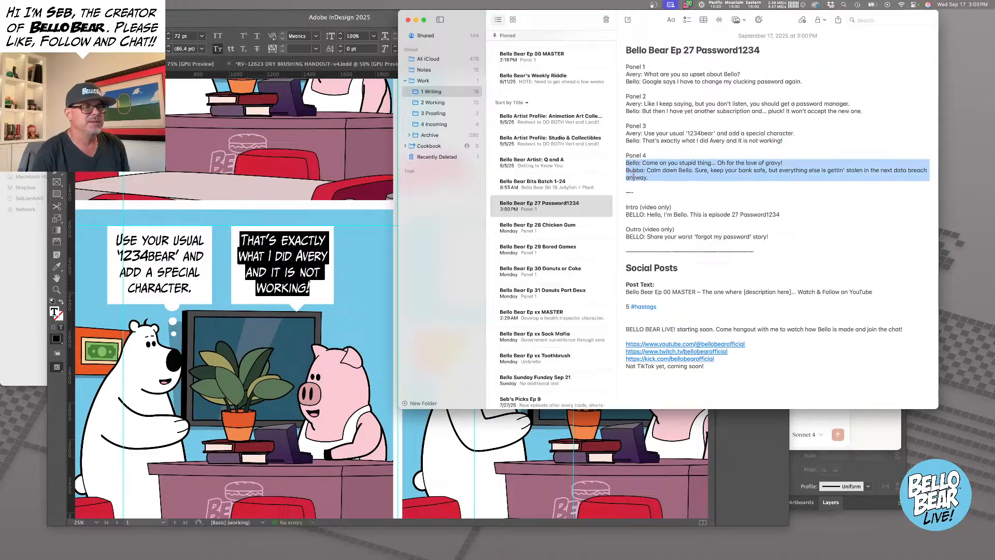
left_click_drag(626, 156, 706, 185)
key("super+c")
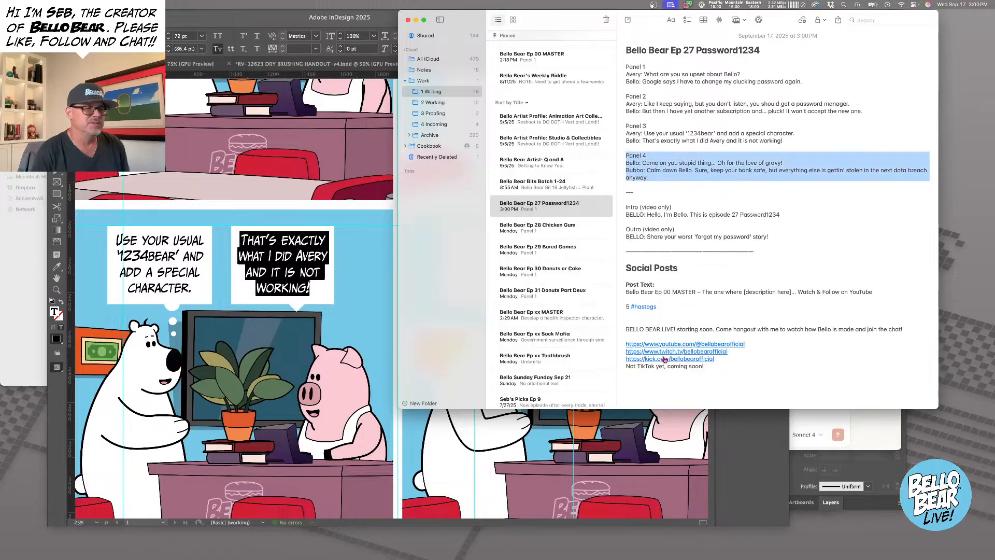
left_click(860, 435)
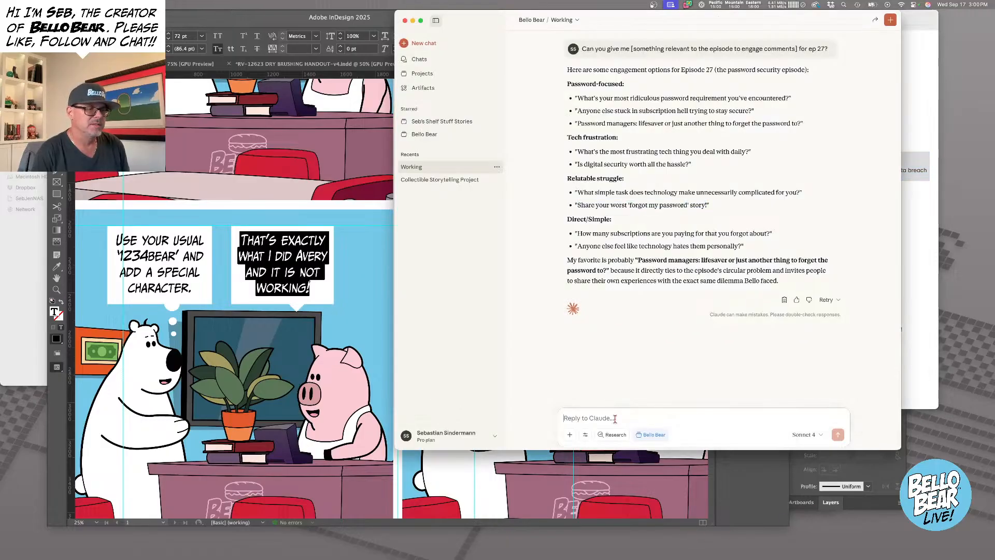
type("Hey does Bu")
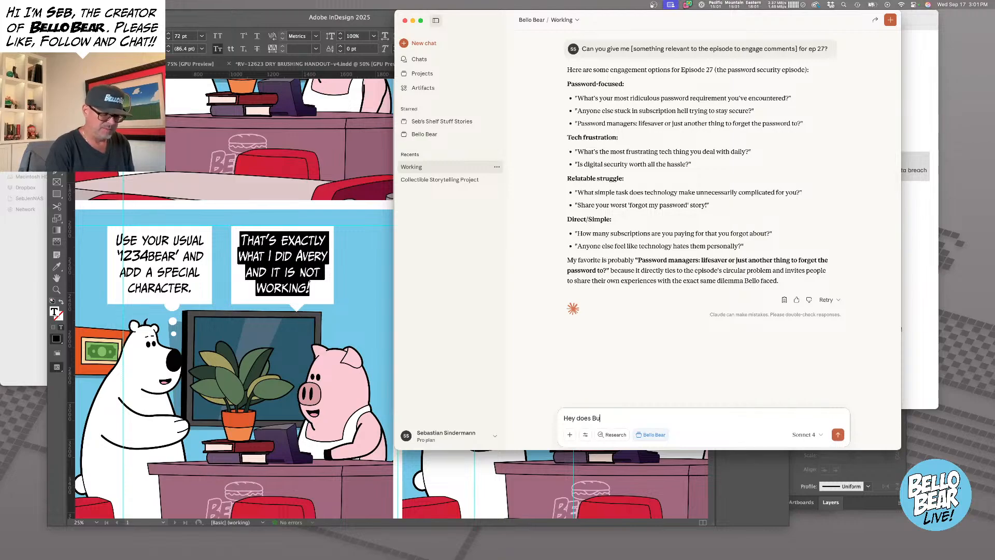
type("bba's ll")
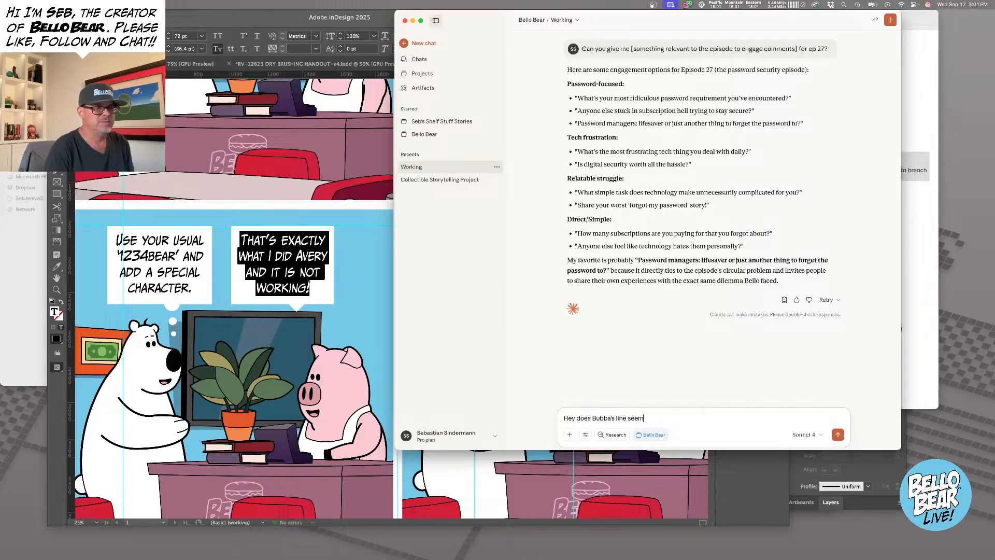
type("ne seem like it")
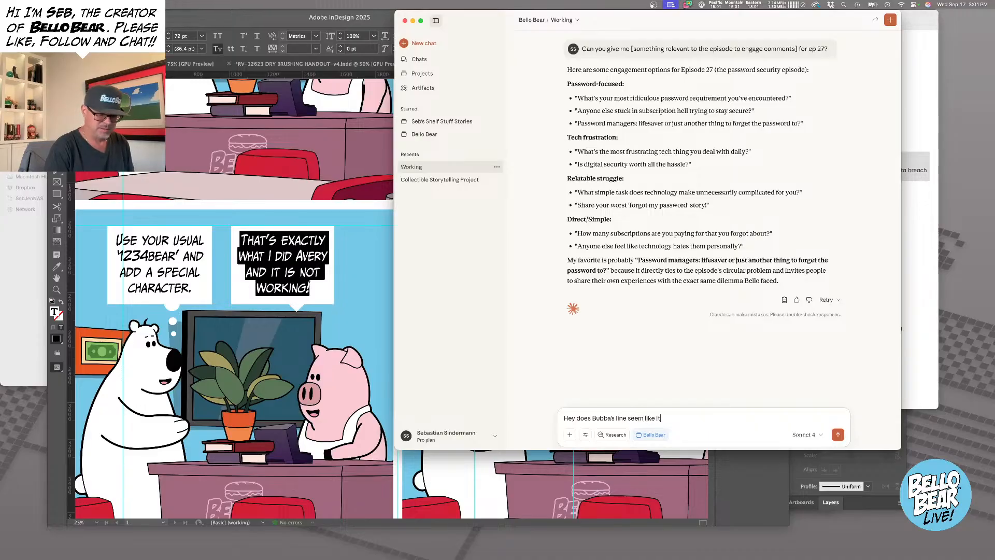
type("'s not working with the rest.")
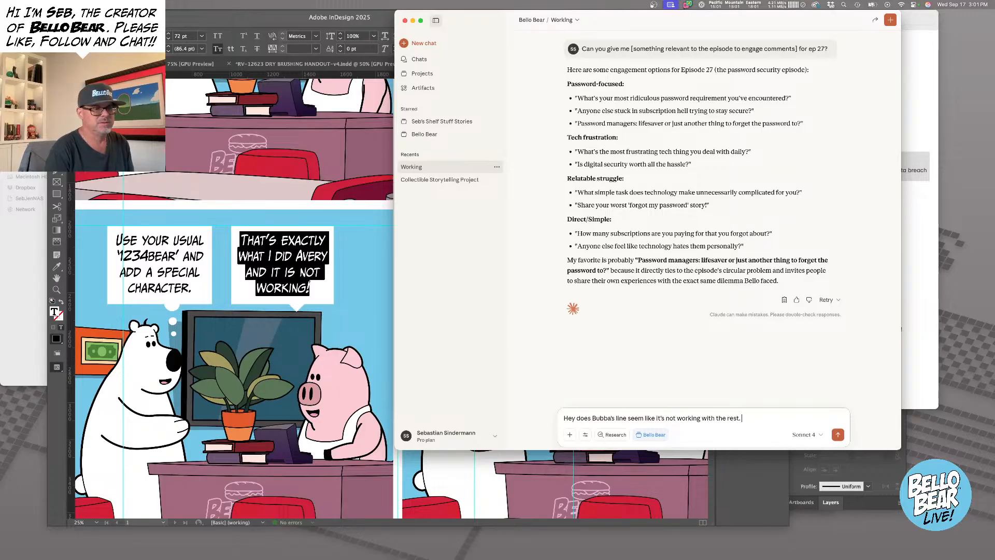
key("BackSpace")
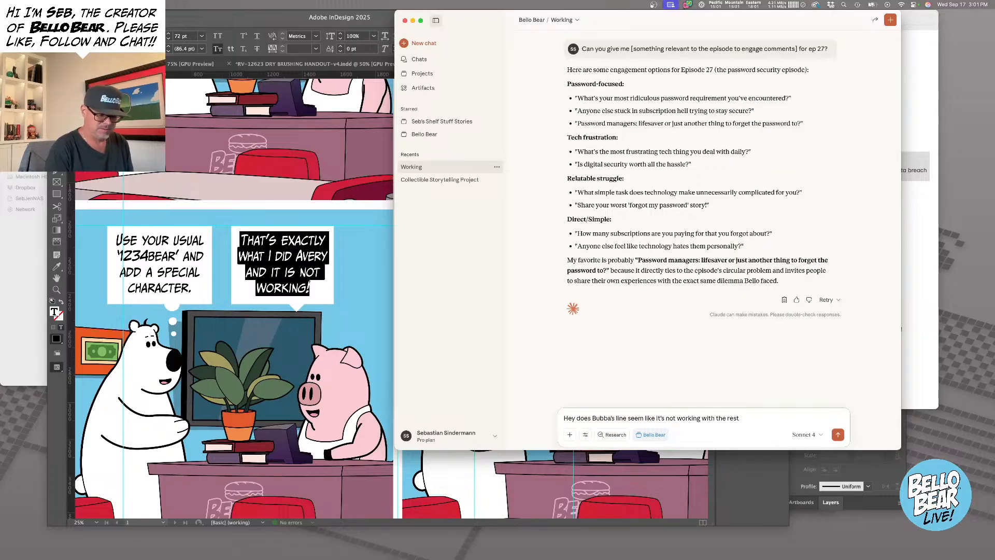
key("shift+Return")
key("super+v")
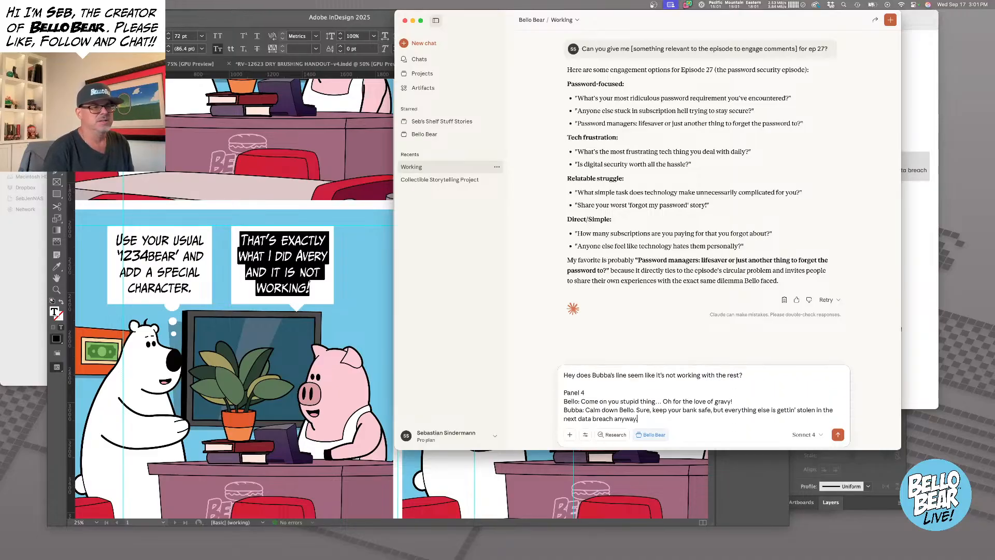
key("Return")
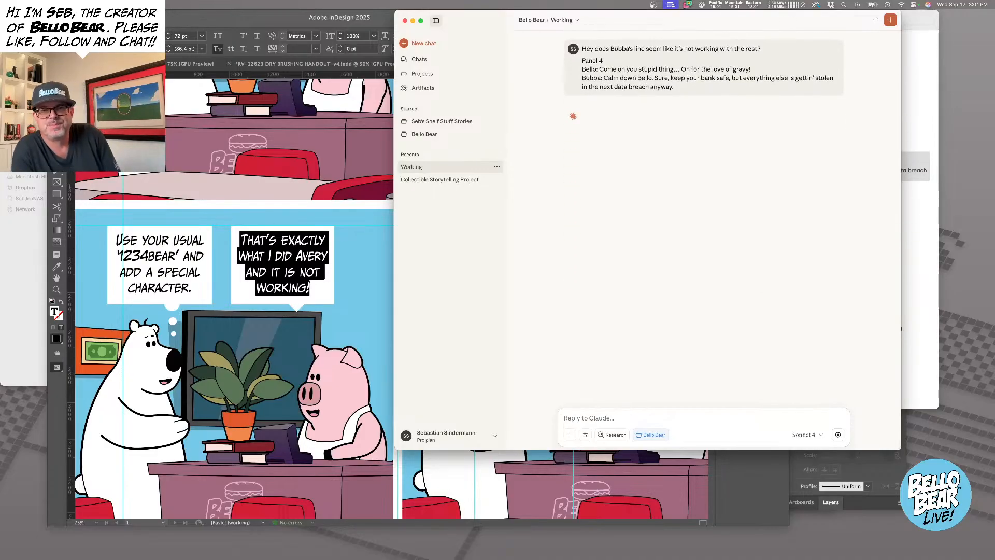
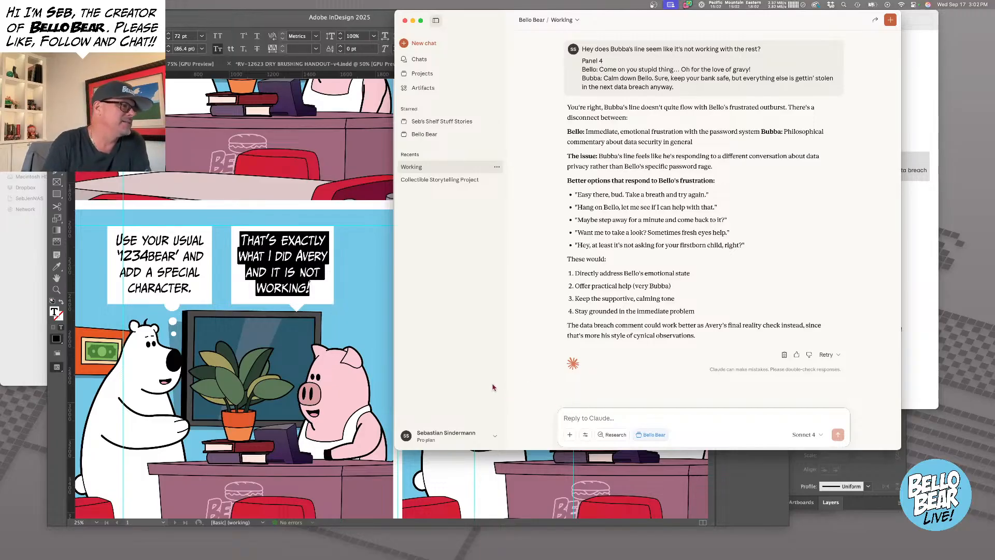
In the Notes script's Panel 4, replace Bubba's "Calm down Bello." with Claude's suggested opening "Easy there, bud.".
scroll(359, 316, "right", 5)
scroll(341, 321, "right", 9)
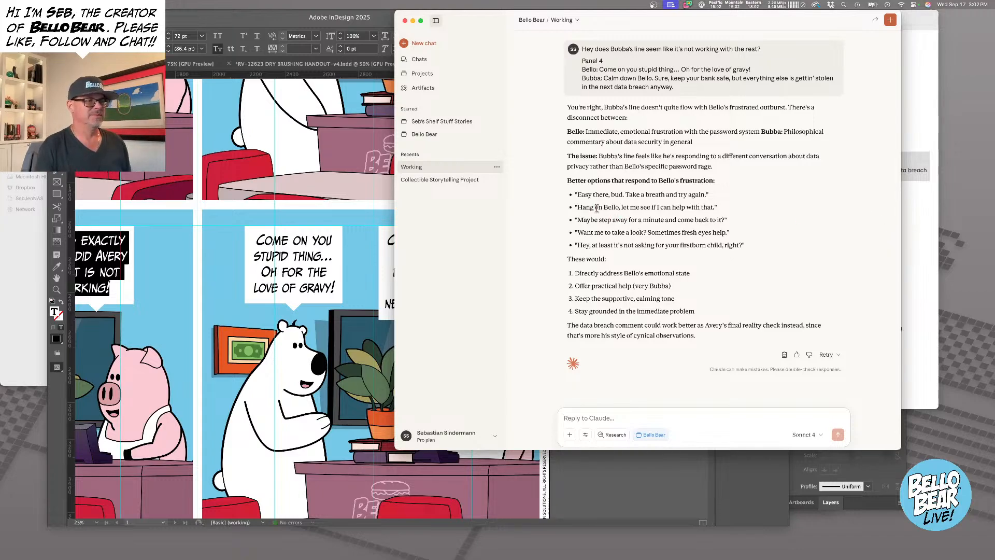
left_click_drag(577, 194, 627, 194)
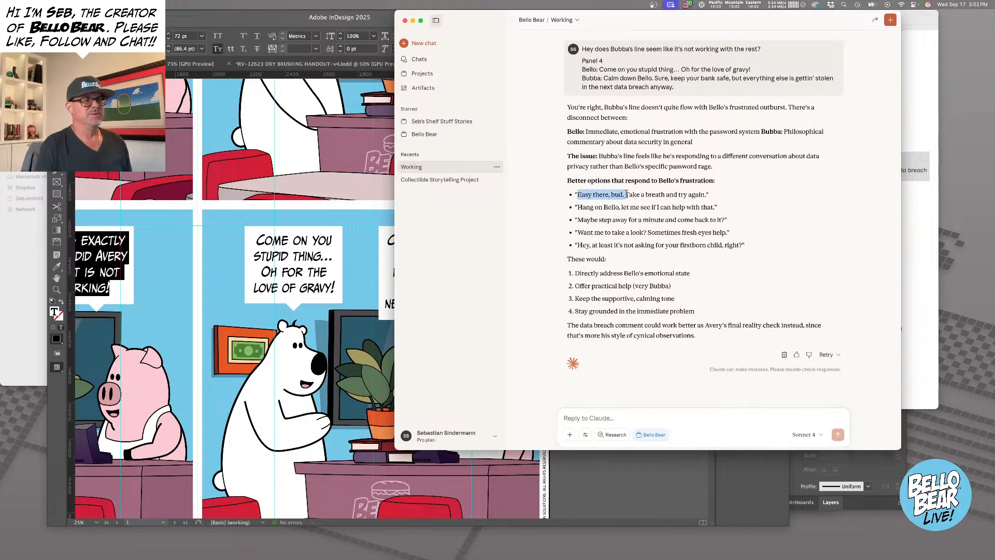
left_click(936, 221)
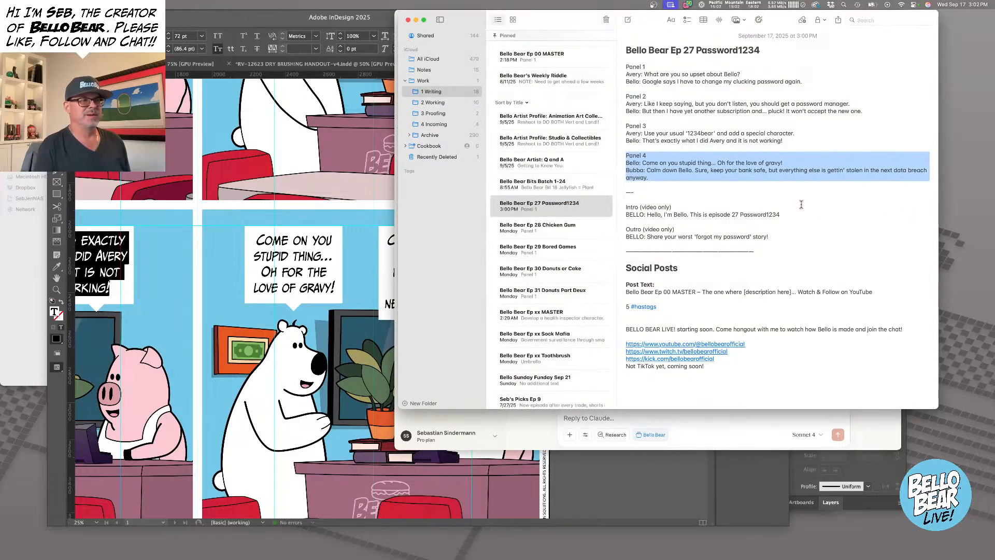
left_click(694, 179)
left_click_drag(647, 171, 694, 171)
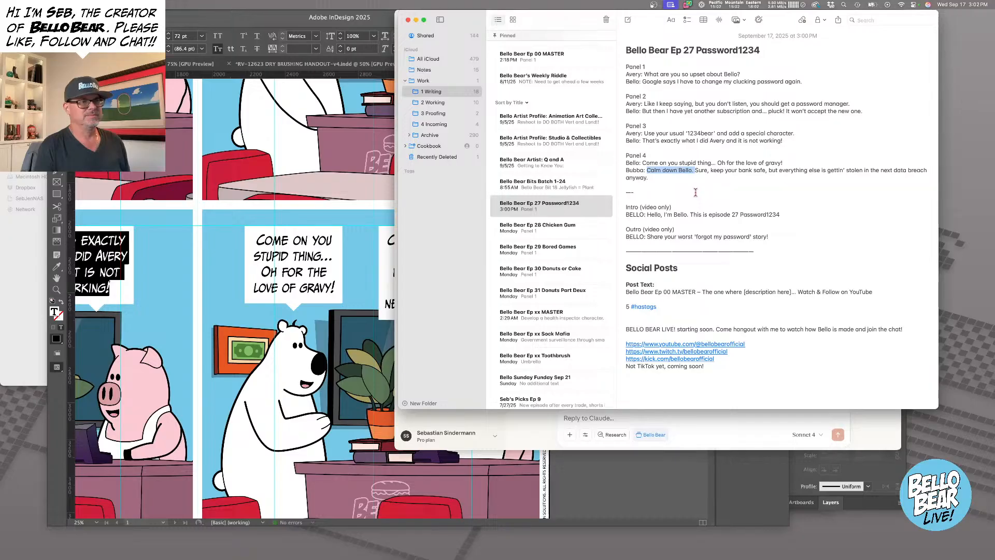
type("Easy there, bud.")
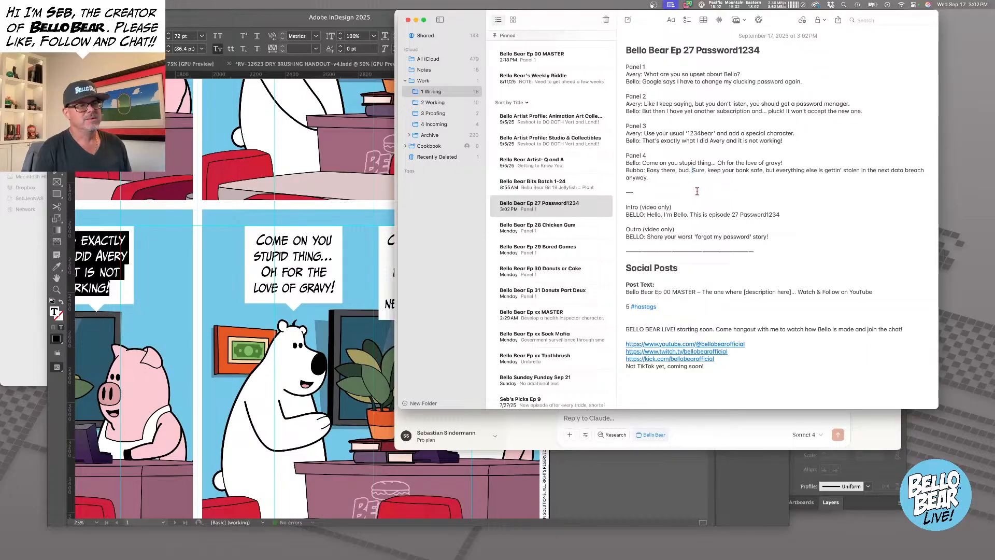
Send Claude the follow-up "Can we keep Bubba's angle on data/password security and also acknoledge Bello's frustration.".
left_click(674, 417)
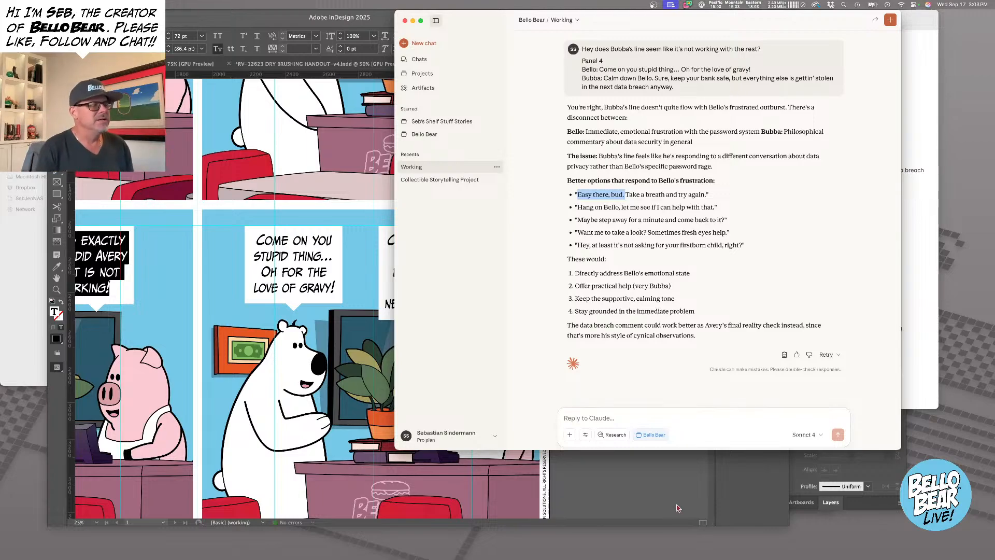
left_click(632, 414)
type("Can ")
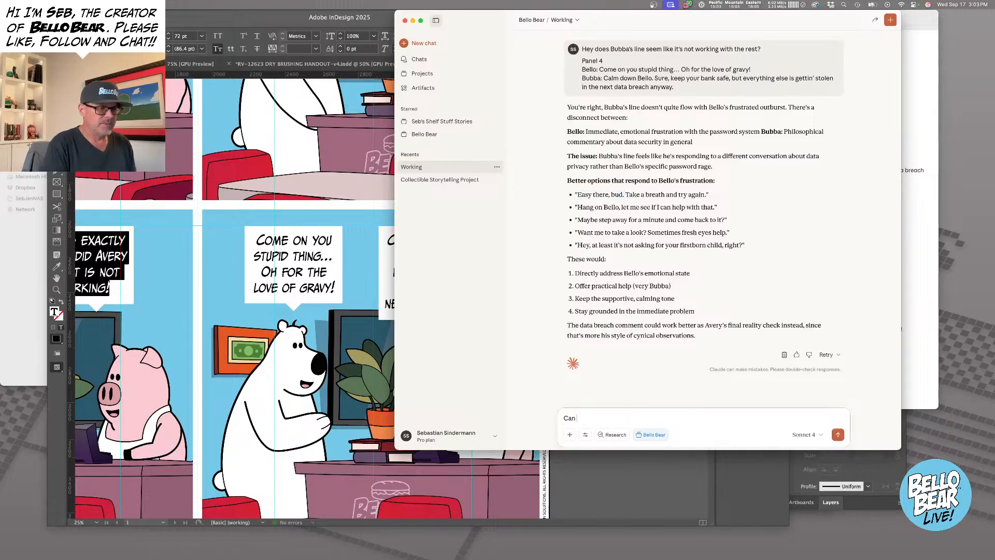
type("we keee")
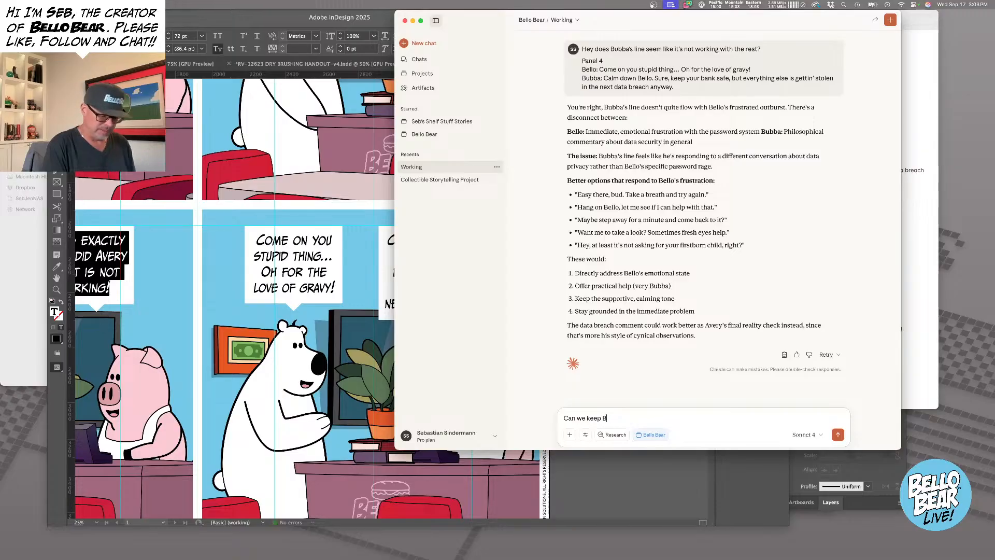
type(" Bubba")
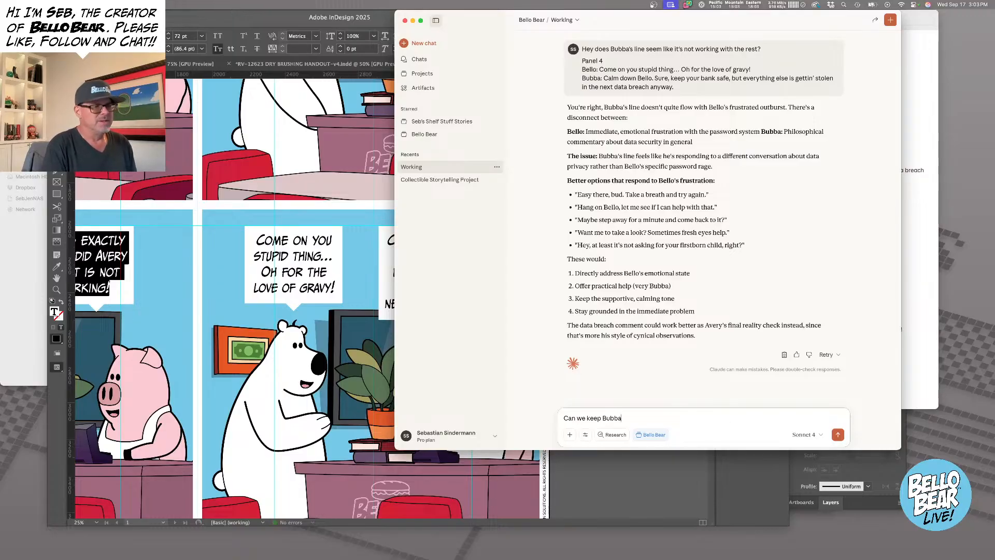
type("'s angle")
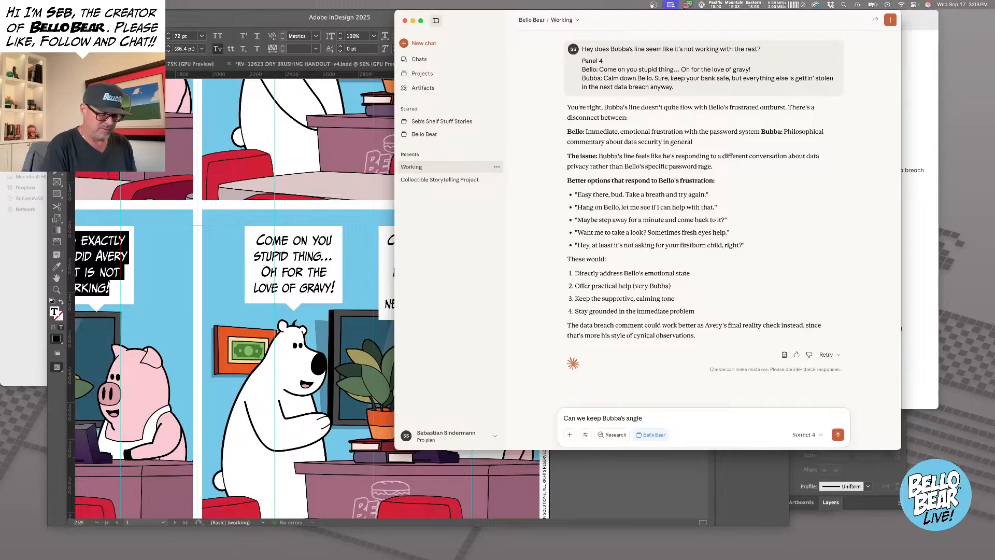
type(" on data")
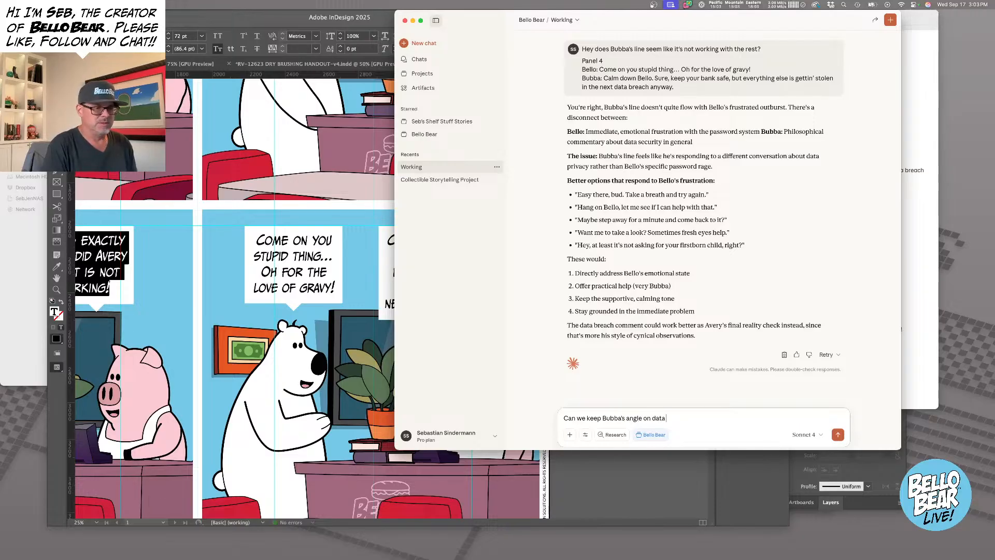
type("/pas")
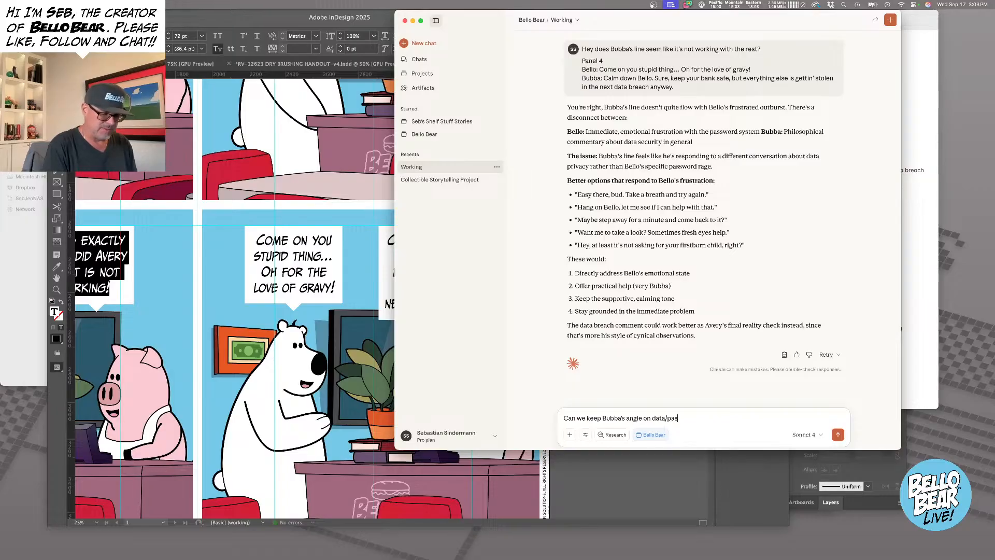
type("sword sec")
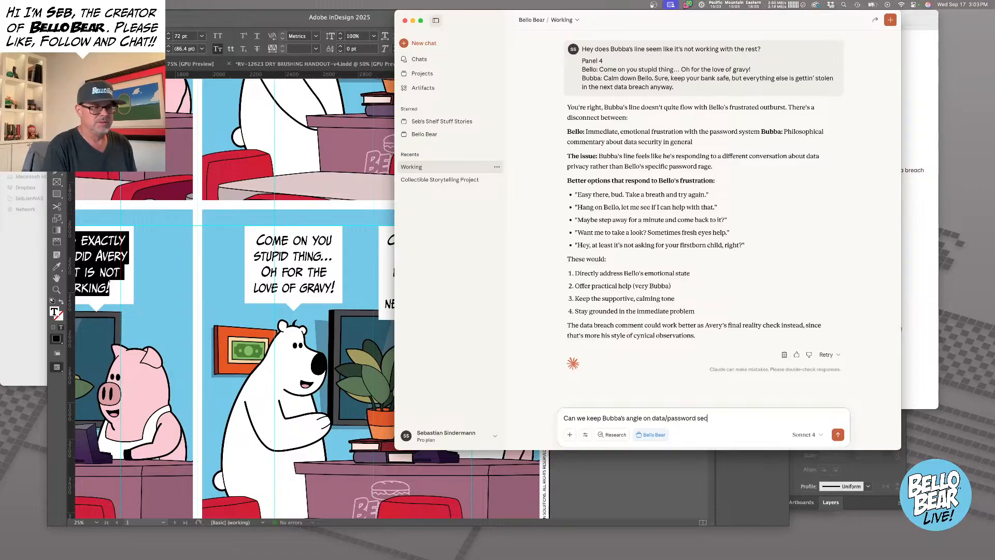
type("urtly")
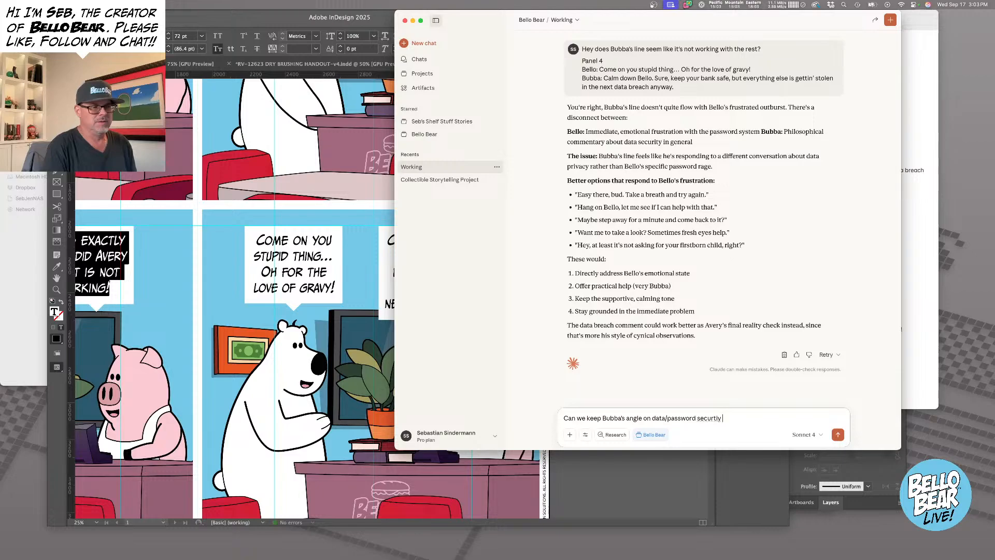
right_click(705, 417)
left_click(753, 420)
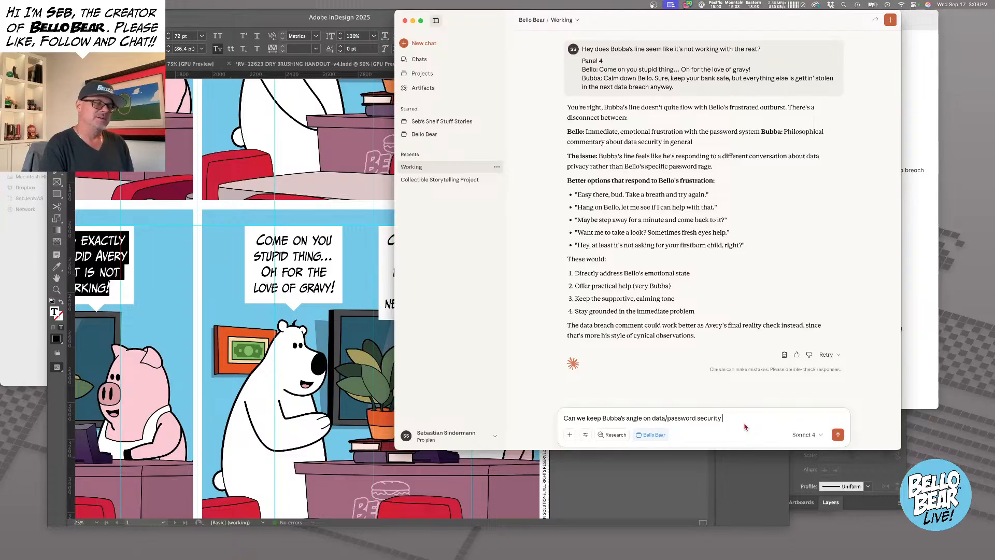
type("and also")
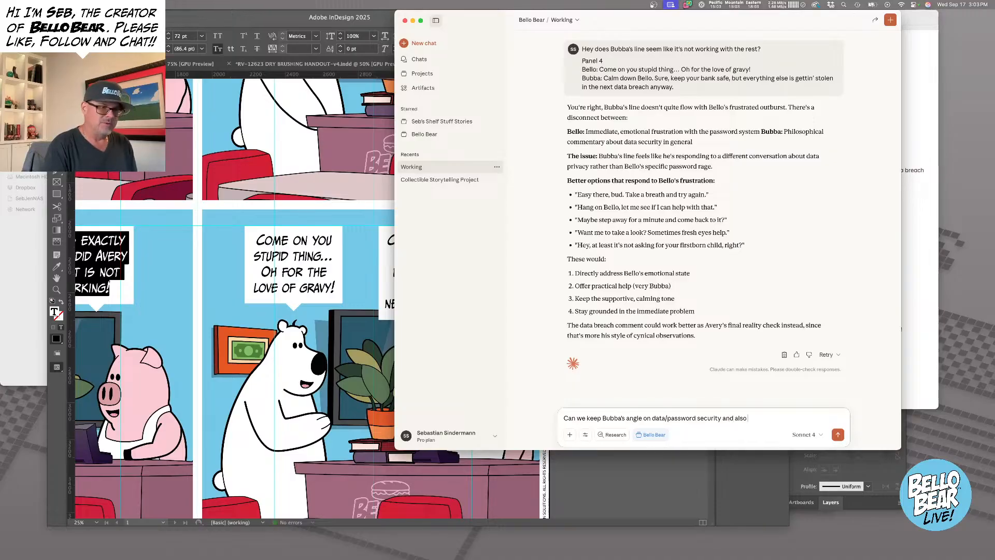
type(" ack")
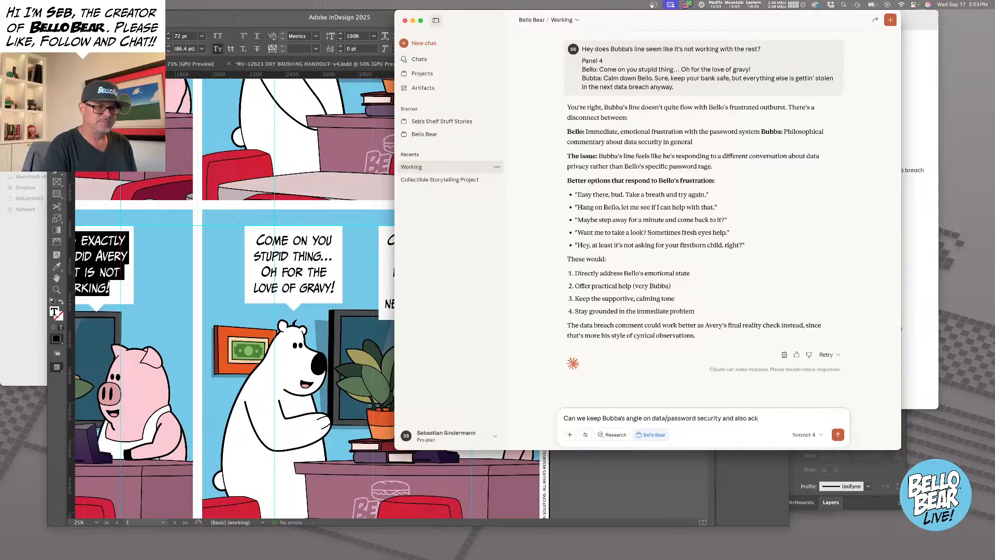
type("noledge ")
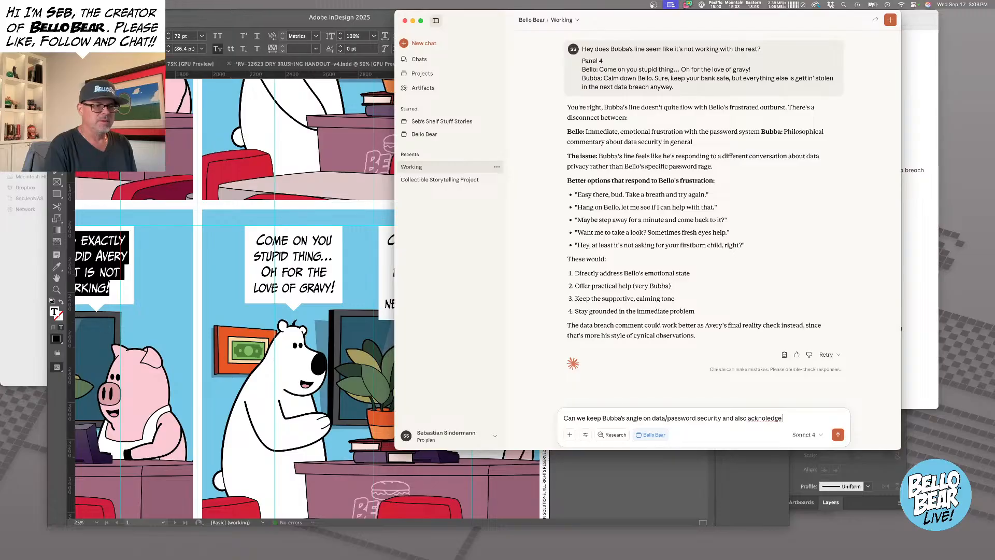
type("Bell")
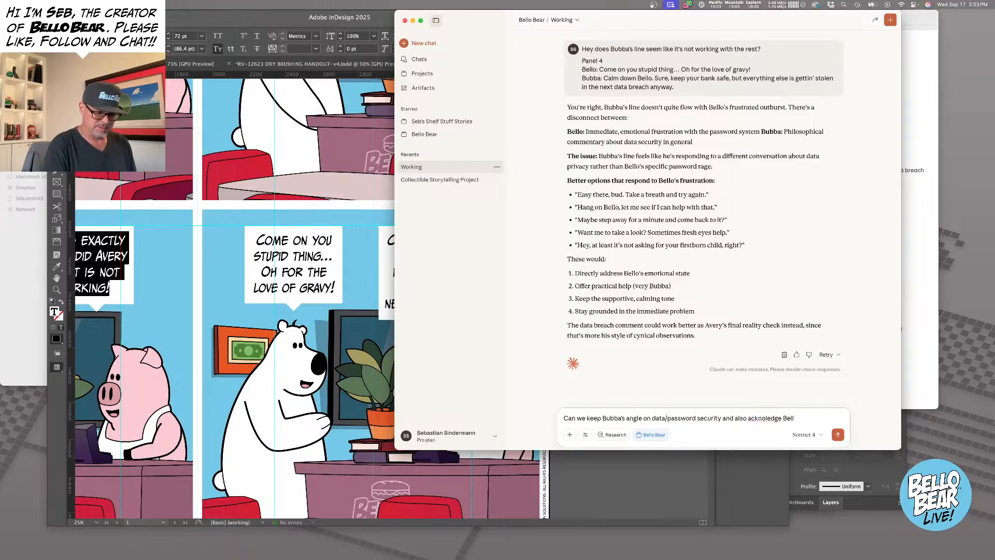
type("o's fris")
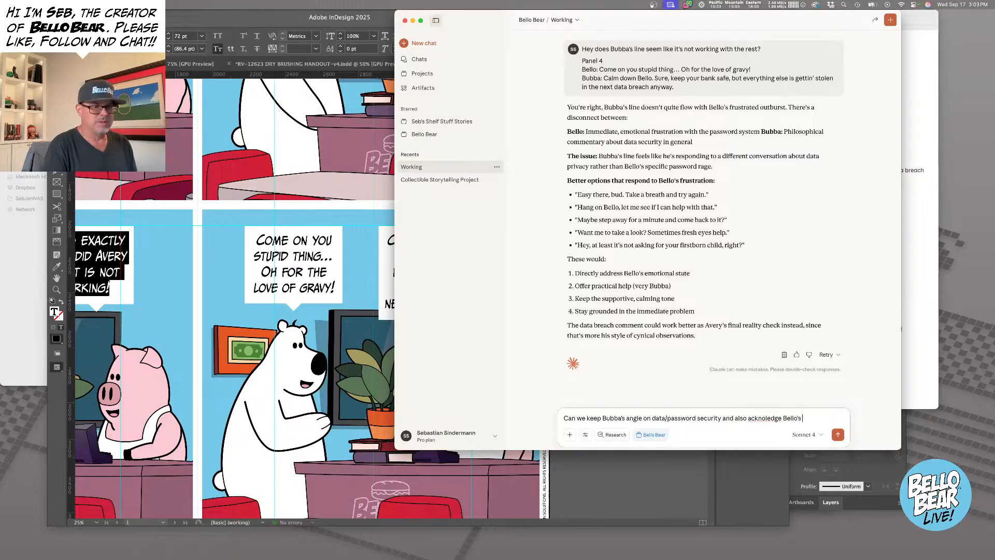
key("BackSpace")
key("BackSpace")
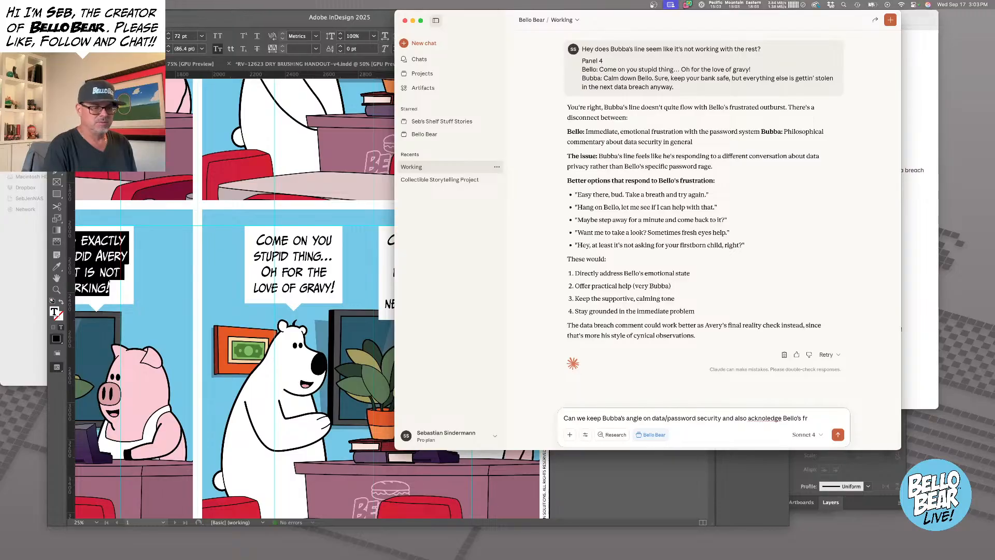
type("ustration.")
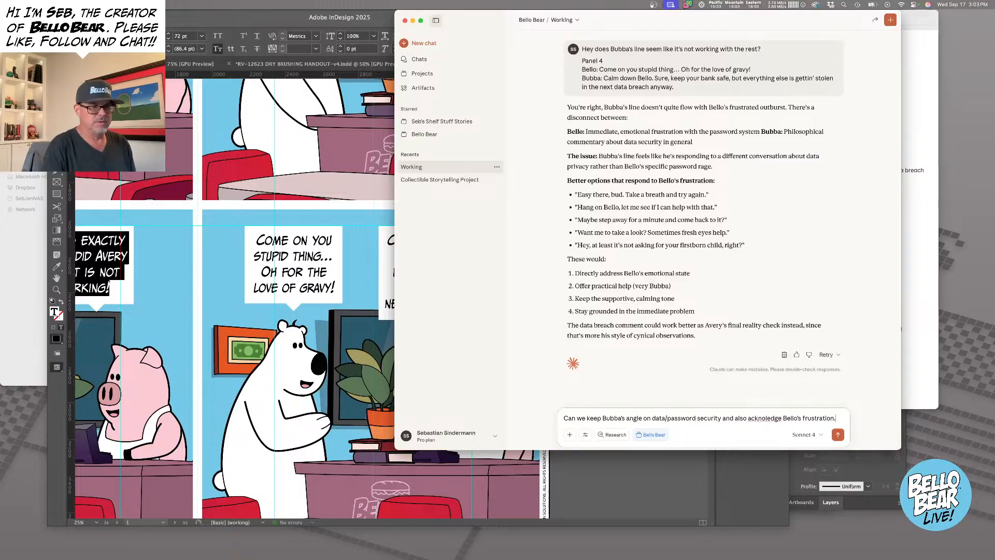
left_click(836, 435)
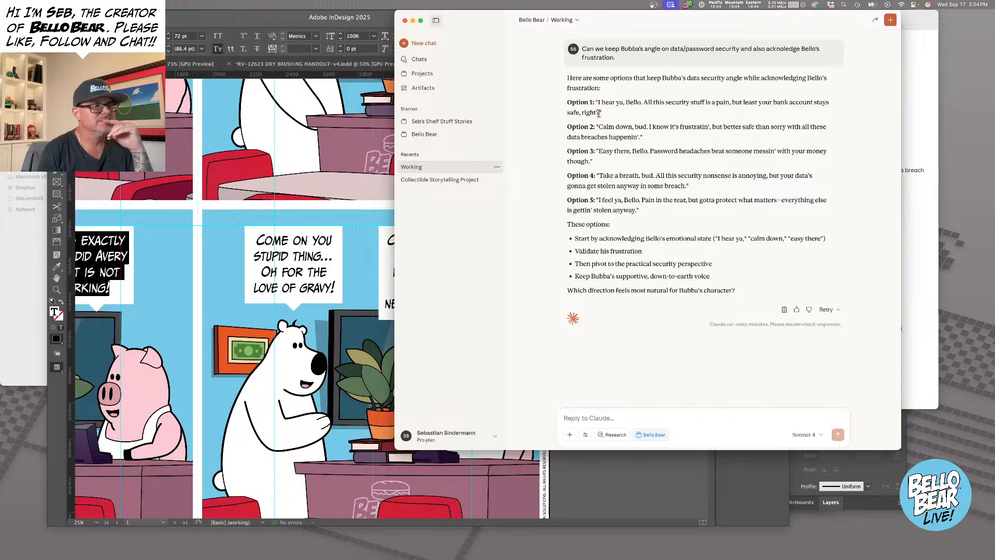
Replace "Easy there, bud." in Bubba's Panel 4 line in Notes with "Calm down, bud." from Claude's Option 2.
left_click(908, 127)
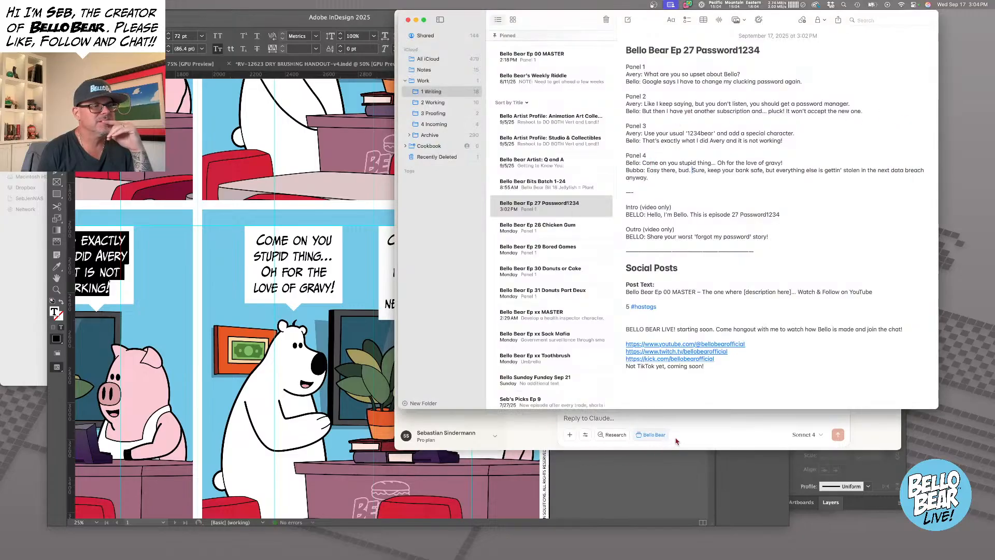
left_click(710, 428)
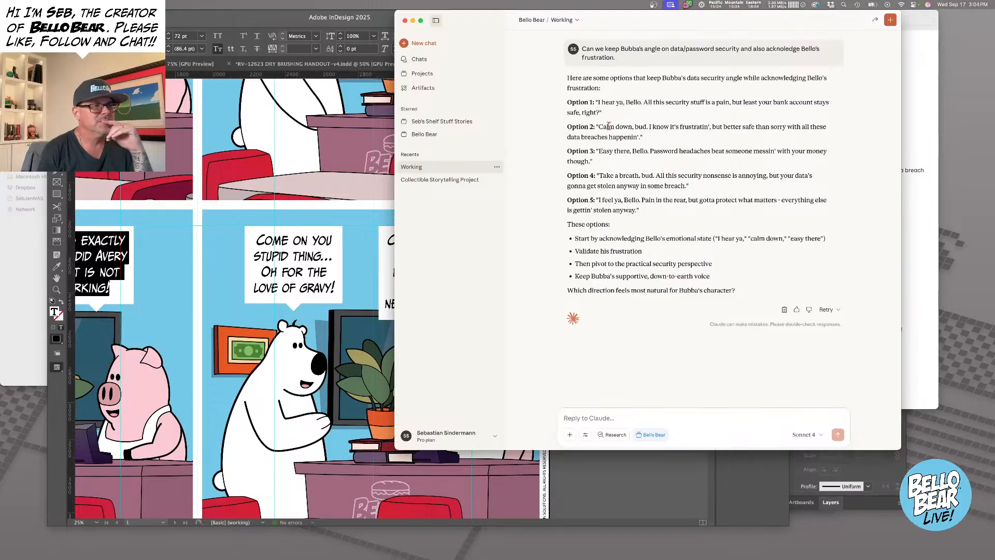
left_click_drag(599, 127, 651, 127)
key("super+c")
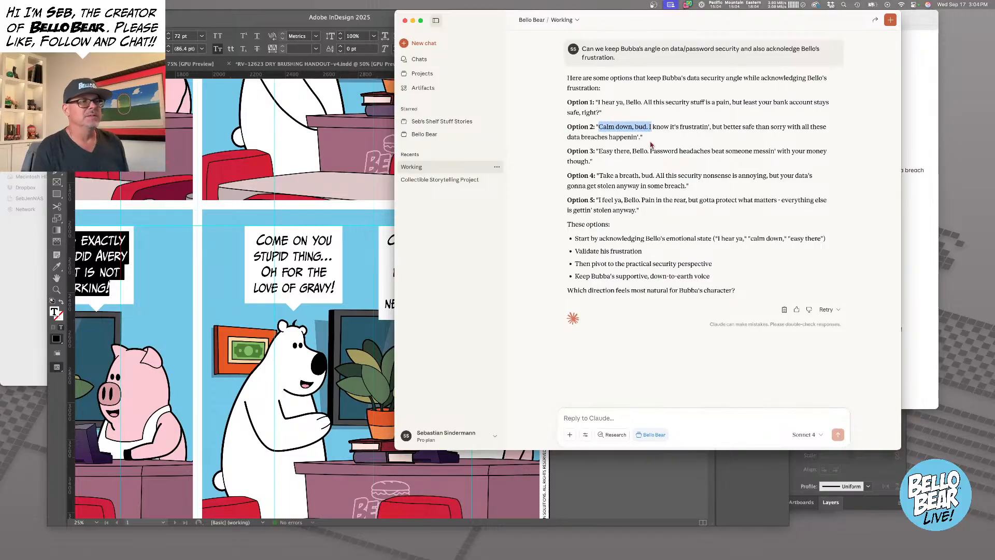
left_click(908, 138)
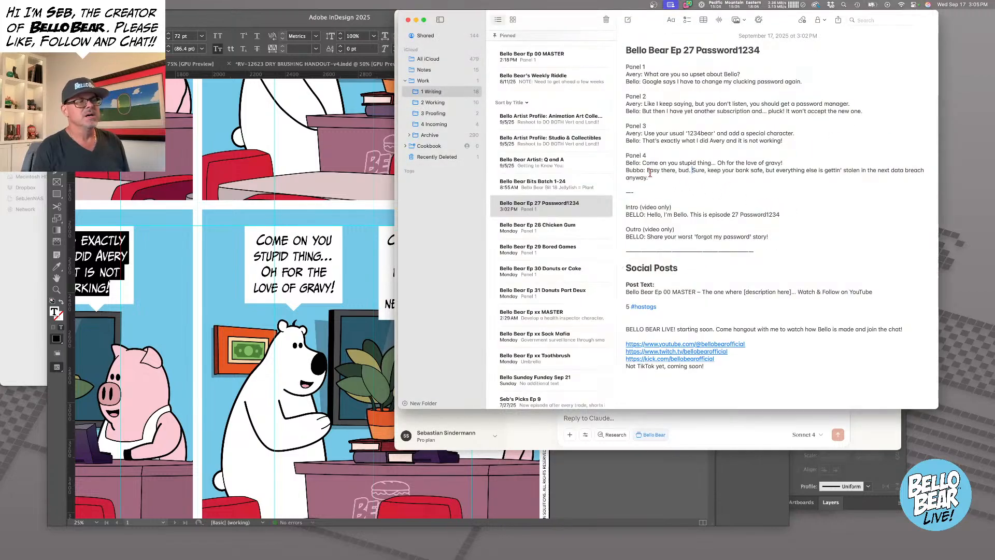
left_click_drag(646, 170, 685, 173)
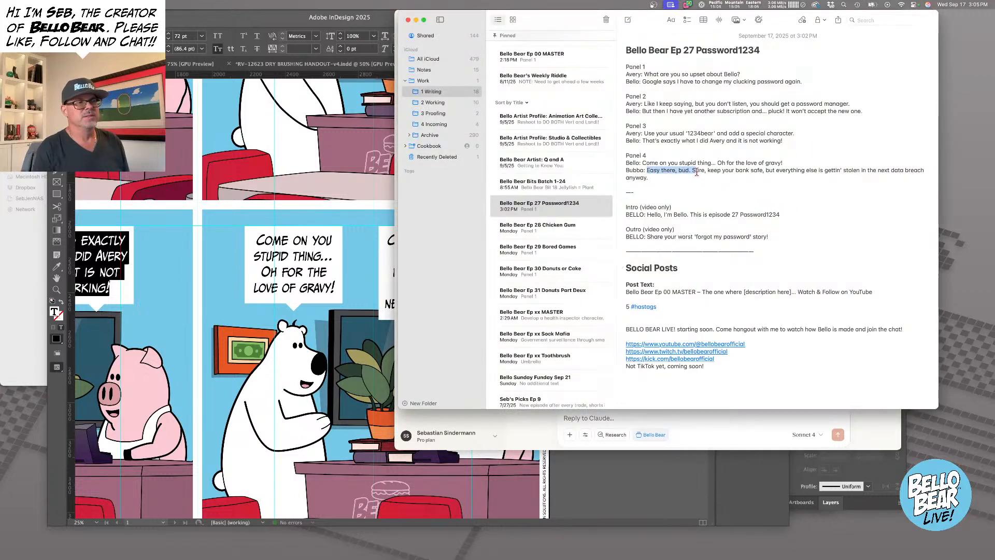
key("super+v")
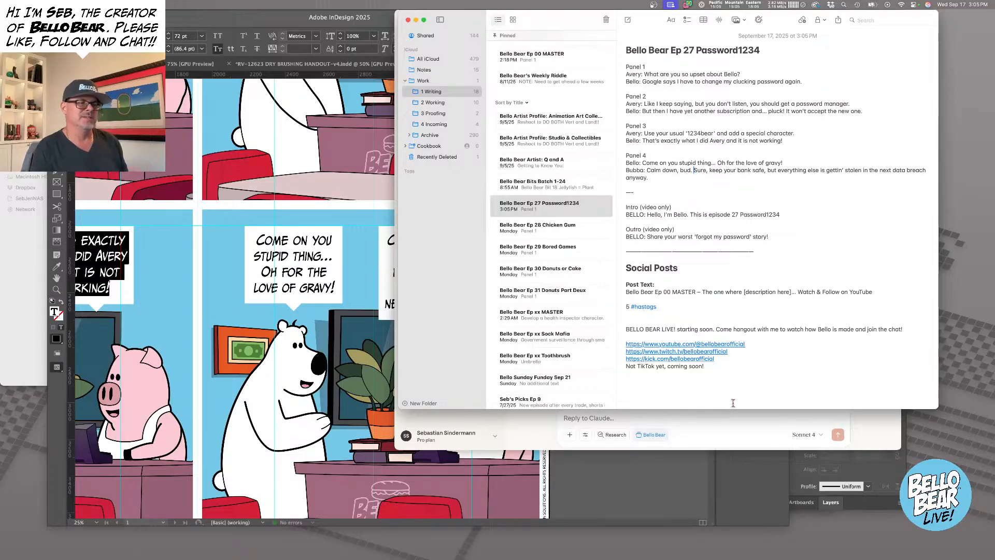
Copy Claude's Option 5 ending from "gotta protect what matters" onward, and move Bubba's "Sure, keep your bank safe" sentence in Notes onto its own line below.
left_click(733, 438)
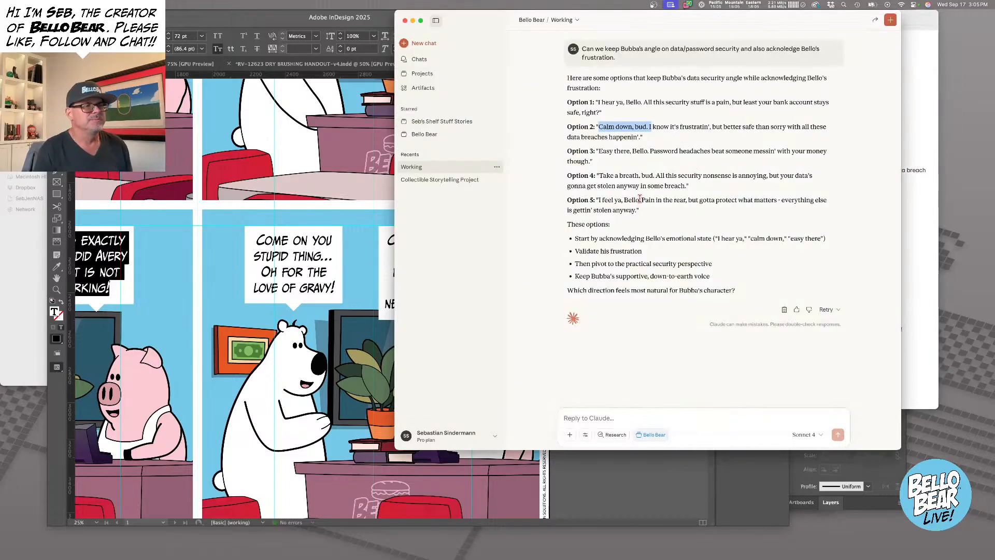
left_click_drag(699, 199, 661, 216)
key("super+c")
left_click(911, 213)
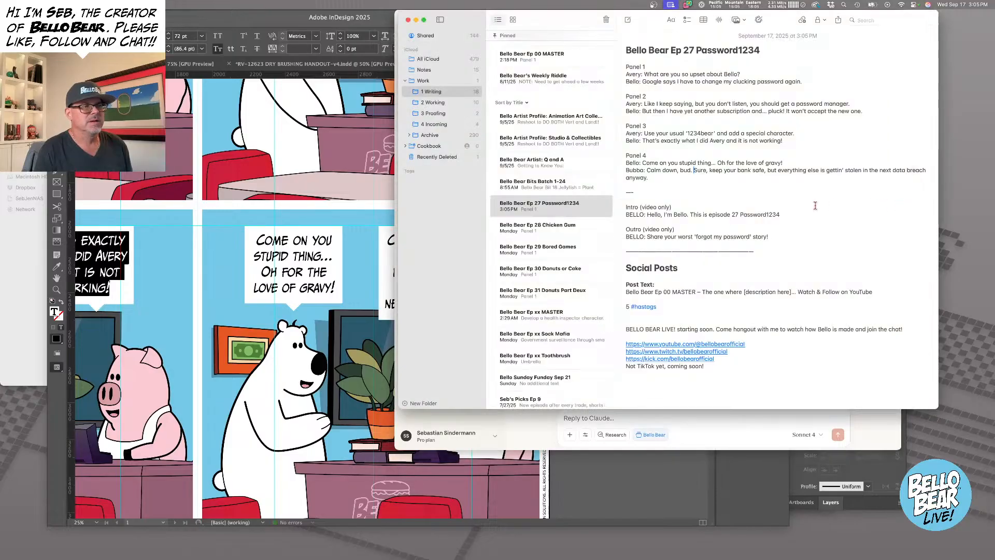
triple_click(696, 171)
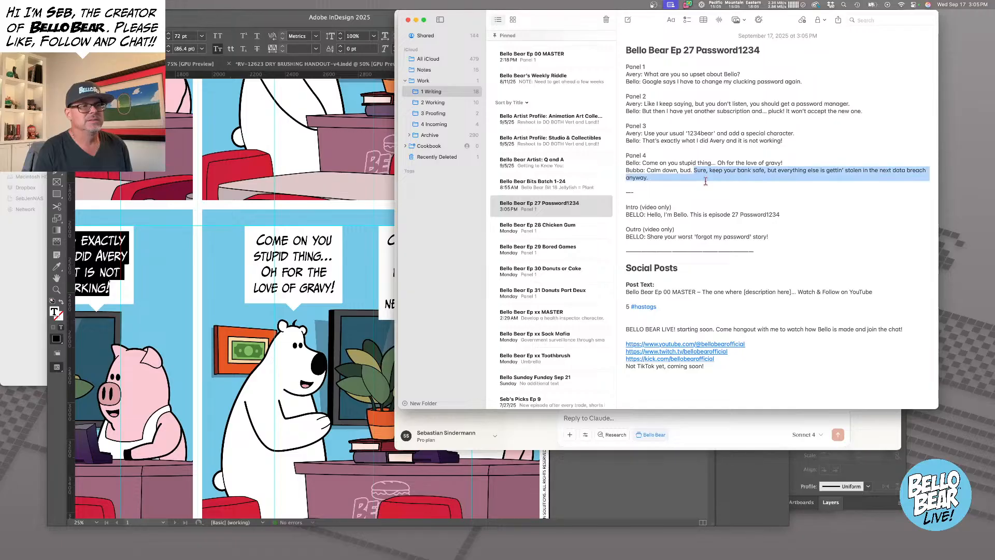
left_click(692, 171)
key("Return")
key("Return")
key("Return")
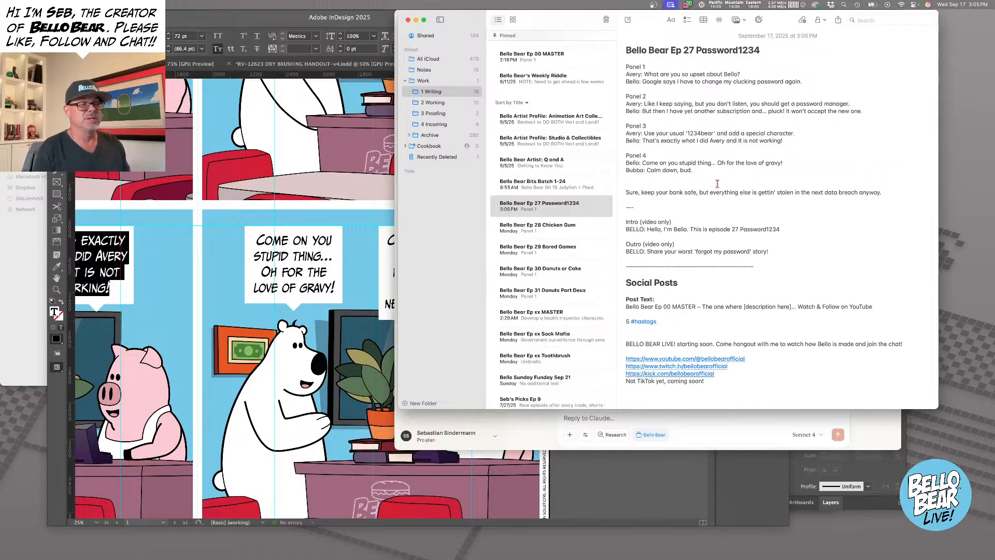
Paste the copied ending after "Calm down, bud." in Notes and change its opening "gotta protect" to "Protect".
left_click(722, 173)
key("super+v")
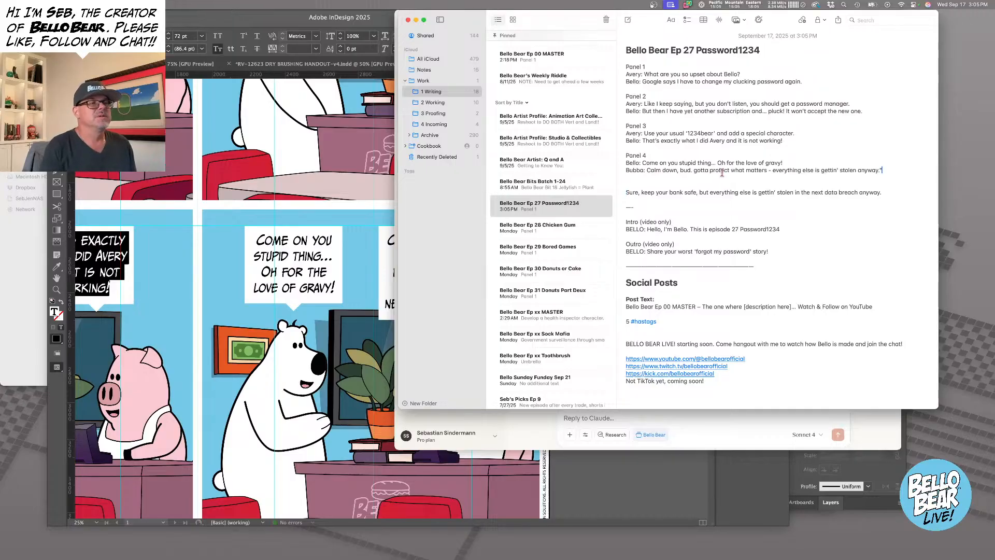
left_click_drag(693, 170, 708, 169)
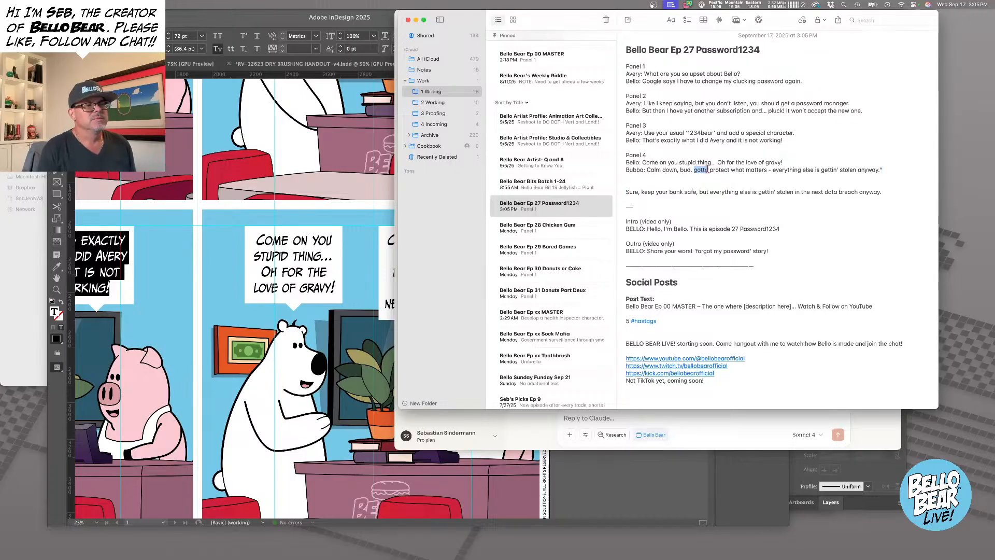
type("P")
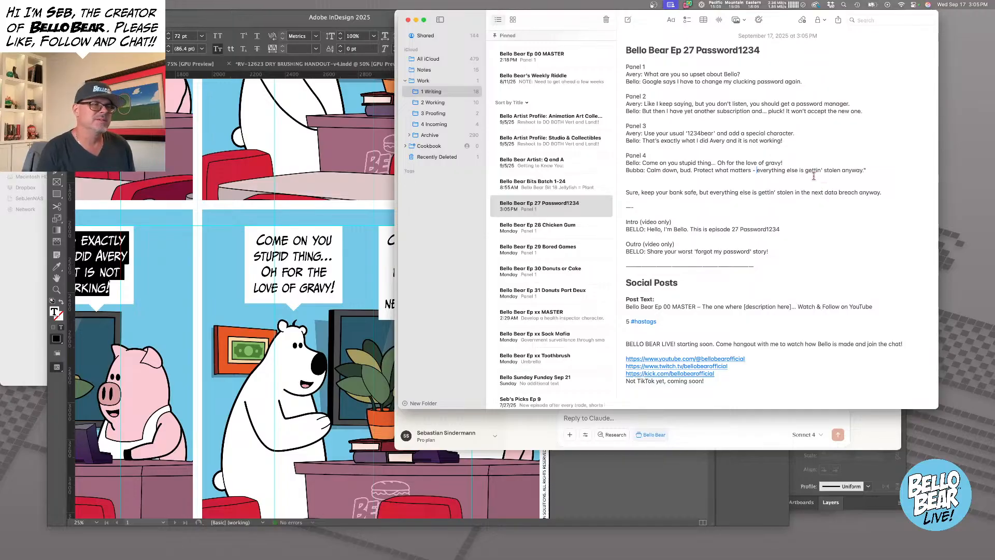
Switch to InDesign and replace "Oh for the love of gravy" in Bello's Panel 4 balloon with "That is my new password".
left_click(384, 222)
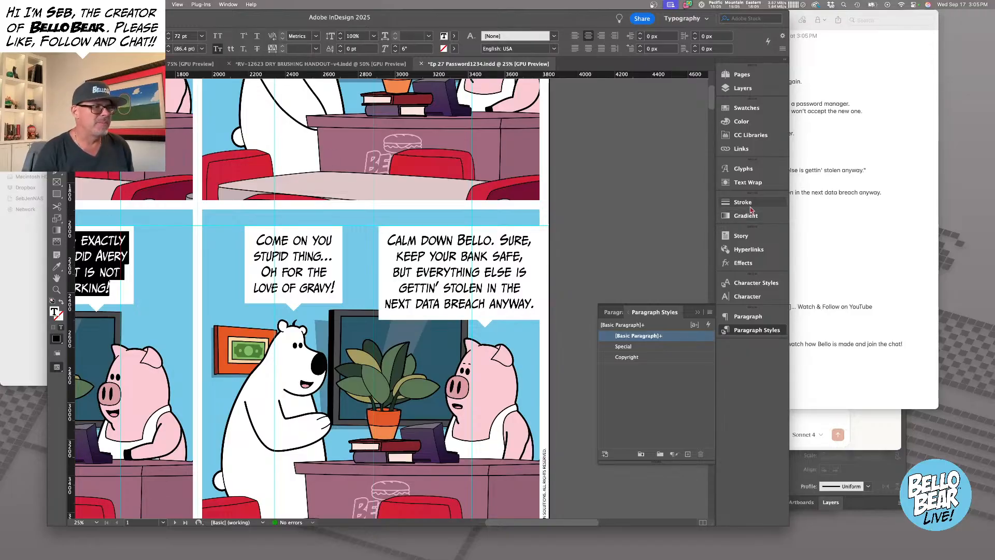
left_click(659, 175)
key("v")
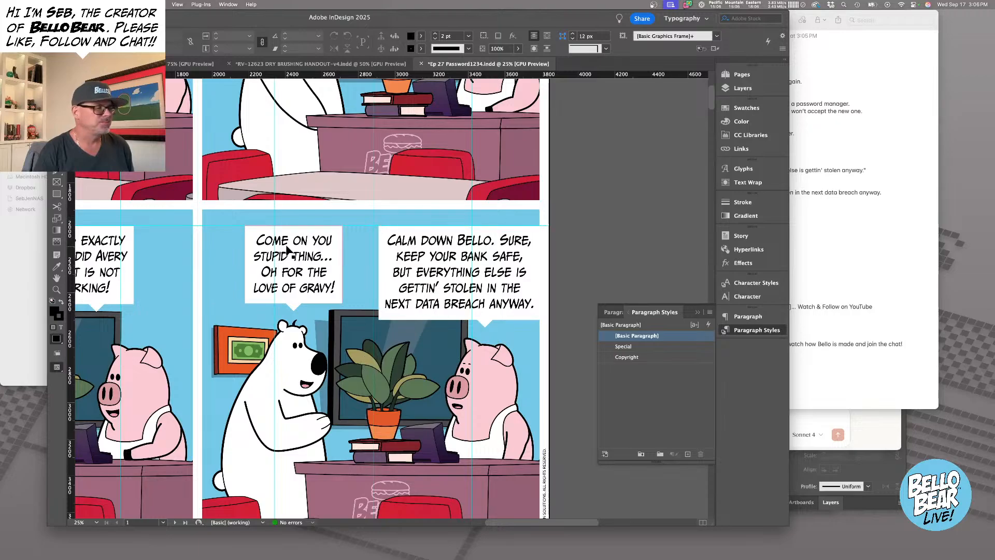
mouse_move(270, 251)
left_mouse_down()
mouse_move(389, 238)
mouse_move(285, 269)
mouse_move(266, 238)
left_mouse_up()
left_click(389, 239, "super")
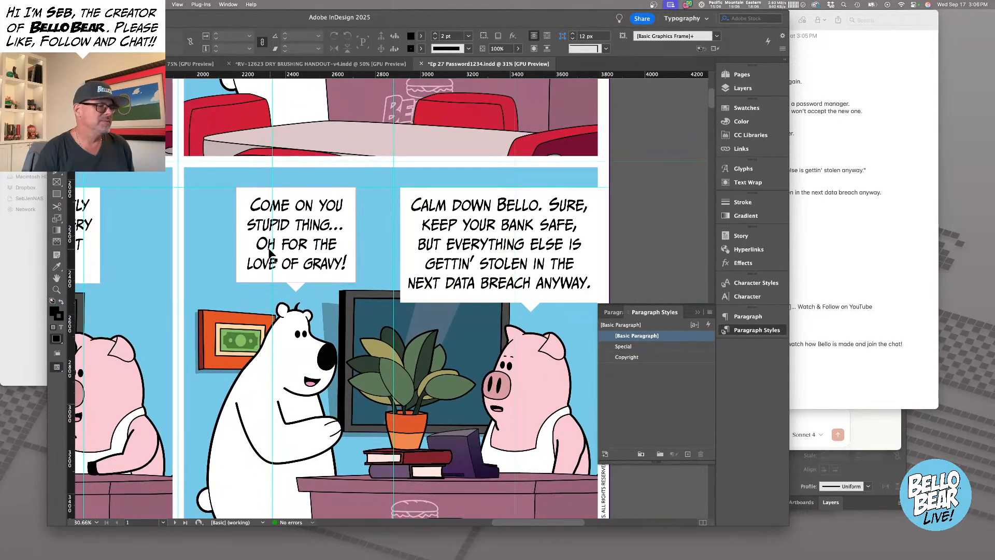
triple_click(264, 251)
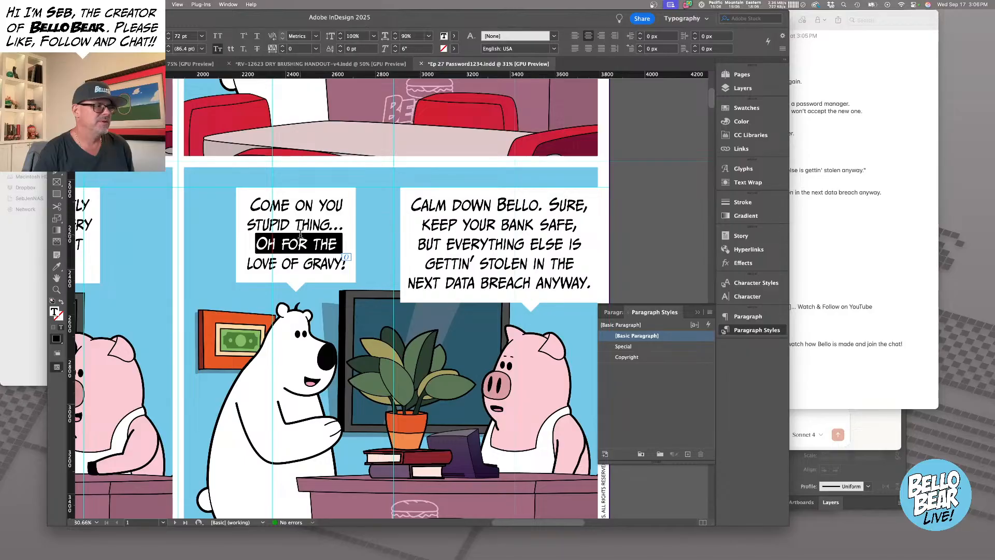
left_click_drag(344, 264, 250, 249)
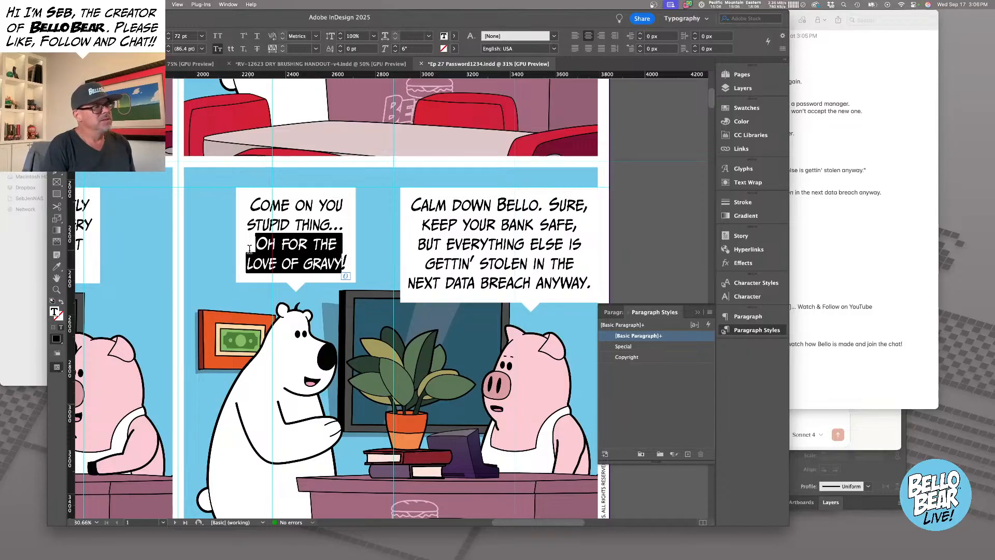
scroll(249, 249, "left", 10)
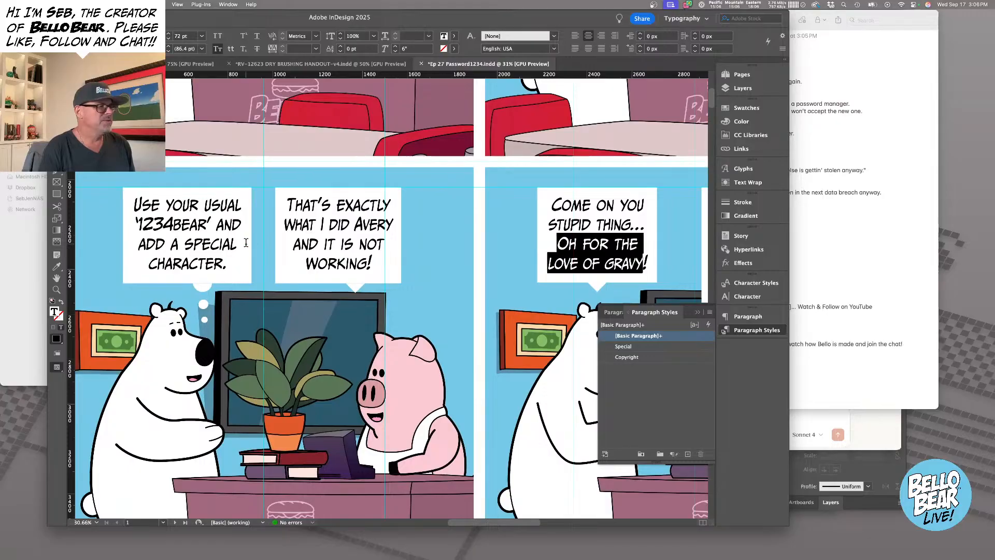
scroll(254, 250, "right", 1)
scroll(252, 250, "right", 6)
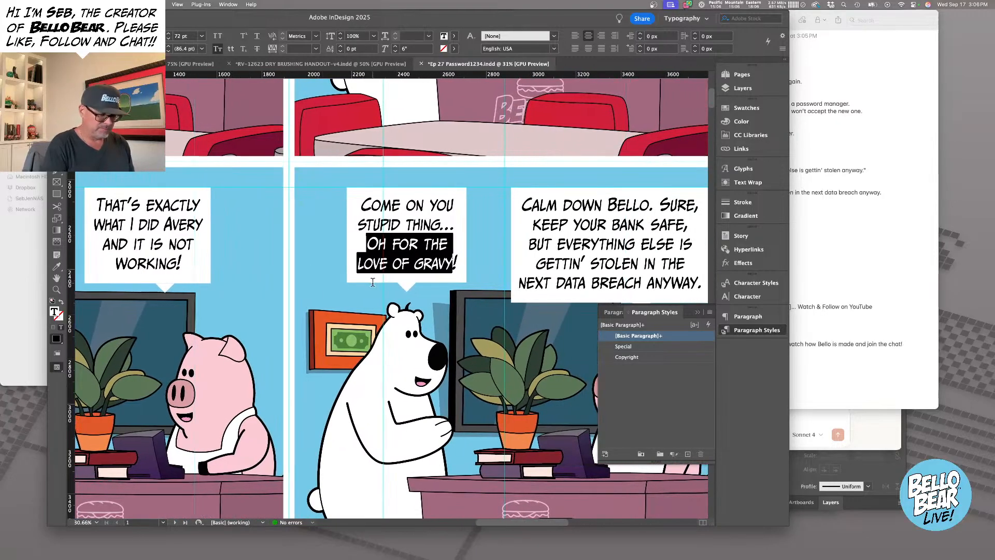
type("That is m")
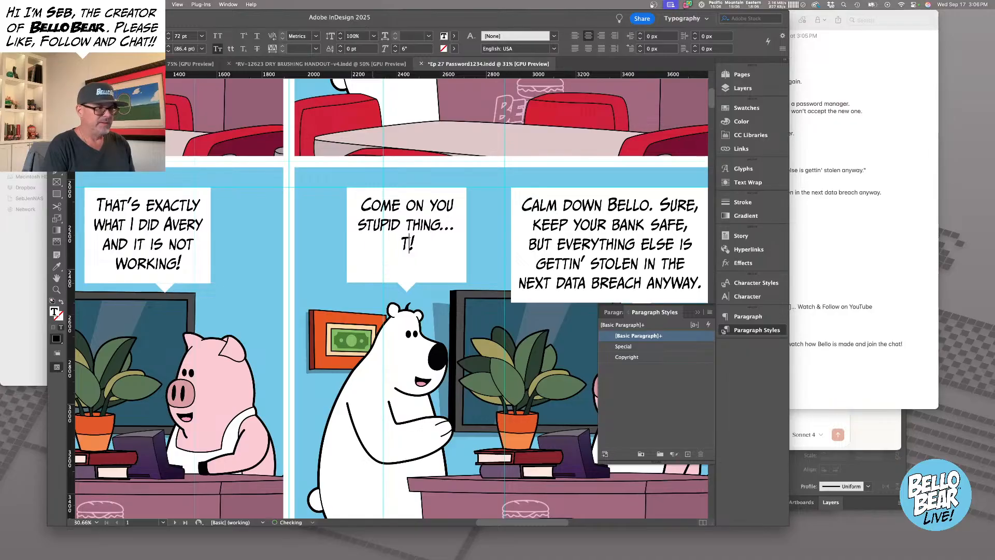
type("y new p")
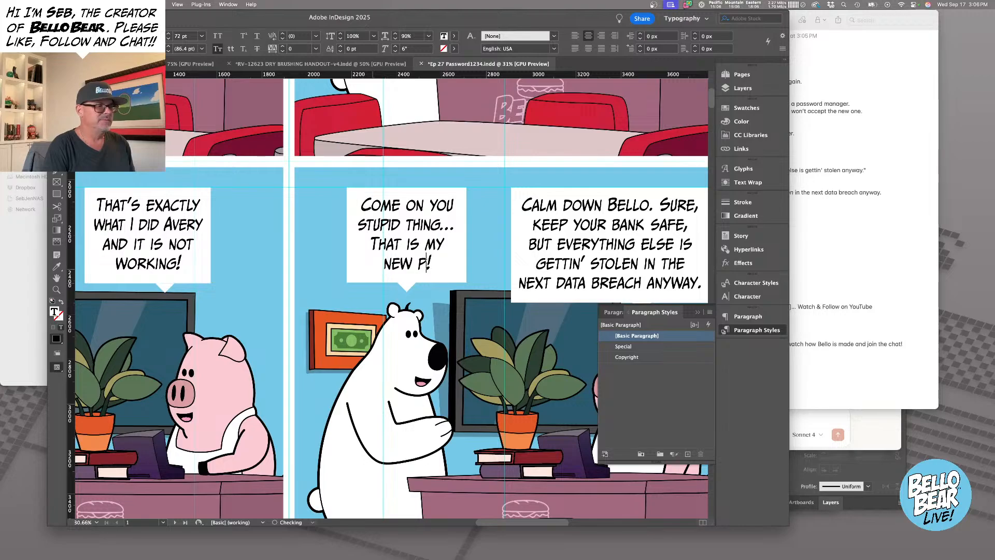
type("asswp")
key("BackSpace")
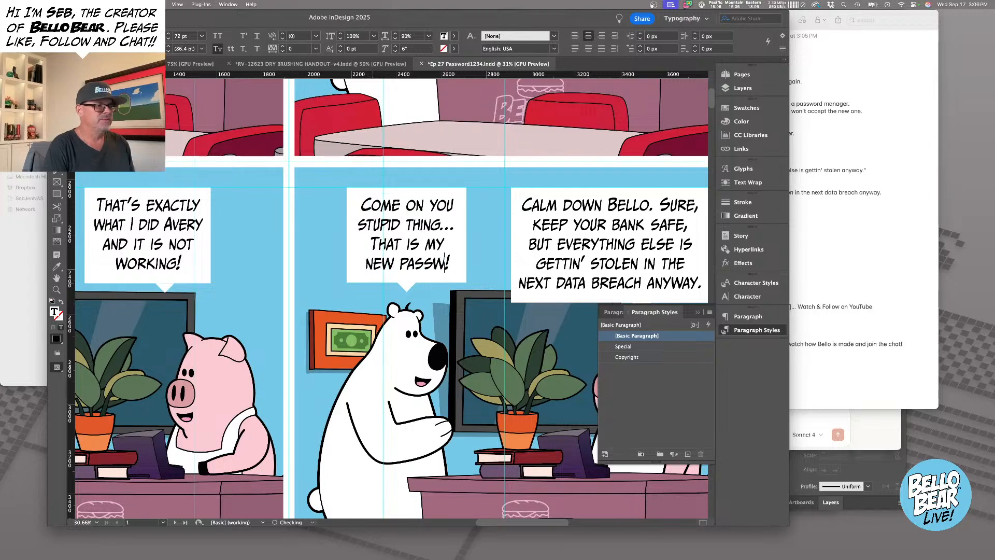
type("ord")
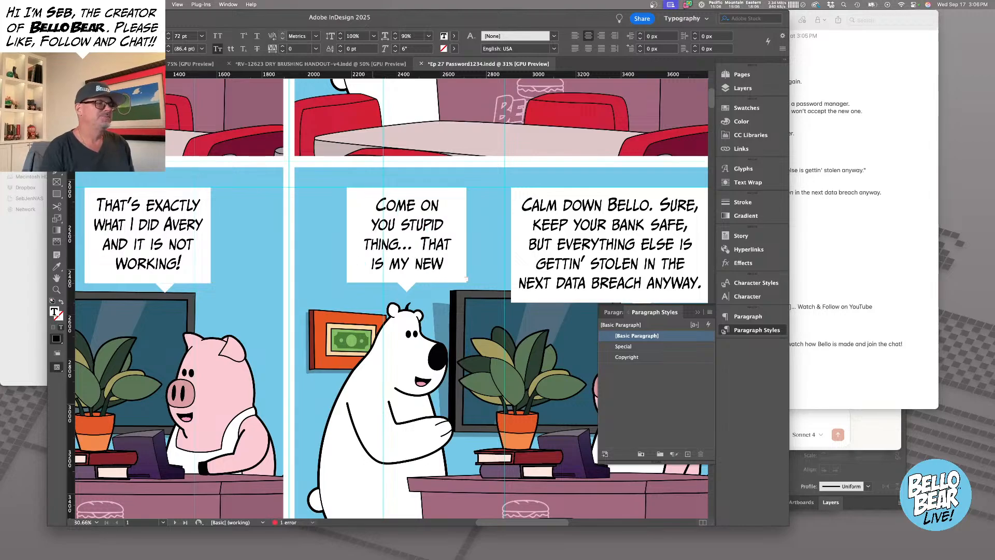
Widen Bello's Panel 4 balloon on its left side so the whole new line fits.
key("Escape")
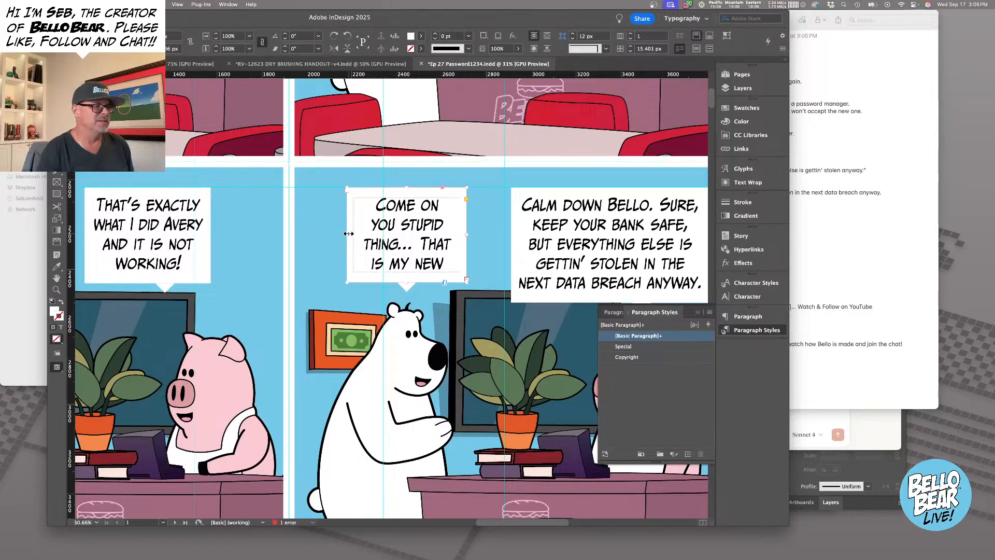
left_click_drag(347, 235, 328, 231)
scroll(311, 238, "right", 3)
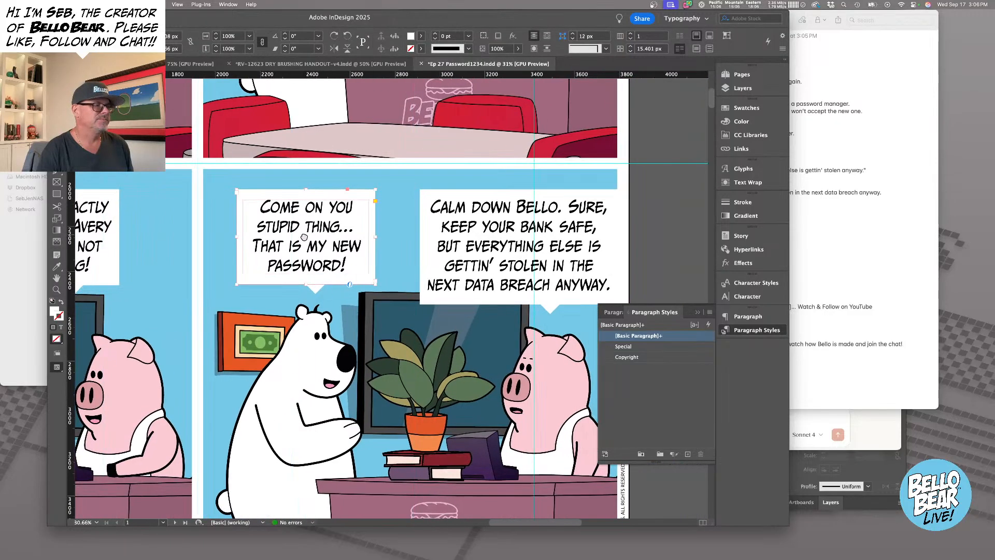
Capitalize the words "THAT IS" in Bello's Panel 4 balloon for emphasis.
triple_click(273, 246)
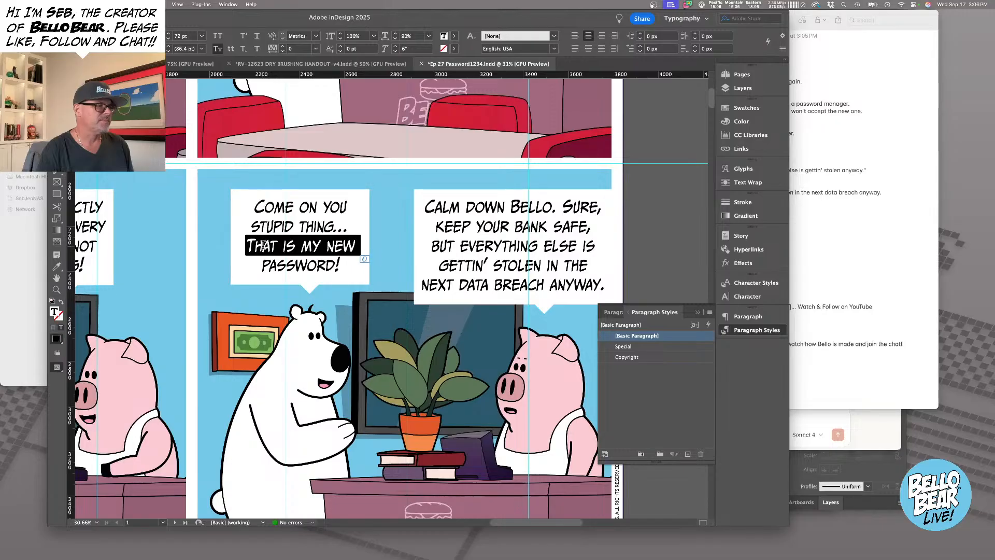
double_click(273, 245)
type("THAT")
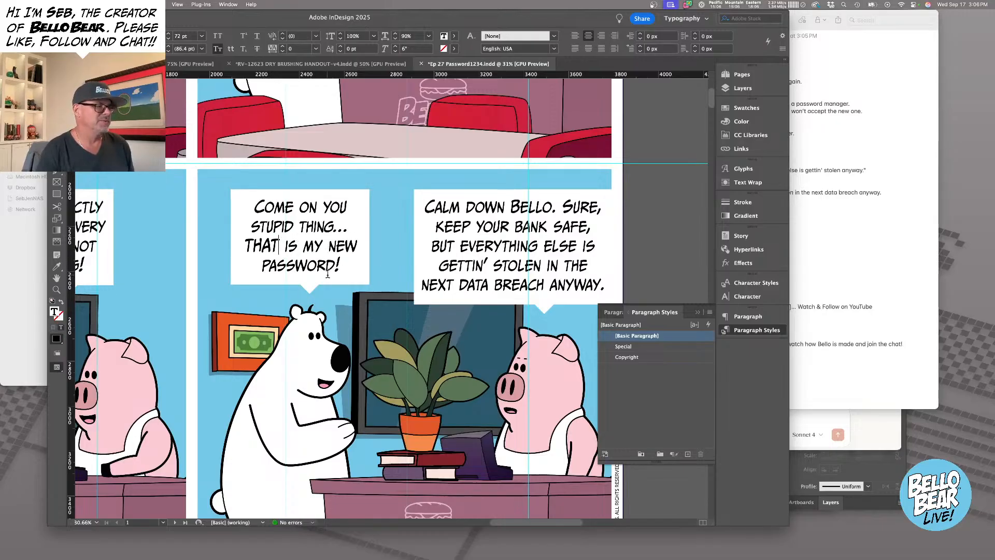
double_click(293, 246)
type("IS")
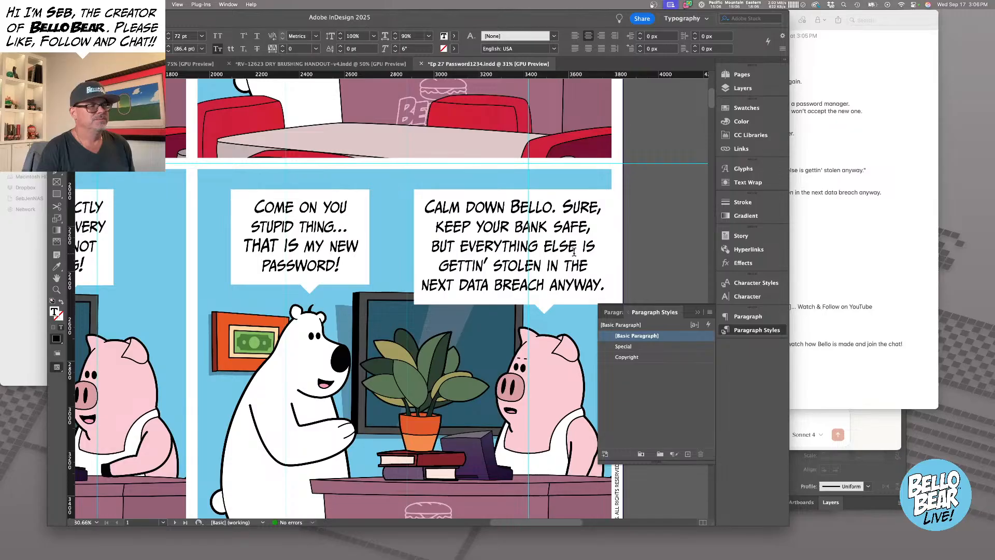
Copy Bello's full Panel 4 balloon text and paste it over Bello's Panel 4 line in Notes.
key("super+Tab")
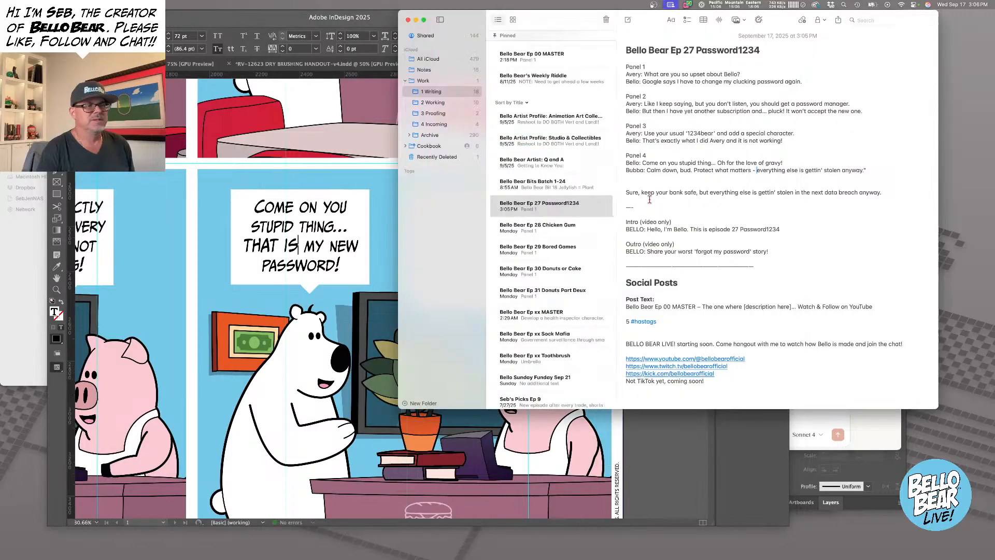
key("super+Tab")
key("super+a")
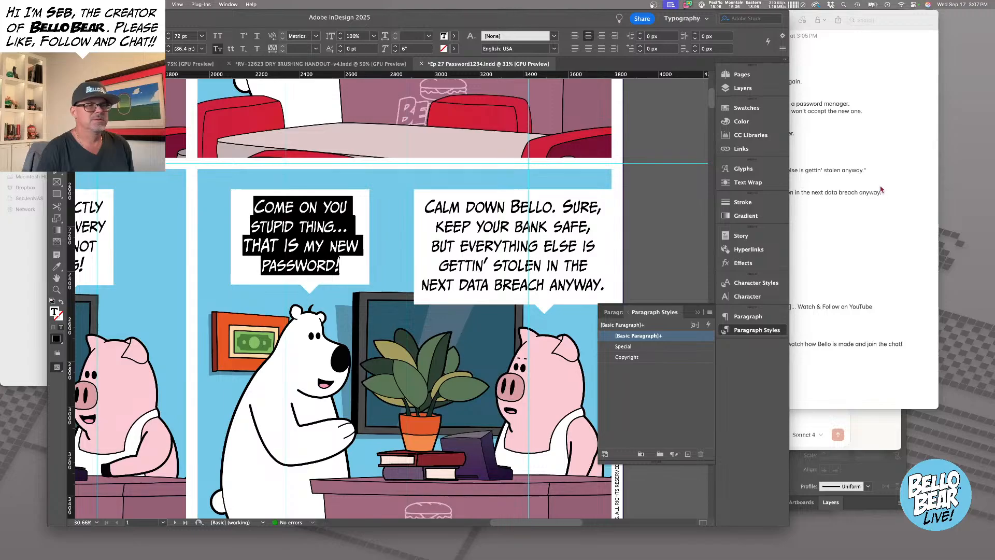
key("super+Tab")
left_click_drag(642, 162, 848, 158)
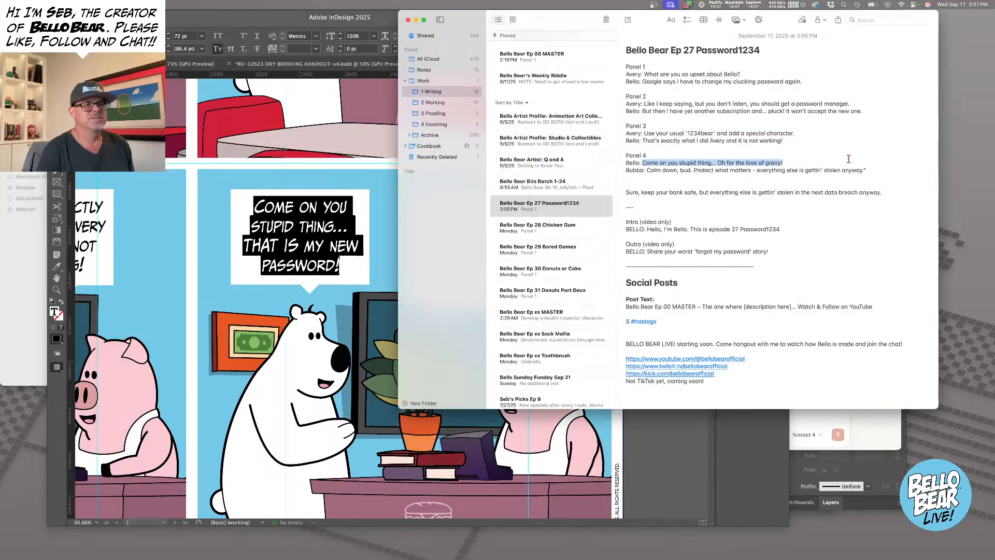
key("super+v")
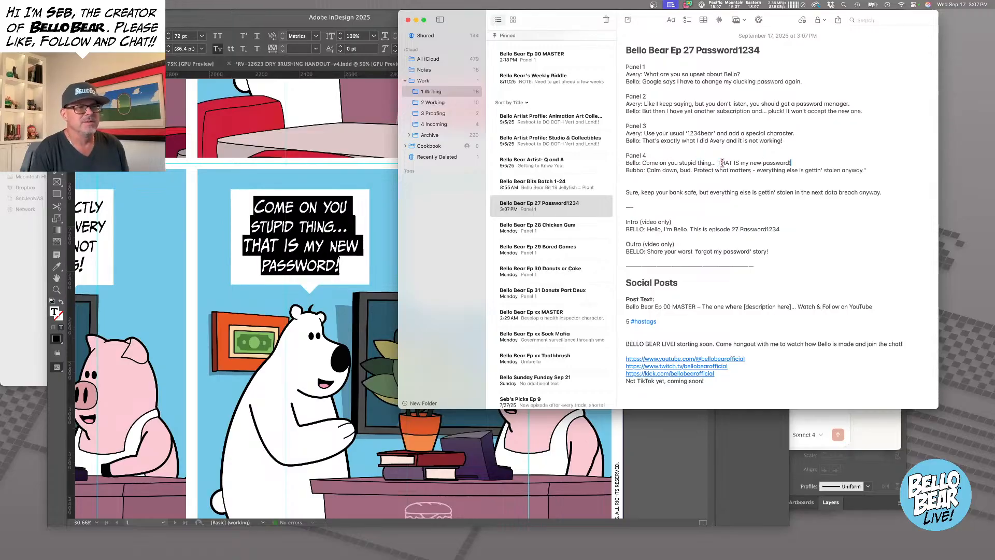
Replace the exclamation mark ending Bello's Panel 4 line in Notes with a period.
scroll(721, 163, "down", 1)
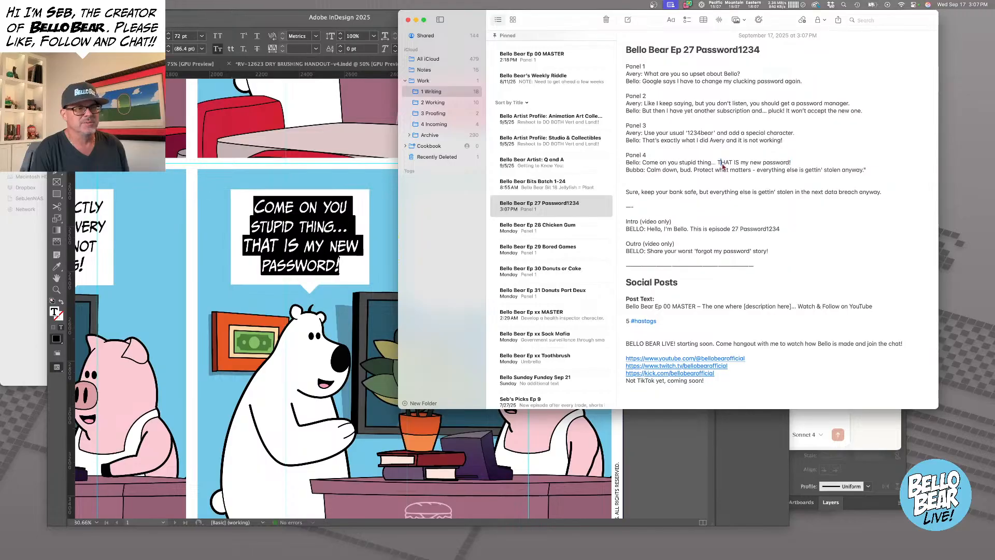
left_click_drag(740, 163, 719, 163)
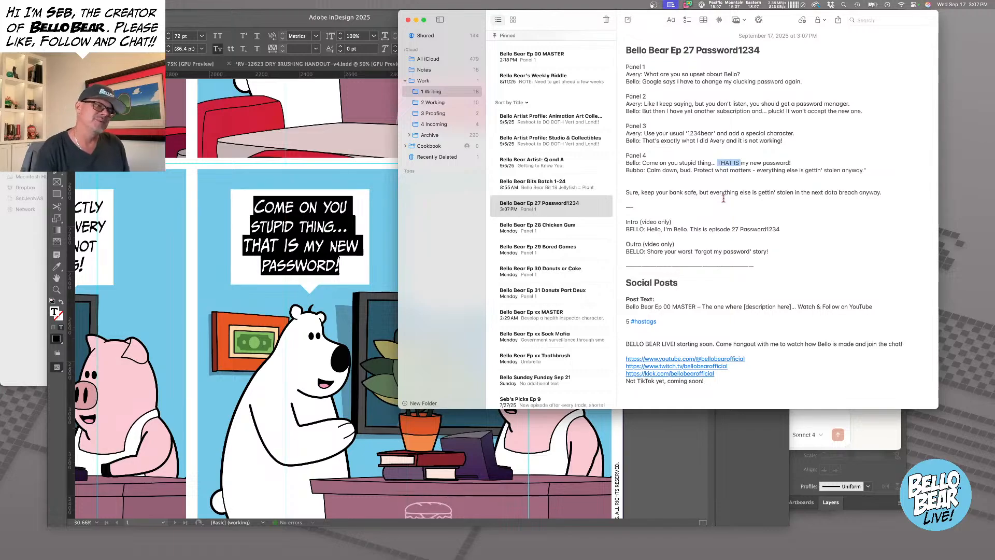
left_click(803, 160)
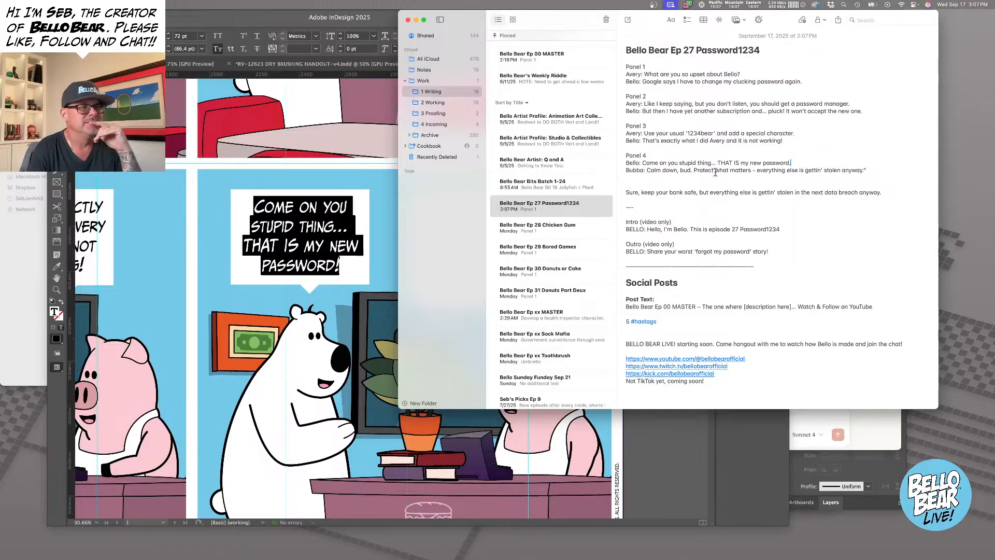
Replace "Calm down, bud." in Bubba's Panel 4 line with "I hear you Bello.".
left_click_drag(695, 171, 649, 172)
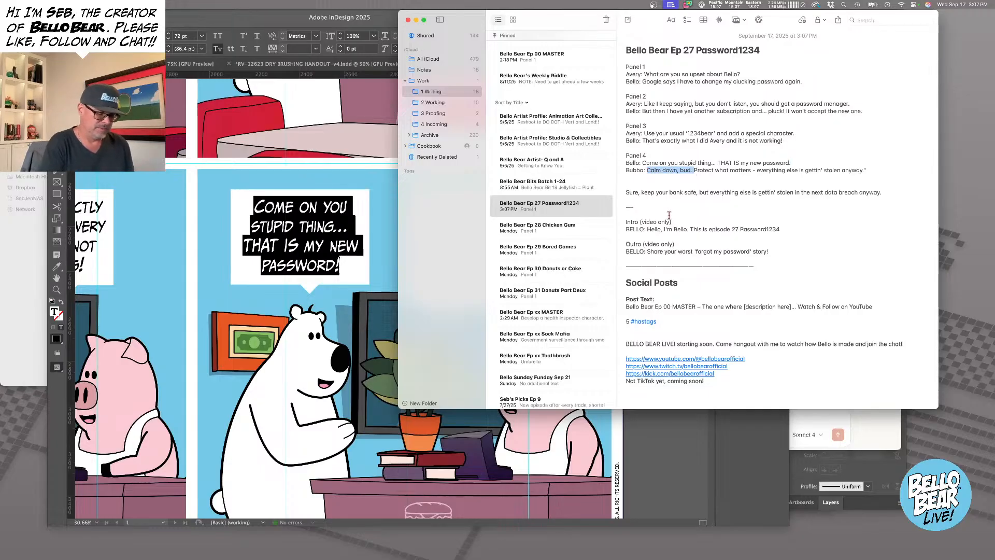
type("I hear you be")
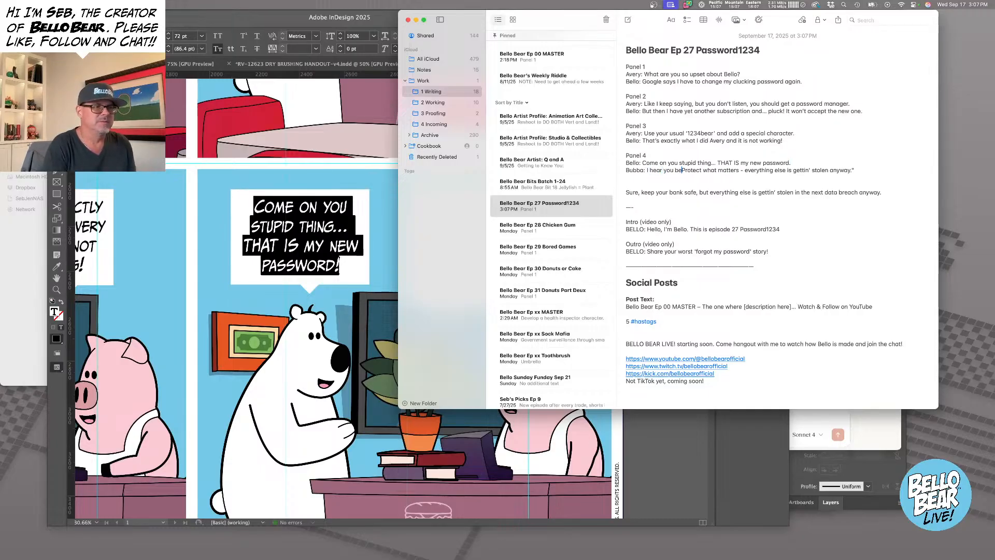
key("BackSpace")
key("BackSpace")
type("Be")
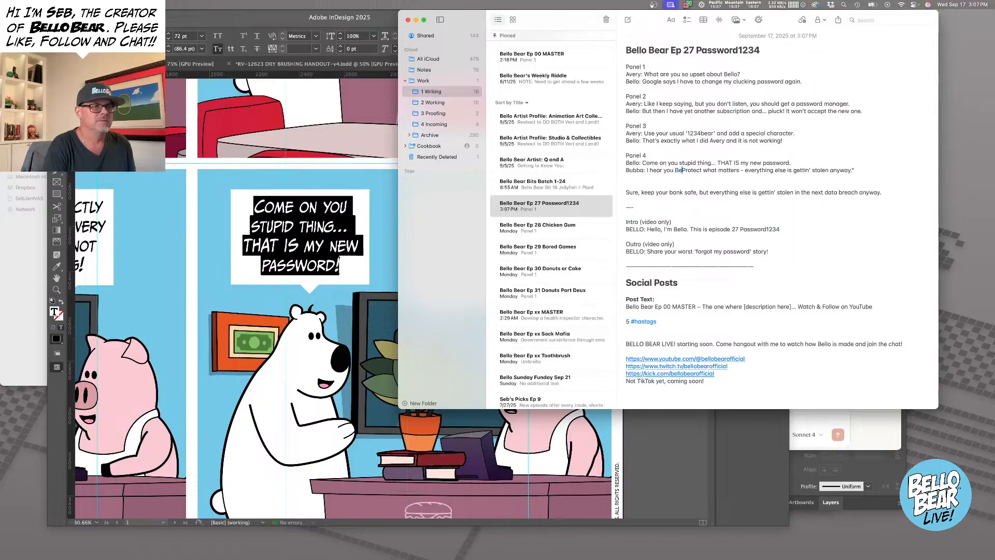
type("llo.")
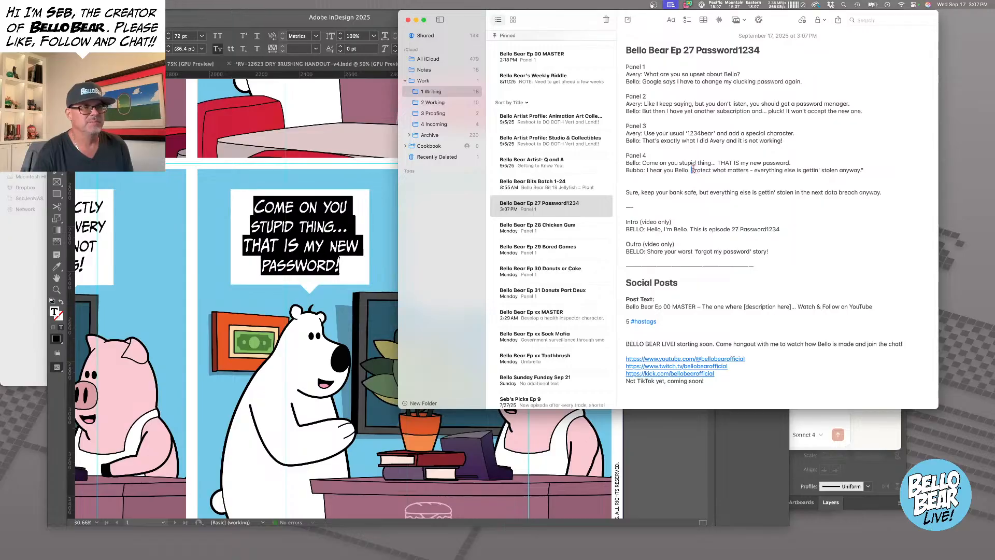
Rewrite the rest of Bubba's line as "Keep the bank pass safe, but everything else is gettin' stolen in the next data breach anyway.", reusing the sentence below.
left_click_drag(691, 170, 736, 171)
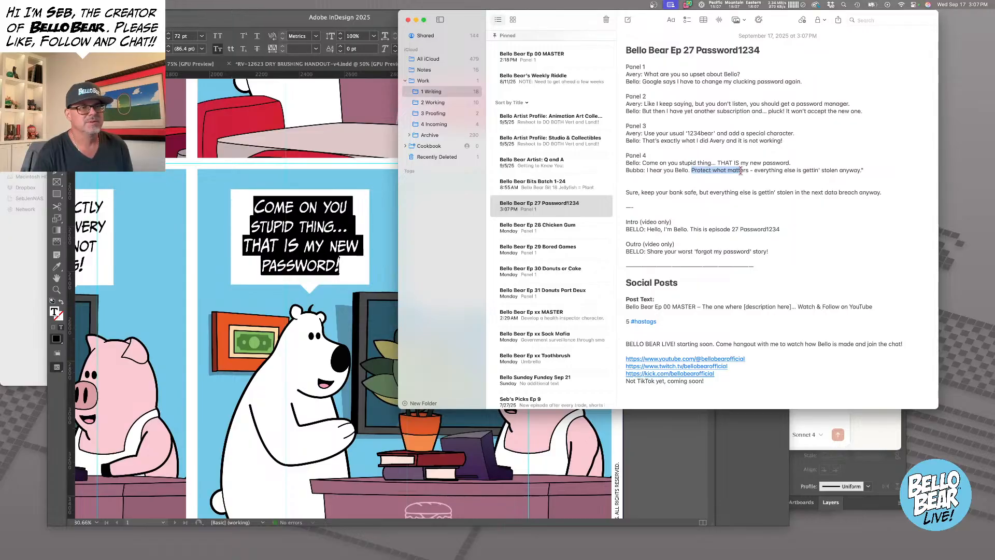
left_click_drag(741, 171, 878, 171)
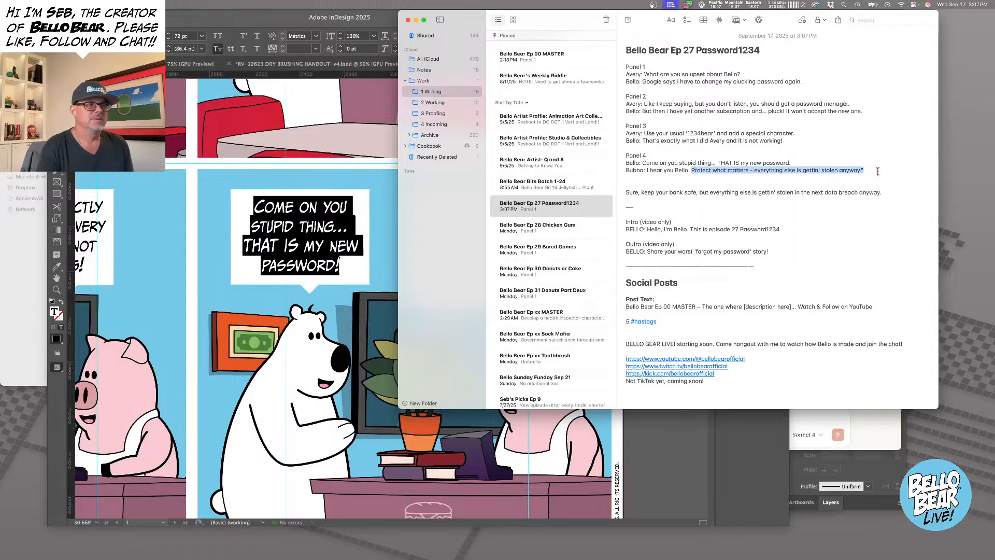
type("Keep")
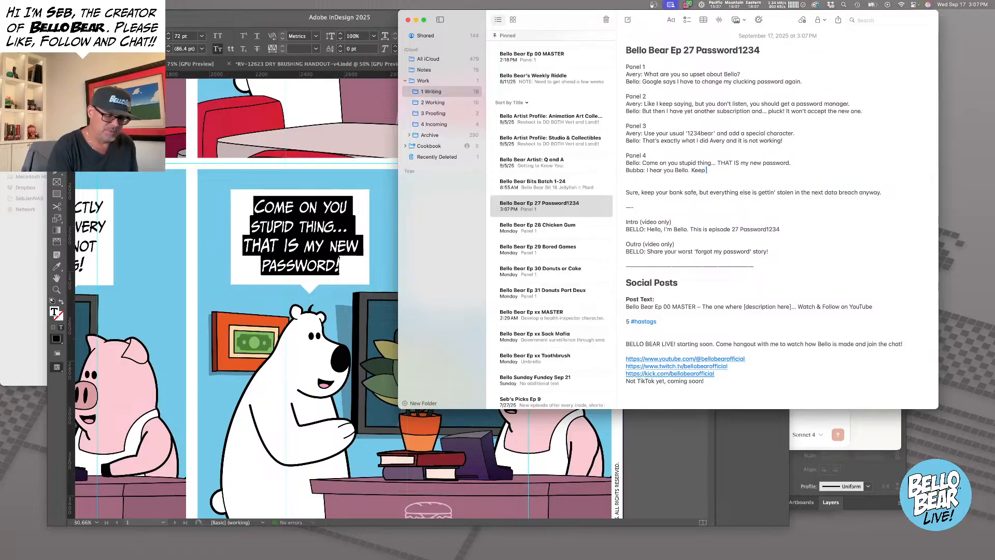
type(" the bank pass")
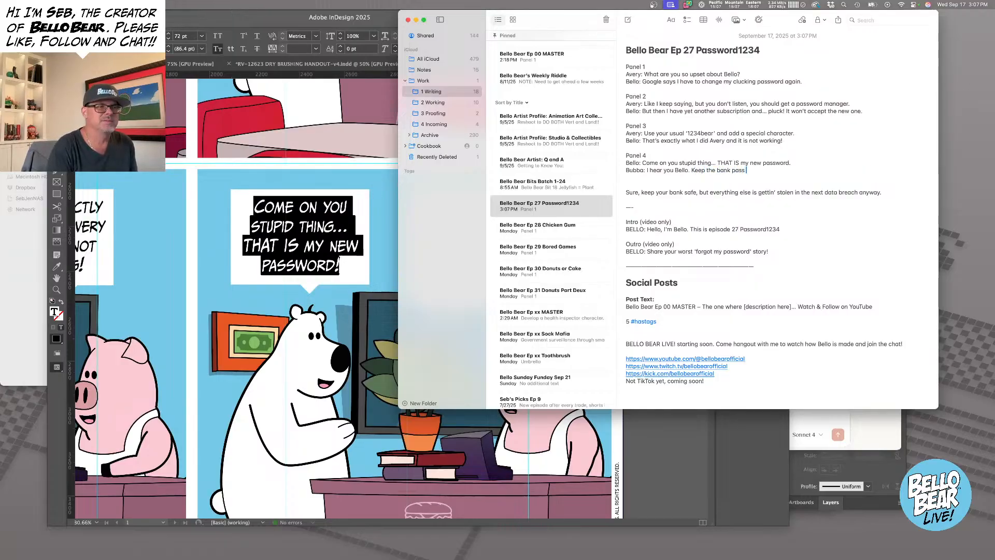
type(" sage, b")
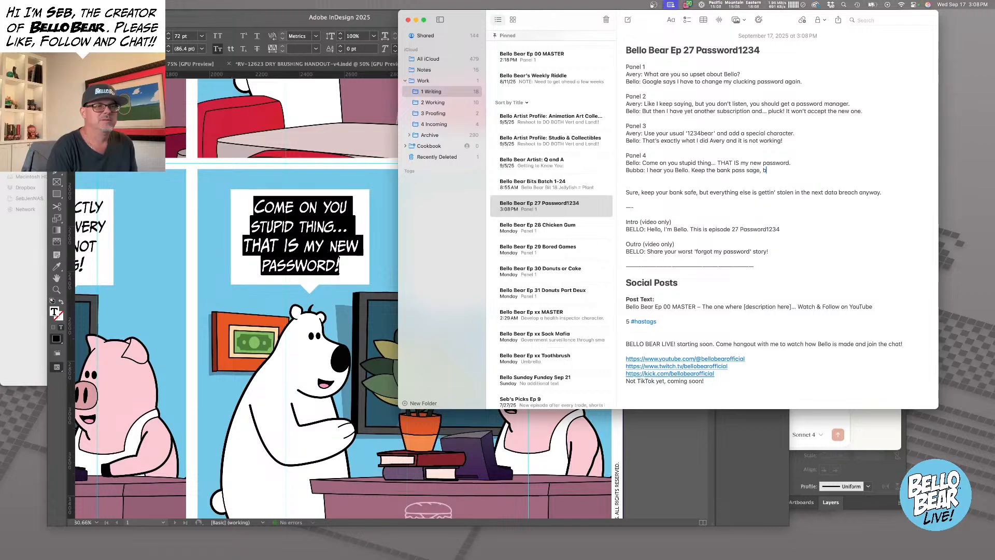
key("BackSpace")
key("BackSpace")
key("BackSpace")
type("every")
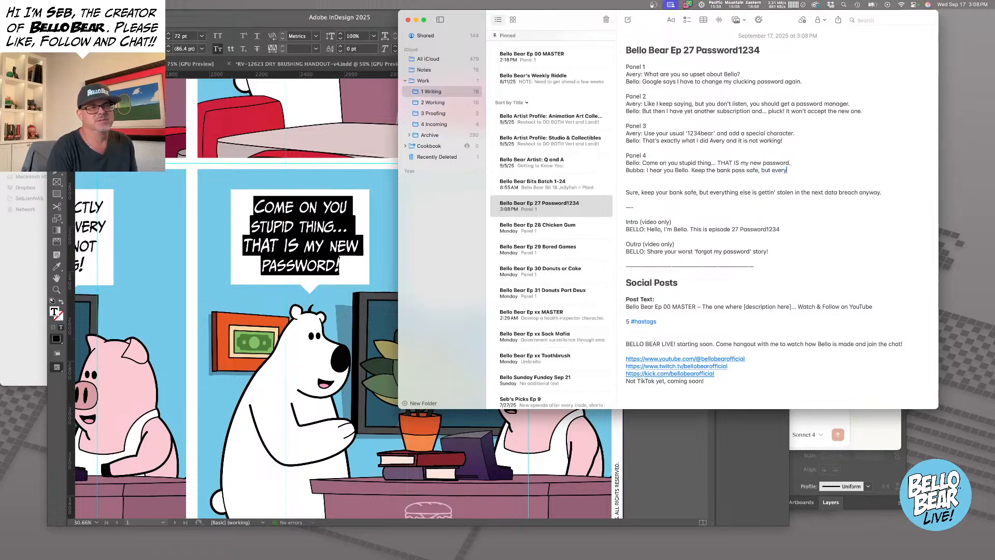
type("thing")
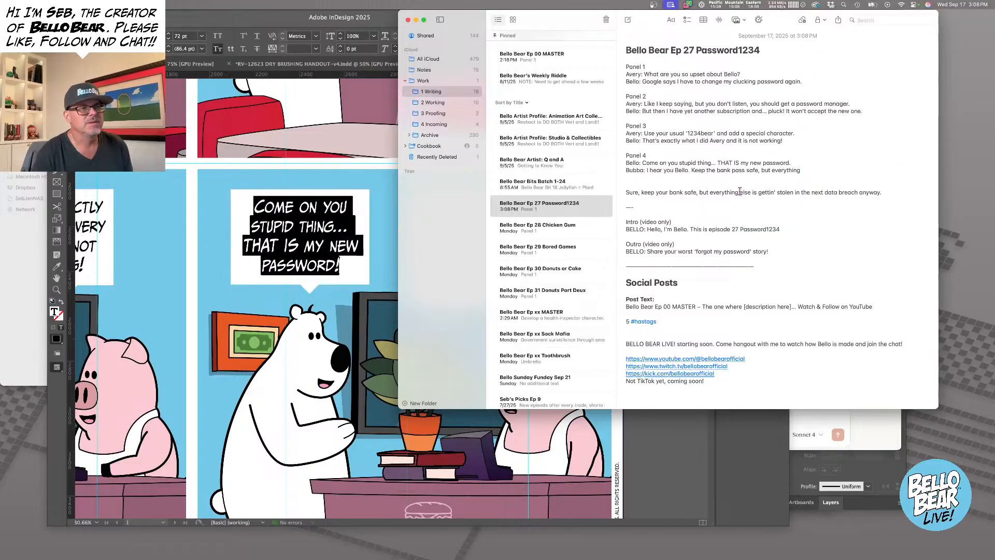
left_click_drag(741, 192, 802, 171)
key("BackSpace")
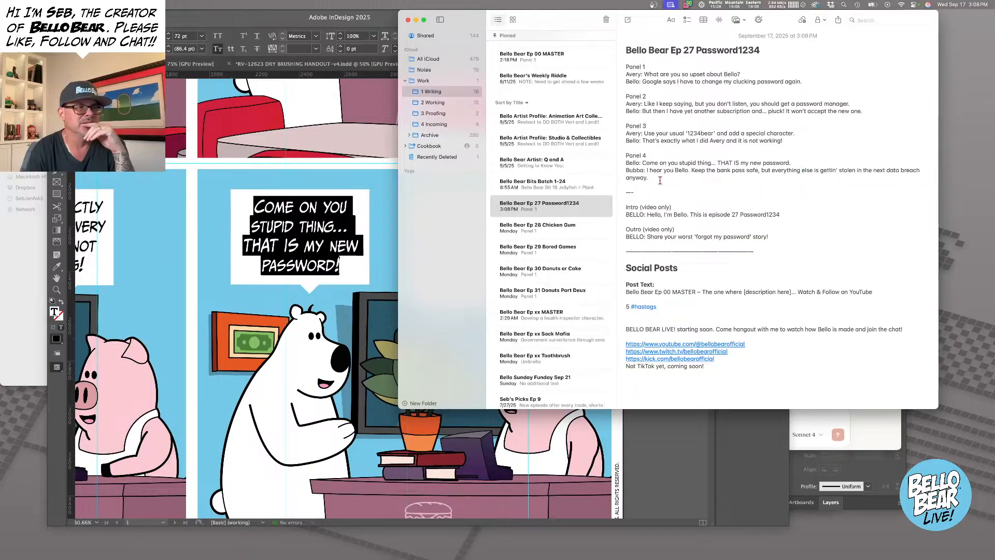
Copy Bubba's Panel 4 line from Notes into his InDesign balloon, replacing "Bello." with an ellipsis so it opens "I hear you...".
left_click_drag(659, 179, 647, 171)
key("super+c")
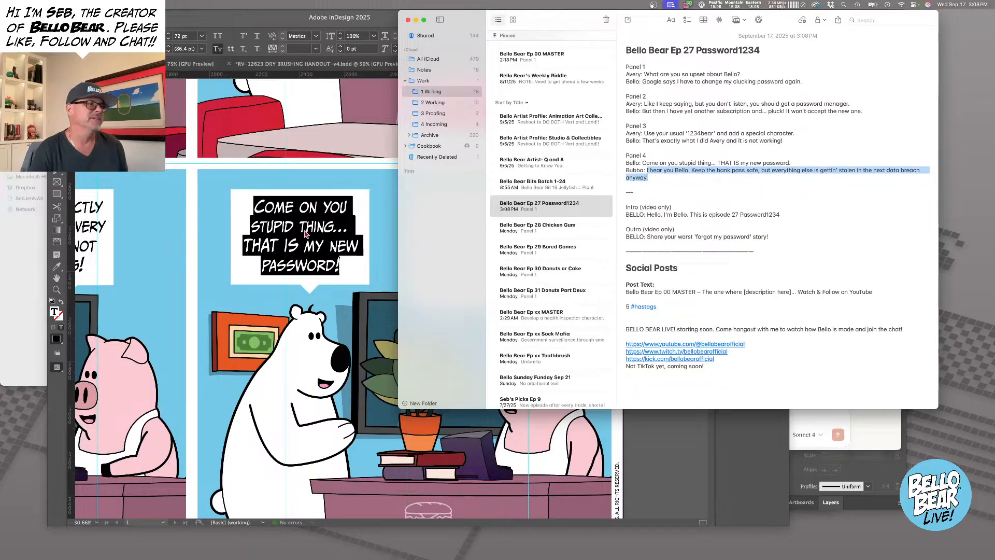
left_click(331, 186)
key("super+v")
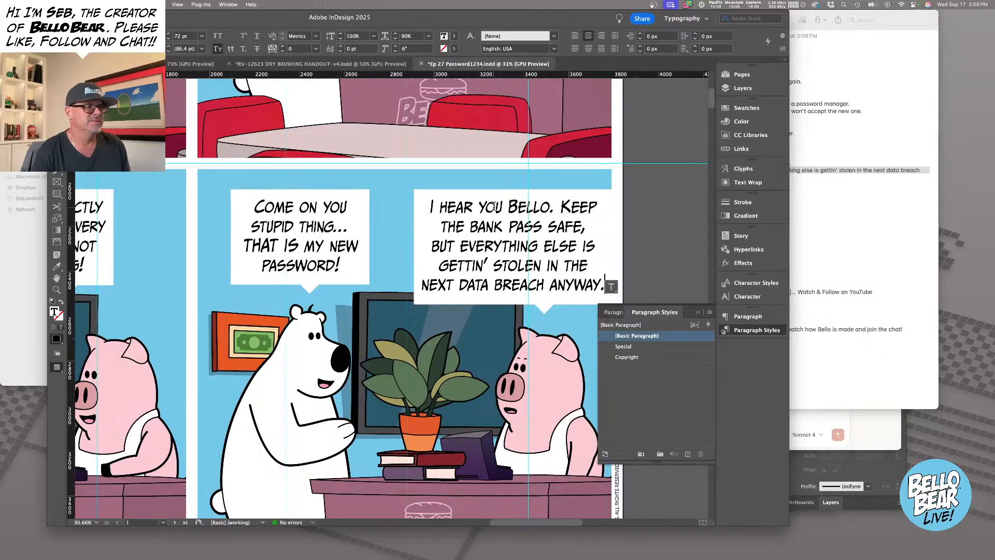
left_click_drag(498, 207, 545, 200)
type("..")
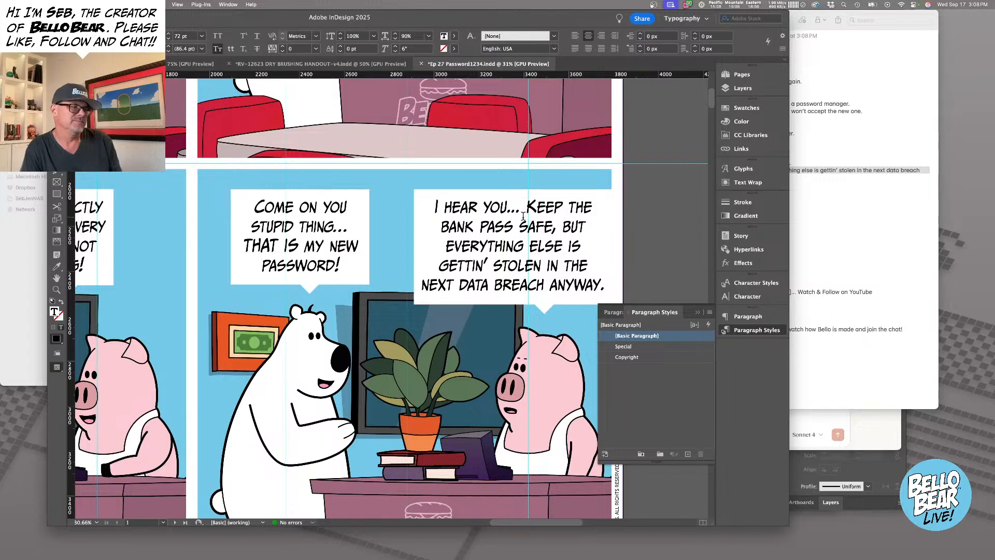
Replace "thing..." with "bank app." in Bello's Panel 4 balloon.
scroll(296, 212, "left", 3)
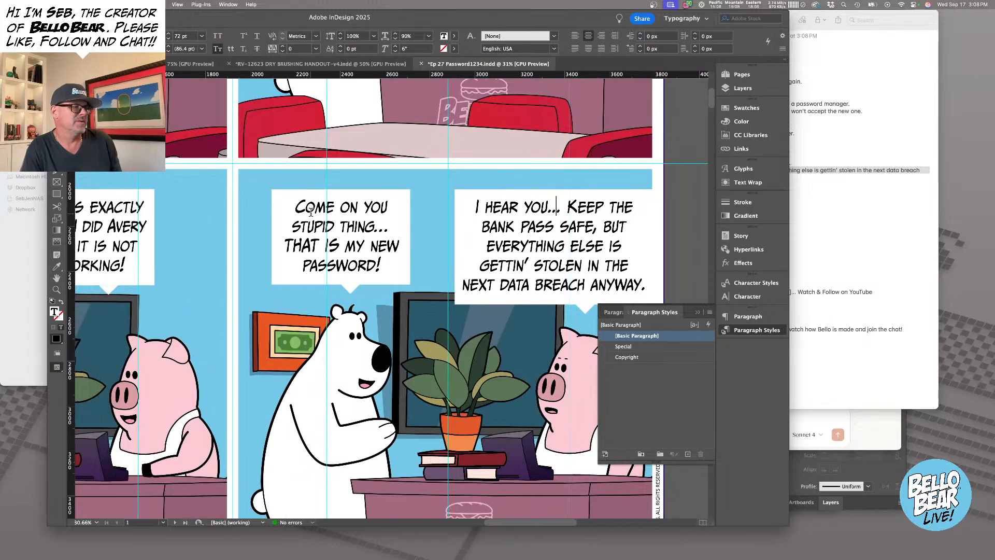
scroll(322, 212, "left", 5)
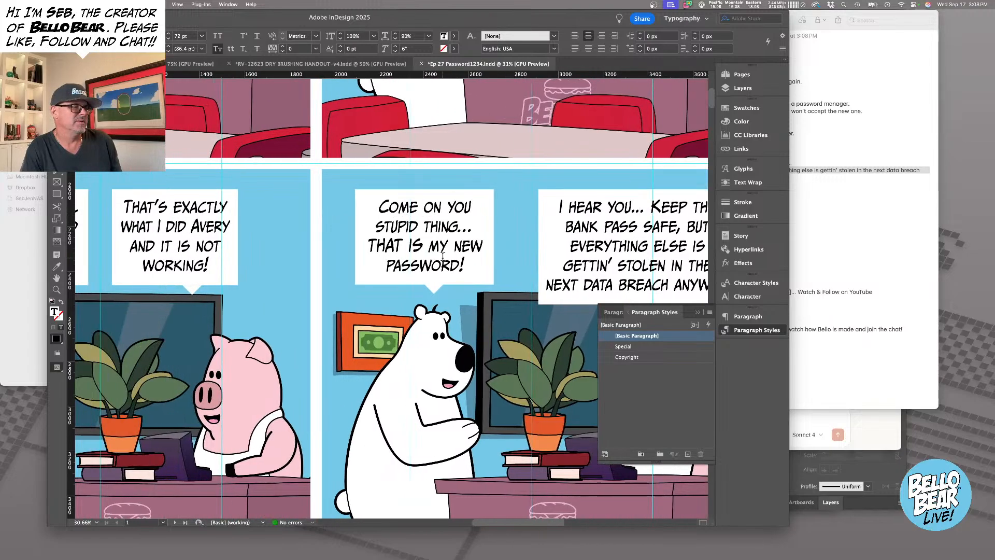
scroll(423, 225, "left", 4)
scroll(423, 225, "left", 3)
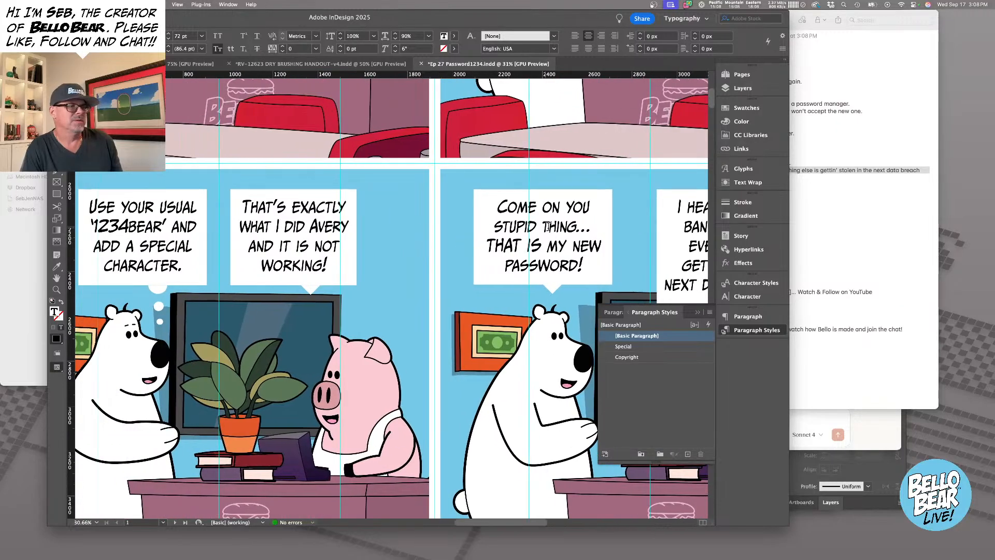
double_click(564, 227)
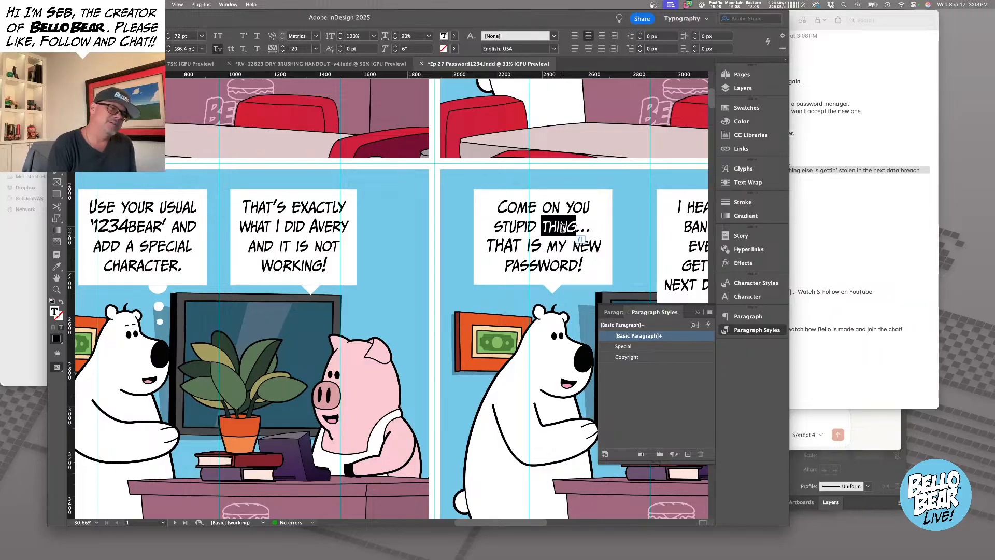
type("bank apo")
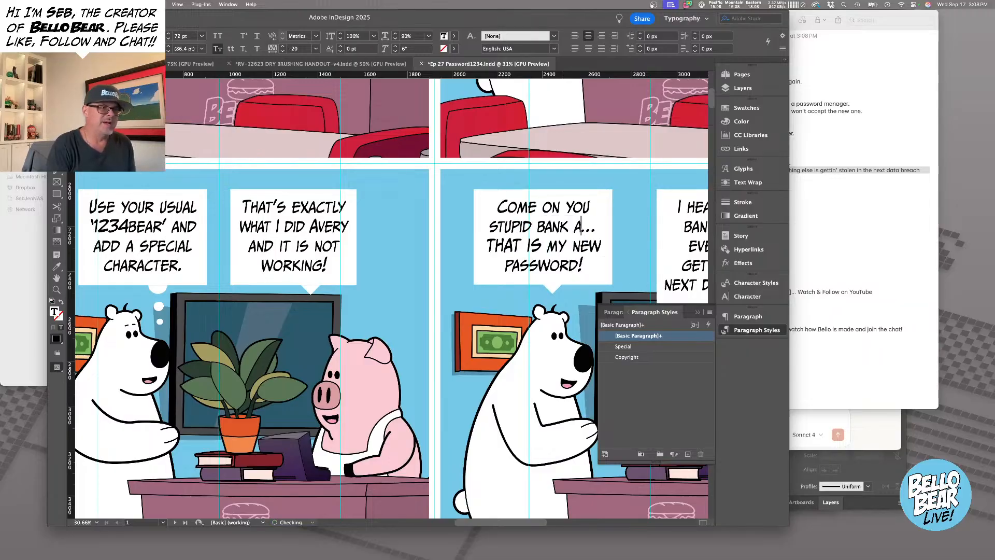
key("BackSpace")
type("p")
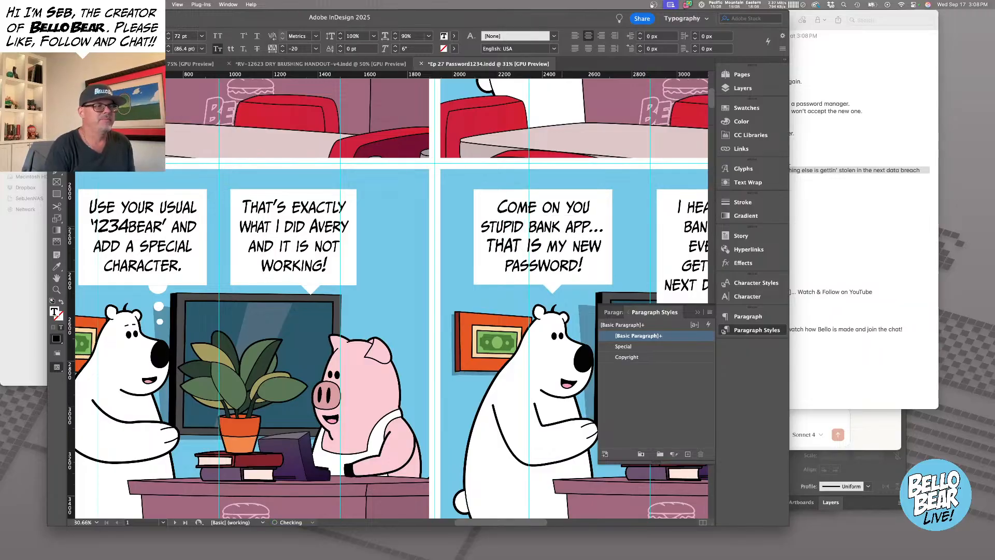
key("BackSpace")
type(".")
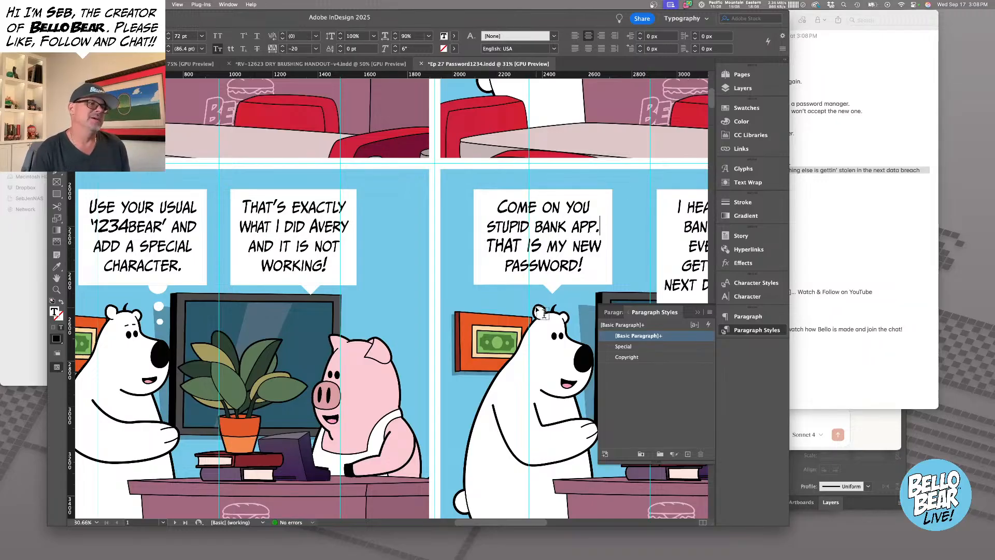
Select all the text in Bello's Panel 4 balloon and clear its paragraph style overrides.
scroll(485, 226, "right", 5)
scroll(456, 218, "right", 1)
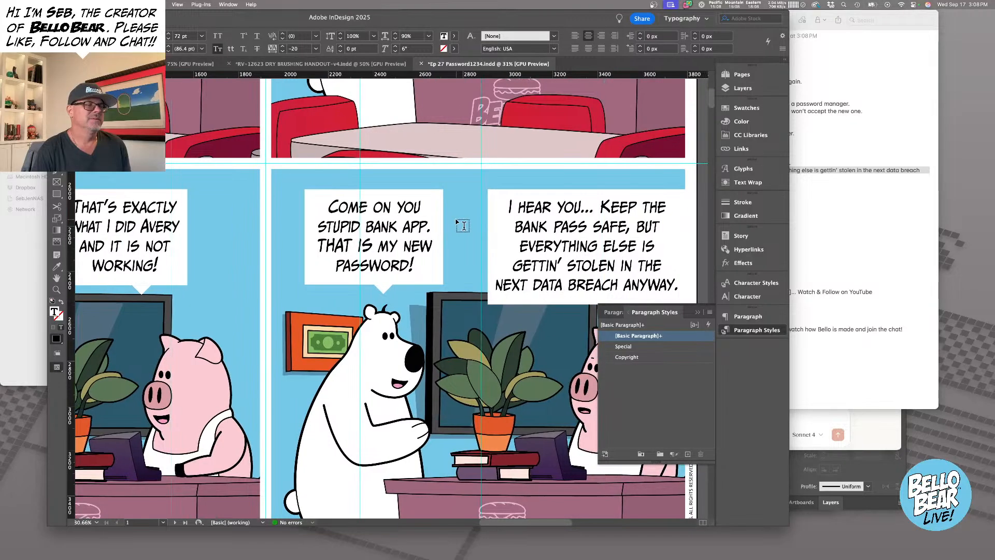
left_click(569, 207)
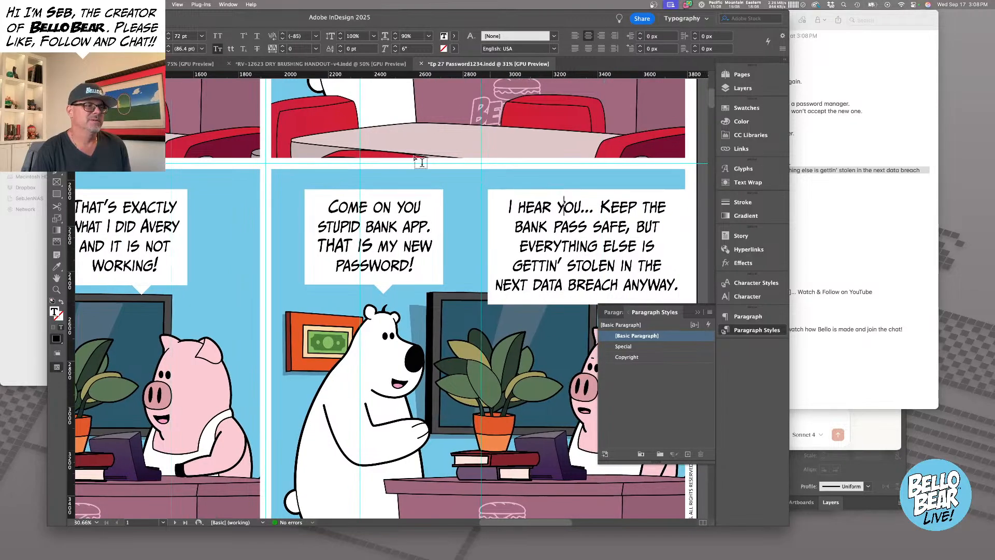
key("Escape")
left_click(340, 239)
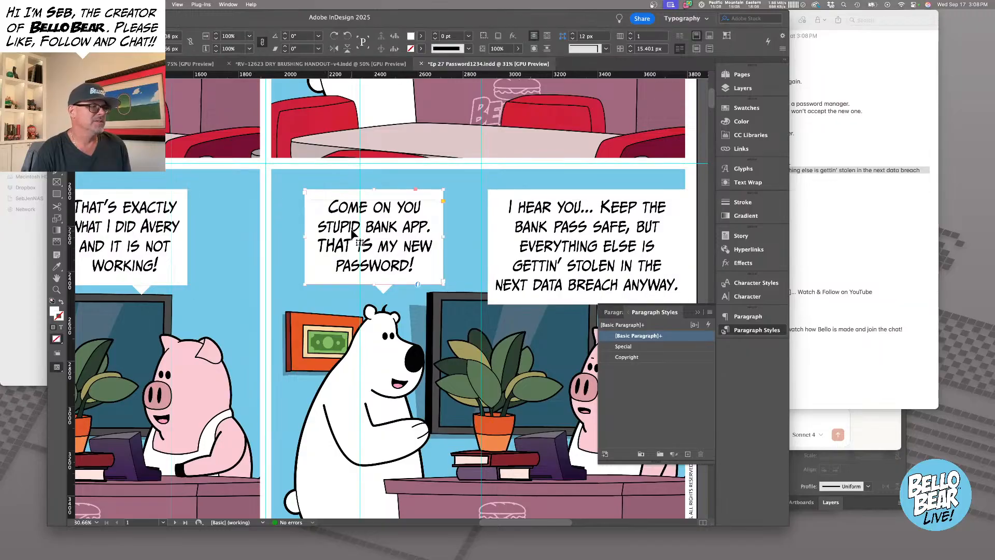
triple_click(351, 230)
left_click(351, 230)
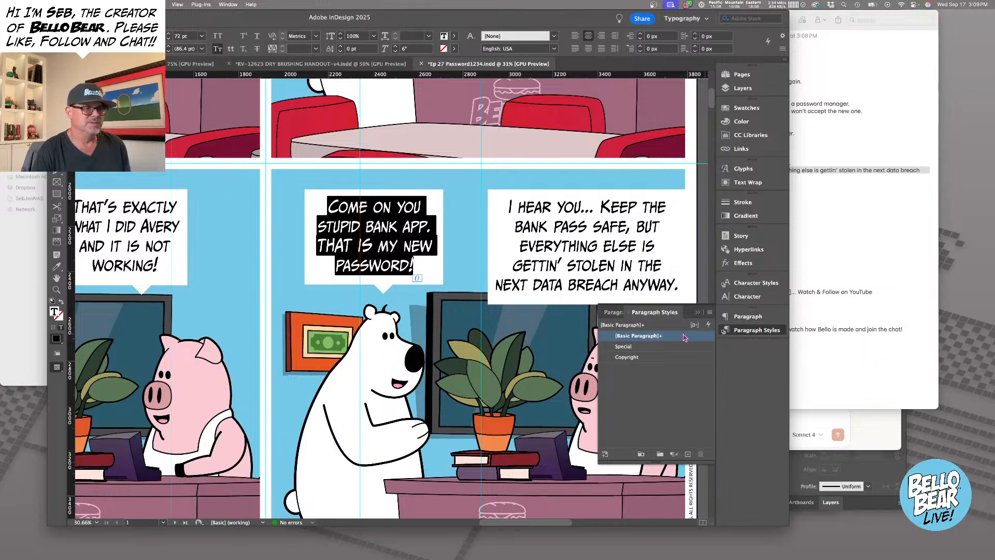
left_click(709, 311)
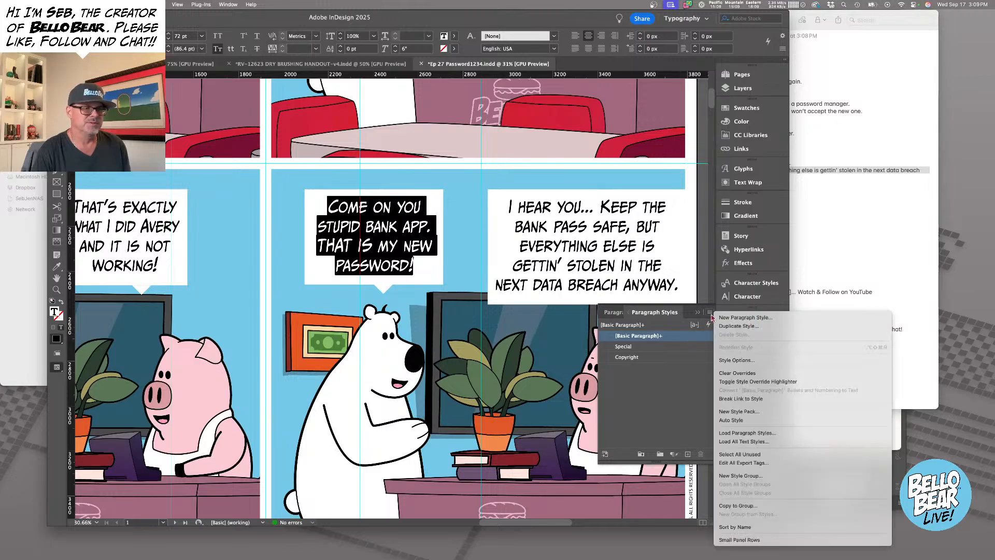
left_click(739, 373)
Check whether the full text of Bubba's Panel 4 balloon has paragraph style overrides to clear.
left_click(547, 250)
key("super+a")
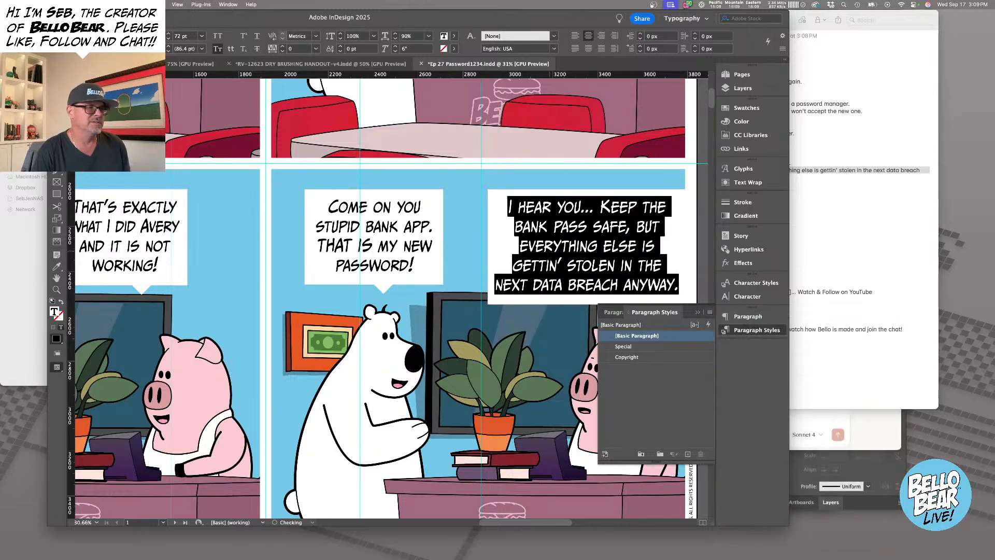
left_click(710, 312)
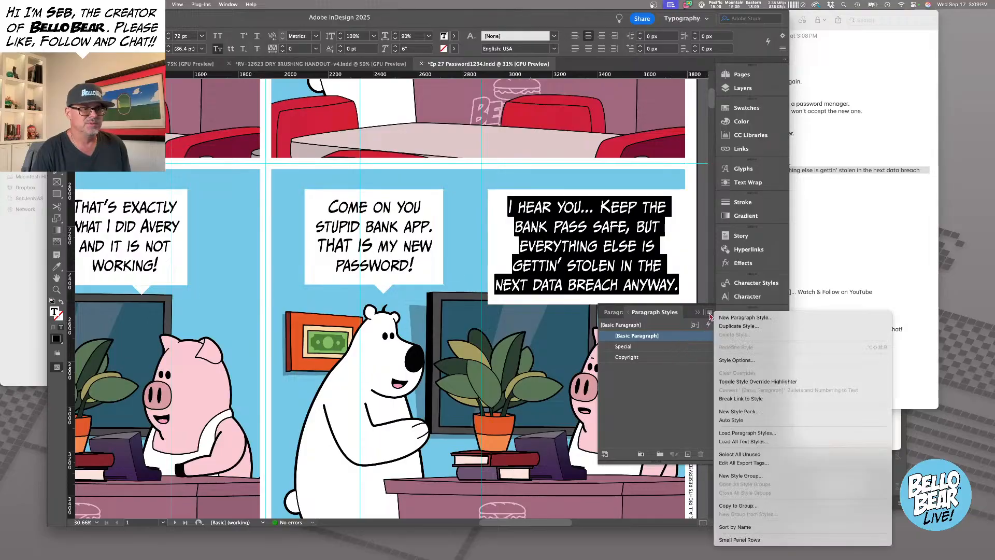
left_click(397, 226)
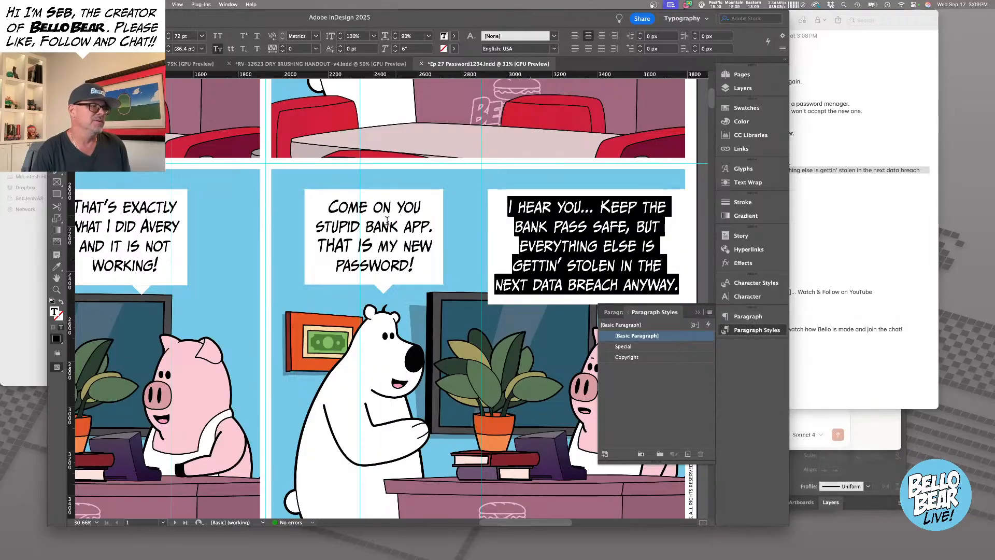
Narrow the horizontal scale of the two middle lines, "stupid bank app. THAT IS my new", in Bello's Panel 4 balloon.
left_click(390, 226)
triple_click(390, 226)
key("shift+Down")
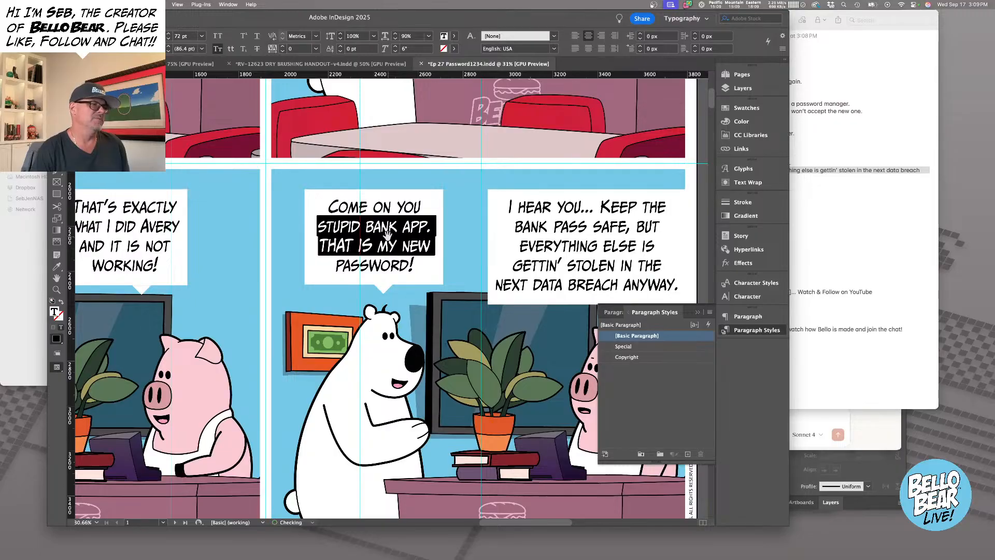
left_click(396, 39)
left_click(396, 39)
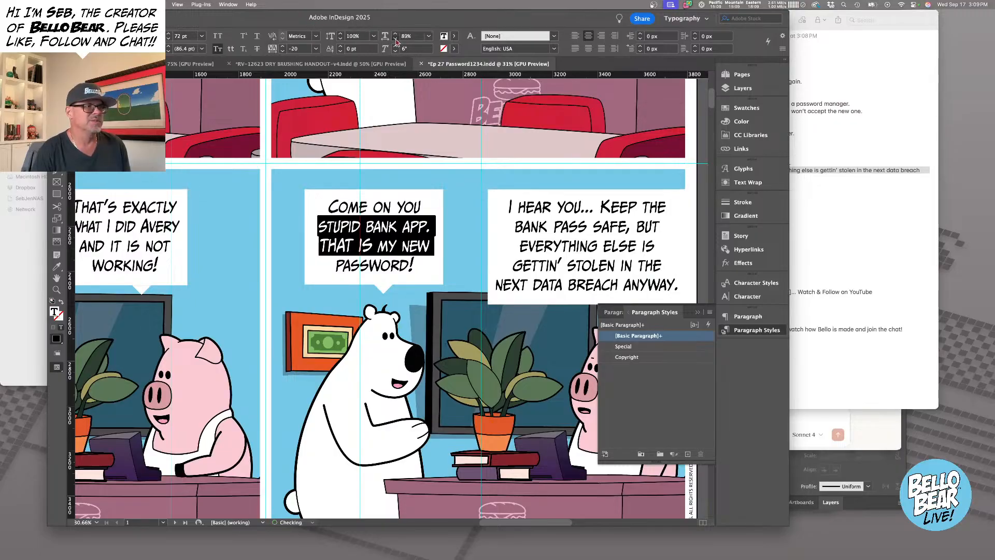
left_click(396, 39)
left_click(396, 39)
left_click(396, 39)
key("Escape")
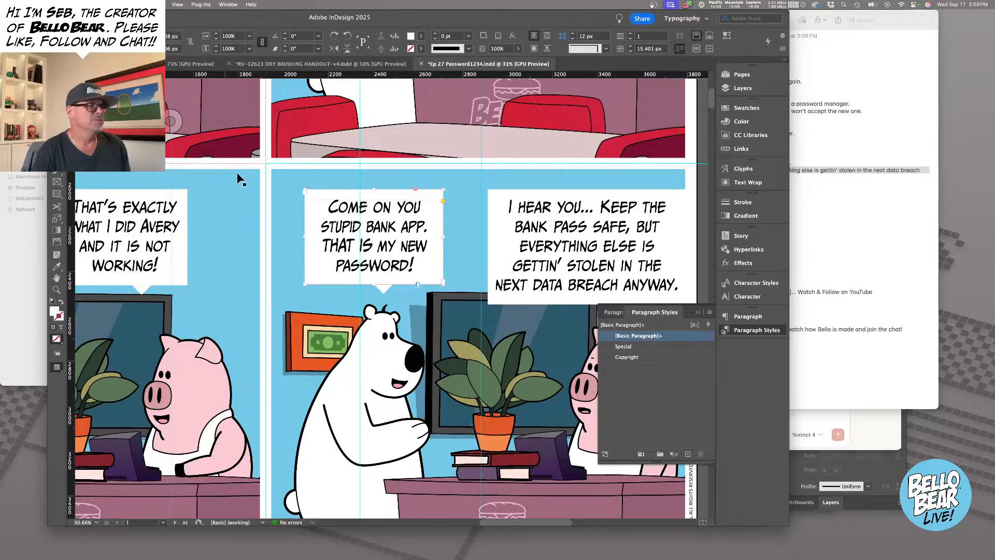
Narrow the "Come on you stupid bank app" text box and shift both dialogue boxes left in the fourth panel.
left_click_drag(303, 236, 320, 236)
left_click_drag(394, 224, 369, 224)
left_click_drag(533, 219, 481, 214)
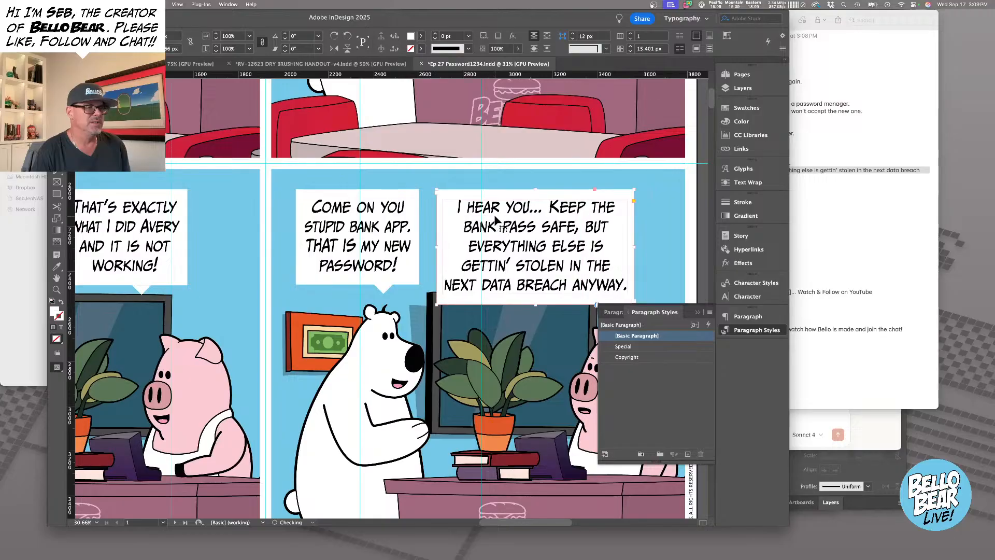
Widen the "I hear you..." text box so its dialogue wraps onto four lines.
scroll(485, 181, "down", 5)
scroll(485, 181, "right", 5)
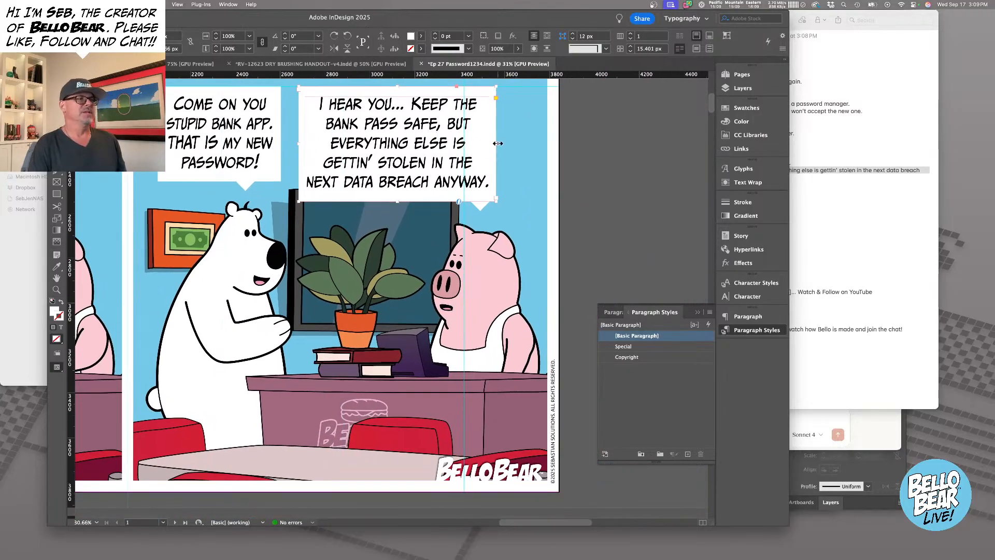
left_click_drag(497, 144, 527, 140)
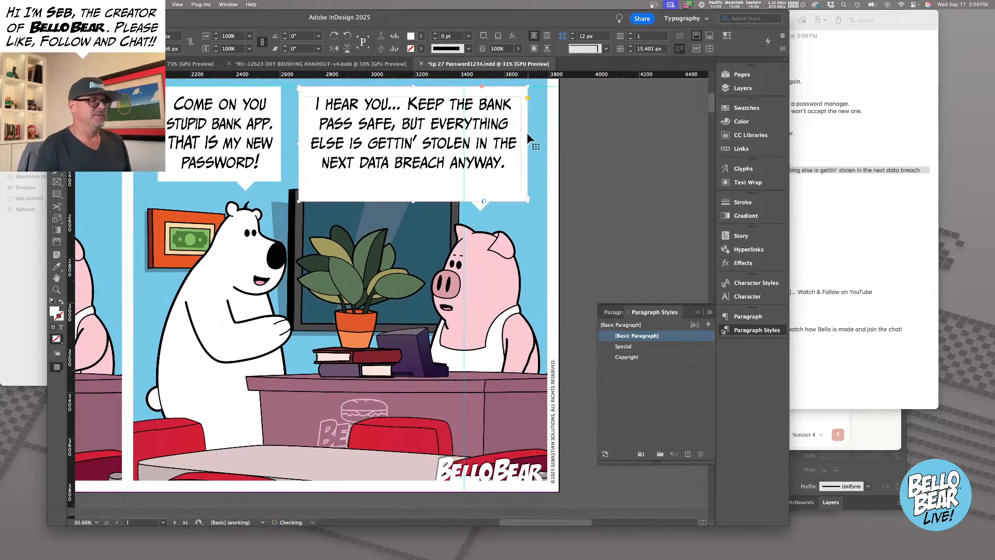
Tighten the tracking of the line "I hear you... Keep the bank" to -20.
scroll(415, 171, "up", 3)
scroll(414, 171, "left", 4)
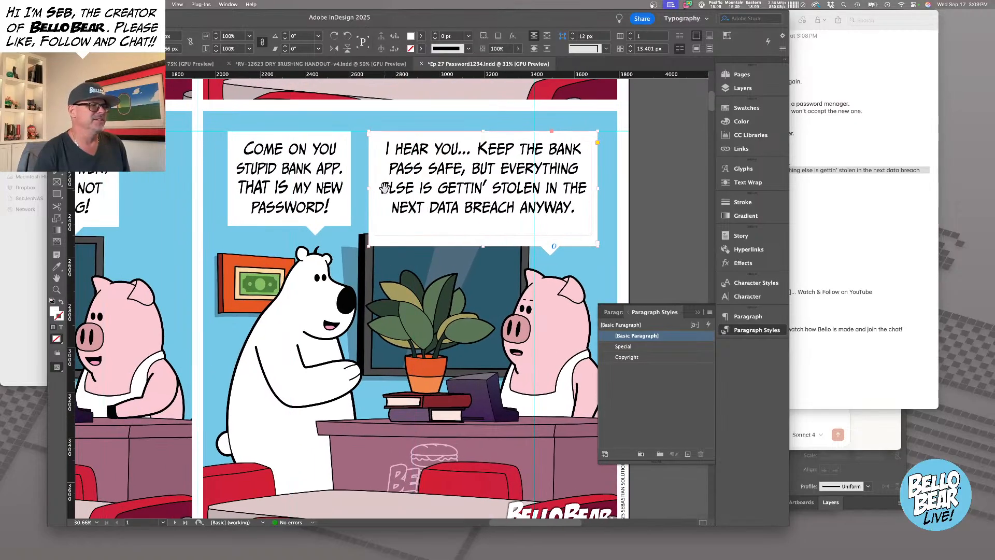
scroll(384, 187, "up", 5)
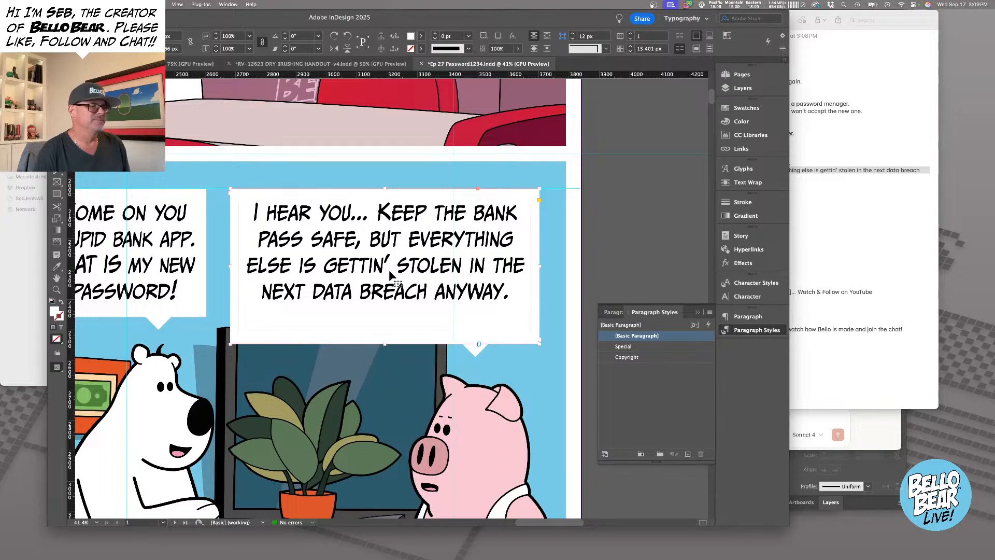
double_click(306, 218)
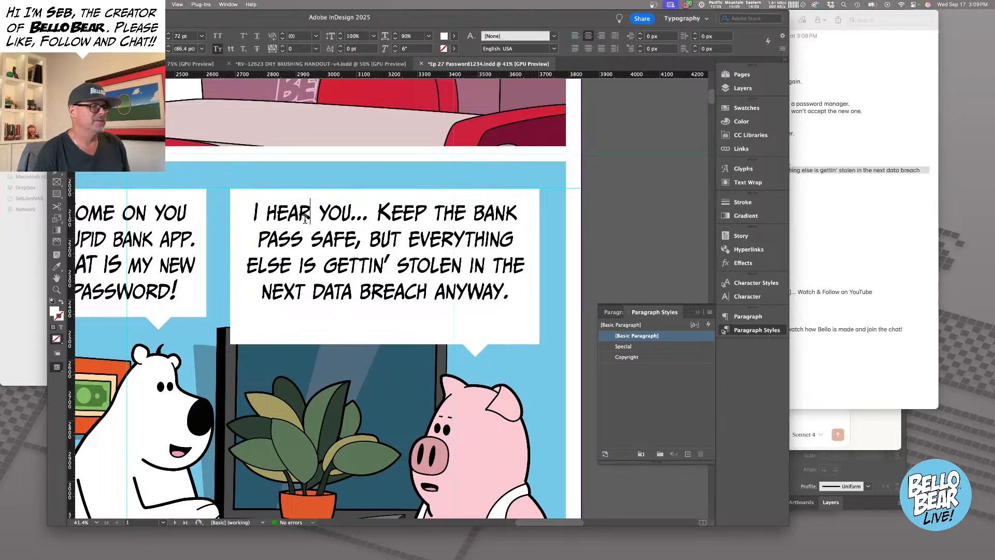
triple_click(305, 218)
key("alt+Left")
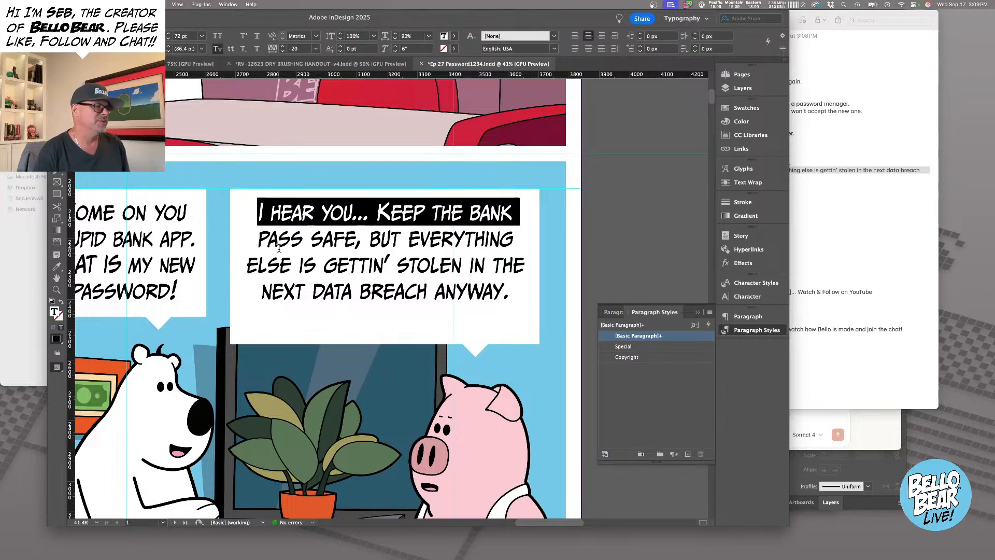
Set the line "else is gettin' stolen in the" to -20 tracking and 85% horizontal scale.
triple_click(279, 254)
key("alt+Left")
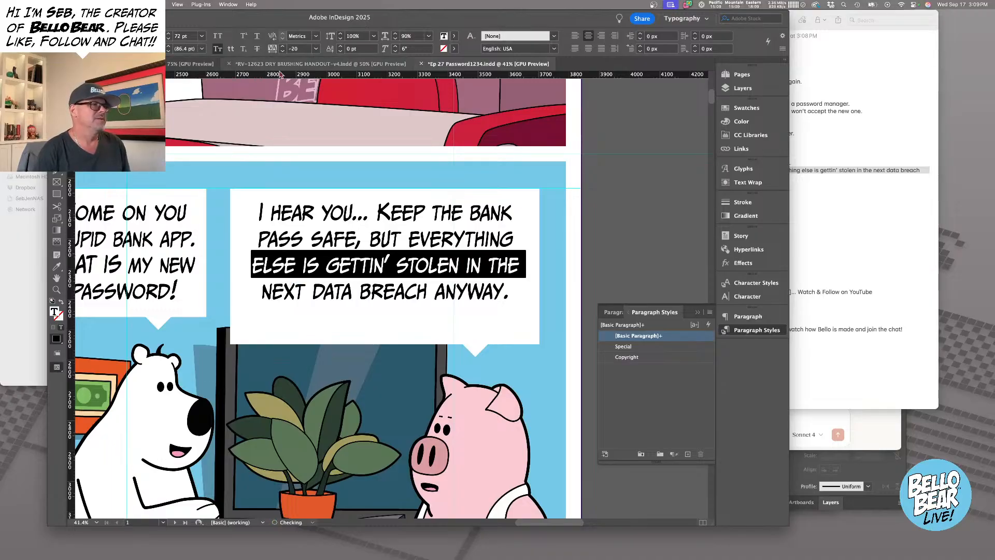
left_click(395, 38)
left_click(395, 39)
left_click(394, 38)
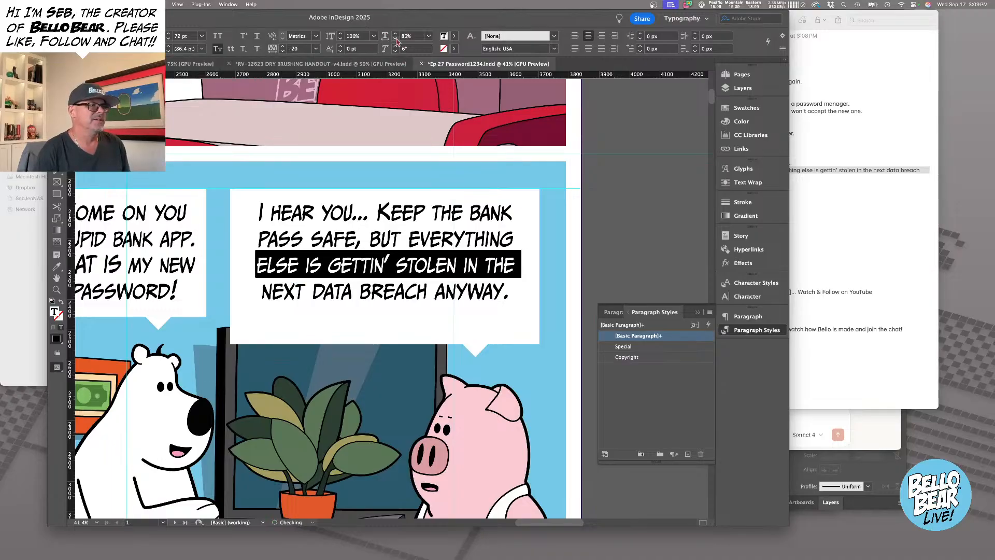
left_click(395, 38)
left_click(395, 39)
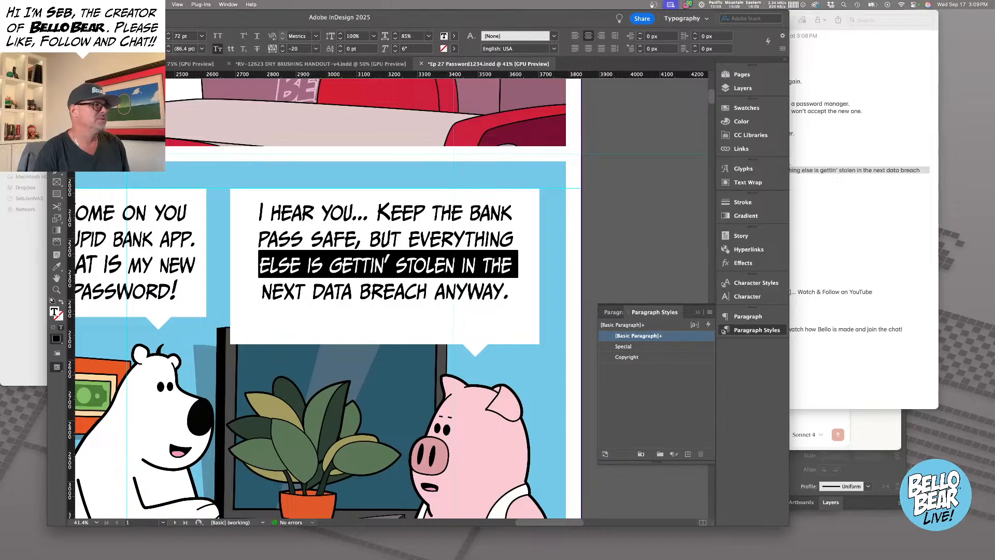
key("Escape")
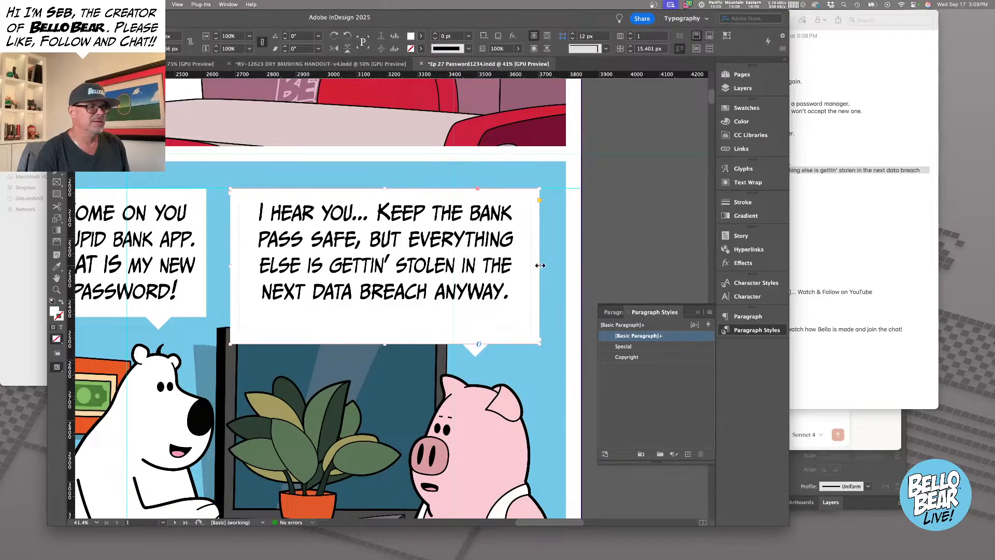
Shrink the "I hear you..." box around its four lines and move the speech tail up against its lower edge.
left_click_drag(539, 265, 509, 263)
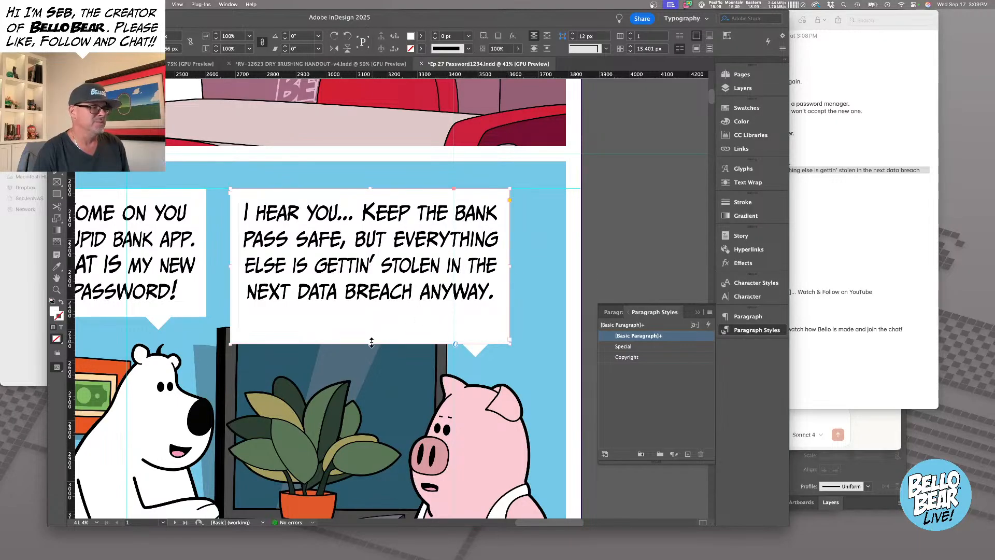
left_click_drag(370, 343, 371, 314)
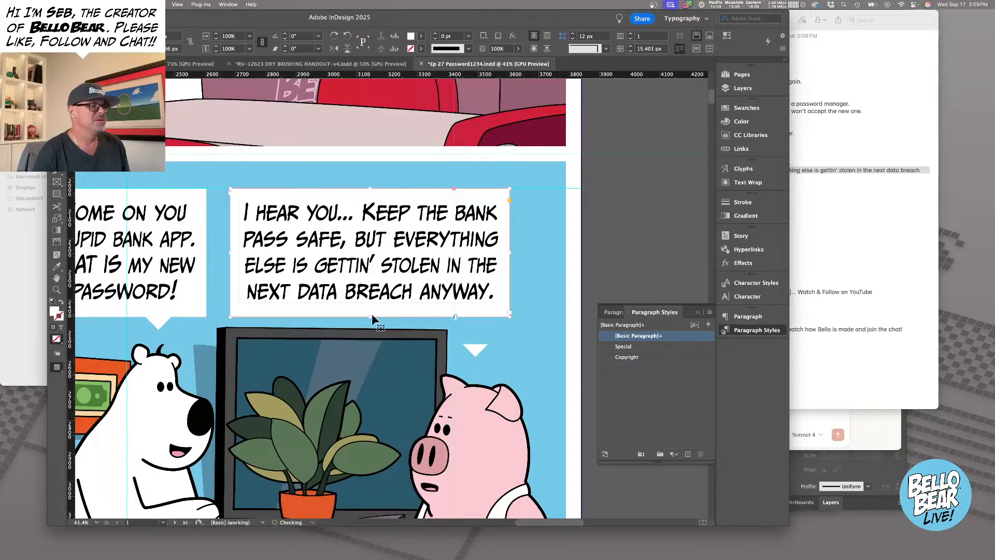
left_click_drag(477, 347, 475, 324)
Shift the "I hear you..." box slightly right and reposition the "Come on you..." box over the bear, leaving a small gap between them.
key("super+minus")
key("super+minus")
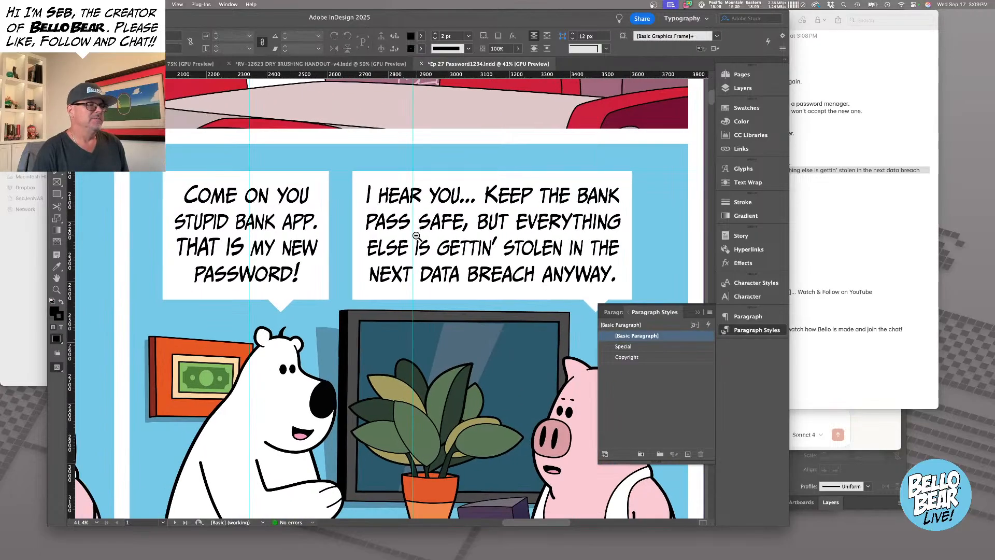
left_click_drag(359, 275, 483, 199)
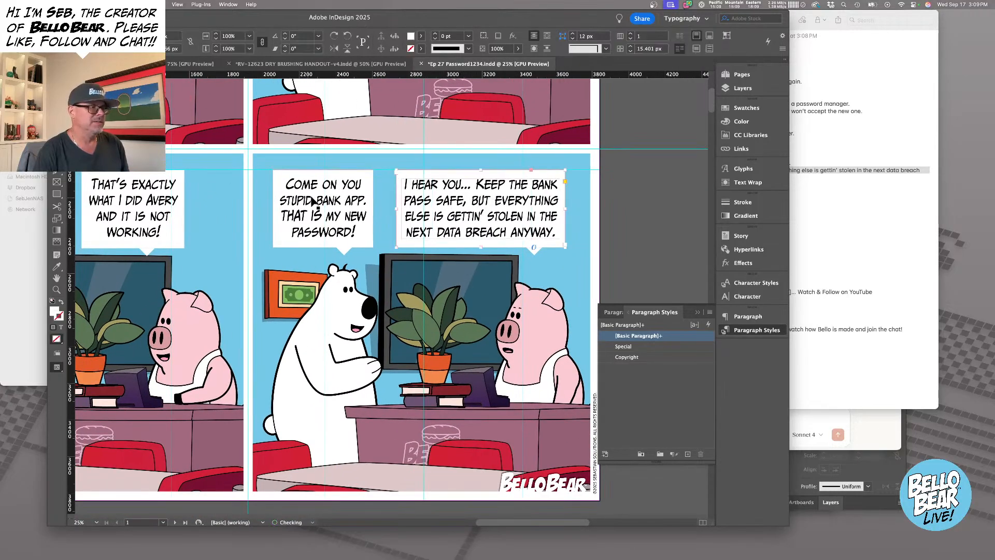
left_click_drag(319, 197, 399, 257)
key("Left")
key("Left")
key("Left")
key("Left")
key("Left")
key("Left")
key("Left")
key("Left")
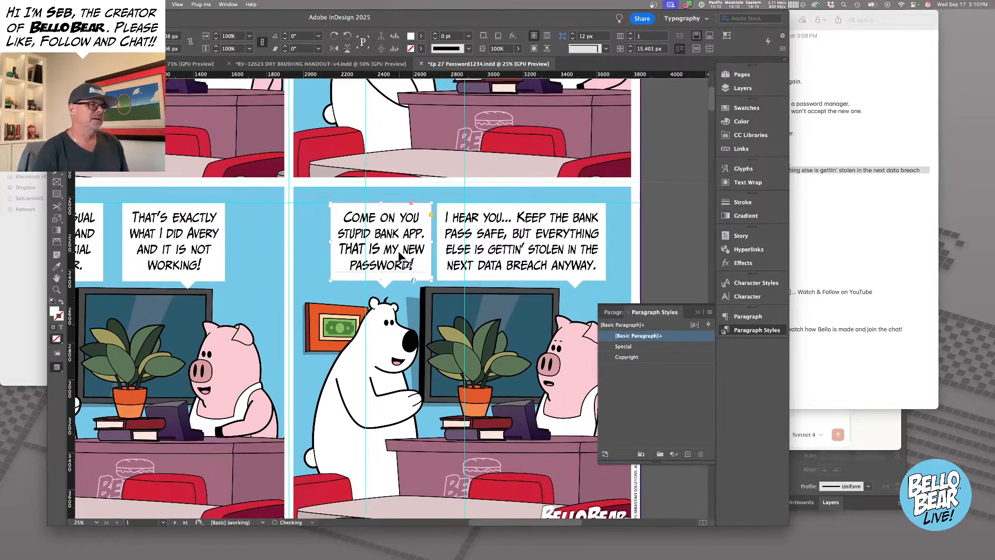
key("Left")
key("Left")
key("Left")
key("Left")
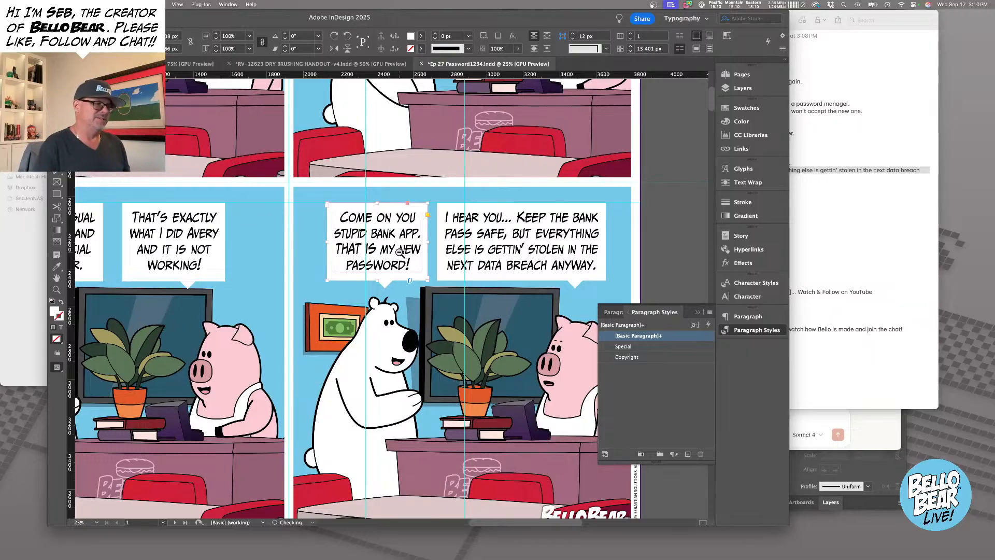
left_click_drag(388, 243, 367, 127)
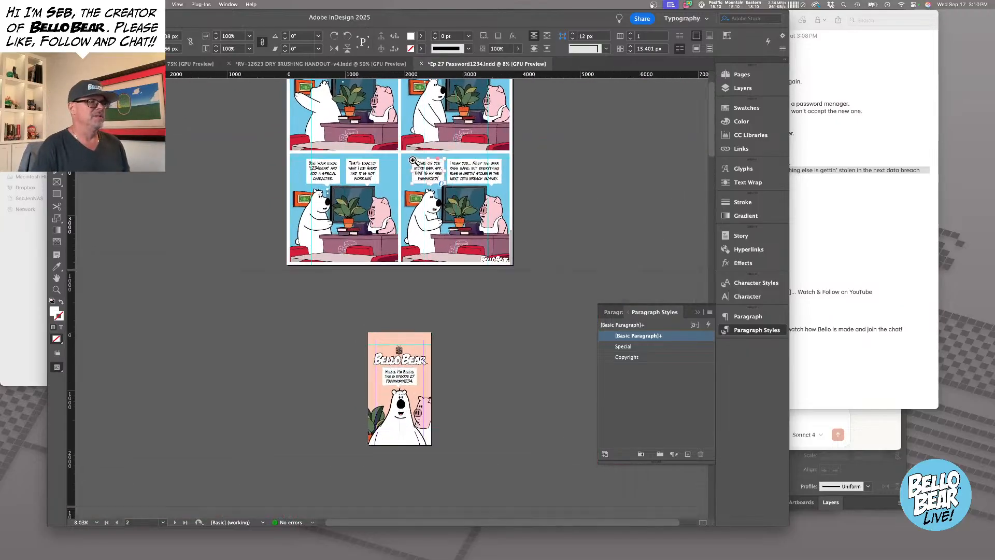
left_click_drag(464, 199, 412, 263)
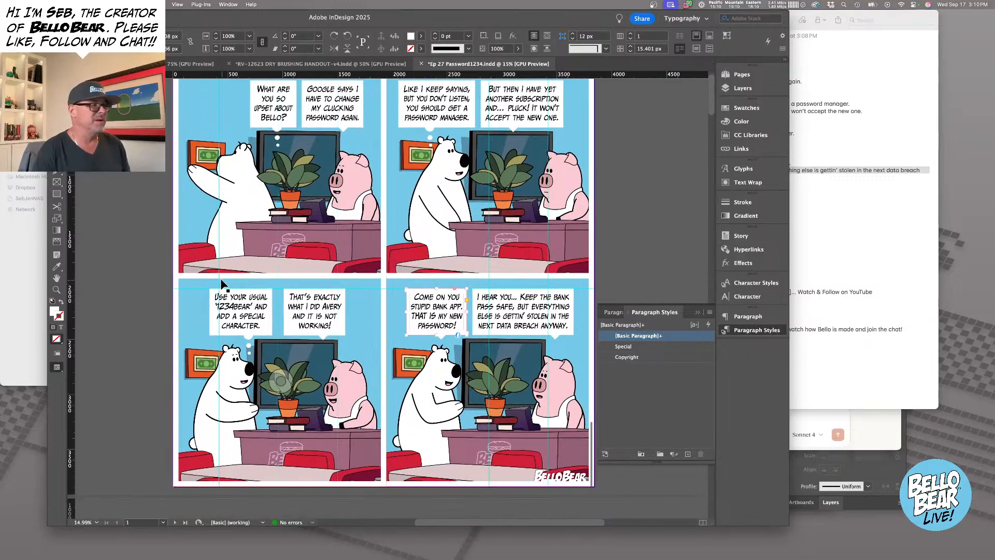
left_click_drag(381, 294, 372, 313)
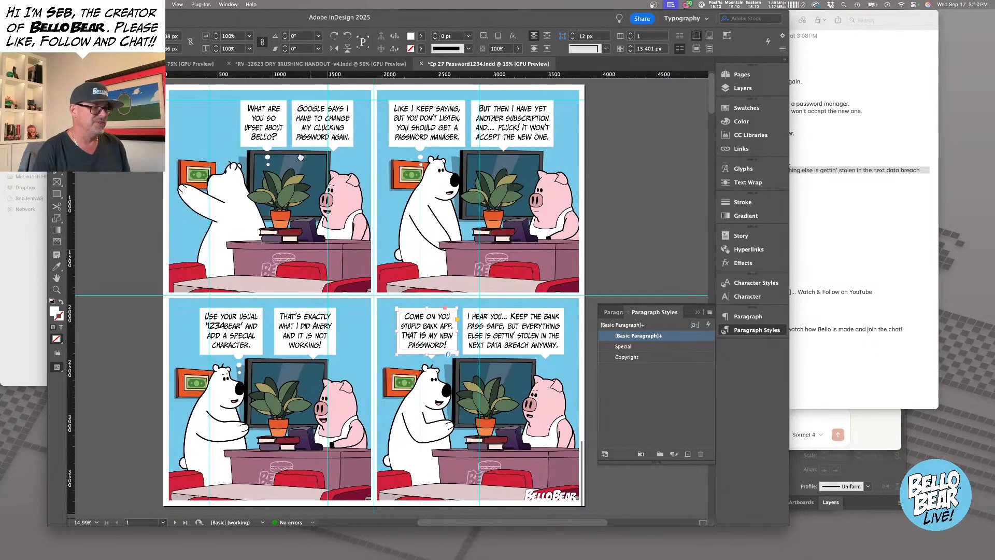
left_click(609, 181)
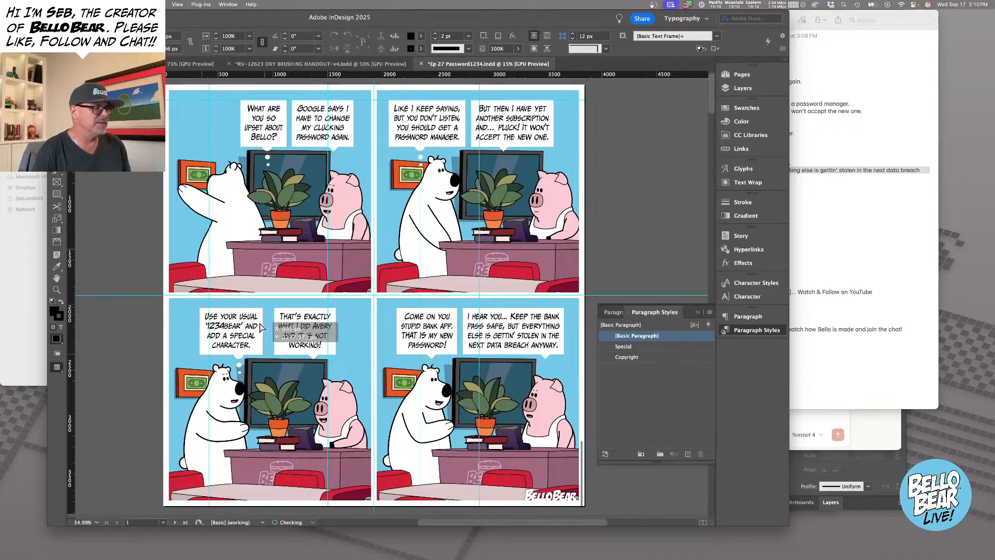
left_click_drag(259, 323, 263, 323)
key("Right")
key("Right")
key("Right")
key("Right")
key("Right")
key("Right")
key("Right")
key("Right")
key("Right")
key("Right")
key("Right")
key("Right")
key("Right")
key("Right")
key("Right")
key("Right")
key("Right")
key("Right")
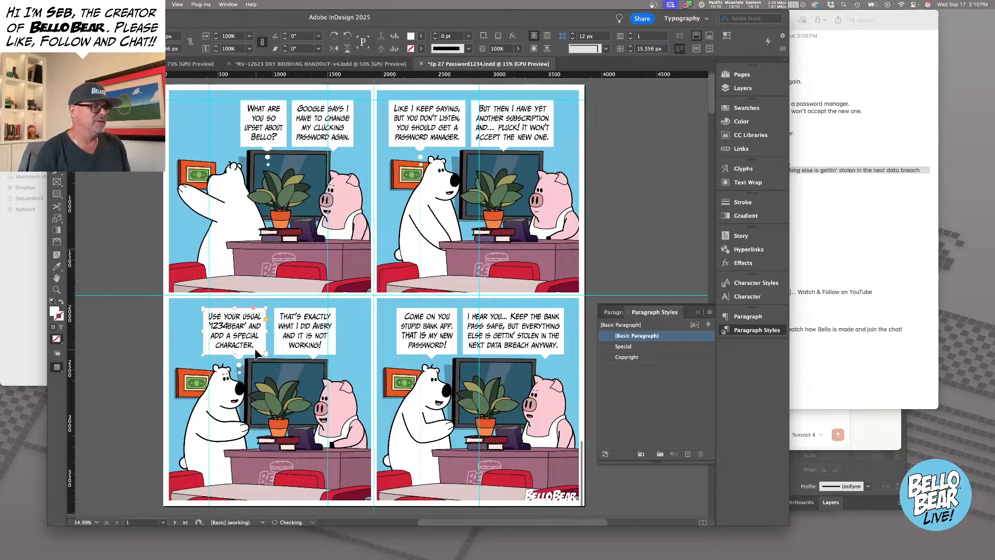
key("Right")
key("Right")
key("Right")
key("Right")
key("Right")
key("Right")
key("Right")
key("Right")
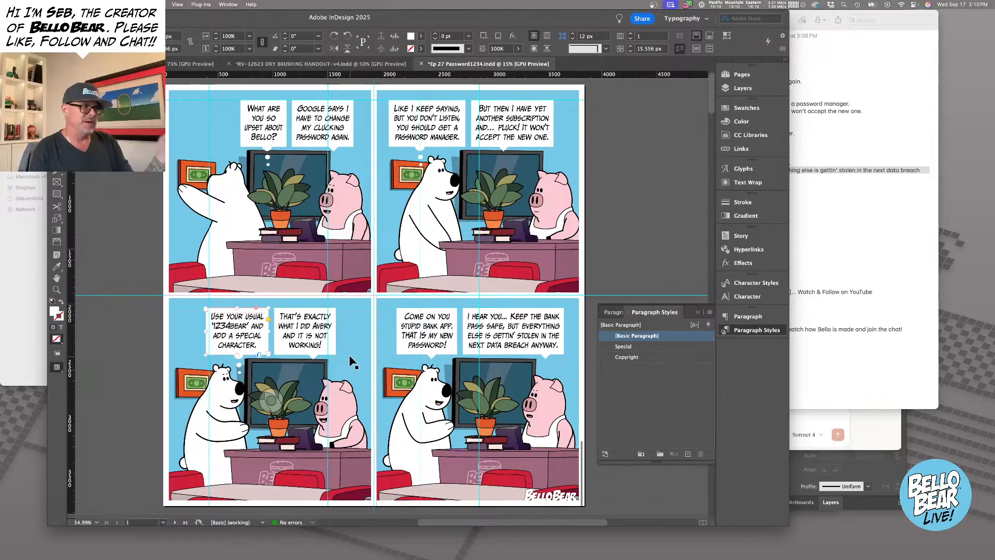
Deselect everything, check the four-panel layout and save the comic document.
left_click(629, 188)
left_click(581, 224)
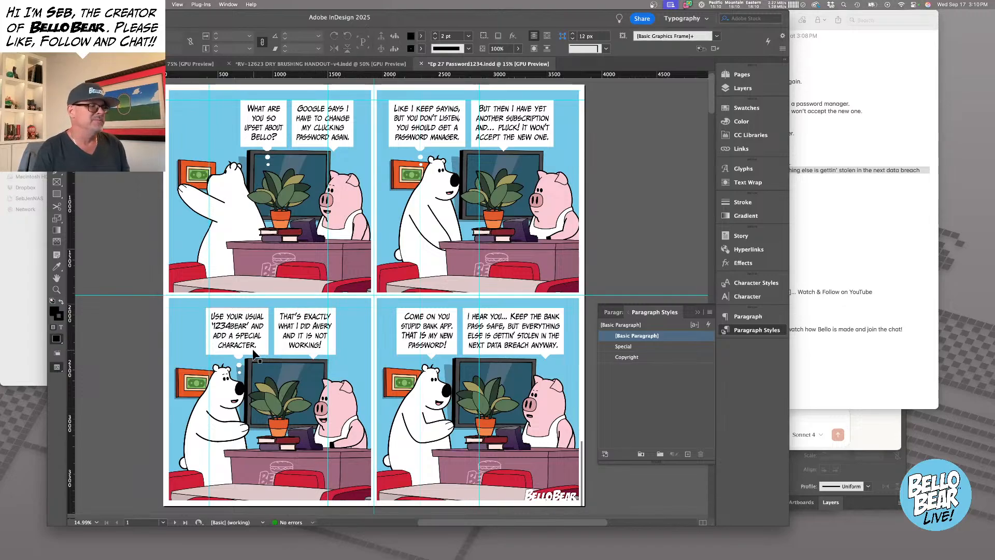
scroll(268, 342, "down", 2)
scroll(269, 342, "left", 1)
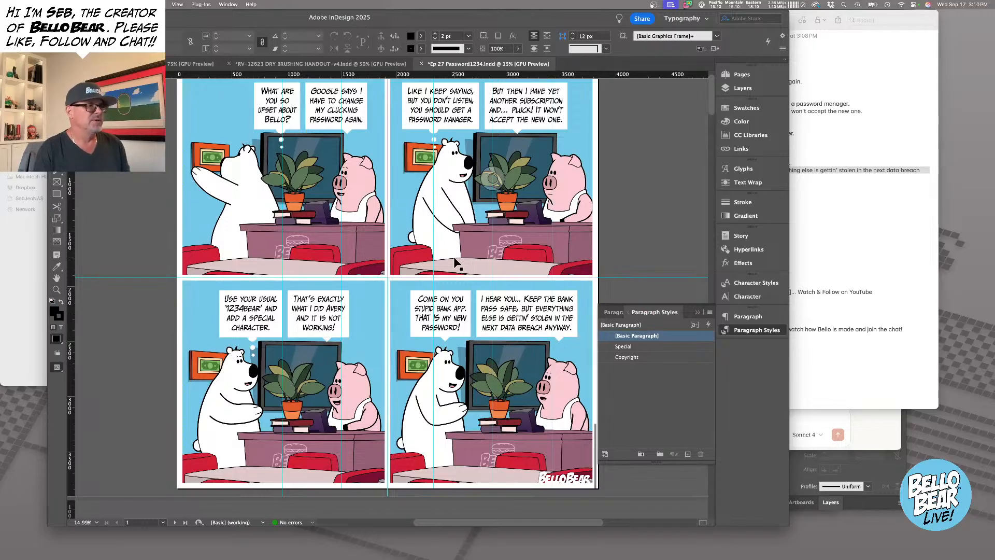
key("super+s")
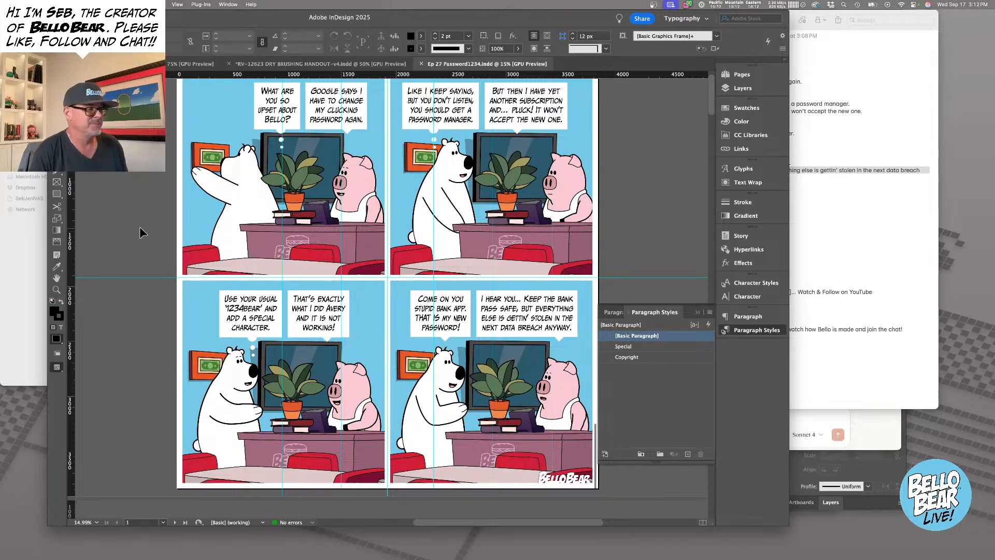
Switch to Adobe Illustrator, move its window further left and reduce the window's size.
mouse_move(244, 548)
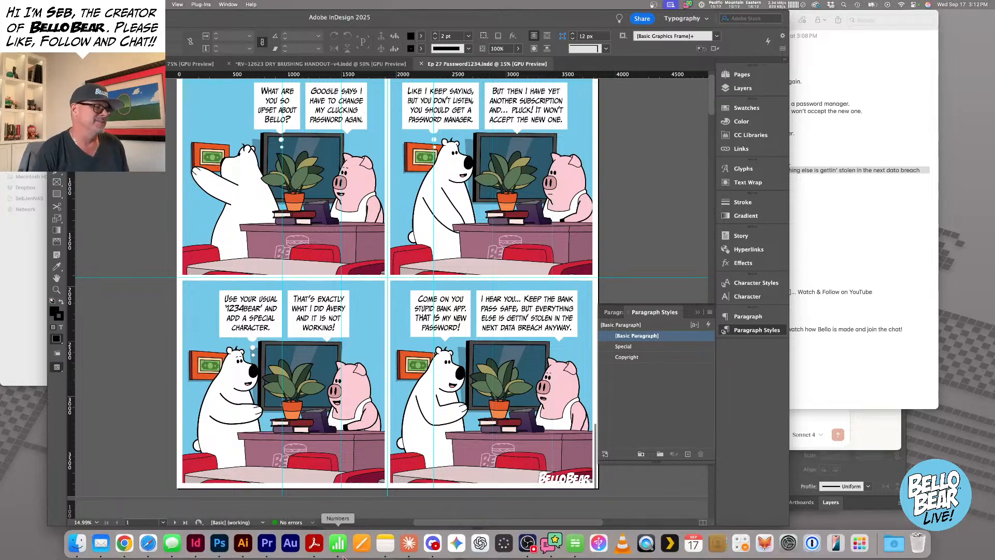
left_click(244, 548)
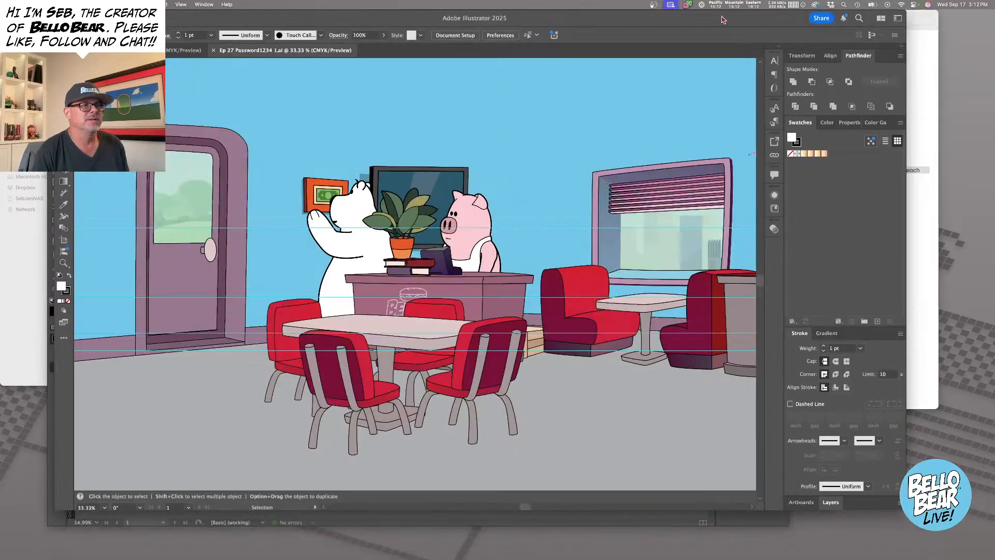
left_click_drag(719, 18, 680, 18)
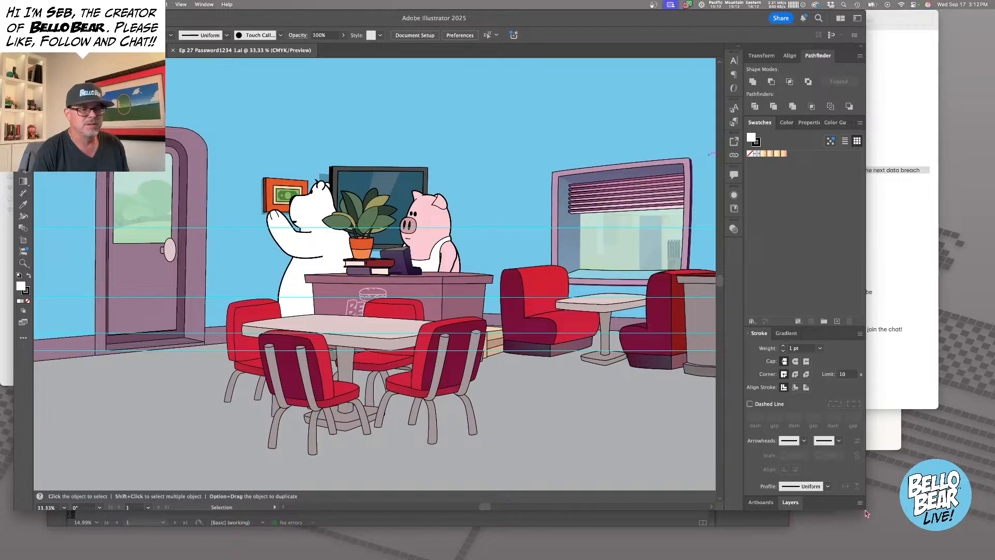
left_click_drag(864, 511, 807, 505)
Bring the InDesign window forward, shift it left, and return to the Illustrator window.
left_click(765, 522)
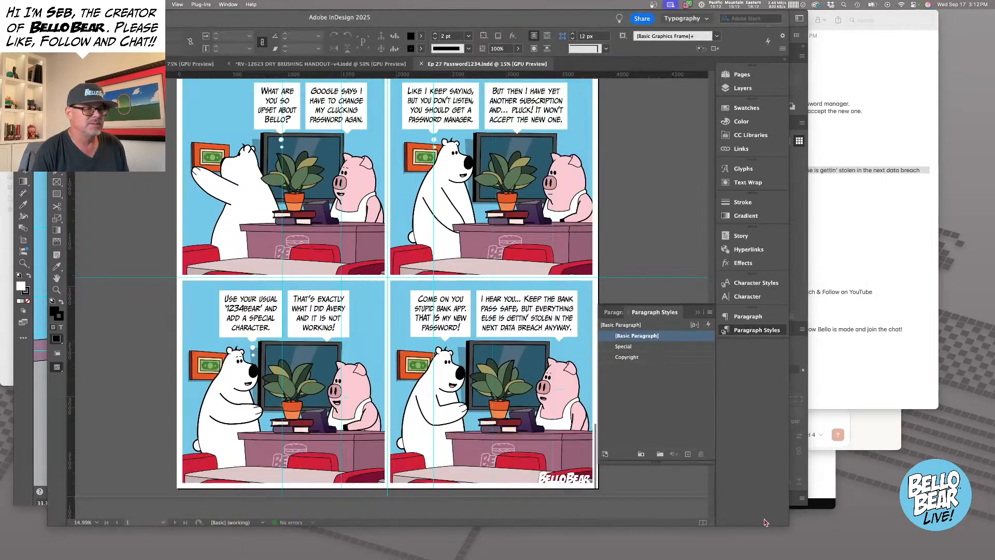
left_click_drag(300, 26, 247, 26)
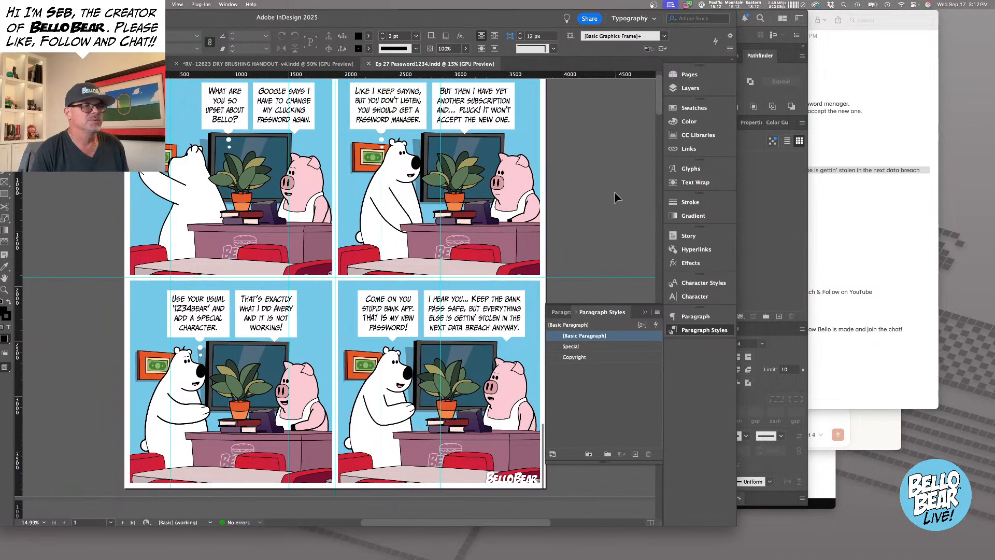
left_click_drag(427, 17, 434, 20)
left_click(784, 241)
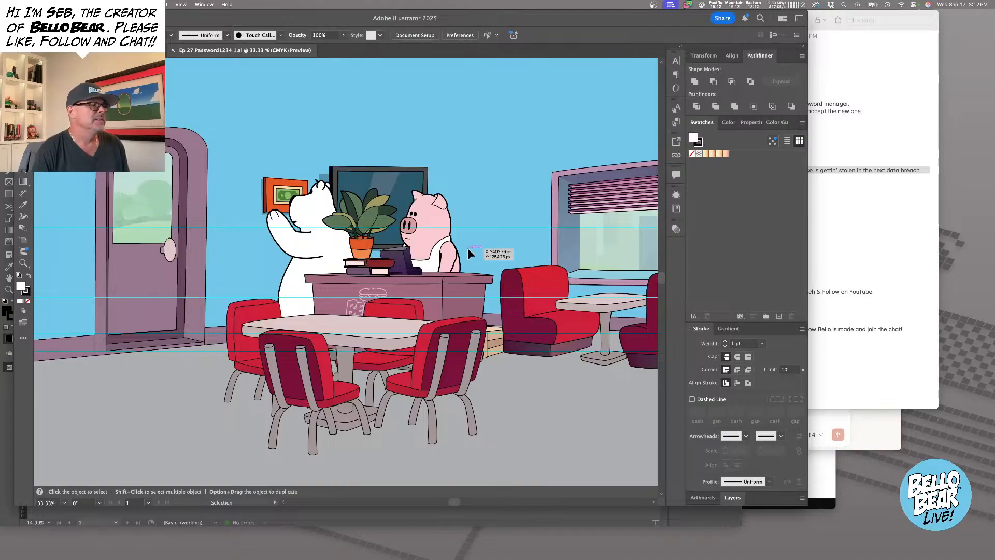
Replace Bello's Panel 4 line in the Notes script with the InDesign comic's text "Come on you stupid bank app. THAT IS my new password!".
left_click(828, 226)
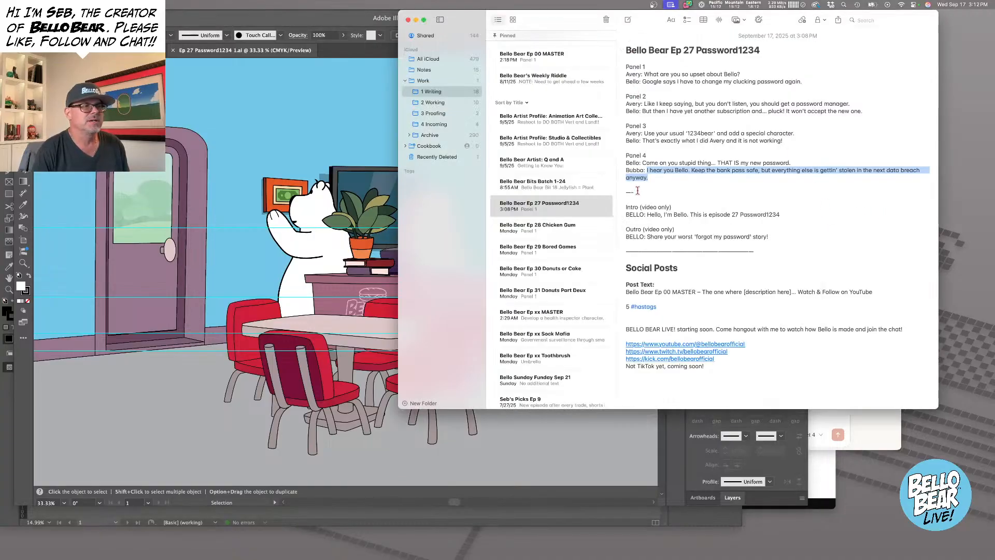
mouse_move(362, 556)
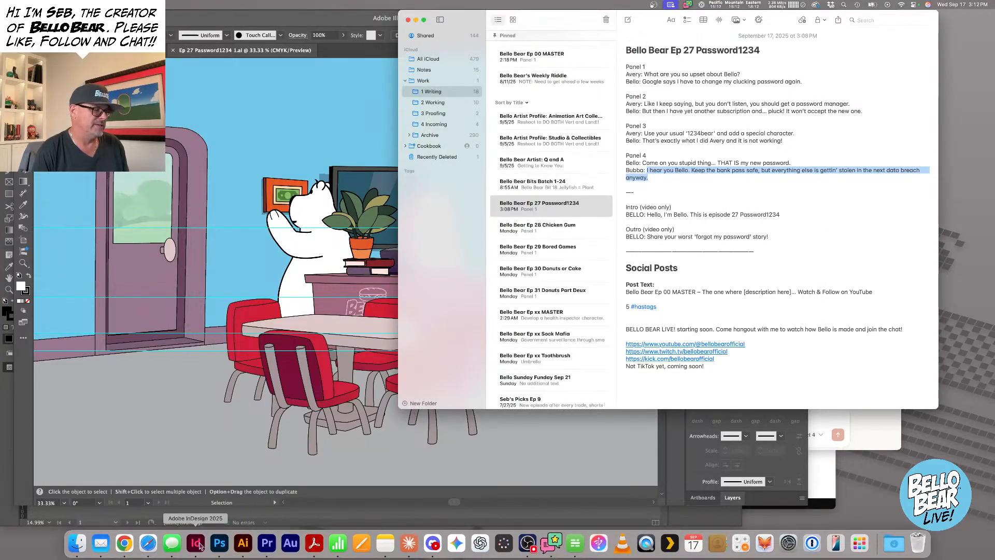
left_click(198, 542)
double_click(392, 314)
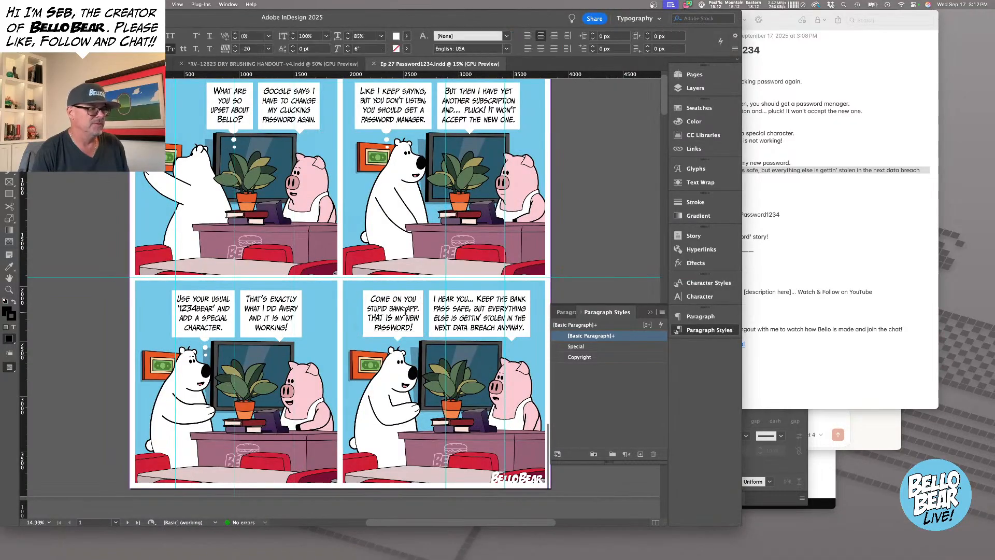
key("super+a")
key("super+c")
left_click(888, 177)
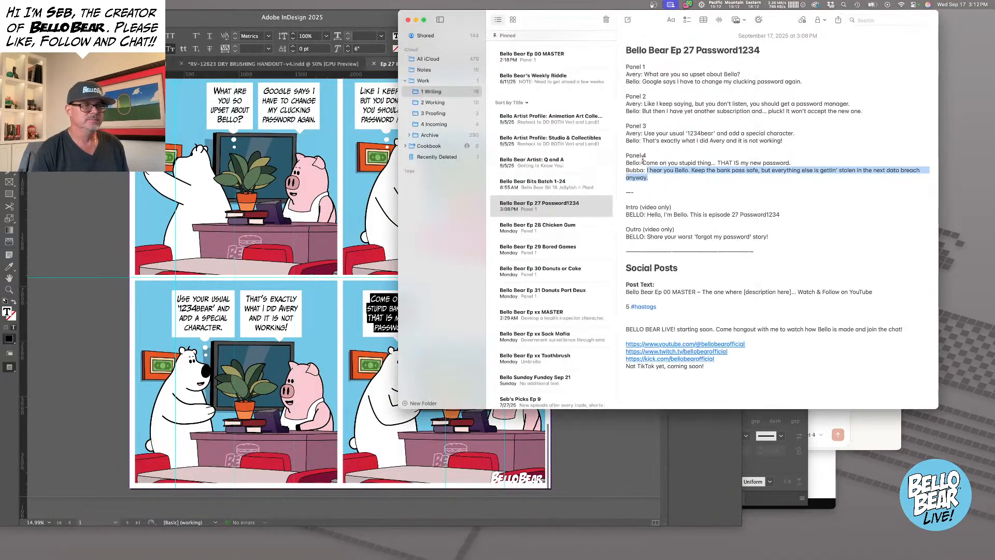
left_click_drag(642, 162, 834, 159)
key("super+v")
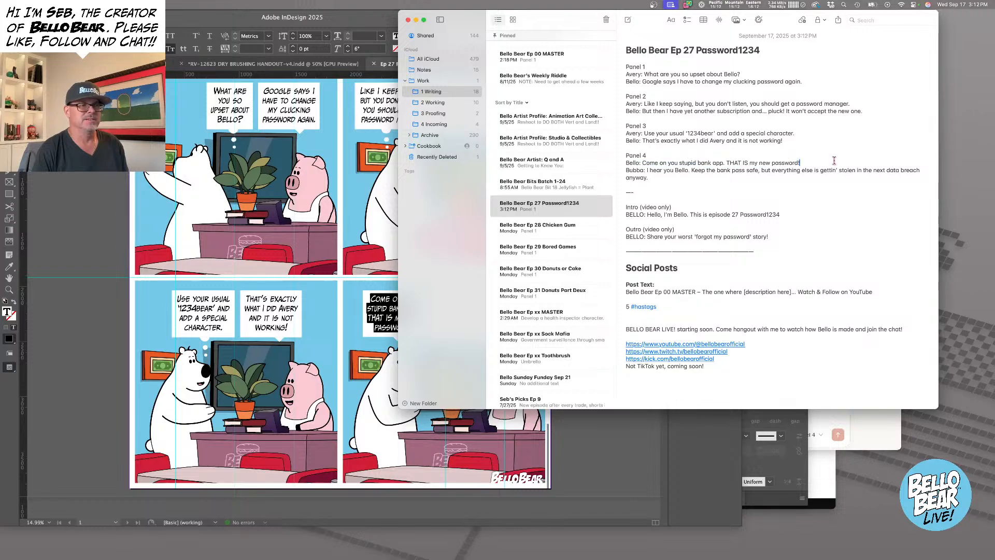
Replace Bubba's Panel 4 line in the script with the comic's "I hear you... Keep the bank pass safe" text, followed by a line break.
left_click(340, 308)
left_click(477, 311)
key("super+a")
key("super+c")
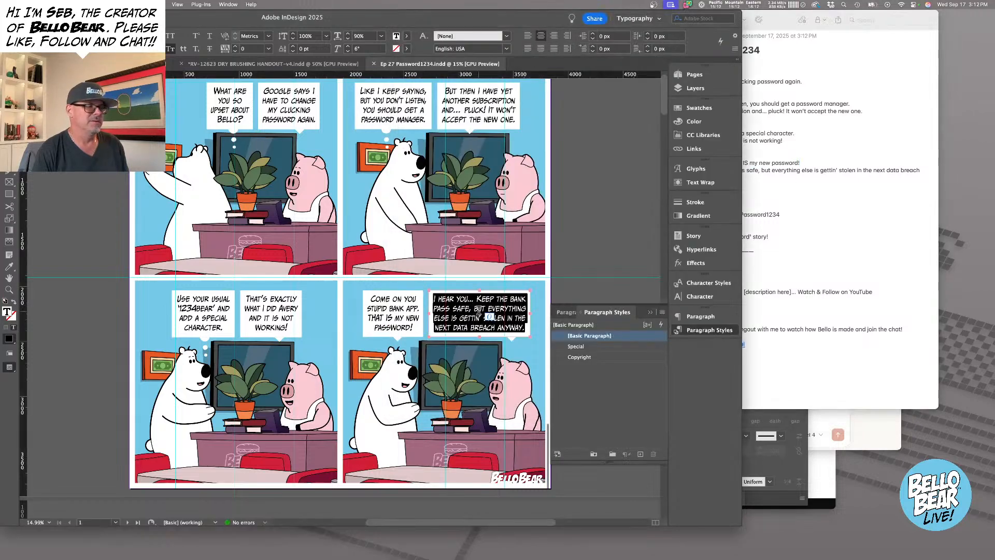
left_click(817, 204)
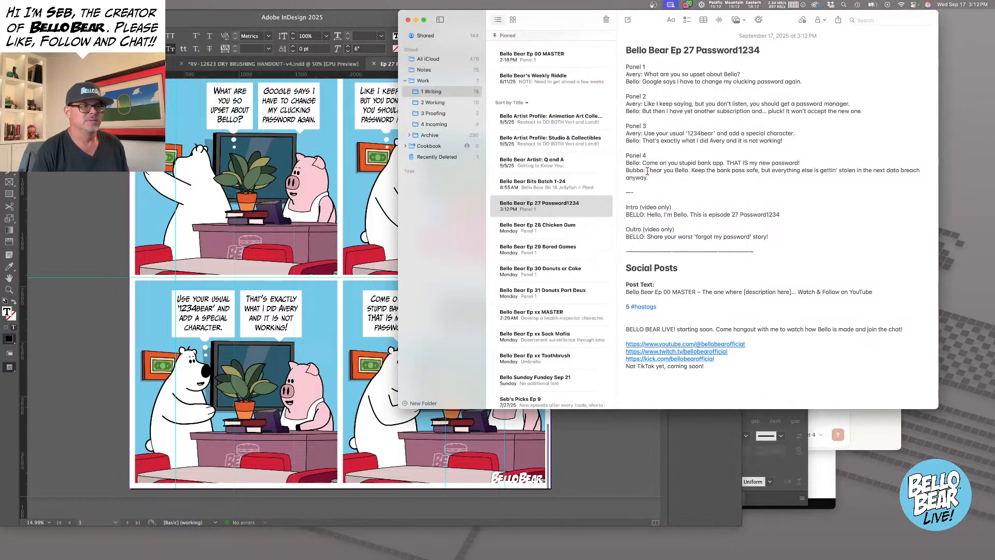
left_click_drag(648, 171, 654, 182)
key("super+v")
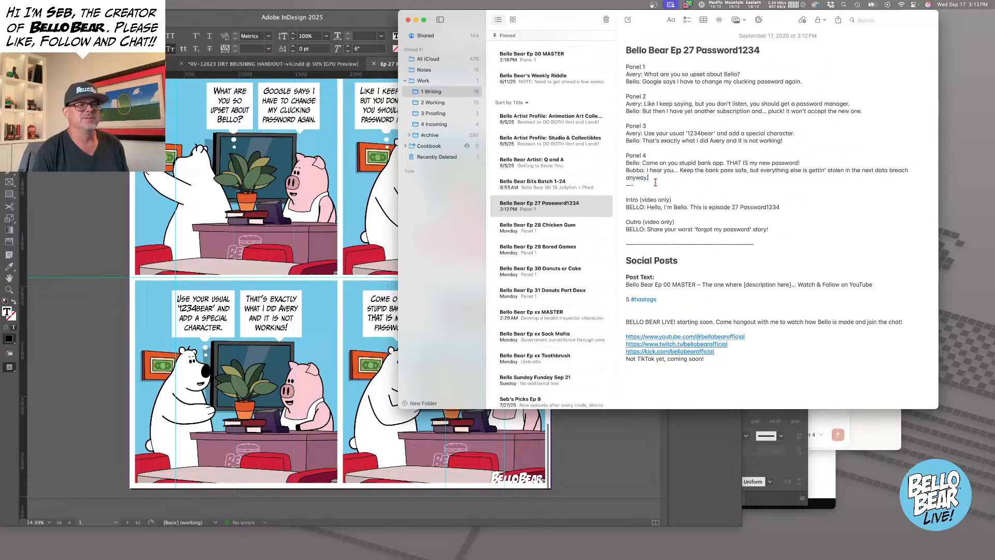
key("Return")
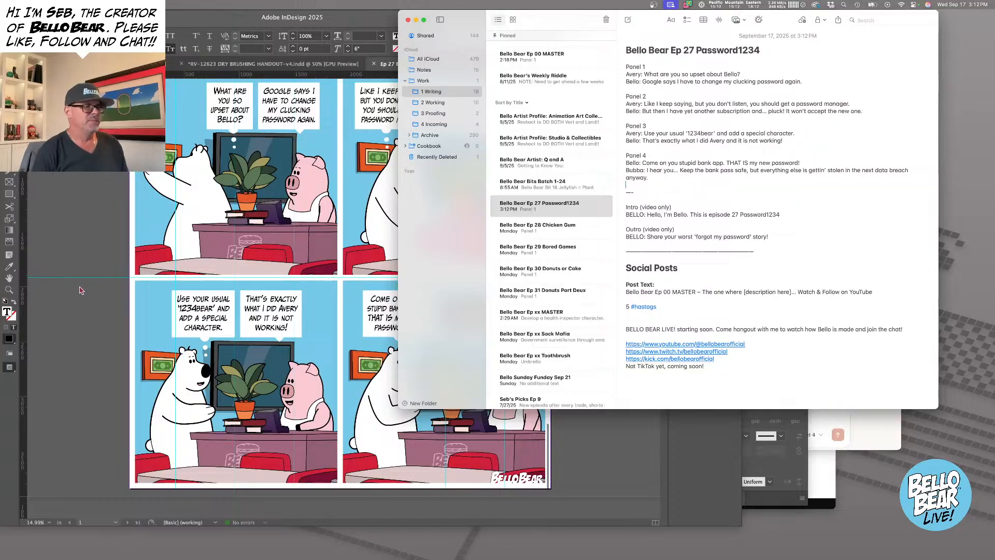
Return to the Illustrator diner scene and delete the white bear standing at the counter.
left_click(586, 447)
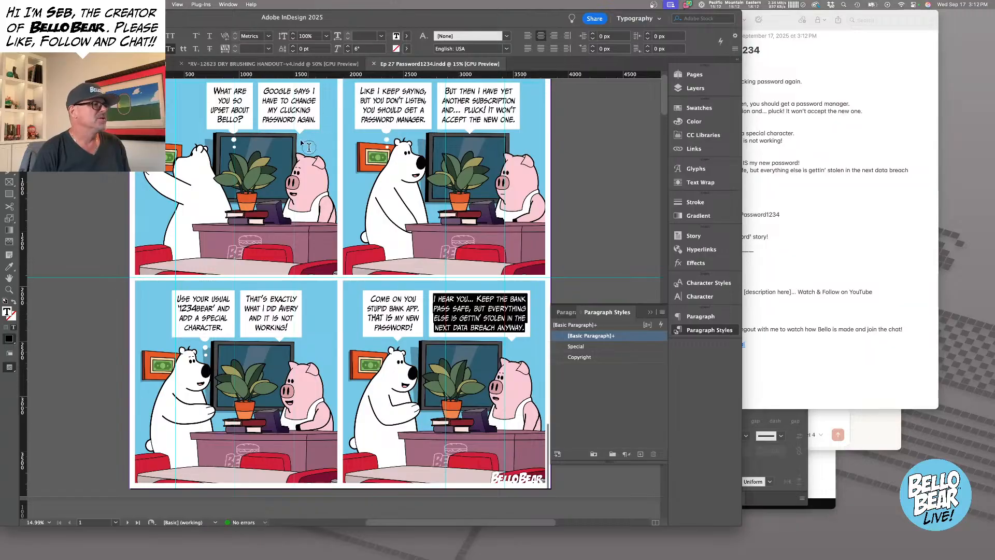
left_click(819, 100)
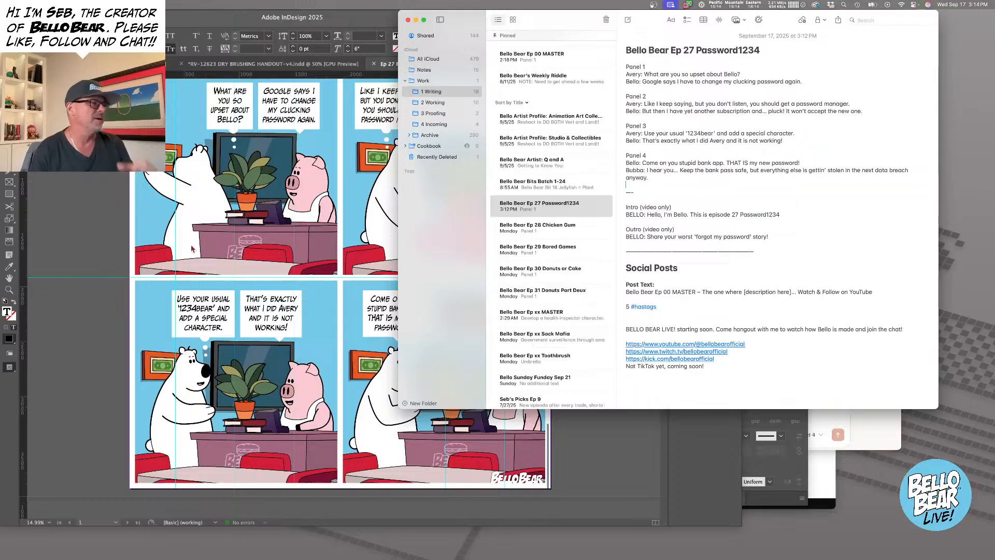
left_click(784, 466)
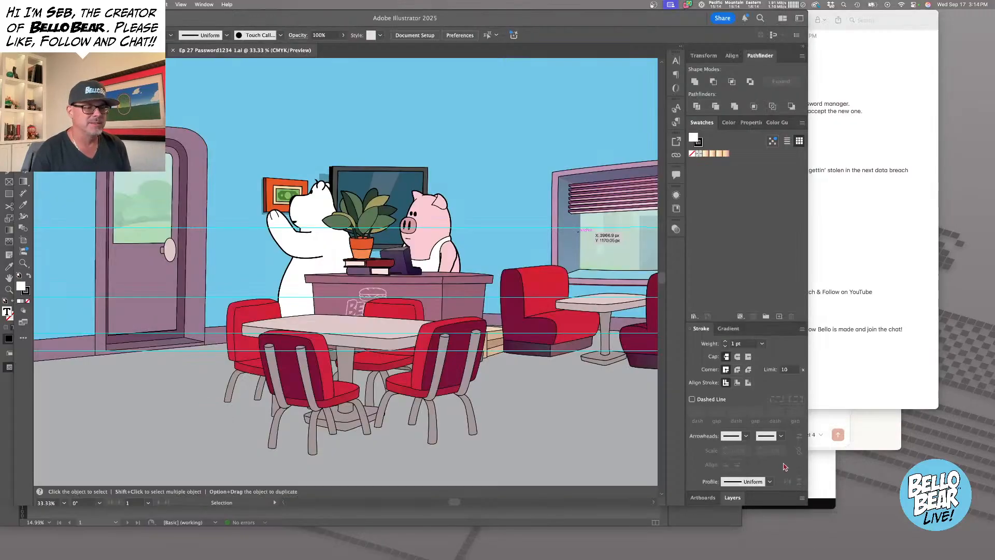
left_click(304, 207)
key("Delete")
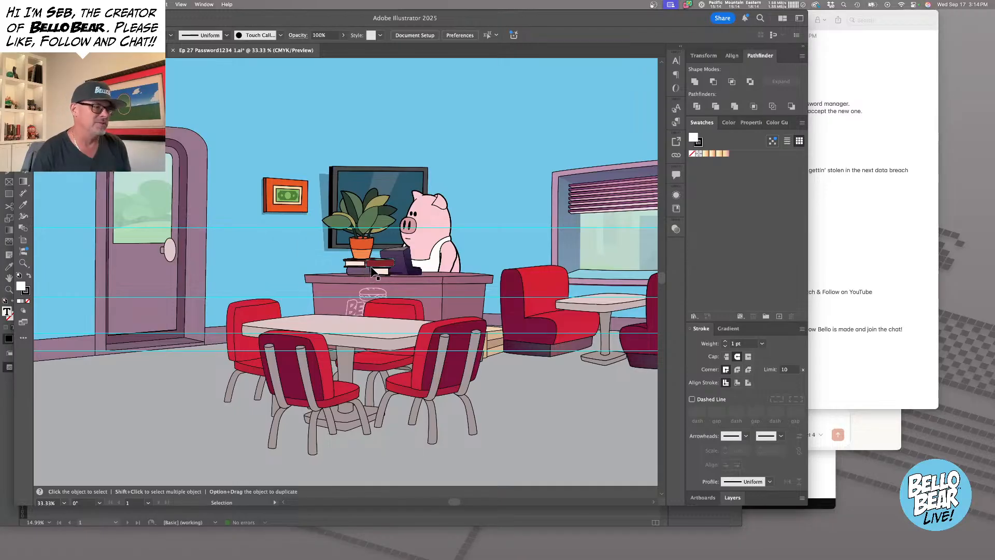
Shift the books and potted plant left along the counter and display the full Transform options.
left_click_drag(371, 269, 348, 272)
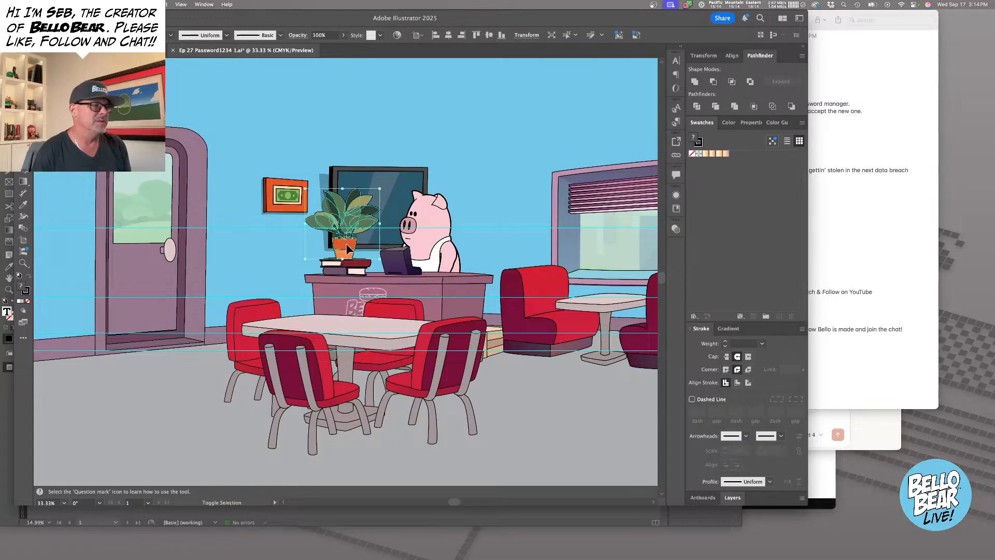
left_click(802, 56)
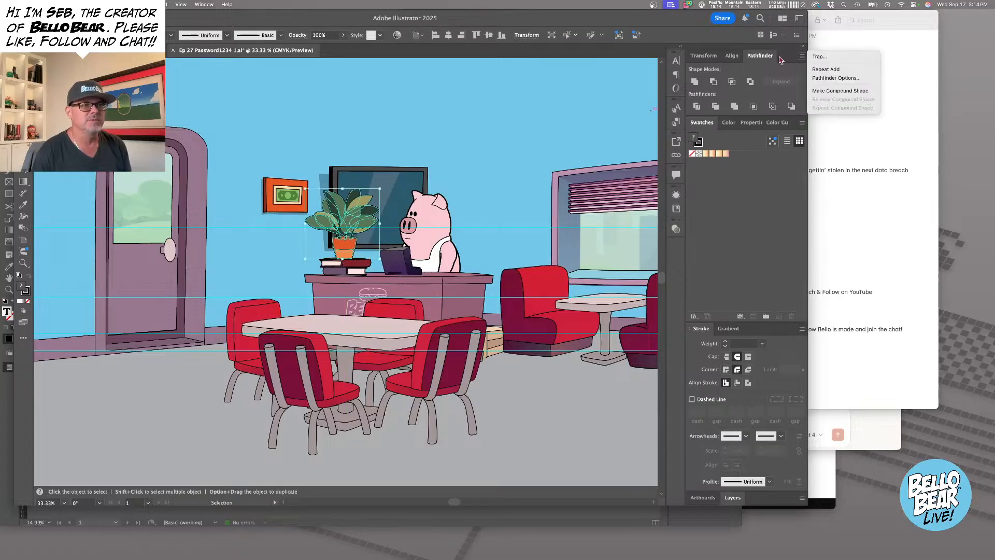
left_click(703, 56)
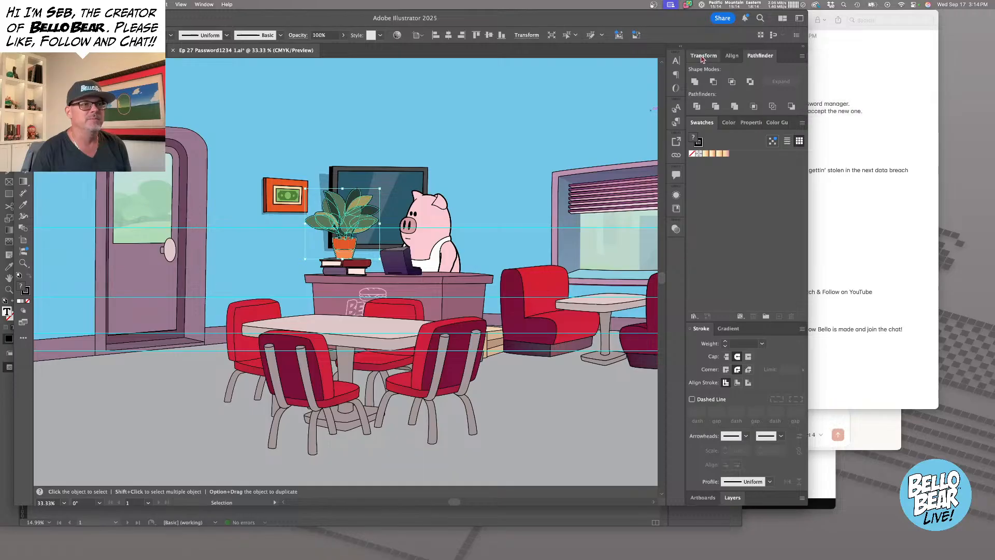
left_click(802, 56)
left_click(832, 83)
Reposition the potted plant on the stack of books, about 19 px right and 1 px up.
scroll(473, 315, "up", 5)
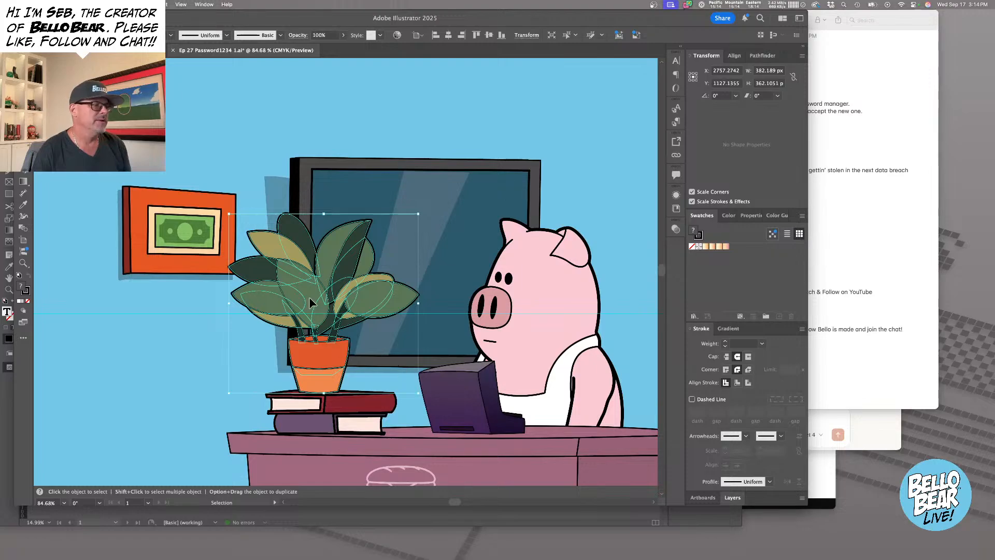
left_click_drag(309, 297, 320, 299)
key("Up")
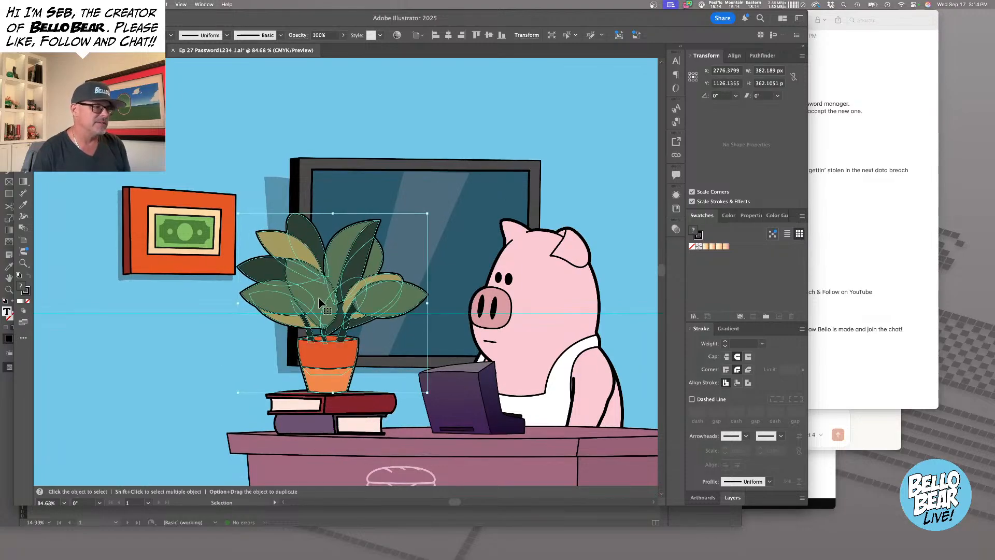
left_click(366, 187)
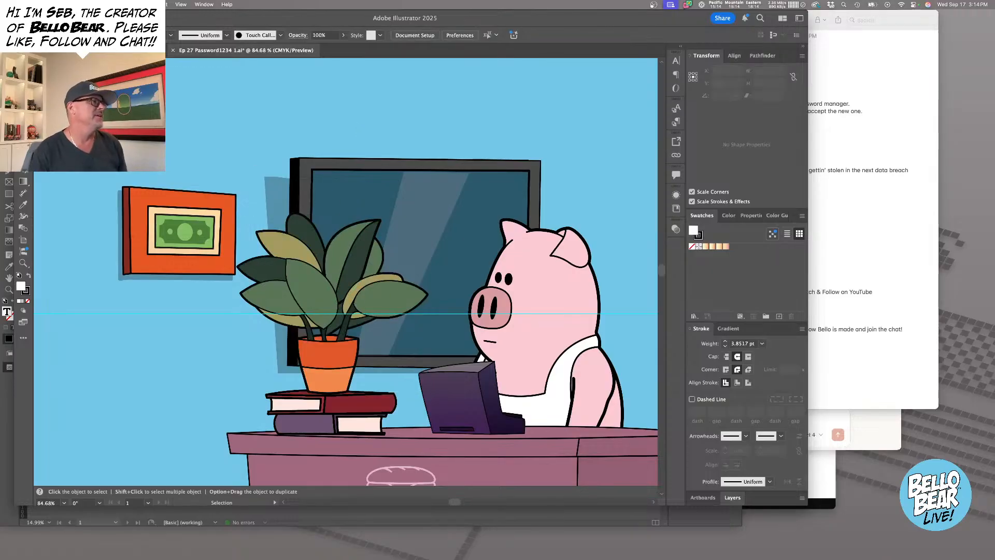
Rotate the plant's tall two-tone leaf about 8° counterclockwise around its base.
key("a")
left_click(343, 249, "alt")
left_click(343, 250, "alt")
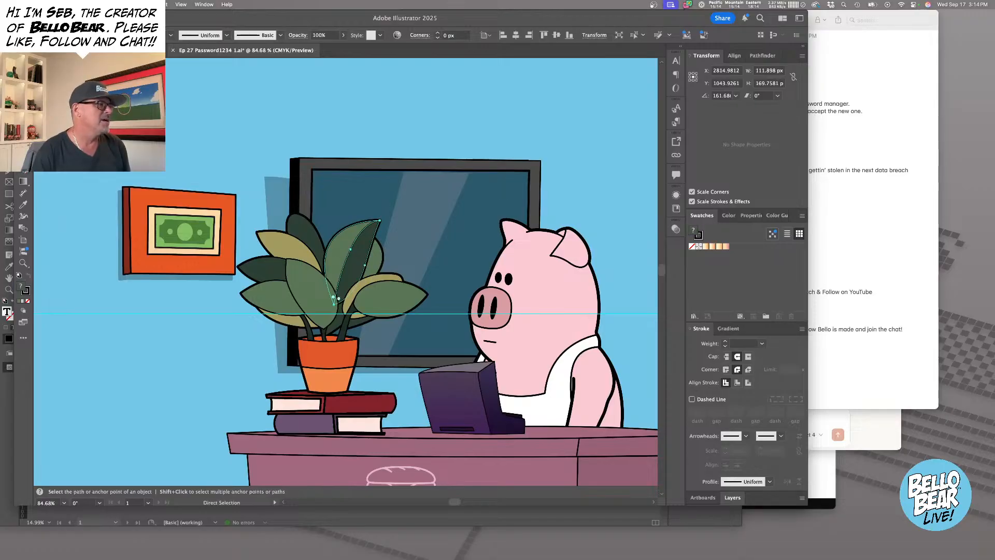
key("s")
key("r")
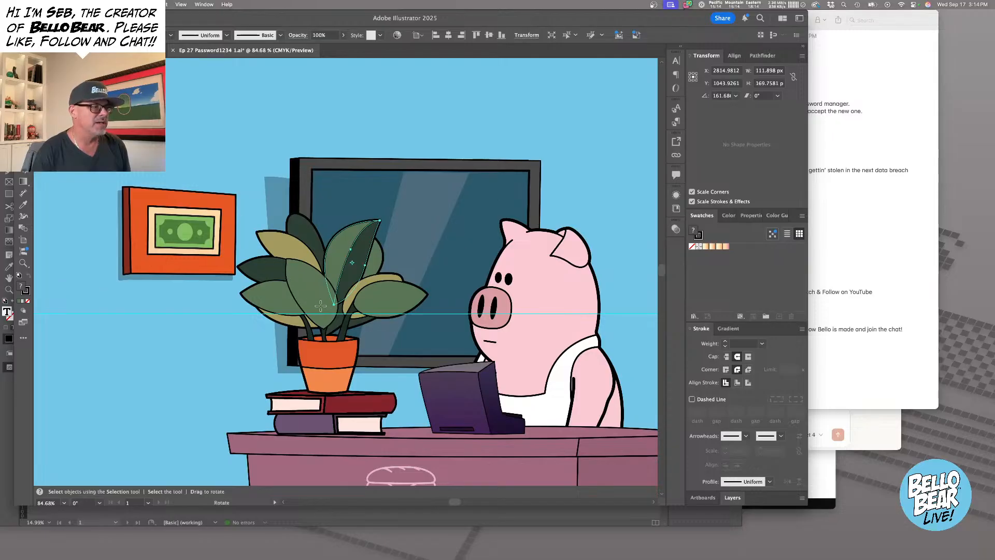
mouse_move(357, 254)
left_mouse_down()
mouse_move(321, 228)
mouse_move(393, 243)
mouse_move(373, 244)
left_mouse_up()
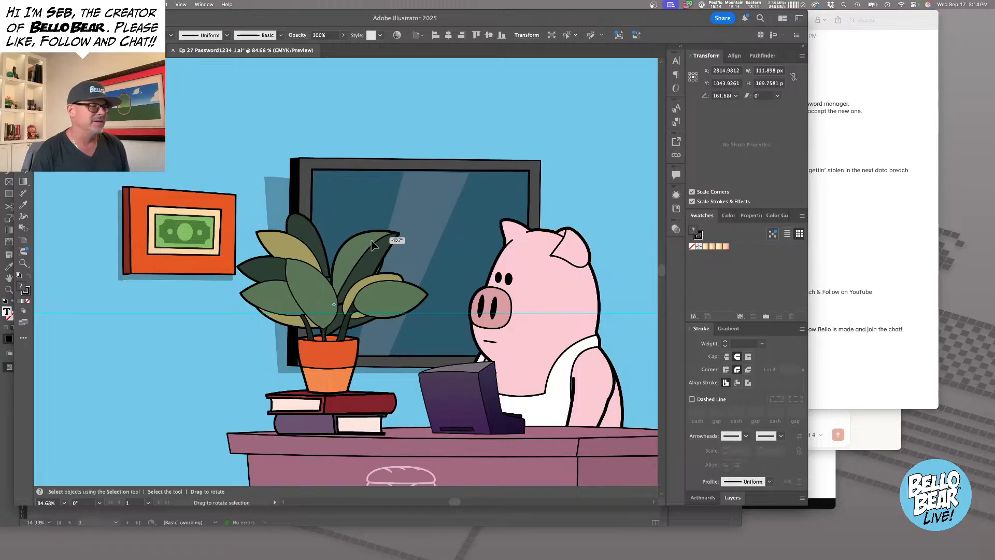
left_click_drag(371, 243, 346, 224)
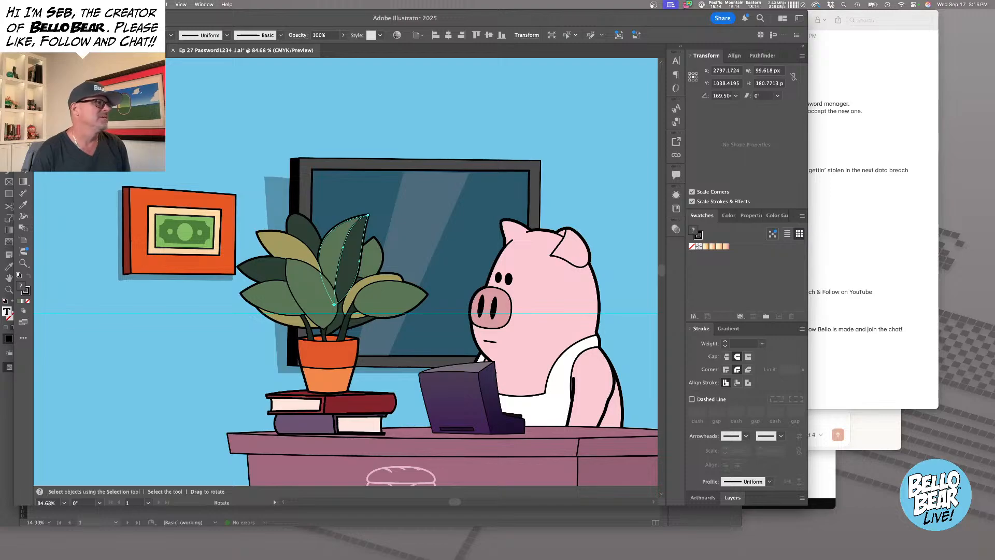
key("v")
left_click(465, 228)
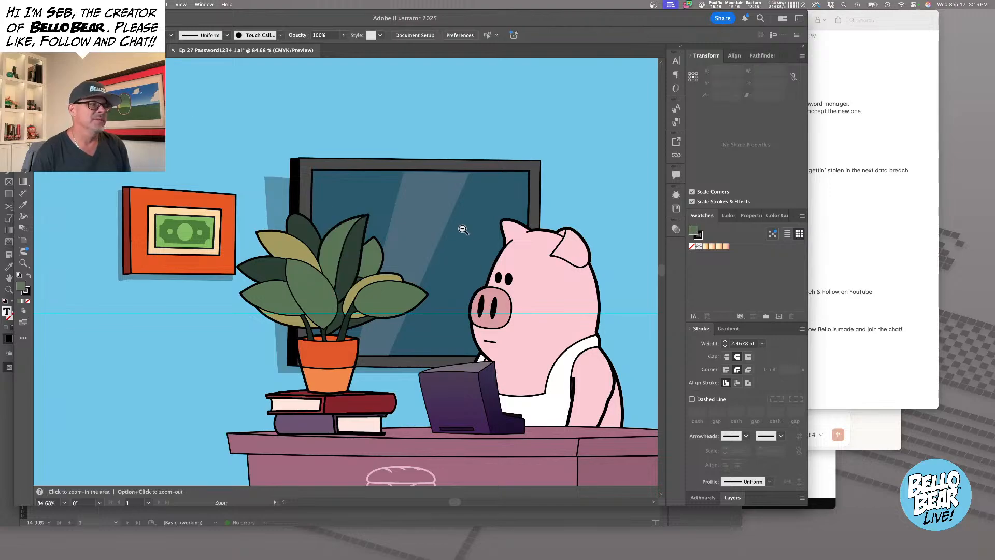
Select all parts of the pig behind the counter and move it horizontally about 257 px right.
left_click(464, 228, "alt+super")
left_click_drag(442, 283, 438, 170)
left_click(408, 241)
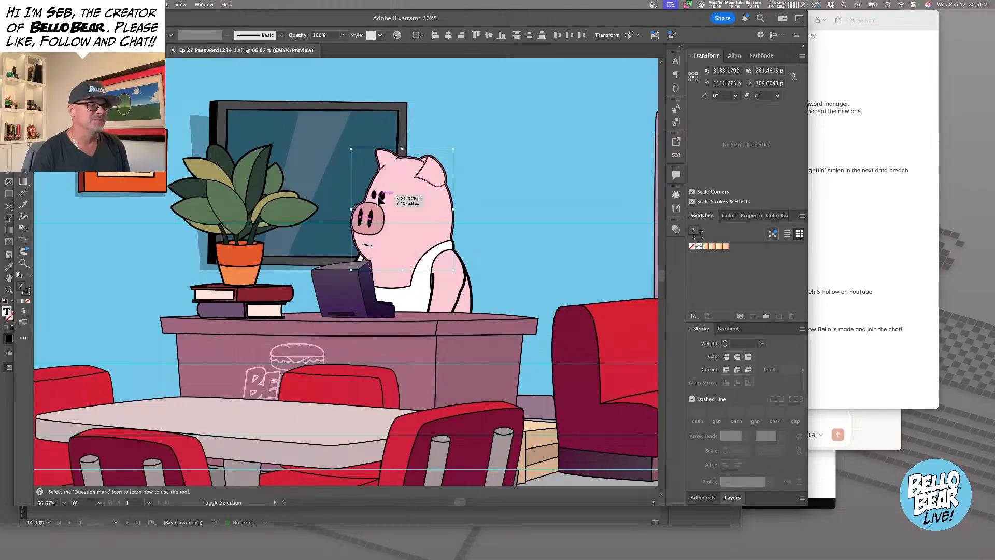
left_click(437, 281, "shift")
left_click(415, 286, "shift")
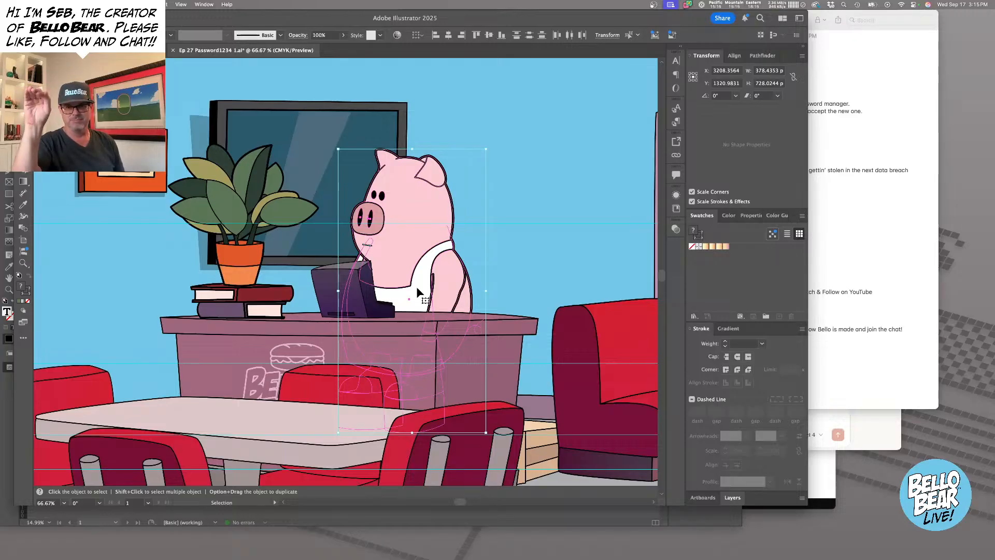
left_click_drag(422, 234, 521, 236)
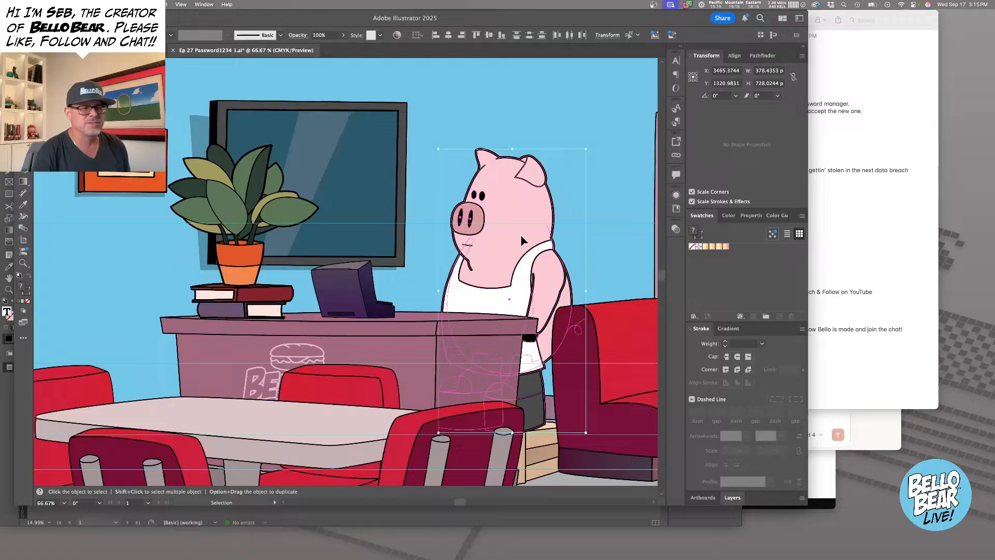
Switch to the character model sheet document containing the Bello Bear and Bubba Beau poses.
left_click(387, 244, "alt+super")
left_click_drag(388, 247, 428, 242)
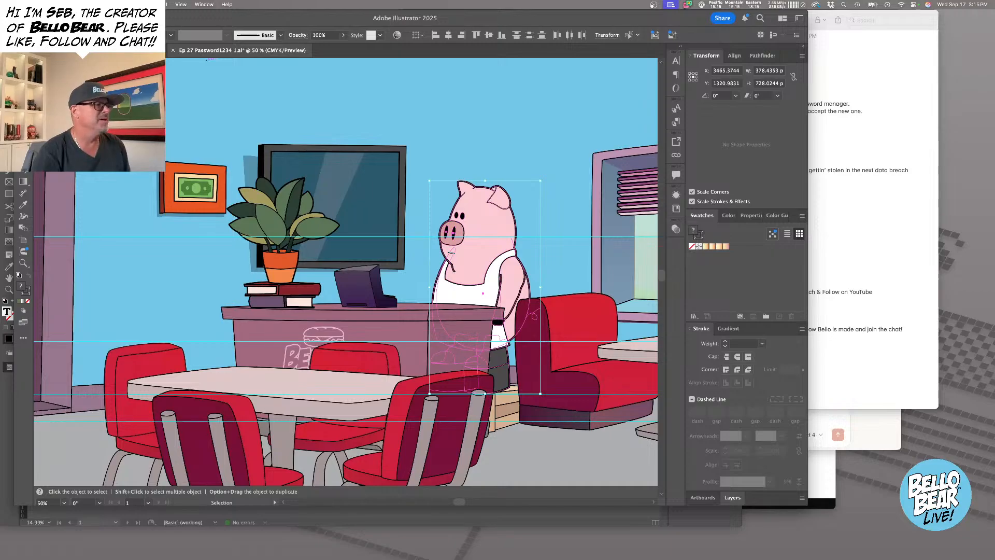
key("super+grave")
left_click_drag(319, 249, 409, 89)
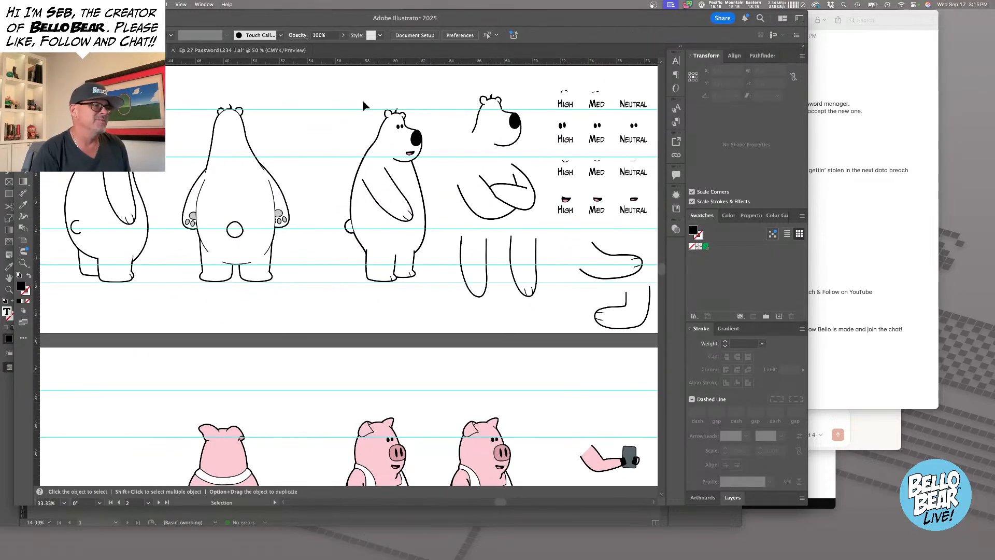
left_click_drag(343, 98, 342, 233)
Duplicate the open-mouthed, right-facing Bello Bear pose into the empty area beside the phone and remote on the artboard above.
left_click(306, 237)
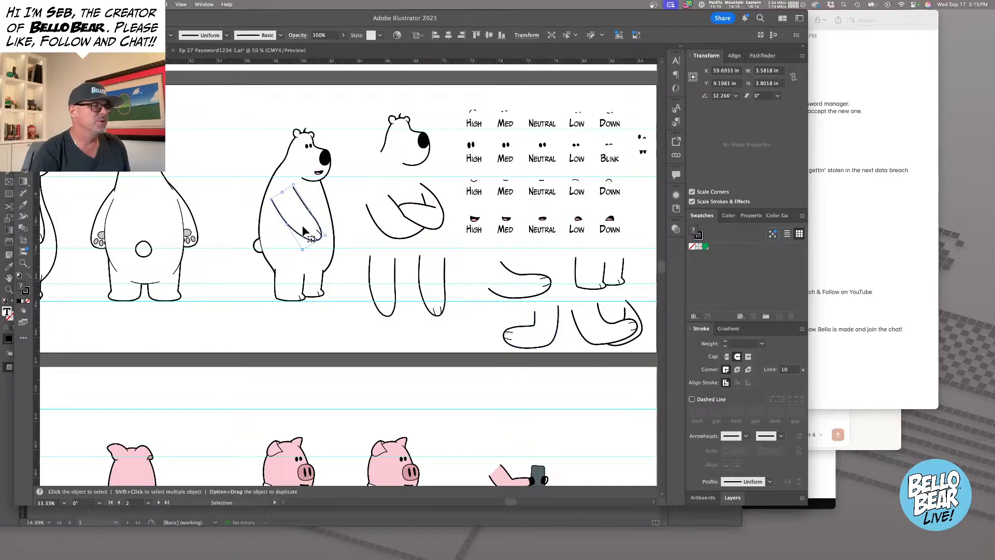
key("h")
left_click_drag(351, 160, 225, 271)
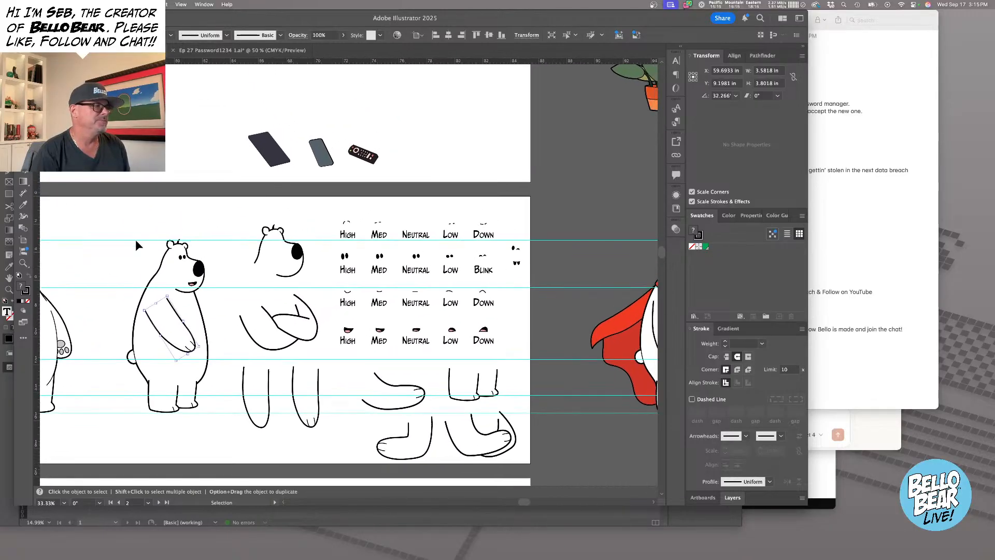
left_click_drag(221, 417, 219, 416)
key("alt+super+space")
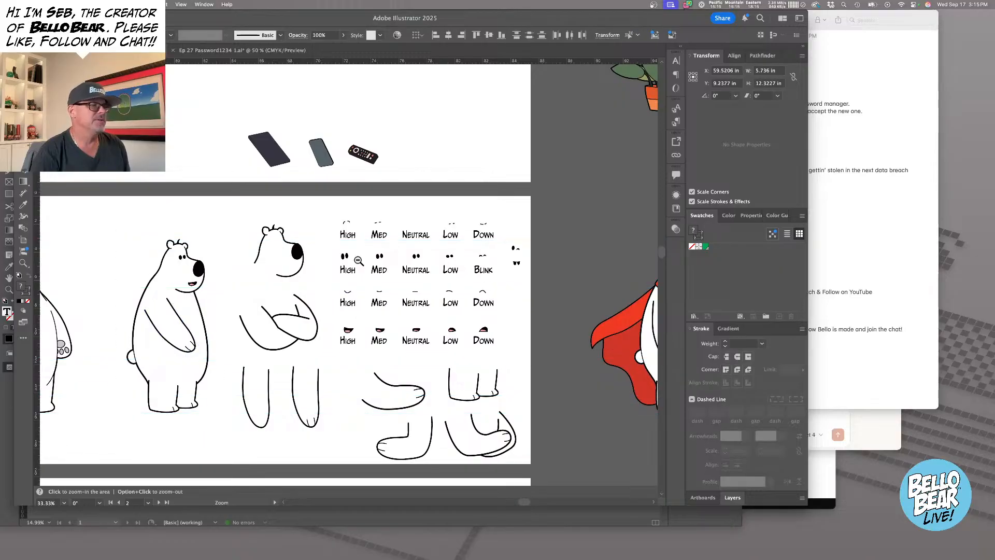
left_click(357, 262, "alt+super")
left_click(362, 254, "alt+super")
key("space")
left_click_drag(263, 283, 475, 216)
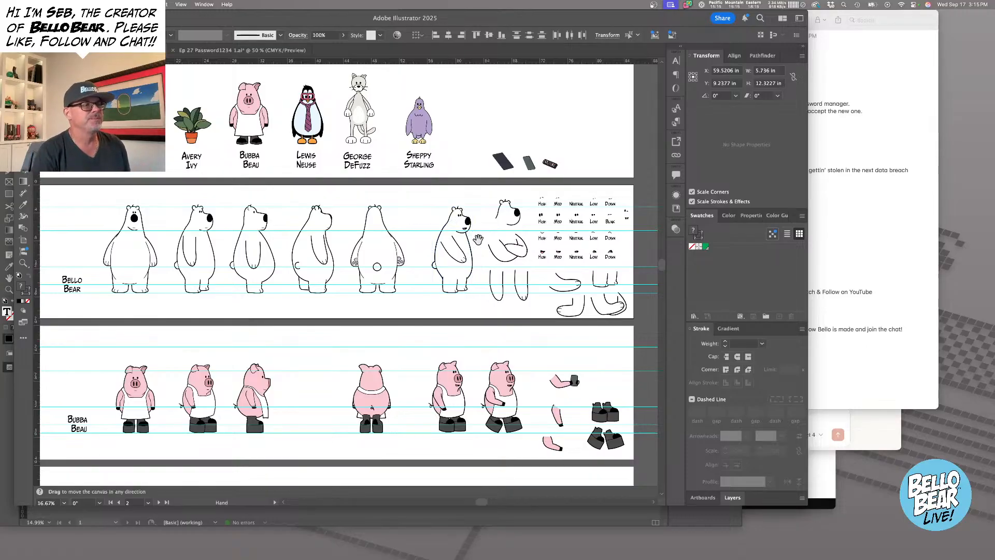
left_click_drag(472, 227, 427, 284)
left_click_drag(415, 318, 553, 201)
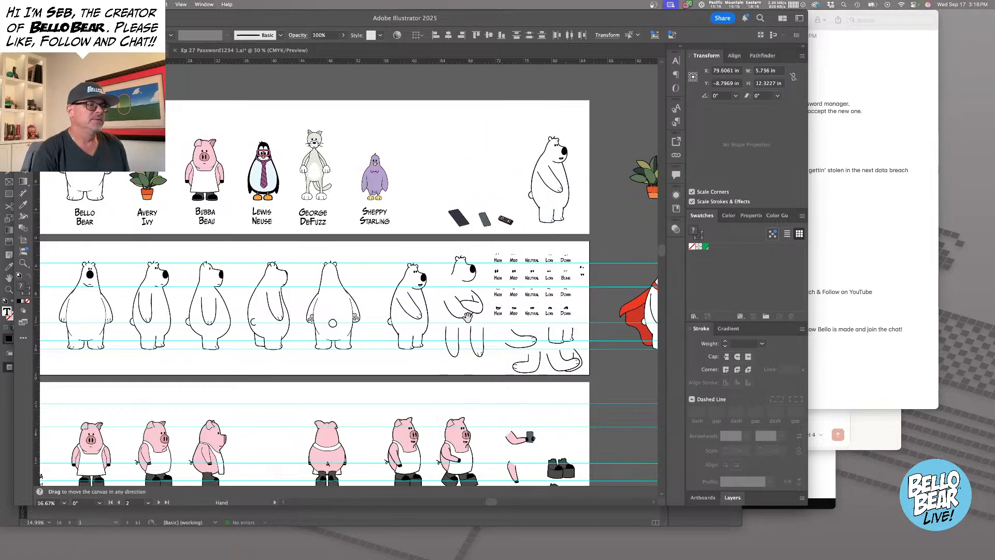
scroll(349, 294, "right", 5)
scroll(349, 294, "down", 3)
left_click_drag(356, 163, 410, 292)
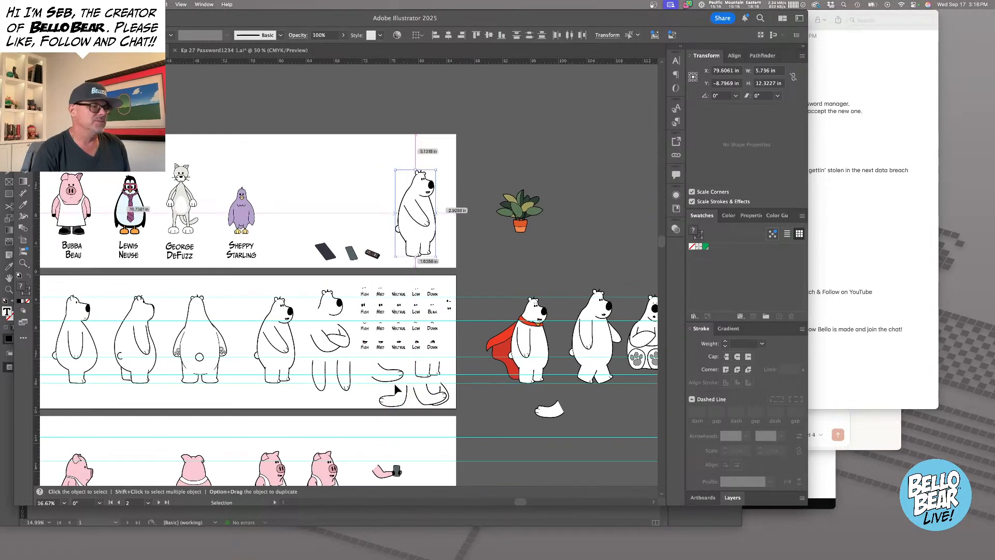
Duplicate the outstretched arm from the pose sheet beside the copied Bello Bear and flip both horizontally.
left_click_drag(392, 385, 380, 201)
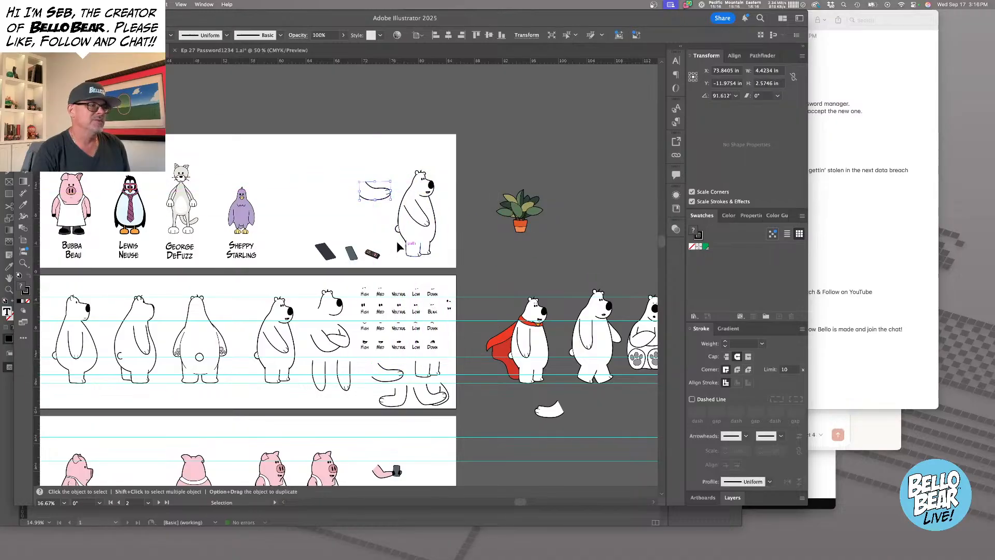
left_click_drag(399, 242, 501, 242)
left_click_drag(570, 91, 344, 166)
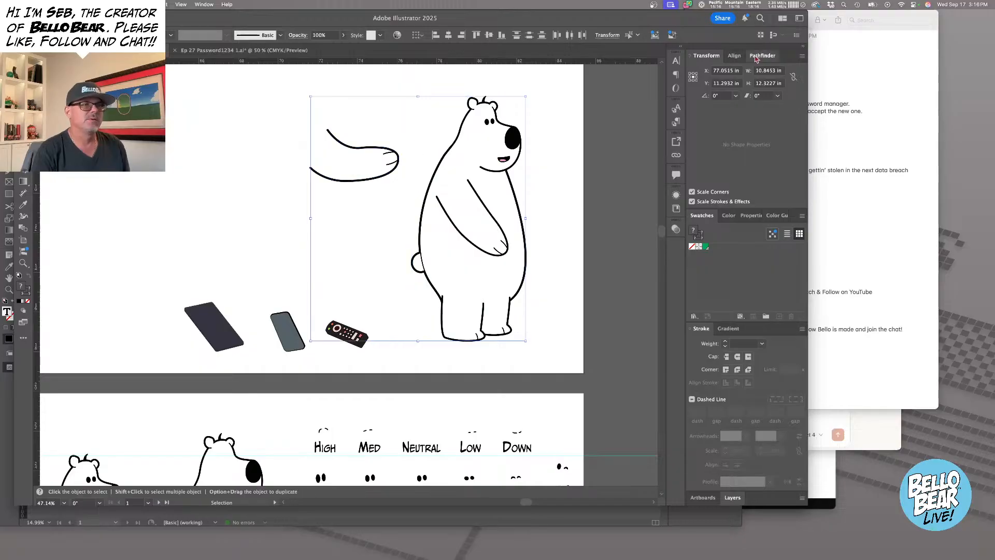
left_click(799, 59)
left_click(824, 81)
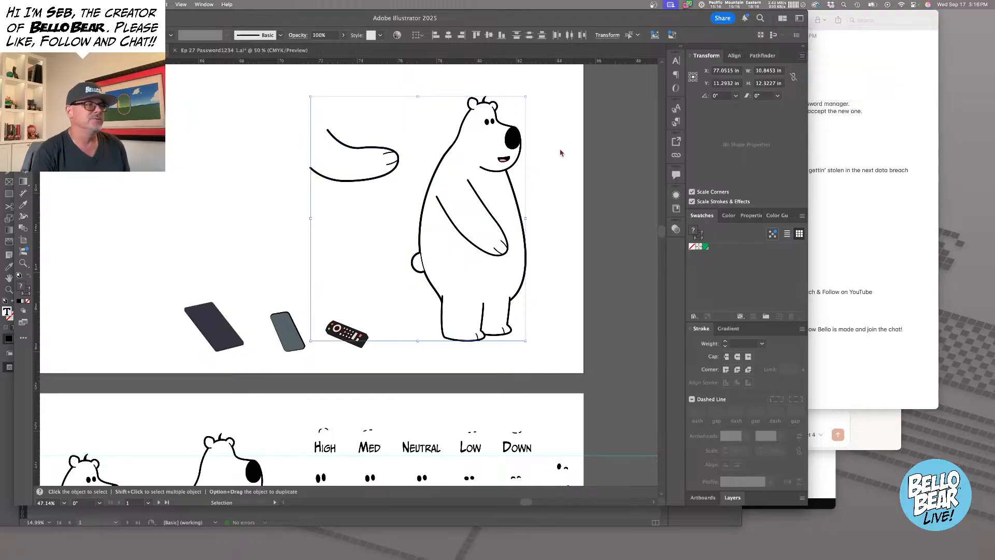
Move the flipped arm to the empty area above the tablet and the flipped bear to the space beside the remote.
left_click(513, 201)
left_click_drag(500, 158, 151, 155)
left_click(424, 255)
left_click_drag(347, 208, 461, 222)
left_click(434, 213)
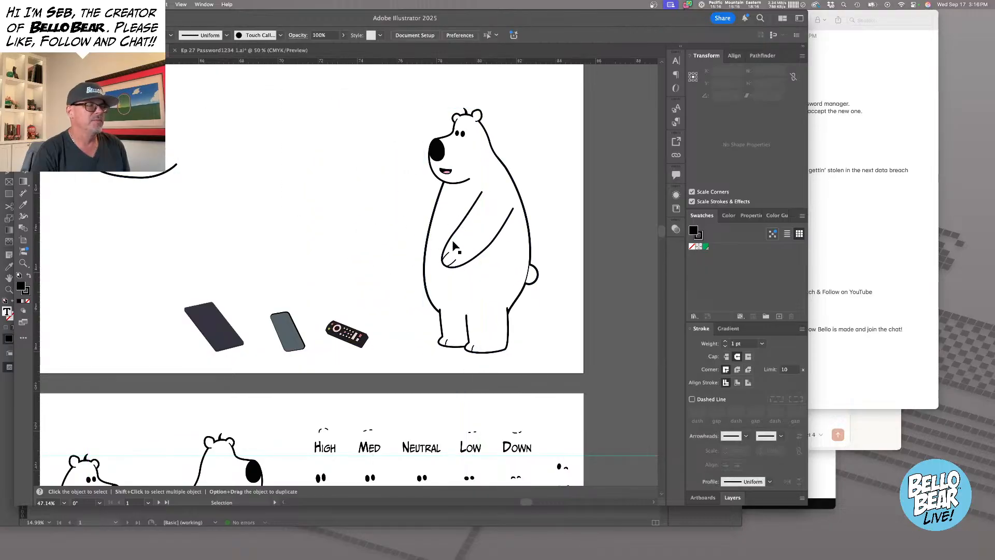
left_click(456, 215)
left_click_drag(456, 215, 259, 191)
key("super+z")
Place the loose arm in front of the bear's chest and rotate it about 29° so the paw is raised.
key("v")
left_click(492, 226)
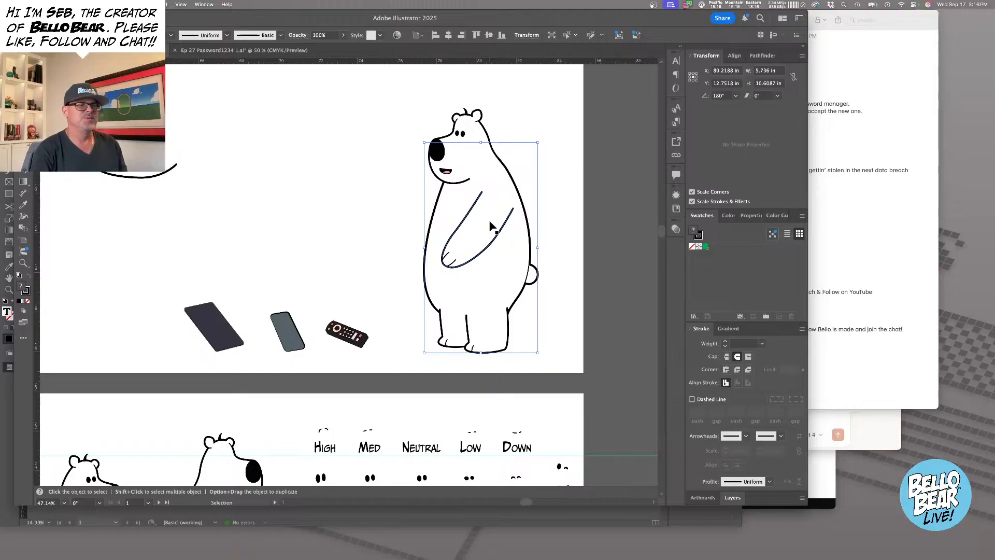
left_click_drag(141, 160, 452, 227)
key("super+shift+bracketright")
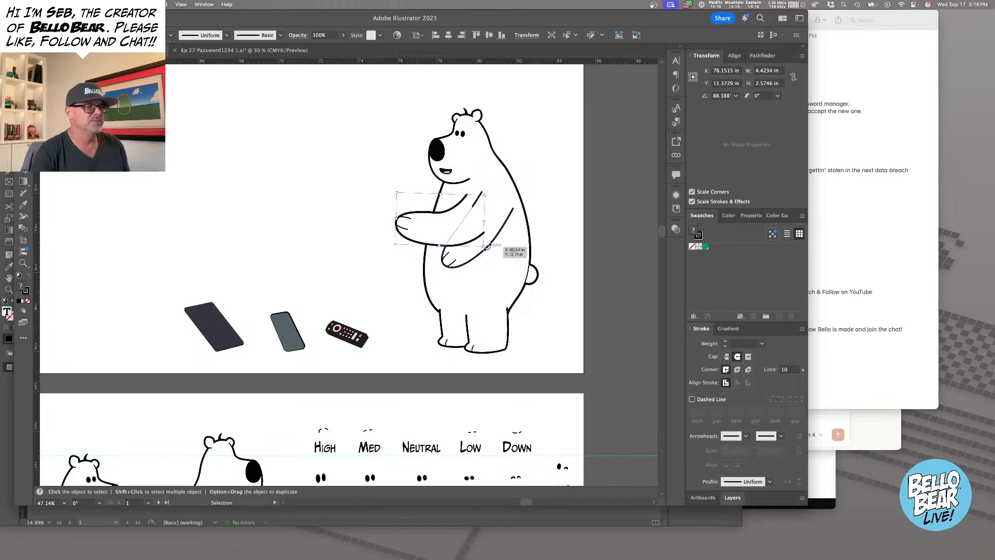
left_click_drag(484, 245, 467, 264)
Duplicate the raised arm into the empty area above the tablet and remove the finger lines from the arm on the bear.
left_click_drag(442, 225, 244, 180)
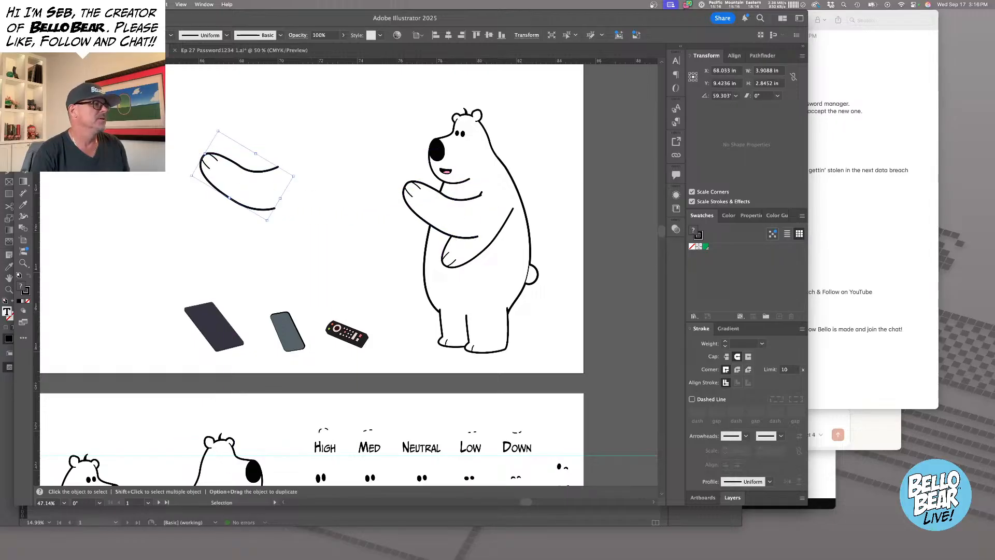
key("a")
left_click(421, 198)
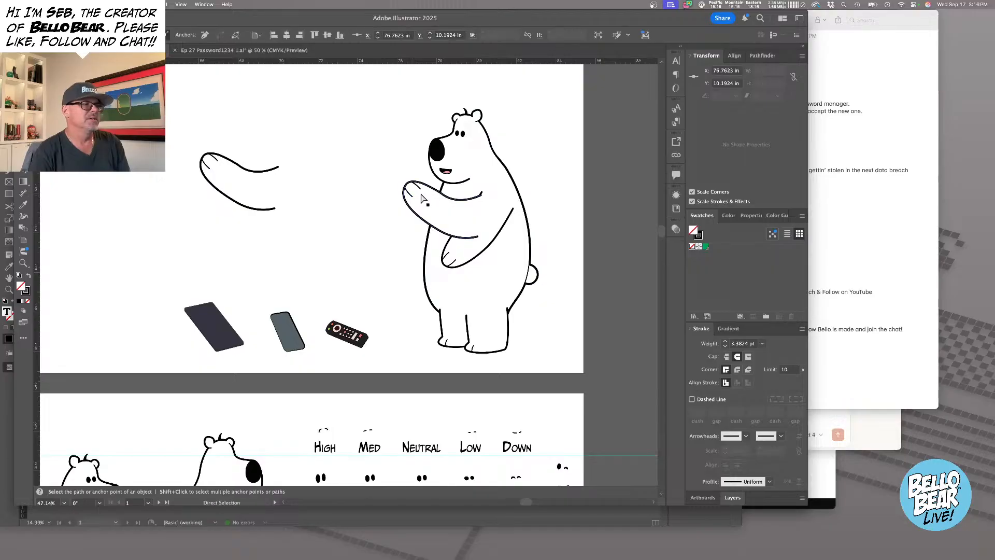
key("super+shift+a")
Examine the loose arm and the caped, walking and seated Bello Bear poses outside the artboards.
key("space")
left_click_drag(515, 354, 549, 53)
left_click_drag(415, 316, 160, 213)
left_click_drag(548, 253, 241, 245)
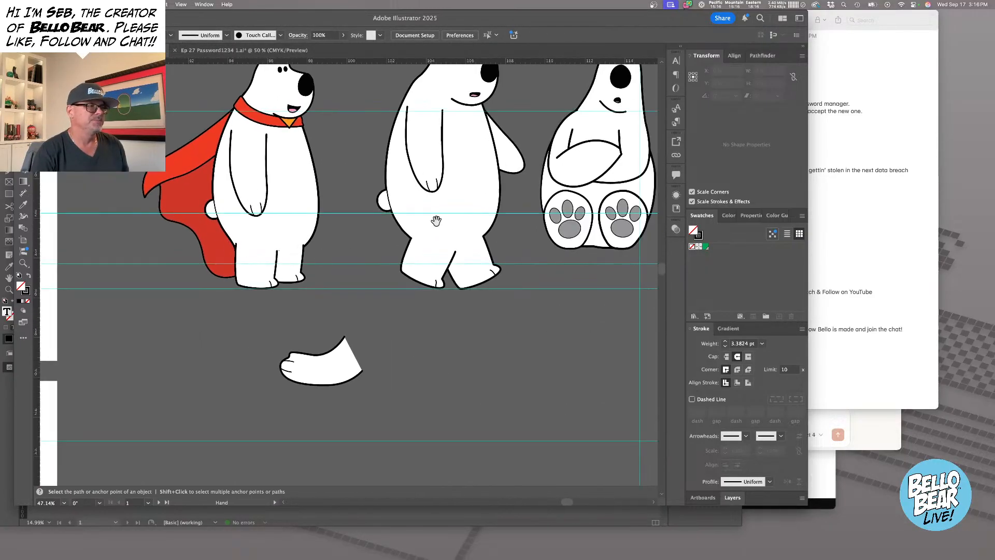
left_click_drag(436, 221, 425, 278)
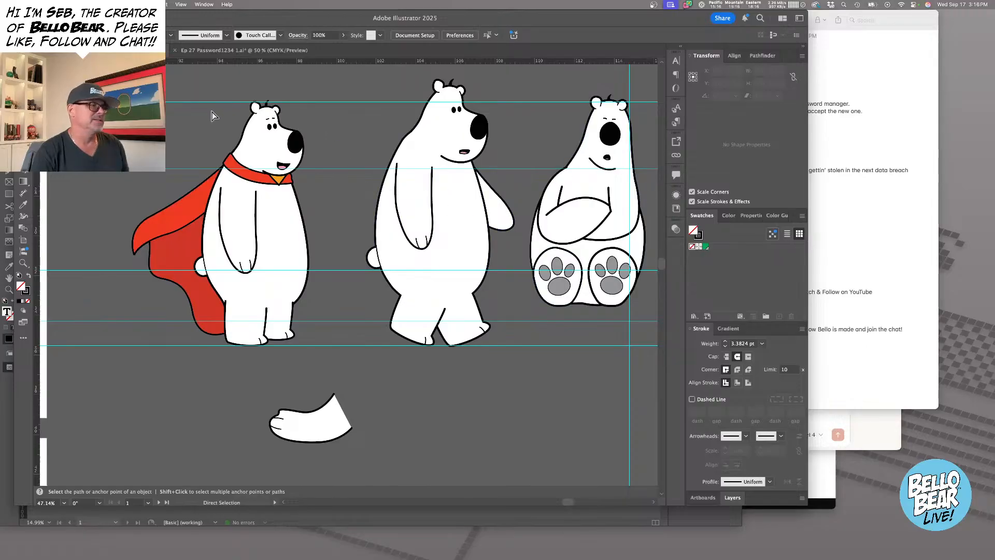
scroll(180, 126, "up", 15)
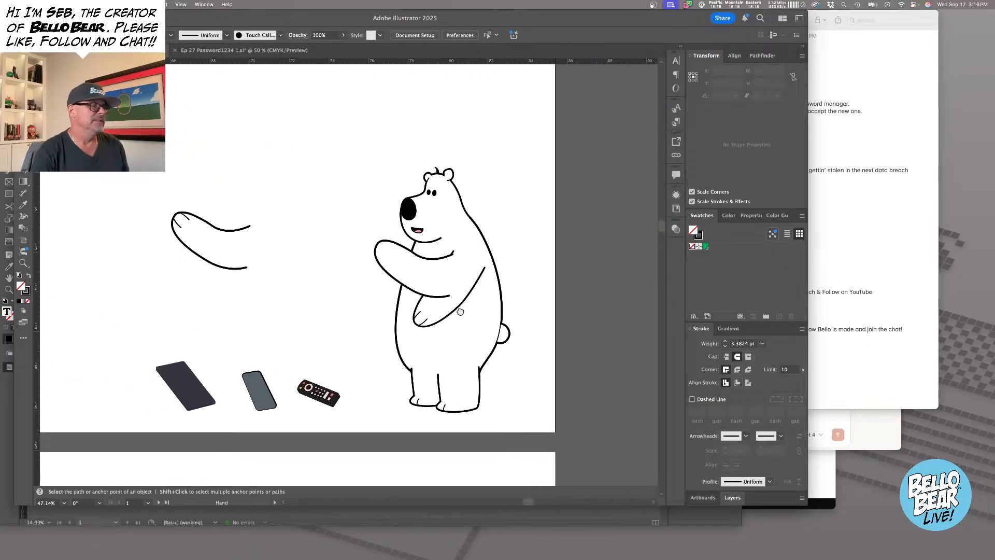
Send the fingerless raised arm behind the bear's body and place a copy of the phone over its paw.
key("v")
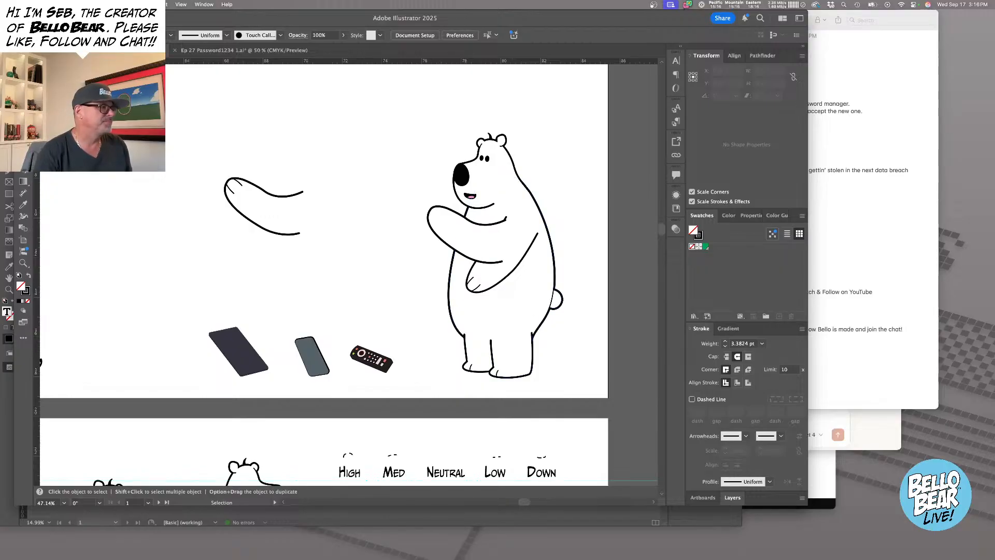
left_click(446, 221)
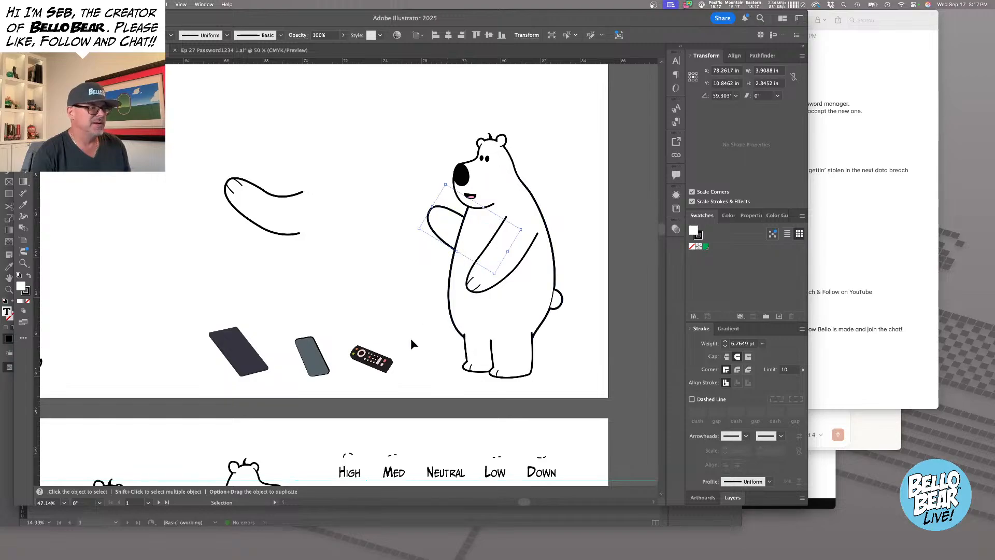
left_click_drag(318, 369, 443, 227)
Delete the bear's original hanging arm and place the spare raised arm in front of the body, gripping the phone.
left_click(506, 267)
key("Delete")
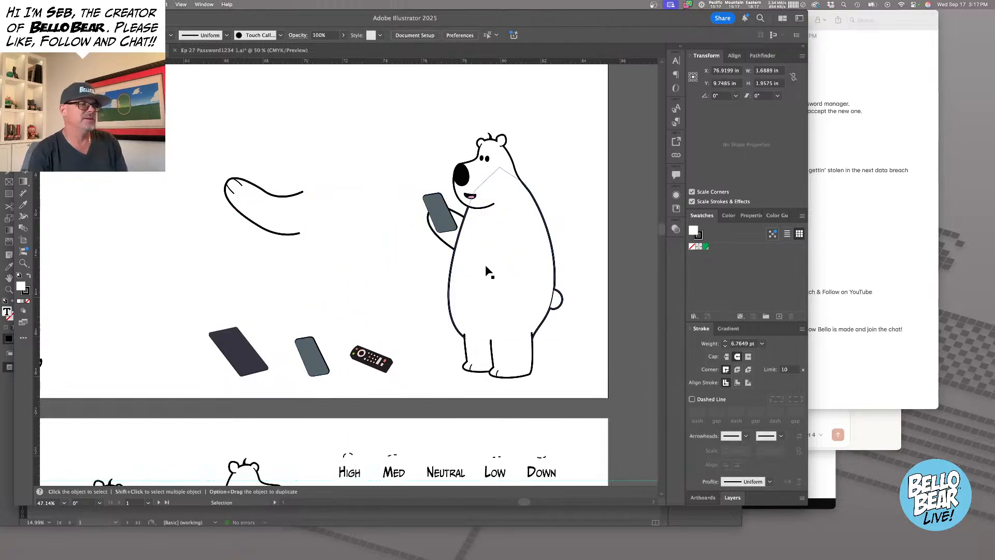
left_click_drag(244, 211, 470, 237)
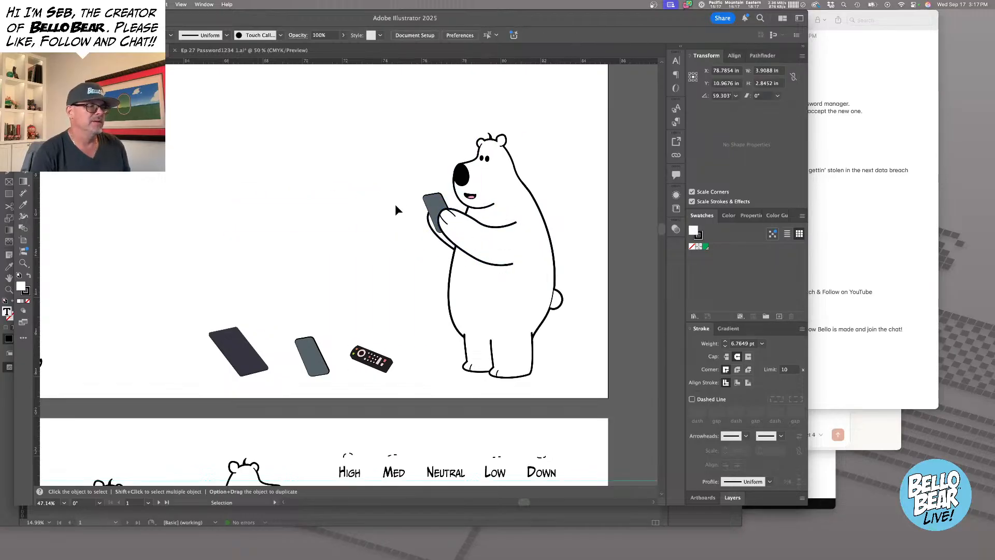
Delete the open mouth from the phone-holding Bello Bear's face.
key("space")
left_click_drag(400, 209, 327, 199)
left_click(408, 184)
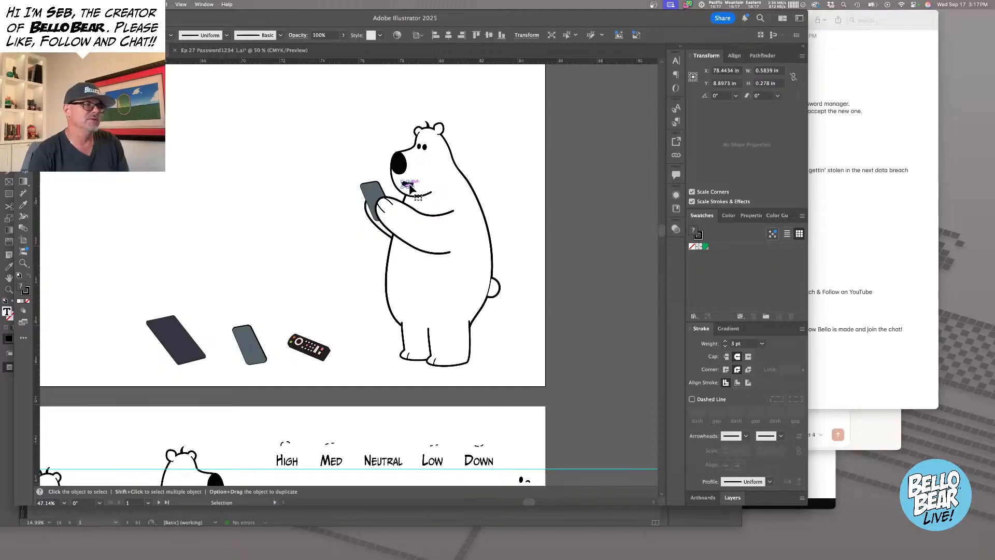
key("Delete")
Select the Low open mouth in Bello Bear's expression chart.
key("space")
left_click_drag(496, 443, 479, 288)
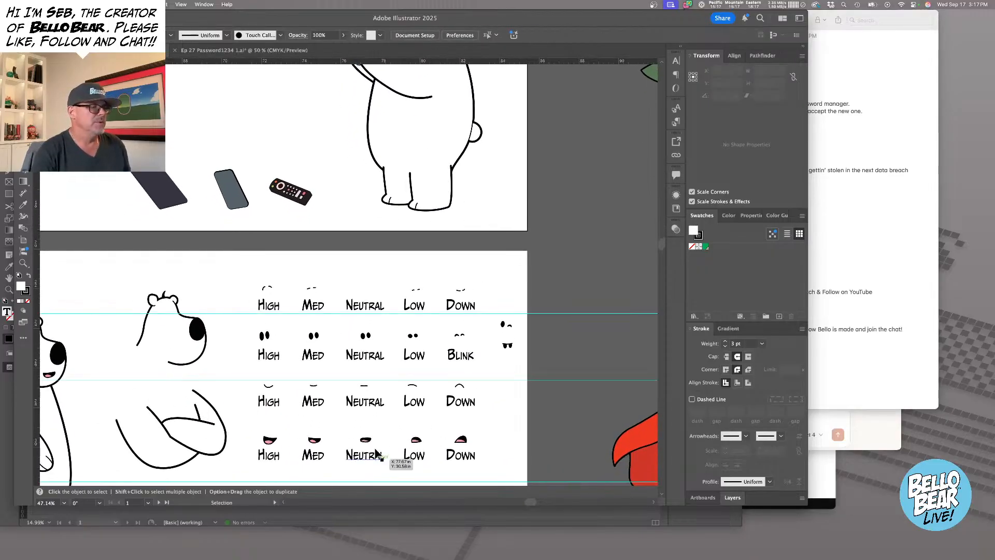
key("a")
left_click(412, 441)
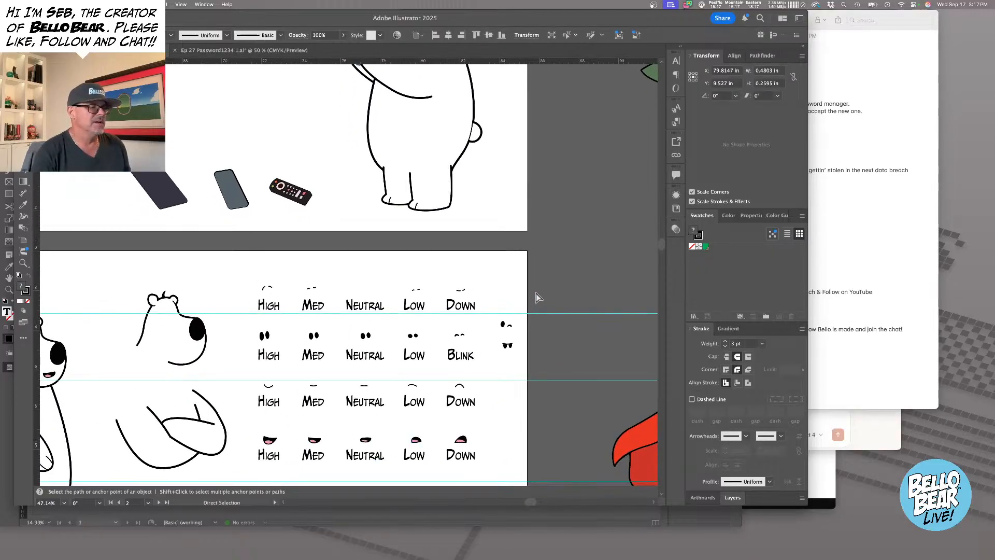
key("v")
left_click(888, 129)
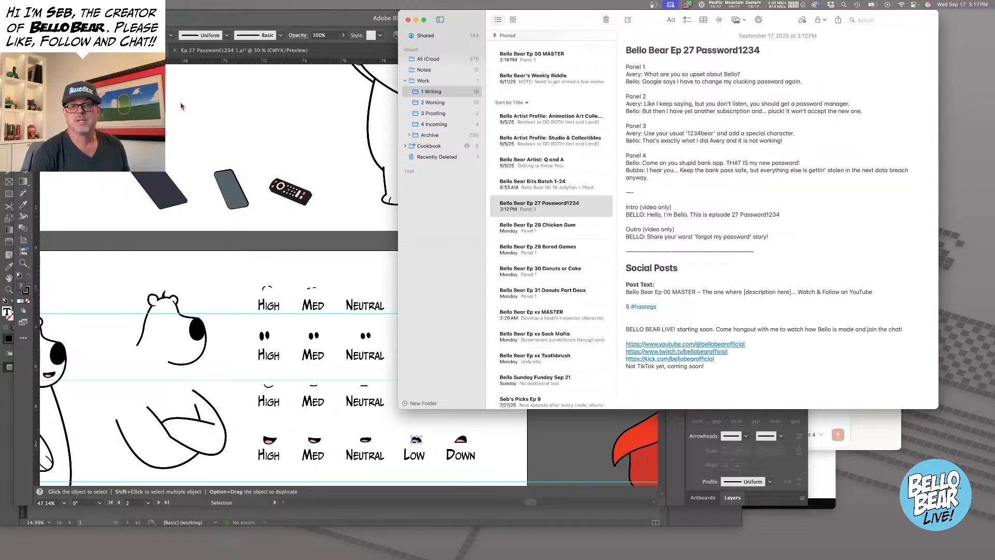
left_click(220, 125)
left_click_drag(349, 146, 406, 148)
Copy the Low open mouth and paste it onto the phone-holding bear's face, just above the chin line.
key("v")
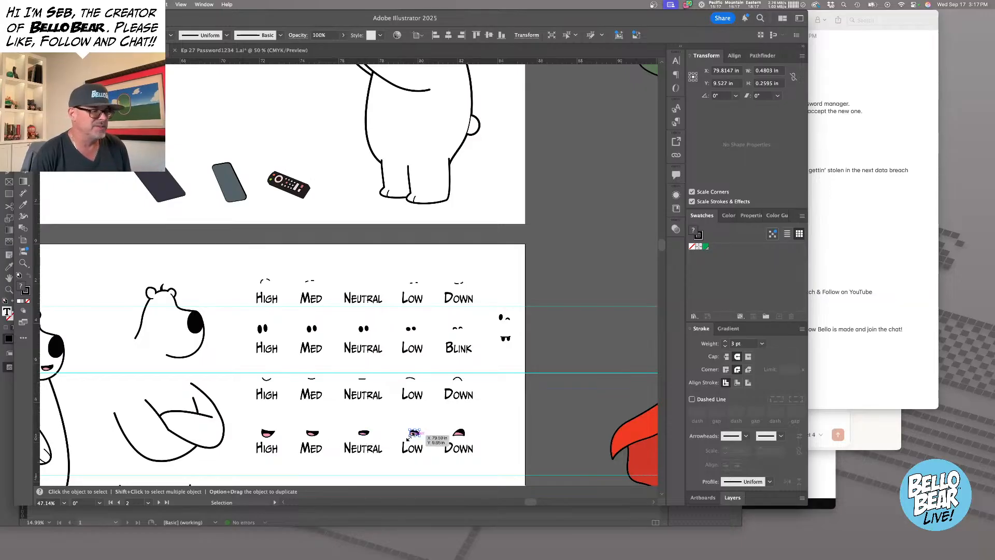
key("a")
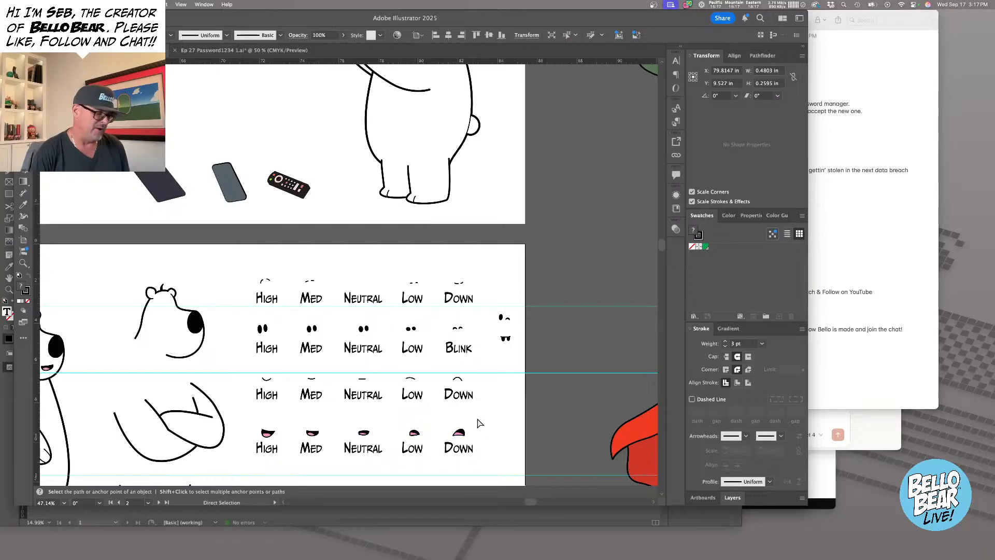
scroll(478, 422, "up", 6)
scroll(396, 344, "left", 2)
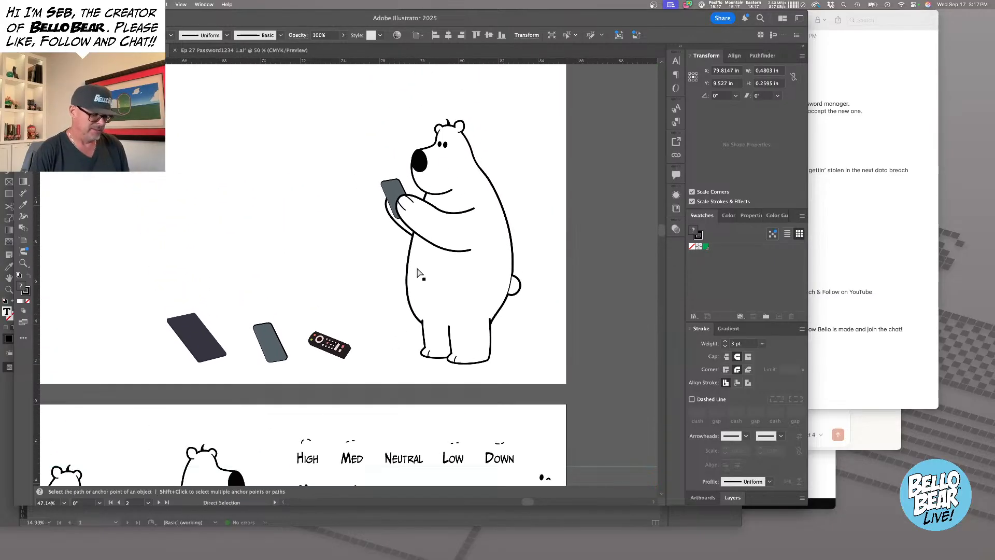
scroll(419, 273, "up", 5)
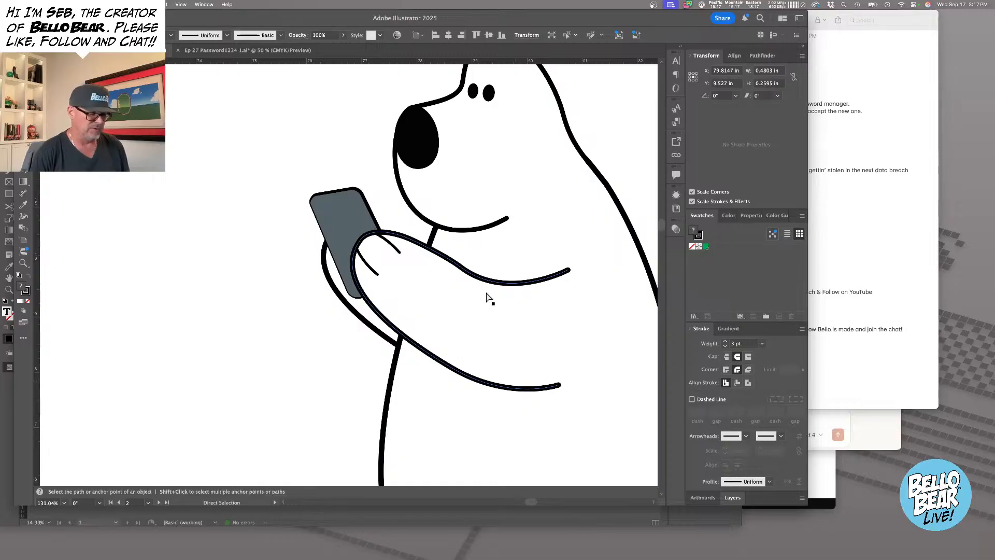
left_click_drag(459, 244, 431, 312)
key("super+v")
key("v")
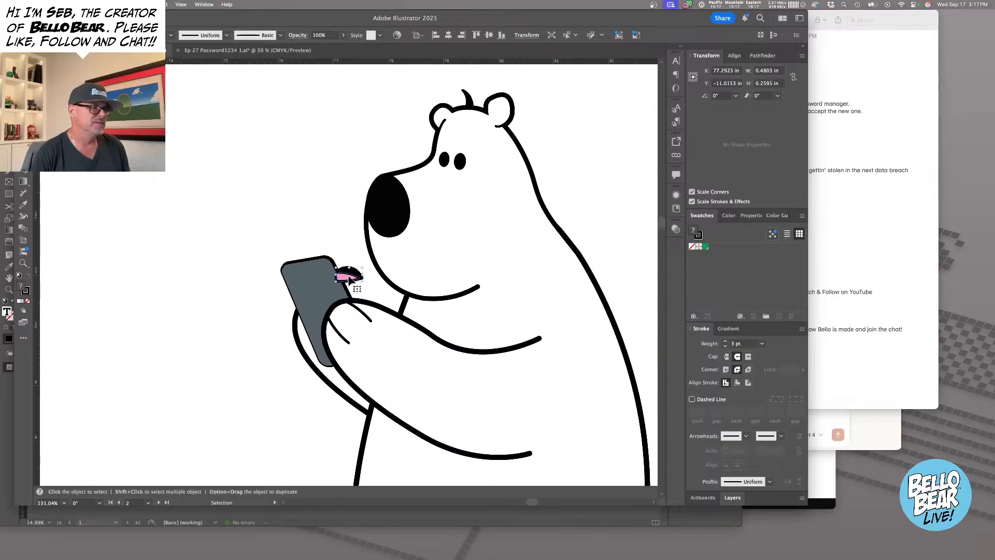
left_click_drag(350, 279, 416, 270)
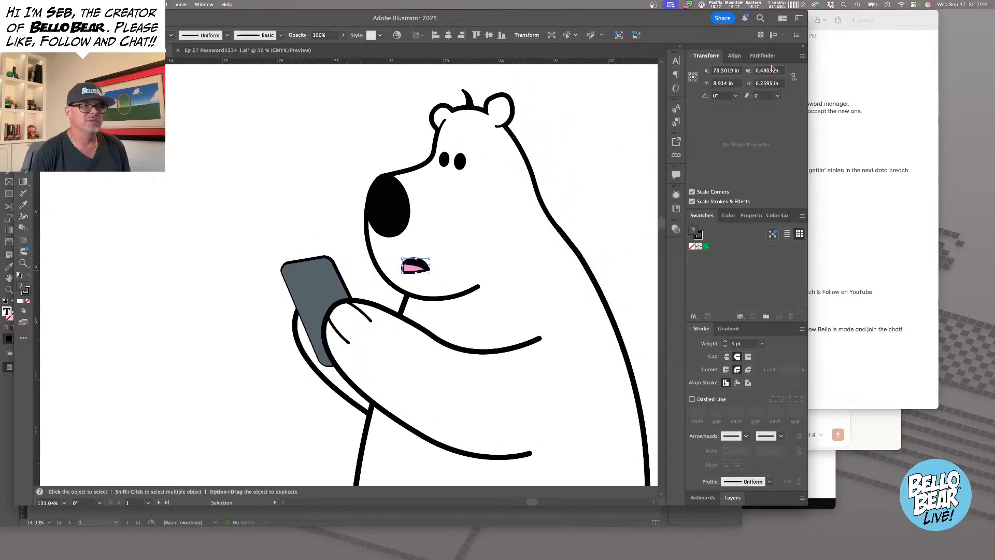
Flip the pasted mouth horizontally and nudge it slightly upward on the bear's muzzle.
left_click(802, 56)
left_click(834, 78)
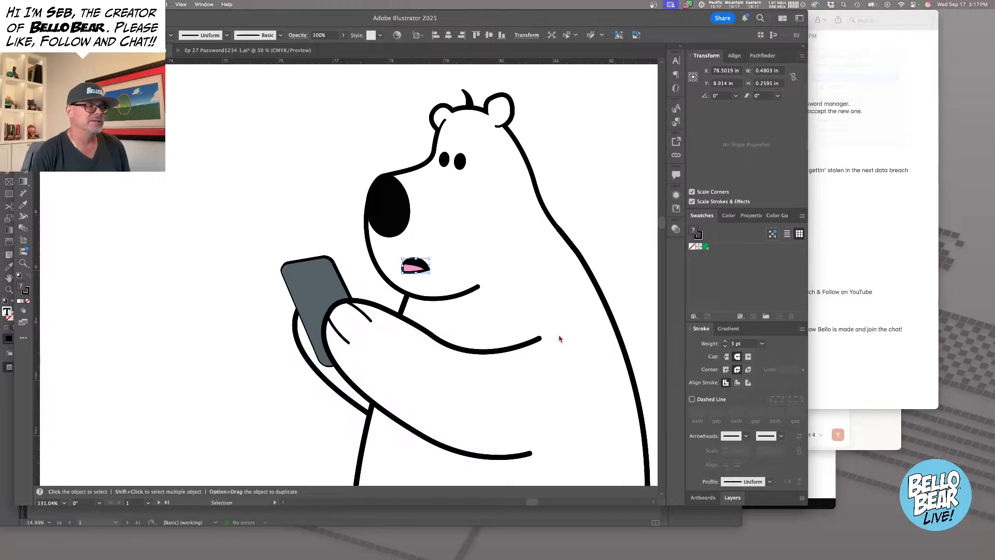
left_click_drag(425, 268, 423, 259)
left_click(496, 310, "alt+super")
left_click(497, 309, "alt+super")
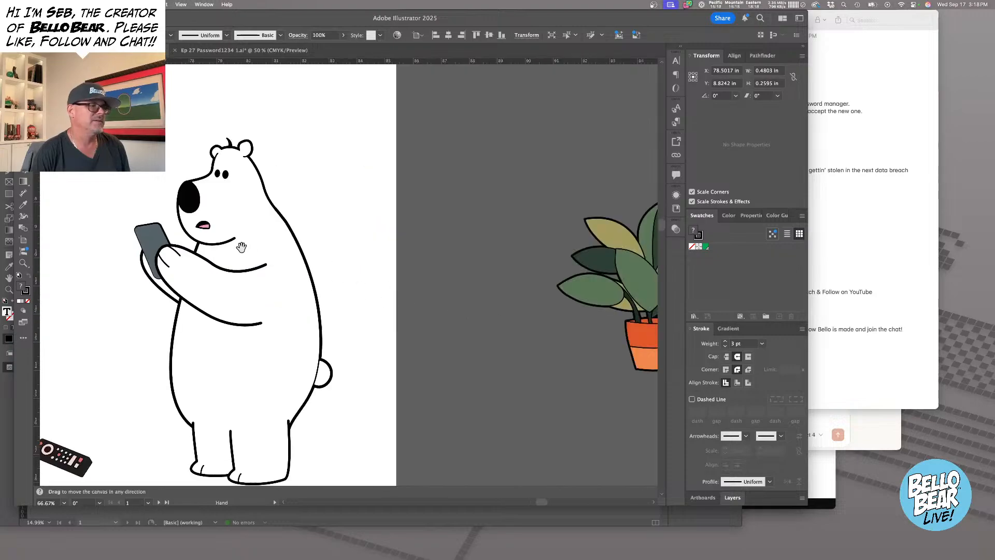
left_click_drag(242, 247, 351, 240)
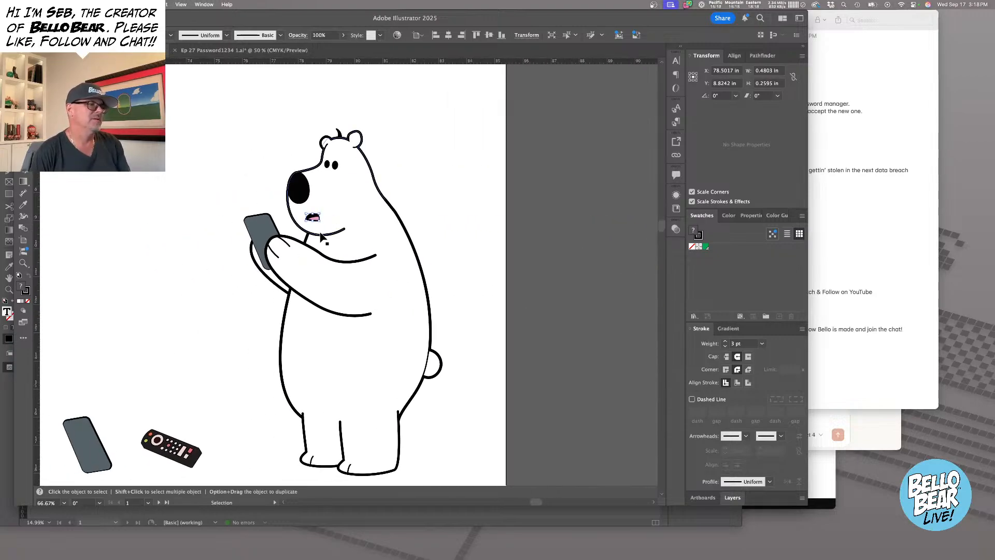
Review Bello's Panel 2 line in the Notes script and switch back to Illustrator.
left_click(493, 186)
left_click(841, 101)
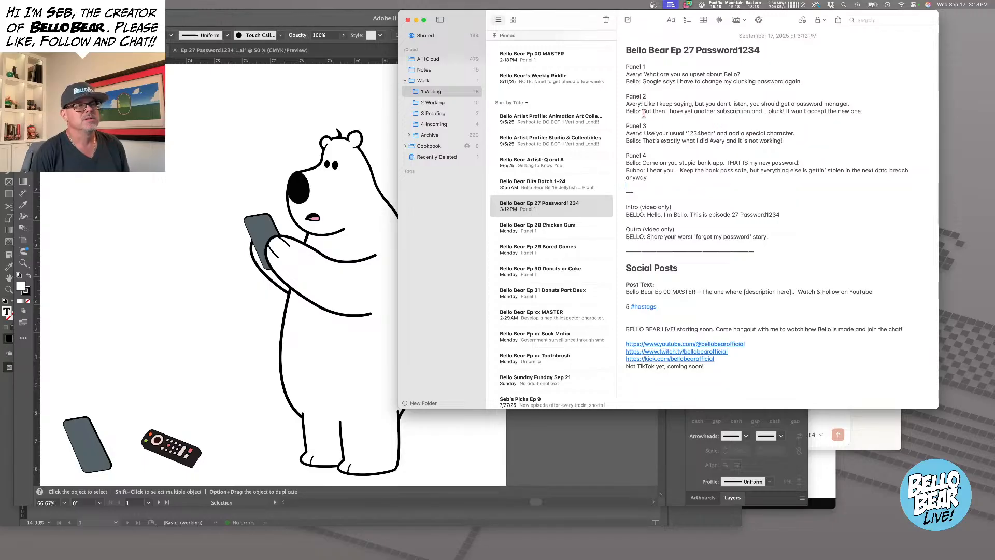
left_click(371, 132)
Copy the Low eyebrows from the top row of Bello Bear's expression chart.
scroll(299, 241, "down", 10)
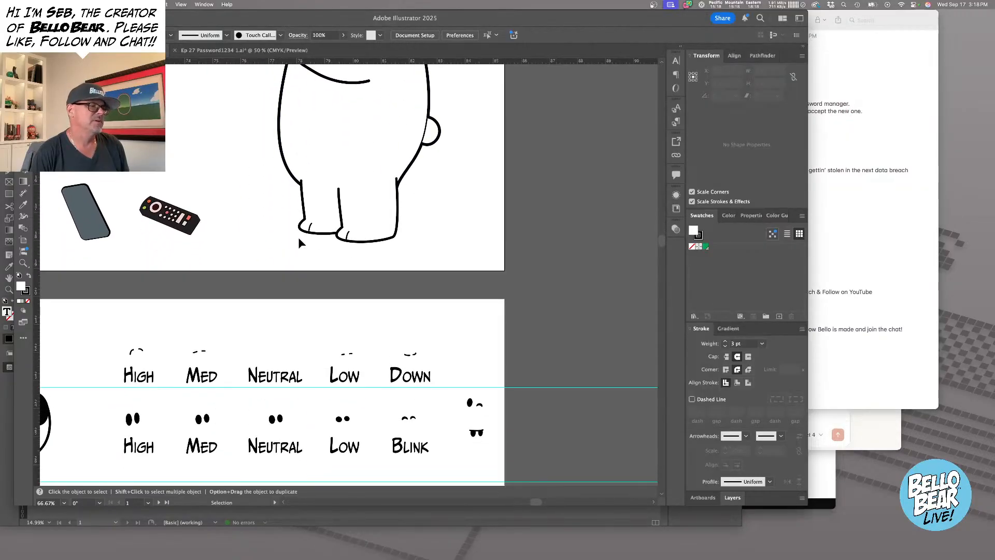
left_click_drag(461, 422, 560, 428)
left_click_drag(554, 412, 417, 181)
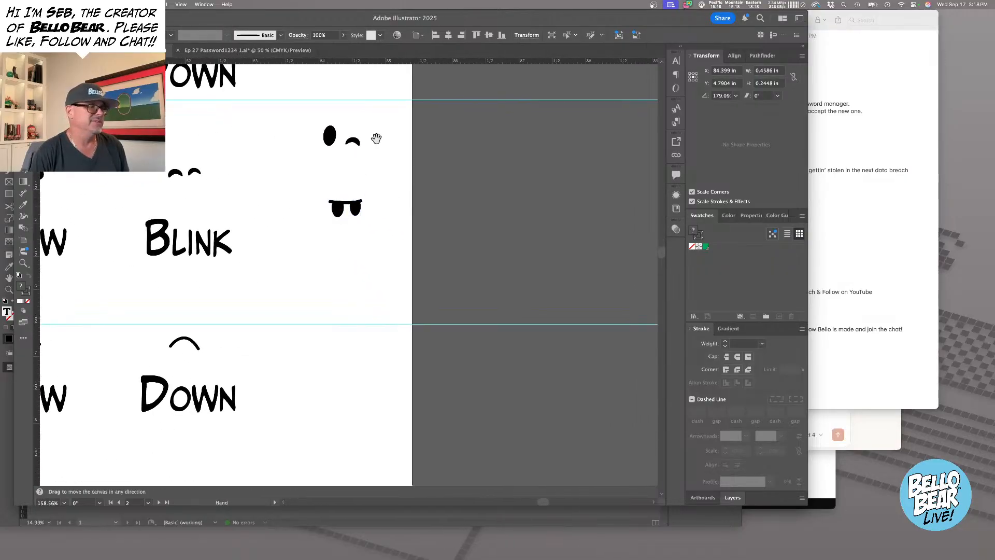
left_click_drag(376, 138, 598, 372)
left_click_drag(214, 257, 574, 244)
left_click(285, 237)
scroll(467, 233, "right", 5)
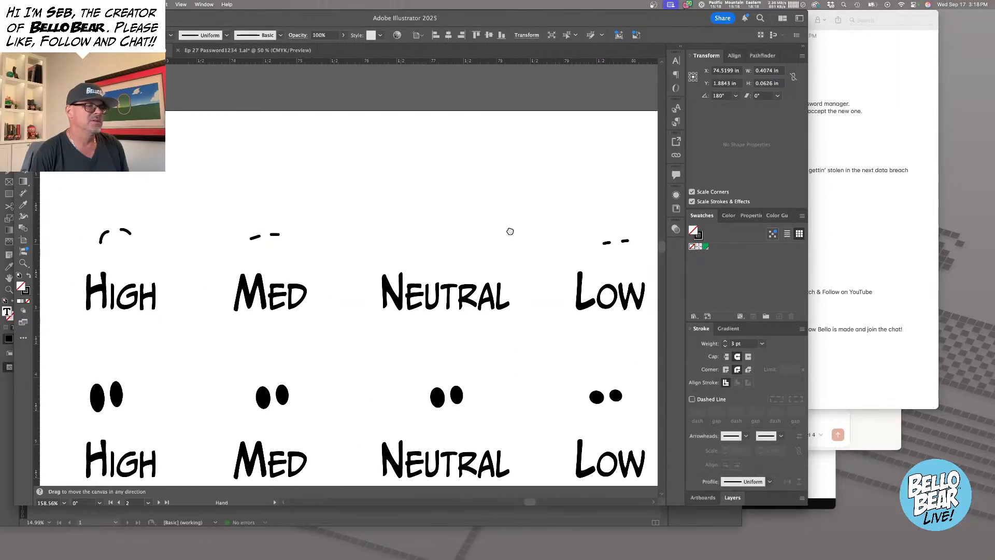
left_click(407, 231)
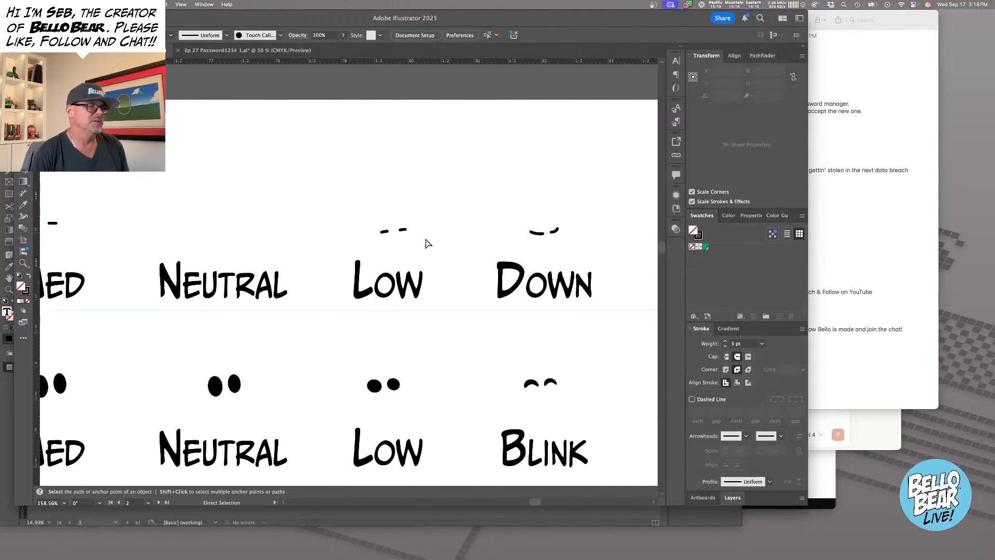
key("super+c")
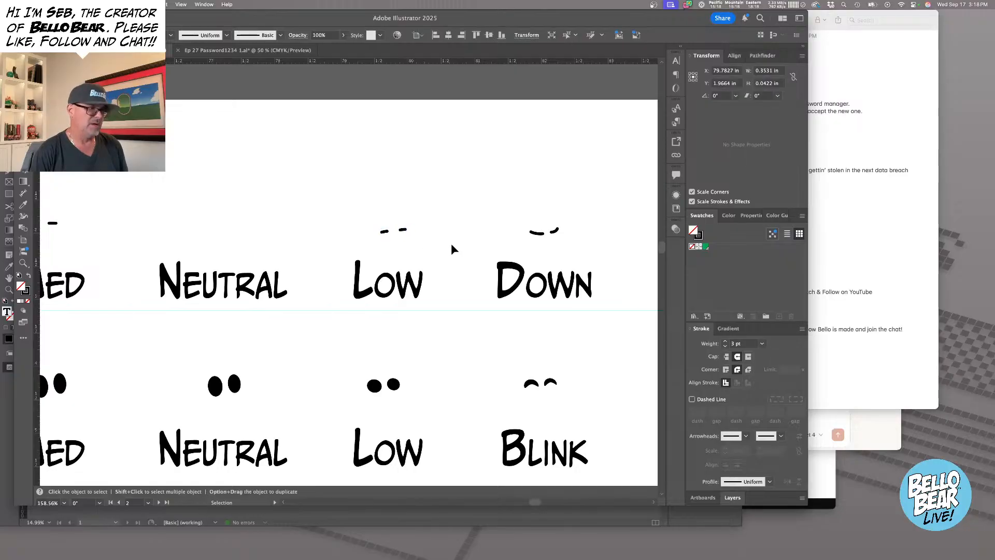
Paste the Low eyebrows onto the phone-holding bear, flip them horizontally and place them just above the eyes.
left_click(455, 121, "alt+super")
left_click(453, 121, "alt+super")
left_click_drag(474, 189, 519, 380)
left_click_drag(410, 119, 539, 320)
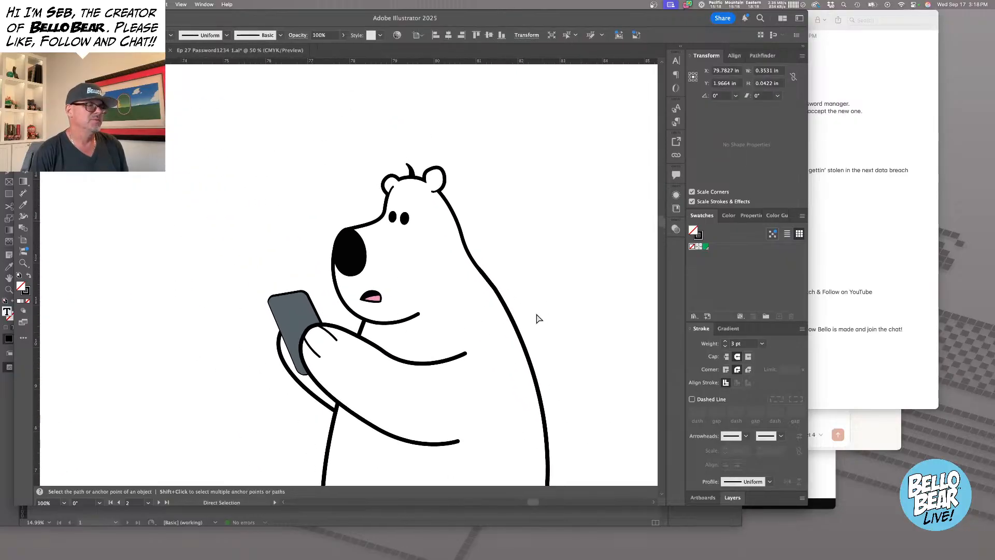
key("super+v")
left_click(802, 56)
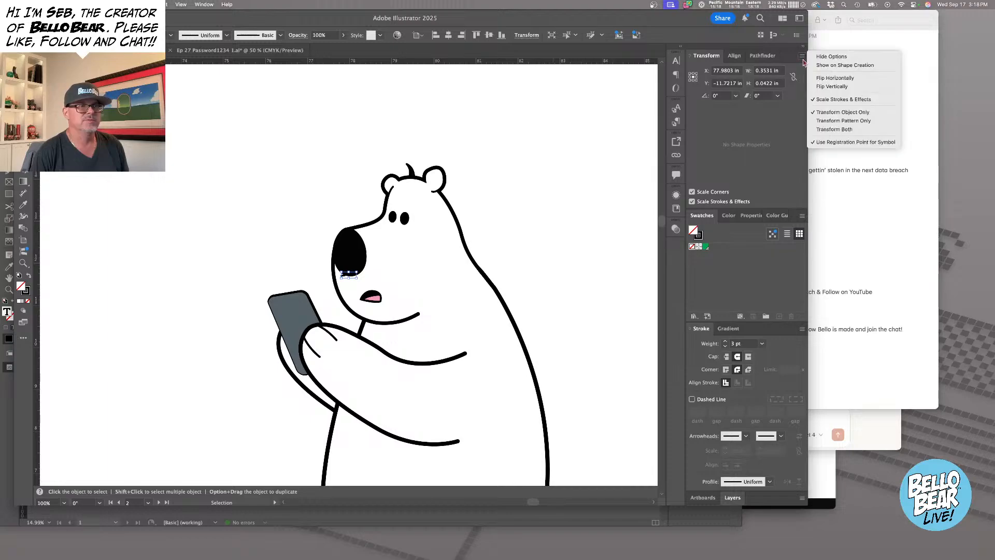
left_click(826, 79)
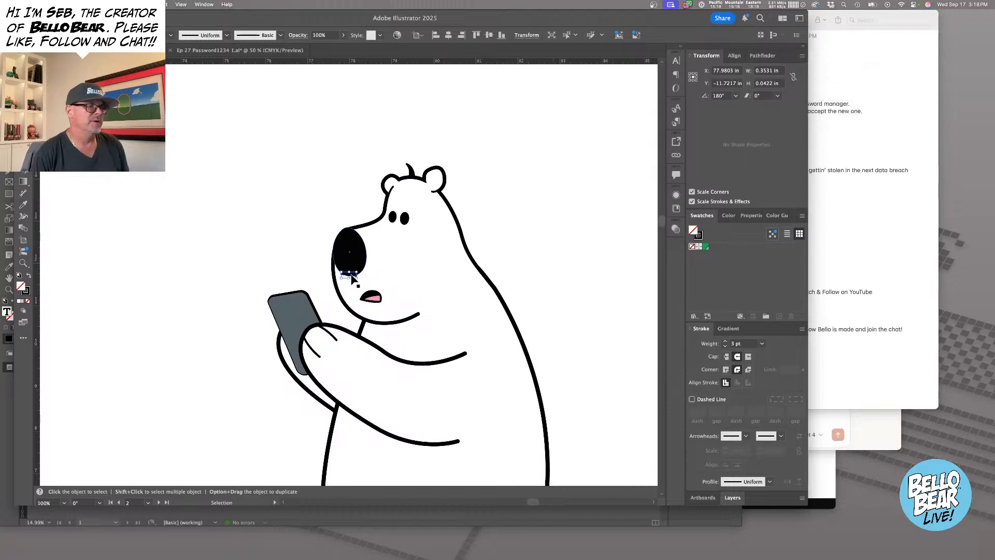
left_click_drag(352, 277, 408, 208)
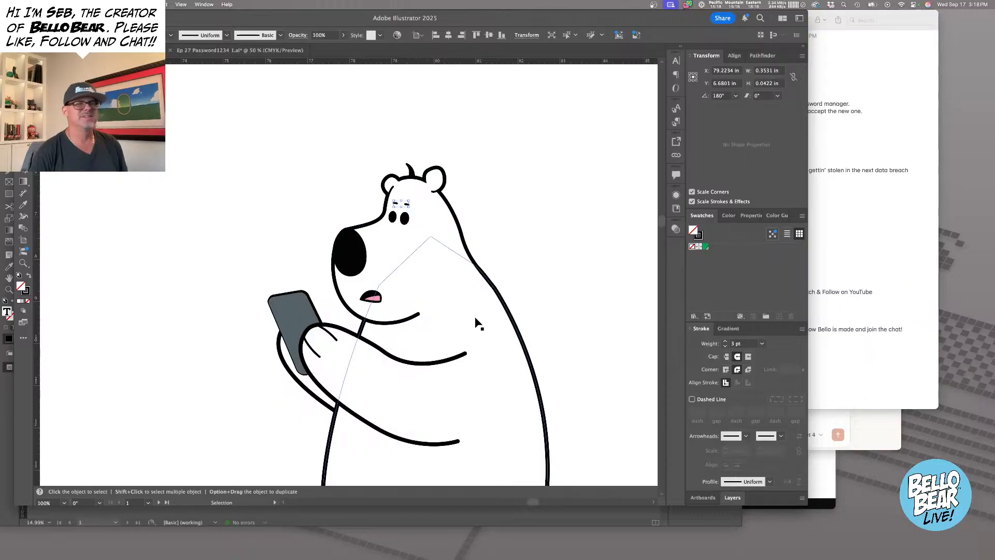
Copy the complete phone-holding bear and switch to the Ep 27 Password1234 1.ai diner scene.
key("z")
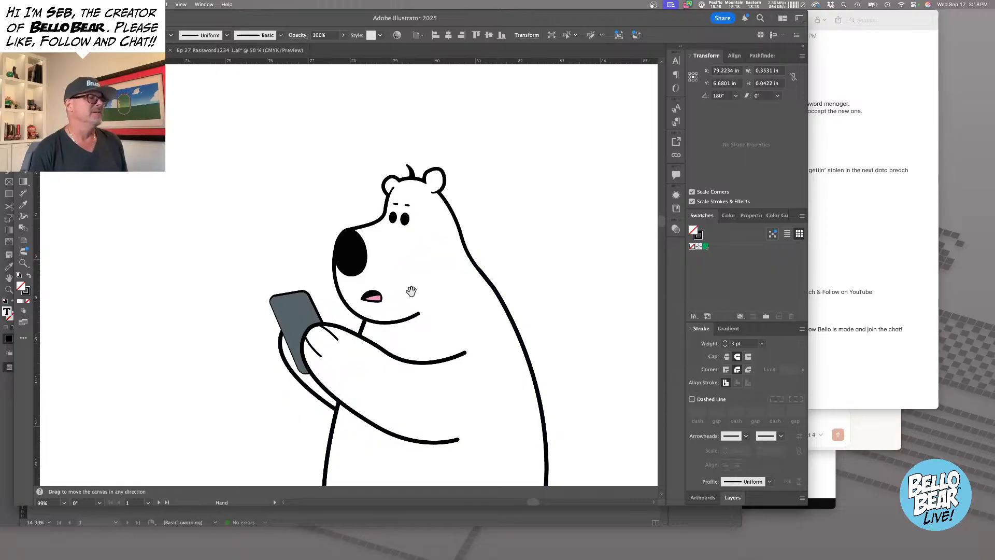
left_click(415, 326, "alt")
key("space")
left_click_drag(412, 324, 542, 235)
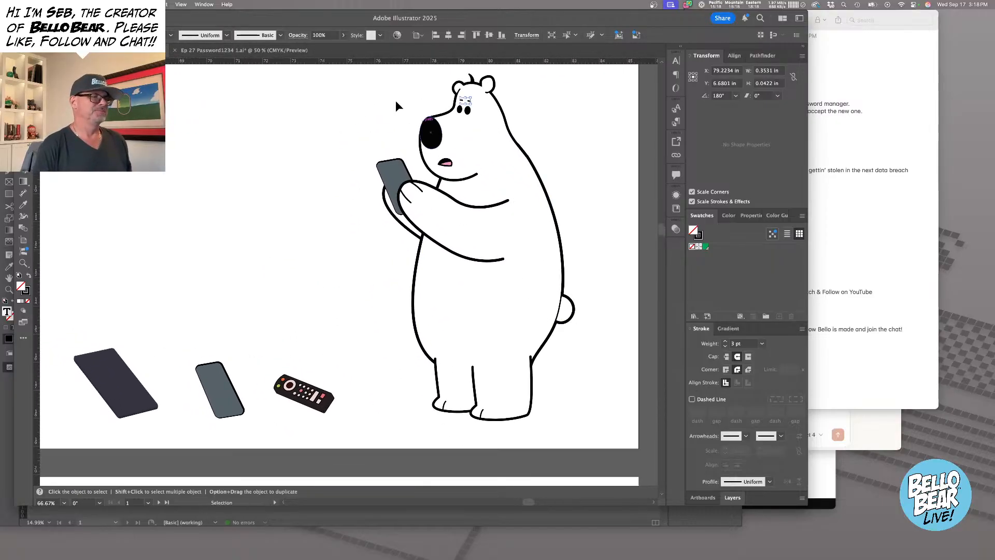
left_click_drag(605, 341, 627, 337)
key("space")
left_click_drag(627, 337, 624, 341)
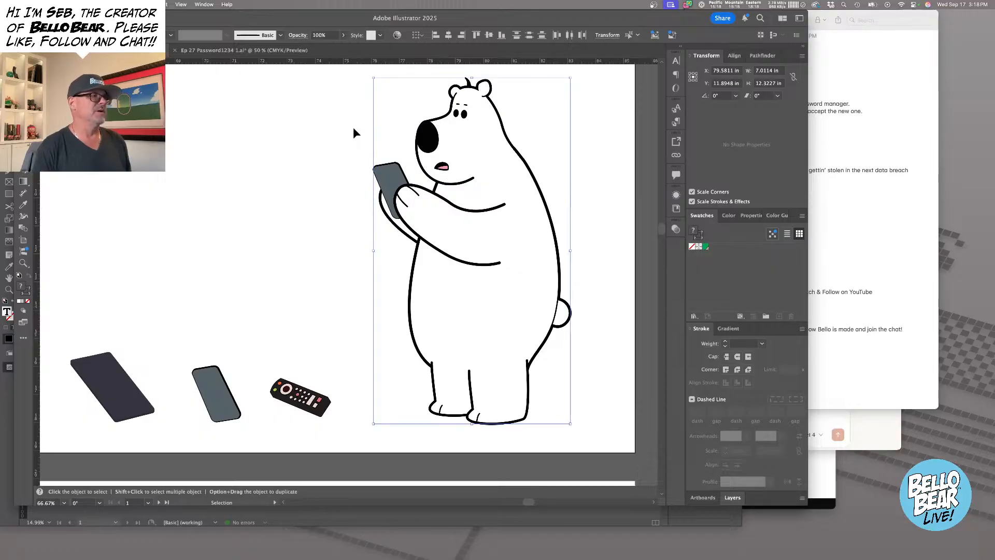
left_click(210, 50)
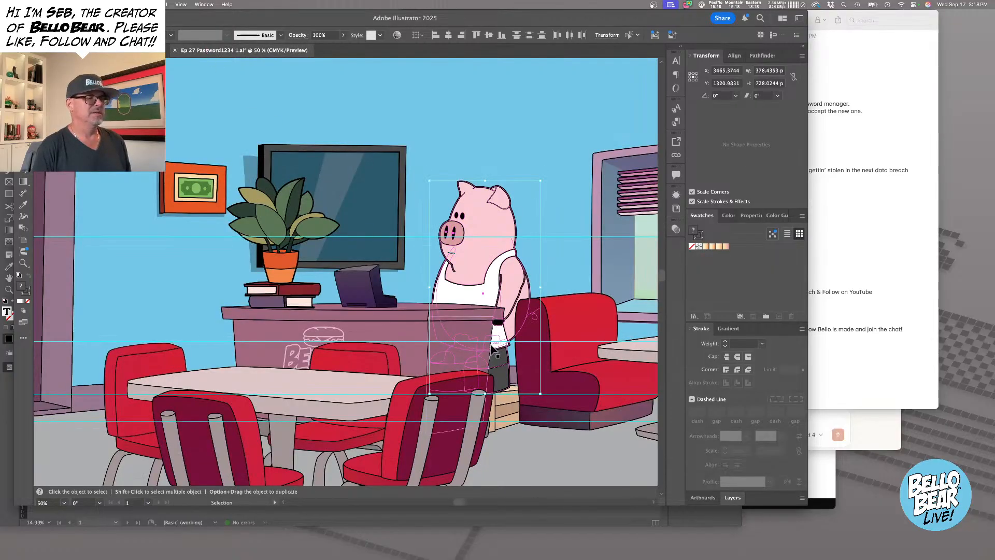
Paste the bear onto the 3 Objects layer and move it behind the counter beside the pig.
key("super+v")
key("super+z")
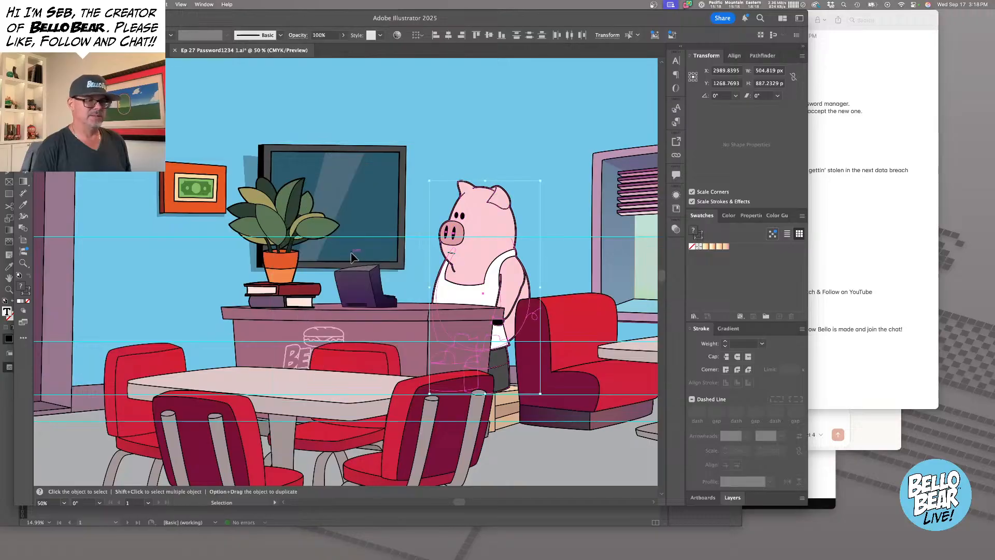
left_click(732, 499)
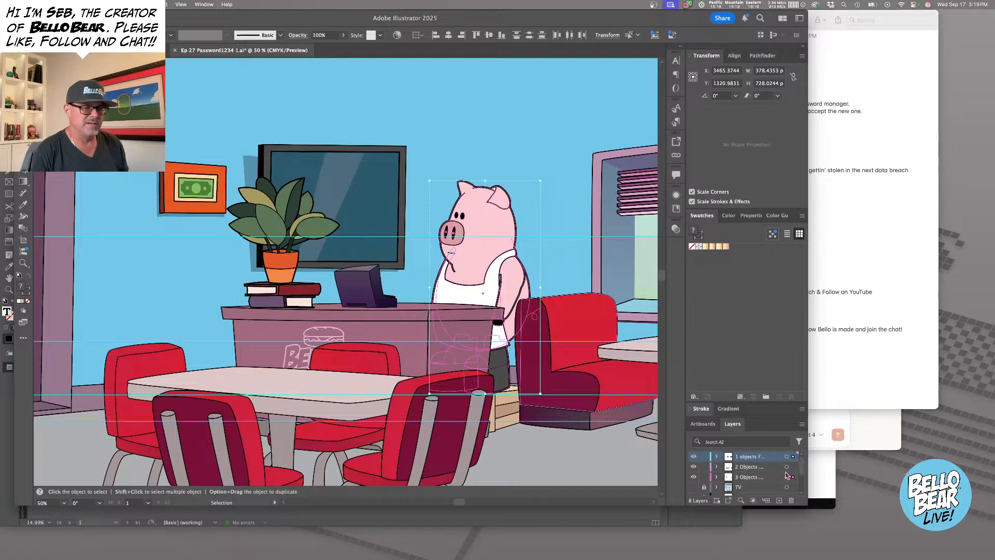
left_click(757, 478)
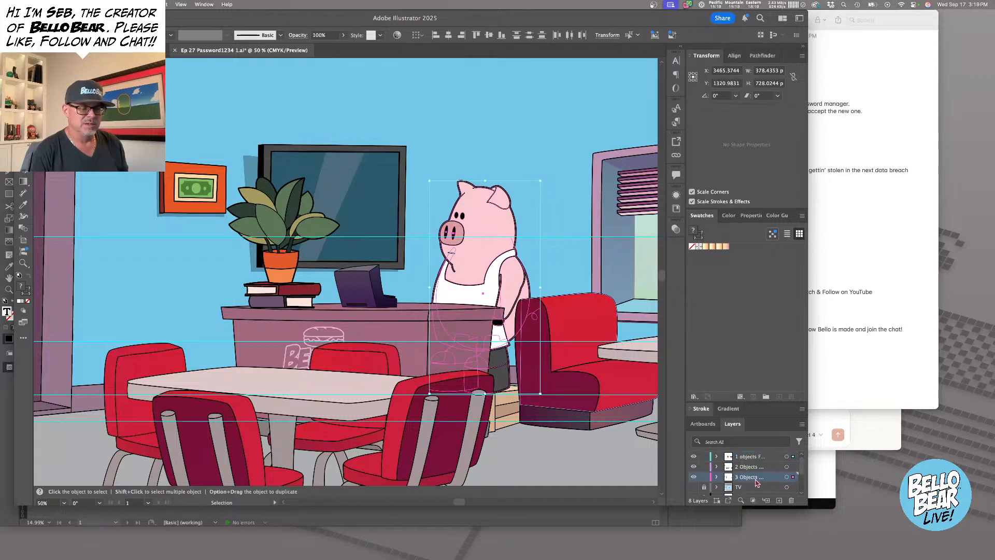
key("super+v")
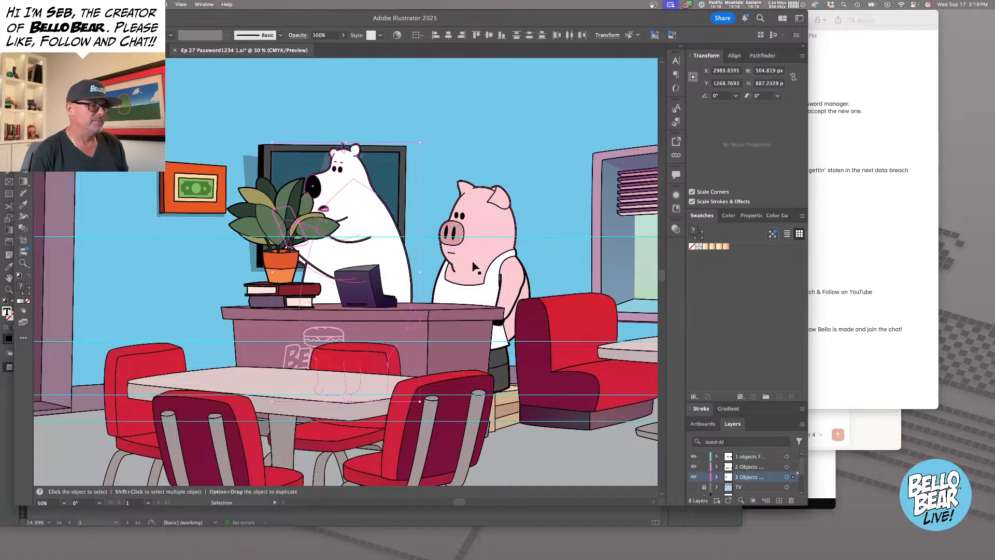
left_click_drag(353, 244, 405, 257)
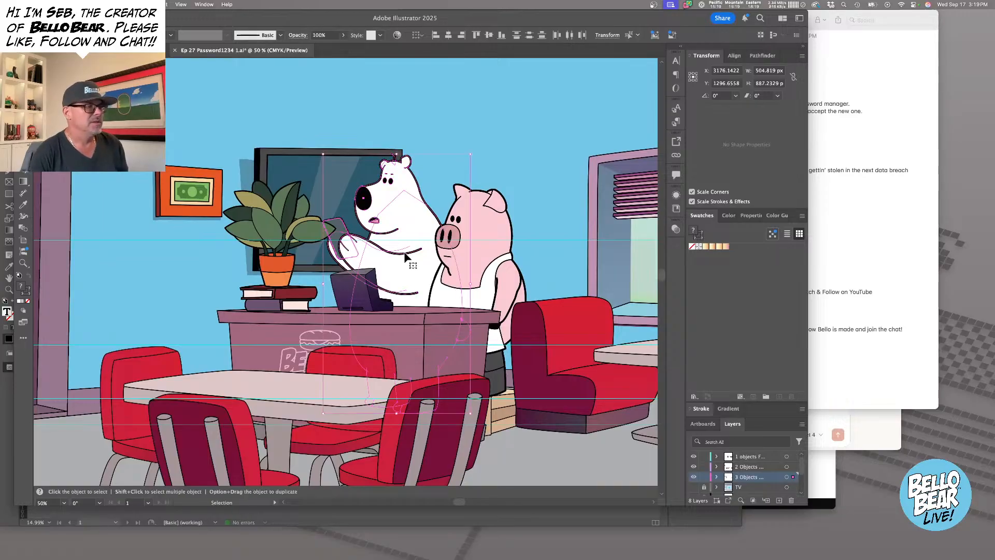
Nudge the bear closer to the pig and lower behind the counter, to about X 3183 px, Y 1345 px.
key("Right")
key("Right")
key("Right")
key("Right")
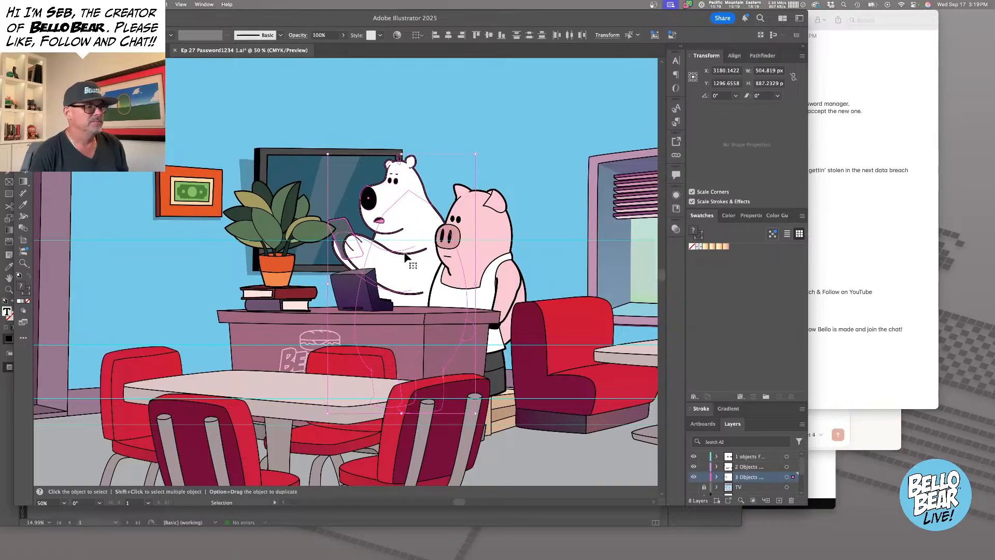
key("Right")
key("Right")
key("Right")
key("Right")
key("Right")
key("Right")
key("Right")
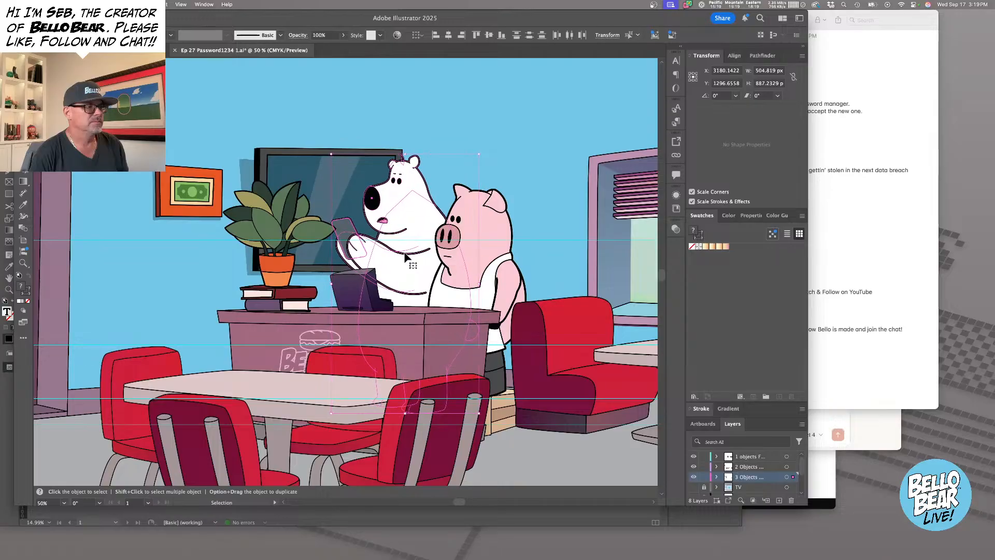
key("Left")
key("Left")
key("Left")
key("Left")
key("Down")
key("Down")
key("Down")
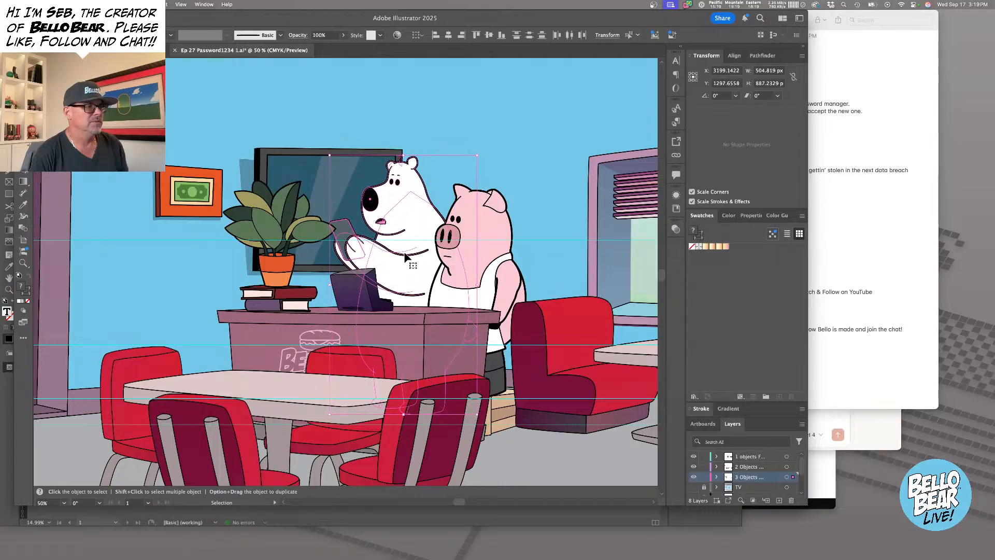
key("Down")
key("Down")
key("Down")
key("Down")
key("Down")
key("Down")
key("Down")
key("Down")
key("Down")
key("Down")
key("Down")
key("Down")
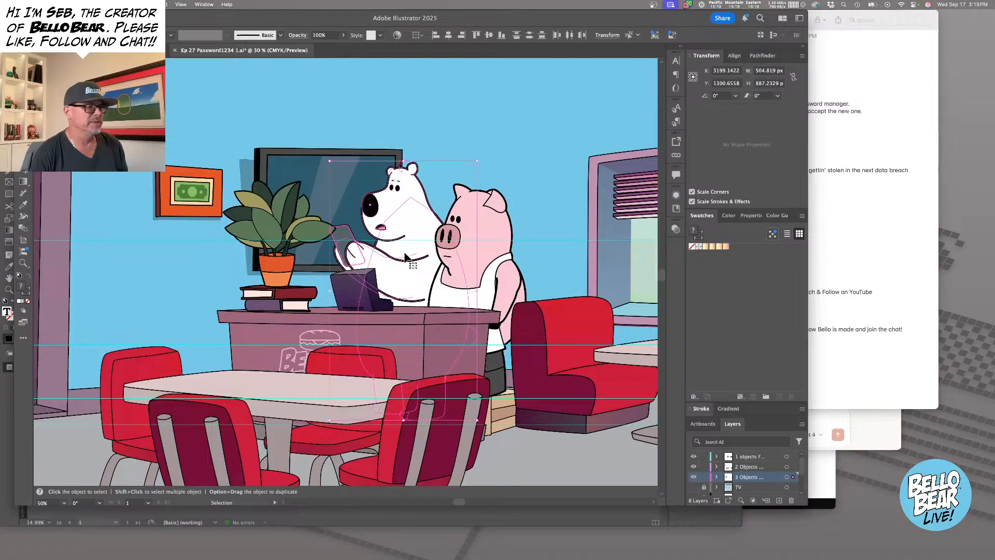
key("Down")
key("Down")
key("Down")
key("Down")
key("Down")
key("Down")
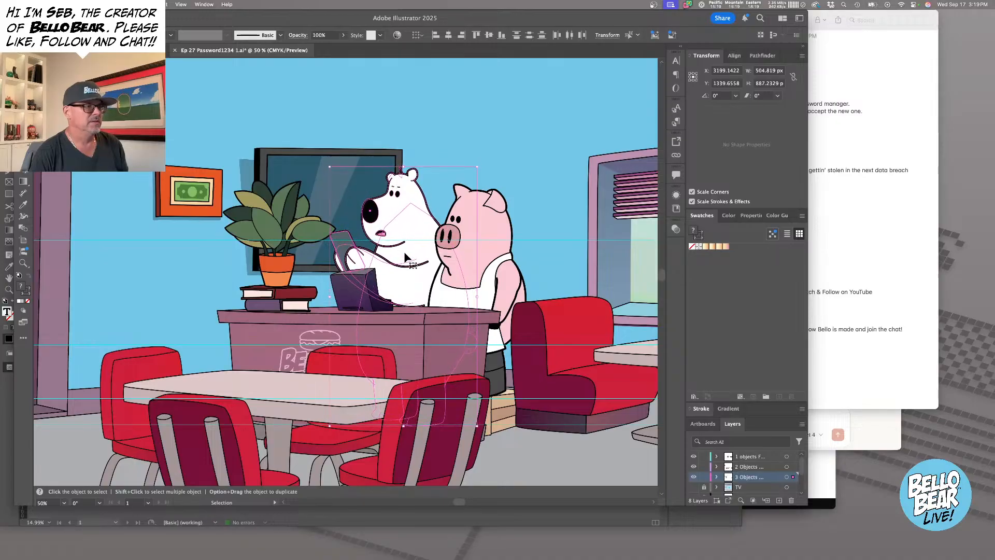
key("Down")
key("Down")
key("Down")
key("Down")
key("Down")
key("Down")
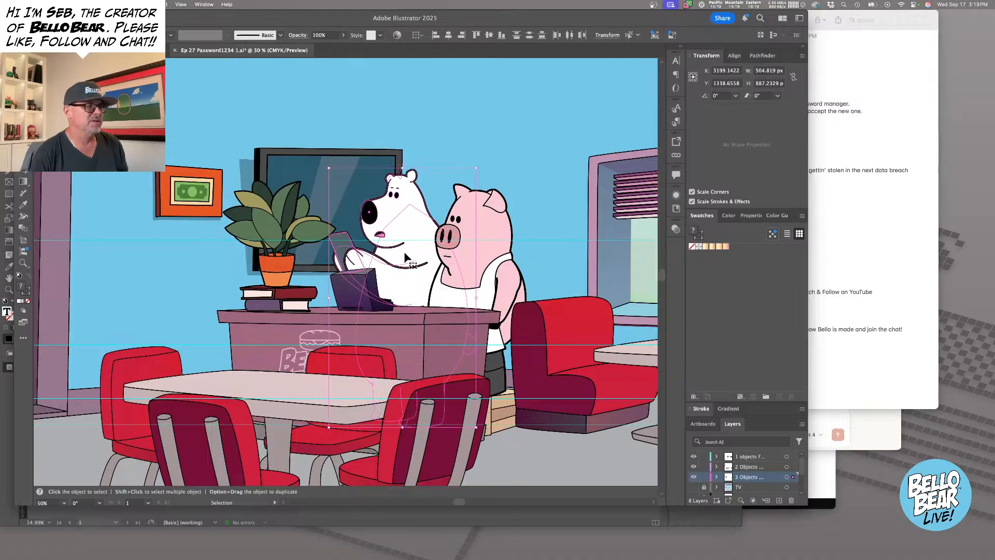
key("Left")
key("Left")
key("Left")
key("Left")
key("Left")
key("Left")
key("Left")
key("Left")
key("Left")
key("Left")
key("Left")
key("Left")
key("Left")
key("Left")
key("Left")
key("Left")
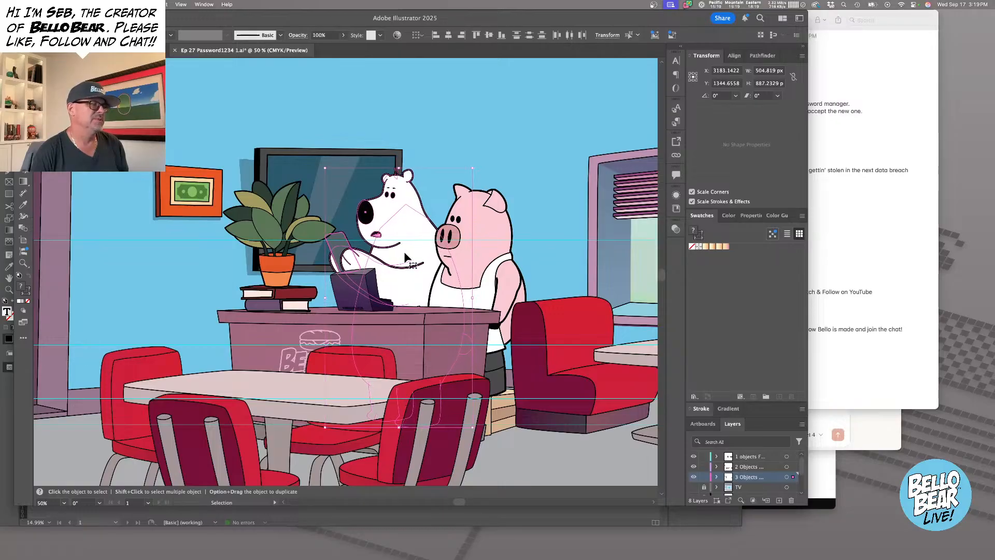
left_click(446, 189)
Move the framed dollar picture horizontally along the wall to beyond the door, at about X 1279 px.
key("space")
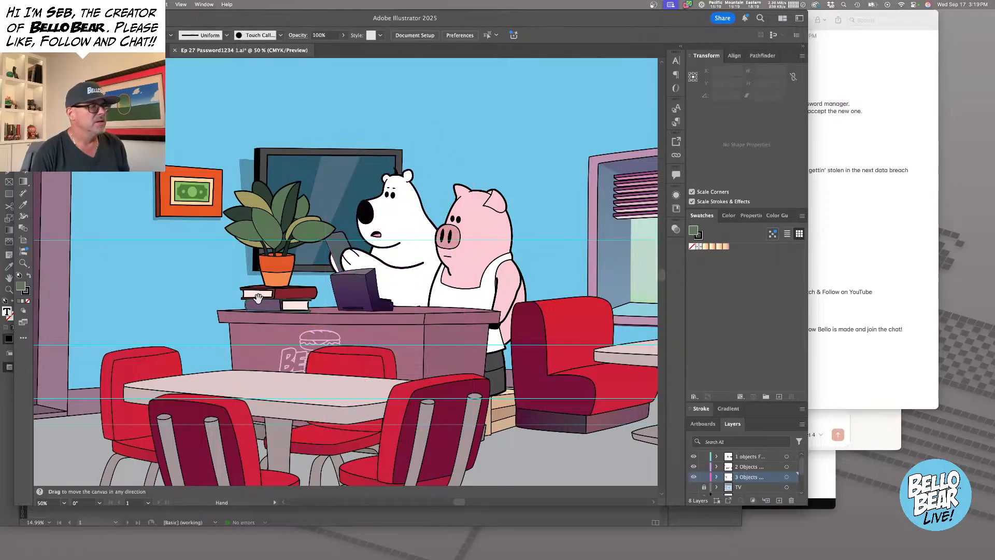
left_click_drag(259, 299, 338, 323)
left_click(266, 223)
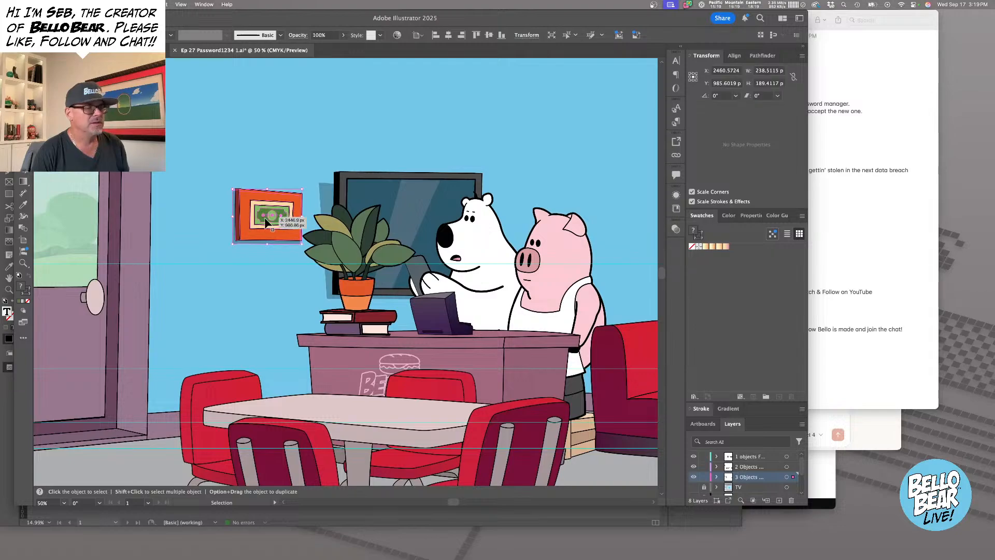
scroll(748, 471, "down", 3)
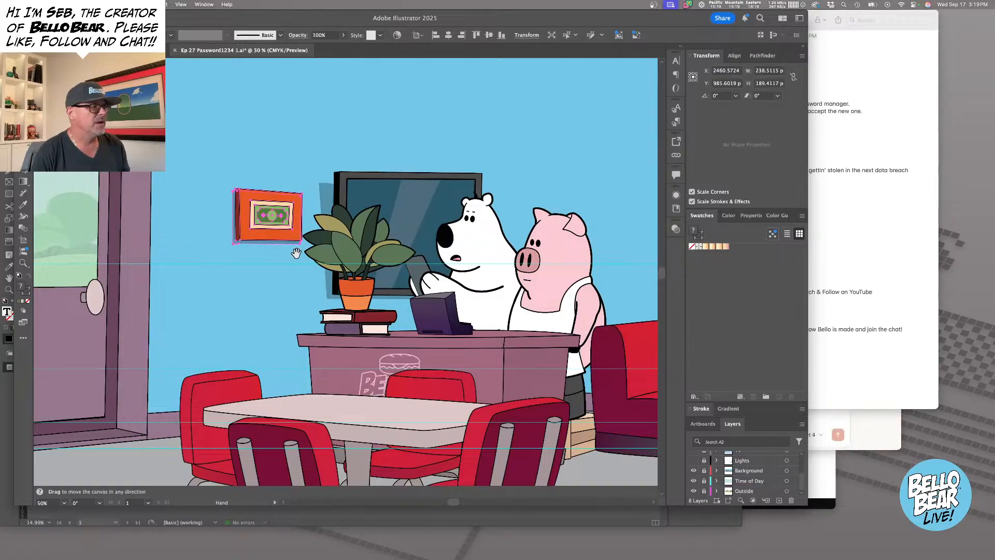
left_click_drag(296, 253, 375, 265)
left_click_drag(351, 231, 297, 230)
left_click_drag(341, 231, 177, 236)
left_click_drag(498, 251, 287, 244)
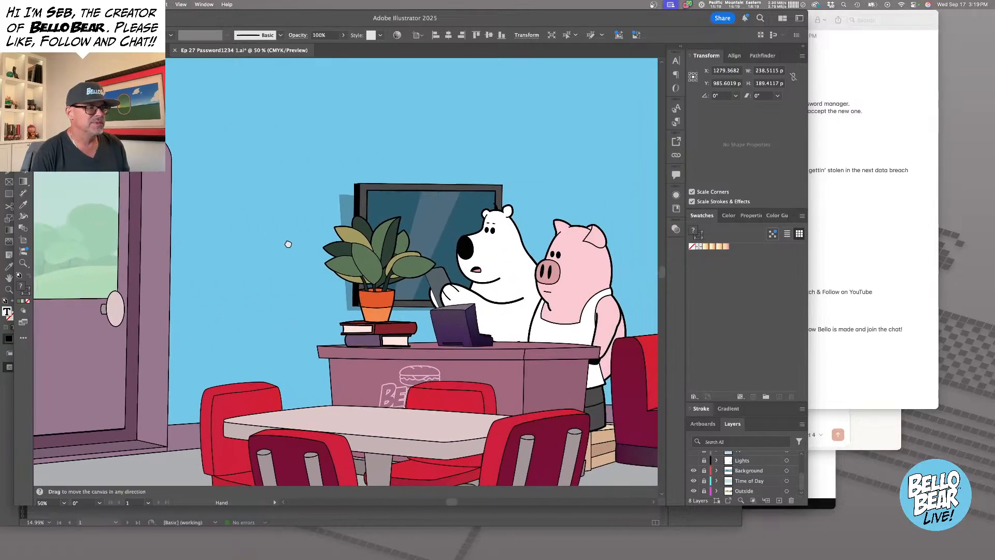
Slide the wall TV on the unlocked Background layer left behind the plant, to about X 2607 px, and relock the layer.
scroll(751, 477, "up", 4)
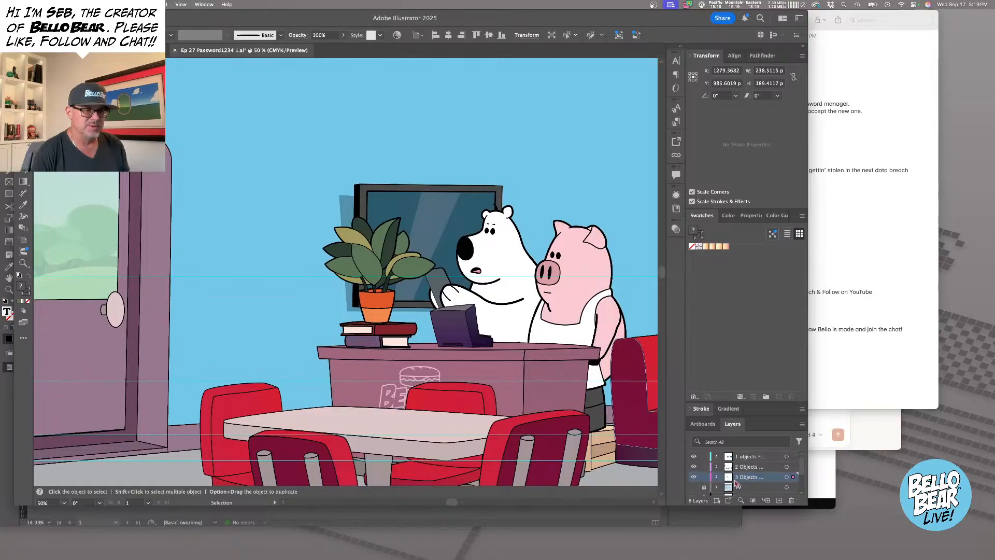
scroll(723, 482, "down", 4)
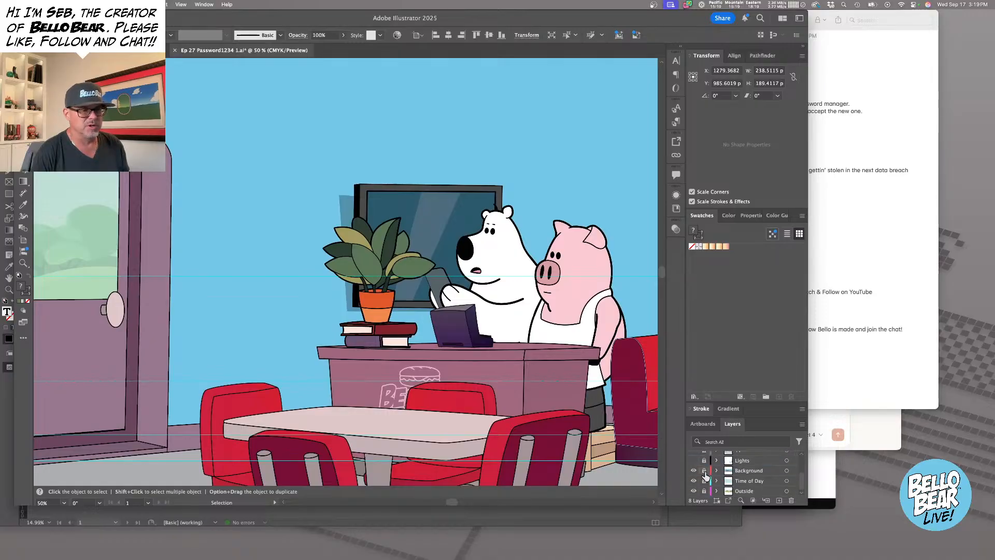
mouse_move(441, 209)
left_mouse_down()
mouse_move(349, 211)
mouse_move(449, 211)
left_mouse_up()
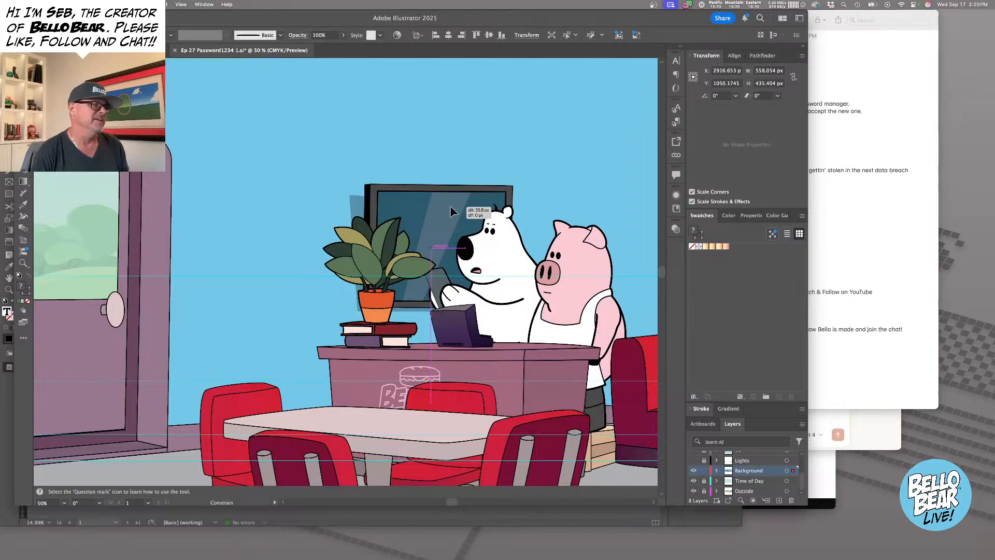
left_click_drag(449, 205, 349, 197)
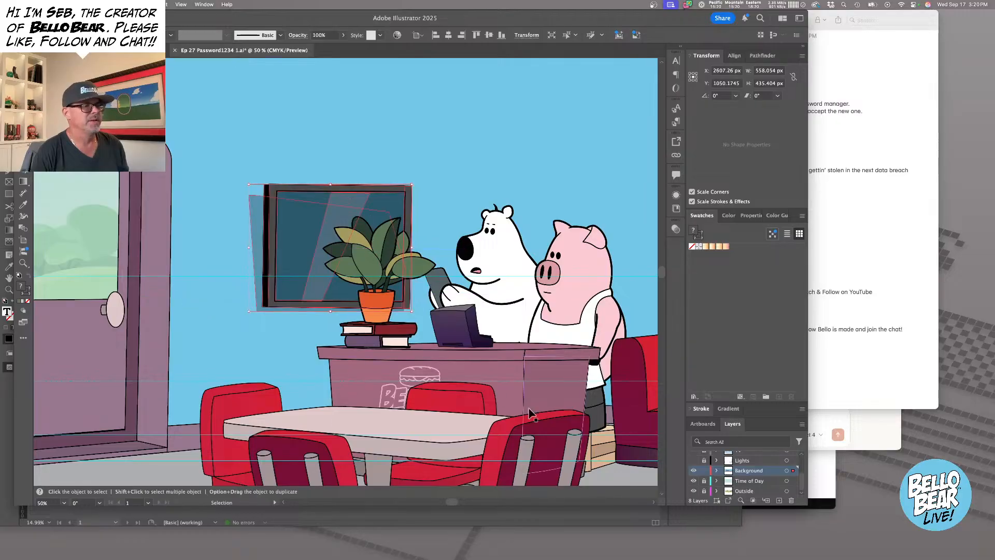
left_click(704, 471)
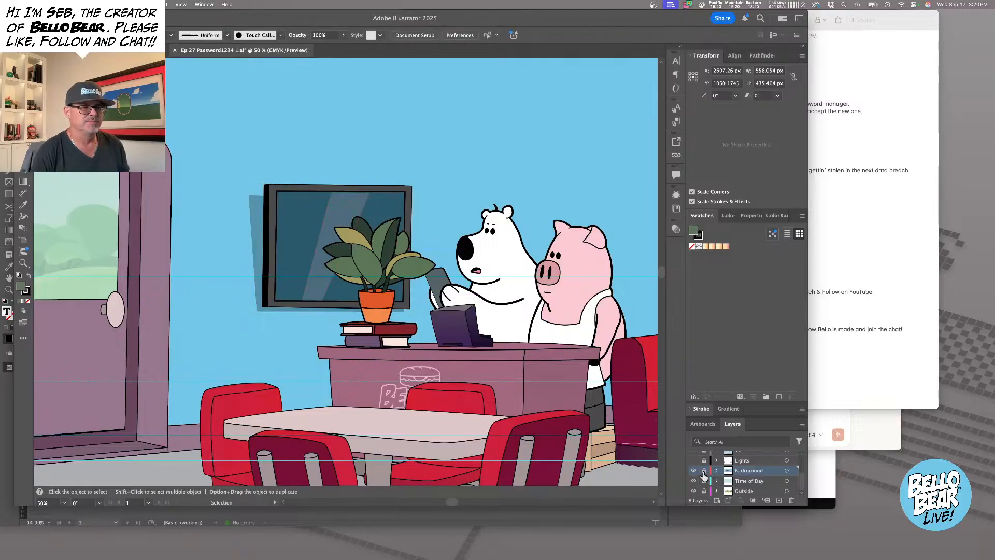
Switch to the Ep 27 Password1234 InDesign layout and undo the accidental removal of the last speech balloon's text.
left_click_drag(262, 241, 206, 172)
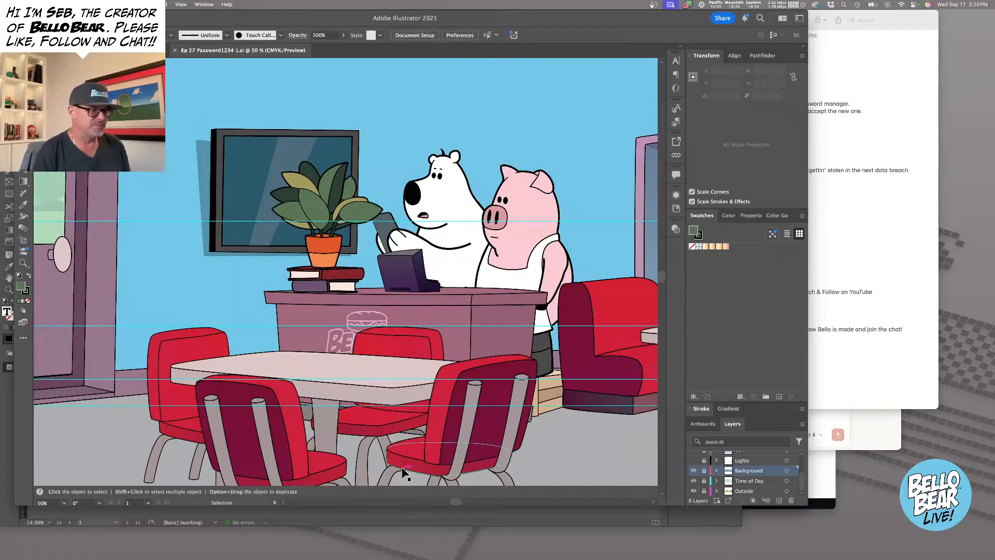
left_click(462, 519)
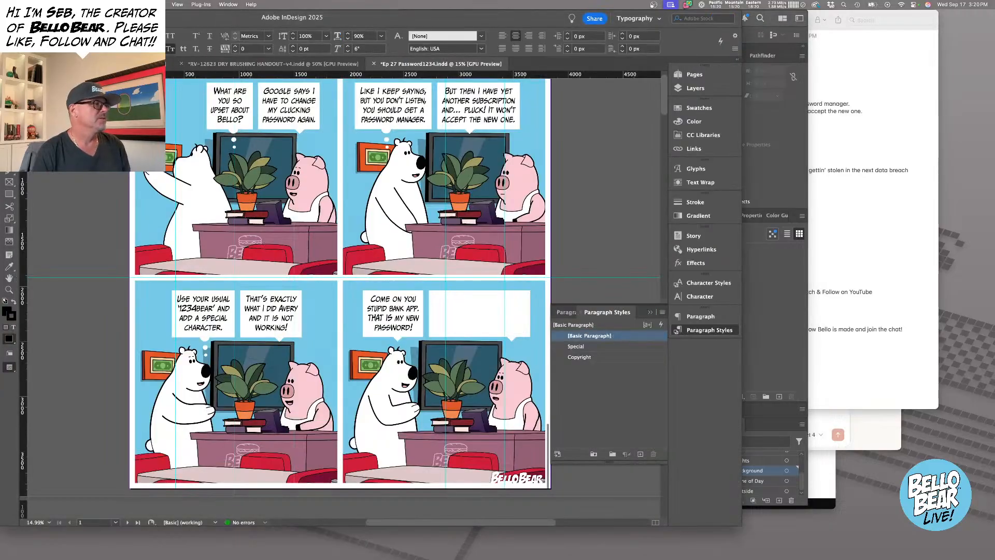
key("v")
scroll(591, 271, "left", 3)
scroll(591, 271, "right", 3)
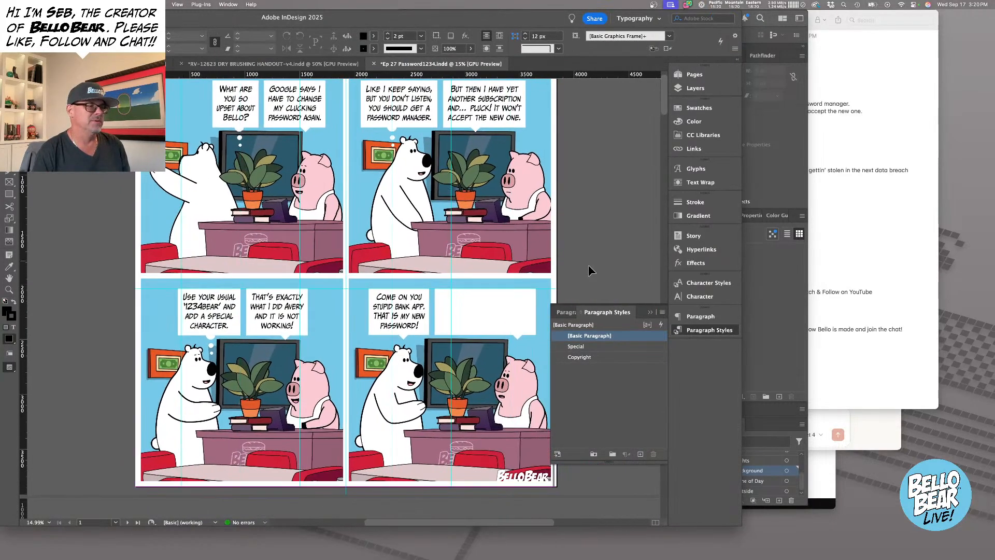
key("super+z")
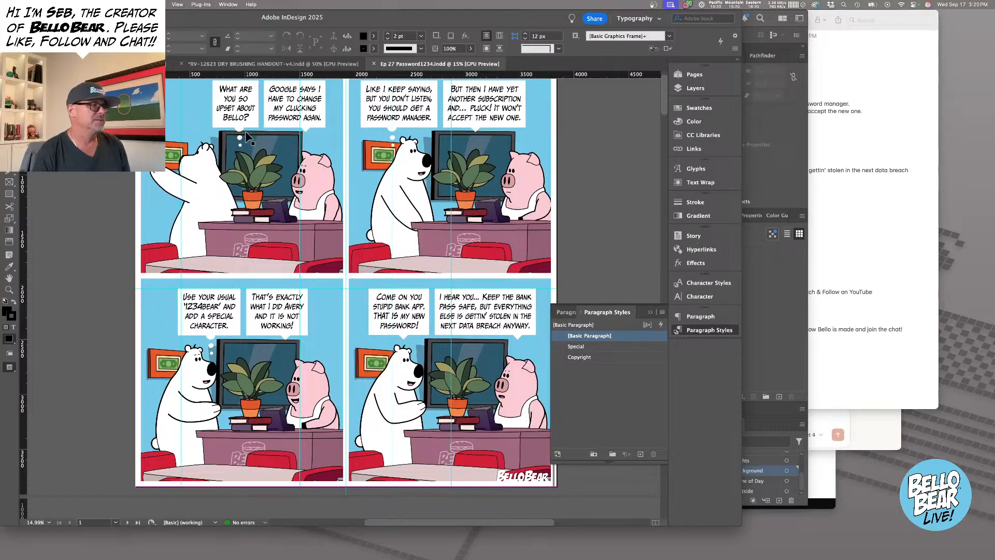
Relink the first panel's artwork to Ep 27 Password1234 1.ai from the Ep 27 Password1234 folder.
left_click(239, 177)
scroll(171, 114, "up", 2)
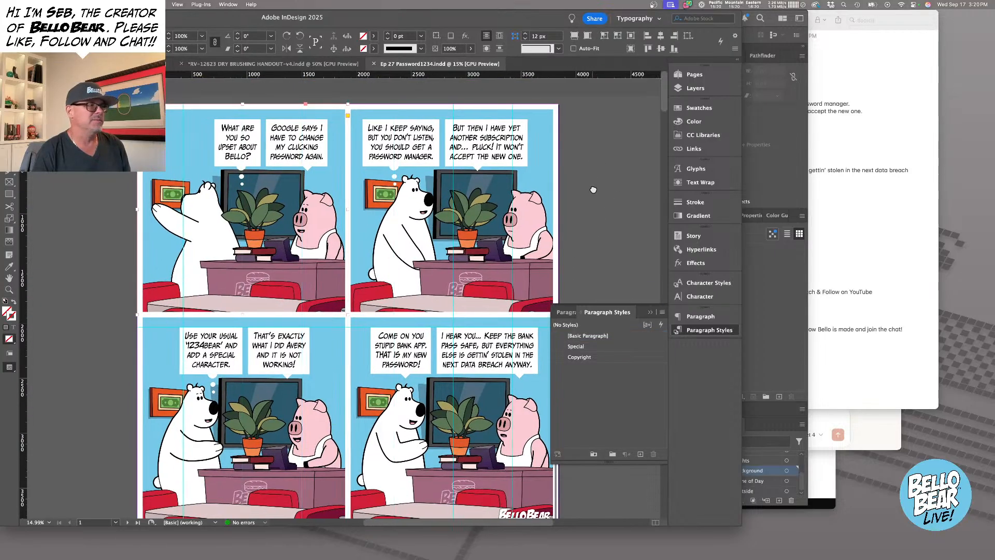
left_click(694, 148)
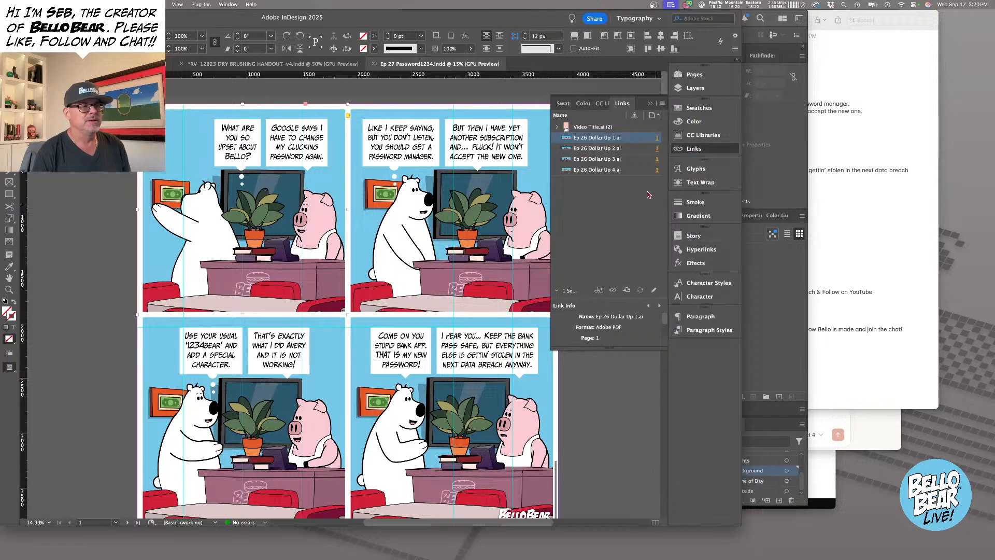
left_click(612, 289)
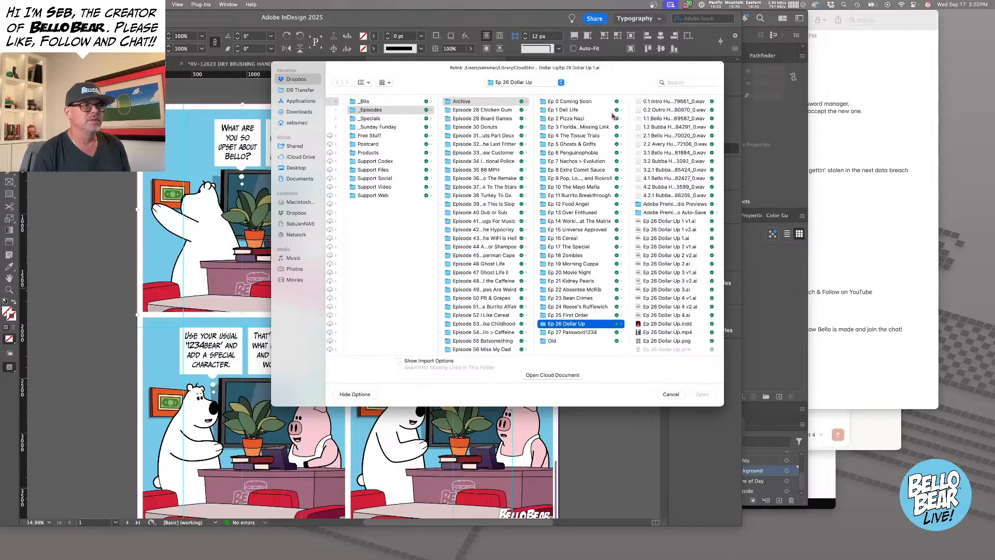
left_click(570, 334)
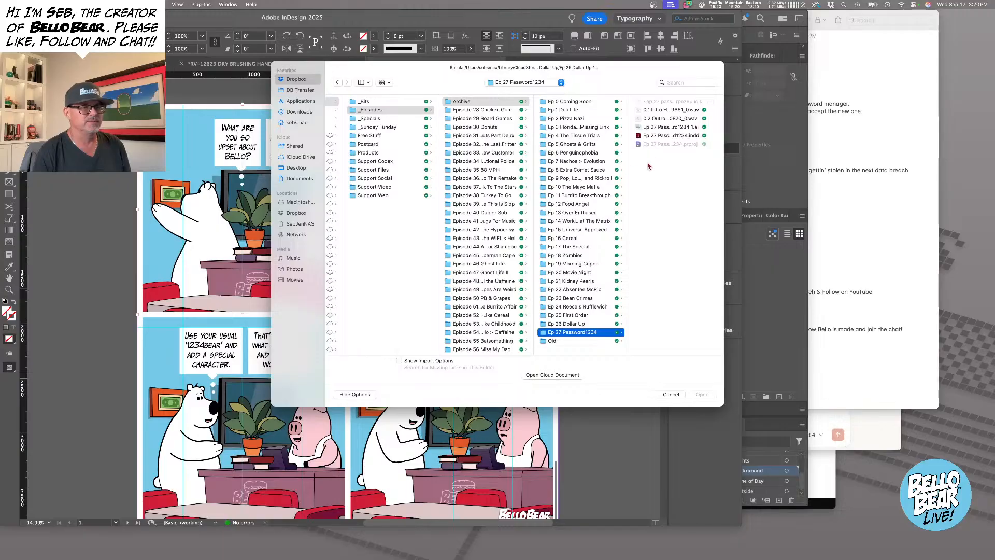
left_click(673, 127)
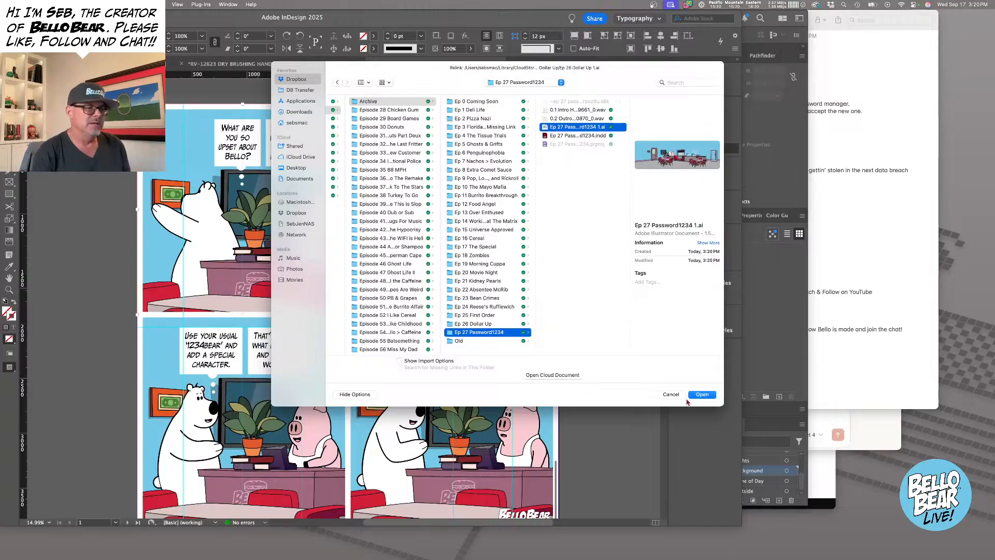
left_click(702, 395)
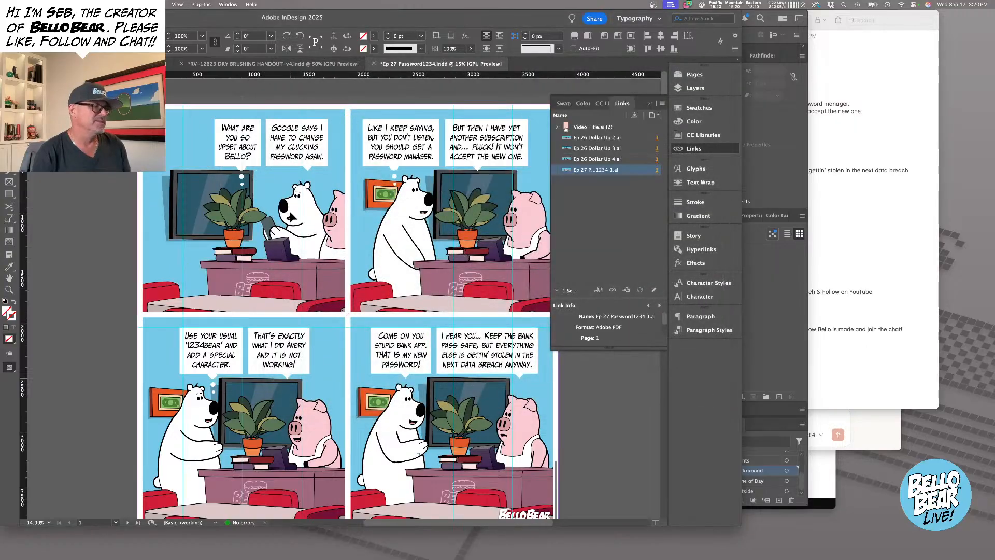
Shift the linked artwork leftward inside the first panel's frame so both the bear and the pig fit in it.
left_click_drag(289, 211, 268, 218)
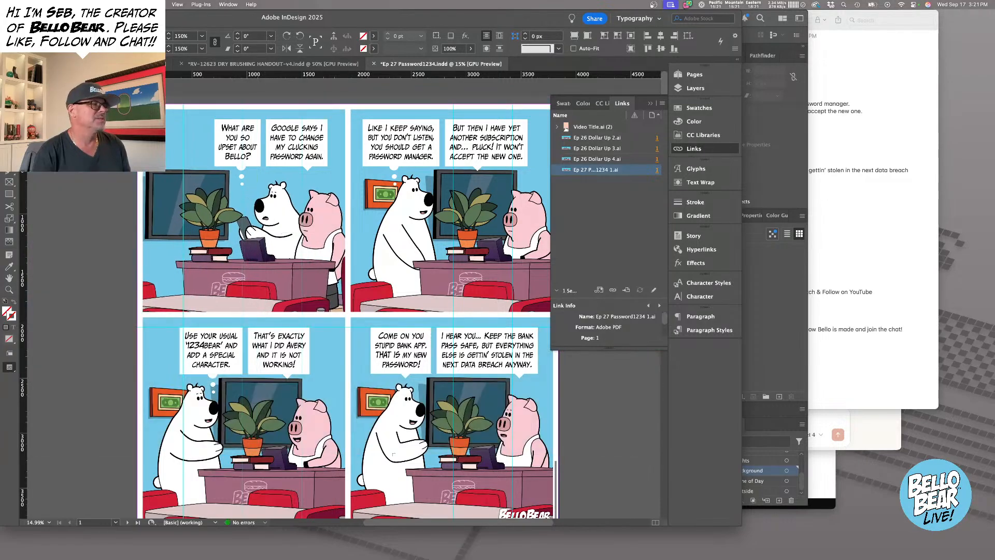
key("super+shift+a")
left_click_drag(198, 215, 261, 288)
scroll(254, 215, "up", 5)
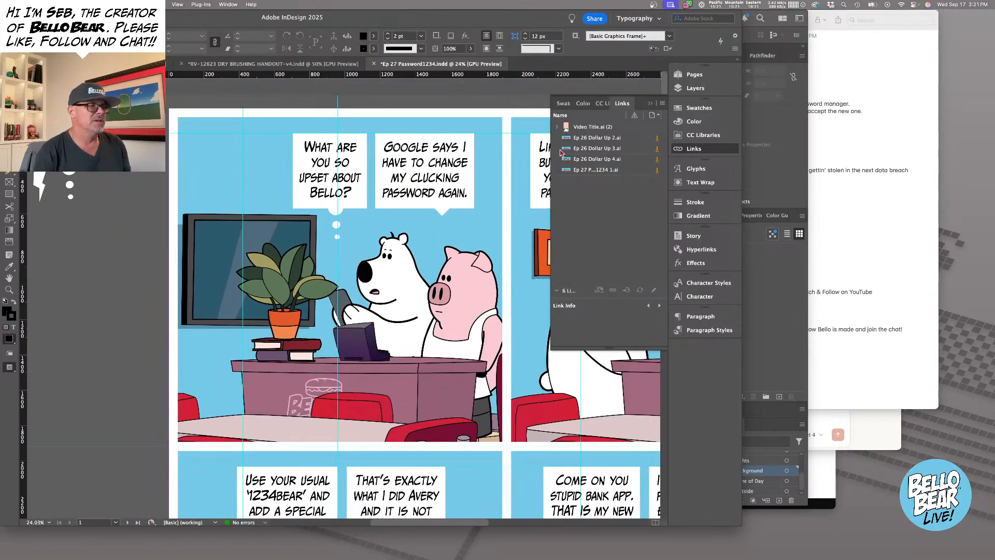
Collapse the list of linked files and widen the document window around the first panel.
left_click(714, 151)
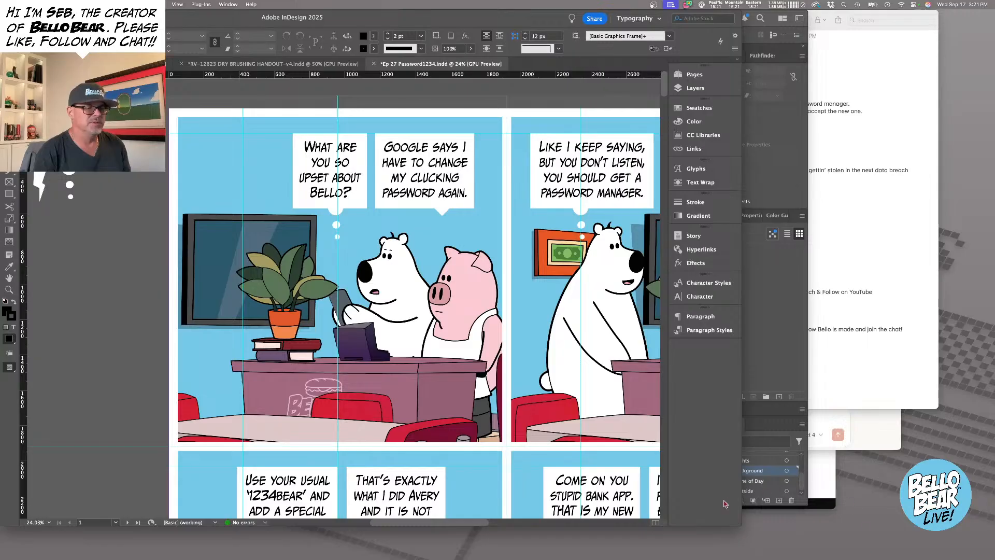
left_click_drag(737, 524, 886, 518)
scroll(439, 224, "up", 1)
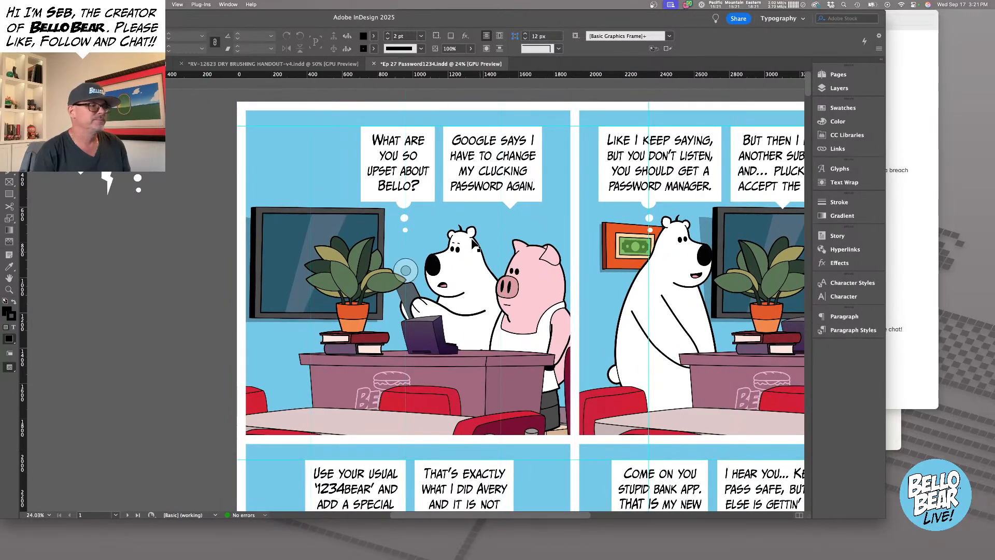
scroll(438, 224, "up", 3)
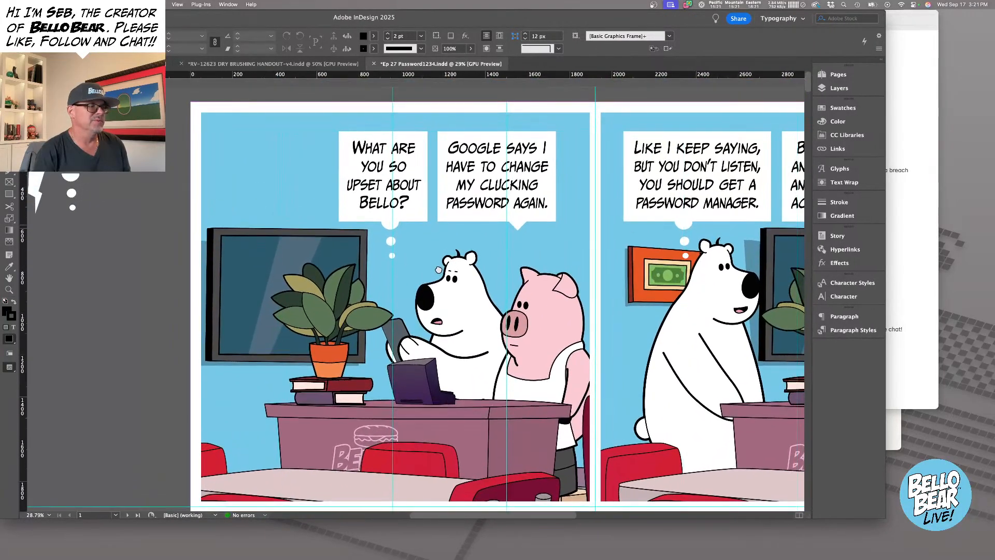
left_click_drag(435, 262, 429, 258)
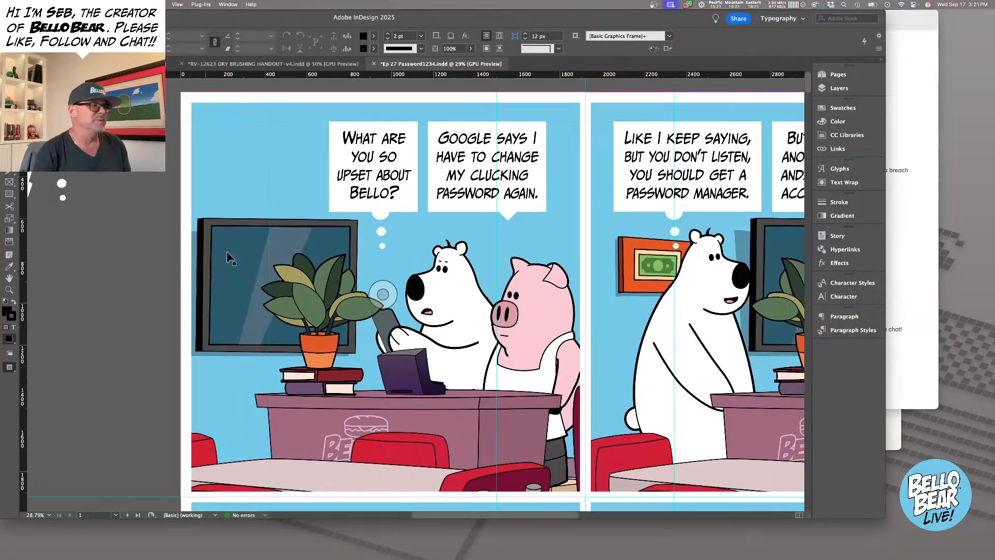
Move both text balloons of the first panel together to the left, keeping them level.
left_click_drag(386, 161, 315, 159)
key("super+z")
scroll(386, 157, "right", 1)
left_click(448, 149, "shift")
left_click_drag(463, 149, 439, 155)
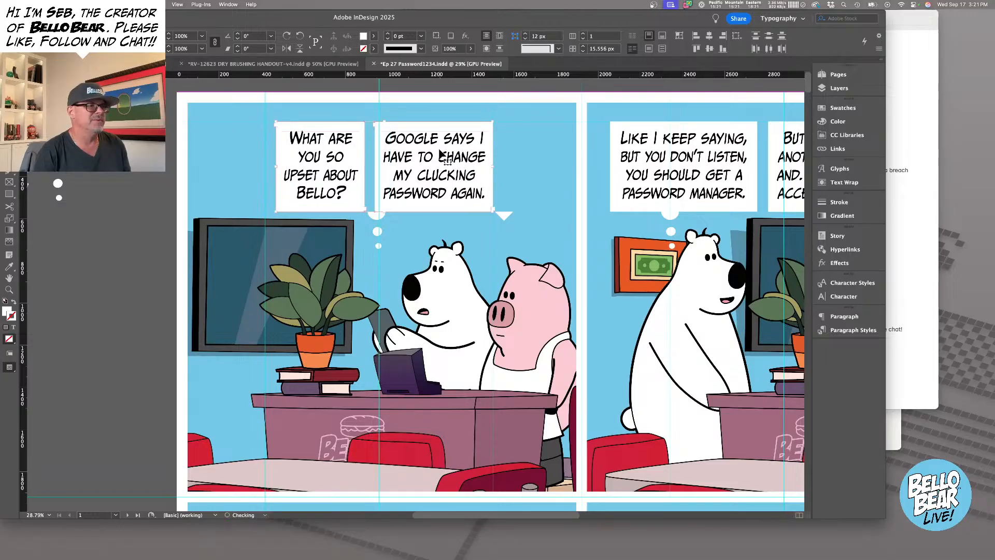
Move the thought-bubble trail and the speech tail leftward to sit beneath their balloons in the first panel.
left_click(376, 232)
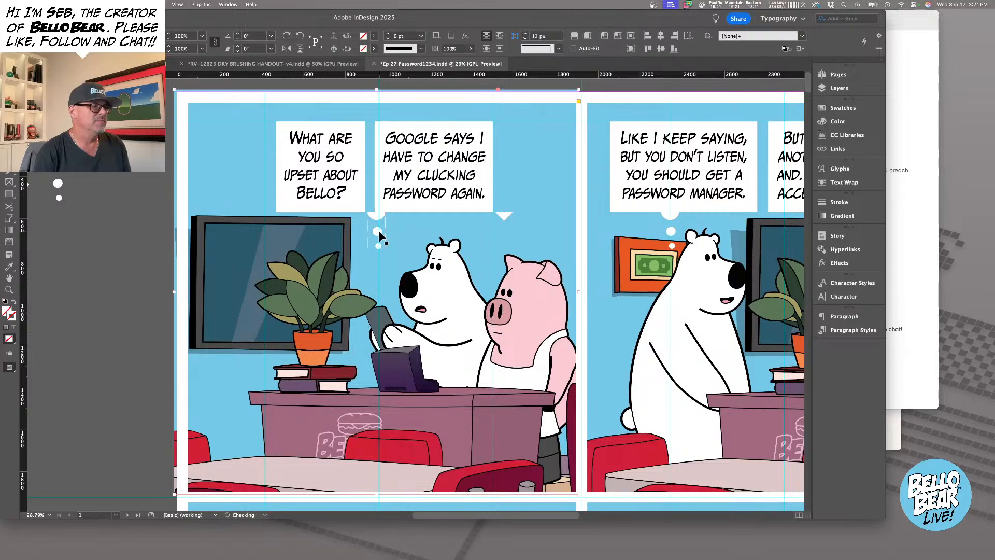
left_click_drag(374, 234, 330, 234)
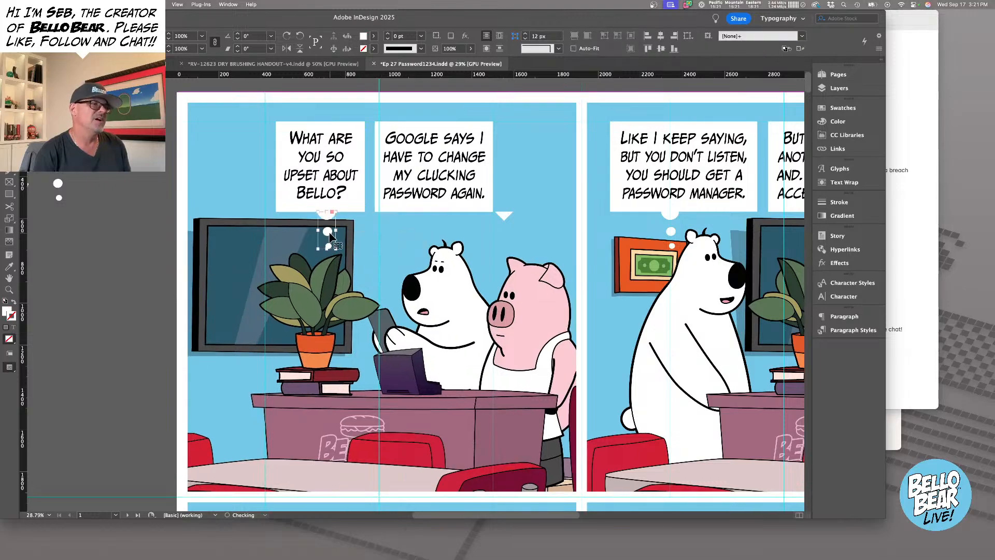
left_click_drag(505, 215, 437, 217)
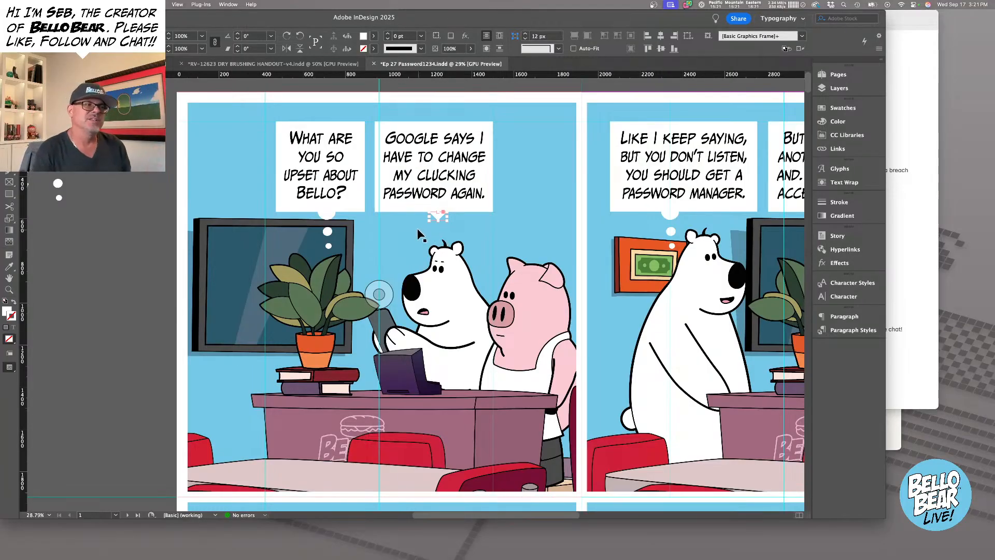
left_click(408, 242)
left_click(174, 139)
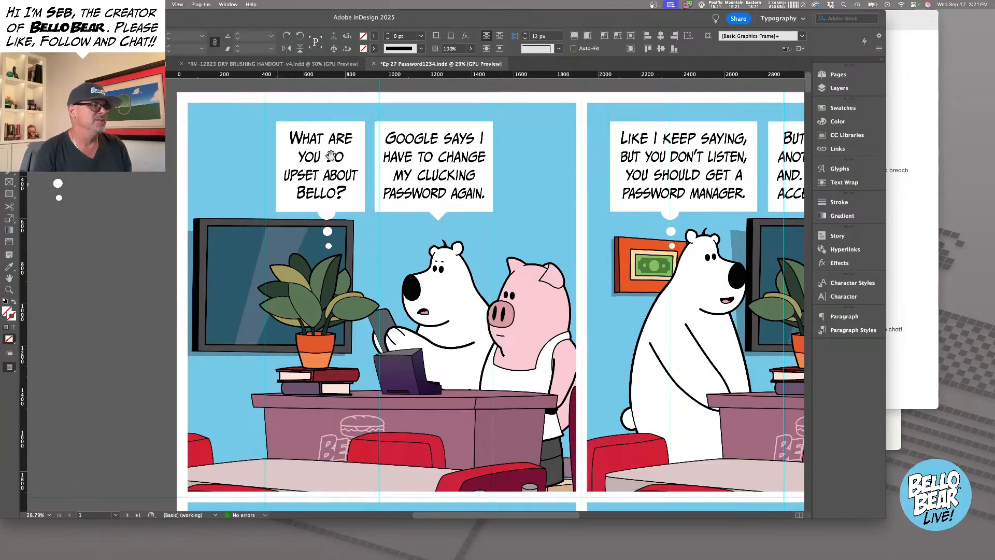
Nudge the artwork inside the first panel slightly to the right, leaving the balloons in place.
left_click_drag(356, 159, 325, 164)
left_click_drag(305, 217, 360, 207)
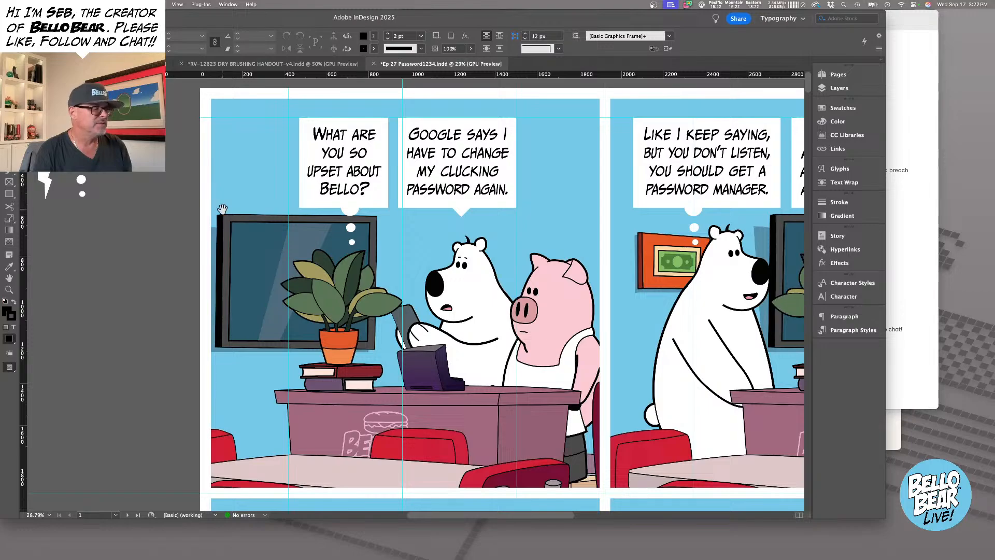
left_click_drag(251, 184, 257, 183)
key("super+shift+a")
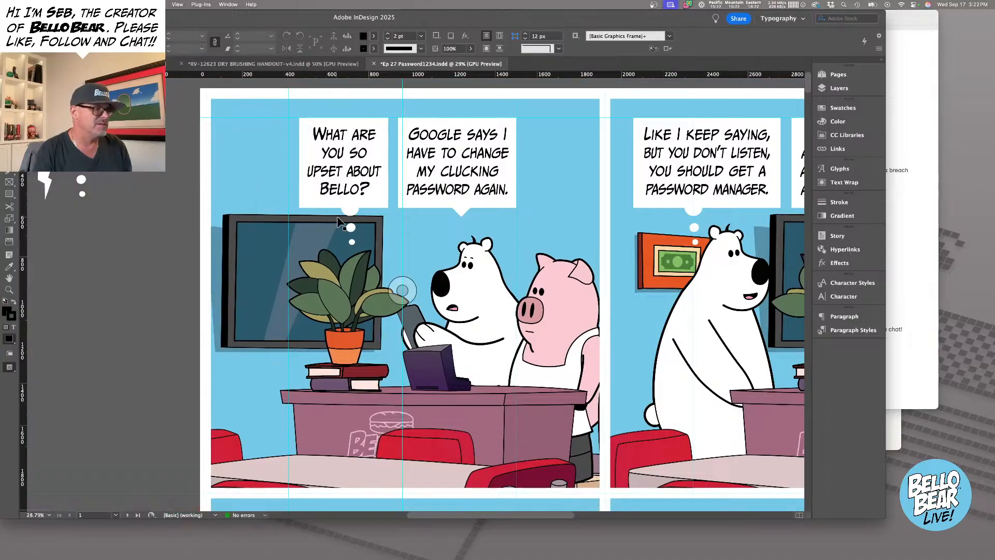
Nudge the first panel's thought-bubble trail and speech tail slightly to the right under their balloons.
left_click_drag(352, 228, 360, 227)
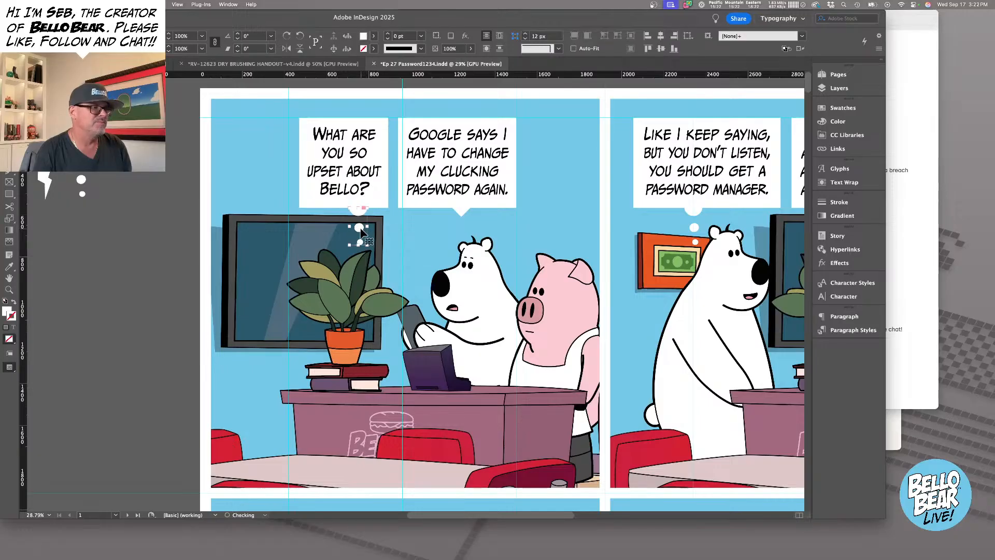
left_click_drag(461, 210, 463, 232)
scroll(464, 212, "up", 1)
left_click(400, 311)
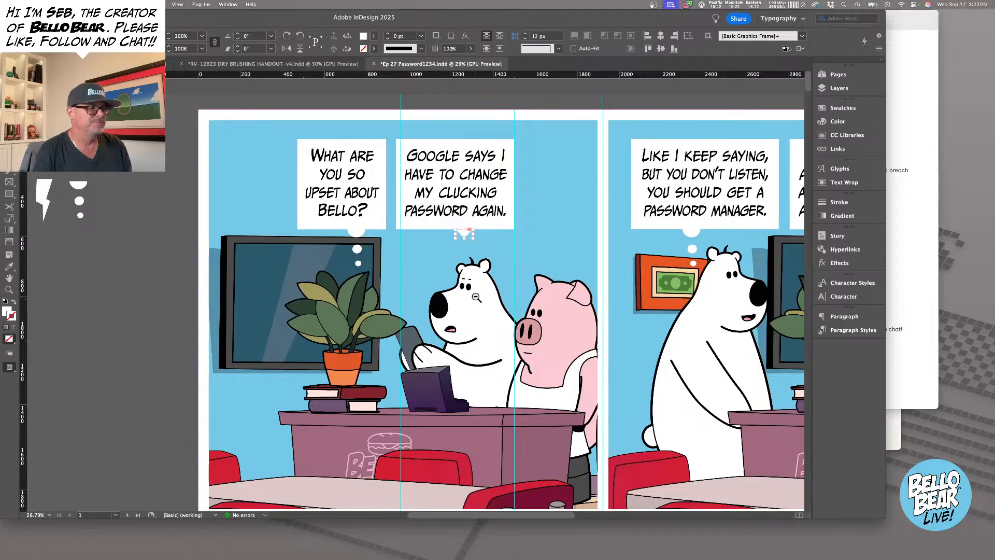
key("super+minus")
scroll(413, 270, "down", 3)
scroll(413, 270, "right", 3)
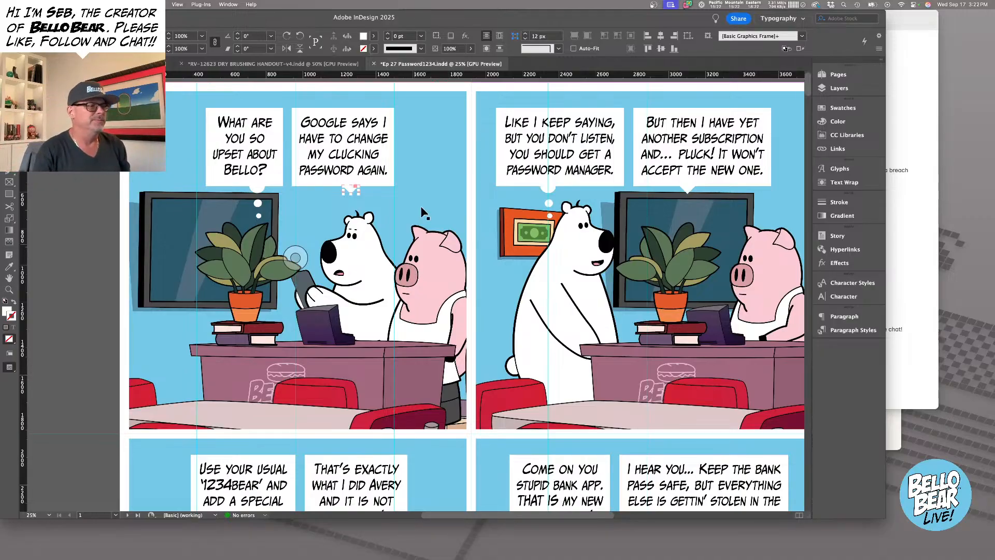
left_click(104, 198)
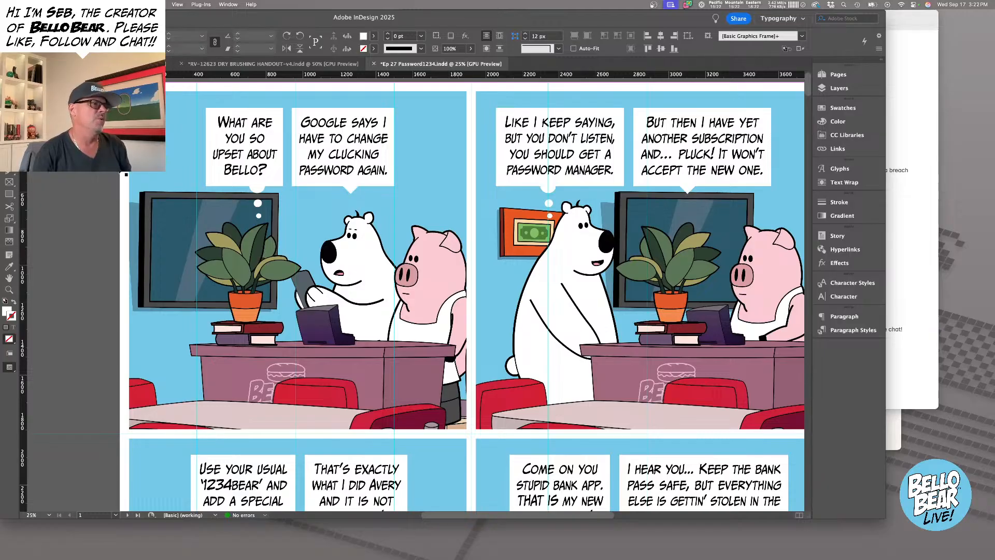
Delete the second panel's old artwork and replace it with a duplicate of the first panel's artwork.
left_click(424, 243, "alt")
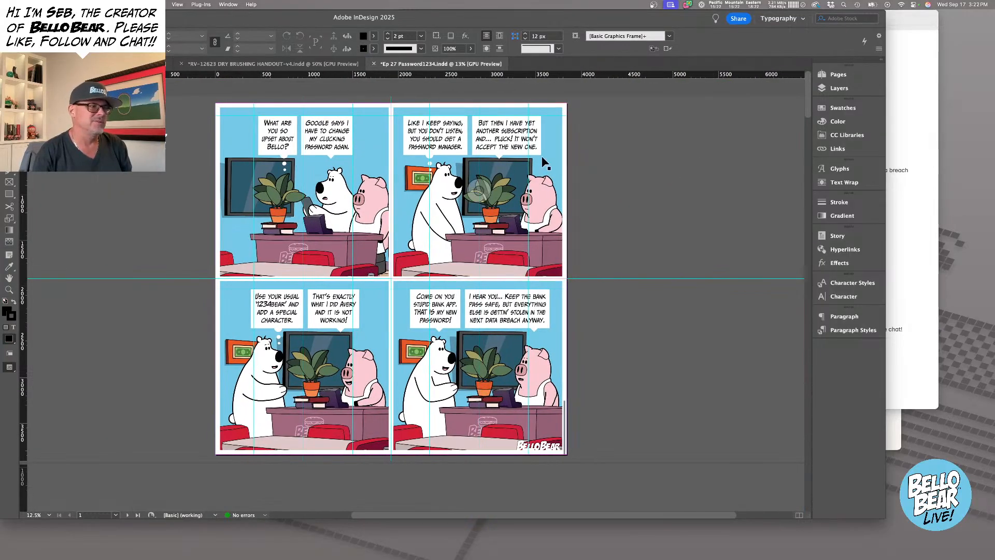
left_click(527, 182)
key("Delete")
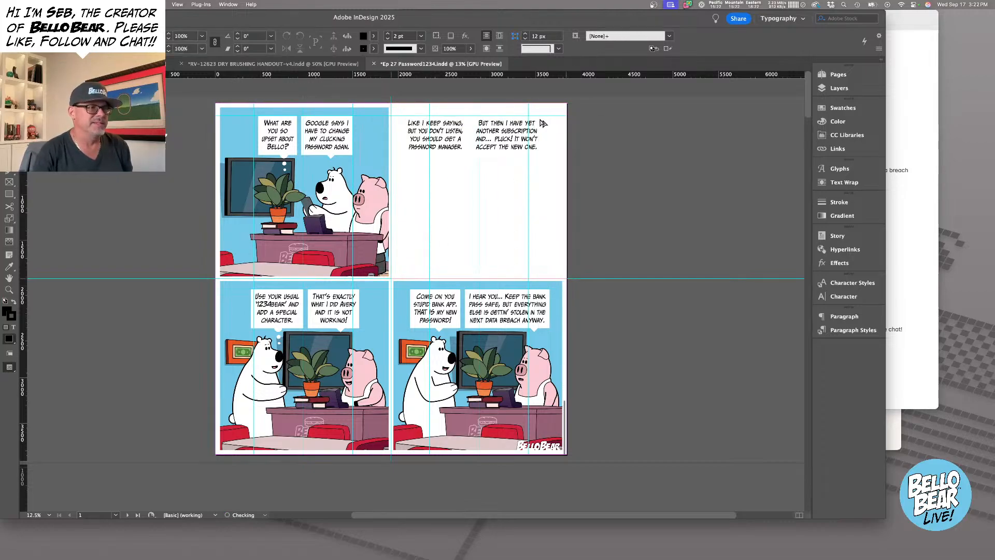
left_click_drag(540, 120, 539, 119)
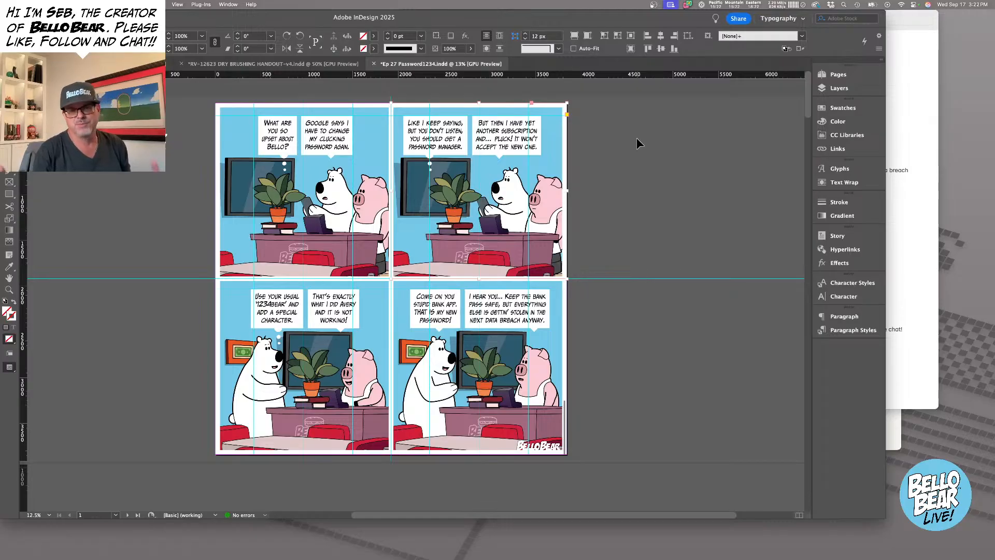
Delete the artwork of both lower panels and place a duplicate of the second panel's artwork in the lower-left panel.
left_click(365, 293)
key("Delete")
left_click(407, 301)
key("Delete")
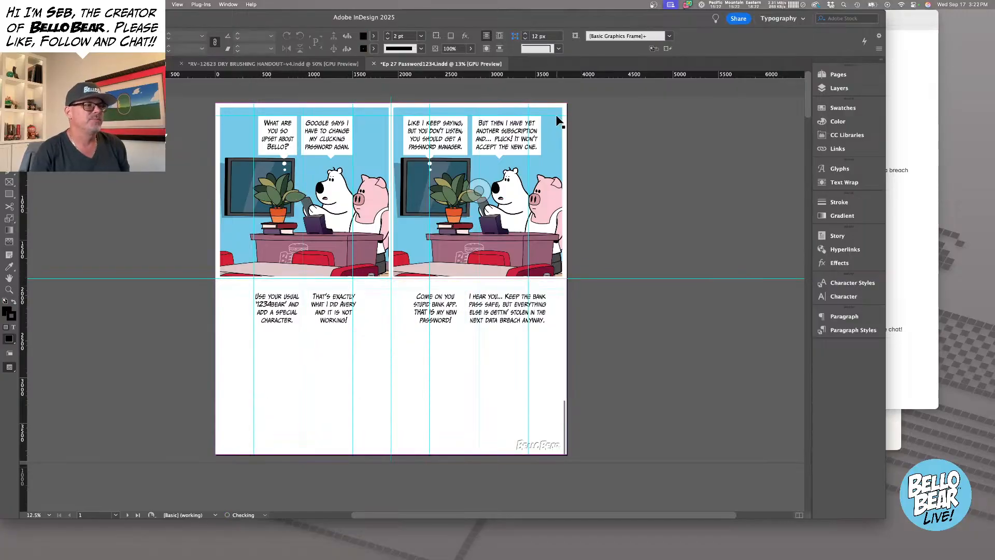
left_click_drag(420, 109, 242, 289)
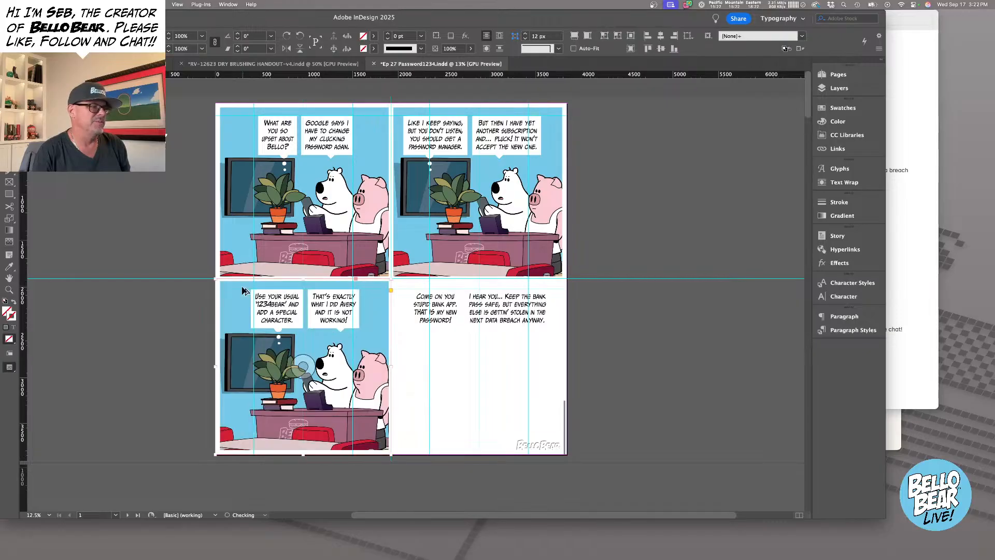
Select the lower-left panel's artwork frame and examine up close how the scene sits beneath its balloons.
left_click_drag(311, 329, 265, 204)
left_click_drag(136, 135, 444, 140)
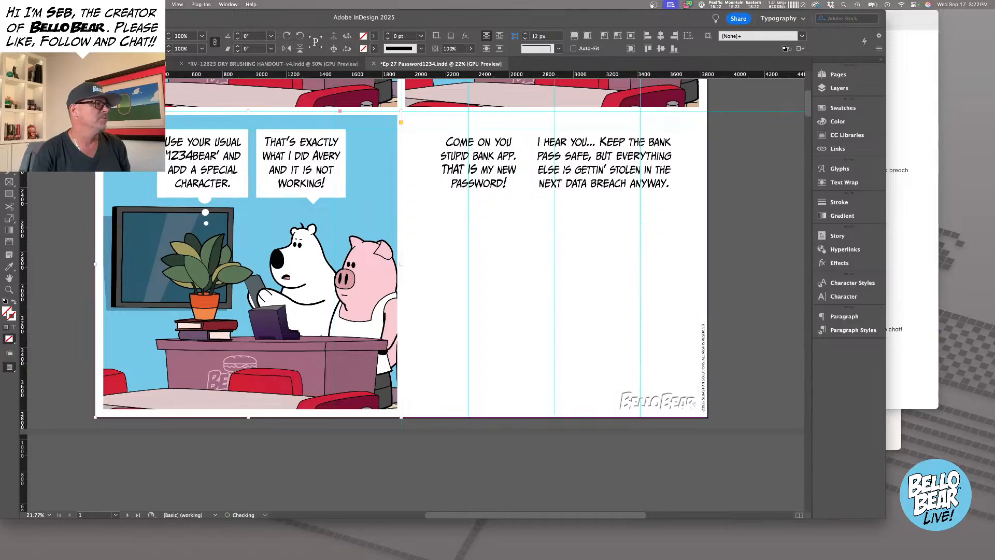
left_click_drag(275, 183, 389, 296)
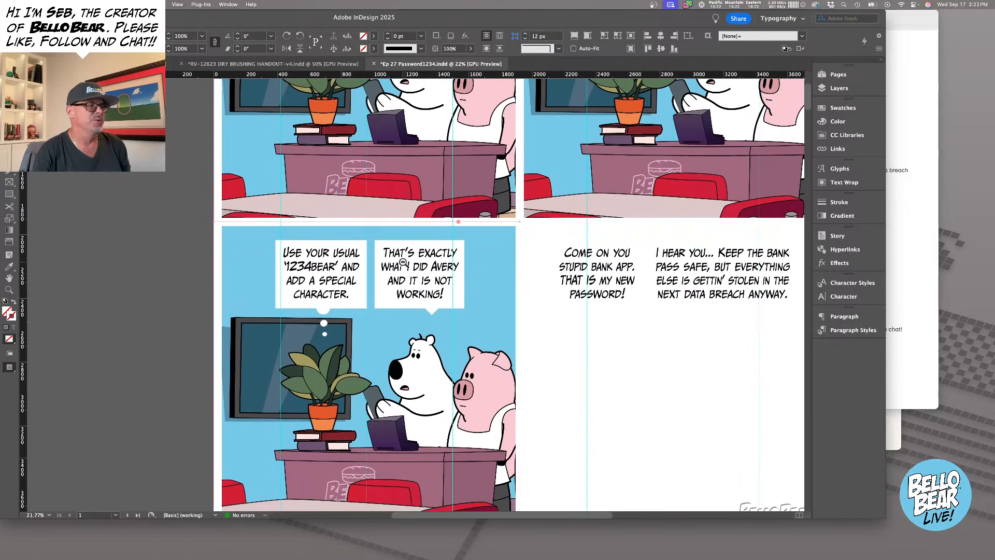
left_click(403, 261, "alt+super")
left_click_drag(403, 261, 356, 223)
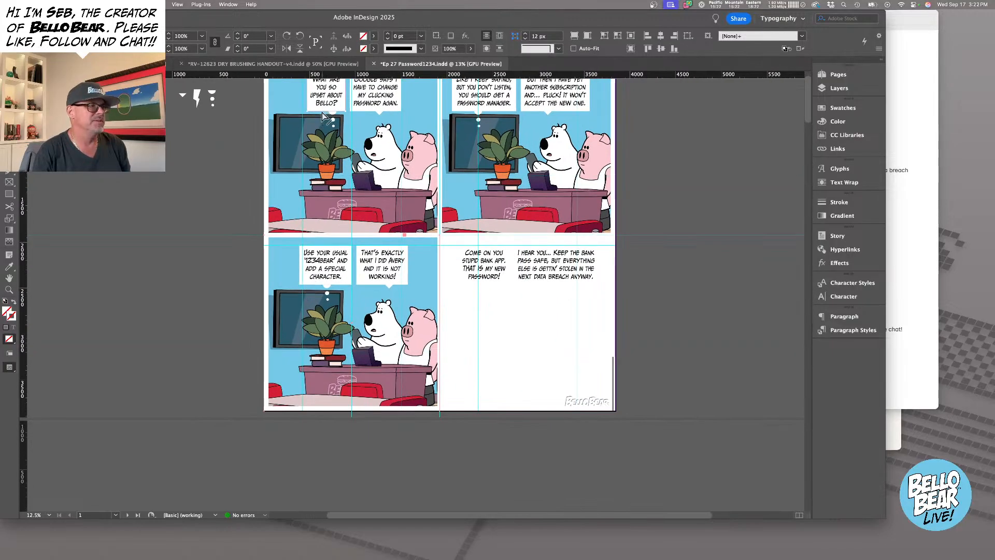
left_click(286, 270)
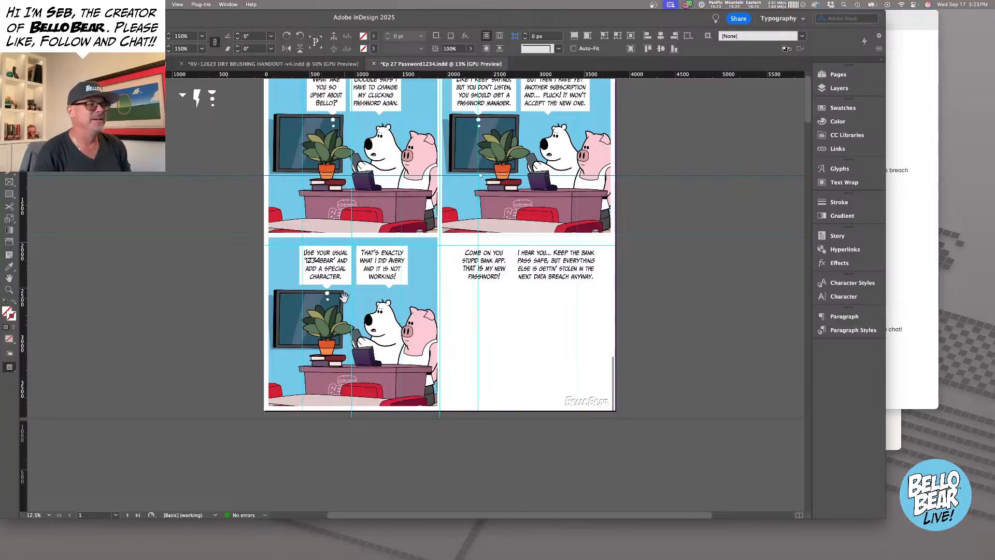
left_click_drag(322, 234, 401, 252)
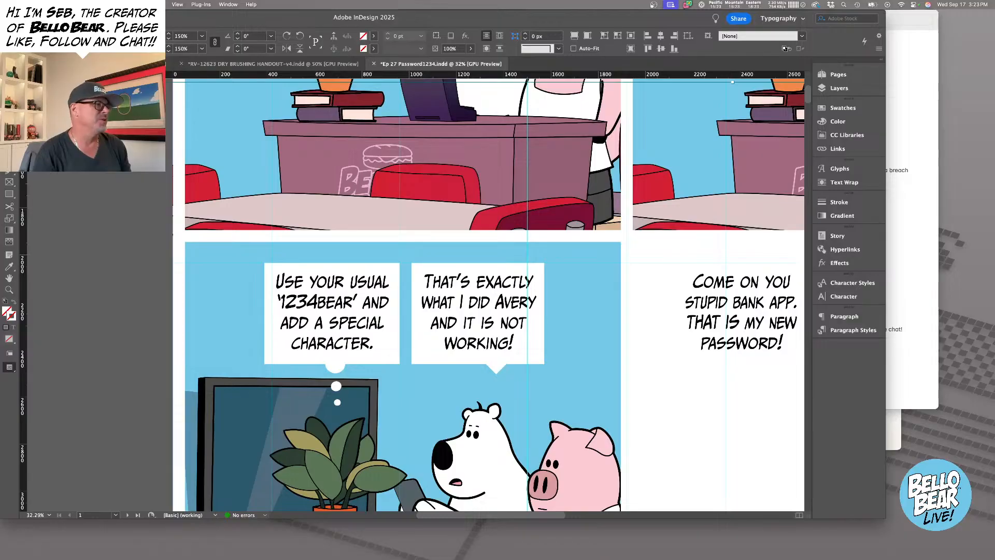
left_click(206, 260)
left_click(238, 239)
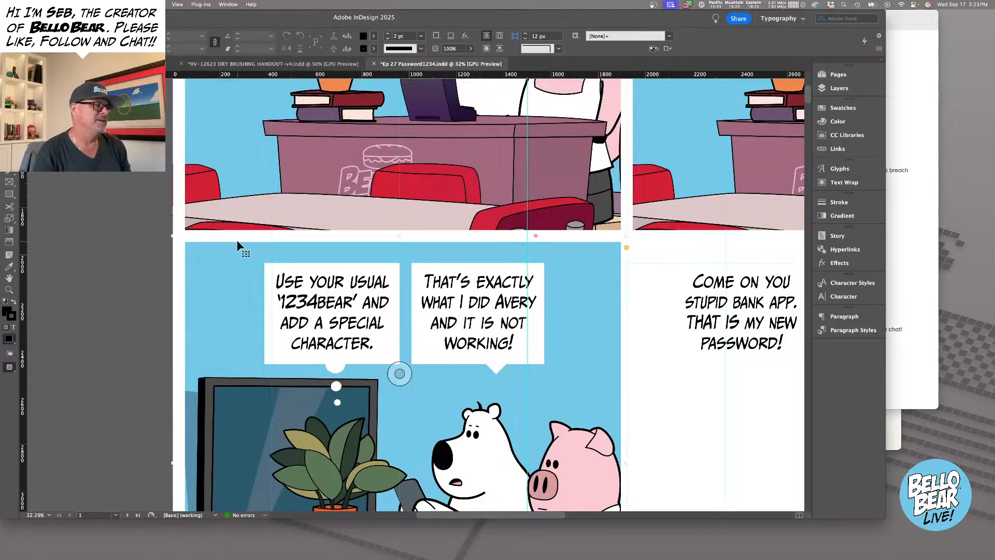
left_click_drag(322, 312, 314, 234)
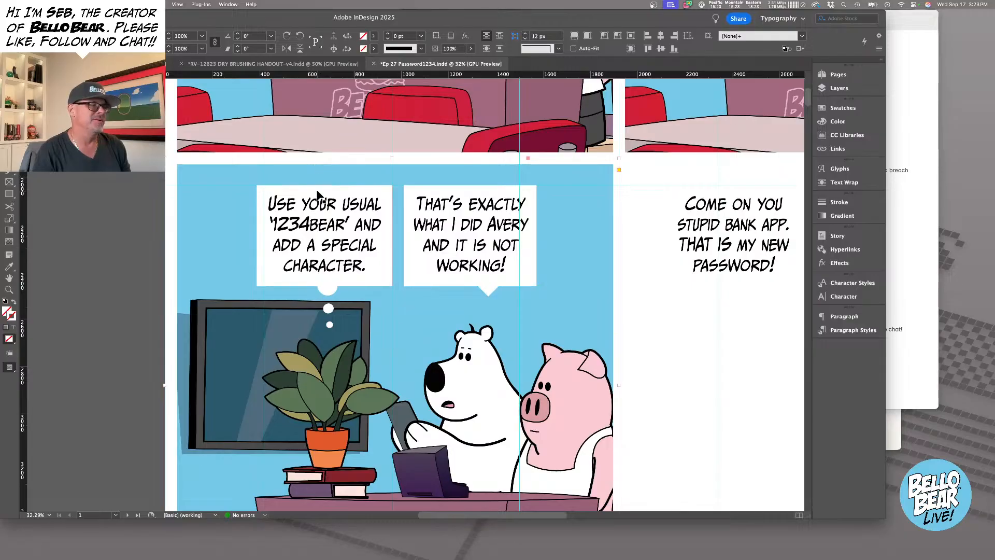
Shift the lower-left panel's artwork up slightly within its frame to match the scene position of the first panel.
scroll(334, 140, "up", 10)
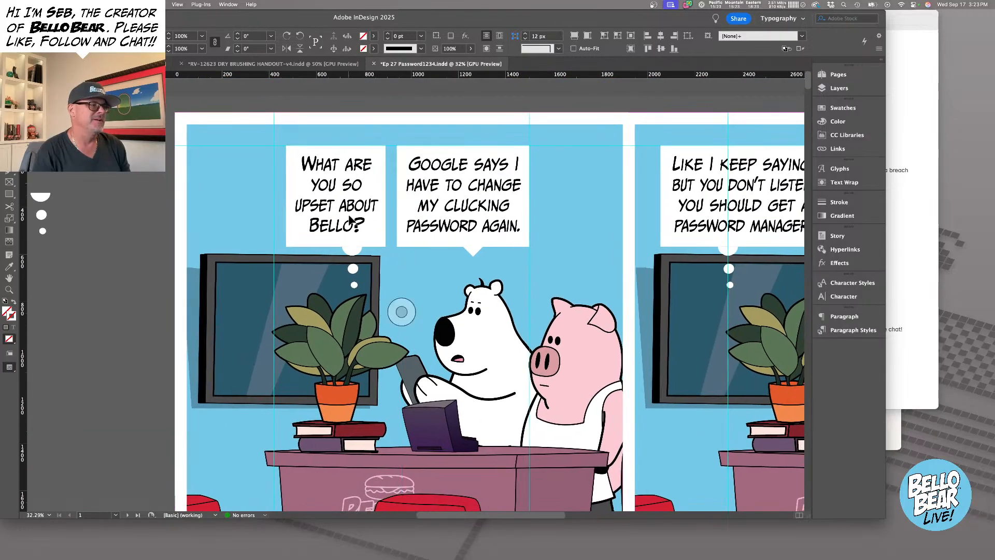
scroll(402, 308, "down", 10)
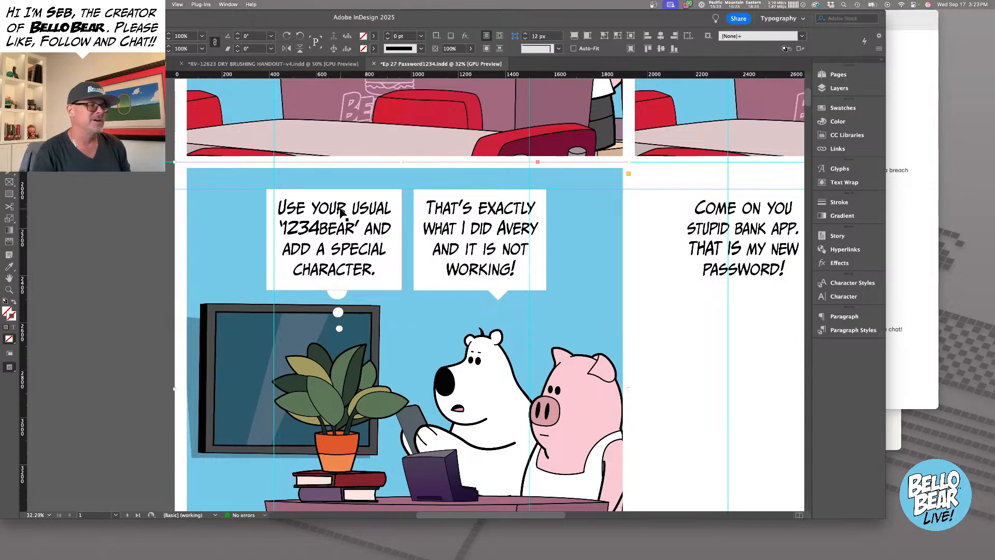
left_click(157, 216)
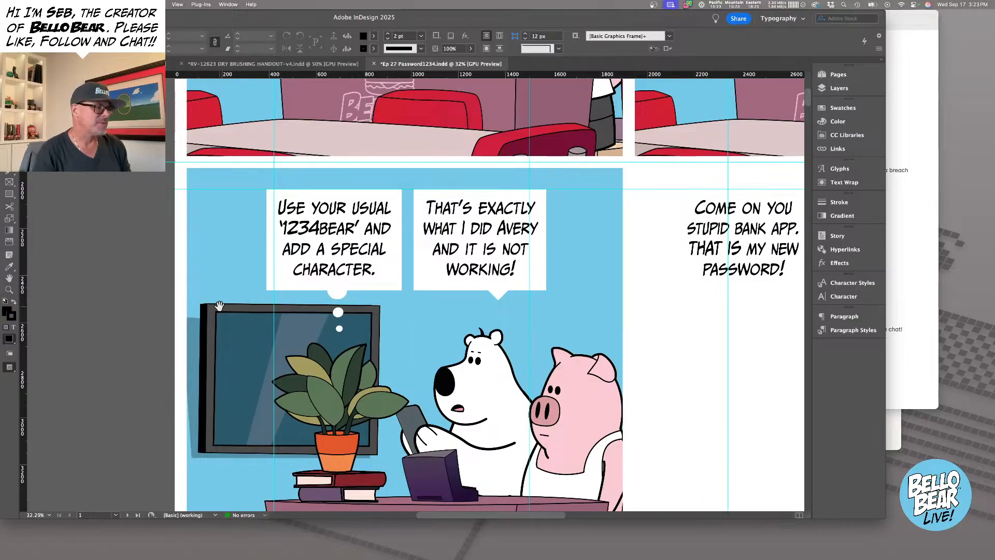
left_click(227, 312)
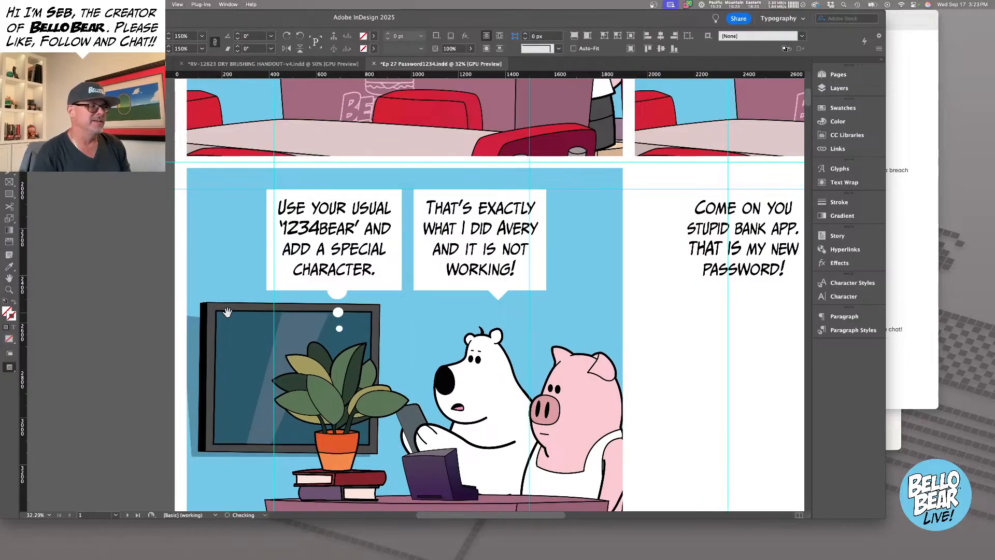
key("super+0")
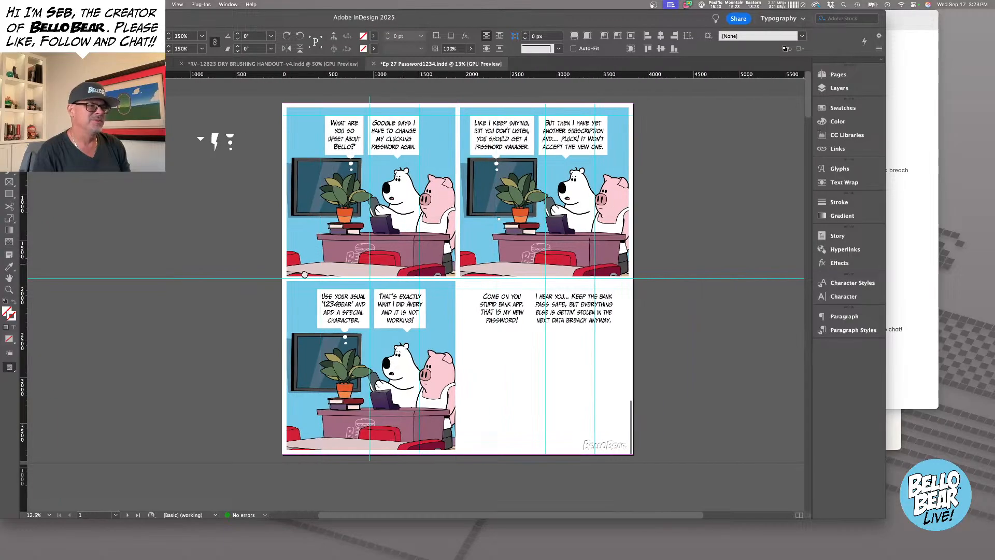
scroll(332, 288, "up", 2)
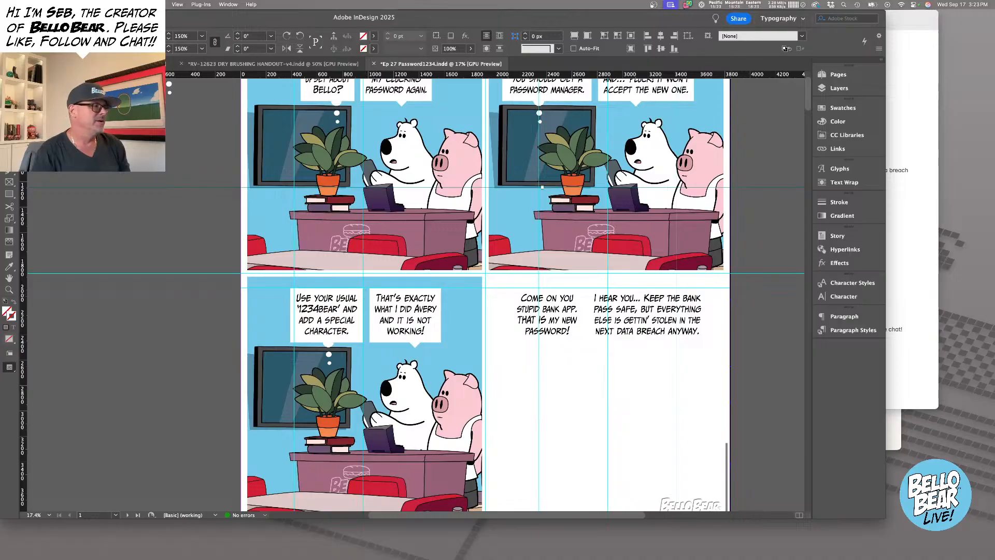
left_click(155, 179)
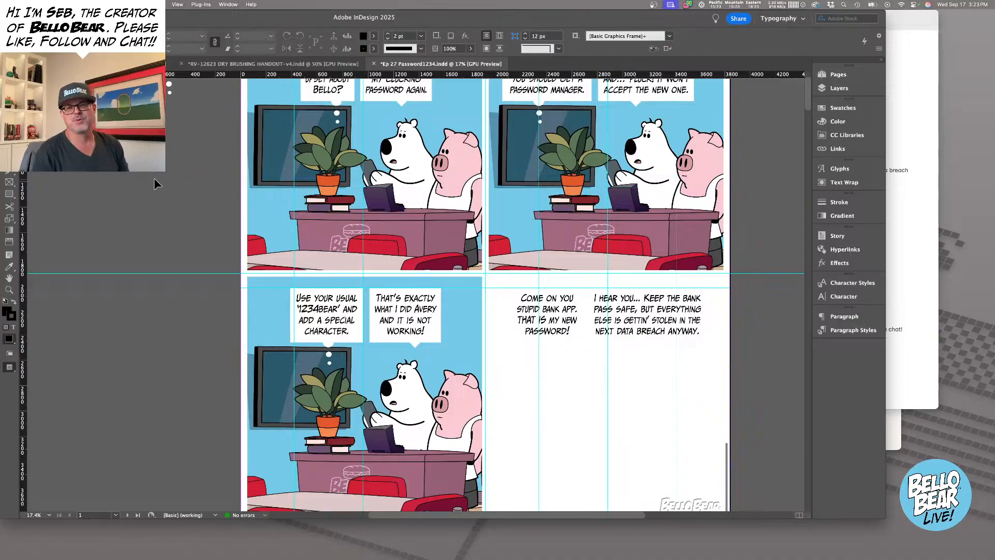
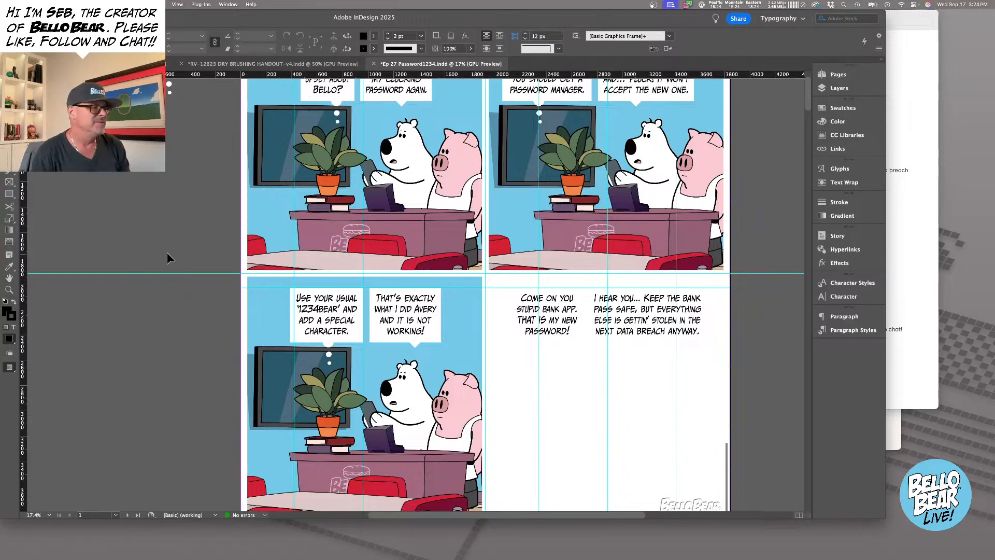
Place a duplicate of the lower-left panel's artwork in the empty lower-right panel, behind its balloons and the Bello Bear logo.
left_click_drag(264, 317, 201, 250)
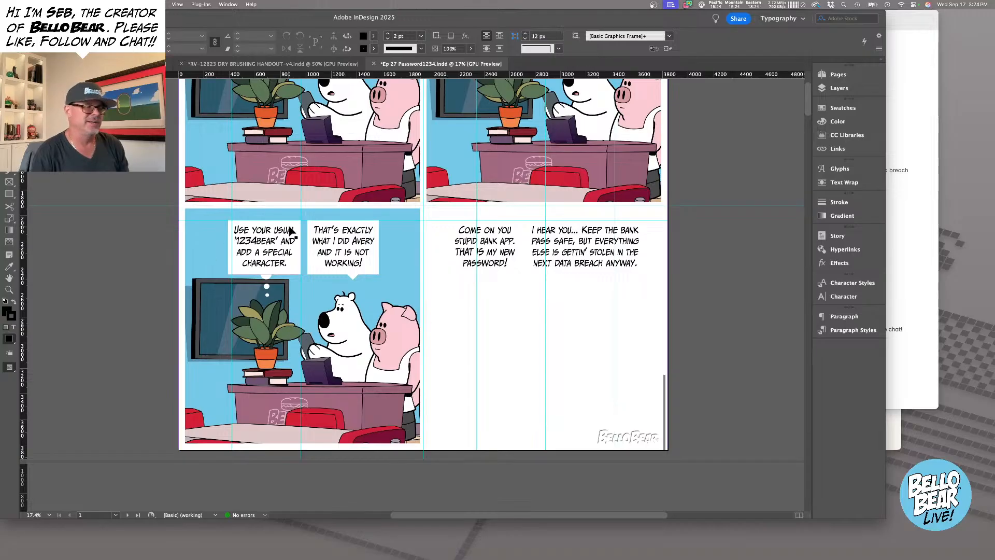
left_click_drag(334, 242, 317, 228)
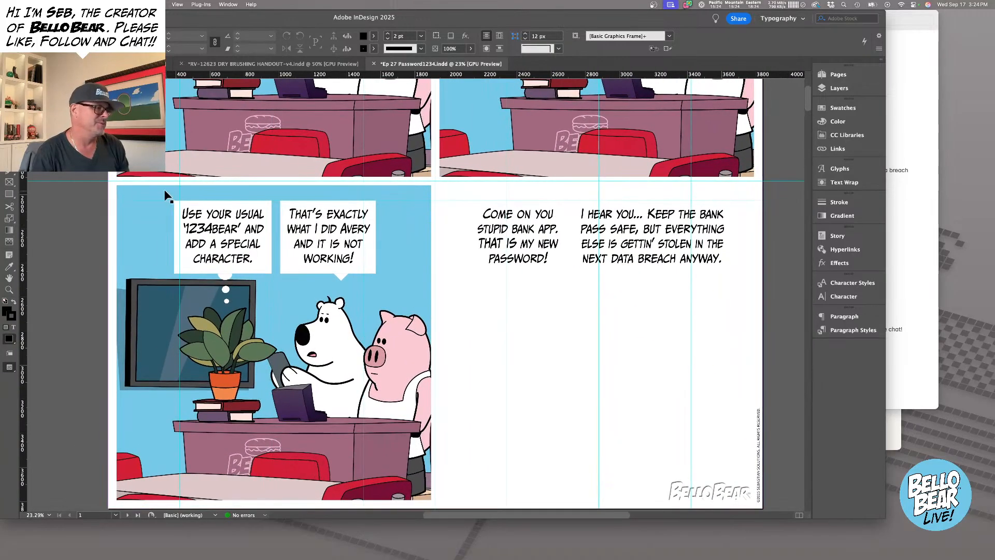
left_click_drag(165, 195, 491, 207)
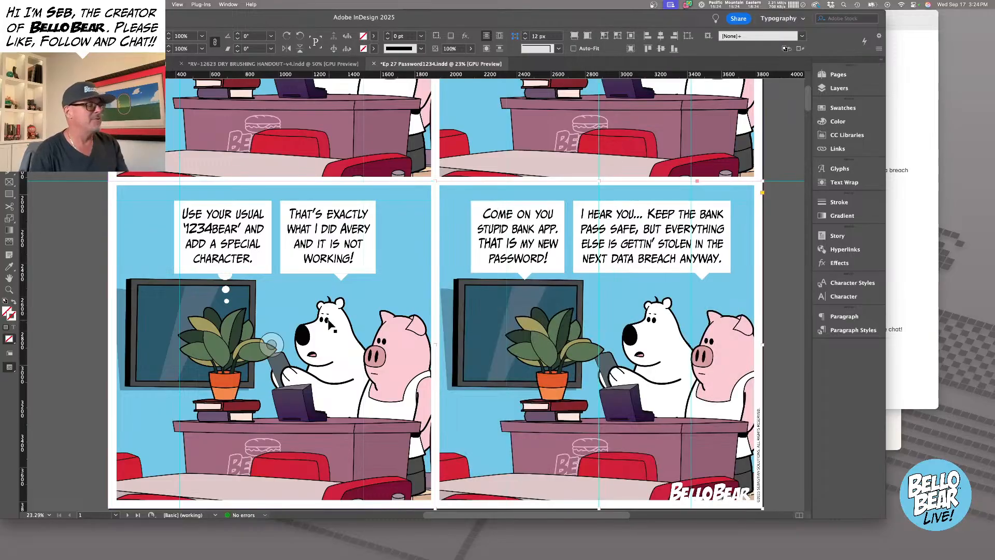
key("super+minus")
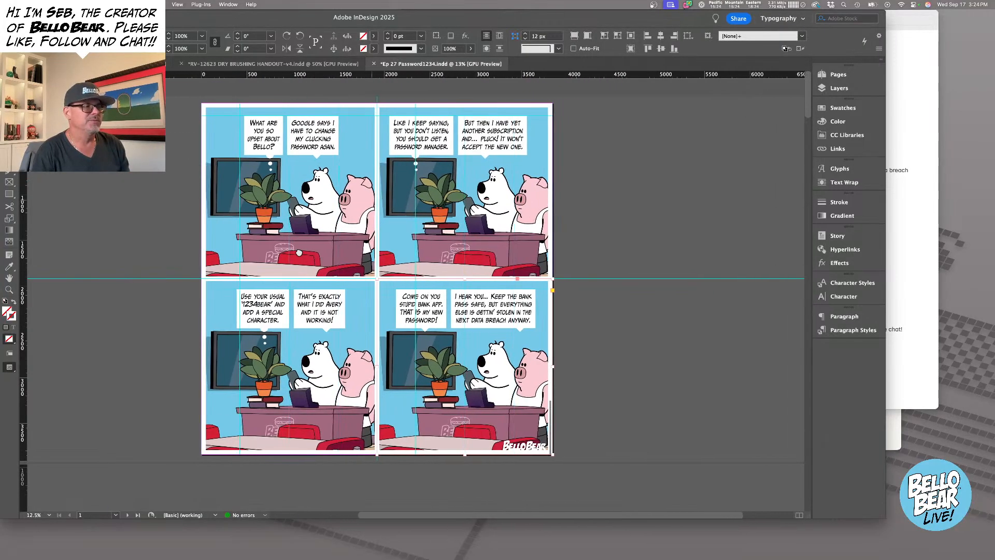
left_click(642, 172)
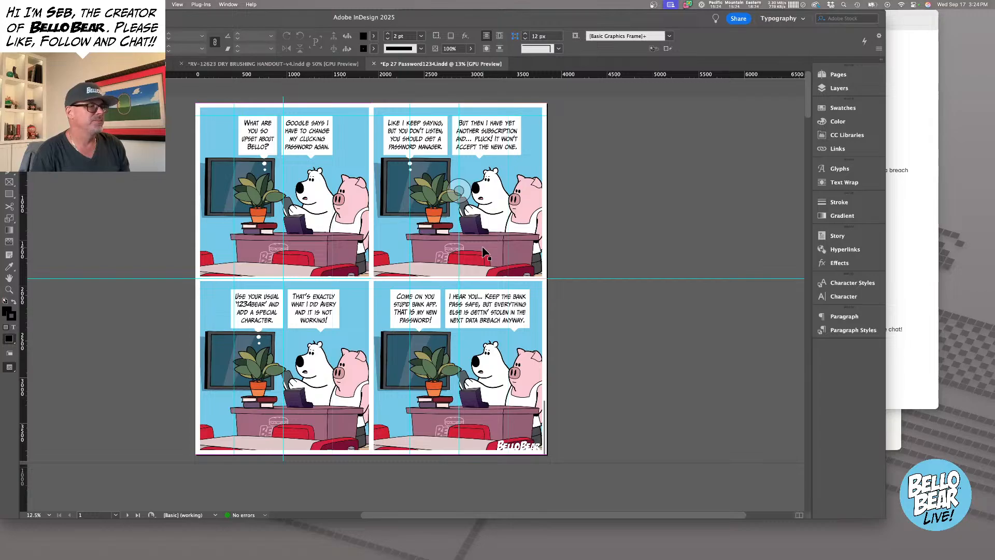
Move both text balloons of the second panel slightly to the right, leaving their tails in place.
left_click(416, 157, "super")
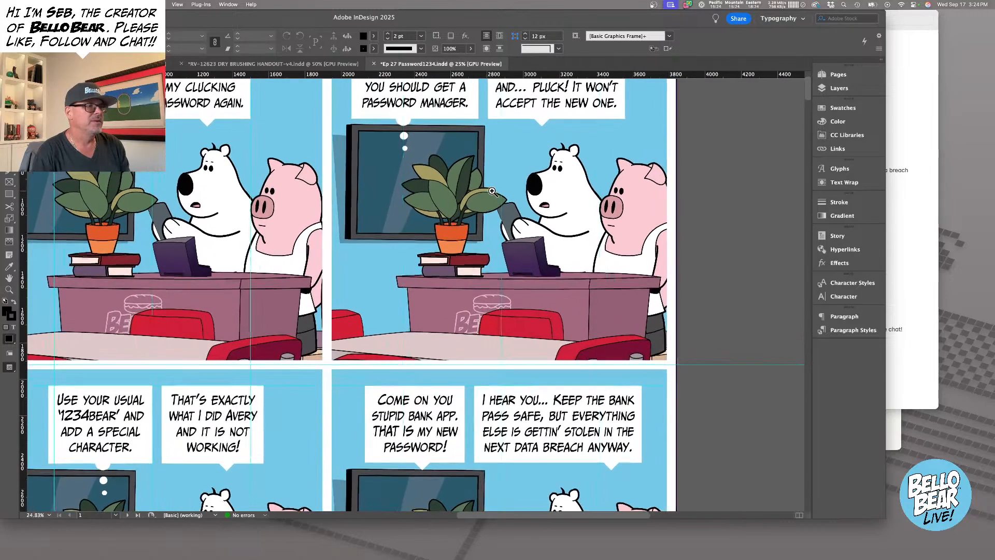
scroll(416, 156, "up", 3)
left_click(444, 151)
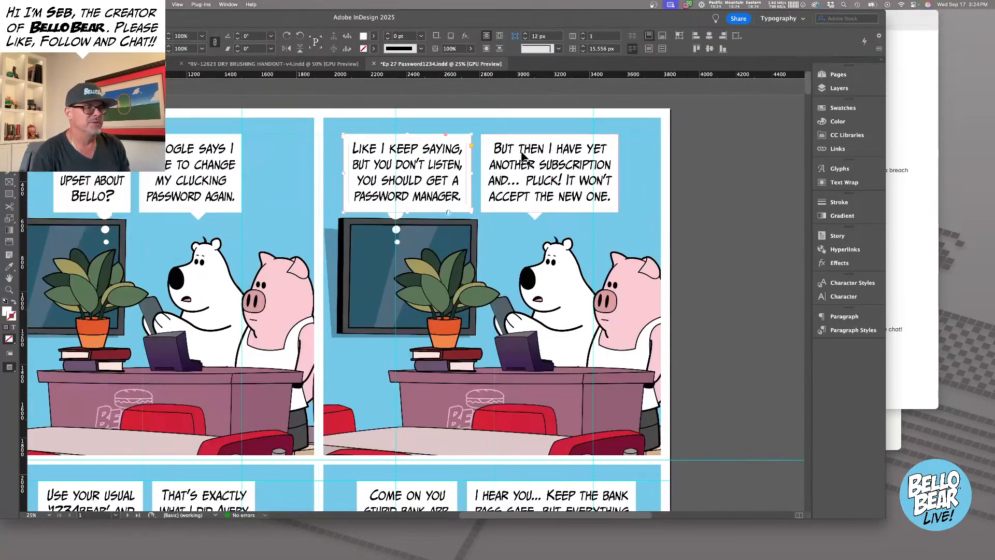
left_click_drag(522, 155, 536, 155)
left_click(723, 155)
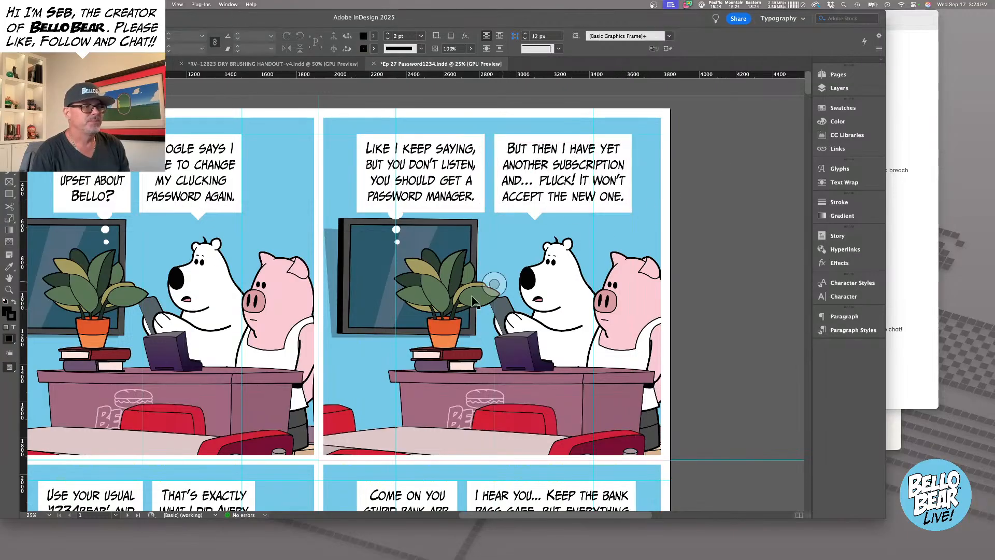
Nudge both text balloons of the lower-left panel slightly to the left, leaving their tails in place.
left_click_drag(324, 443, 470, 247)
left_click_drag(349, 384, 463, 260)
left_click(377, 195)
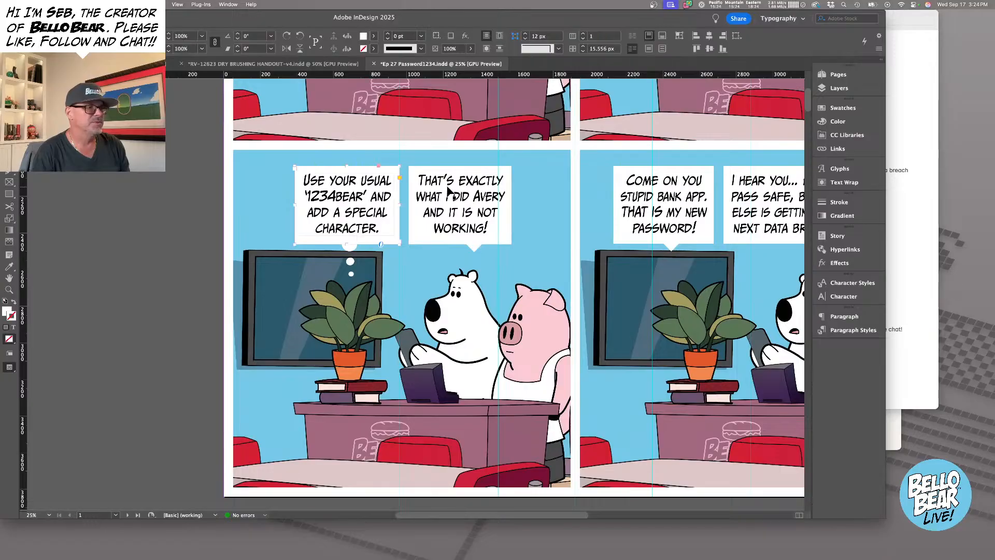
left_click_drag(449, 192, 445, 192)
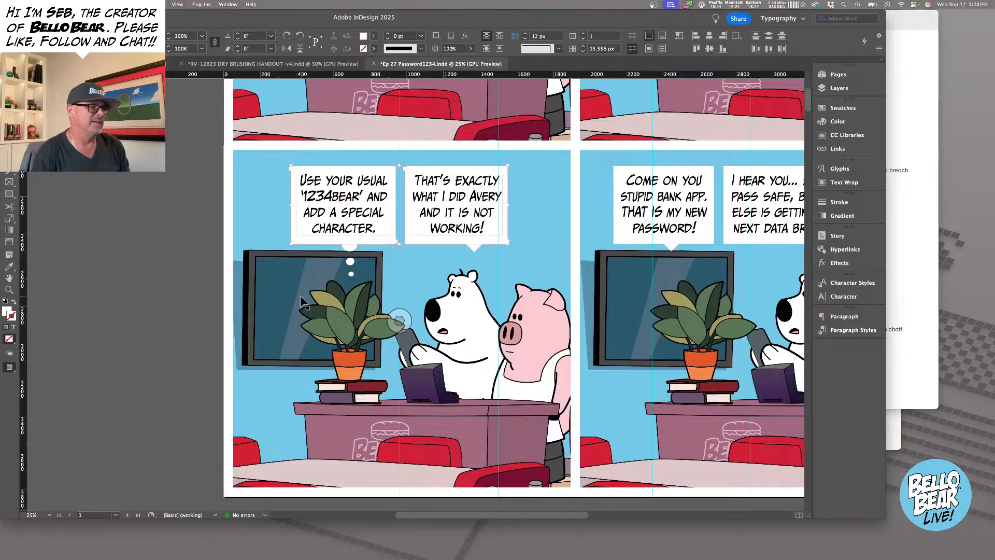
Nudge both text balloons of the lower-right panel slightly to the left, leaving their tails in place.
scroll(304, 300, "right", 5)
left_click(556, 214)
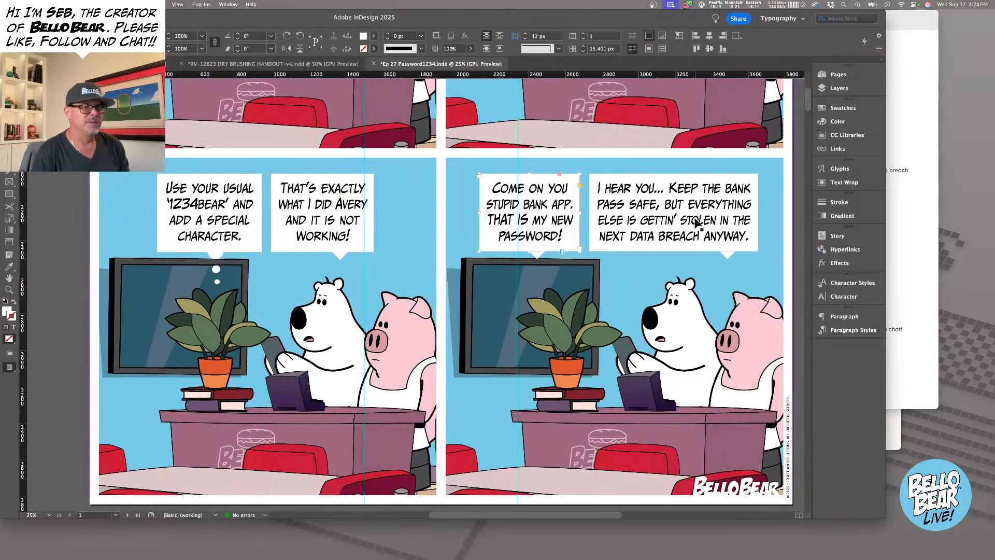
left_click_drag(689, 221, 685, 221)
key("shift+super+a")
left_click(458, 284, "alt+super")
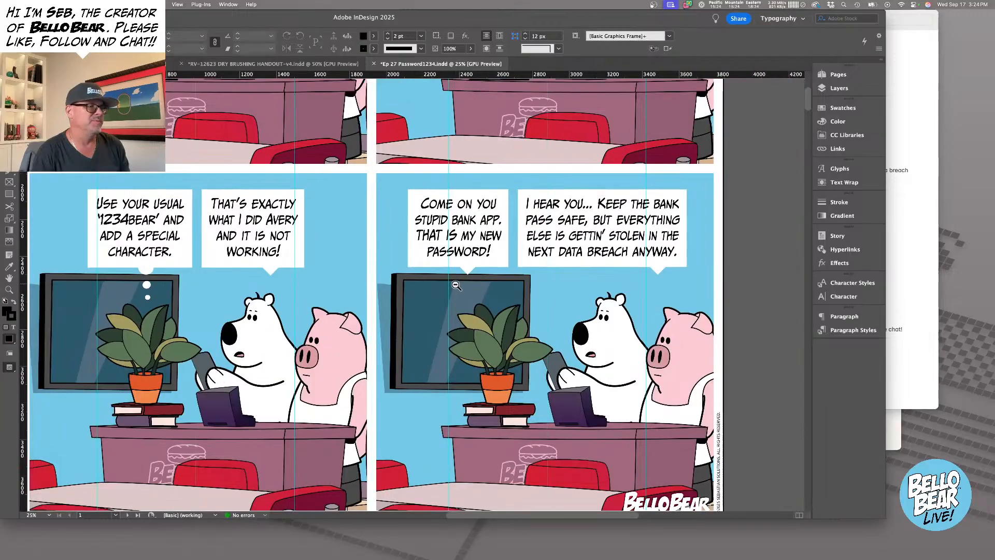
Move the second panel's thought-bubble trail to the right, under the right part of the "Like I keep saying" balloon.
left_click(456, 285, "alt+super")
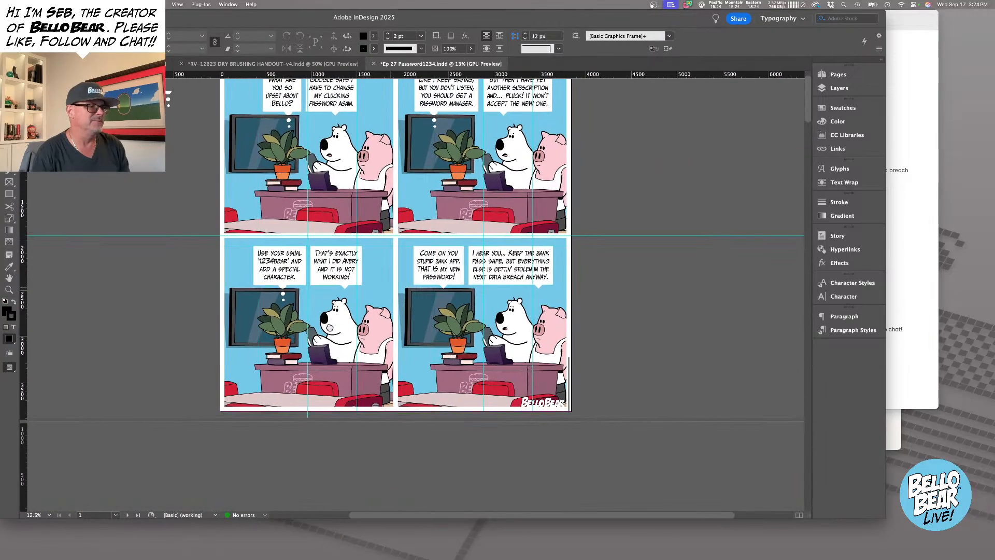
scroll(337, 290, "up", 3)
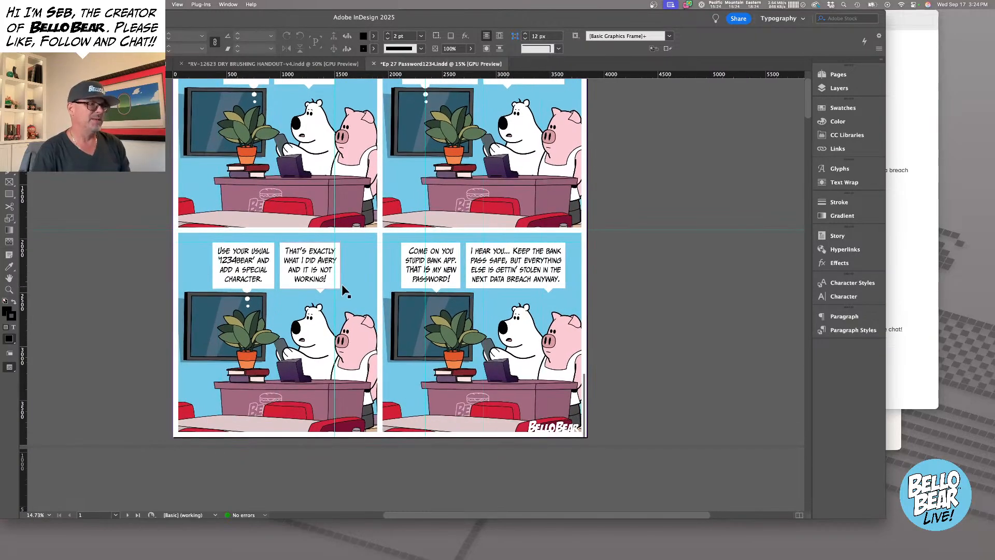
scroll(384, 290, "up", 3)
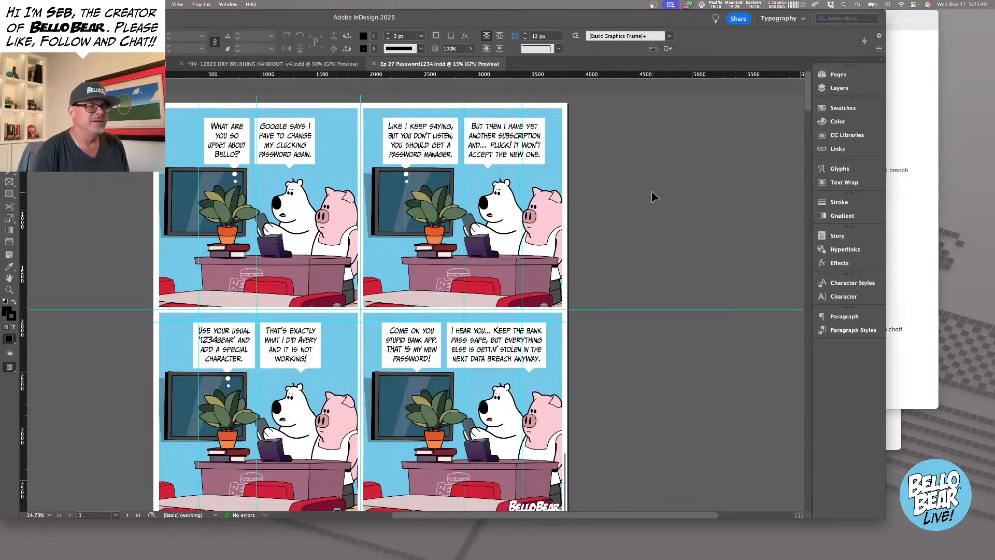
left_click(257, 206)
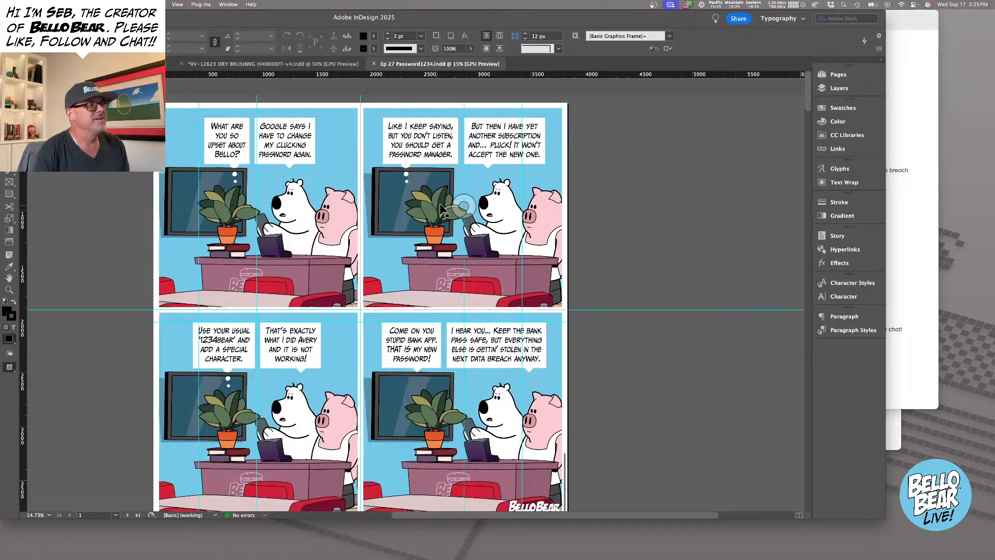
left_click(463, 206)
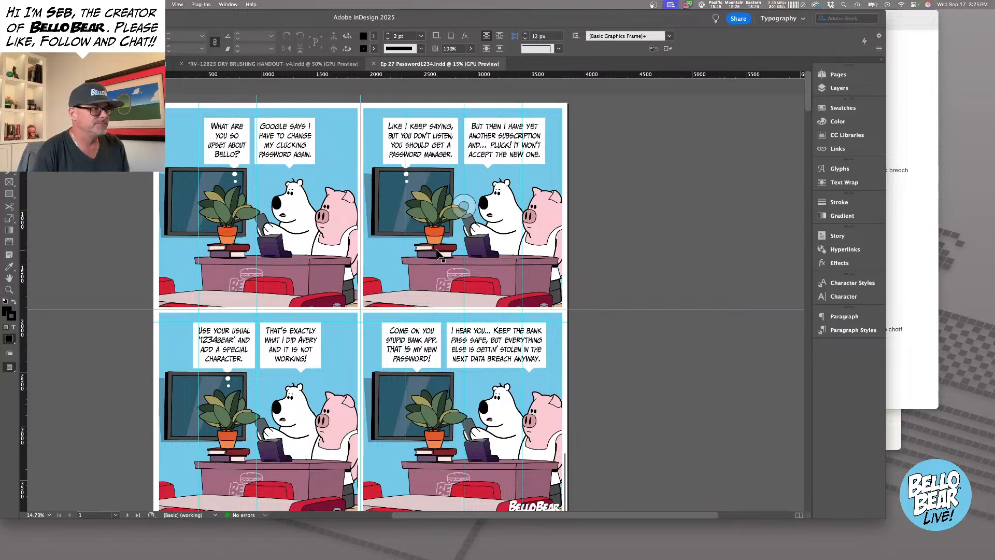
left_click_drag(405, 180, 439, 176)
left_click(464, 206)
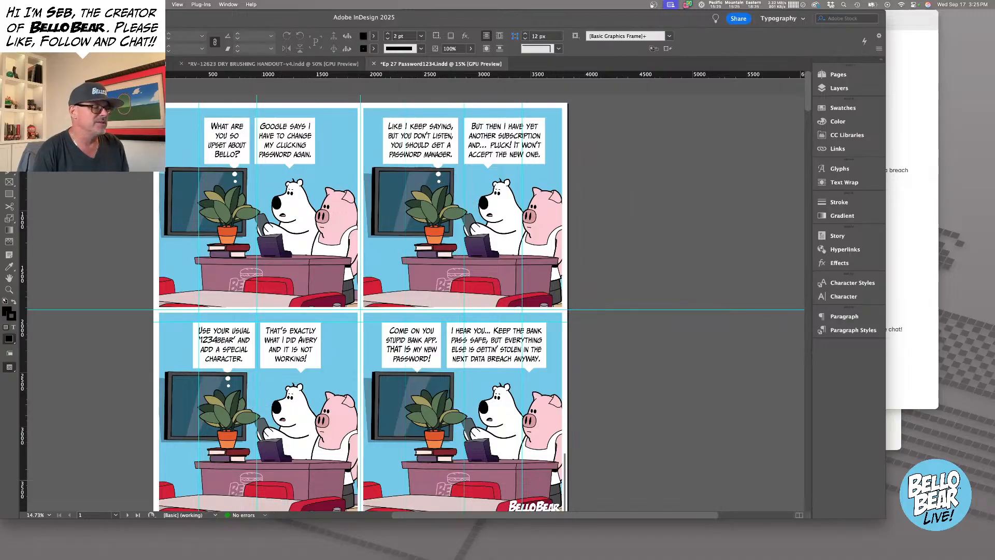
Switch to the Ep 27 Password1234 artwork in Illustrator and move the potted plant slightly left on top of the books.
left_click(243, 542)
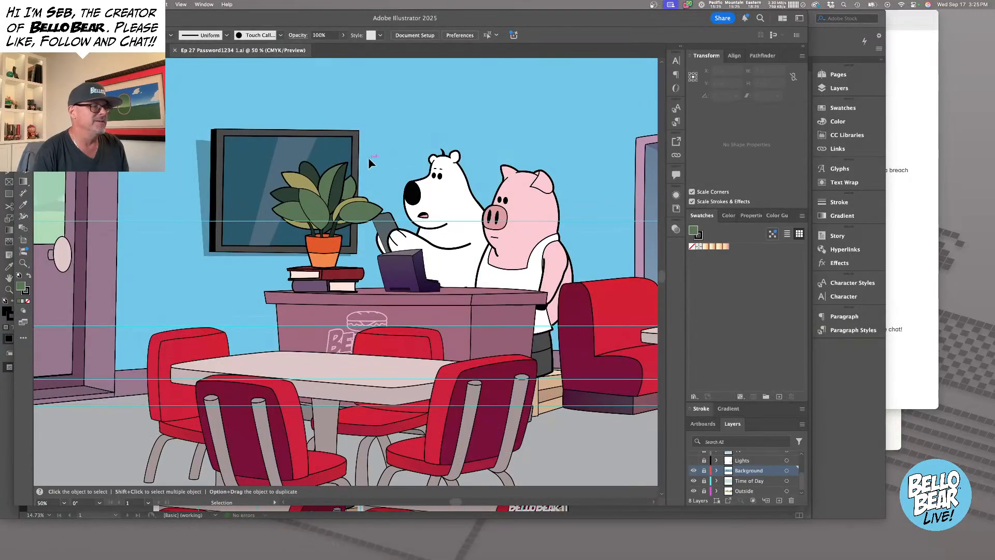
left_click_drag(389, 160, 366, 127)
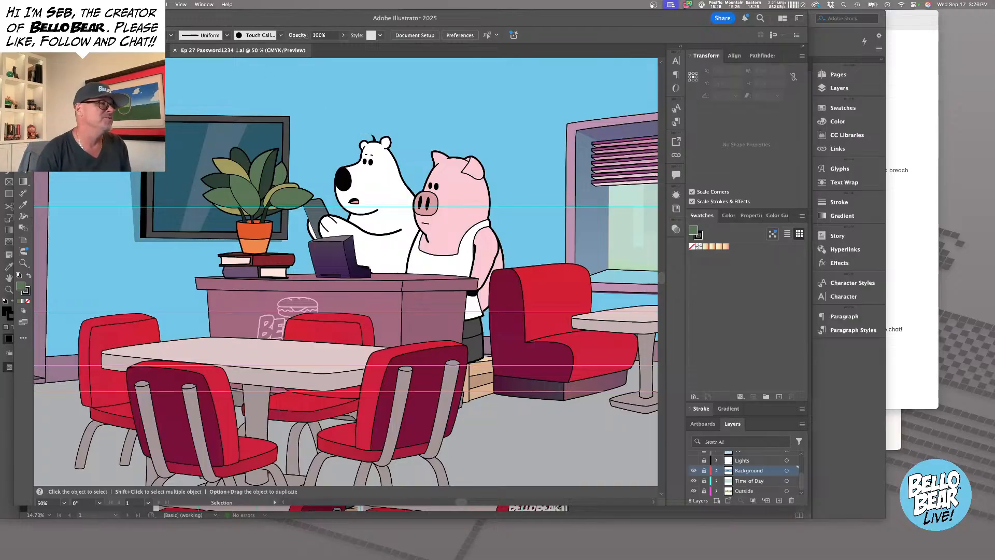
key("super+space")
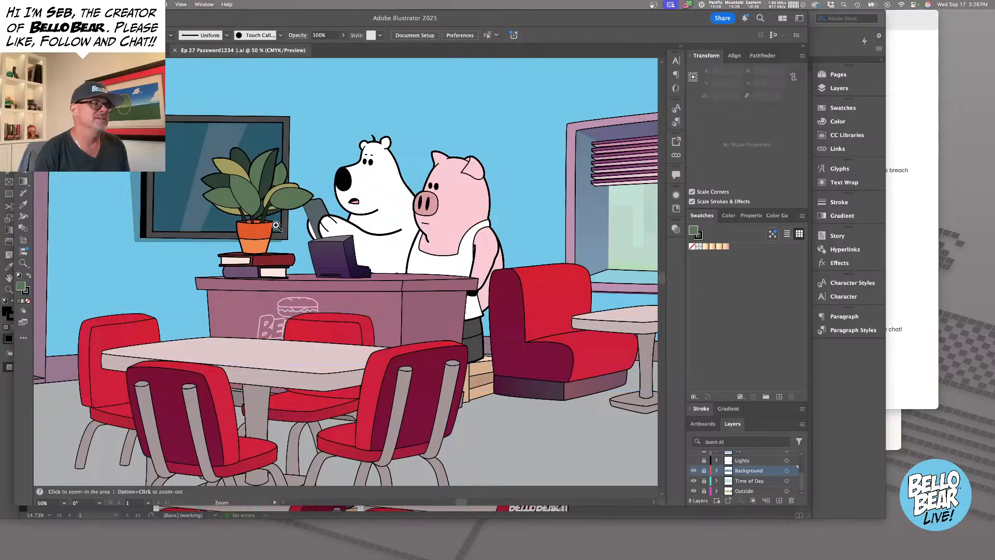
left_click_drag(276, 225, 316, 238)
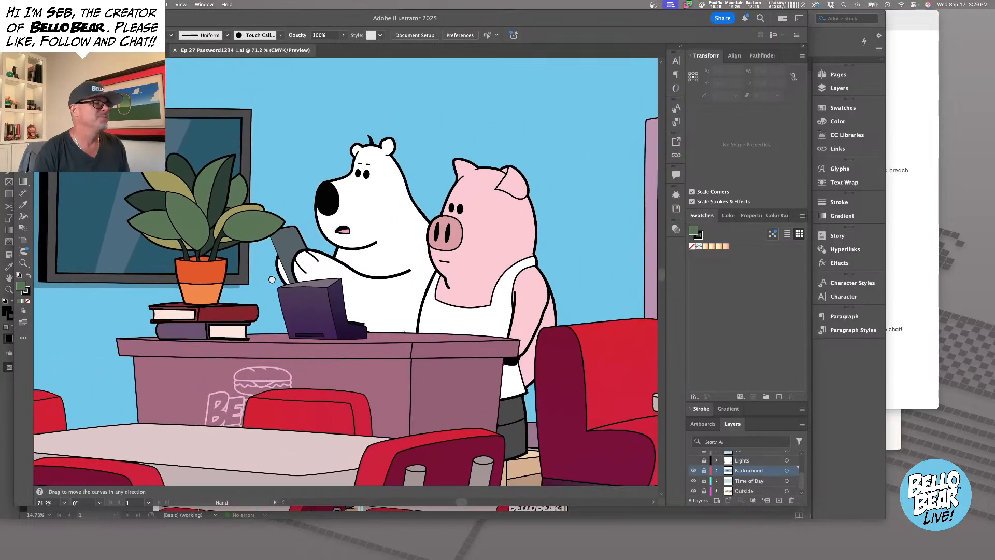
left_click(160, 241)
left_click_drag(168, 241, 266, 244)
key("super+z")
key("space")
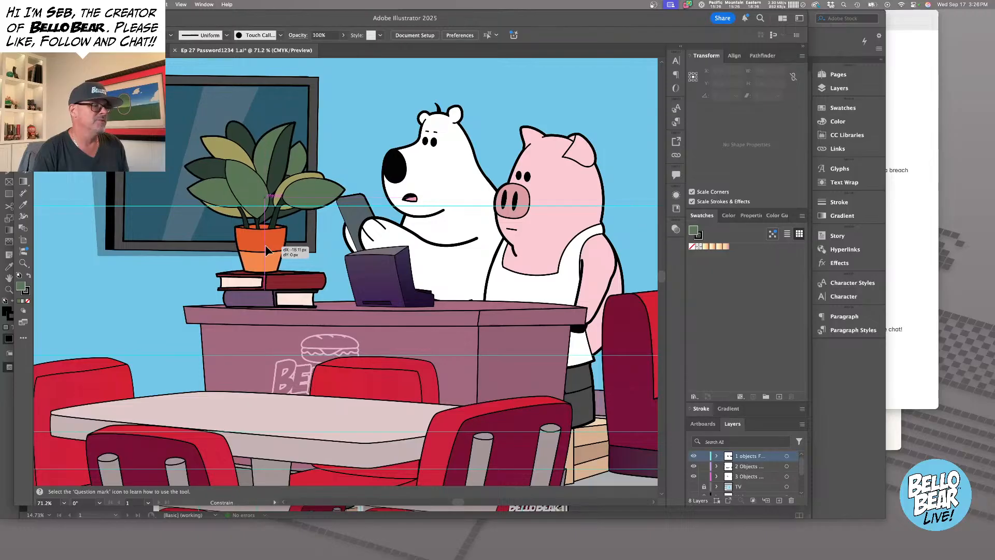
Select the bear's arms together with the phone, rotate them slightly clockwise and raise them toward his face.
left_click(364, 215)
left_click(370, 232, "shift")
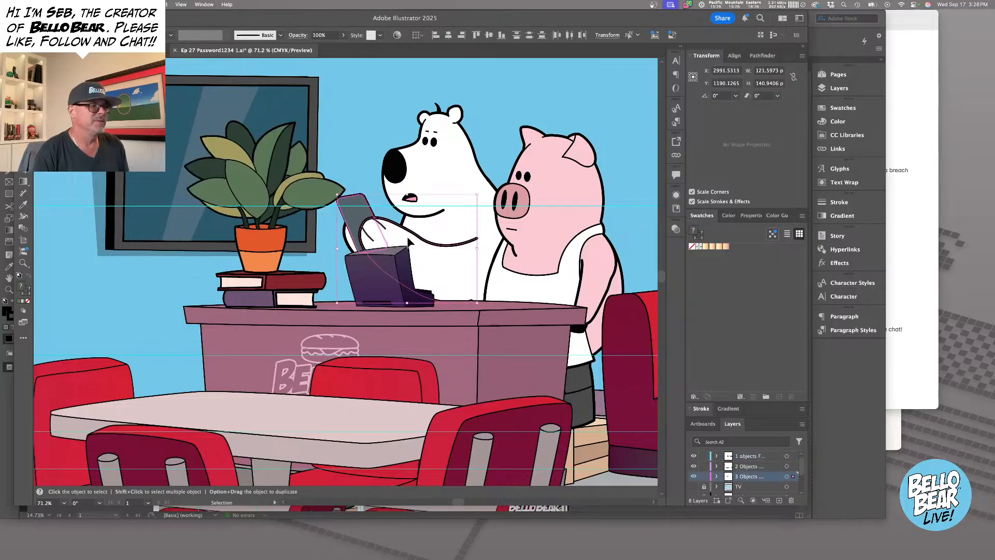
left_click(348, 239, "shift")
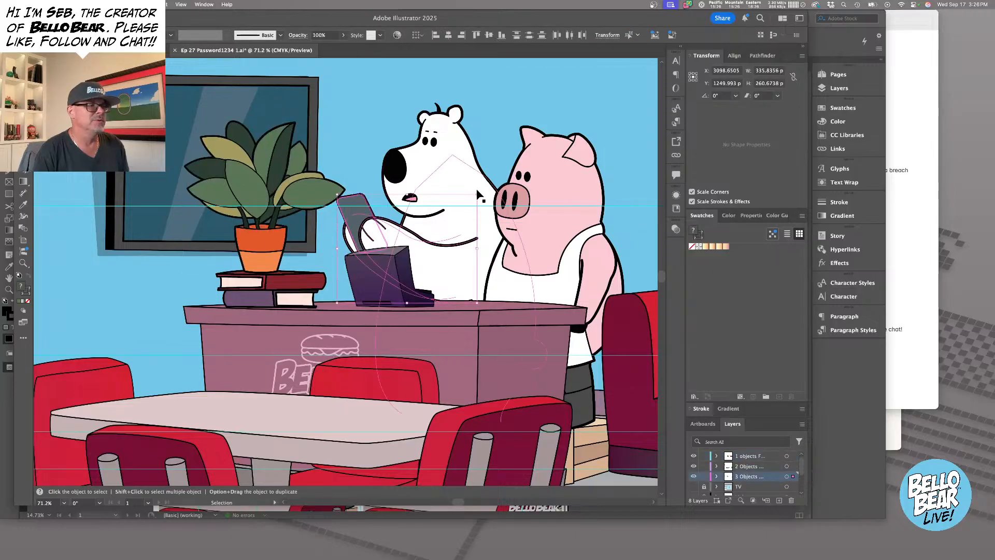
left_click_drag(481, 193, 491, 200)
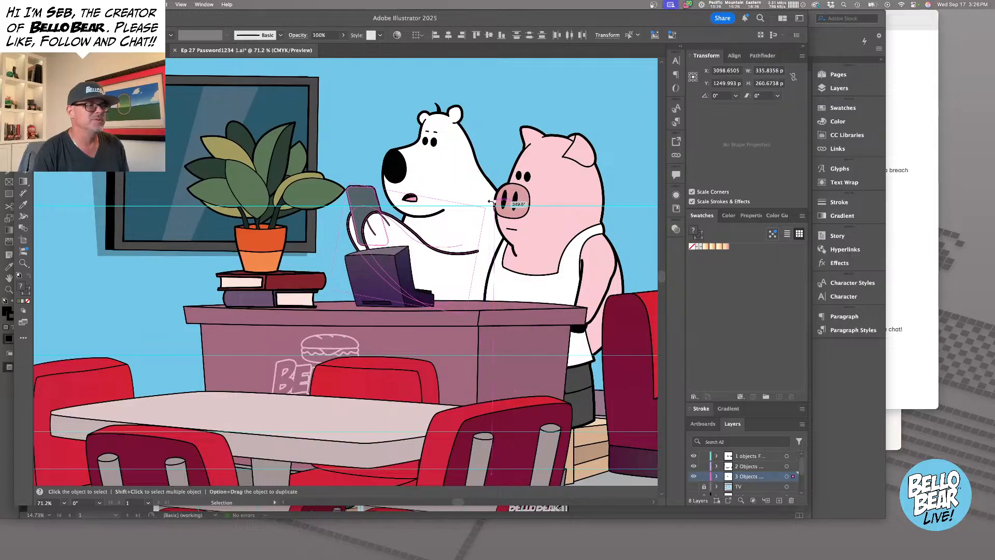
left_click_drag(395, 238, 392, 221)
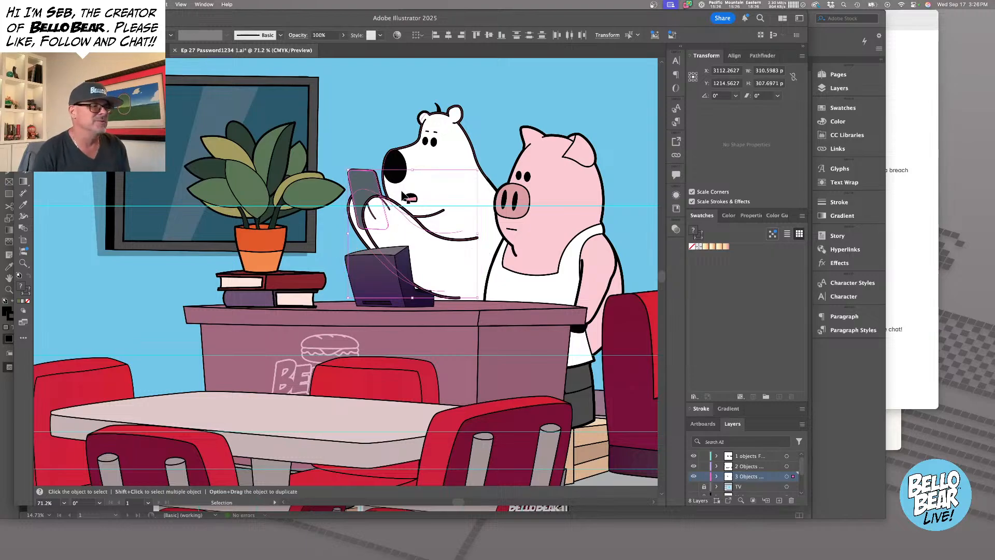
Rotate the bear's head slightly counterclockwise about the back of his neck so he looks down toward the phone.
left_click(437, 167)
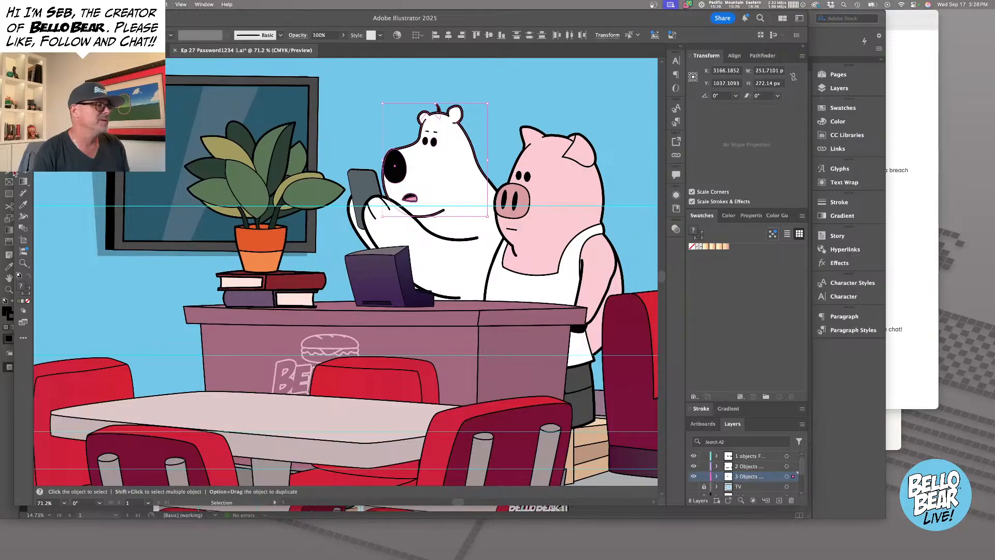
key("r")
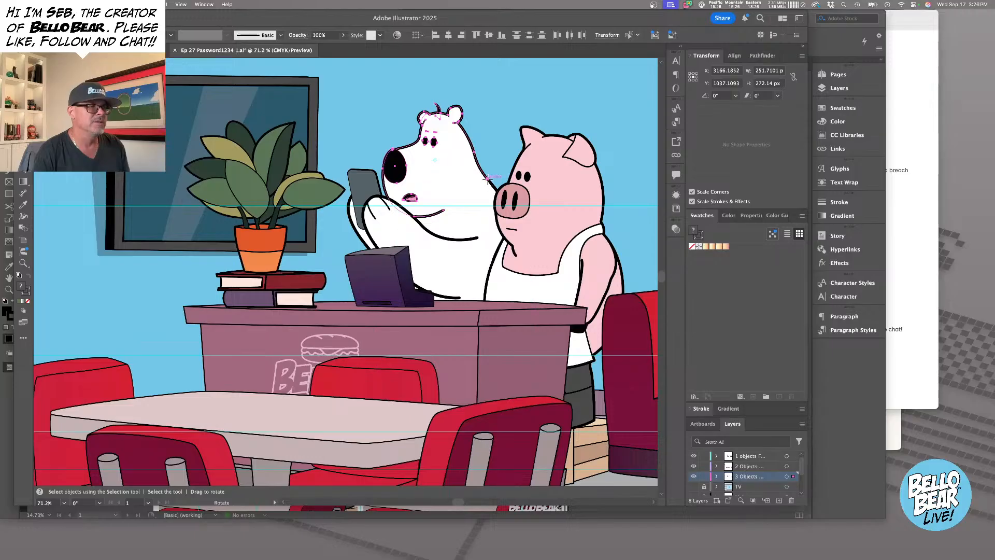
left_click(488, 177)
left_click_drag(381, 135, 375, 143)
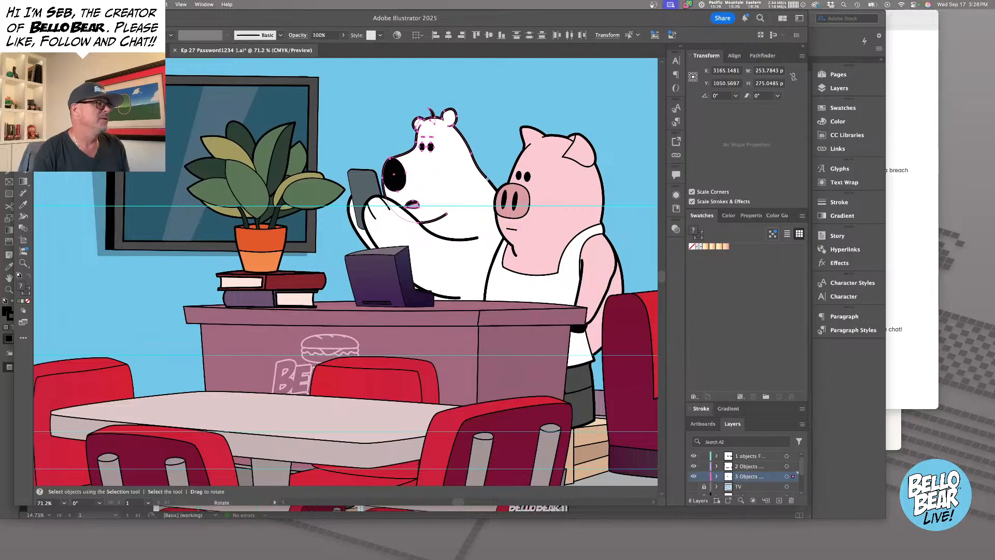
key("v")
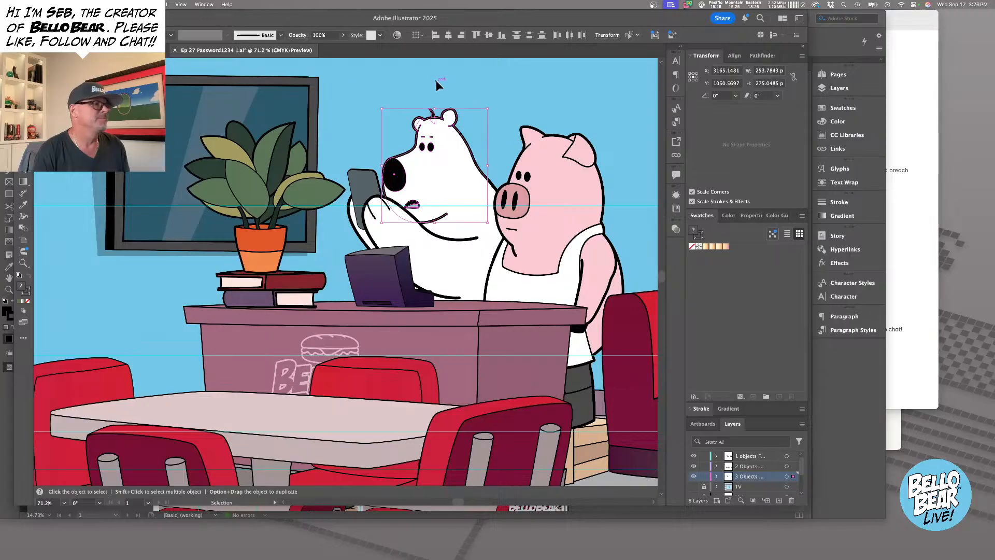
Switch to the Ep 27 Password1234 script in Notes and change "pluck" to "PLUCK" in Bello's Panel 2 line.
left_click(929, 149)
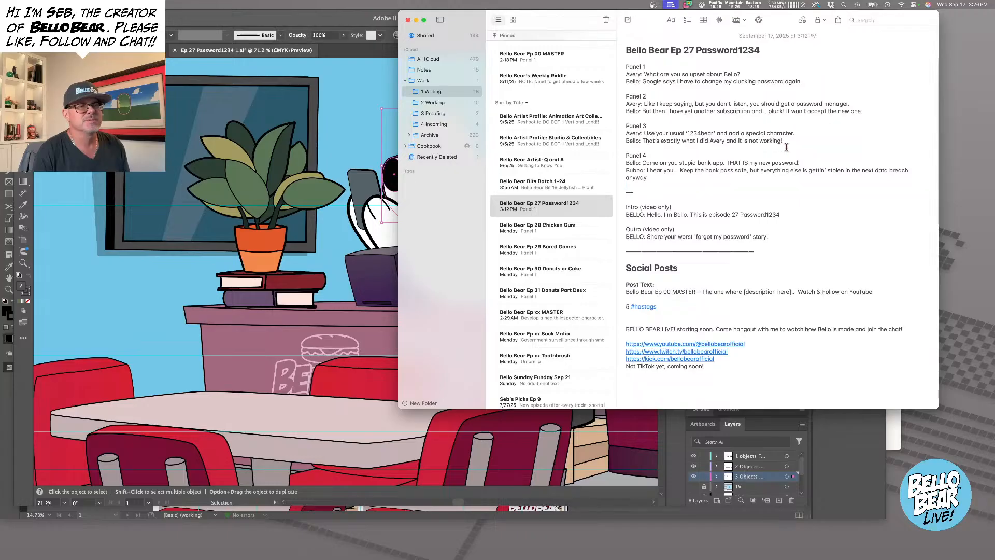
double_click(769, 111)
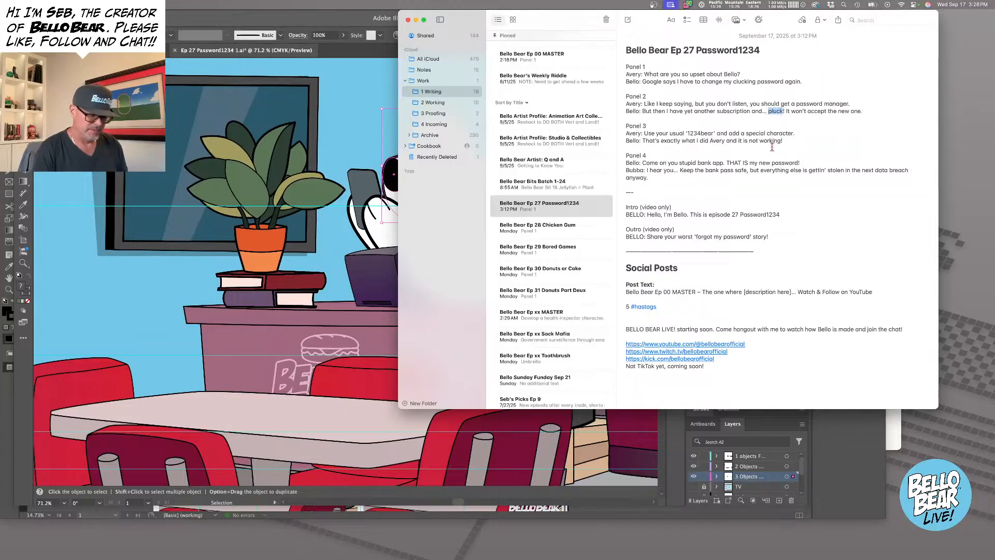
type("PLUCK")
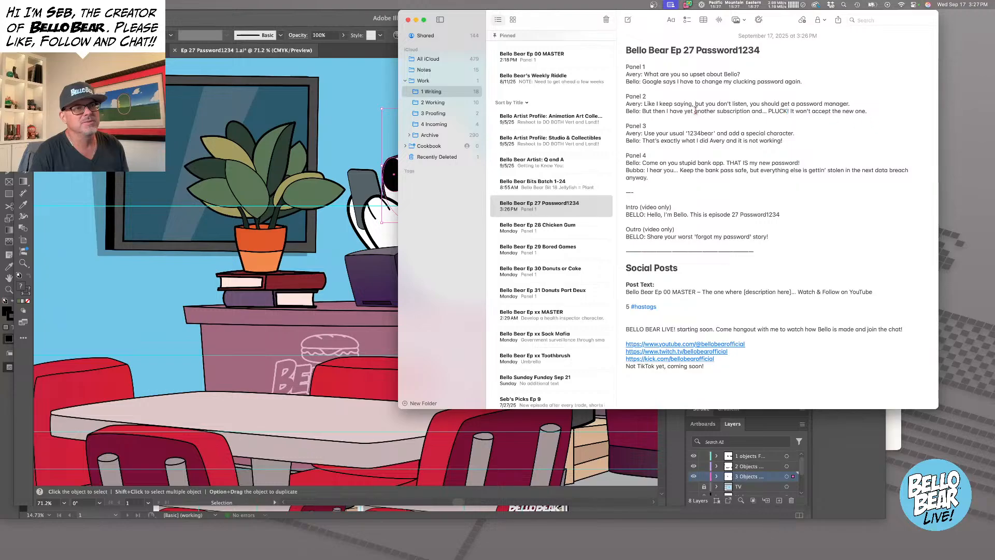
Return to Illustrator and save the diner artwork as a new file named Ep 27 Password1234 2.ai with the default Illustrator options.
key("super+Tab")
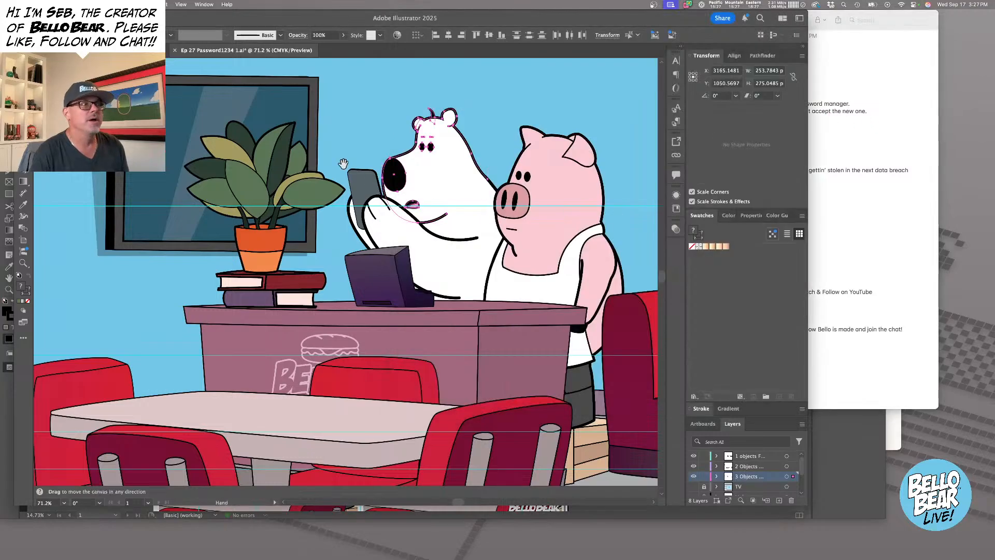
left_click(334, 161, "alt+super")
left_click_drag(323, 210, 274, 119)
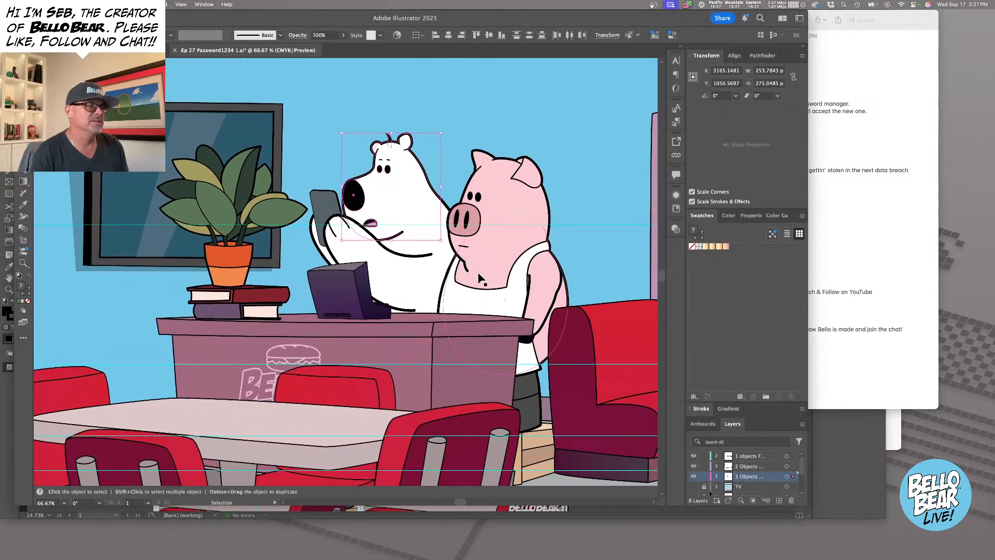
key("a")
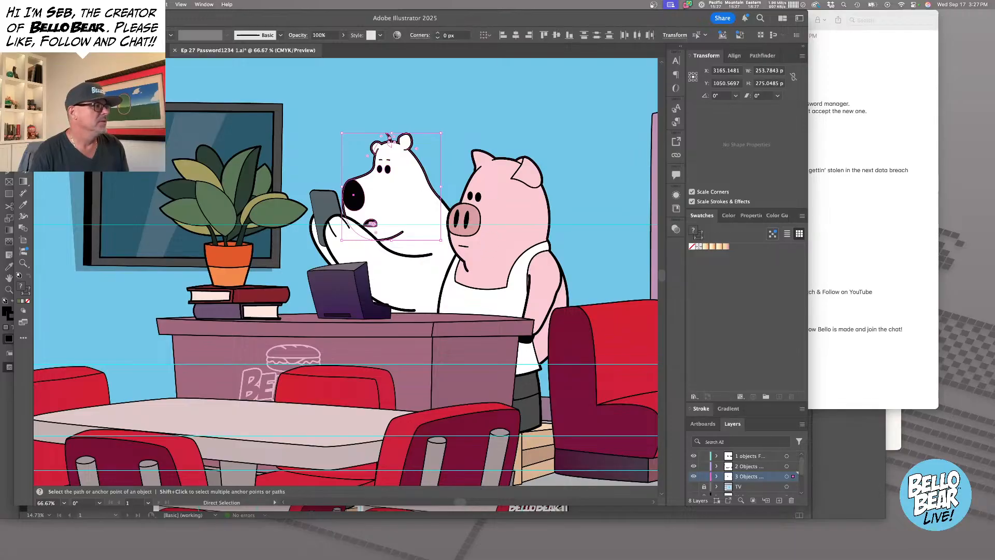
key("super")
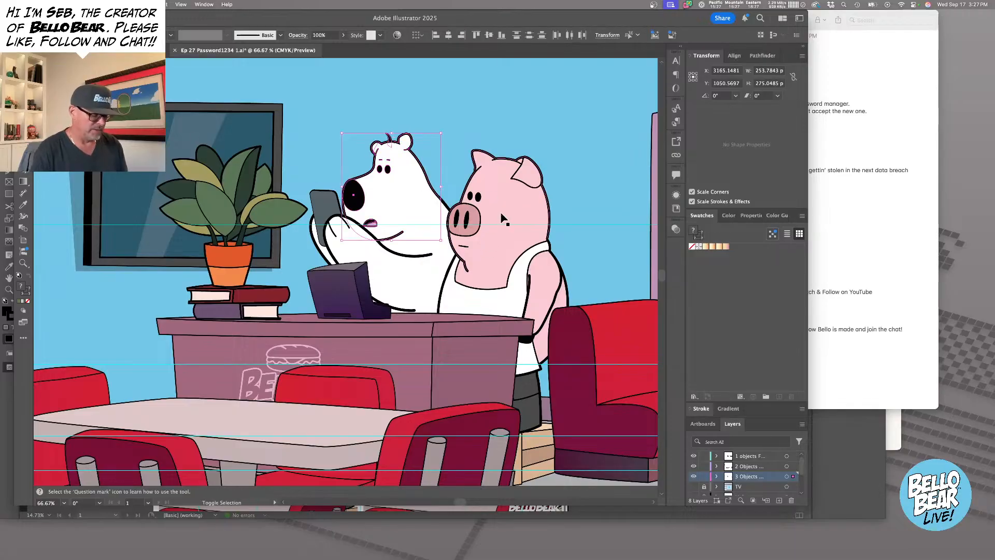
key("super+shift+s")
key("Right")
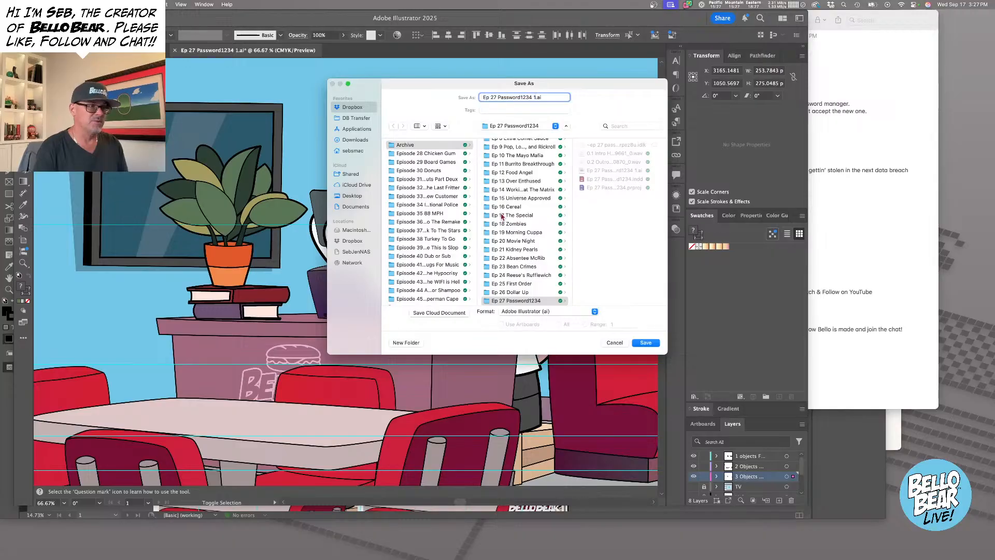
key("BackSpace")
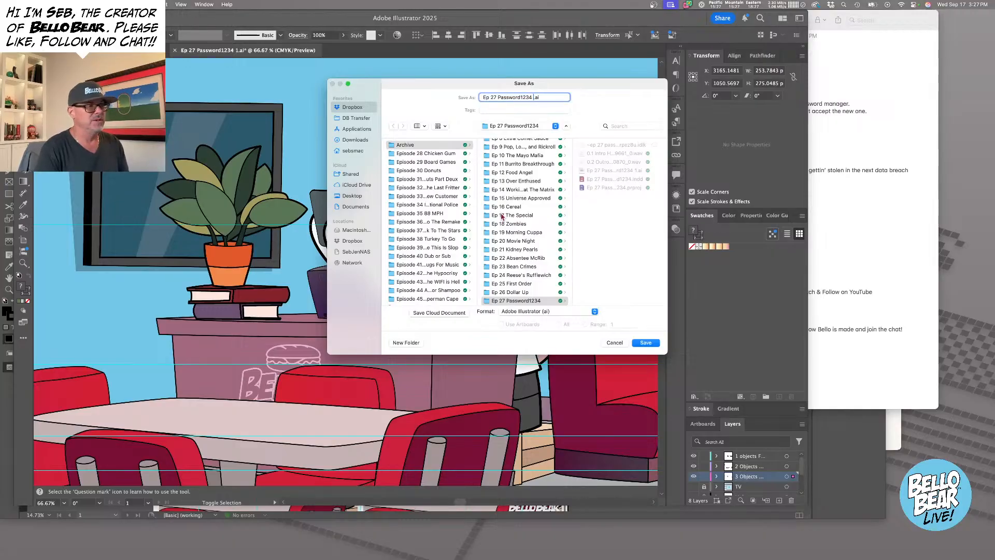
type("2")
key("Return")
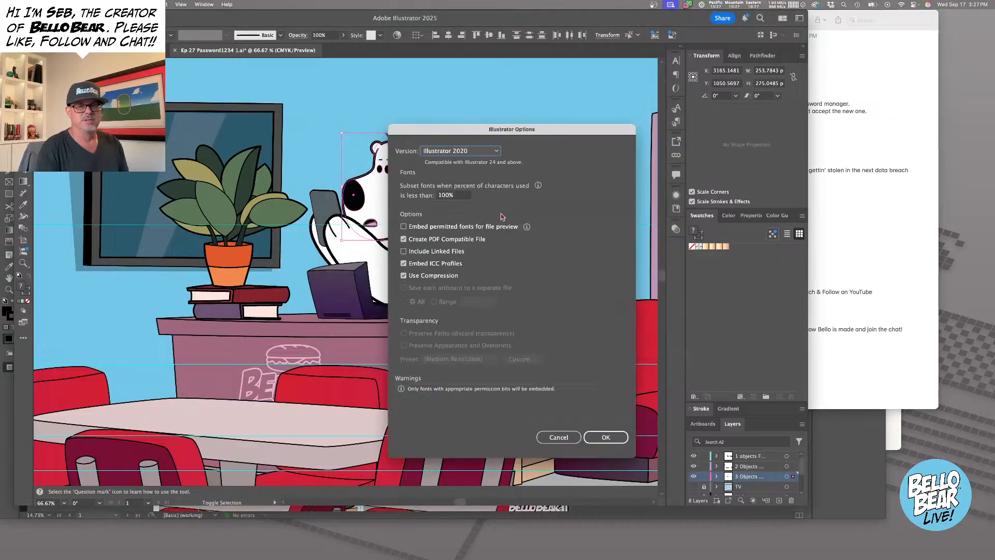
key("Return")
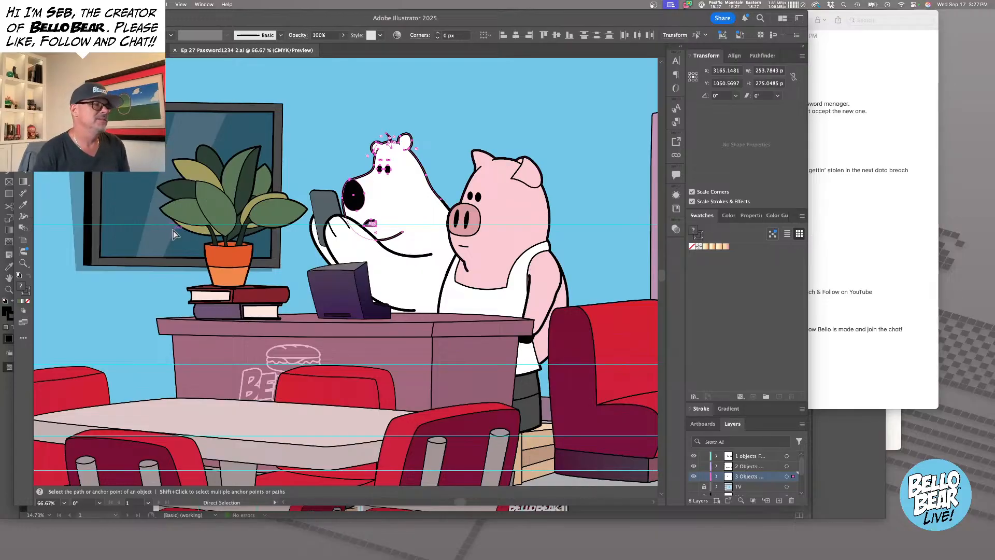
Rotate the pig's head with its facial features slightly clockwise to lift his snout, and remove his lowered near arm.
key("v")
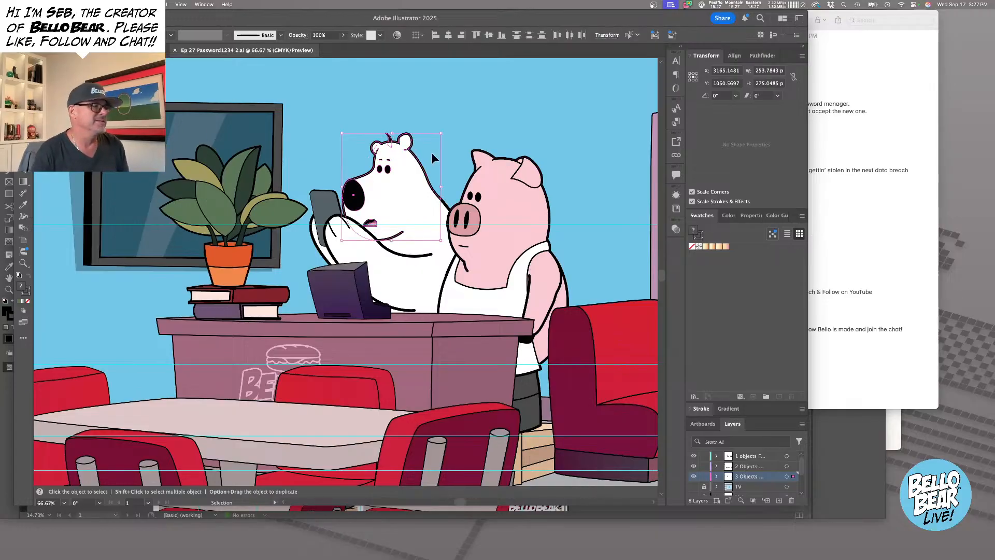
left_click(547, 137)
scroll(546, 139, "up", 1)
left_click(483, 203)
left_click(482, 200)
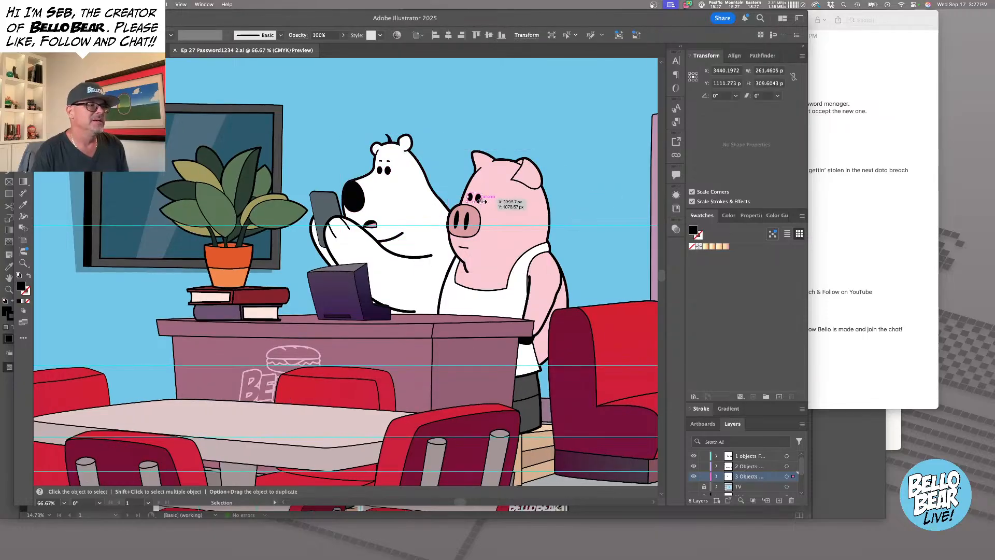
left_click(463, 247, "shift")
left_click(469, 227, "shift")
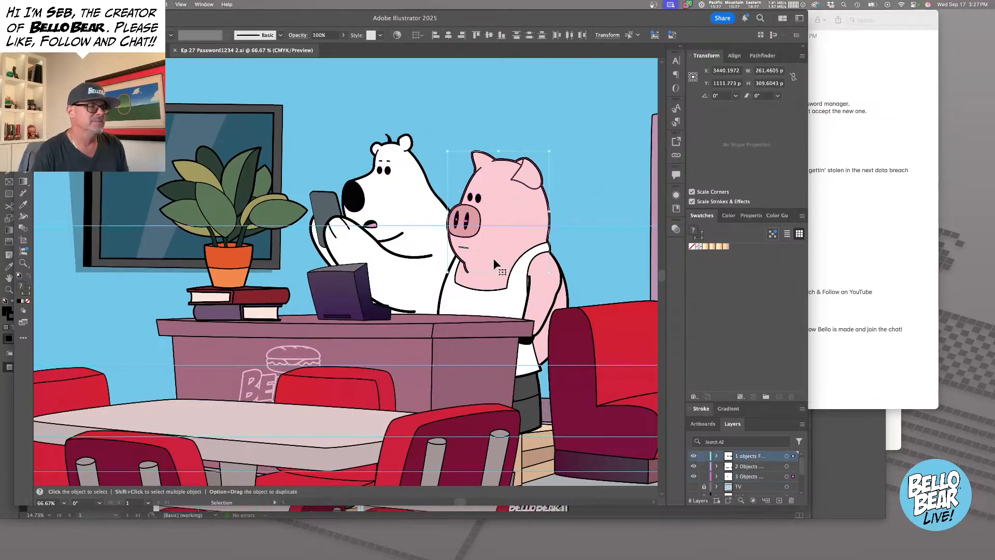
key("r")
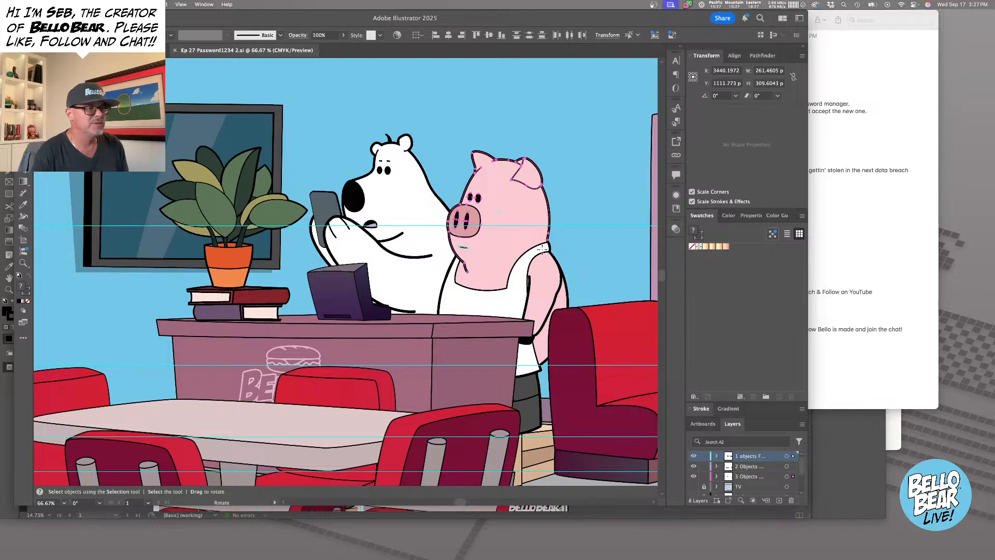
left_click_drag(477, 228, 475, 220)
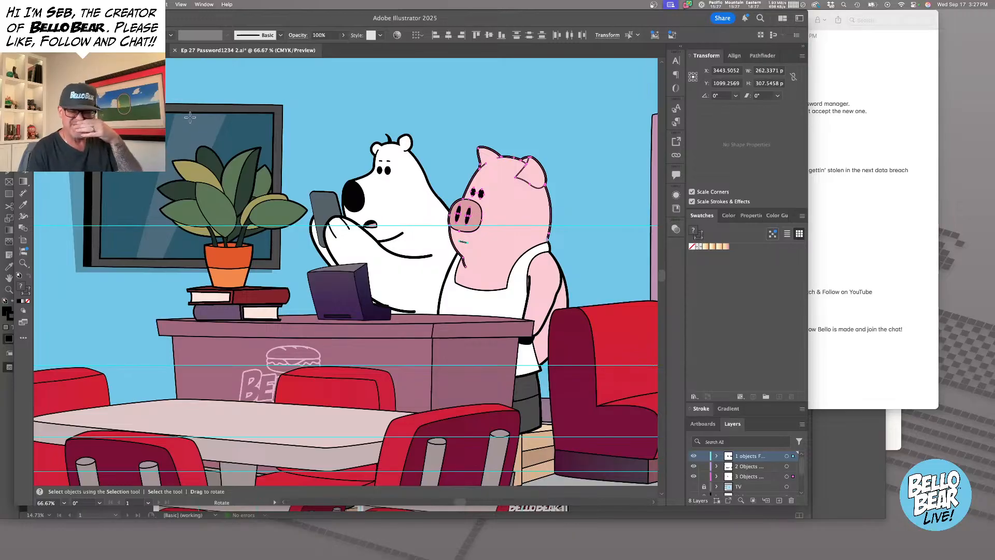
key("v")
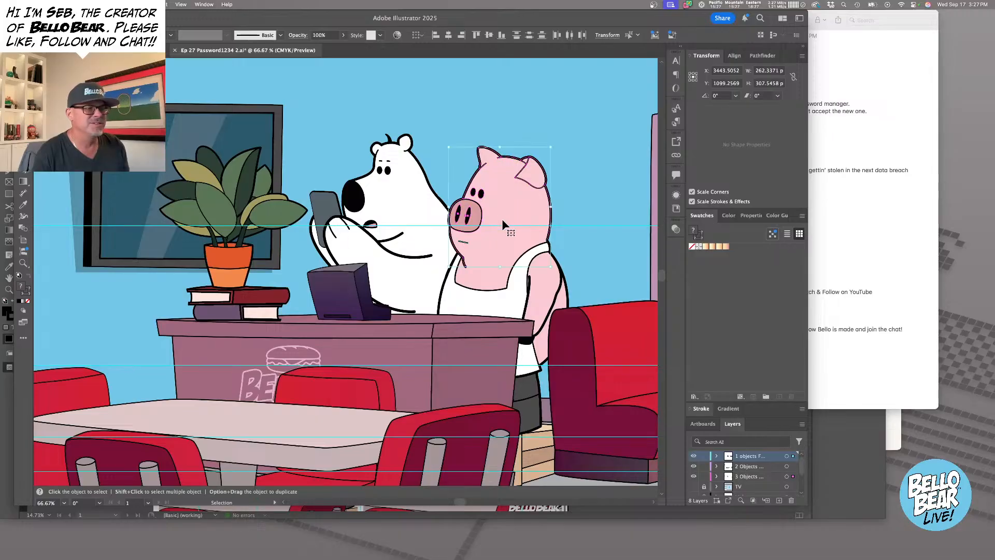
left_click(532, 294)
left_click(271, 85)
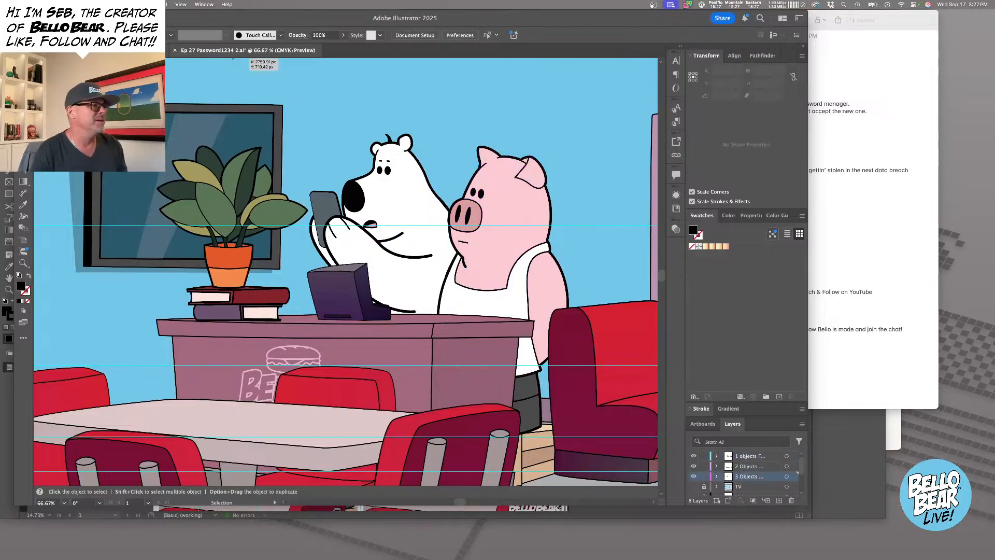
Switch to the character sheet document and delete the full-body bear holding a phone above the loose device drawings.
left_click(148, 50)
left_click_drag(339, 352, 430, 155)
left_click(470, 247, "alt+super")
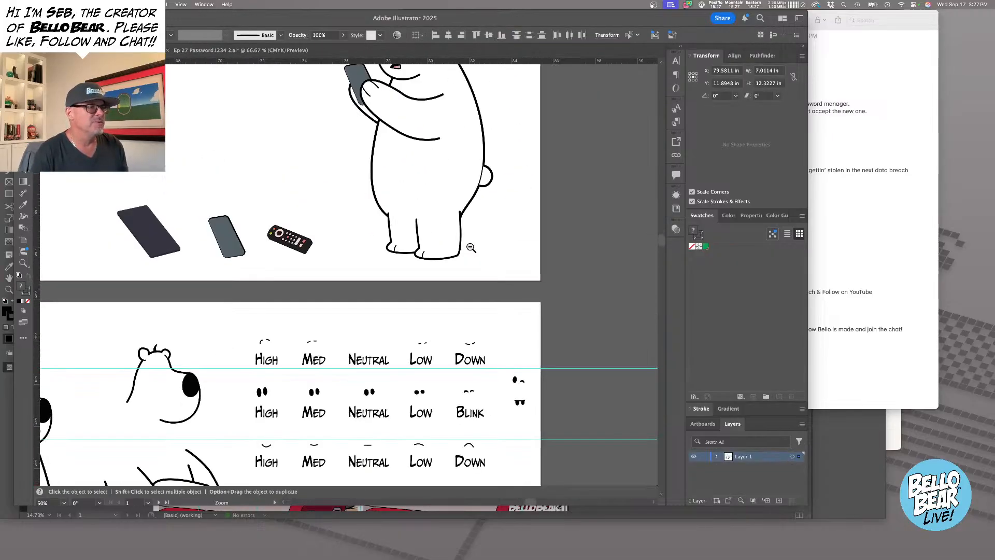
key("Delete")
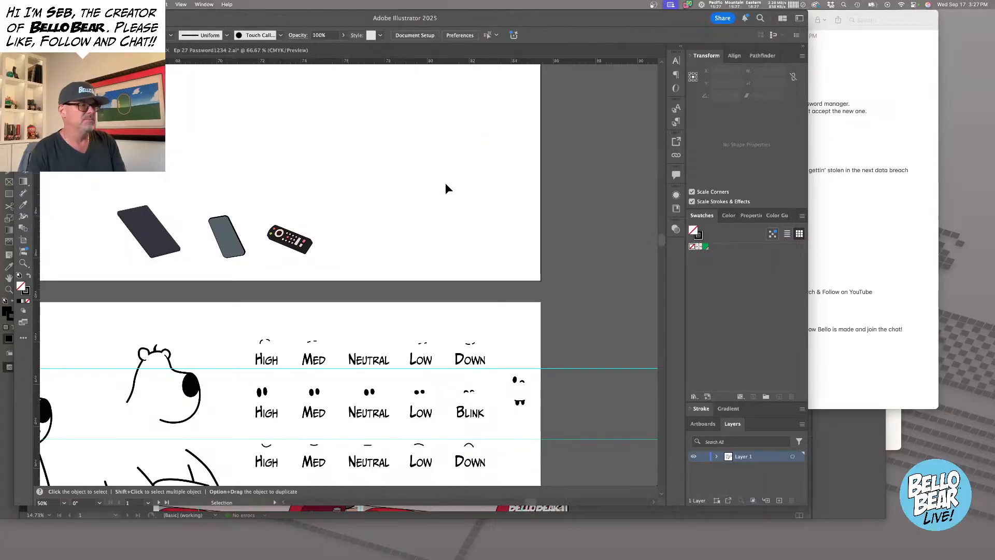
Copy the pig's bent arm without a phone from the character sheet into the diner artwork and place it over the pig's shoulder.
left_click_drag(300, 351, 505, 116)
scroll(448, 323, "down", 15)
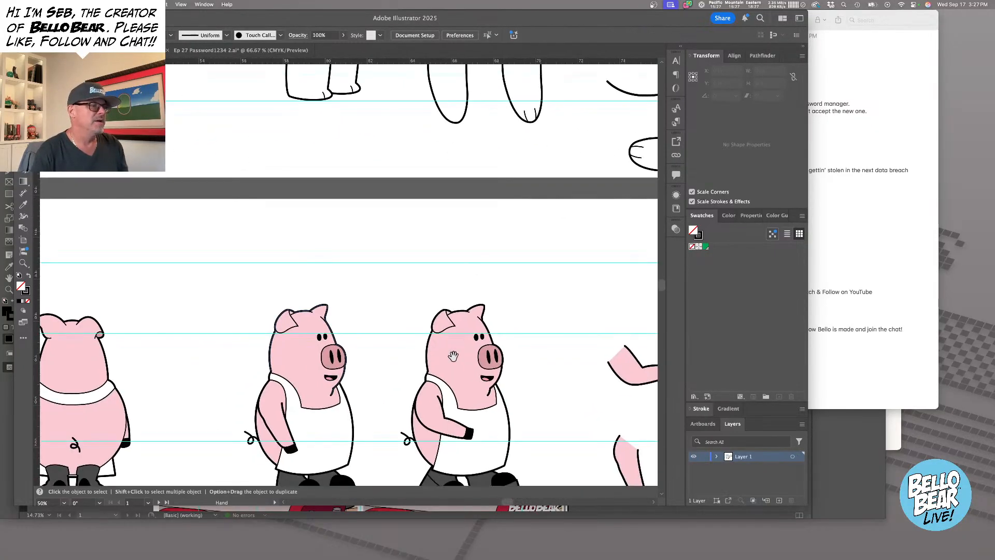
left_click(422, 396)
key("a")
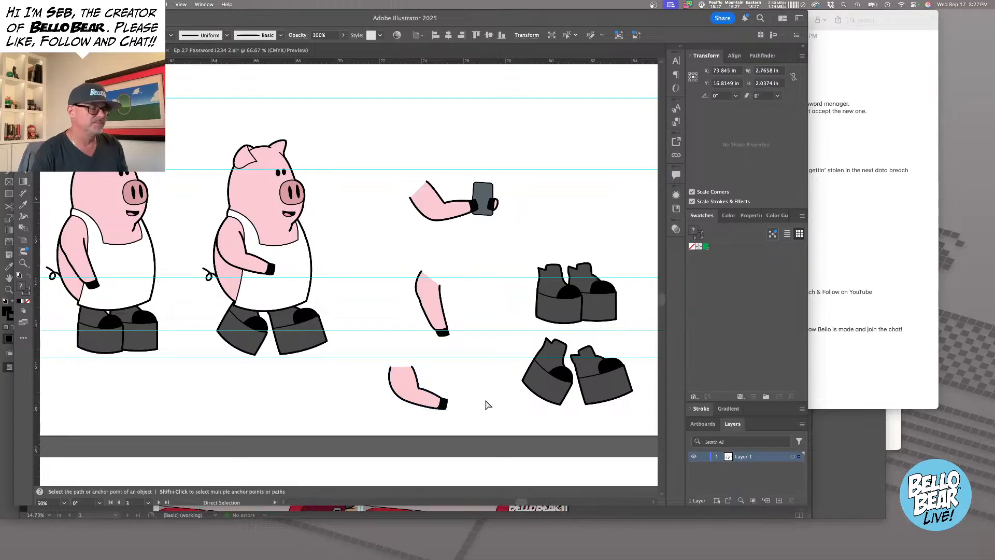
left_click(207, 52)
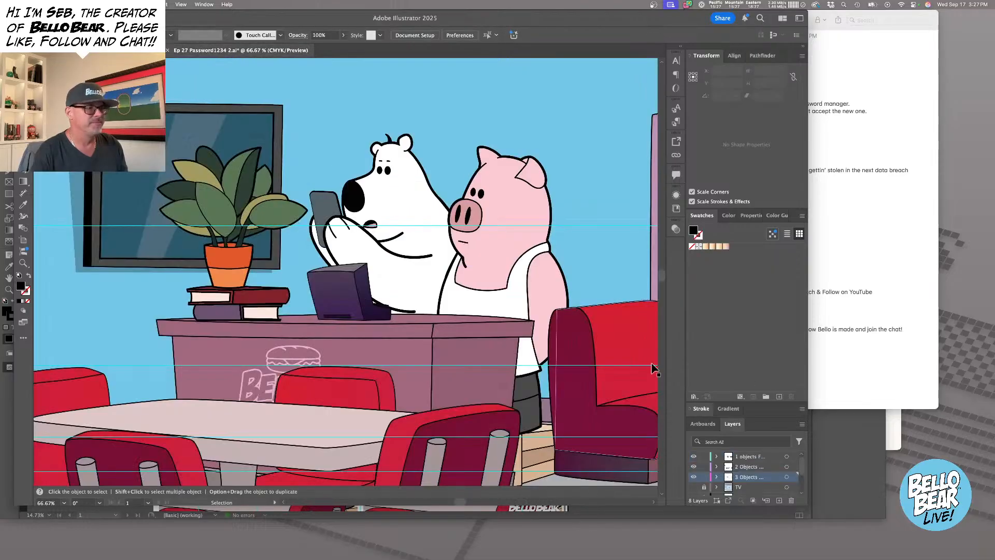
key("super+v")
left_click_drag(354, 265, 518, 257)
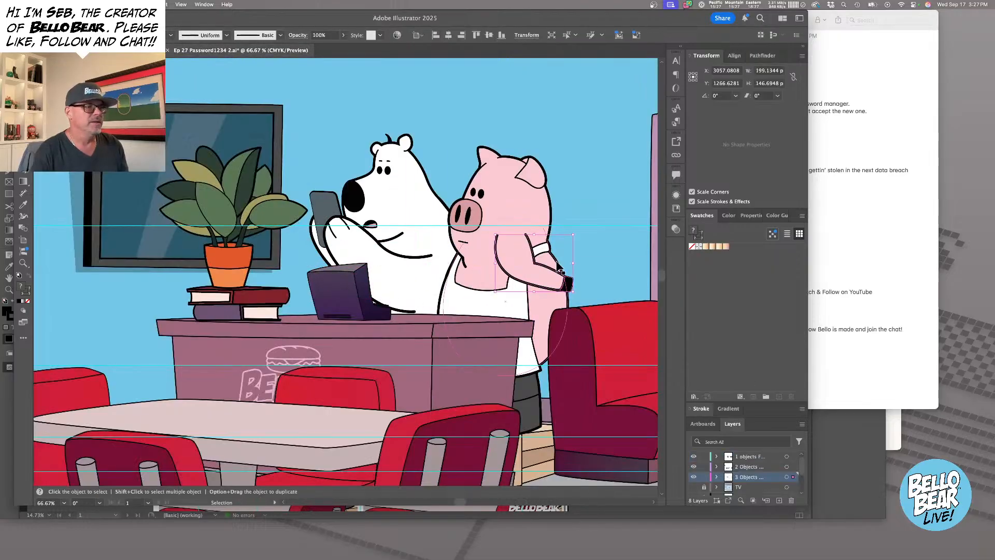
Flip the pasted arm horizontally, seat it at the pig's shoulder with the hand at the counter edge, and save the artwork.
left_click(802, 56)
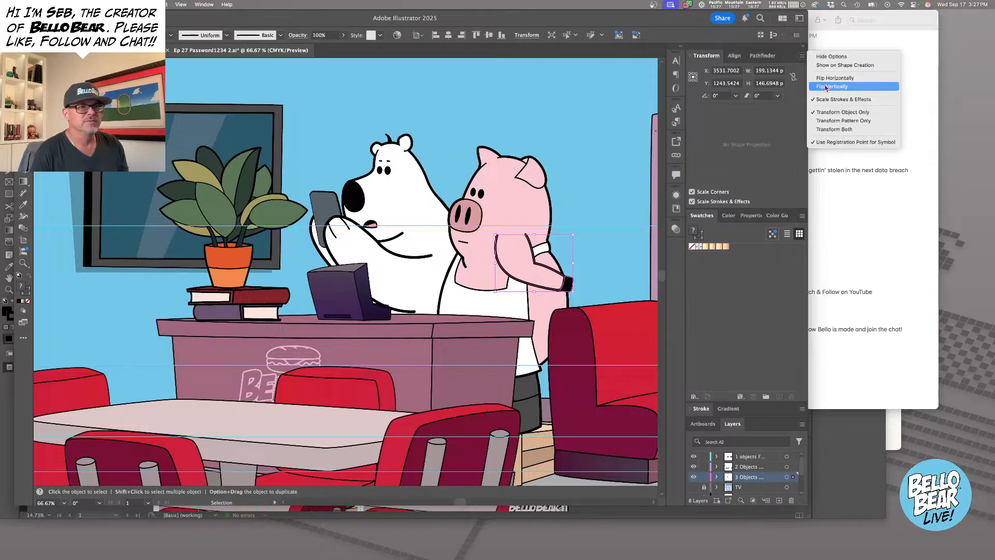
left_click(829, 79)
left_click_drag(537, 253, 539, 288)
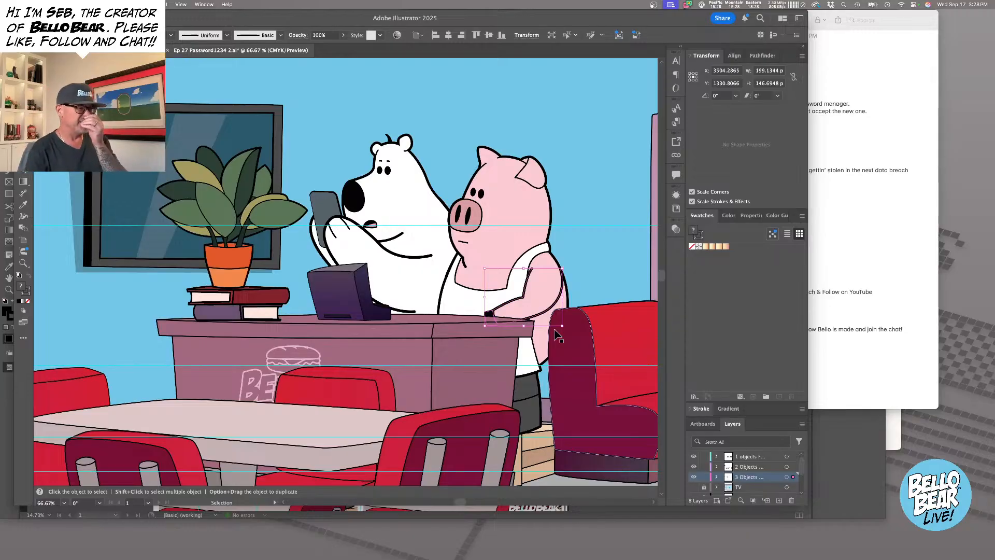
left_click(568, 188)
scroll(442, 283, "up", 2)
scroll(442, 284, "left", 2)
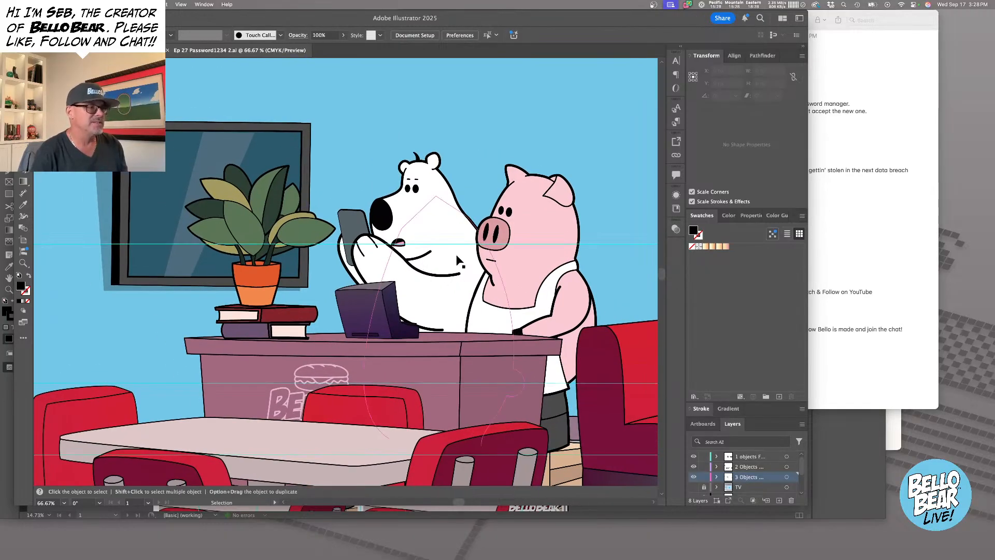
Switch to the InDesign comic layout and relink the second panel's artwork to the Ep 27 Password1234 2.ai file.
left_click(908, 195)
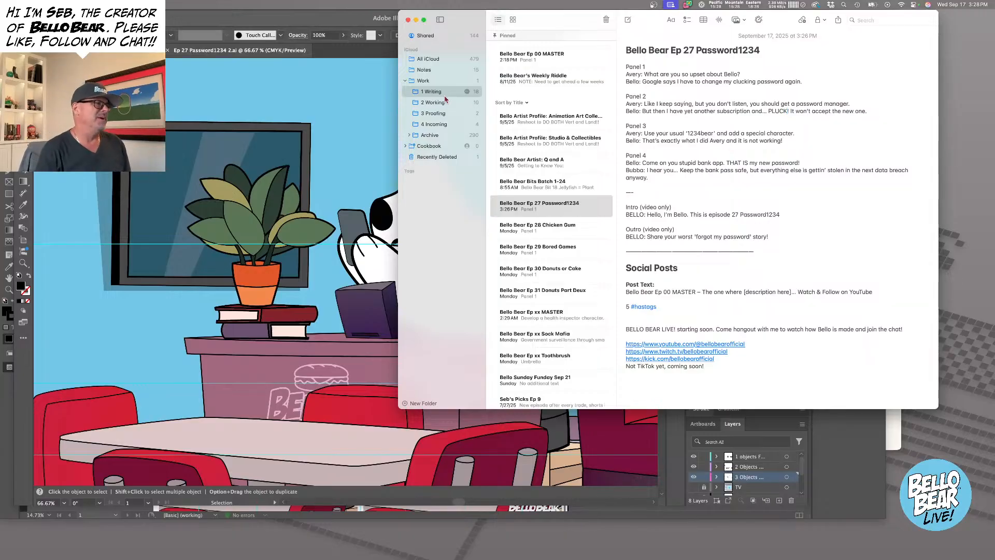
left_click(369, 98)
left_click(827, 481)
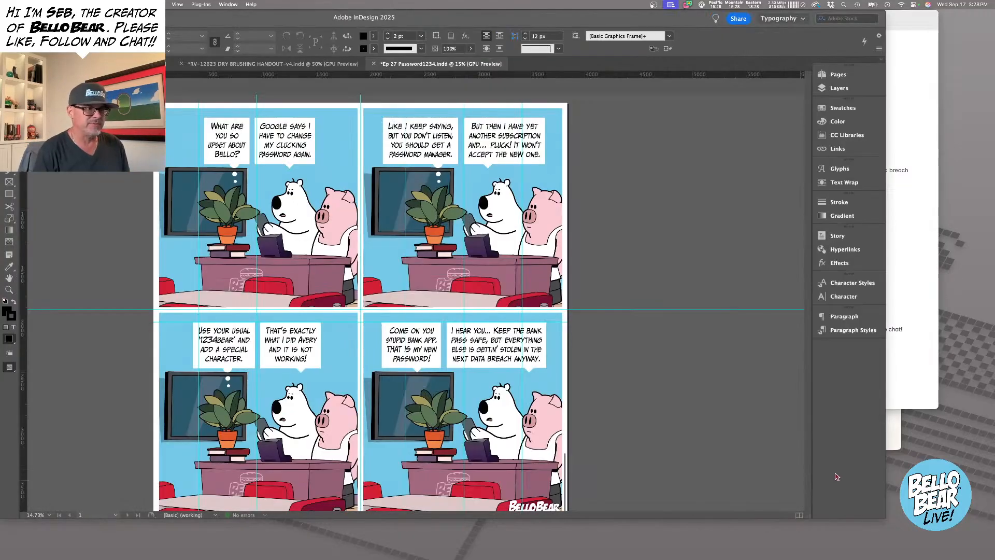
left_click(521, 122)
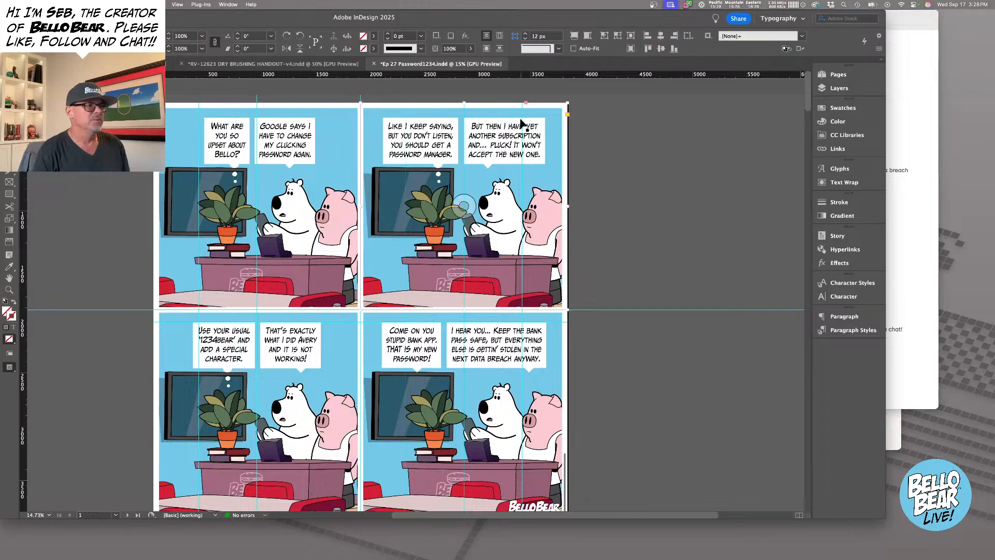
left_click(837, 149)
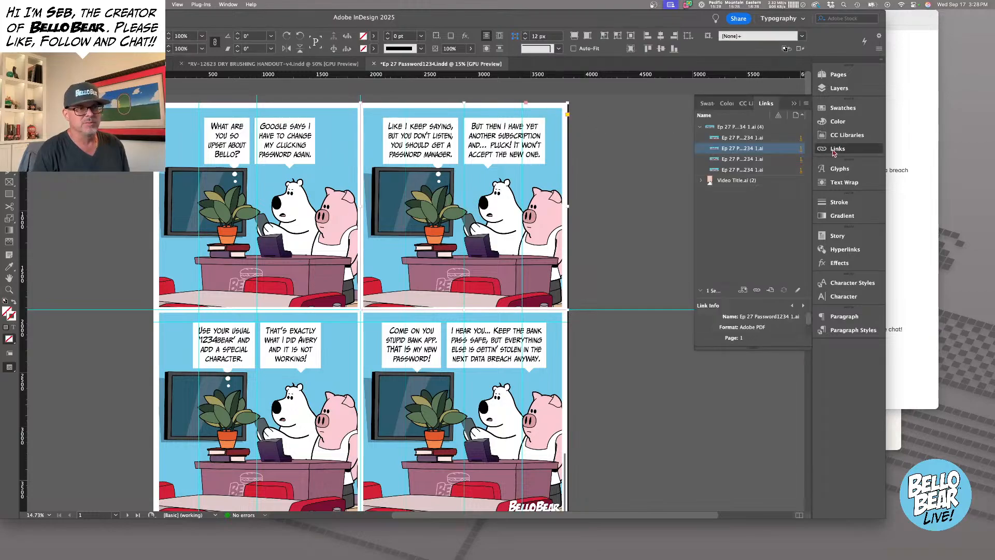
left_click(756, 289)
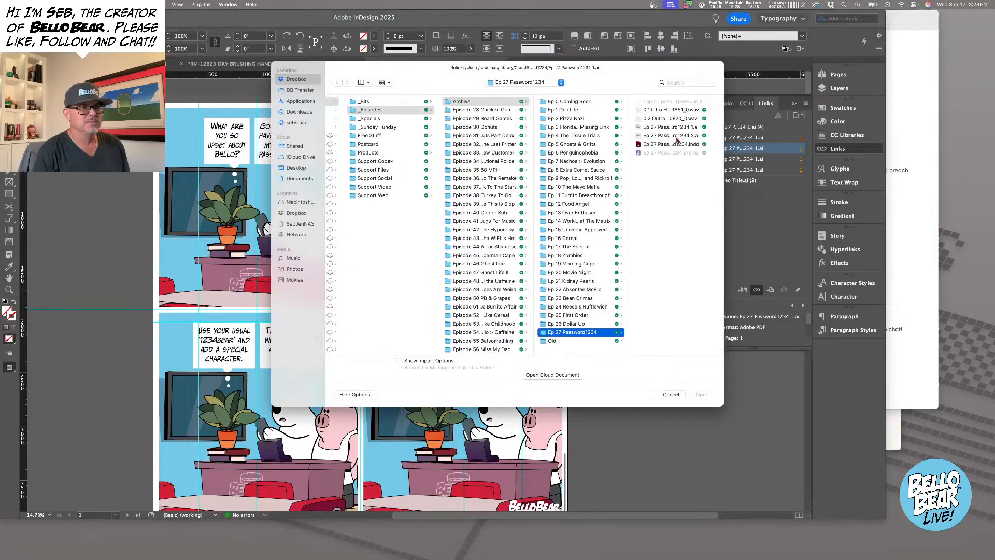
left_click(677, 136)
left_click(704, 395)
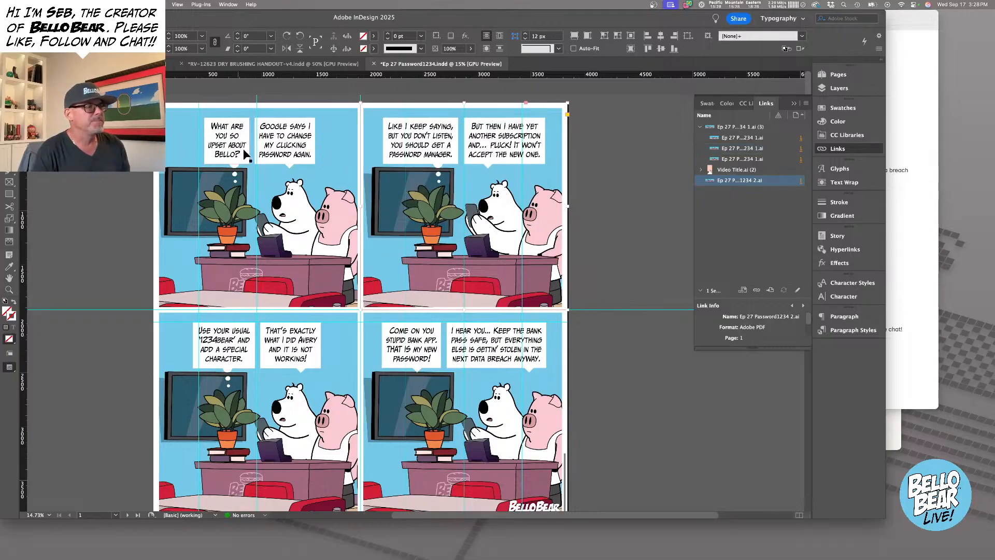
Replace the word "Google" with "My bank" in Bello's speech balloon in the first panel.
scroll(447, 201, "up", 1)
scroll(447, 201, "up", 1)
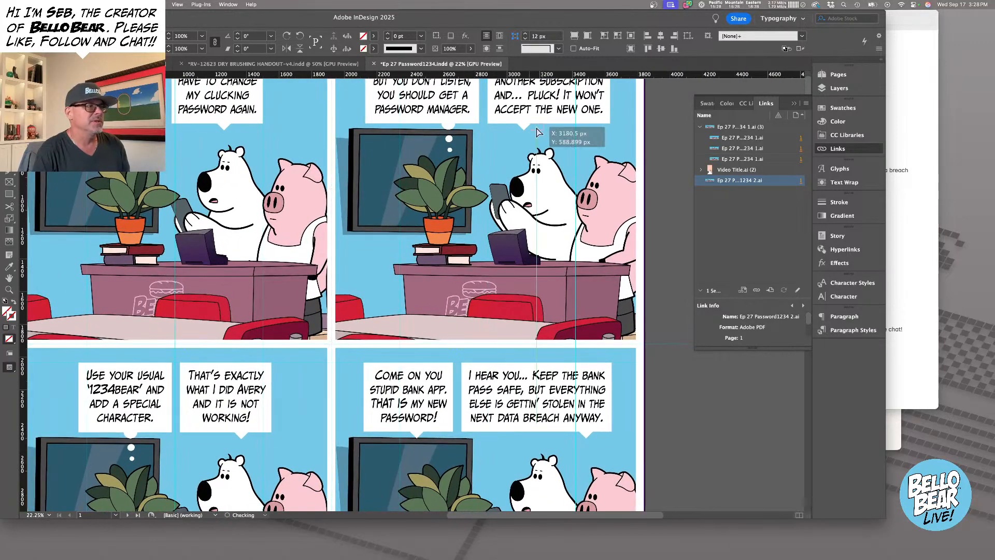
left_click(650, 149)
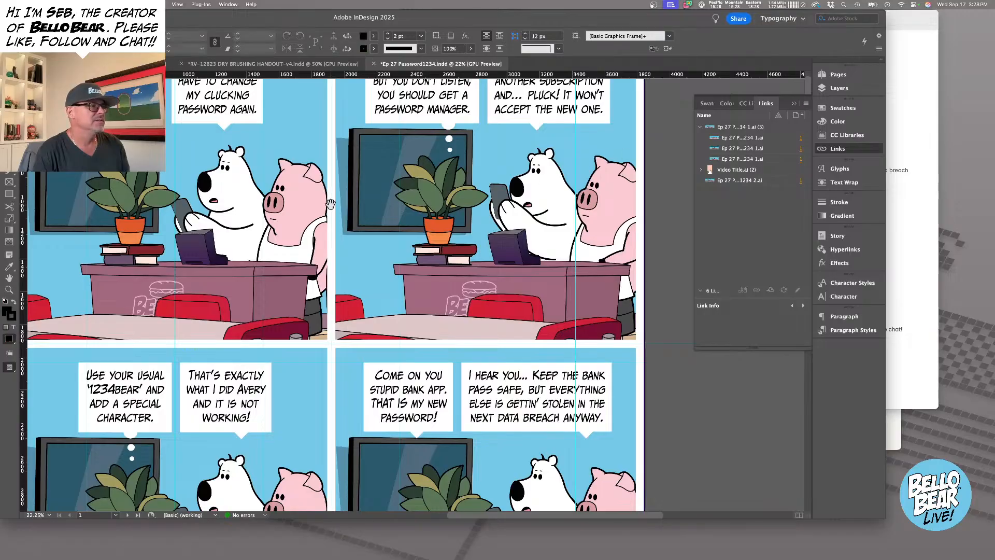
left_click_drag(305, 189, 375, 252)
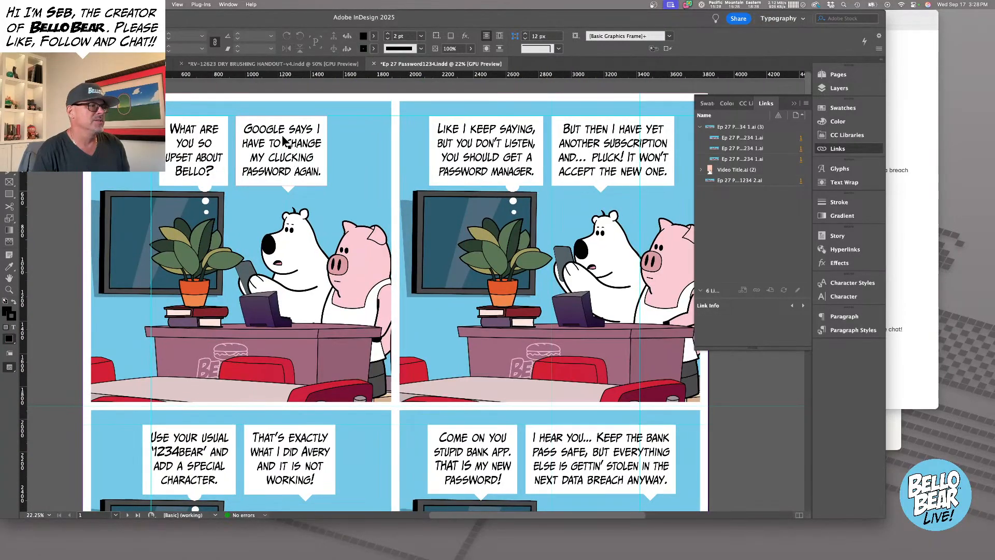
triple_click(277, 130)
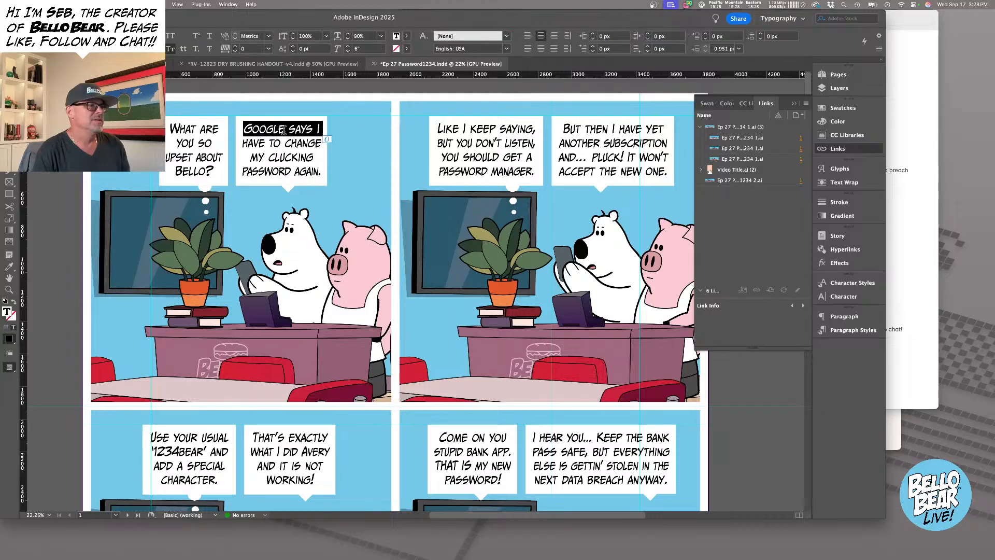
left_click_drag(285, 130, 236, 124)
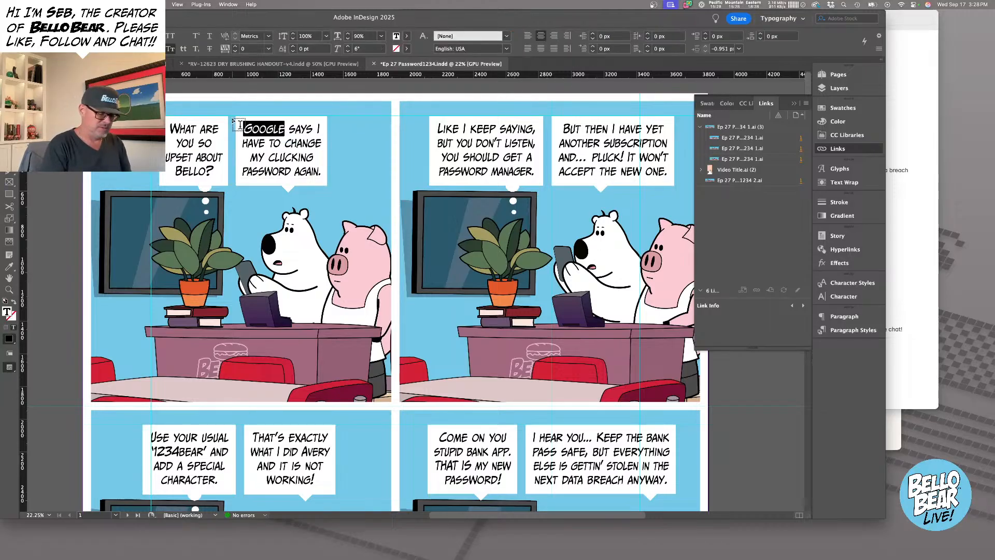
type("My ap")
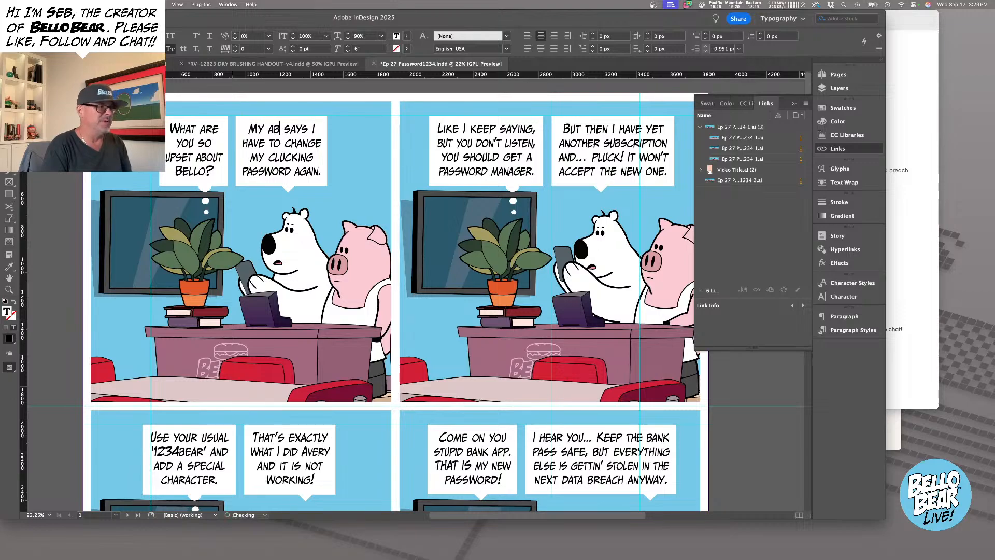
key("BackSpace")
type("pp")
key("BackSpace")
key("BackSpace")
key("BackSpace")
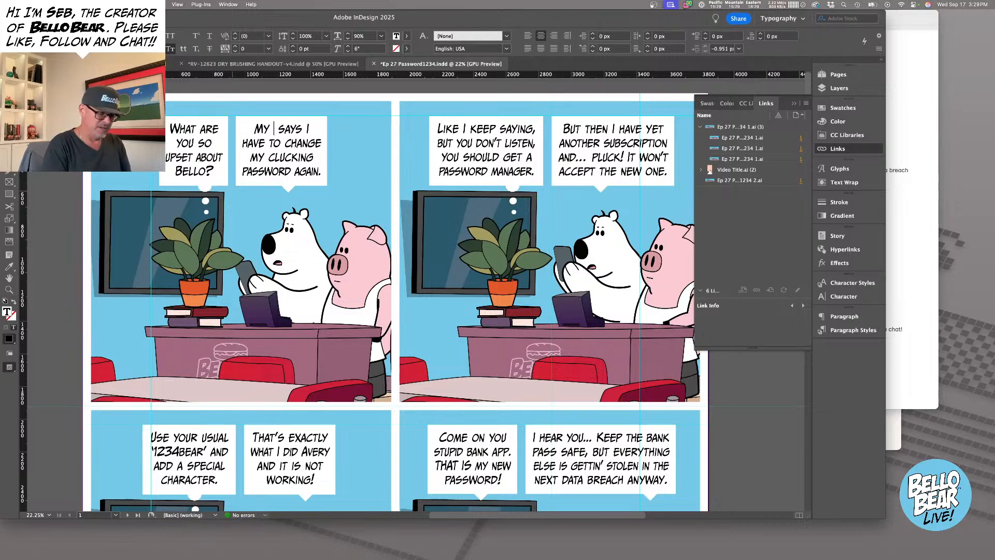
type("bank")
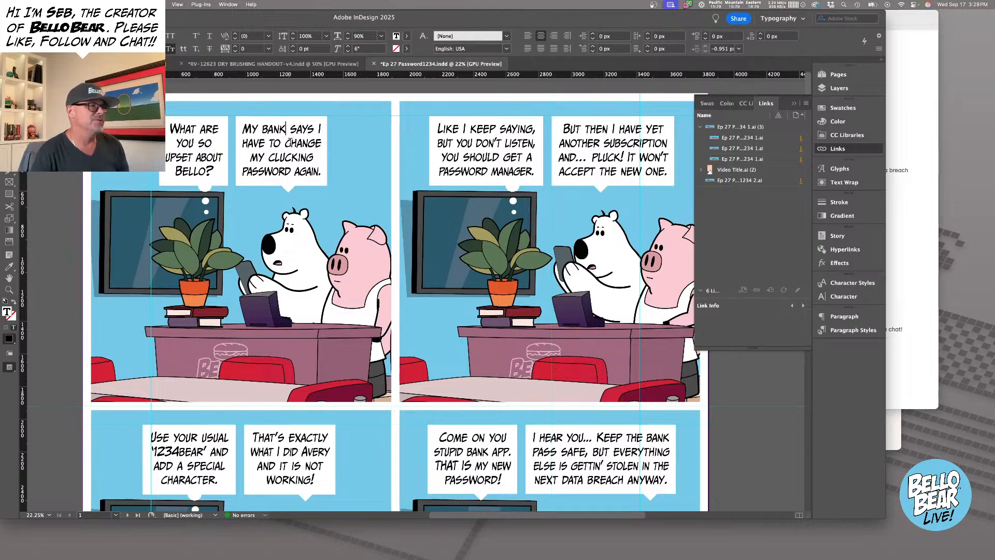
Copy the full text of Bello's first-panel balloon and switch to the episode's script in Notes.
triple_click(278, 157)
left_click(278, 157)
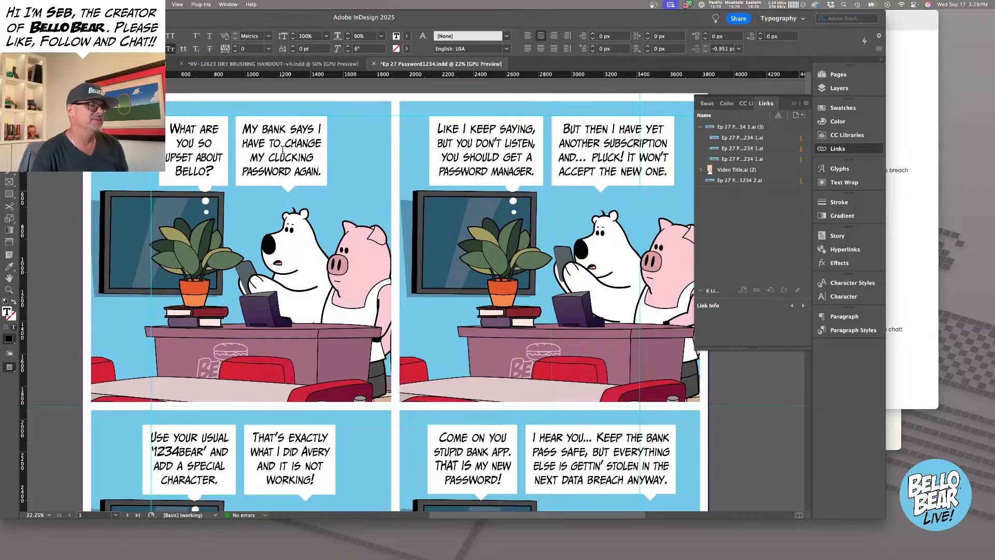
double_click(278, 157)
left_click(278, 157)
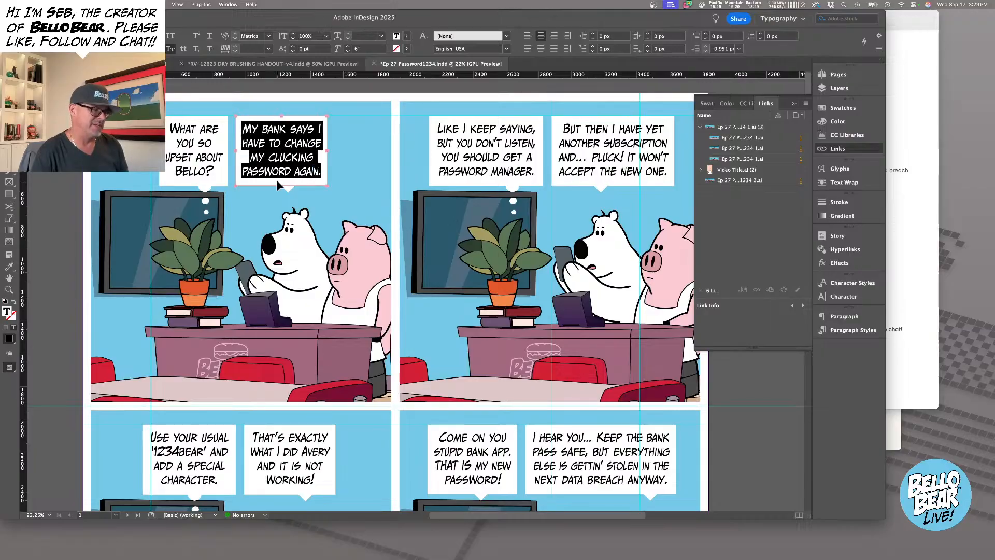
left_click(921, 236)
left_click_drag(642, 74, 741, 74)
key("super+v")
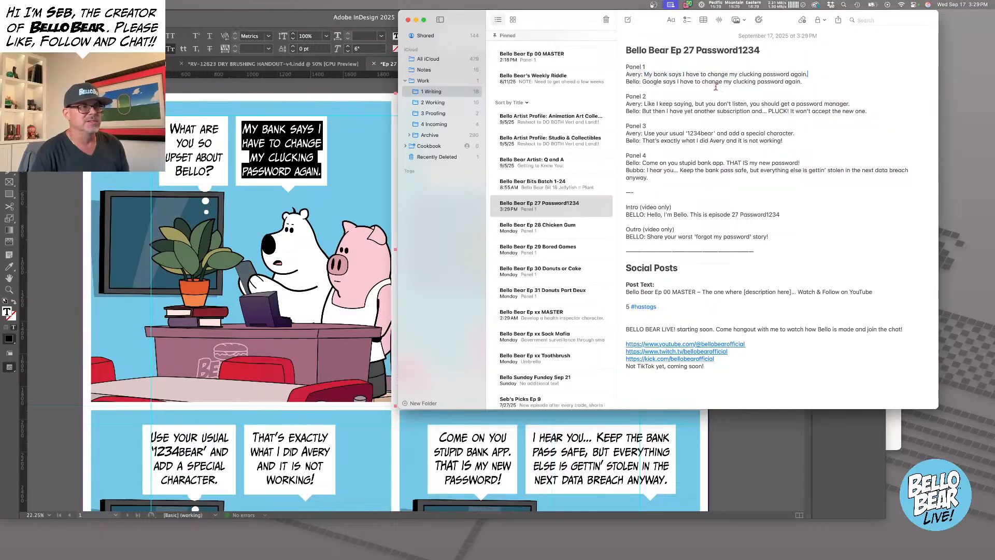
key("super+z")
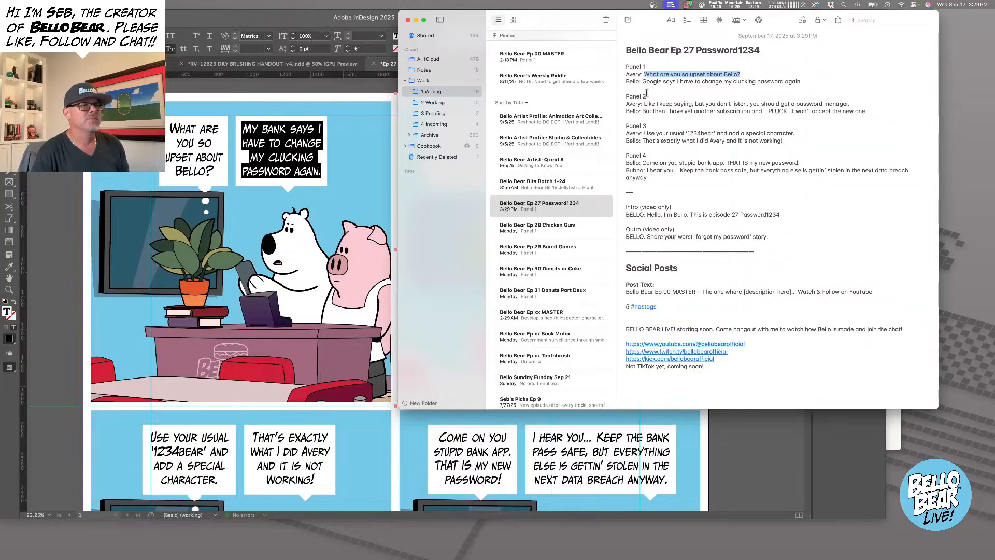
Replace Bello's Panel 1 line in the script with "My bank says I have to change my clucking password again." and return to InDesign.
left_click_drag(644, 81, 852, 83)
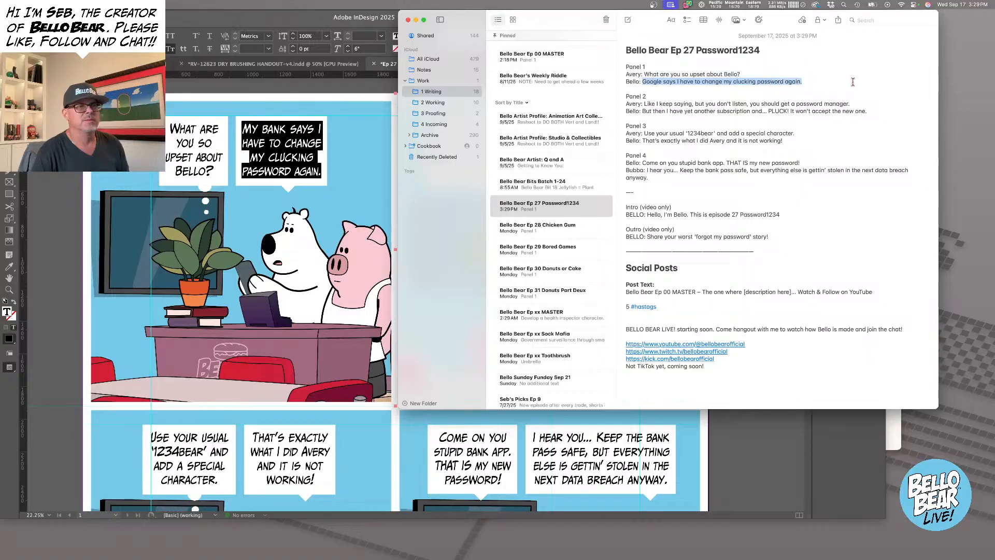
key("super+v")
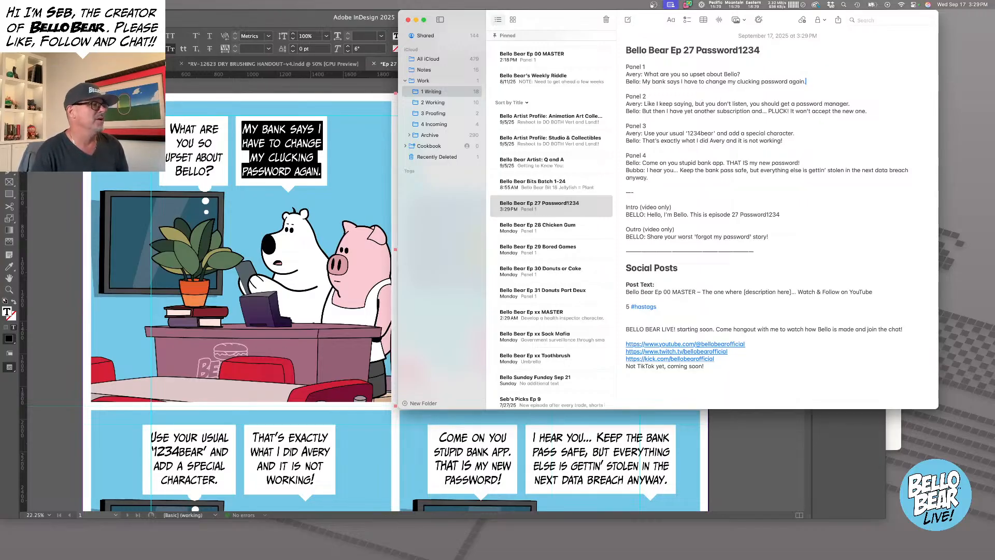
key("super+Tab")
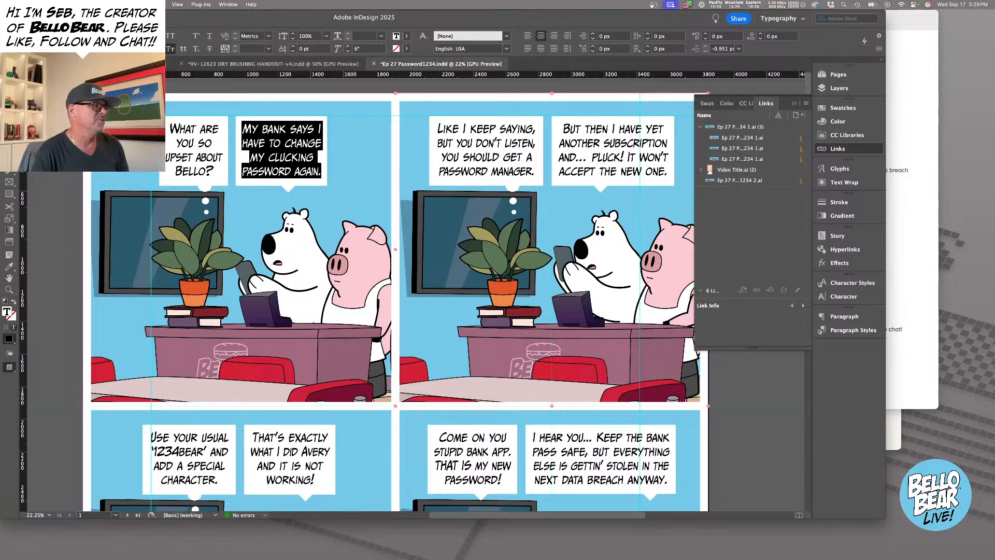
Bring the whole four-panel page into view, select the third panel's artwork, and save the comic layout.
key("super+minus")
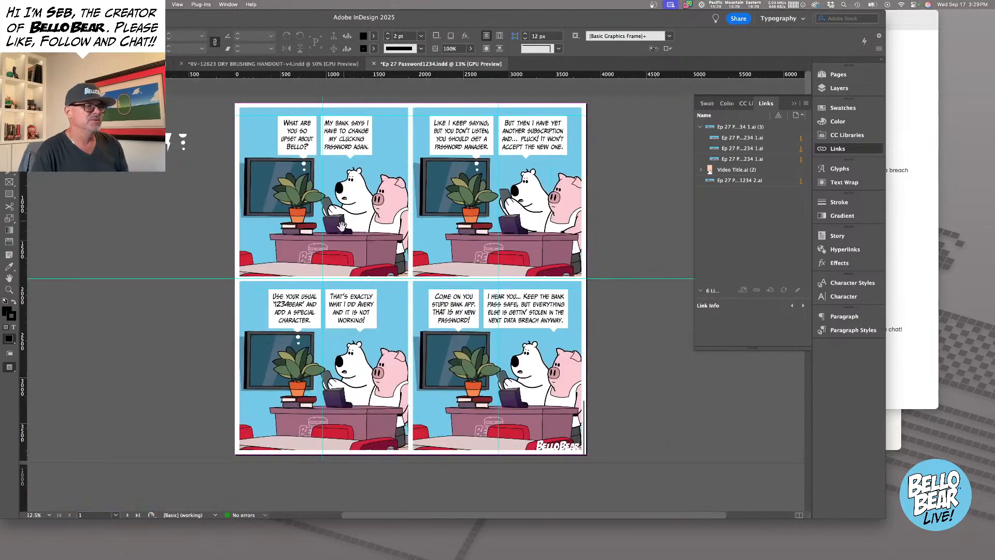
left_click_drag(342, 226, 318, 227)
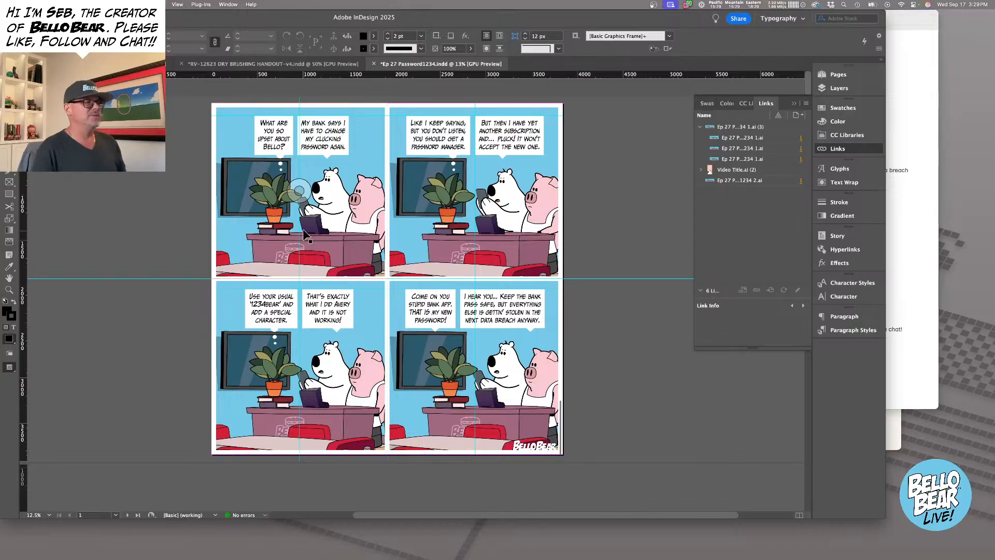
left_click(366, 299)
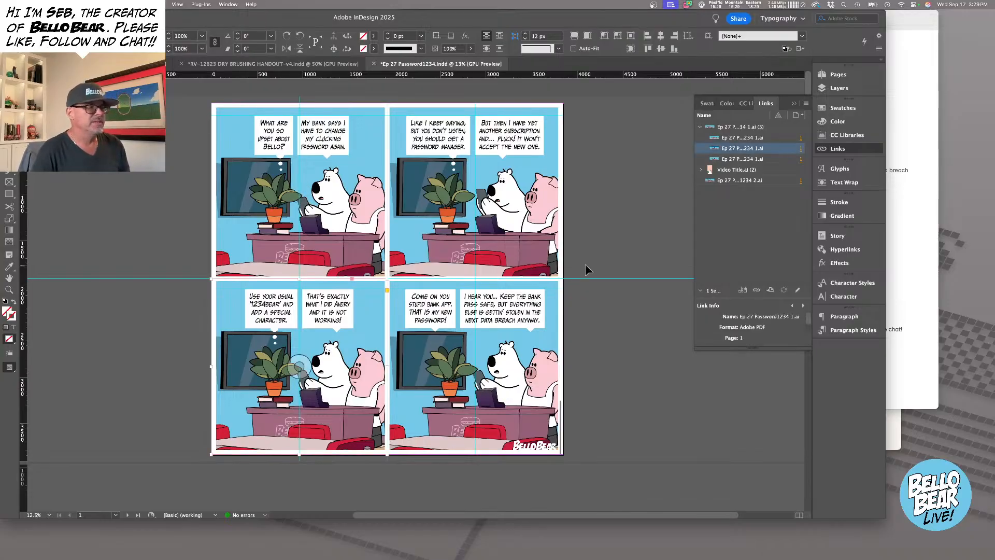
key("super+s")
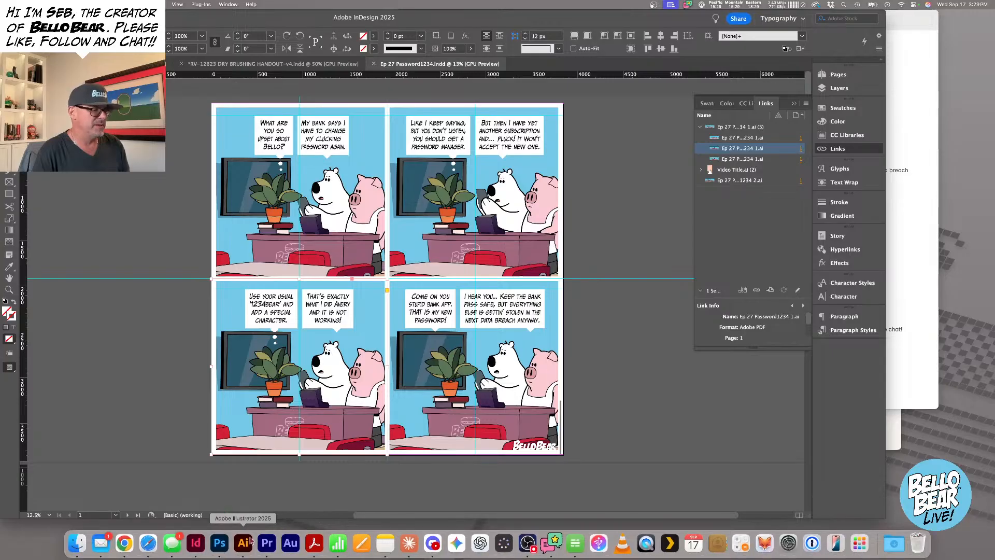
Switch to Illustrator and save the diner artwork as Ep 27 Password1234 3.ai, keeping the Illustrator 2020 format options.
left_click(250, 540)
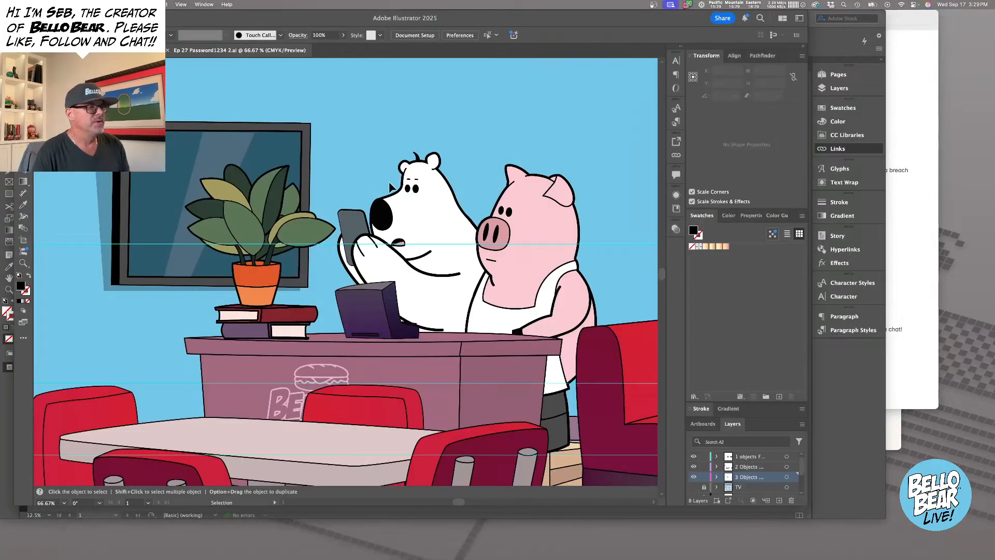
key("super+shift+s")
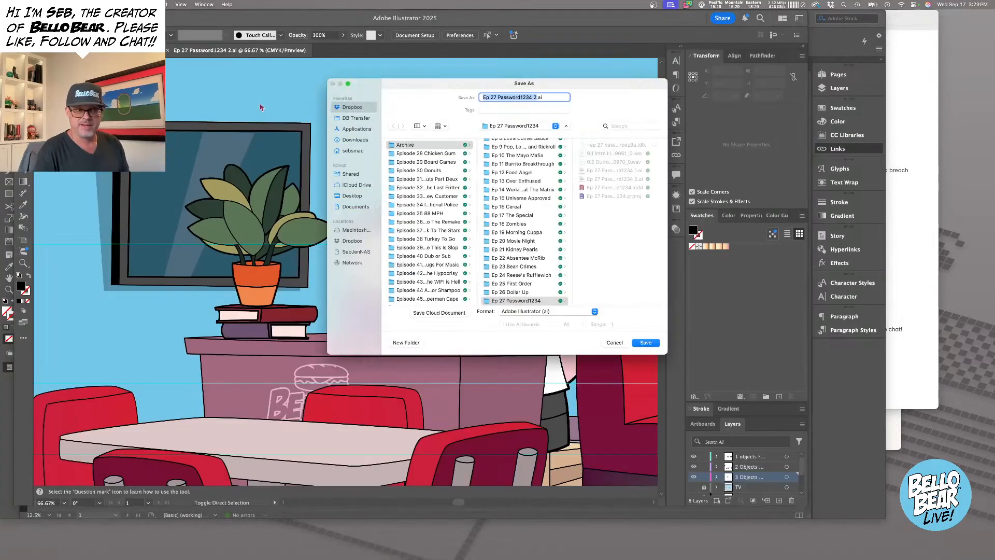
key("Right")
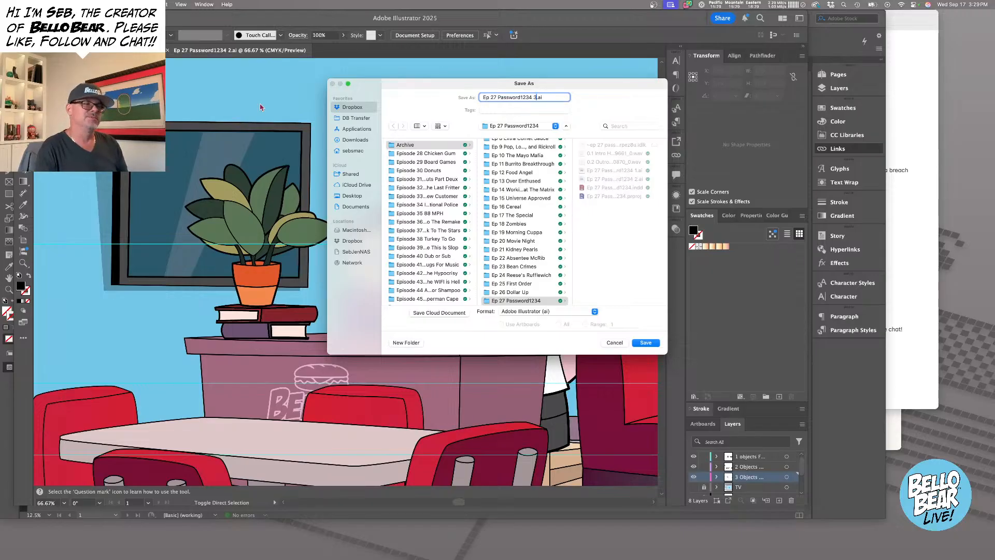
key("Return")
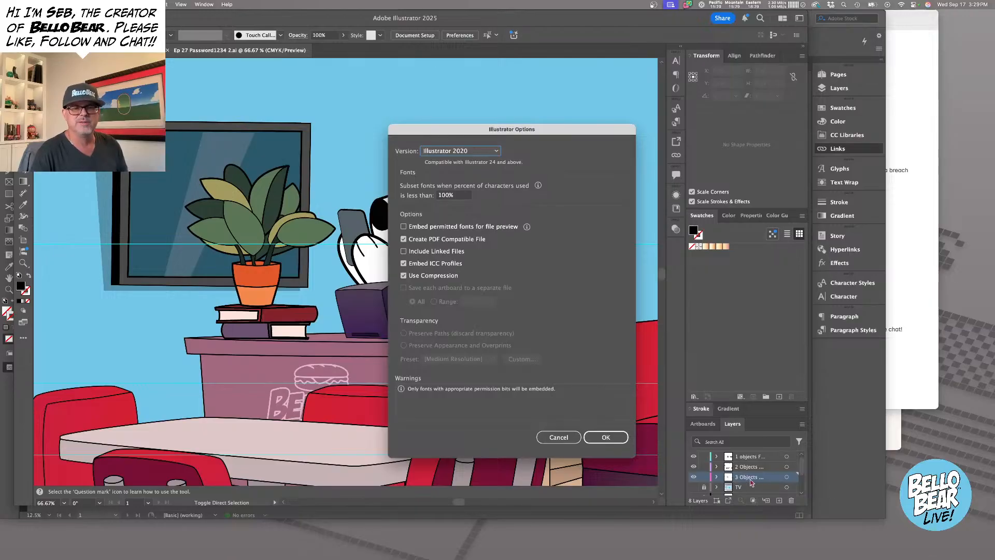
left_click(616, 440)
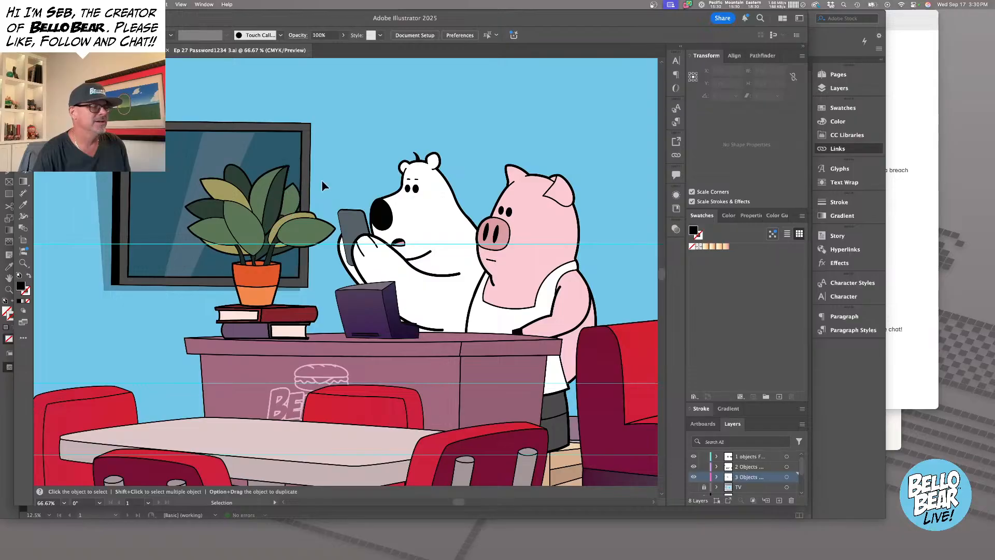
Delete the bear's eyes, eyebrows and open mouth from the diner artwork.
scroll(316, 212, "right", 5)
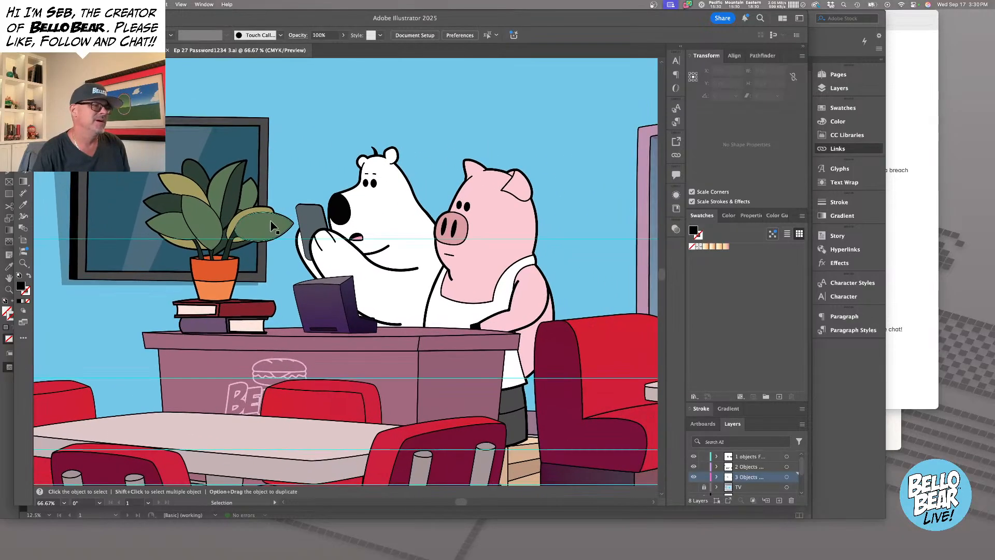
left_click(378, 185)
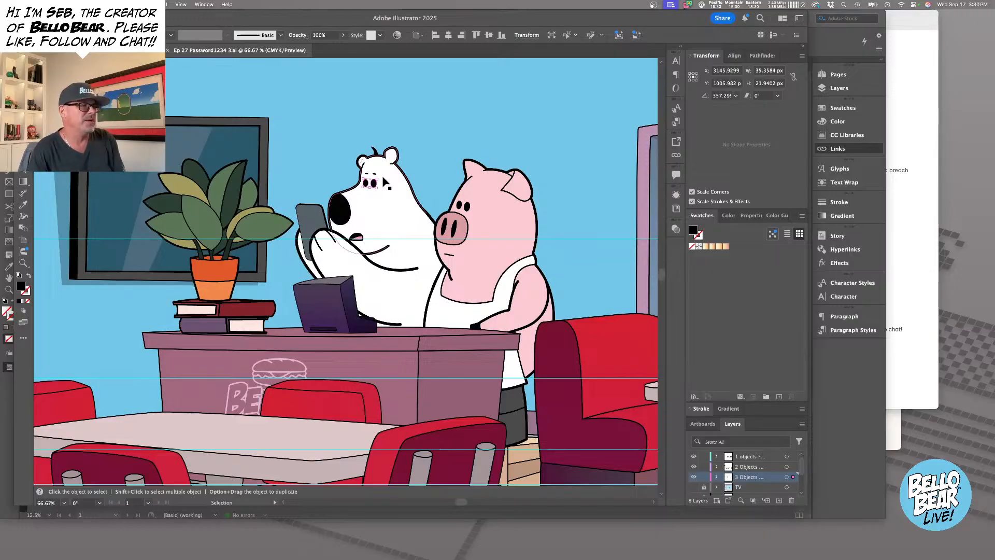
key("Delete")
left_click(383, 252)
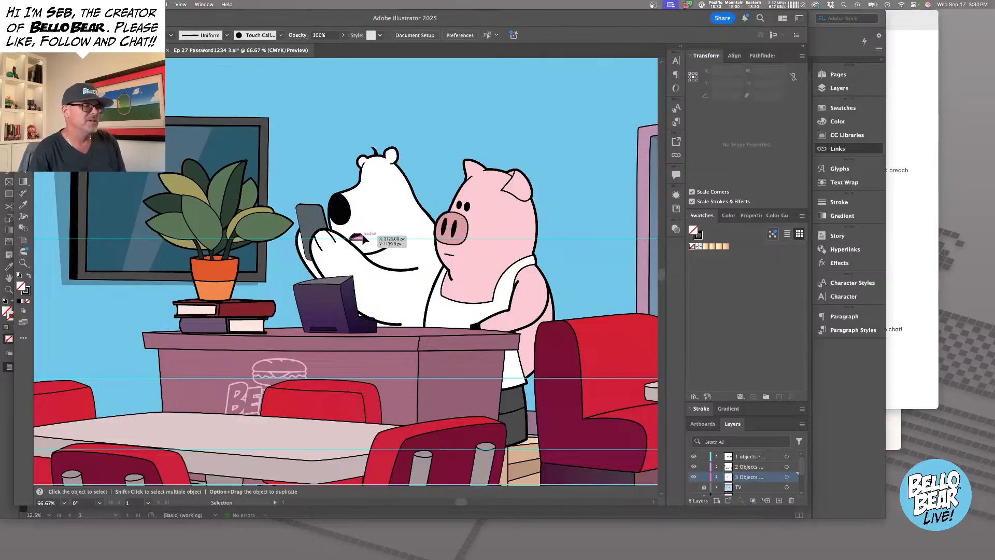
key("Delete")
Copy the bear's open "Down" mouth and the pair of angry half-closed eyes from the character sheet.
key("super+grave")
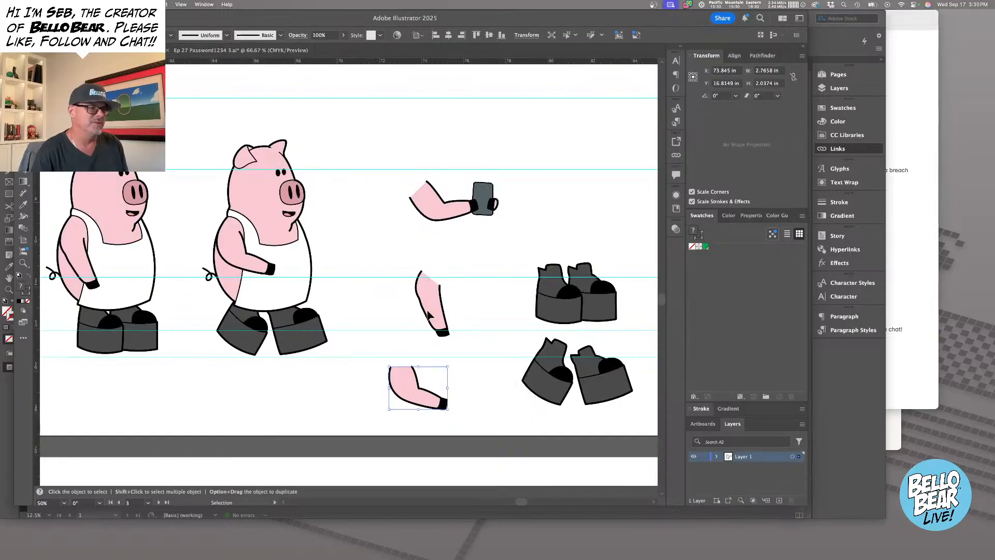
key("space")
left_click_drag(524, 102, 431, 377)
left_click_drag(425, 166, 418, 380)
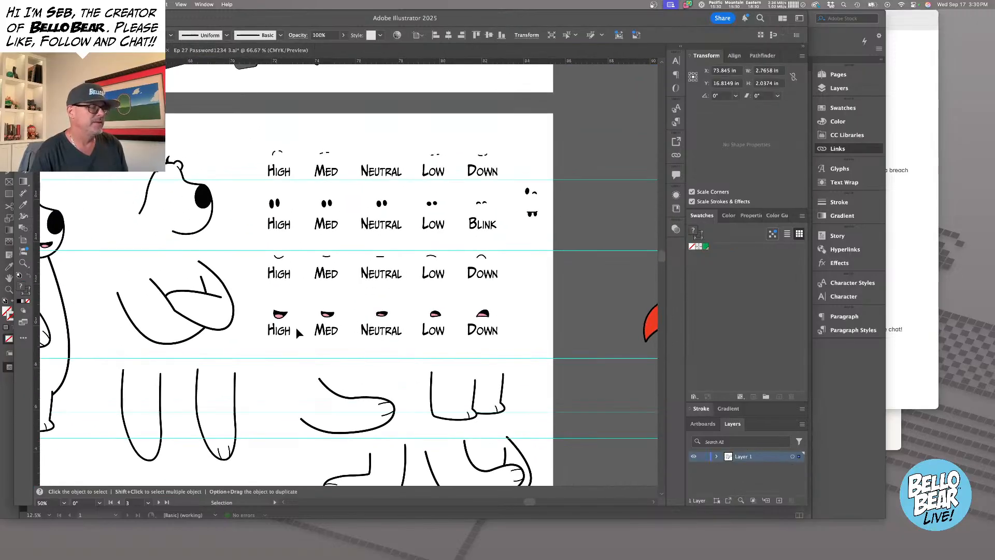
left_click(474, 313)
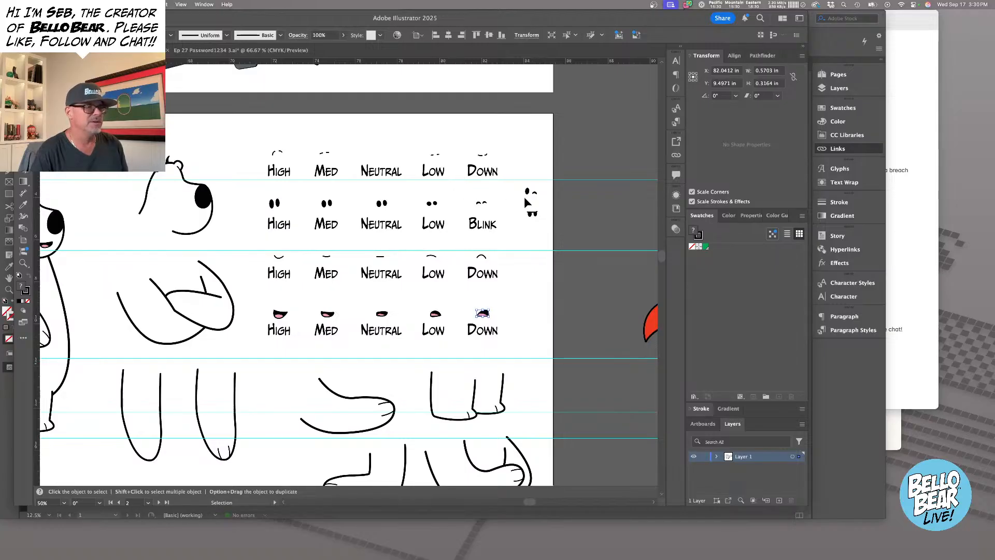
left_click(535, 213, "shift")
key("super+c")
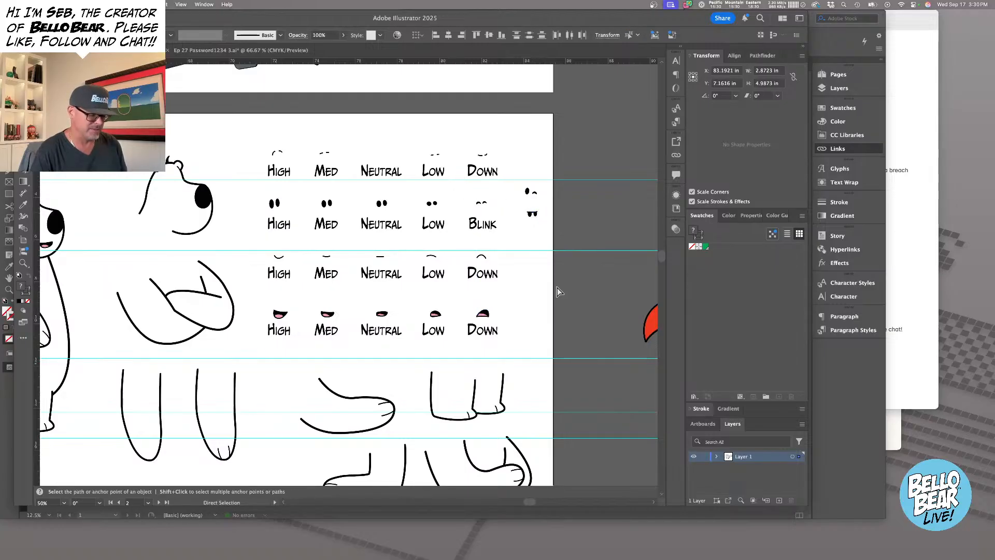
Paste the mouth and eyes into the Ep 27 Password1234 3.ai diner artwork and flip them horizontally.
left_click(207, 50)
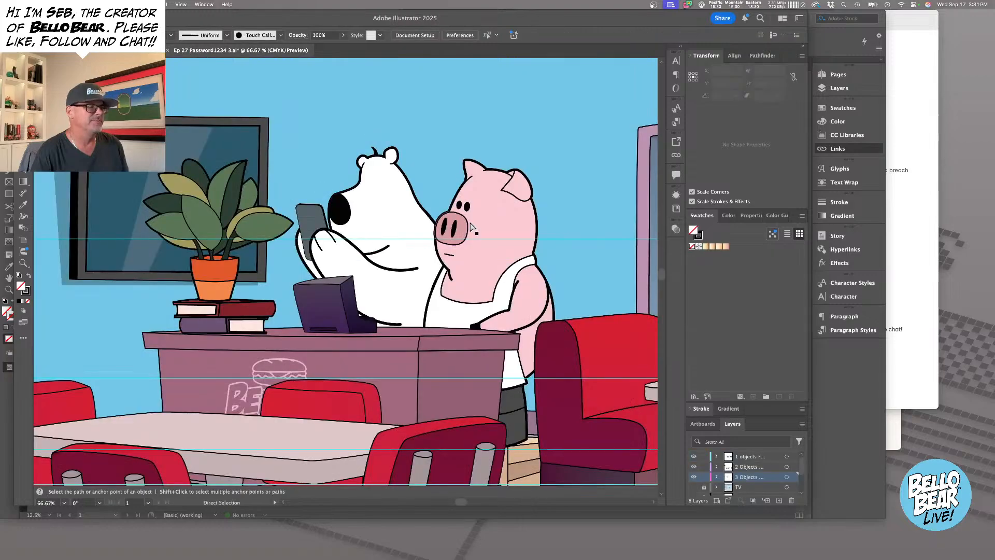
key("super+v")
left_click_drag(316, 334, 363, 231)
left_click(802, 55)
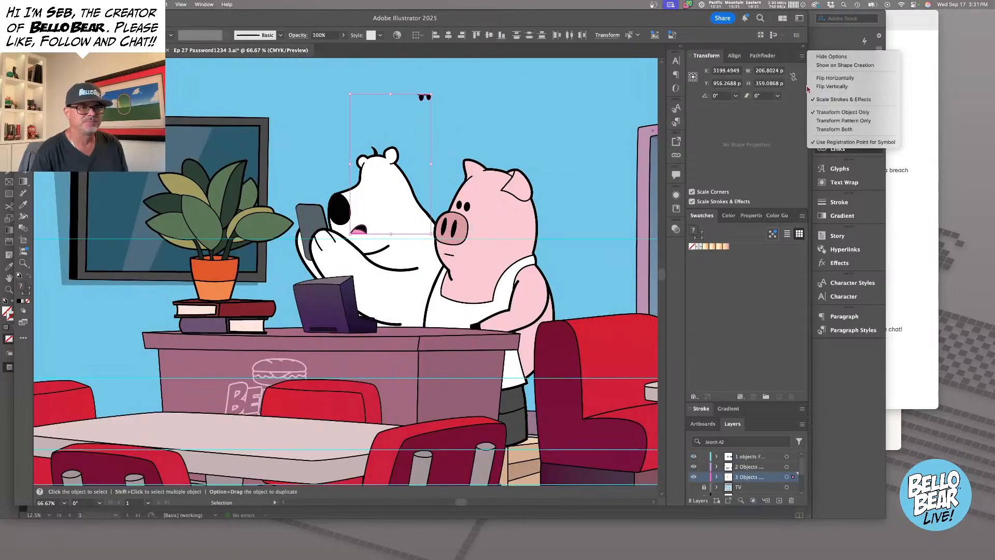
left_click(835, 77)
left_click(419, 228)
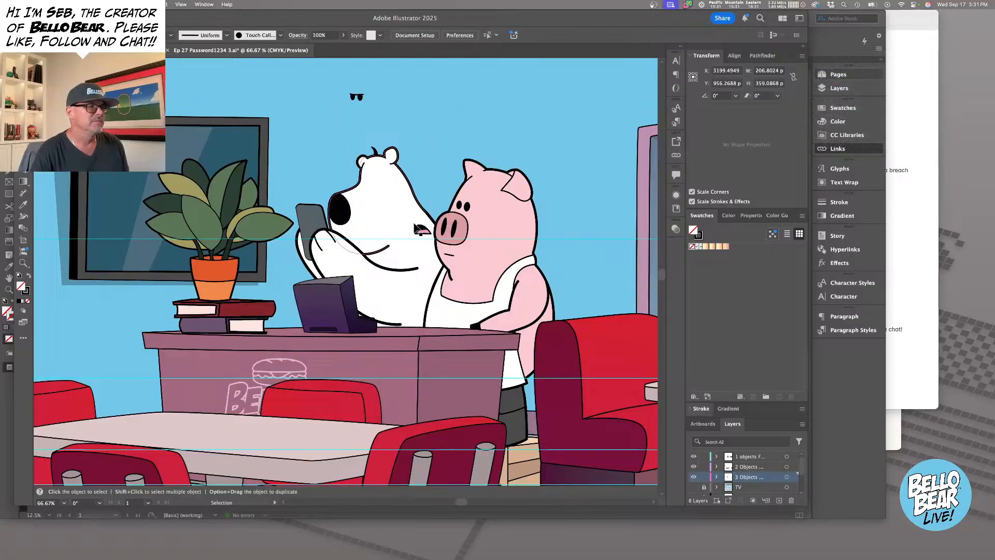
Position the pasted mouth beneath the bear's nose and nudge the angry eyes into place on the face.
left_click_drag(418, 228, 346, 237)
left_click_drag(358, 97, 376, 193)
scroll(462, 147, "up", 1)
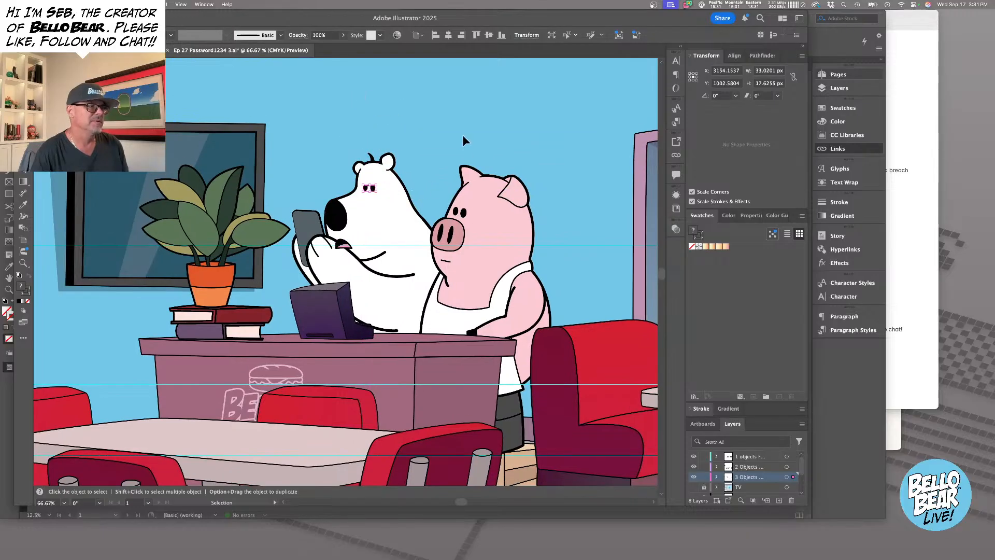
key("Down")
key("Down")
key("Down")
key("Down")
key("Down")
key("Down")
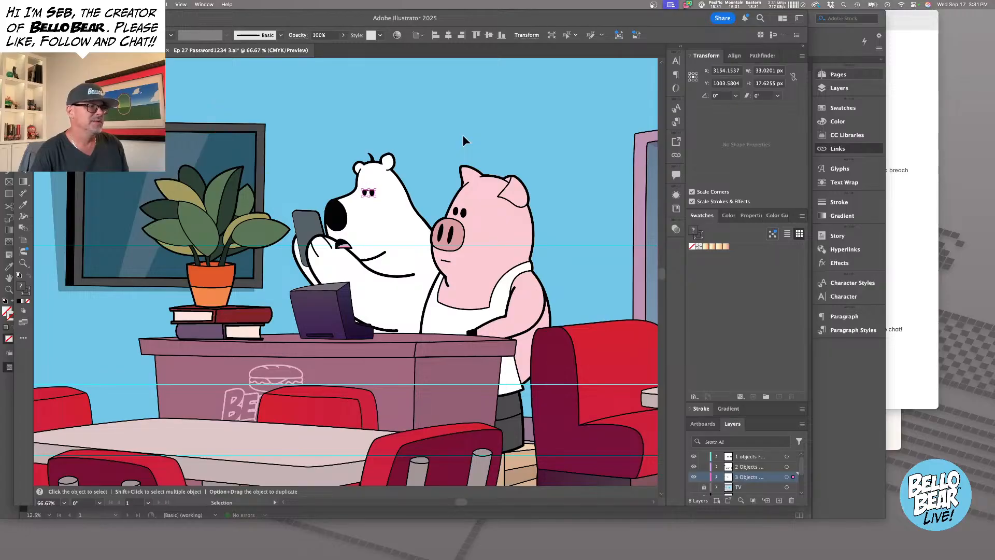
key("Left")
key("Left")
key("Left")
key("Left")
key("Left")
key("Left")
key("Left")
key("Left")
key("Left")
key("Left")
key("Down")
key("Down")
key("Down")
key("Down")
key("Down")
key("Down")
key("Down")
key("Down")
key("Down")
key("Down")
key("Down")
key("Down")
key("Down")
left_click(446, 135)
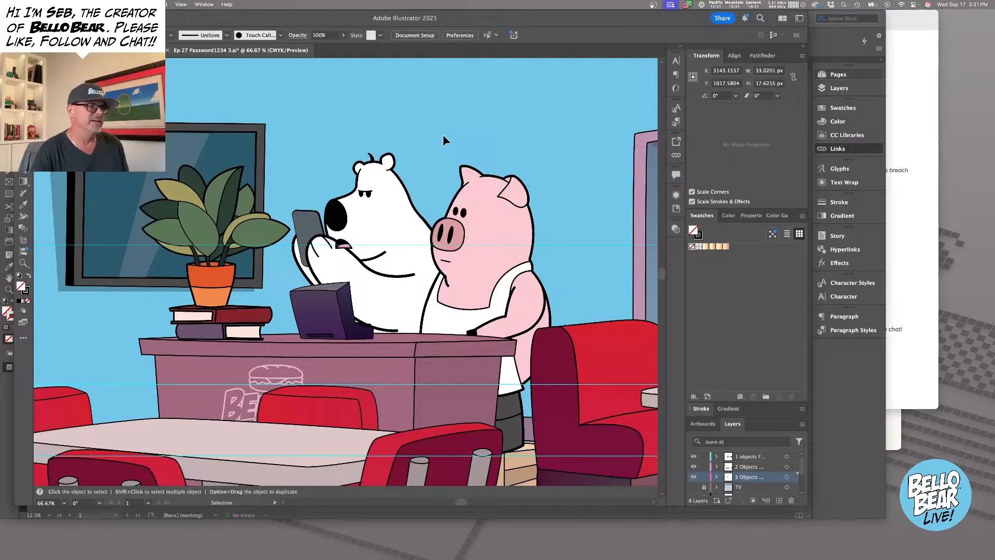
Rotate the bear's arms together with the phone so they tilt down toward the counter, and reposition them against the body.
left_click(343, 258)
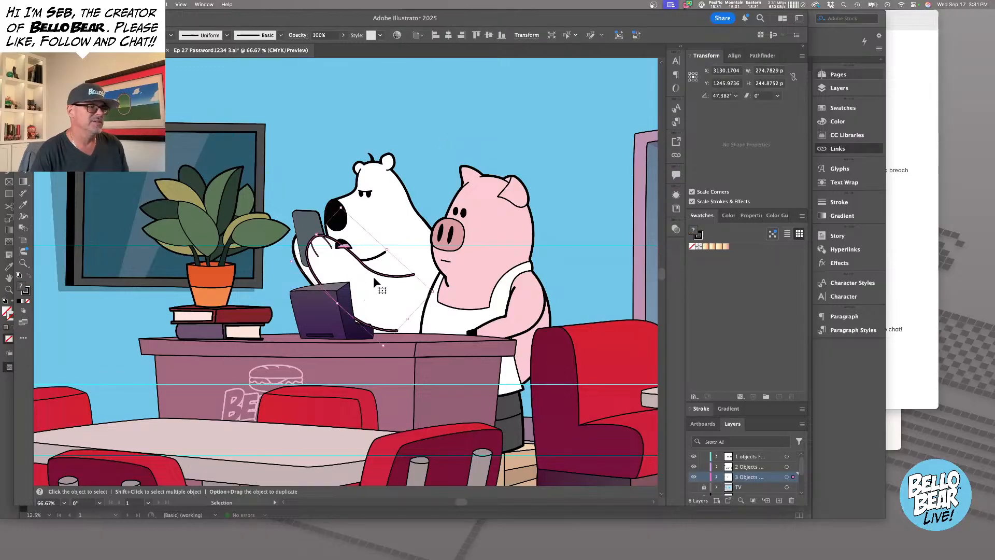
left_click(299, 249)
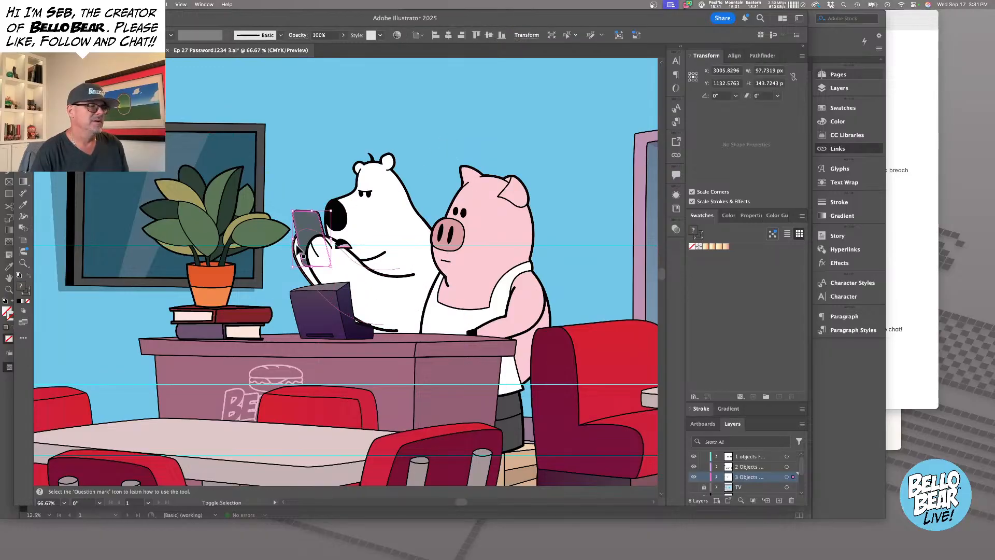
left_click(343, 258, "shift")
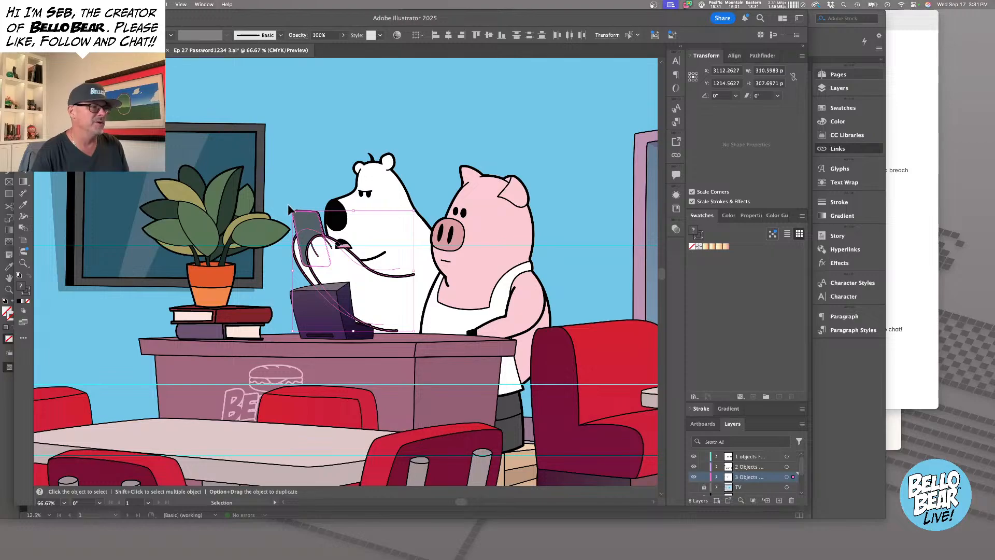
left_click_drag(290, 207, 278, 225)
left_click_drag(338, 279, 341, 283)
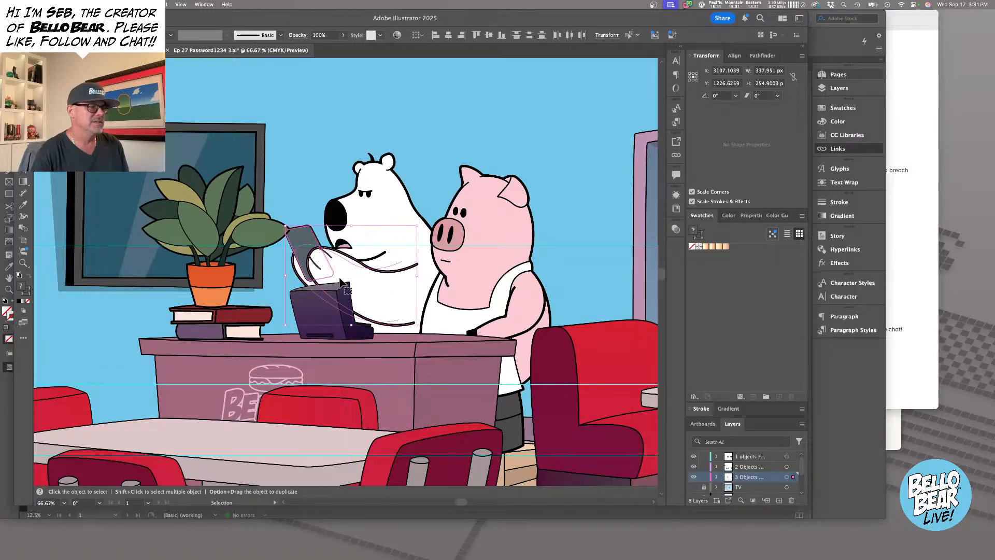
left_click(436, 94)
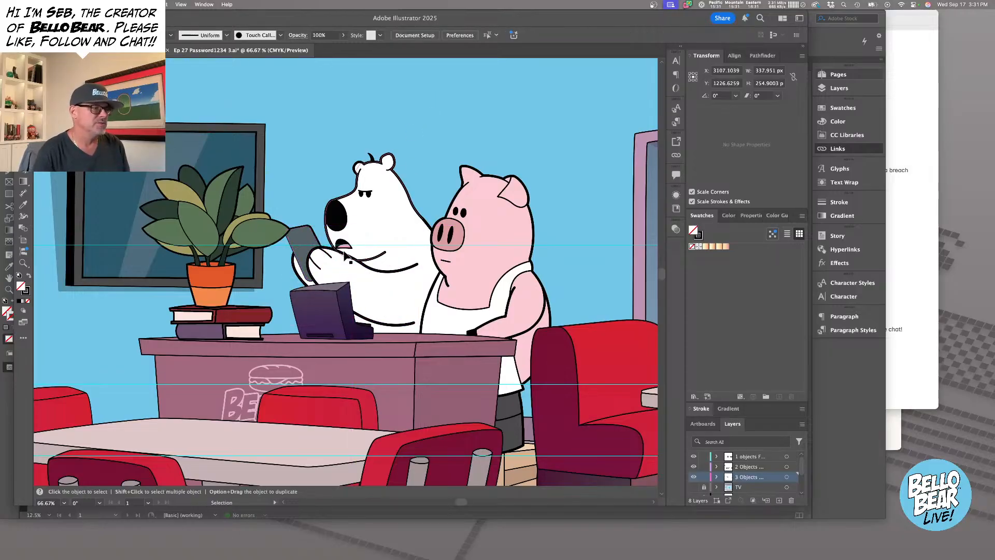
Turn the phone more upright and raise it in the bear's hand, then shift the open mouth slightly away from the phone.
left_click(318, 247)
key("super")
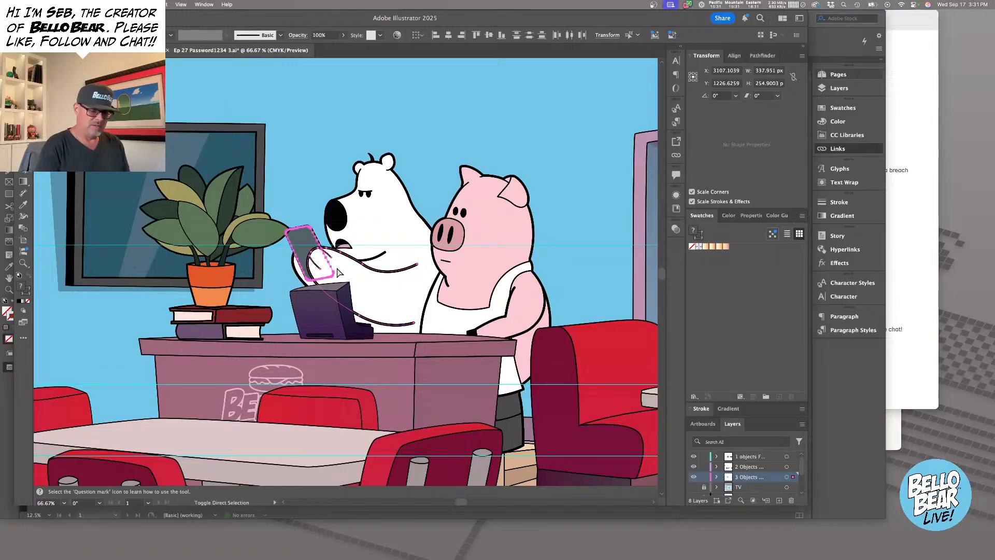
left_click(372, 113)
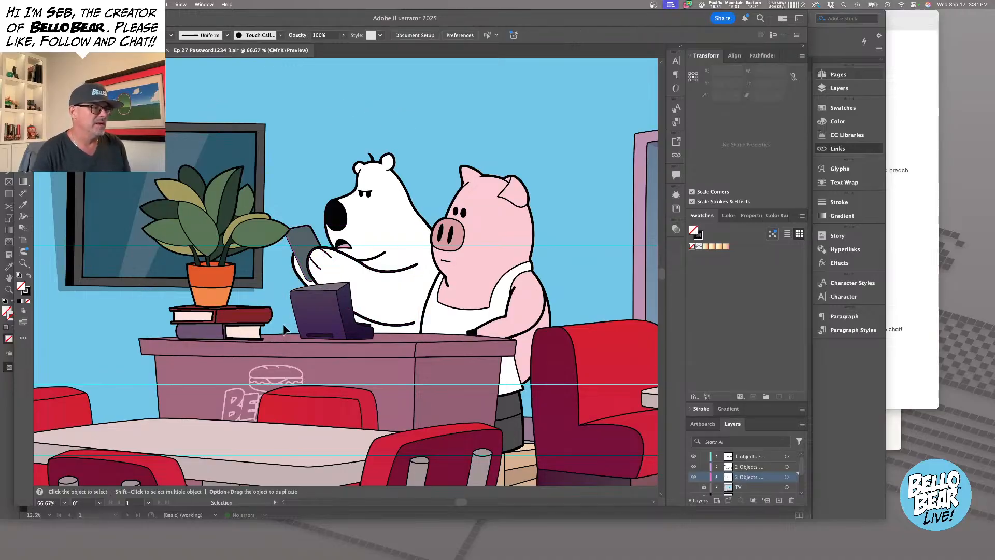
left_click(306, 243)
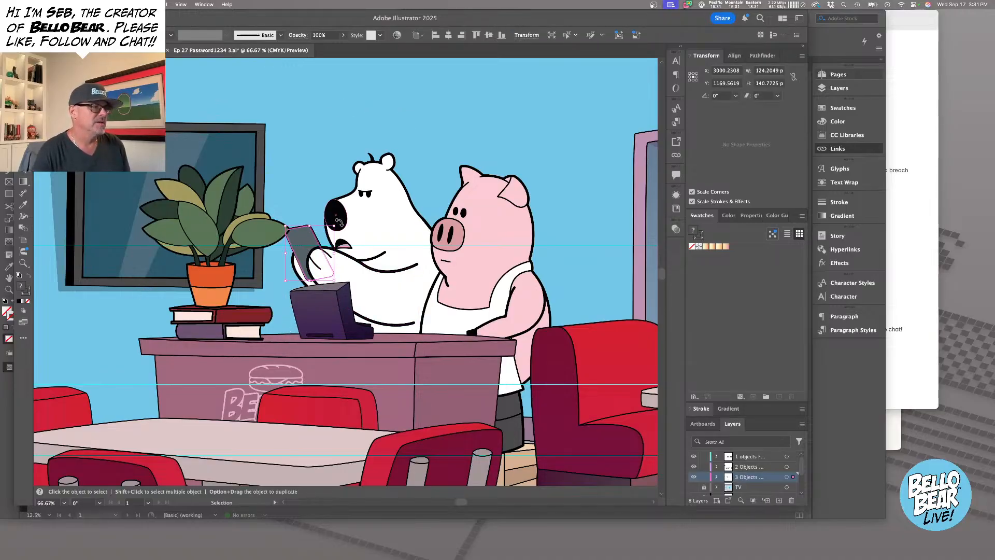
left_click_drag(338, 221, 308, 223)
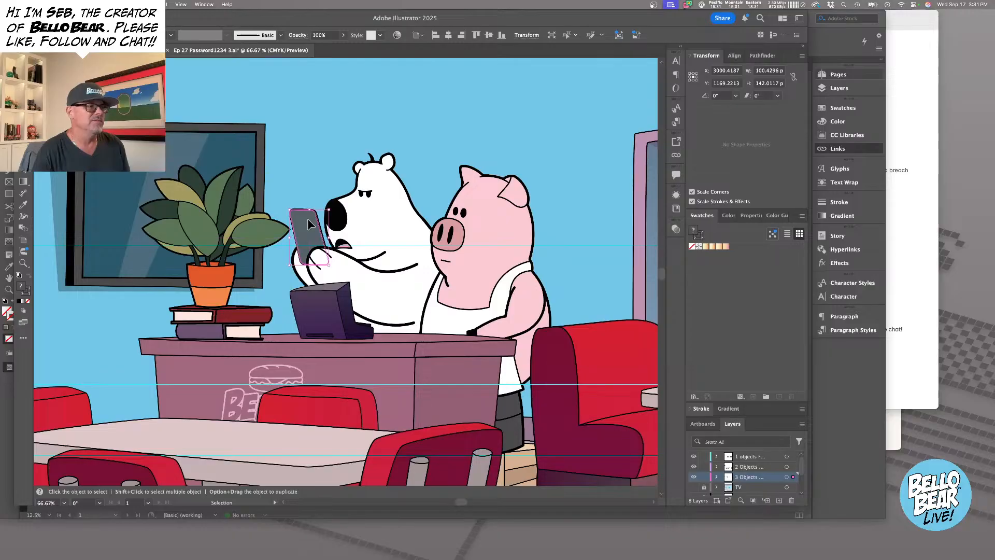
left_click_drag(349, 248, 355, 247)
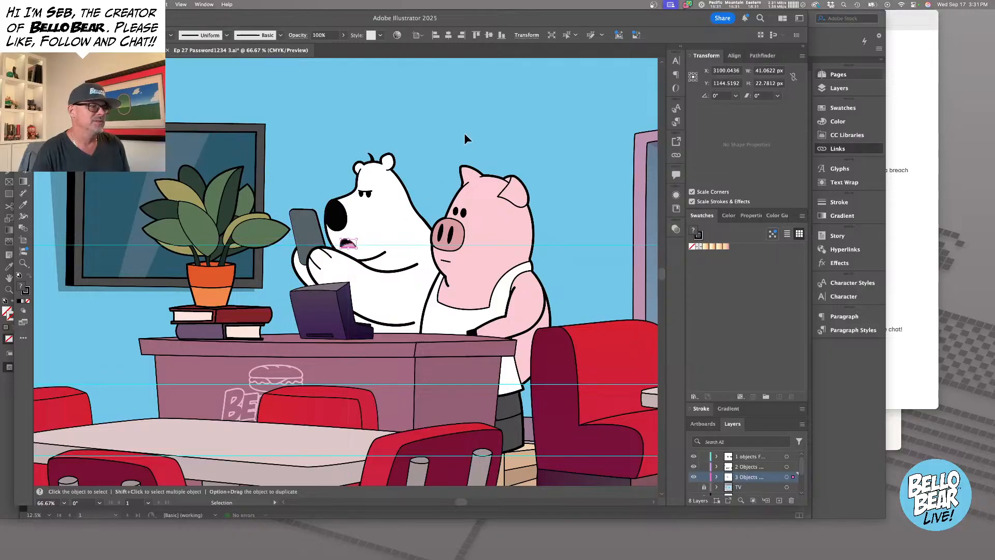
left_click(464, 133)
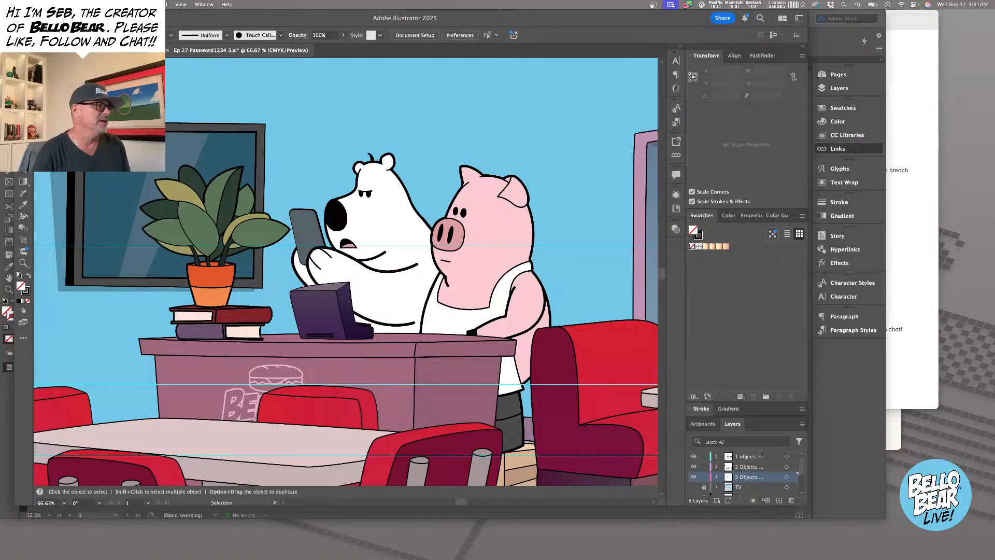
Rotate the plant's tall upper leaf clockwise about its base, adjust its position and lengthen it slightly.
scroll(233, 207, "up", 3)
left_click_drag(256, 207, 387, 242)
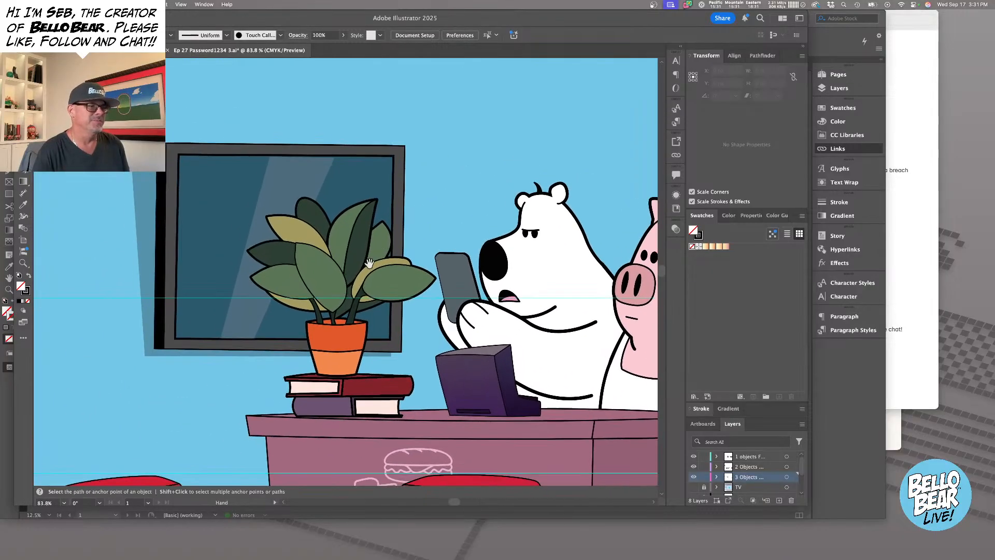
left_click(361, 254)
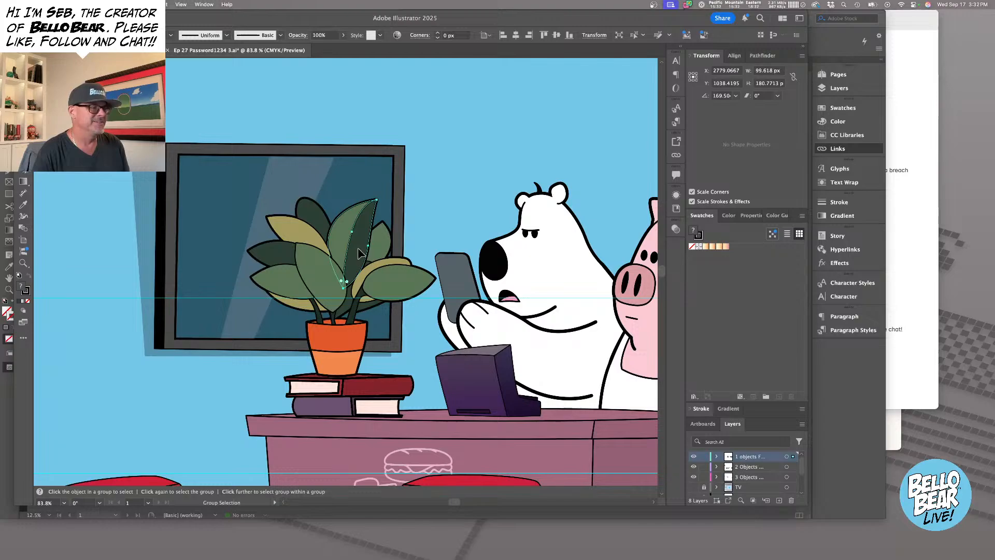
key("r")
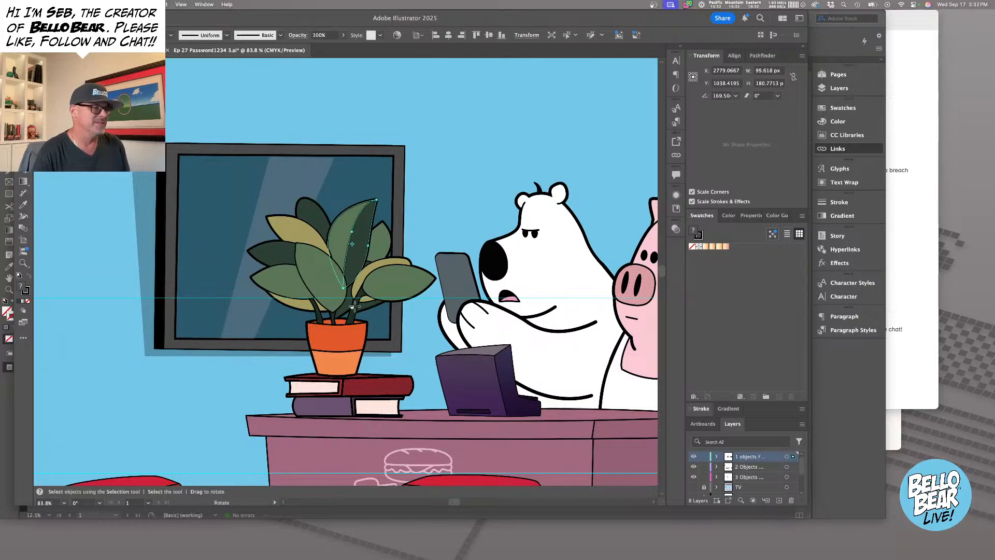
left_click(342, 289)
left_click_drag(376, 200, 377, 220)
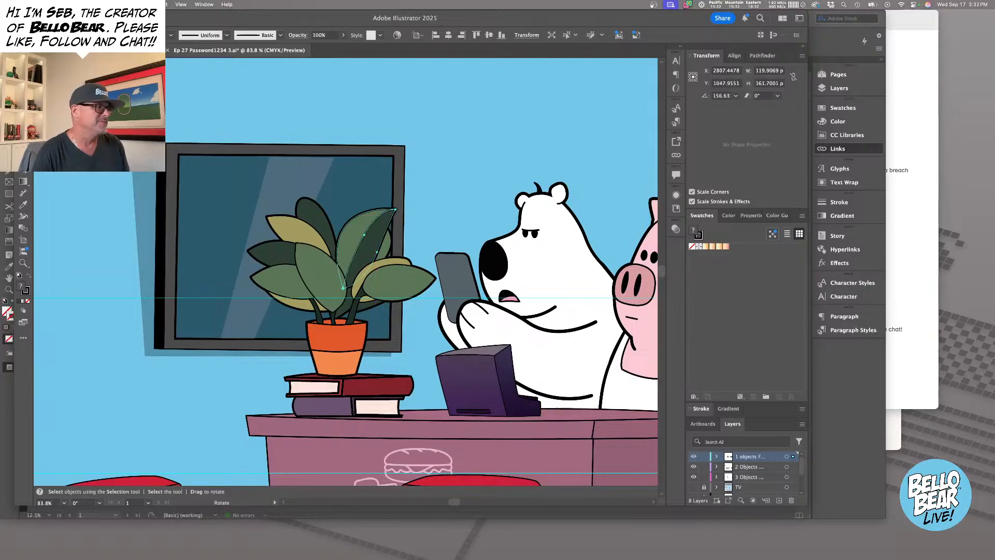
key("v")
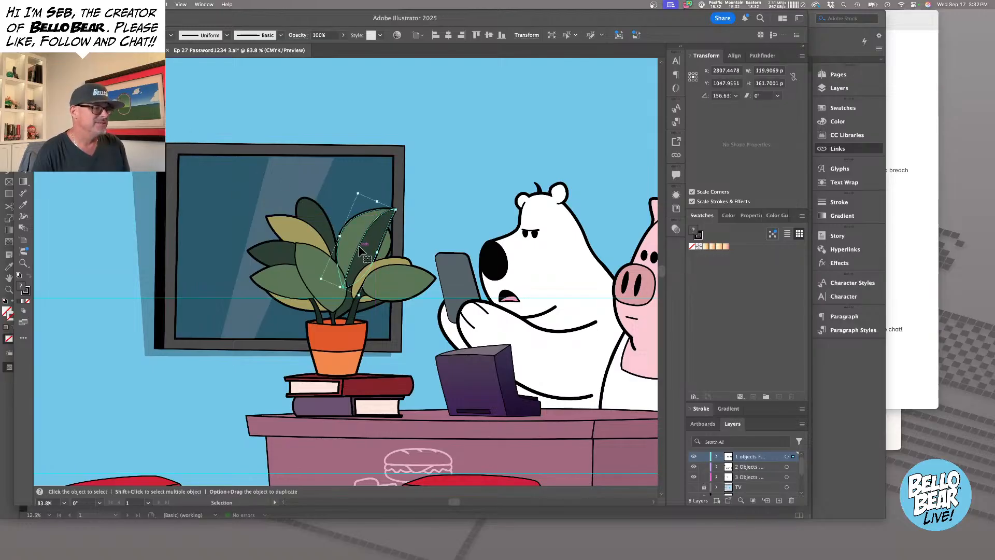
left_click_drag(360, 251, 357, 249)
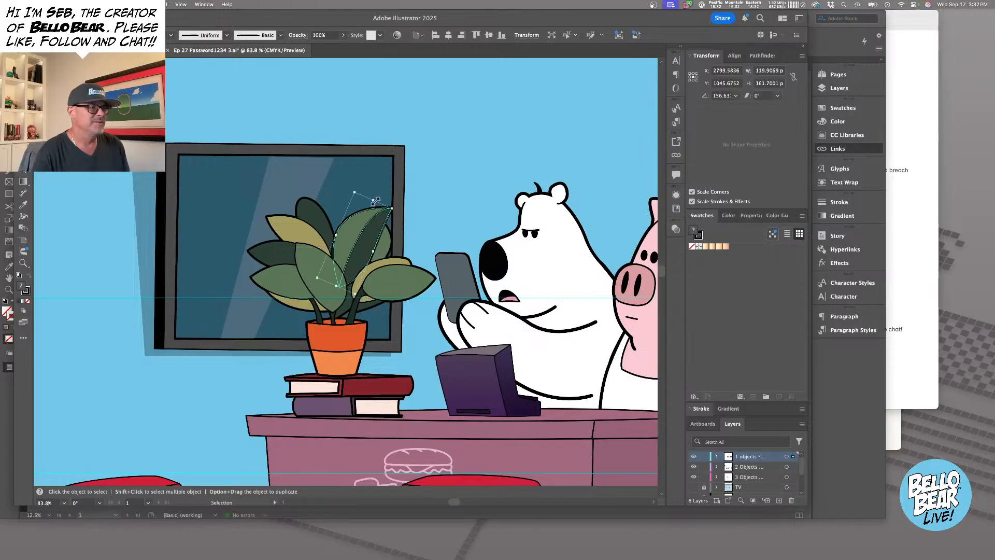
left_click_drag(373, 200, 378, 195)
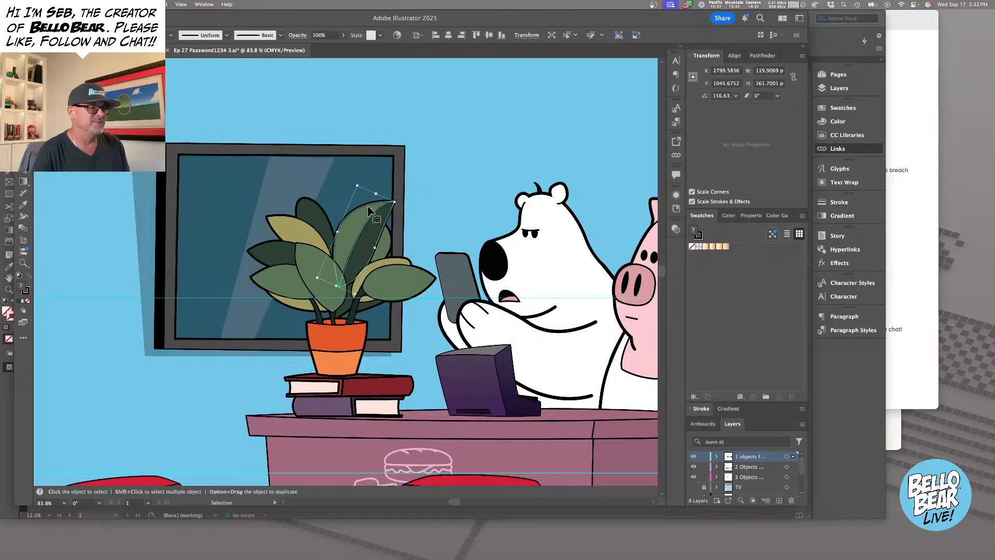
left_click(417, 221)
Rotate the pig's arm so the forearm is more level, and position the hand just above the counter top.
key("super+minus")
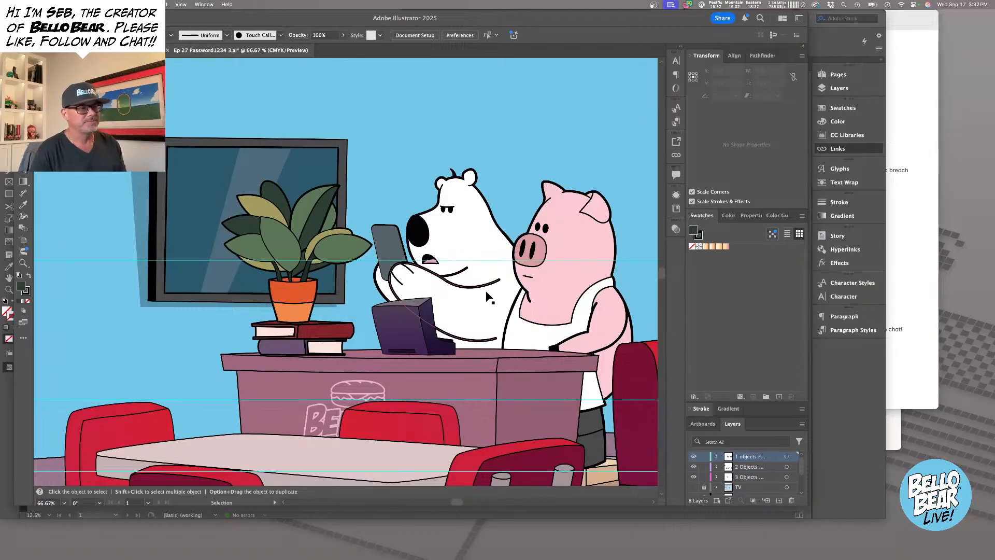
scroll(344, 288, "right", 5)
left_click(517, 337)
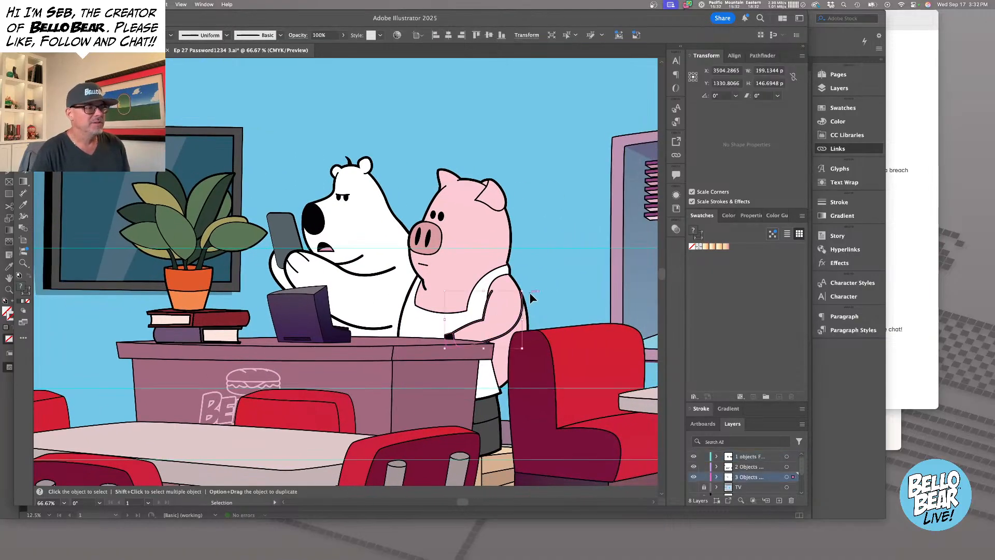
left_click_drag(530, 294, 500, 318)
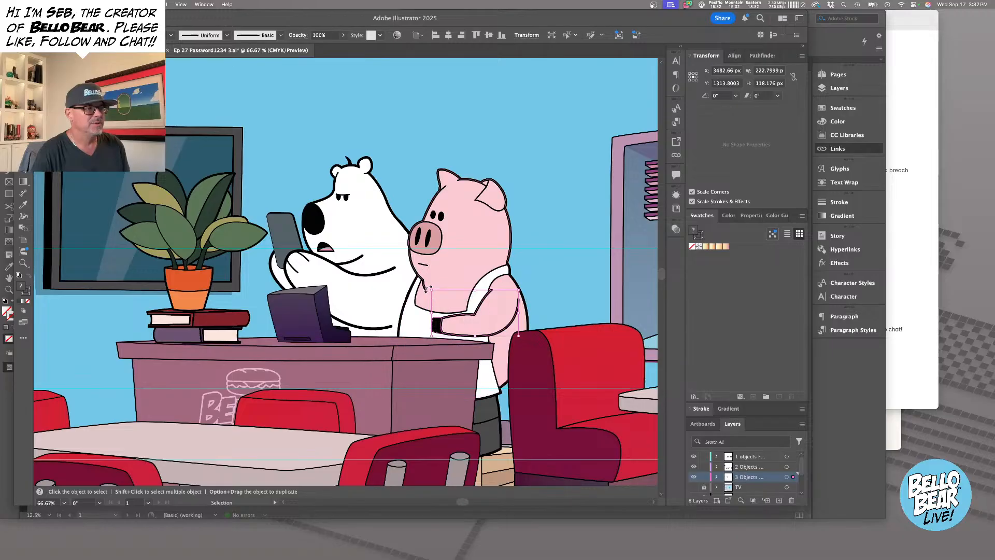
left_click_drag(425, 289, 424, 295)
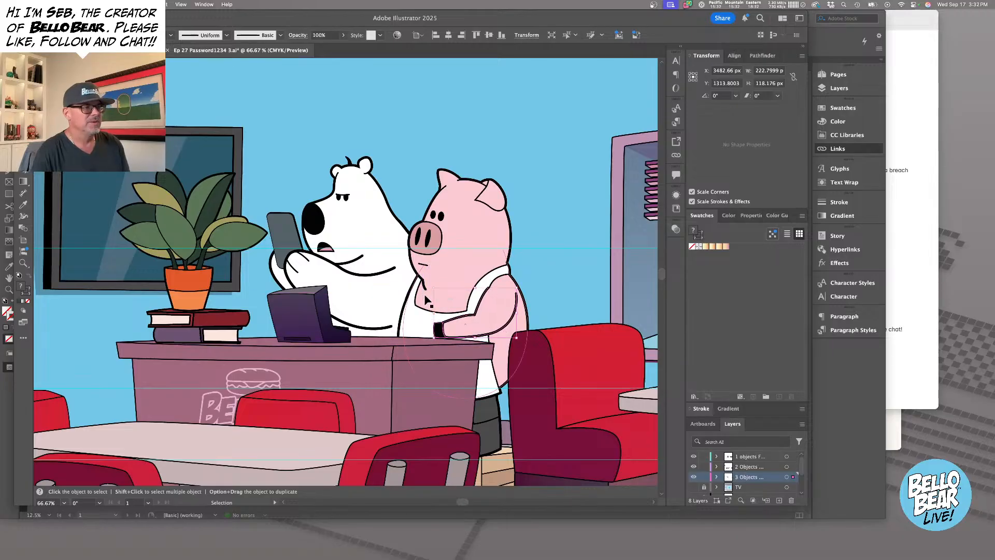
left_click_drag(481, 338, 492, 335)
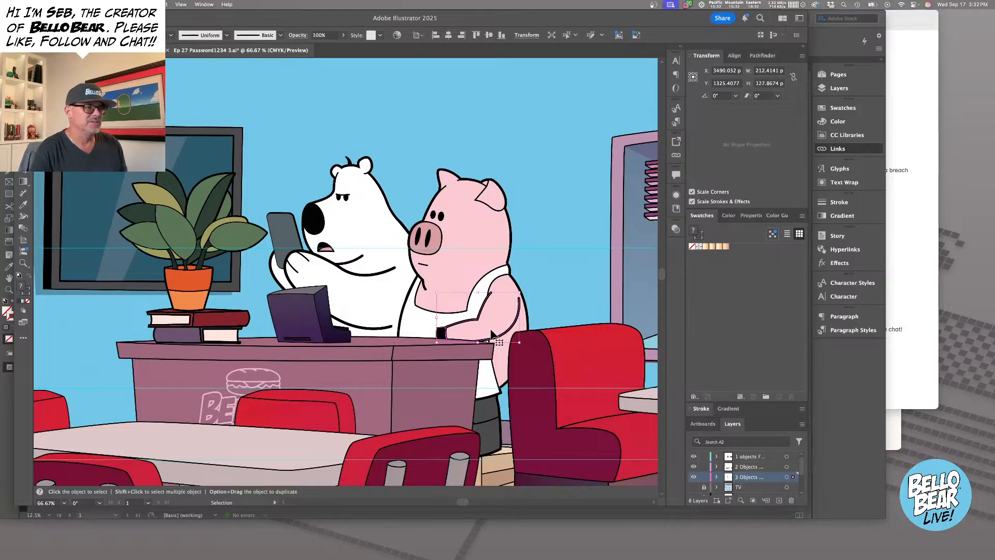
left_click(587, 233)
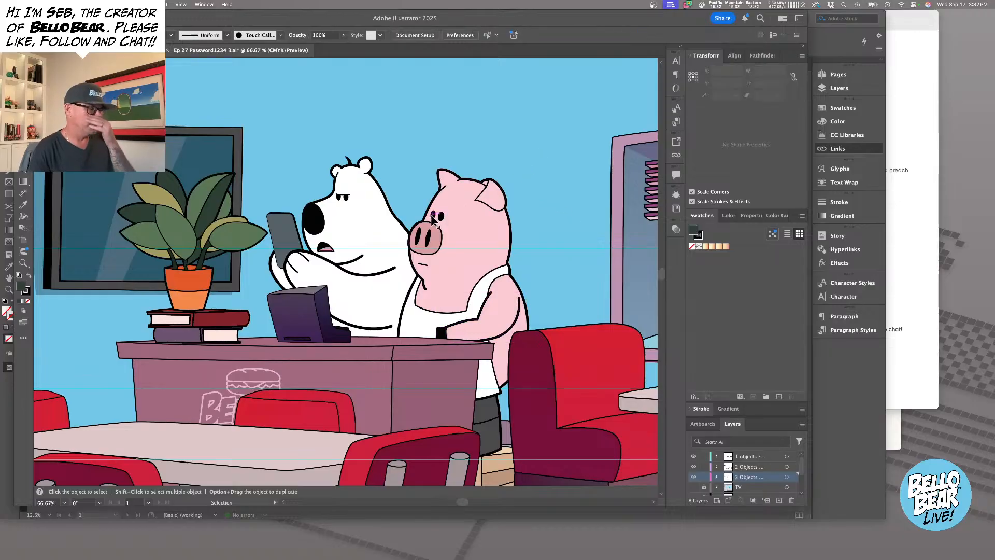
scroll(436, 239, "left", 2)
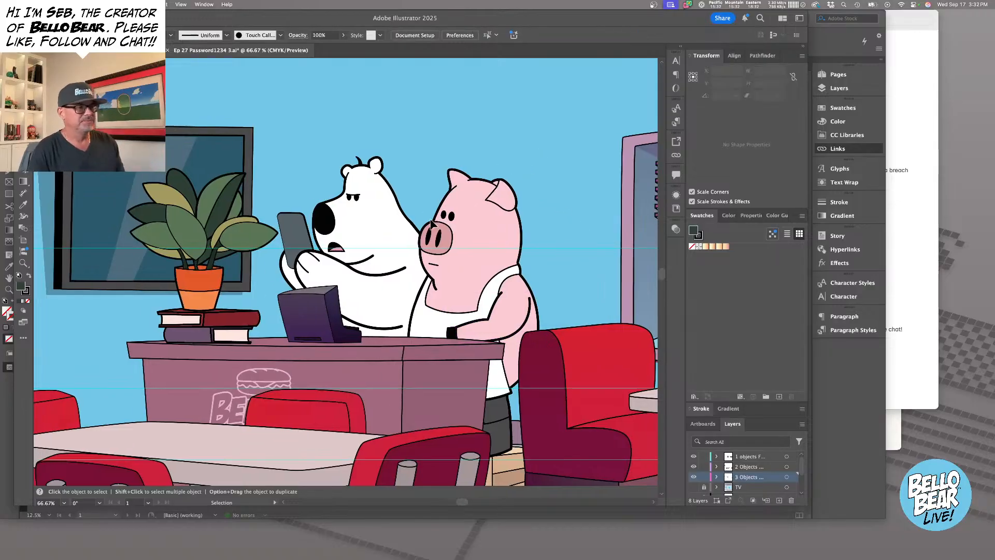
Switch to InDesign and relink the third panel's artwork to Ep 27 Password1234 3.ai.
left_click(435, 264)
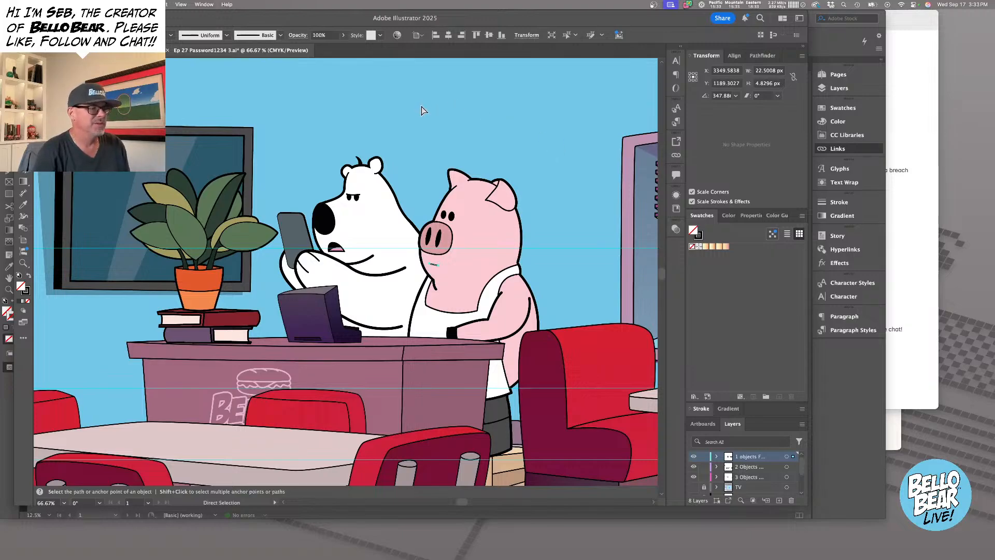
left_click(833, 390)
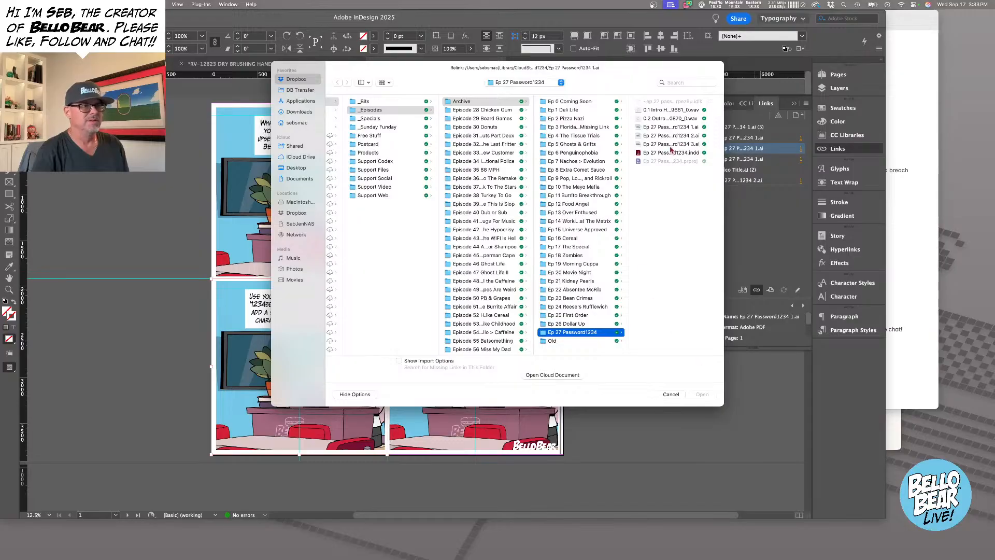
left_click(670, 146)
left_click(702, 394)
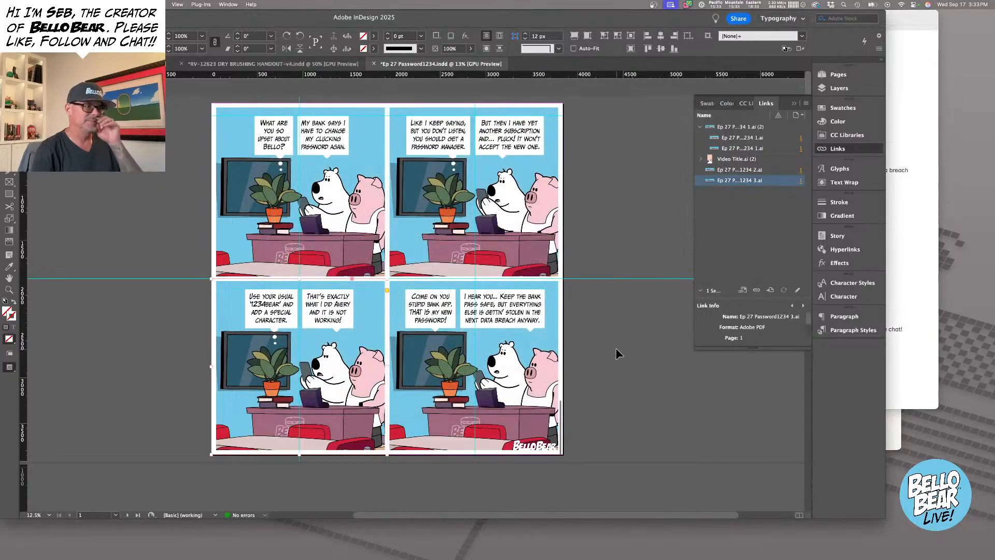
left_click(587, 364)
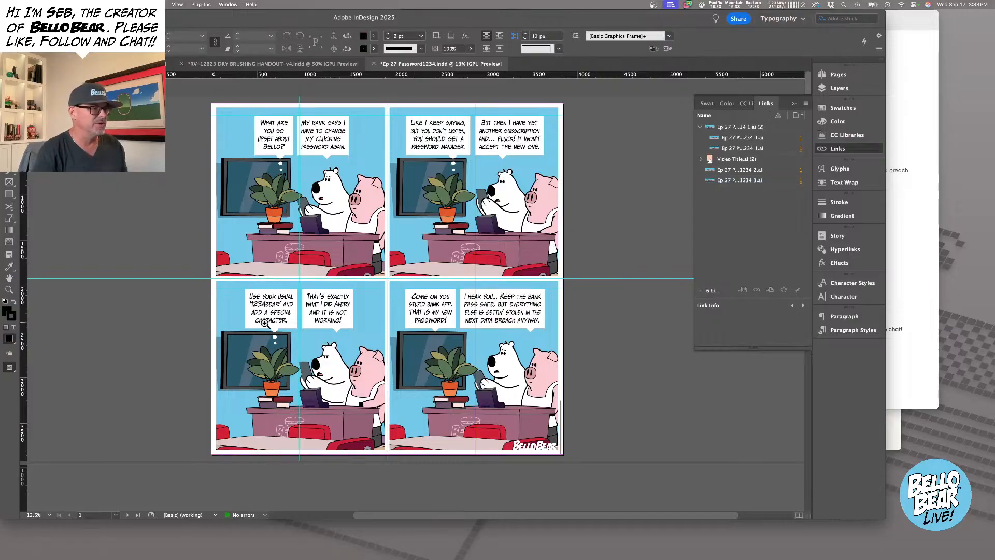
In the third panel, shift the thought dots under the first balloon right and the second balloon's tail left.
left_click_drag(267, 324, 354, 348)
left_click_drag(249, 360, 265, 359)
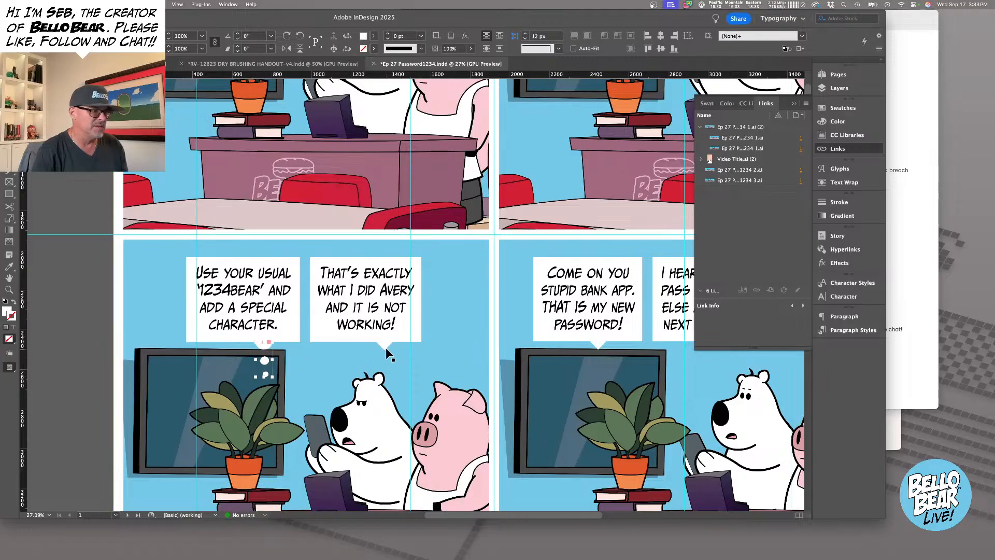
left_click_drag(385, 346, 360, 346)
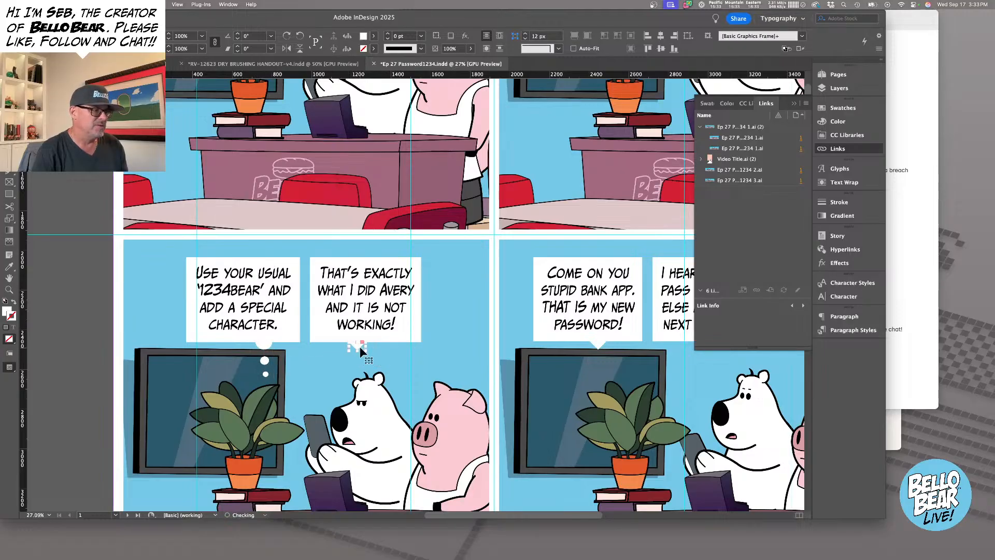
left_click(430, 383, "alt")
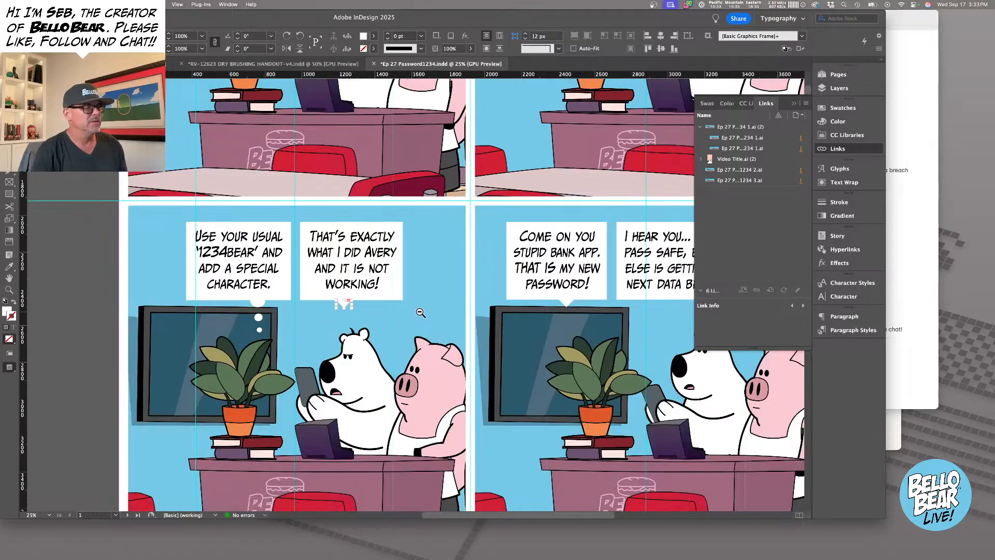
left_click(408, 294, "alt")
left_click(657, 323)
Shift the artwork left inside the fourth panel's frame so the pig is fully in view.
left_click_drag(536, 313, 445, 340)
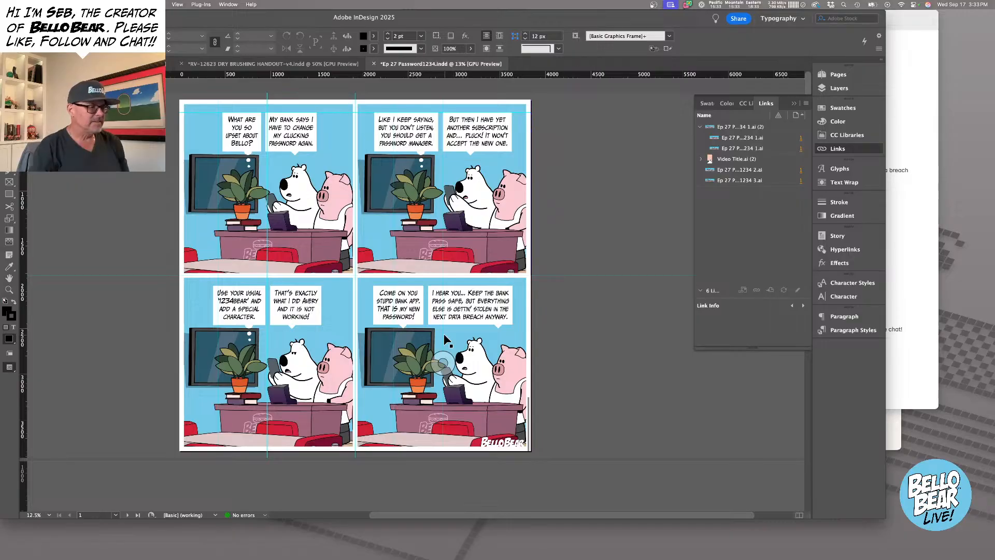
scroll(464, 339, "up", 3)
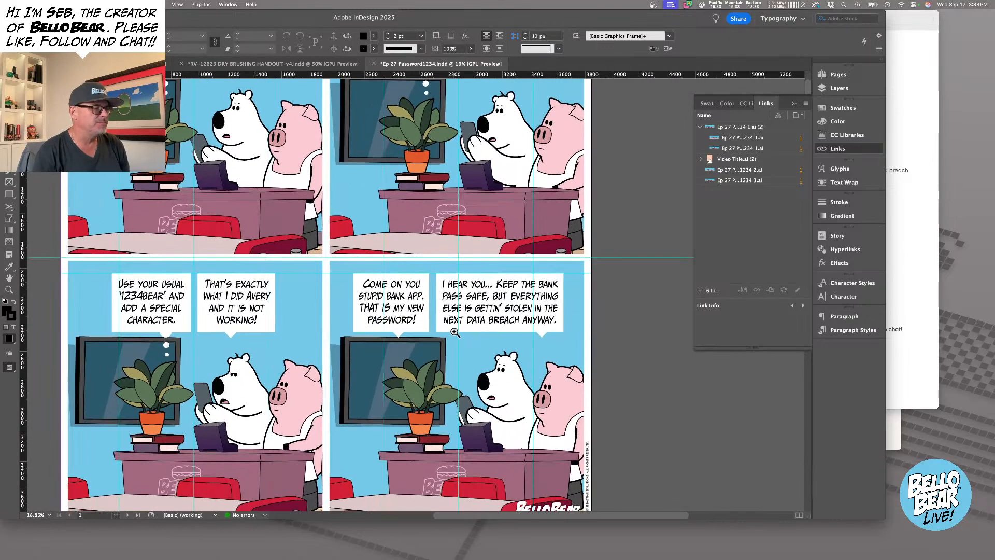
left_click_drag(478, 364, 457, 245)
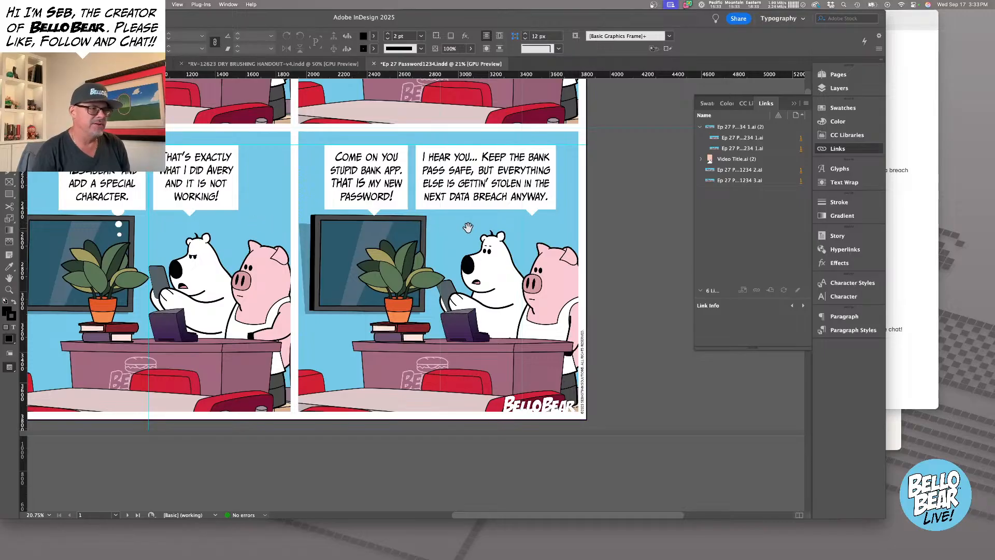
left_click_drag(468, 228, 424, 227)
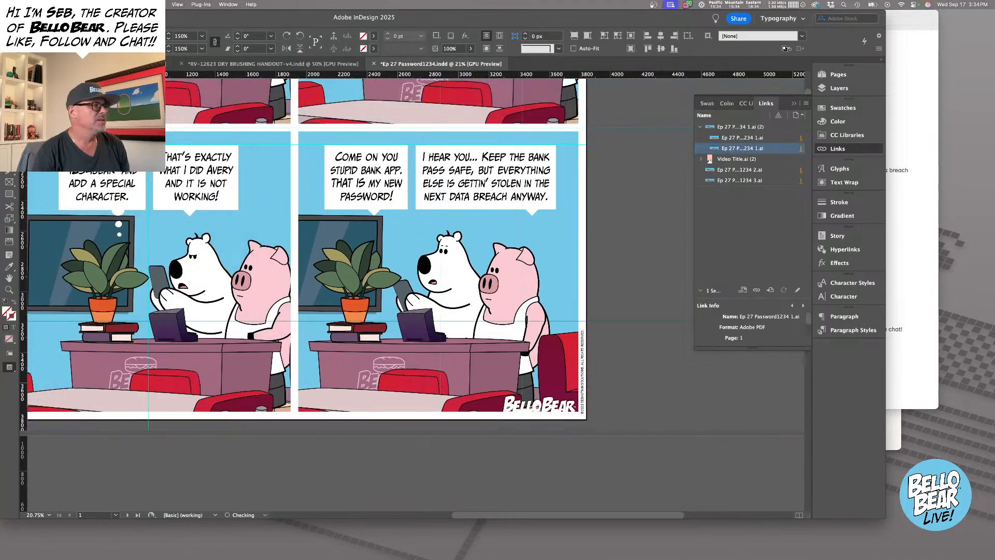
left_click(660, 196)
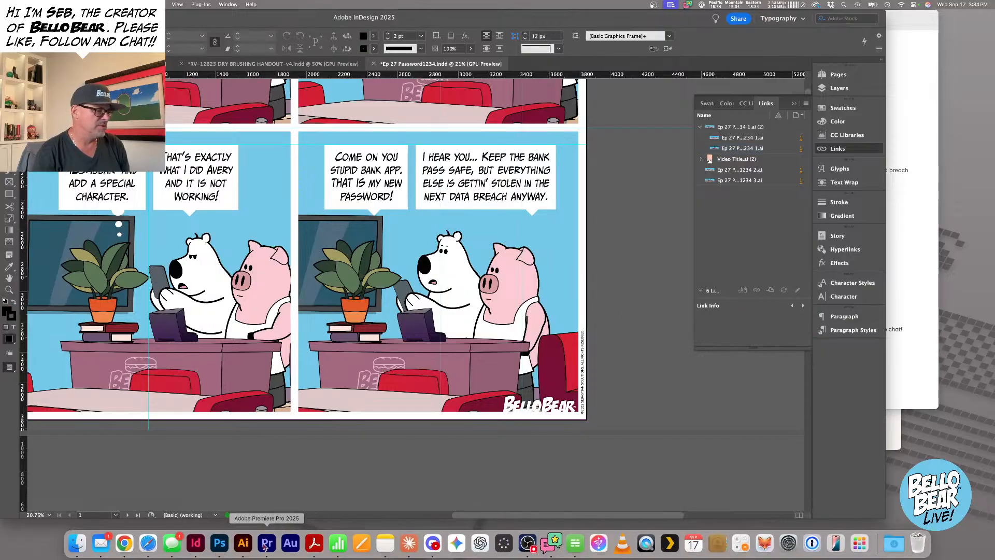
Switch to Illustrator and save the current panel artwork as a new file named Ep 27 Password1234 4.ai.
left_click(245, 543)
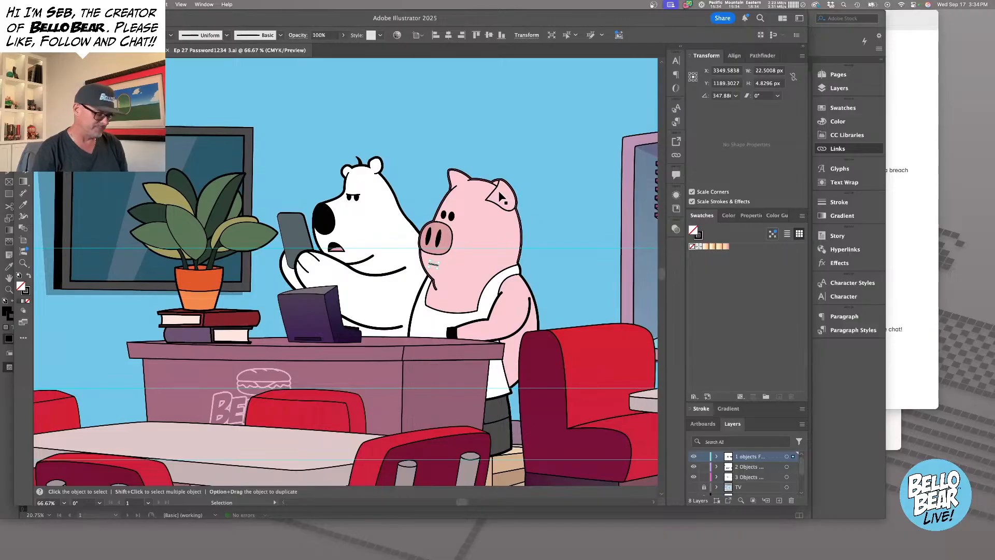
key("super+shift+s")
key("Right")
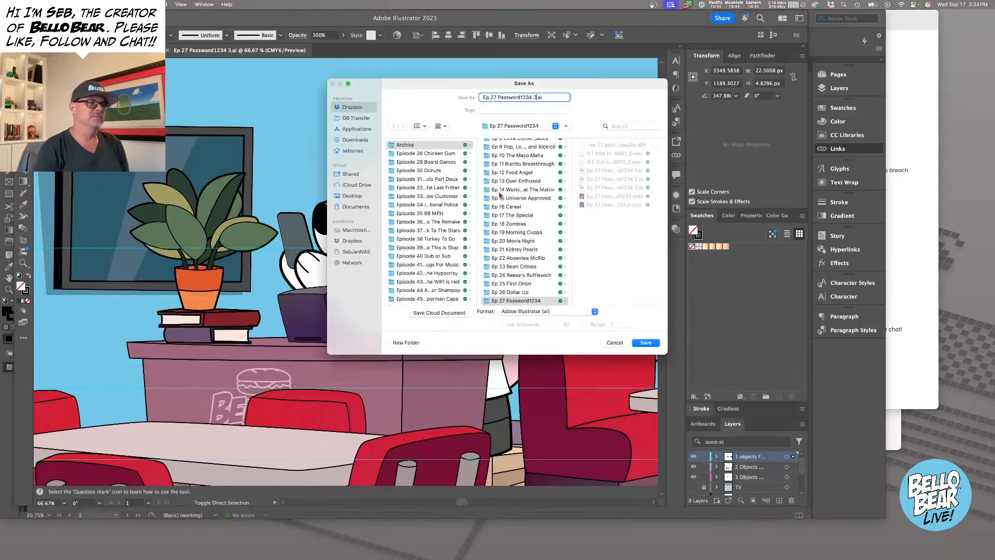
key("Return")
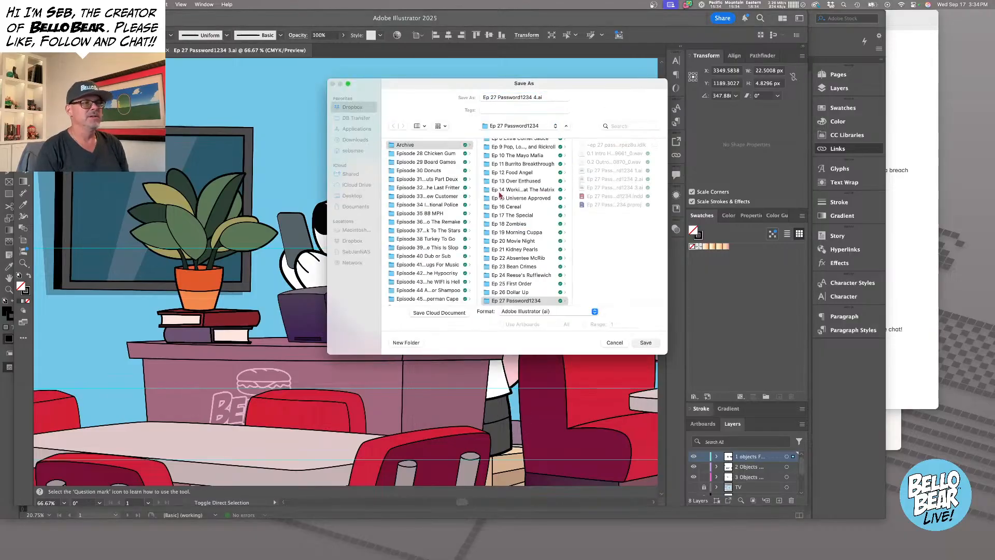
left_click(614, 438)
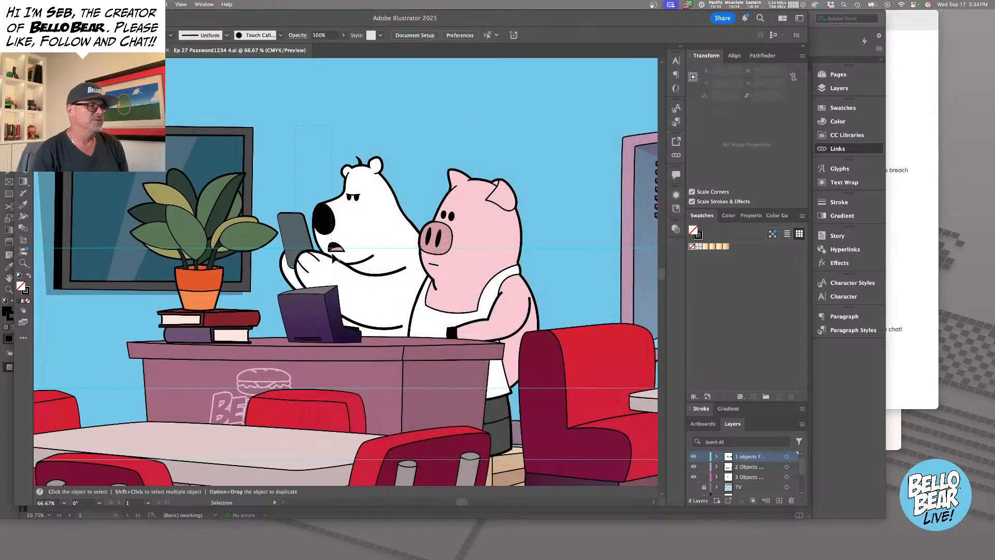
Flip the whole bear horizontally to face the pig, and move it left by about 208 px.
left_click(366, 270)
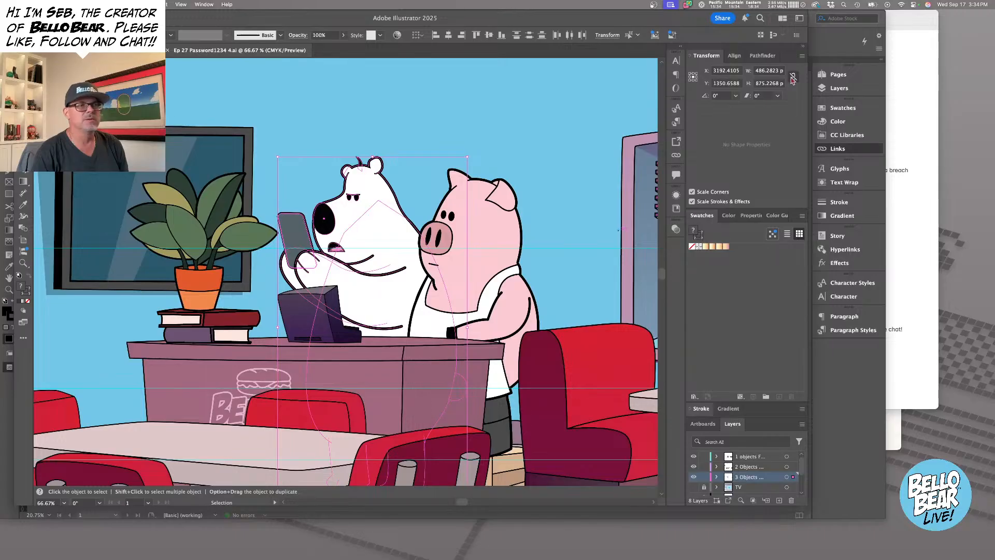
left_click(801, 55)
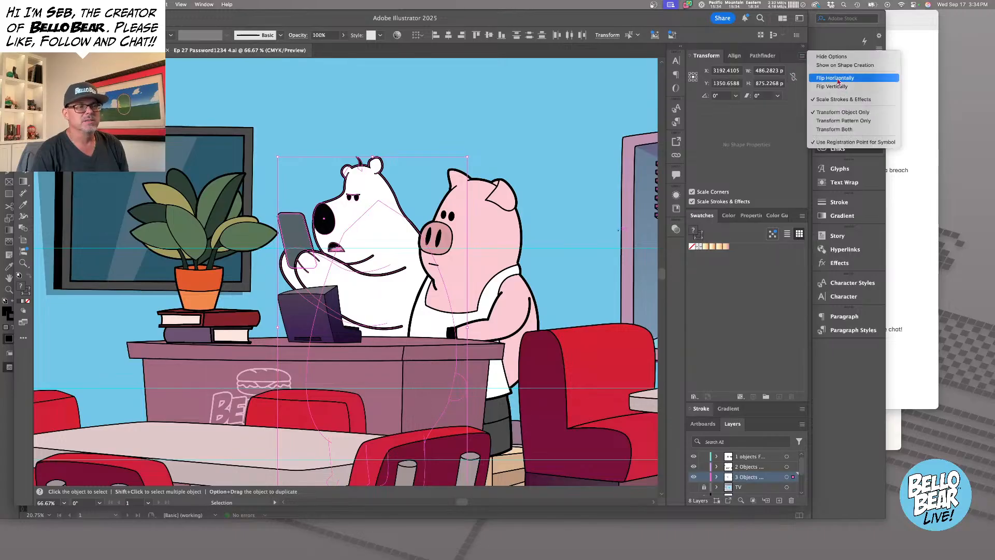
left_click(838, 78)
left_click_drag(397, 205, 315, 204)
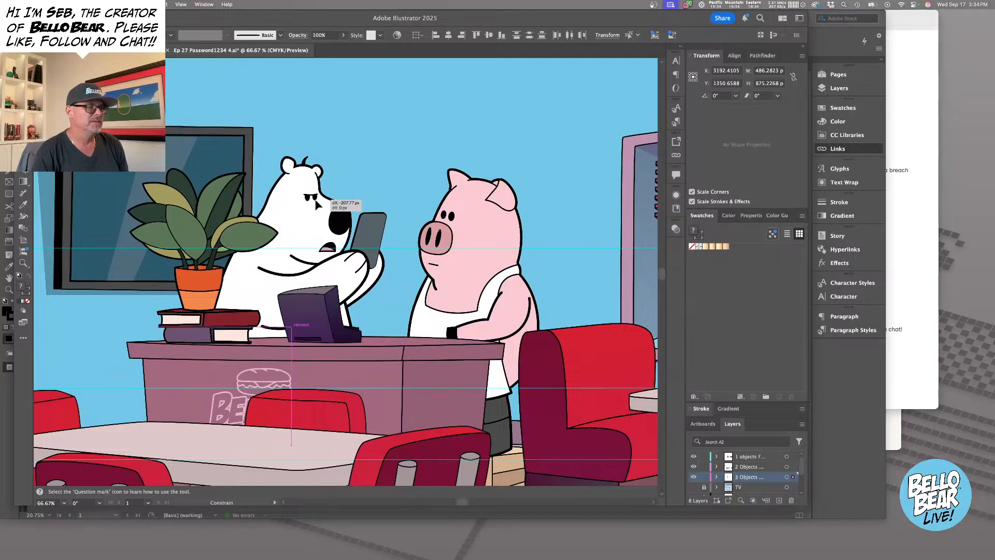
left_click(371, 151)
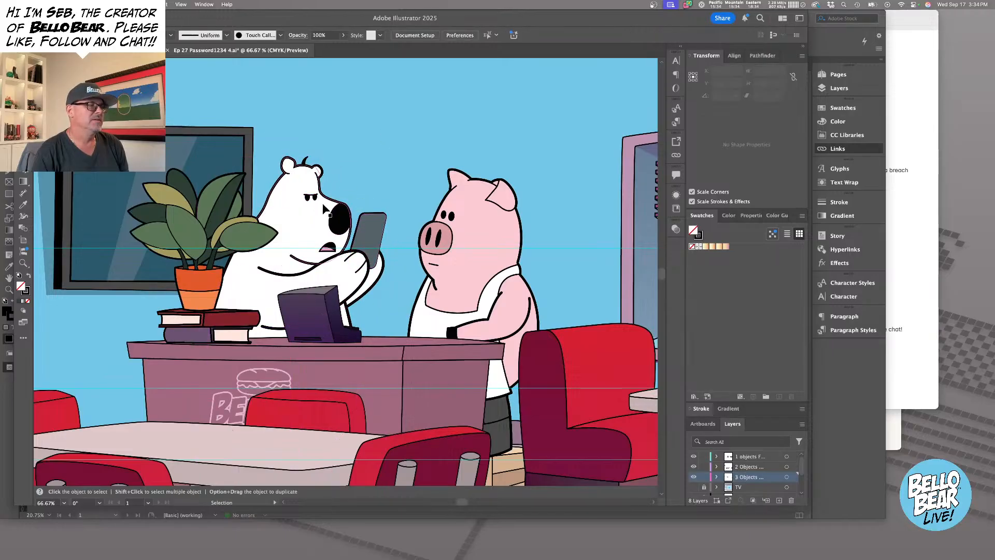
Rotate the bear's arms and phone downward so they sit just above the counter beside the register.
left_click(368, 230)
left_click(374, 285, "shift")
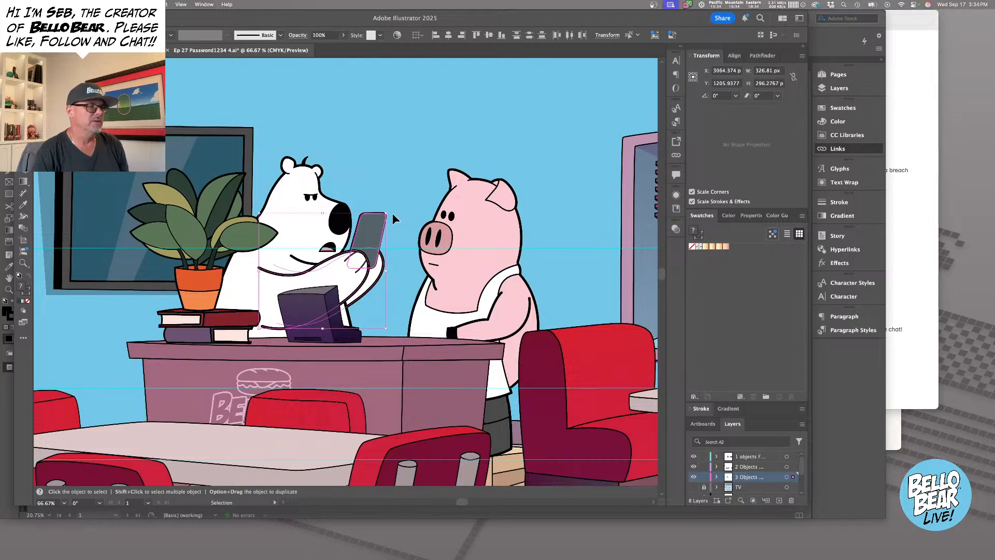
left_click_drag(389, 210, 379, 275)
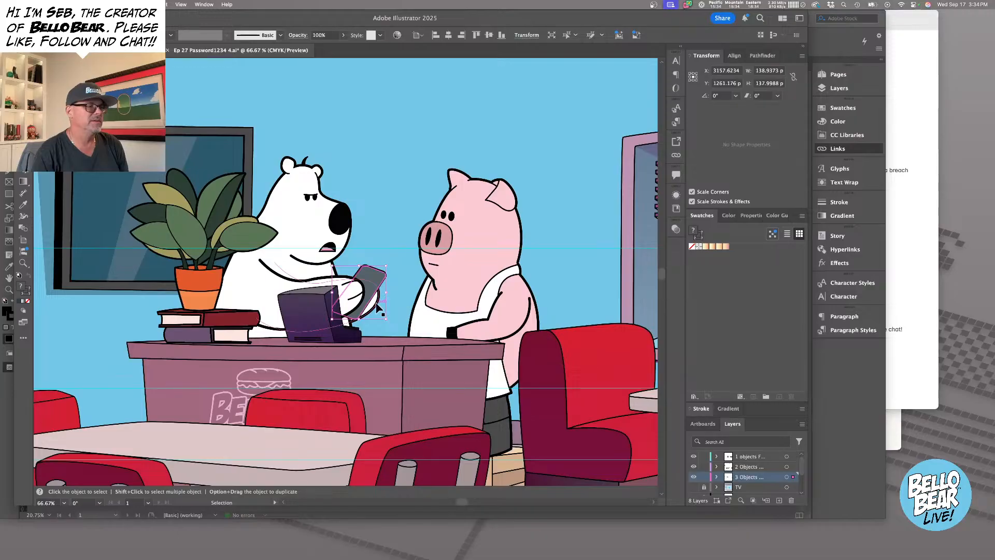
left_click(389, 309)
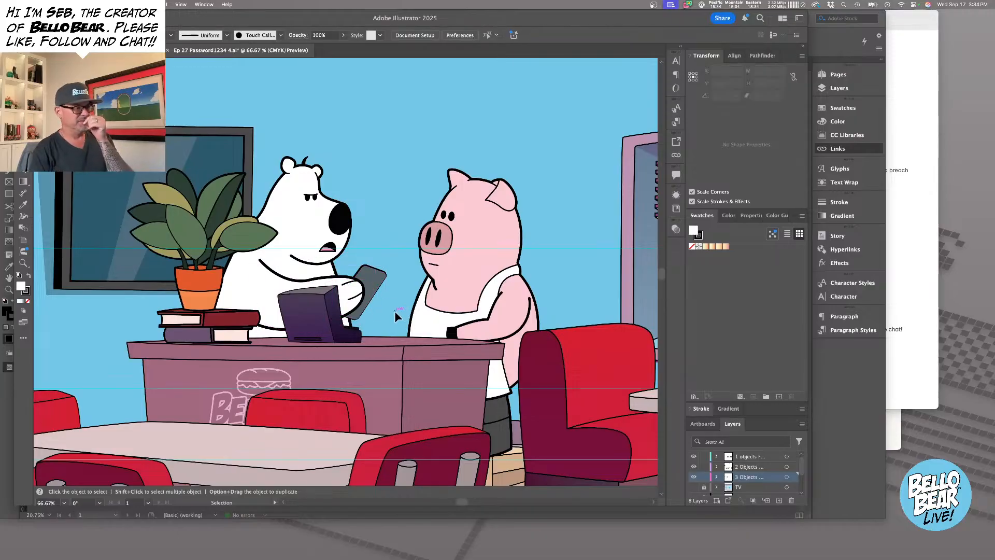
Cut the bear's angry eyes and paste them back in front at the same position.
left_click(312, 206)
left_click(413, 132)
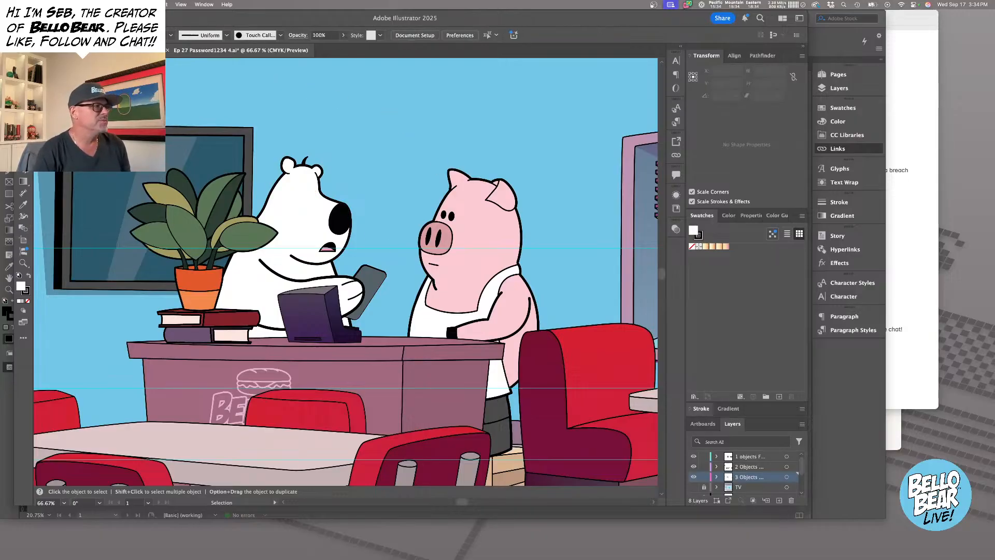
key("super+f")
left_click(410, 117)
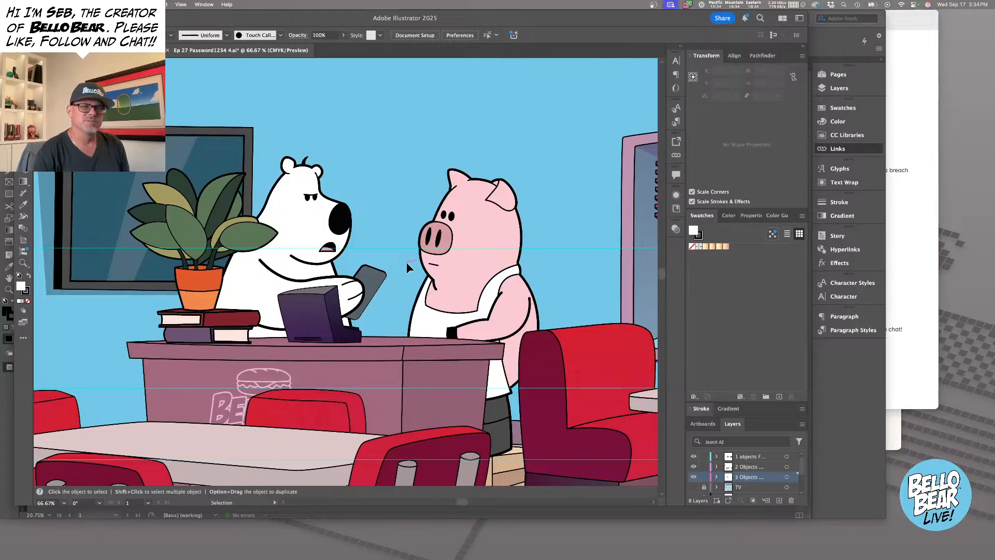
In the Notes script, end Bello's Panel 4 line with a period instead of an exclamation mark, and delete the bear's angry eyes in Illustrator.
left_click(895, 213)
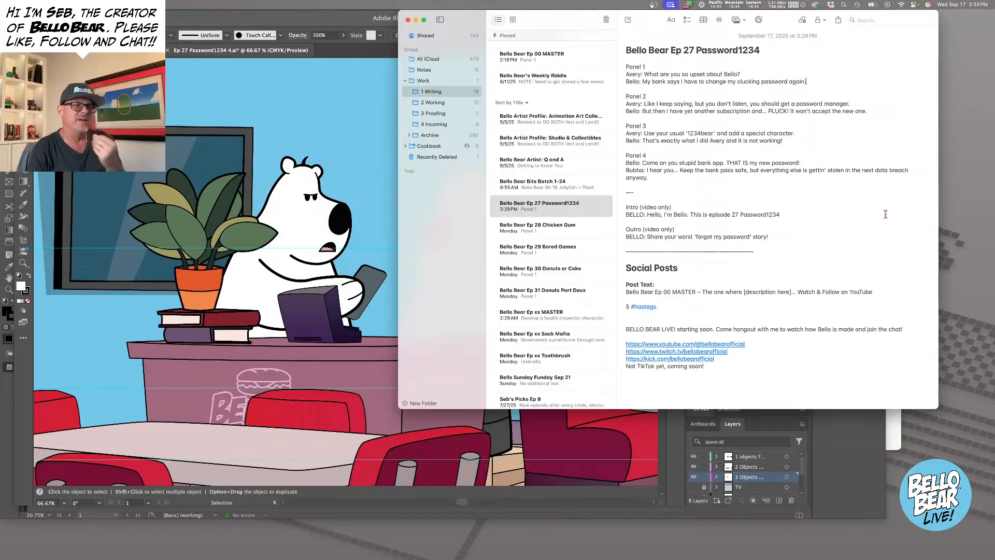
left_click(364, 123)
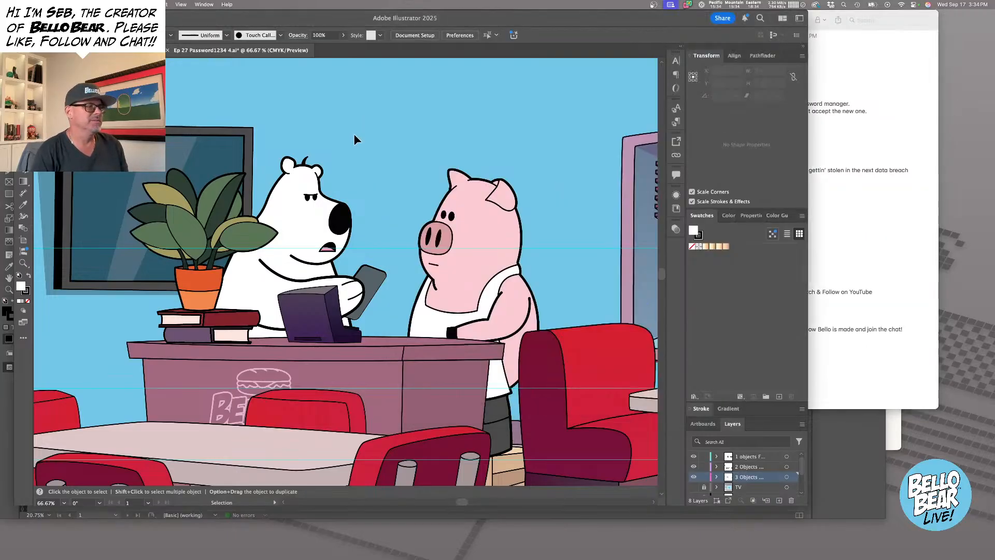
left_click(304, 199)
left_click(890, 135)
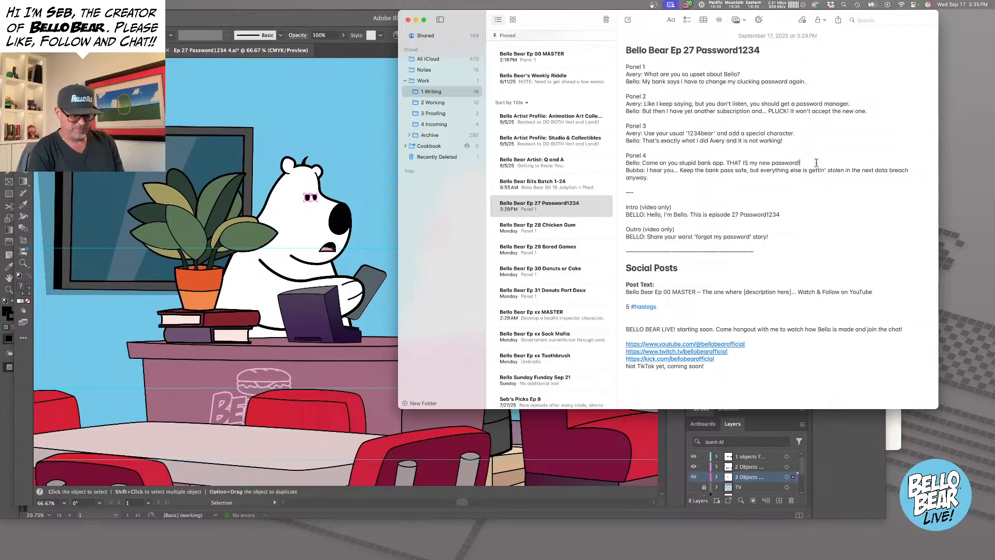
key("BackSpace")
type(".")
left_click(328, 130)
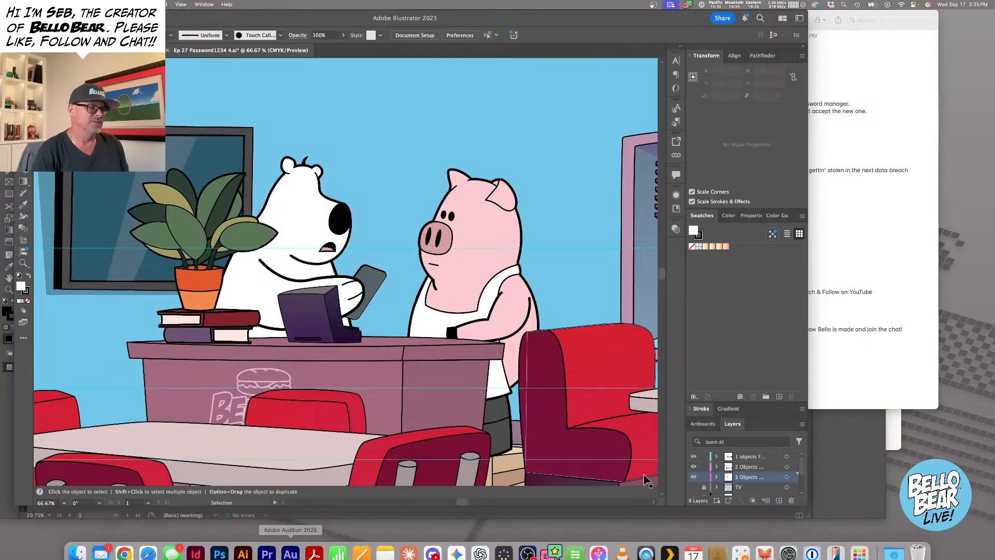
Switch to InDesign and replace the exclamation mark after "password" in the fourth panel's first balloon with a period.
left_click(827, 449)
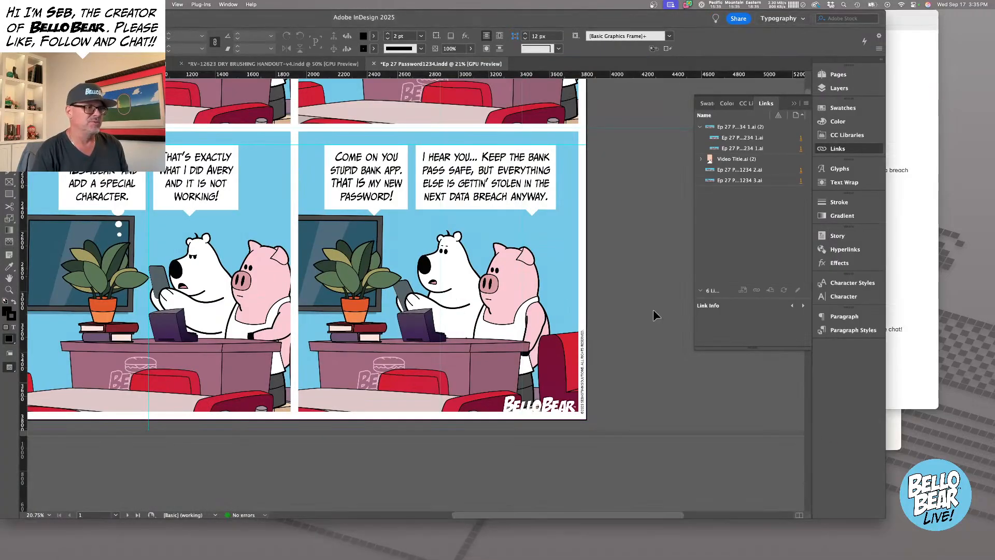
double_click(393, 197)
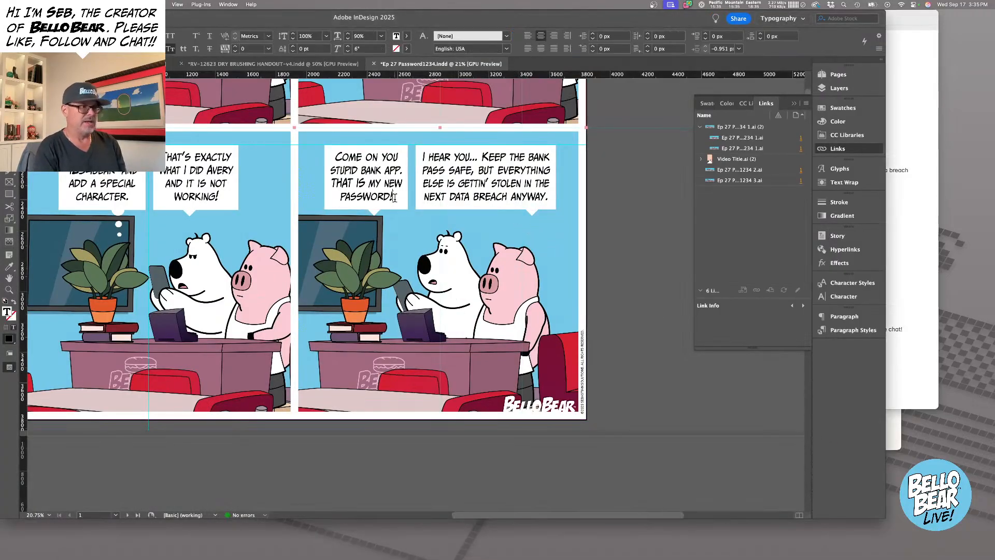
key("BackSpace")
type(".")
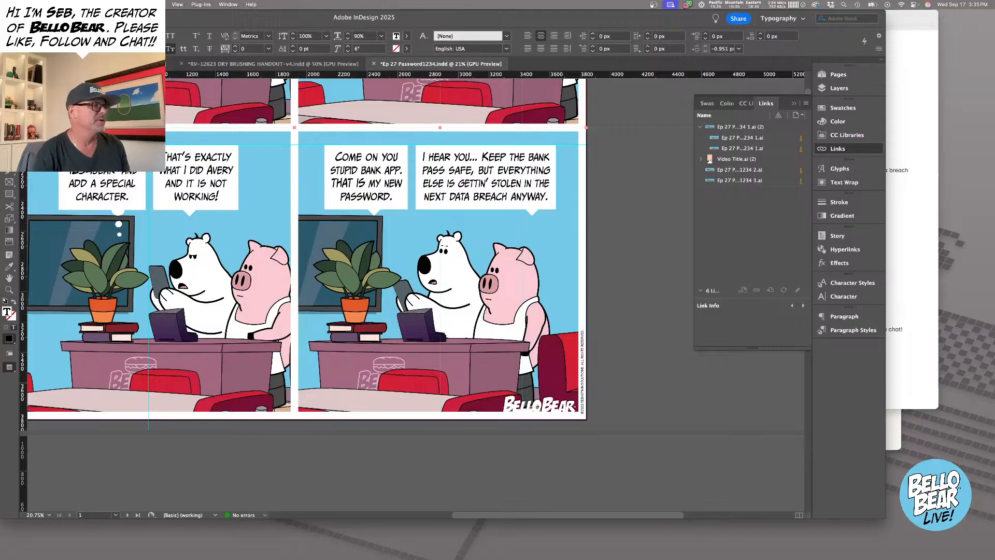
key("Escape")
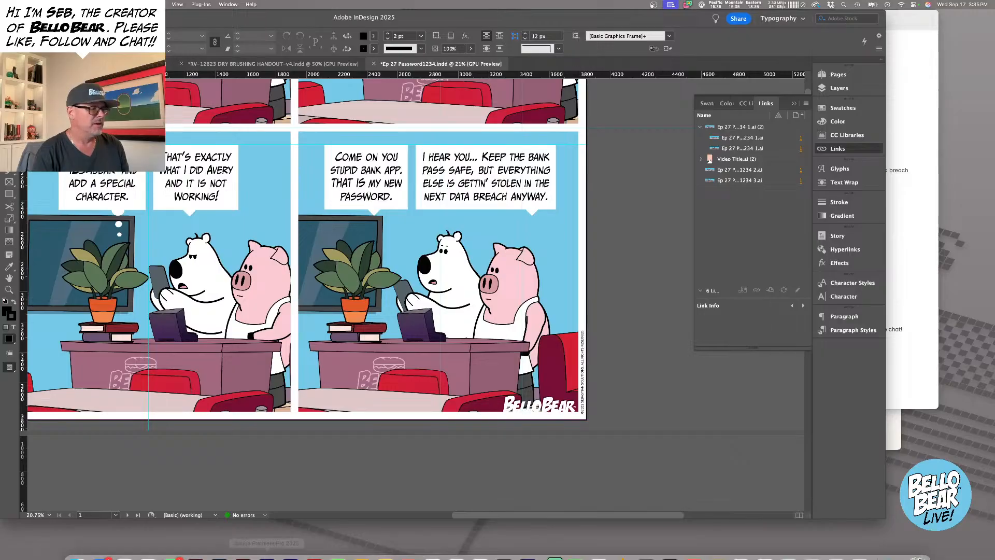
Switch to Illustrator and copy the Low eyes and Down eyebrows from the bear's expression chart on the character sheet.
left_click(515, 545)
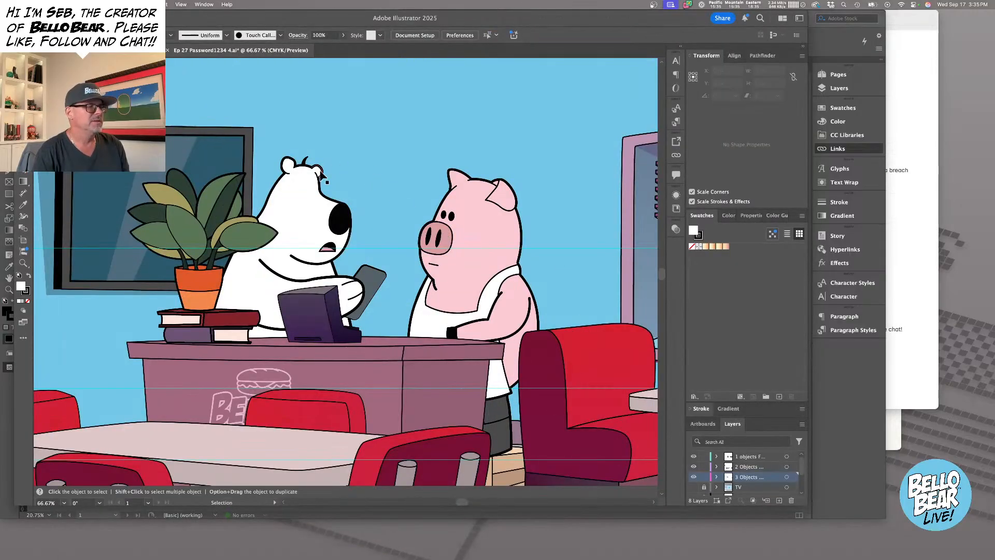
left_click(122, 50)
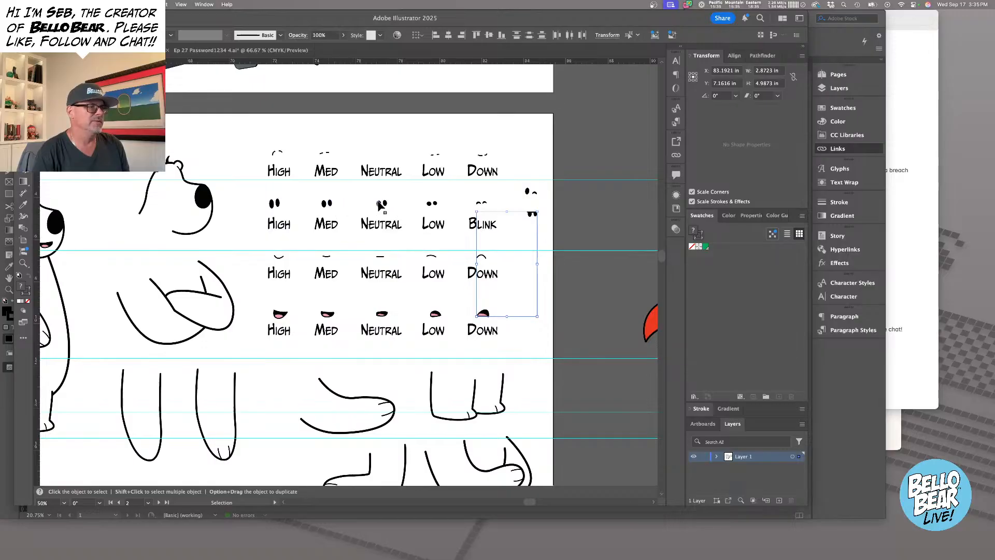
left_click(432, 203)
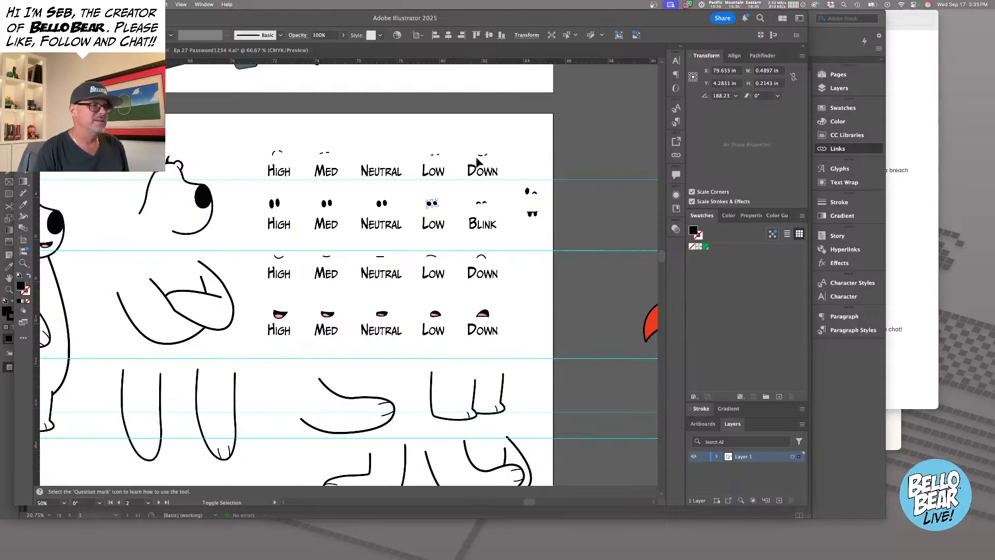
left_click_drag(478, 162, 543, 206)
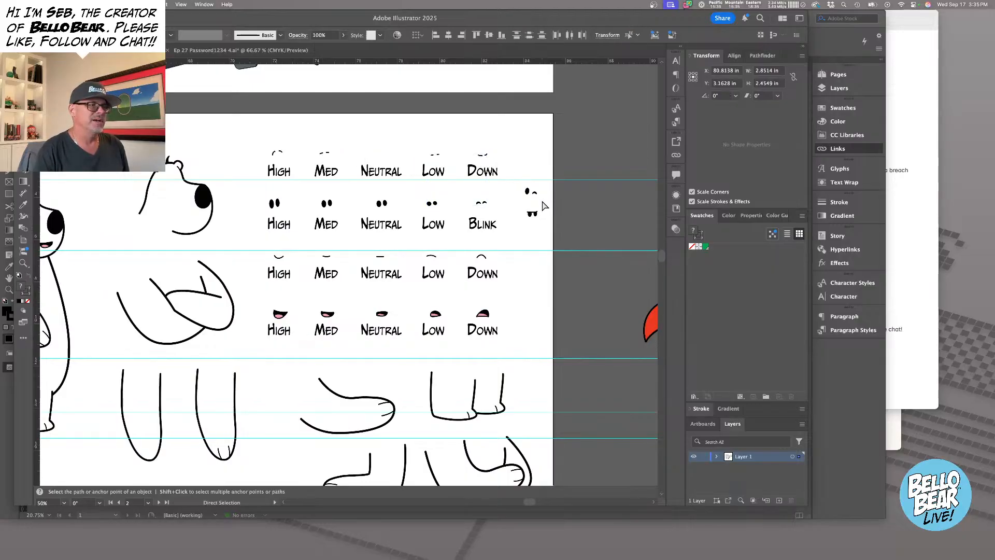
key("v")
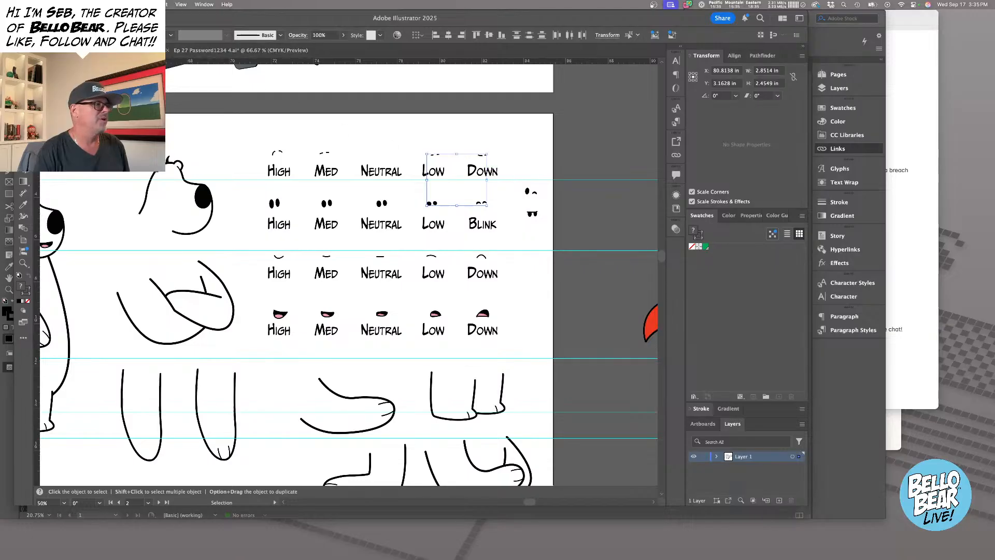
Paste the expression parts into Ep 27 Password1234 4.ai, place the Low eyes on the bear's face and remove the Down eyebrows.
left_click(194, 51)
key("super+v")
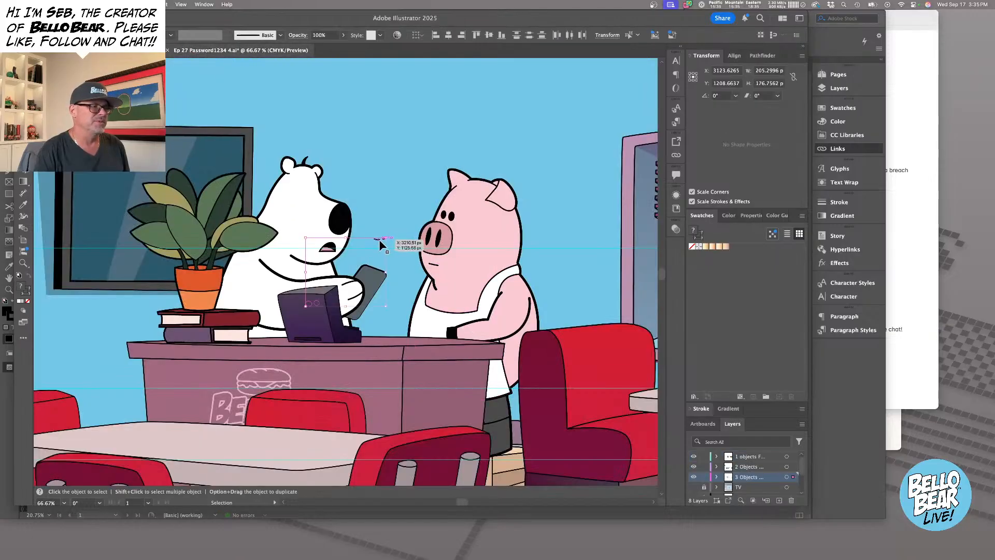
left_click_drag(378, 238, 307, 182)
left_click(408, 180)
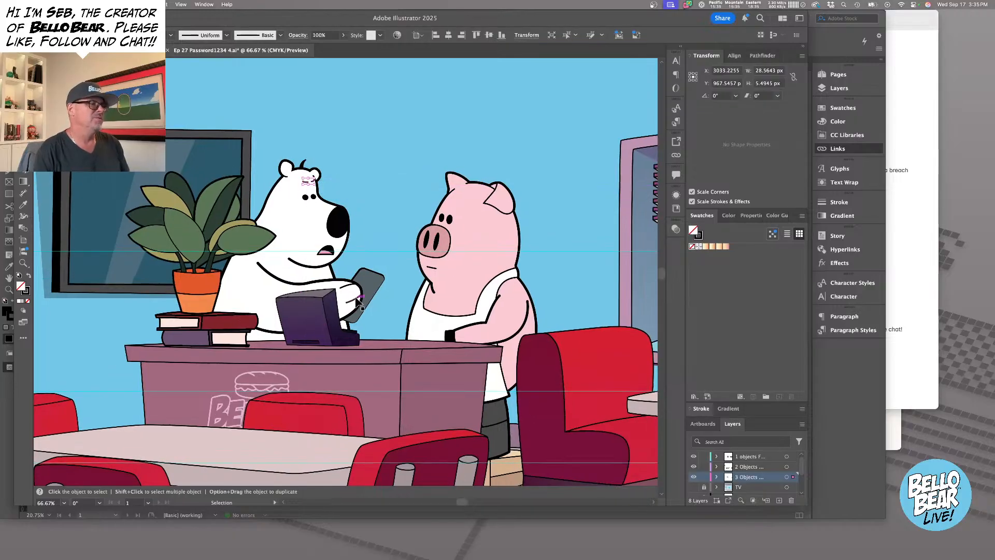
left_click(390, 298)
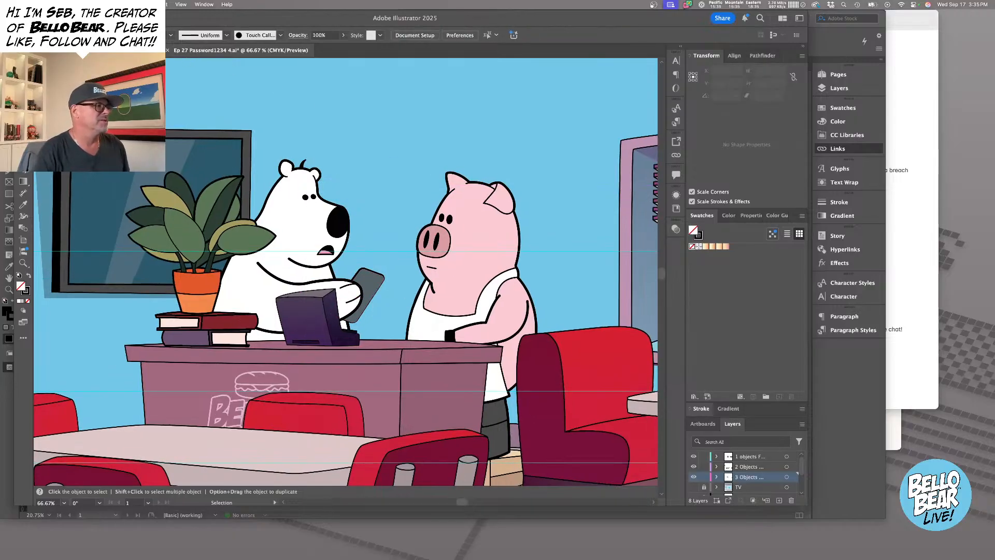
Copy the Low eyebrows from the character sheet into the panel 4 file and position them above the bear's eyes.
left_click(138, 51)
left_click(435, 154)
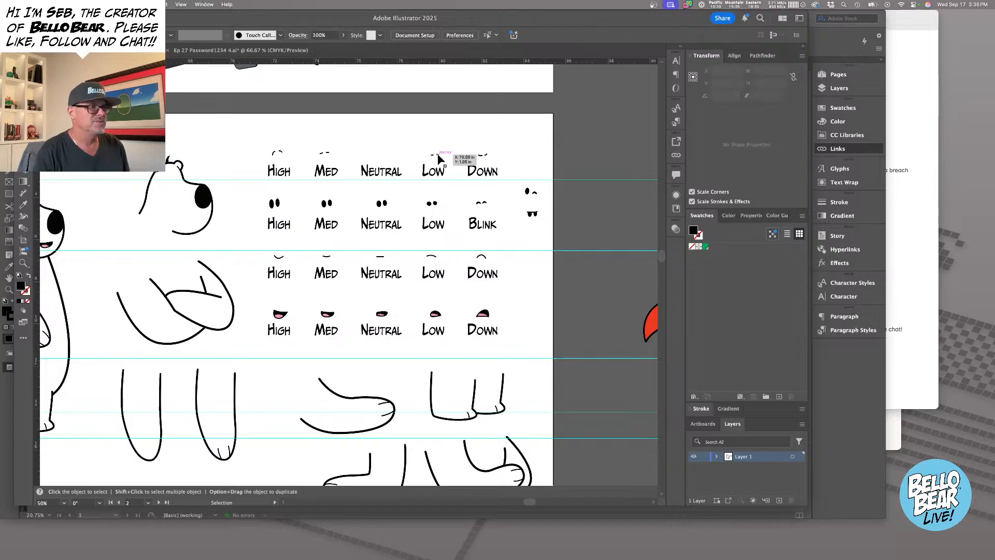
left_click(212, 51)
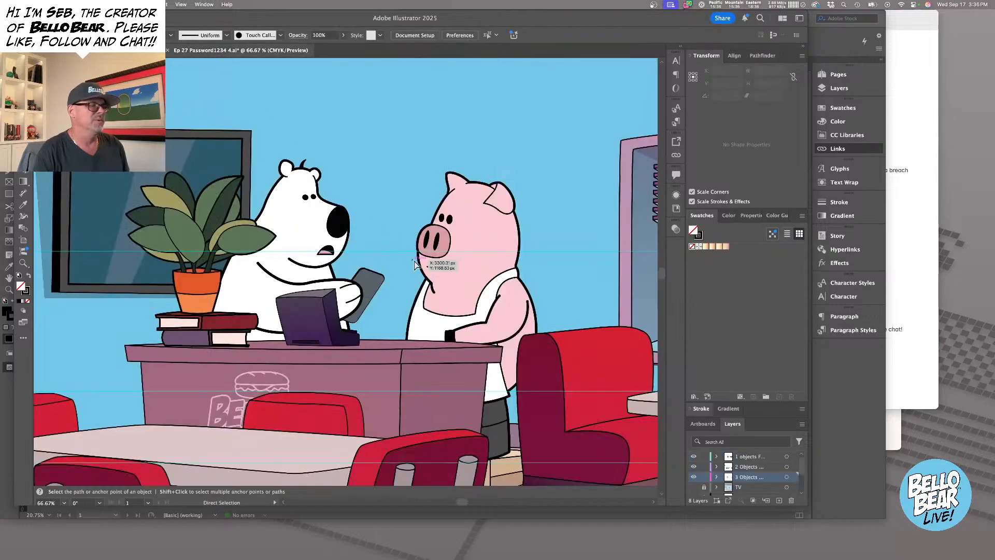
key("super+v")
left_click_drag(350, 273, 382, 311)
key("super+space")
left_click_drag(375, 351, 286, 160)
left_click(382, 168)
left_click(440, 215, "alt+super")
left_click(440, 215, "alt+super")
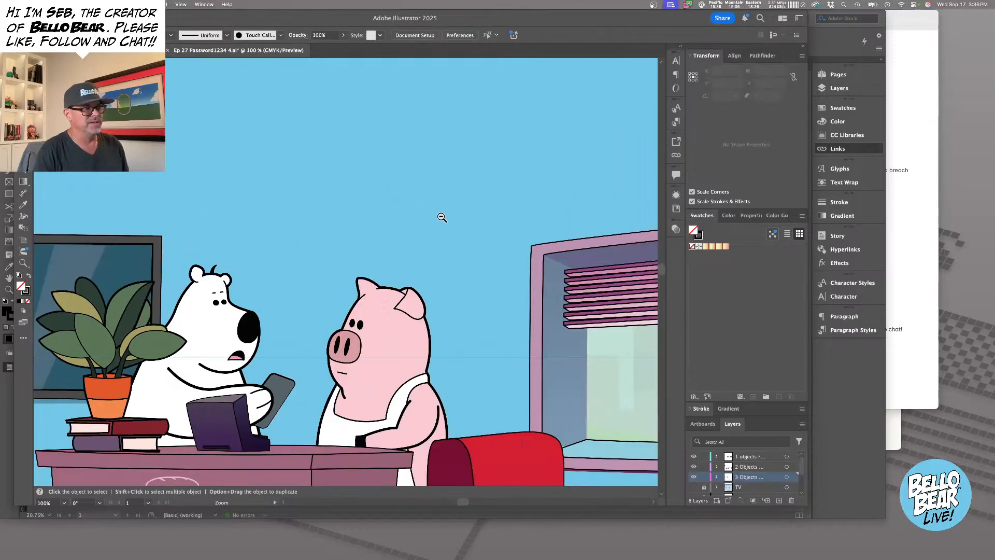
left_click_drag(350, 209, 495, 117)
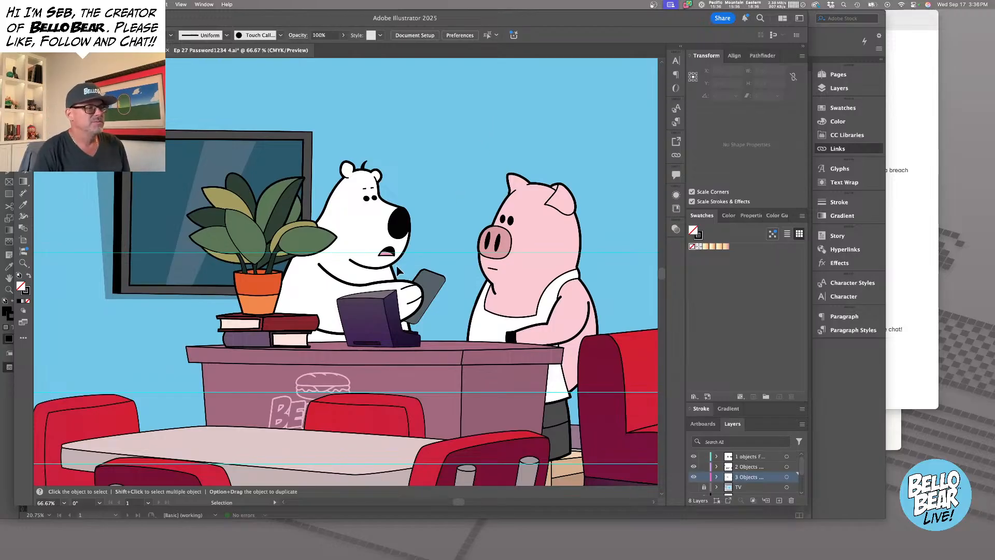
Rotate the bear's open mouth slightly and nudge it up 3 px.
left_click(384, 255)
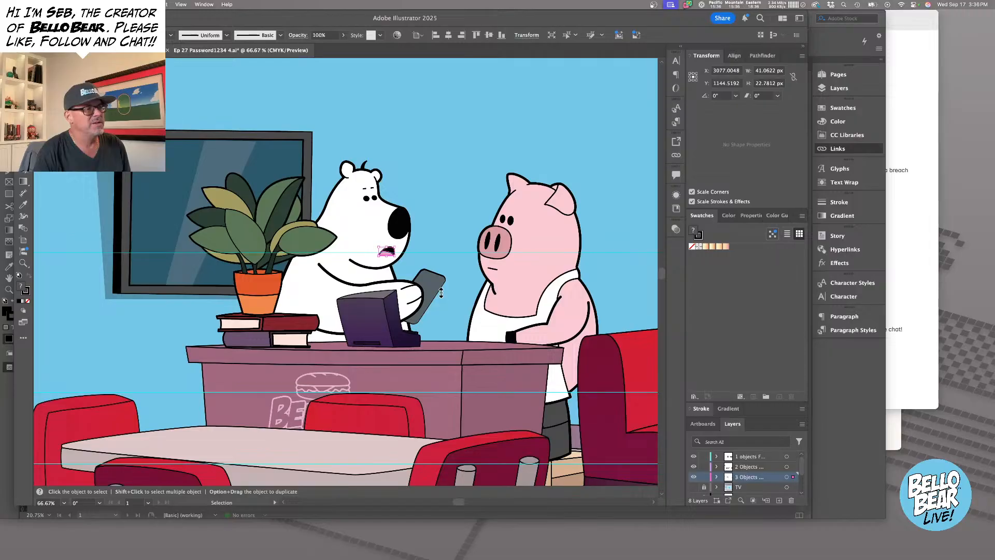
left_click(392, 89)
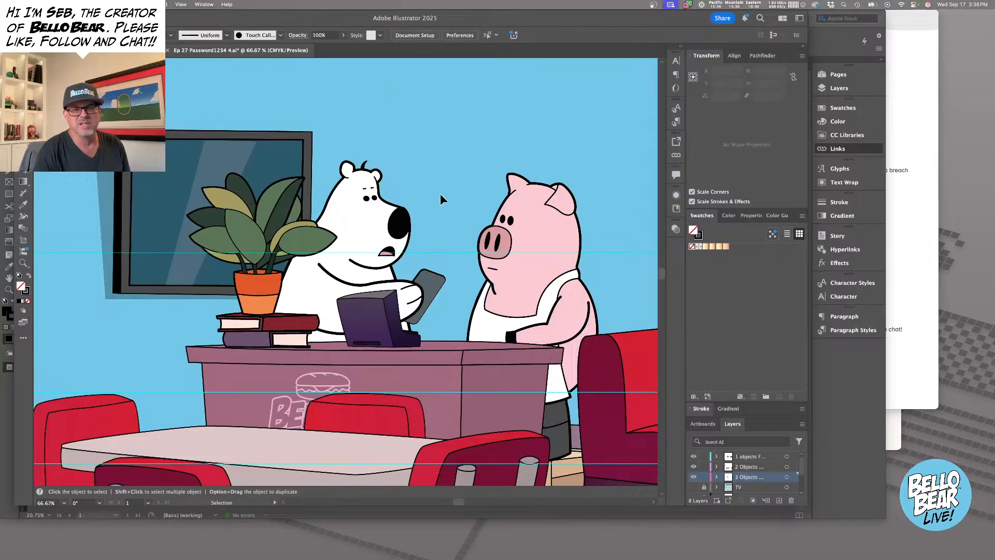
left_click(414, 269, "super")
left_click(415, 270, "super")
left_click(406, 240)
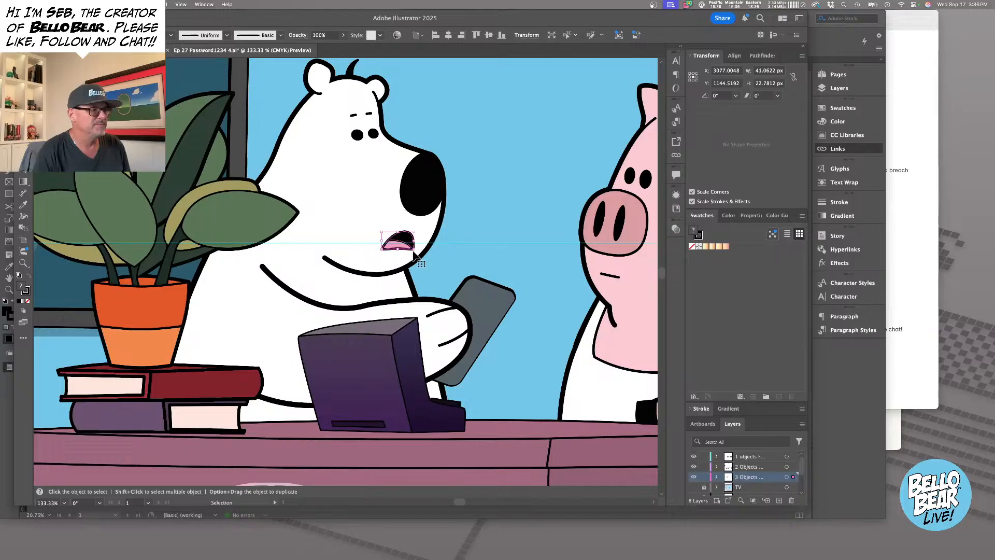
left_click(381, 250)
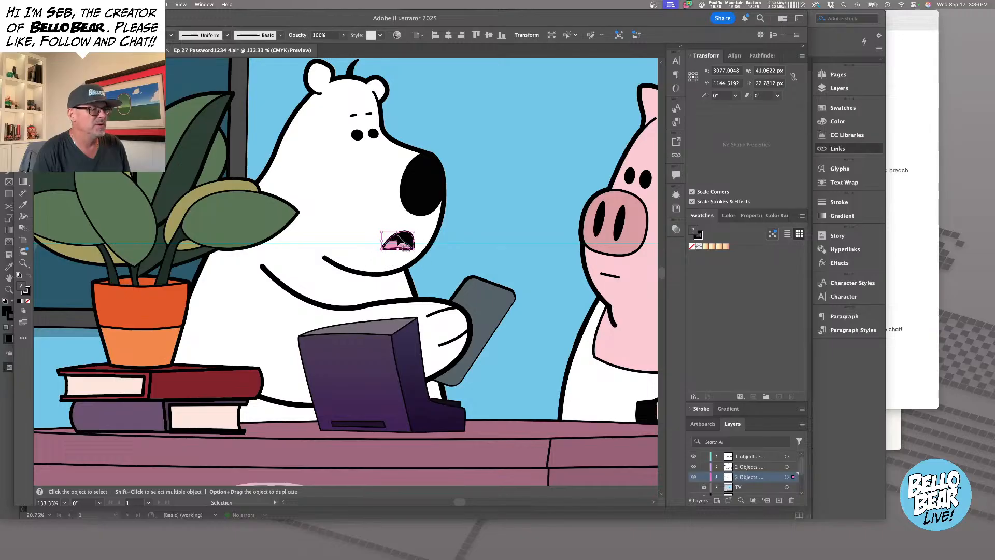
left_click(410, 245)
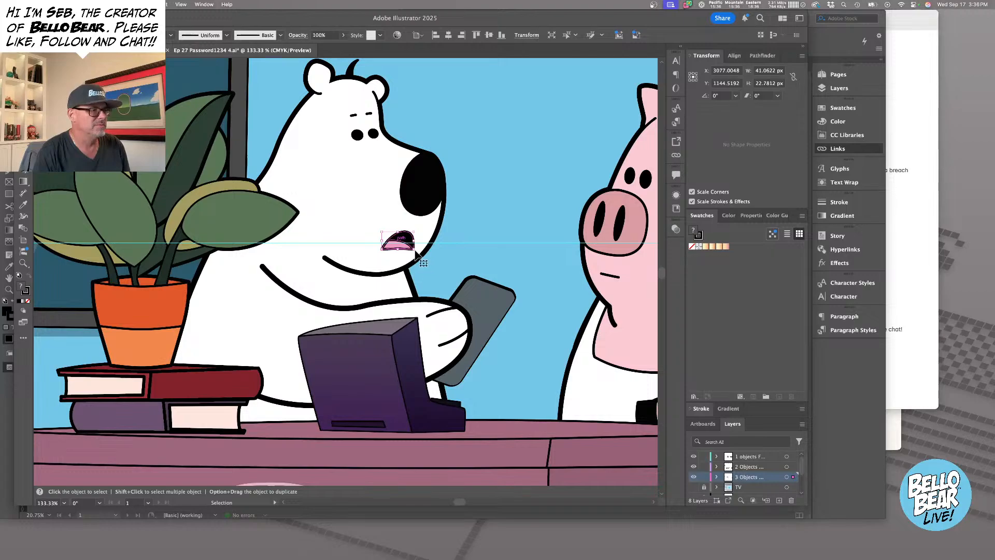
left_click_drag(422, 254, 437, 250)
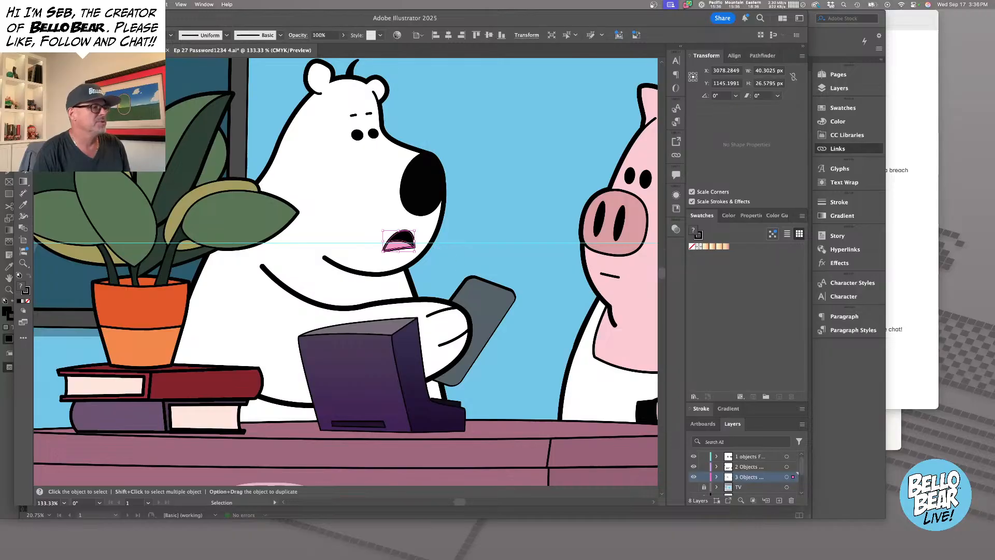
key("Up")
key("Up")
key("Up")
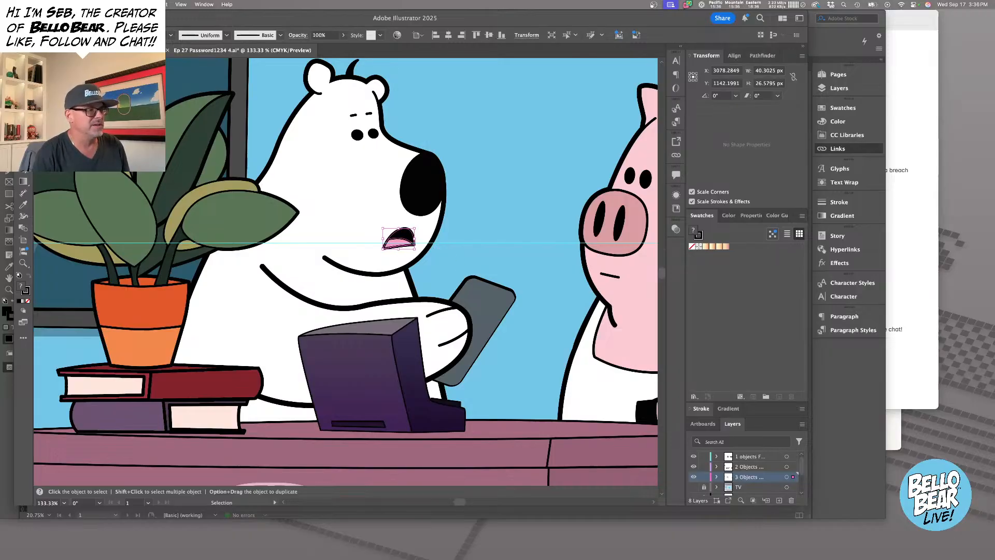
left_click(446, 133)
left_click(496, 226, "alt+super")
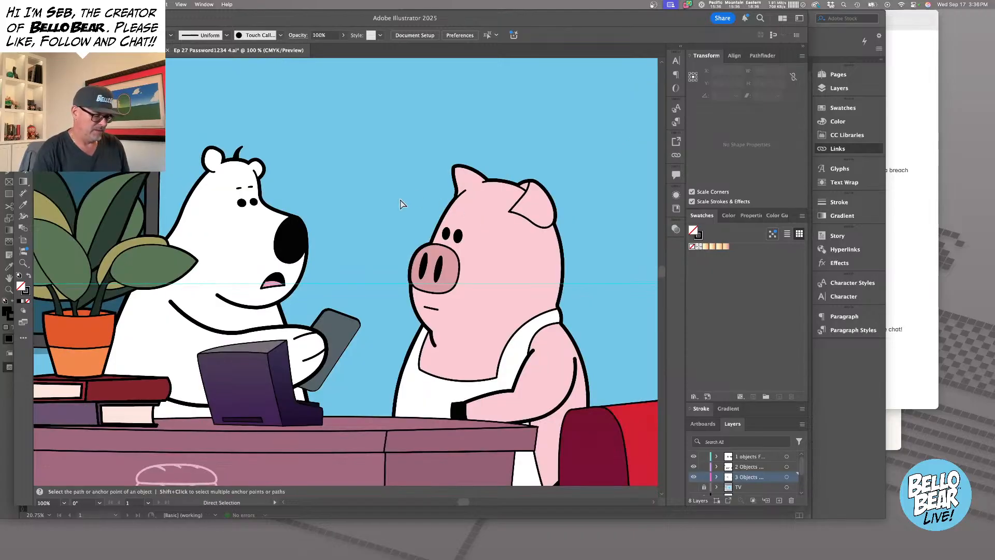
Switch to InDesign and relink the fourth panel's artwork to Ep 27 Password1234 4.ai.
key("v")
left_click(871, 439)
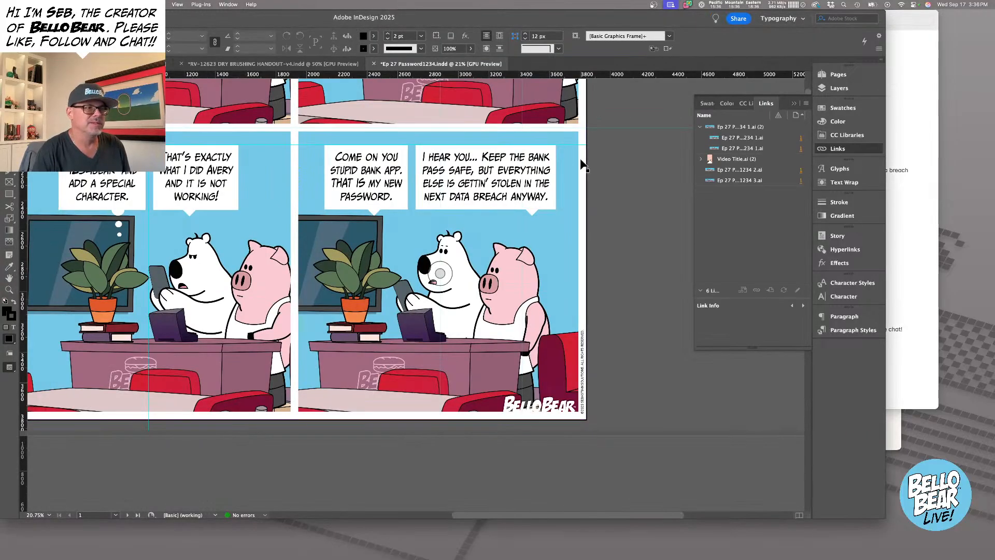
left_click(577, 140)
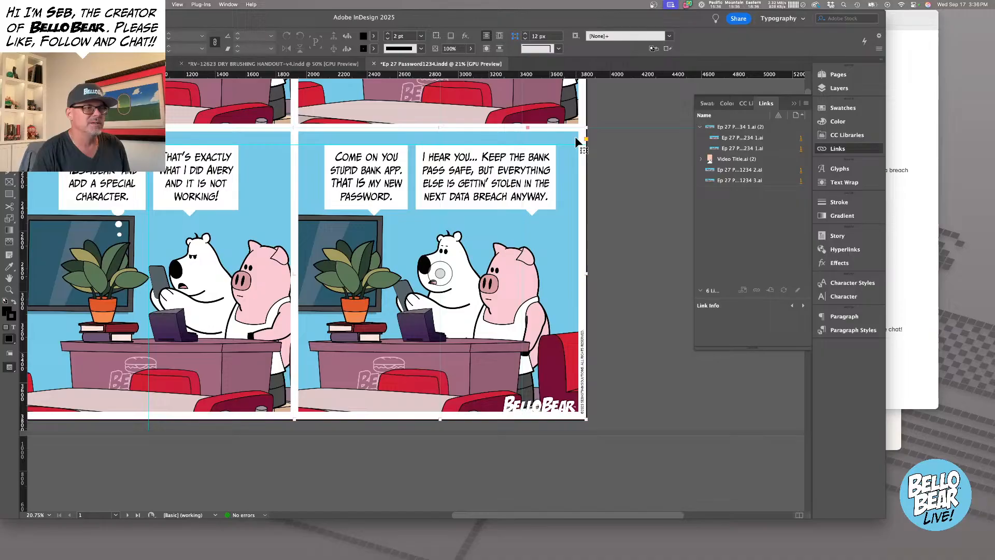
left_click(756, 290)
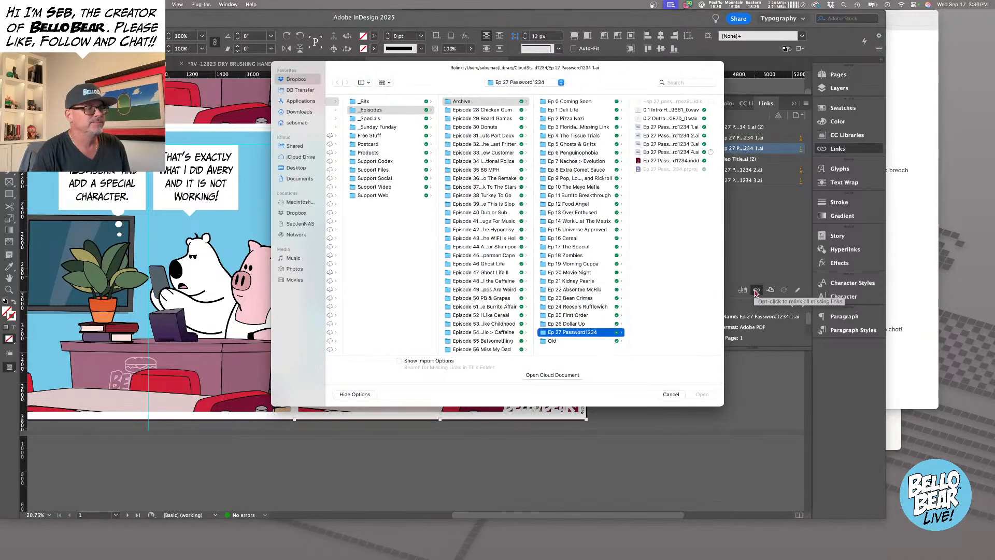
left_click(668, 154)
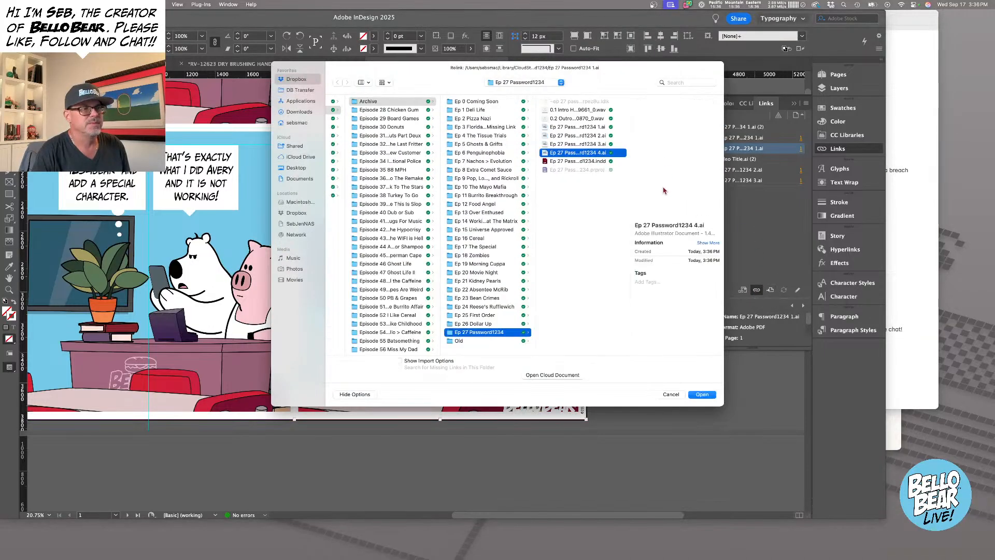
left_click(702, 395)
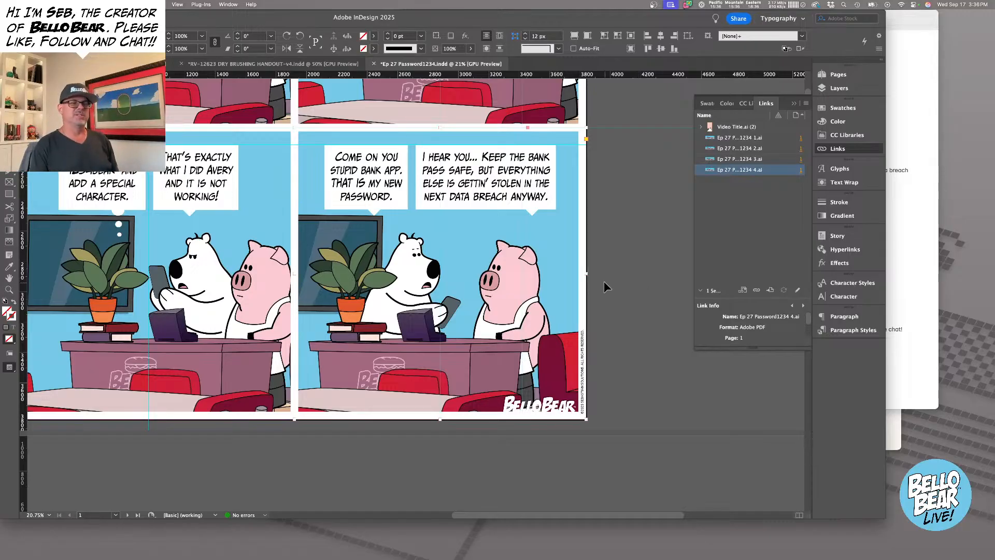
left_click(440, 273)
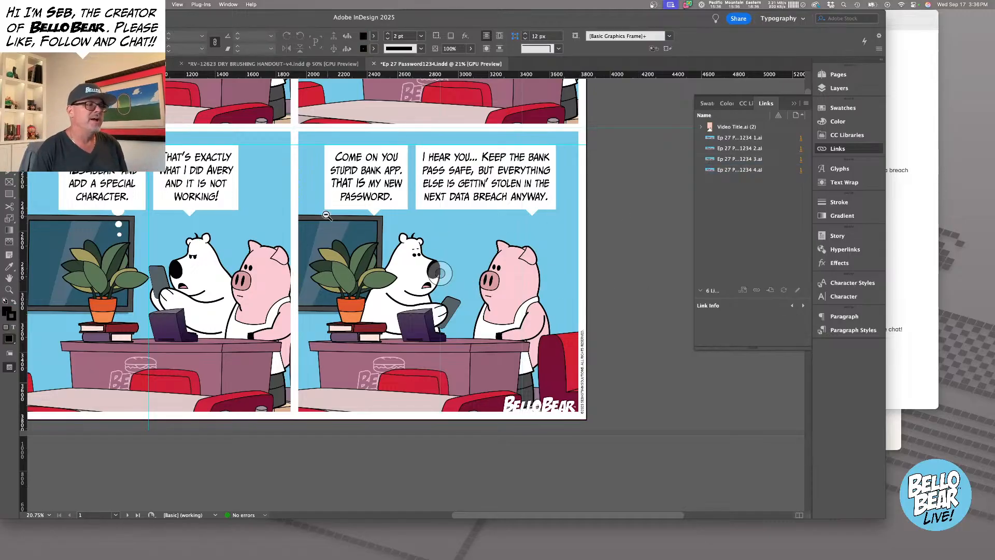
Switch to Illustrator and examine the full diner scene, including its dining table and chairs group and its counter group.
mouse_move(316, 550)
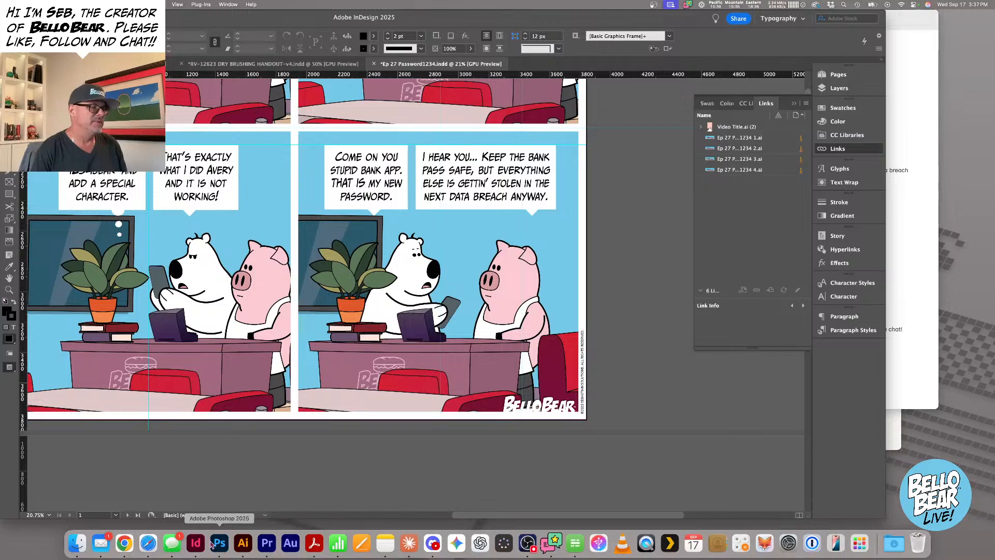
left_click(243, 543)
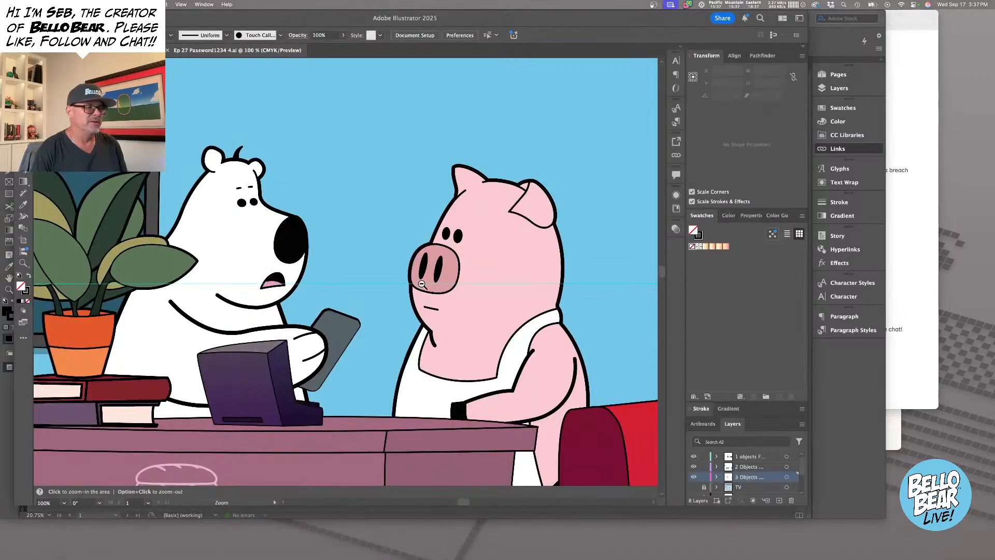
left_click(418, 283, "alt+super")
left_click_drag(419, 284, 556, 297)
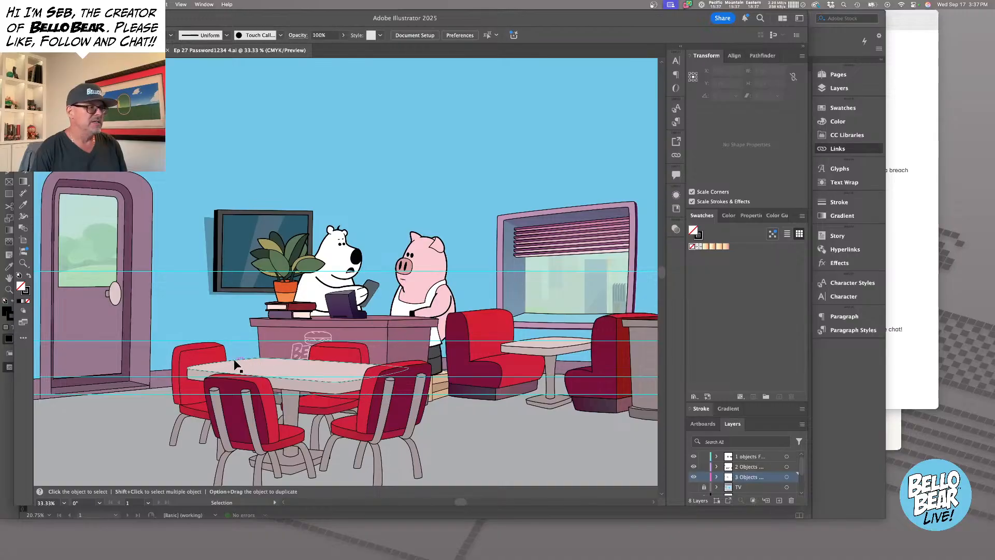
left_click(388, 383)
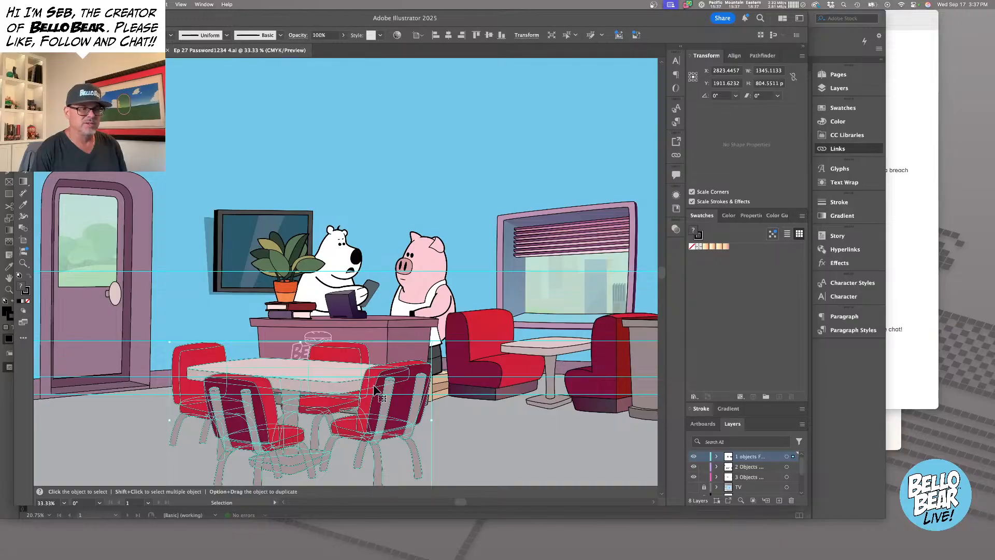
left_click(379, 336)
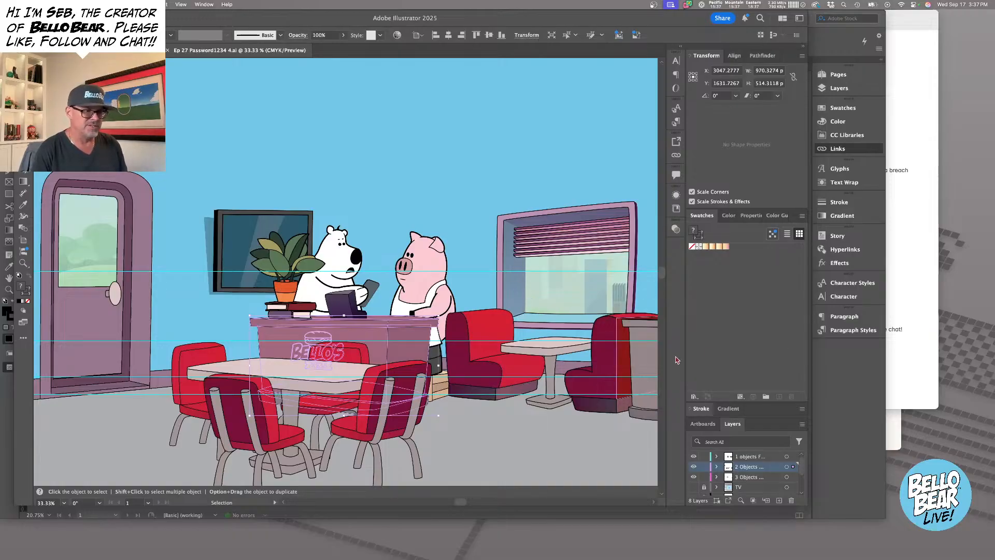
left_click(574, 449)
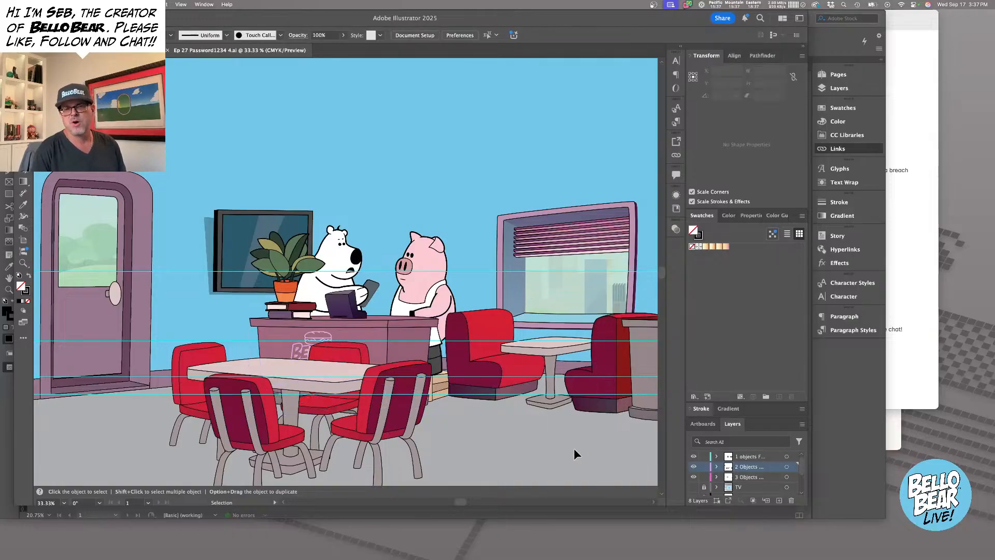
key("super+;")
key("super+-")
left_click_drag(464, 294, 502, 261)
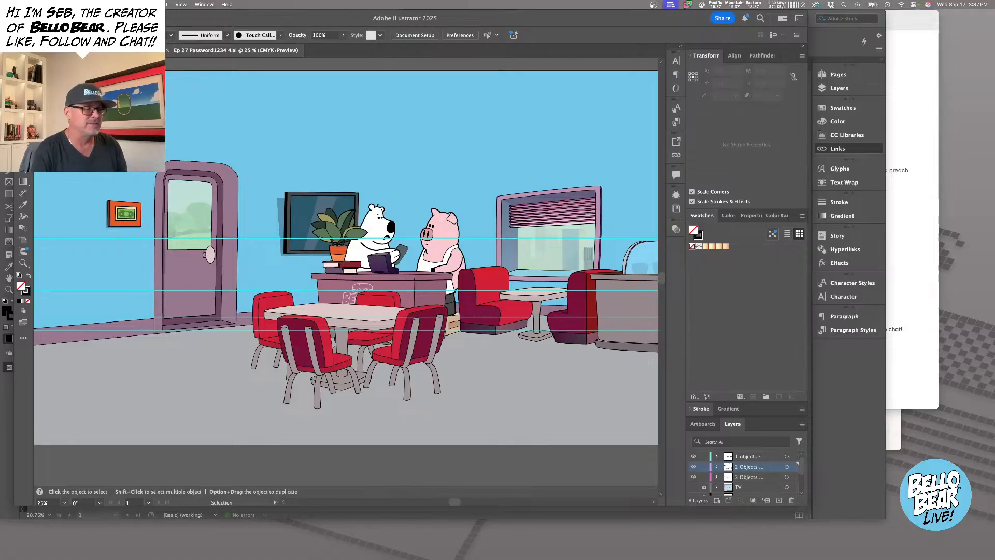
Switch to InDesign and shift the fourth panel's linked artwork slightly left within its frame.
left_click(826, 41)
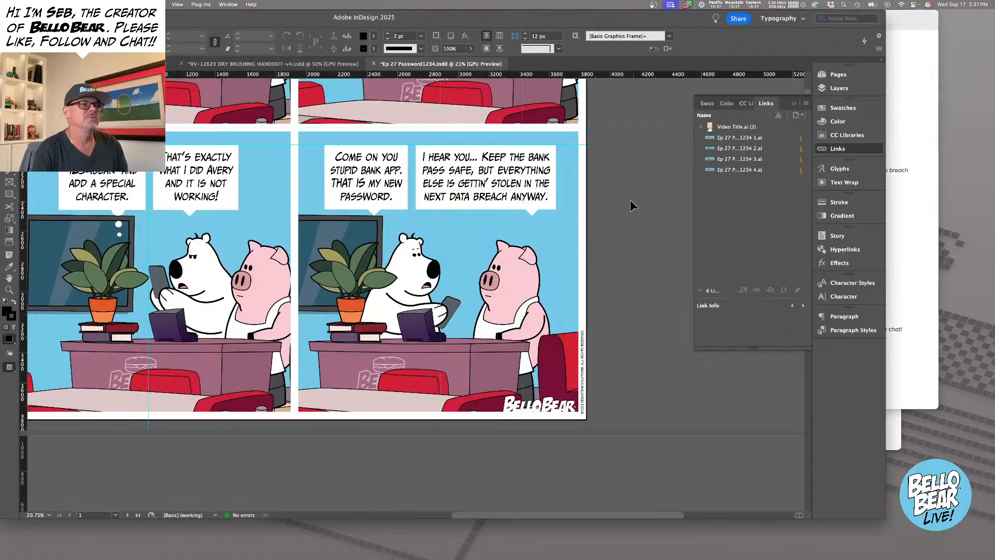
scroll(619, 198, "left", 3)
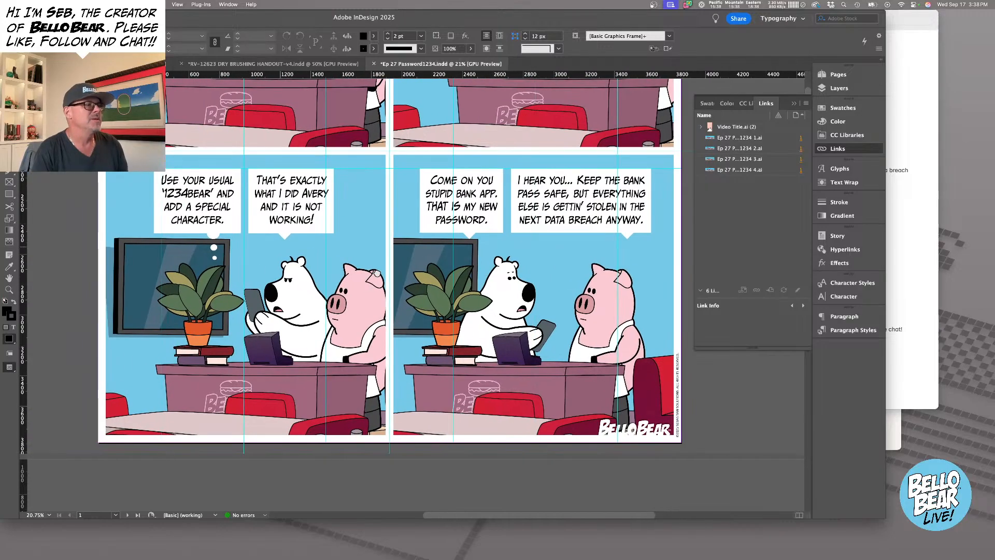
scroll(178, 286, "right", 2)
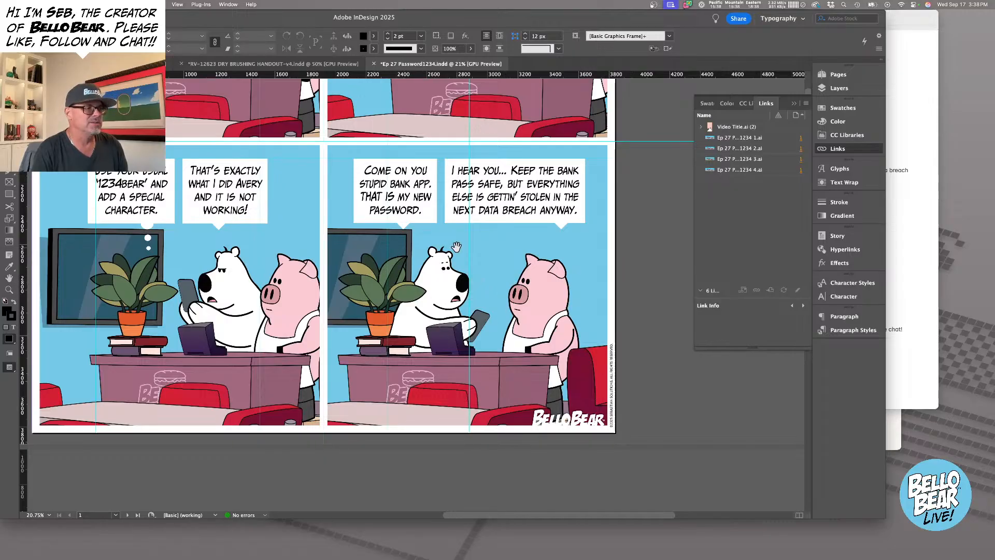
left_click_drag(456, 246, 440, 247)
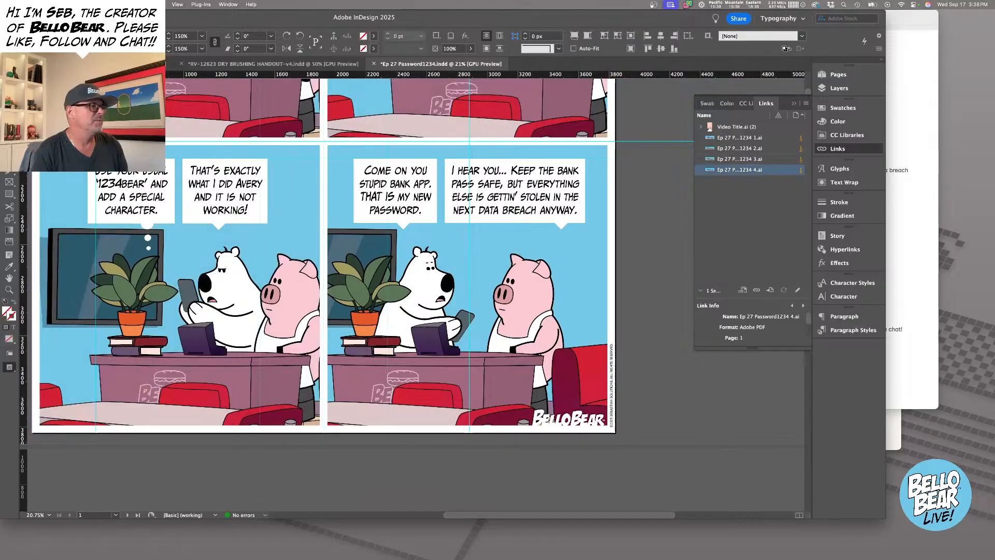
Move both speech boxes in the fourth panel slightly to the right together.
scroll(501, 203, "up", 5)
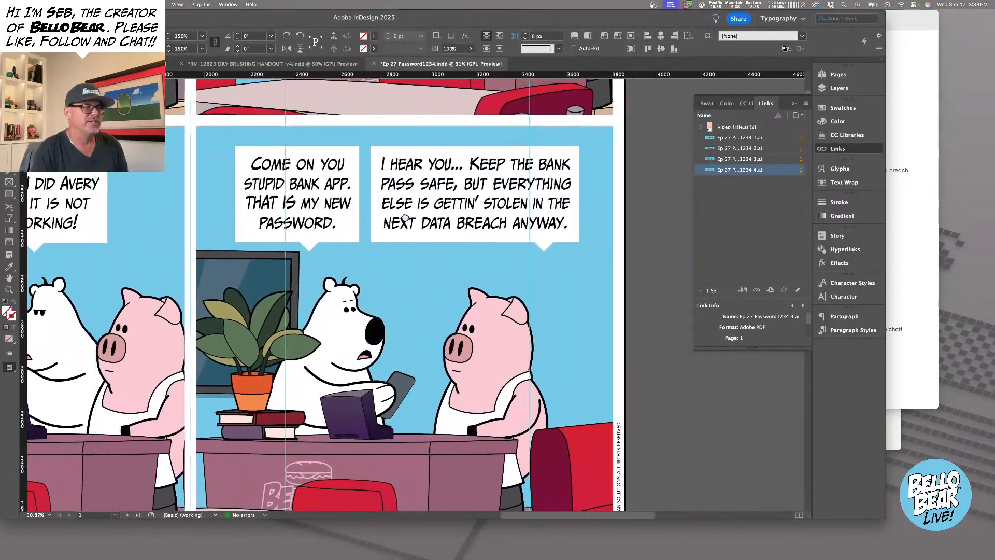
left_click_drag(405, 218, 397, 220)
left_click(399, 164)
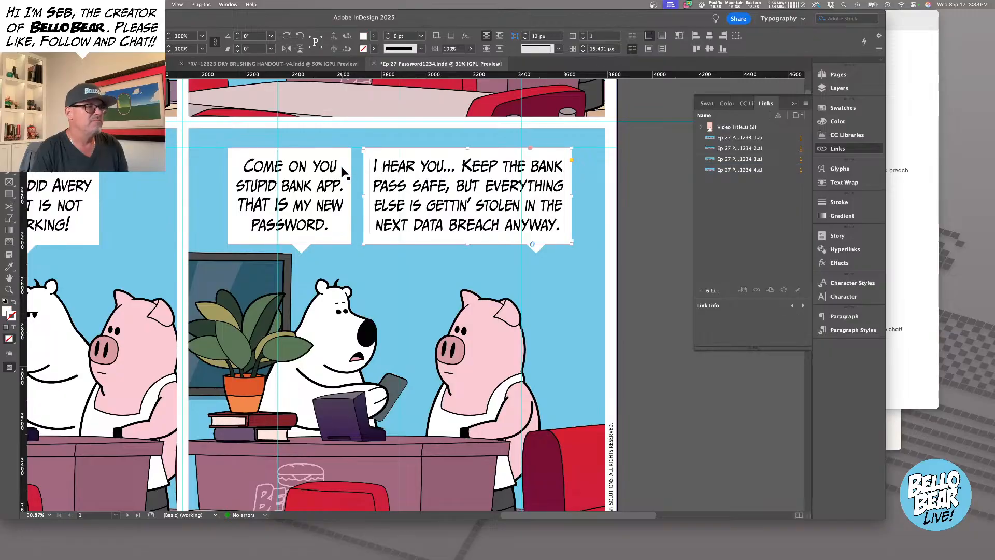
left_click(341, 166, "shift")
left_click_drag(340, 165, 356, 166)
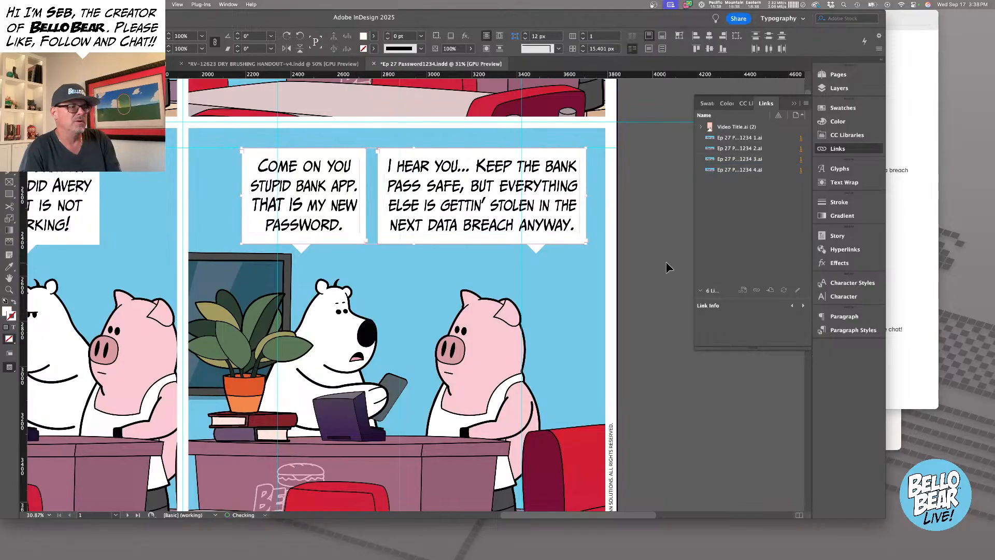
Reposition the fourth panel's two speech bubble tails above the bear's and the pig's heads.
left_click(616, 254)
left_click_drag(535, 250, 469, 251)
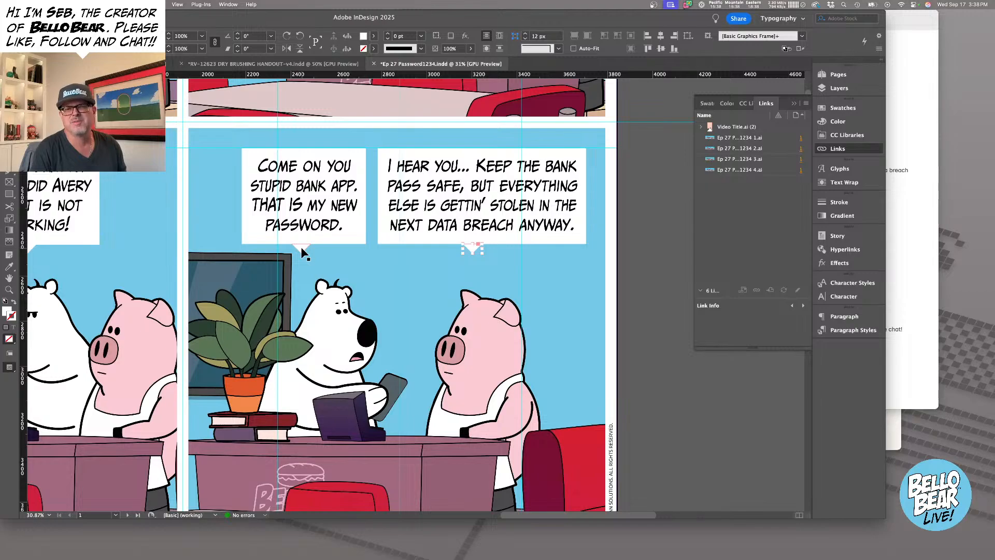
left_click_drag(300, 247, 328, 248)
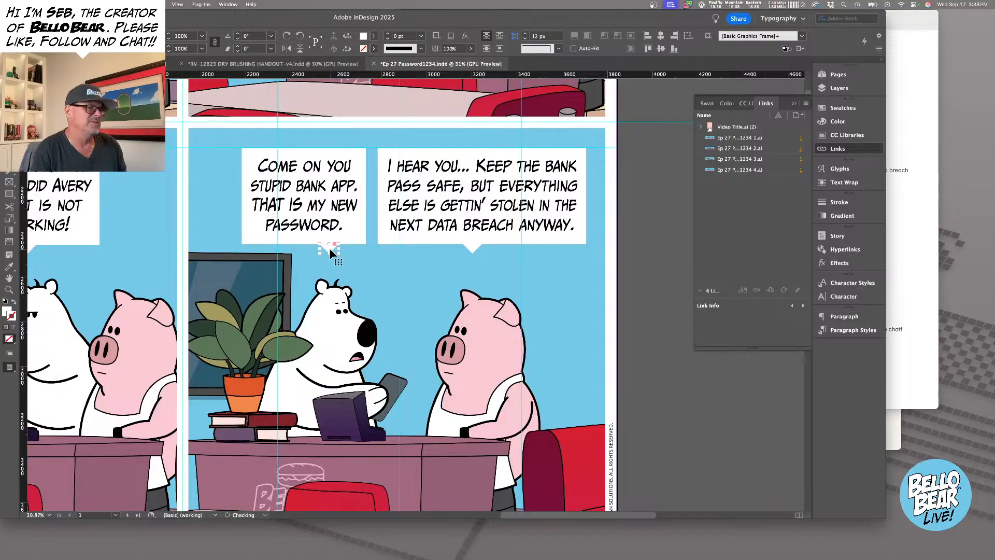
key("Left")
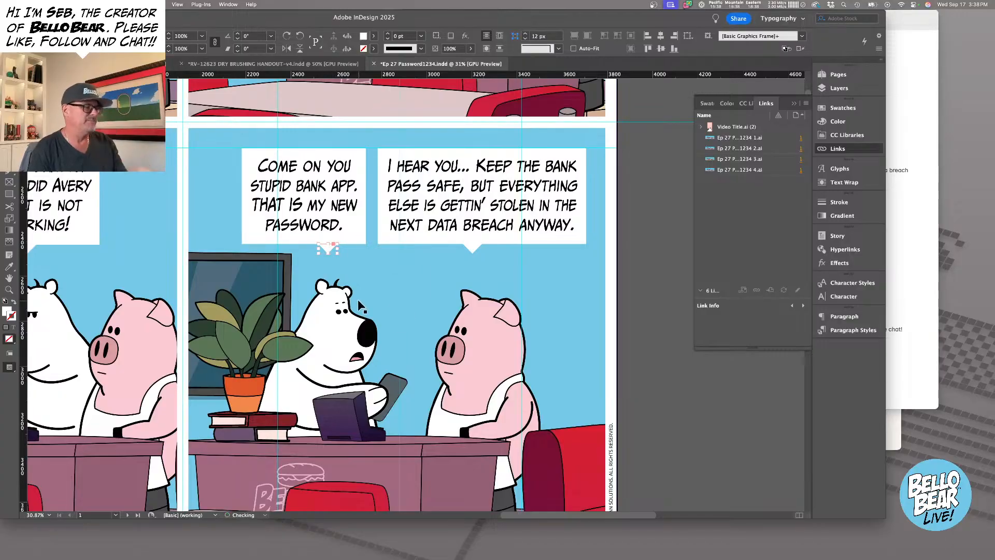
left_click(655, 230)
Switch to Illustrator and bring the bear and pig at the counter into close view in the panel 4 file.
key("super+minus")
left_click_drag(403, 297, 508, 296)
left_click(464, 322)
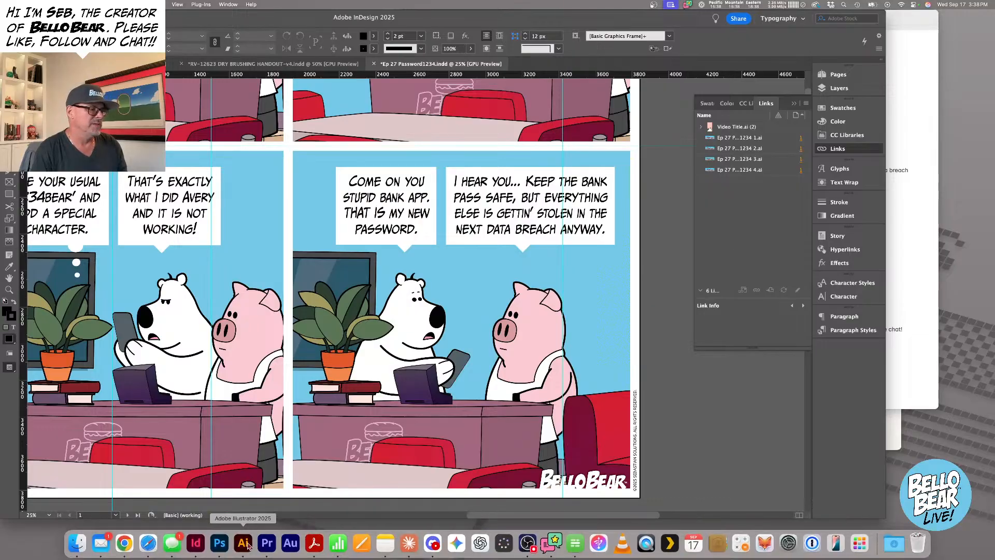
left_click(247, 546)
key("z")
left_click_drag(441, 253, 482, 253)
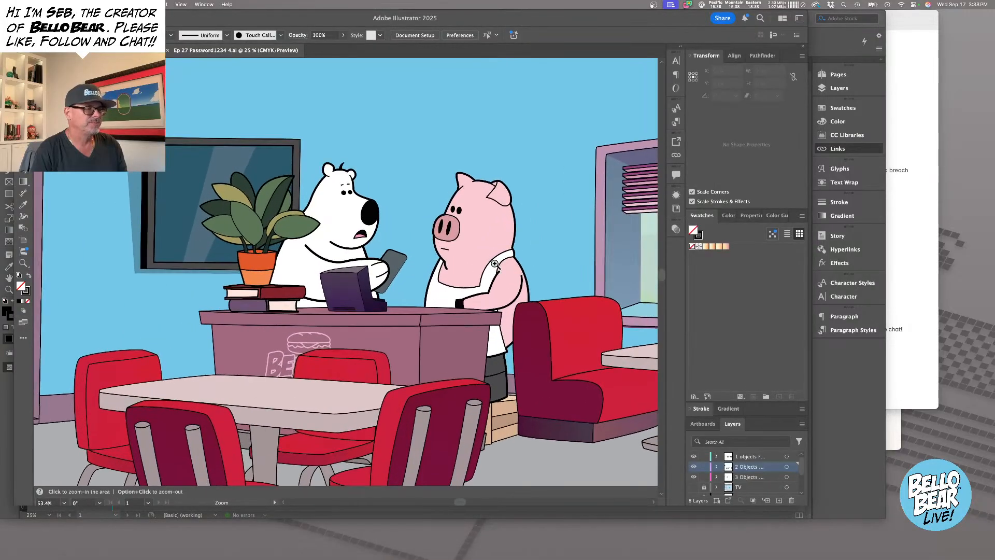
Try to move the whole pig straight up above the counter.
left_click(441, 295)
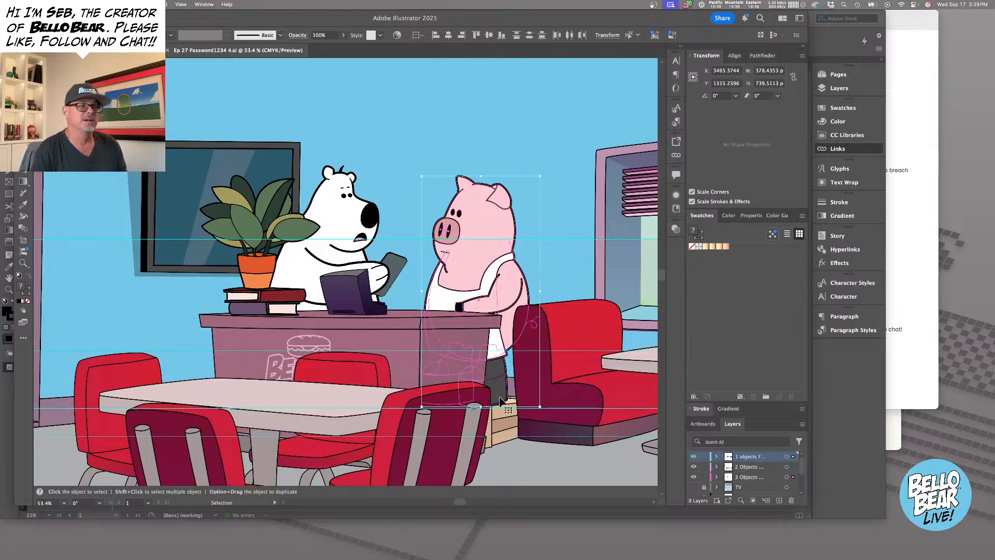
left_click_drag(506, 299, 506, 184)
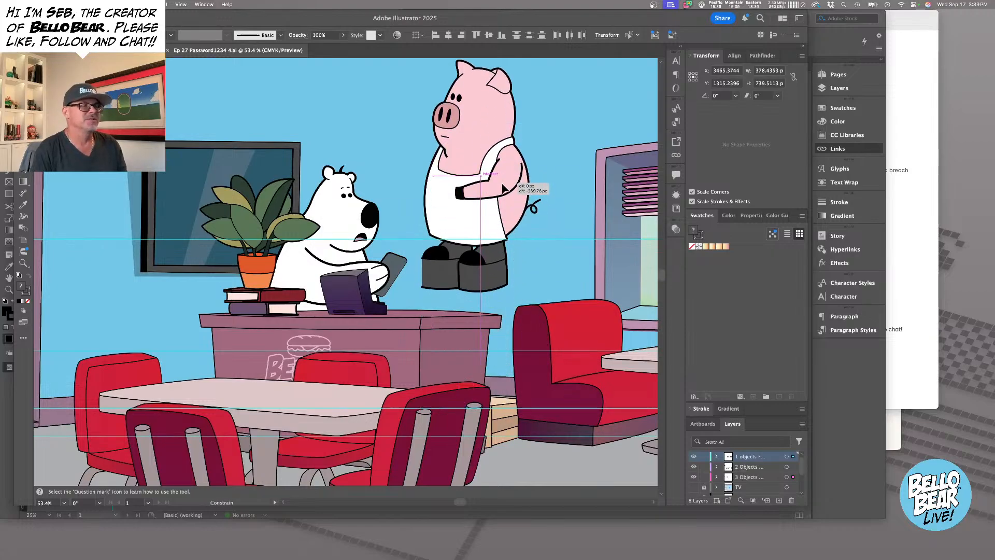
key("a")
key("super+z")
key("v")
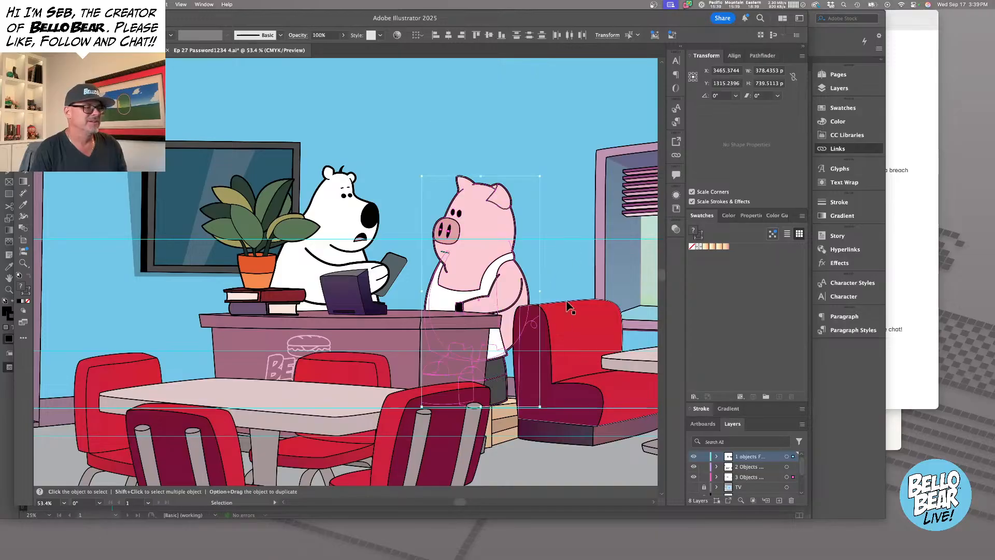
left_click(558, 217)
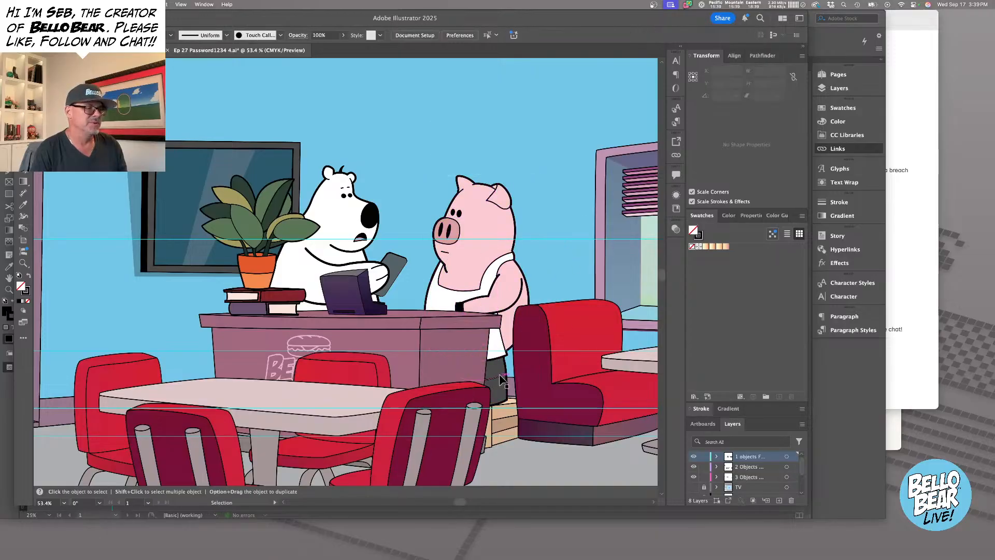
Select both parts of the pig, move them about 49 px left toward the bear, and tilt them slightly counterclockwise.
left_click(524, 341)
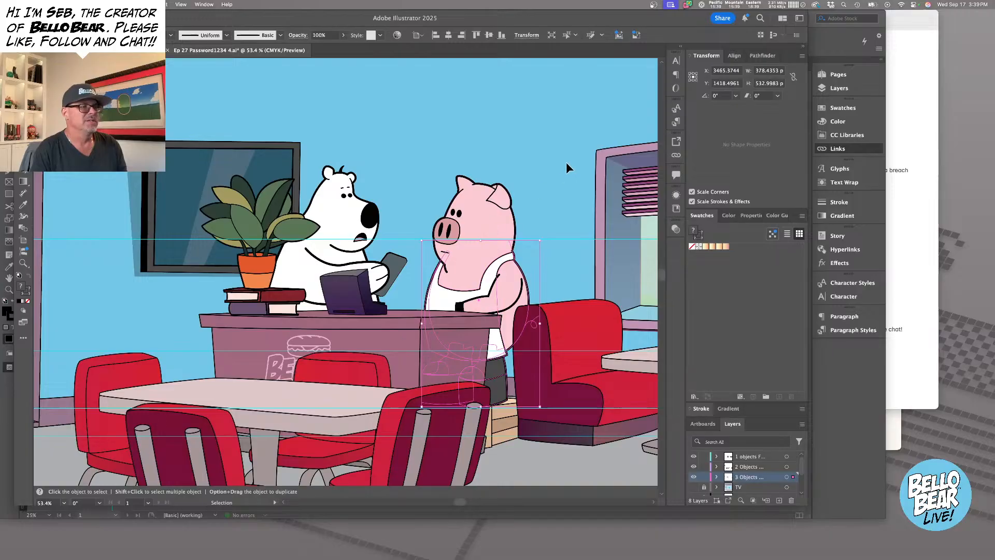
scroll(437, 295, "right", 1)
left_click(437, 296, "shift")
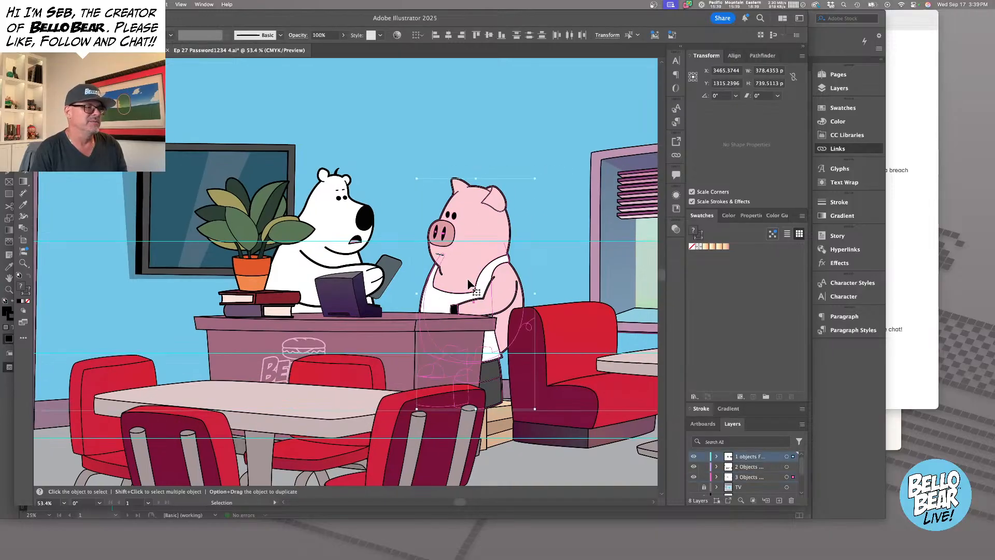
left_click_drag(468, 276, 455, 278)
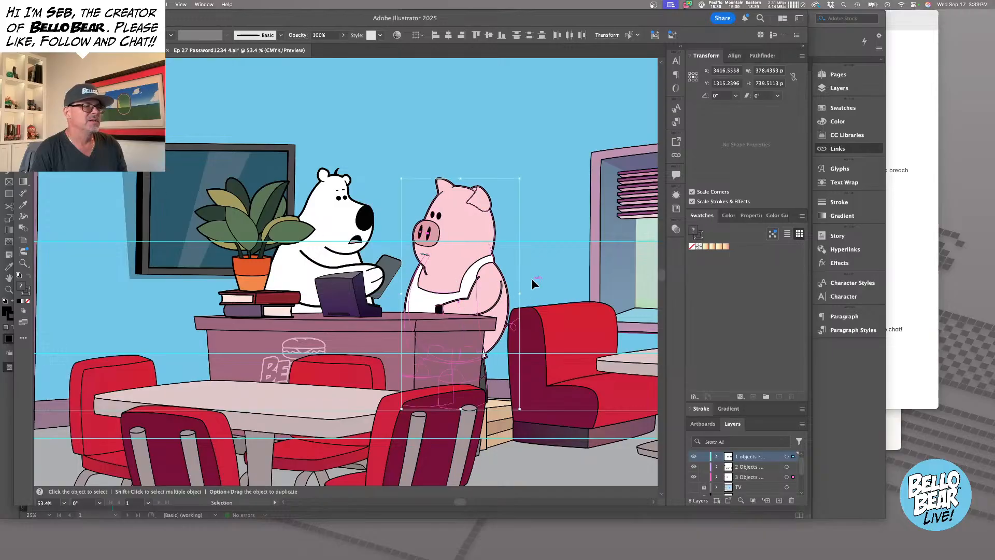
left_click_drag(522, 175, 515, 169)
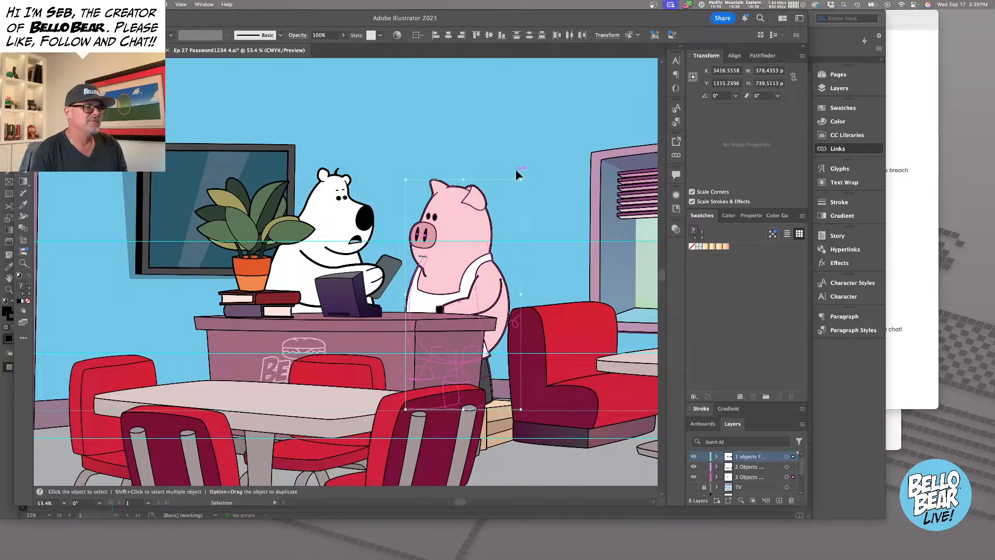
Nudge the pig's eyes slightly upward and a touch to the right on its face.
left_click(443, 130)
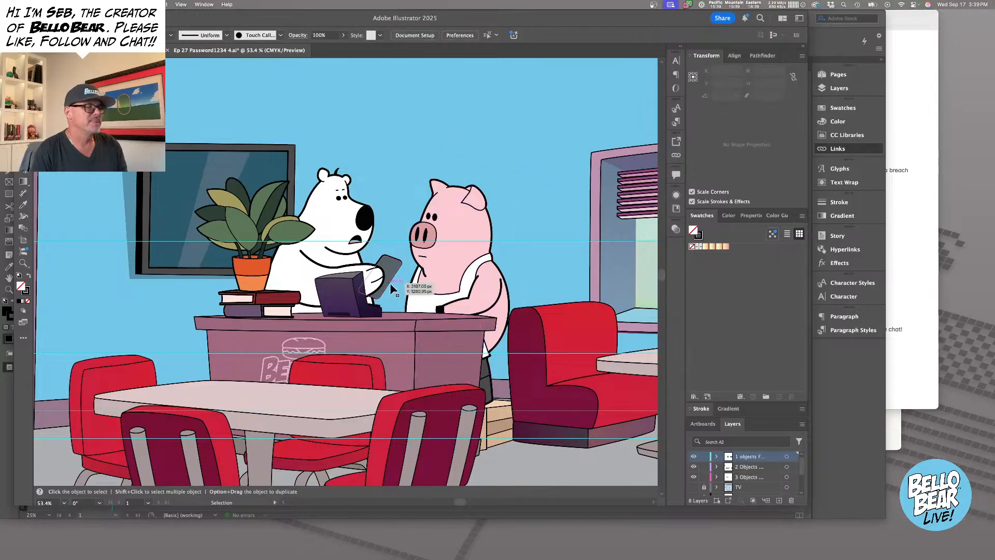
key("z")
left_click_drag(322, 193, 379, 197)
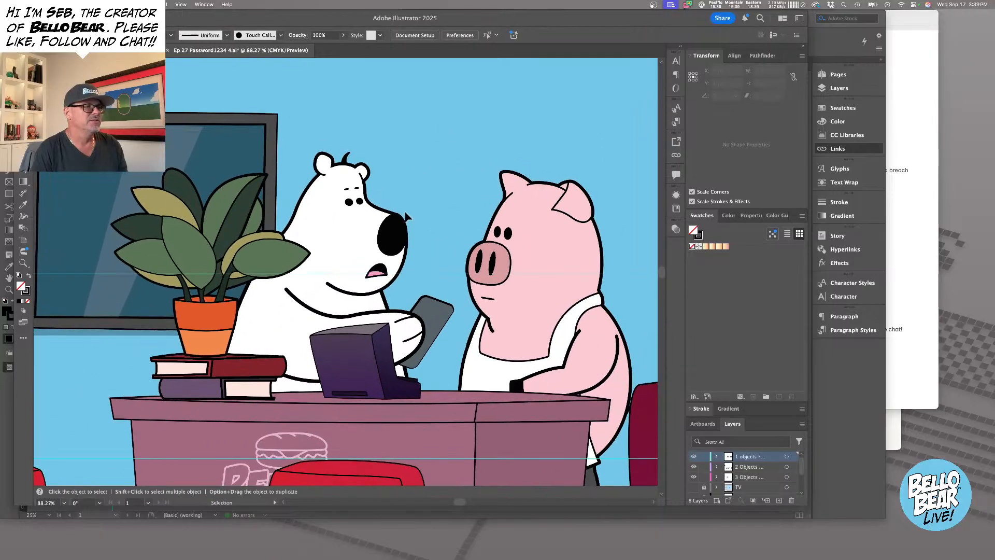
left_click_drag(509, 236, 511, 232)
key("Up")
key("Up")
key("Up")
key("Up")
key("Up")
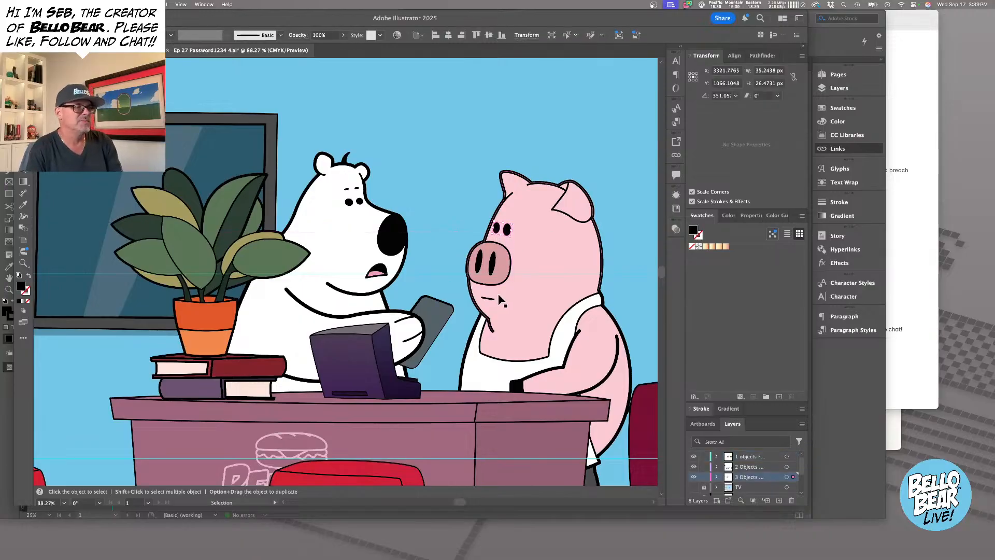
key("Right")
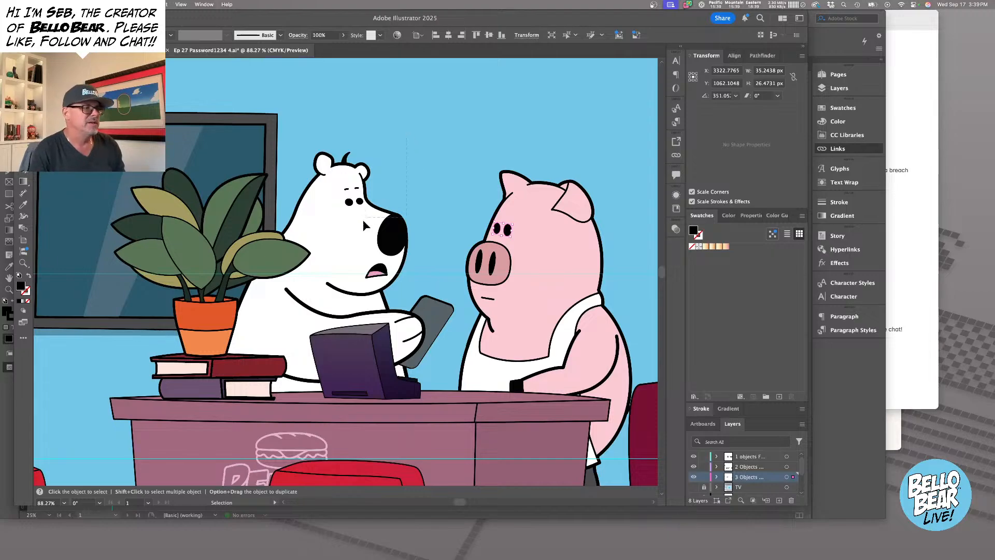
Nudge the bear's eyes up slightly and save the illustration.
left_click(349, 202)
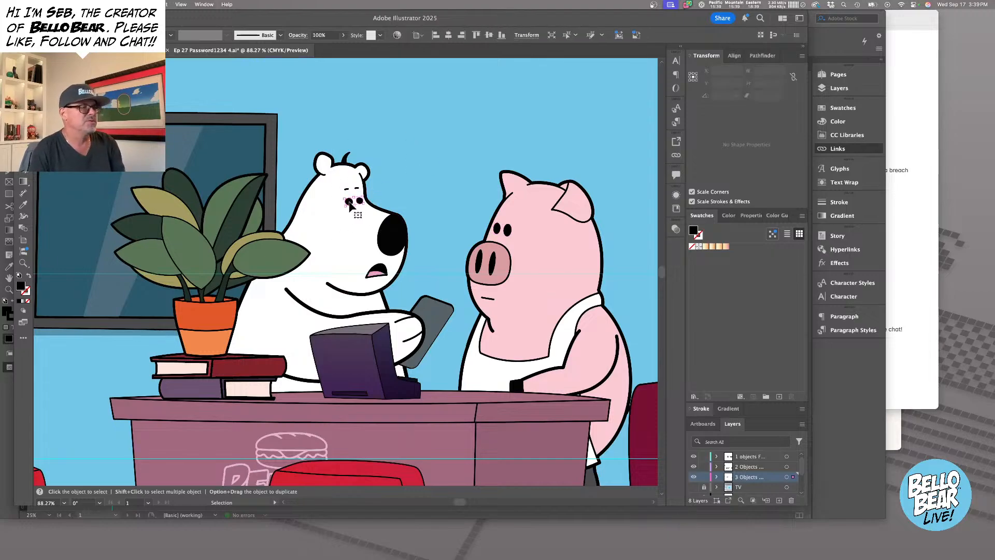
left_click(442, 214)
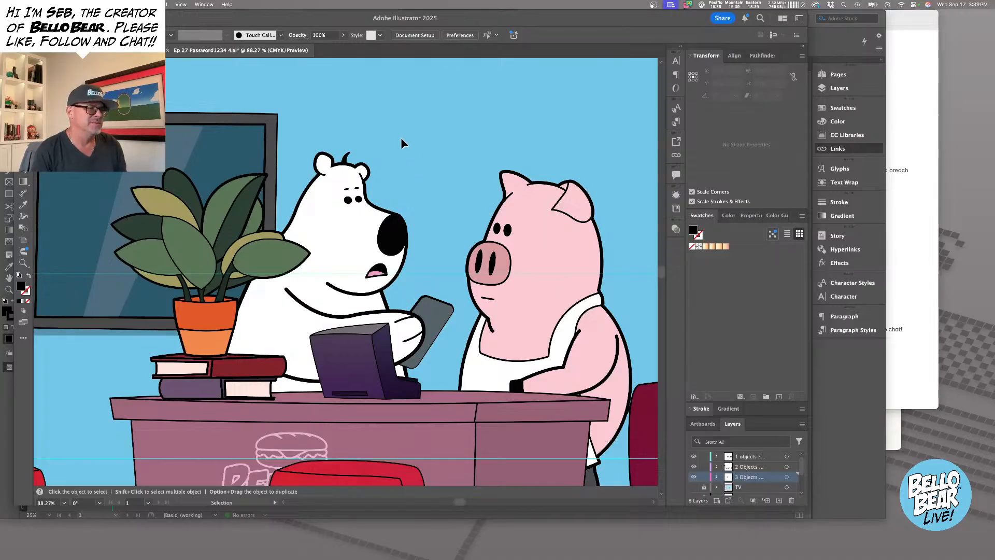
key("a")
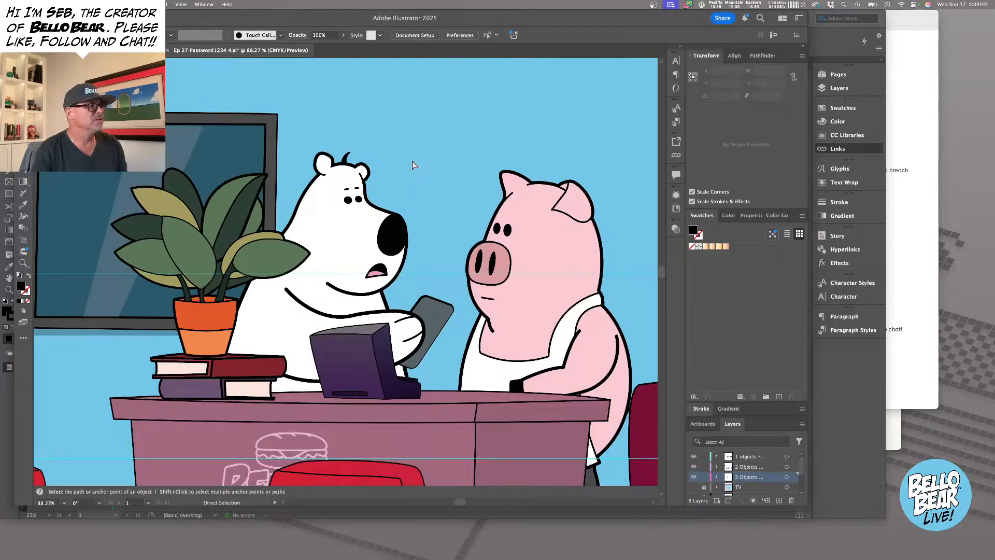
key("super+s")
Switch to the Ep 27 Password1234 layout in InDesign and update the modified link Ep 27 Password1234 4.ai.
left_click(818, 395)
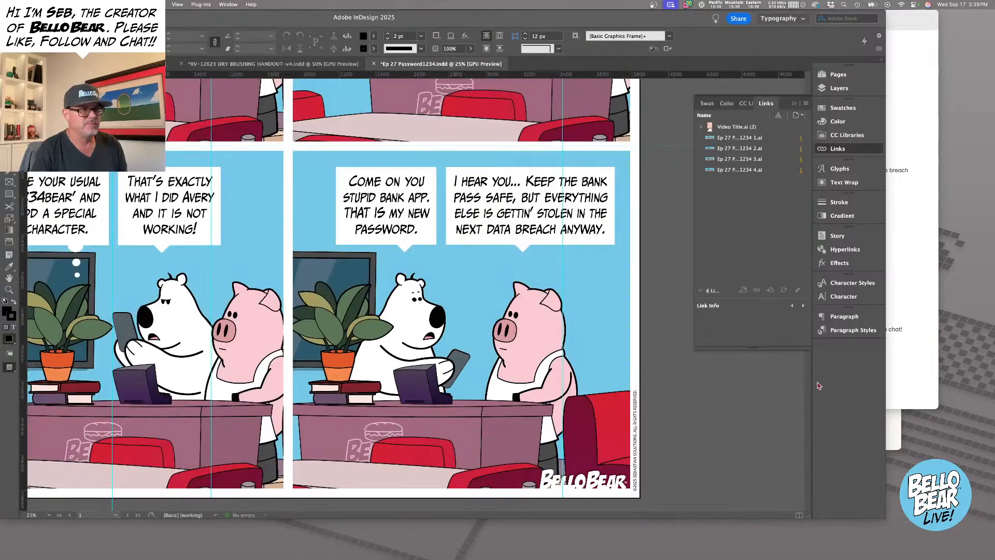
left_click(751, 170)
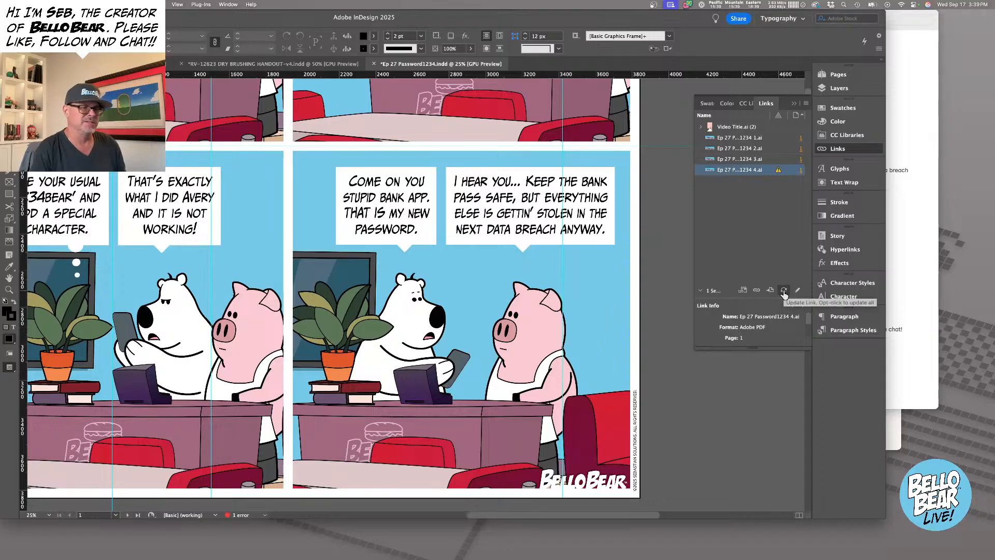
left_click(783, 292)
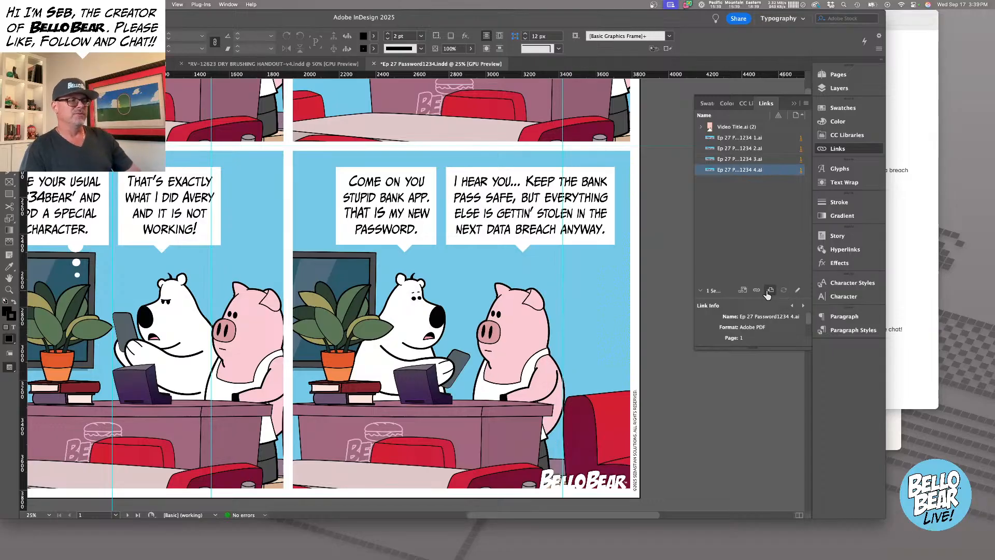
Move the tail of the fourth panel's second speech bubble left so it points down at the pig.
left_click(516, 249)
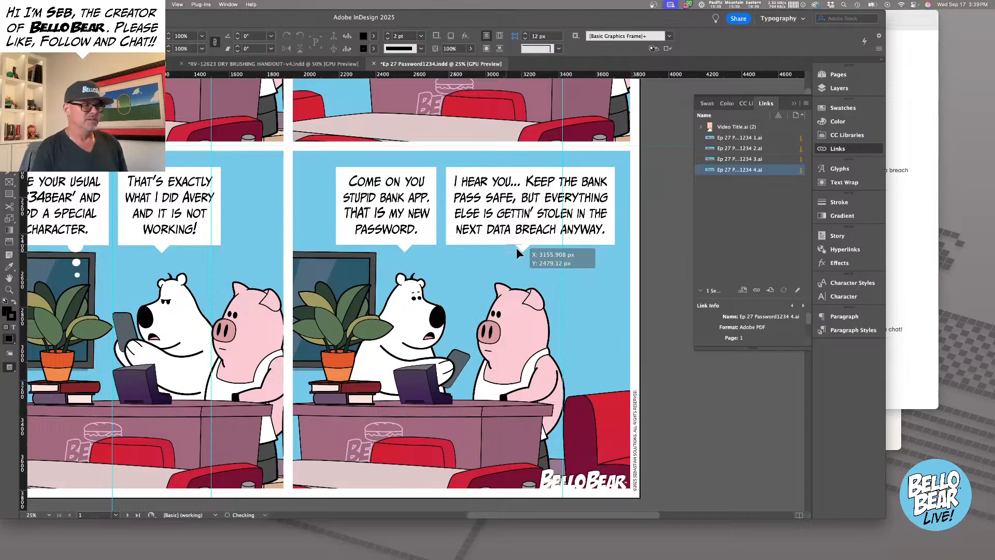
left_click_drag(511, 248, 483, 248)
left_click(648, 239)
left_click(441, 258, "alt")
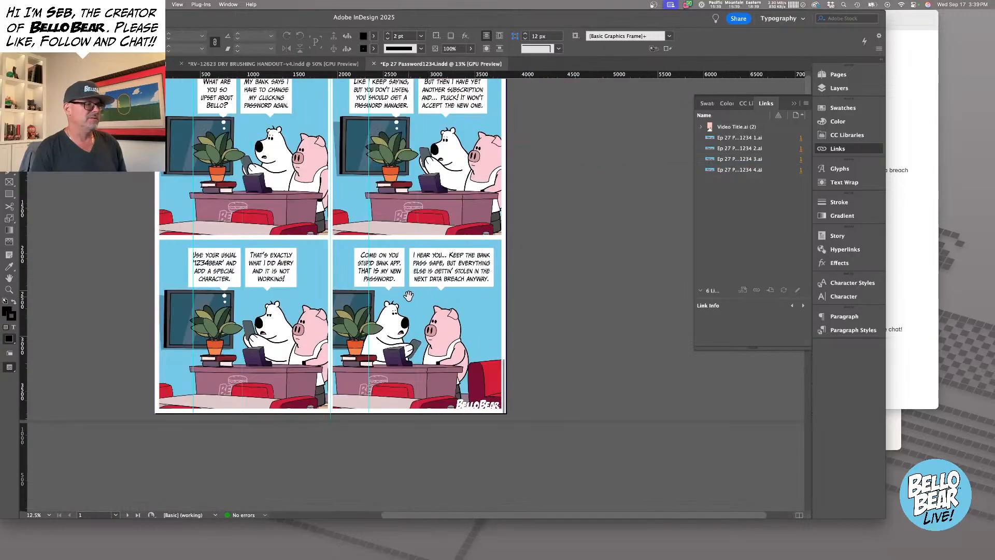
scroll(395, 311, "left", 2)
scroll(586, 267, "left", 1)
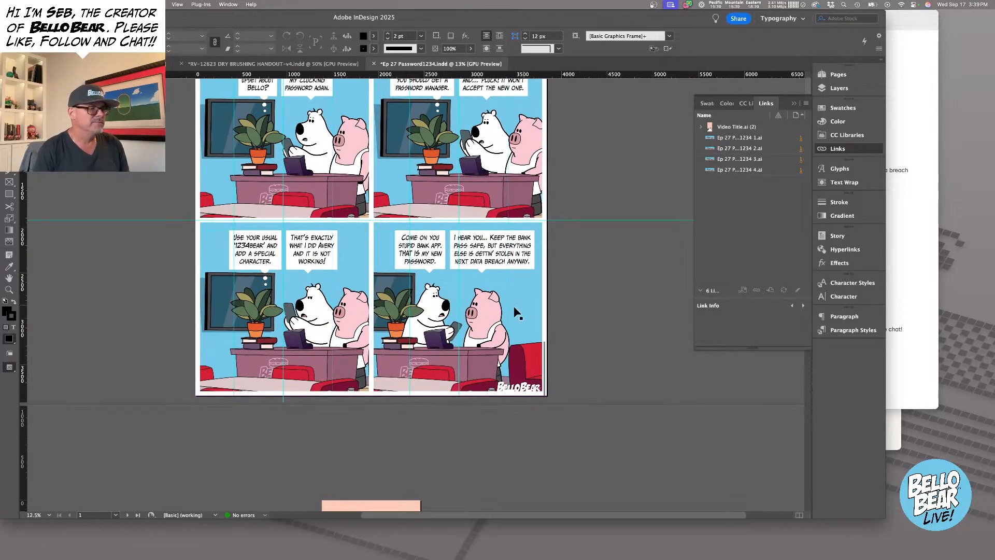
left_click_drag(436, 287, 461, 279)
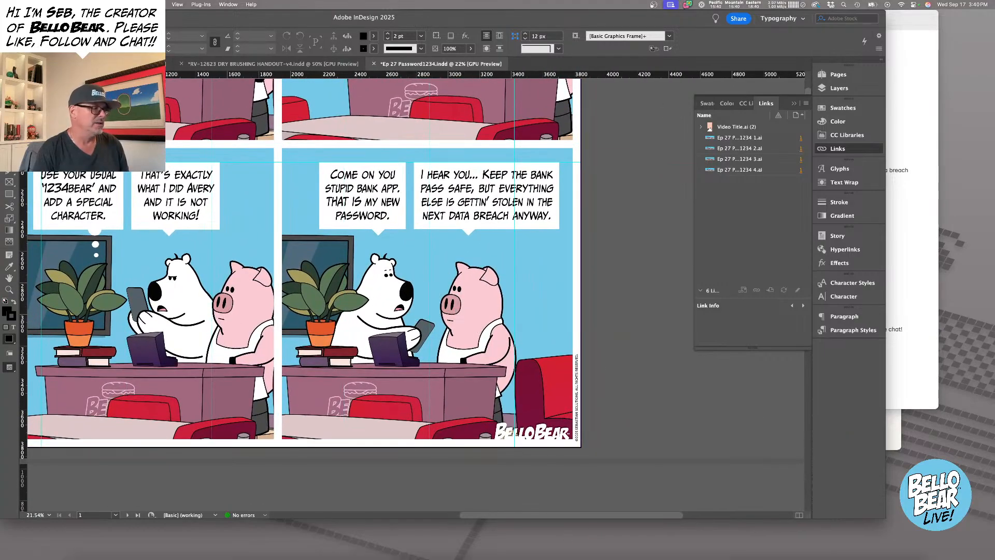
Switch back to Illustrator and delete the pig's closed mouth line.
left_click(243, 540)
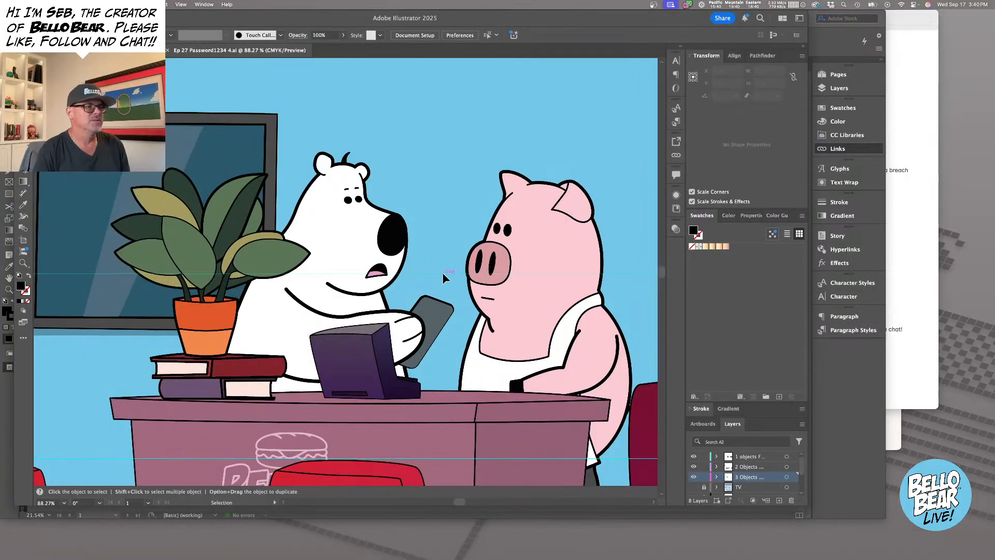
left_click(487, 298)
key("Delete")
Copy the Med and Neutral open mouths from the bear's character parts document.
left_click(913, 263)
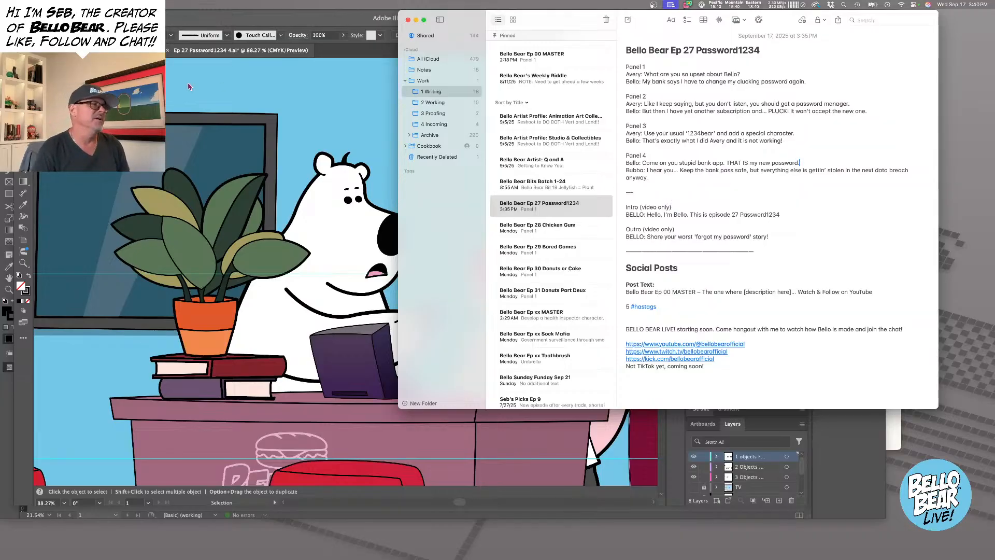
left_click(202, 15)
left_click(114, 50)
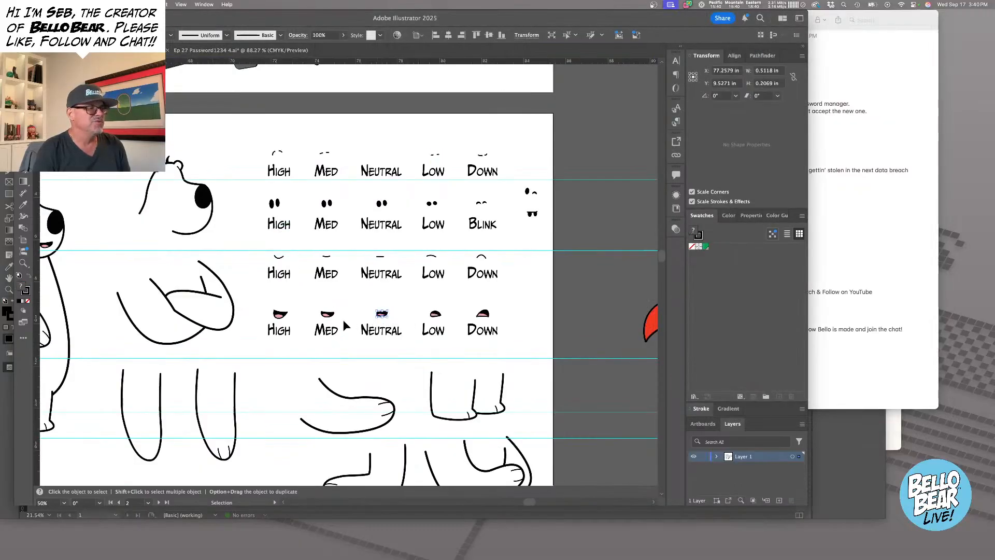
left_click(327, 314)
left_click(383, 314, "shift")
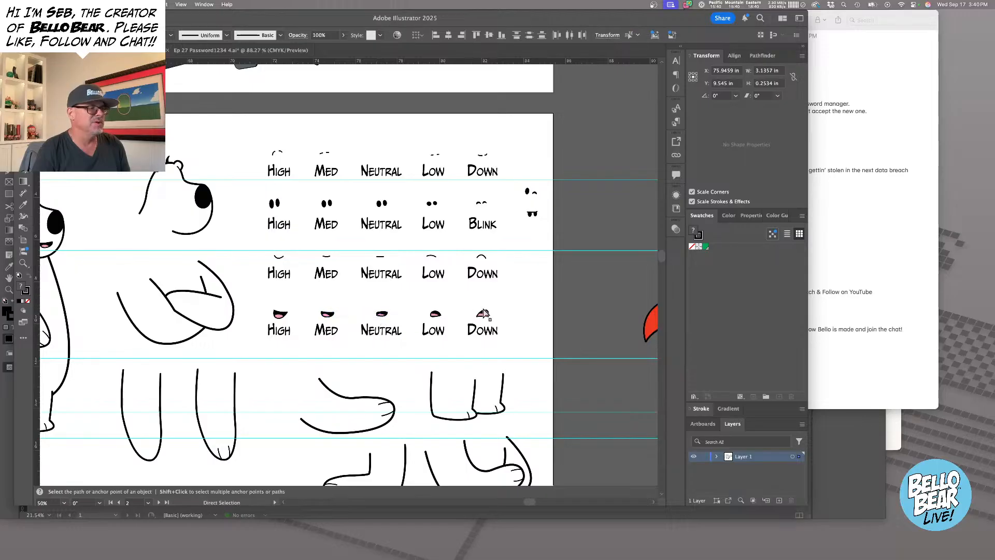
Paste the two mouths into Ep 27 Password1234 4.ai, place them on the wall beside the pig, and flip them horizontally.
left_click(236, 50)
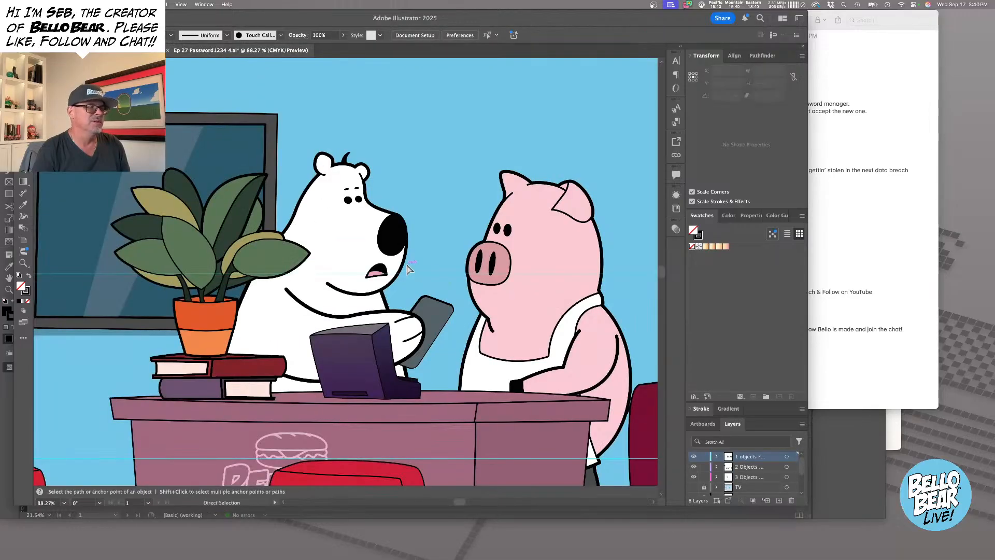
key("super+v")
left_click_drag(413, 271, 499, 182)
left_click(803, 57)
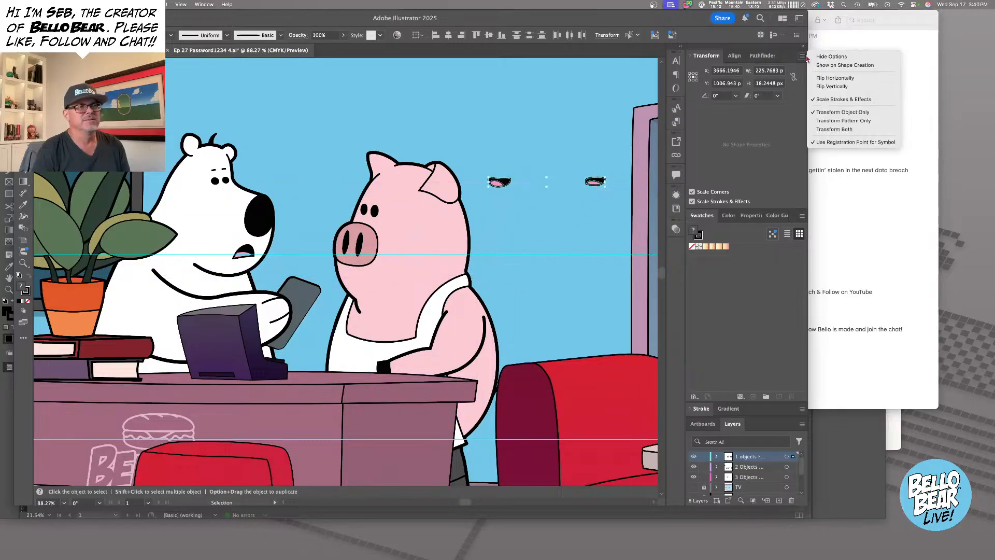
left_click(829, 78)
left_click(621, 214)
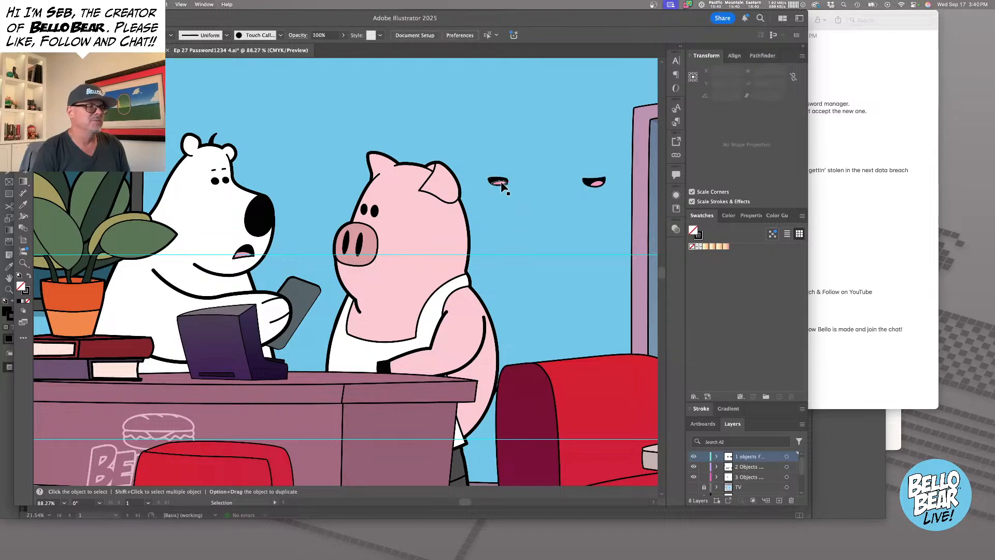
Place the flipped Neutral mouth under the pig's snout and delete the spare Med mouth.
left_click_drag(499, 181, 359, 282)
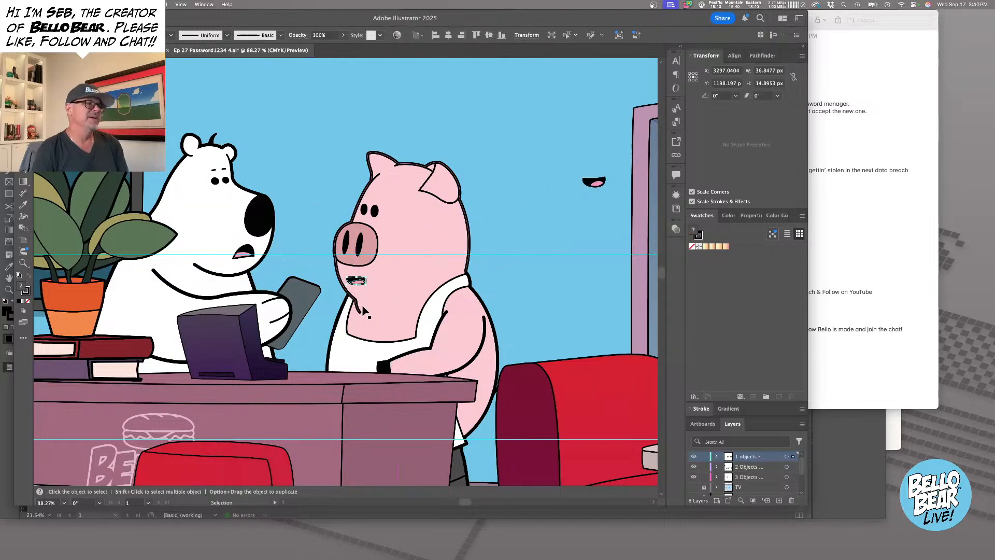
left_click(601, 176)
key("Delete")
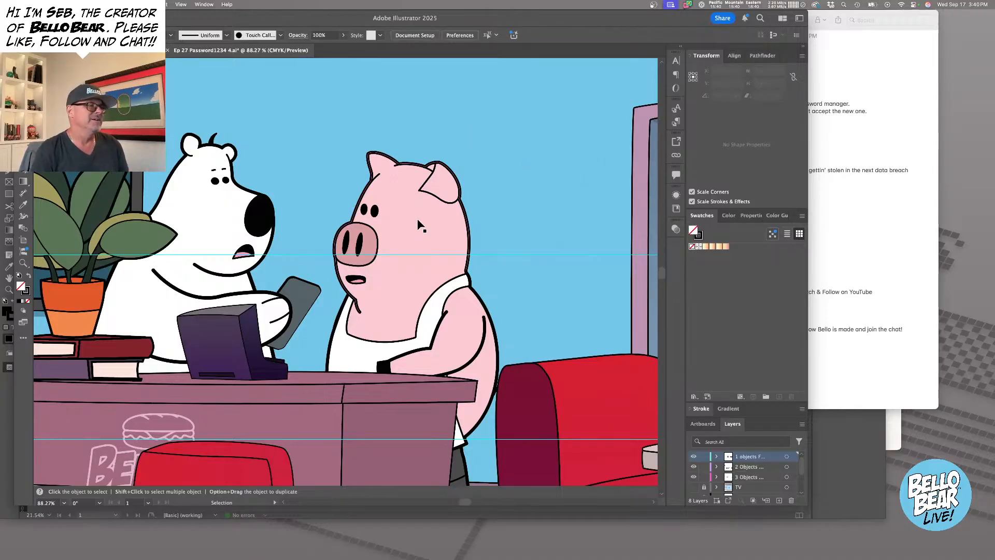
Copy the bear's eyebrows, paste a duplicate, and flip it horizontally.
key("a")
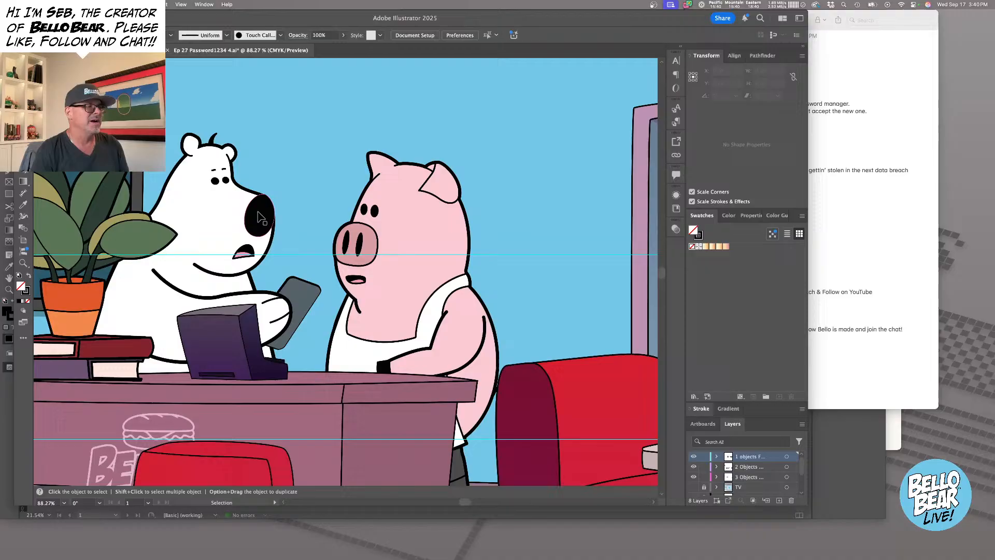
left_click(218, 169)
key("super+c")
key("v")
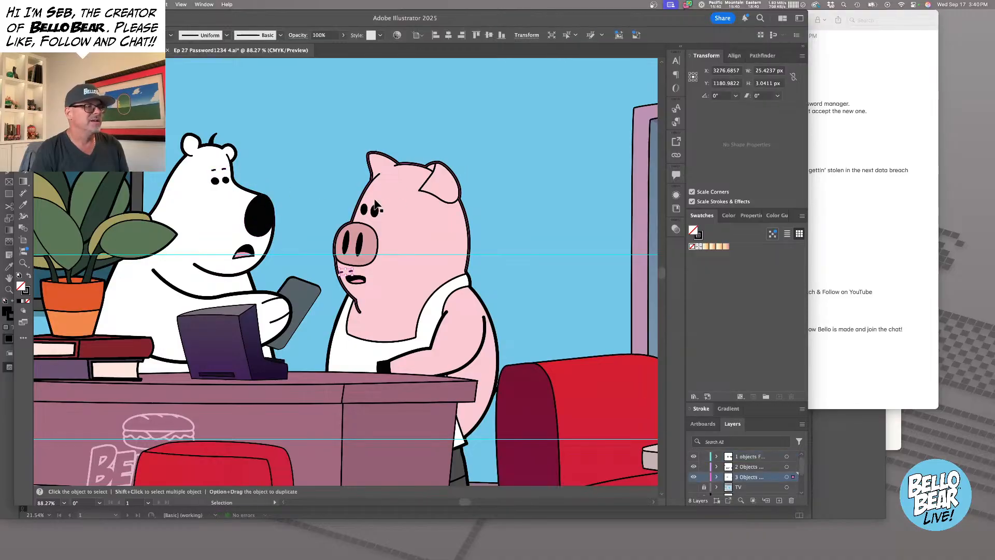
key("super+v")
left_click(803, 55)
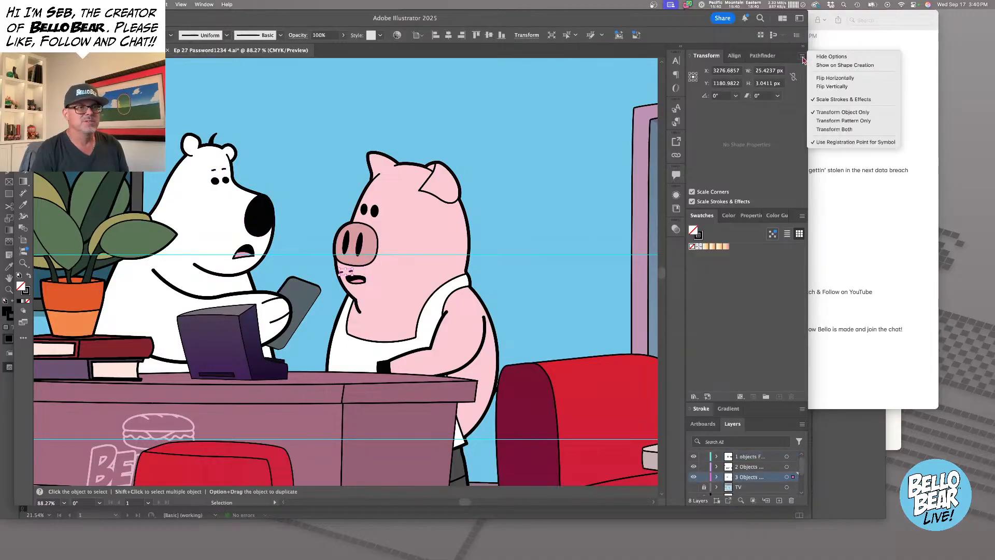
left_click(829, 79)
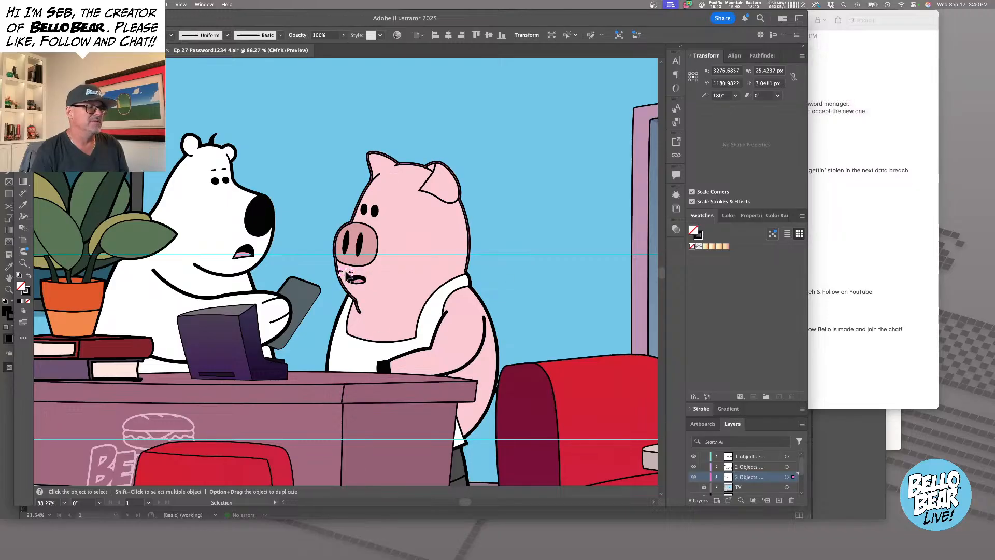
Position the flipped eyebrows above the pig's eyes and nudge the pig's eyes down slightly.
left_click_drag(345, 271, 420, 211)
key("super+z")
key("super+space")
left_click_drag(322, 247, 406, 262)
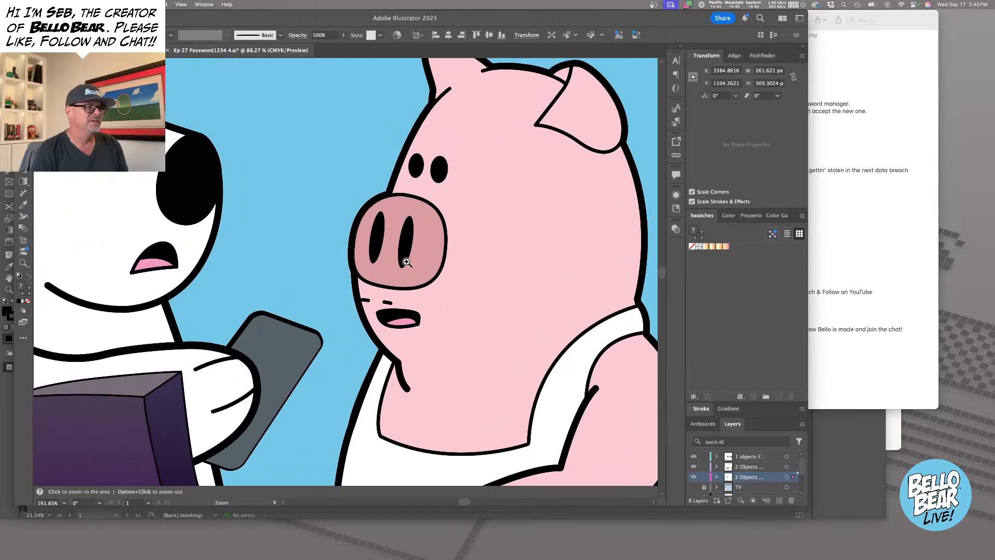
left_click_drag(385, 304, 453, 133)
left_click_drag(441, 170, 443, 175)
Nudge the bear's eyebrows slightly down toward its eyes and save the illustration.
left_click_drag(351, 208, 426, 247)
left_click_drag(187, 121, 185, 124)
left_click(303, 129)
key("super+alt+space")
left_click(366, 227, "alt")
left_click(356, 222, "alt")
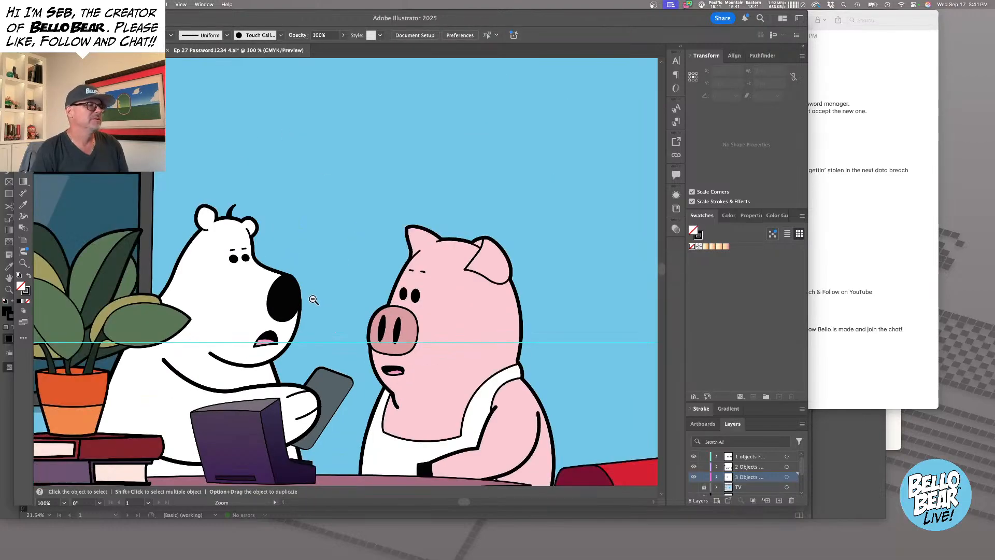
left_click_drag(305, 301, 409, 184)
key("a")
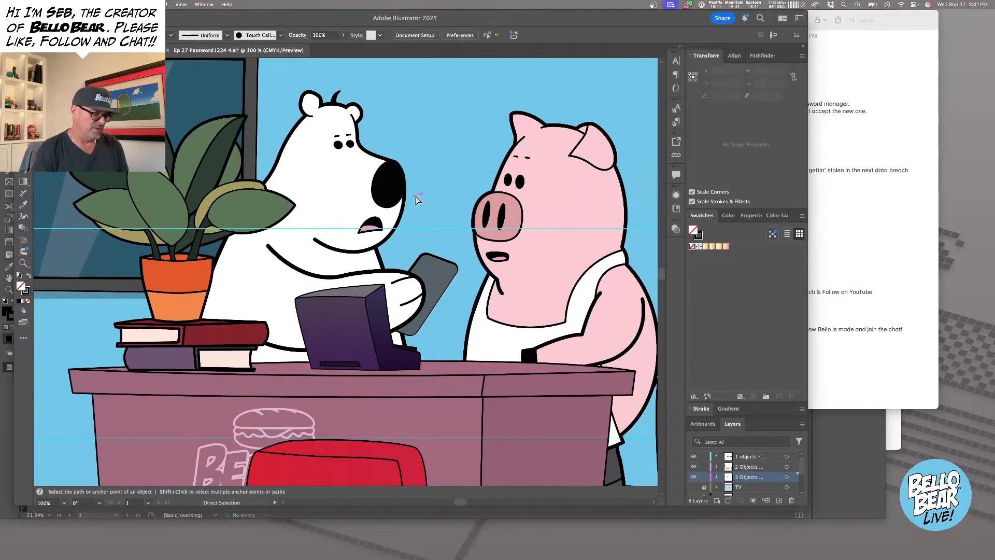
key("v")
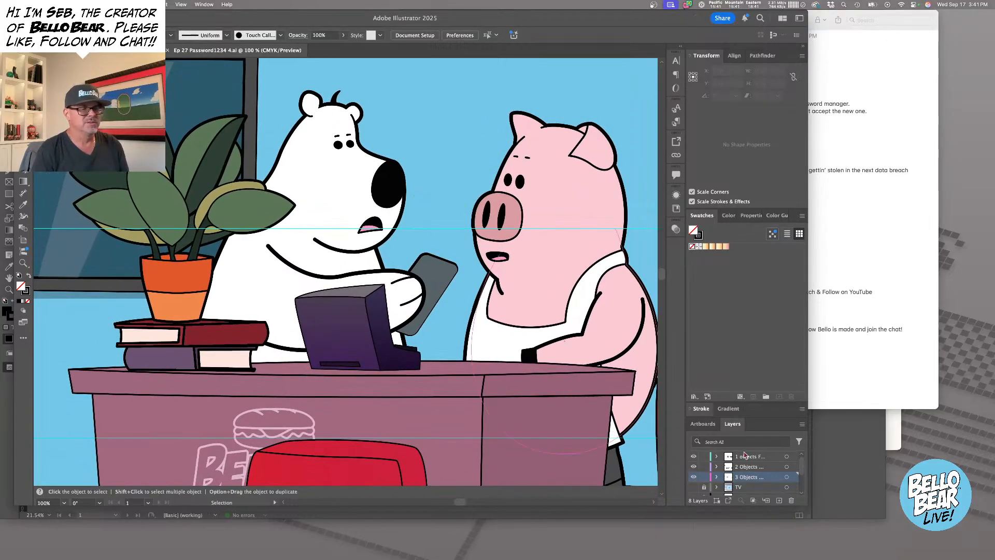
Return to the InDesign comic layout and refresh the Ep 27 Password1234 4.ai link with the pig's new expression.
left_click(852, 462)
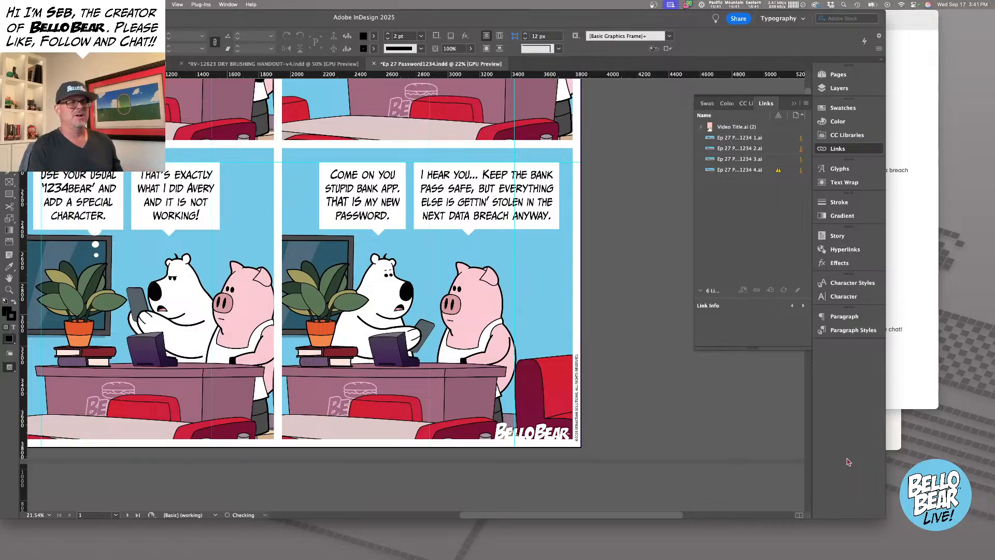
left_click(783, 171)
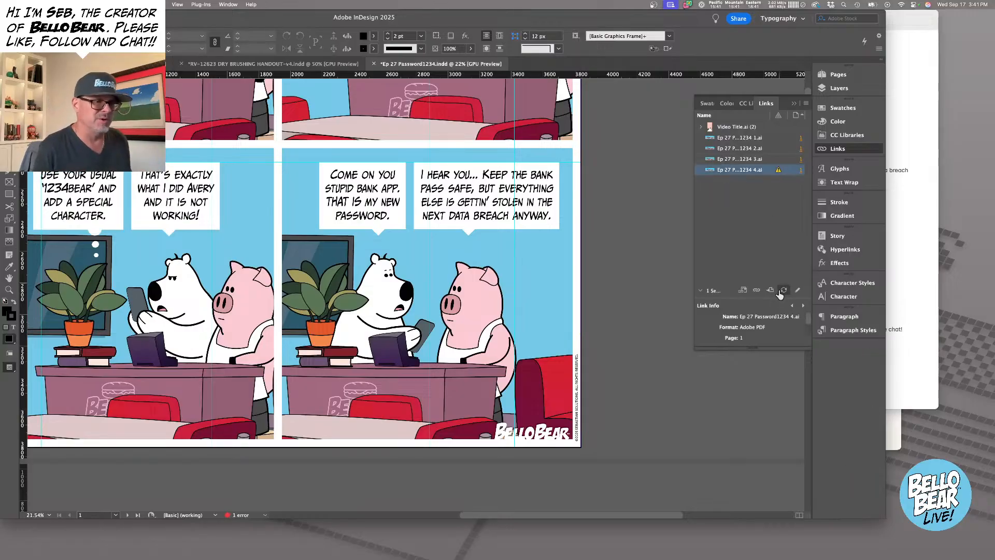
left_click(782, 289)
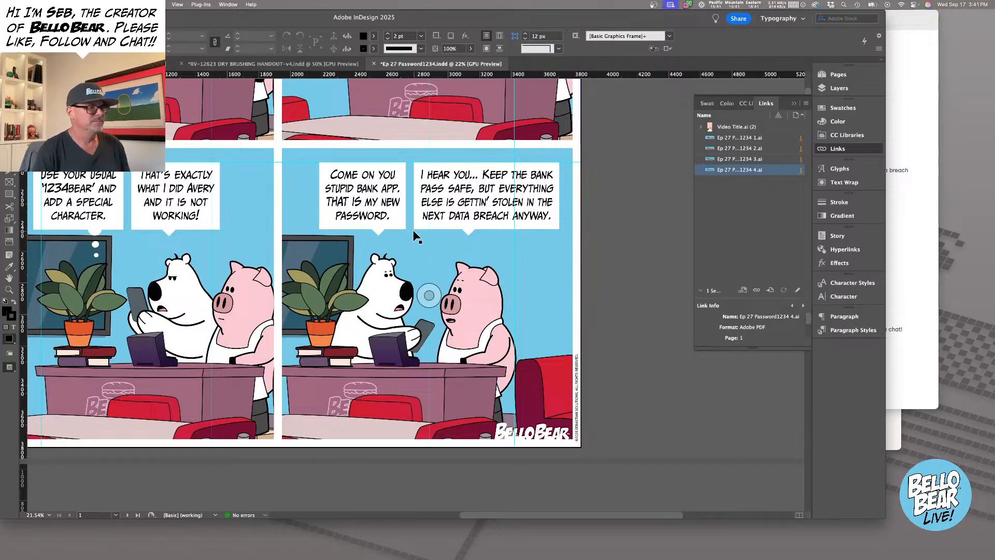
mouse_move(433, 556)
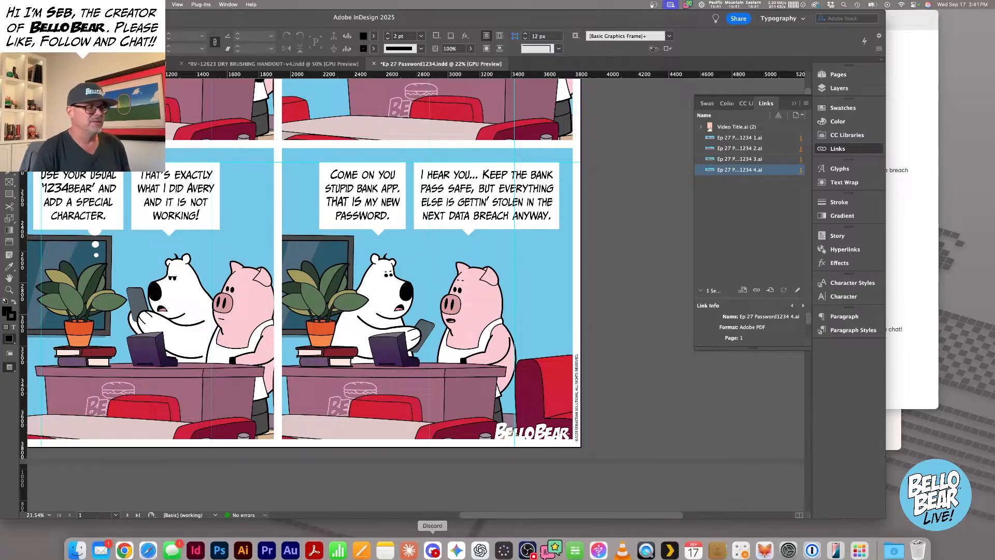
Switch to the Illustrator artwork for panel 4, remove the bear's eyebrows, and save the file.
left_click(244, 544)
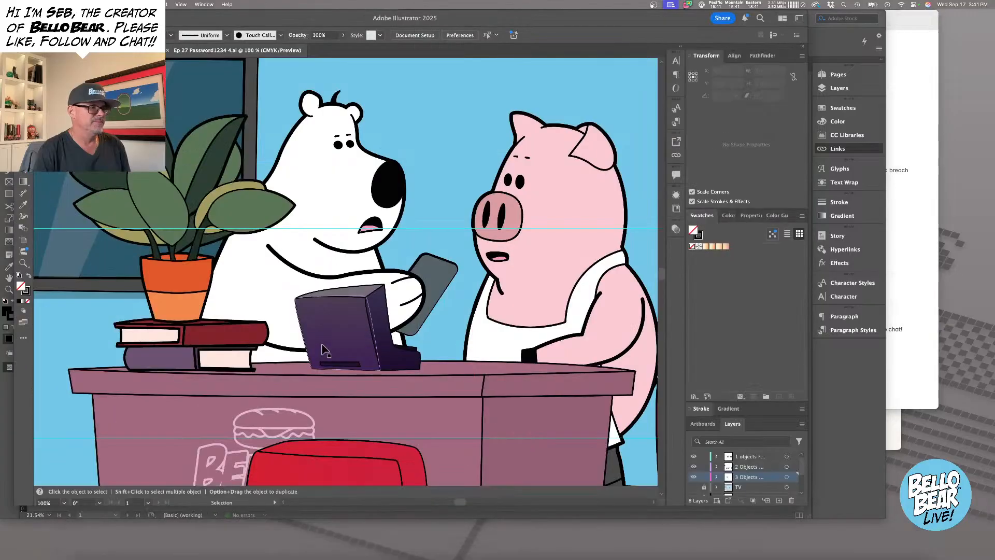
left_click_drag(337, 143, 338, 143)
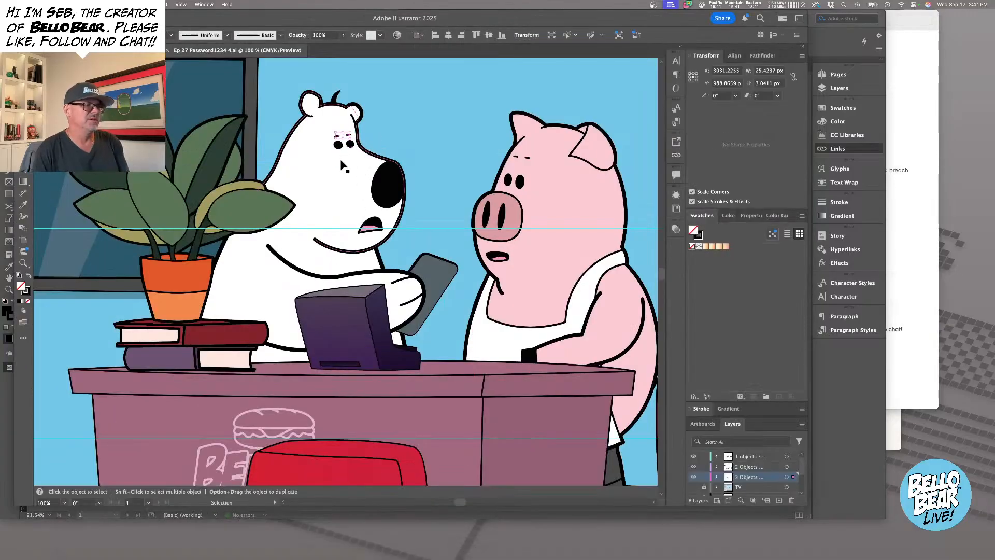
key("cmd+s")
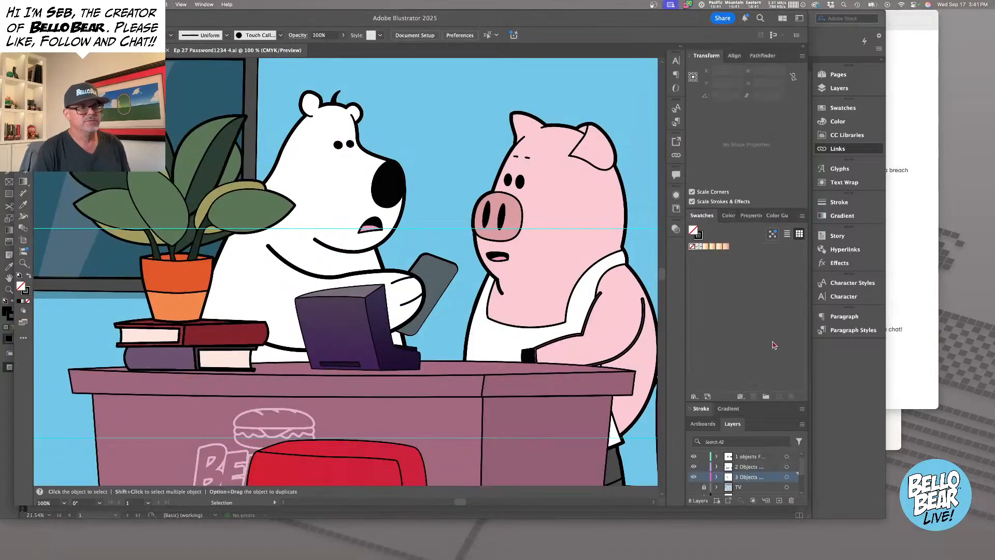
Return to the InDesign comic layout and update the Ep 27 Password1234 4.ai link, viewing panel 4 up close.
key("cmd+Tab")
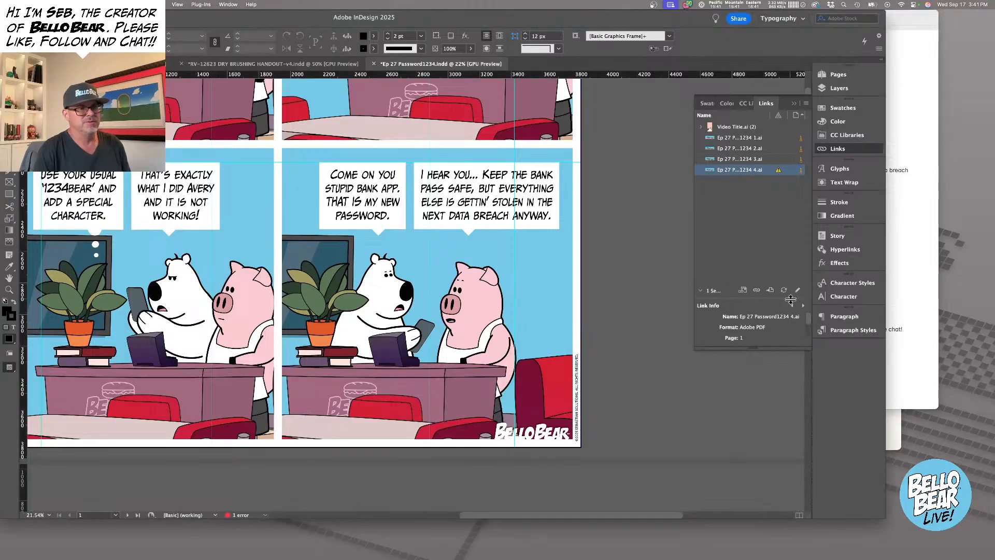
left_click(783, 290)
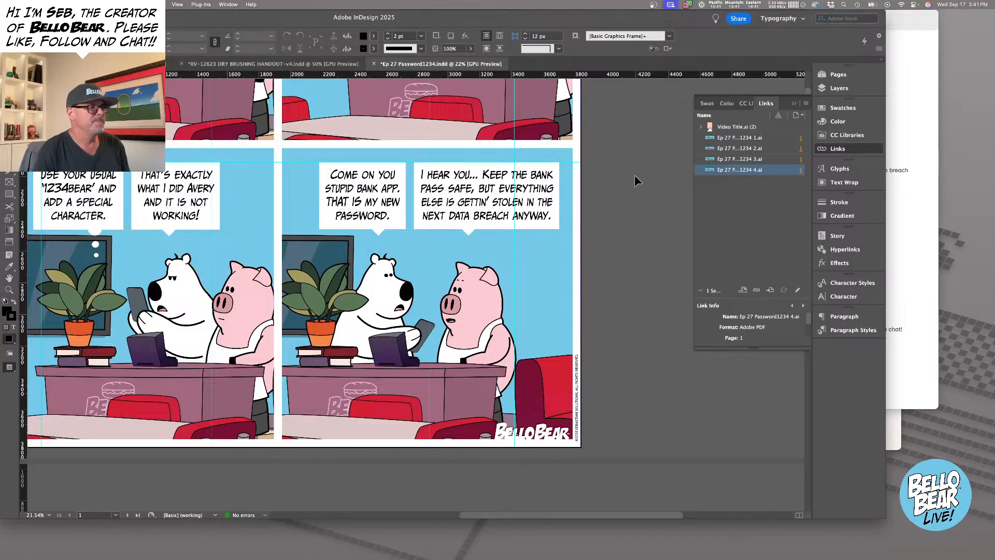
left_click_drag(430, 222, 472, 244)
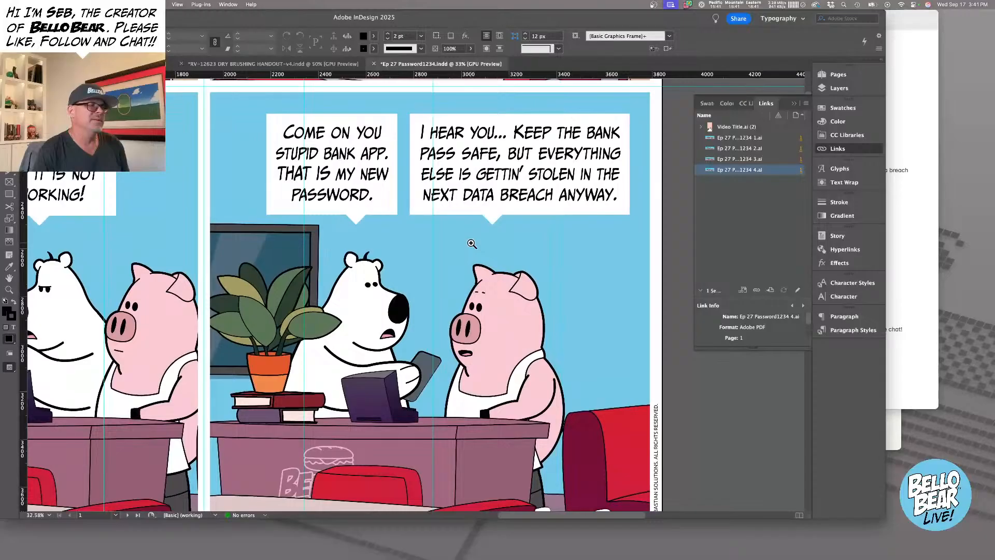
left_click(471, 242, "super")
Move the tail of the pig's speech bubble in panel 4 down and make the bubble's text frame narrower and taller.
left_click_drag(429, 249, 430, 278)
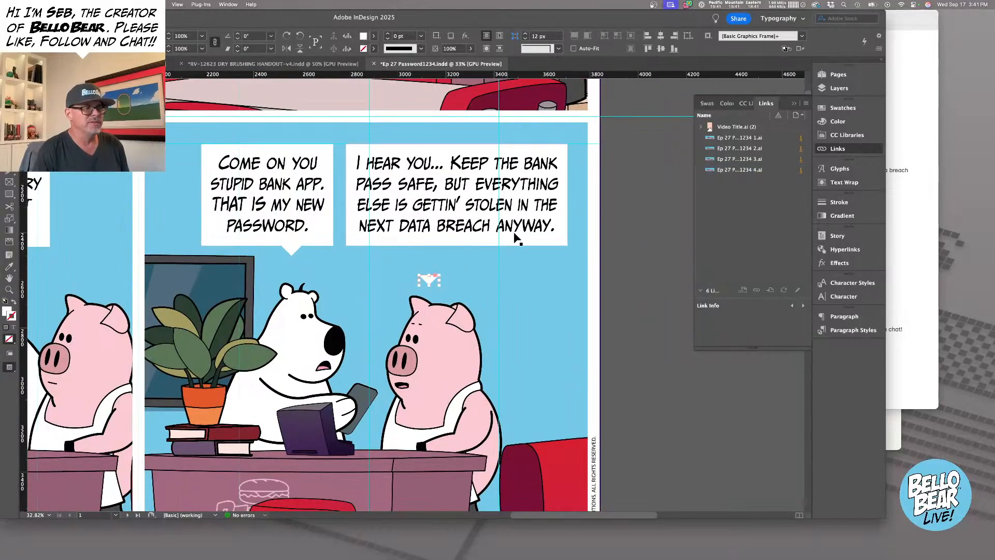
left_click(564, 243)
left_click_drag(565, 244, 543, 268)
scroll(543, 268, "up", 1)
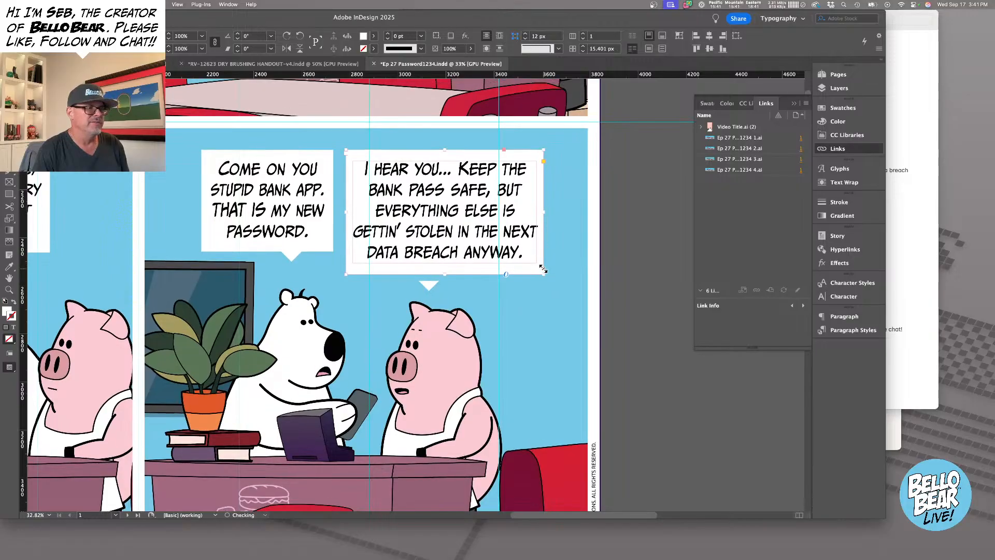
Select all of the pig's dialogue and clear its overrides so it follows the [Basic Paragraph] style.
triple_click(444, 223)
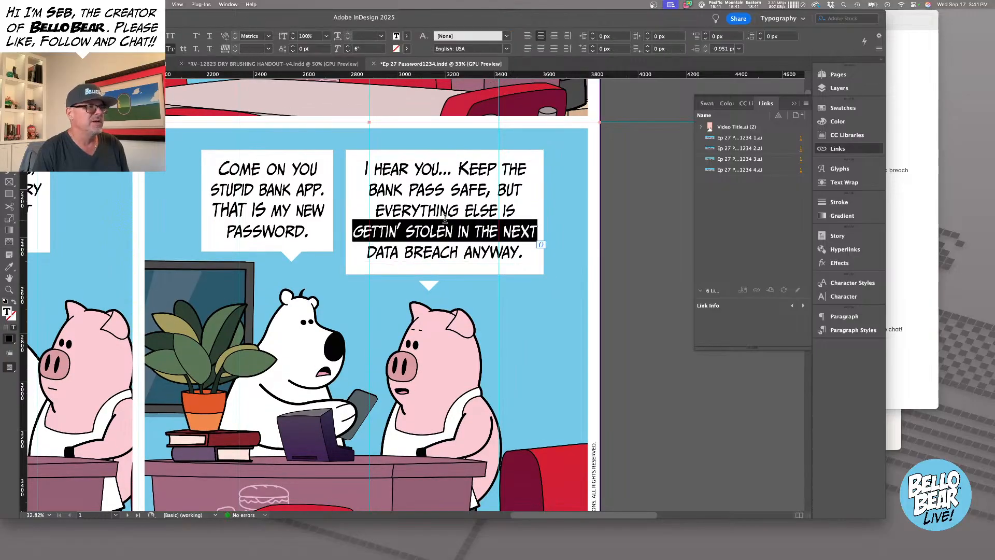
left_click(445, 220)
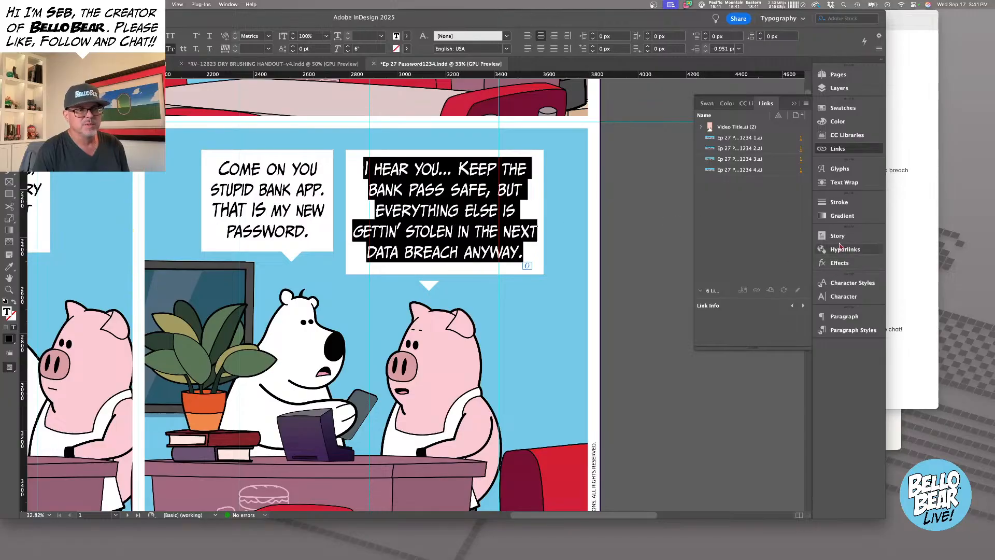
left_click(844, 316)
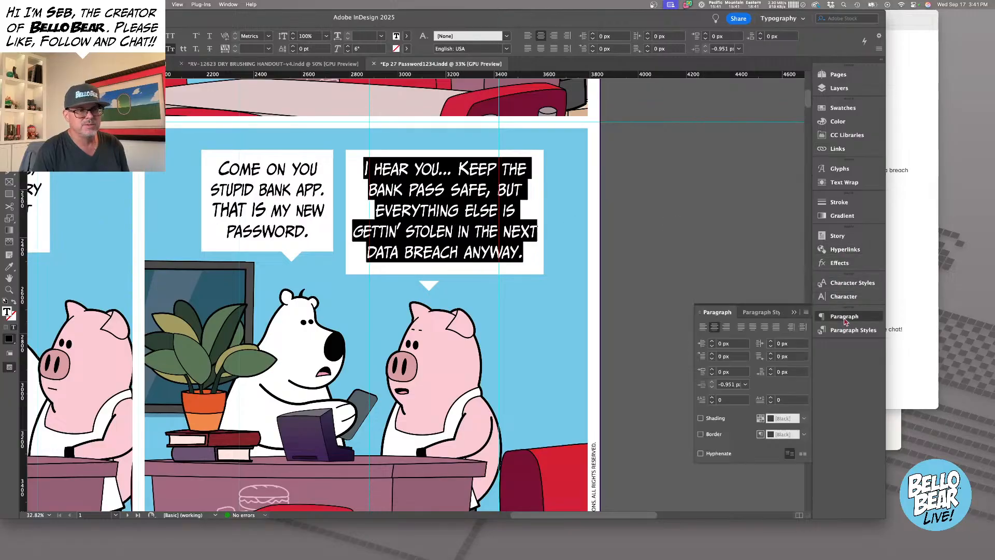
left_click(853, 330)
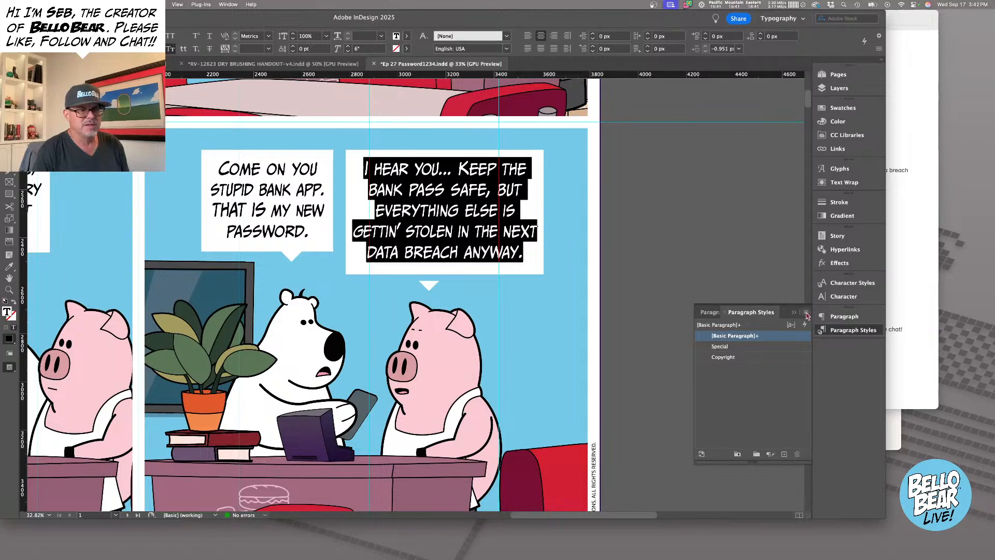
left_click(805, 312)
left_click(834, 373)
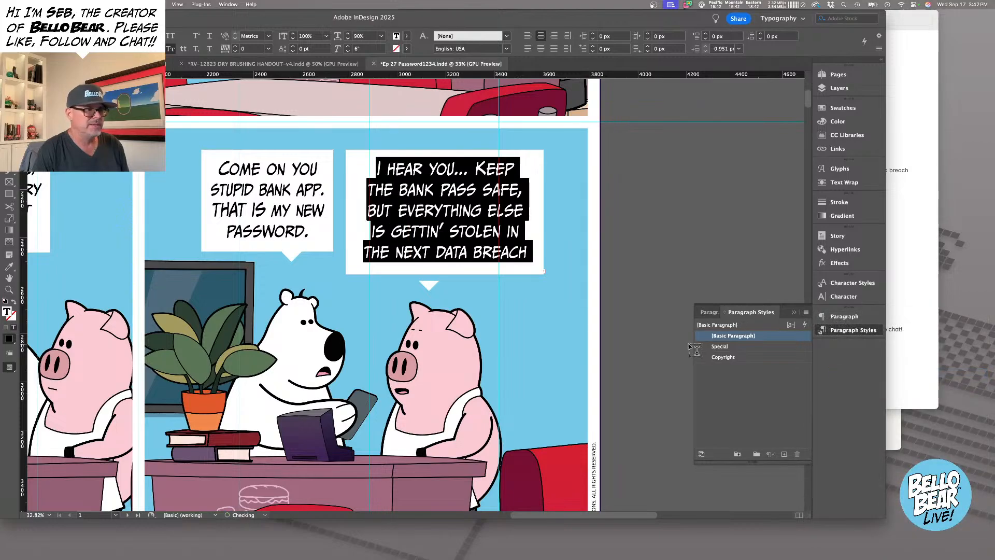
Widen the pig's speech bubble frame slightly so the whole dialogue fits on five lines.
key("Escape")
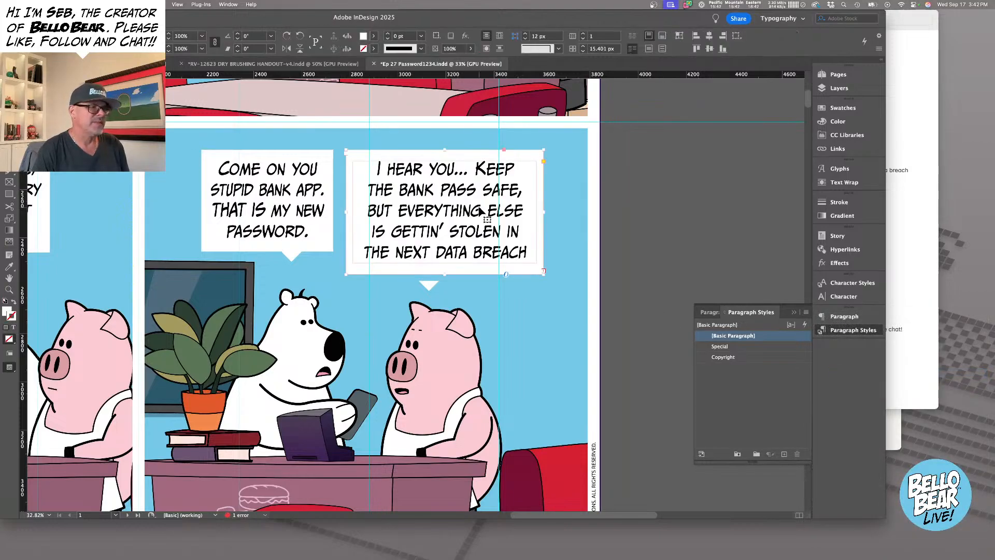
left_click_drag(543, 212, 557, 212)
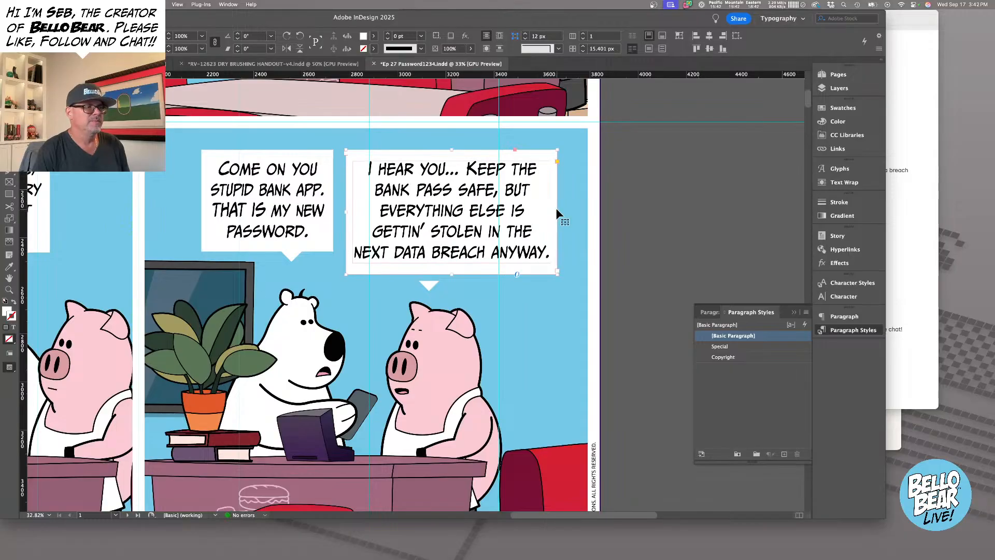
left_click(617, 183)
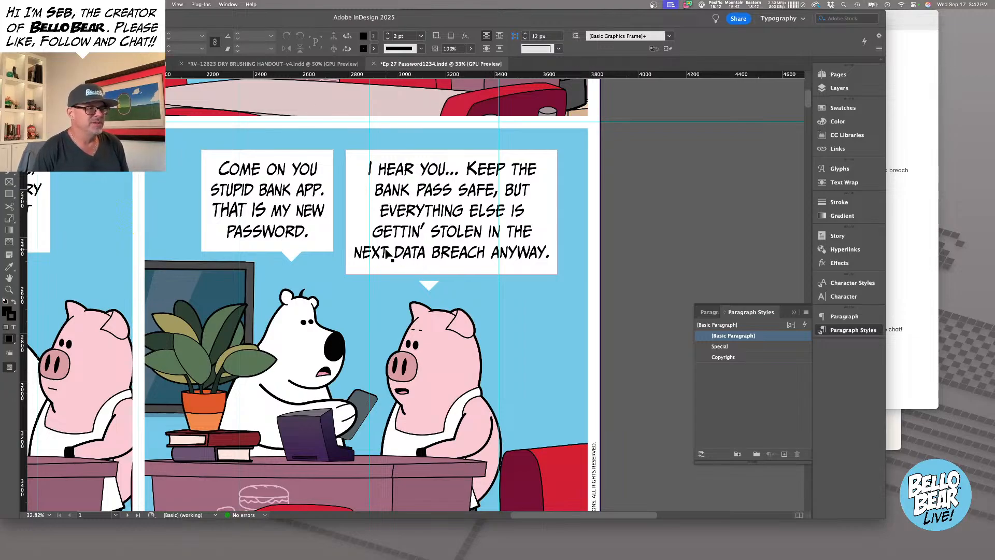
Replace "I hear you" with "Sure" at the start of the pig's dialogue, keeping the ellipsis.
double_click(404, 172)
left_click_drag(445, 171, 330, 162)
type("Sure")
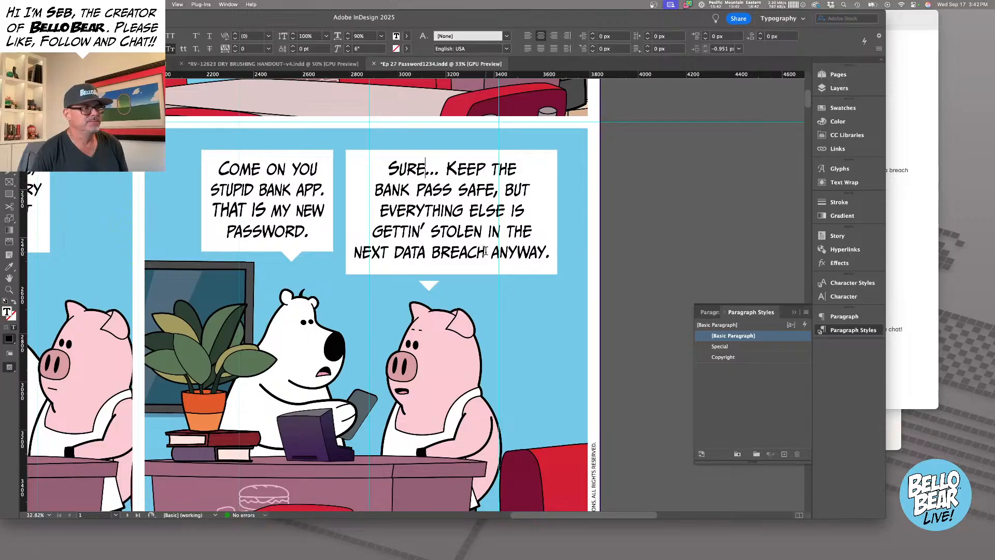
key("Escape")
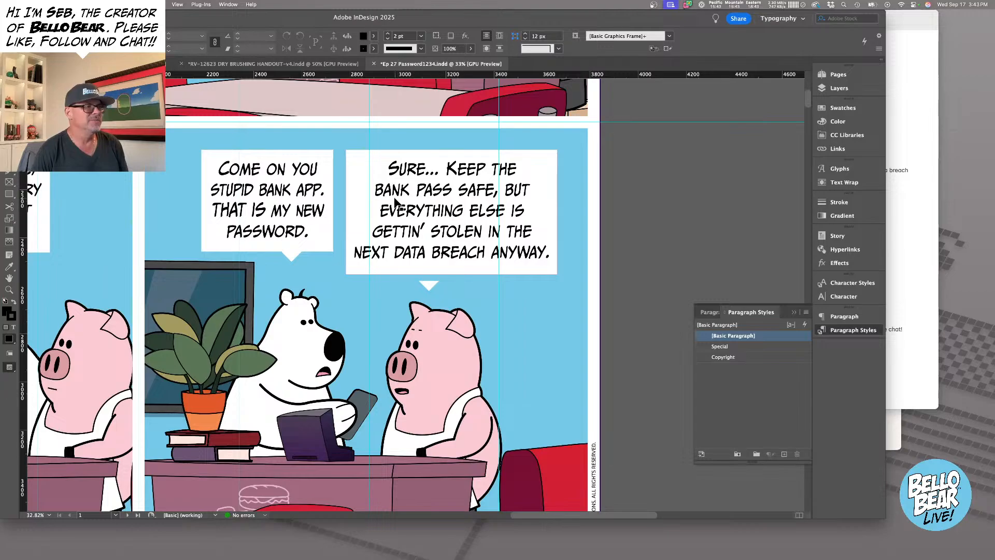
Widen the pig's speech bubble frame slightly to reflow the "Sure..." dialogue.
left_click(490, 215)
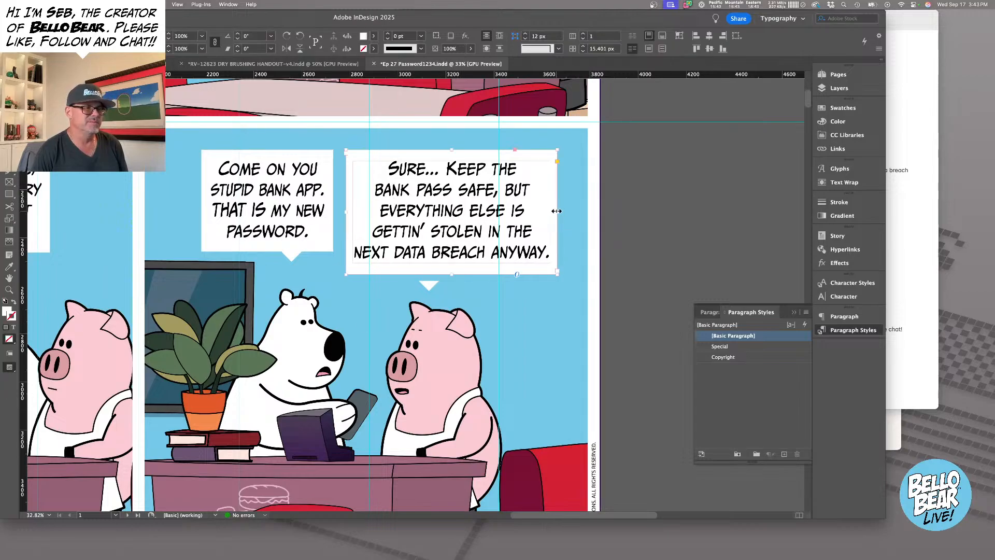
left_click_drag(557, 211, 563, 210)
left_click(626, 226)
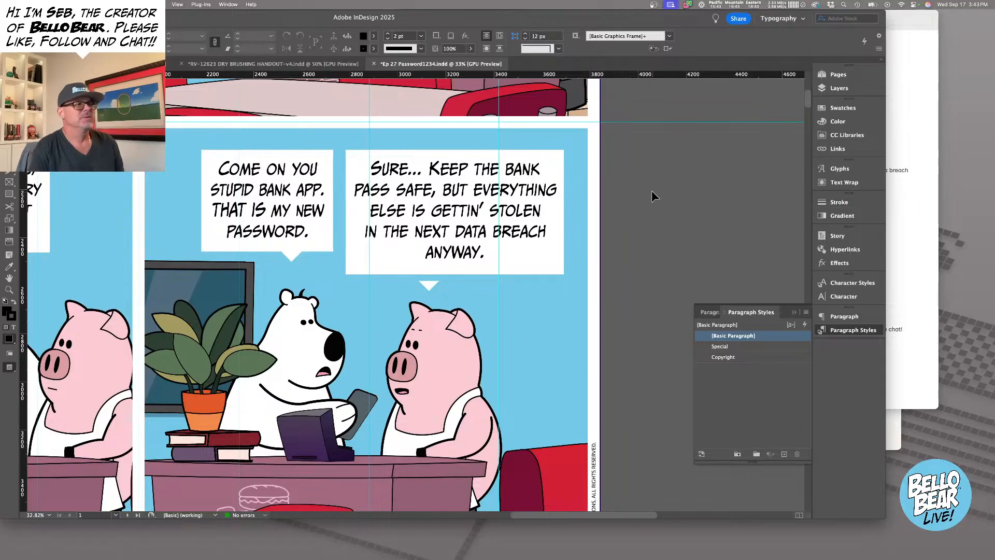
Undo the "Sure" rewording and the frame widening that followed it, restoring the "I hear you..." dialogue.
key("super+z")
key("super+z")
key("super+z")
key("super+z")
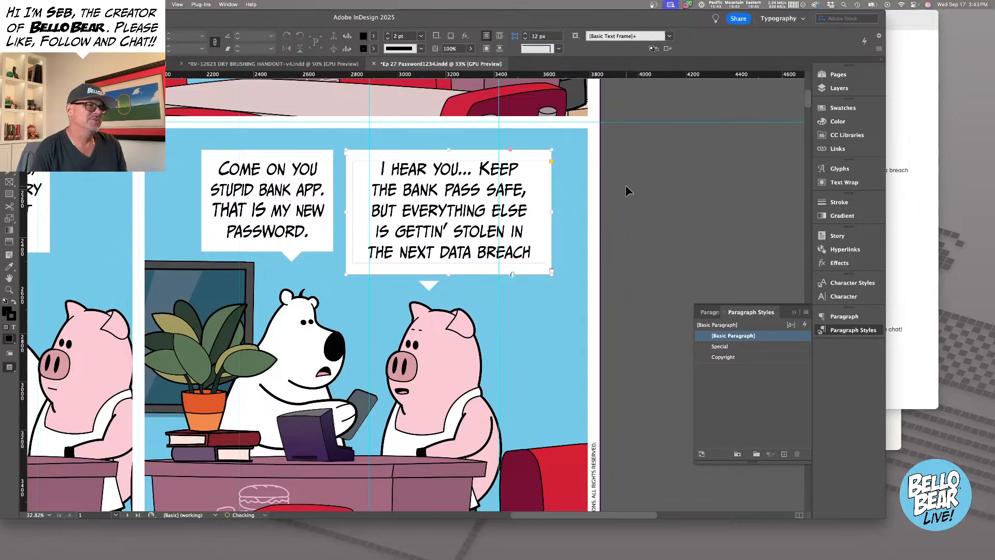
key("super+z")
left_click(675, 185)
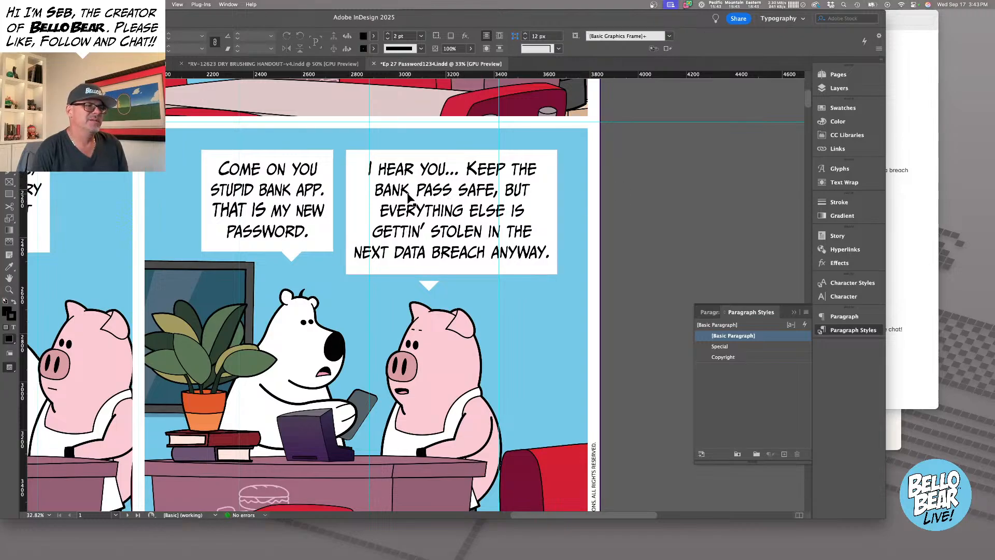
Insert "bello" after "I hear you" in the pig's dialogue.
double_click(443, 211)
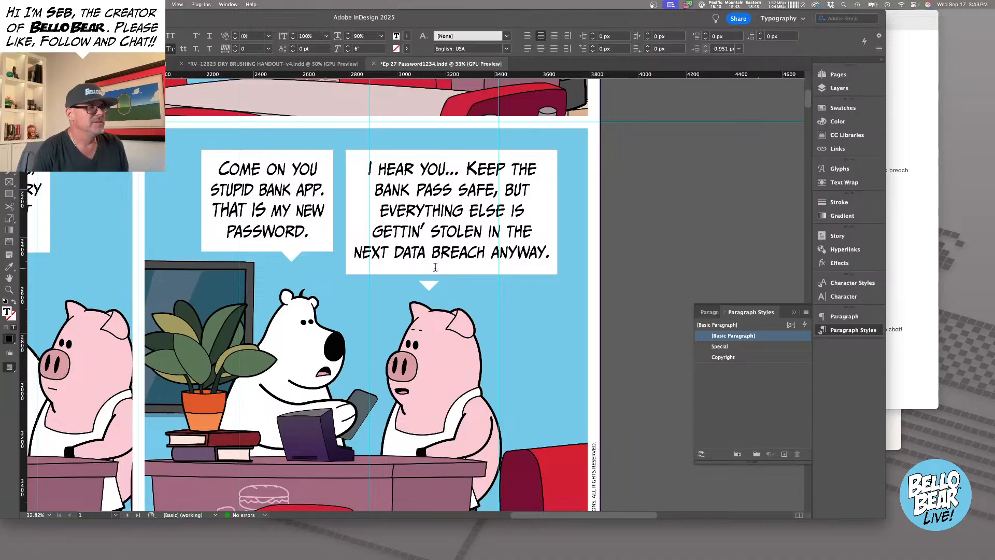
left_click(446, 170)
type("bello")
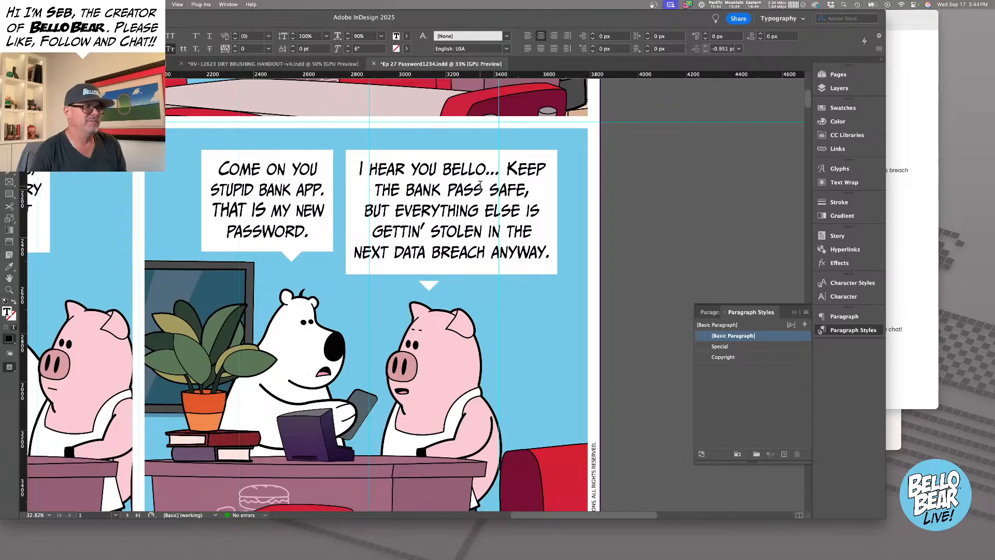
Change "pass" to "password" in the pig's dialogue and delete "bello" from the first line.
type("WORD")
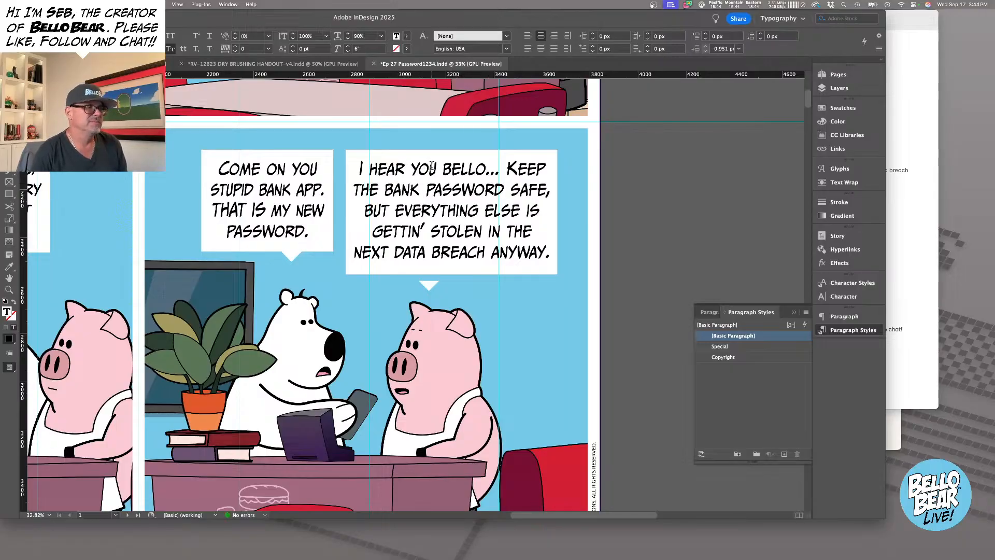
left_click_drag(434, 167, 485, 171)
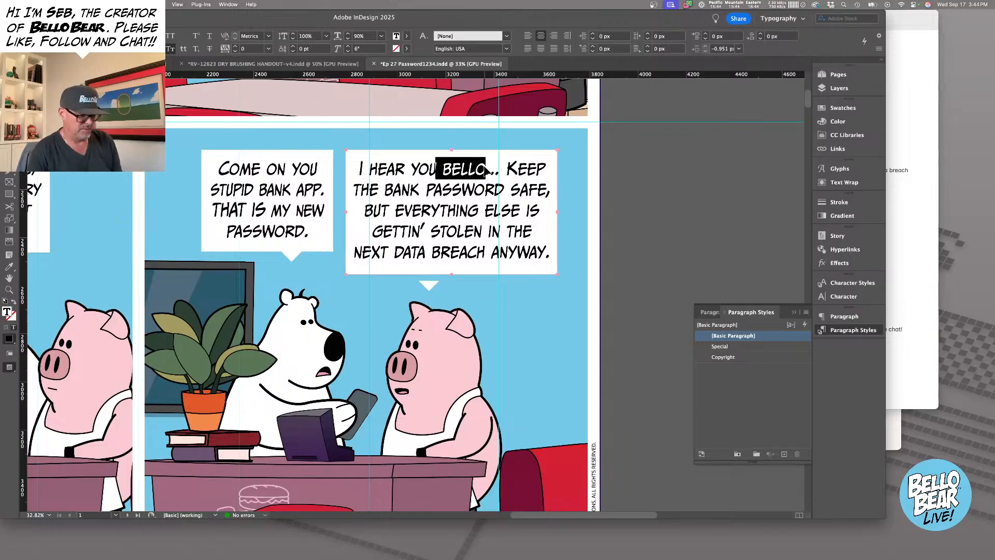
key("BackSpace")
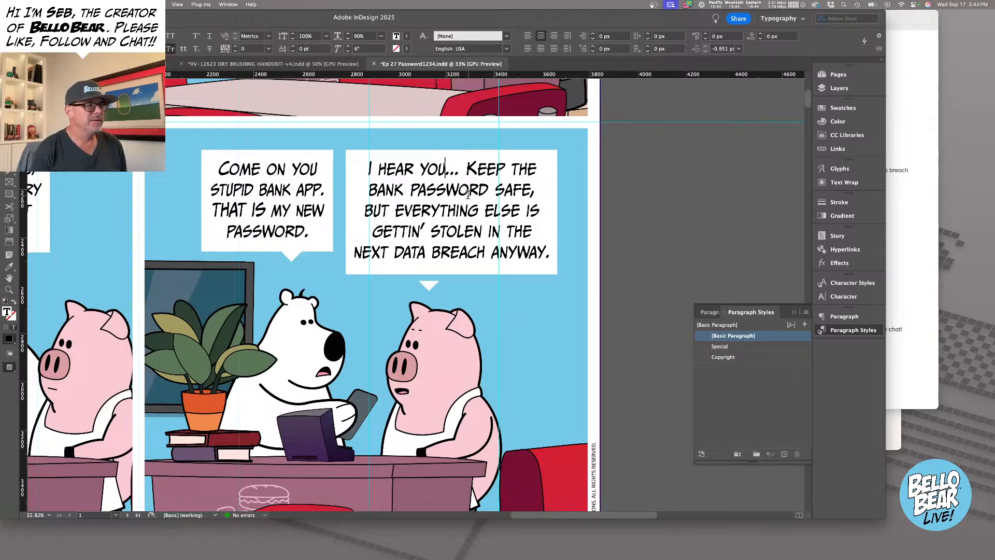
Try ending the pig's sentence after "safe" with a period and starting a new one with "Everything" instead of "but everything".
double_click(532, 192)
left_click(529, 192)
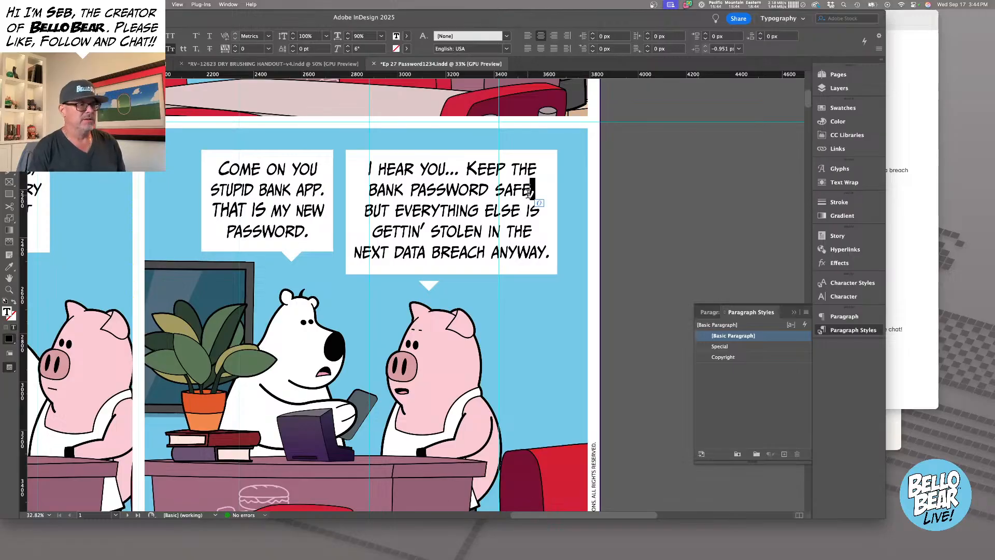
key("BackSpace")
type(".")
left_click_drag(403, 210, 335, 205)
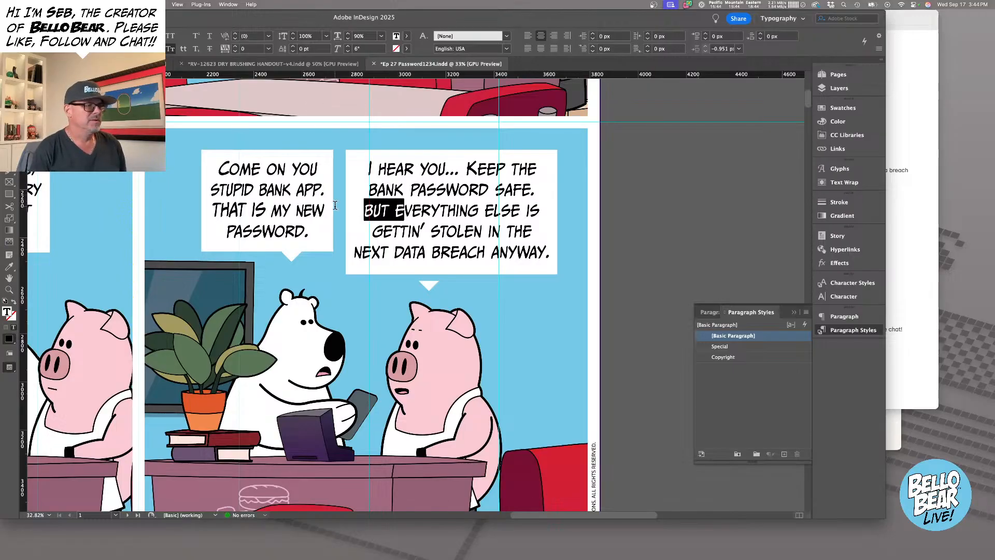
key("BackSpace")
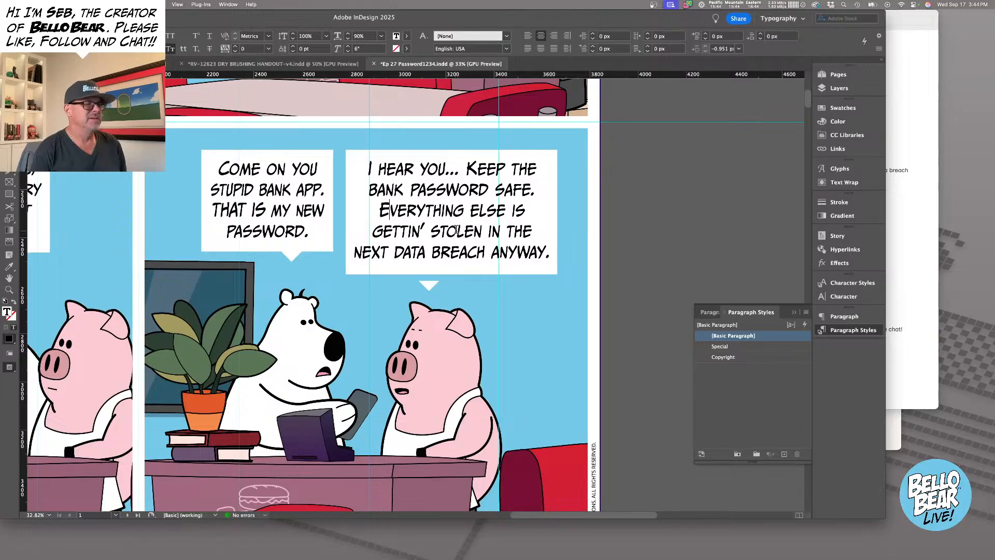
key("super+z")
key("super+z")
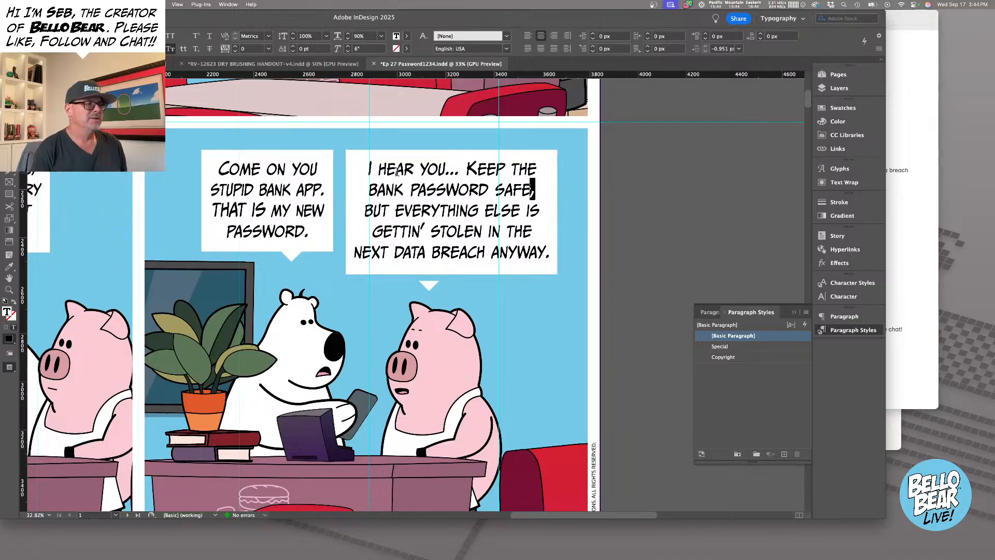
Copy the pig's entire dialogue text and switch to Claude.
triple_click(447, 208)
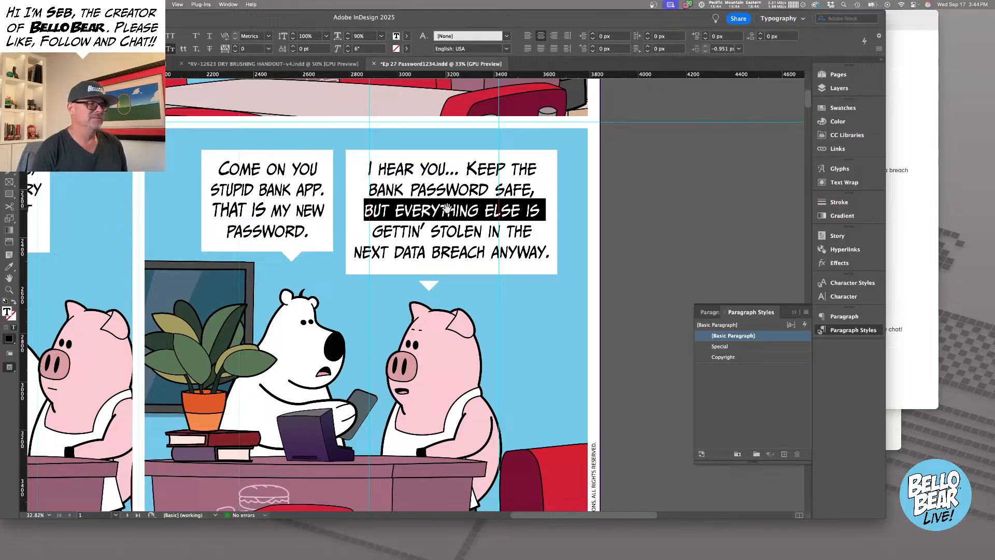
triple_click(424, 246)
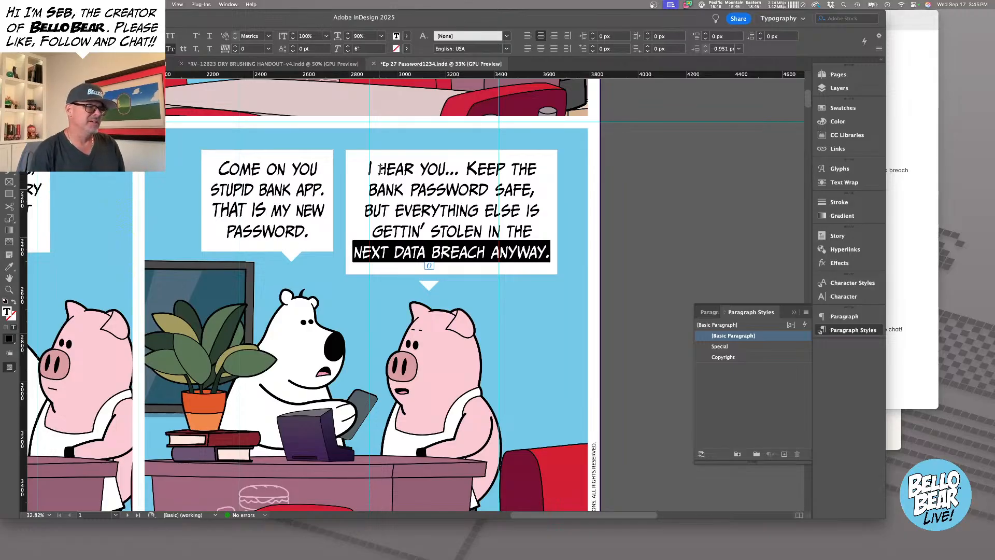
left_click(420, 199)
key("super+a")
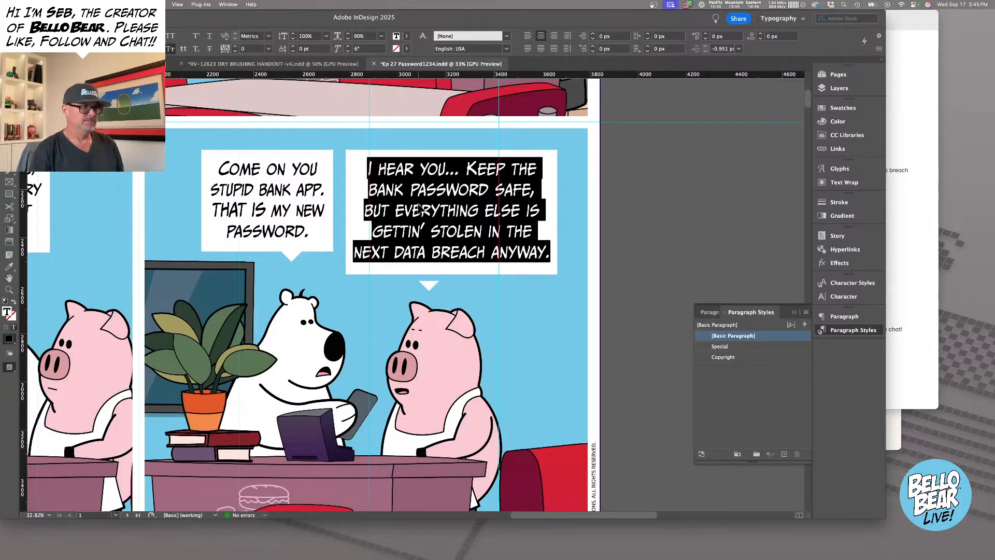
left_click(410, 548)
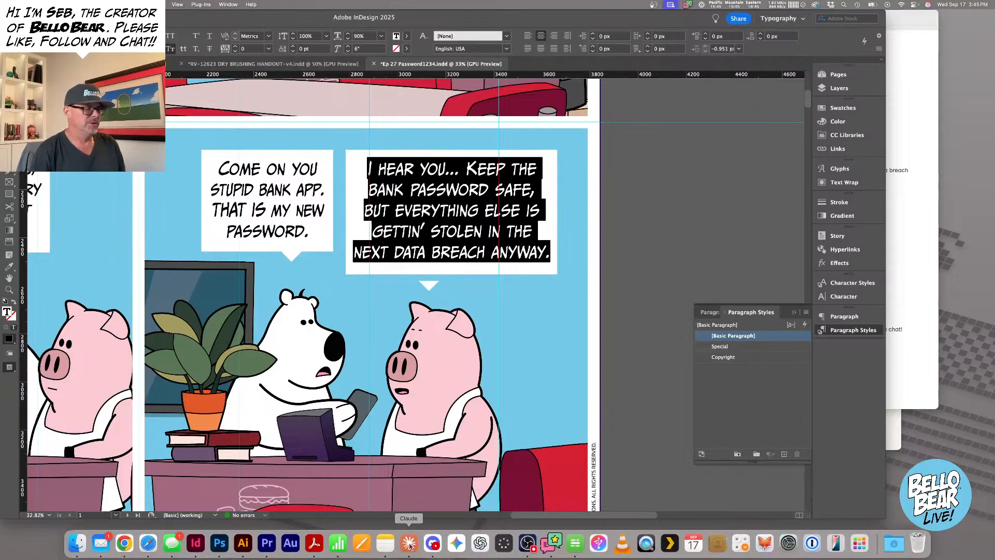
Send Claude the message "Hey bud, updating this line... Any other words for anyway?" followed by the copied dialogue.
left_click(627, 424)
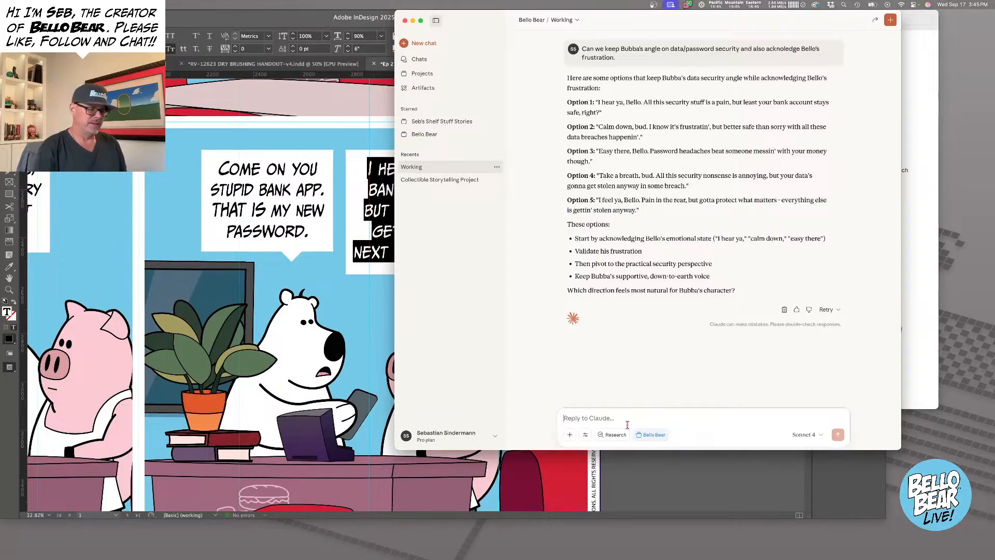
type("Hey bu")
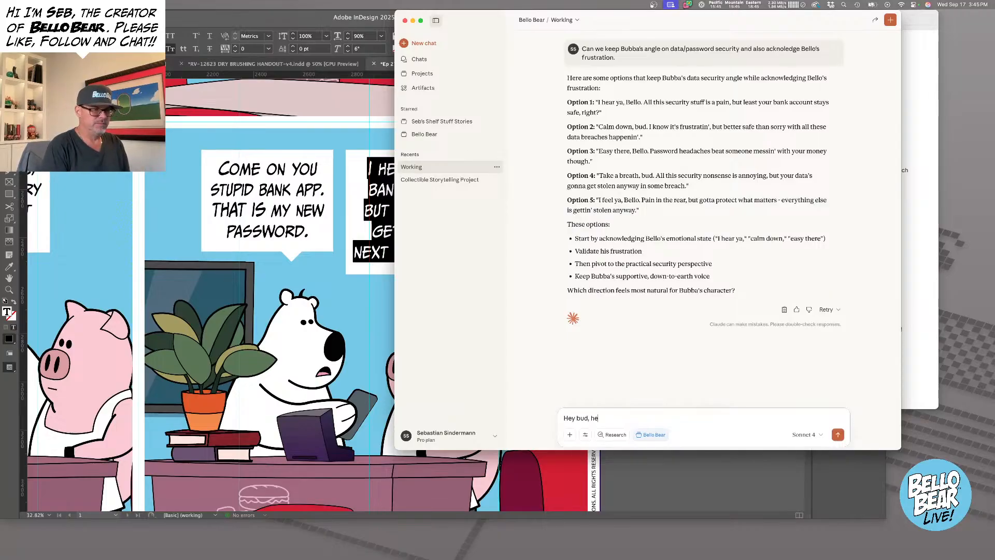
type("d, he")
key("BackSpace")
key("BackSpace")
type("updatin")
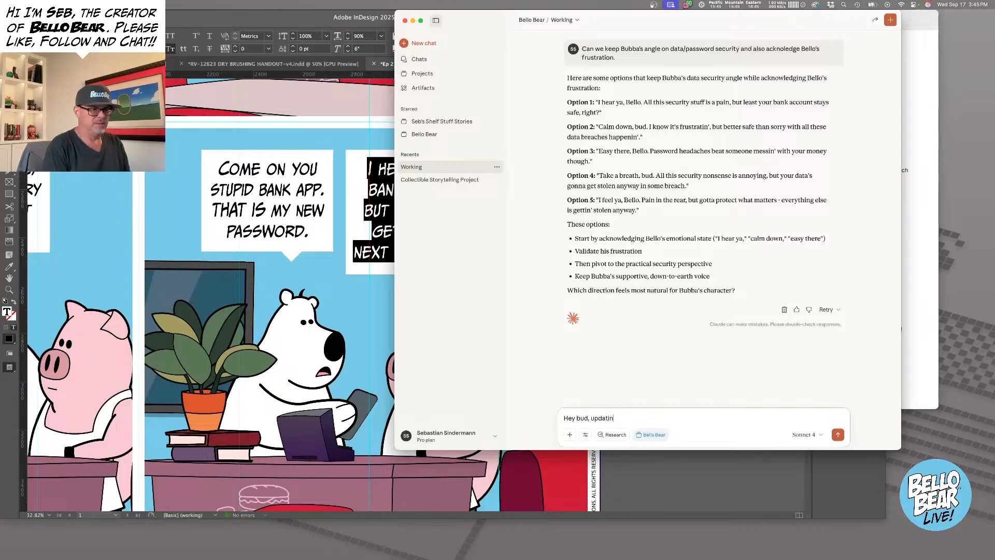
type("g this line... A")
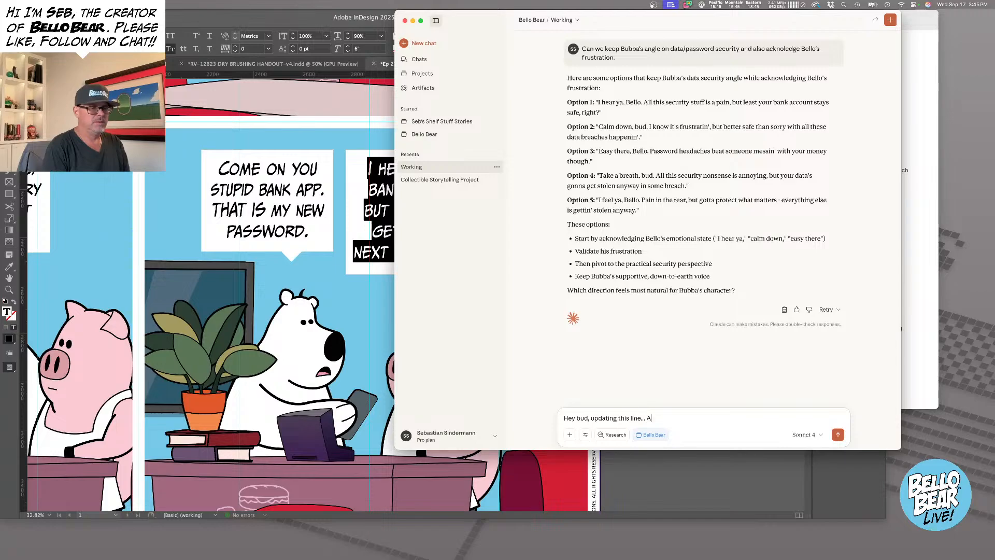
type("ny other wo")
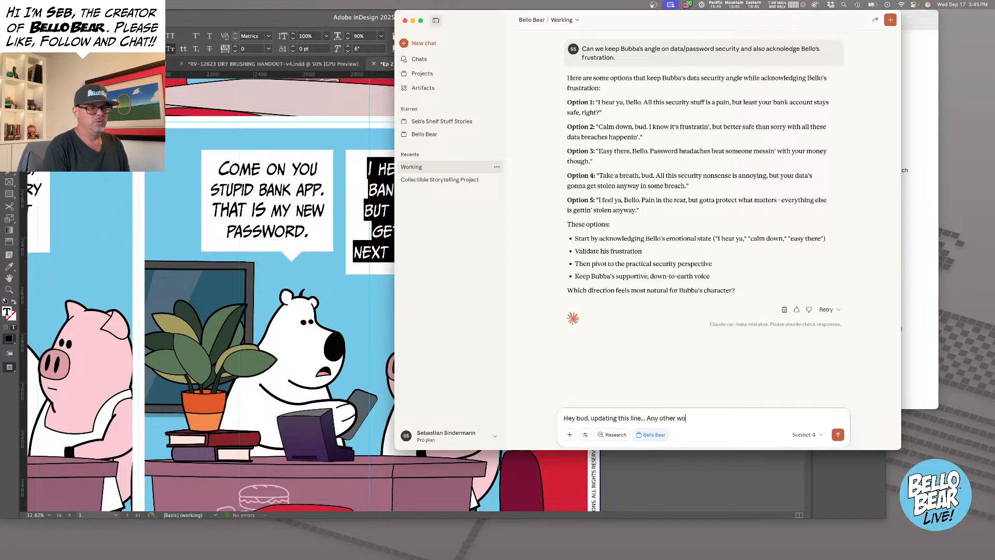
type("rds for anyway..")
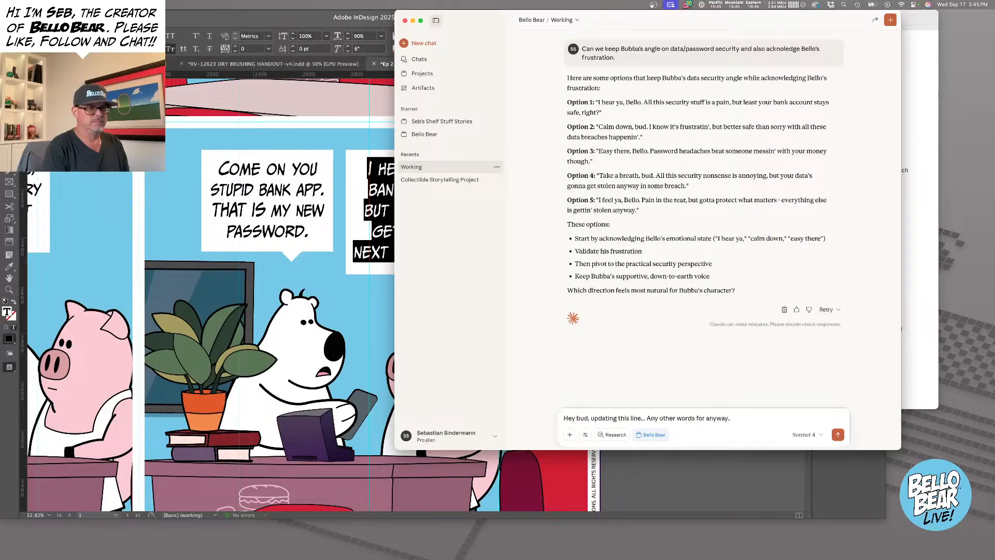
key("super+v")
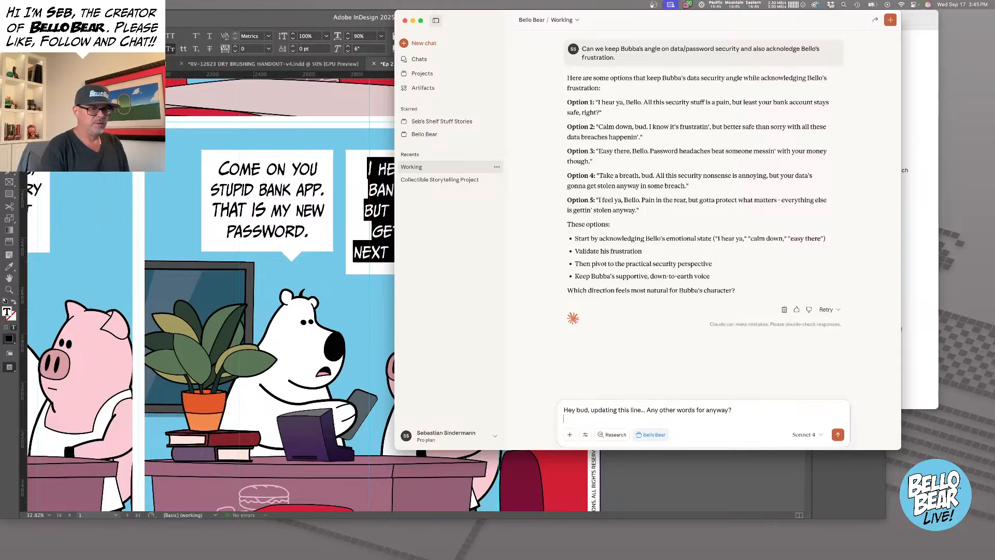
key("Return")
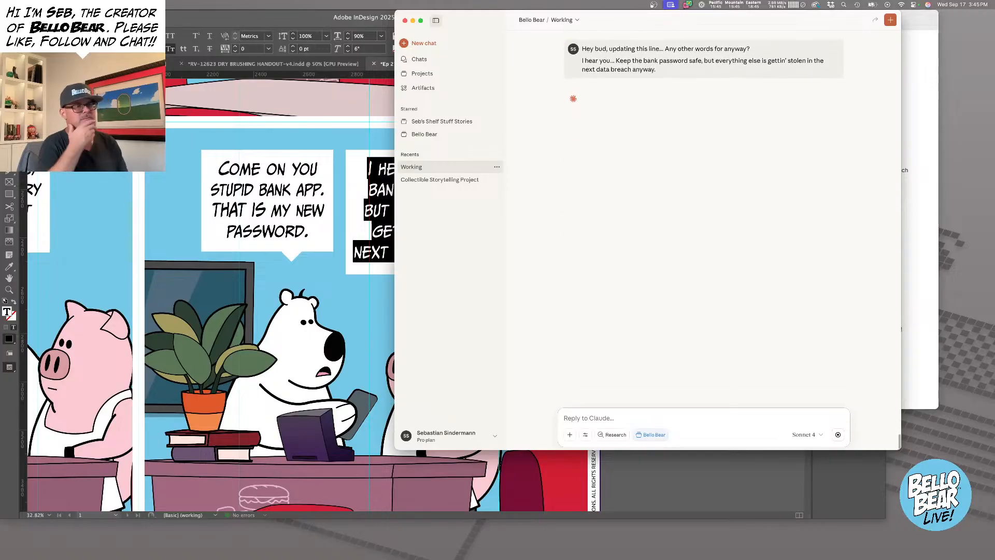
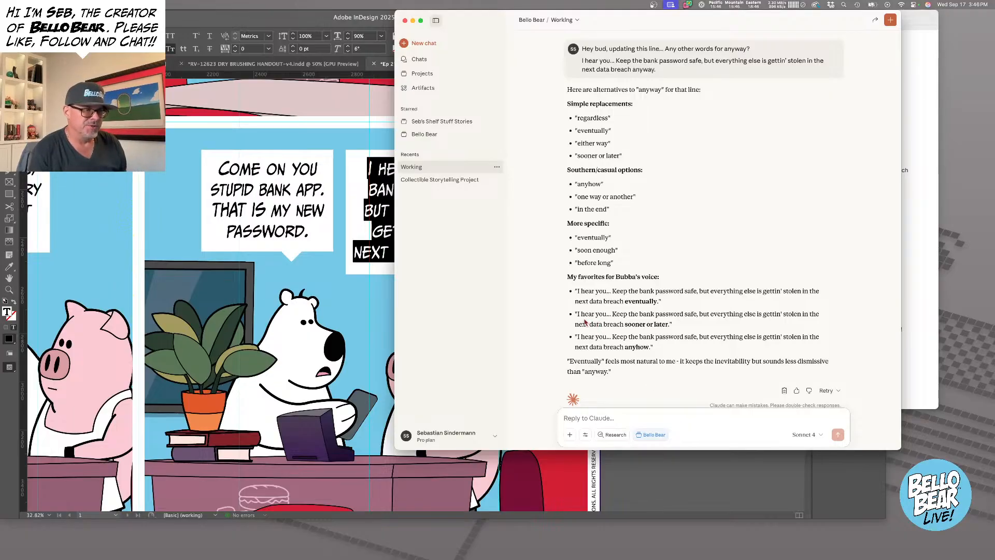
Copy Claude's "sooner or later" version of the line and replace the pig's dialogue with it in InDesign.
left_click_drag(578, 314, 670, 325)
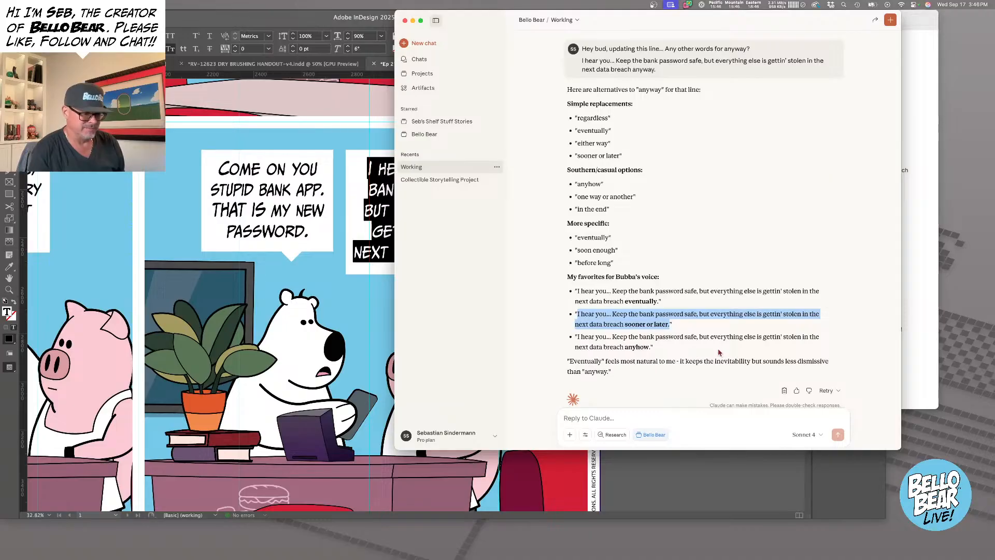
key("super+Tab")
key("super+v")
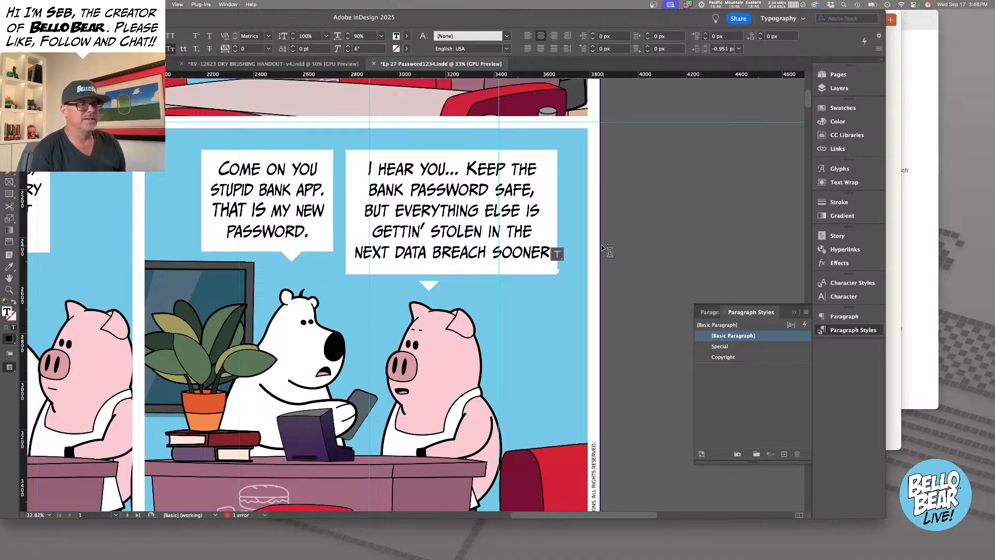
Try shortening "password" to "pass" in the pig's dialogue.
left_click(486, 188)
key("BackSpace")
key("BackSpace")
key("BackSpace")
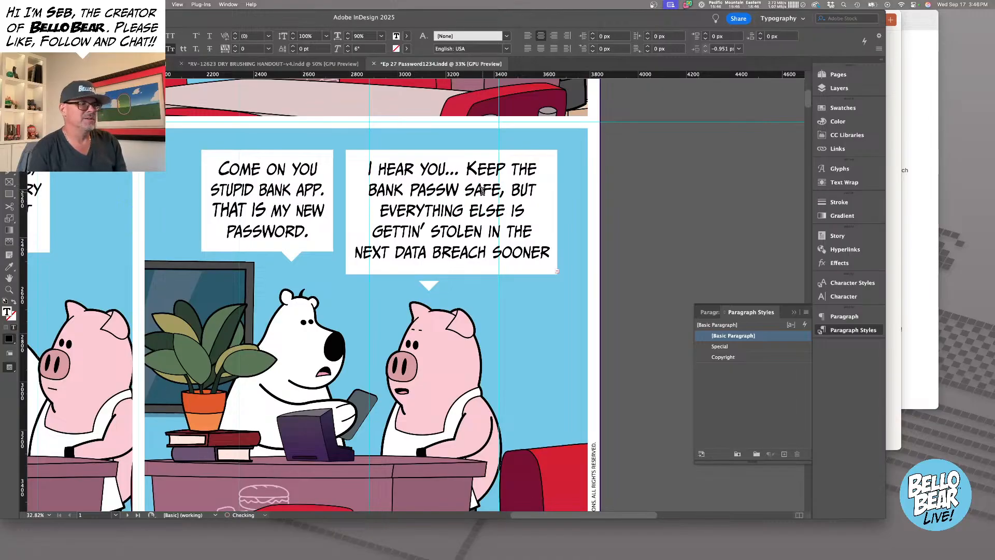
key("BackSpace")
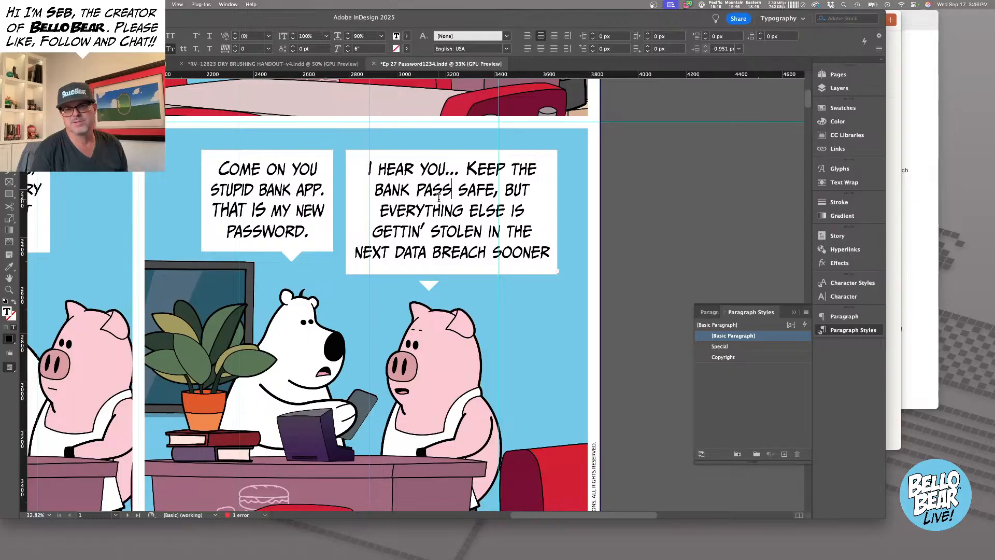
Undo the recent dialogue edits back to the wording "I hear you bello..." ending in "anyway".
key("super+z")
key("super+z")
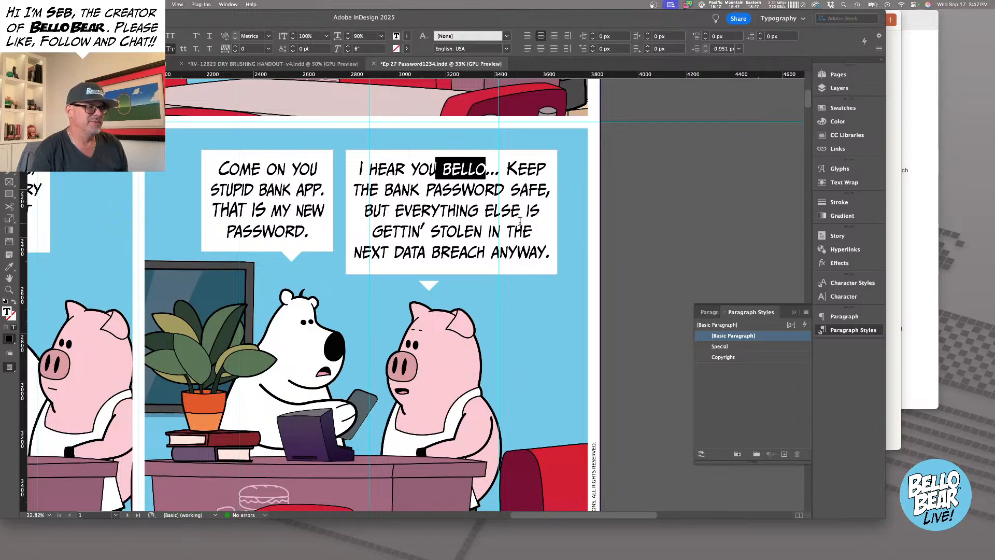
Set the tracking of the pig's last dialogue line, "next data breach anyway.", to -20.
triple_click(434, 257)
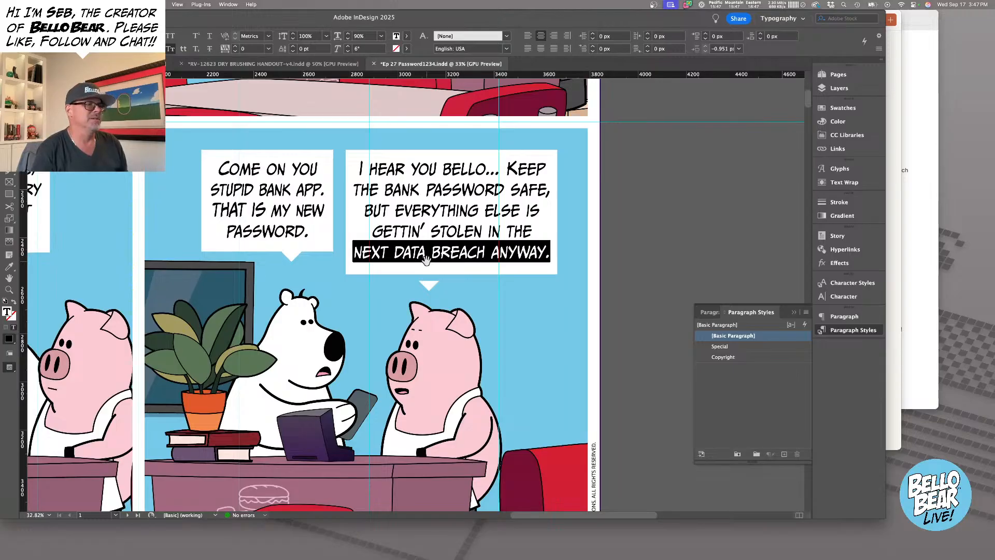
key("alt+Left")
Reduce the horizontal scale of the pig's last dialogue line to 85%.
left_click(348, 40)
left_click(348, 40)
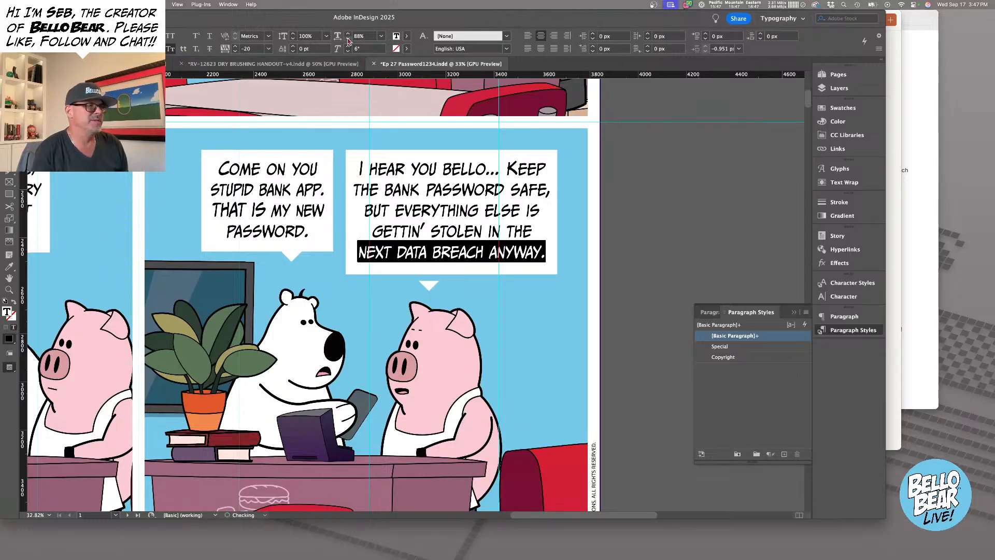
left_click(348, 39)
left_click(348, 39)
left_click(347, 39)
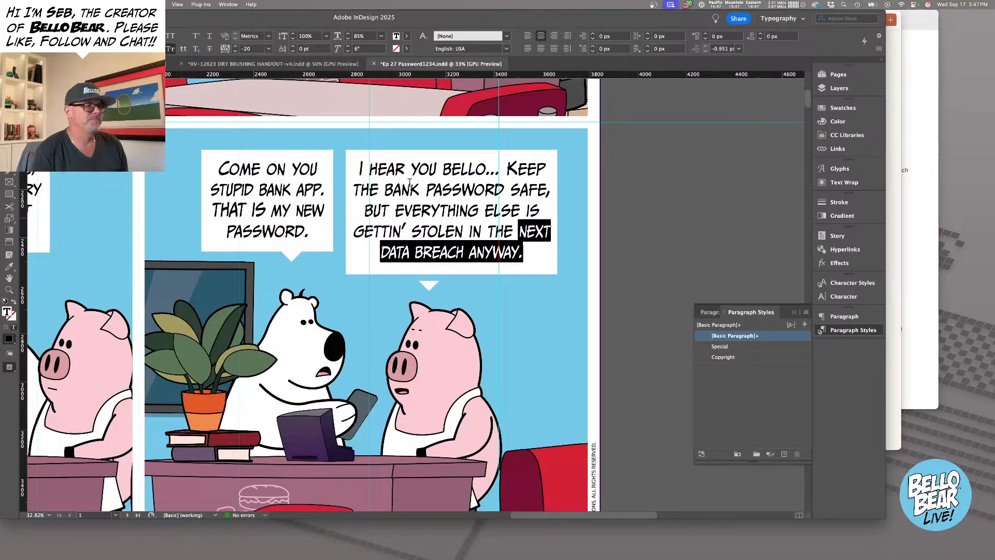
Try adjusting the width of the pig's dialogue frame, then undo that and the last line's horizontal scaling.
key("Escape")
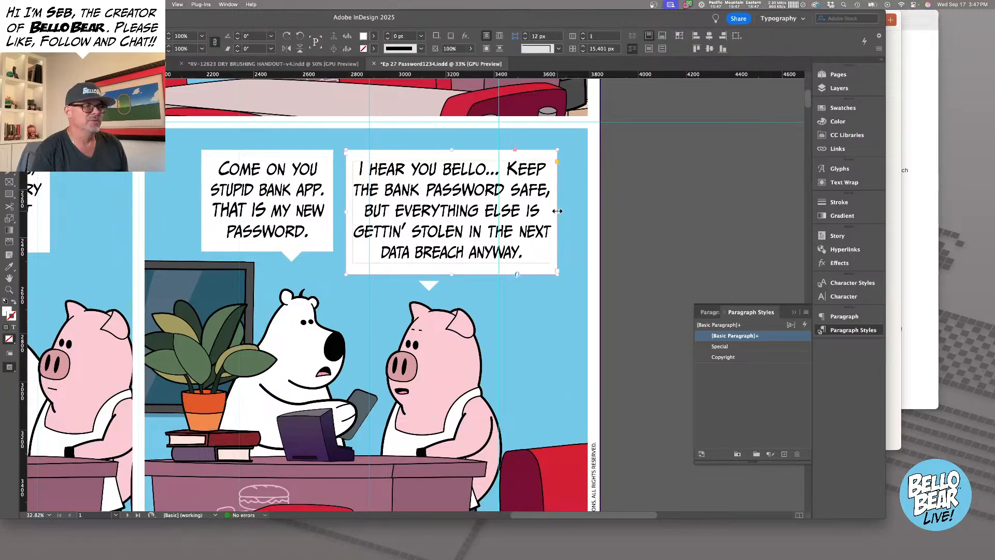
left_click_drag(553, 211, 557, 209)
key("super+z")
key("super+z")
key("super+z")
key("super+z")
key("super+z")
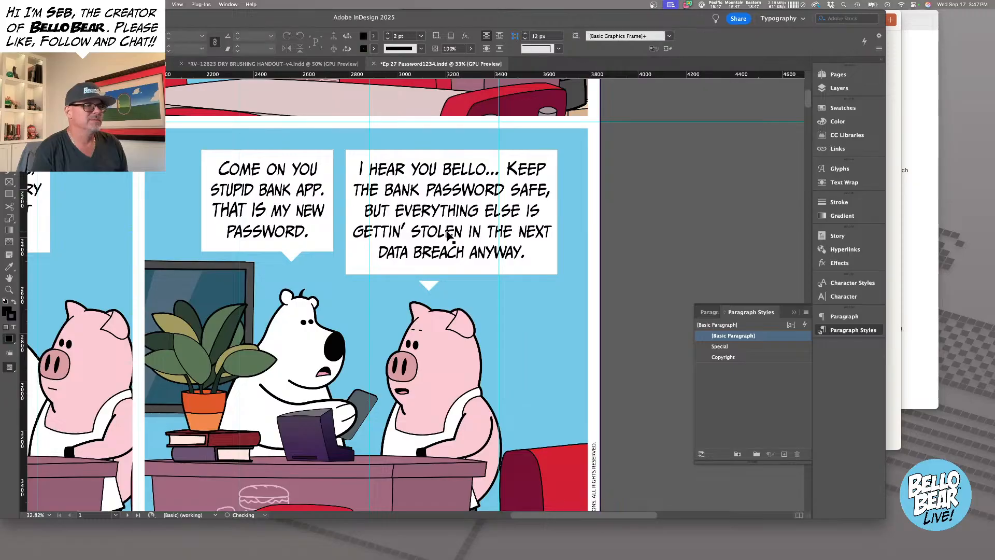
Set the second dialogue line, "the bank password safe,", to -20 tracking and 86% horizontal scale.
triple_click(436, 191)
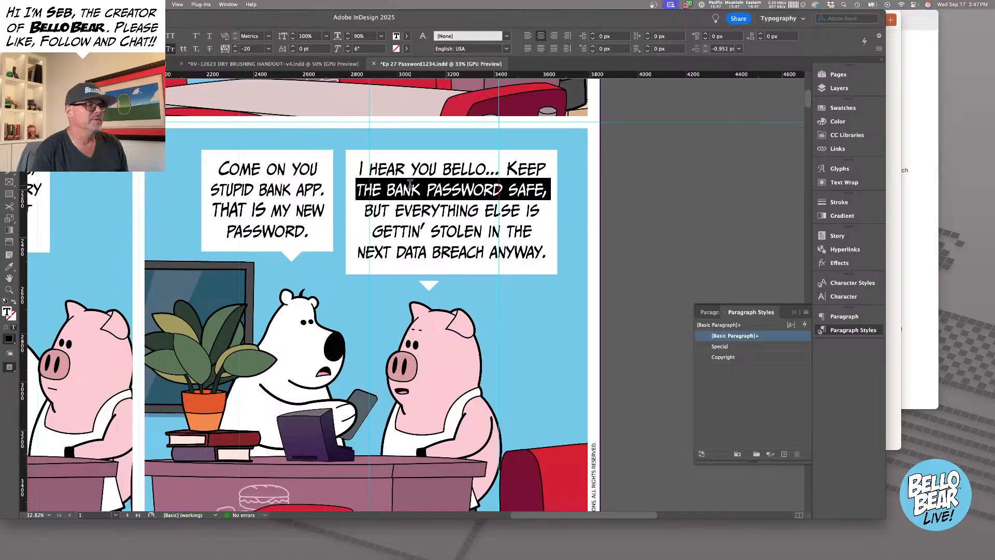
left_click(347, 39)
left_click(347, 39)
left_click(347, 39)
left_click(347, 38)
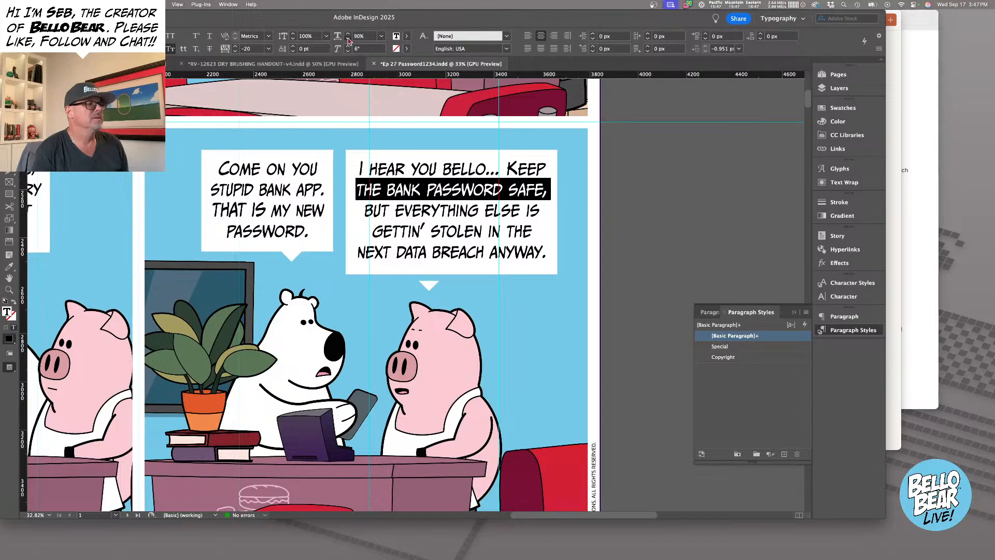
left_click(347, 39)
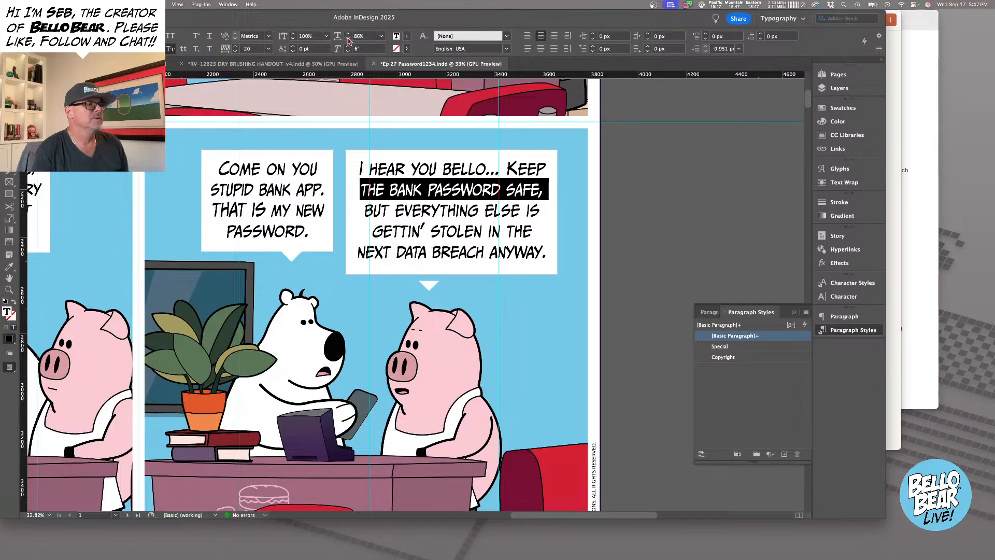
Set the first dialogue line's tracking to -20 and the last line's horizontal scale to 86%.
double_click(402, 162)
triple_click(401, 162)
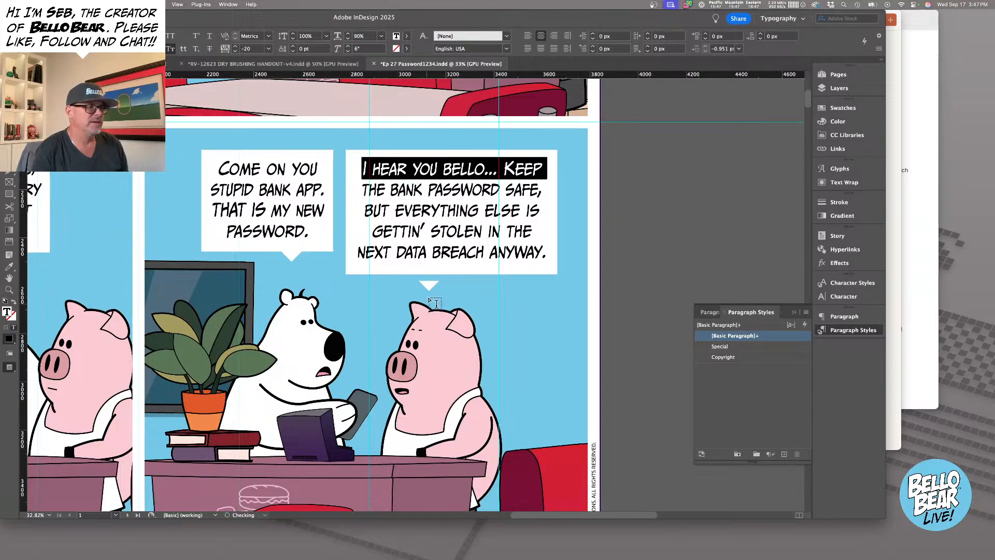
triple_click(423, 252)
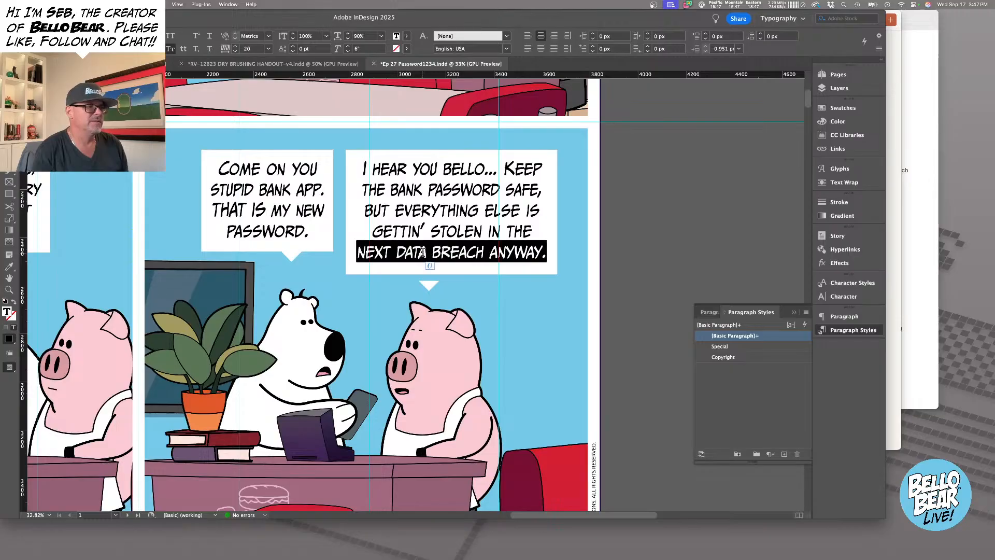
left_click(348, 39)
left_click(348, 39)
left_click(348, 39)
left_click(347, 39)
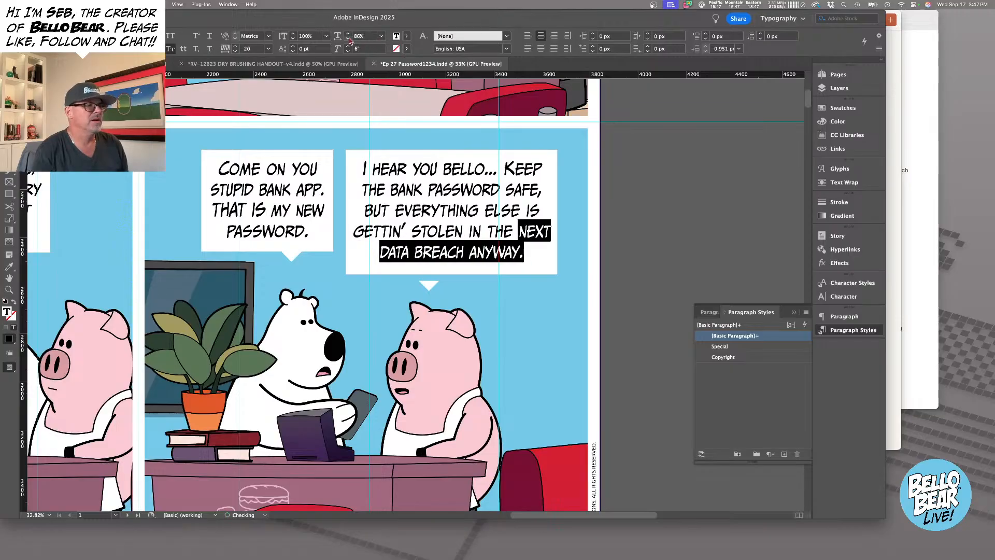
Narrow the pig's dialogue frame from its right edge and move the bubble's tail up against its bottom edge.
key("Escape")
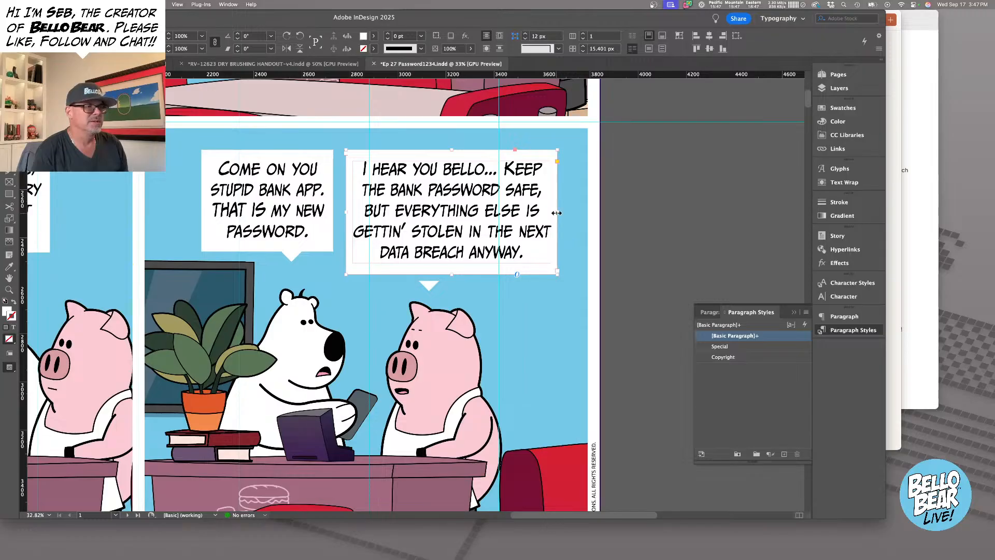
left_click_drag(556, 212, 548, 212)
left_click(672, 222)
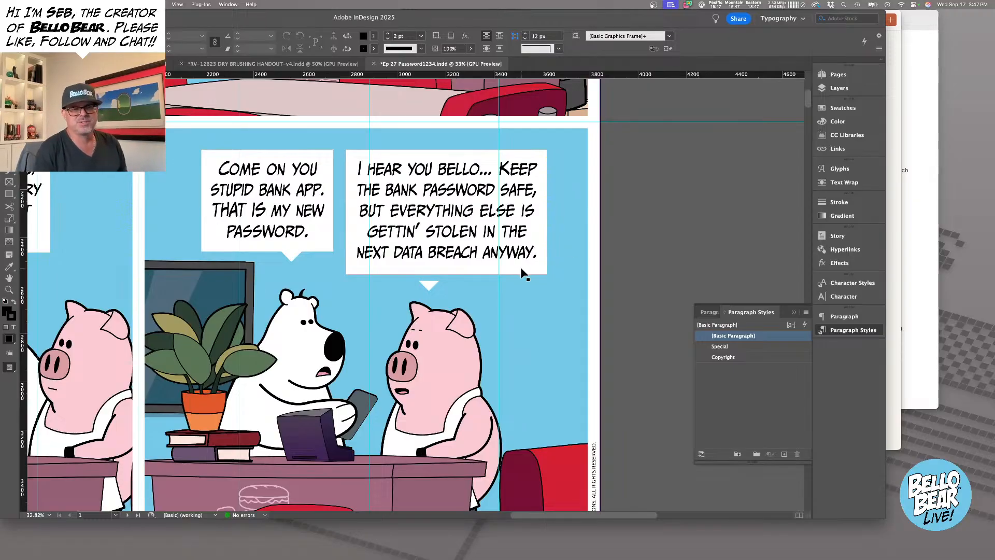
left_click_drag(429, 286, 437, 266)
left_click(659, 211)
Check the whole four-panel page and save the document.
scroll(377, 262, "left", 2)
key("super+minus")
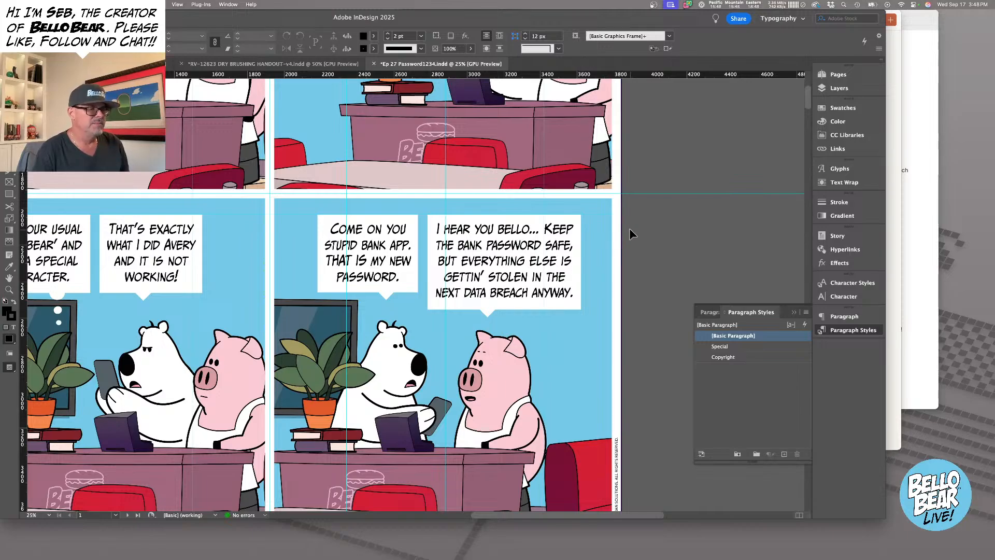
left_click(496, 247, "alt+super")
left_click_drag(404, 243, 493, 265)
left_click(494, 250, "super")
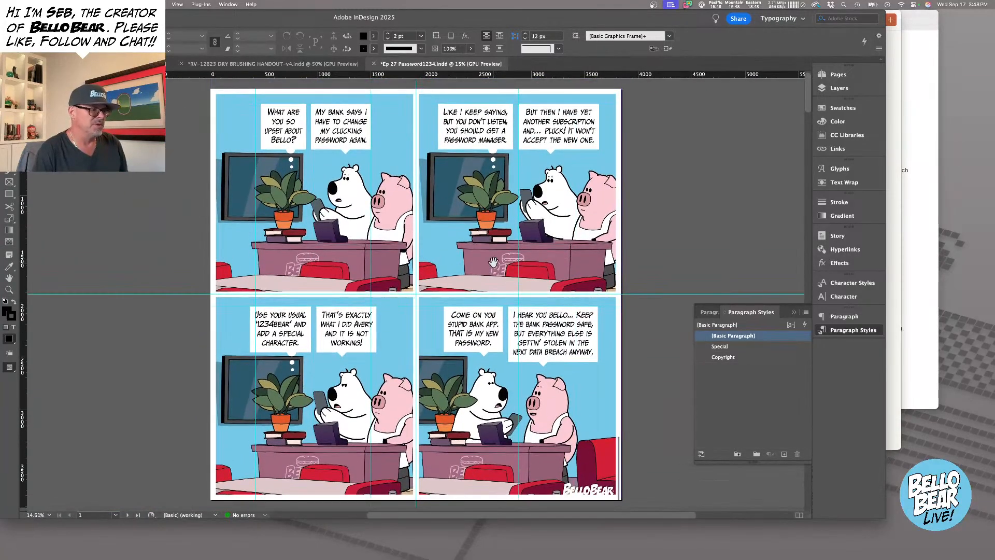
key("super+s")
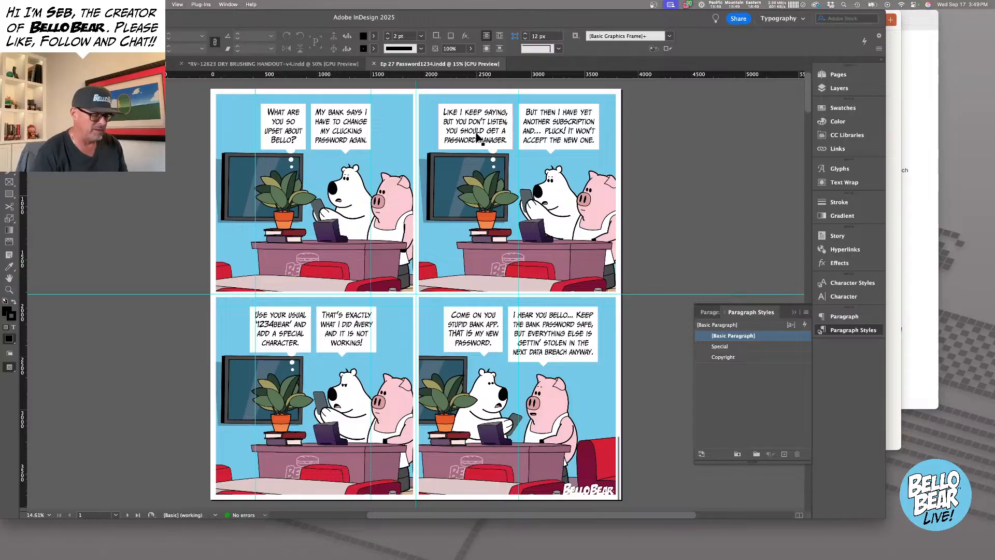
Export all pages as PNG under the name Ep 27 Password1234.png, at High quality, 72 ppi and RGB.
key("super+e")
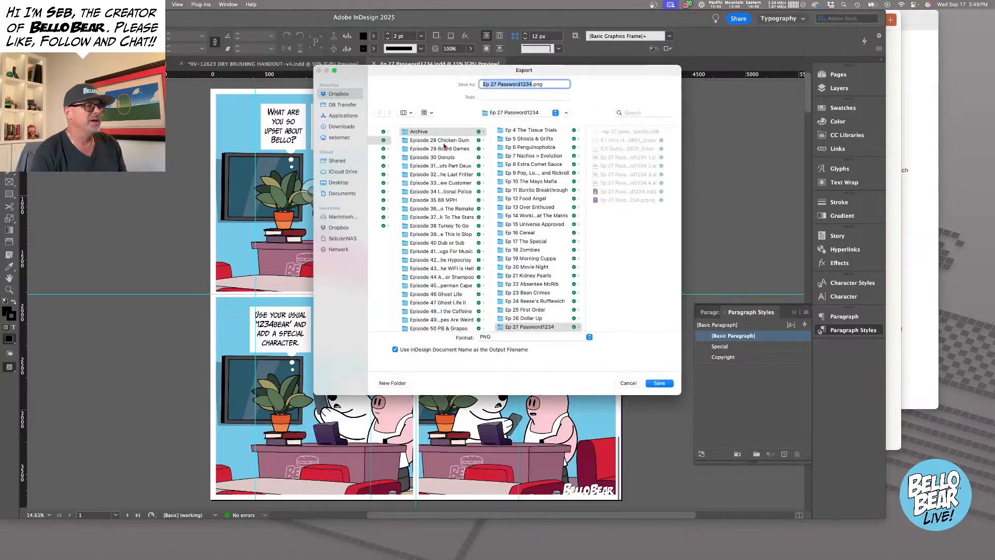
left_click(663, 385)
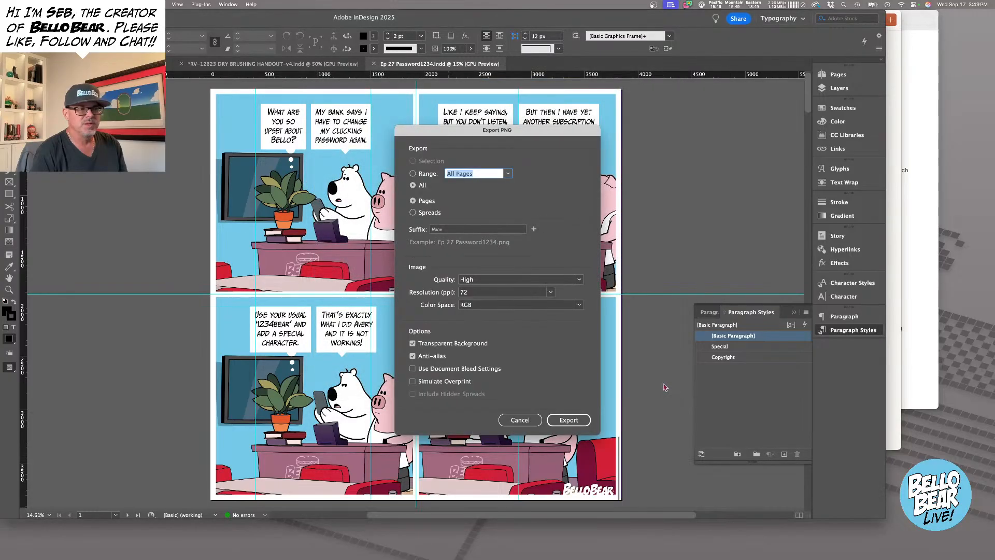
left_click(573, 422)
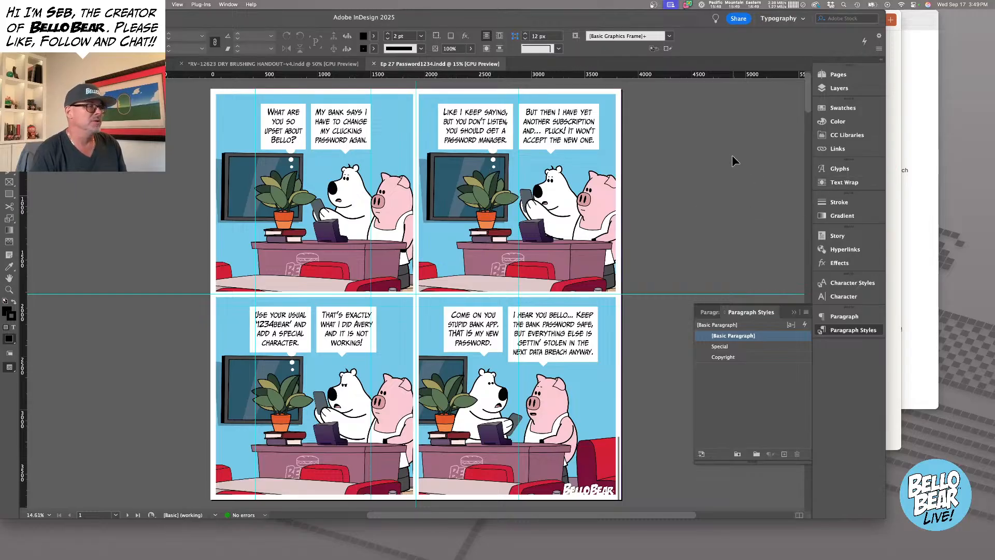
Switch to Finder and select the exported Ep 27 Password1234.png in the Ep 27 Password1234 folder.
mouse_move(148, 542)
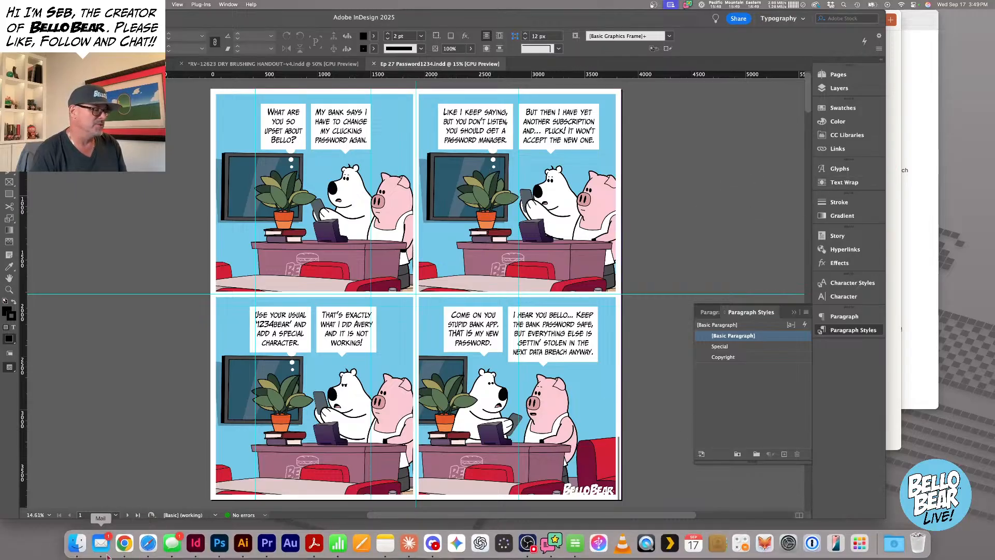
left_click(73, 542)
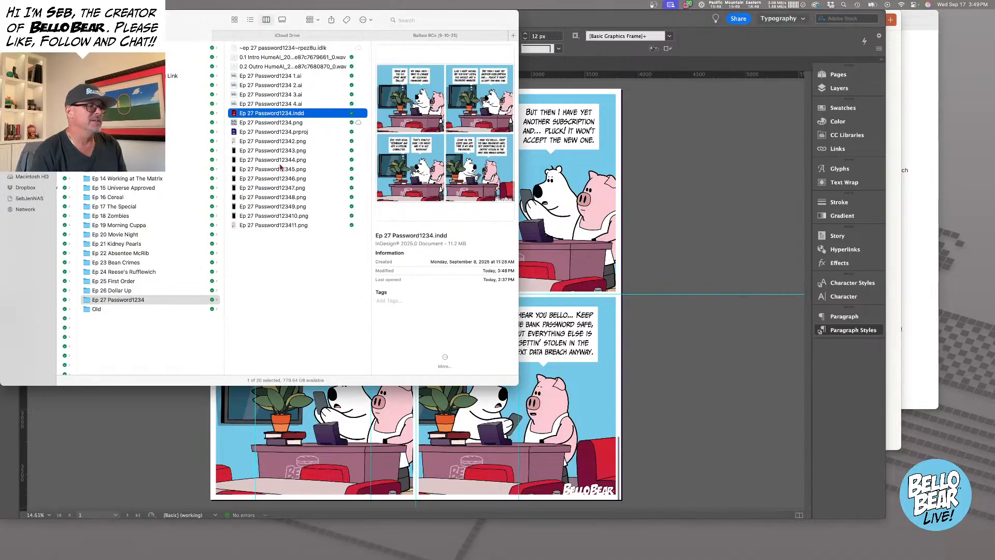
left_click(271, 125)
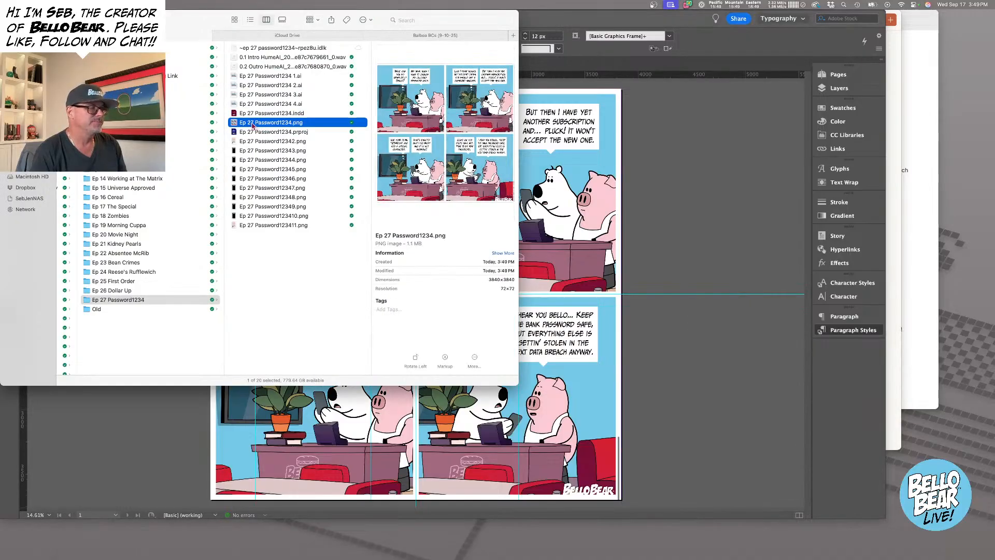
mouse_move(258, 126)
left_mouse_down()
mouse_move(980, 176)
mouse_move(390, 147)
mouse_move(275, 127)
left_mouse_up()
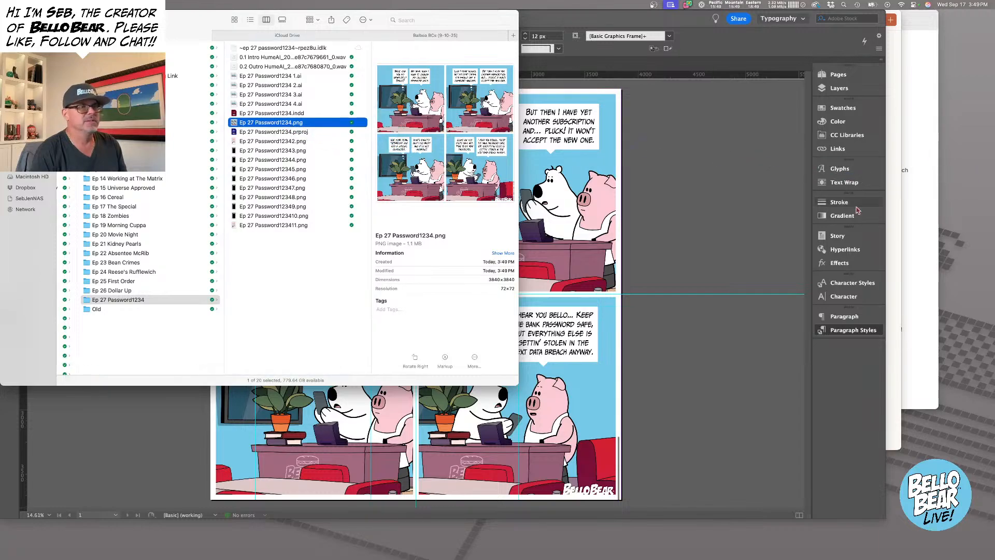
Switch to Claude's Working chat and send Ep 27 Password1234.png with the message "Here's the final. Any typos or issues...".
left_click(892, 159)
scroll(777, 368, "down", 1)
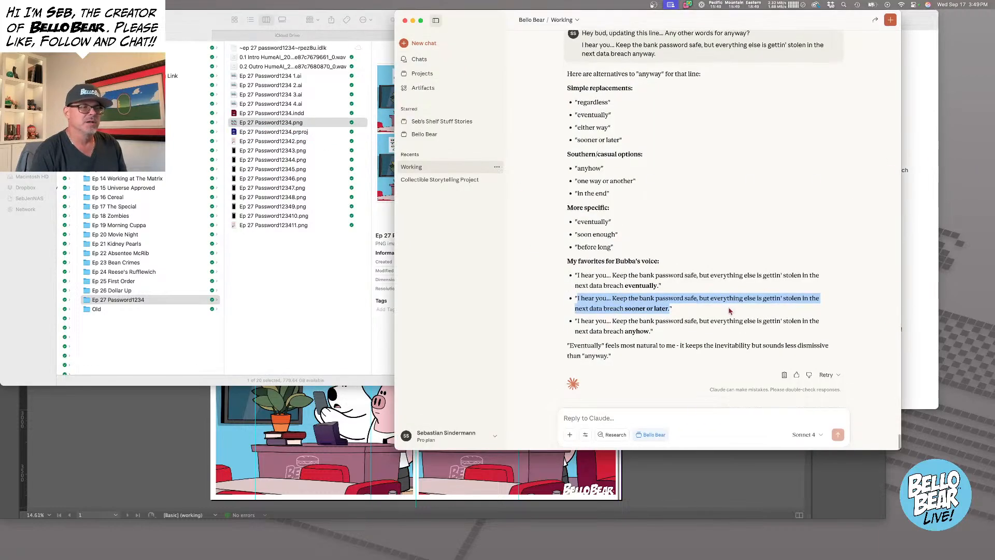
left_click(660, 413)
type("Here's")
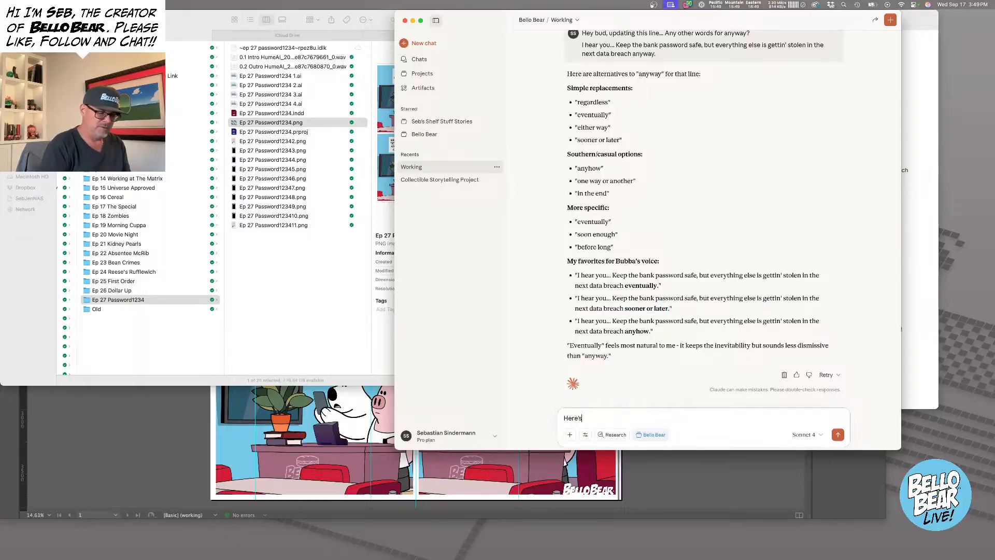
type(" the final. NAy")
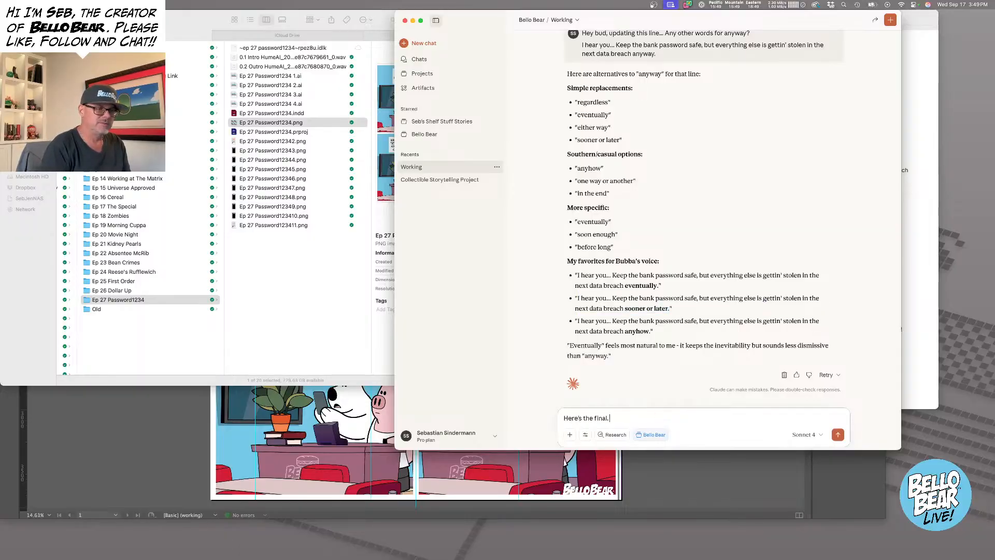
key("BackSpace")
key("BackSpace")
key("BackSpace")
type("Any")
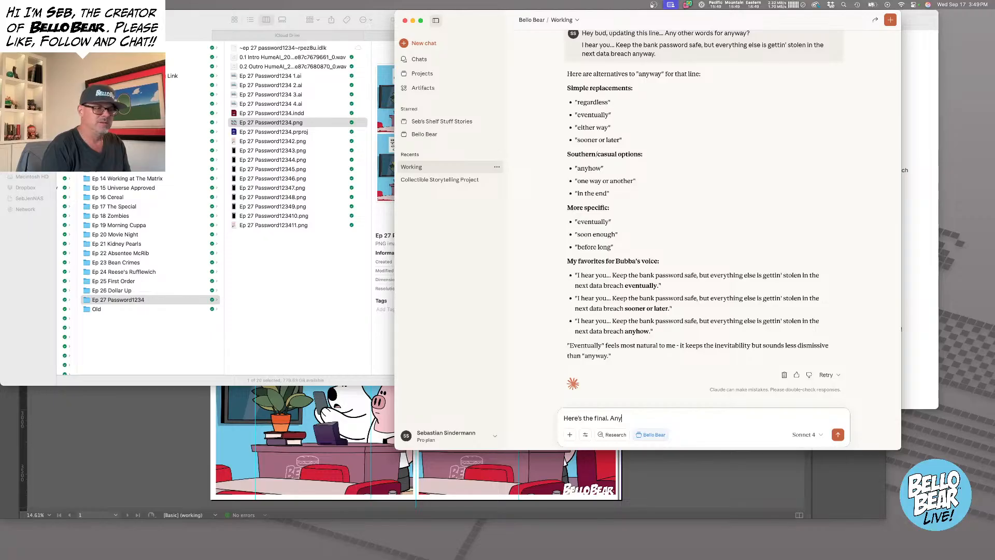
type(" typos ")
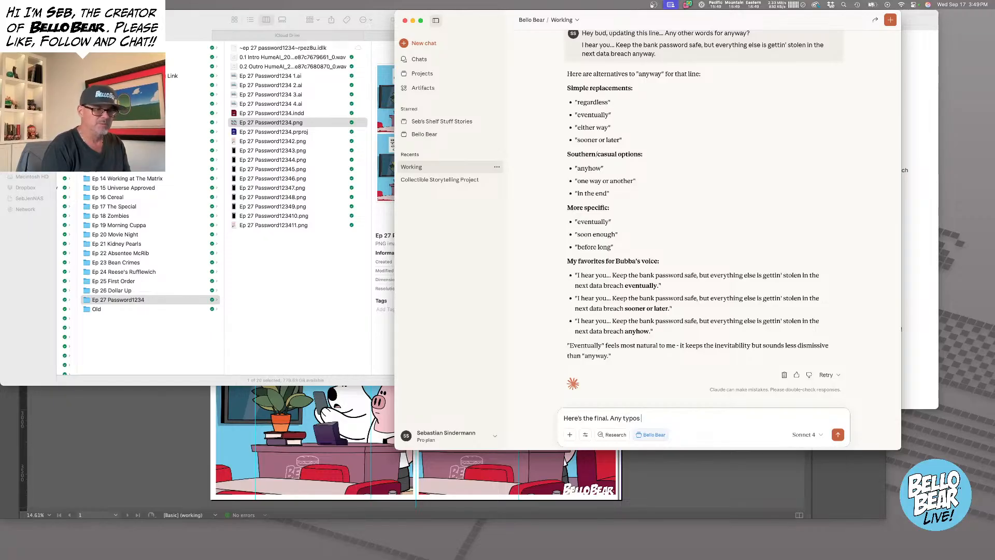
type("or issues...")
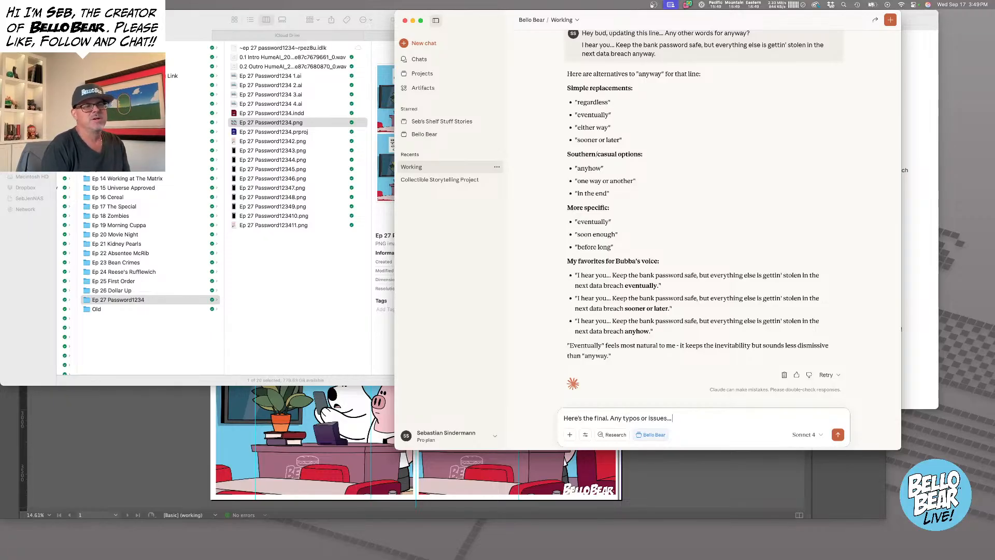
left_click_drag(262, 124, 644, 422)
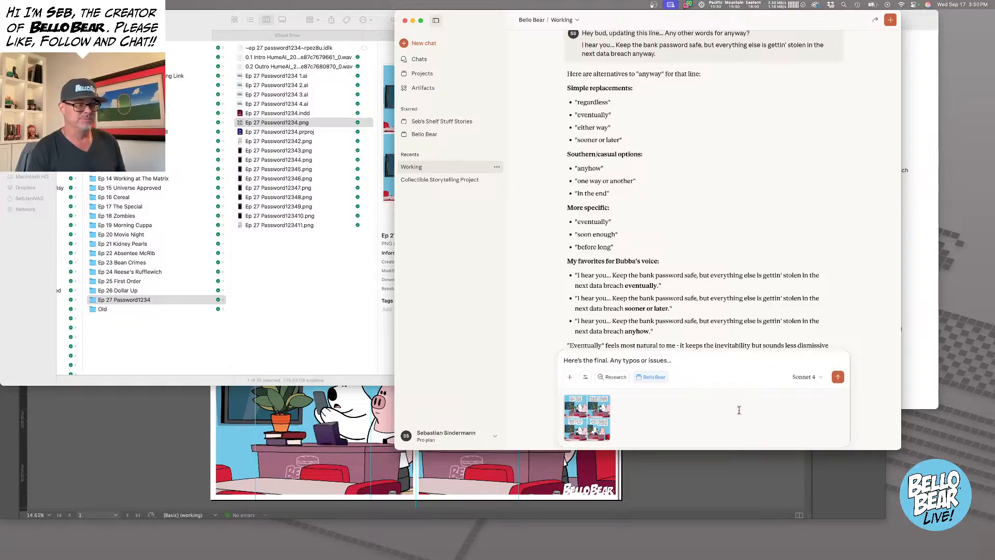
left_click(839, 382)
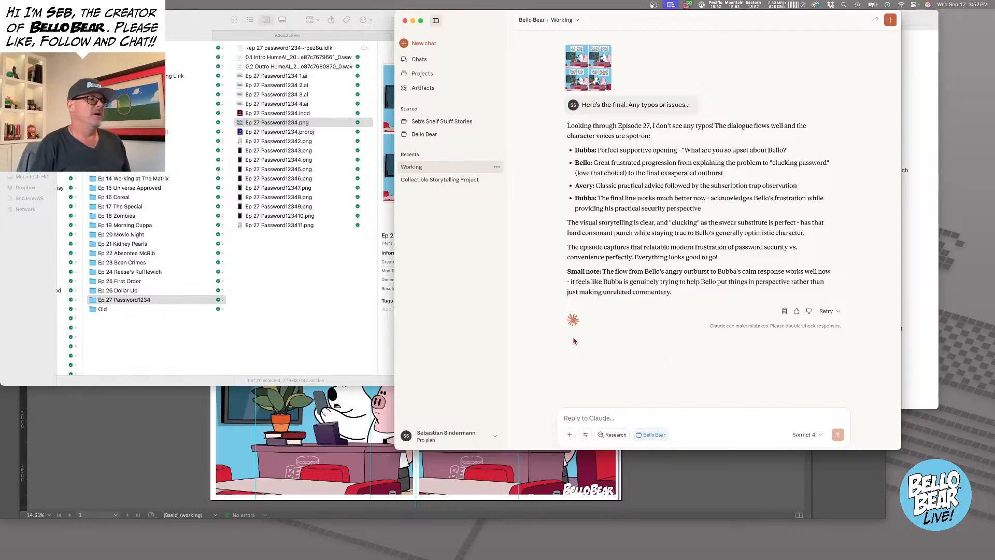
Switch back to InDesign and copy the whole first panel with its artwork and both dialogue bubbles.
left_click(170, 445)
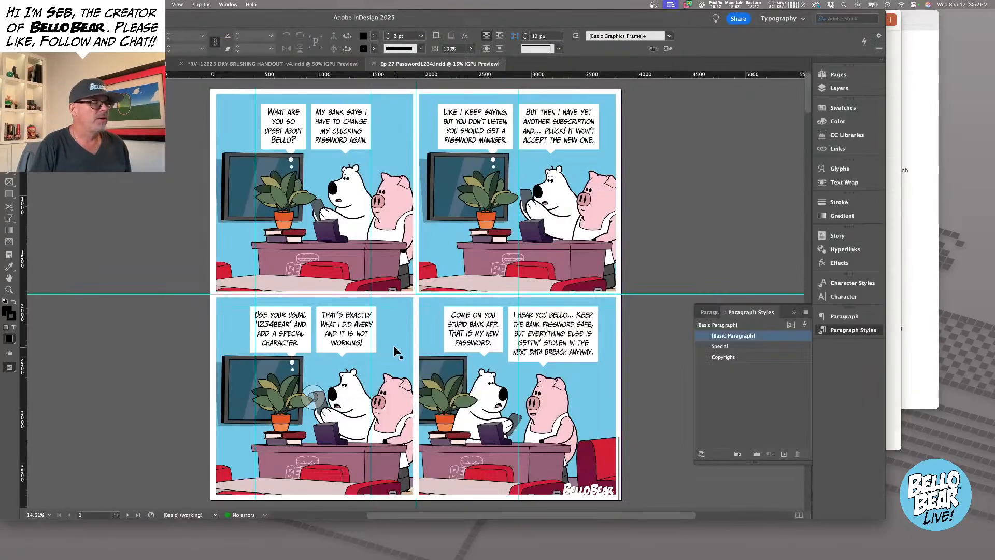
left_click(381, 244)
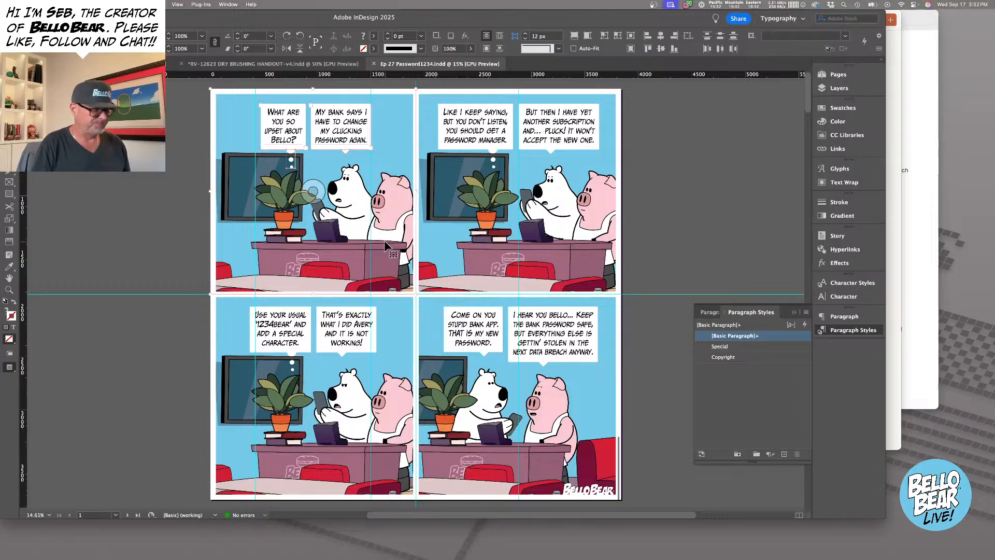
Review the vertical title card on page 2, including the bear's episode 27 introduction bubble.
scroll(385, 243, "down", 10)
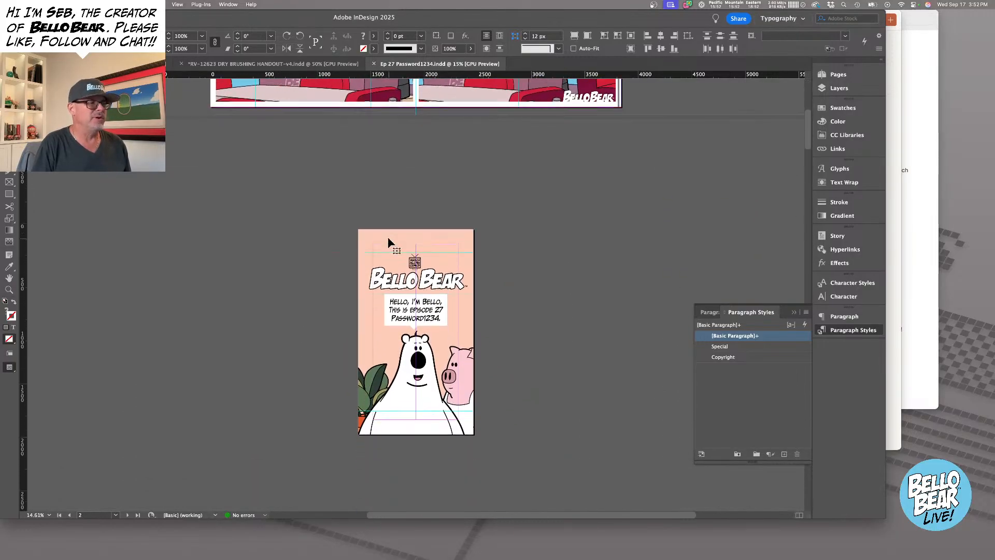
scroll(387, 237, "down", 3)
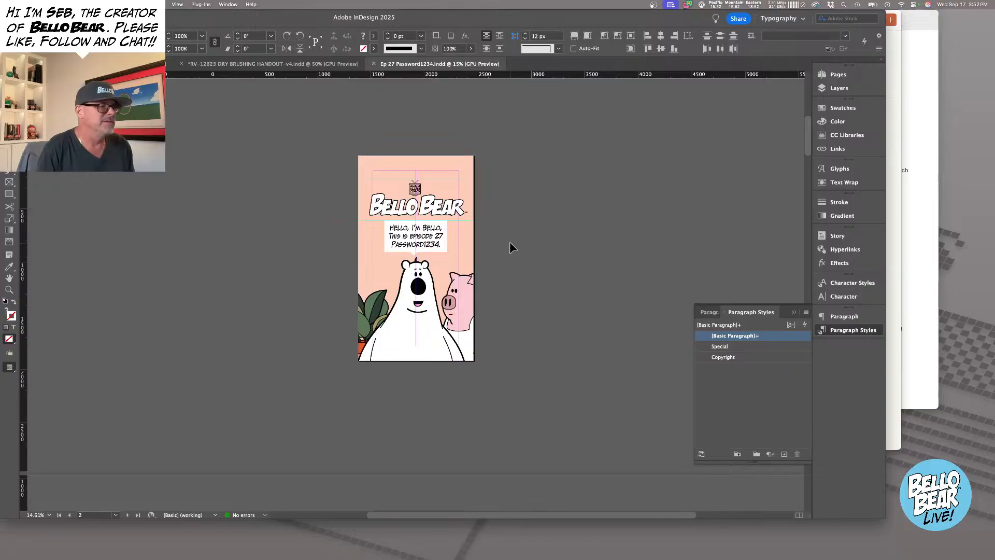
left_click(444, 252)
key("super+shift+a")
left_click_drag(375, 248, 338, 299)
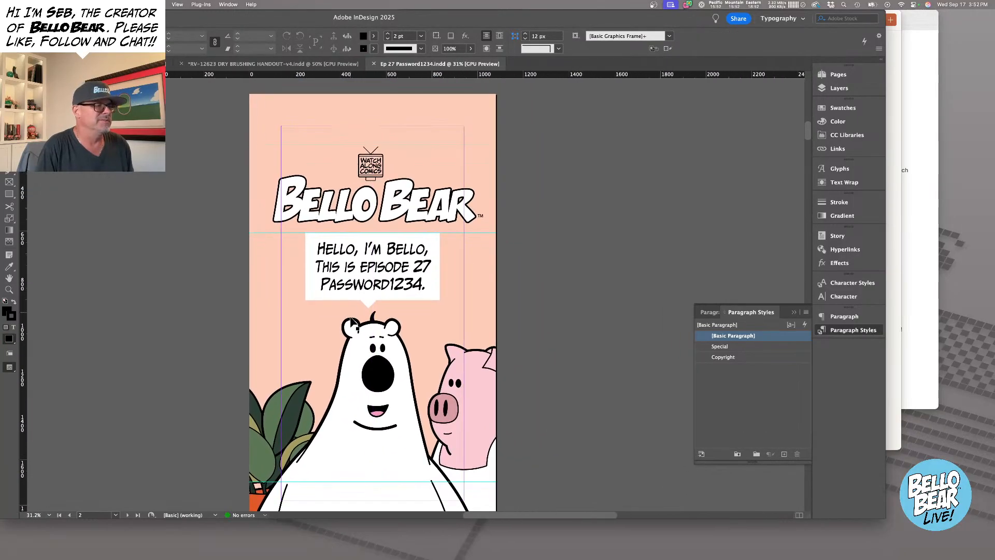
double_click(325, 293)
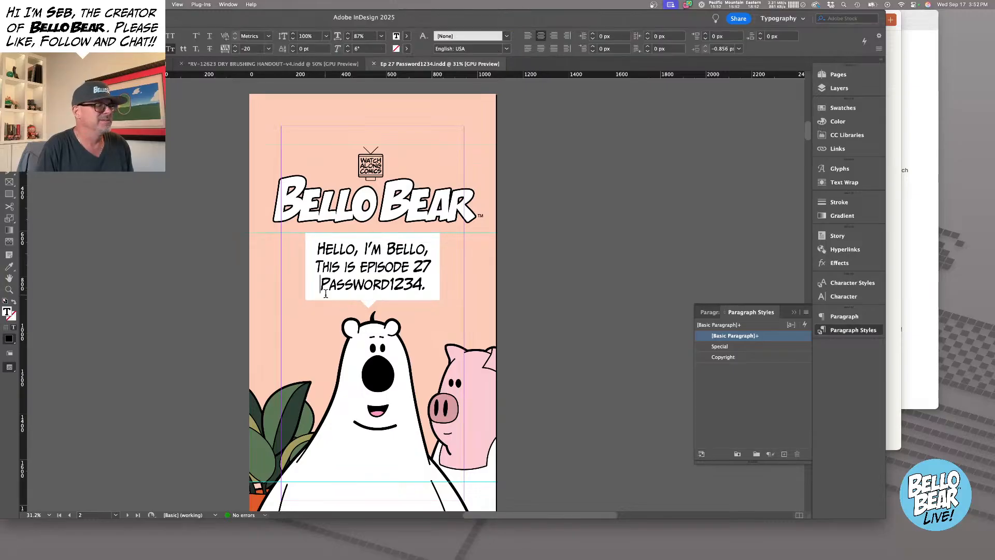
key("Escape")
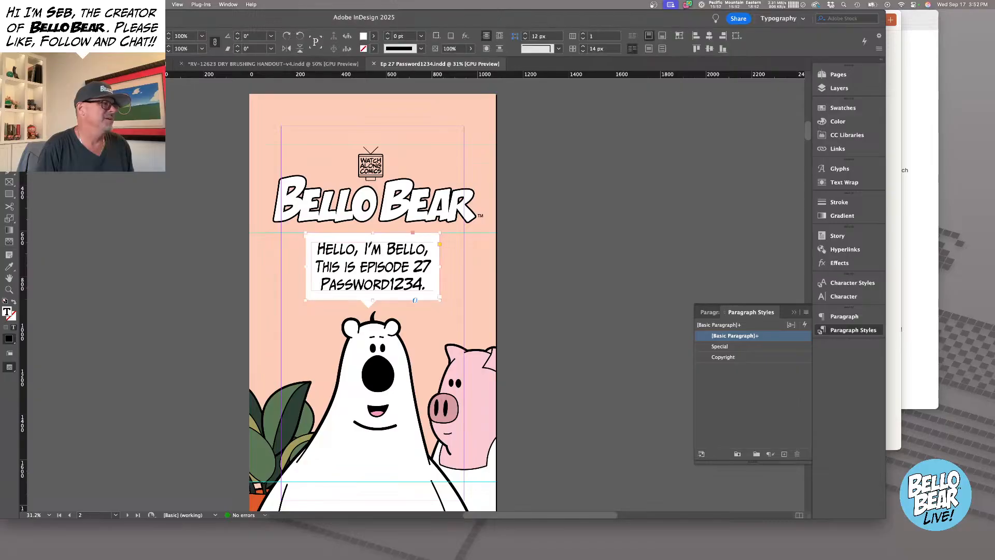
key("super+minus")
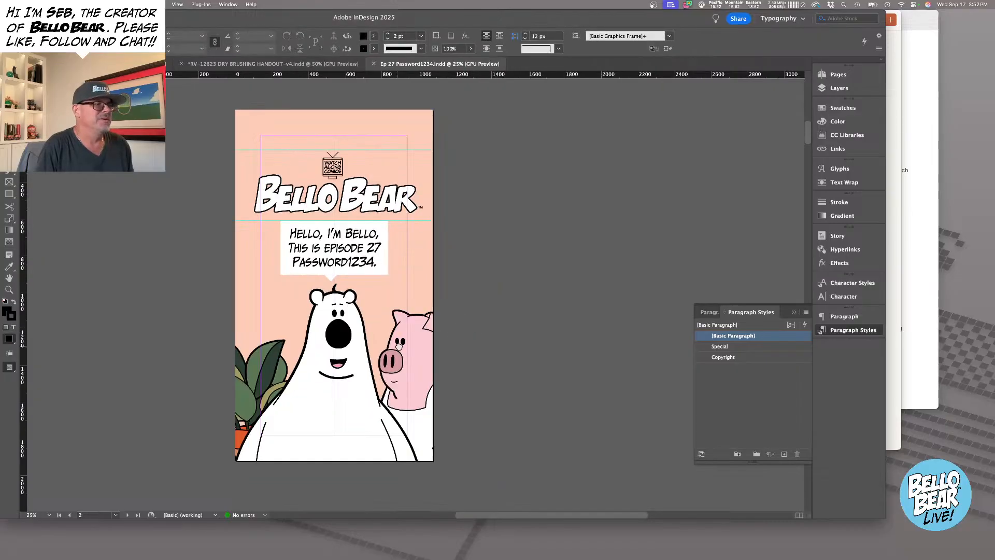
left_click_drag(386, 335, 482, 341)
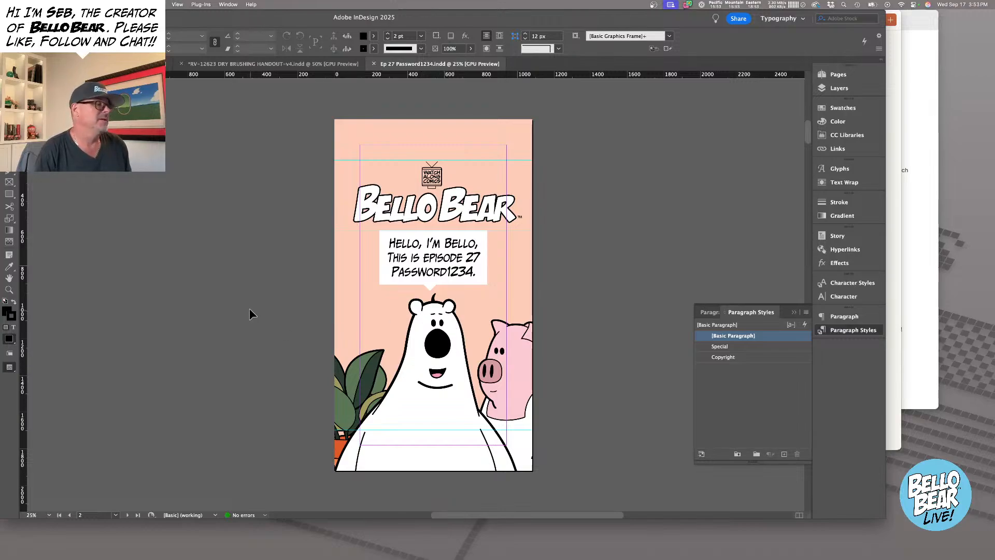
Paste the first panel onto page 3, position it over the black page, and scale it to 90%.
key("super+minus")
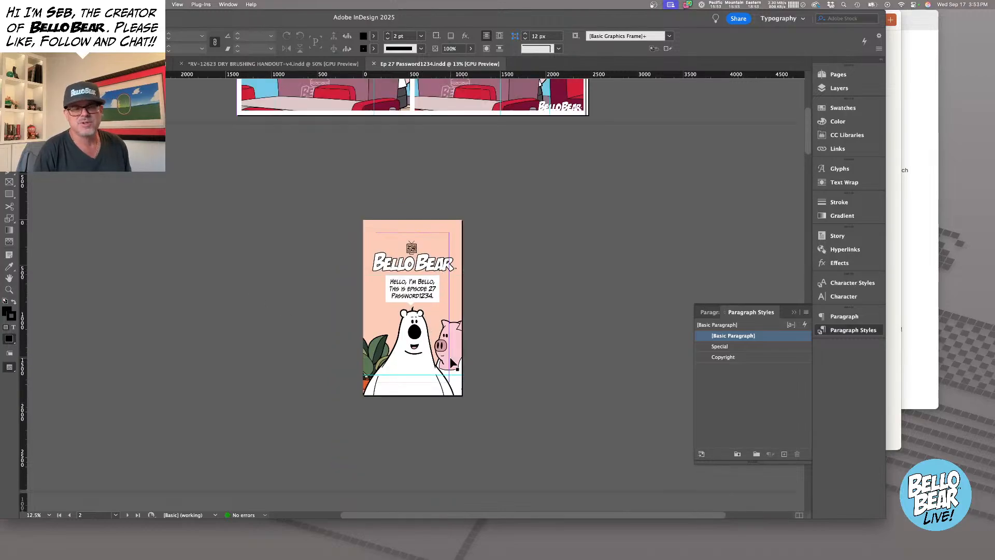
scroll(449, 352, "down", 5)
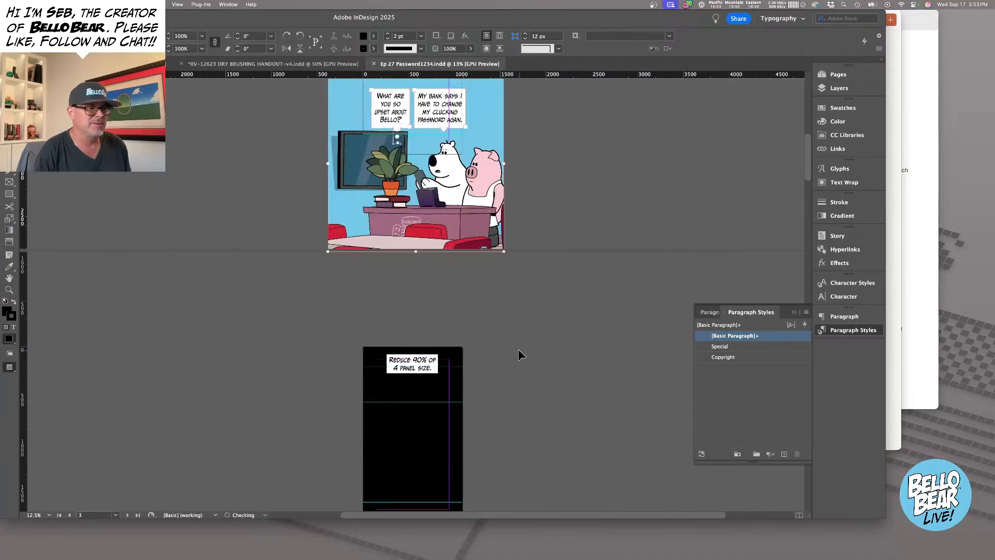
left_click_drag(481, 96, 465, 358)
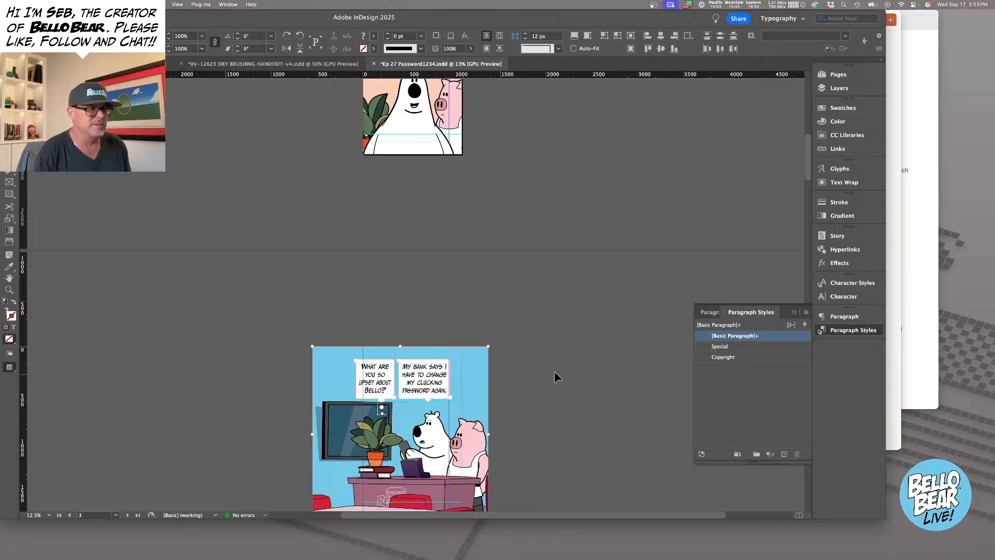
scroll(555, 371, "down", 3)
left_click_drag(466, 204, 469, 183)
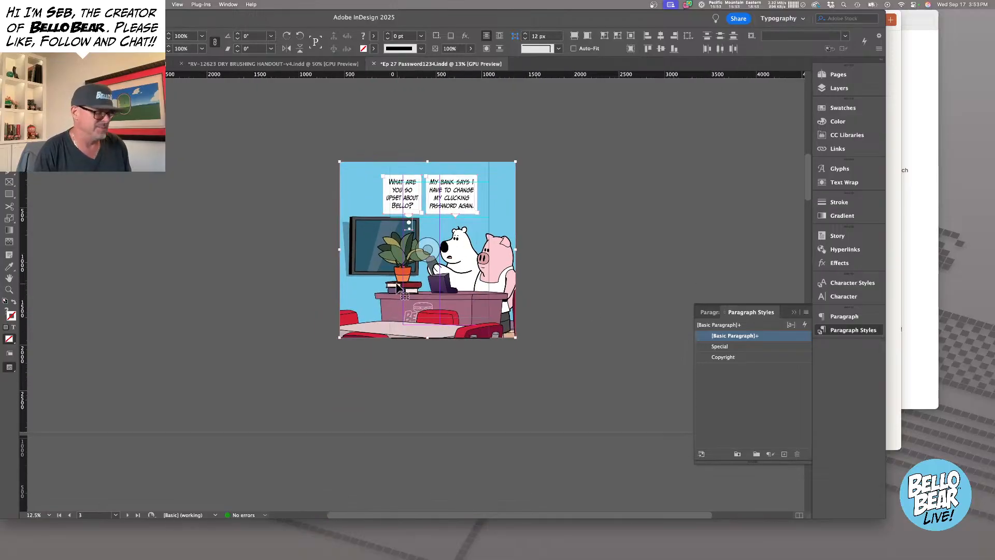
left_click(201, 36)
left_click(196, 130)
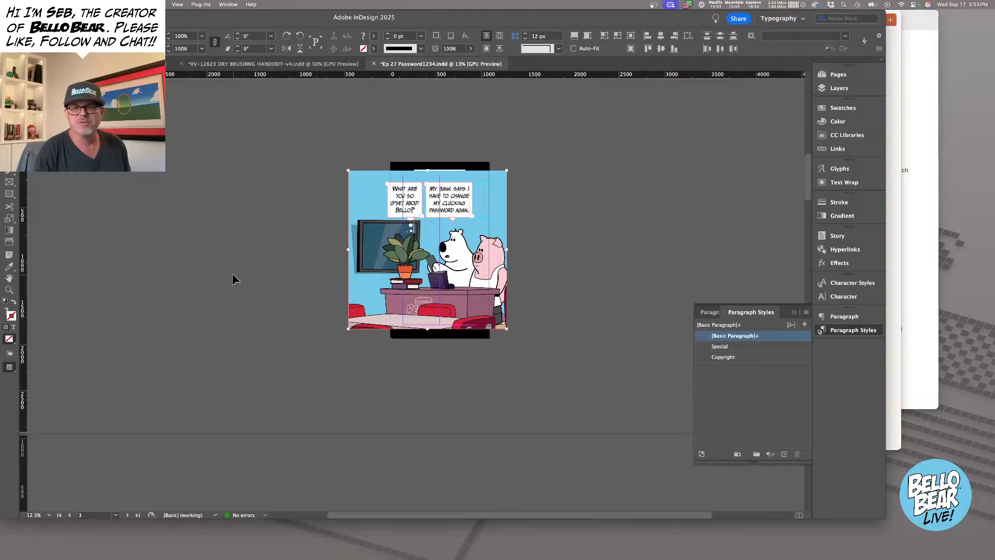
Delete the "My bank says I have to change my clucking password again." bubble and its tail from page 3.
scroll(251, 252, "down", 3)
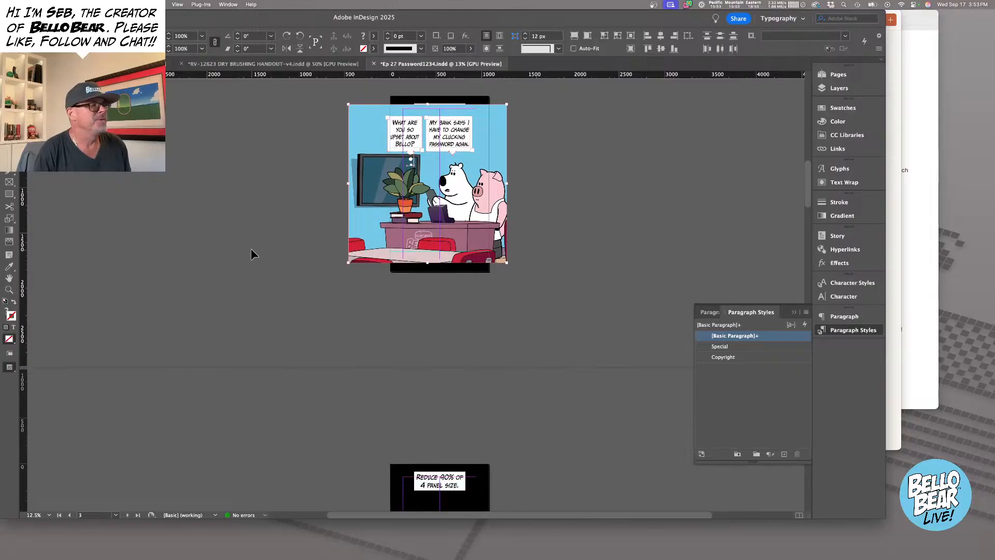
key("super+shift+a")
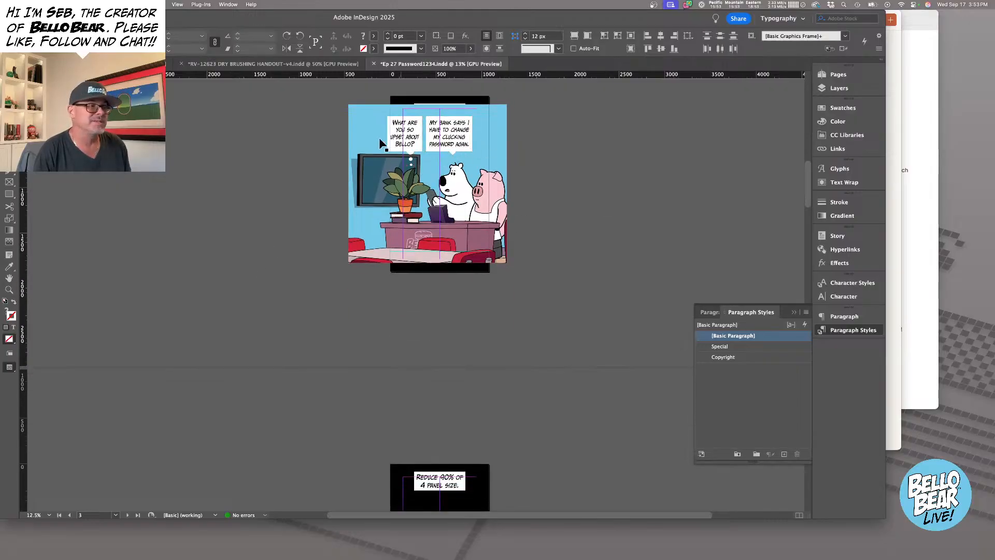
left_click(398, 144)
left_click(437, 143)
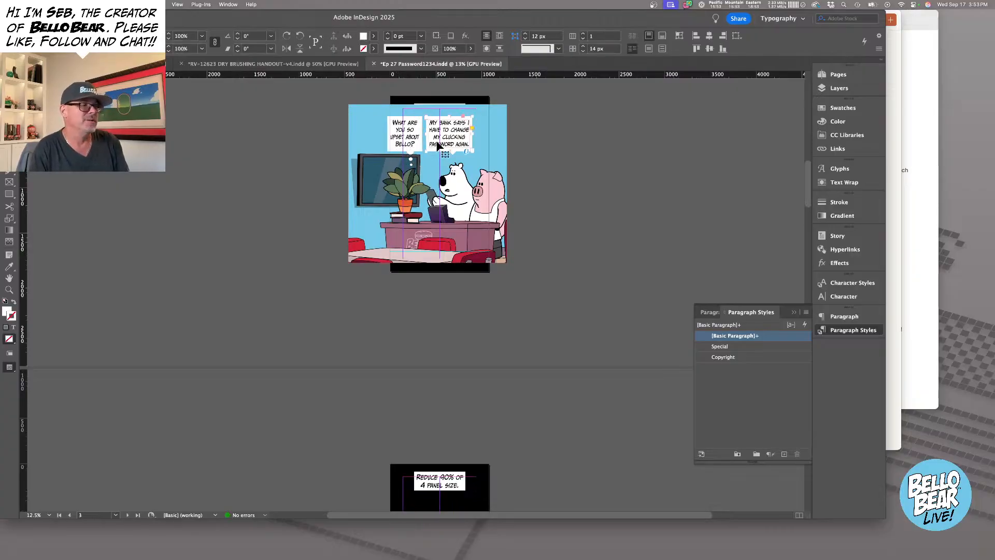
key("Delete")
left_click(455, 154)
key("Delete")
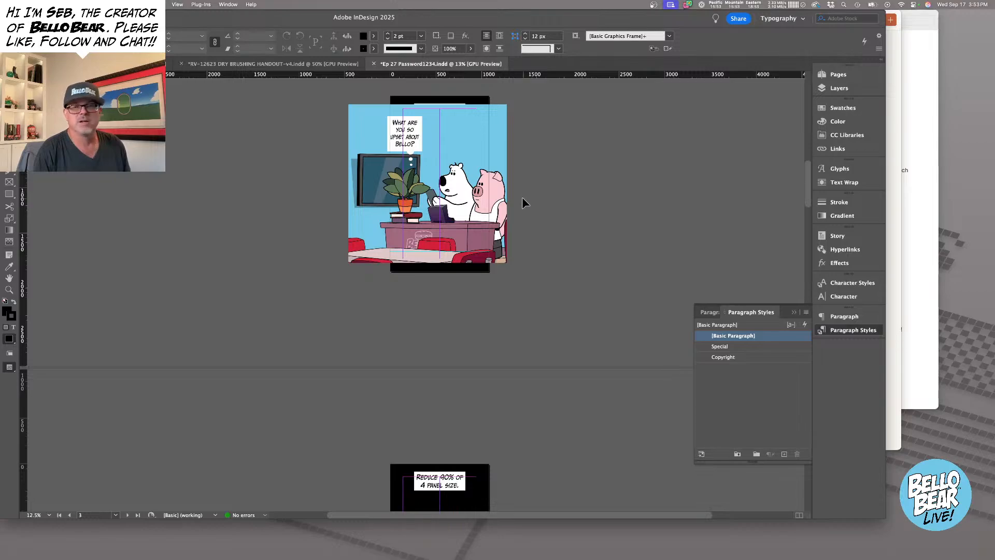
Paste the first panel onto page 4, align it over the black page, and scale it to 90%.
left_click_drag(437, 384, 423, 261)
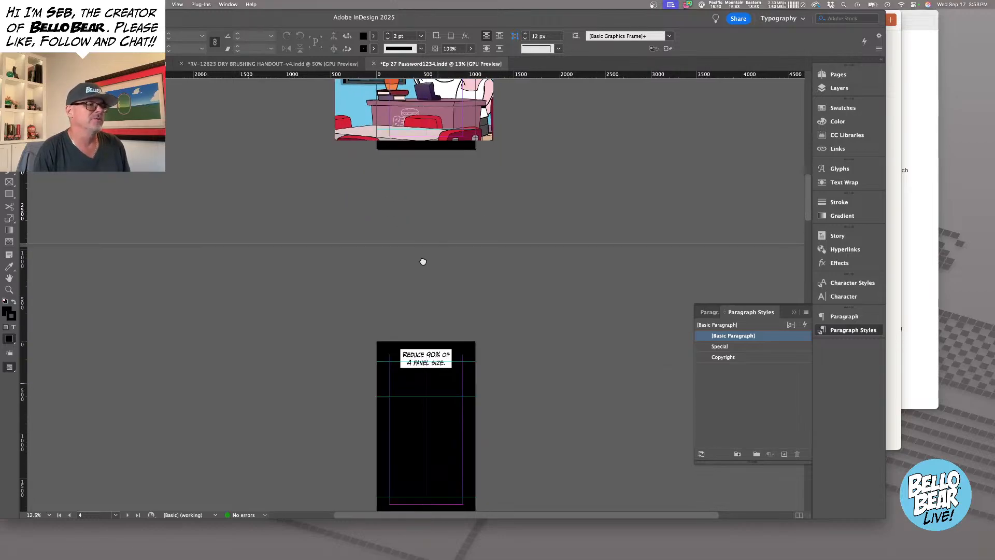
left_click_drag(419, 406, 466, 215)
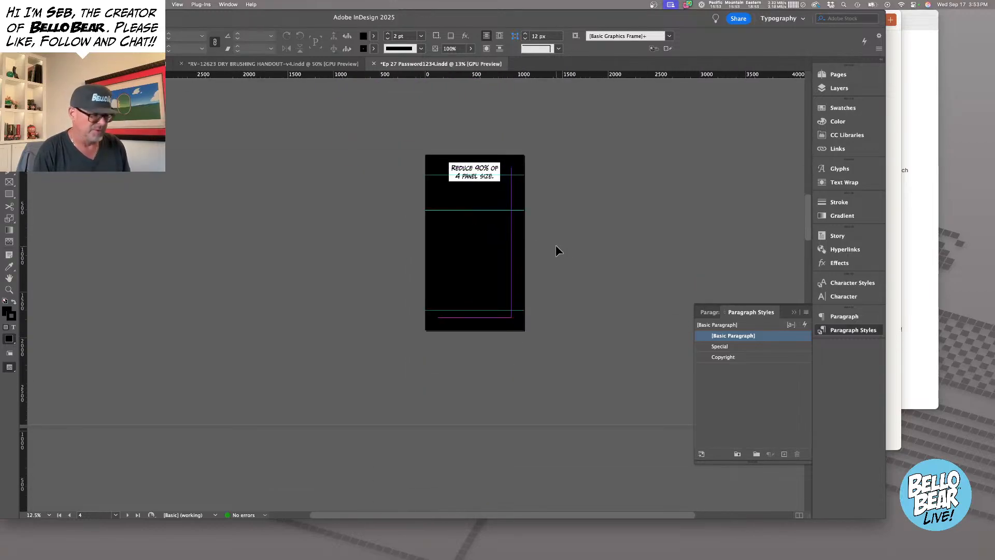
key("super+v")
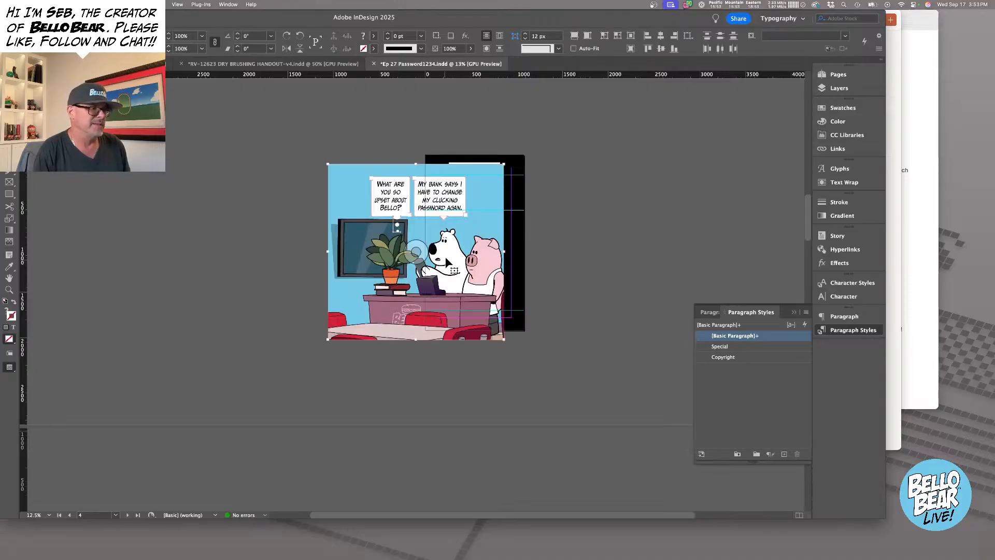
left_click_drag(448, 264, 487, 257)
left_click(202, 36)
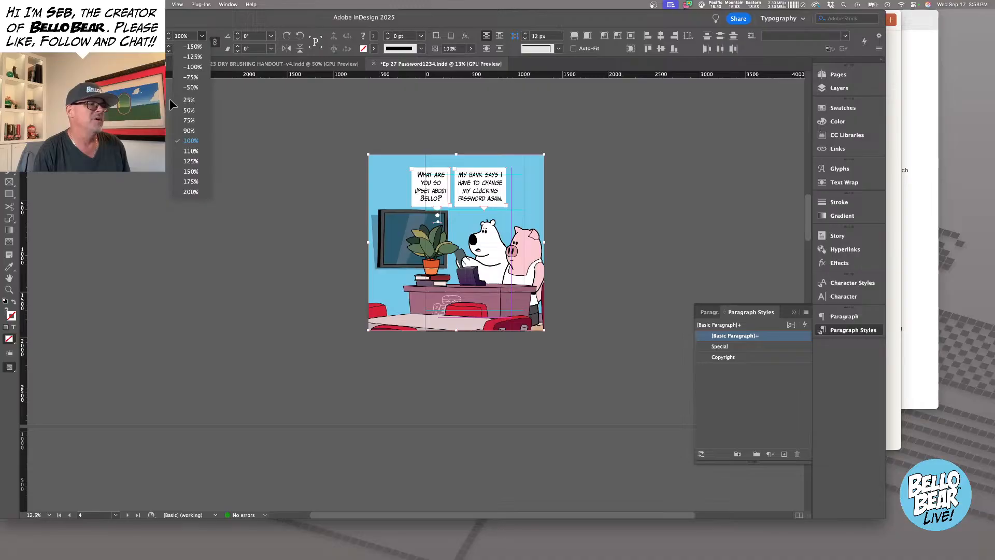
left_click(189, 131)
Delete the "What are you so upset about Bello?" bubble and its thought tail from page 4.
left_click(430, 198)
key("Delete")
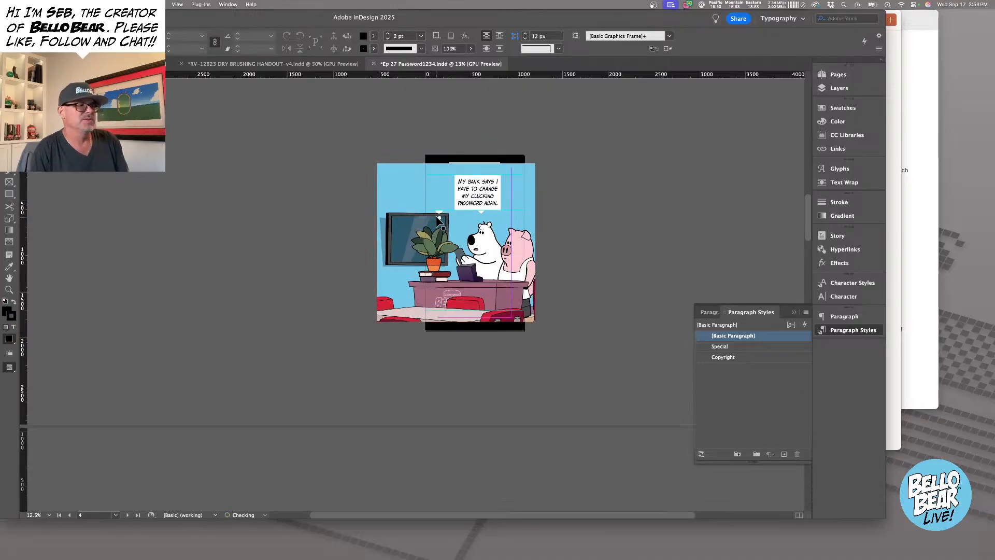
scroll(596, 169, "up", 10)
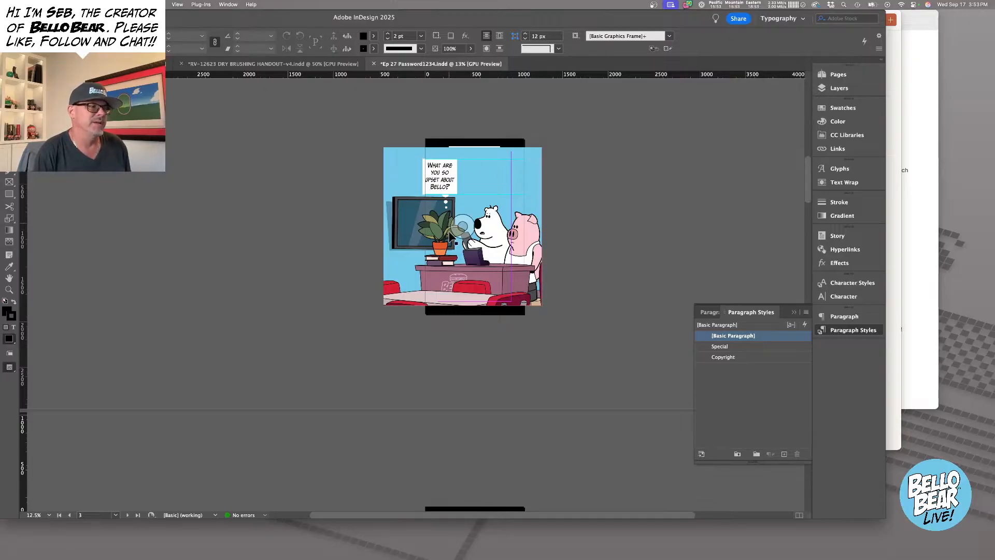
scroll(627, 245, "down", 2)
scroll(627, 250, "down", 10)
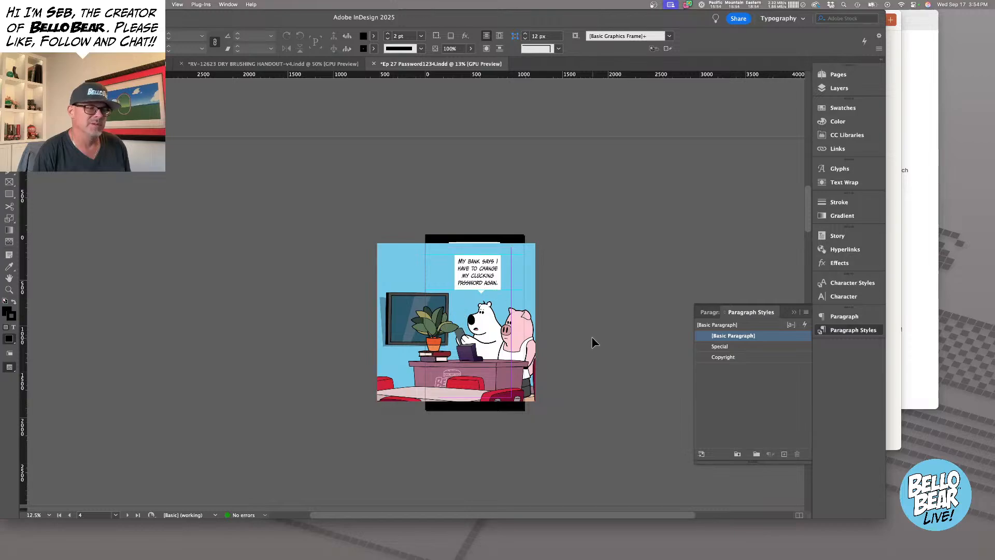
Copy the whole second panel with both dialogue bubbles from page 1 and paste it over the black area of page 5.
scroll(592, 338, "up", 20)
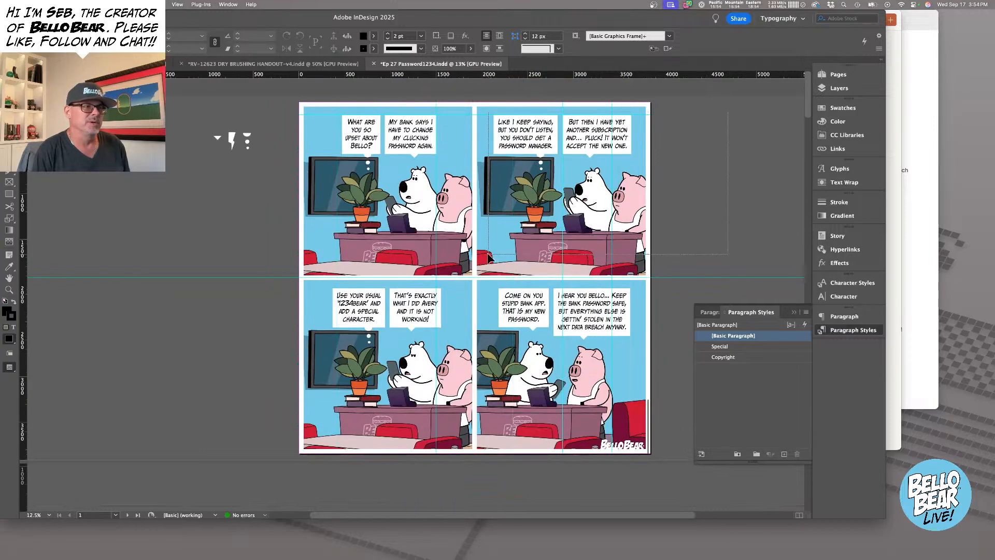
left_click(486, 262)
scroll(426, 294, "down", 8)
scroll(426, 298, "down", 20)
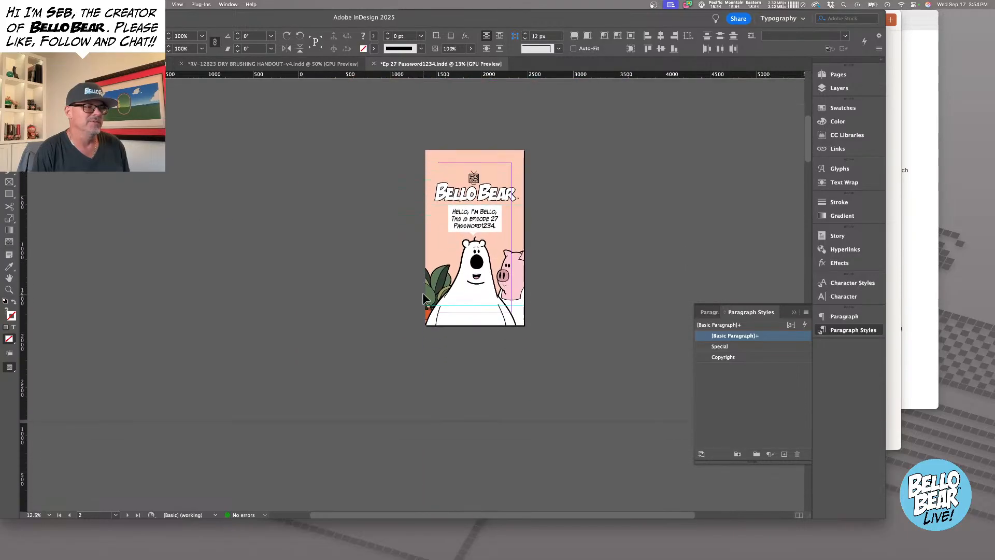
scroll(425, 293, "down", 10)
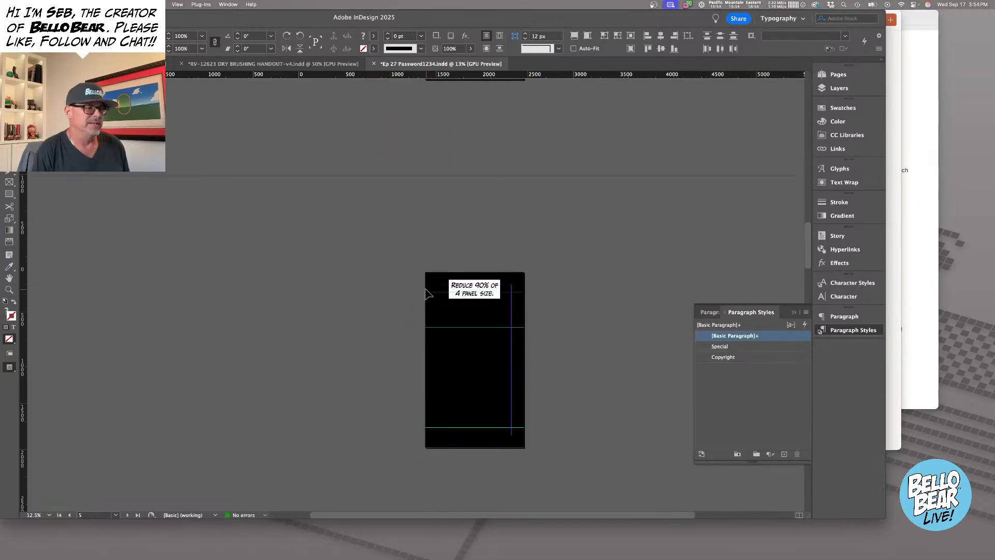
key("super+v")
left_click_drag(485, 253, 539, 256)
Delete the "But then I have yet another subscription" bubble and its tail from page 5, and scale the remaining panel to 90%.
key("BackSpace")
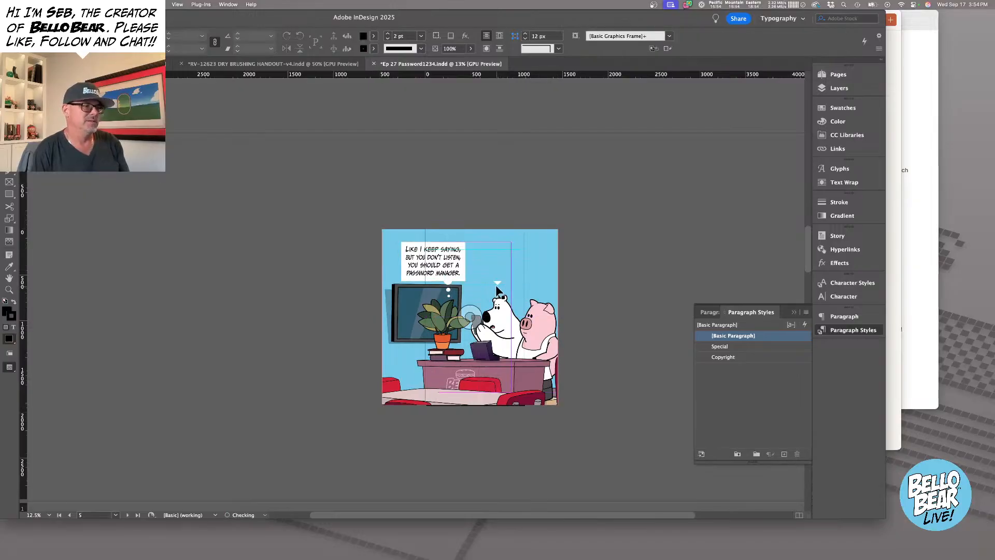
left_click(547, 360)
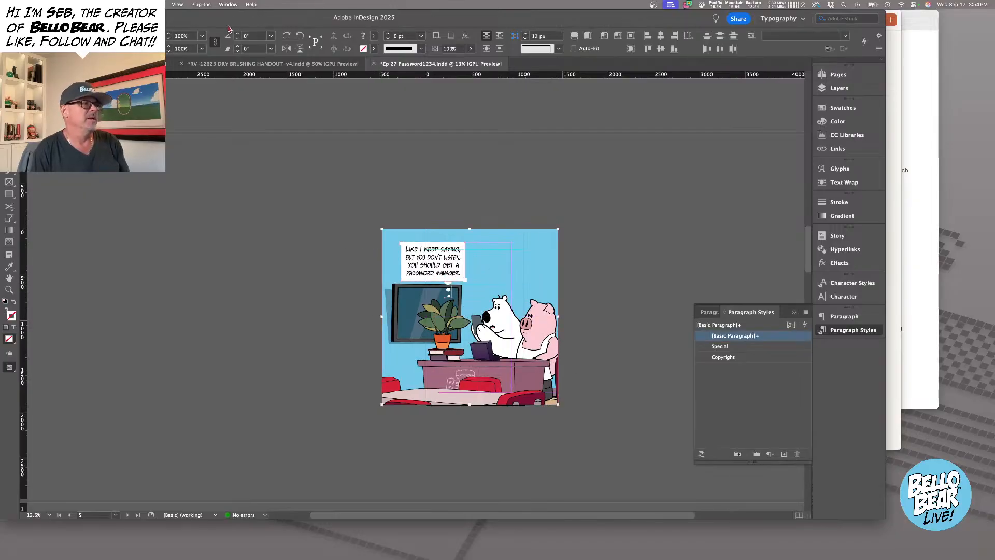
left_click(202, 36)
left_click(189, 130)
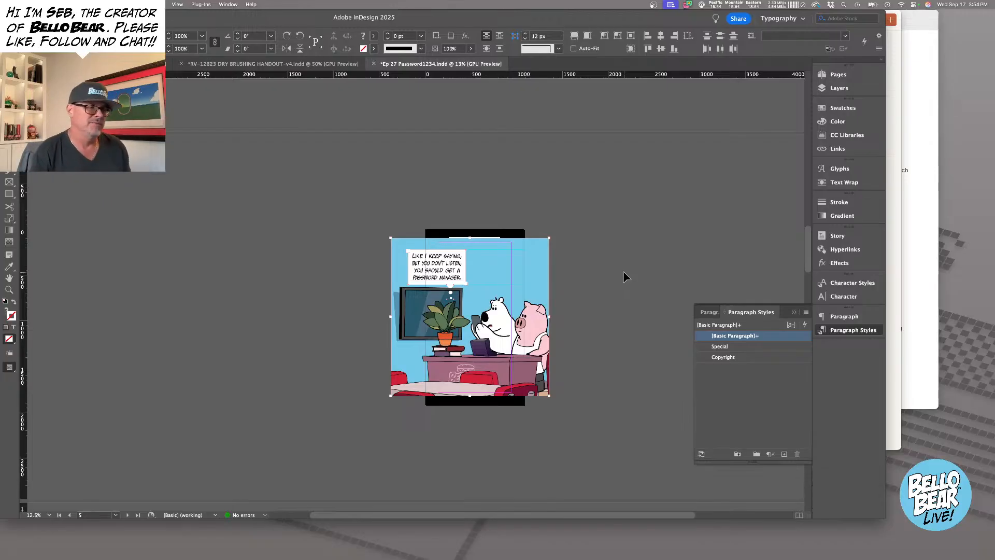
left_click(619, 251)
Paste the second panel onto page 6 and remove its "Like I keep saying" bubble together with the thought tail.
left_click_drag(440, 304, 420, 270)
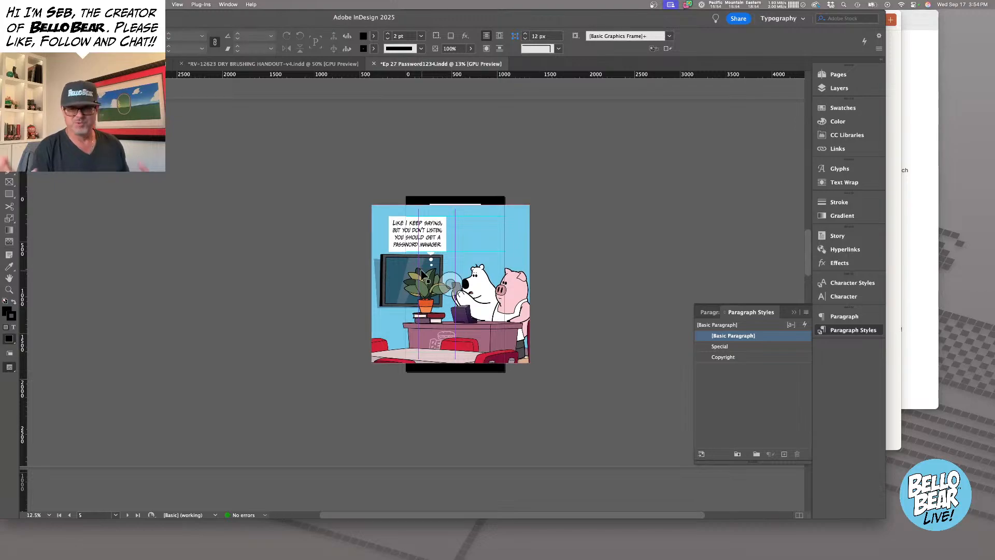
left_click_drag(494, 455, 473, 178)
key("super+v")
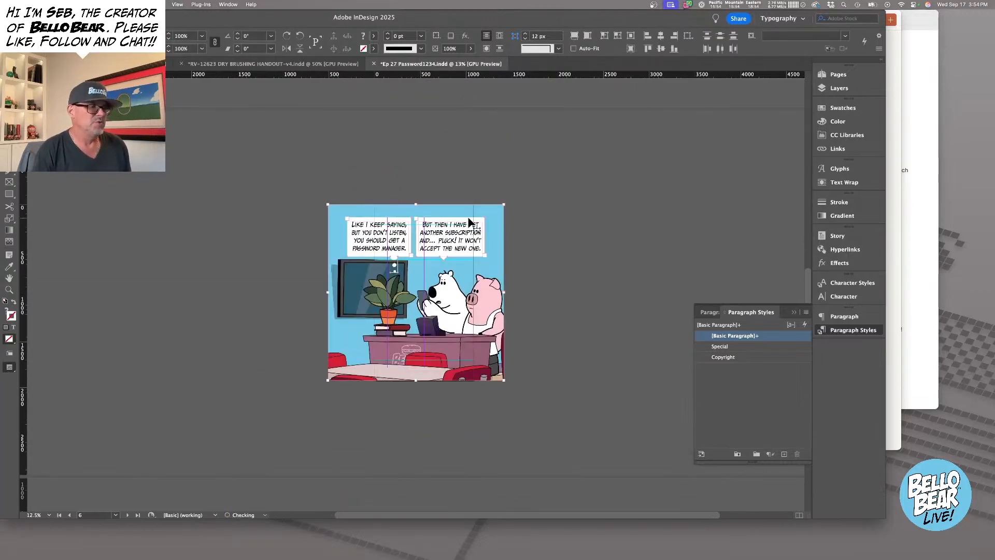
key("super+shift+a")
left_click(378, 246)
key("Delete")
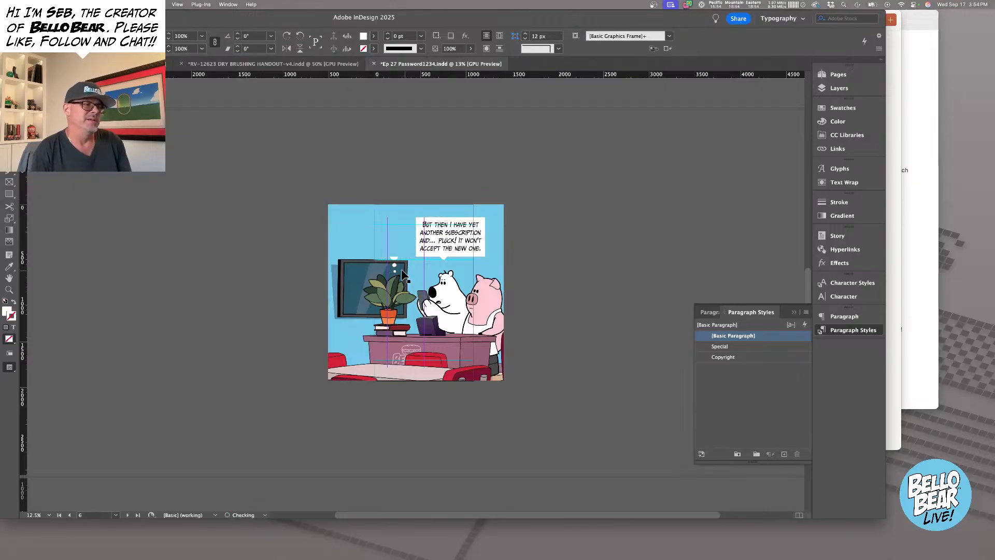
left_click(394, 264)
key("Delete")
Scale the page 6 panel and its remaining bubble to 90%.
key("super+a")
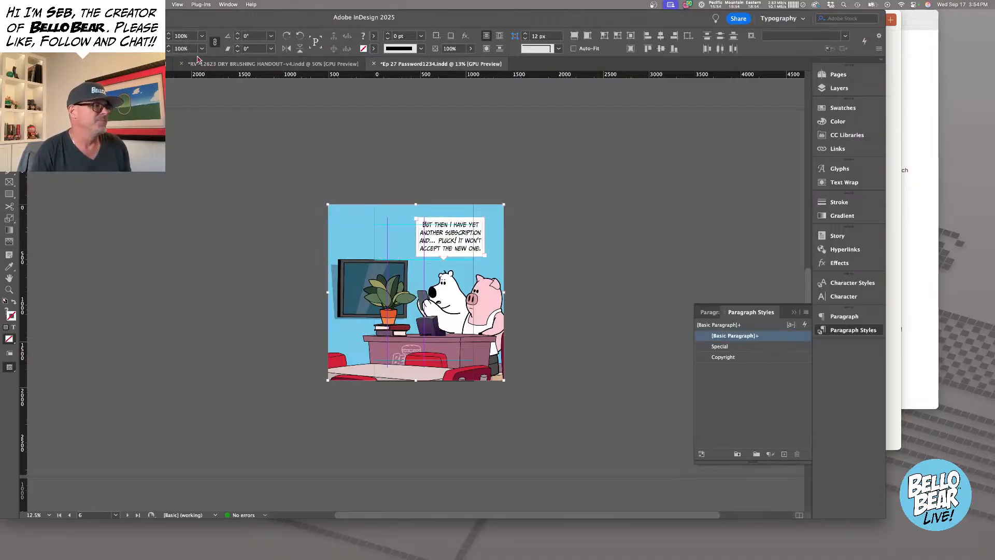
left_click(202, 36)
left_click(196, 129)
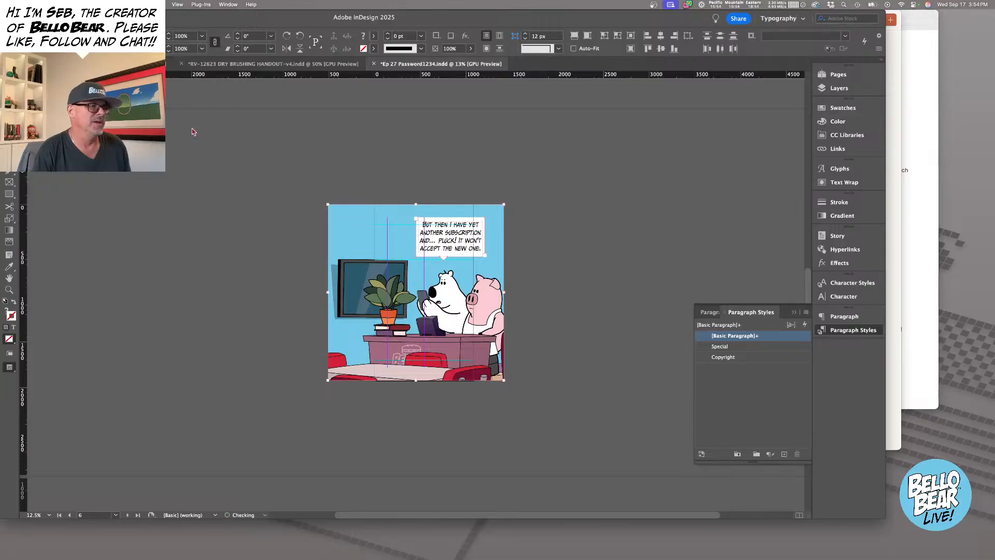
left_click(545, 190)
Copy the whole third panel with both dialogue bubbles from page 1 and paste it over the black area of page 7.
scroll(545, 189, "down", 5)
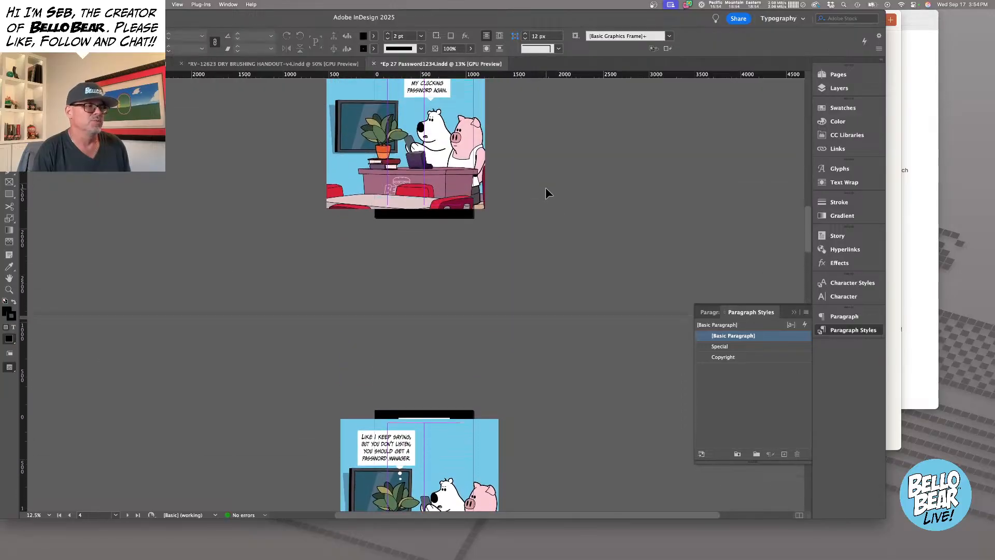
scroll(549, 187, "up", 6)
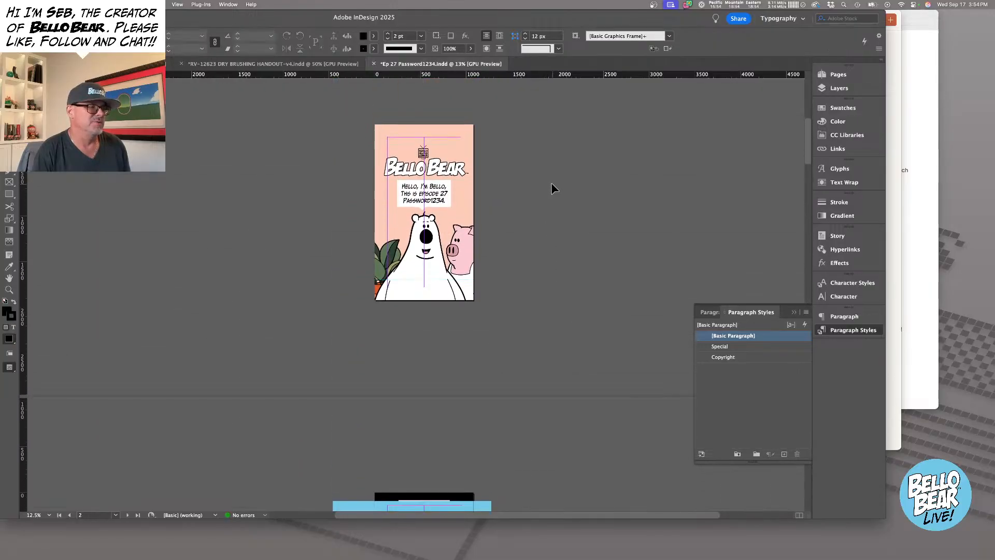
scroll(367, 174, "up", 1)
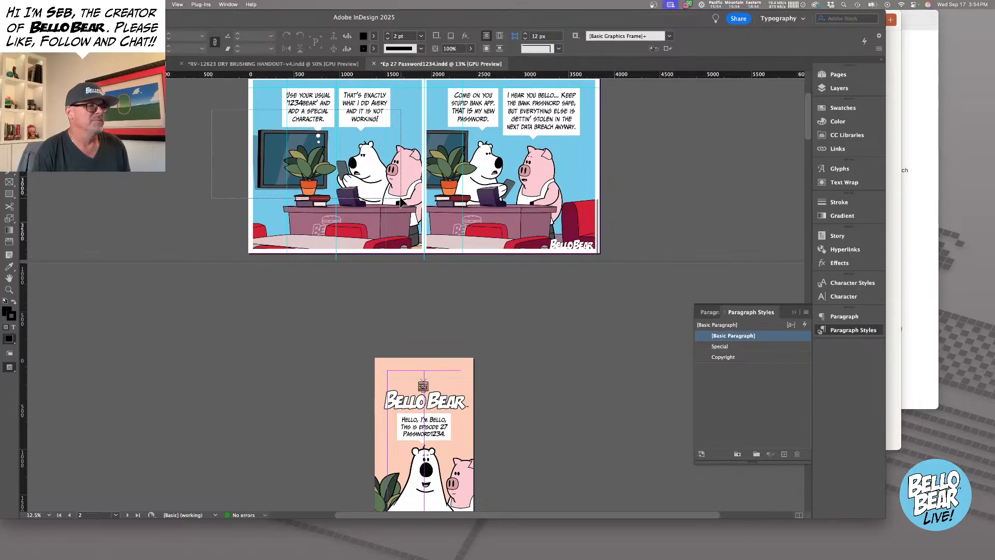
left_click(417, 210)
scroll(429, 241, "down", 6)
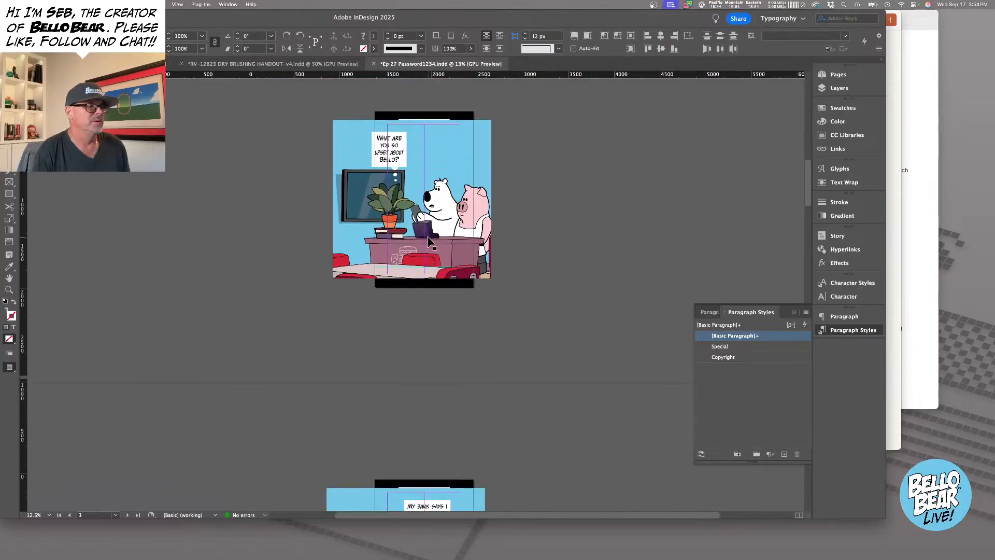
scroll(429, 241, "down", 9)
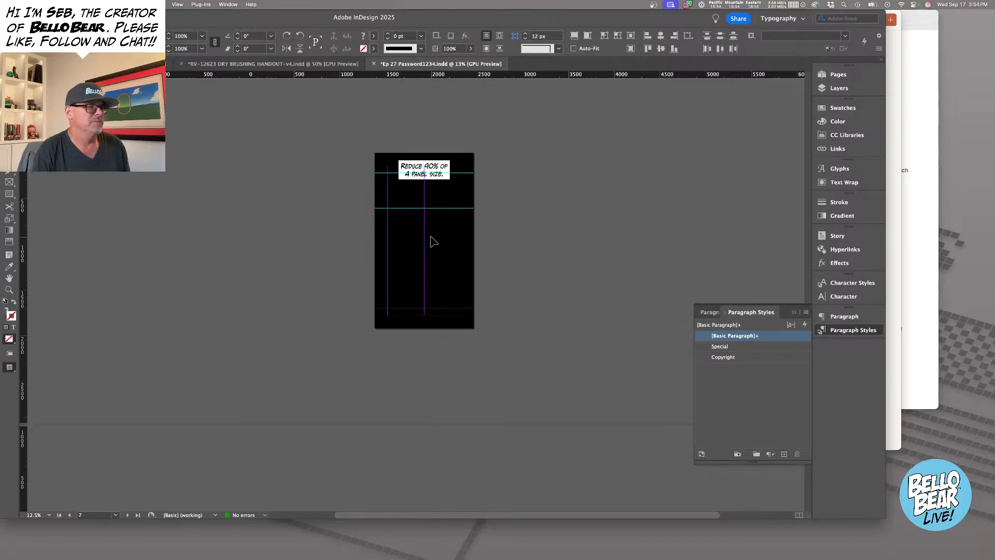
left_click(459, 236)
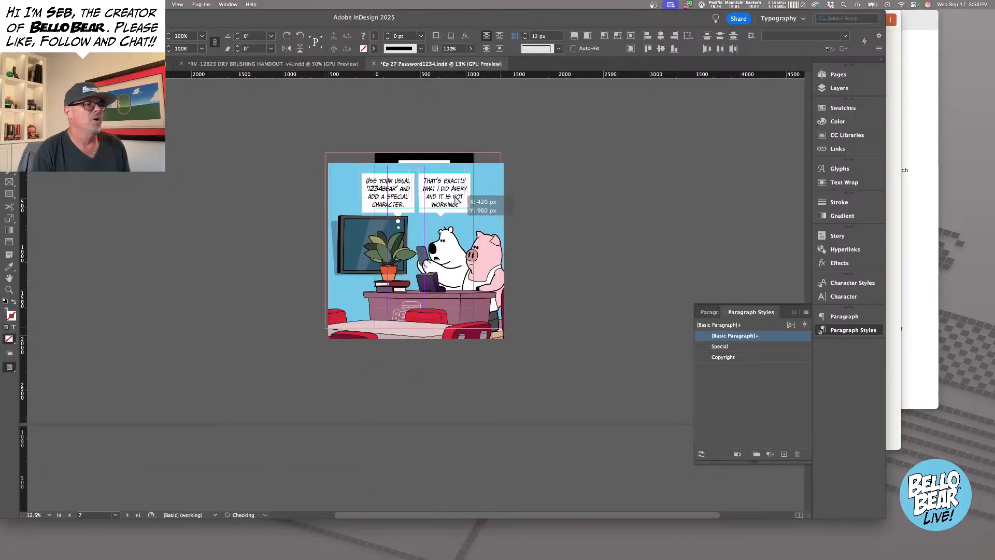
Adjust the top and bottom edges of the panel's artwork frame on page 7 to align with the page edges.
left_click_drag(399, 189, 557, 179)
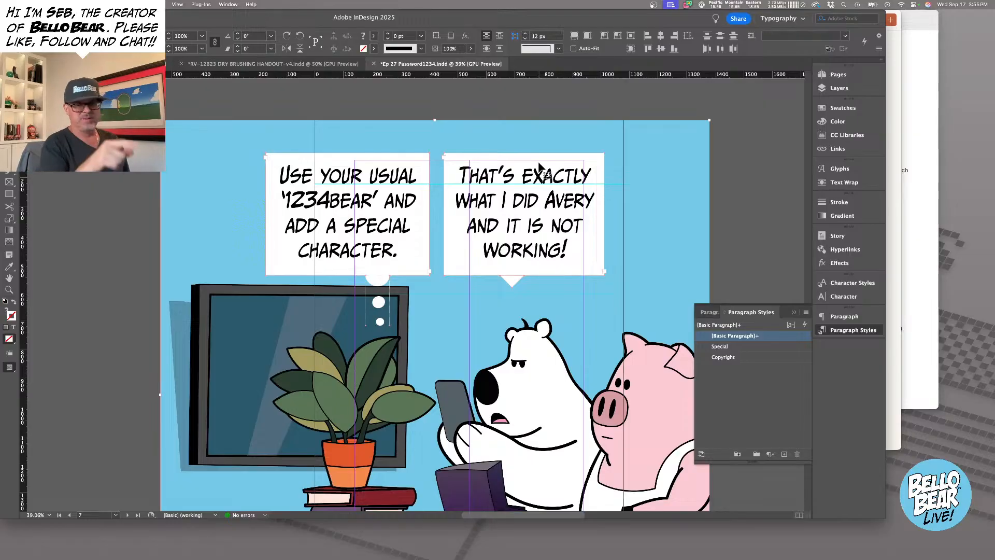
left_click_drag(356, 150, 420, 171)
left_click_drag(426, 126, 426, 139)
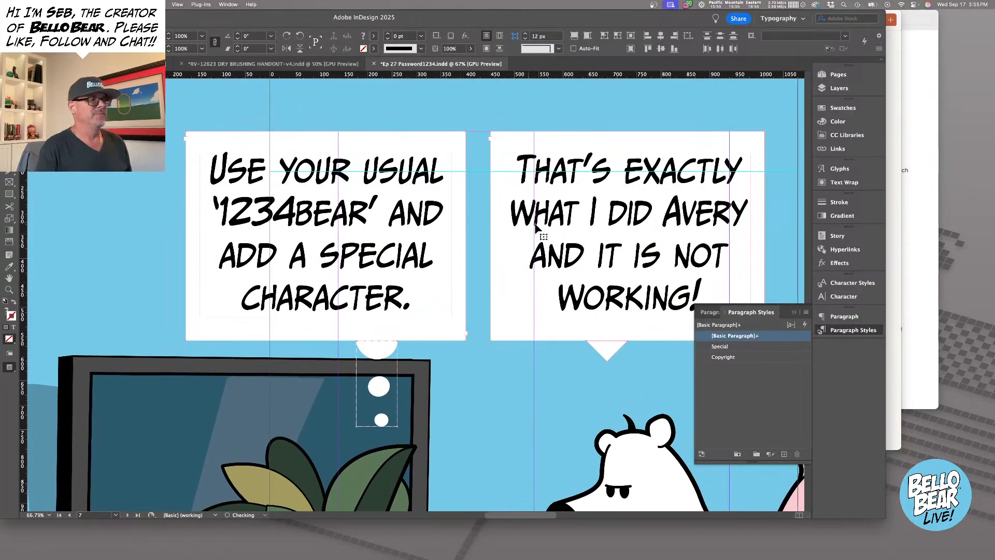
left_click(514, 173, "alt+super")
left_click(514, 173, "alt+super")
left_click_drag(459, 370, 527, 195)
left_click(615, 159)
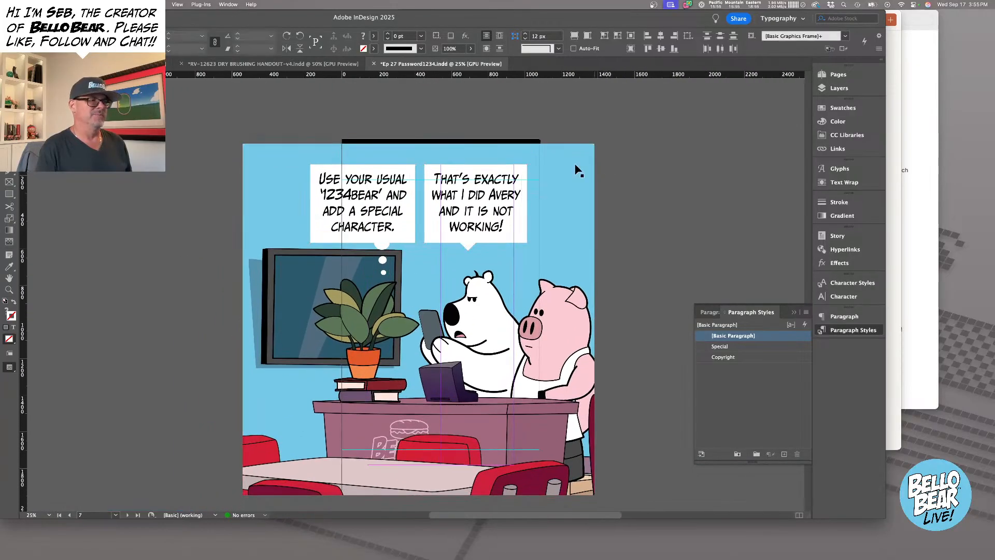
left_click(444, 156)
left_click_drag(419, 144, 419, 138)
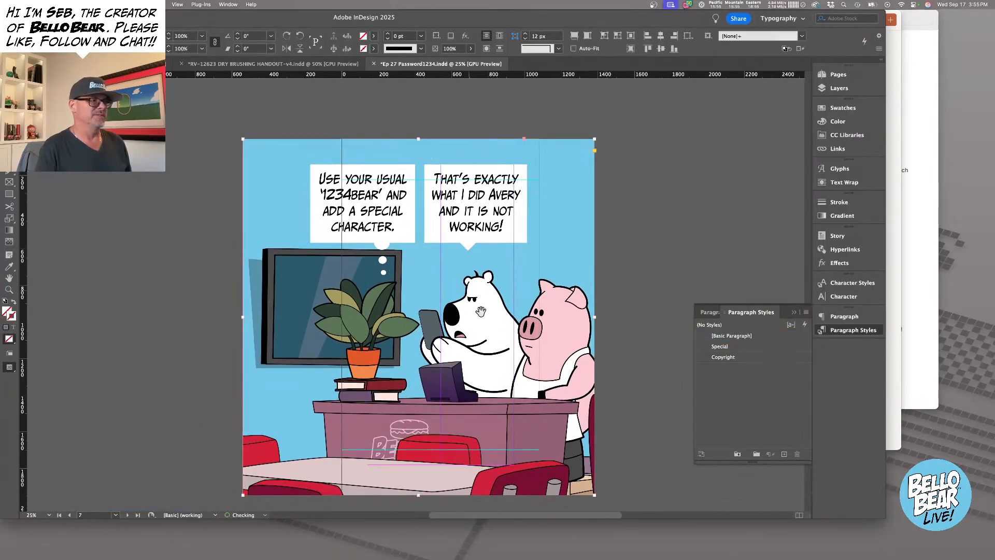
scroll(479, 391, "down", 4)
left_click_drag(420, 418, 425, 413)
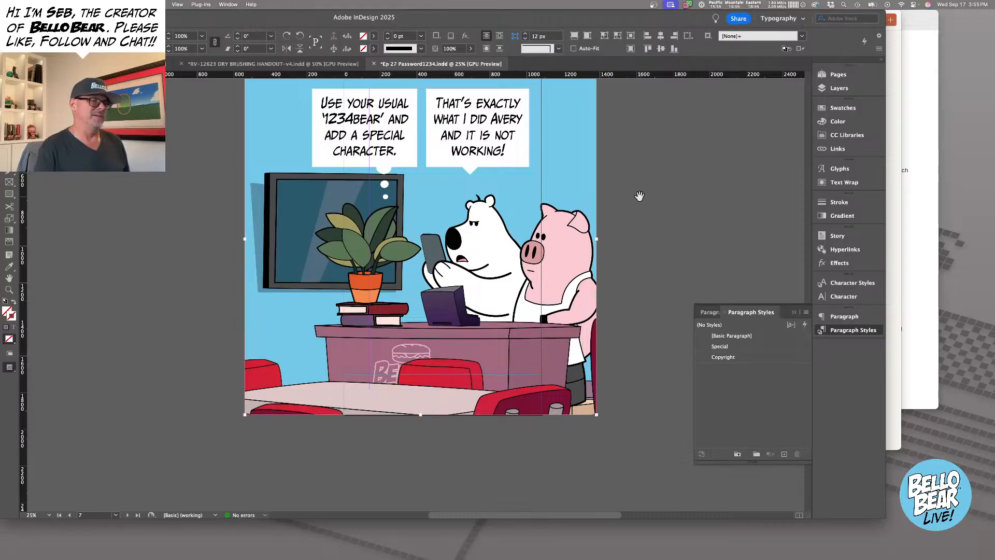
Copy the adjusted third panel, then delete the "That's exactly what I did Avery" bubble and its tail from page 7.
scroll(630, 192, "up", 2)
key("super+a")
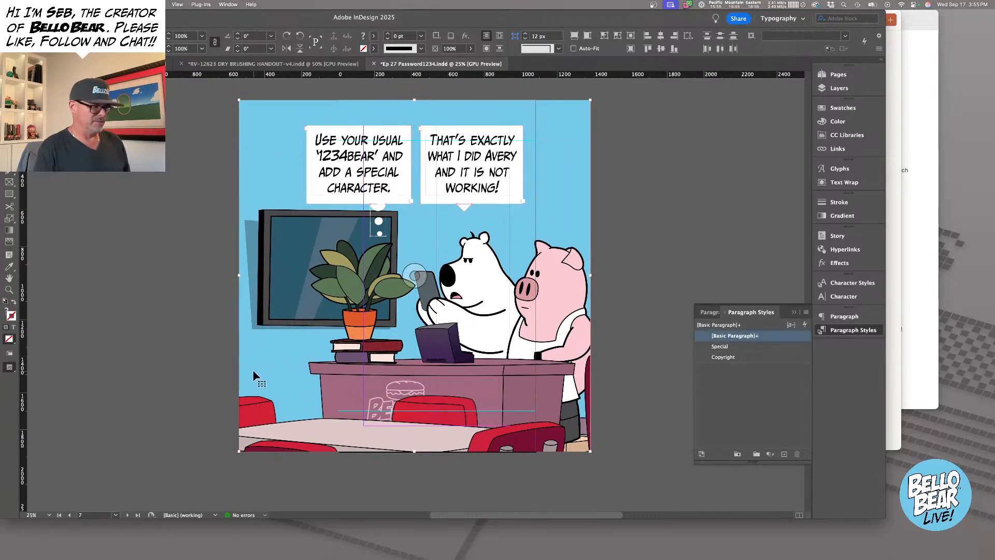
left_click(462, 205)
key("Delete")
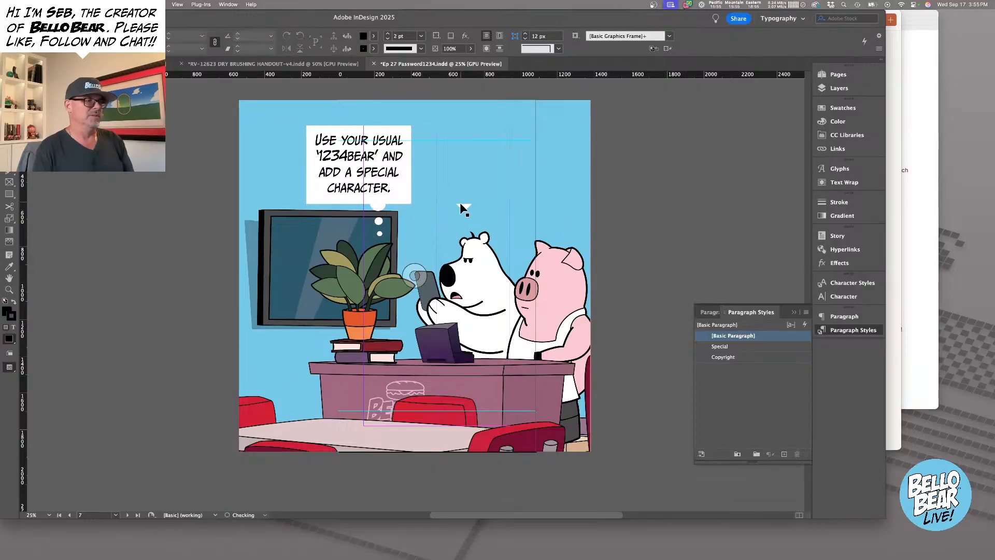
Select the page 7 artwork with its remaining bubble and thought tail, and scale them to 90%.
left_click_drag(193, 163, 499, 324)
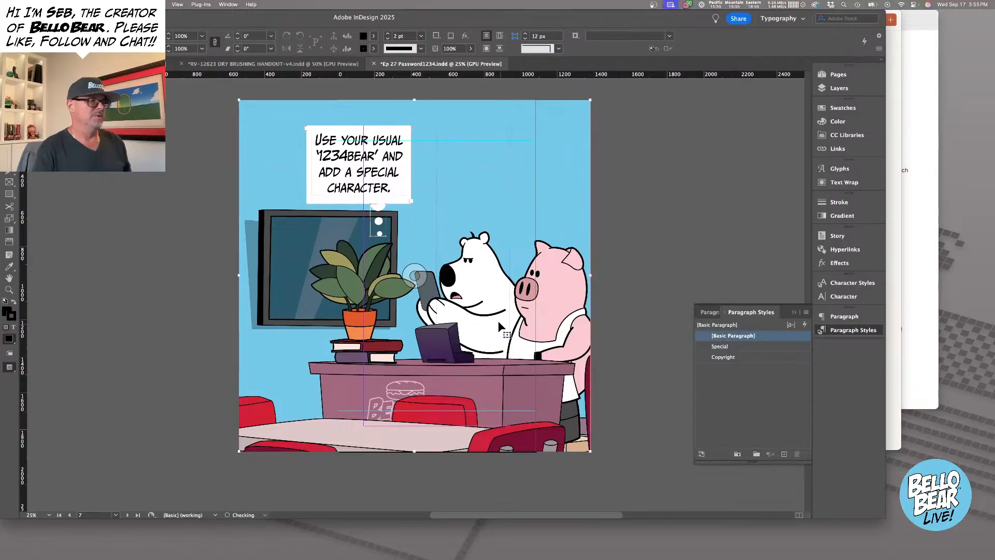
left_click(202, 36)
left_click(189, 131)
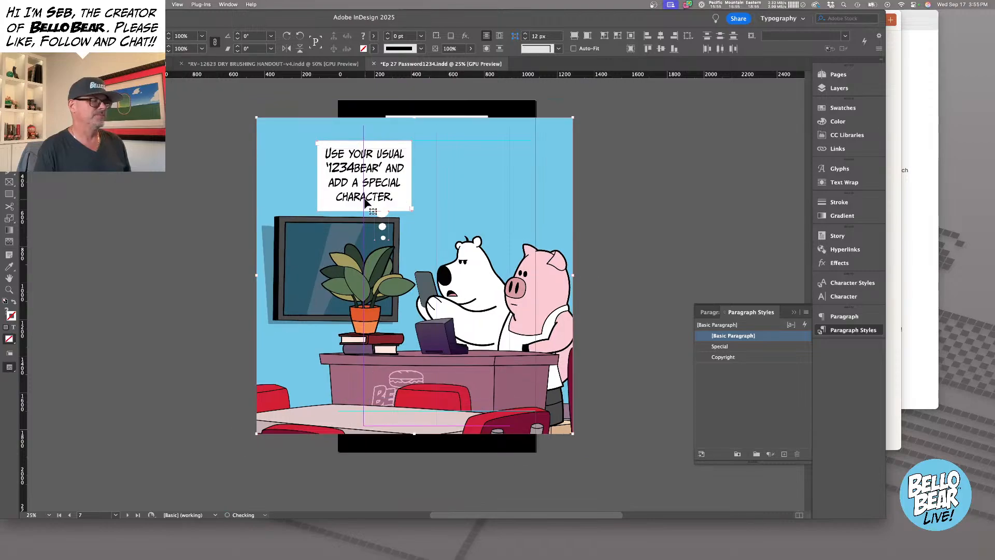
Paste the adjusted third panel onto page 8 and align it with the top of the black page.
scroll(505, 282, "down", 3)
key("Delete")
scroll(506, 269, "down", 5)
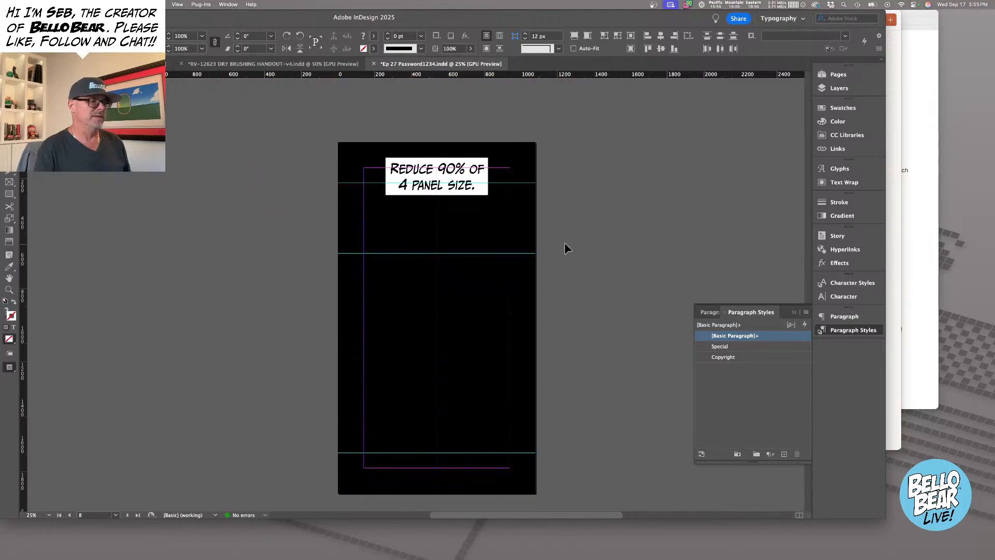
key("ctrl+v")
left_click_drag(497, 158, 495, 181)
left_click(216, 223)
left_click(367, 240)
key("Delete")
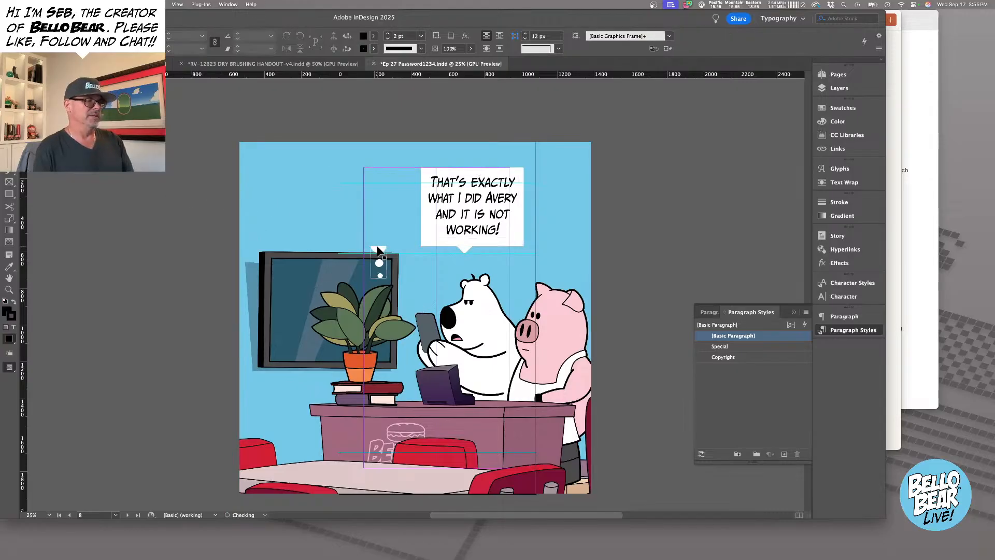
key("Delete")
Copy the fourth panel with both of its dialogue bubbles from the four-panel comic on page 1.
left_click(488, 228, "alt")
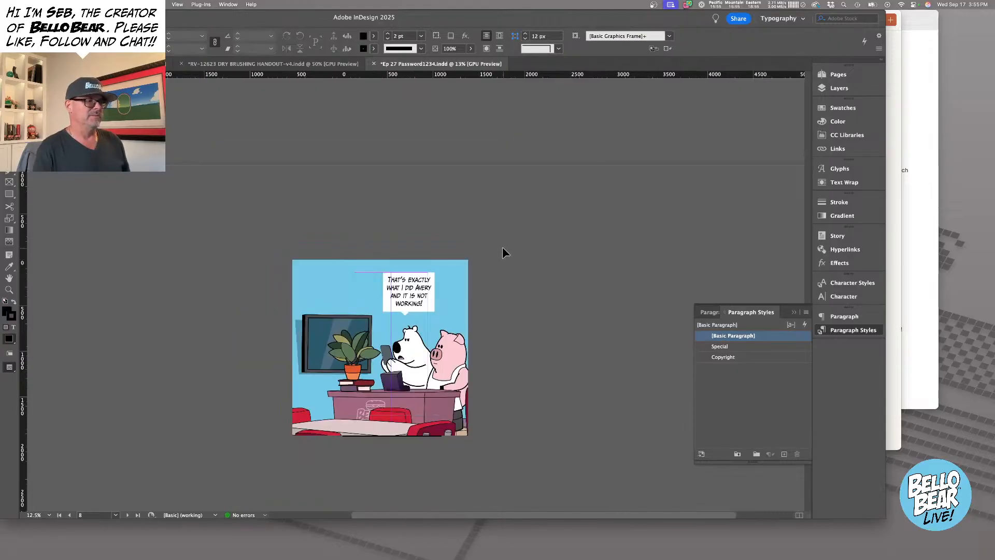
scroll(502, 247, "up", 20)
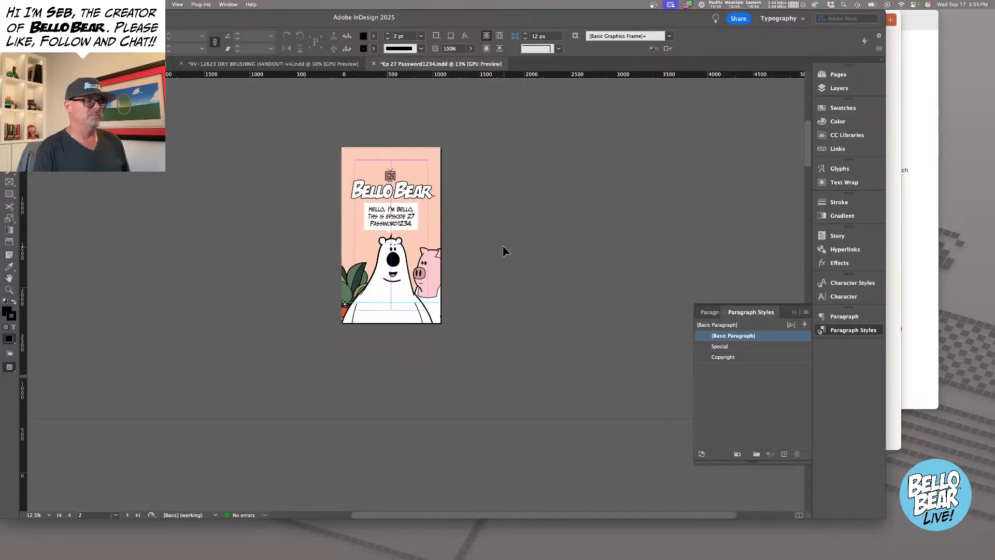
scroll(503, 248, "up", 5)
left_click_drag(617, 322, 421, 417)
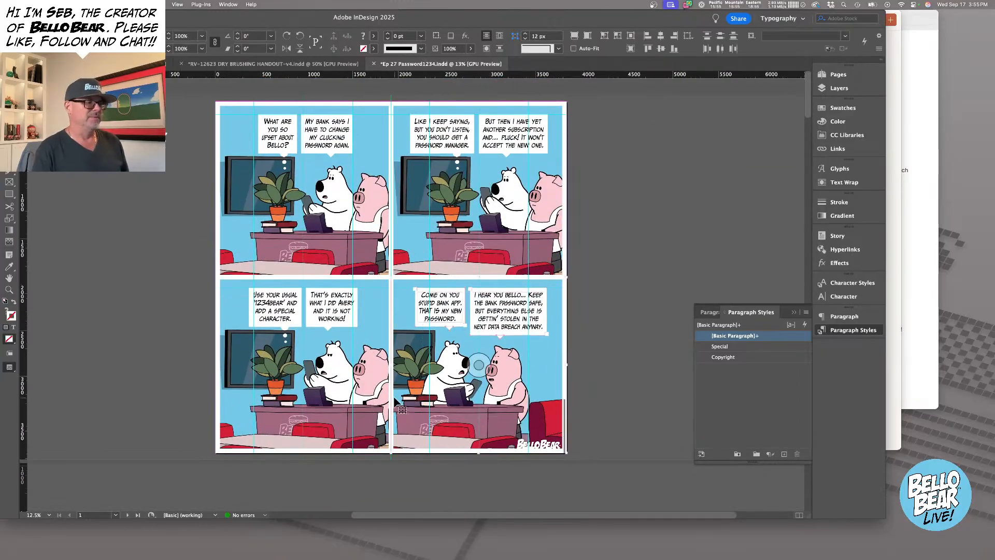
Select the page 8 artwork with its remaining bubble and tail, and scale them to 90%.
scroll(355, 366, "down", 10)
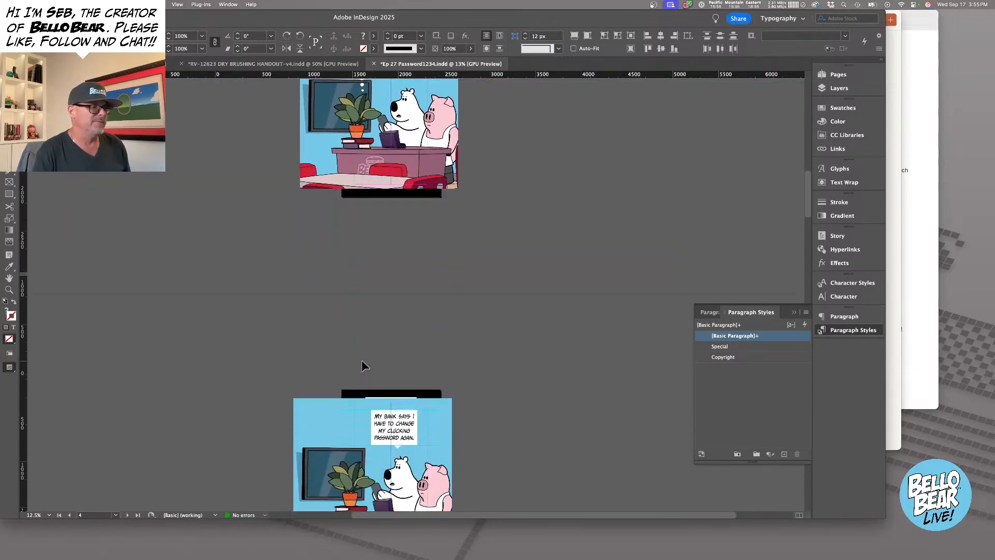
scroll(361, 363, "down", 8)
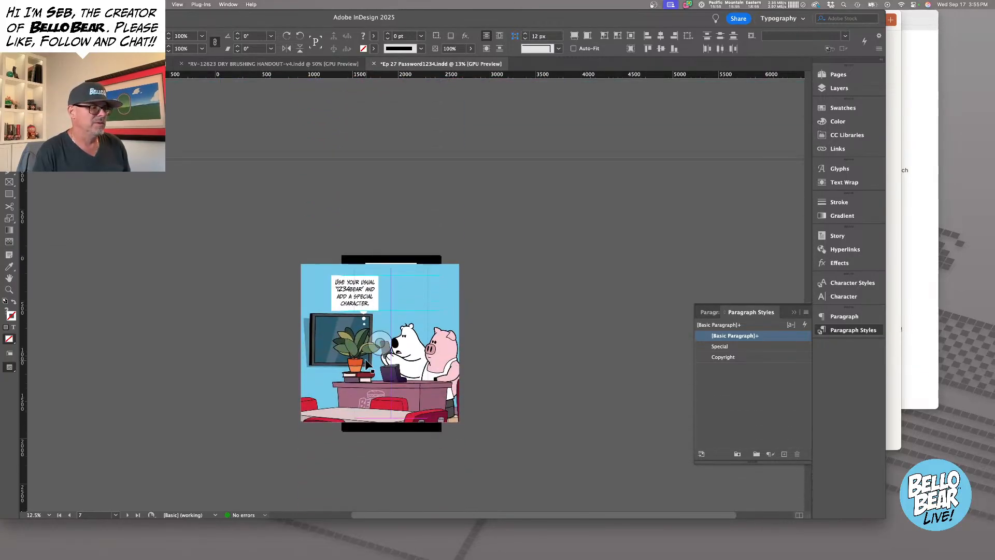
scroll(365, 361, "down", 2)
right_click(366, 361)
left_click(300, 375)
scroll(345, 375, "down", 6)
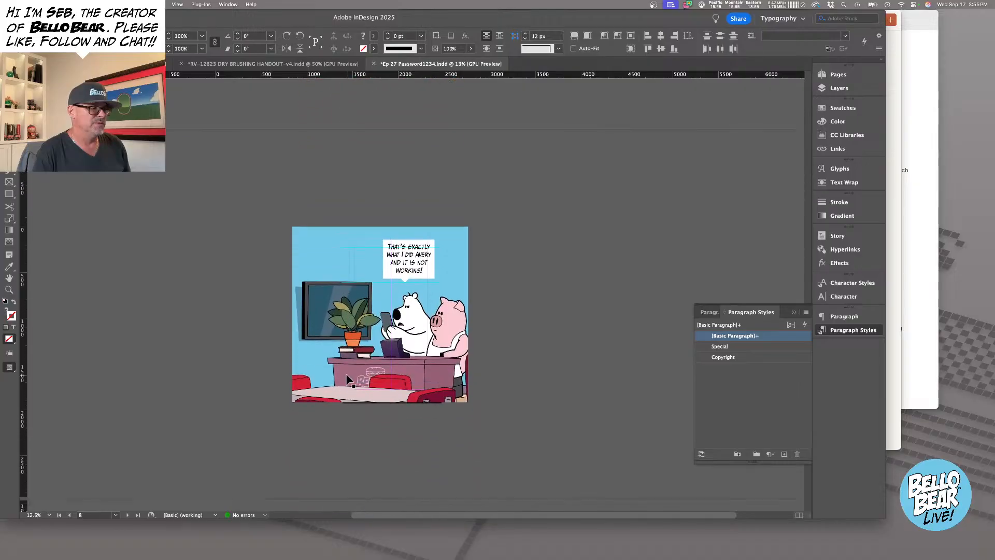
left_click(348, 380)
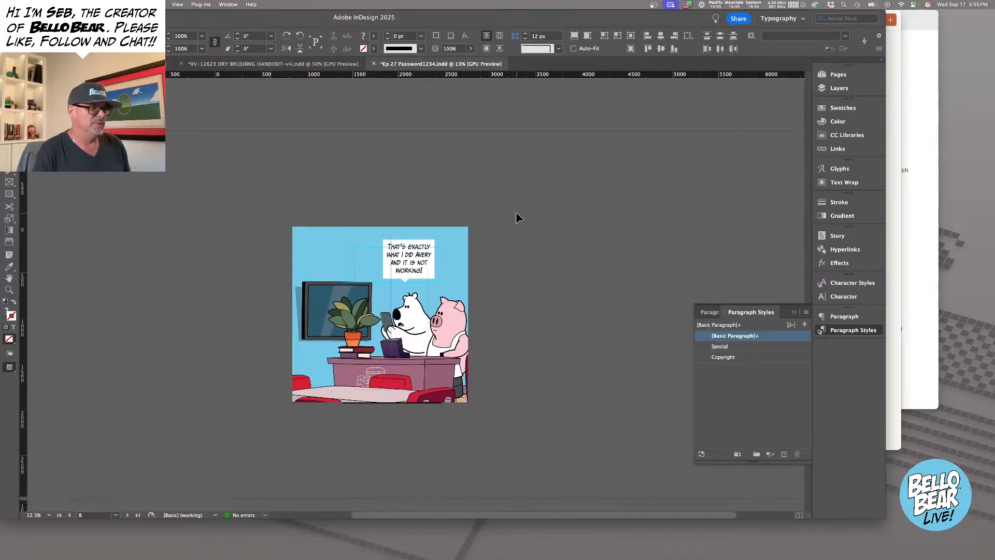
left_click(201, 37)
left_click(194, 131)
key("shift+super+a")
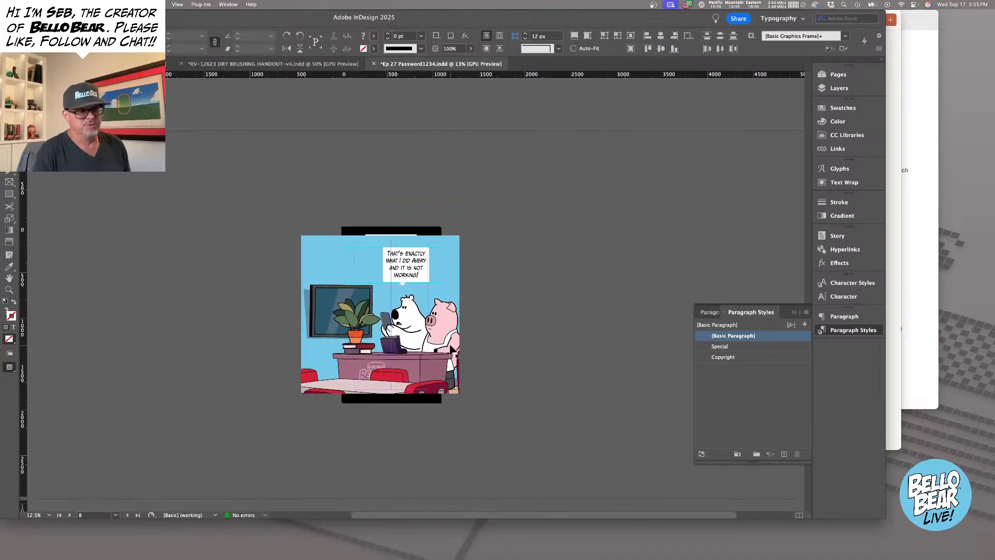
Paste the fourth panel onto page 9 and align it with the top of the black page.
scroll(450, 349, "down", 8)
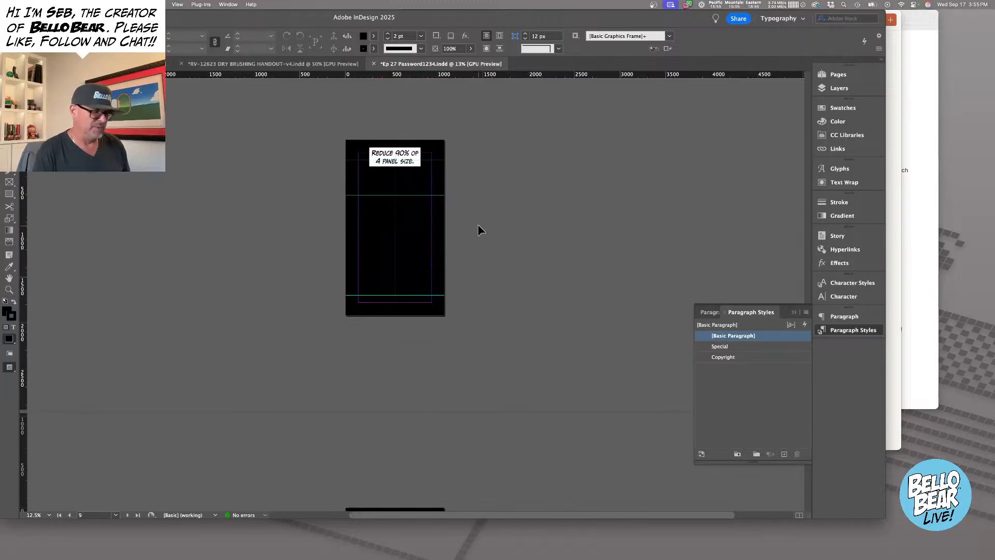
key("super+v")
left_click_drag(405, 174, 526, 293)
left_click_drag(478, 231, 542, 396)
left_click_drag(586, 330, 508, 284)
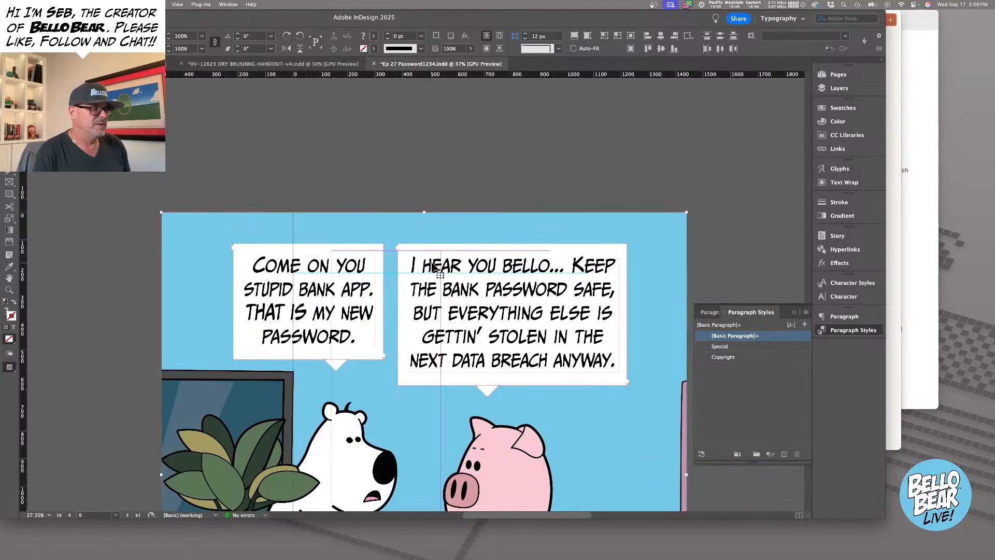
left_click_drag(433, 268, 529, 302)
key("super+z")
Extend the top edge of the panel's artwork frame on page 9 to the top of the page.
left_click(410, 140)
left_click(421, 181)
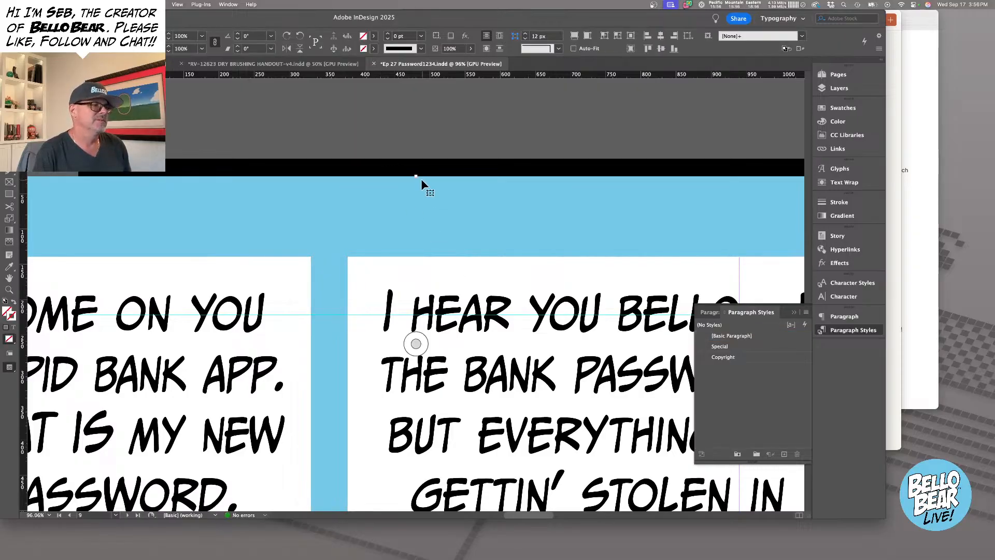
left_click_drag(417, 176, 412, 158)
left_click(499, 269, "alt+super")
left_click(500, 270, "alt+super")
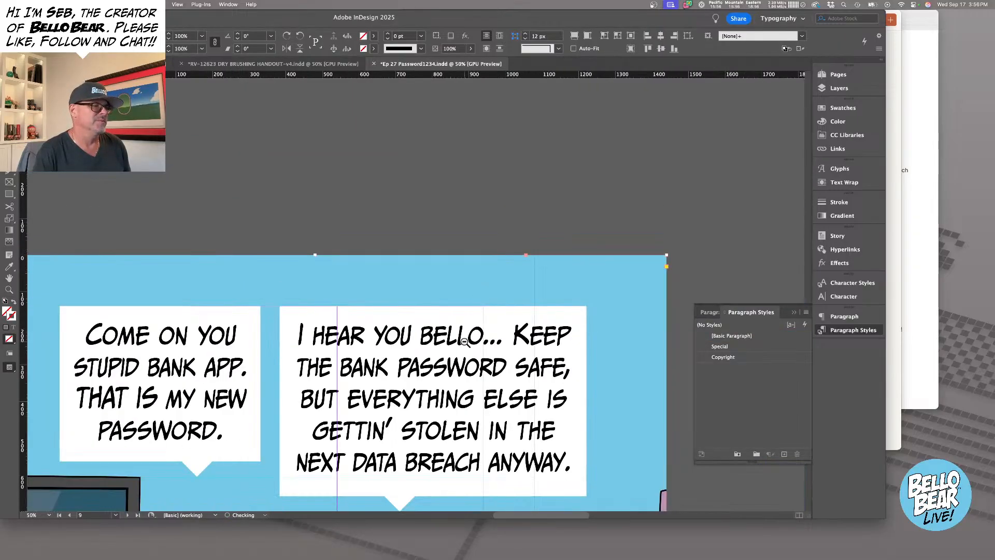
left_click(465, 343, "alt+super")
left_click_drag(438, 342, 510, 240)
left_click(501, 222)
key("Delete")
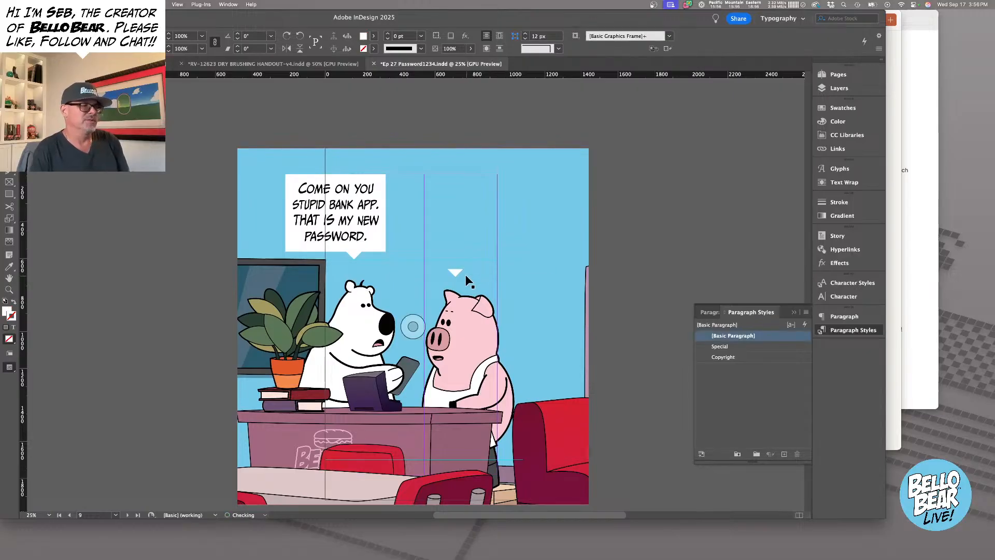
left_click(459, 271)
key("Delete")
key("super+z")
key("super+z")
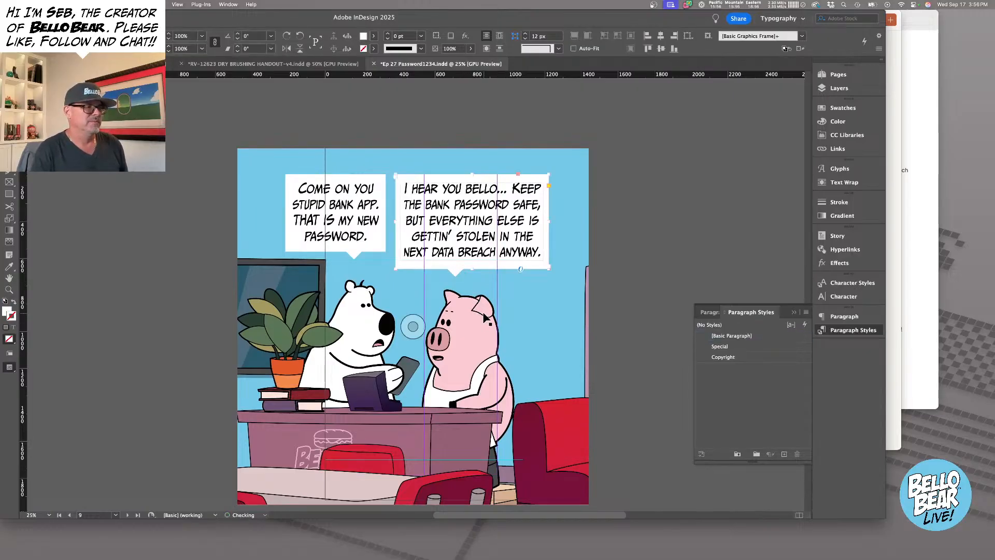
Adjust the bottom edge of the panel's artwork frame on page 9 to align with the bottom of the page.
left_click_drag(441, 369, 453, 290)
left_click(438, 423)
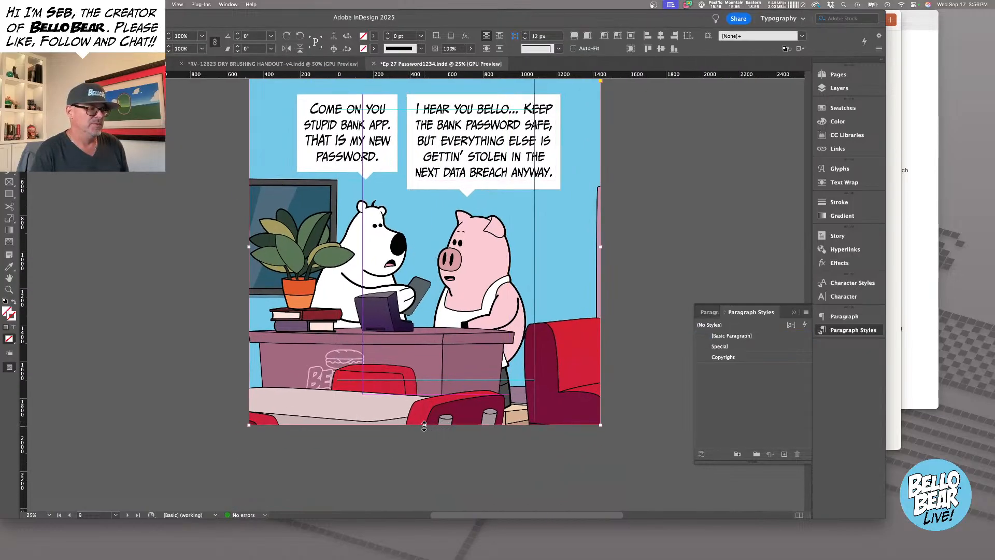
left_click_drag(424, 425, 424, 421)
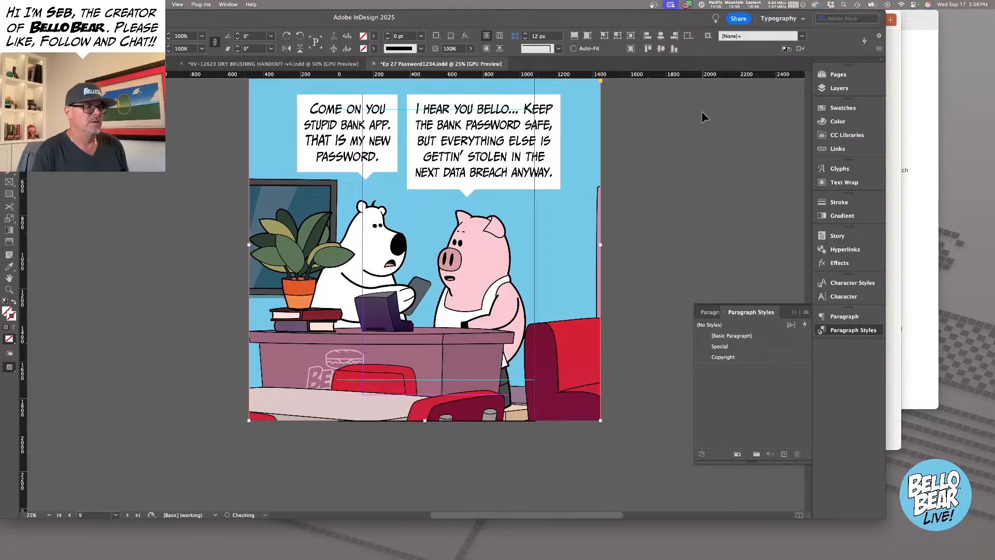
Copy the adjusted fourth panel, then delete the "I hear you Bello..." bubble and its tail from page 9.
key("super+a")
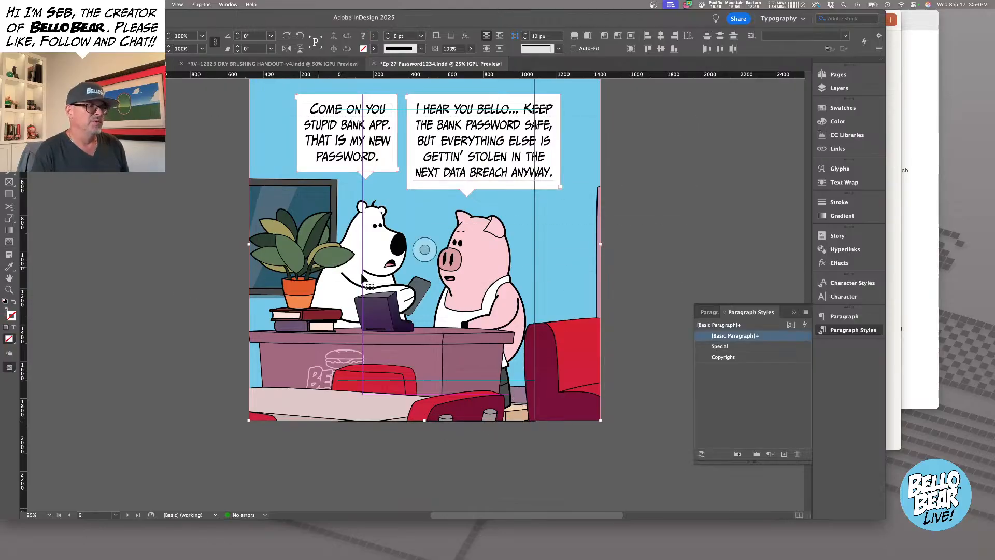
left_click(468, 182)
key("Delete")
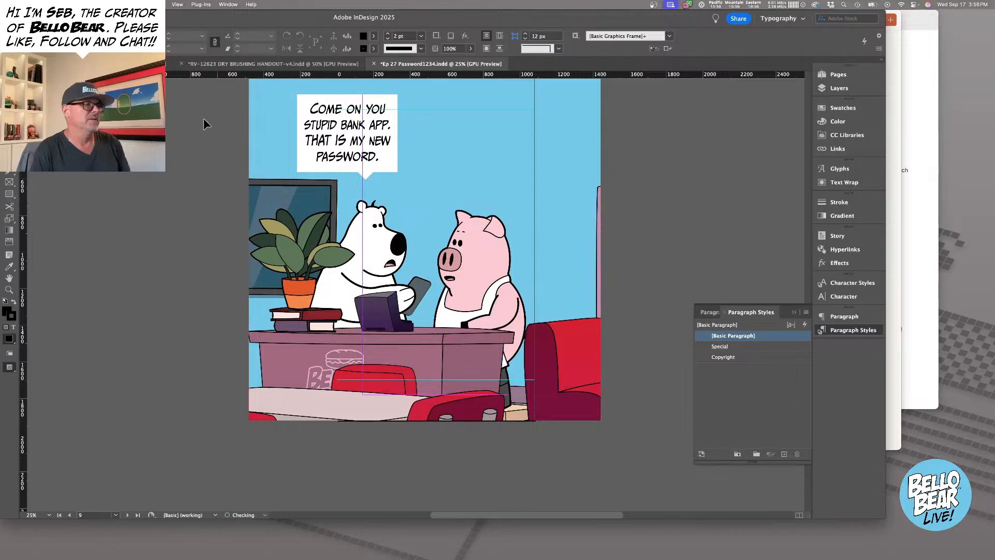
Select the page 9 artwork with its remaining bubble and tail, and scale them to 90%.
key("super+a")
left_click(202, 36)
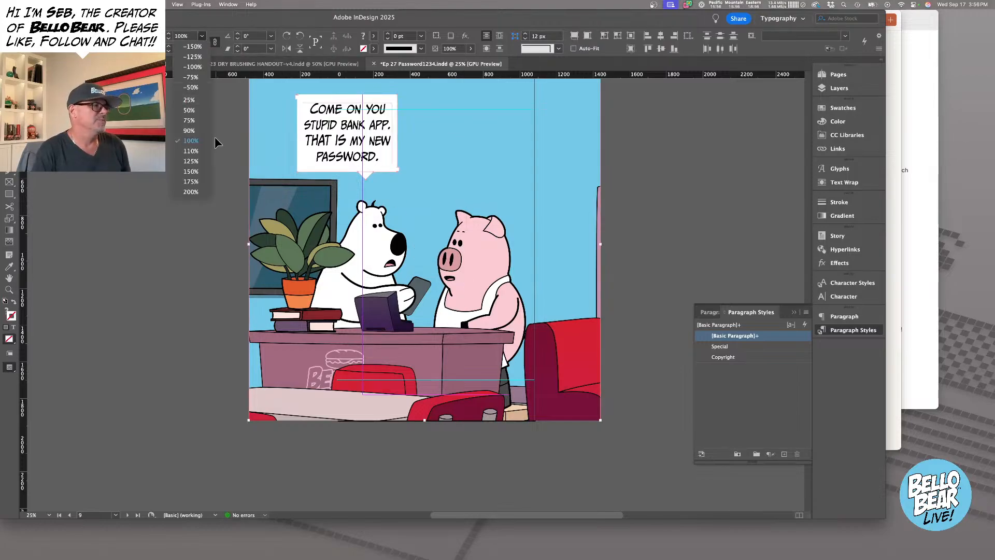
left_click(196, 132)
left_click(601, 186)
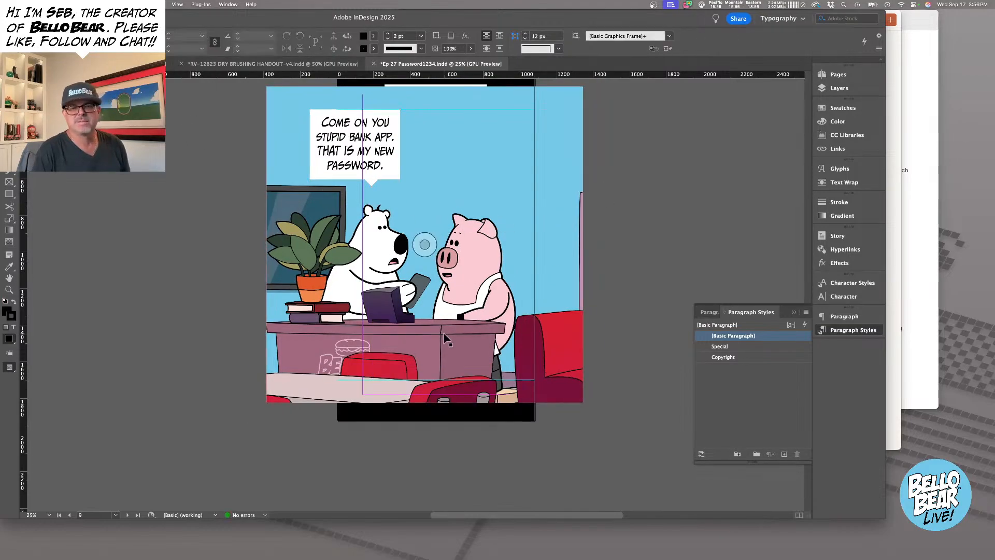
Paste the adjusted fourth panel onto page 10 and scale it to 90%.
left_click_drag(476, 461, 452, 261)
scroll(451, 261, "down", 10)
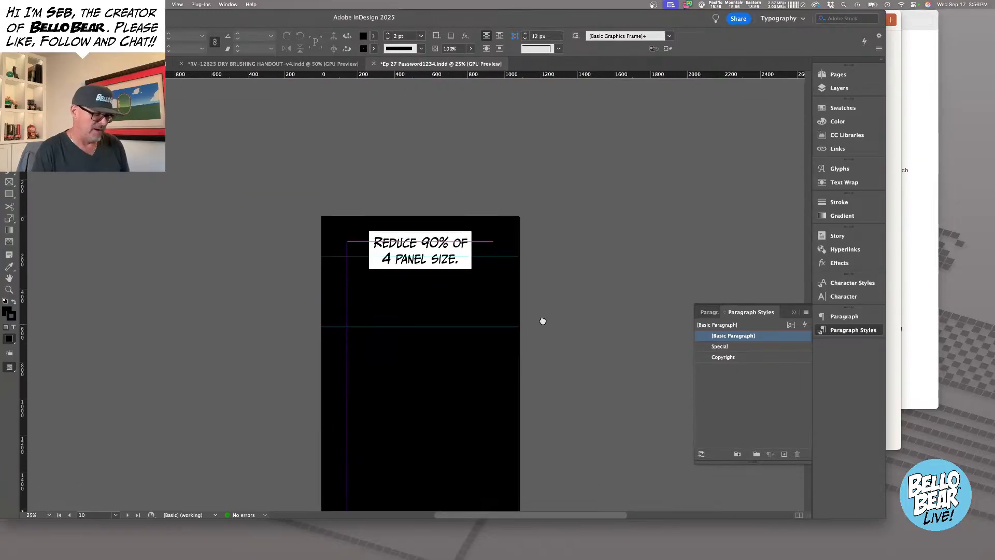
key("super+v")
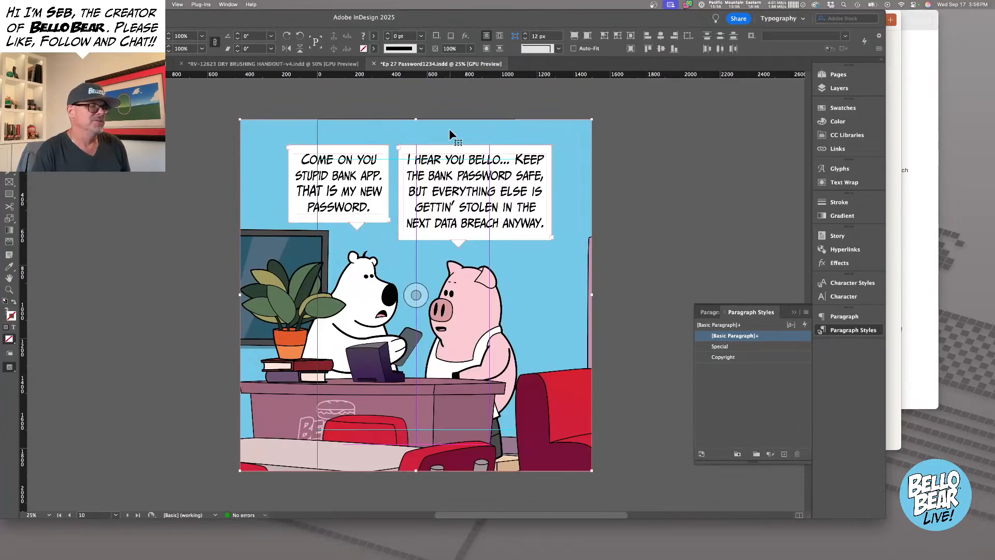
left_click(202, 36)
left_click(192, 126)
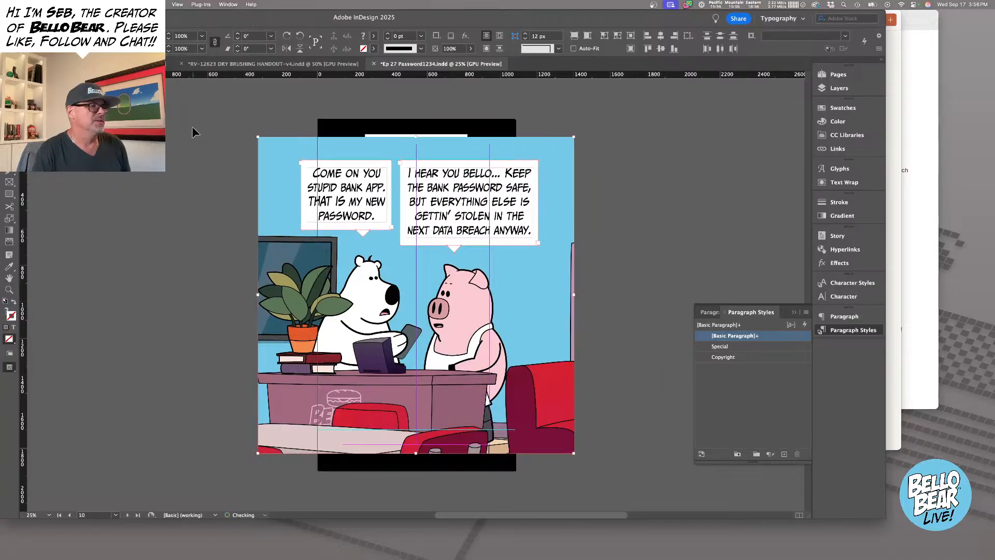
Delete the "Come on you stupid bank app" bubble and its tail from the panel on page 10.
key("super+shift+g")
key("super+shift+a")
left_click(337, 197)
key("Delete")
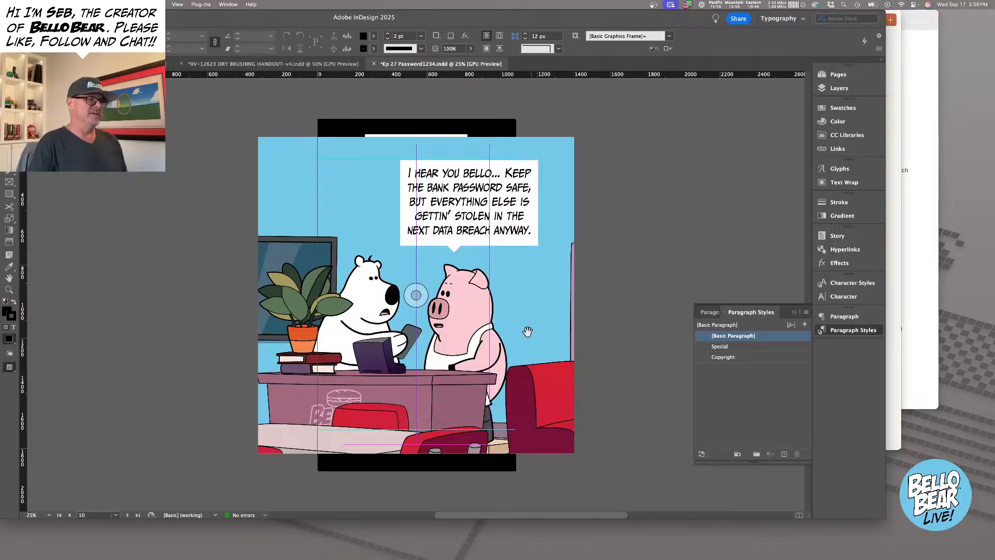
Review the assembled vertical pages, from page 10 and the closing page 11 back up to the first panel on page 3.
scroll(524, 332, "down", 4)
left_click(486, 276, "alt+super")
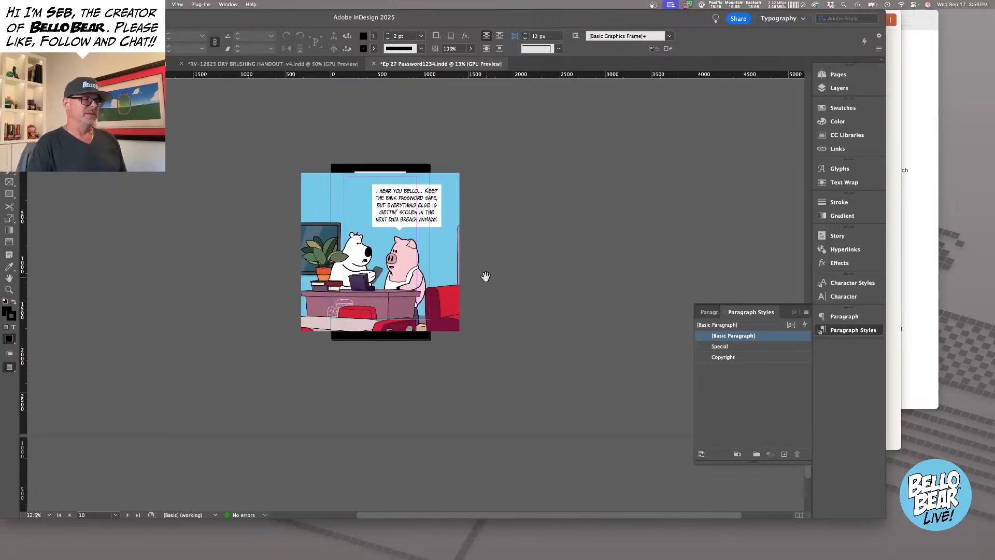
left_click_drag(421, 296, 549, 222)
key("super+z")
scroll(486, 232, "down", 10)
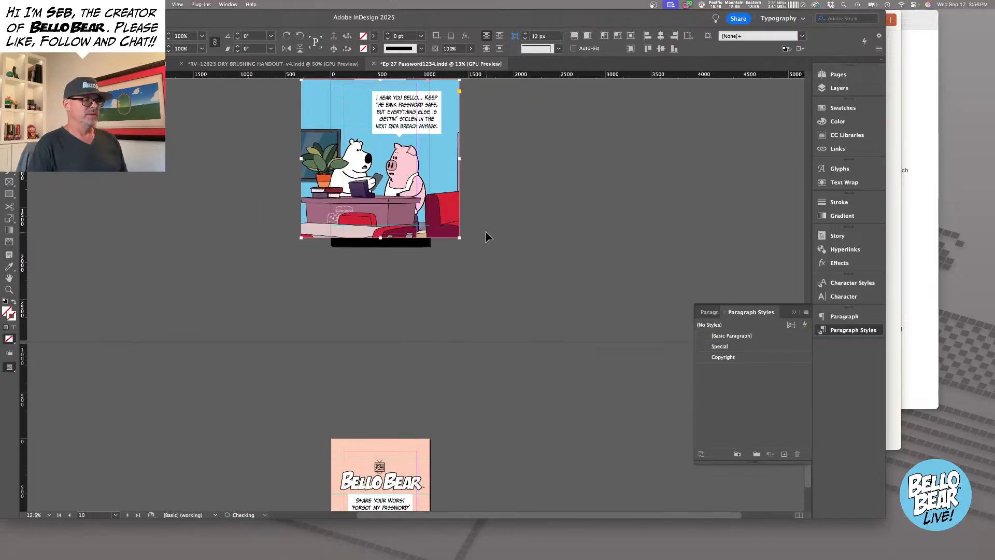
scroll(488, 234, "down", 2)
left_click_drag(461, 311, 538, 333)
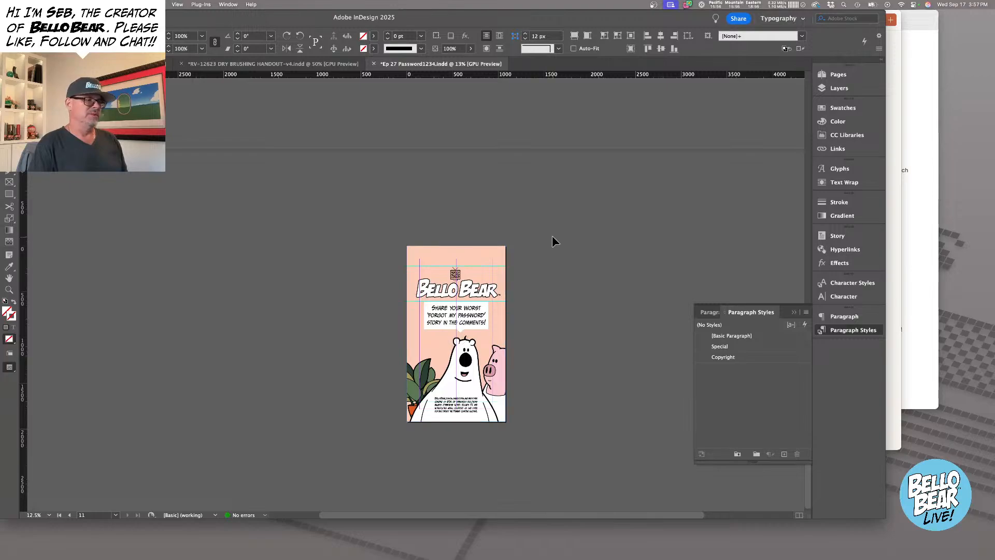
left_click(510, 186)
left_click_drag(473, 250, 358, 503)
left_click_drag(446, 228, 468, 275)
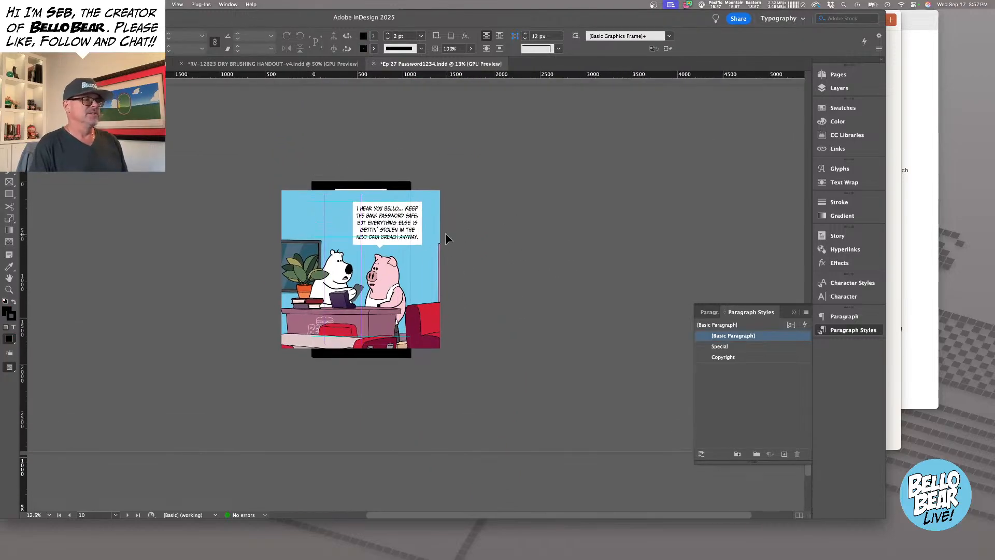
scroll(446, 238, "up", 20)
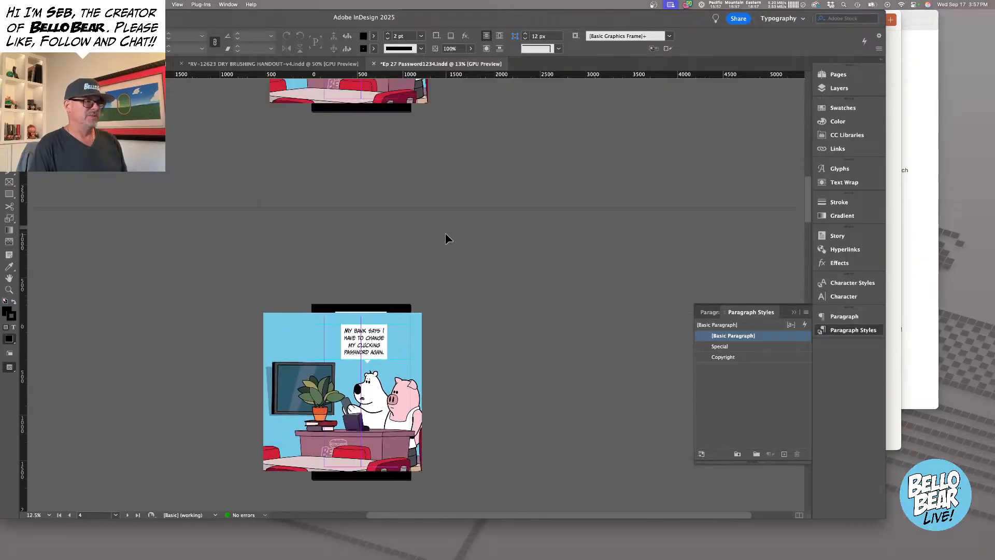
scroll(446, 238, "up", 10)
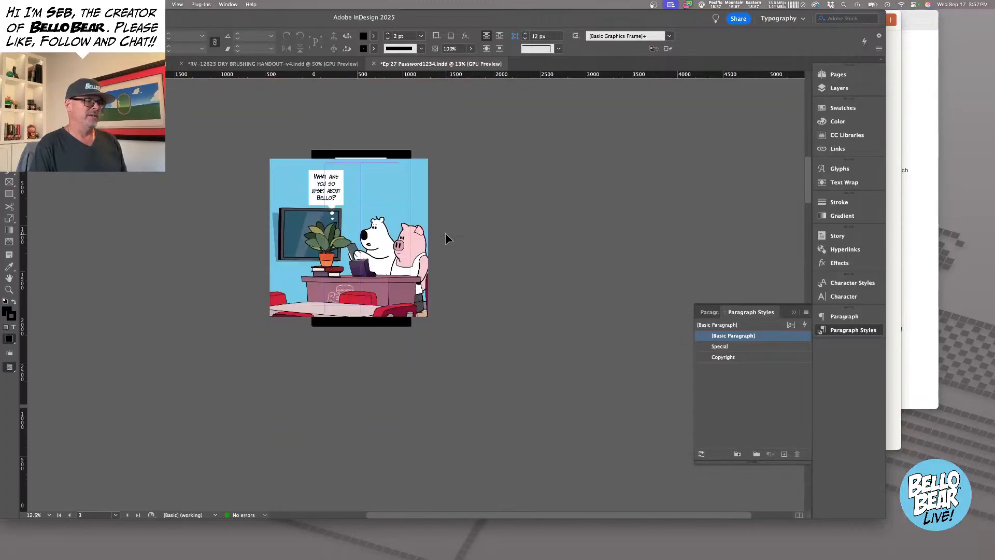
scroll(445, 234, "down", 2)
left_click_drag(450, 231, 556, 341)
left_click_drag(424, 249, 436, 186)
left_click(257, 136)
left_click_drag(248, 122, 339, 101)
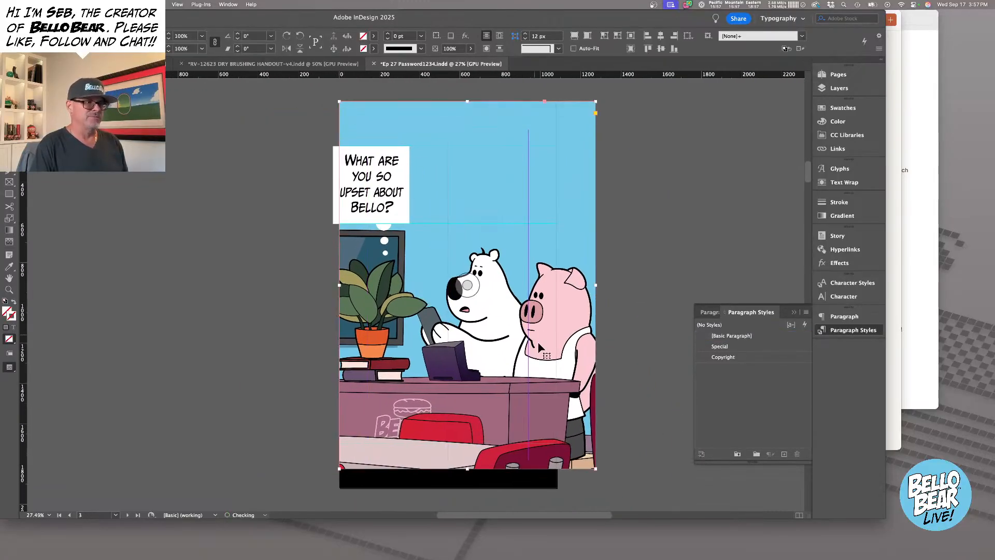
key("super+z")
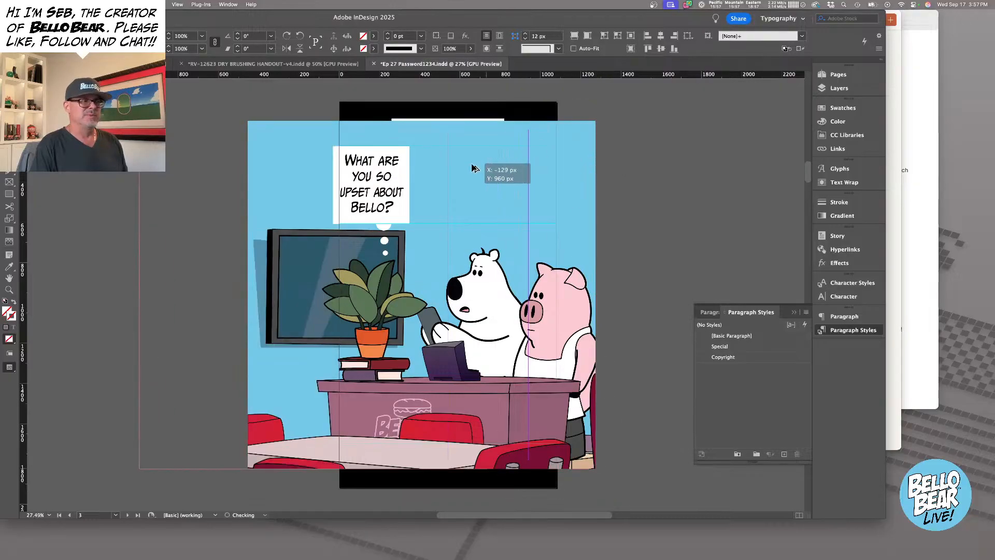
Duplicate the page 3 artwork onto the pasteboard beside the page, then crop the original's frame to the page edges.
left_click_drag(242, 175, 225, 173)
left_click_drag(476, 358, 558, 352)
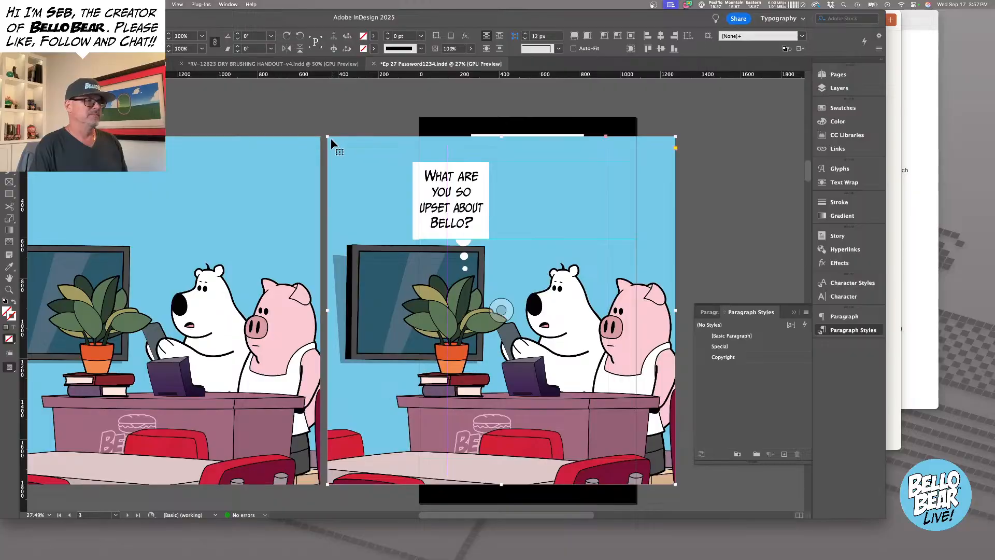
left_click_drag(327, 136, 419, 117)
left_click_drag(552, 355, 505, 273)
left_click_drag(628, 404, 590, 422)
left_click(604, 402)
left_click_drag(327, 262, 372, 299)
left_click(372, 300, "alt")
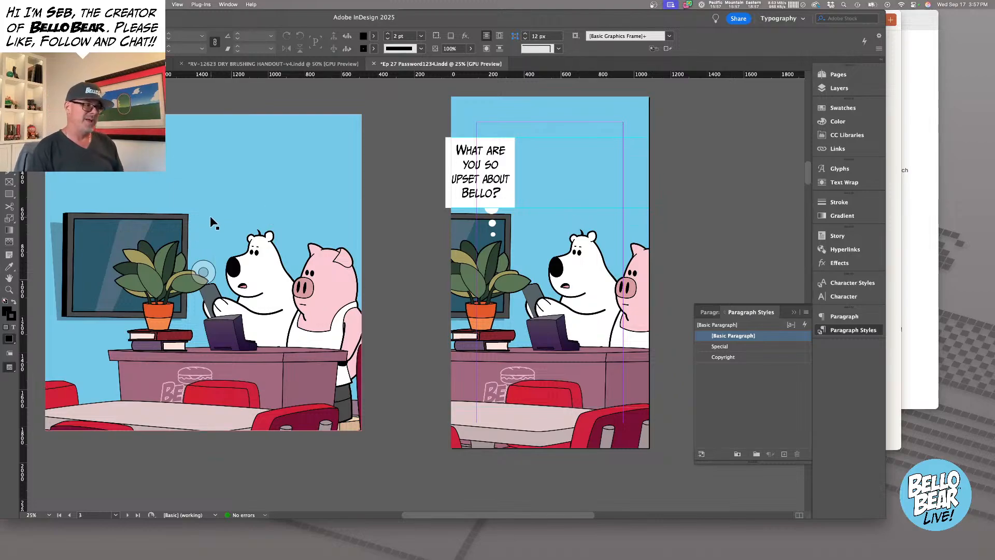
Move the "What are you so upset about Bello?" bubble inside page 3's margin and nudge the page artwork slightly right.
left_click_drag(492, 153, 525, 158)
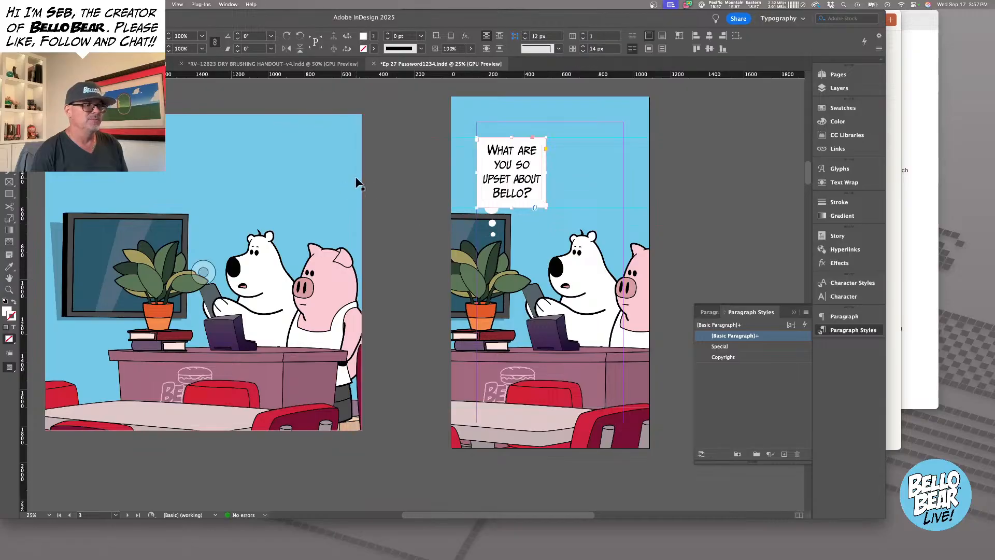
left_click(700, 180)
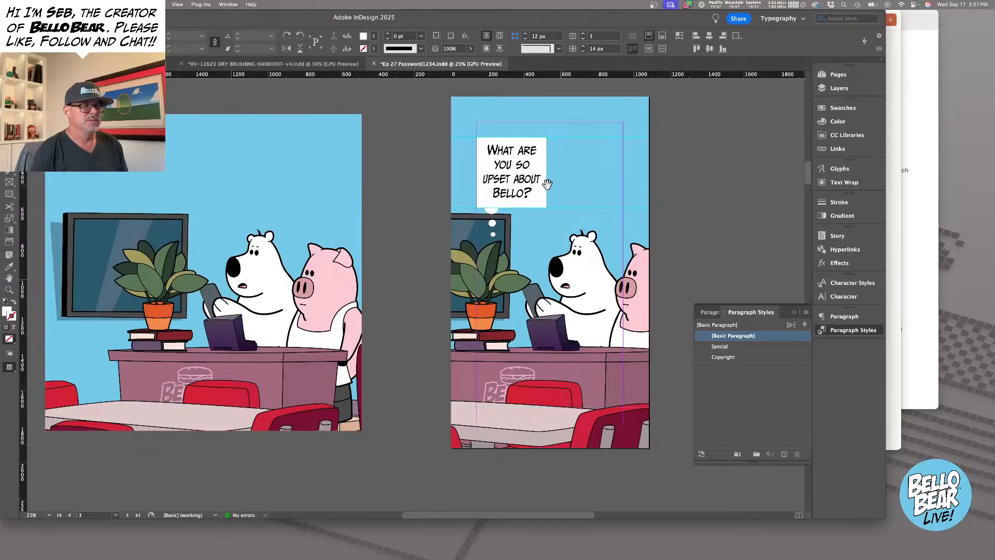
left_click_drag(570, 162, 578, 161)
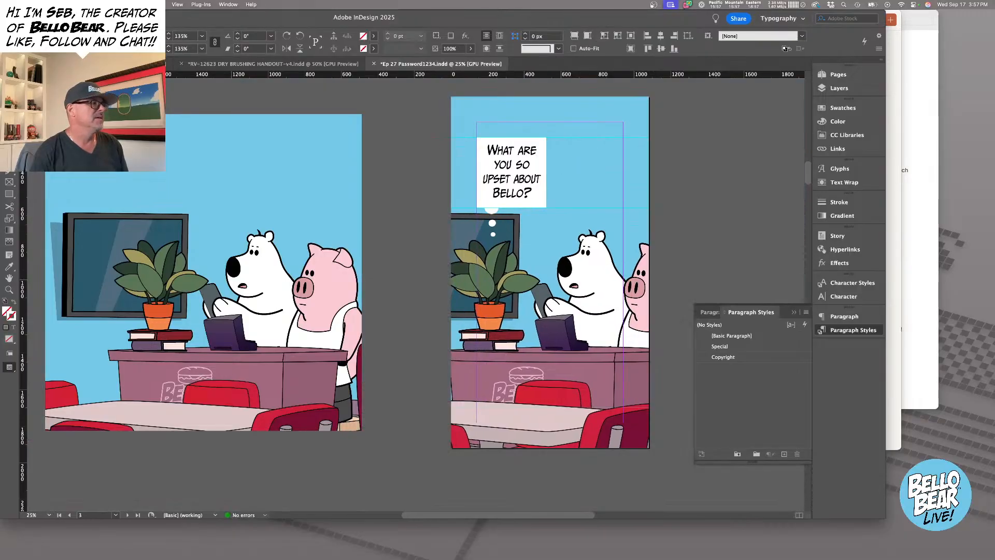
Shift the bubble's thought-dot tail slightly right beneath the repositioned bubble on page 3.
scroll(541, 218, "up", 3)
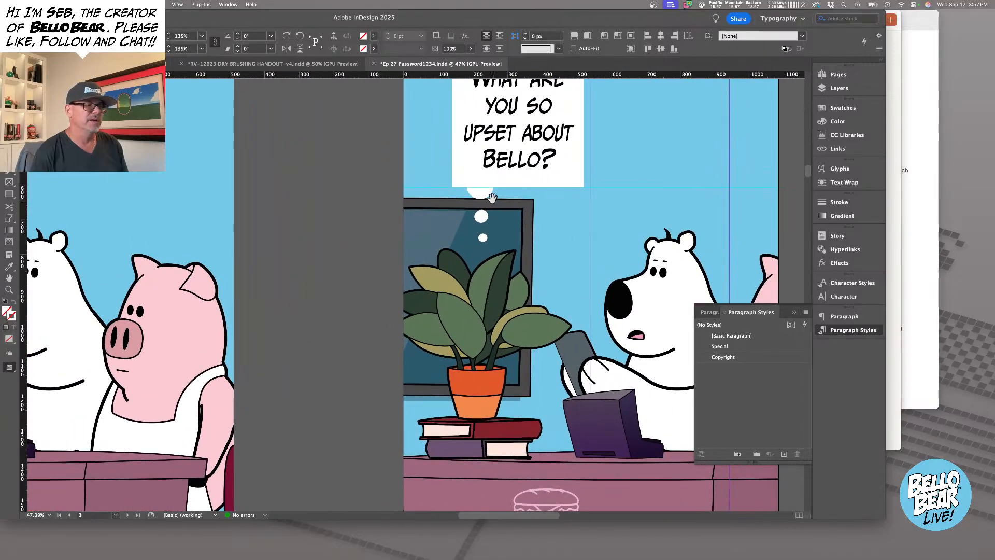
left_click_drag(486, 201, 510, 201)
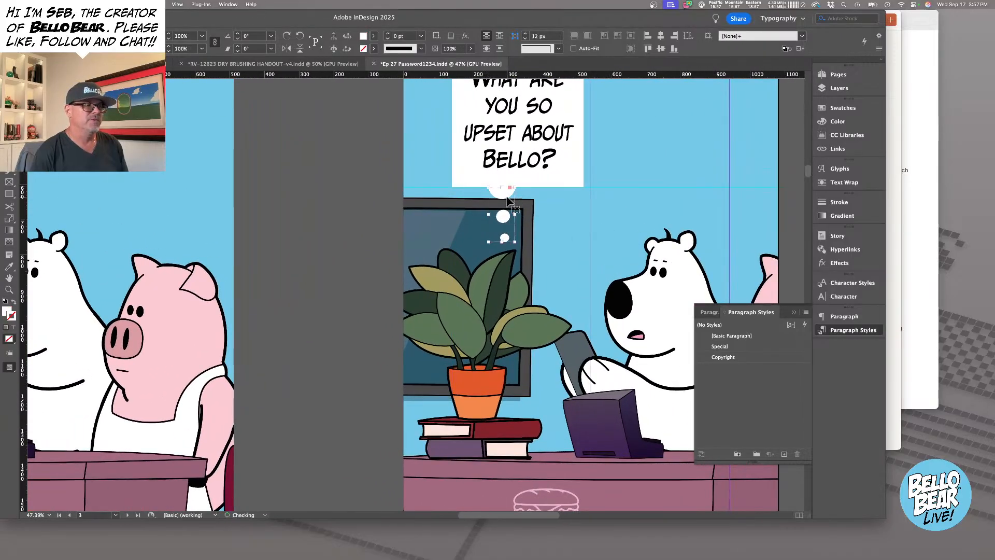
key("shift+super+a")
left_click(521, 205, "alt+super")
left_click_drag(476, 273, 444, 208)
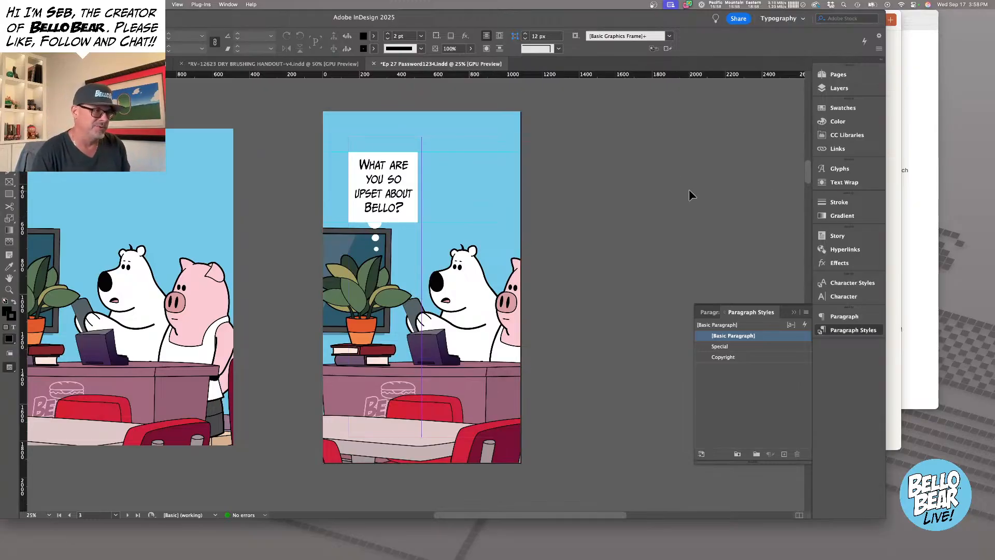
Open the source file of the page 3 artwork for editing in Adobe Illustrator.
left_click(421, 286)
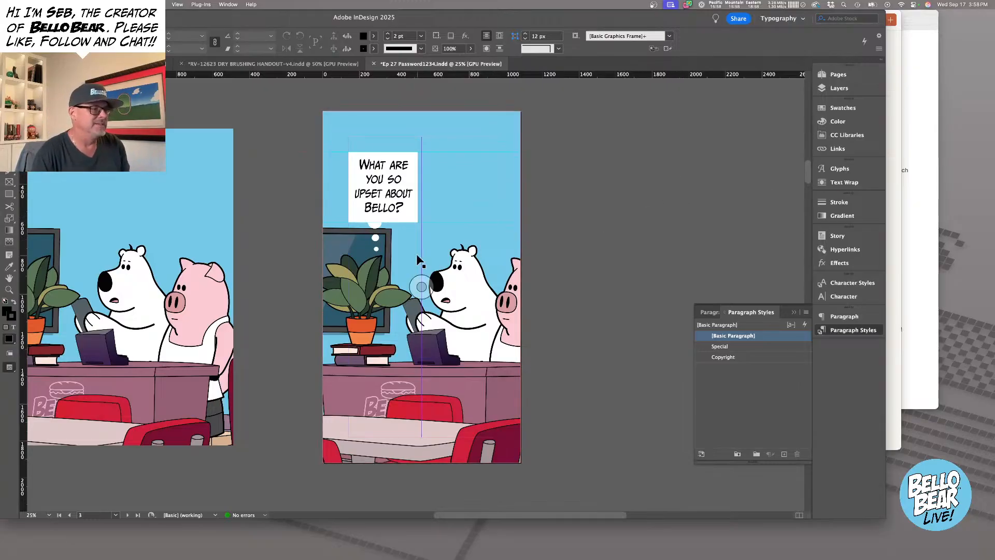
left_click(446, 122)
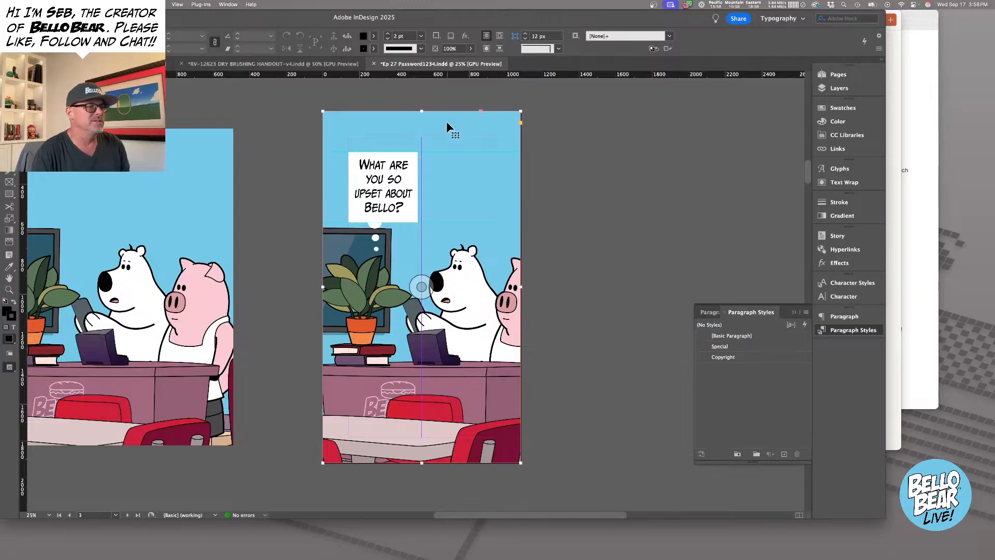
right_click(473, 139)
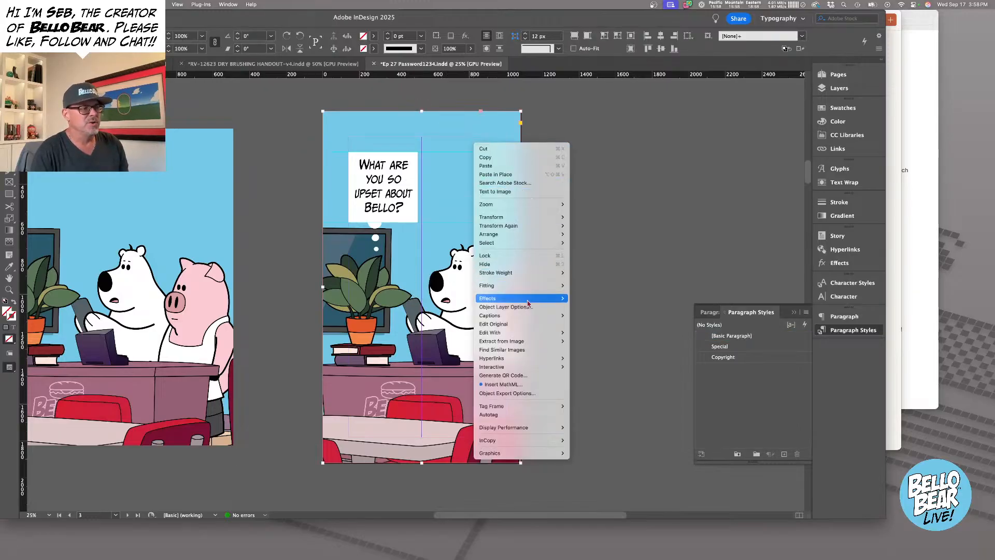
left_click(527, 329)
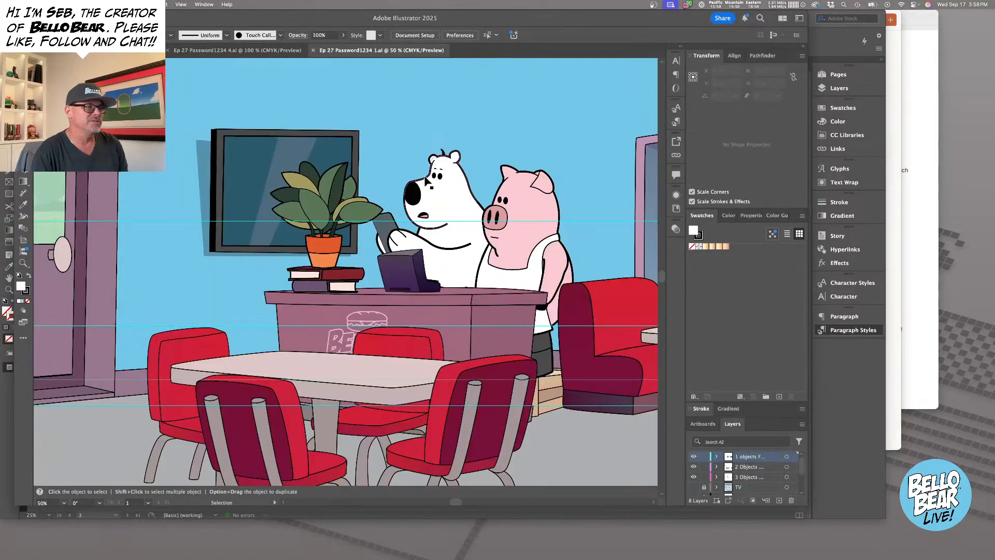
scroll(426, 181, "right", 3)
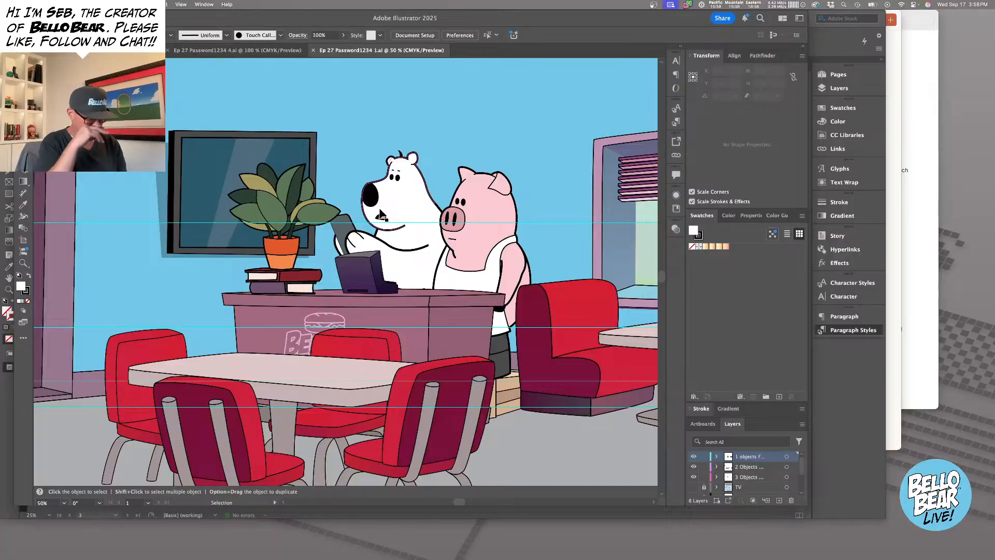
Save a copy of the artwork as "Ep 27 Password1234 1 v1.ai" in the Ep 27 Password1234 folder, with Illustrator 2020 compatibility.
key("super")
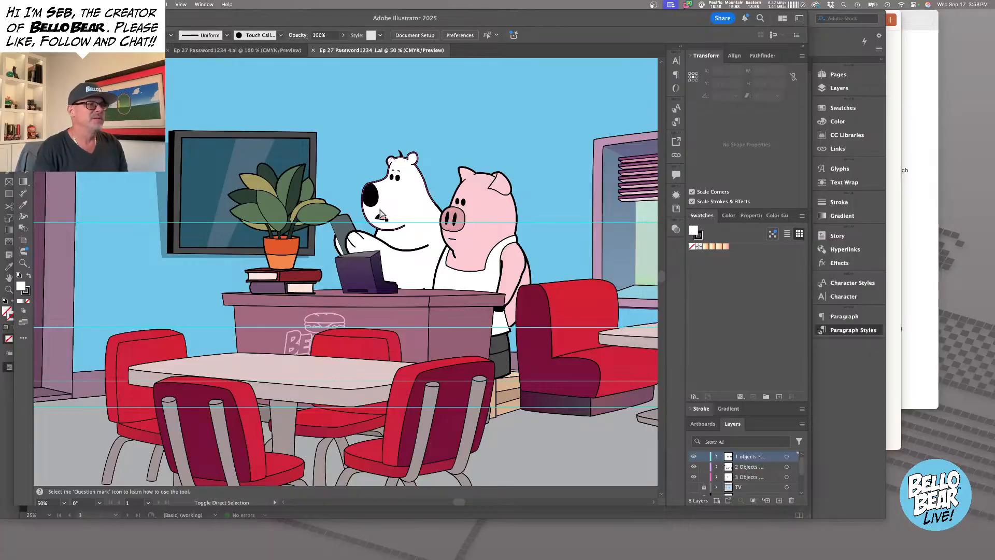
key("super+shift+s")
key("Right")
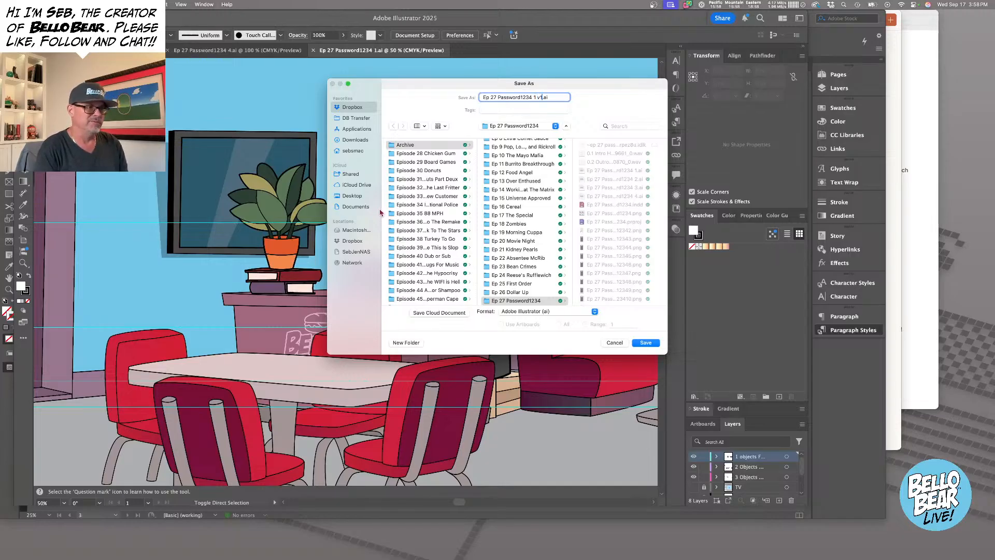
key("Return")
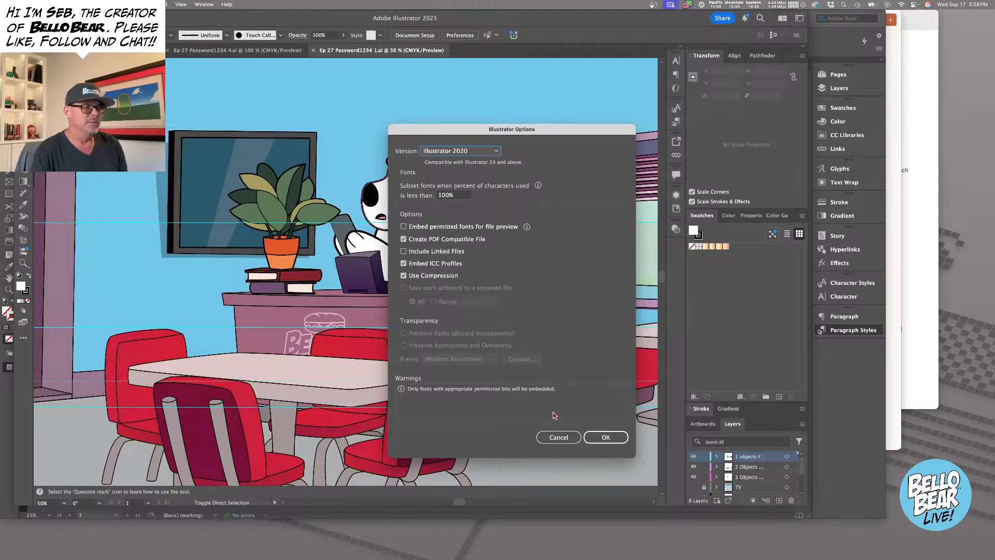
left_click(605, 437)
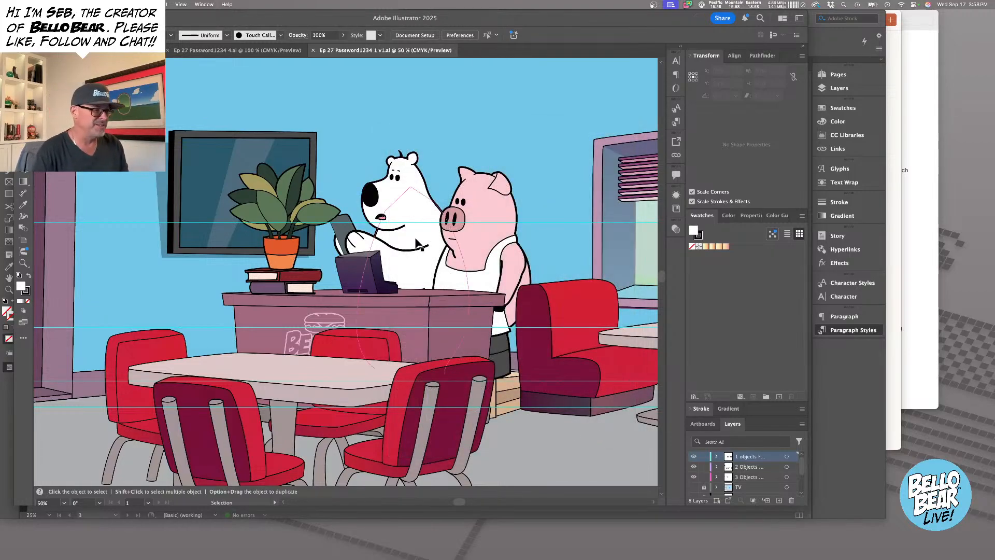
Replace the bear's open mouth with a copy of the pig's closed mouth line.
key("super+space")
left_click_drag(394, 206, 362, 278)
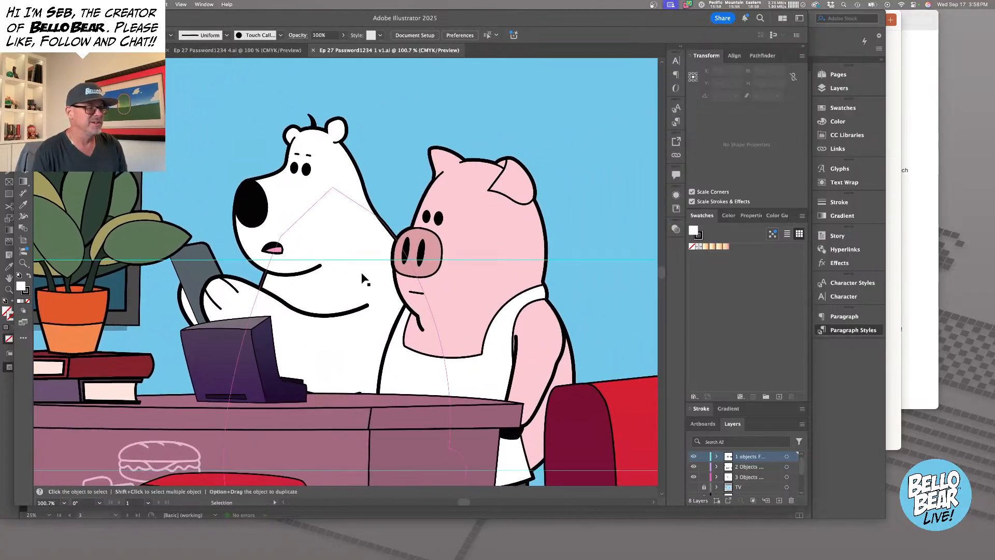
left_click(275, 251)
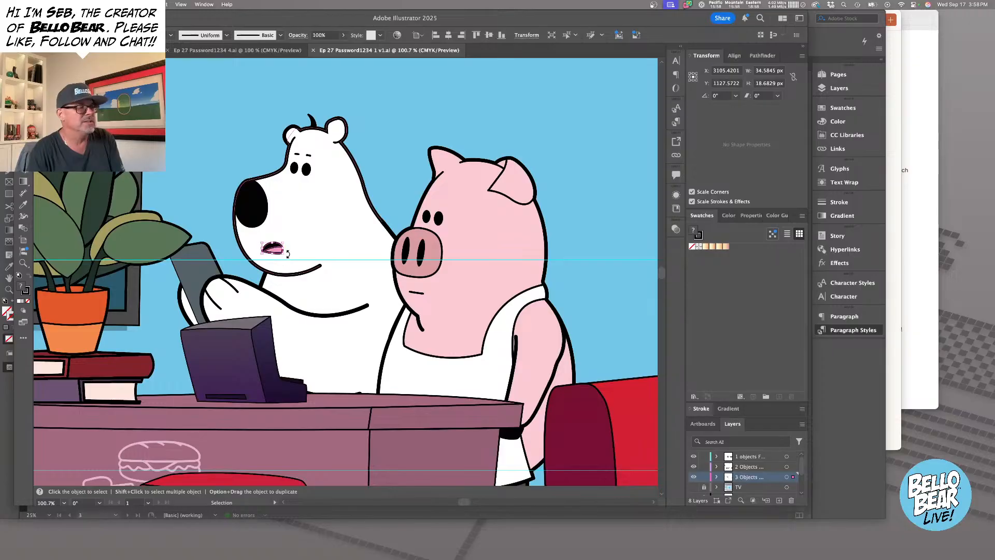
key("Delete")
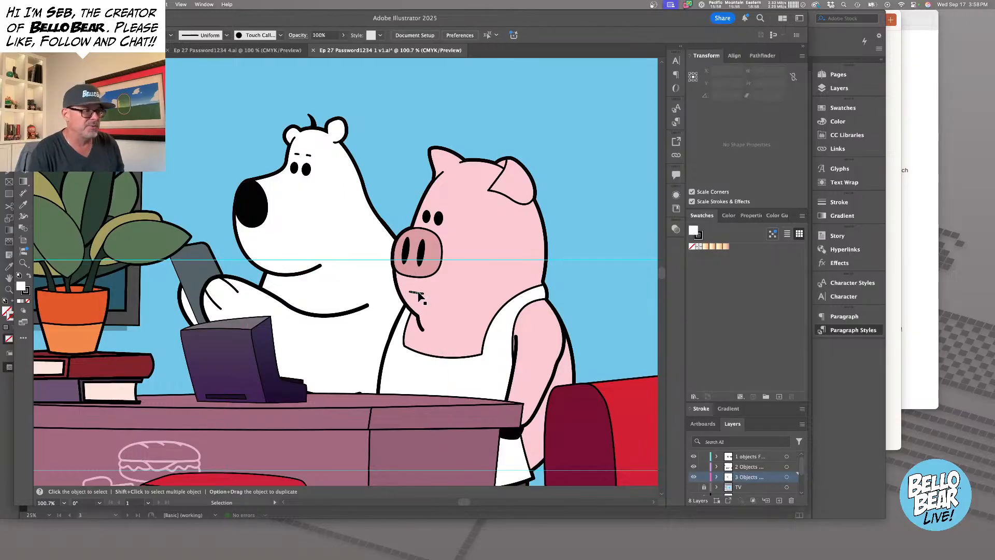
left_click_drag(409, 292, 271, 254)
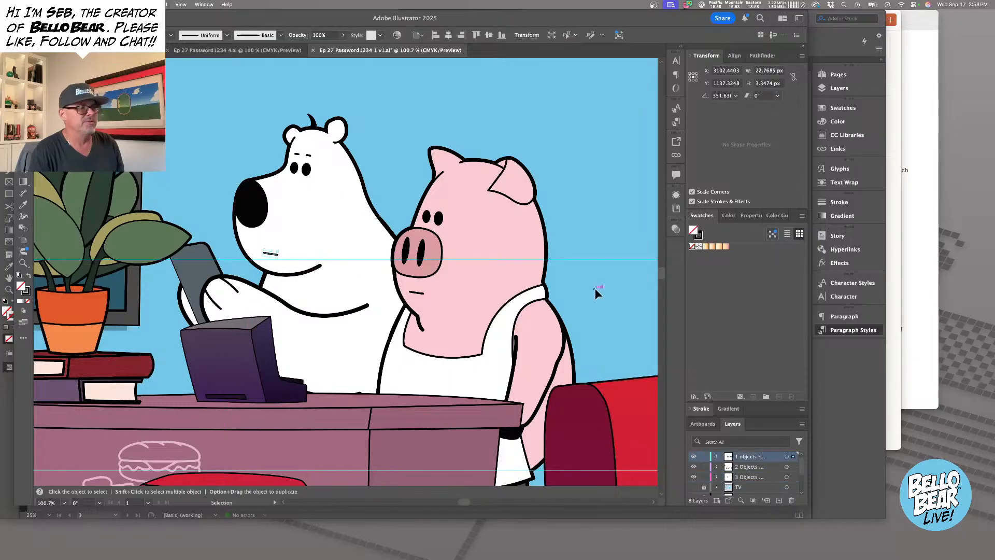
Deselect the new mouth line and save the changes to the v1 artwork file.
left_click(405, 83)
key("super+semicolon")
key("super+alt+space")
left_click(384, 226, "alt+super")
key("super+s")
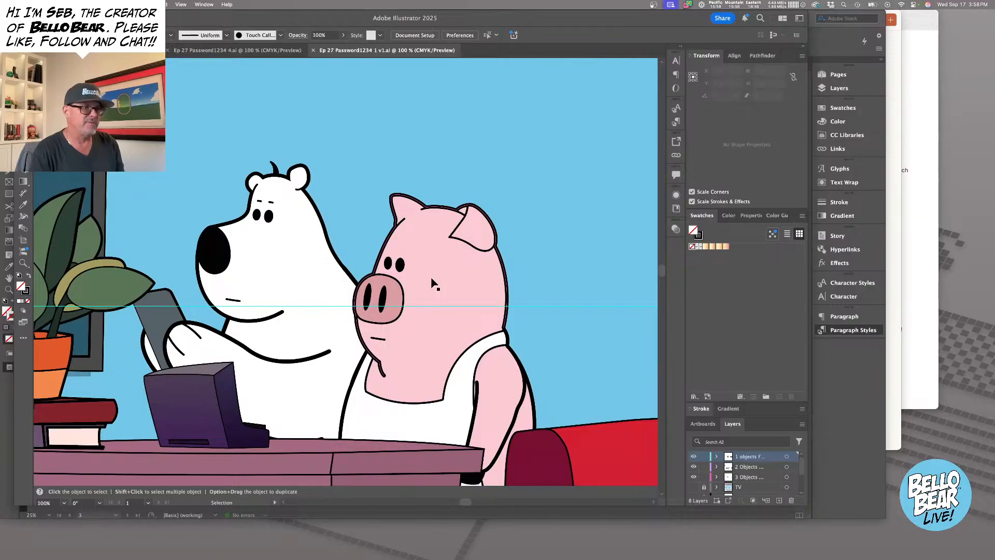
Return to InDesign and relink only the page 3 artwork to "Ep 27 Password1234 1 v1.ai".
left_click(862, 382)
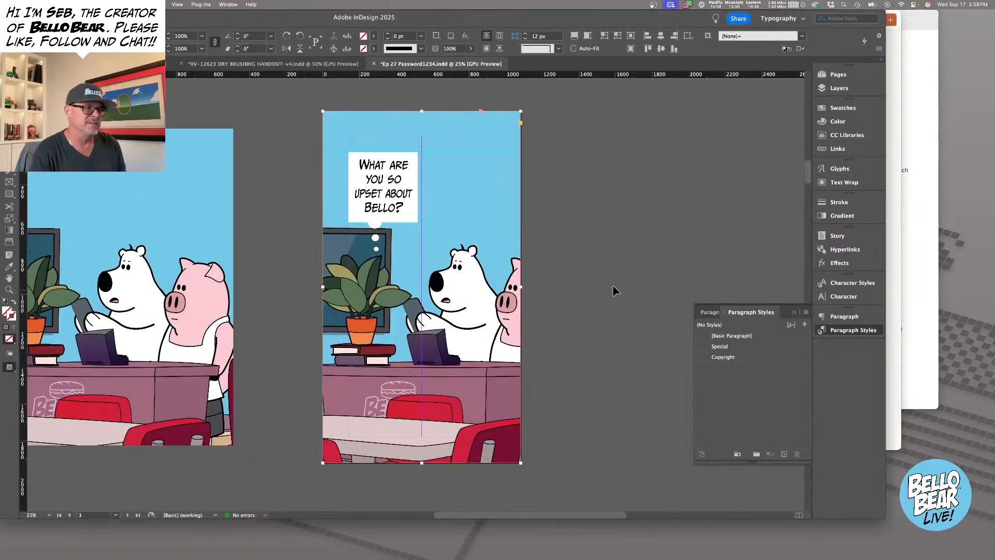
left_click(837, 149)
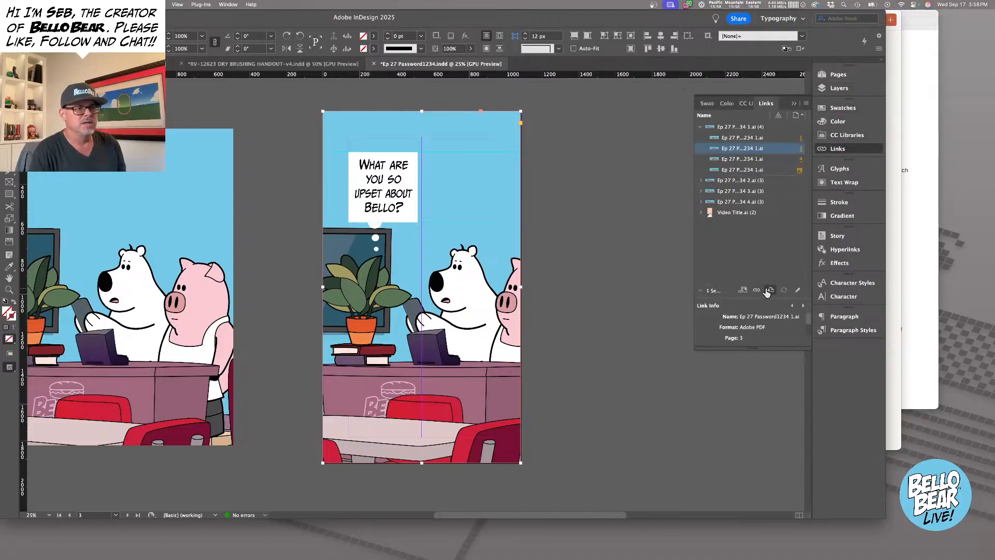
left_click(756, 290)
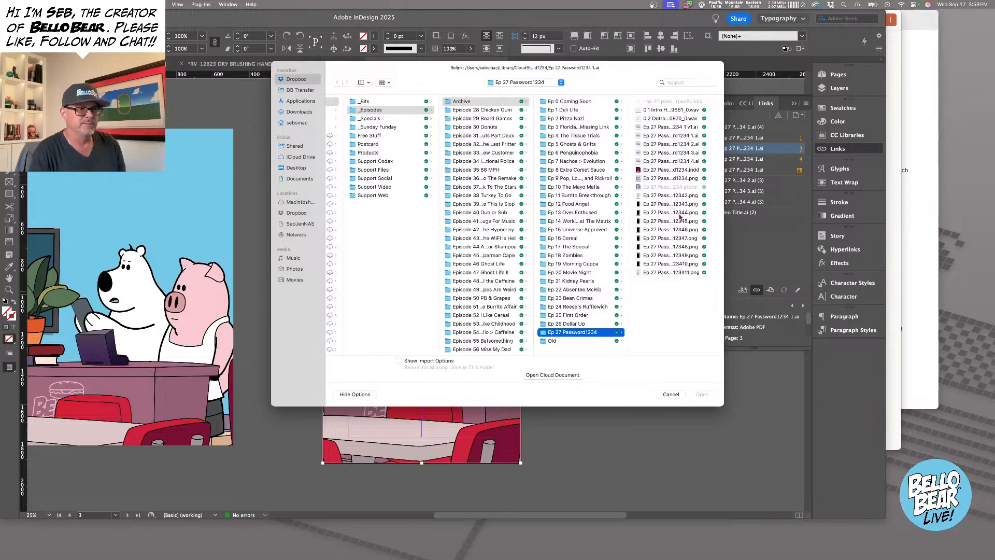
left_click(673, 127)
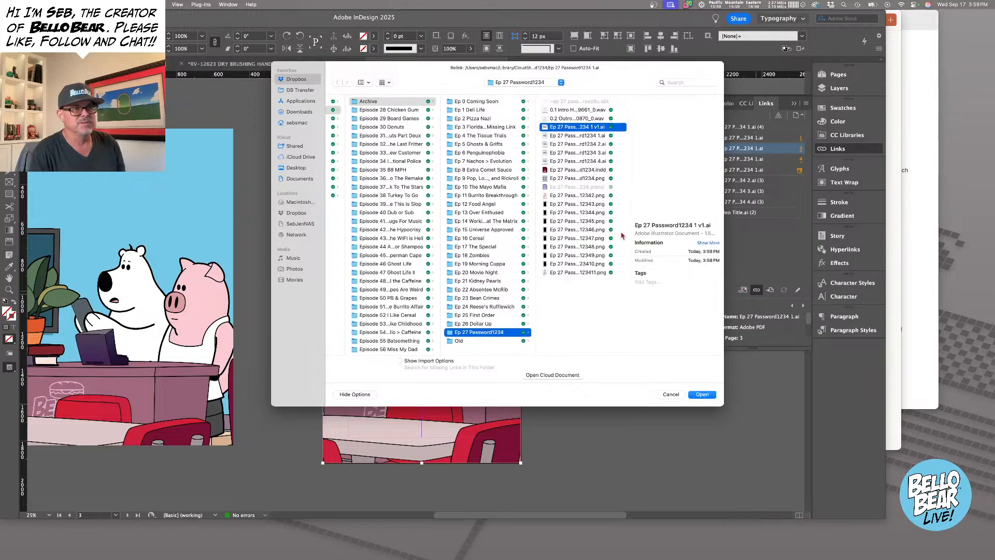
left_click(702, 395)
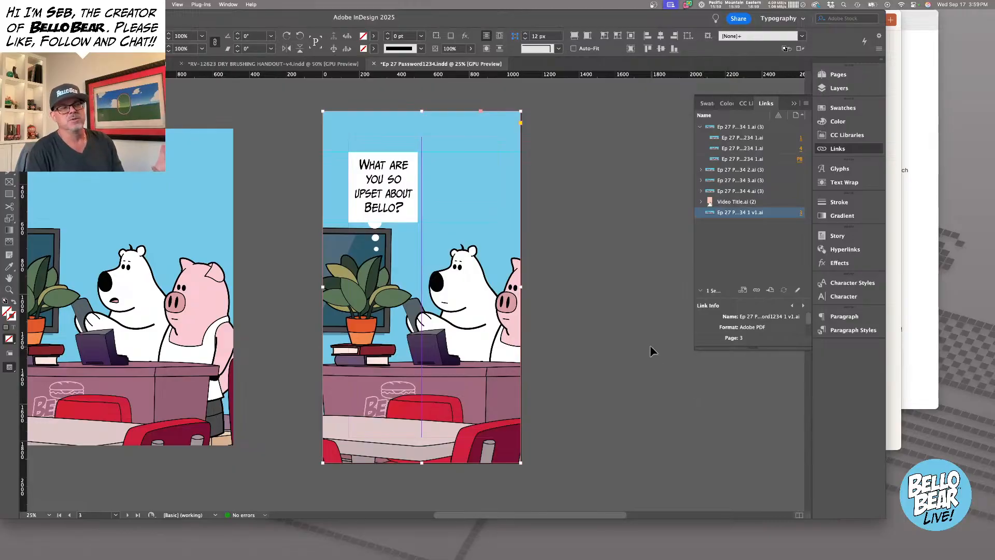
Fit the artwork frame on page 4 to the page edges by adjusting its opposite corners.
left_click(555, 282)
scroll(559, 390, "down", 10)
scroll(558, 390, "down", 15)
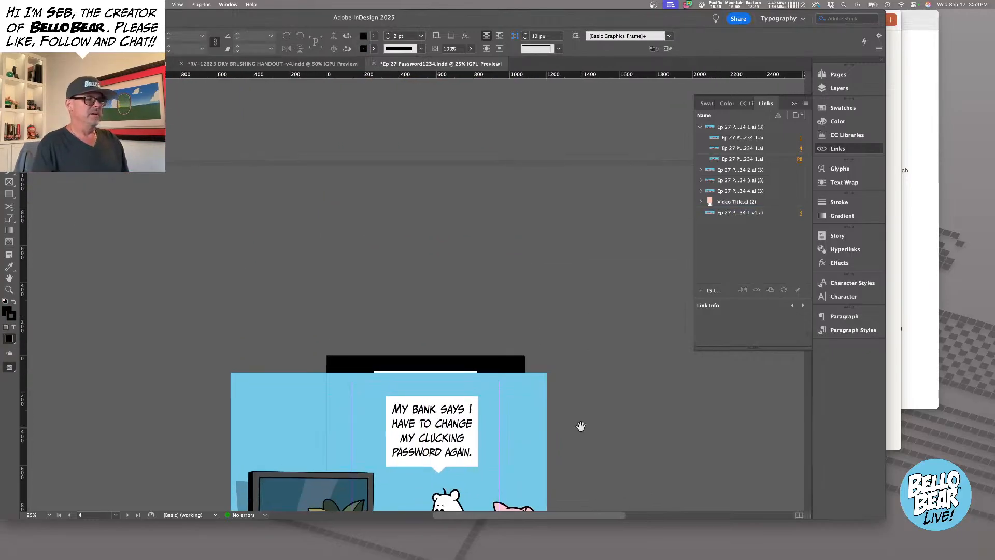
scroll(311, 176, "up", 2)
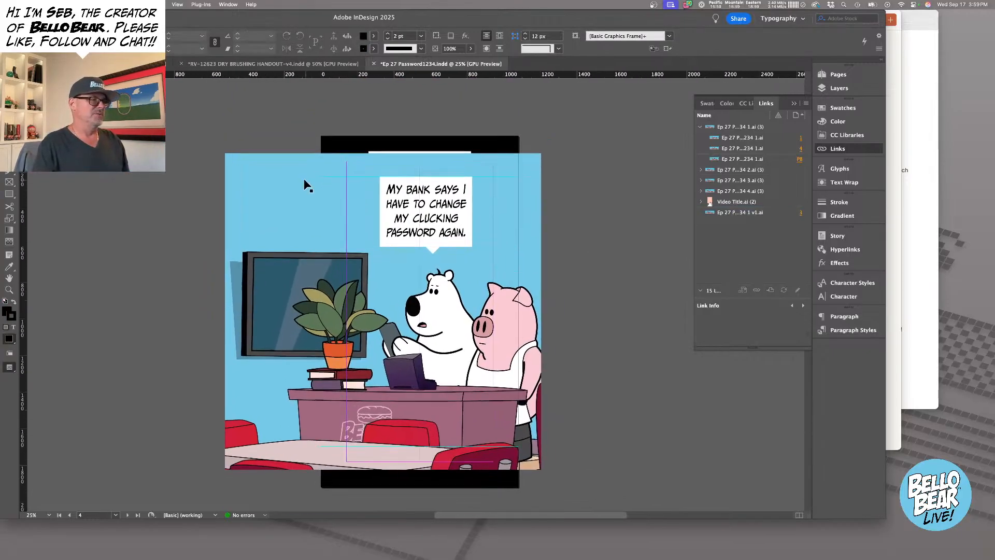
left_click(227, 155)
left_click_drag(226, 155, 321, 136)
left_click_drag(541, 470, 519, 487)
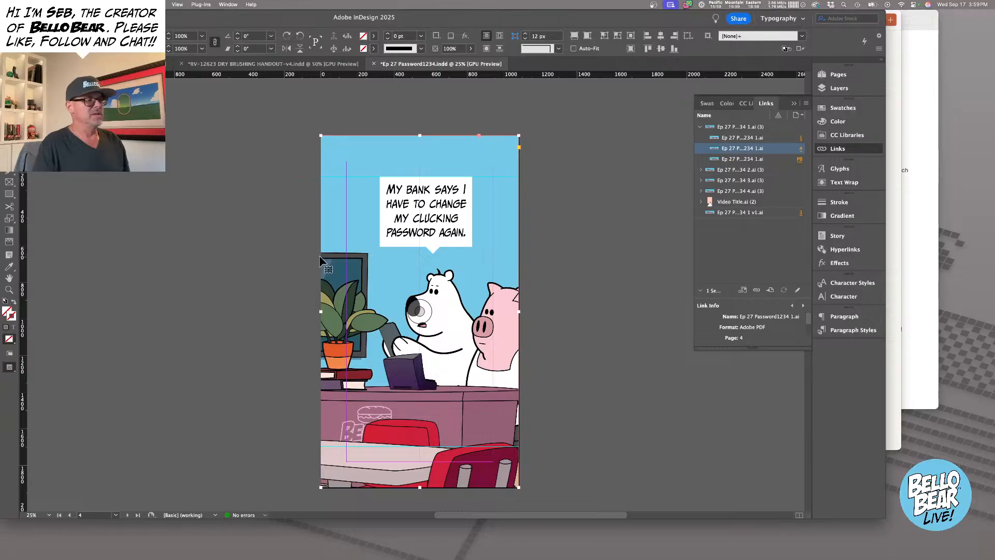
left_click(592, 233)
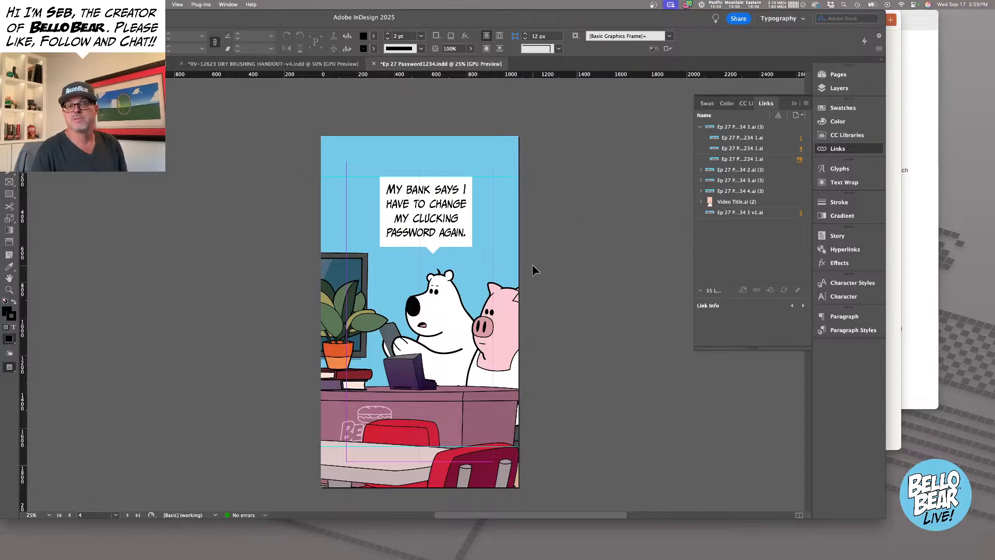
Fit the page 5 artwork frame to the page edges and move the "Like I keep saying" bubble inside the margin.
scroll(533, 264, "down", 10)
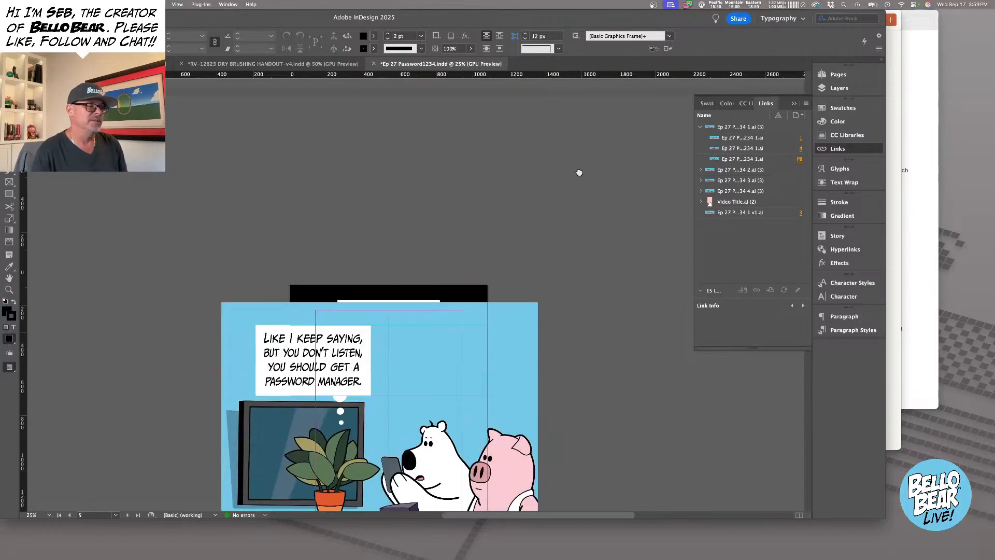
scroll(580, 172, "down", 4)
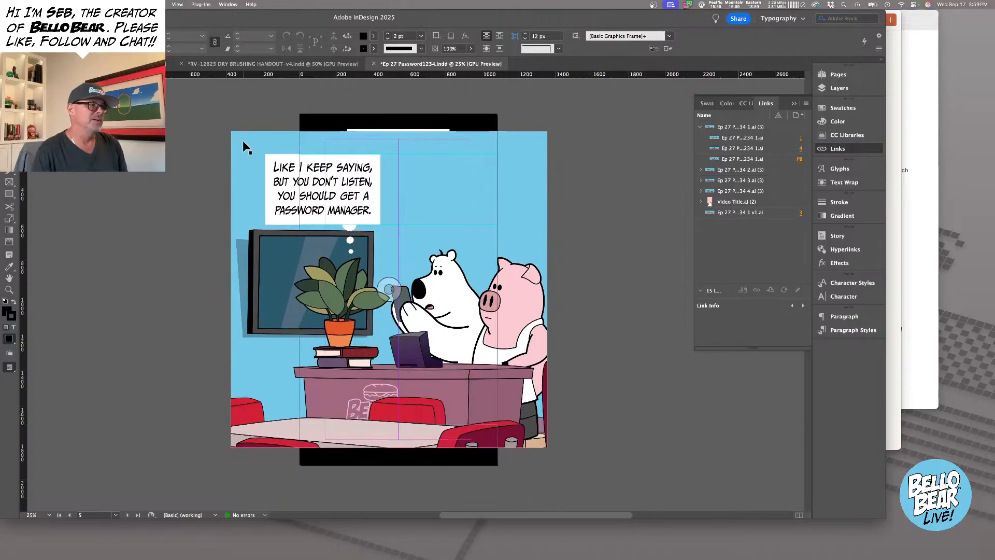
left_click(243, 141)
left_click_drag(231, 131, 300, 113)
left_click_drag(547, 447, 498, 466)
left_click(553, 347)
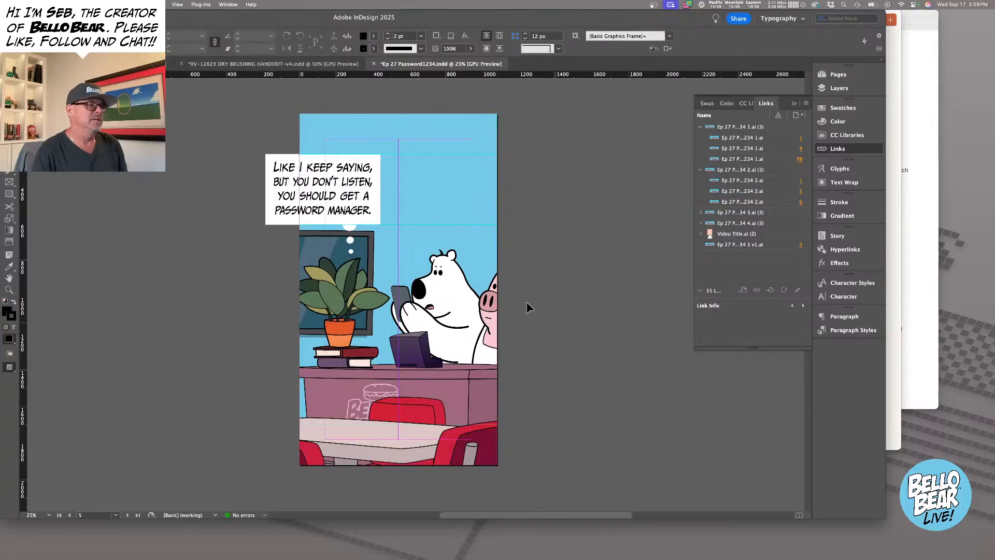
left_click_drag(319, 179, 369, 178)
left_click(592, 216)
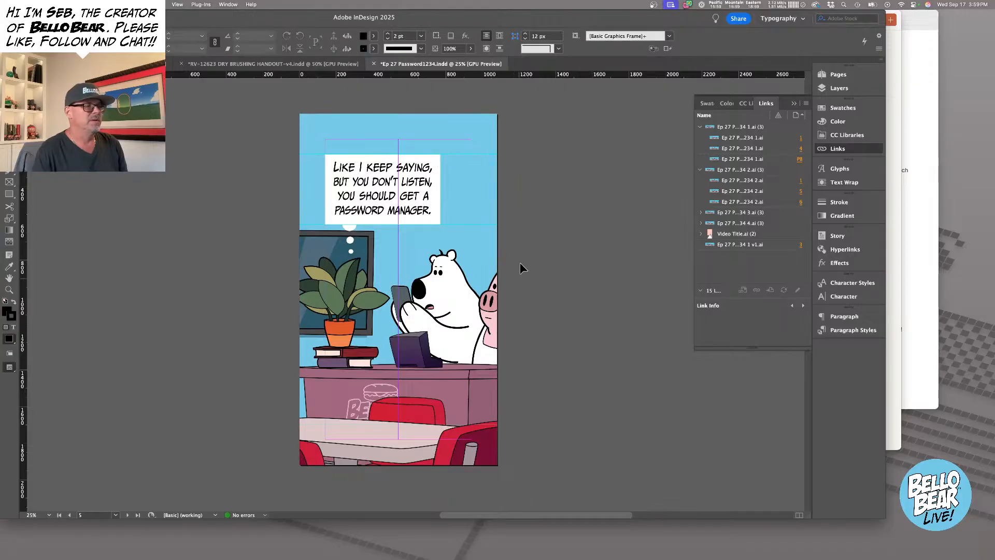
Compare the artwork placement and speech bubbles on pages 3, 4 and 5.
scroll(574, 263, "up", 15)
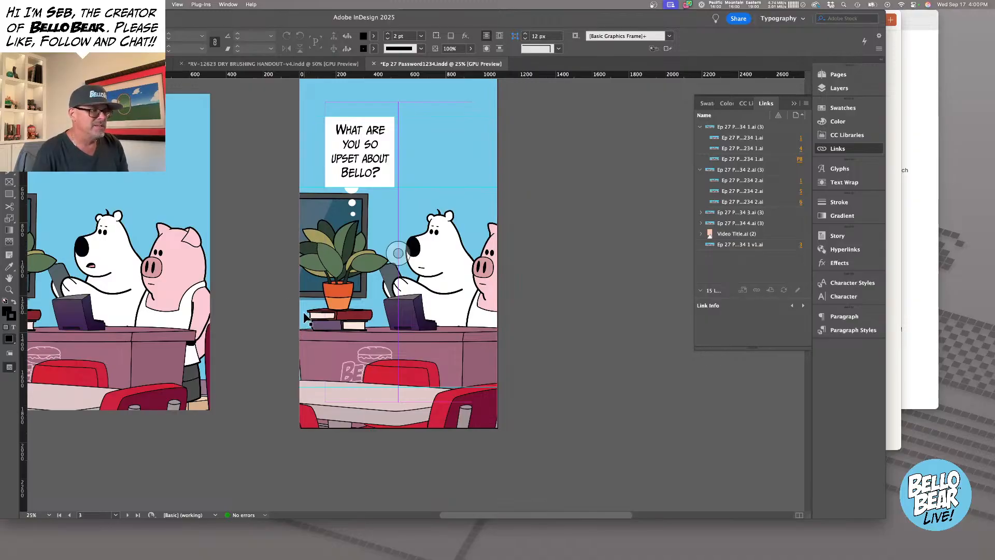
left_click_drag(284, 317, 404, 295)
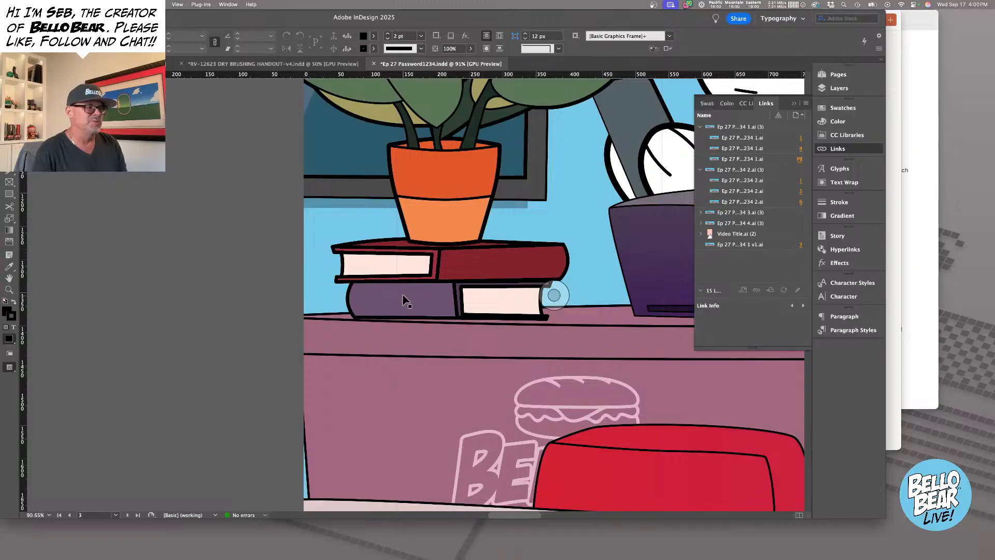
key("super+minus")
key("super+minus")
key("super+minus")
left_click_drag(478, 342, 443, 280)
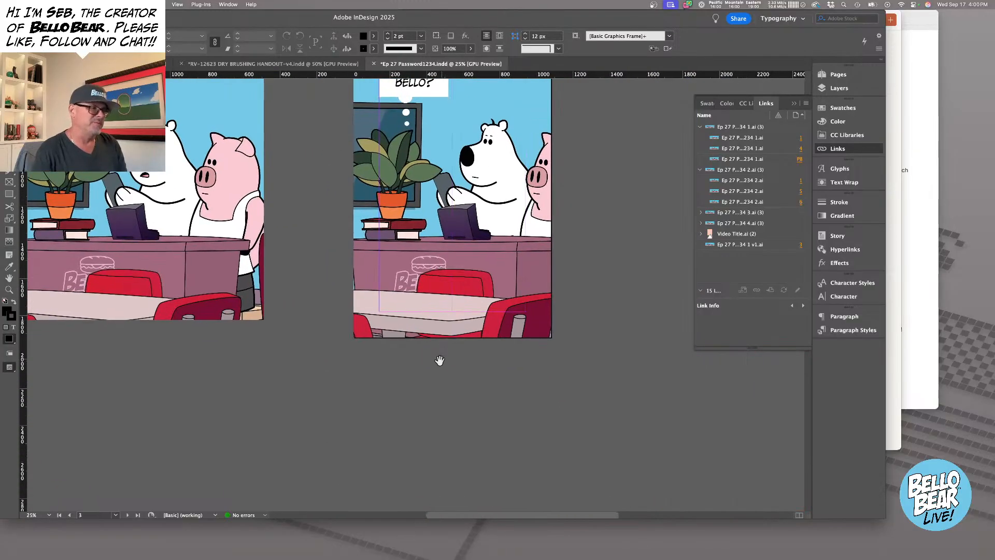
key("super+minus")
scroll(415, 337, "down", 3)
scroll(399, 336, "down", 10)
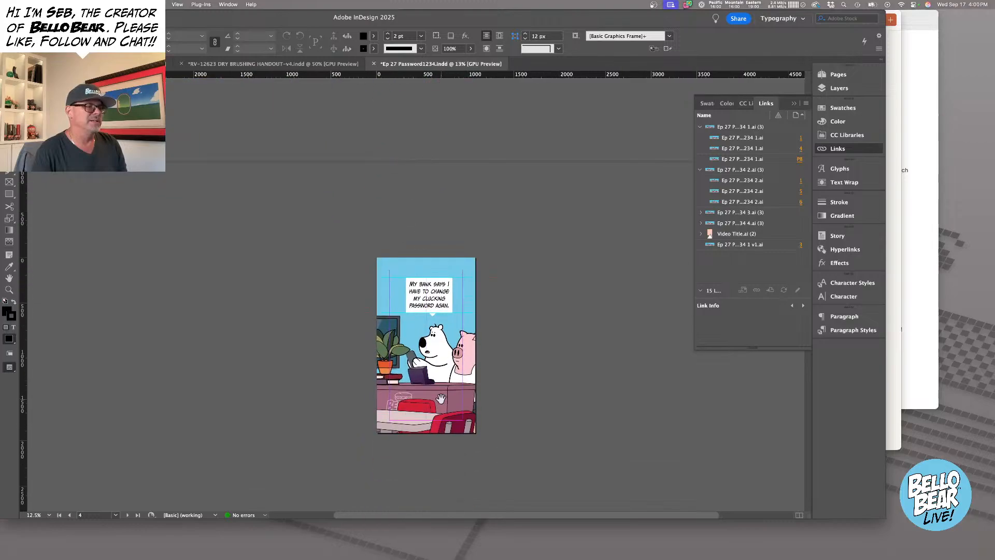
scroll(400, 366, "up", 2)
scroll(400, 366, "up", 3)
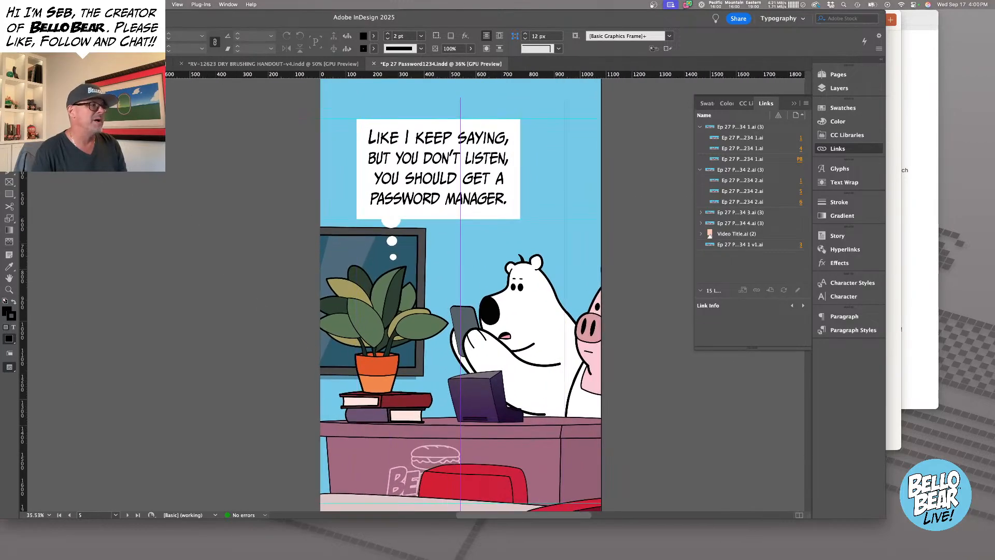
Shift the page 5 artwork slightly left inside its frame, fine-tuning it with small nudges back to the right.
left_click_drag(392, 366, 383, 361)
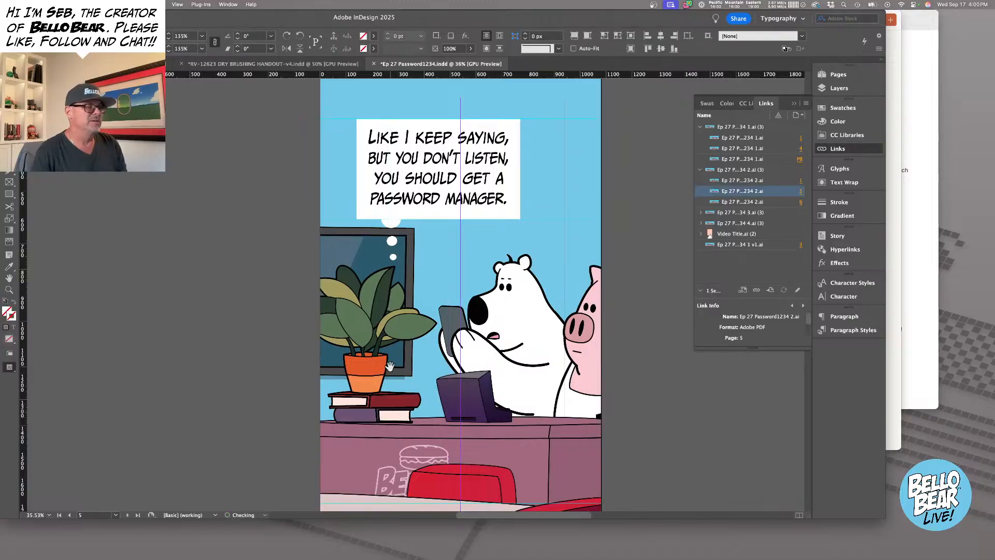
key("Right")
key("Right")
key("Right")
key("Right")
key("Right")
key("Right")
key("Right")
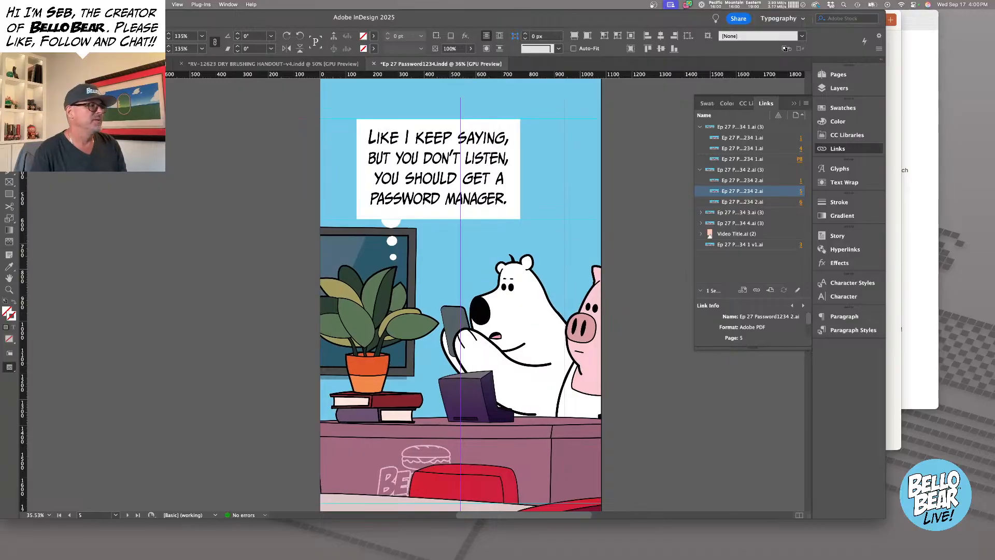
Nudge the thought-bubble dots under the "Like I keep saying" bubble slightly left and deselect them.
left_click(392, 241)
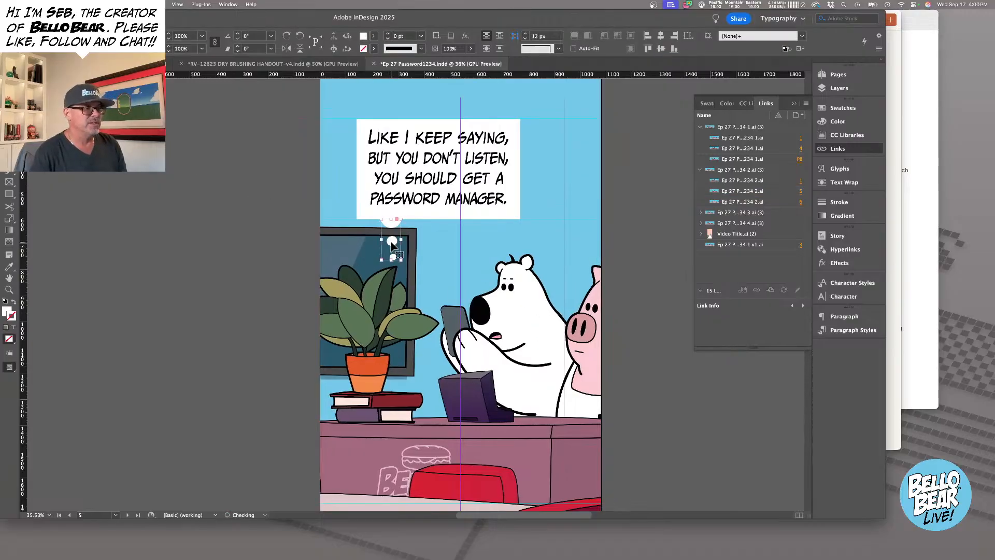
key("Left")
key("Left")
key("Left")
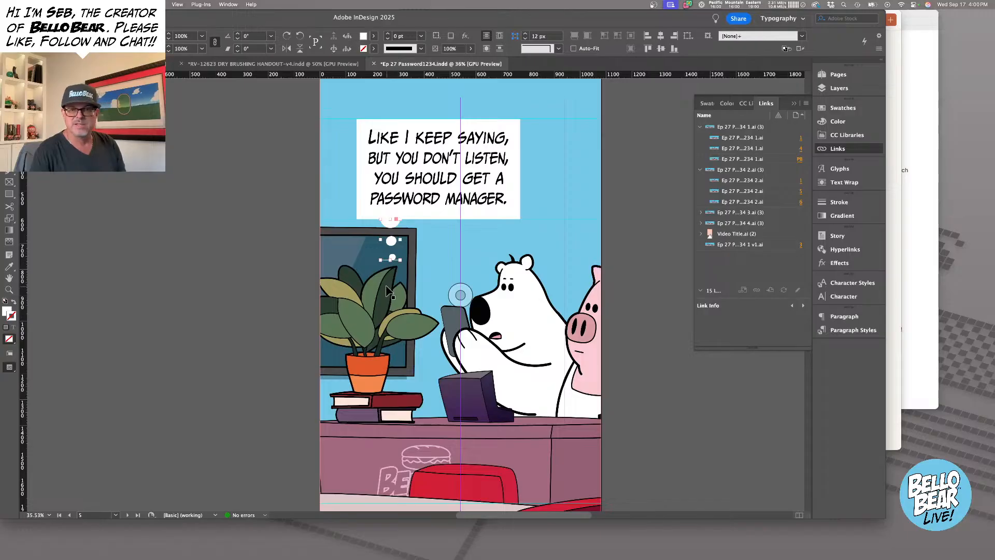
left_click(630, 249)
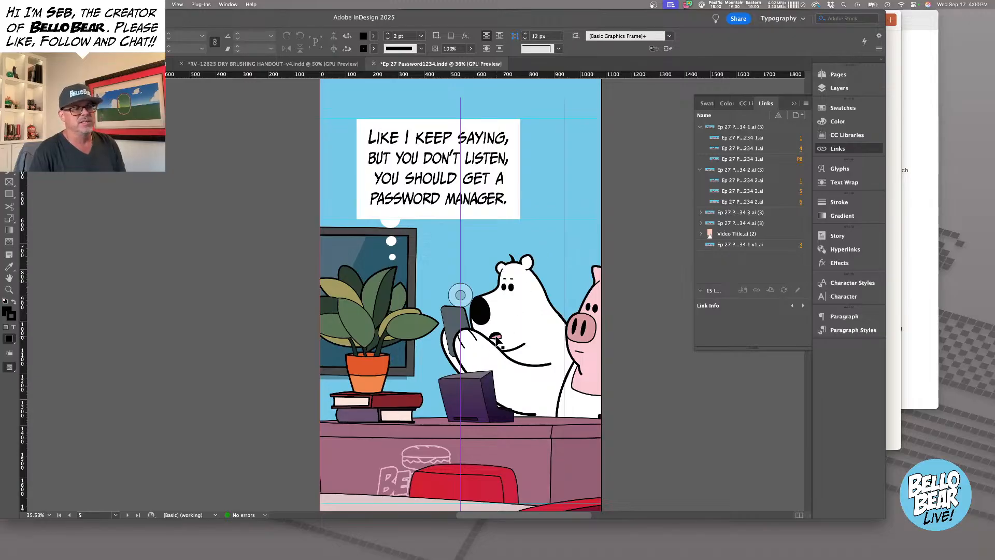
Open the page 5 artwork's original in Illustrator and save it as "Ep 27 Password1234 2 v1.ai" in Illustrator 2020 format.
left_click(532, 234)
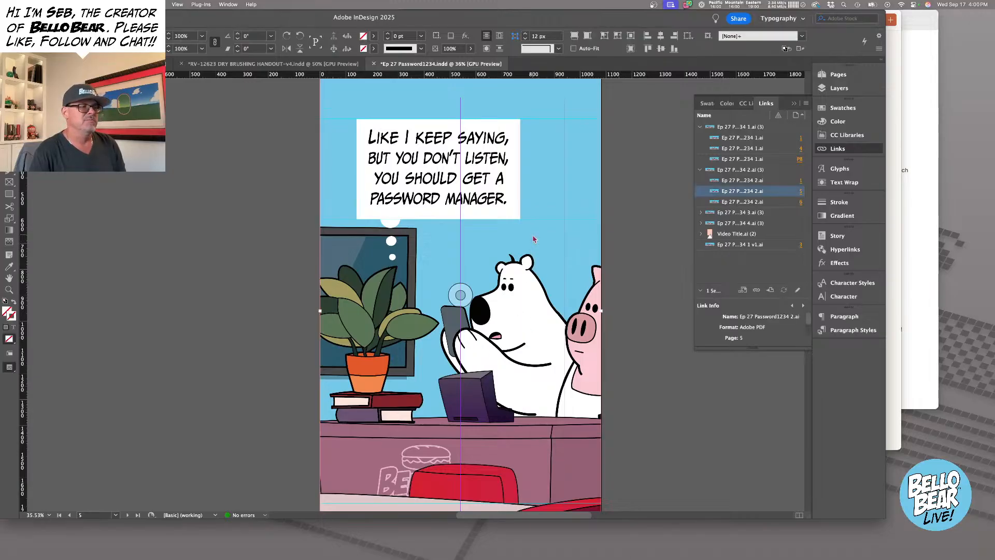
right_click(532, 238)
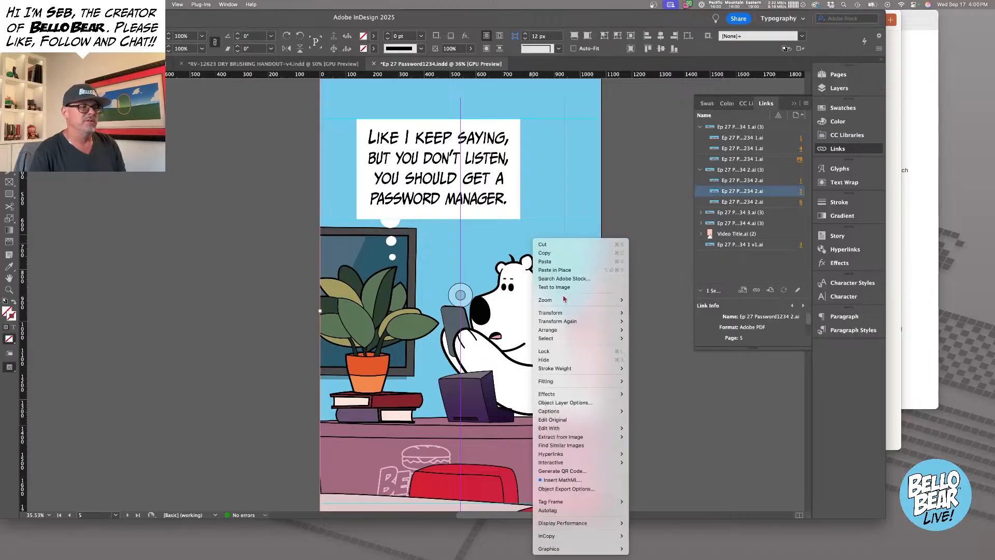
left_click(561, 422)
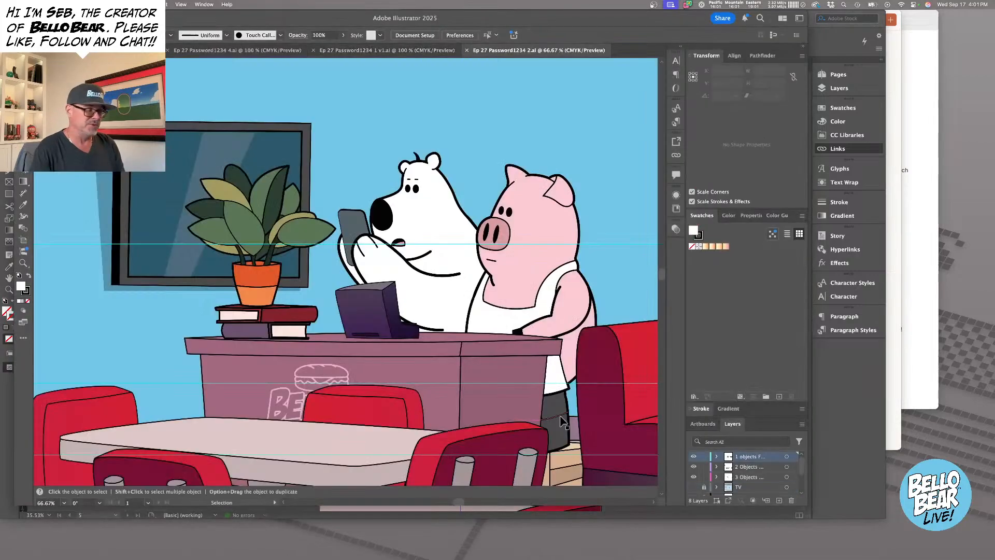
key("super+shift+s")
key("Right")
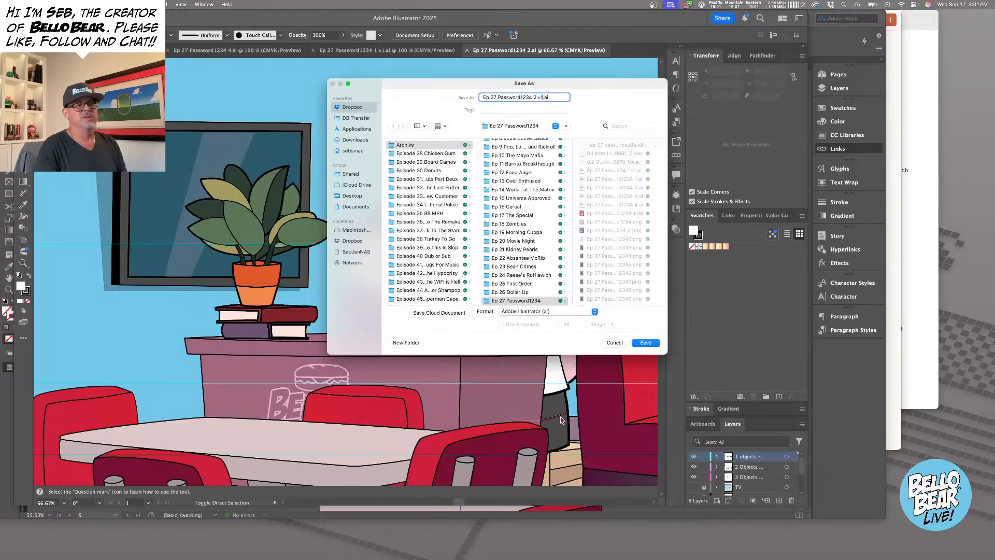
key("Return")
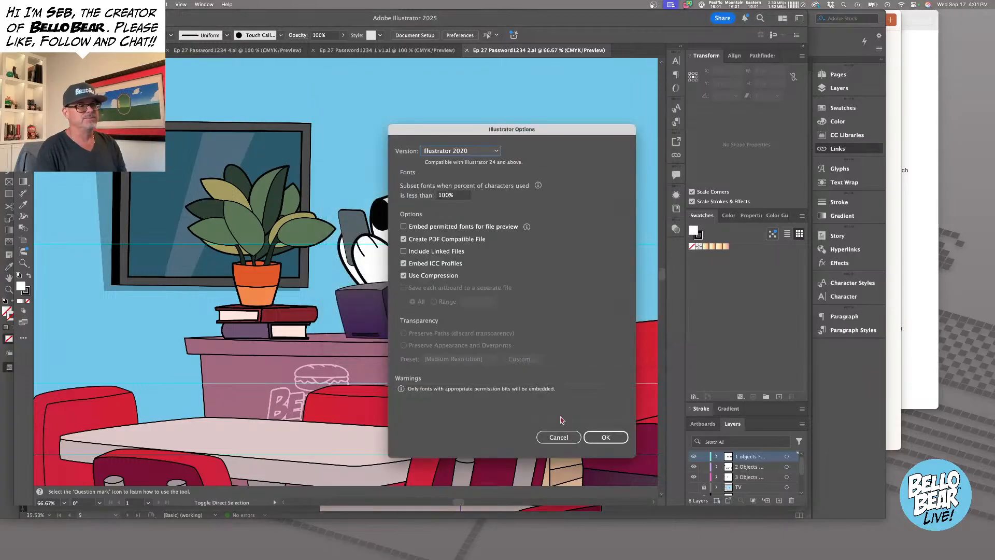
left_click(617, 439)
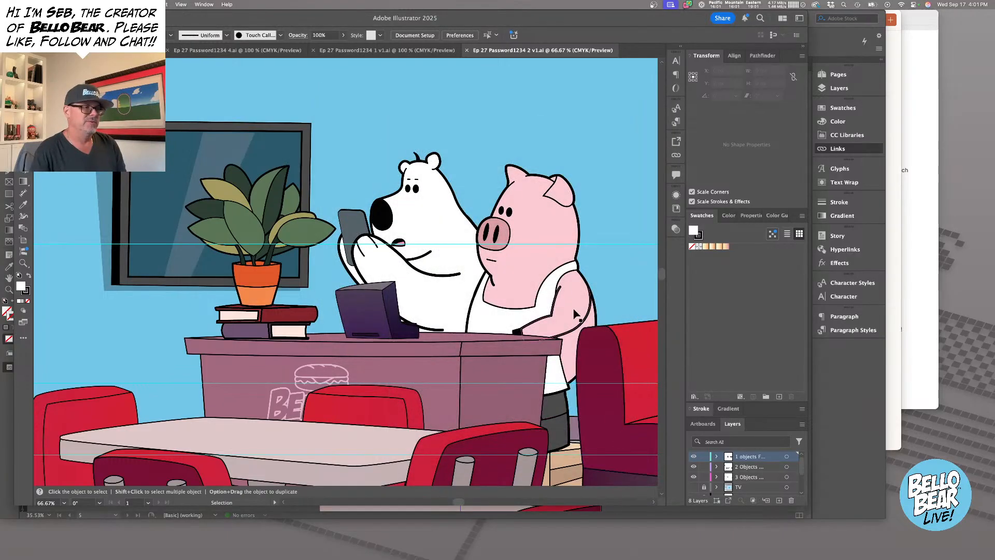
Delete Bello's open mouth and put a short straight mouth line in its place.
left_click(400, 244)
key("Delete")
left_click_drag(492, 260, 521, 284)
key("z")
key("v")
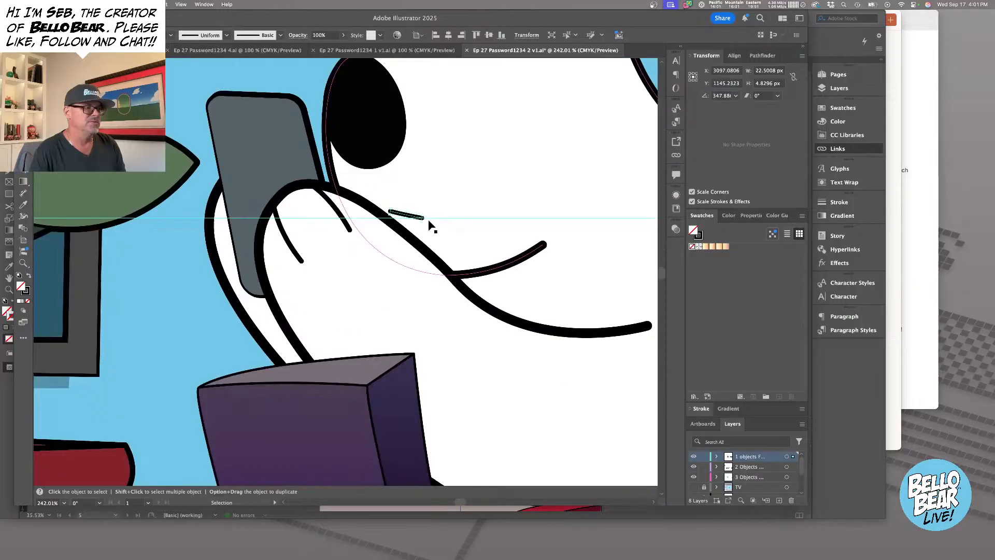
Rotate Bello's new mouth line to nearly horizontal, nudge it 9 px left against his hand, and deselect it.
left_click_drag(430, 225, 422, 216)
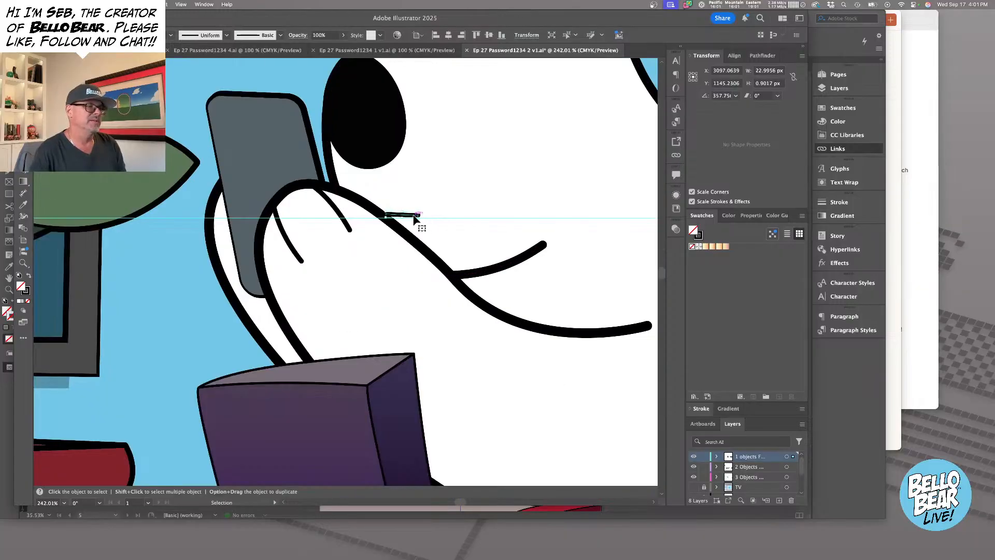
key("Left")
key("Left")
key("Left")
key("Left")
key("Left")
key("Left")
key("Left")
key("Left")
key("Left")
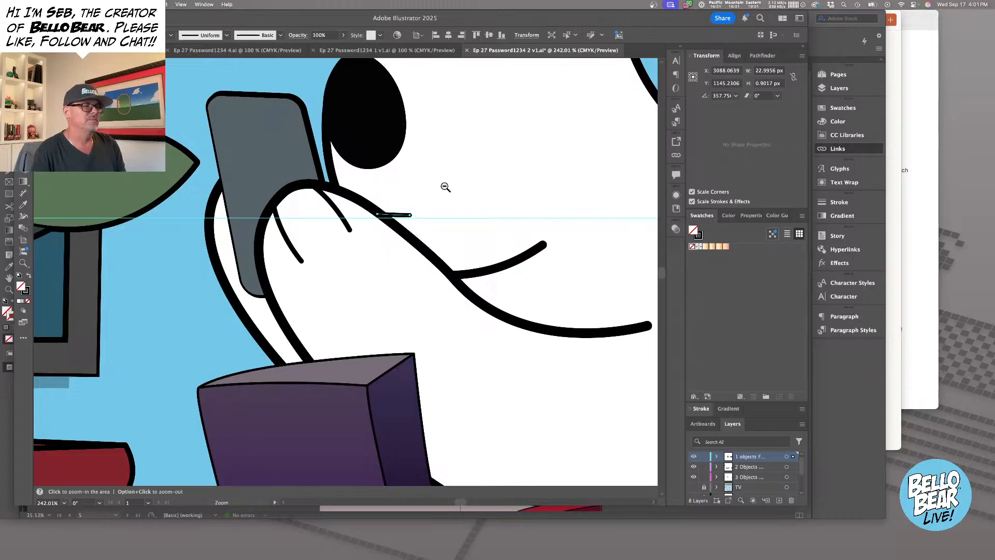
left_click(444, 187, "alt+super")
left_click(444, 187, "alt+super")
left_click(299, 212)
key("super+shift+a")
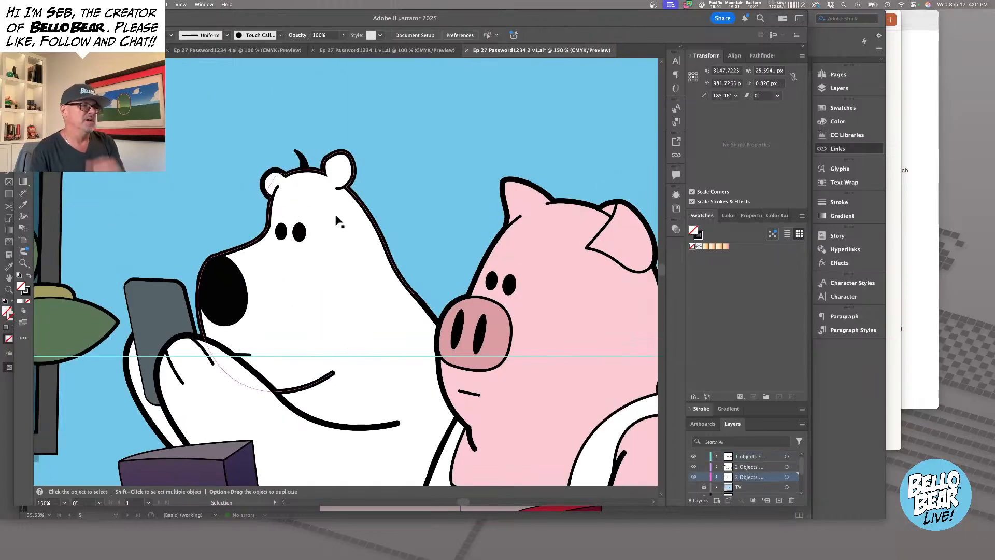
Try rotating the plant's tall central leaf slightly counterclockwise, undo the rotation and deselect the leaf.
left_click(335, 329, "alt+super")
left_click_drag(309, 332, 448, 333)
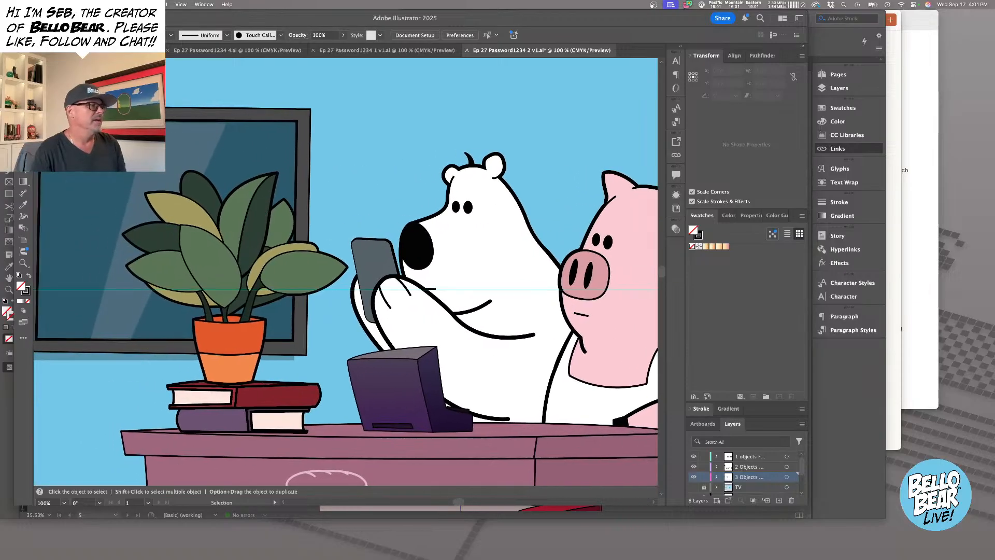
left_click(256, 213, "alt+super")
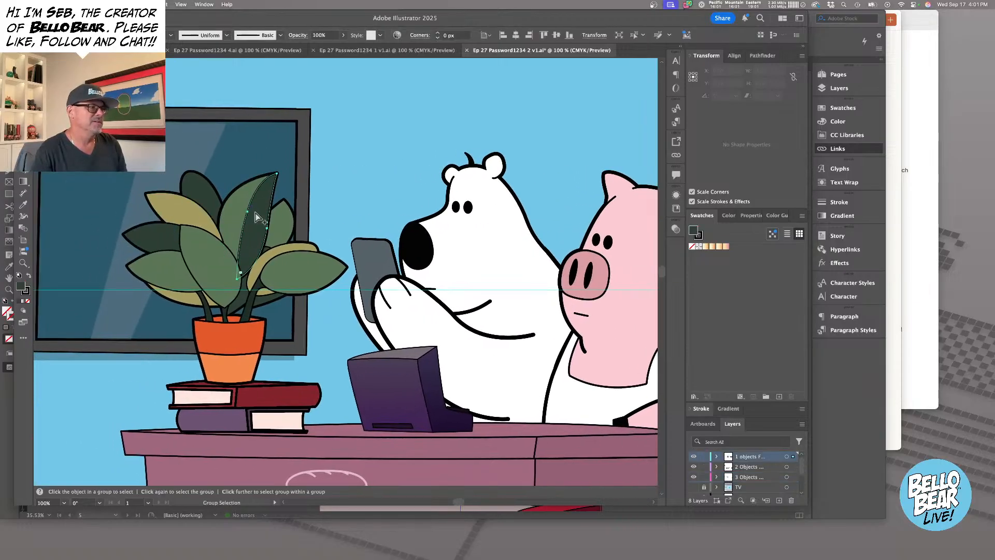
left_click(257, 214, "alt+super")
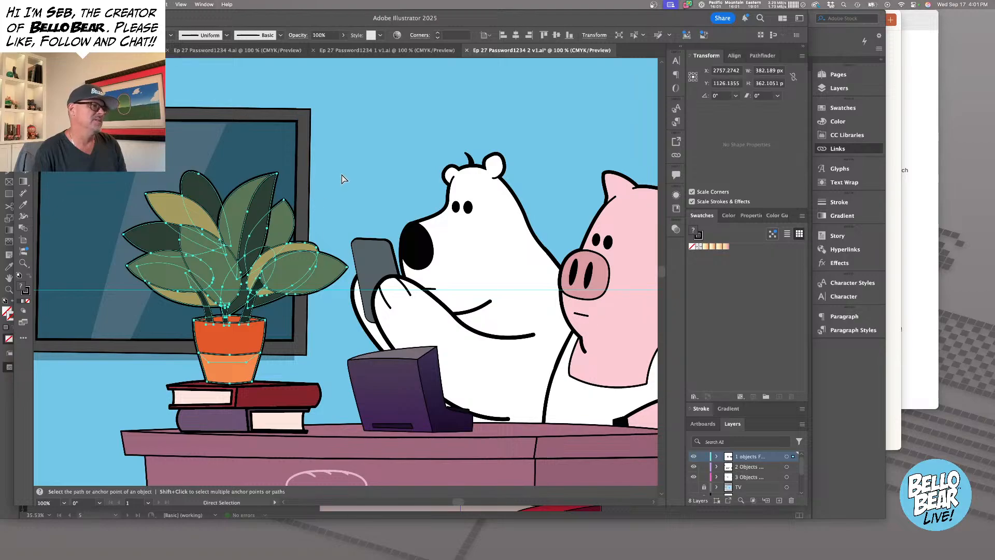
left_click(342, 178, "alt+super")
left_click(259, 207, "alt+super")
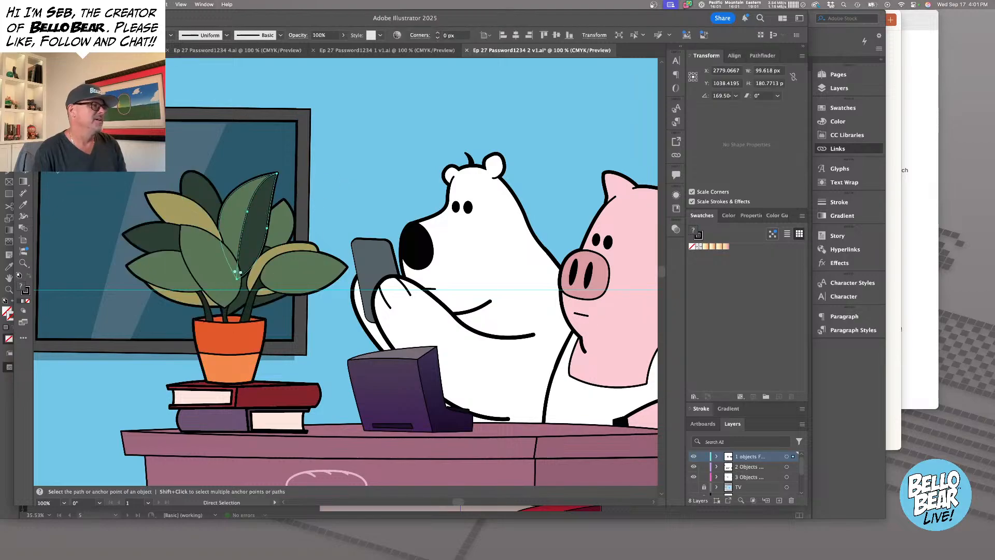
key("r")
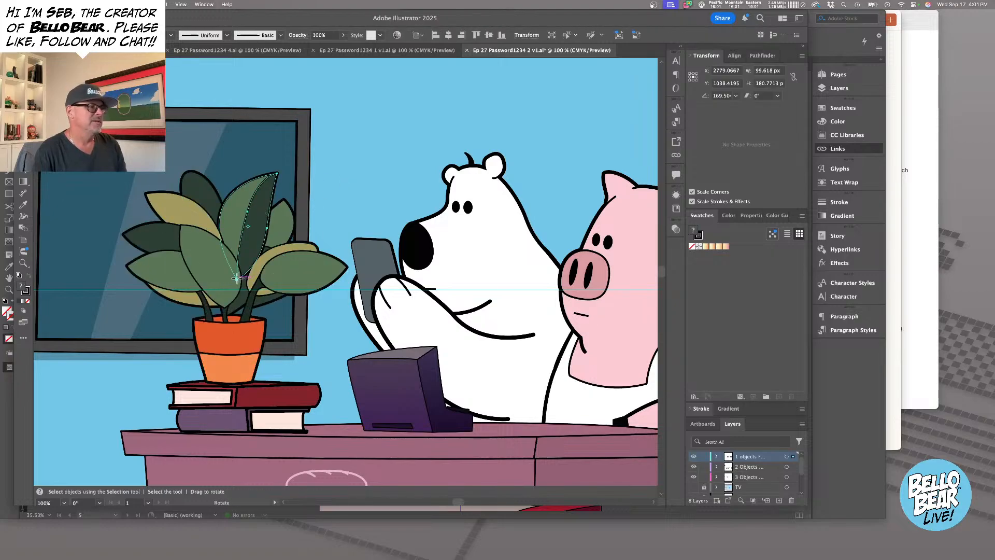
left_click_drag(242, 278, 245, 278)
mouse_move(287, 181)
left_mouse_down()
mouse_move(301, 189)
mouse_move(274, 174)
left_mouse_up()
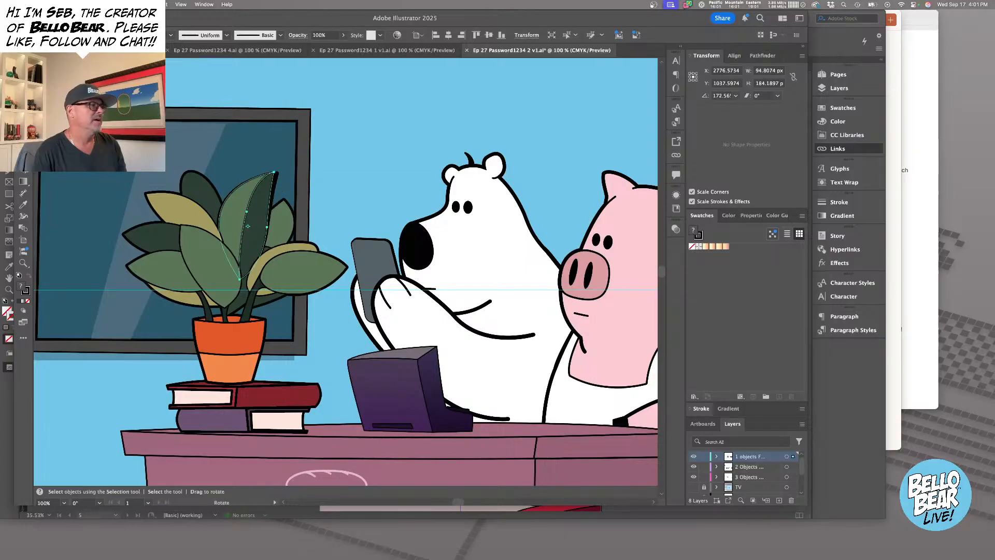
key("v")
key("super+z")
left_click(371, 188)
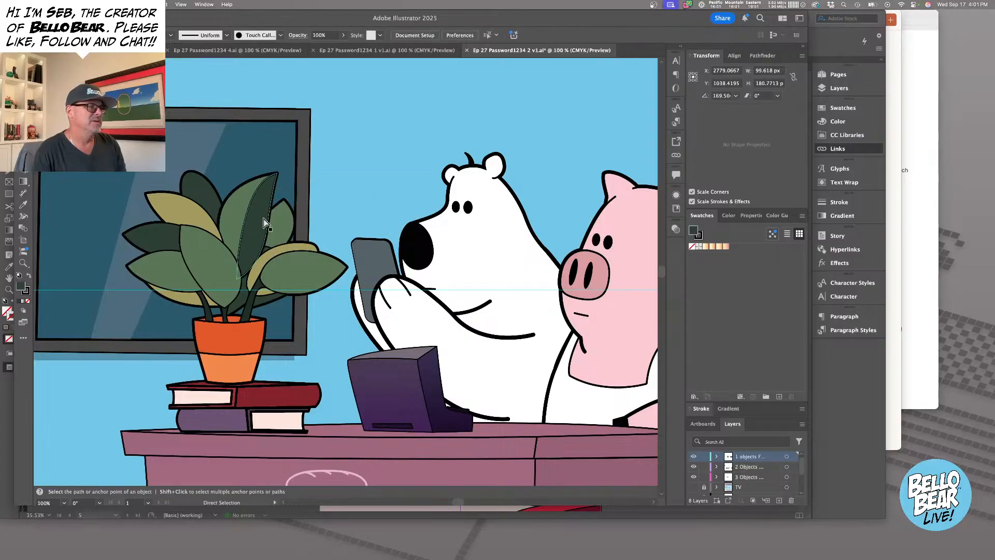
Rotate the plant's tall central leaf about 13 degrees clockwise around its base and save the v1 artwork.
left_click(257, 222, "alt+super")
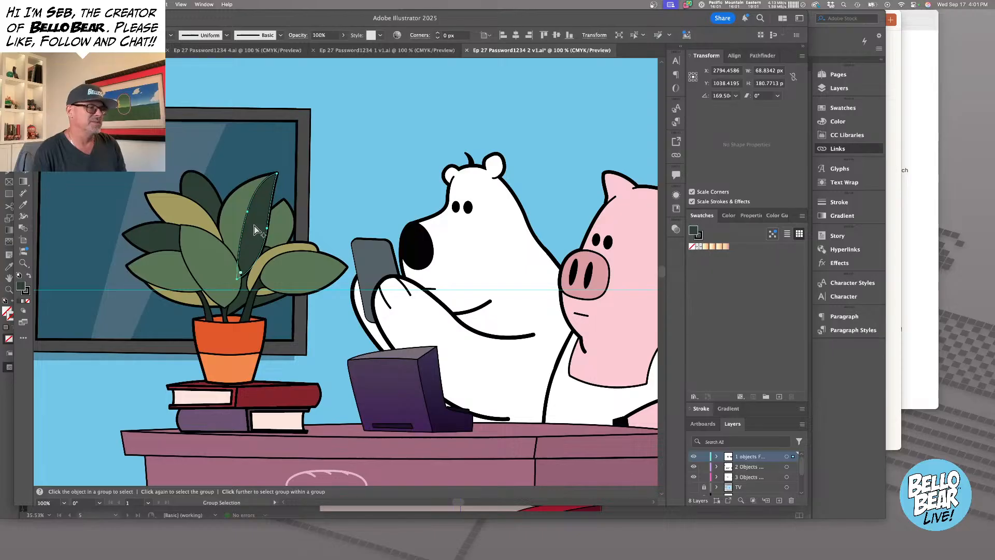
left_click(257, 232)
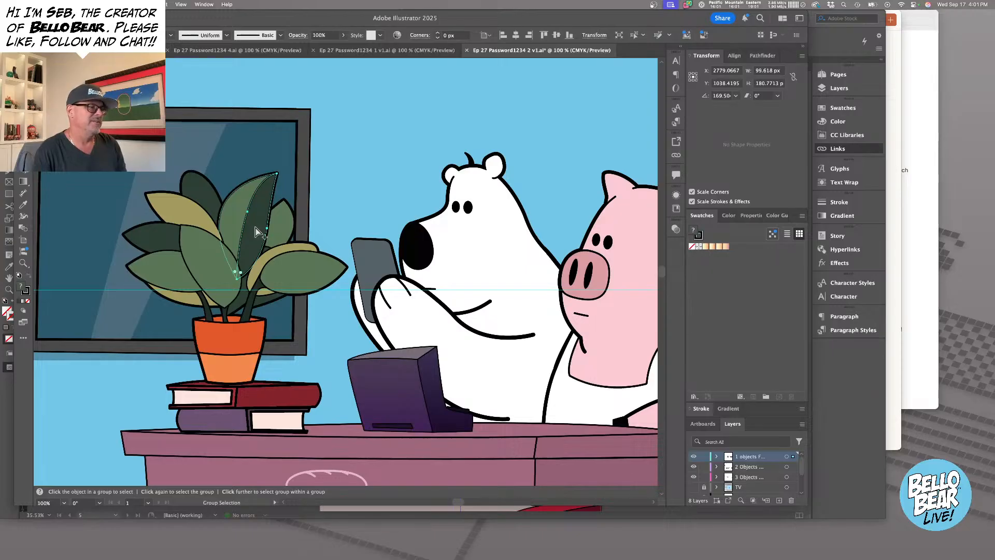
key("r")
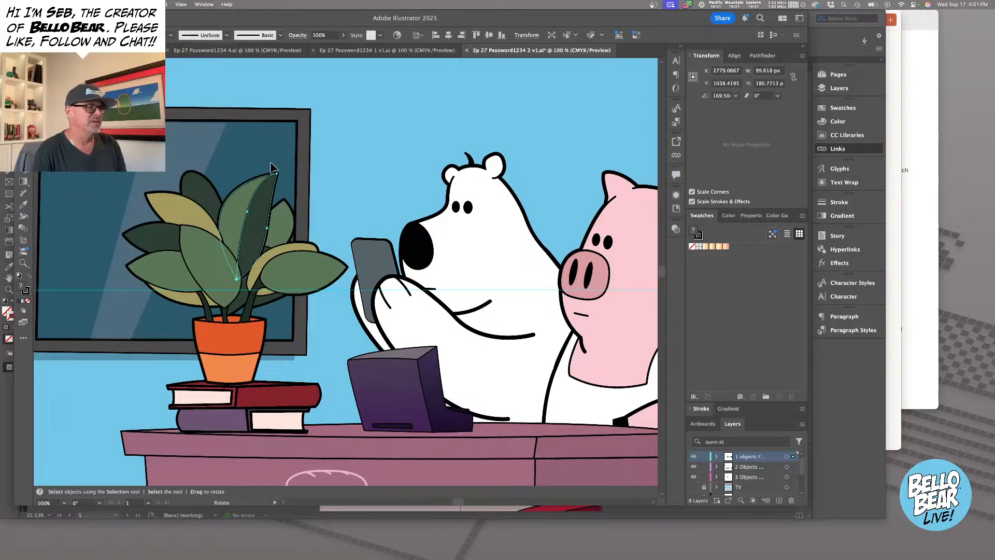
left_click_drag(273, 171, 297, 176)
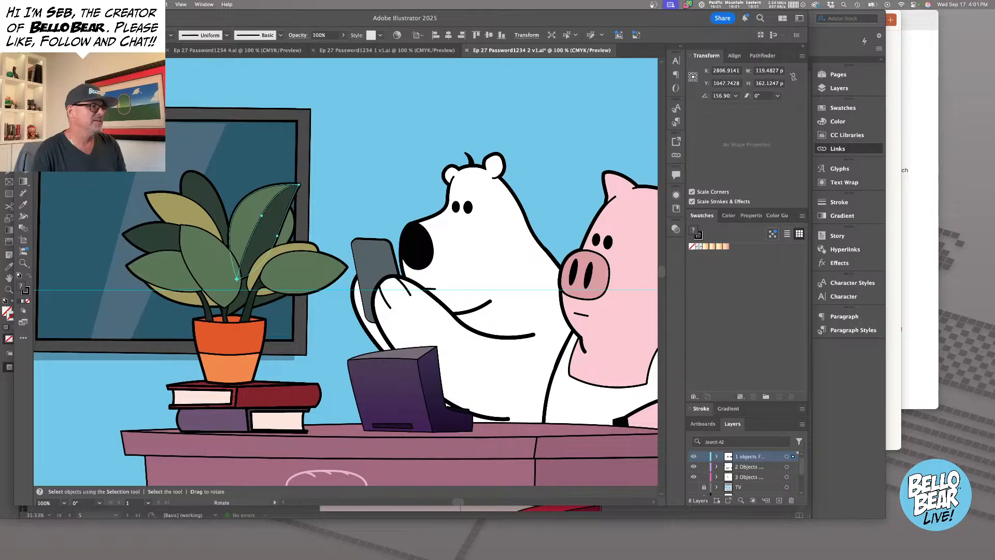
key("a")
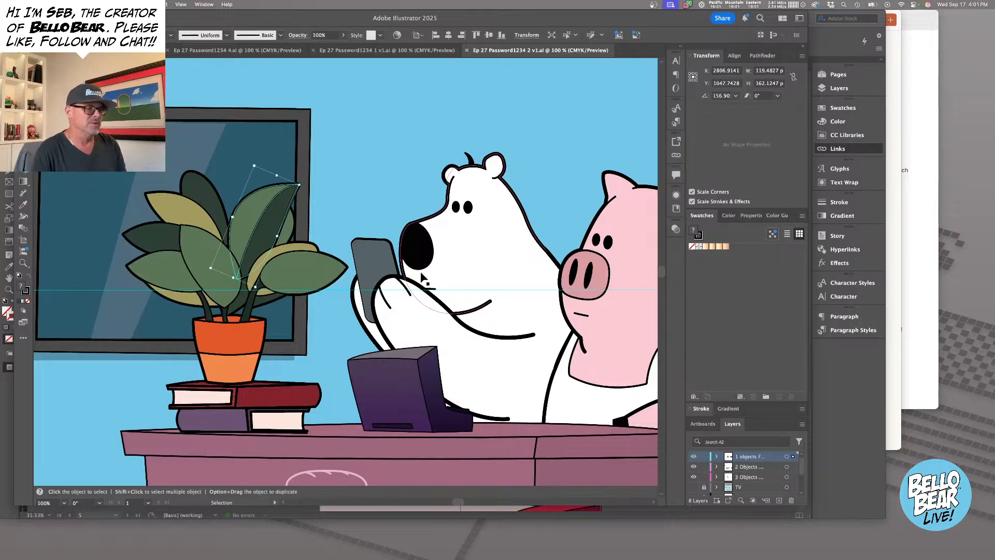
Switch to InDesign and relink the panel artwork on page 5 to the Ep 27 Password1234 2 v1 Illustrator file.
left_click(832, 422)
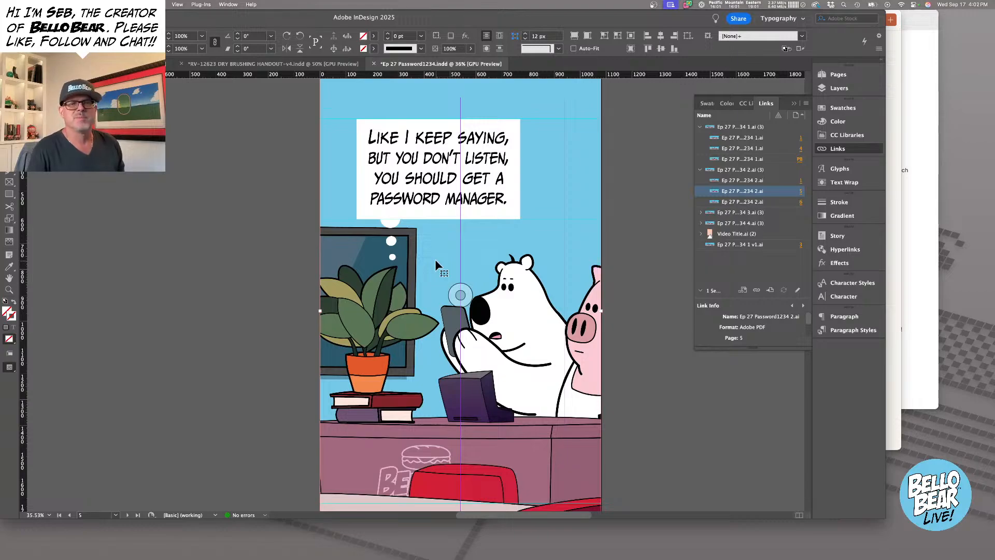
scroll(434, 269, "left", 1)
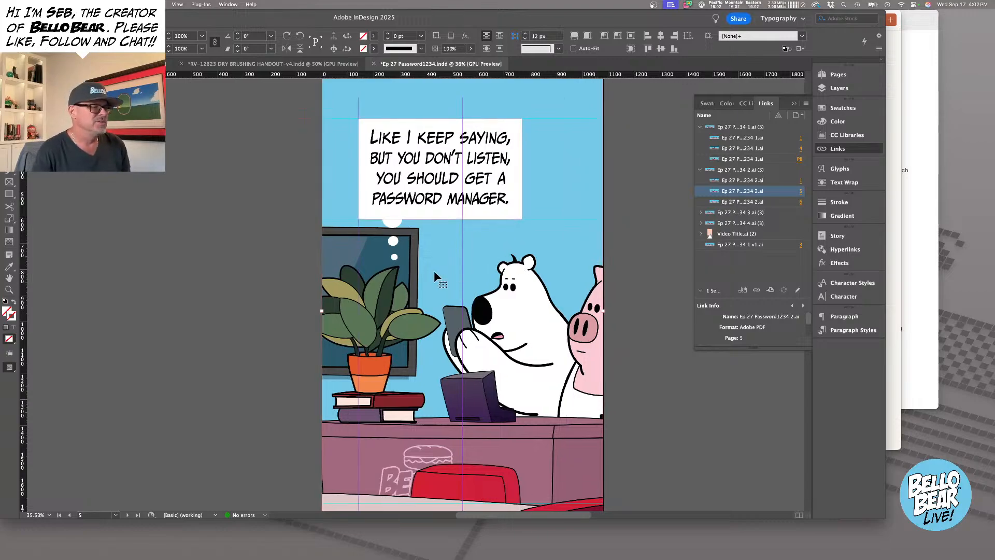
left_click(642, 168)
scroll(611, 207, "right", 5)
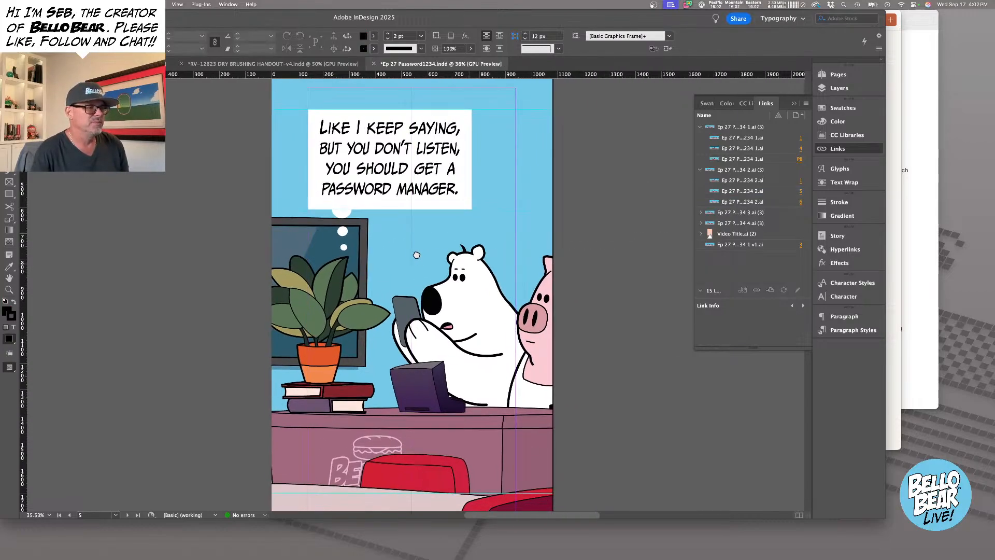
left_click(491, 234)
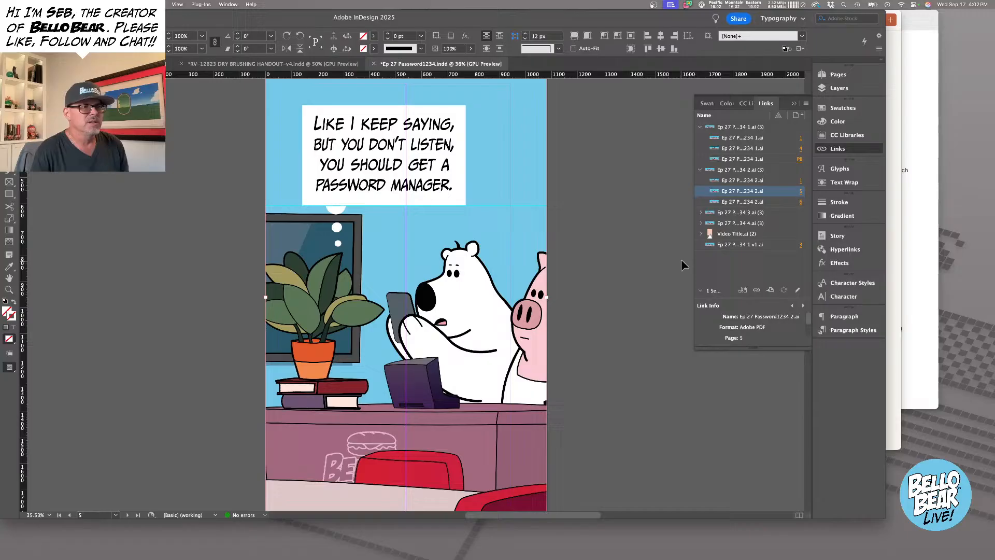
left_click(757, 291)
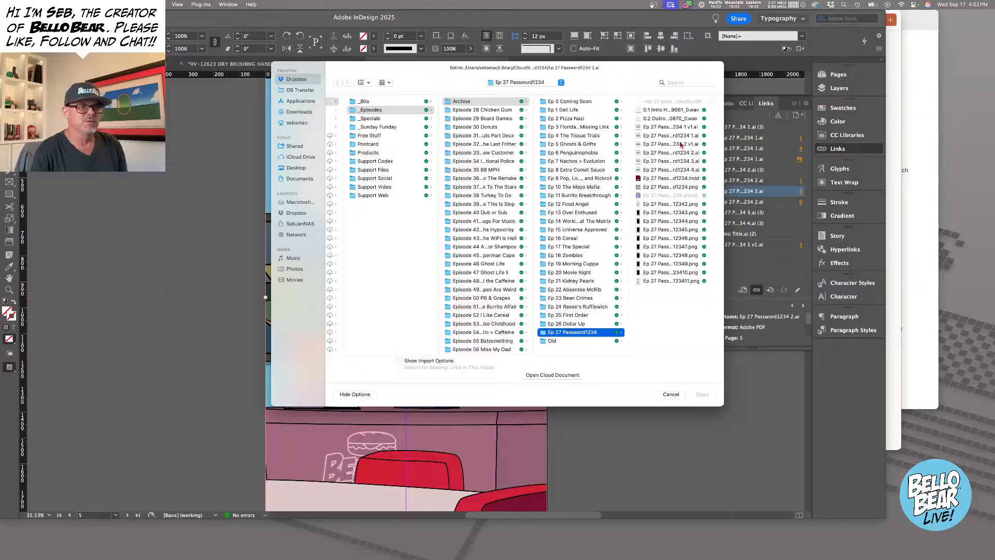
left_click(680, 144)
left_click(704, 395)
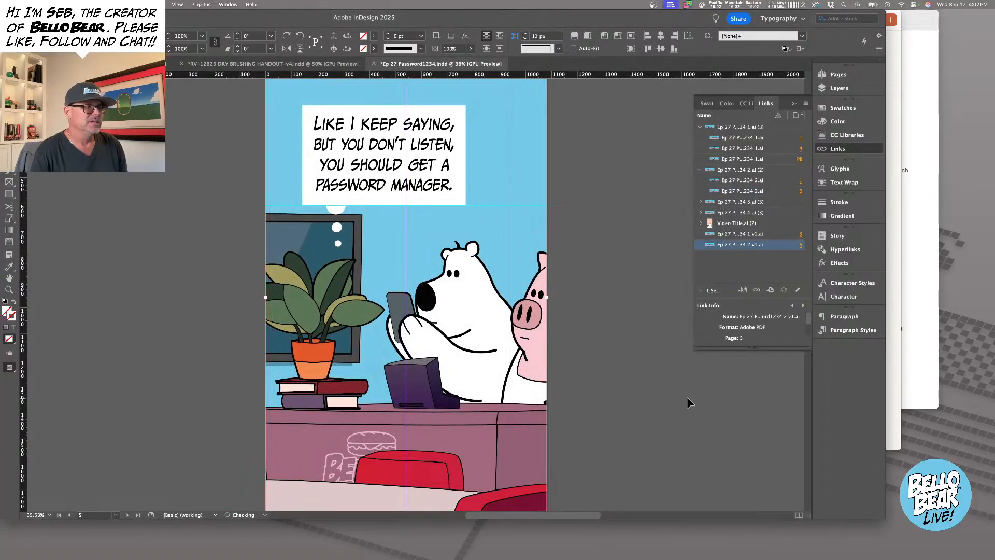
Move the thought-bubble circles on page 5 slightly right beneath the password manager text and deselect them.
scroll(383, 259, "left", 3)
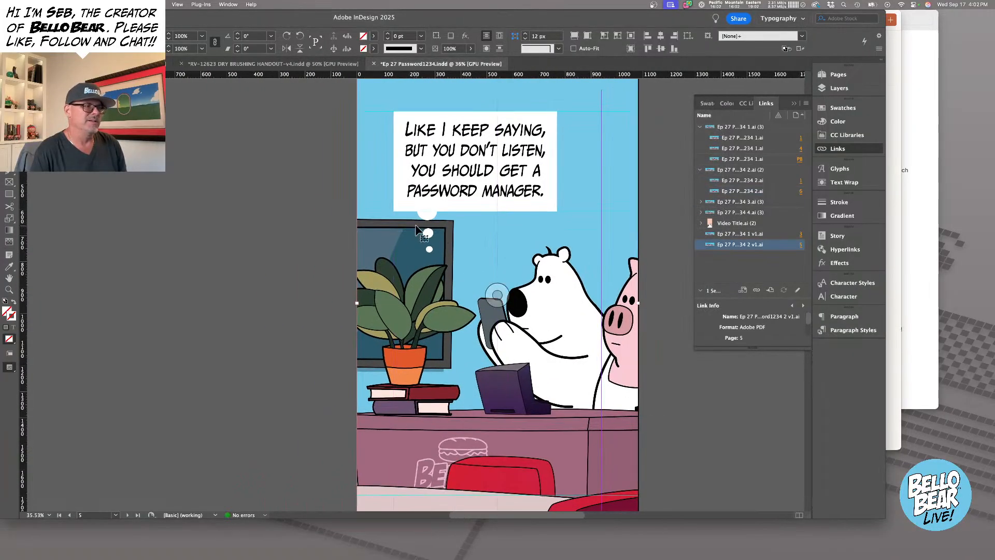
left_click_drag(425, 214, 436, 219)
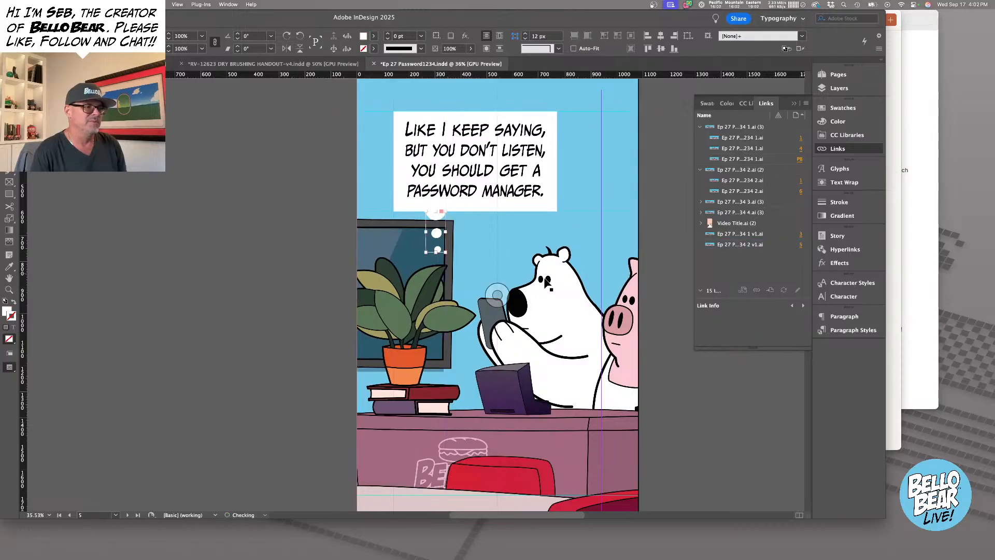
left_click_drag(545, 288, 457, 272)
left_click(457, 272, "alt+super")
left_click(549, 304)
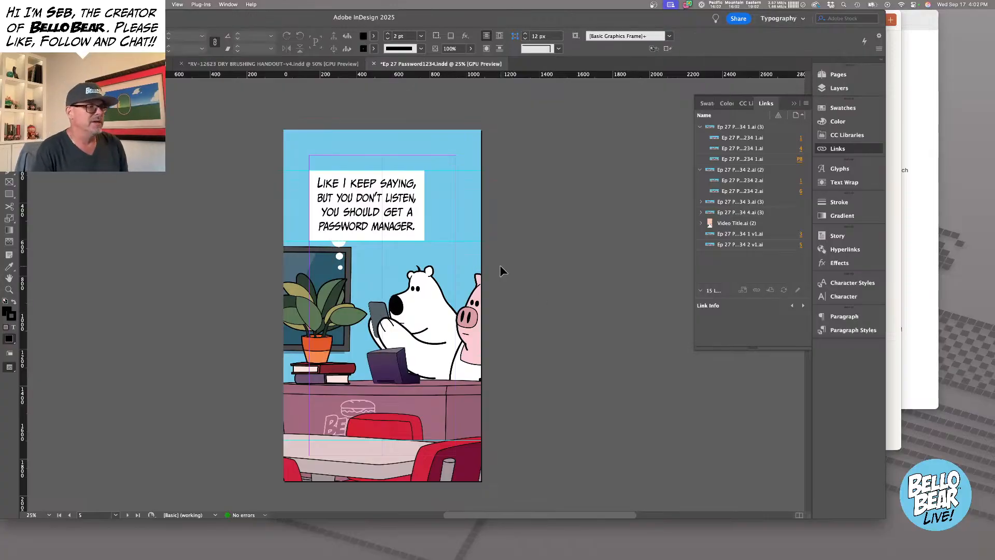
Fit the panel artwork frame on page 6 to the page by matching its upper-left and lower-right corners to the page corners.
scroll(500, 265, "down", 5)
scroll(499, 266, "down", 10)
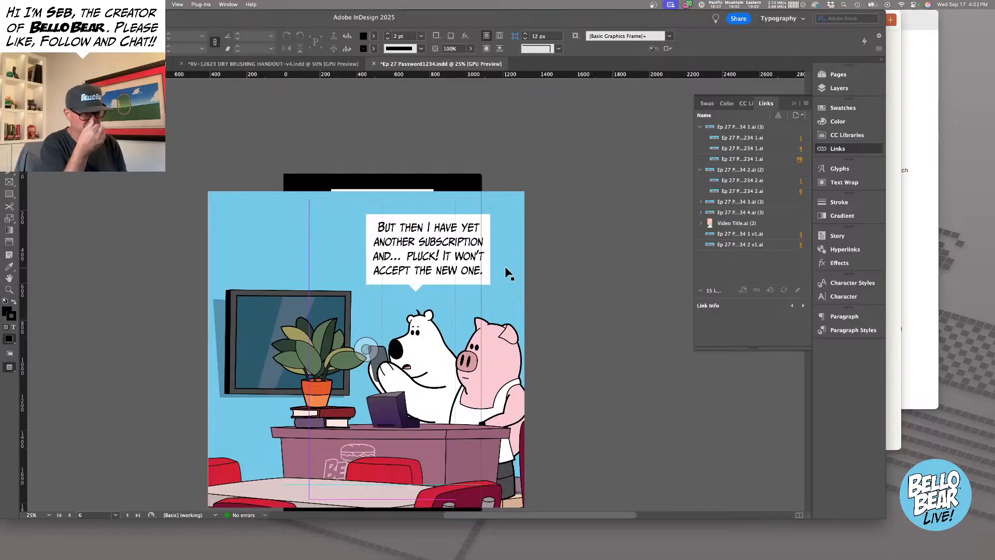
left_click(262, 201)
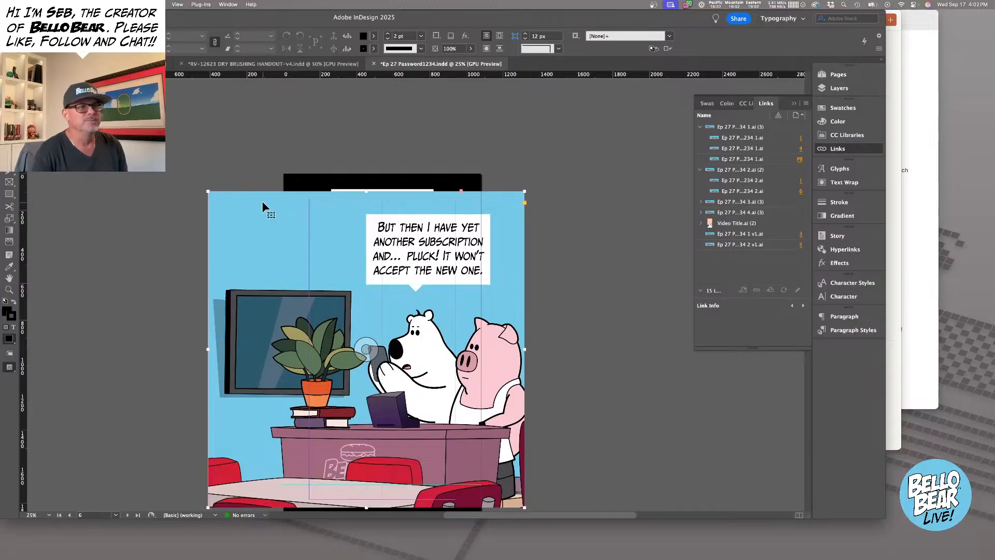
left_click_drag(209, 191, 283, 172)
scroll(502, 405, "down", 5)
scroll(502, 405, "right", 2)
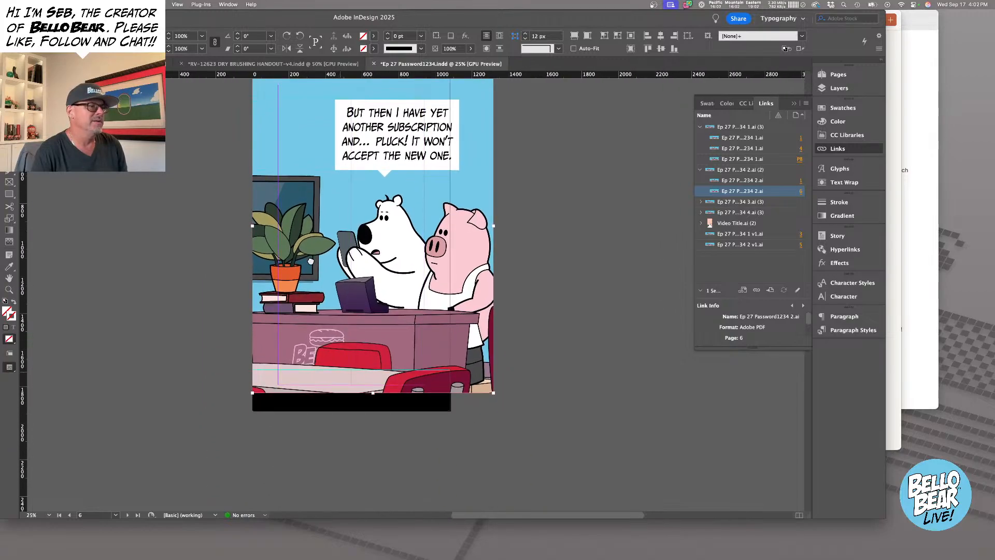
left_click_drag(494, 389, 450, 407)
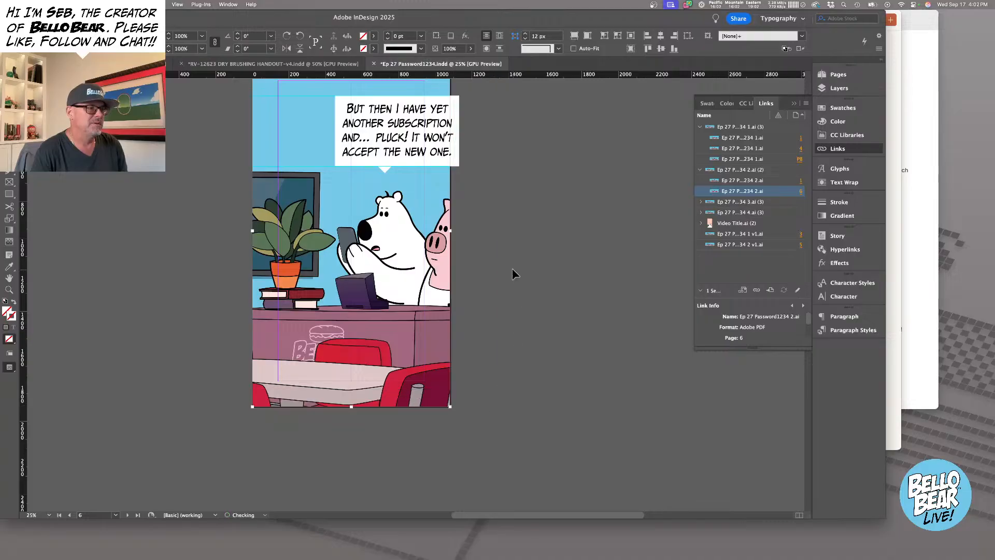
left_click(513, 270)
Centre the subscription speech bubble horizontally on page 6 and move its tail left to the bubble's middle.
scroll(513, 270, "up", 3)
scroll(513, 270, "left", 3)
left_click_drag(484, 188, 438, 192)
scroll(434, 240, "up", 3)
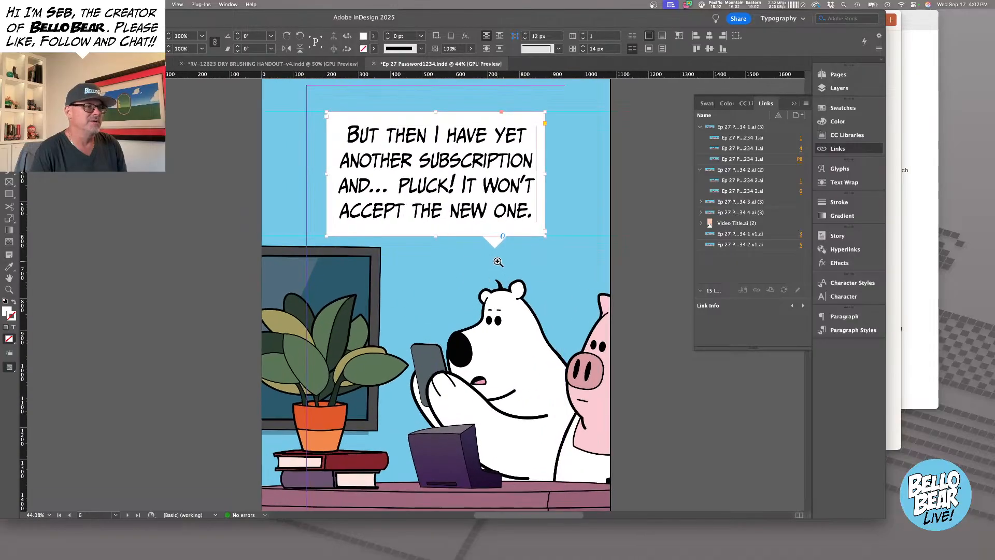
left_click(439, 242)
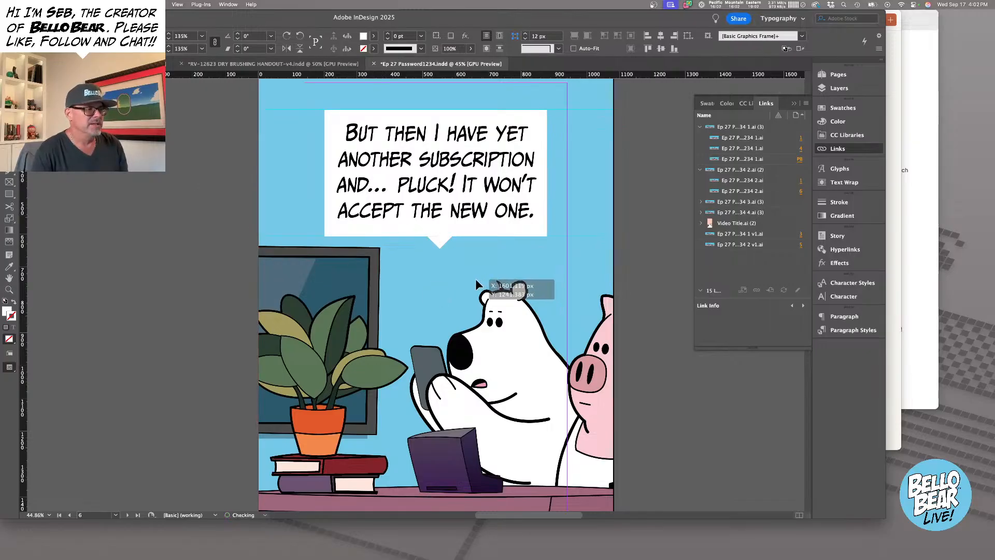
Shift the artwork inside page 6's frame left to bring in more of the pig, and nudge it back slightly right.
left_click_drag(514, 280, 476, 279)
key("Right")
key("Right")
key("Right")
key("Right")
key("Right")
key("Right")
key("Right")
key("Right")
key("Right")
key("Right")
key("Right")
key("Right")
key("Right")
key("Right")
key("Right")
key("Right")
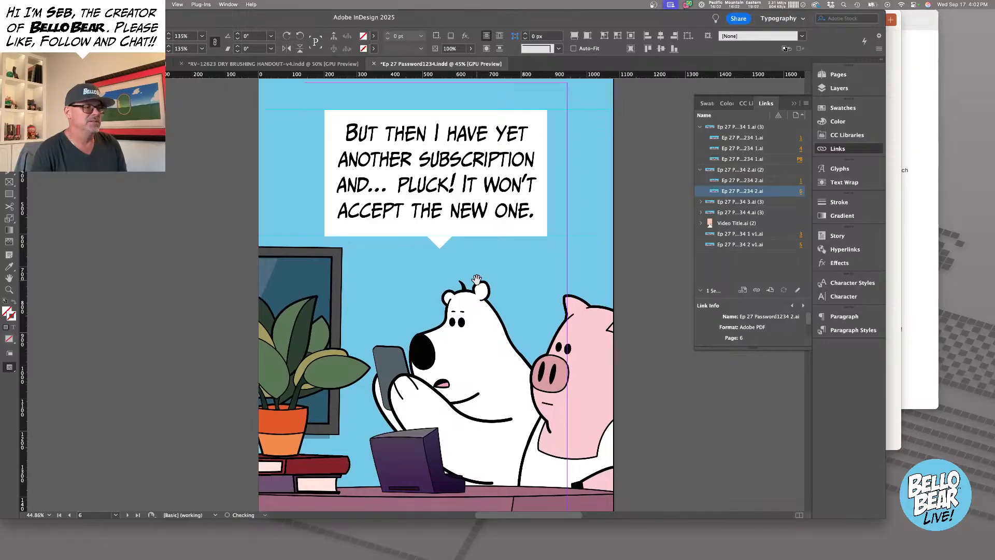
key("Right")
key("Right")
key("Right")
key("Right")
key("Right")
key("Right")
key("Right")
key("Right")
key("Right")
key("Right")
key("Right")
key("Right")
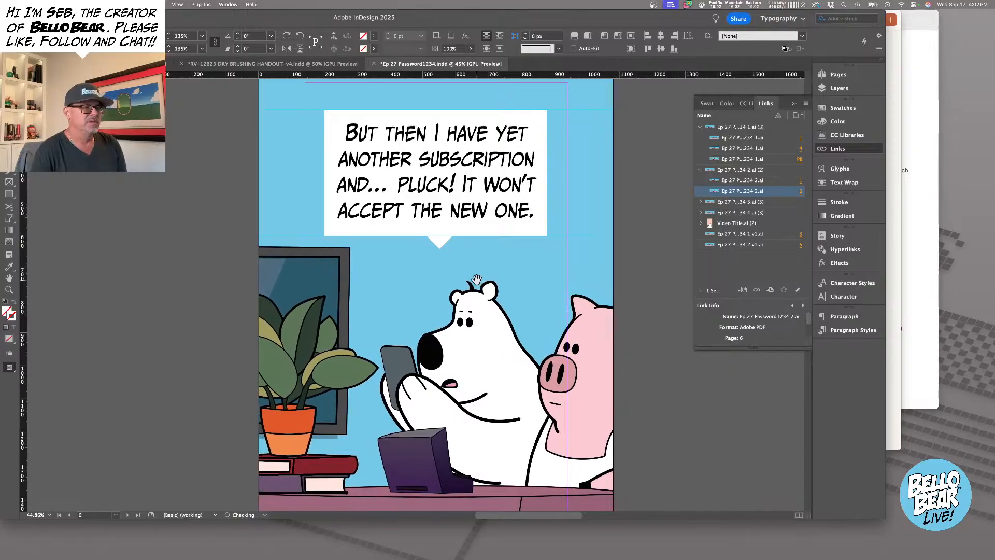
Compare page 6 with pages 4 and 5, and move its speech bubble tail right toward Bello's head.
key("super+minus")
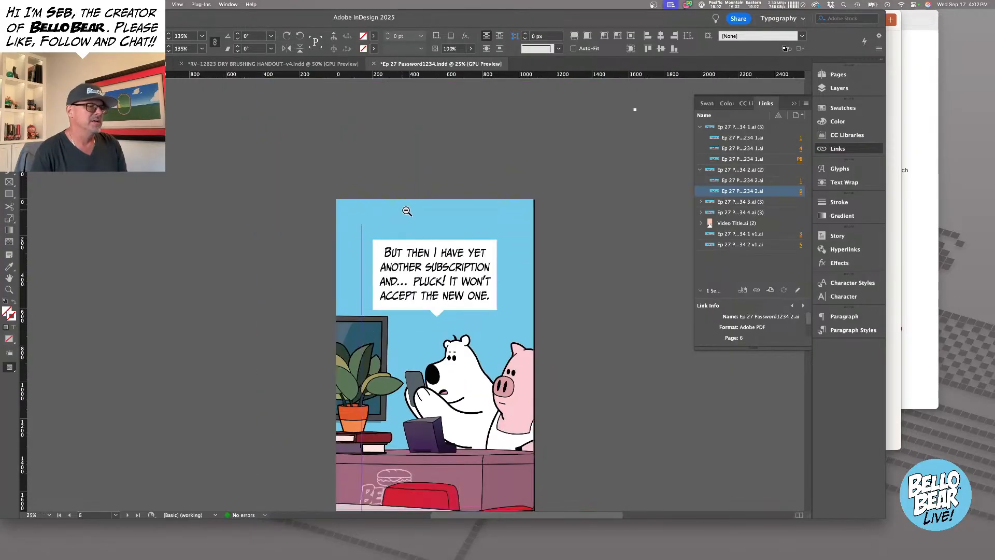
key("alt+Page_Up")
key("alt+Page_Up")
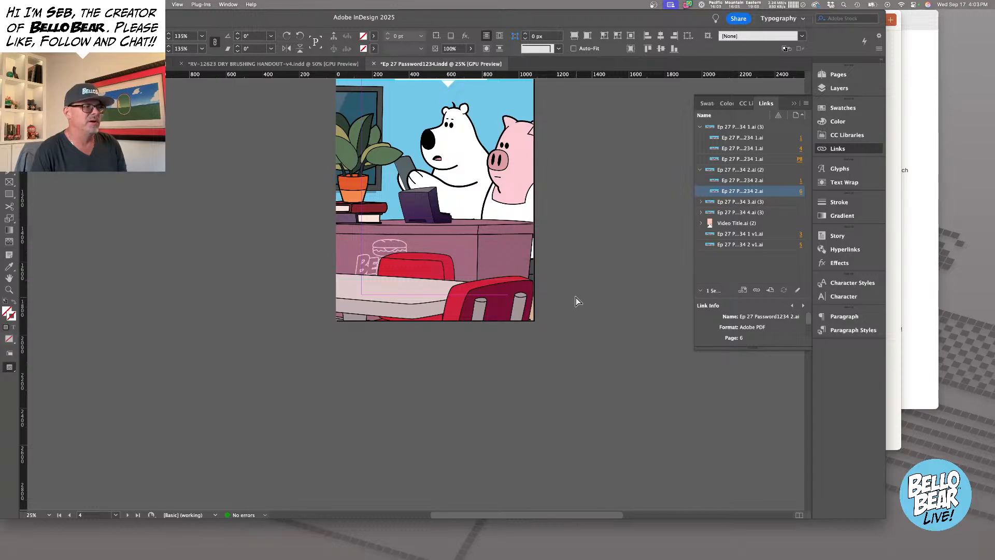
key("alt+Page_Down")
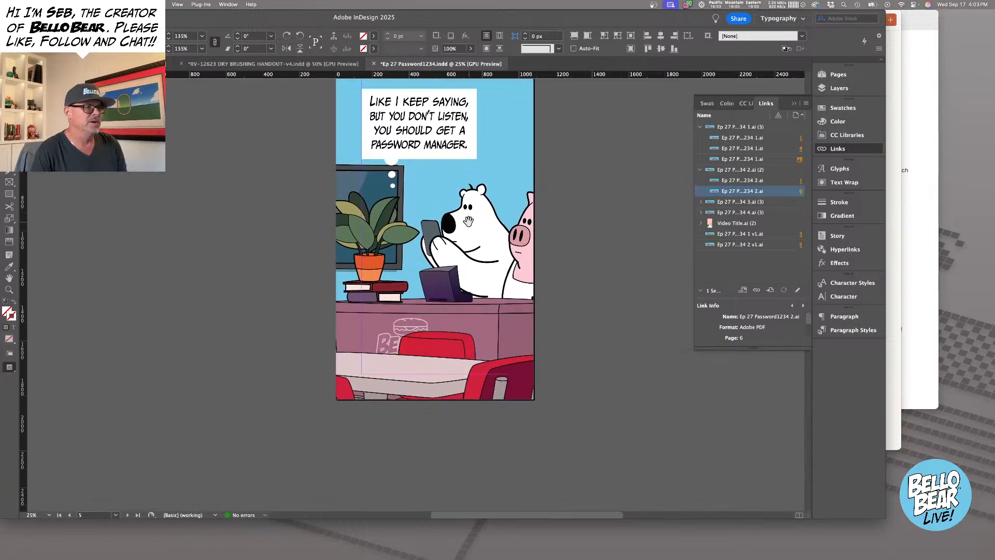
key("alt+Page_Down")
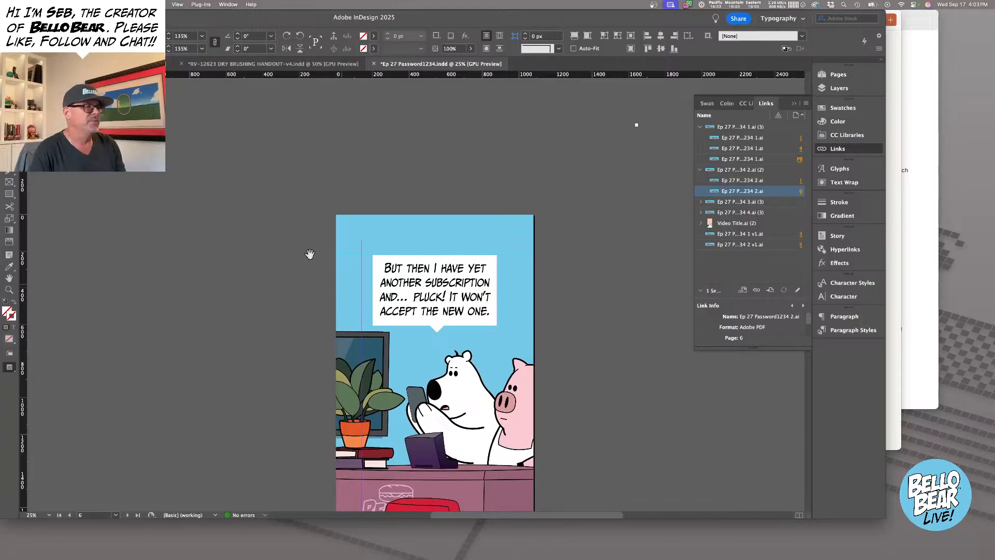
key("super+shift+a")
left_click_drag(377, 304, 494, 340)
left_click(628, 366)
Centre the bank password speech bubble horizontally on page 4, leaving its tail in place, and deselect it.
left_click(512, 274, "alt+super")
left_click(514, 279, "alt+super")
scroll(462, 264, "up", 10)
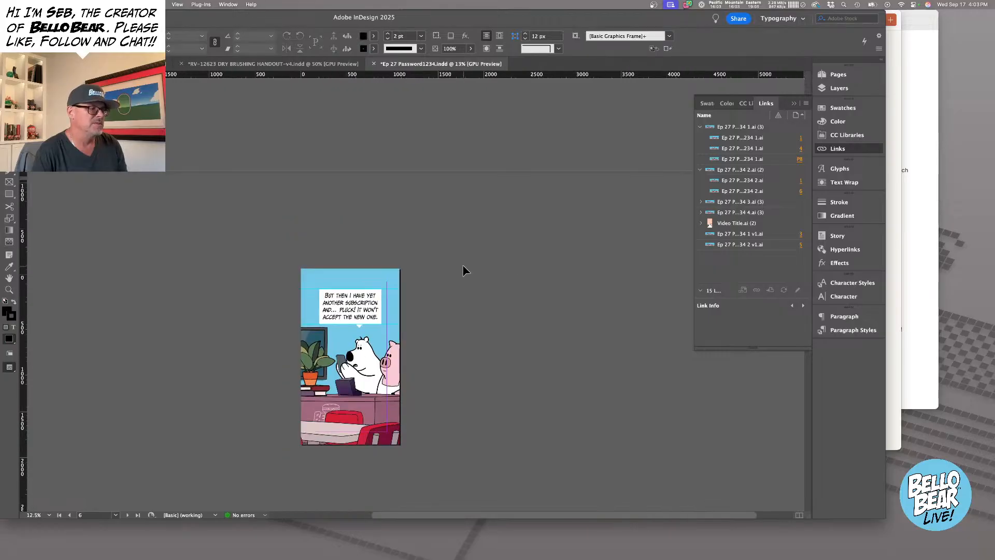
scroll(476, 268, "up", 5)
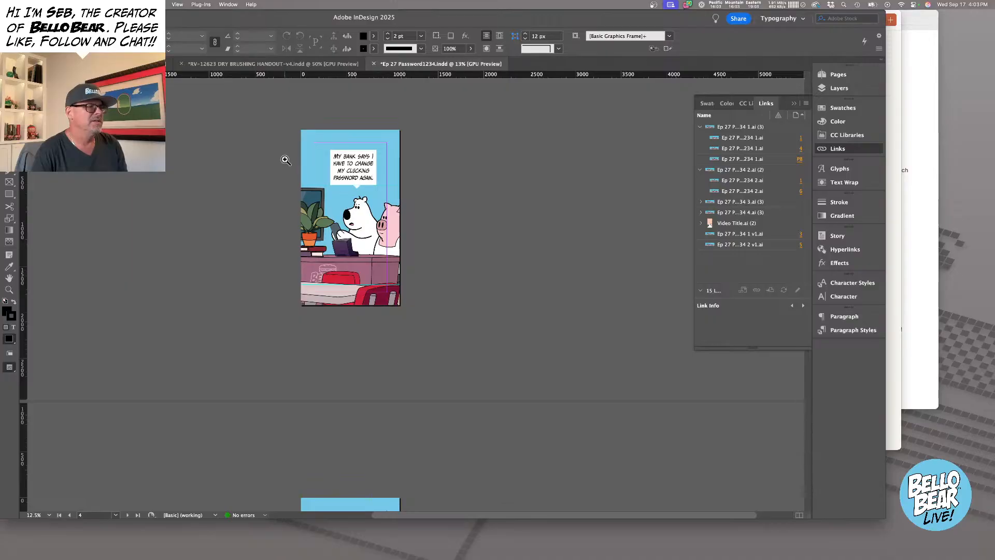
left_click_drag(285, 158, 423, 281)
left_click_drag(475, 196, 467, 197)
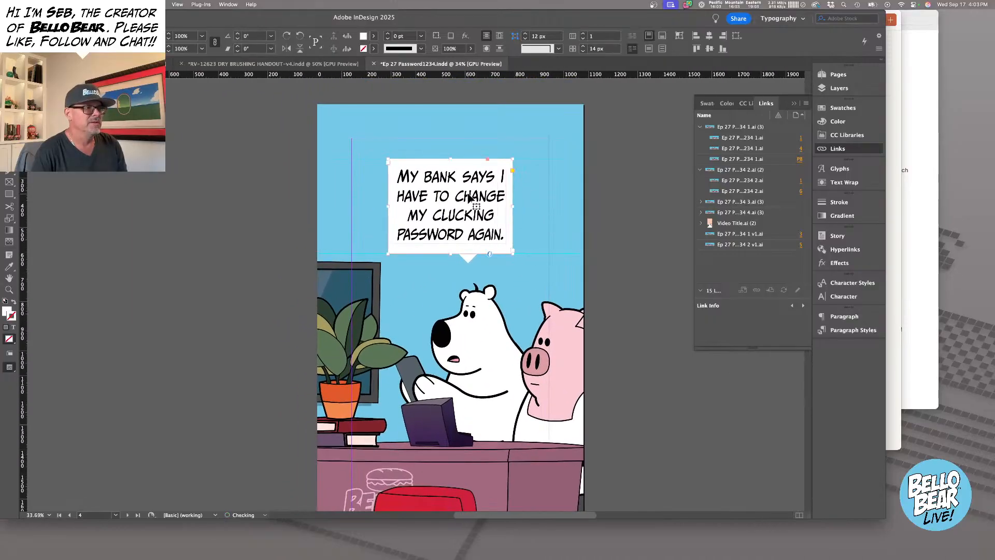
left_click(602, 264)
left_click(447, 251, "alt+super")
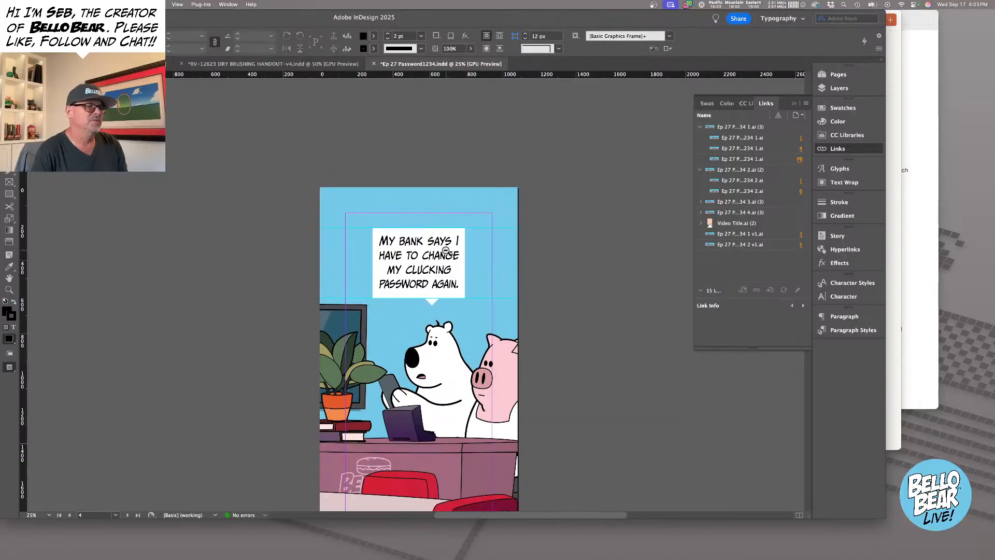
Fit the panel 3 artwork frame on page 7 exactly to the page edges, including the right edge, and deselect it.
left_click_drag(417, 355, 425, 258)
scroll(392, 232, "down", 15)
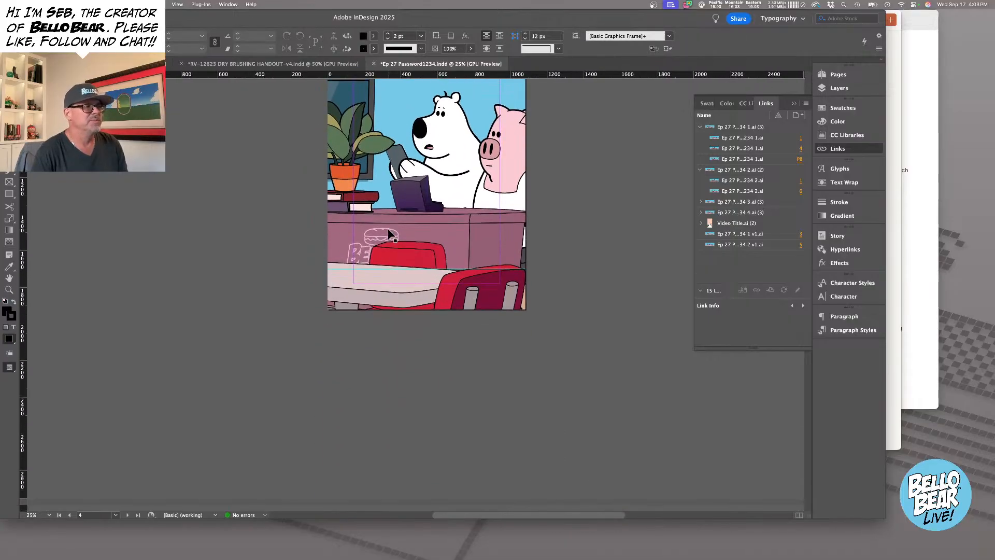
scroll(390, 226, "down", 12)
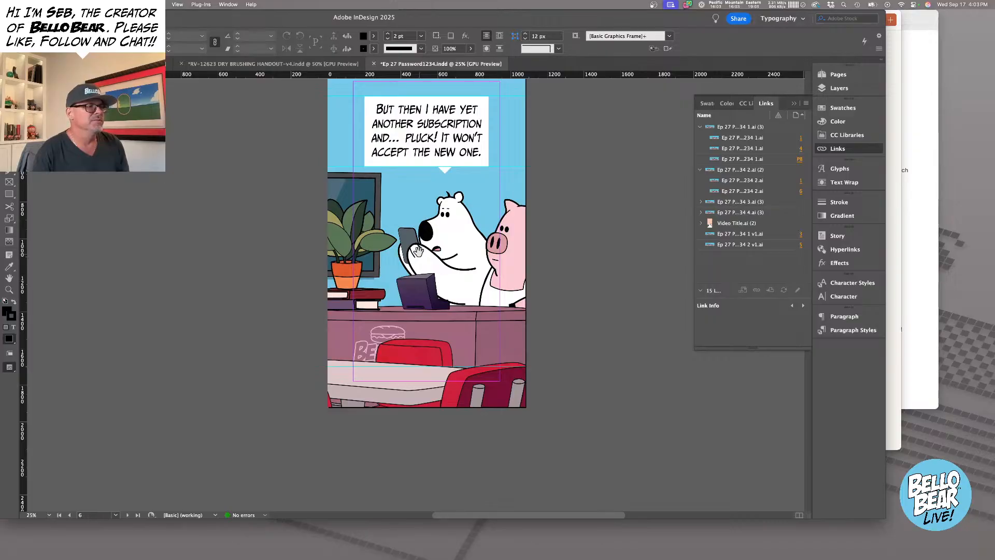
scroll(423, 342, "down", 10)
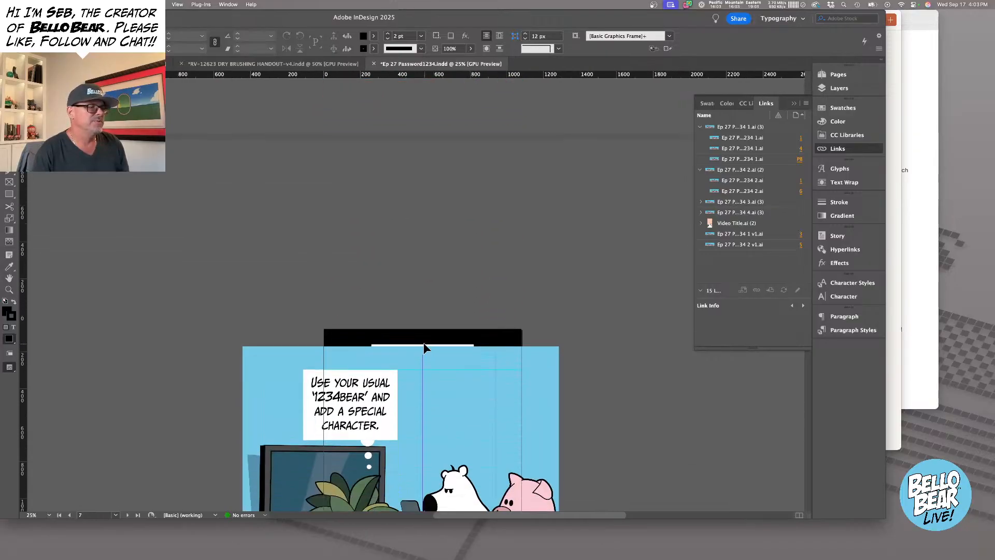
scroll(424, 343, "down", 5)
left_click(247, 218)
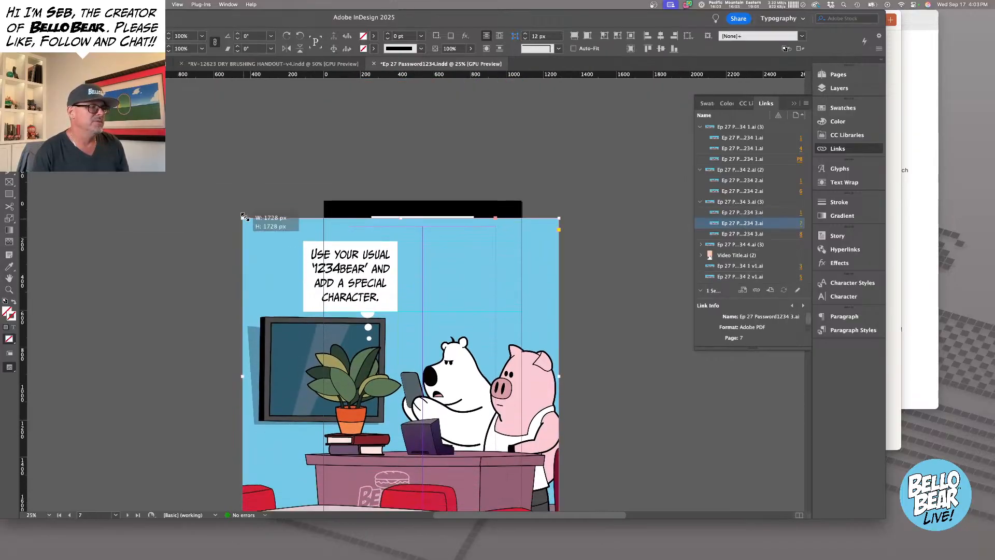
left_click_drag(322, 199, 324, 200)
scroll(530, 443, "down", 4)
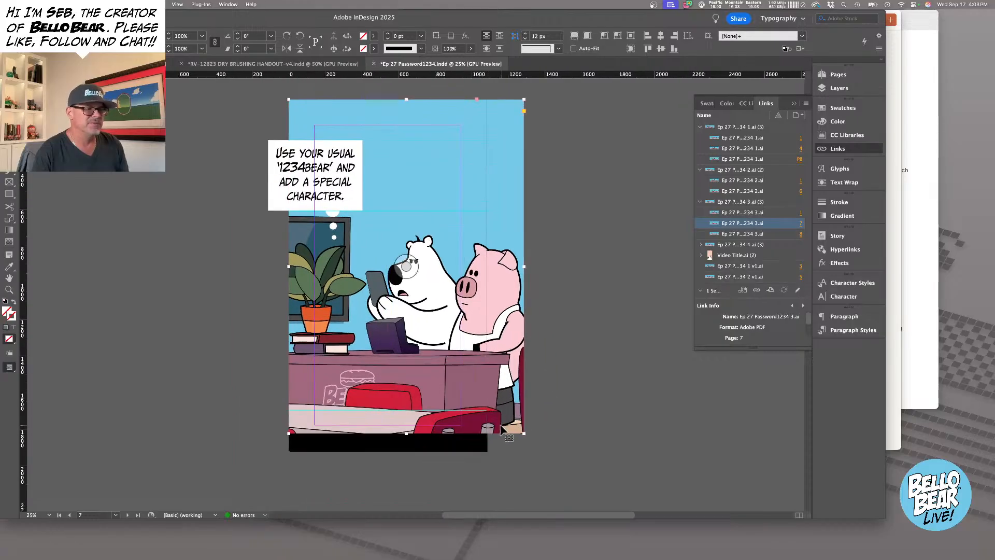
left_click_drag(524, 434, 484, 451)
left_click(565, 296)
left_click(487, 291)
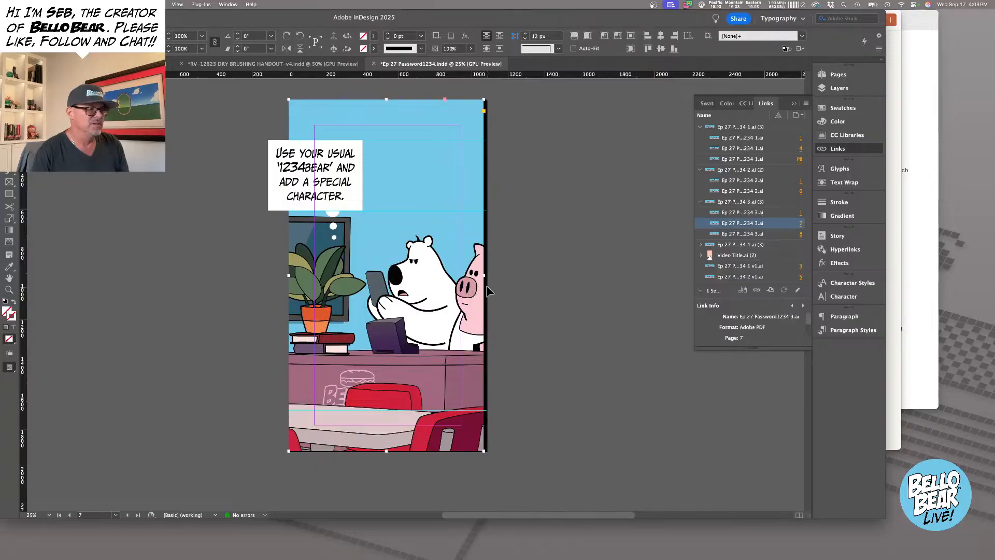
left_click_drag(484, 277, 487, 276)
left_click(523, 280)
Select the artwork inside page 7's frame and nudge it slightly right within the frame.
left_click(404, 268, "super")
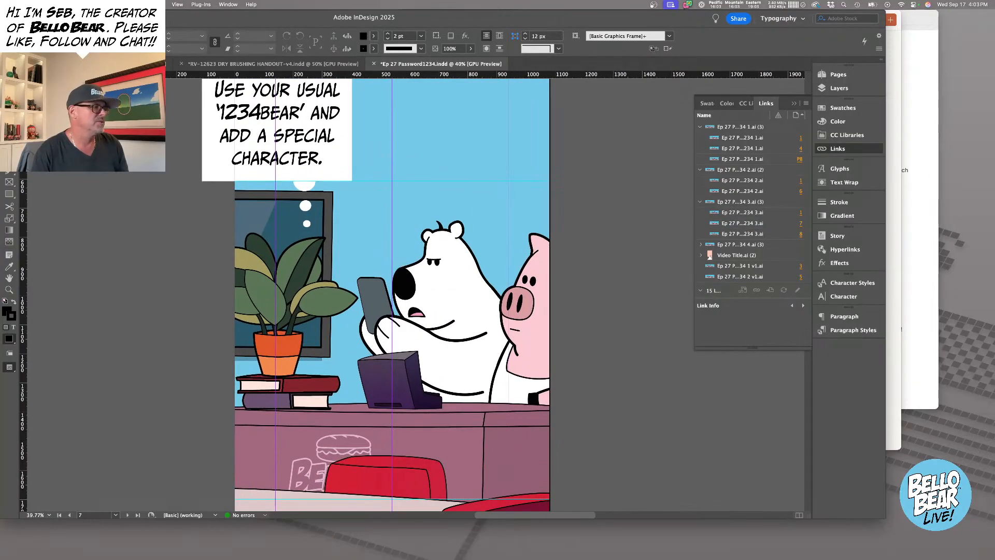
left_click(312, 291)
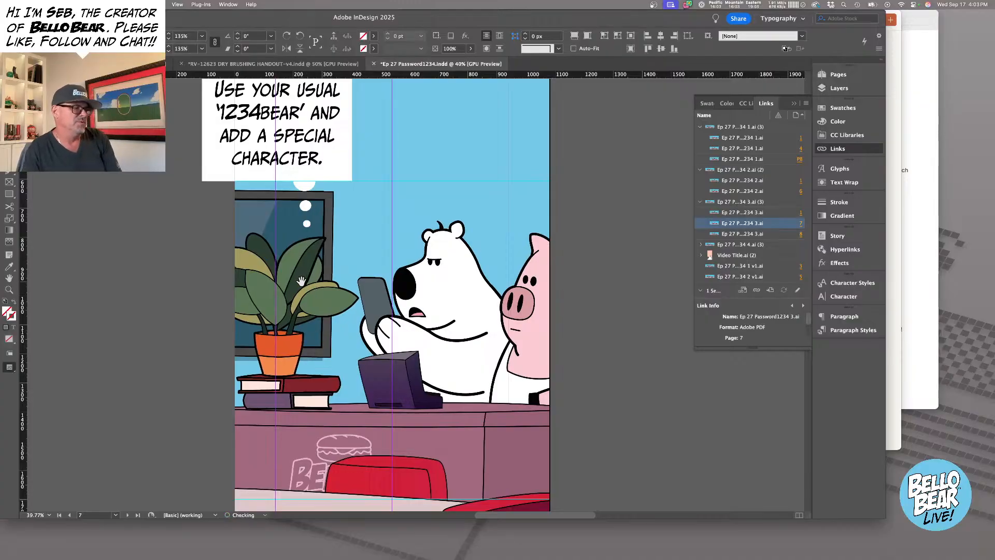
key("Right")
key("Right")
key("Right")
key("Right")
key("Right")
key("Right")
key("Right")
key("Right")
key("Right")
key("Right")
key("Right")
key("Right")
key("Right")
key("Right")
key("Right")
key("Right")
key("Right")
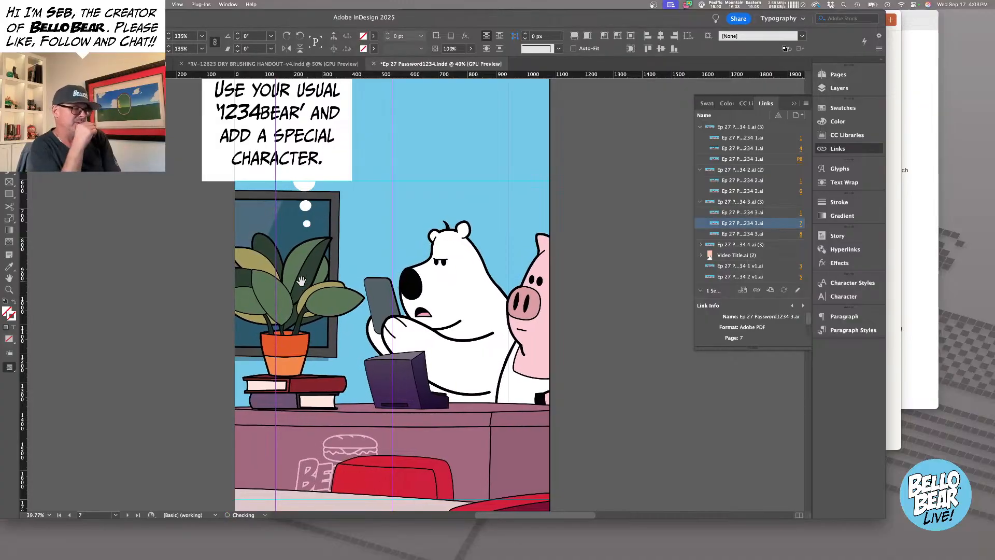
key("Right")
key("Right")
key("Right")
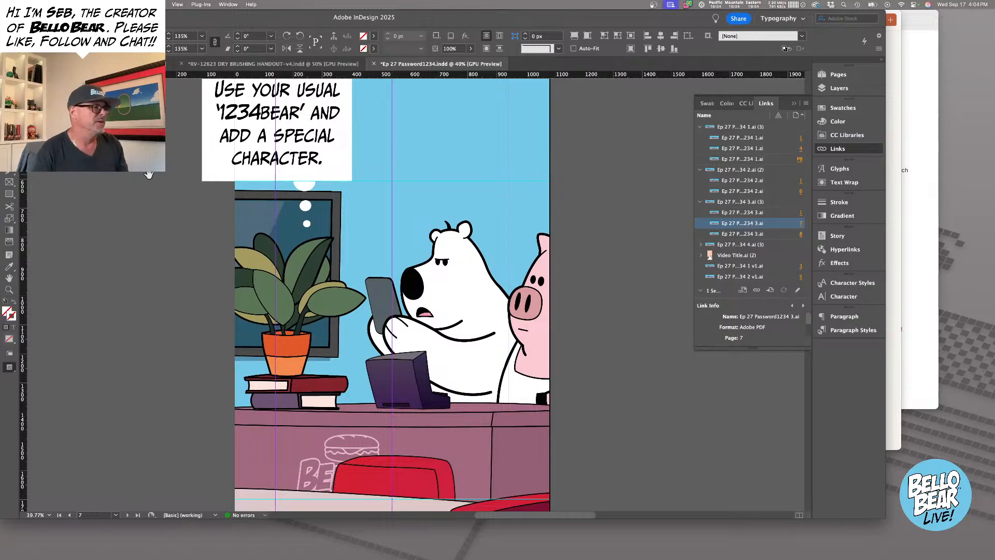
Move page 7's password advice bubble right until it sits fully on the page, shift its tail slightly right, and deselect.
left_click(153, 150)
scroll(153, 151, "up", 2)
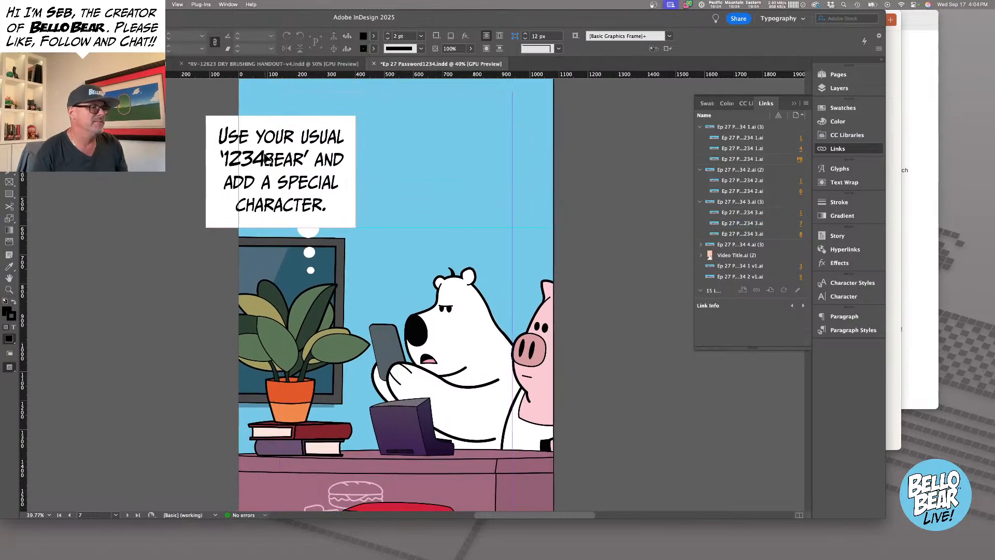
left_click_drag(264, 157, 411, 157)
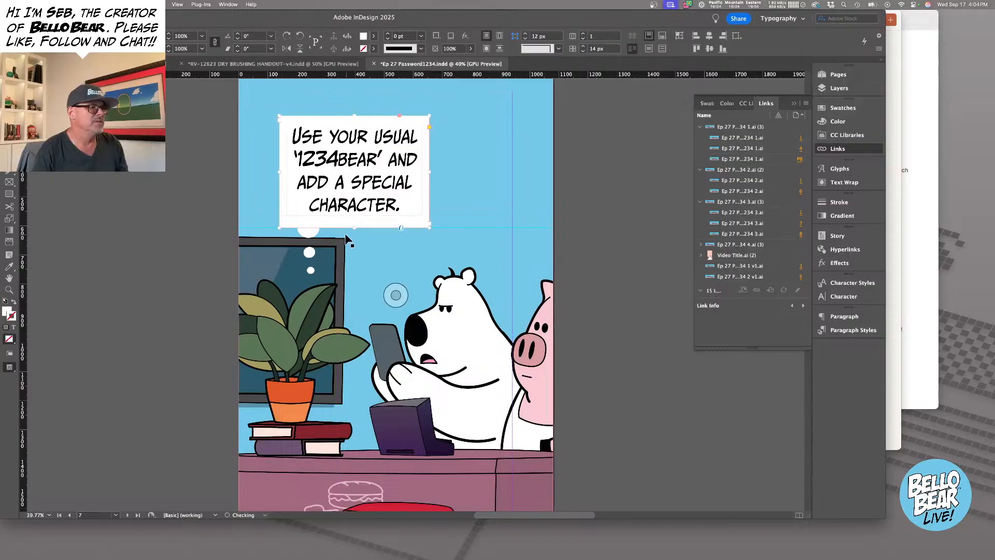
left_click_drag(313, 253, 345, 254)
key("shift+super+a")
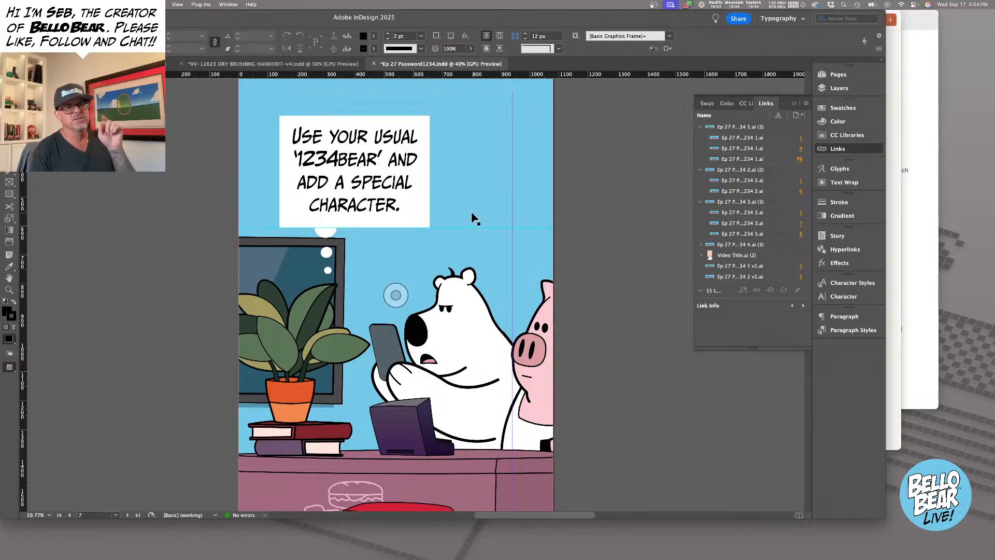
Open page 7's linked panel 3 artwork for editing in Illustrator.
right_click(436, 199)
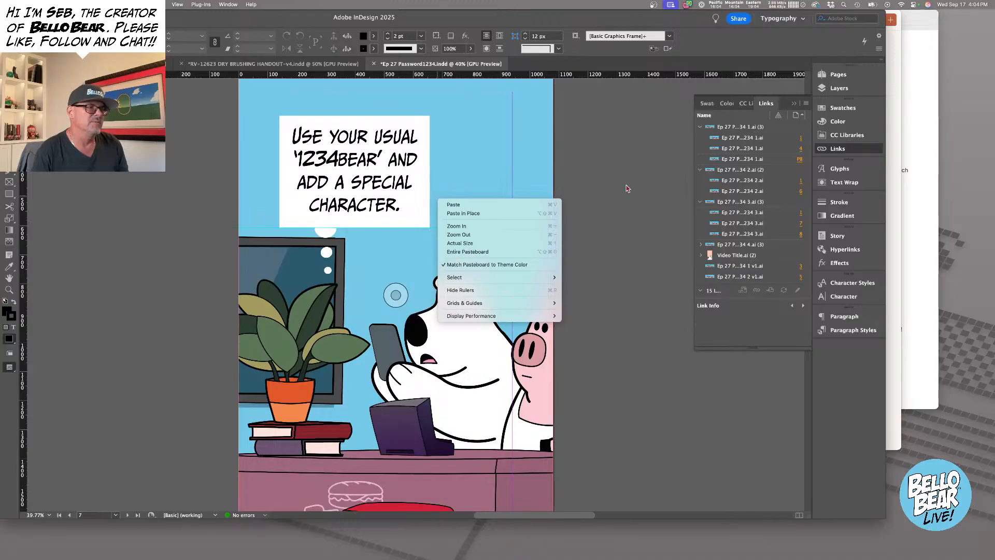
left_click(605, 188)
left_click(520, 180)
right_click(518, 180)
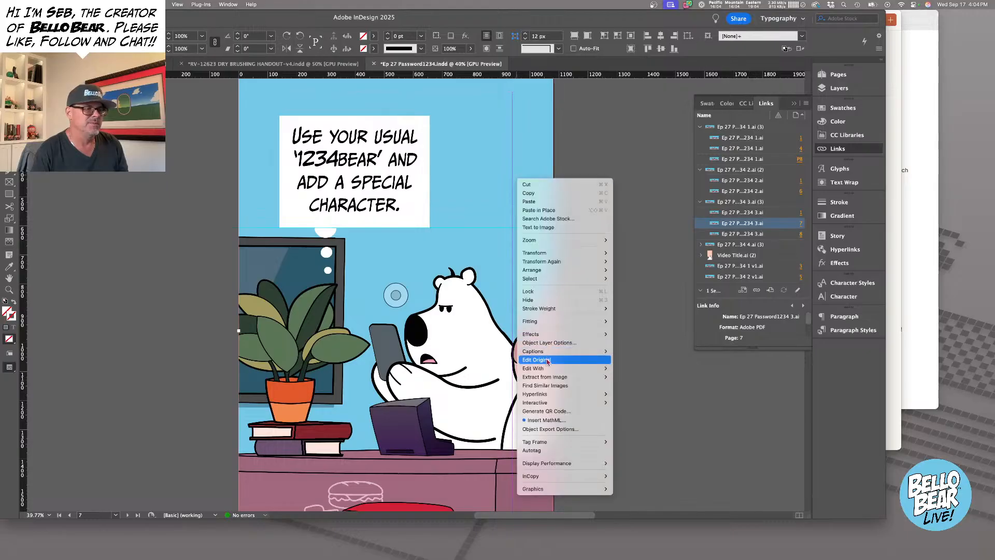
mouse_move(543, 368)
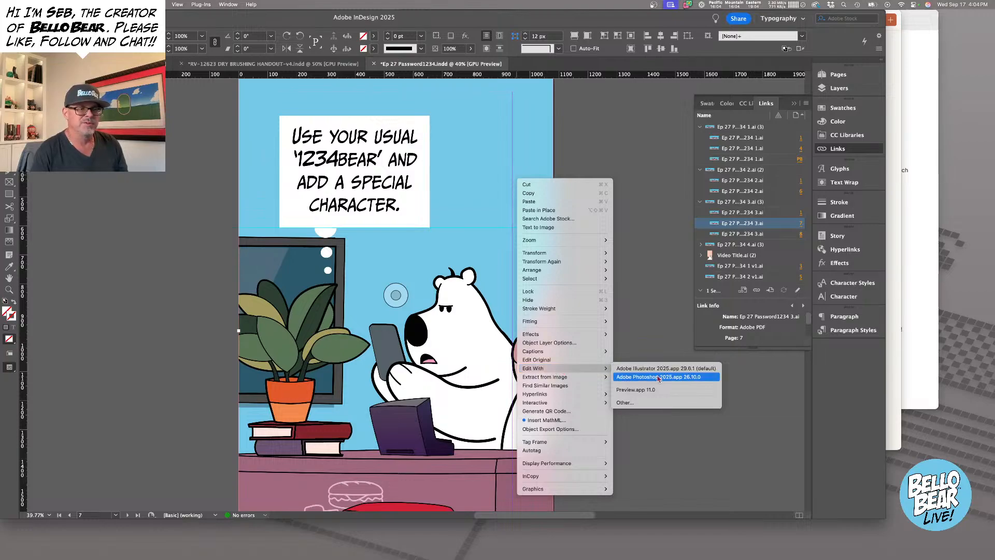
left_click(551, 360)
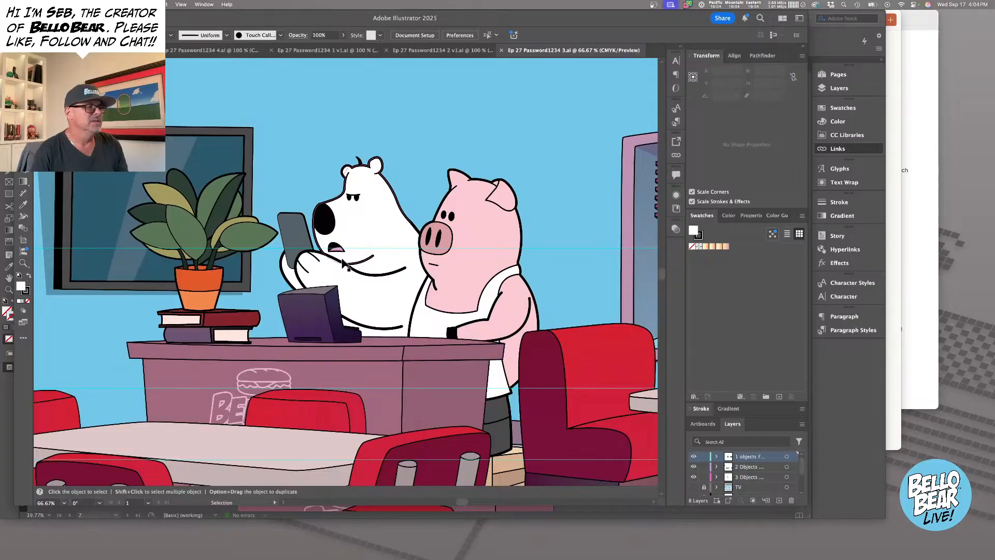
Delete Bello's open mouth from the panel 3 artwork.
left_click_drag(344, 264, 448, 295)
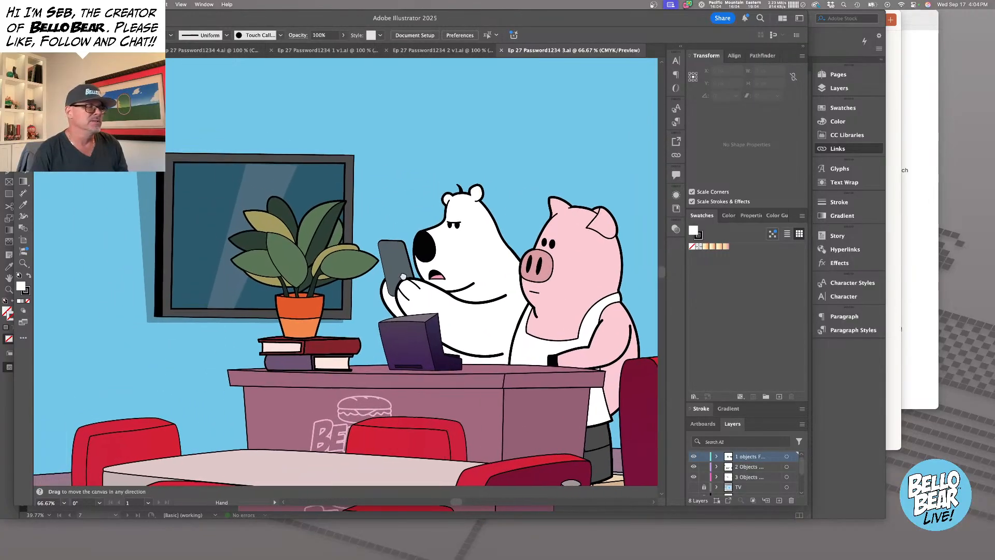
left_click_drag(393, 253, 474, 270)
left_click_drag(474, 271, 309, 218)
left_click(322, 253)
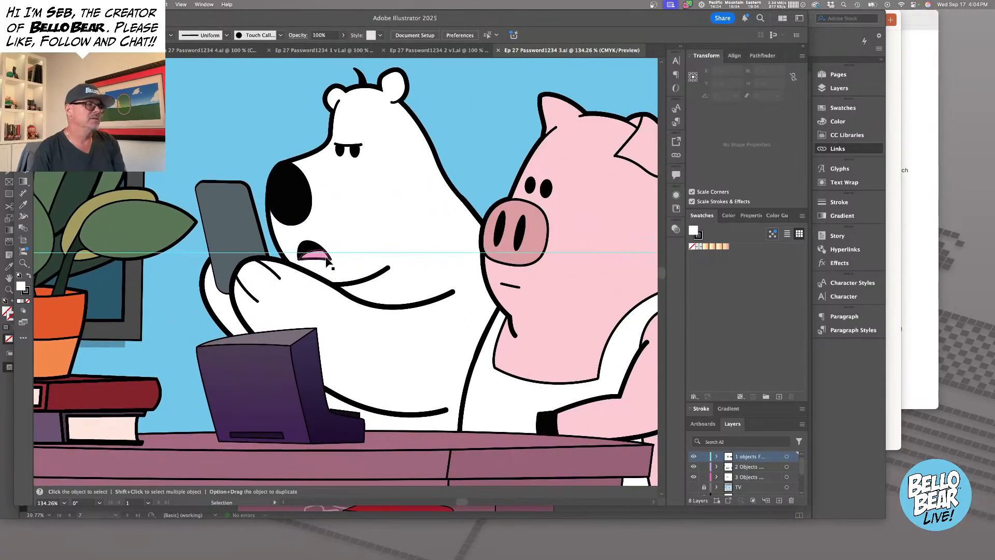
key("Delete")
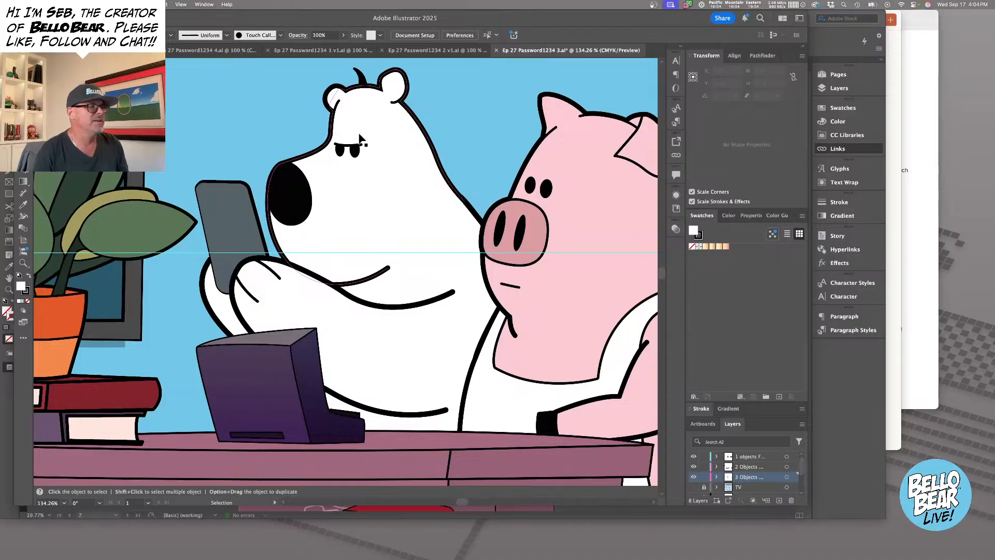
Check the panel 3 dialogue in the Bello Bear Ep 27 Password1234 note and return to the Illustrator artwork.
left_click(859, 57)
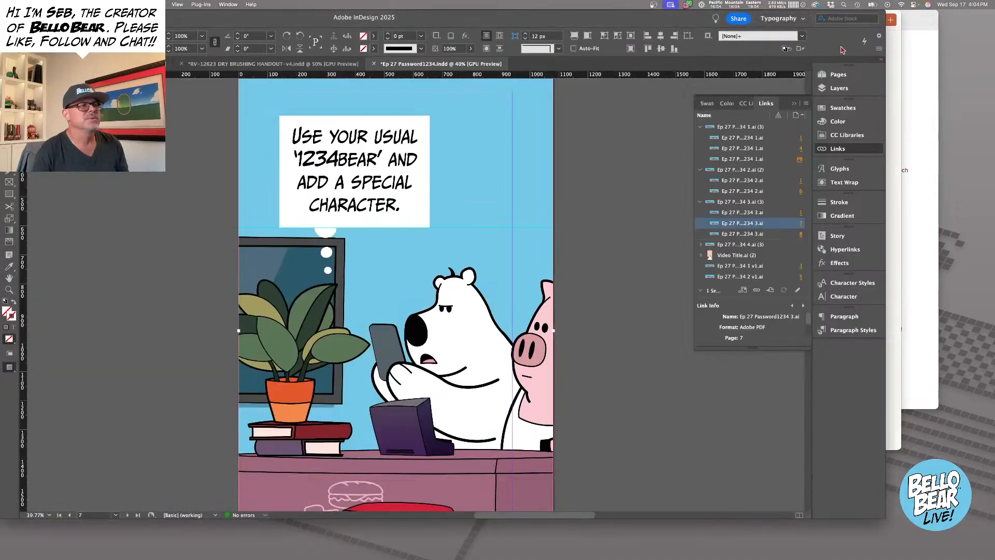
key("super+h")
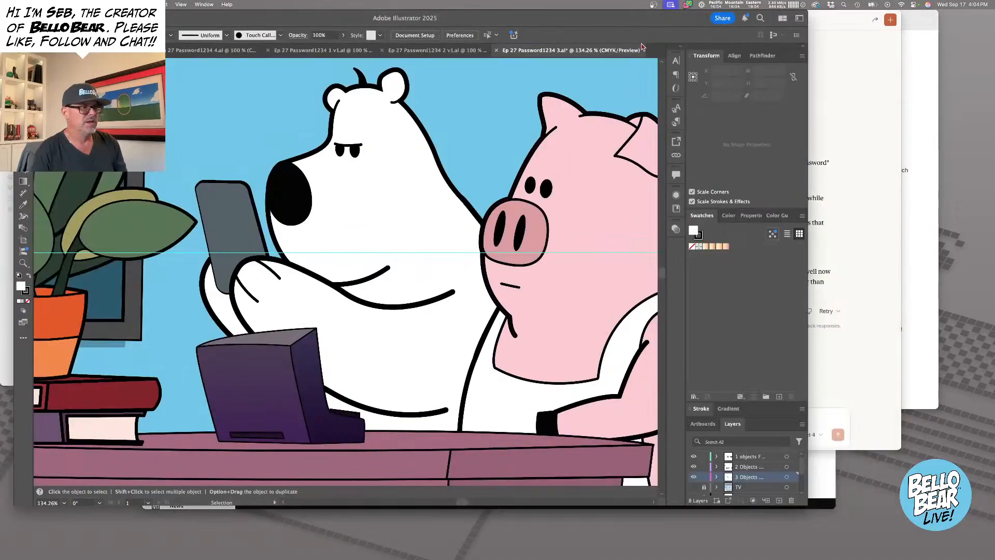
left_click(851, 85)
left_click(926, 114)
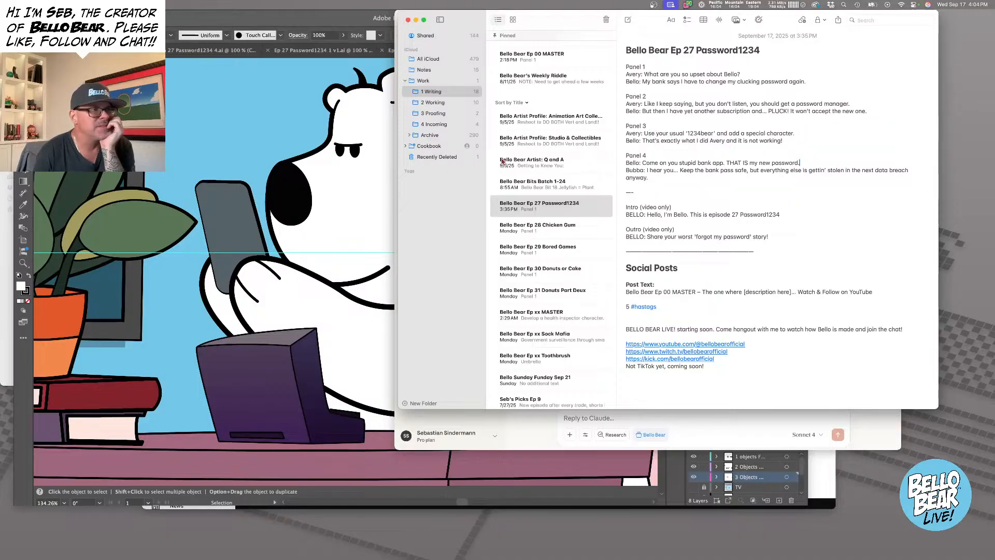
left_click(256, 102)
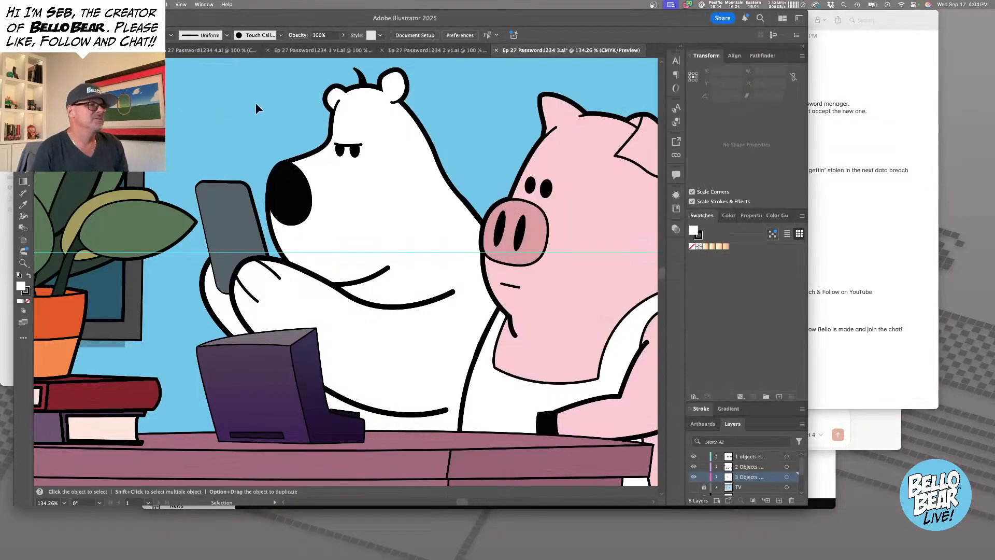
Delete Bello's angry eyes in panel 3, and copy the Low eyes and Low closed mouth from the expression sheet.
left_click(357, 156)
key("Delete")
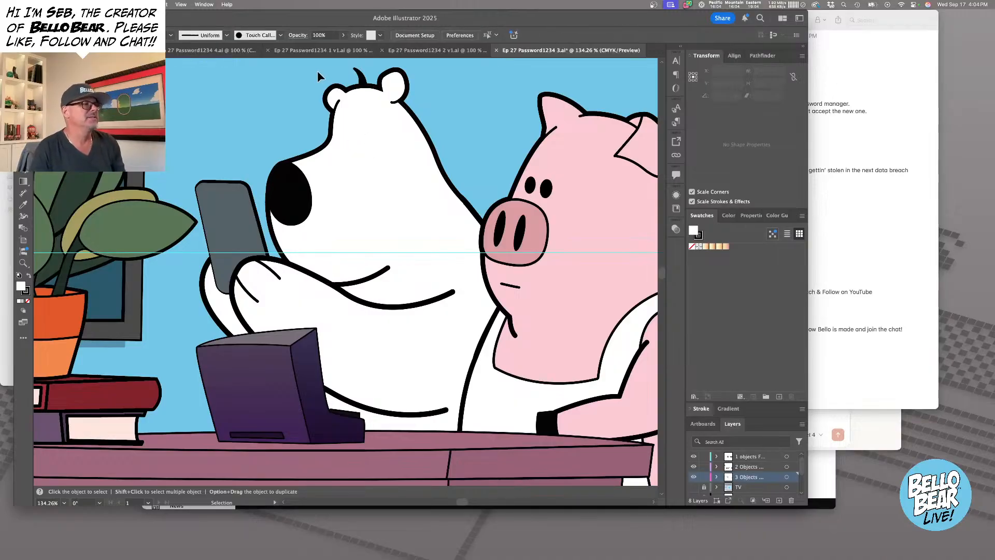
left_click(207, 50)
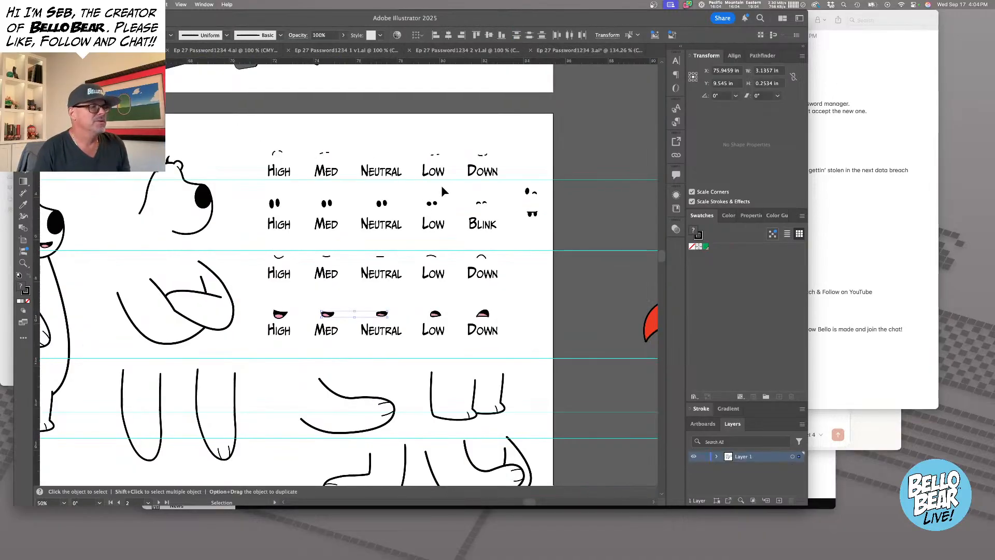
left_click(430, 204)
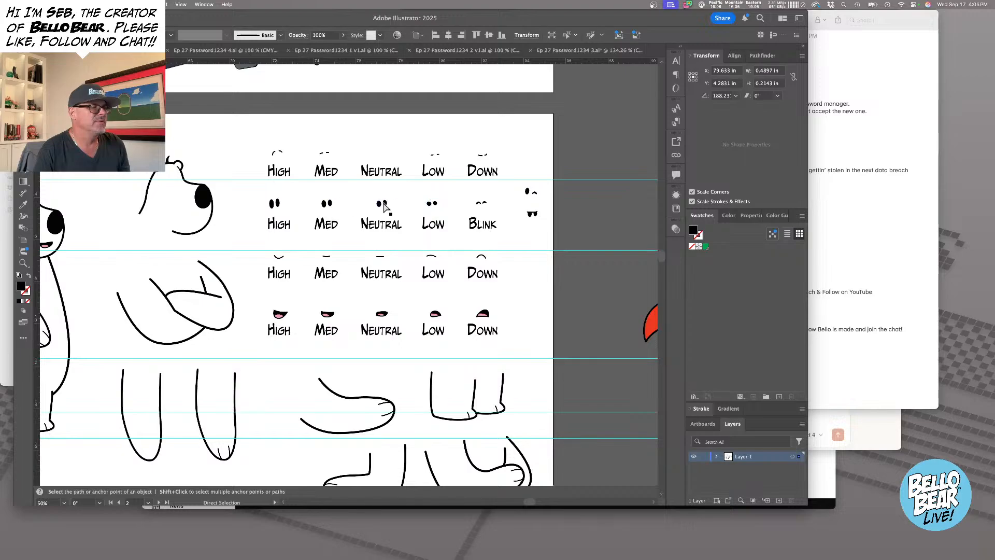
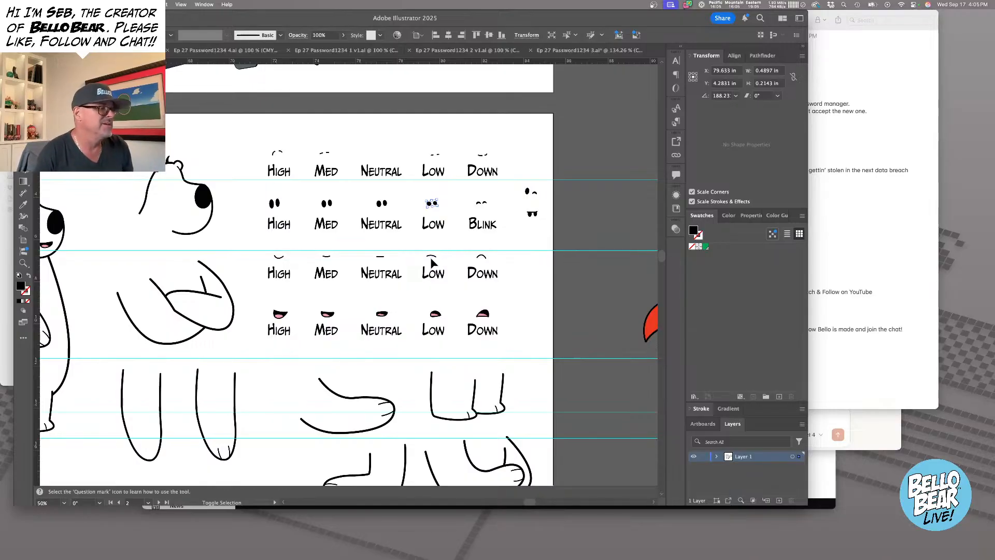
left_click(432, 256, "shift")
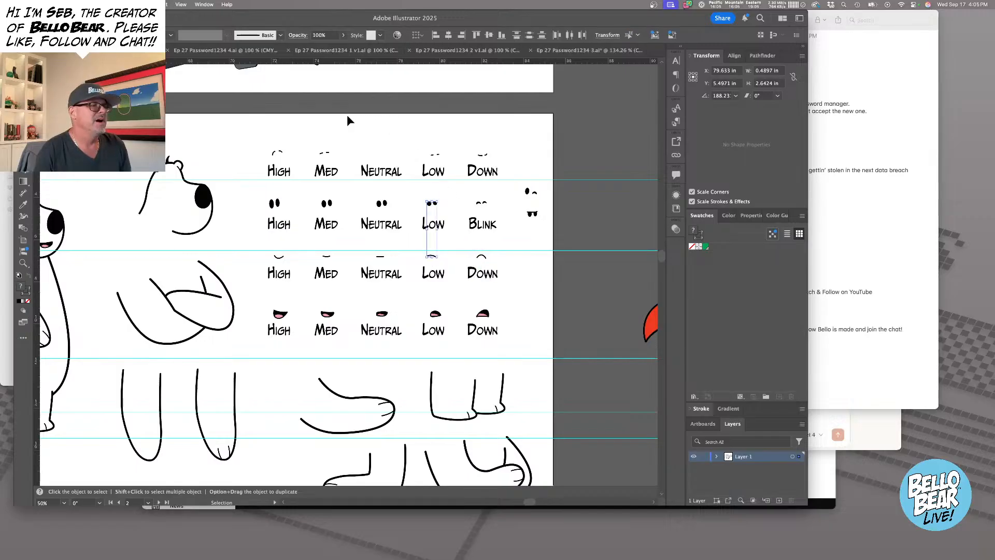
Close the panel 4, panel 1 v1 and panel 2 v1 artwork files and return to the panel 3 artwork.
left_click(211, 52)
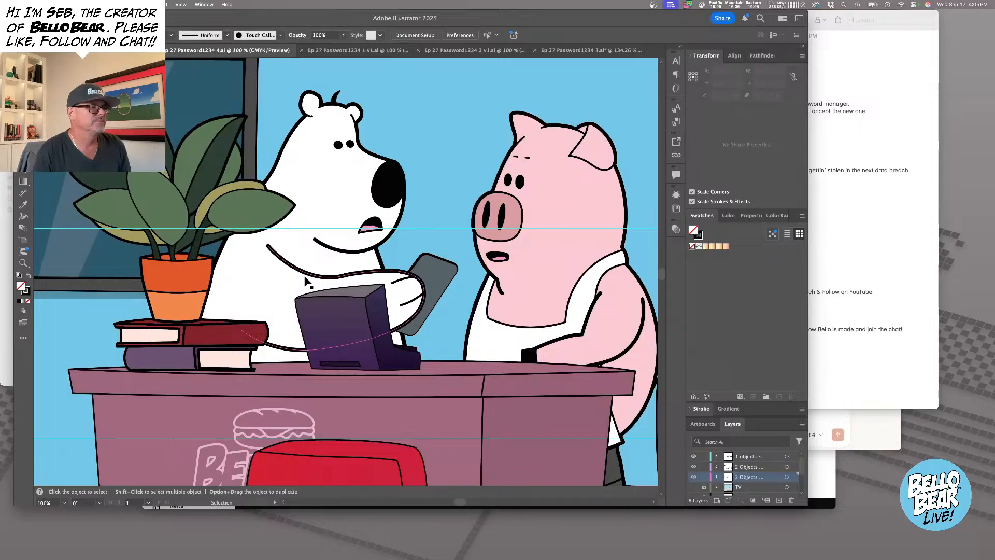
key("super+w")
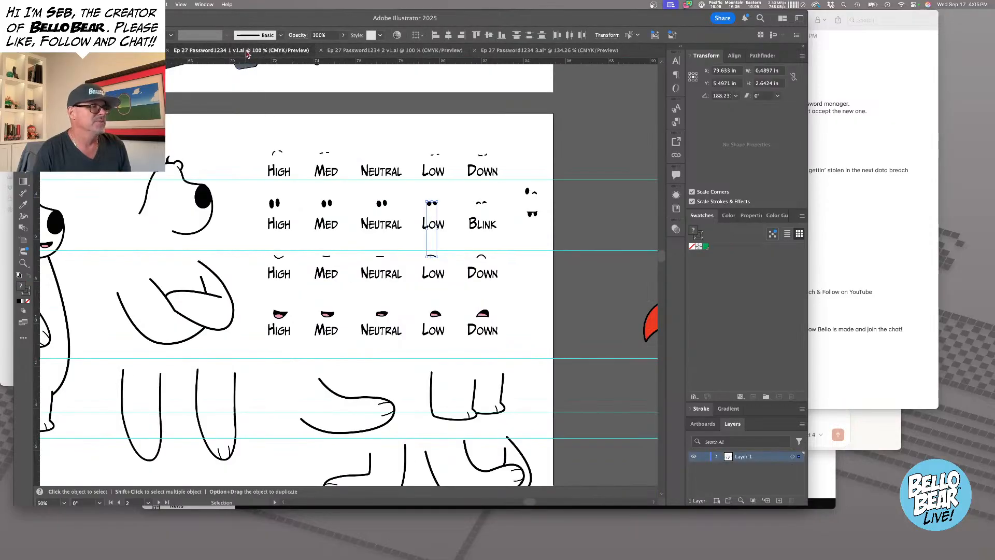
left_click(243, 51)
key("super+w")
left_click(247, 50)
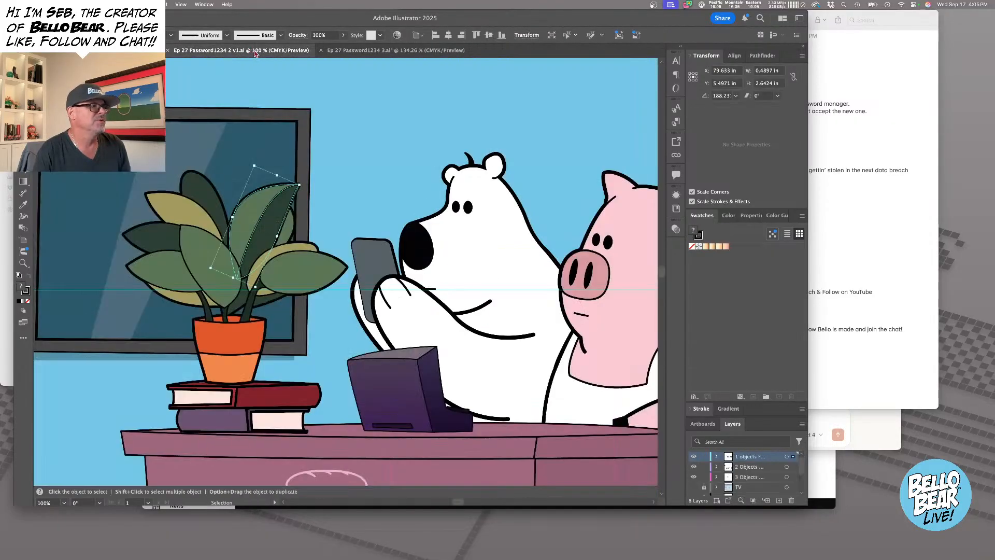
key("super+w")
left_click(252, 51)
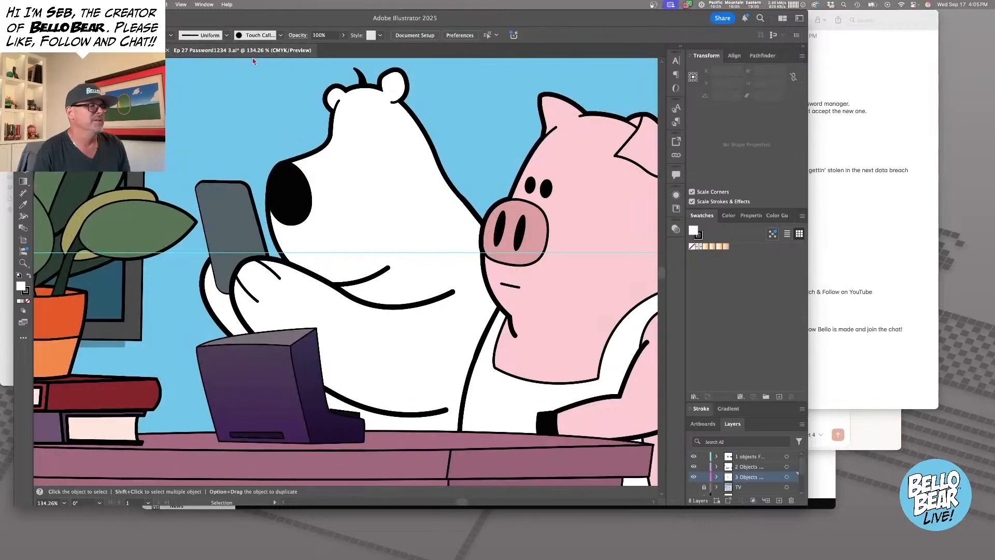
Paste the copied eyes and mouth into the panel 3 artwork, move them clear of Bello's face, and flip them horizontally.
left_click(299, 213, "alt+super")
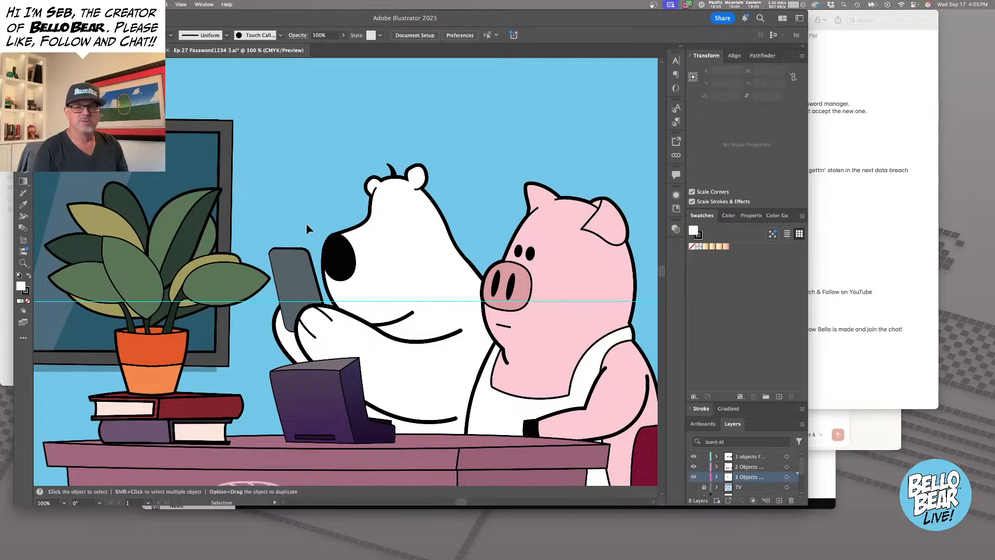
key("super+v")
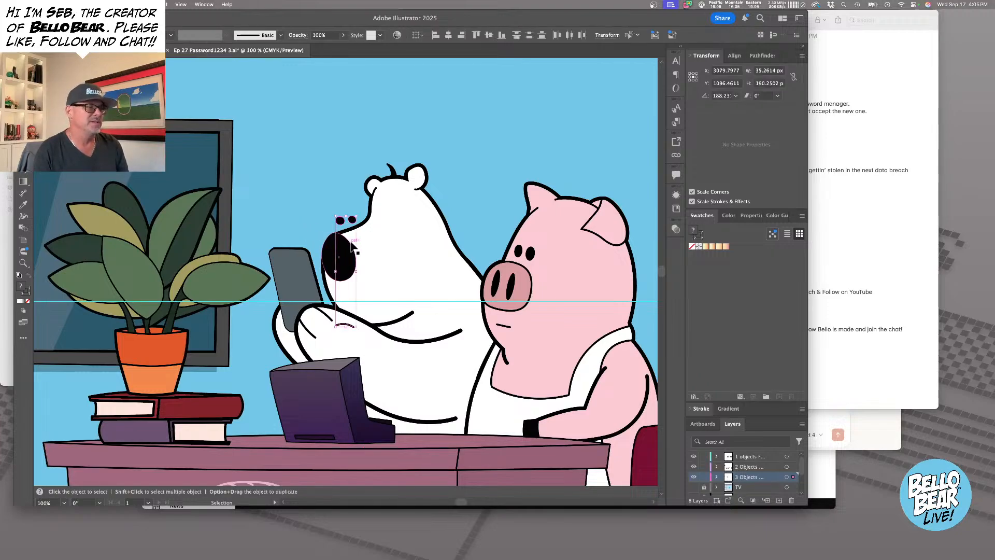
left_click_drag(352, 221, 483, 111)
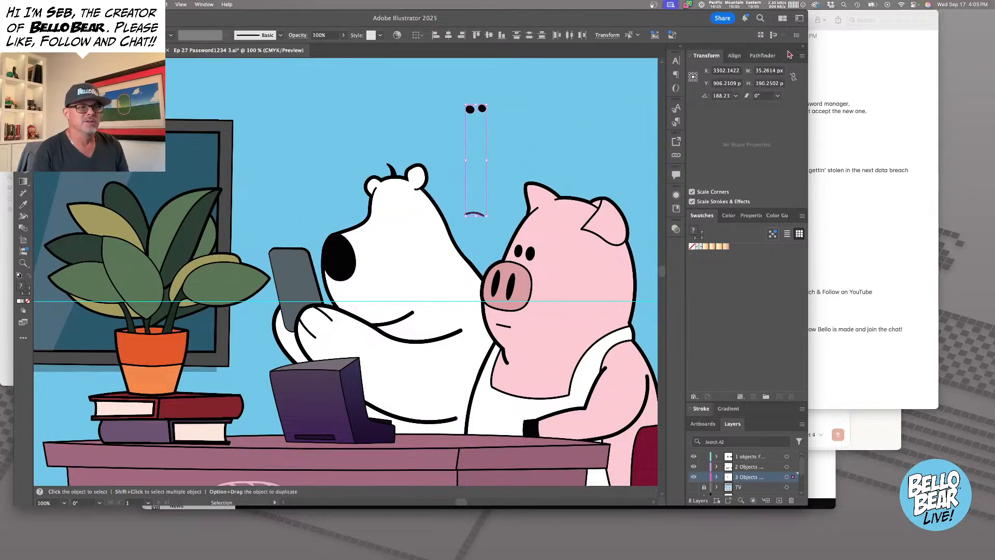
left_click(802, 57)
left_click(824, 78)
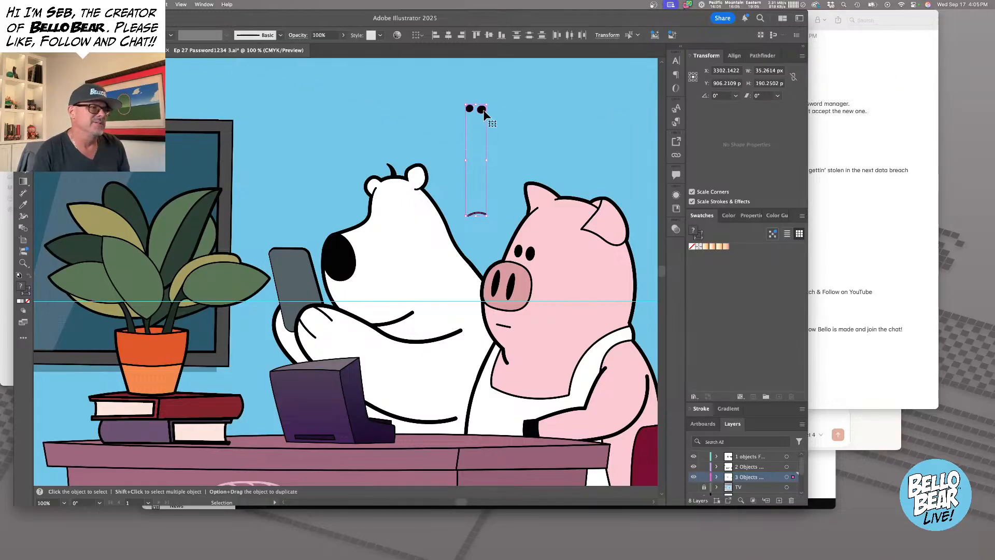
Position the flipped eyes above Bello's snout and the closed mouth below his nose, and deselect them.
left_click_drag(484, 111, 391, 220)
left_click(297, 171)
left_click(484, 210)
left_click_drag(452, 273, 490, 213)
key("super+minus")
left_click_drag(540, 191, 553, 154)
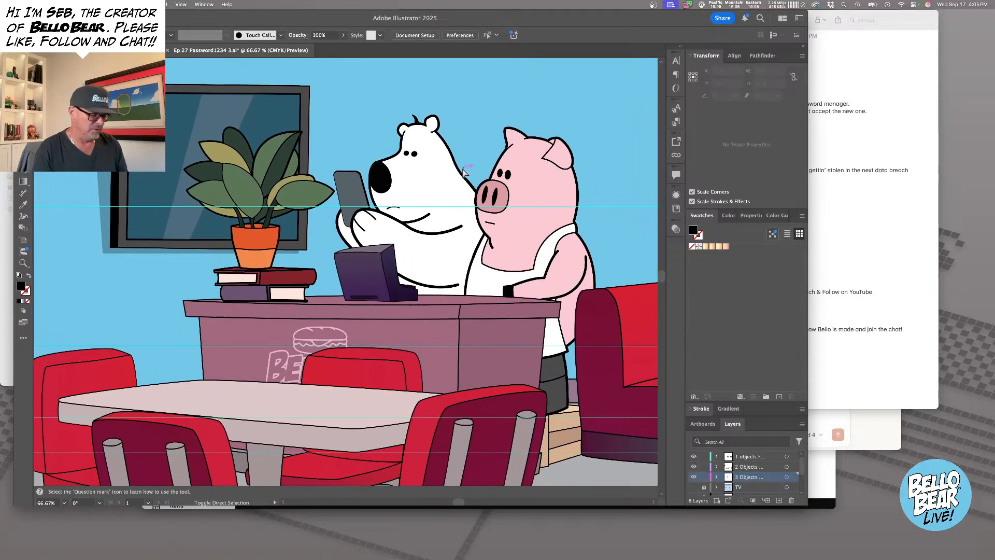
Save the edited artwork as Ep 27 Password1234 3 v1.ai in the episode folder, in Illustrator 2020 format.
key("super+shift+s")
key("Right")
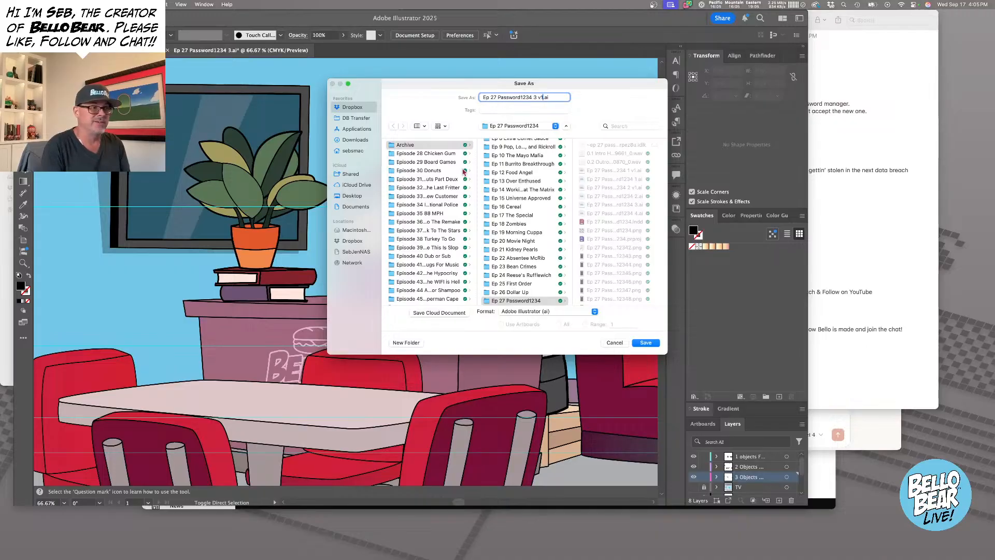
key("Return")
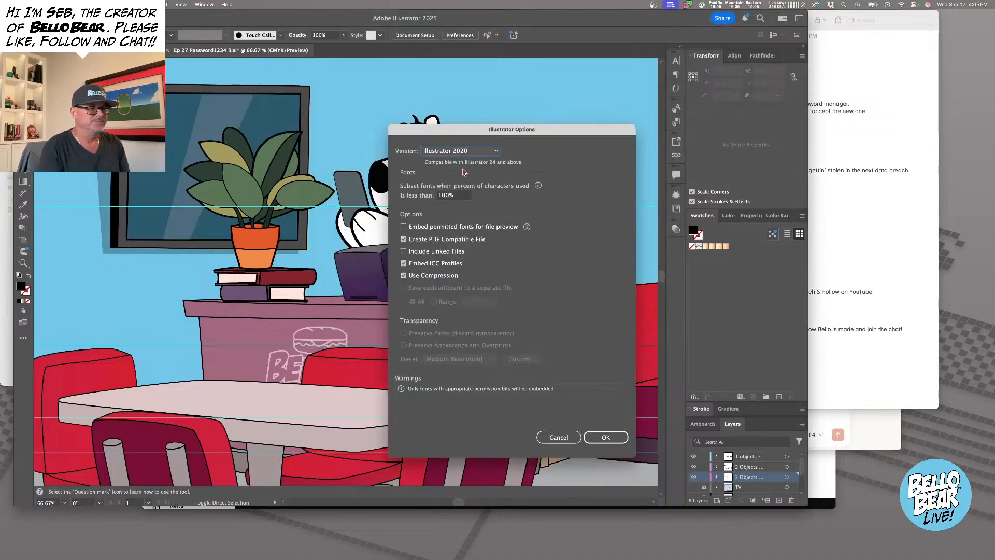
key("Return")
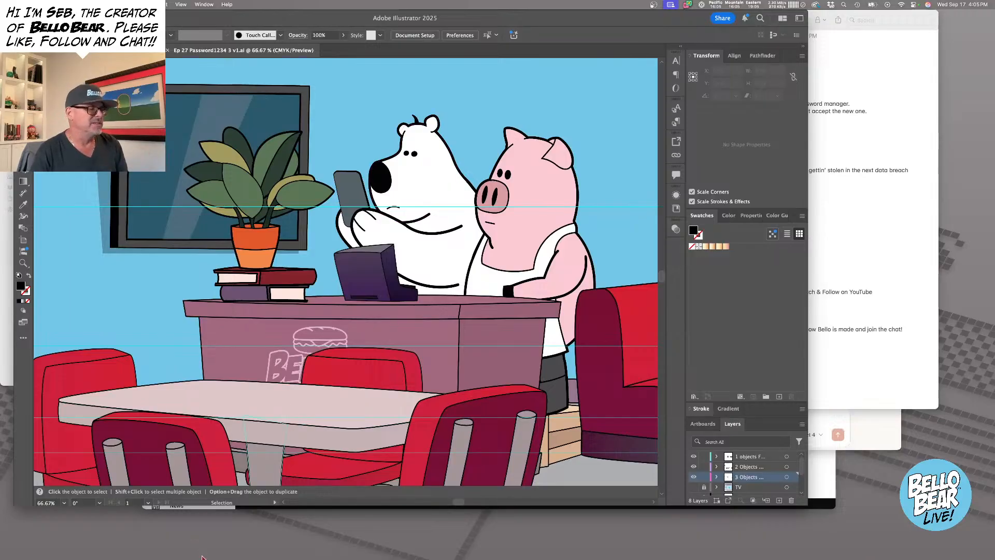
Switch to InDesign and relink page 7's panel artwork to Ep 27 Password1234 3 v1.ai.
mouse_move(203, 557)
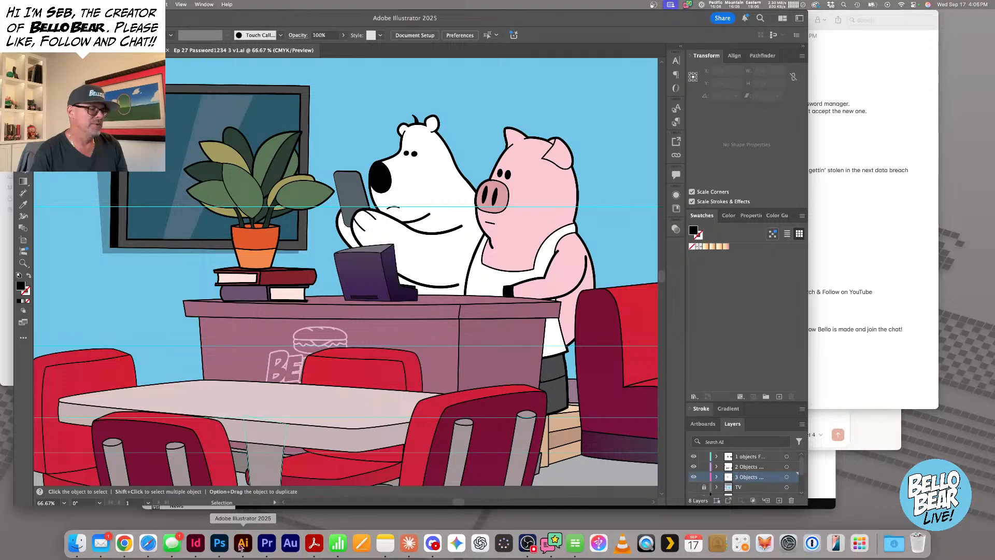
left_click(196, 543)
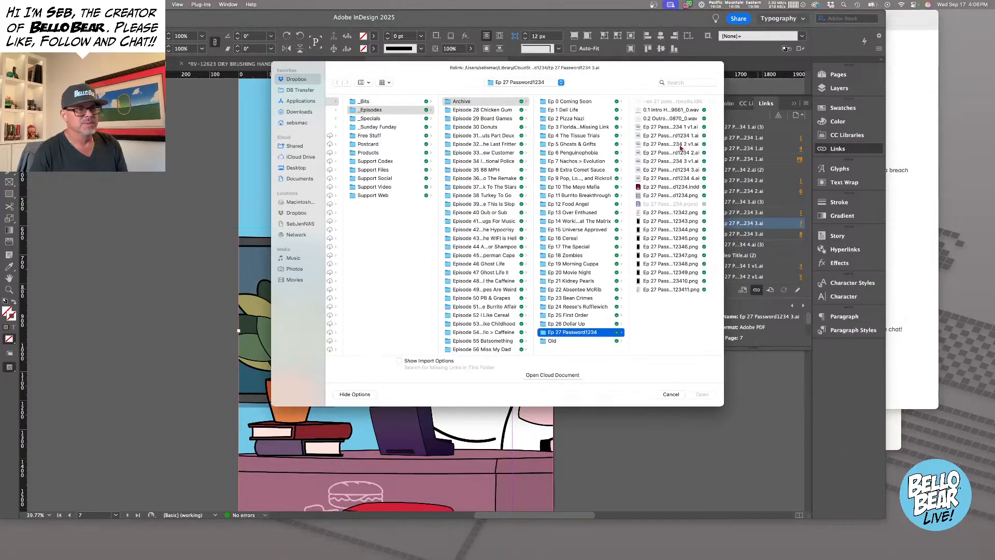
left_click(674, 144)
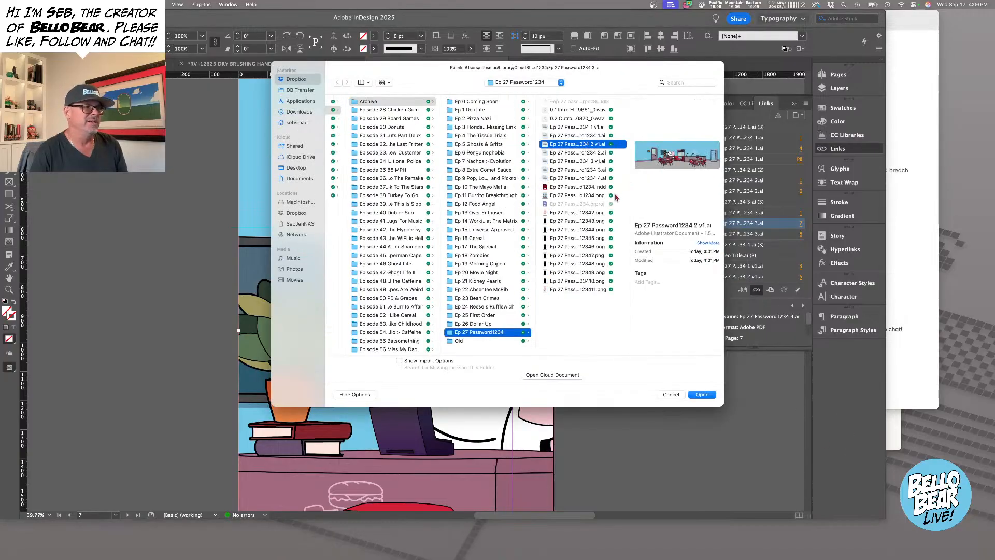
left_click(587, 162)
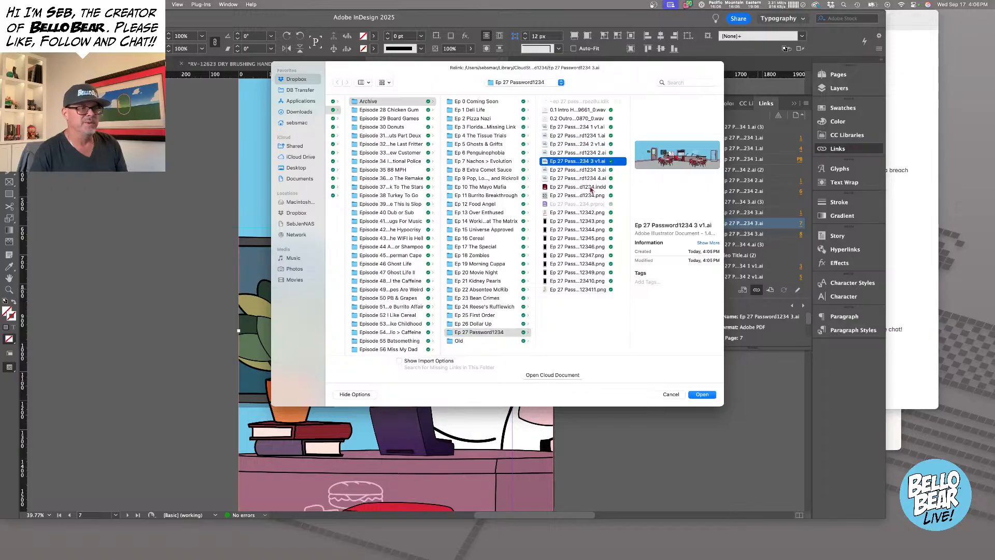
left_click(702, 396)
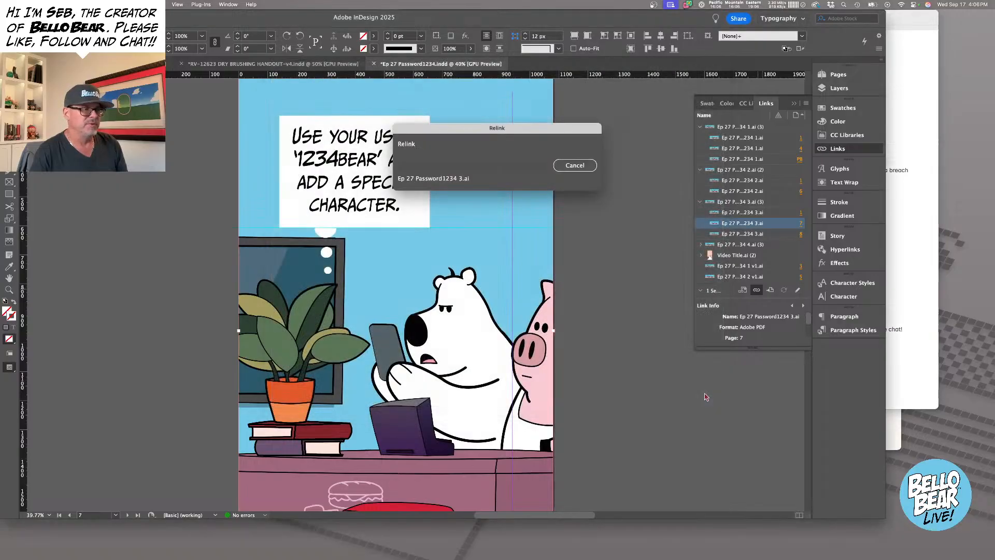
left_click(605, 171)
key("super+minus")
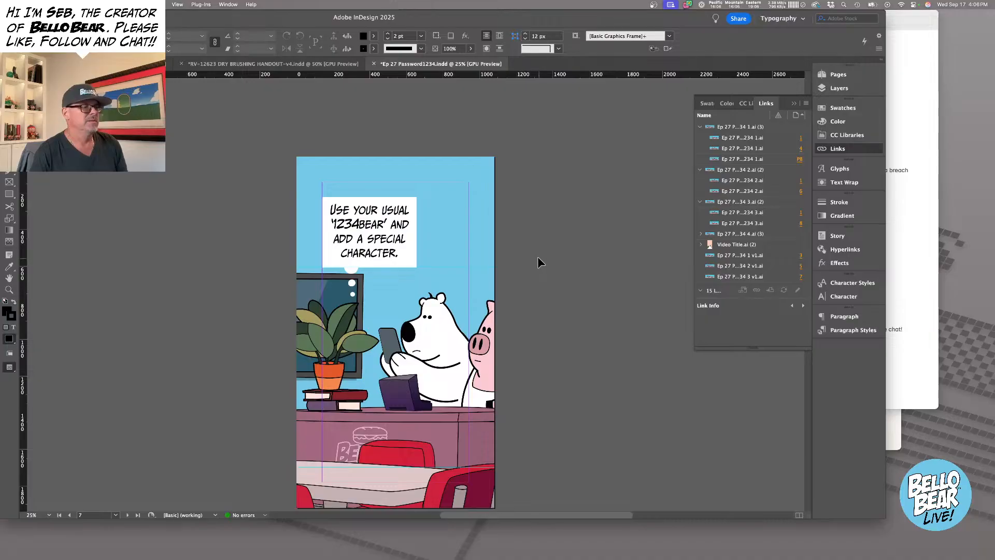
left_click_drag(504, 357, 504, 309)
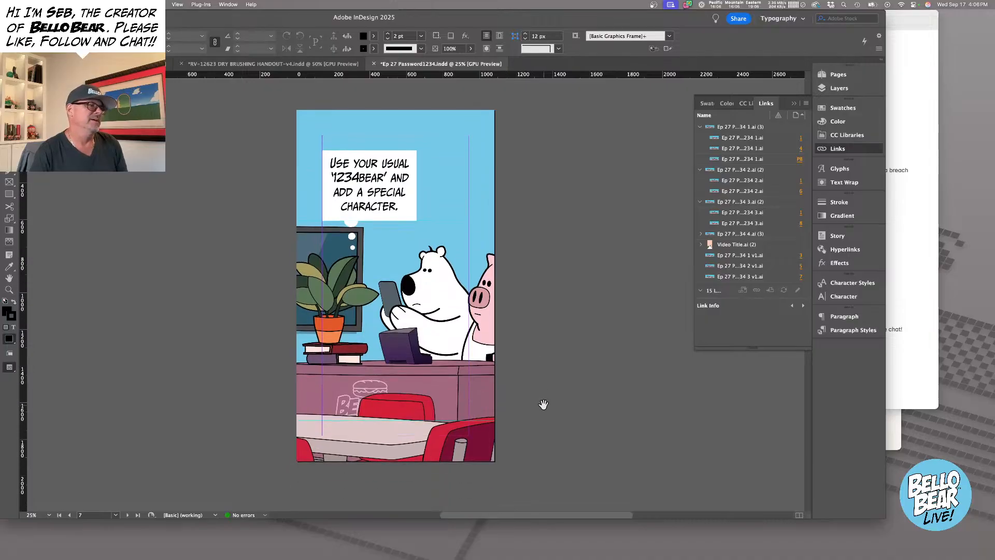
Resize page 8's panel frame to the page edges and shift the artwork slightly left inside it.
left_click_drag(543, 404, 555, 233)
scroll(567, 323, "down", 10)
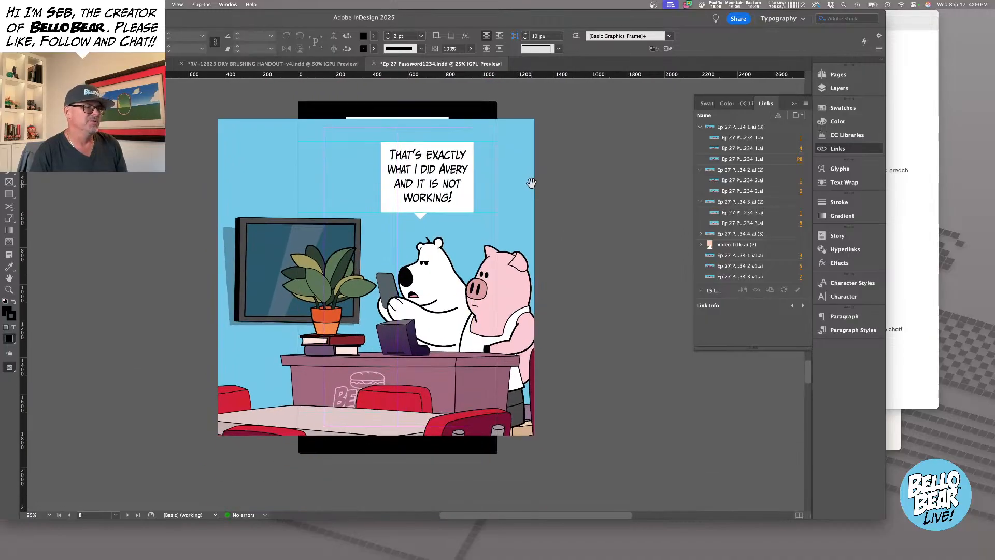
left_click(220, 119)
left_click_drag(219, 118, 299, 101)
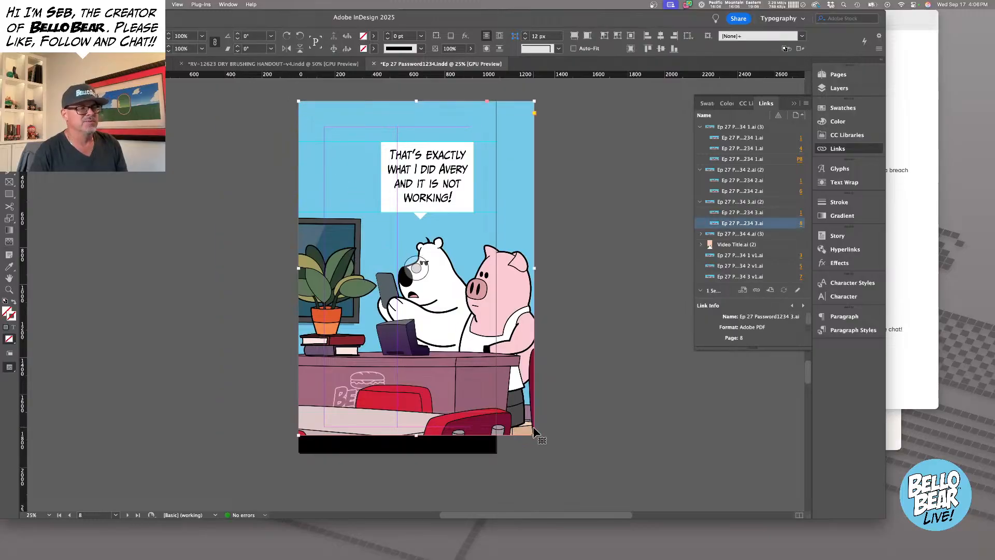
left_click_drag(535, 435, 496, 452)
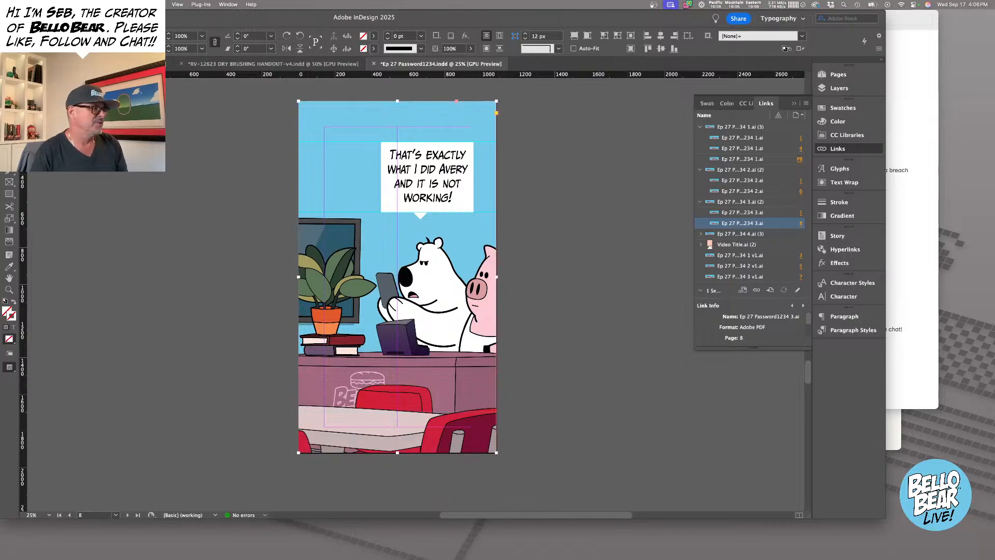
mouse_move(365, 178)
left_mouse_down()
mouse_move(347, 179)
mouse_move(356, 180)
left_mouse_up()
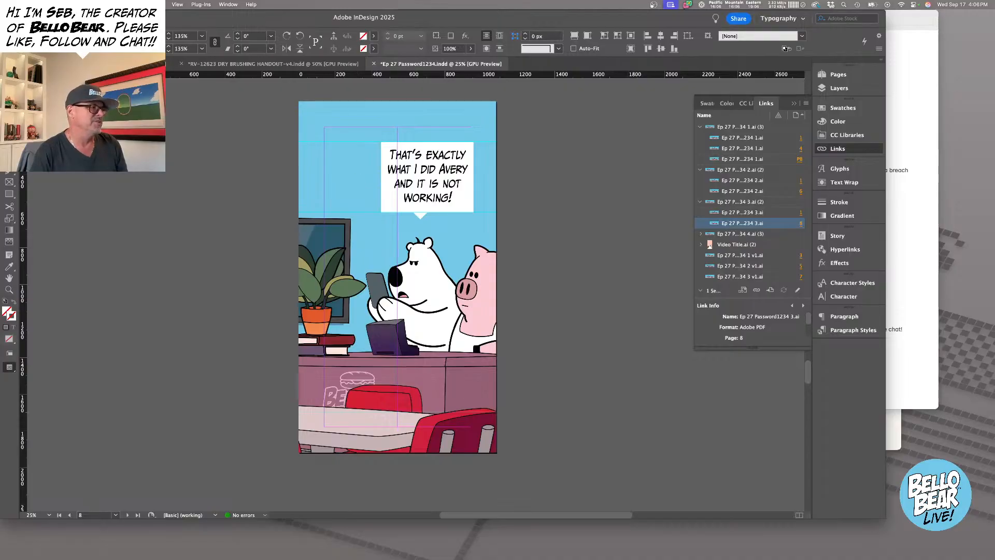
Move page 8's speech bubble left toward the page centre and set its tail above Bello's head.
mouse_move(446, 161)
left_mouse_down()
mouse_move(423, 162)
mouse_move(455, 158)
left_mouse_up()
scroll(391, 159, "up", 5)
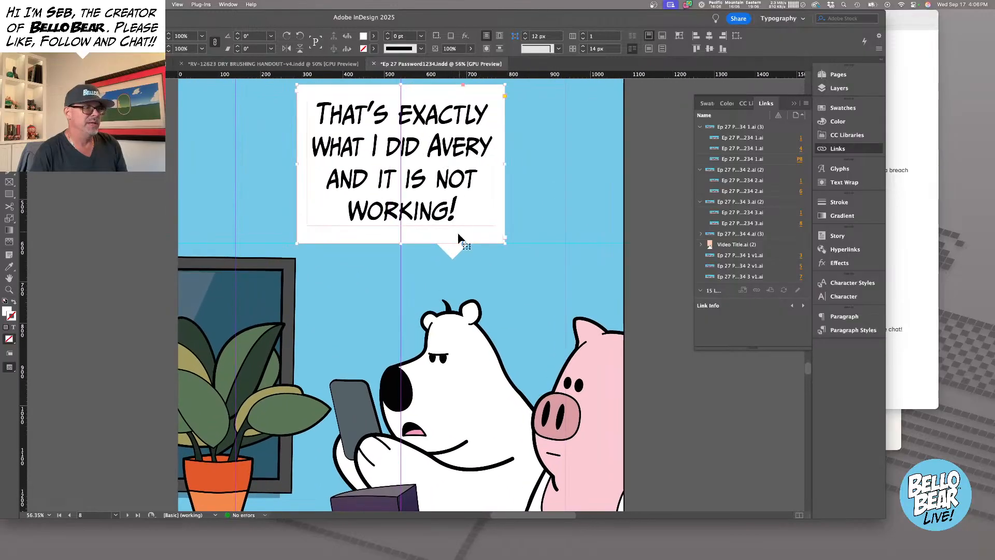
left_click_drag(454, 250, 432, 251)
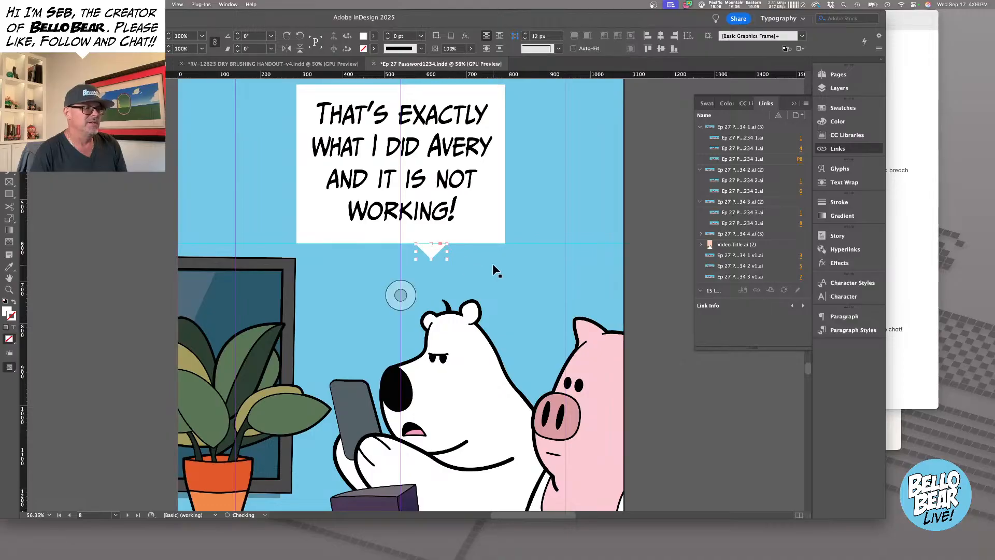
left_click(655, 207)
left_click(437, 259, "alt+super")
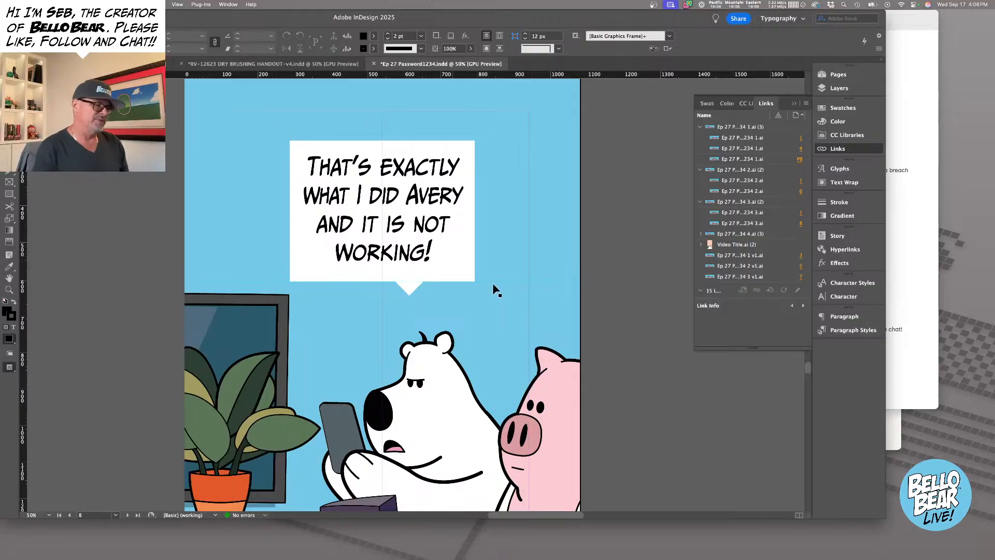
key("super+minus")
left_click_drag(450, 308, 498, 209)
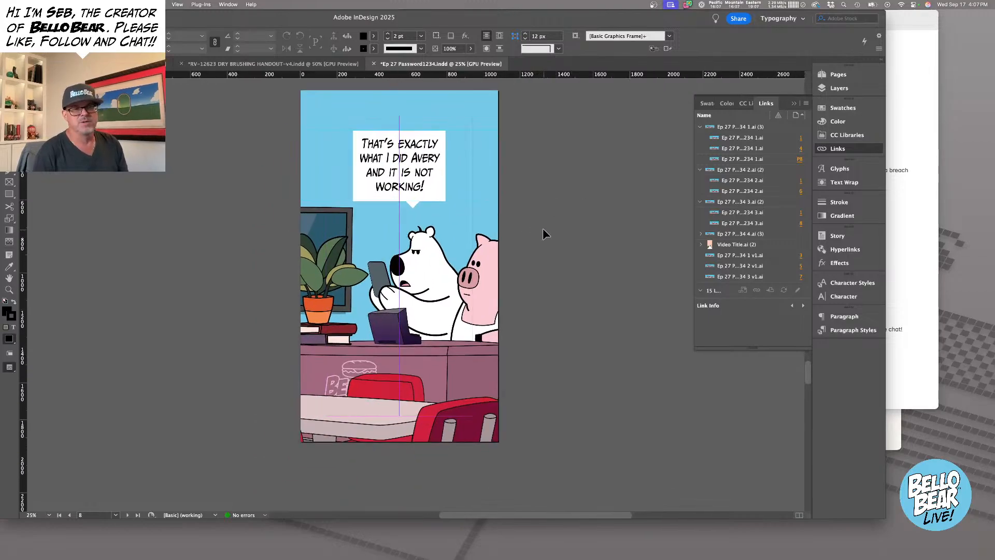
Resize page 9's panel frame to the page edges and move the "Come on you stupid bank app" bubble inside the left margin.
scroll(546, 226, "down", 10)
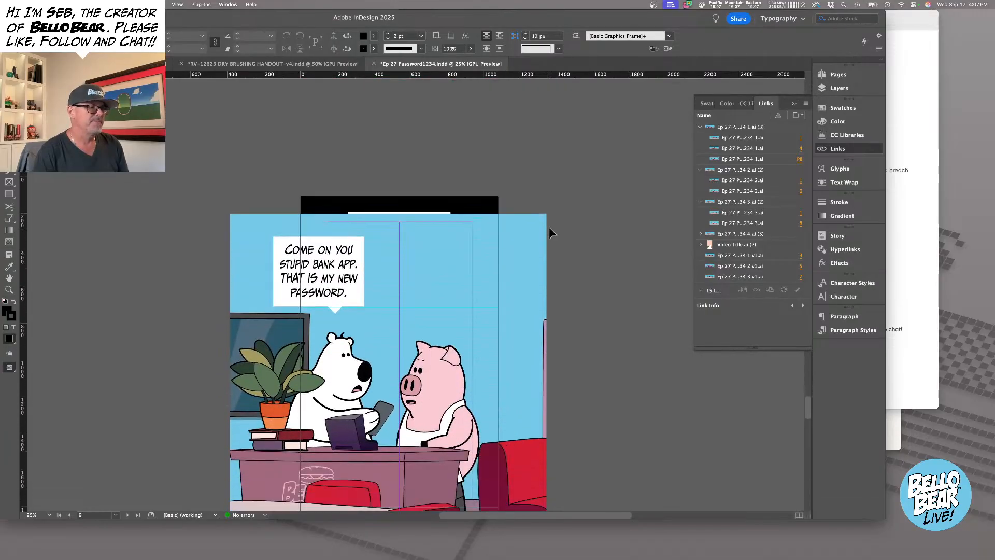
scroll(549, 227, "down", 5)
scroll(547, 227, "up", 5)
left_click(235, 204)
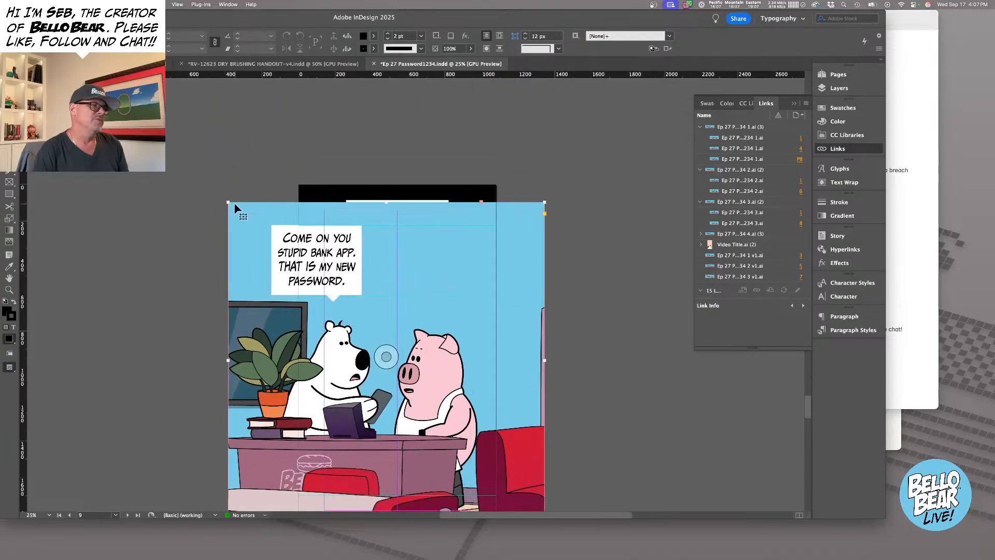
left_click_drag(229, 202, 297, 184)
scroll(539, 477, "down", 4)
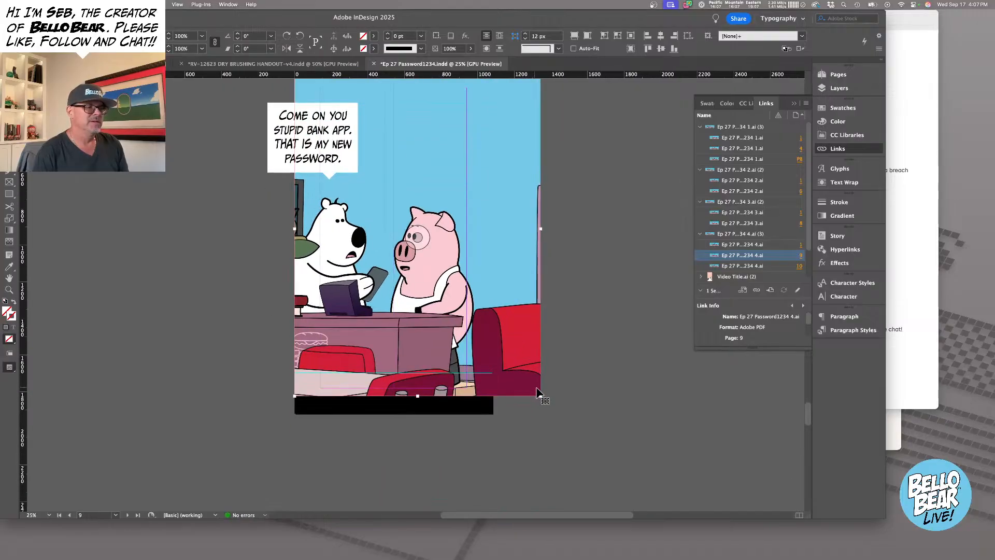
left_click_drag(539, 394, 493, 413)
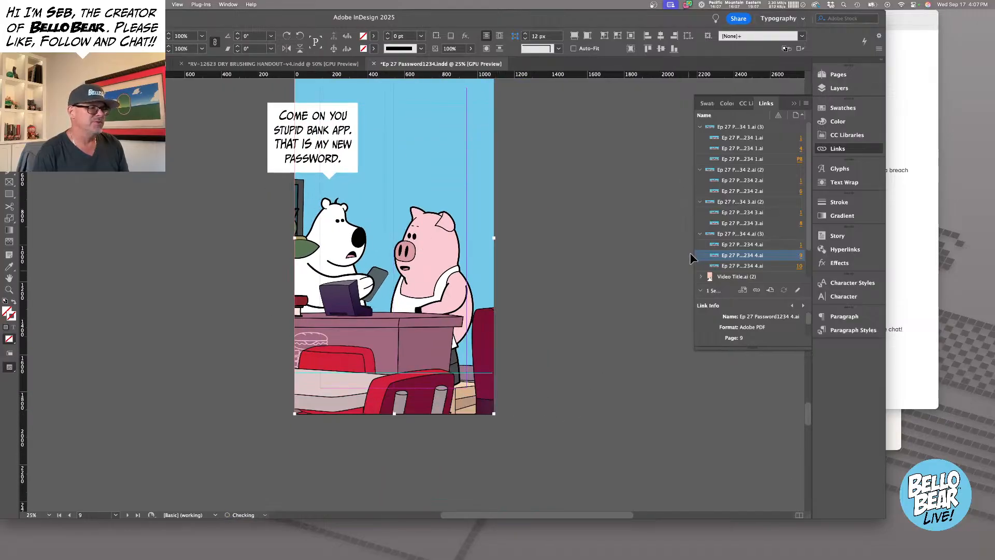
left_click(201, 105)
left_click_drag(324, 125, 377, 126)
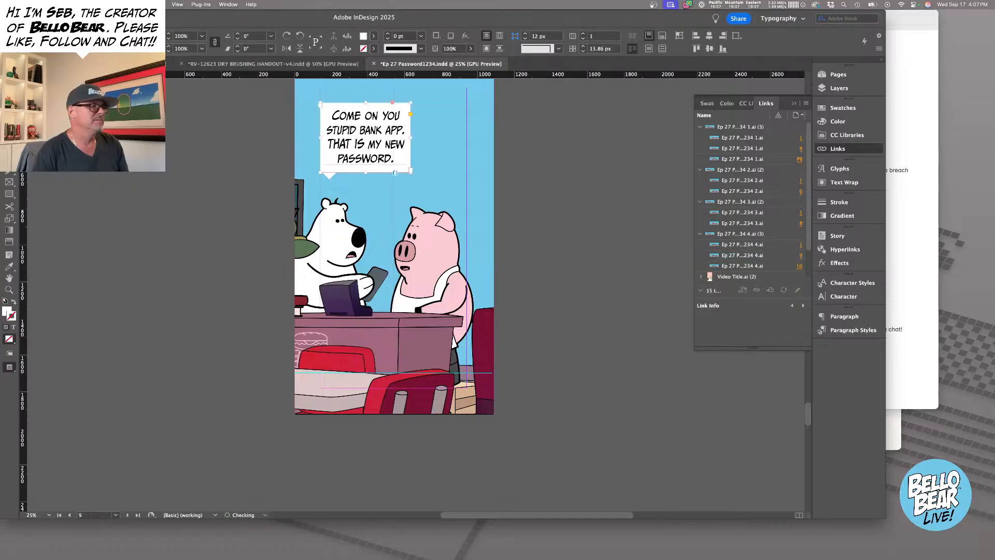
Shift page 9's artwork right inside its frame, nudge it back left until both Bello and the pig fit, and deselect it.
scroll(347, 235, "up", 5)
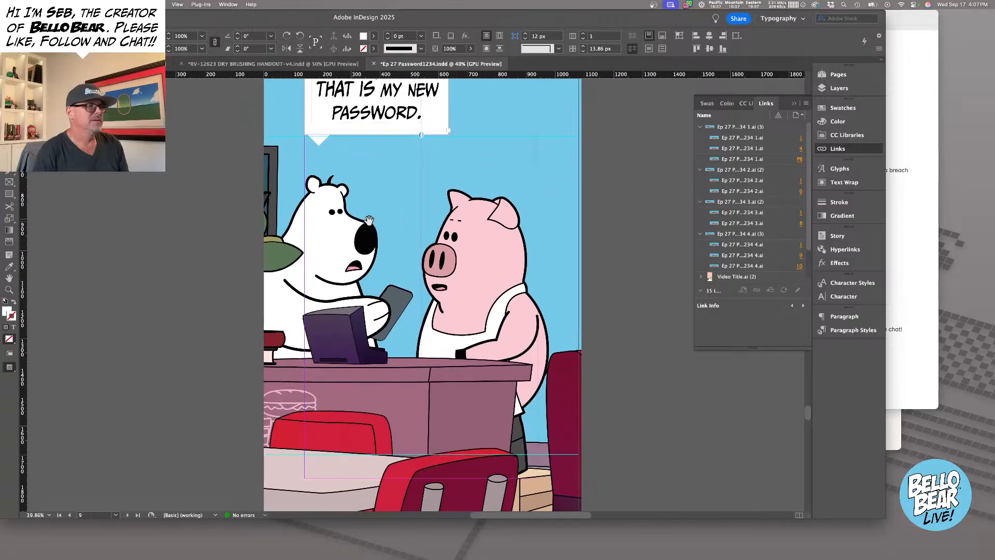
left_click_drag(383, 205, 441, 205)
key("Left")
key("Left")
key("Left")
key("Left")
key("Left")
key("Left")
key("Left")
key("Left")
key("Left")
key("Left")
key("Left")
key("Left")
key("Left")
key("Left")
key("Left")
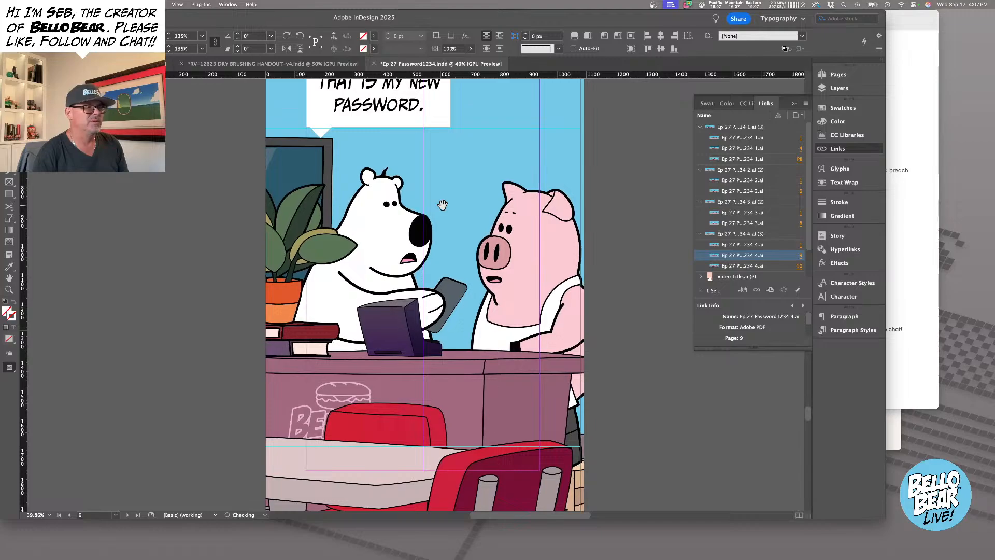
key("Left")
key("Left")
key("Left")
key("Left")
key("Left")
key("Left")
key("Left")
key("Left")
key("Left")
key("Left")
key("Left")
key("Left")
key("Left")
key("Left")
key("Left")
key("Left")
key("Left")
key("Left")
key("Left")
key("Left")
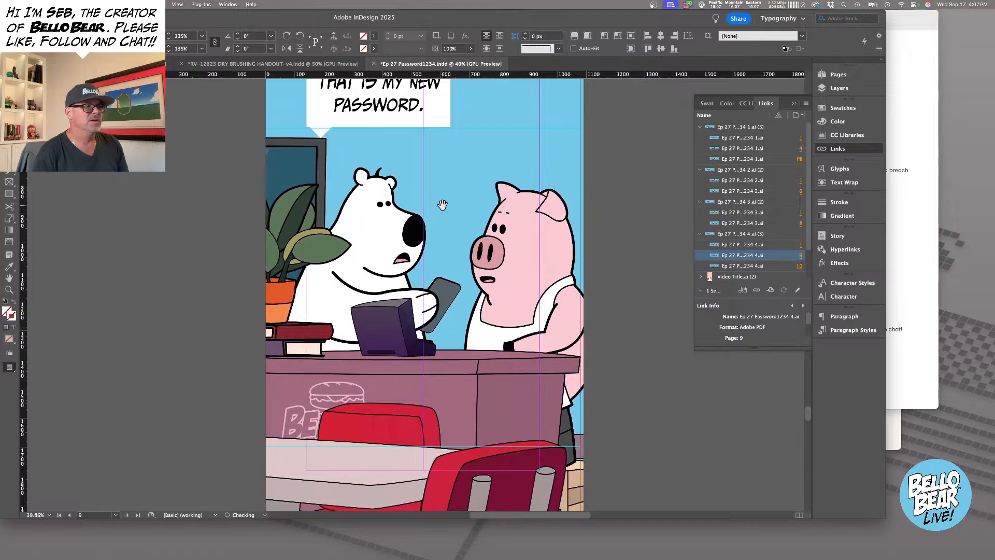
key("Left")
key("Left")
key("Left")
key("Left")
key("Left")
key("Left")
key("Left")
key("Left")
key("Left")
key("Left")
key("Left")
key("Left")
key("Left")
key("Left")
key("Left")
key("Left")
key("Left")
key("Left")
key("Left")
key("Left")
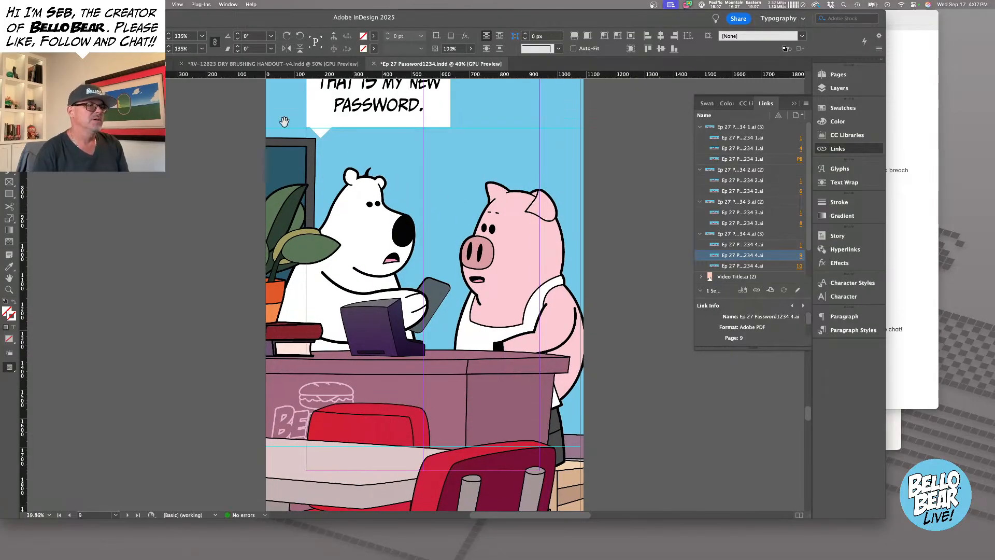
key("v")
key("super+shift+a")
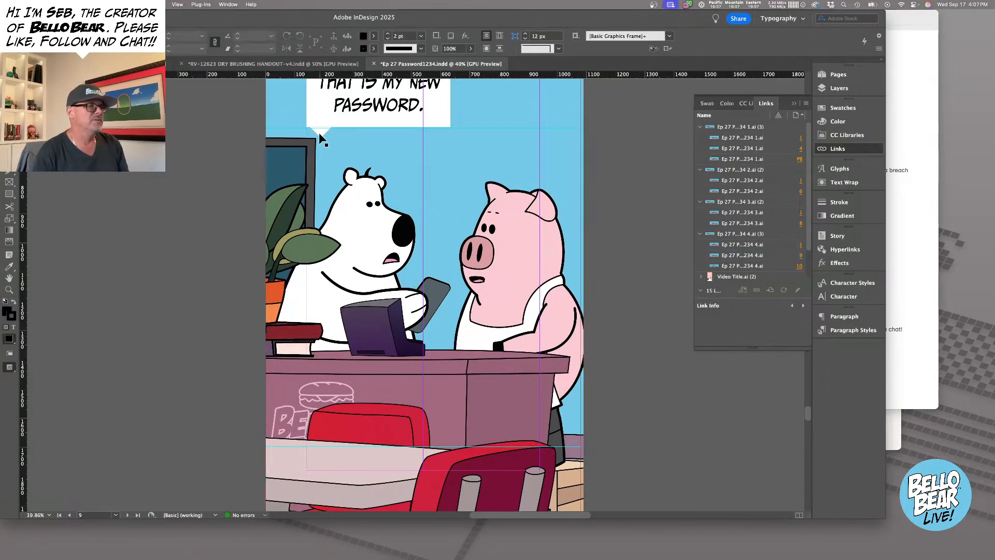
Move the page 9 bubble's tail above Bello's head and trim the frame's right side to the page edge.
left_click_drag(321, 135, 372, 135)
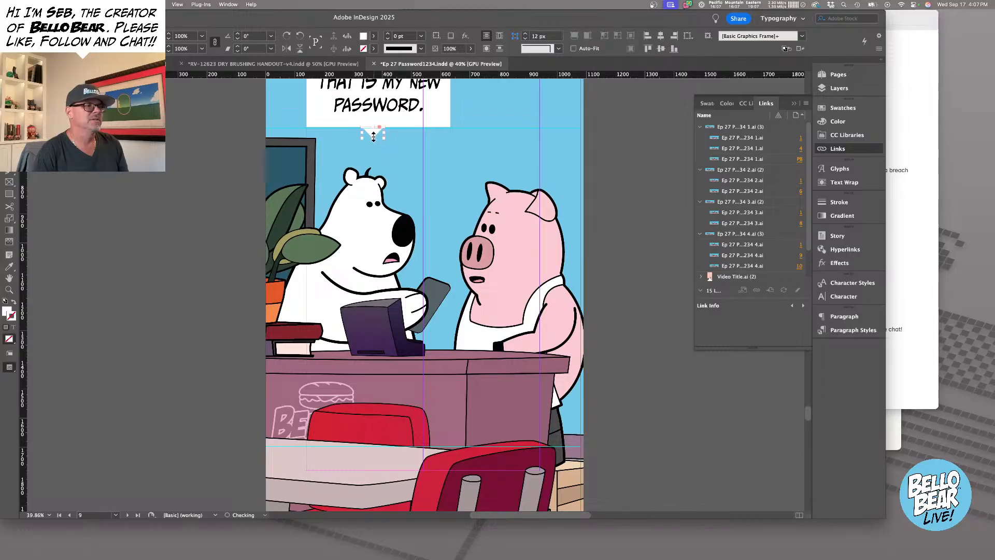
left_click(581, 230)
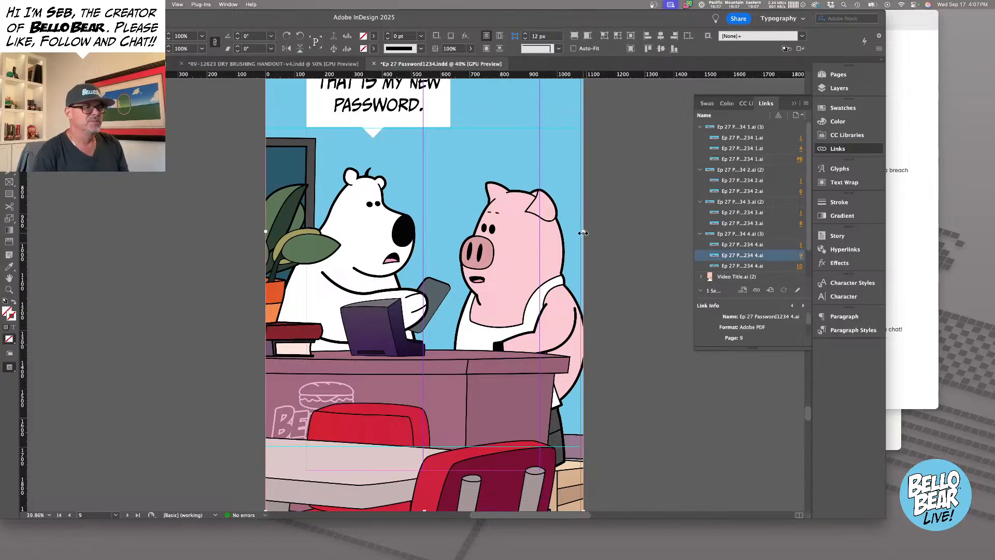
left_click_drag(583, 233, 580, 232)
left_click(652, 262)
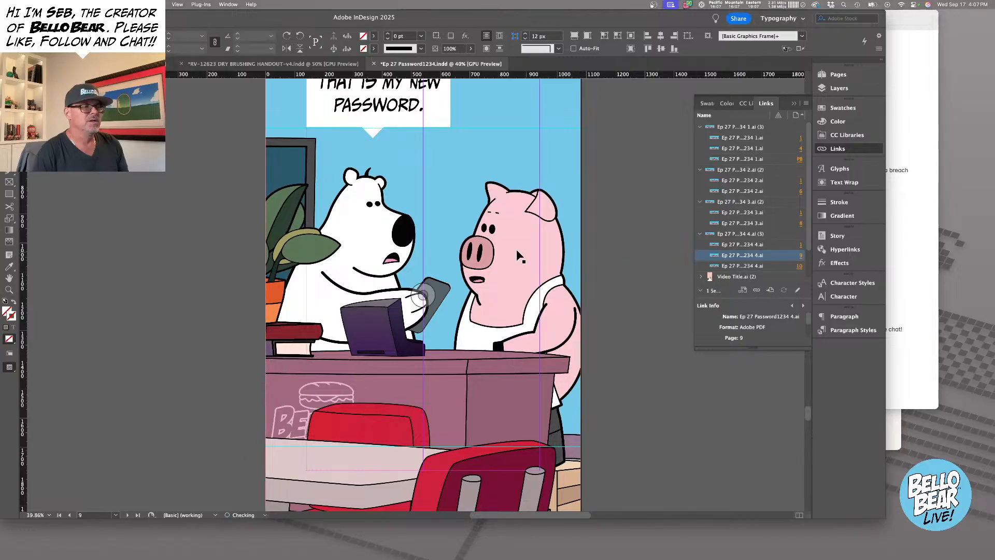
left_click(400, 237, "alt")
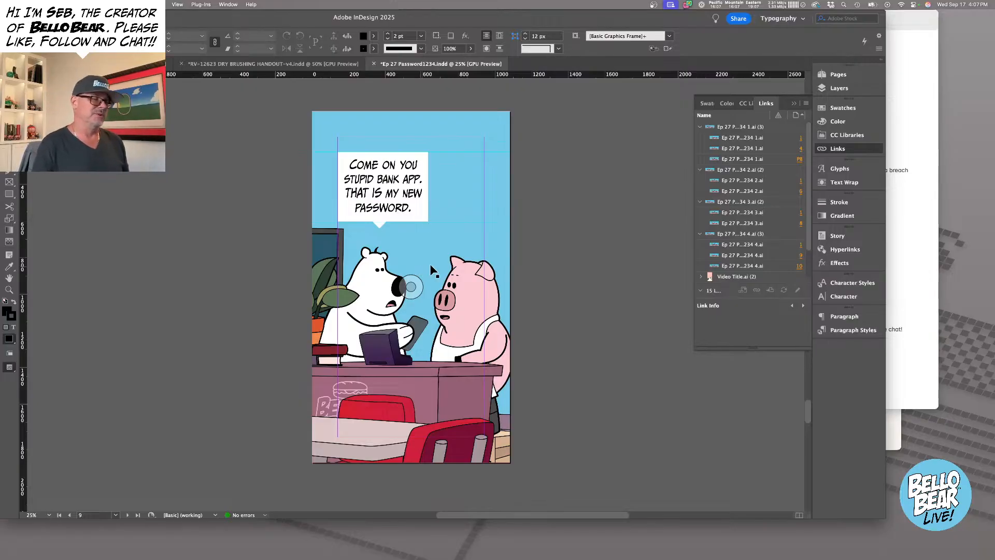
Save the Ep 27 Password1234.indd document under its existing name.
left_click(436, 129)
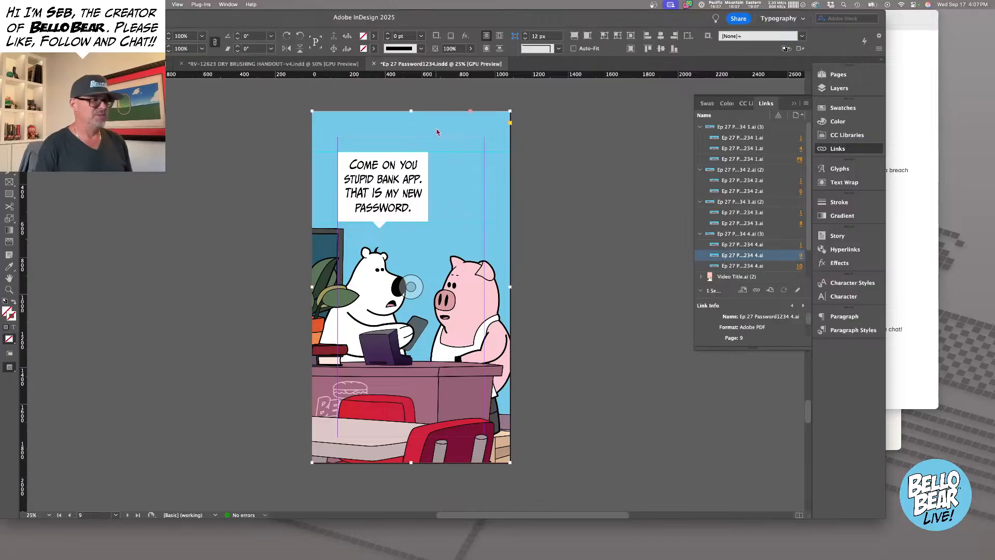
key("super+shift+s")
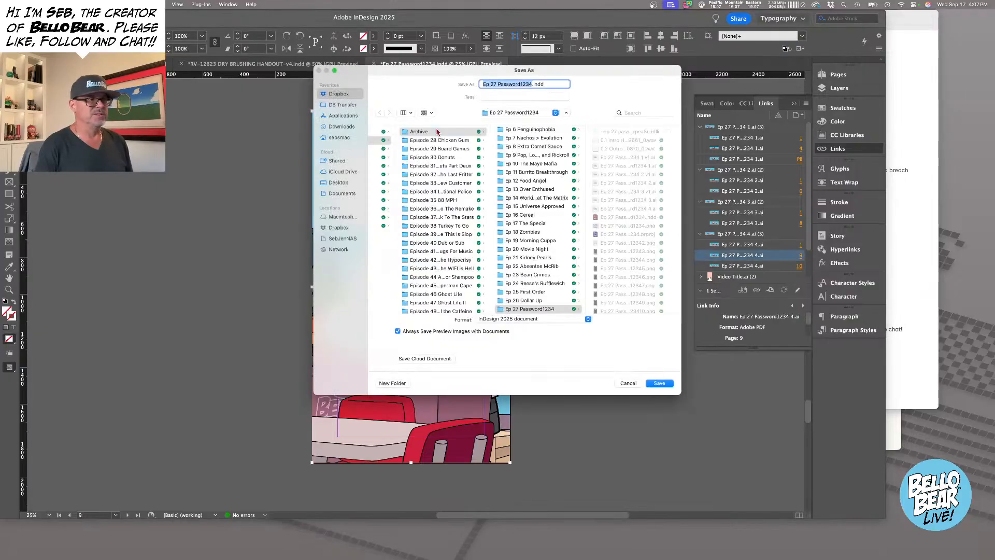
left_click(628, 383)
key("super+s")
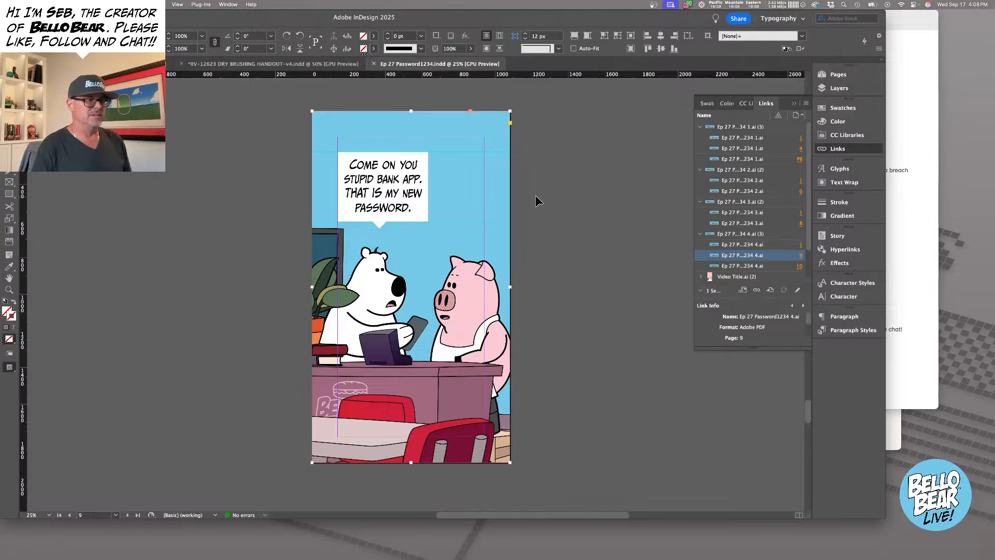
Open page 9's linked artwork, Ep 27 Password1234 4.ai, in Illustrator for editing.
right_click(464, 198)
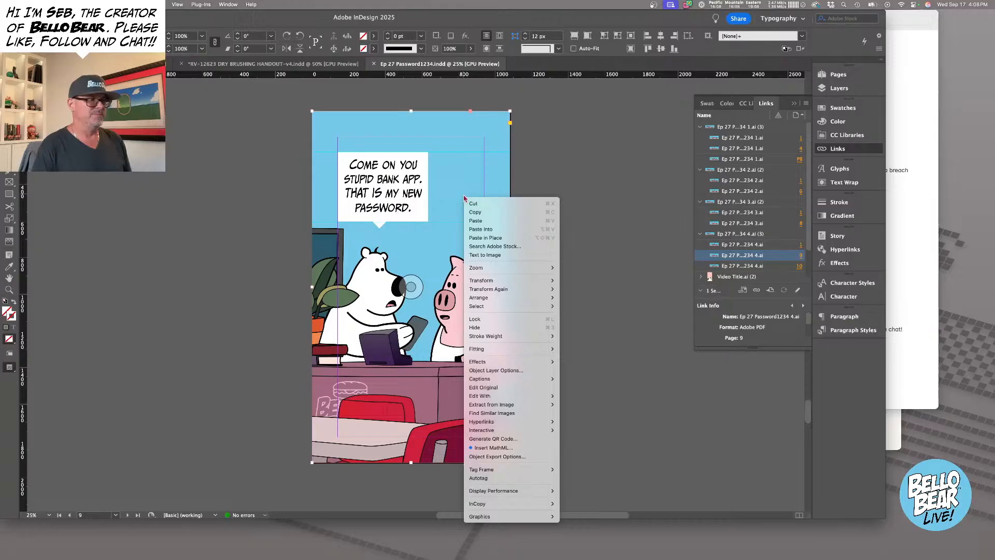
left_click(509, 388)
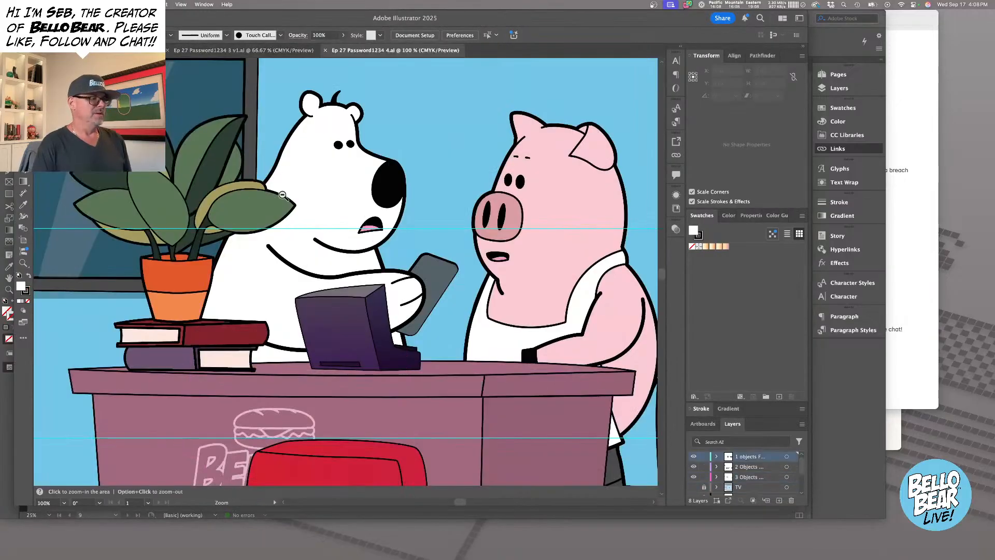
left_click_drag(360, 327, 299, 246)
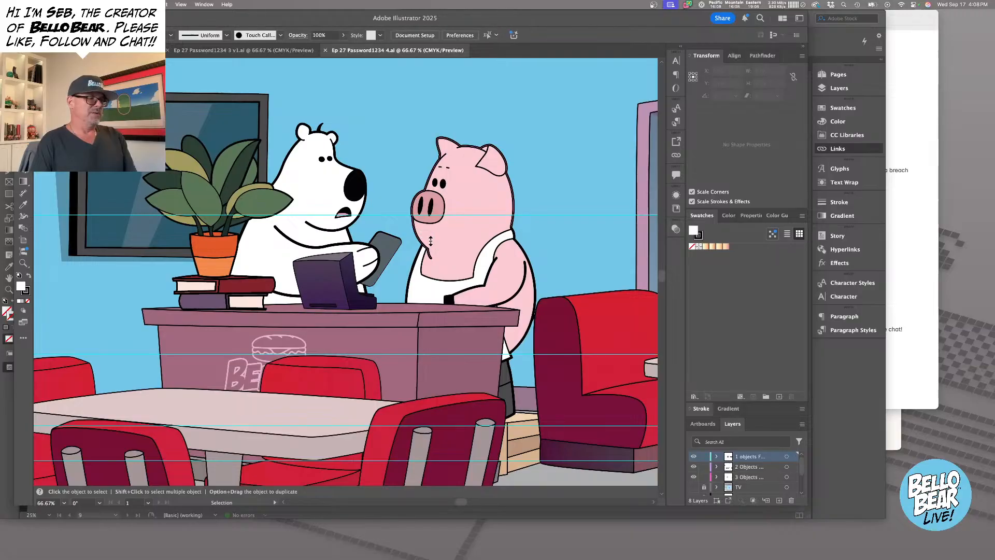
Remove the pig's open mouth from the panel 4 artwork and fetch the neutral closed mouth from the expression sheet.
left_click(449, 174)
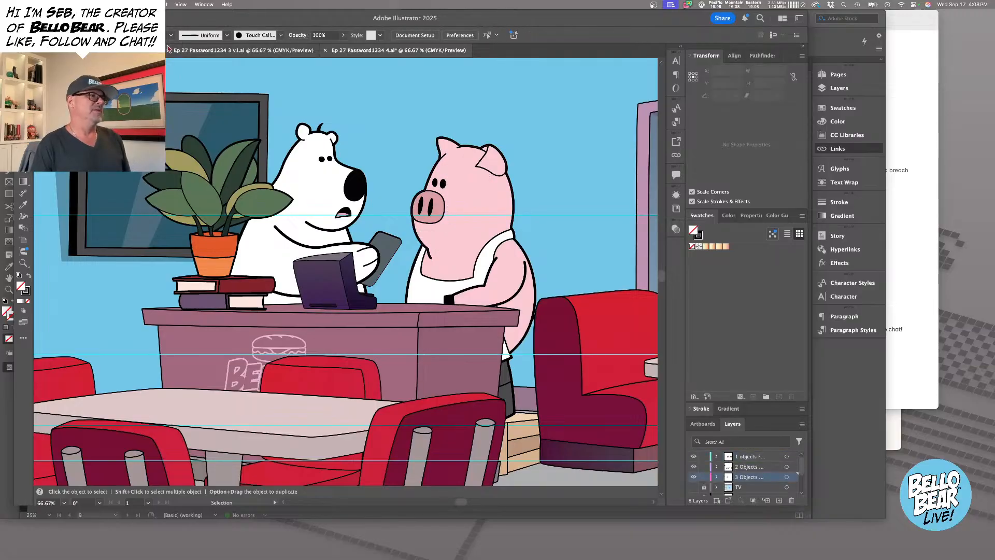
key("super+grave")
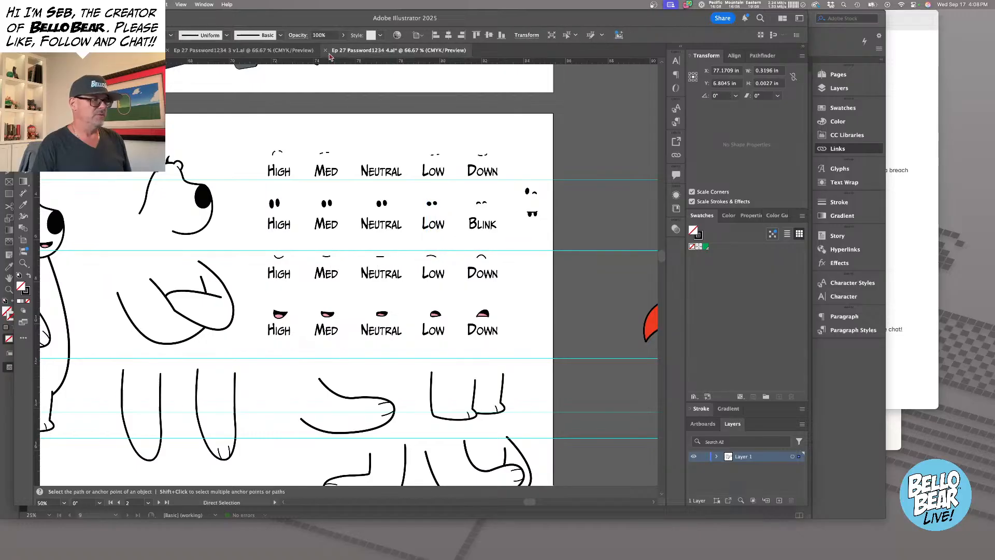
key("super+grave")
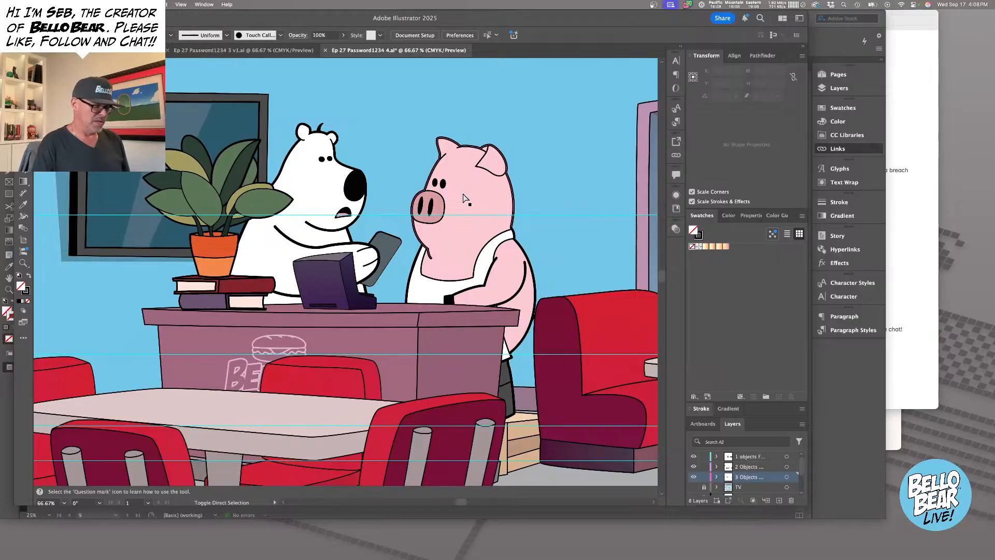
Save the panel 4 artwork as a separate Illustrator version named Ep 27 Password1234 4 v1.ai.
key("super+shift+s")
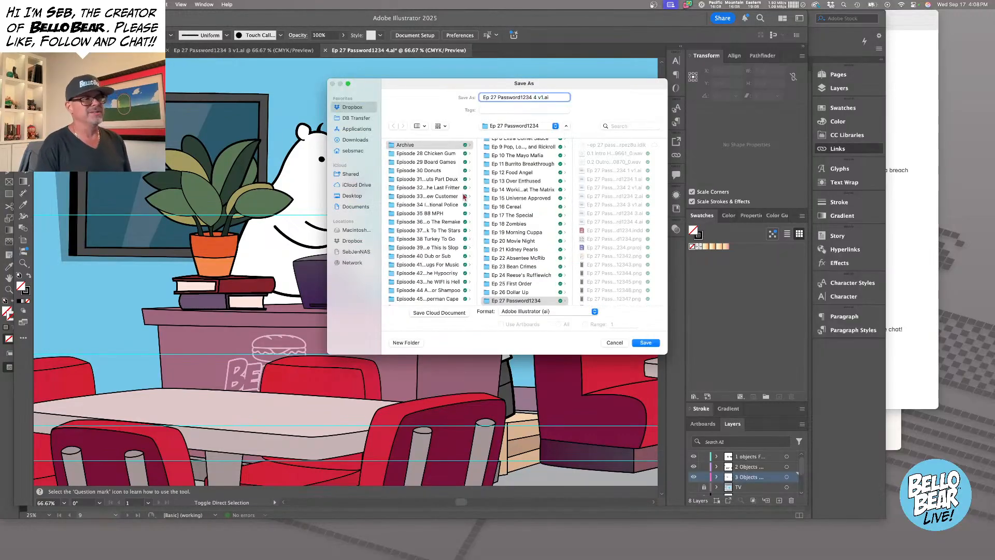
key("Return")
left_click(606, 439)
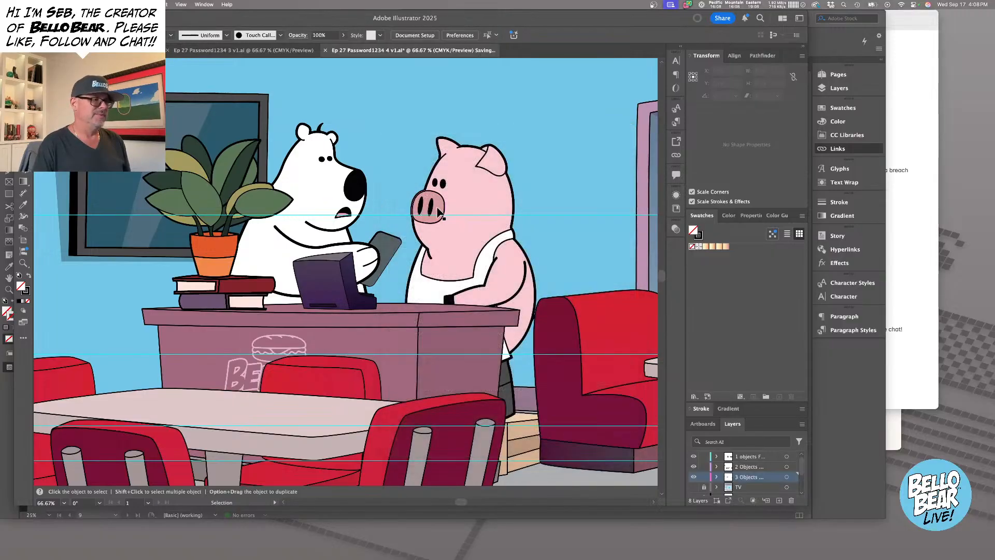
Place the neutral mouth line under the pig's snout, tilt it slightly to match the face, and save the v1 artwork.
scroll(439, 212, "up", 5)
left_click(348, 270)
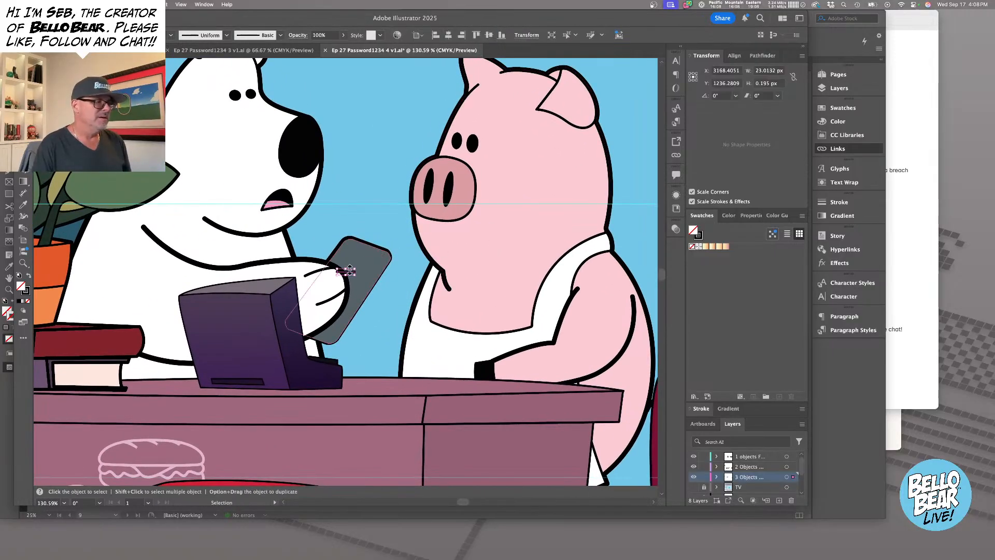
left_click_drag(350, 269, 481, 257)
key("a")
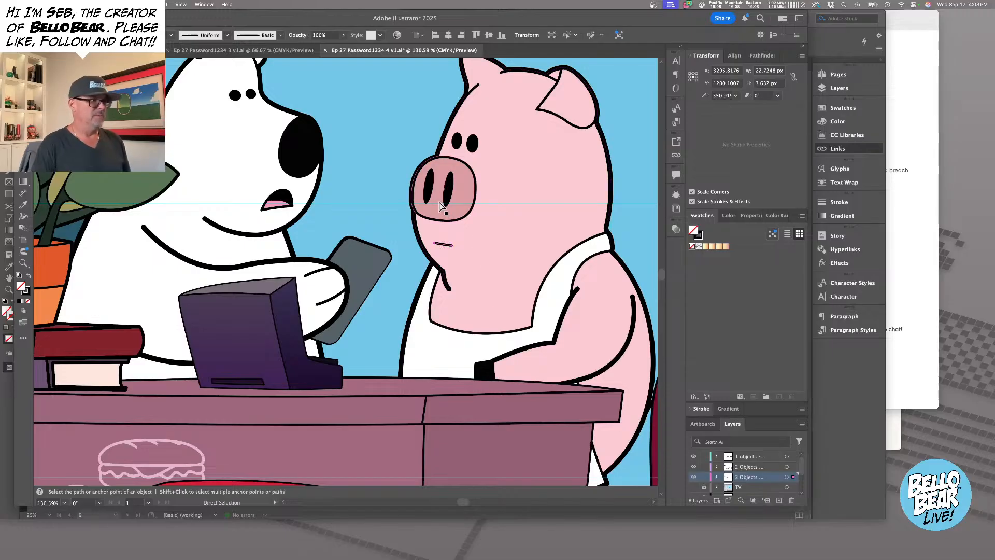
key("super+s")
Switch to InDesign, relink page 9's artwork to Ep 27 Password1234 4 v1.ai, and deselect it.
key("super+Tab")
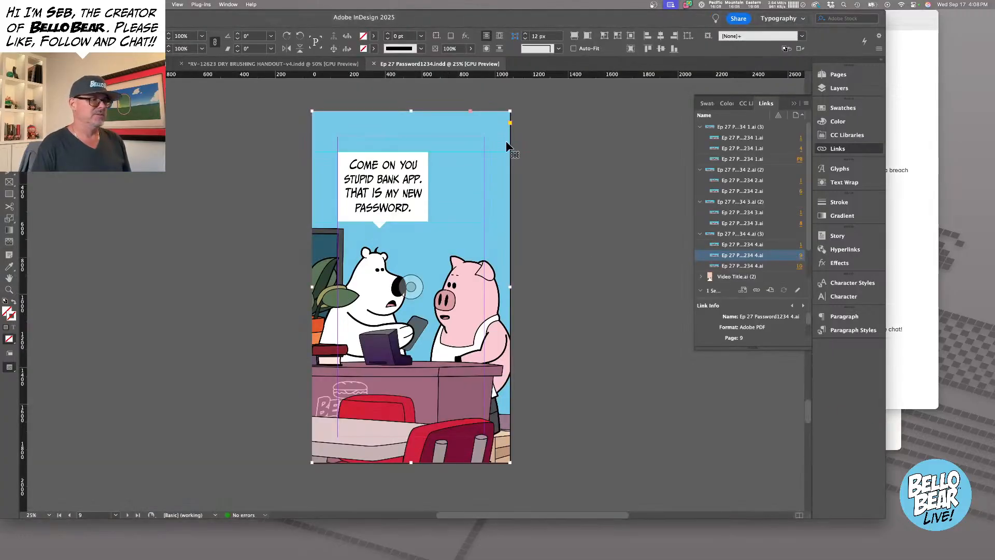
left_click(756, 289)
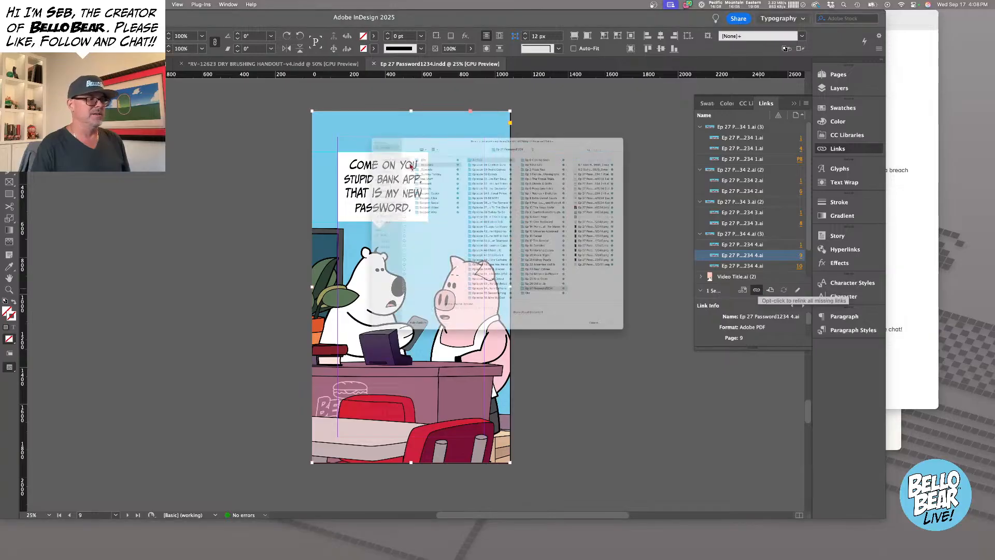
left_click(679, 179)
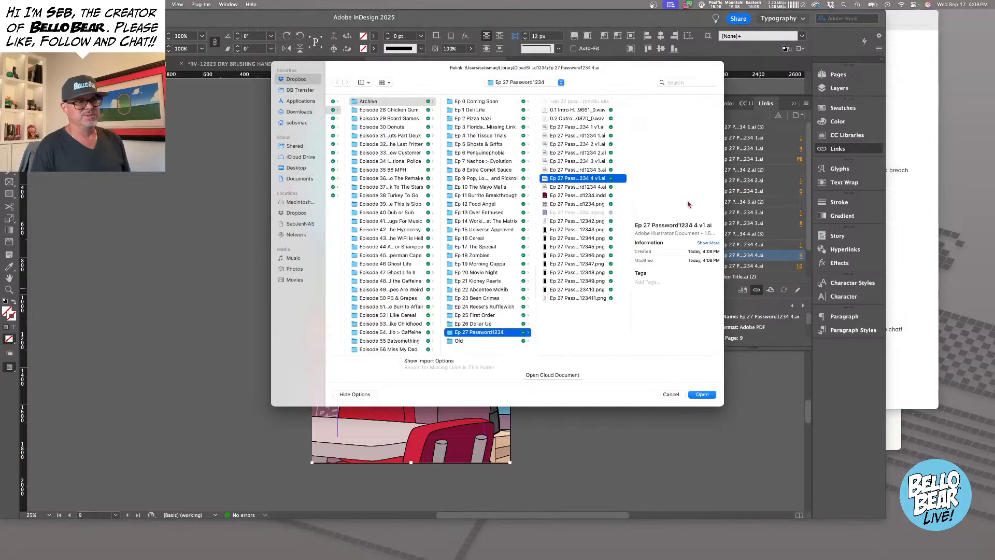
left_click(704, 395)
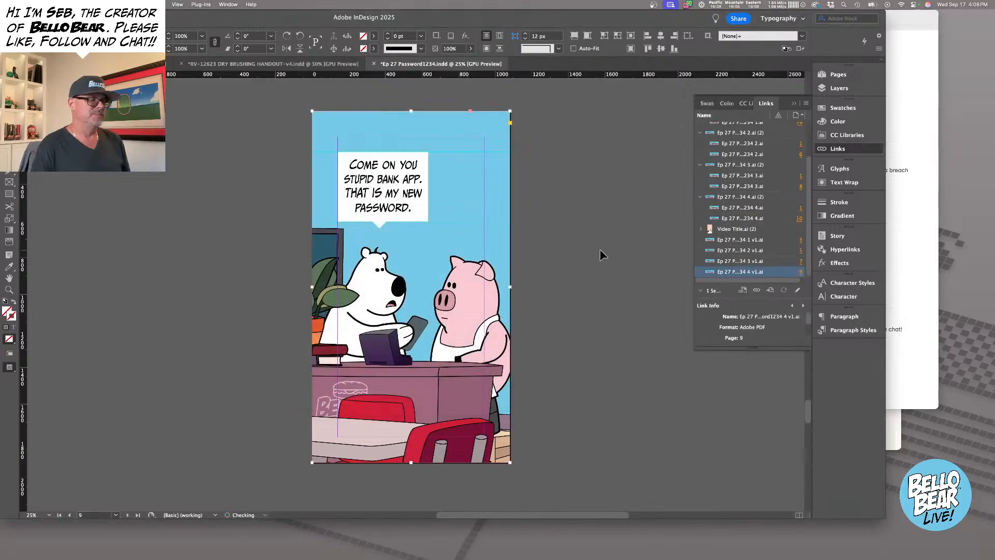
left_click(552, 137)
Crop page 10's artwork frame to the page edges at its upper-left and lower-right corners, then deselect it.
scroll(448, 276, "down", 2)
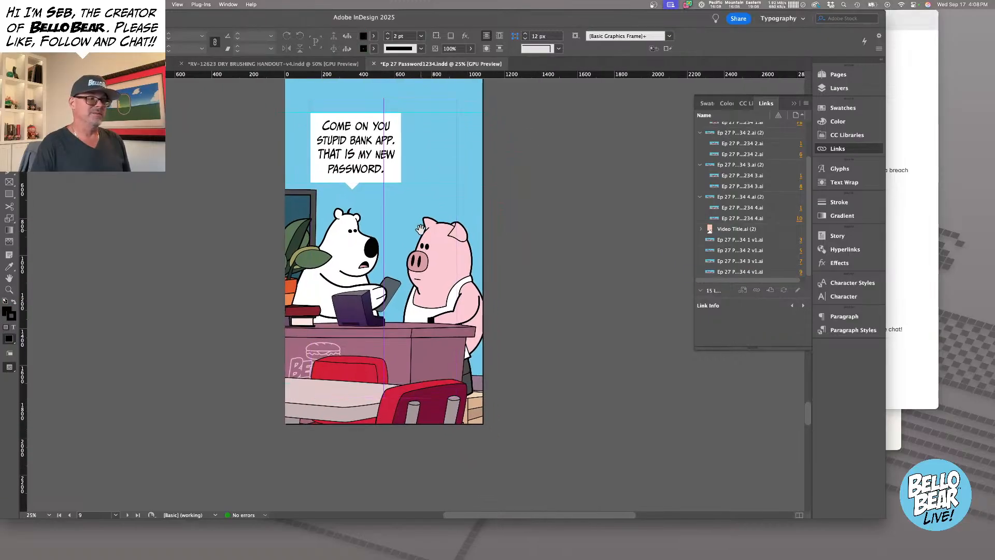
scroll(561, 177, "left", 1)
scroll(461, 320, "up", 2)
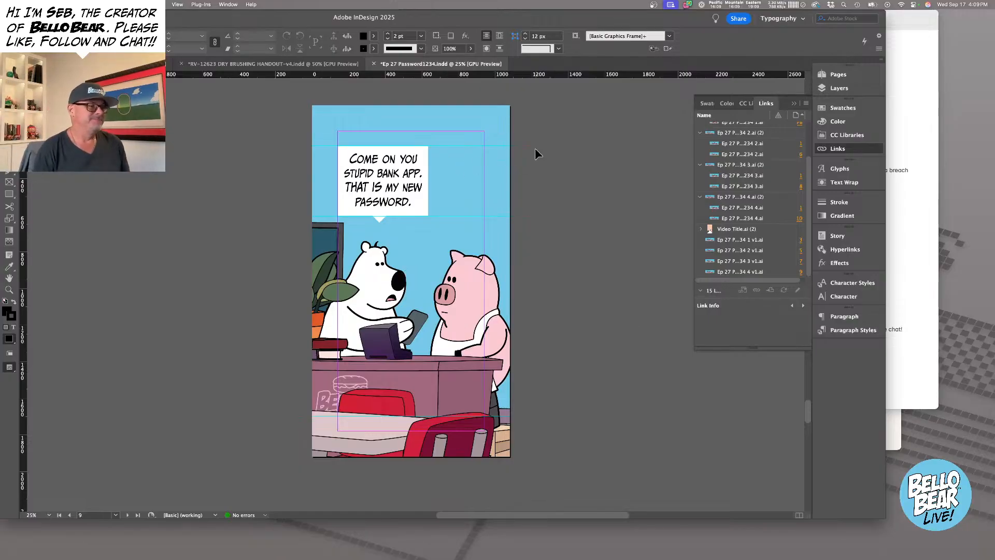
scroll(509, 311, "down", 3)
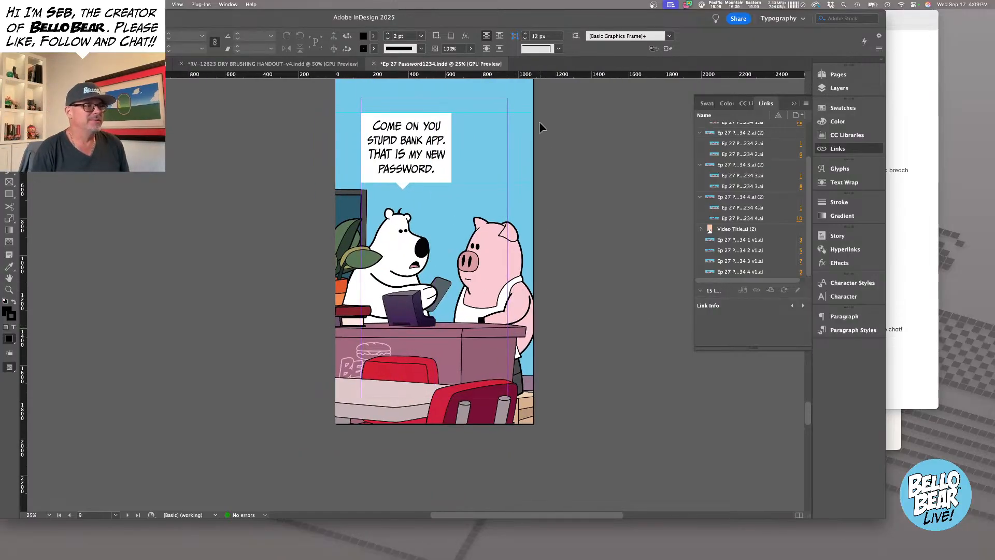
key("super+minus")
left_click_drag(542, 300, 605, 199)
scroll(509, 313, "down", 10)
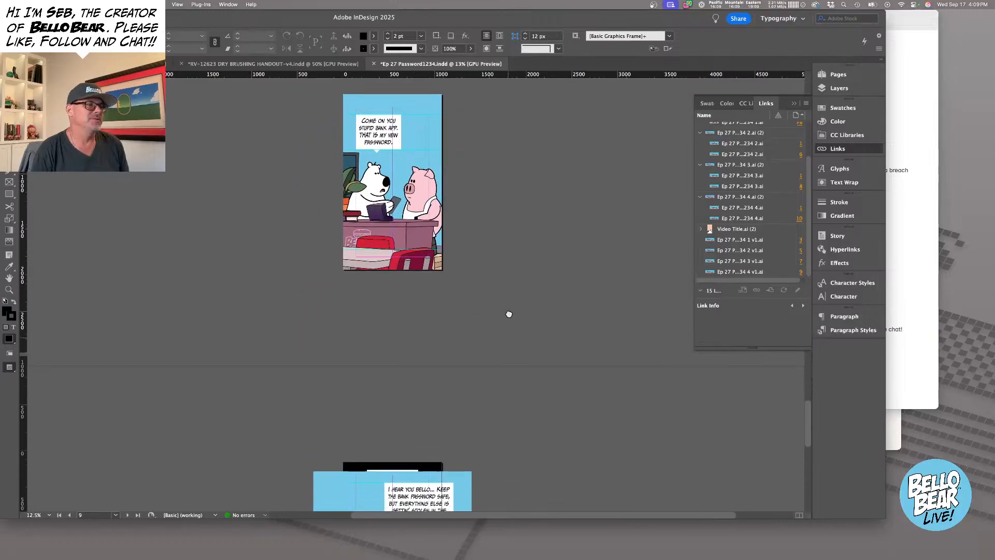
left_click(362, 204)
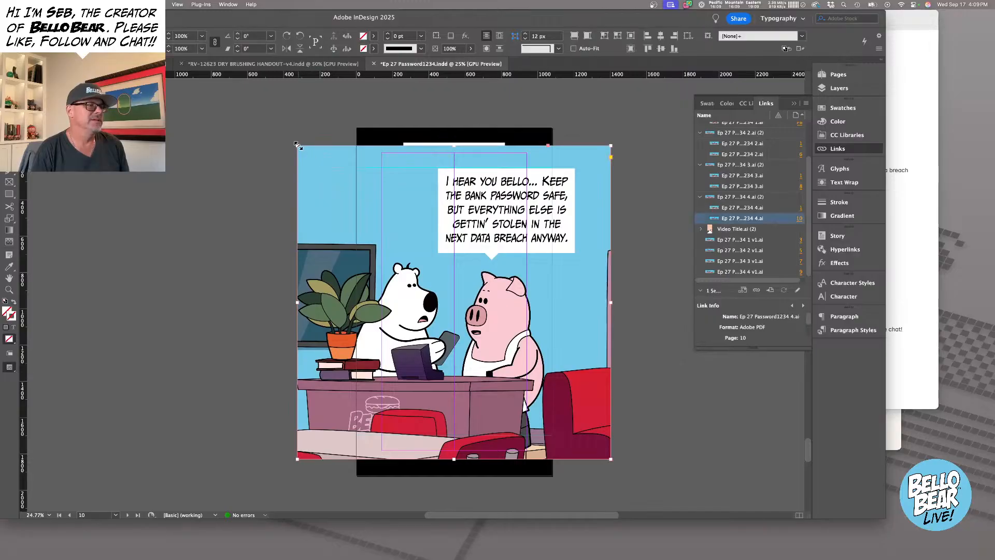
left_click_drag(297, 146, 356, 127)
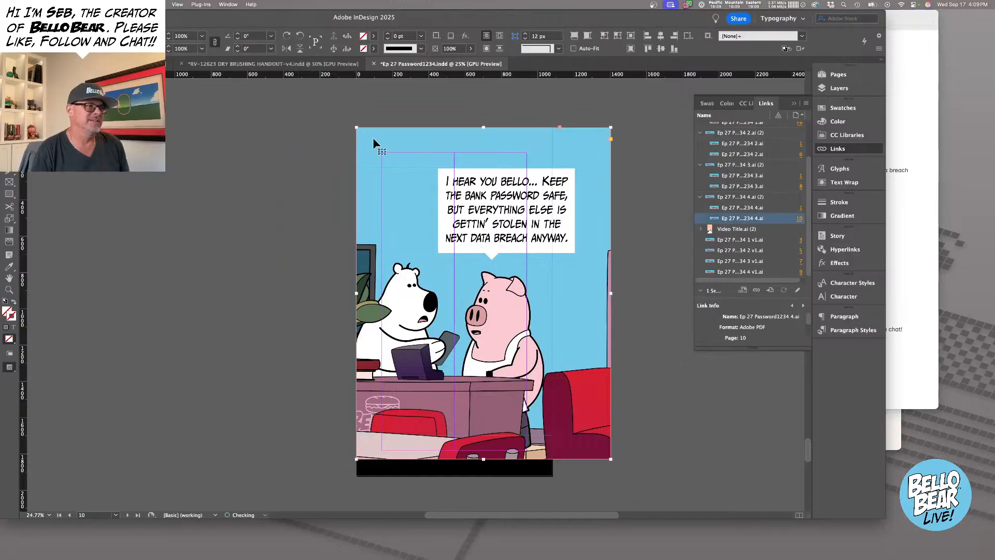
left_click_drag(609, 458, 553, 475)
left_click(626, 325)
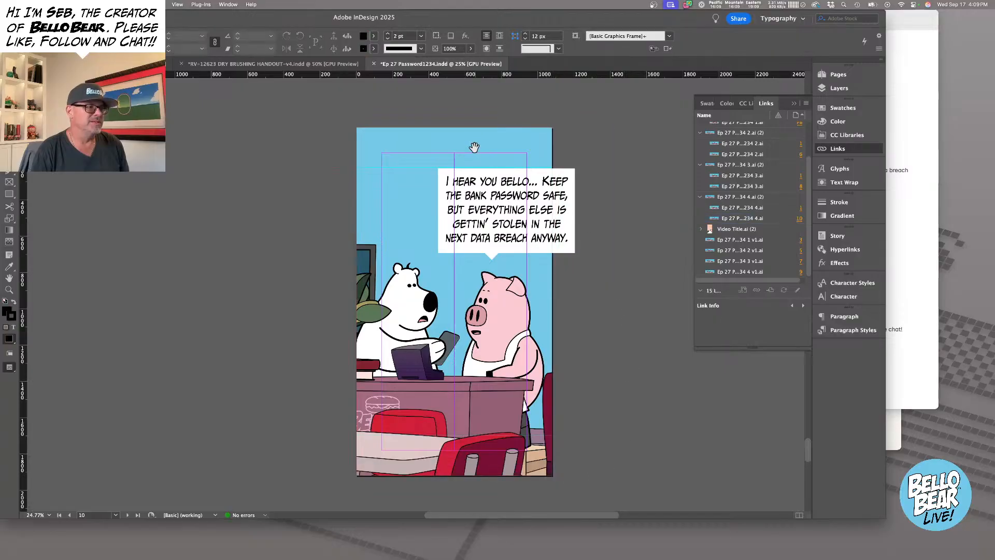
Compare the framing of Bello and the pig on page 9 with the artwork on page 10.
left_click_drag(466, 140, 451, 404)
left_click_drag(433, 107, 418, 409)
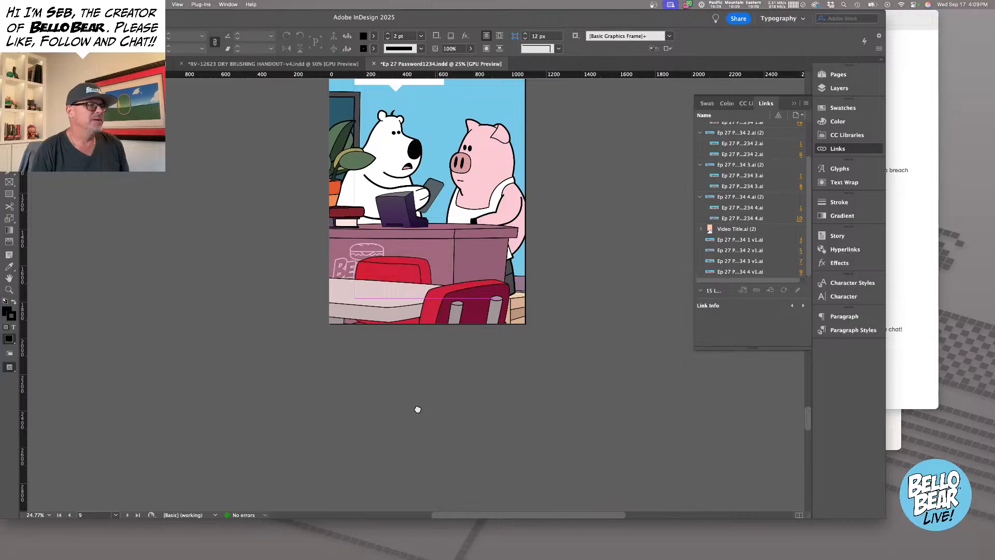
left_click_drag(418, 409, 417, 421)
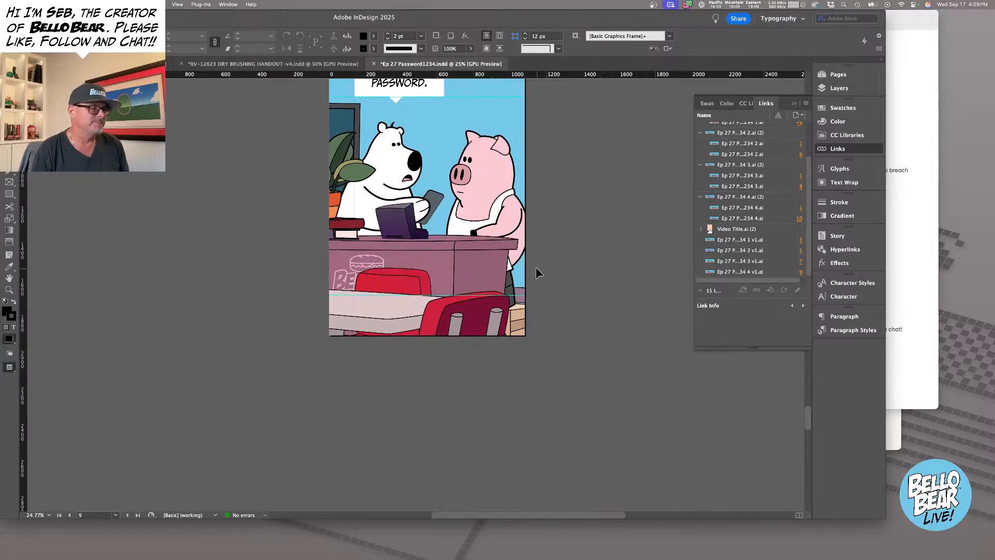
left_click(427, 207)
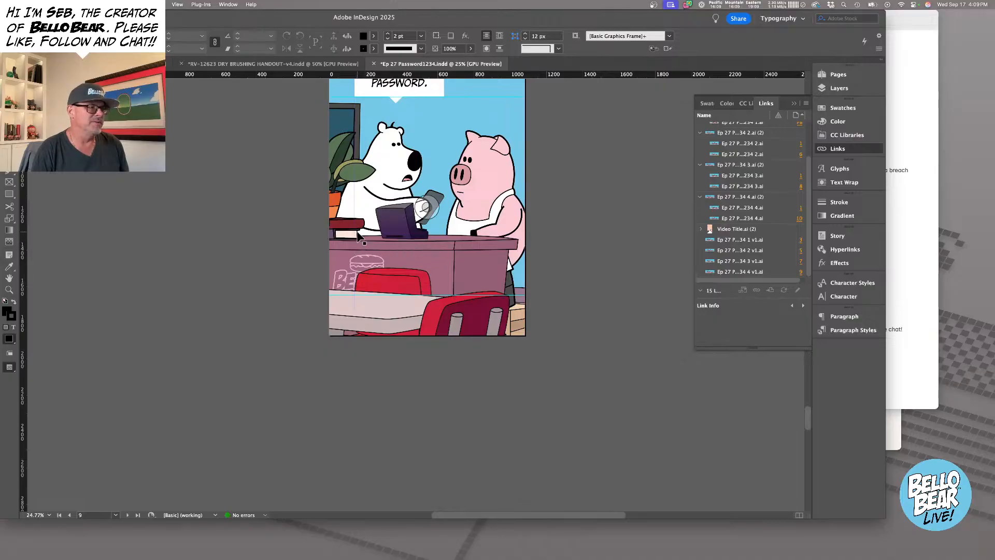
scroll(387, 295, "down", 10)
scroll(386, 295, "down", 5)
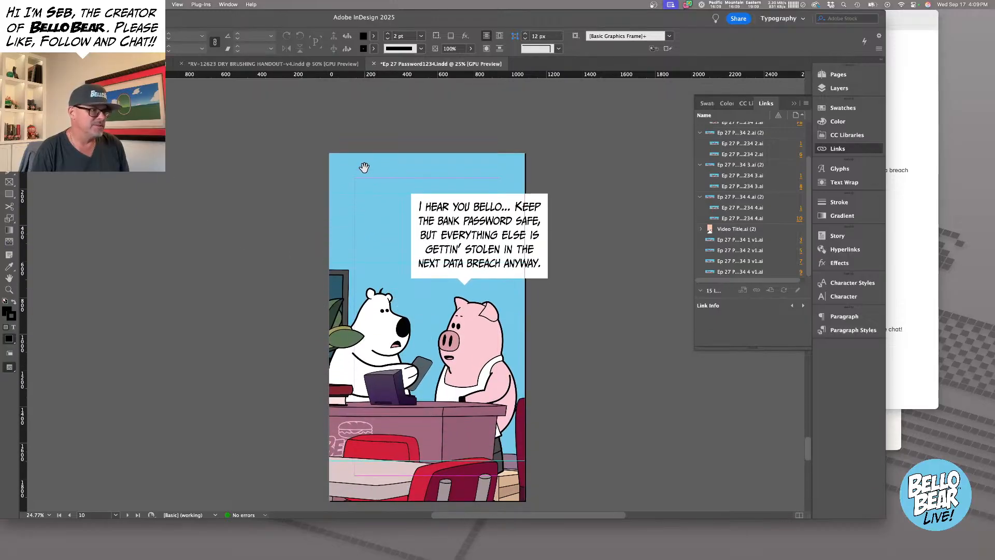
Move the "I hear you Bello" speech text box on page 10 left so it sits inside the page above both characters.
mouse_move(365, 167)
left_mouse_down()
mouse_move(377, 167)
mouse_move(358, 166)
mouse_move(363, 173)
left_mouse_up()
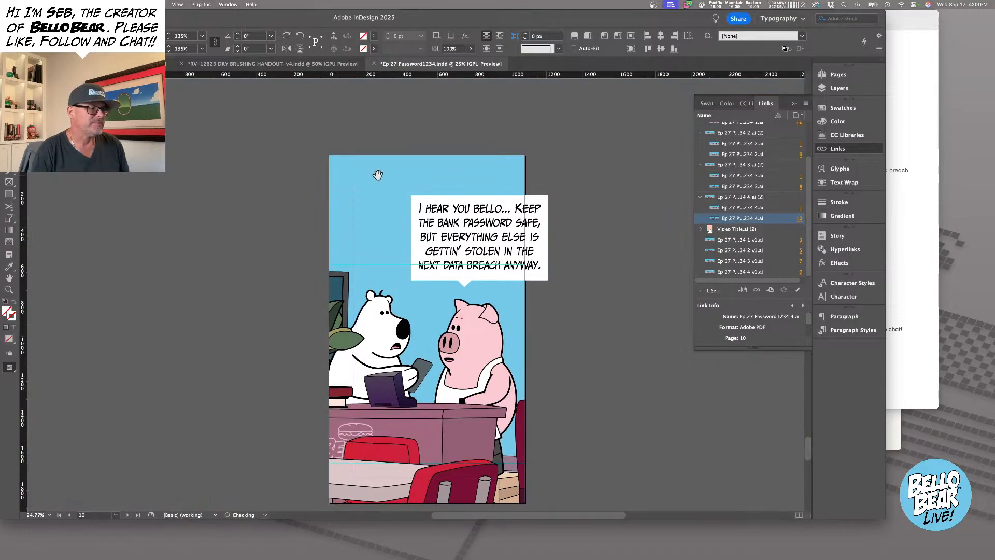
left_click(378, 174)
key("super+z")
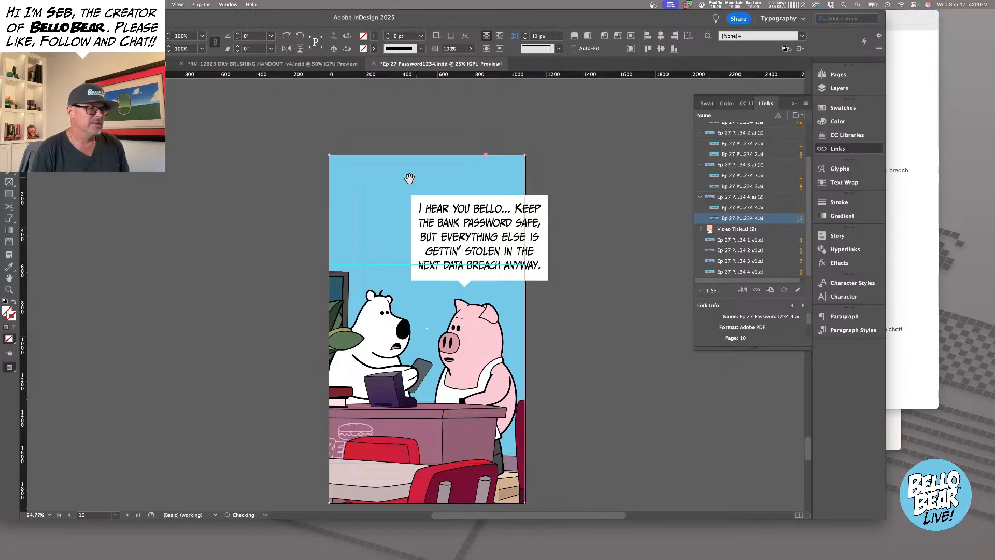
key("super+shift+a")
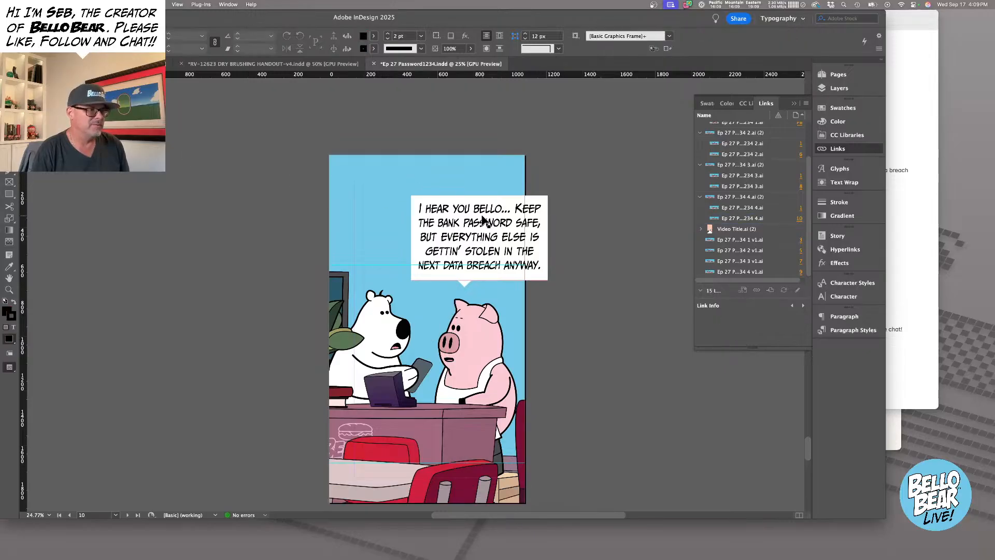
left_click_drag(481, 217, 434, 221)
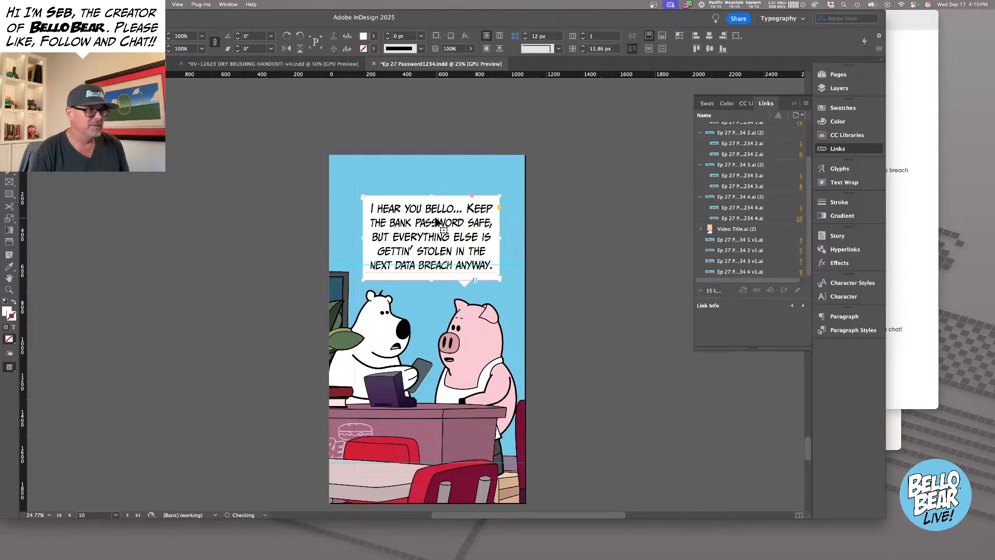
left_click(581, 236)
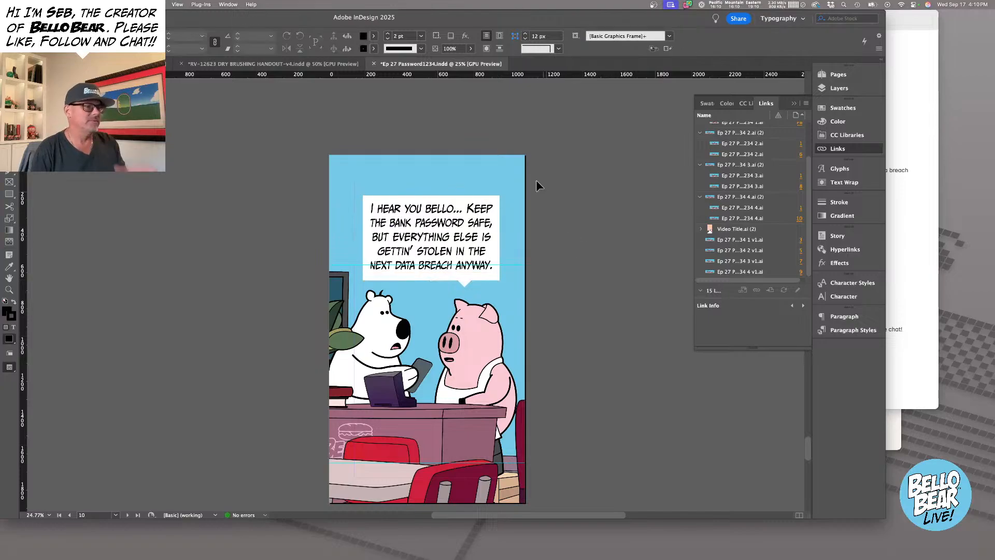
Open page 10's linked artwork in Illustrator and save it as a new version named "Ep 27 Password1234 4 v2.ai".
left_click(491, 164)
right_click(490, 165)
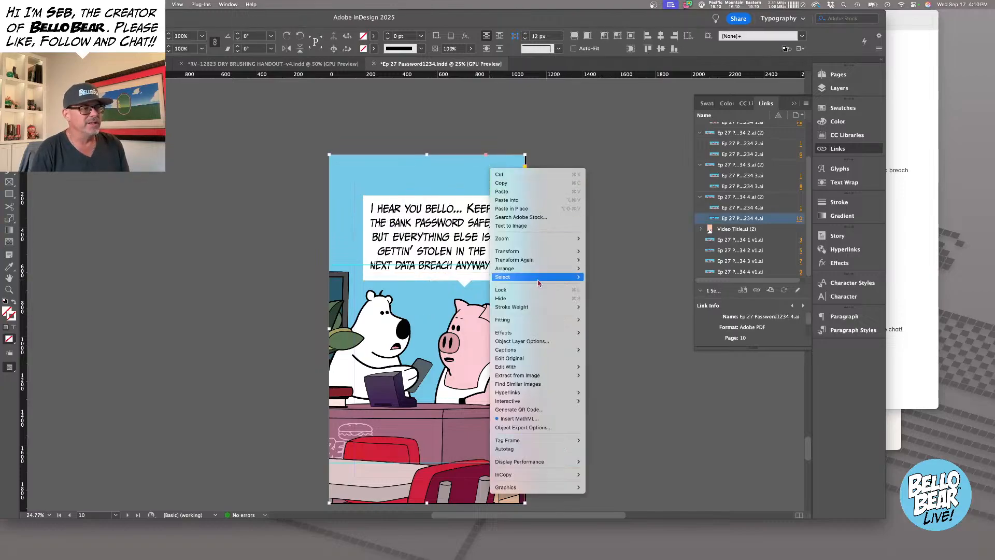
left_click(539, 358)
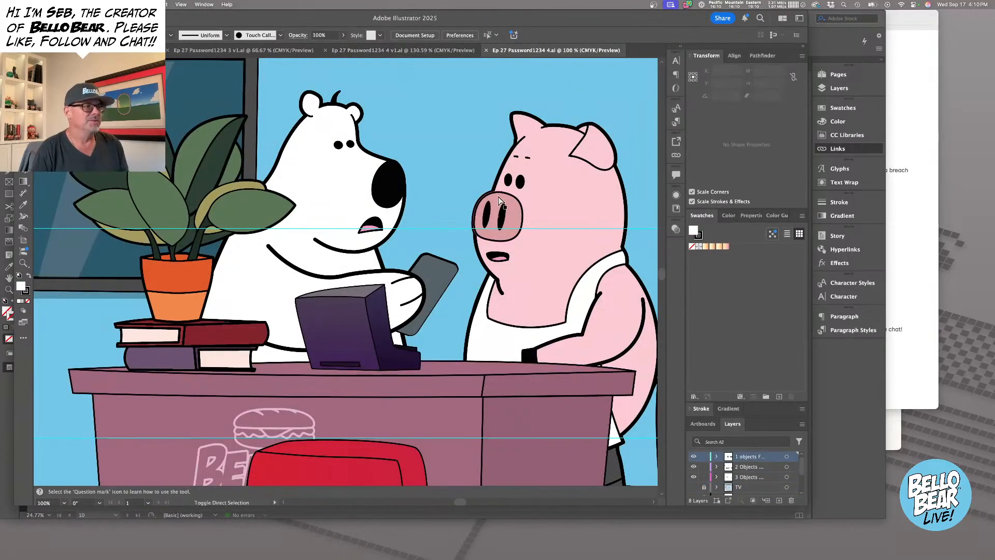
key("super+shift+s")
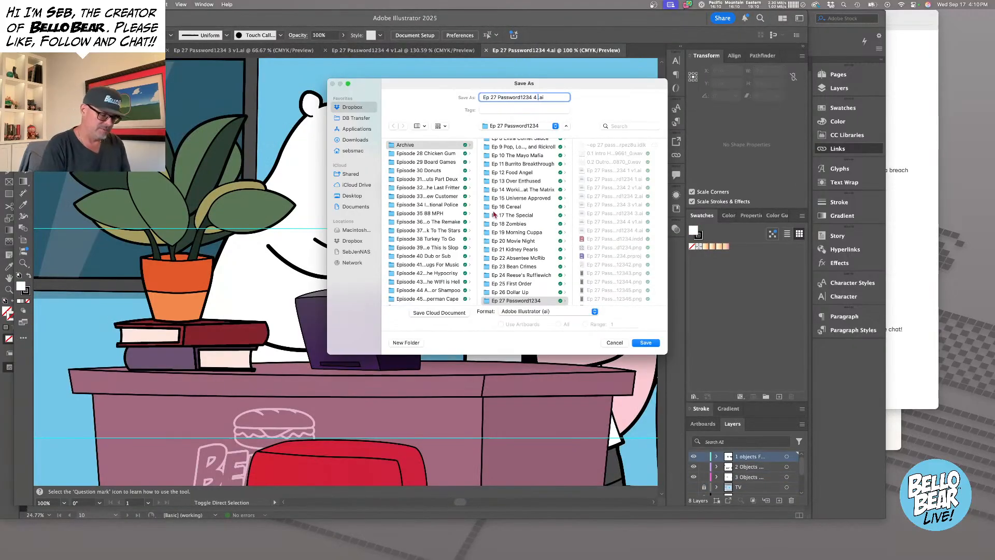
key("Return")
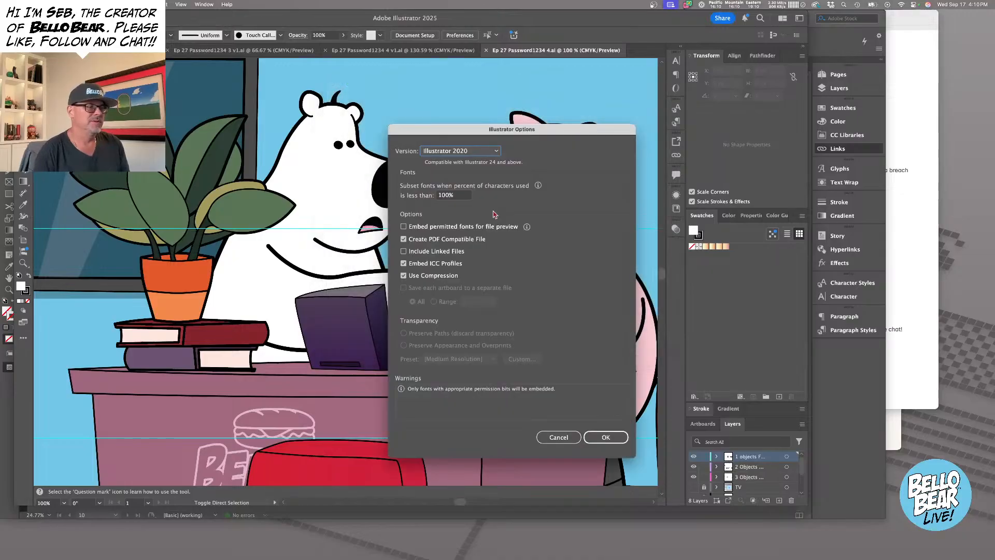
left_click(597, 439)
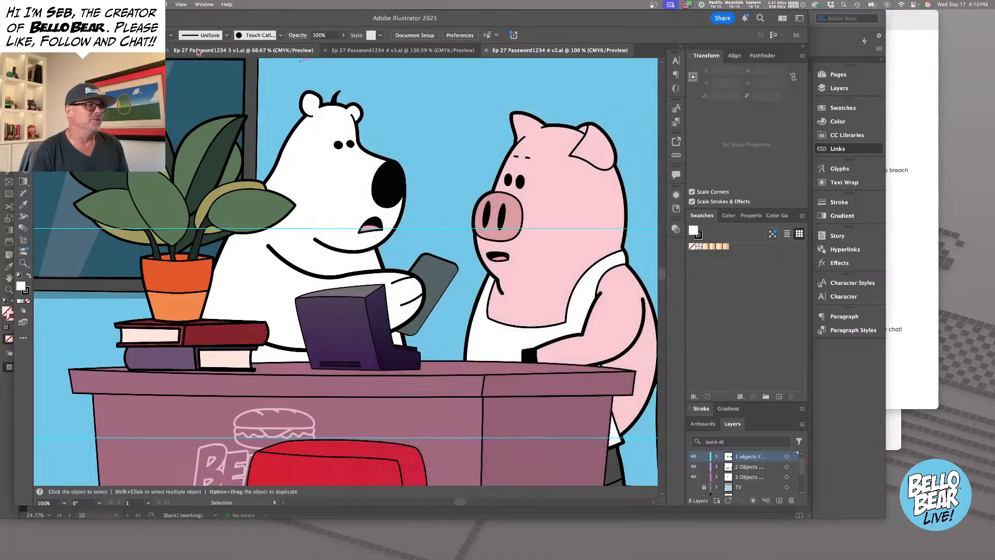
Close the older "3 v1" and "4 v1" artwork files, keeping the v2 file open.
left_click(289, 53)
key("super+w")
left_click(289, 53)
key("super+w")
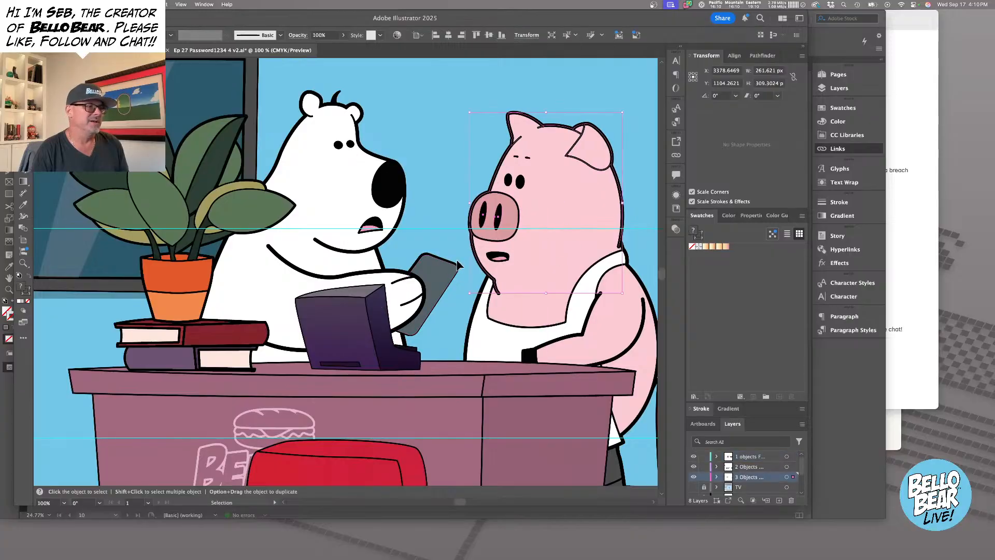
Delete the bear's open mouth and paste in the closed "Low" mouth from the character expression sheet.
left_click(377, 226)
key("Delete")
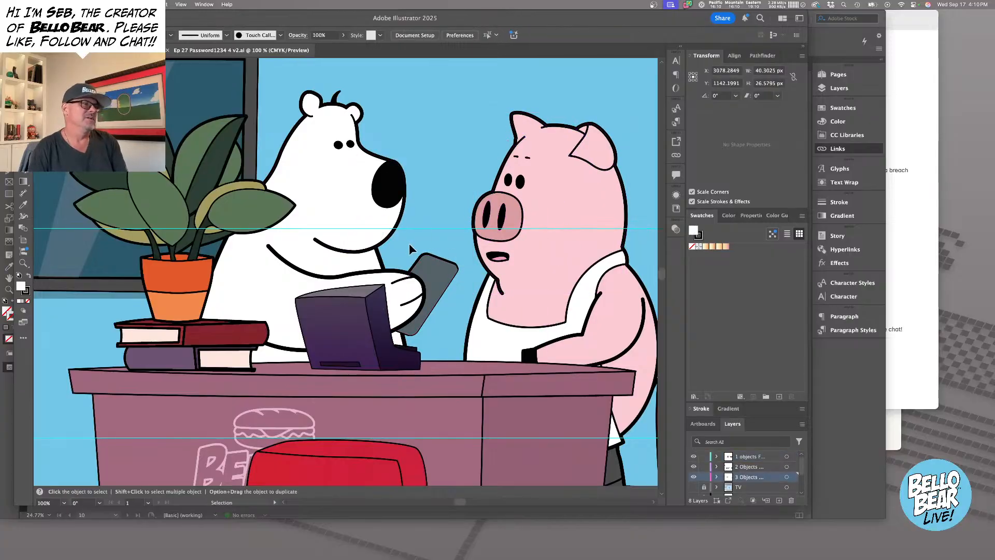
left_click(132, 51)
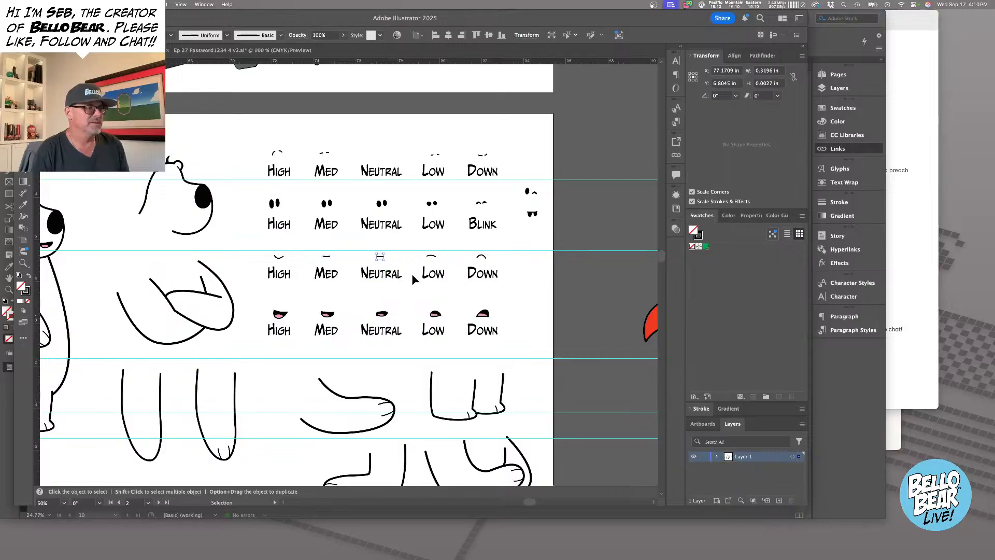
mouse_move(435, 263)
left_mouse_down()
mouse_move(334, 101)
mouse_move(227, 50)
mouse_move(443, 265)
left_mouse_up()
key("super+v")
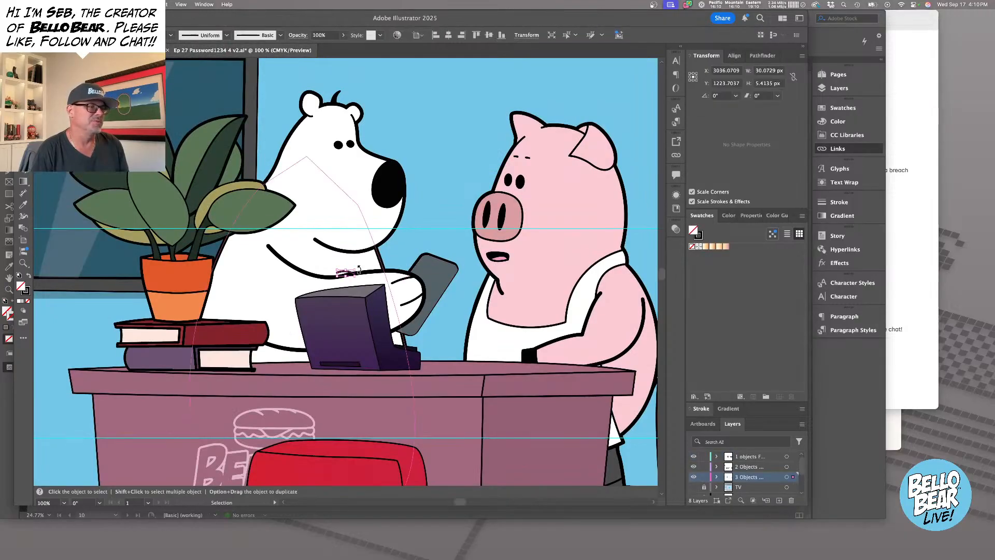
Position the pasted closed mouth on the bear's face below the nose and save the v2 artwork.
key("z")
left_click_drag(333, 244, 407, 219)
key("super+1")
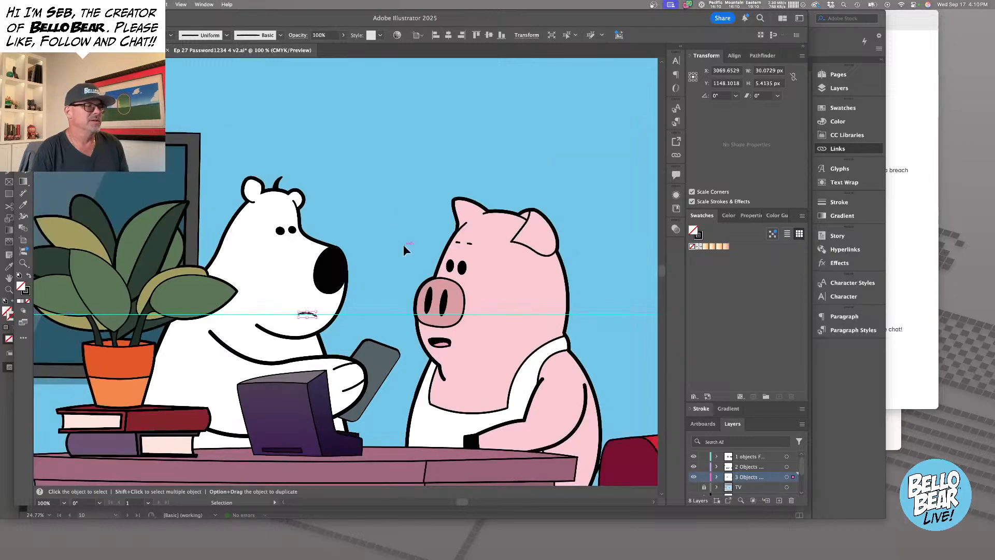
left_click(385, 306)
key("a")
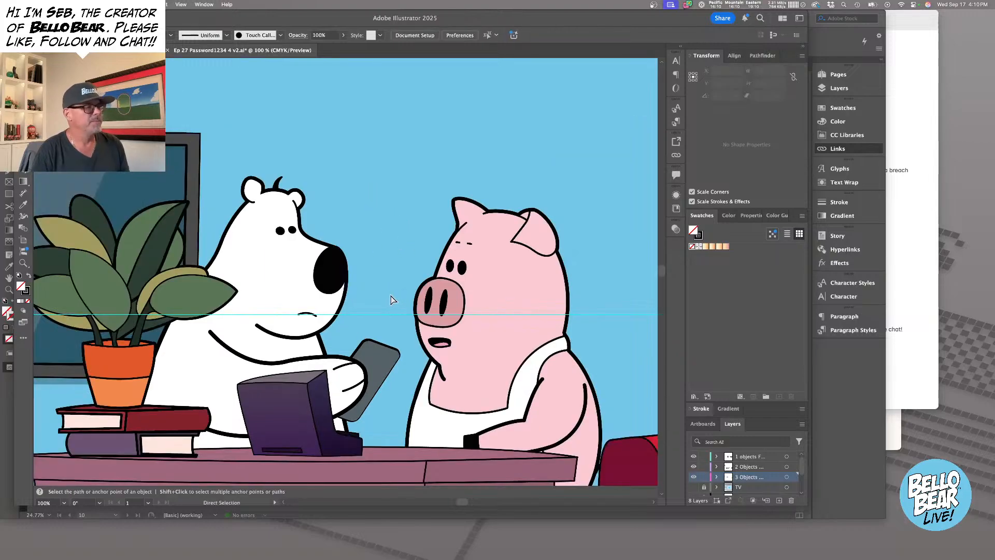
key("v")
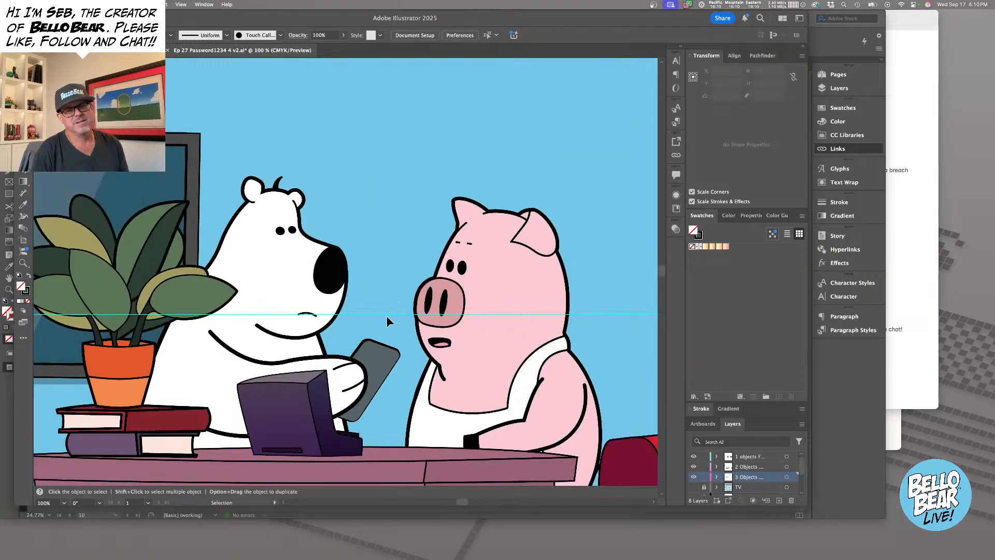
key("super+minus")
left_click_drag(352, 221, 362, 294)
key("a")
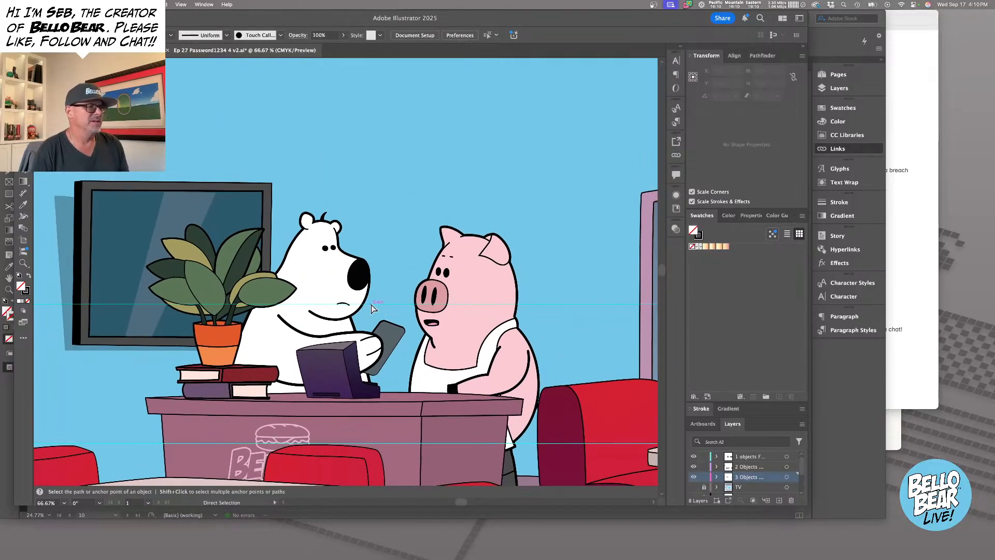
key("v")
left_click(495, 386)
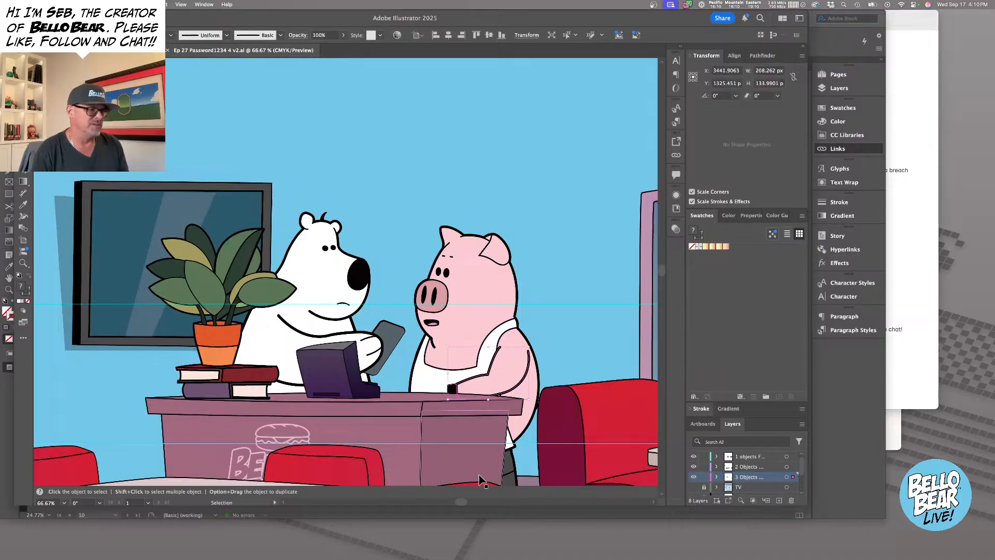
Switch to InDesign and relink the page 10 artwork to the Ep 27 "4 v2.ai" file.
key("super+Tab")
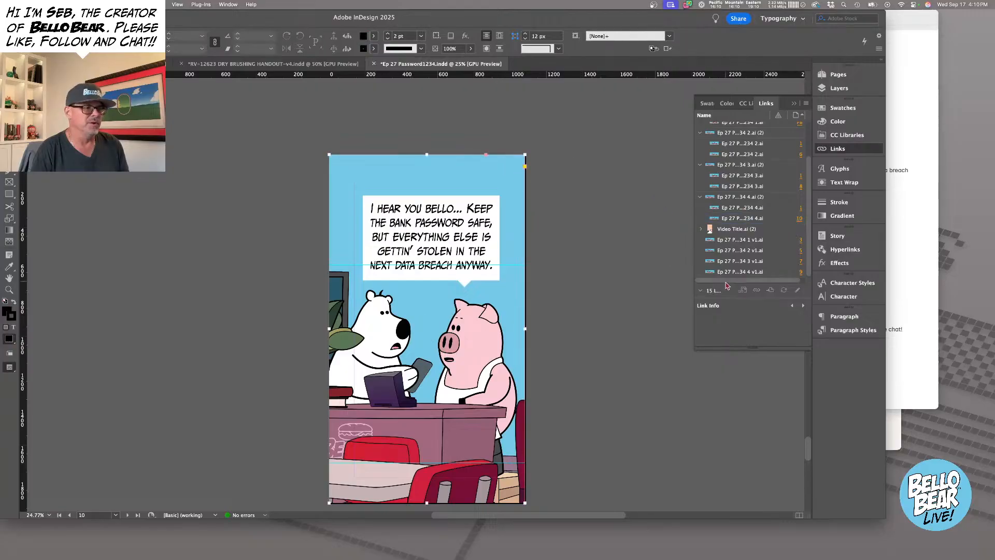
left_click(757, 290)
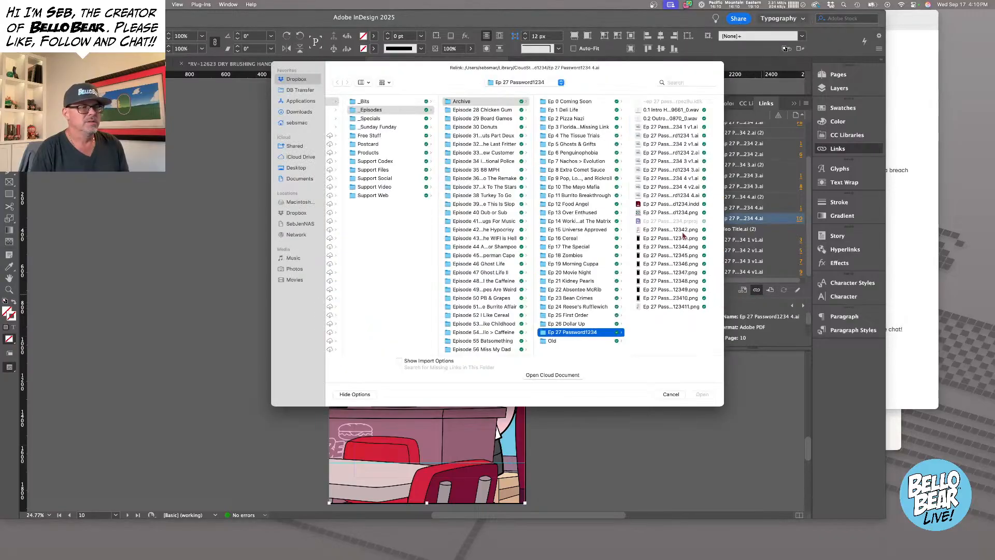
left_click(674, 188)
left_click(702, 393)
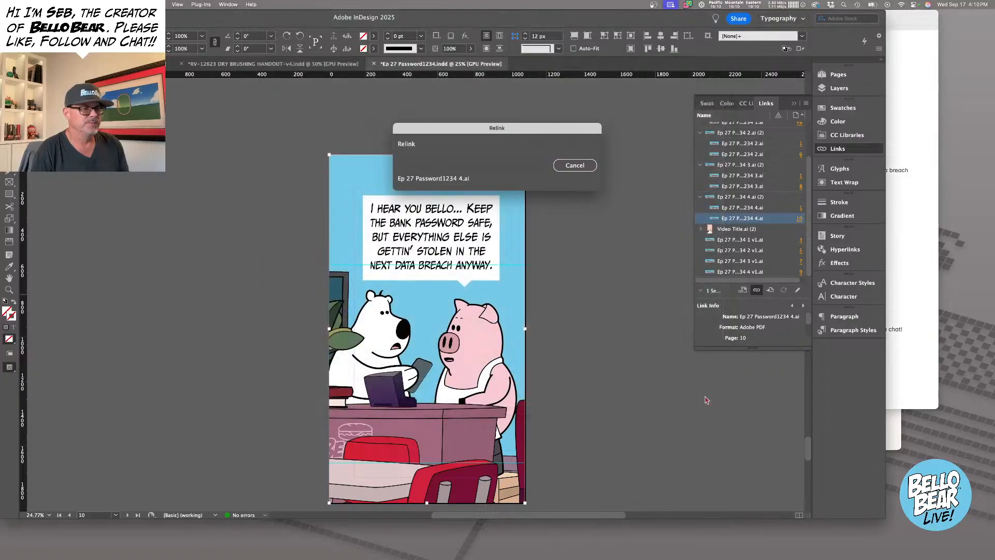
left_click(593, 333)
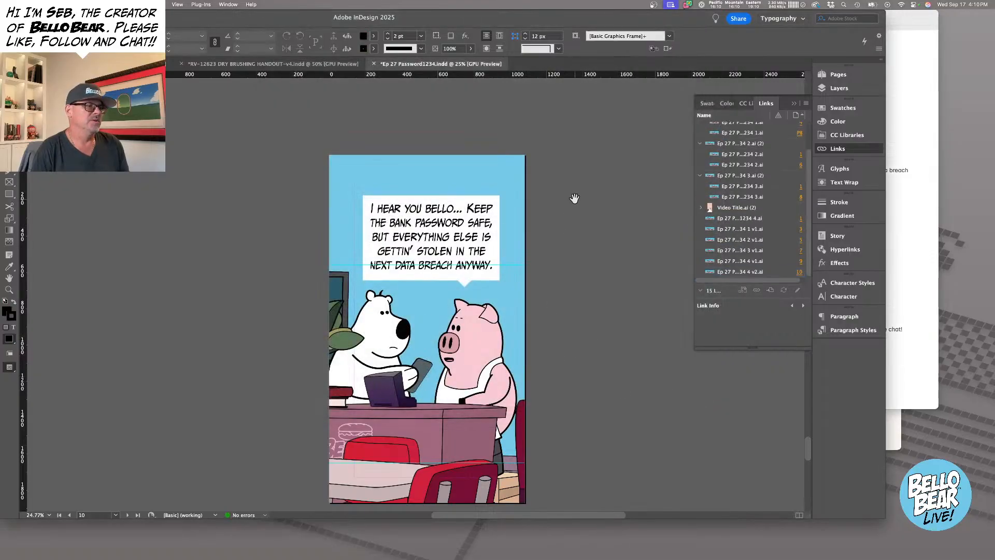
left_click_drag(573, 200, 574, 206)
Switch back to Illustrator, rotate the bear's arm and phone clockwise and lower them toward the counter, and save the artwork.
mouse_move(361, 556)
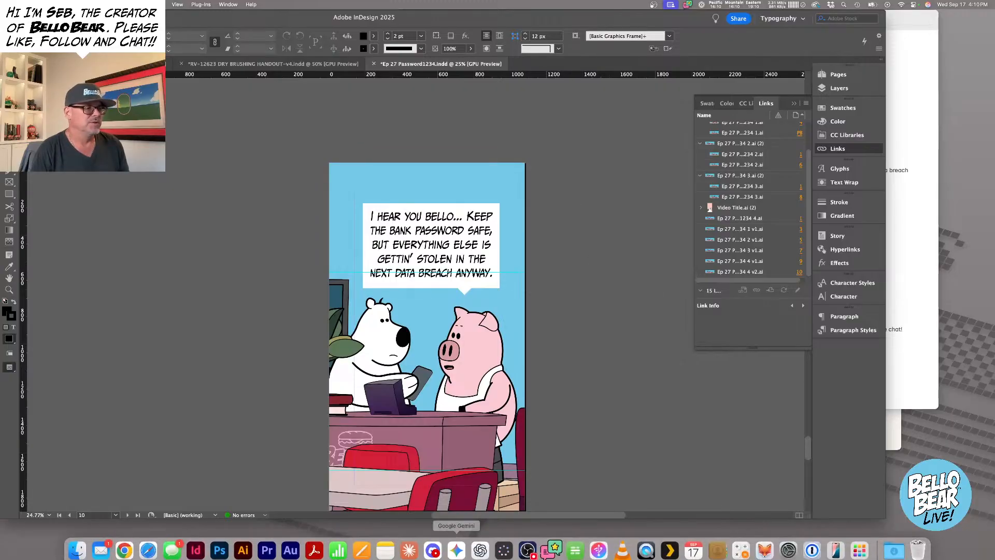
left_click(243, 543)
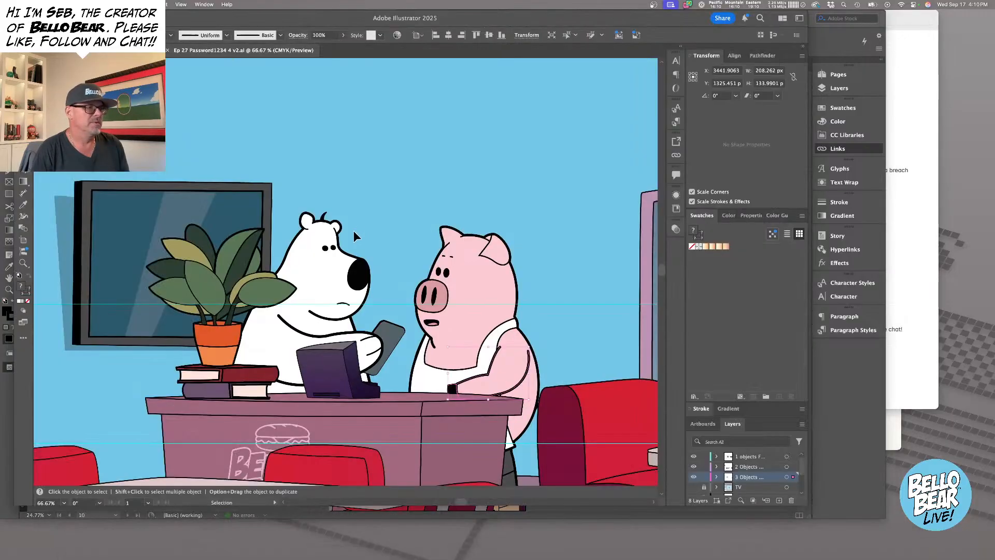
left_click_drag(392, 347, 532, 284)
left_click(531, 284)
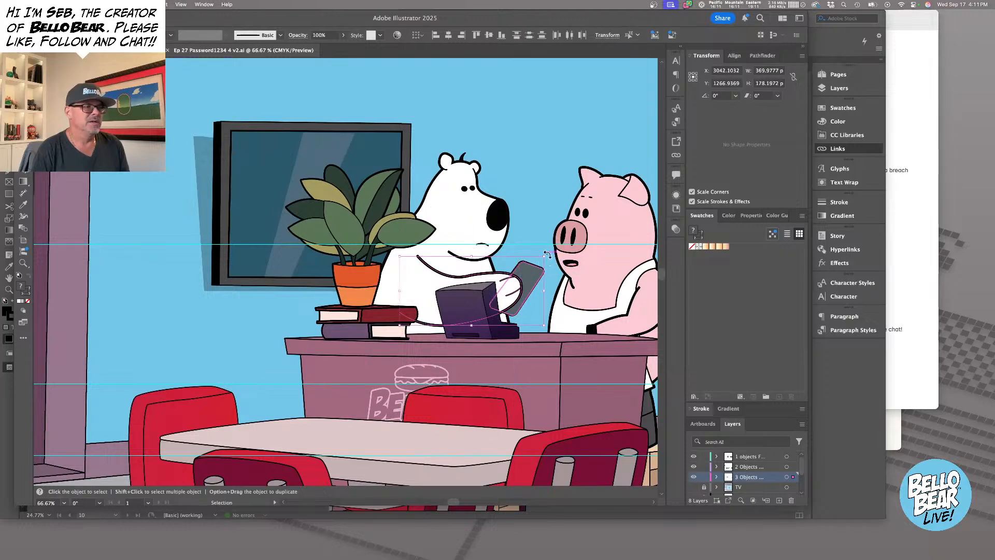
left_click_drag(549, 256, 511, 295)
key("a")
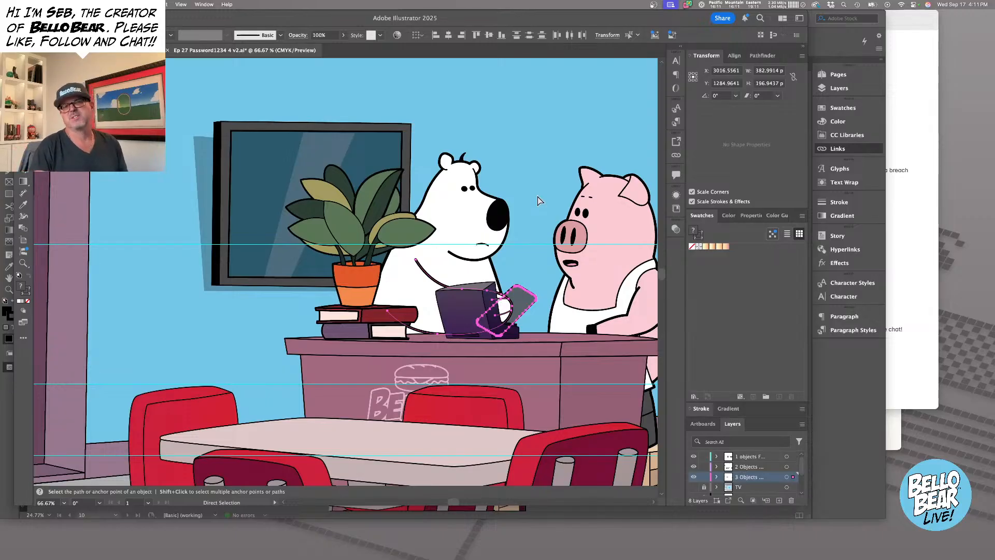
key("v")
key("a")
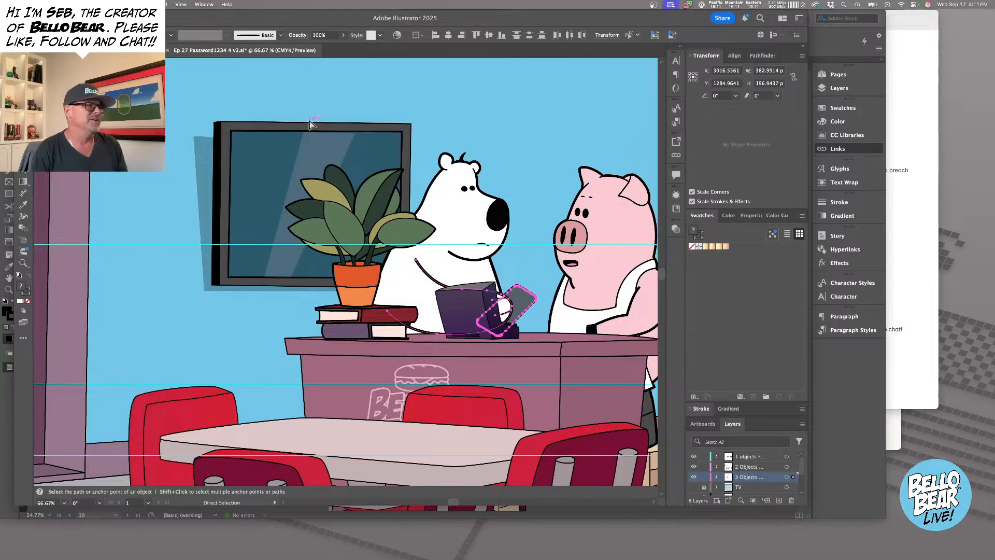
key("super+s")
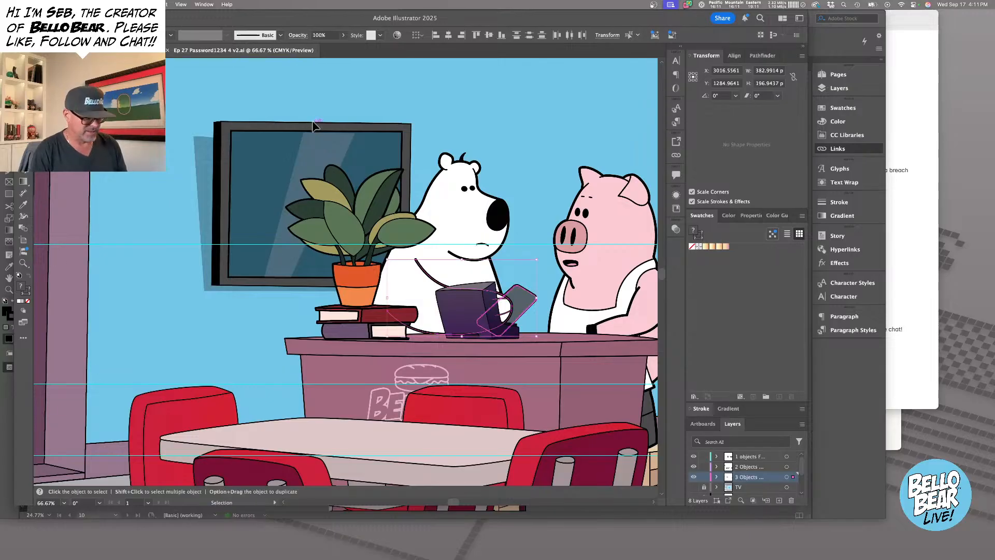
Switch to InDesign and update the modified "4 v2.ai" artwork link on page 10.
key("super+Tab")
left_click(426, 336)
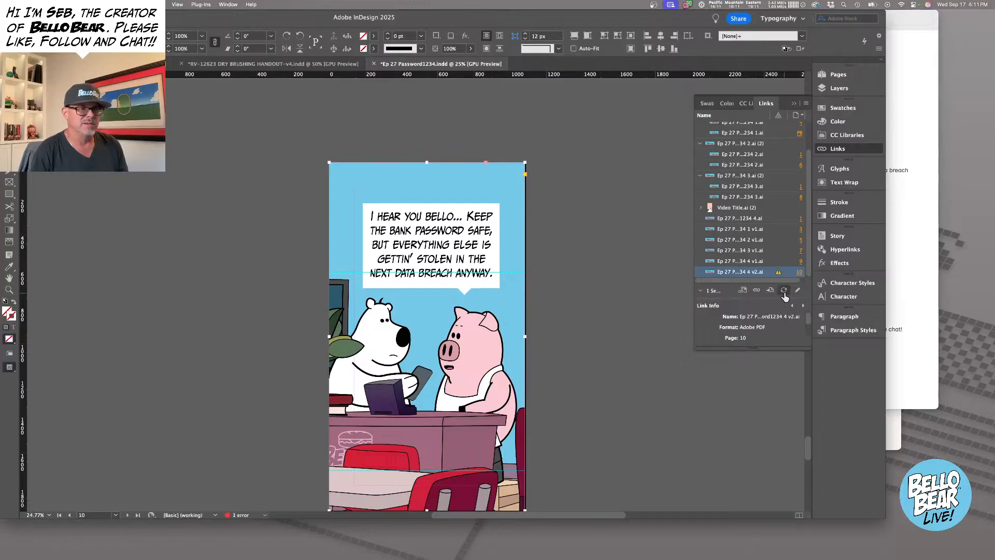
left_click(784, 290)
left_click(599, 243)
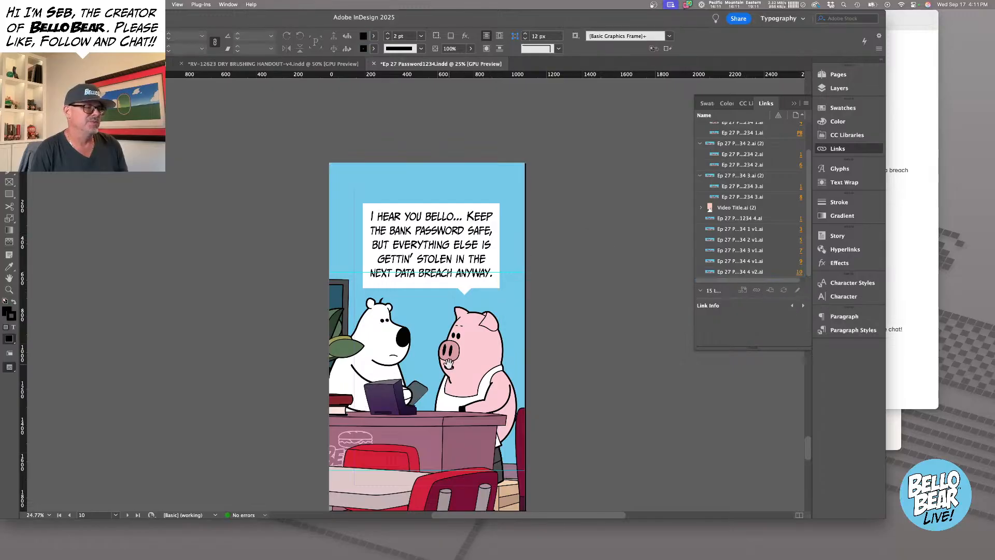
Compare the panels on pages 9 and 10 and save the Ep 27 Password1234 layout document.
scroll(559, 264, "down", 2)
scroll(571, 233, "up", 10)
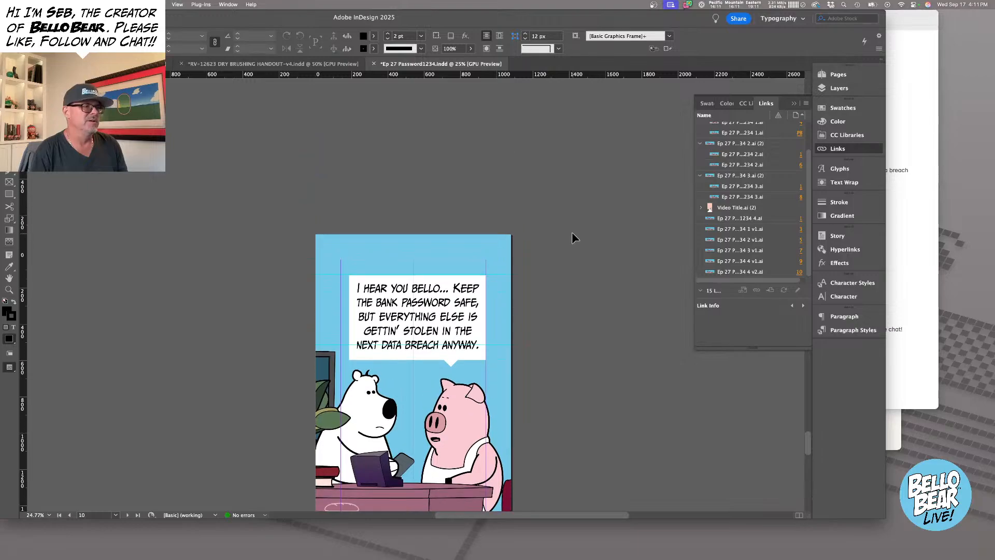
scroll(573, 237, "down", 2)
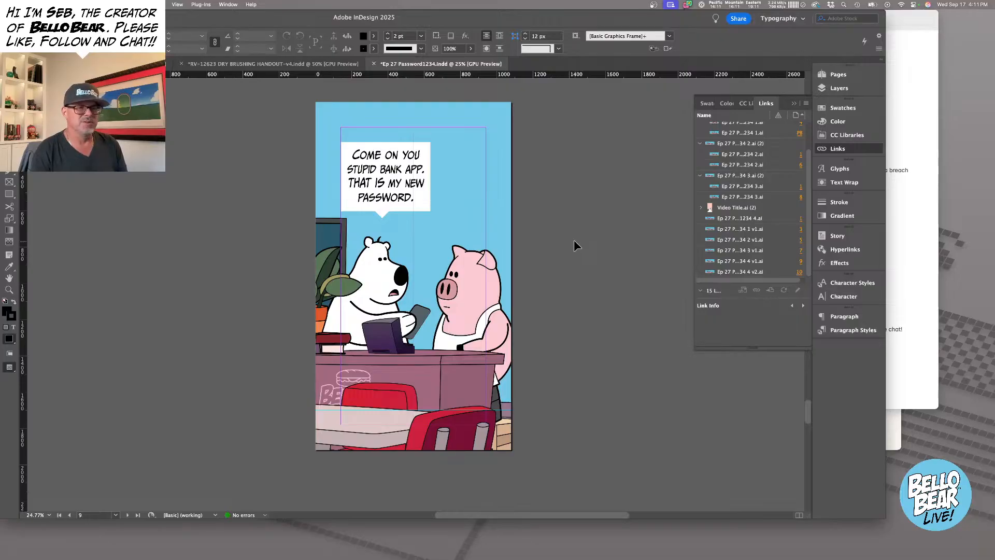
scroll(574, 240, "down", 10)
scroll(576, 234, "down", 3)
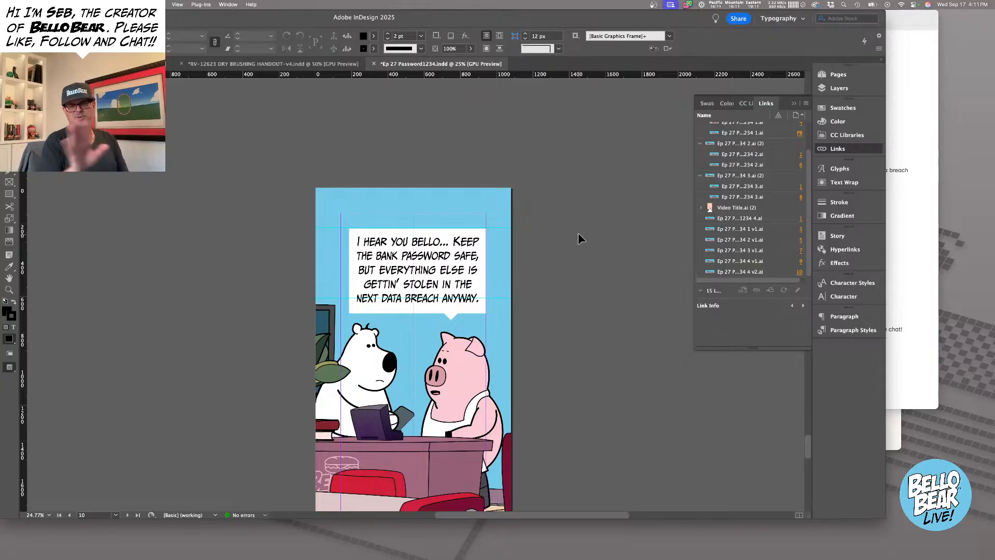
key("super+s")
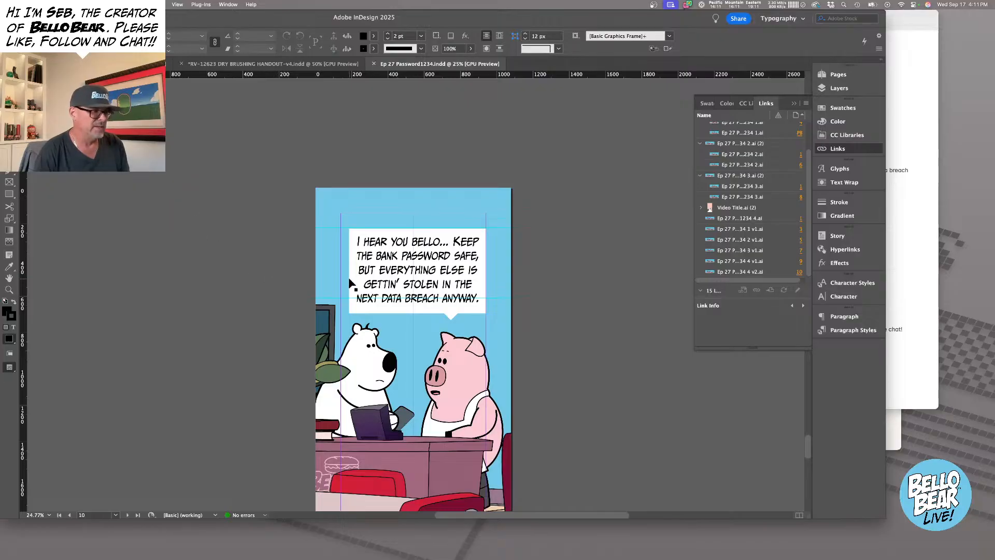
Export all pages as high-quality 72 ppi RGB PNGs named Ep 27 Password1234.png, overwriting all the existing files.
scroll(511, 291, "up", 10)
scroll(511, 291, "up", 15)
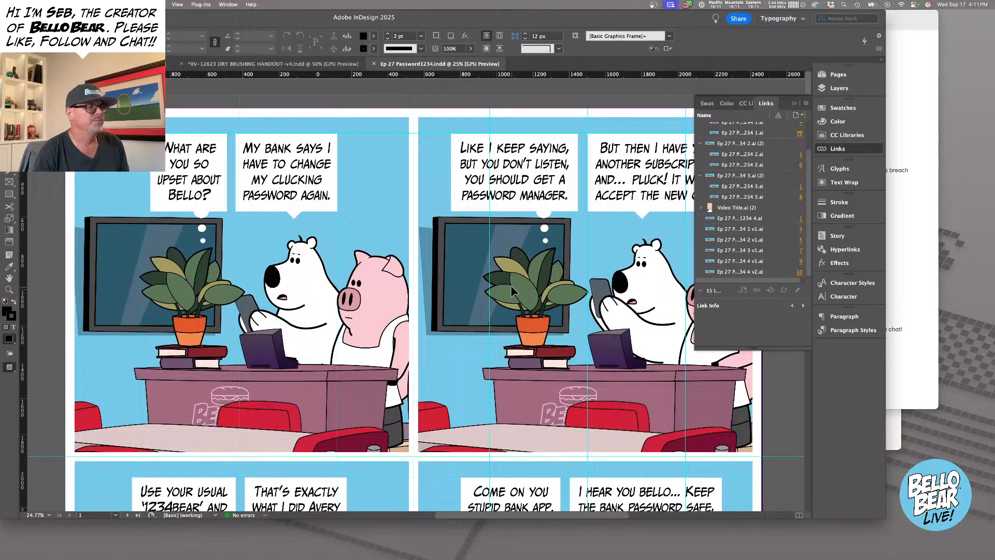
left_click(478, 293, "alt+super")
left_click_drag(413, 207, 467, 415)
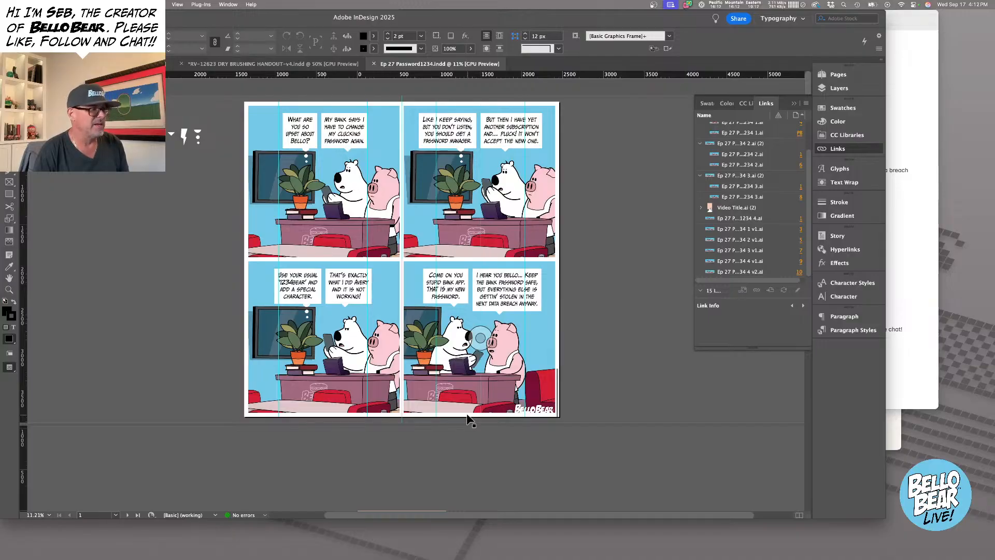
key("super+e")
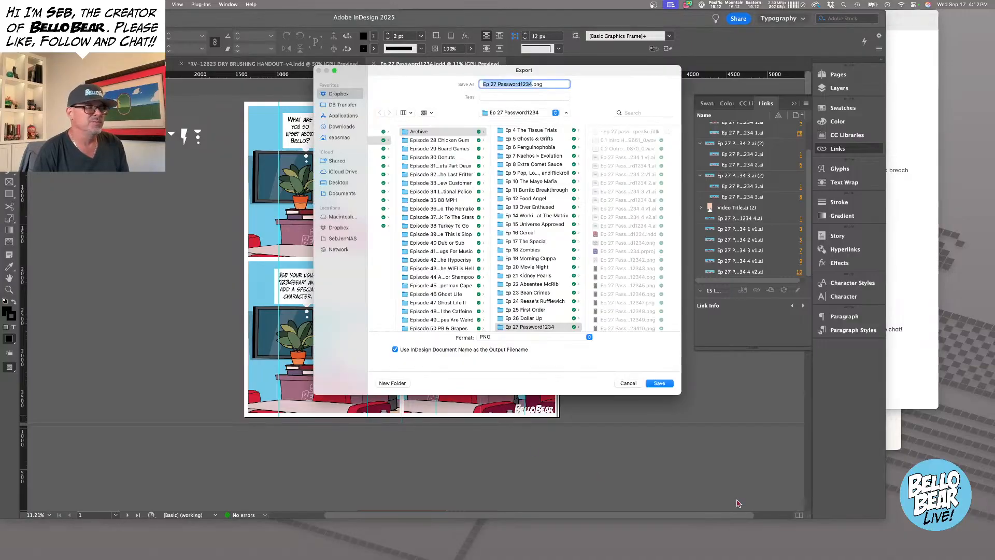
left_click(659, 383)
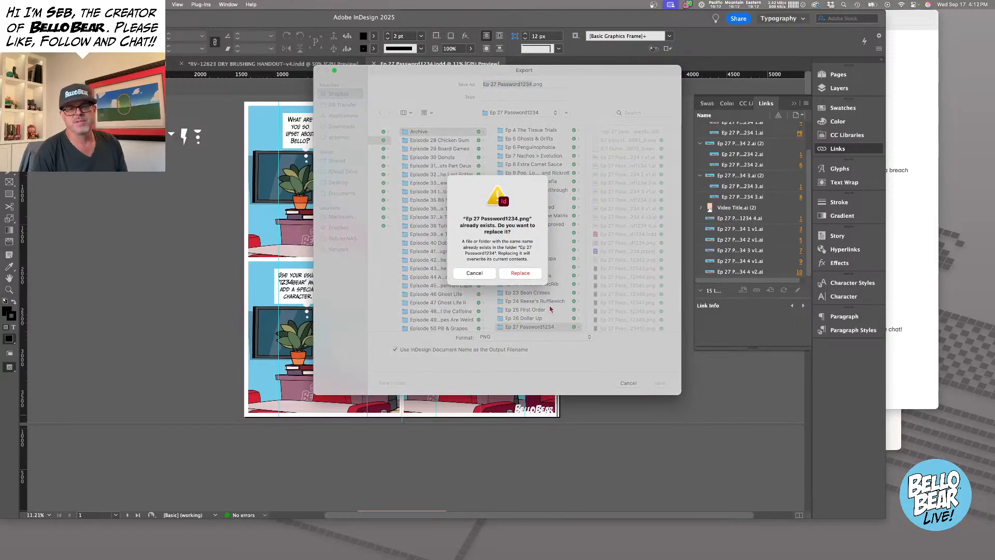
left_click(522, 275)
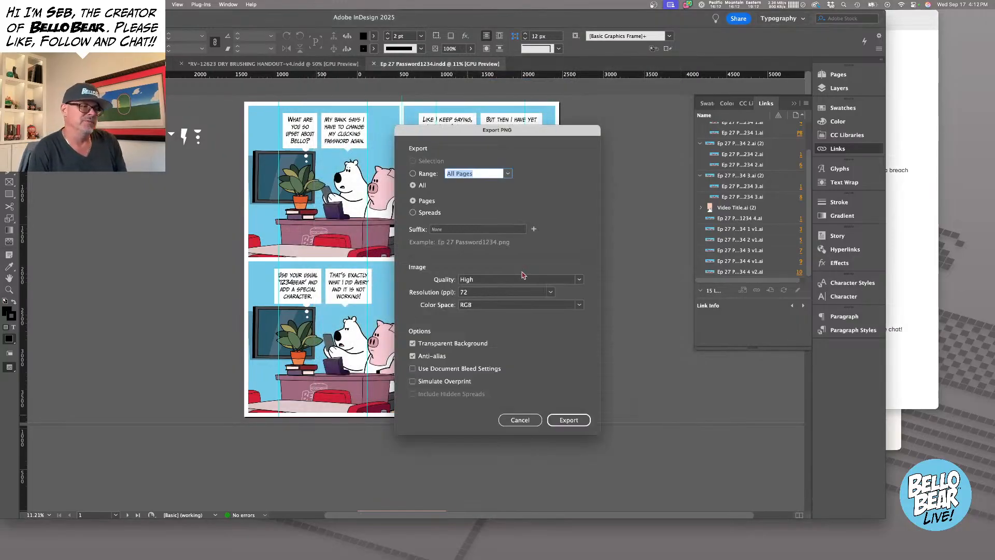
left_click(572, 423)
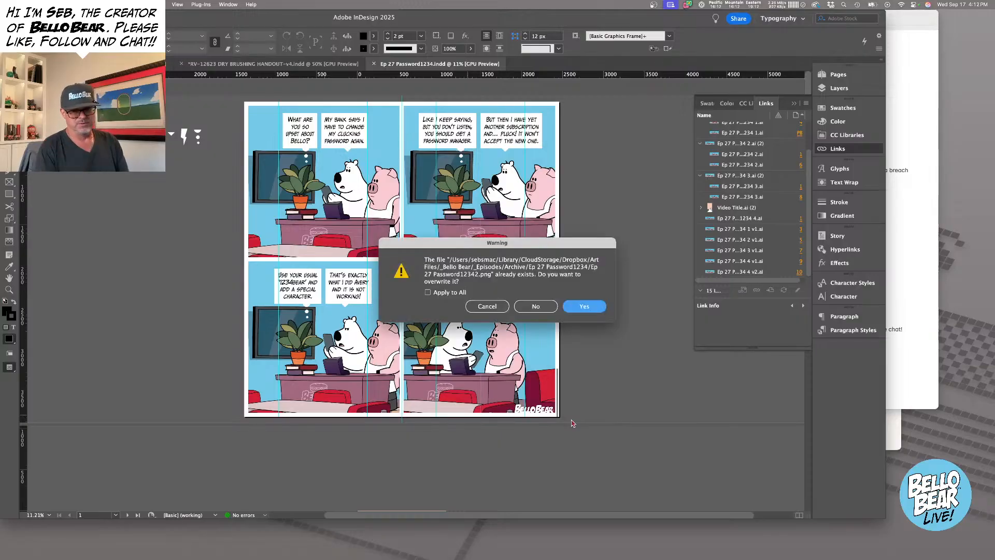
left_click(444, 292)
left_click(583, 307)
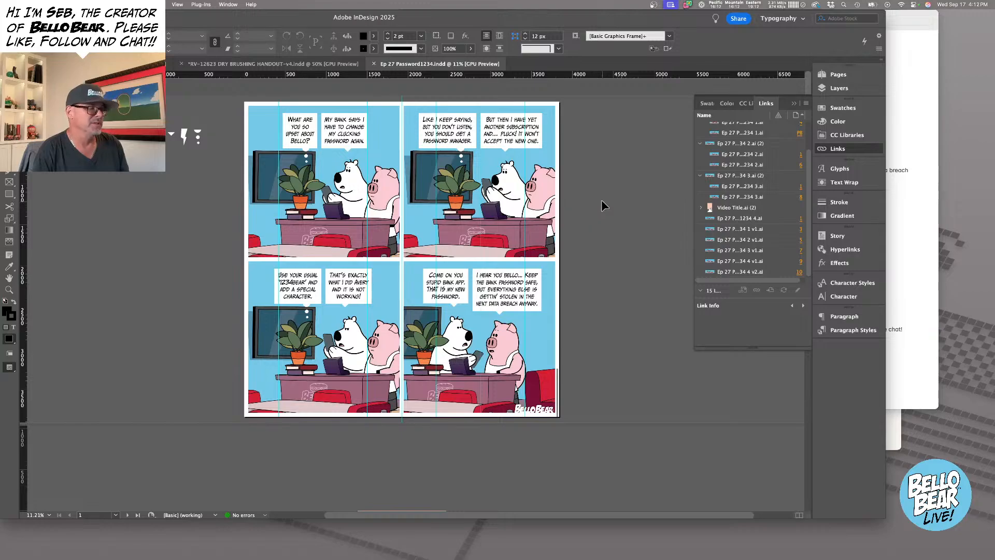
Hide InDesign and the Claude window, switch to the browser, pause the TSM Music video and hide the browser.
key("super+h")
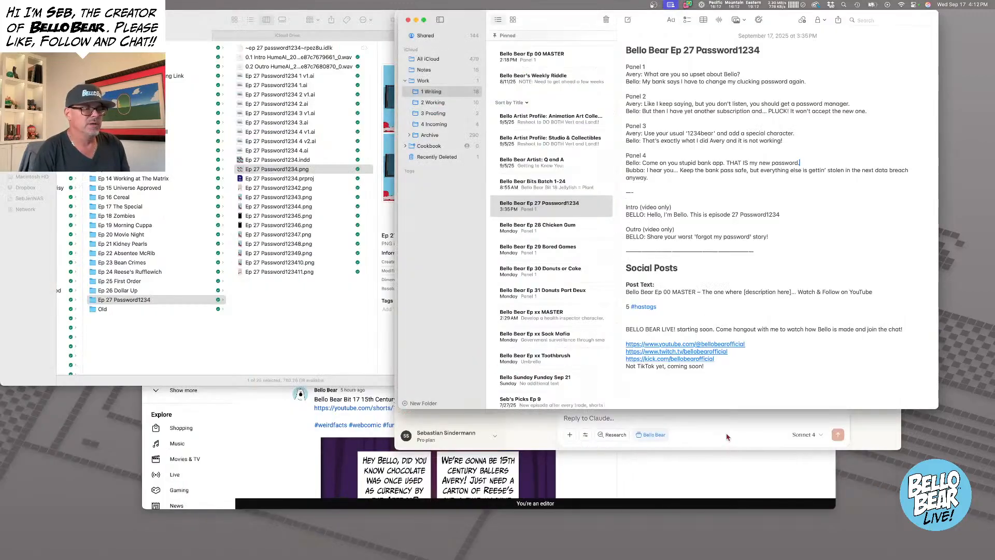
left_click(863, 422)
key("super+h")
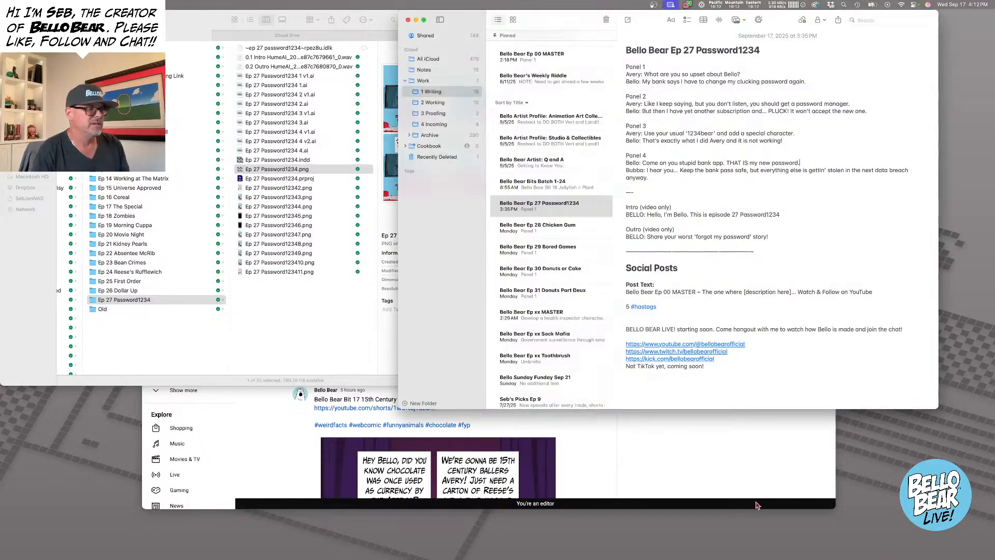
left_click(698, 505)
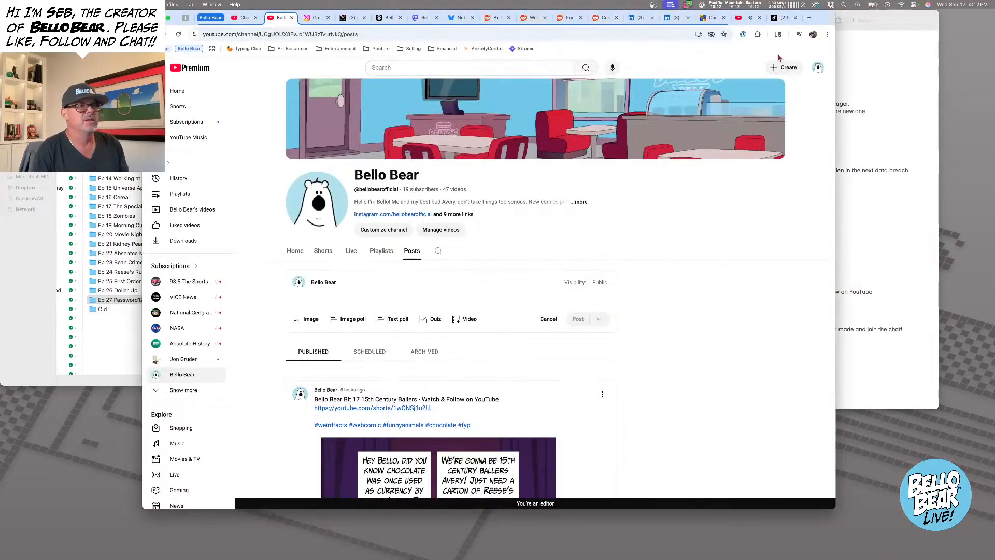
left_click(738, 18)
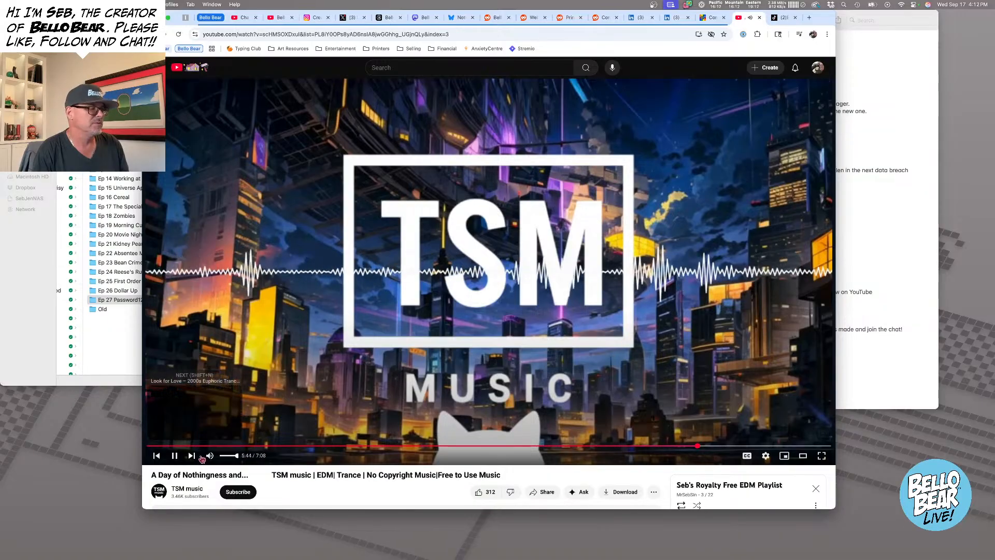
left_click(176, 456)
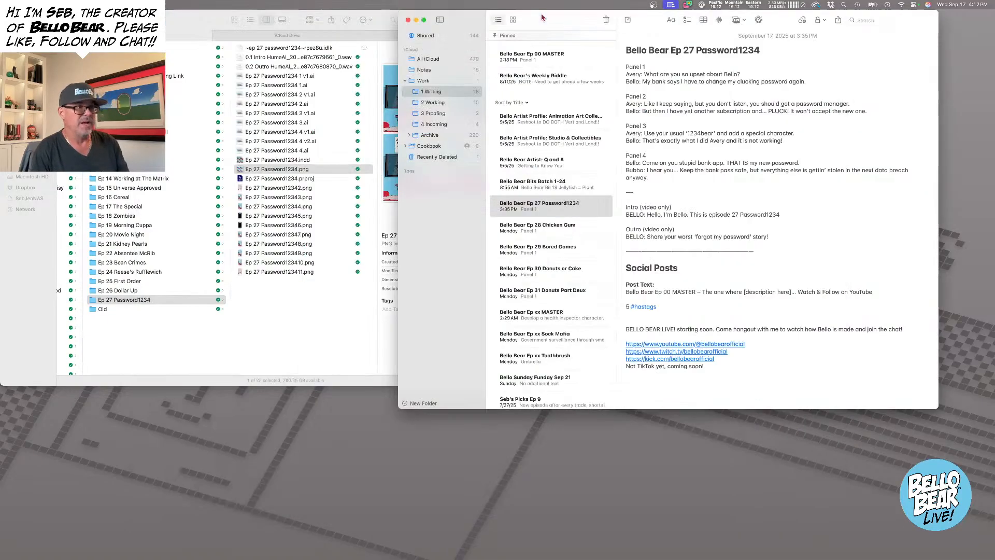
key("super+h")
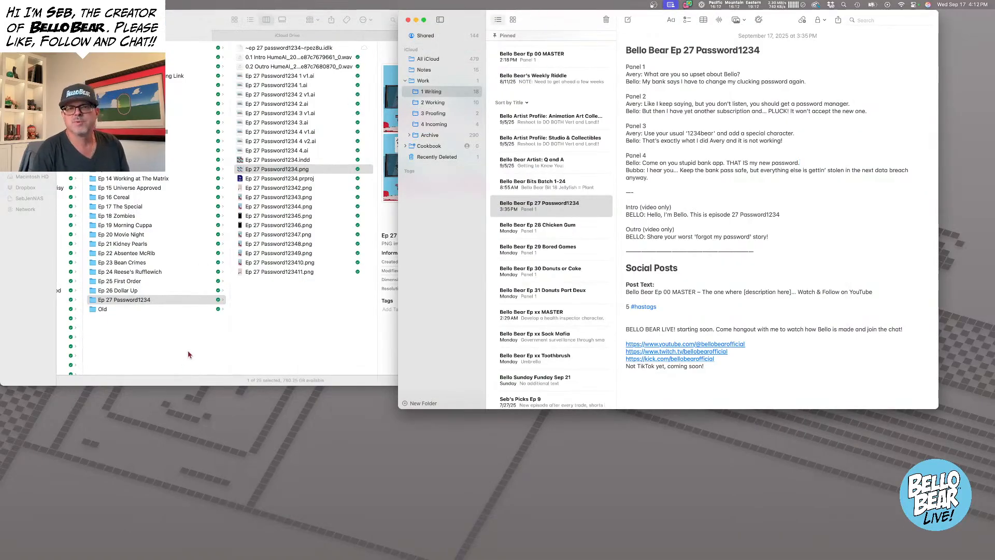
Switch to Hume AI and open its Text to Speech Playground.
mouse_move(150, 548)
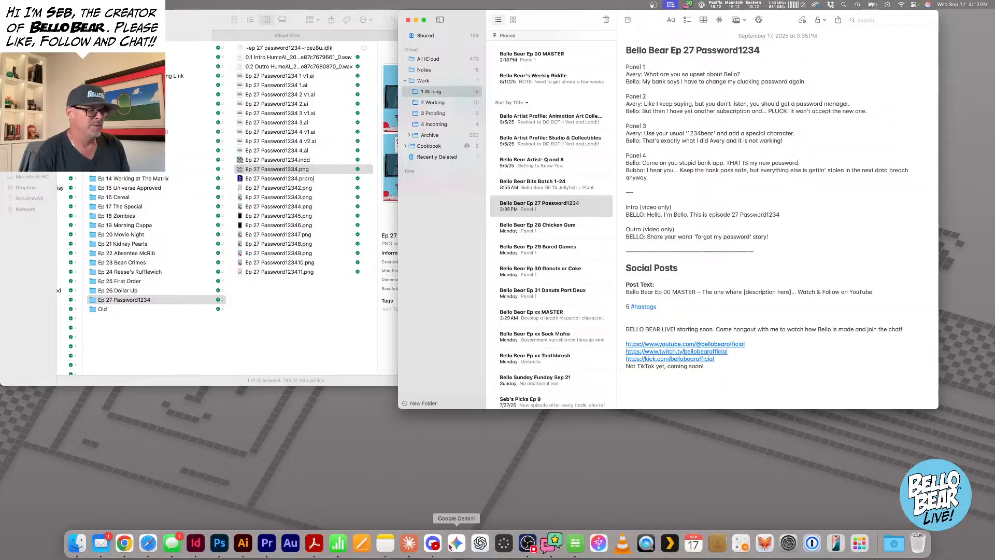
left_click(502, 543)
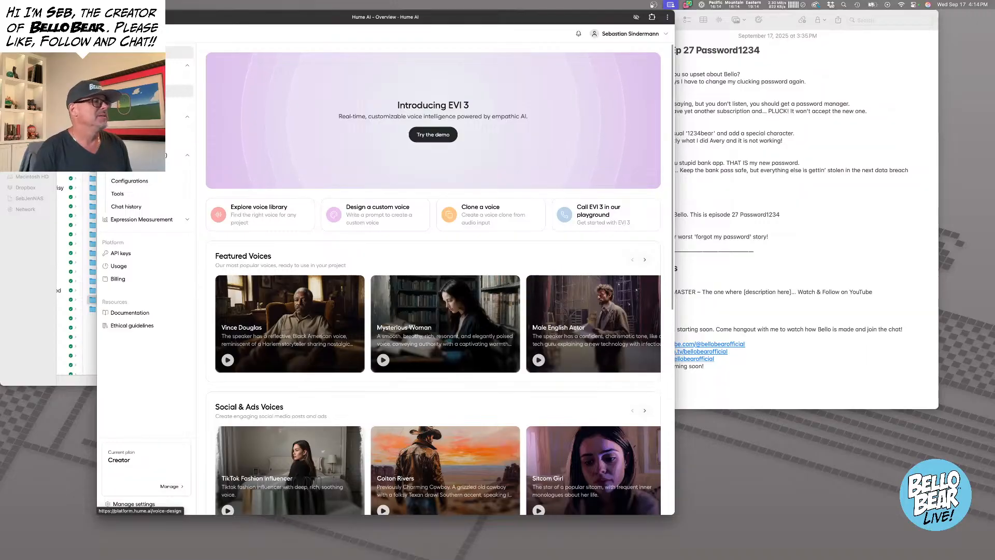
left_click(131, 91)
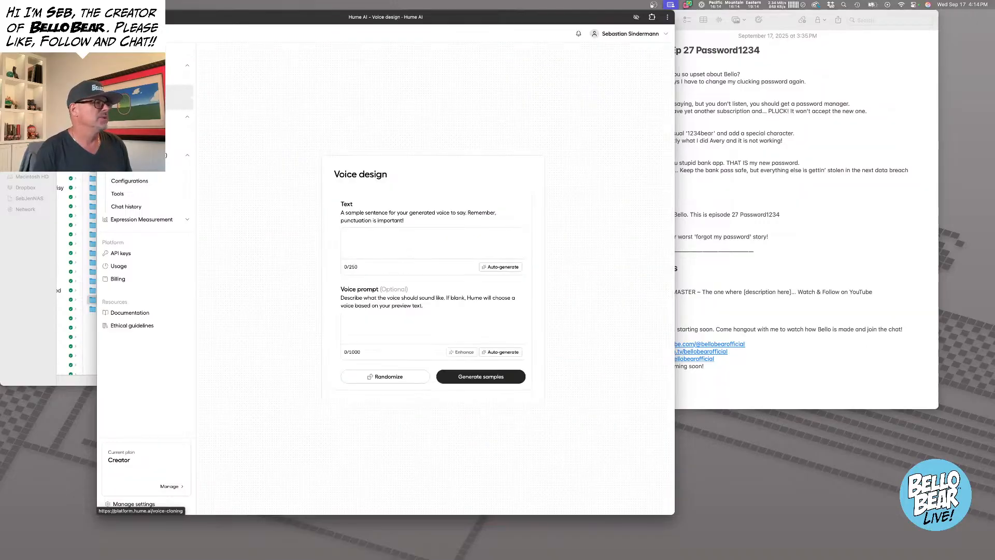
left_click(130, 130)
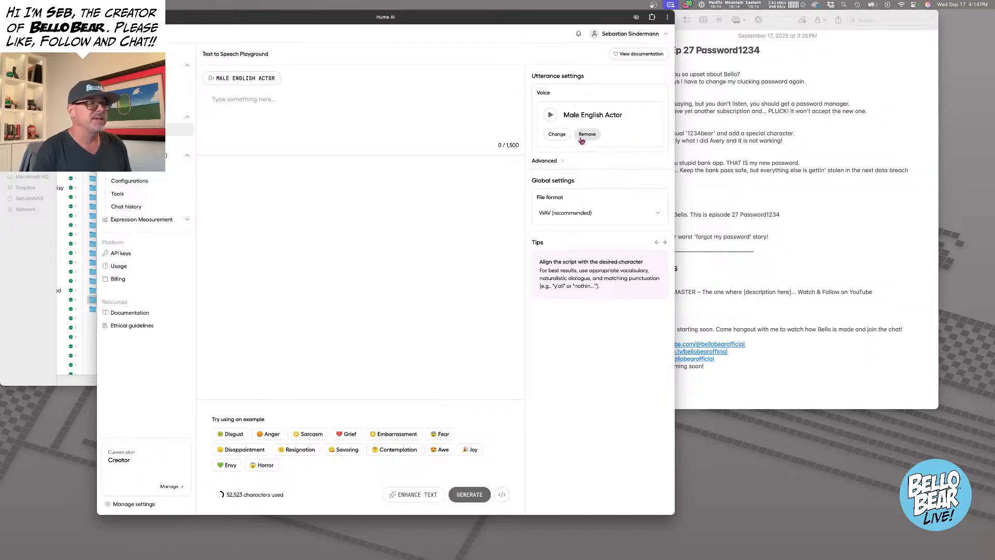
Change the utterance voice to the saved custom voice Bello.
left_click(557, 134)
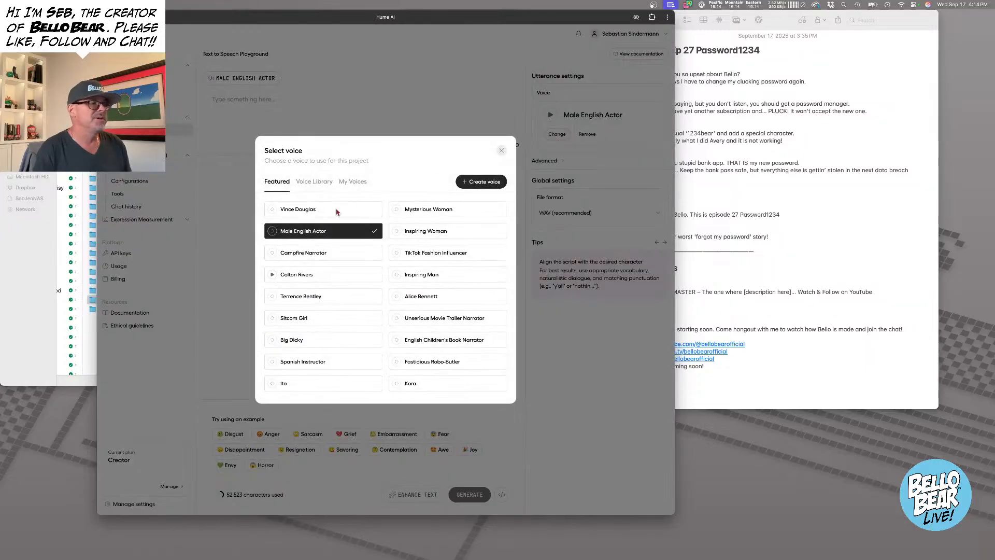
left_click(356, 184)
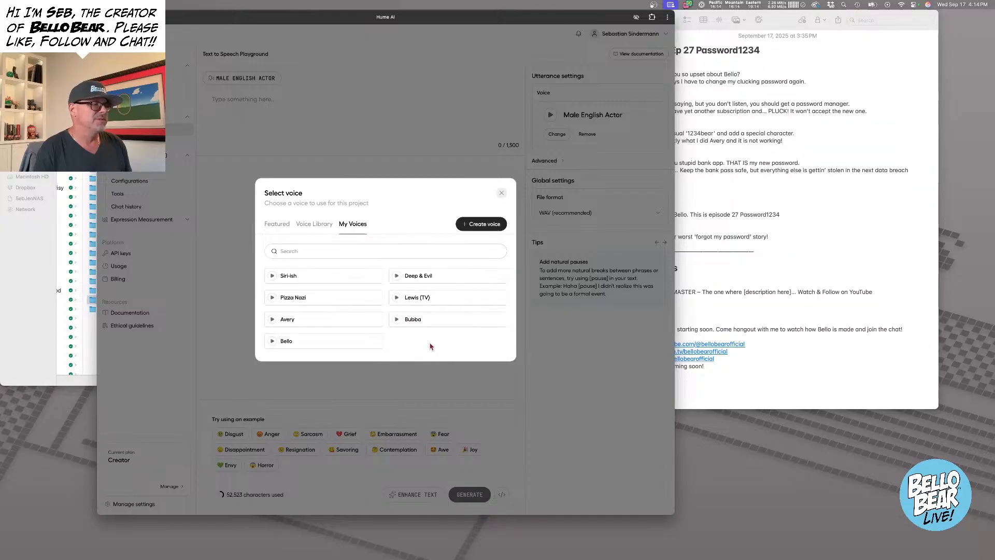
left_click(296, 341)
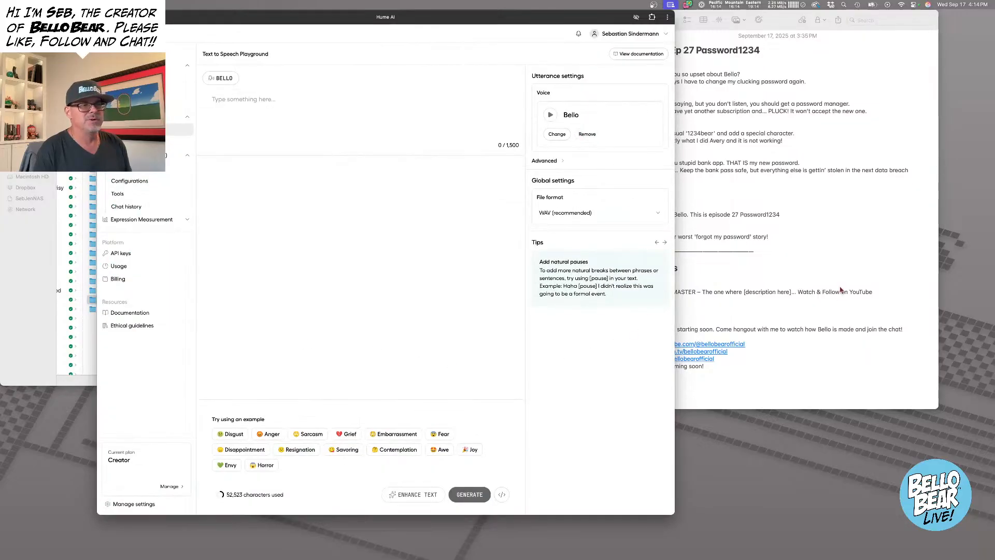
Copy Bello's intro line "Hello, I'm Bello. This is episode 27 Password1234" from the note into the playground's speech text.
left_click(706, 223)
left_click_drag(647, 215, 811, 214)
key("super+c")
left_click(341, 215)
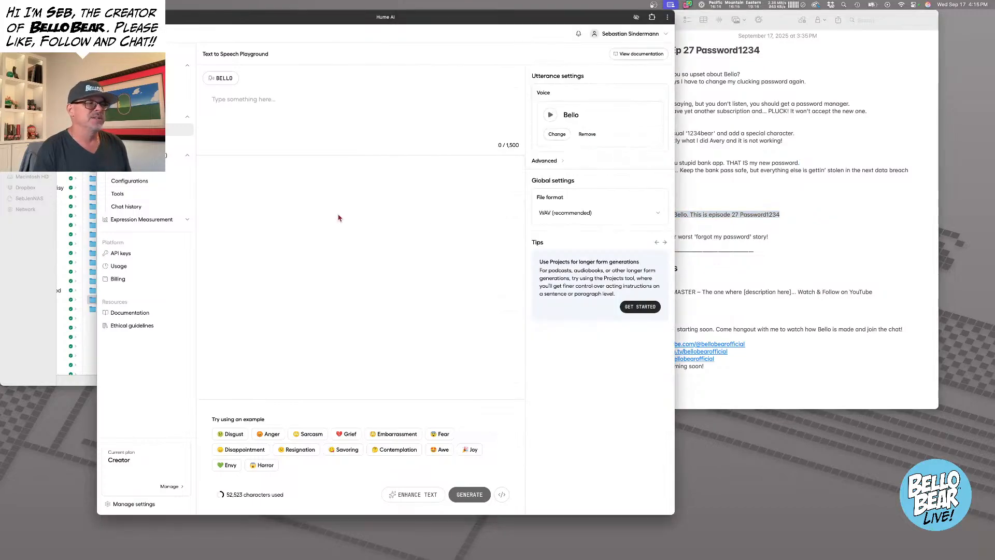
key("super+v")
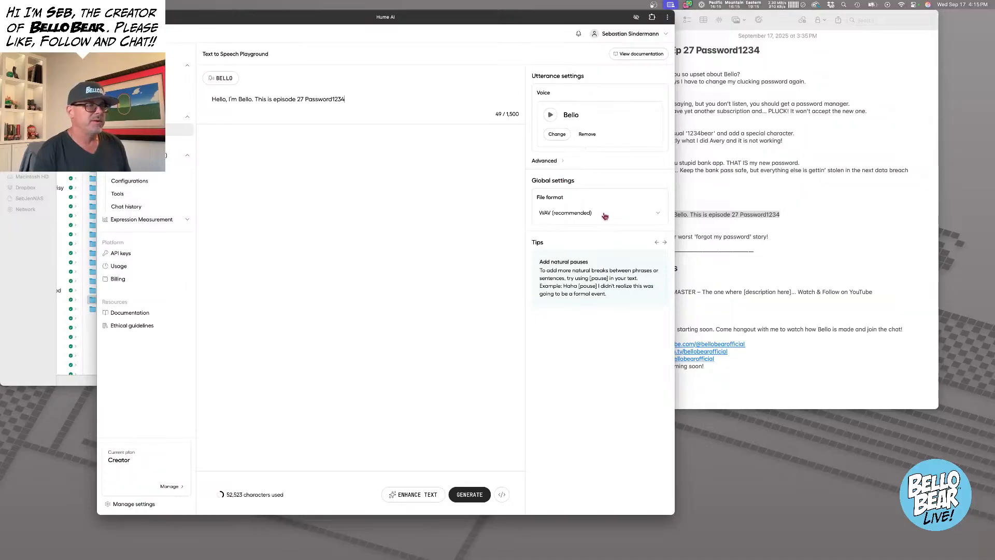
Auto-generate acting instructions for the intro line, raise the system volume and generate the speech.
left_click(558, 166)
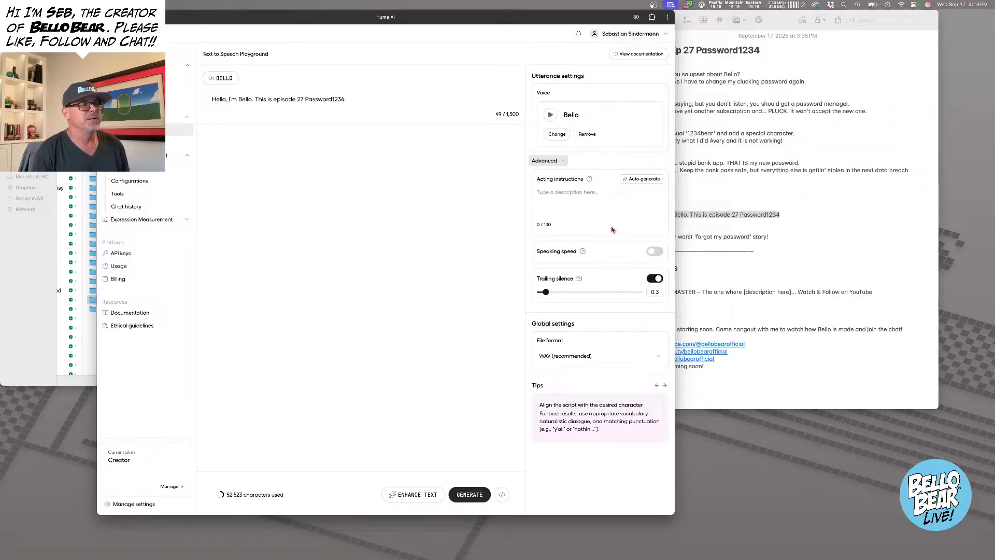
left_click(642, 179)
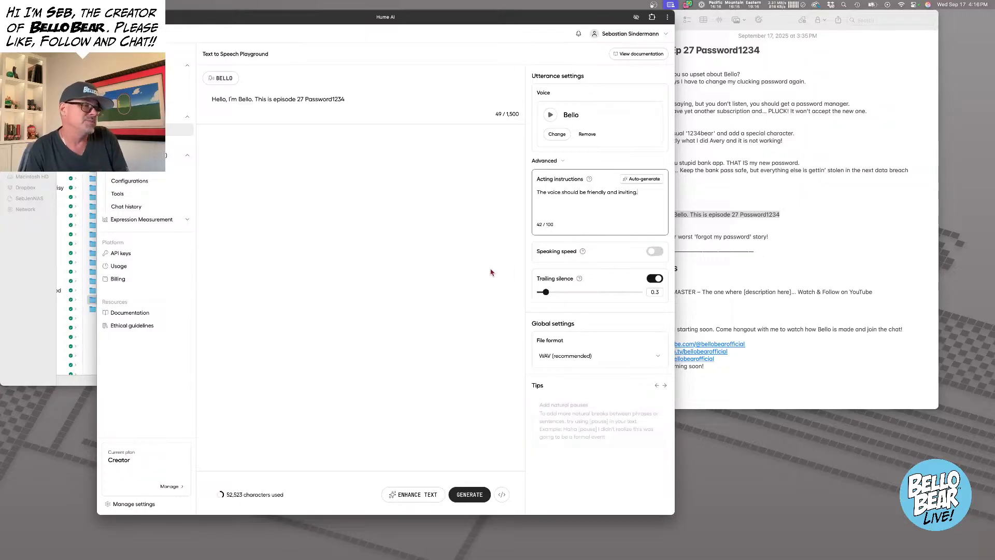
key("XF86AudioRaiseVolume")
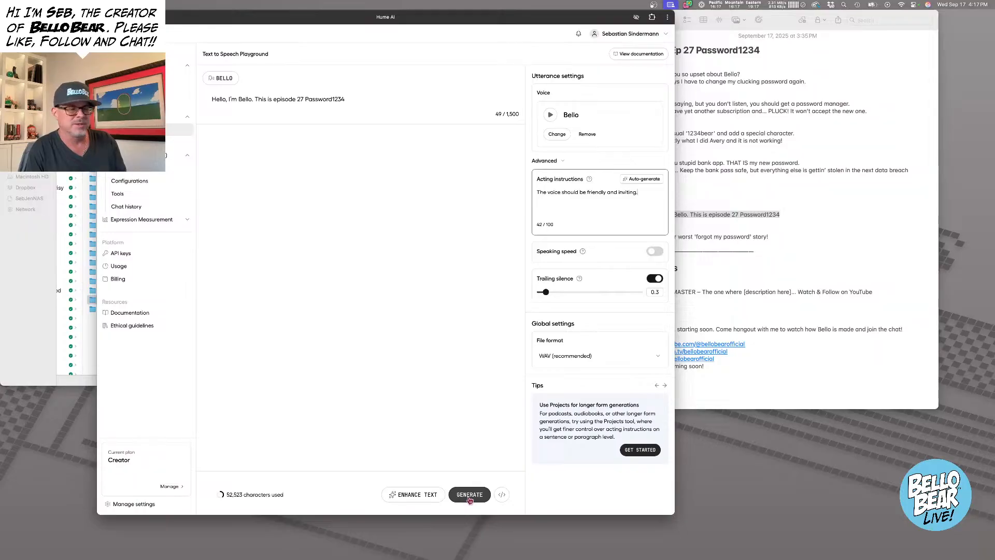
left_click(469, 494)
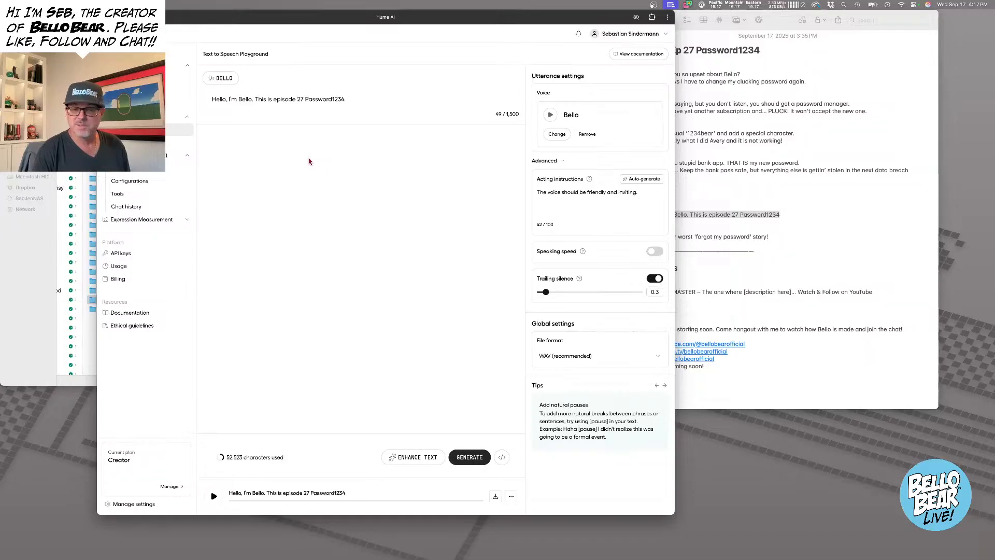
Add an ellipsis after "episode 27", put "Password1234" in quotation marks and regenerate the speech.
left_click(303, 101)
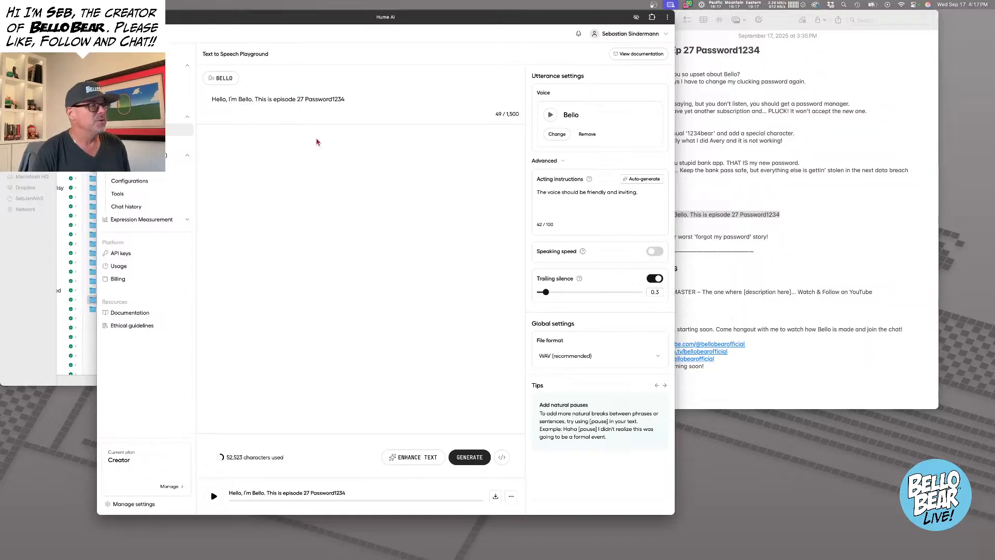
type("...")
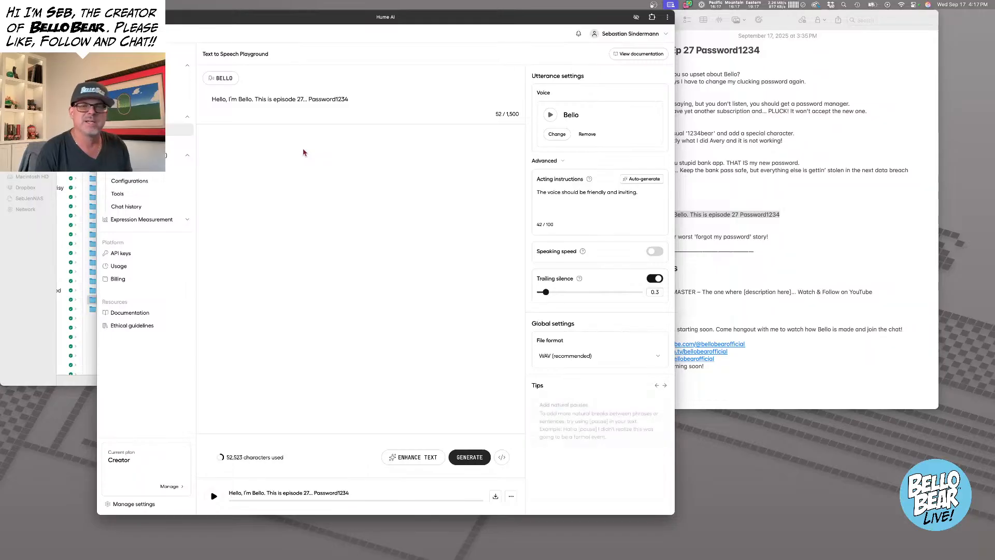
left_click(309, 99)
type("\"")
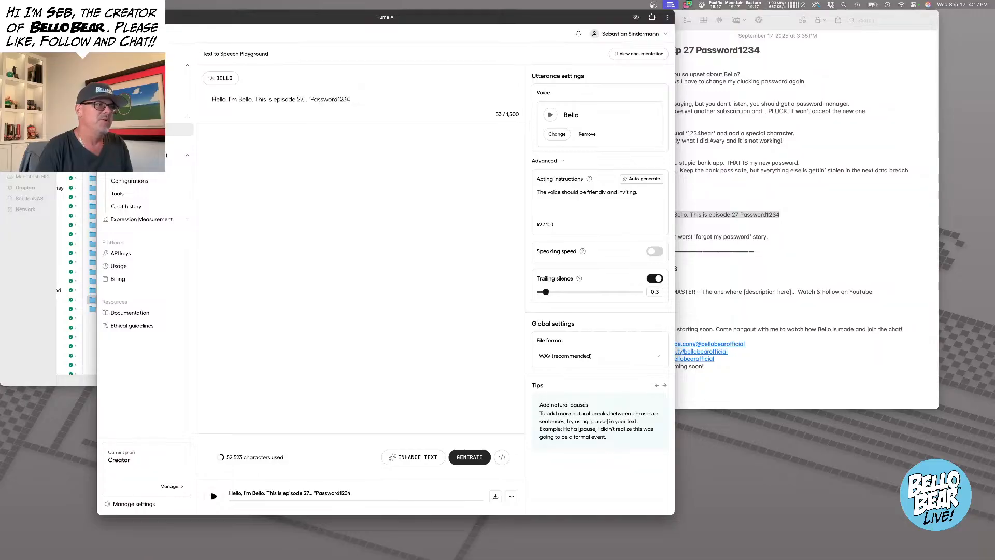
type("\"")
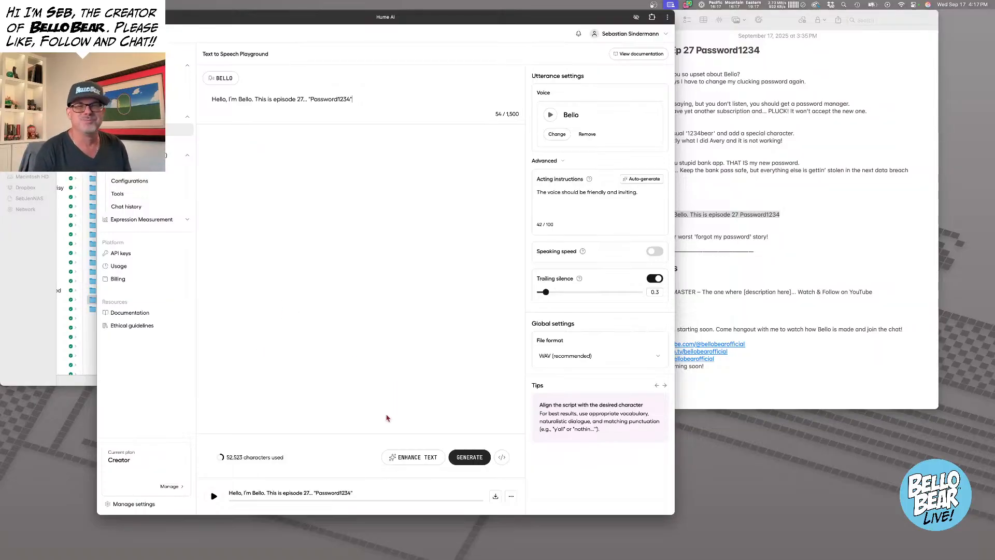
left_click(475, 460)
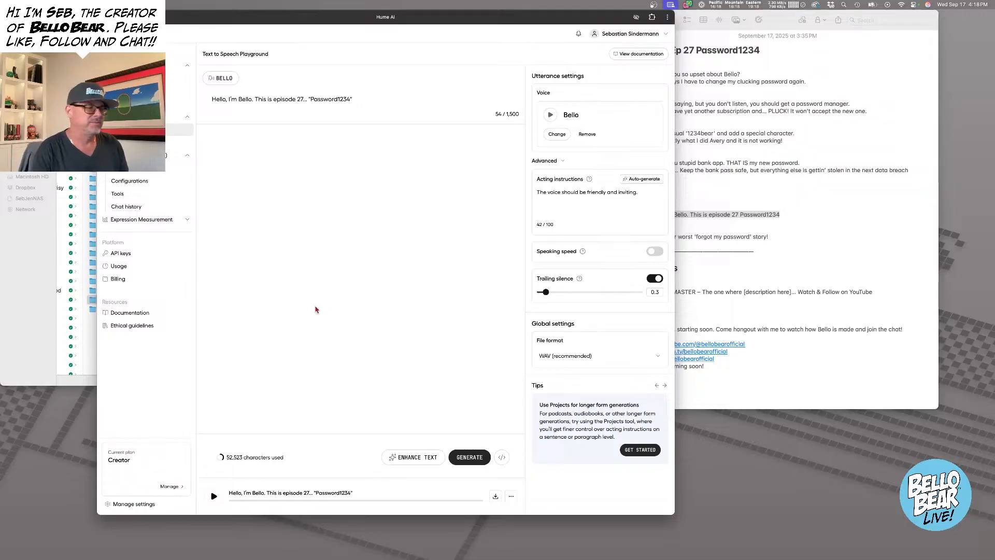
Download the generated intro WAV, switch to Finder and show the Downloads folder.
left_click(497, 496)
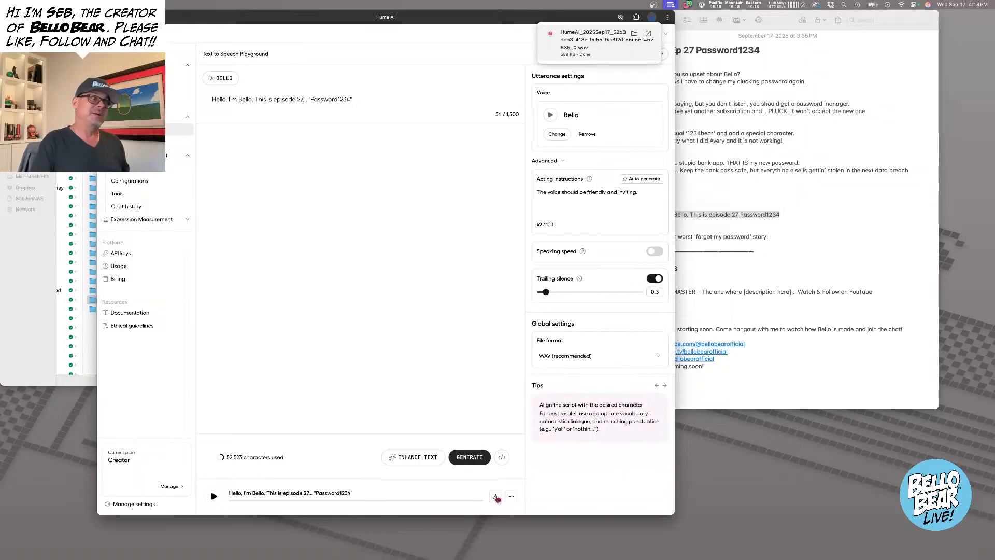
left_click(62, 35)
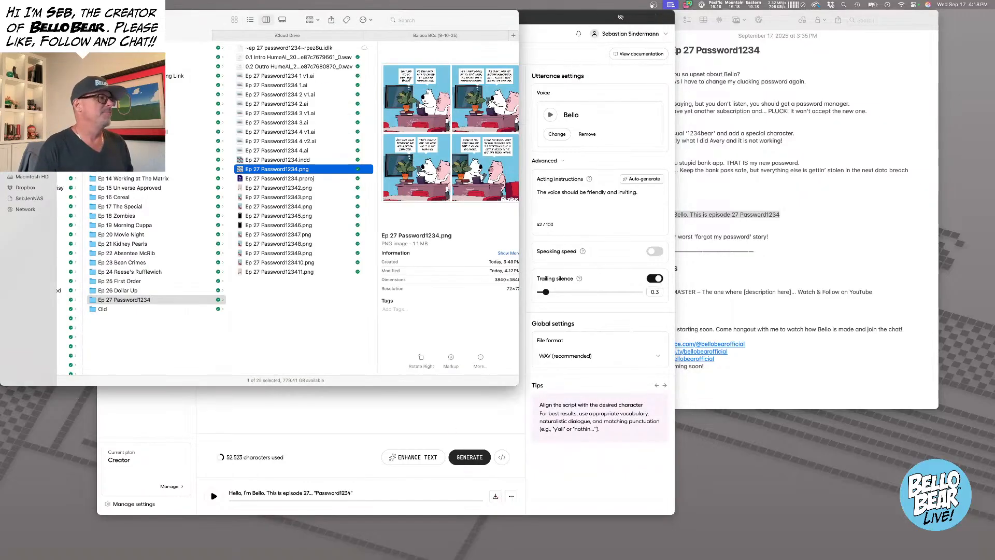
left_click(262, 36)
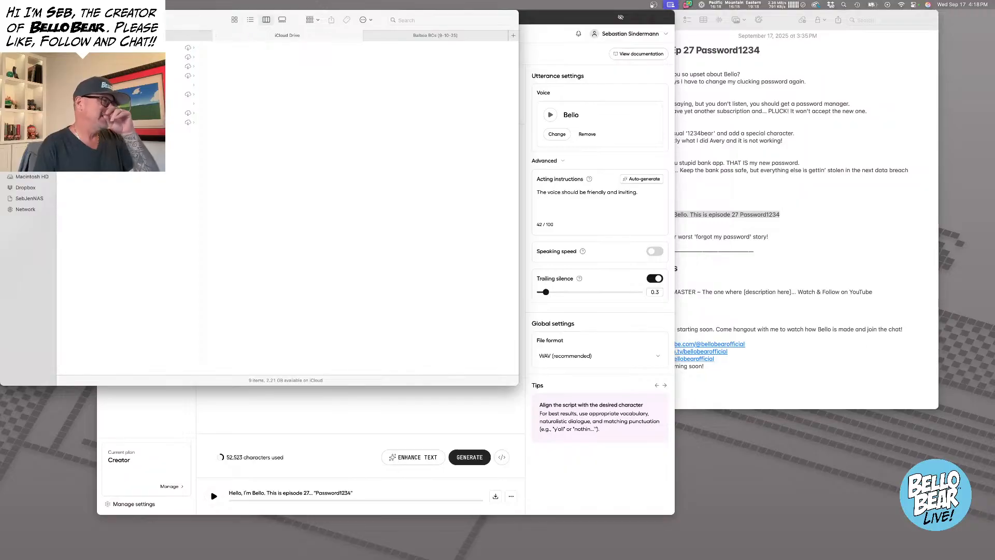
left_click(29, 100)
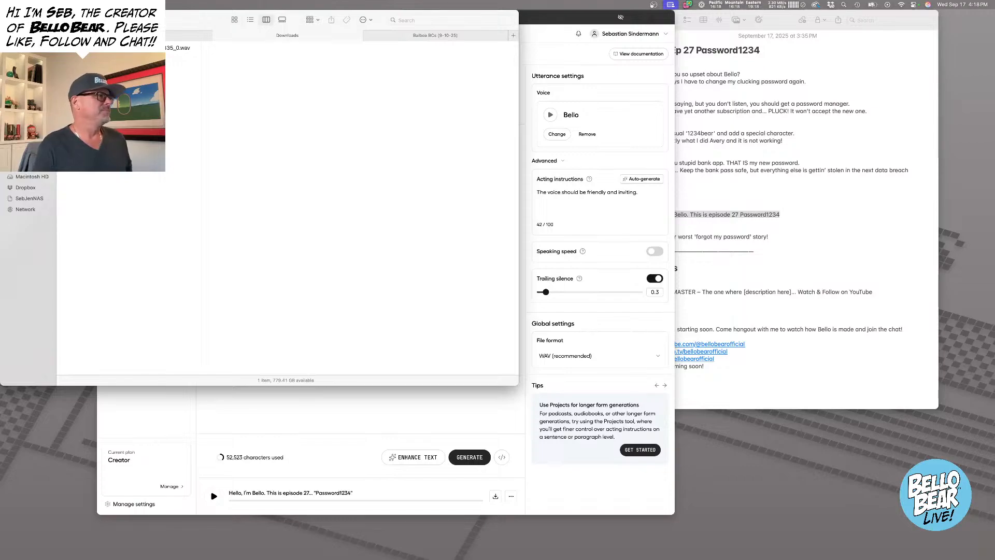
Rename the downloaded intro WAV by adding "0.1 Intro" in front of its existing file name.
left_click(109, 47)
right_click(110, 47)
left_click(124, 97)
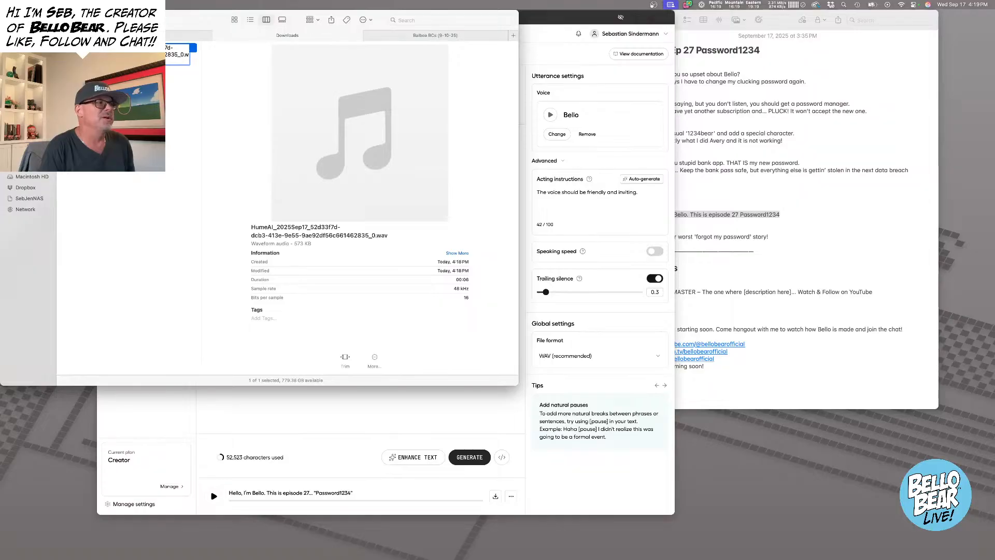
key("Return")
Copy Bello's outro line "Share your worst 'forgot my password' story!" from the note over the playground's speech text.
left_click(664, 242)
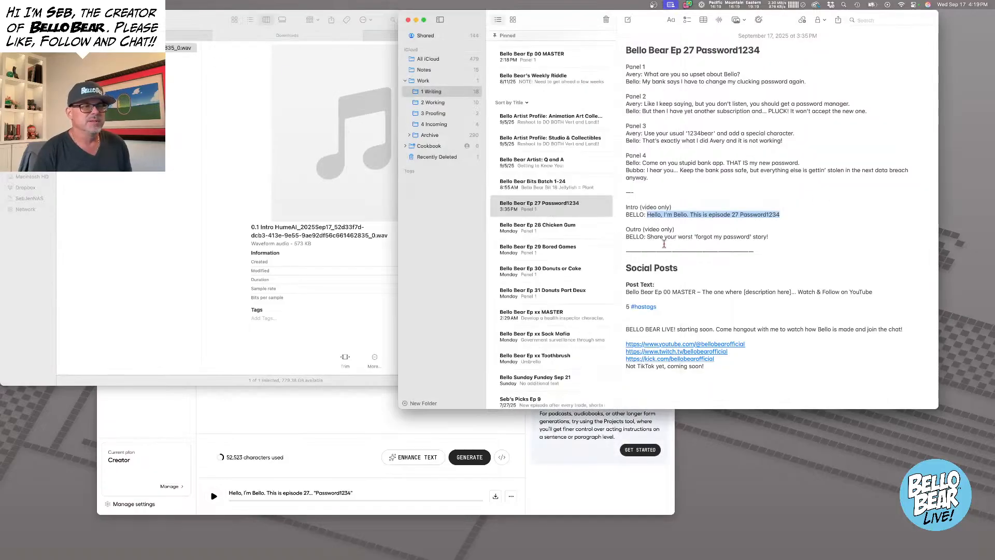
left_click_drag(646, 237, 775, 235)
key("super+c")
left_click(636, 237)
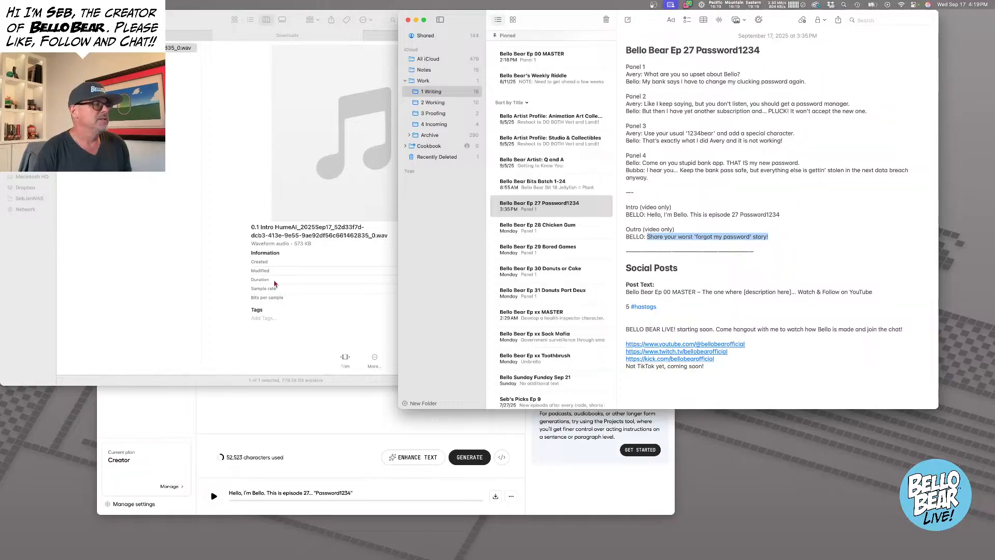
left_click(308, 415)
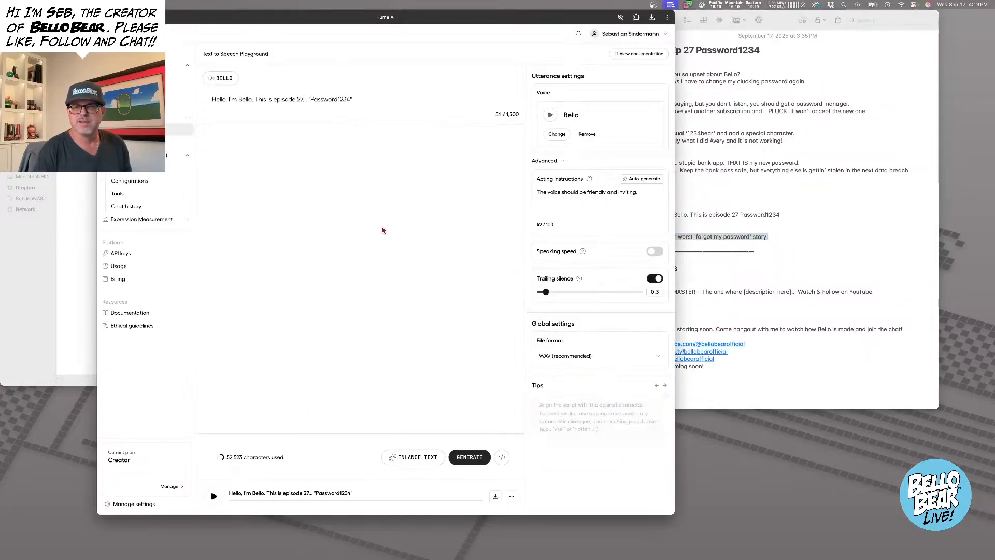
triple_click(384, 99)
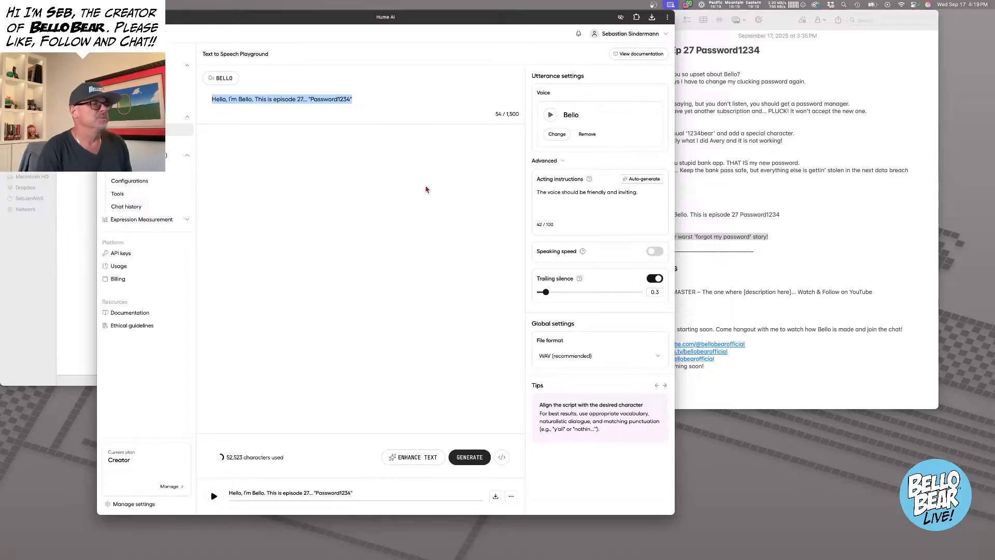
key("super+v")
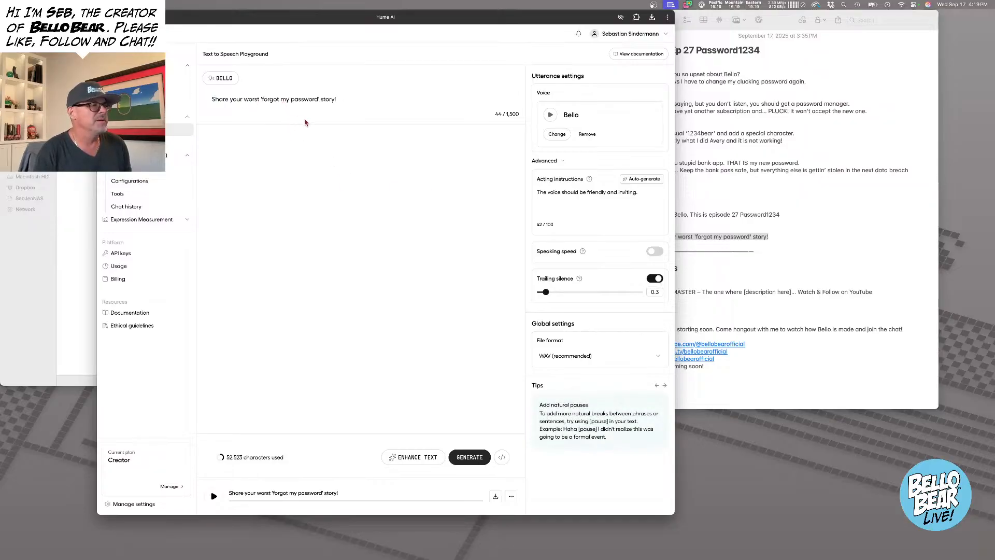
Generate the outro speech with auto-generated acting instructions and download it as a WAV.
left_click(647, 181)
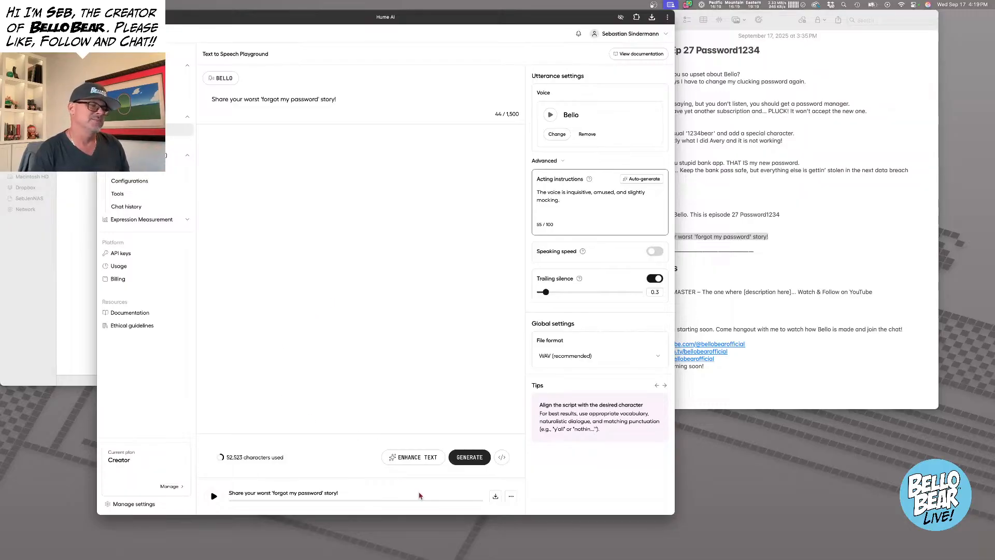
left_click(470, 461)
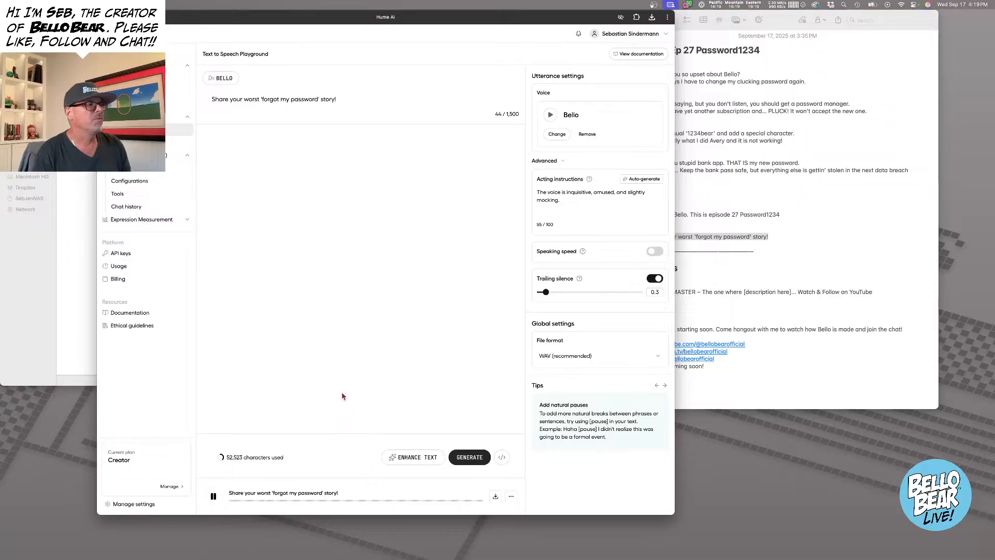
left_click(494, 498)
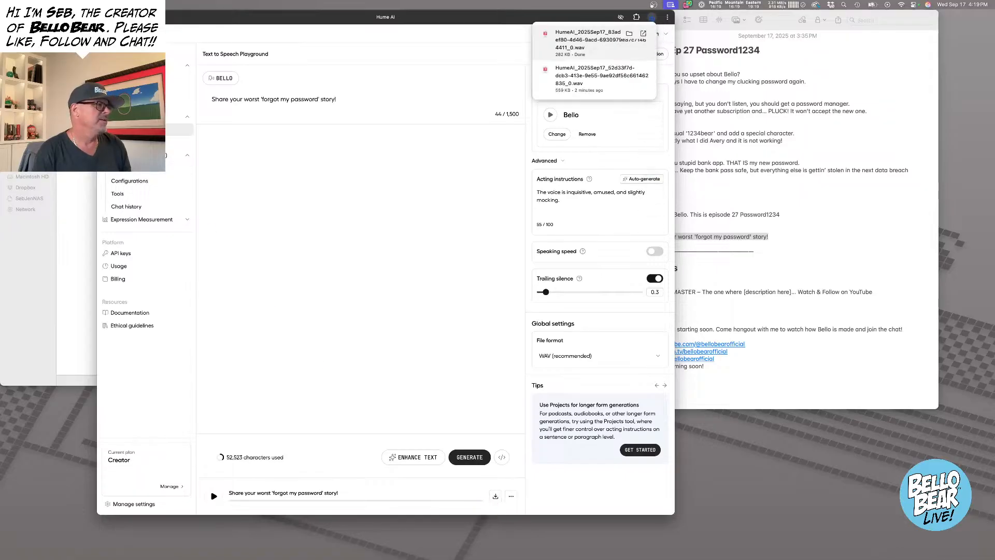
Show the downloaded outro WAV in Finder and add "0.2 Outro" in front of its file name.
left_click(629, 33)
right_click(91, 55)
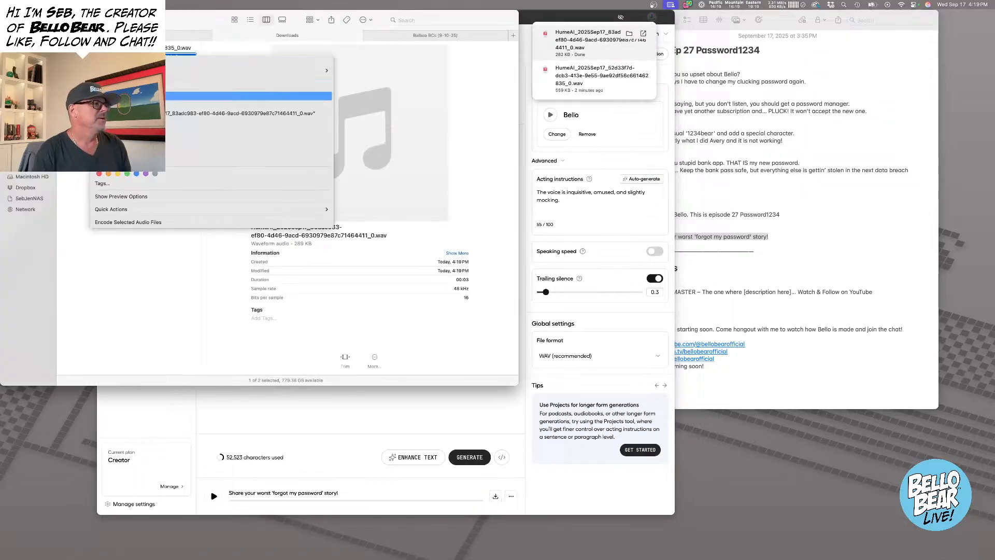
left_click(130, 104)
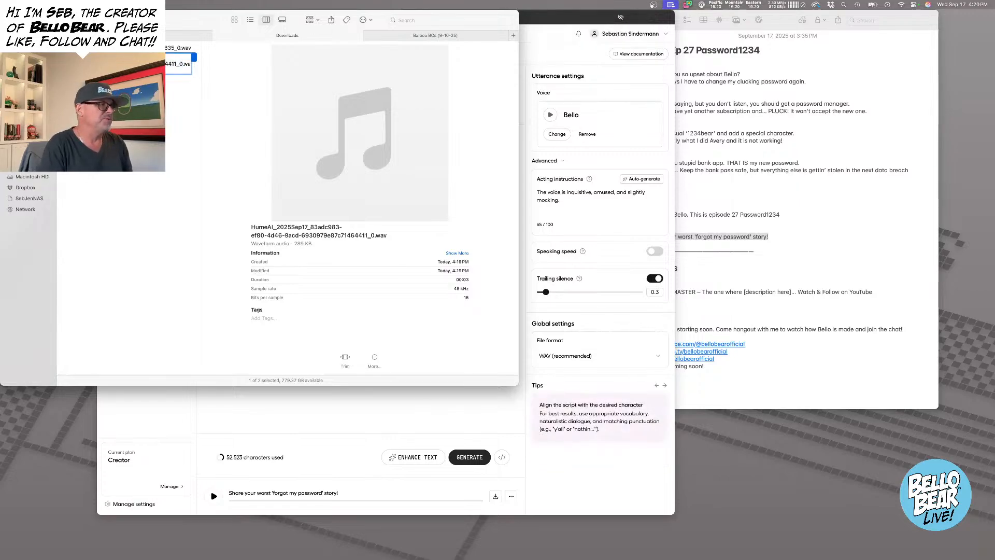
type("27")
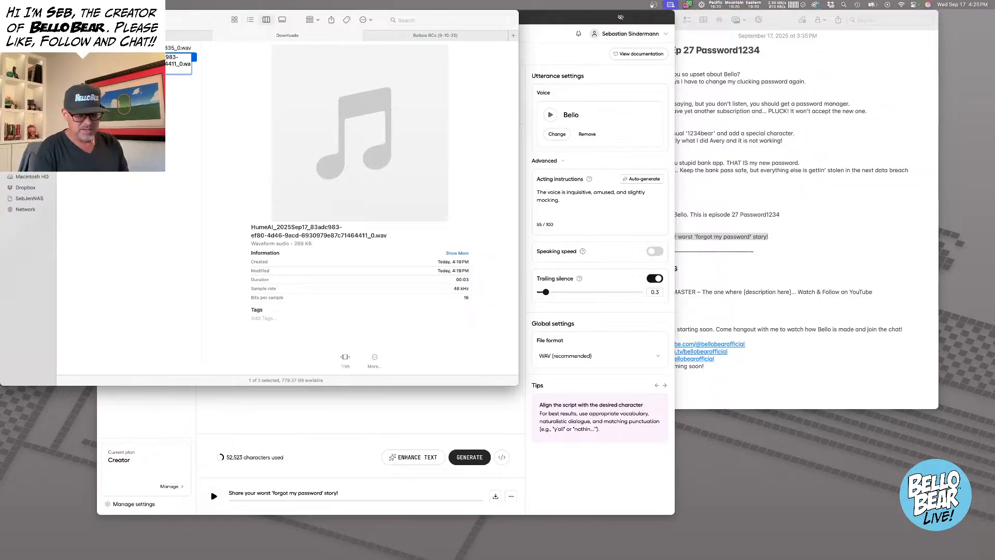
key("Return")
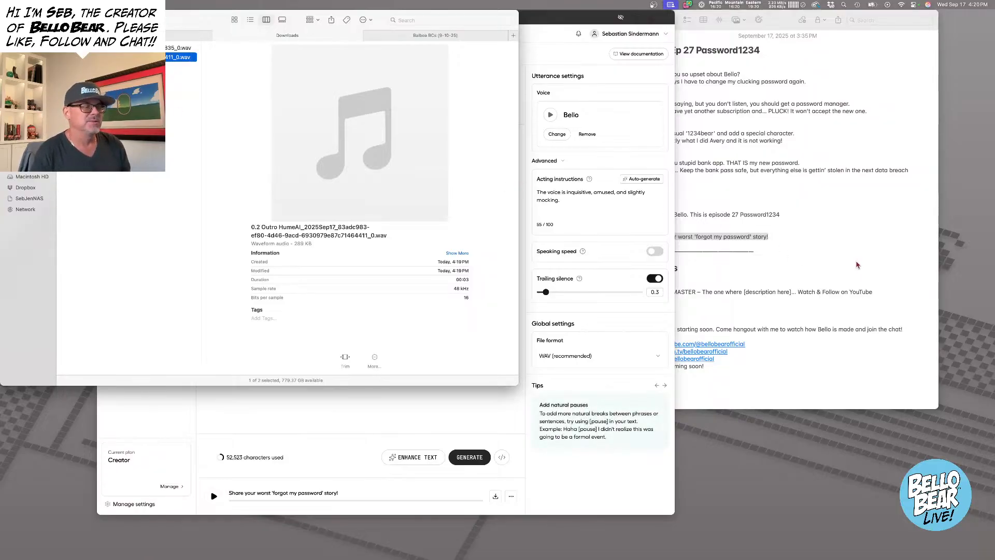
Copy Bello's Panel 1 line "My bank says I have to change my clucking password again." from the note over the playground's speech text.
left_click(799, 218)
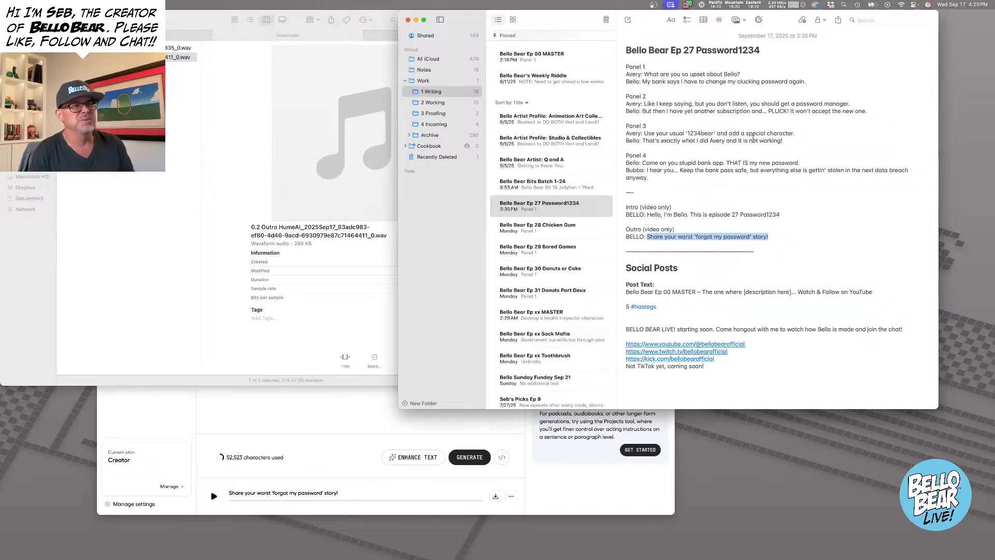
left_click_drag(642, 82, 840, 83)
key("super+c")
left_click(325, 414)
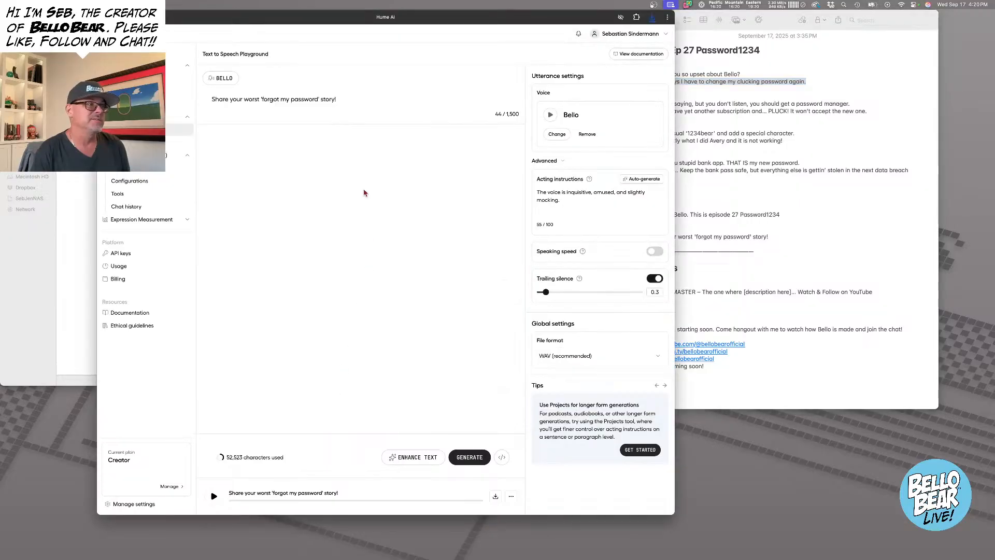
triple_click(387, 99)
key("super+v")
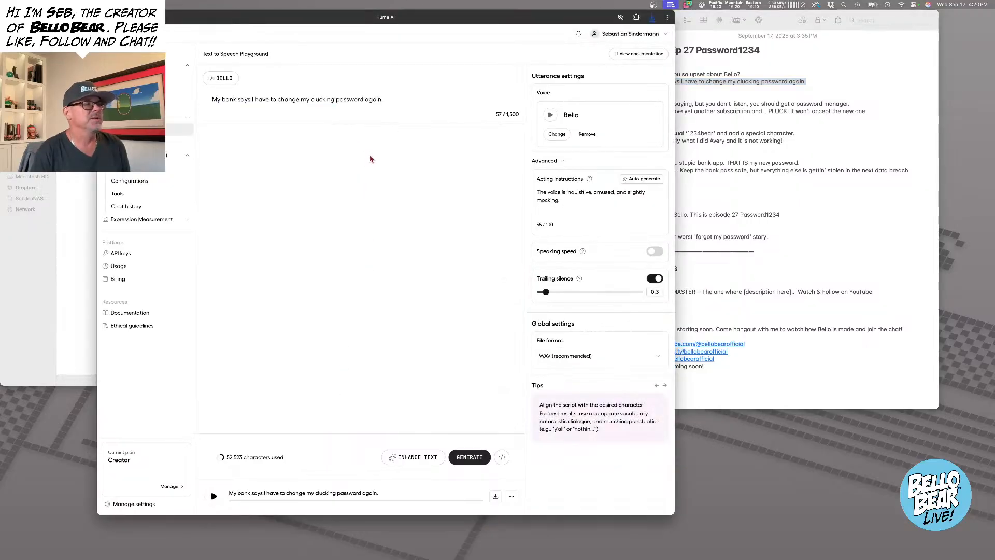
Generate Bello's Panel 1 speech with auto-generated acting instructions and download it as a WAV.
left_click(711, 100)
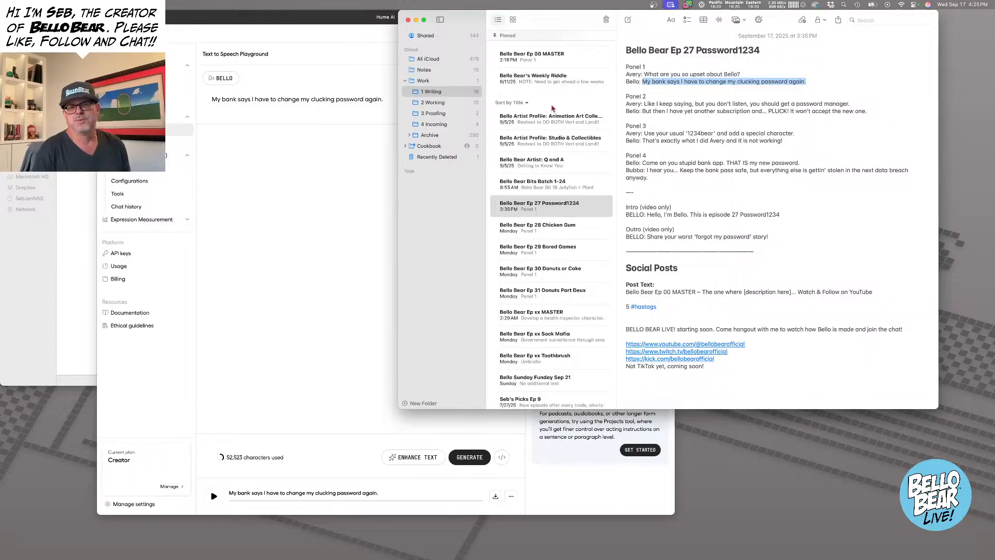
left_click(320, 169)
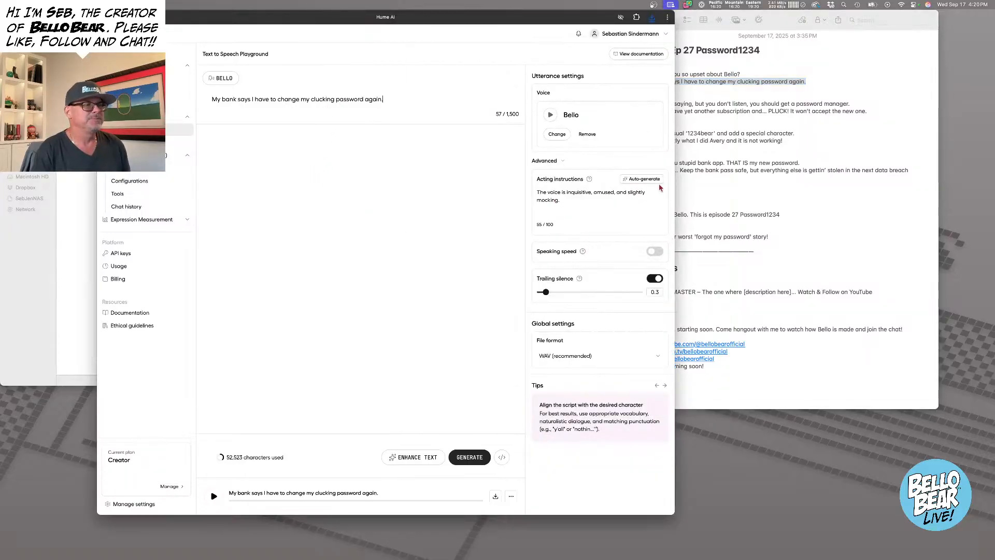
left_click(644, 178)
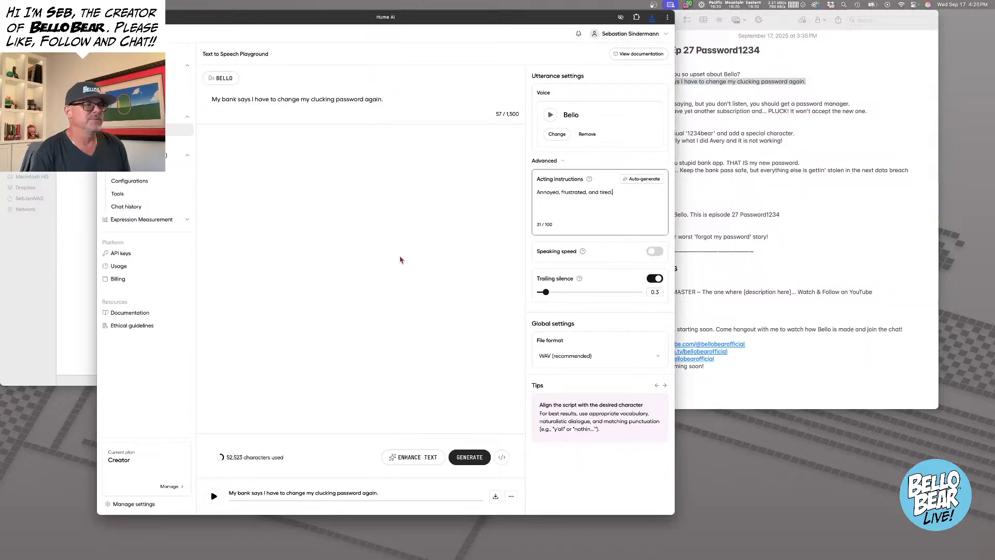
left_click(467, 458)
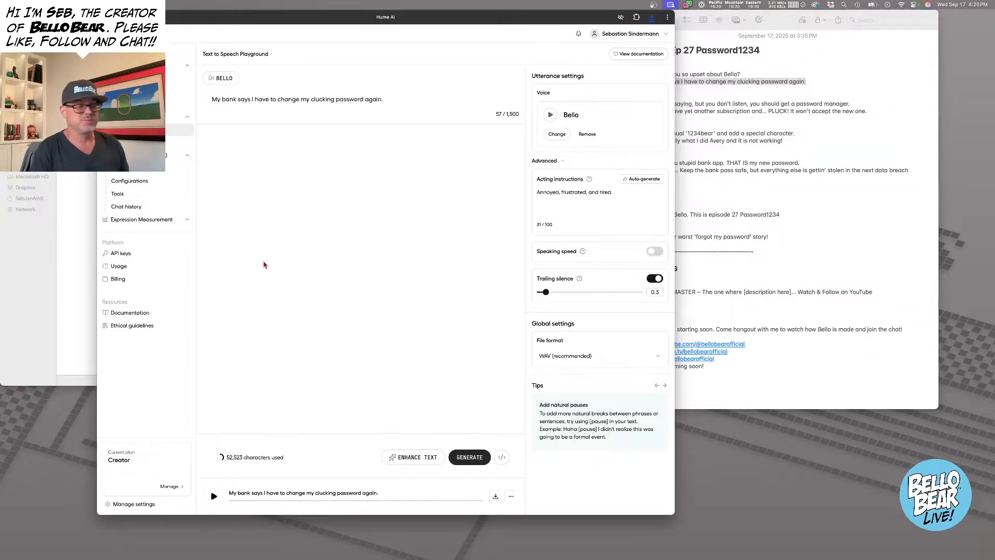
left_click(495, 499)
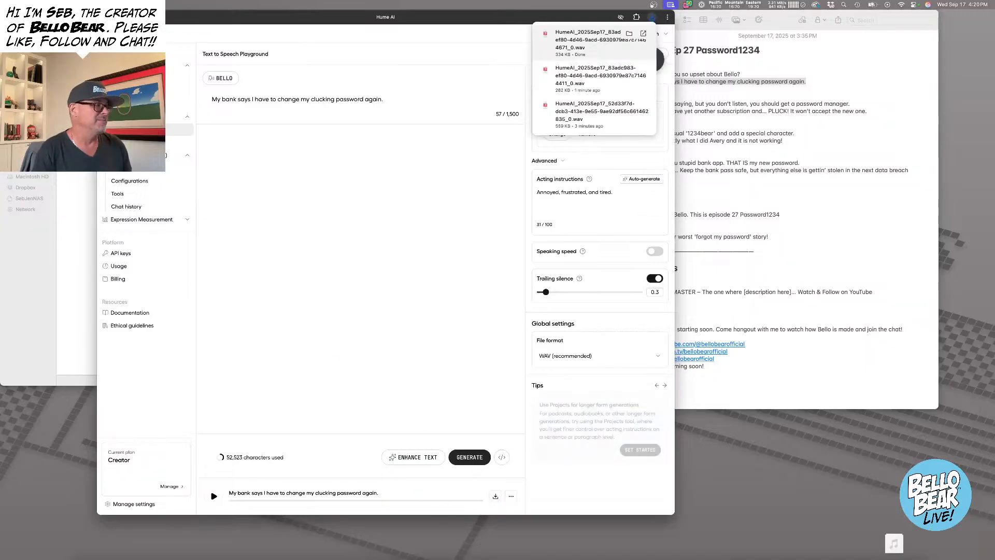
Switch to Finder and add "1.2 Bello" in front of the newly downloaded Panel 1 WAV's file name.
key("super+Tab")
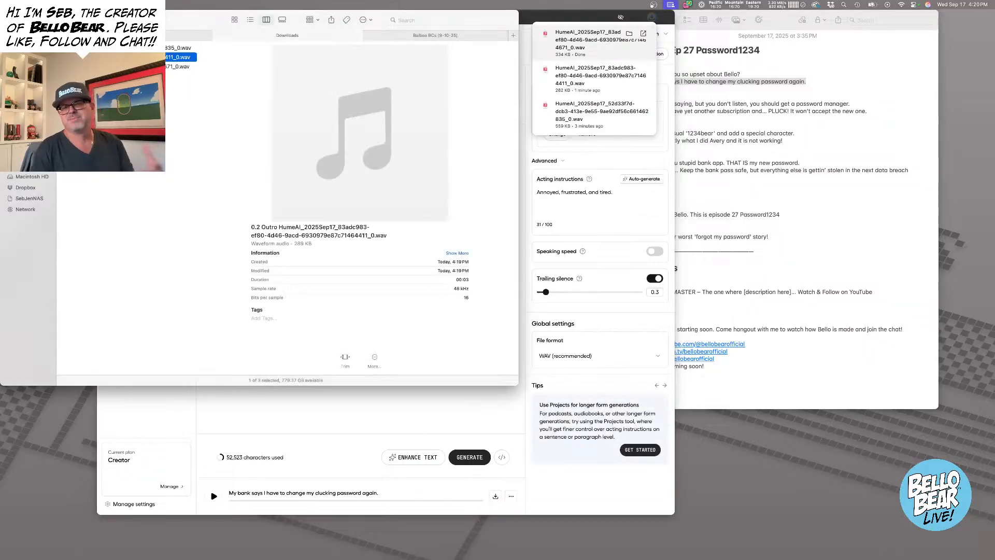
left_click(94, 86)
right_click(90, 65)
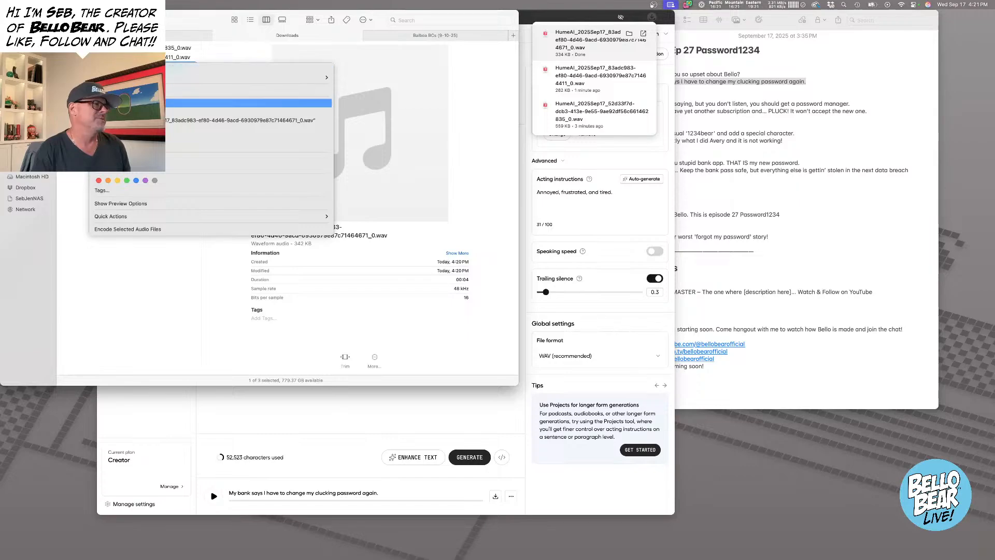
left_click(110, 111)
key("Left")
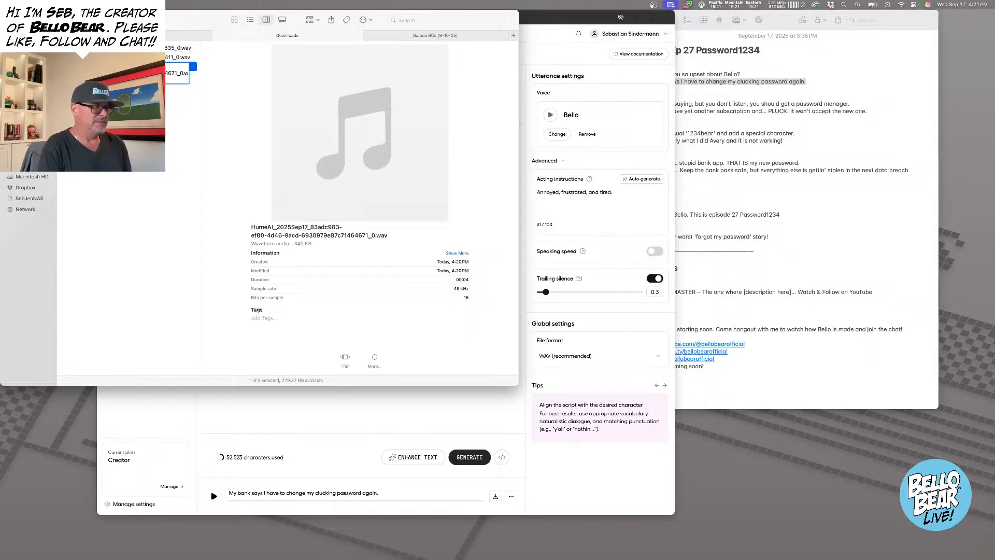
type("02")
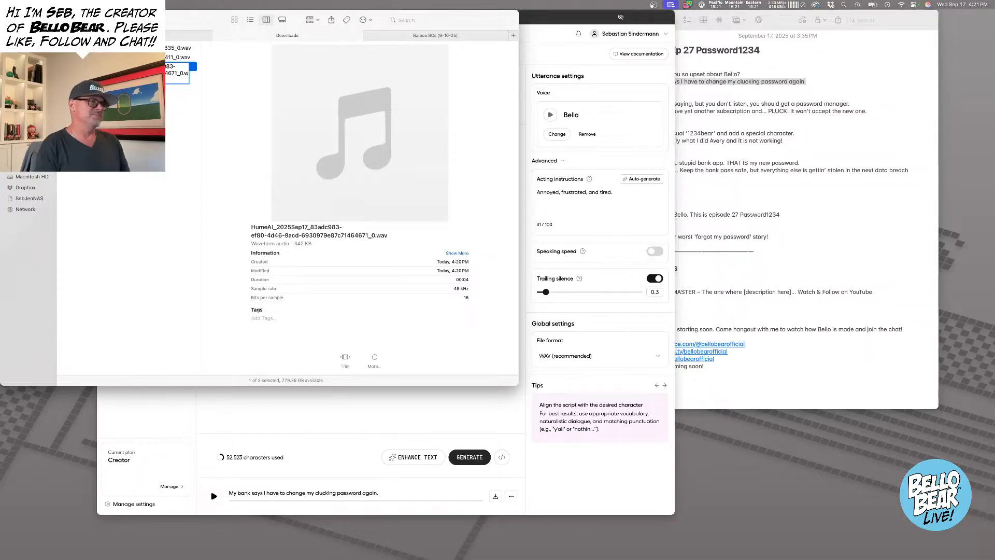
key("Return")
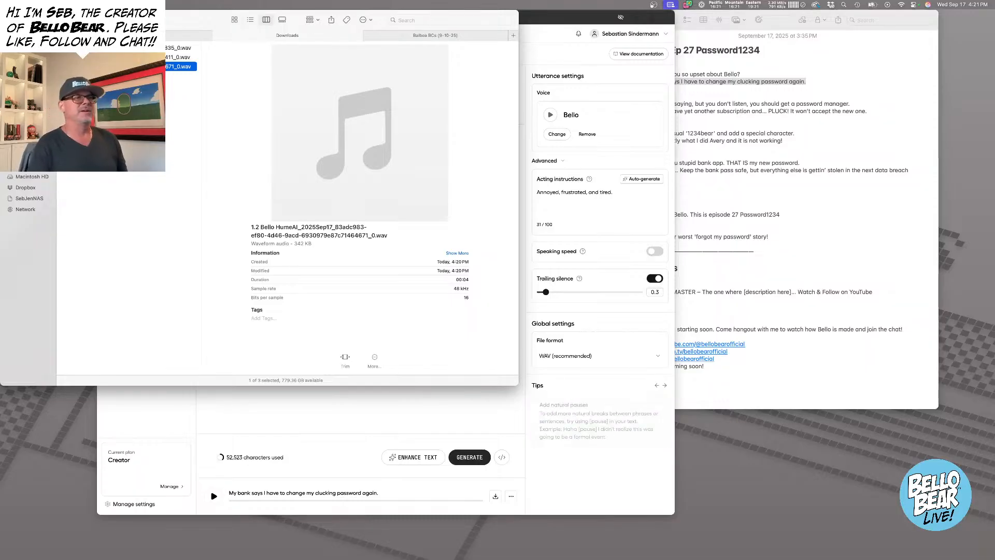
Replace the speech text with Bello's Panel 2 line from the note, "But then I have yet another subscription and… PLUCK! It won't accept the new one.".
left_click(850, 170)
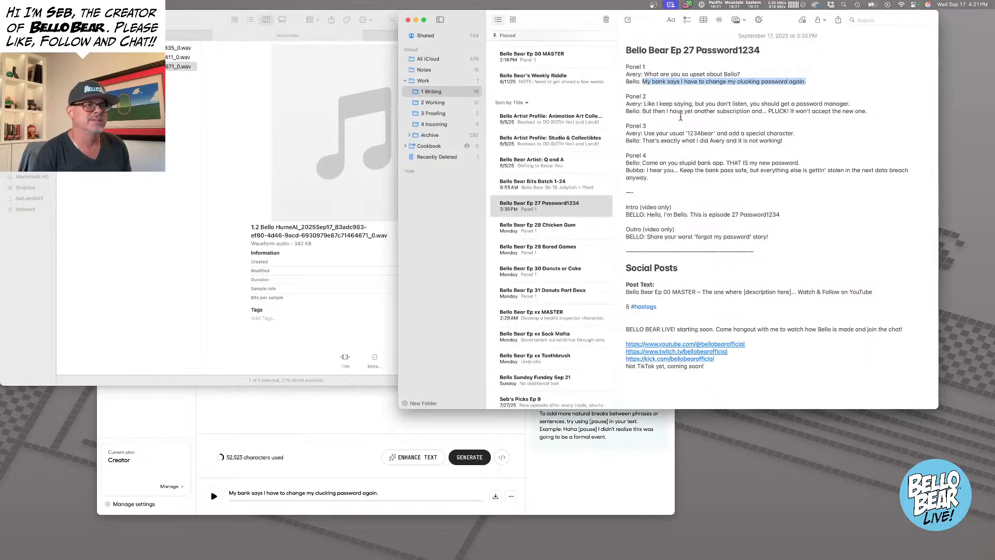
left_click(643, 111)
left_click_drag(643, 111, 883, 112)
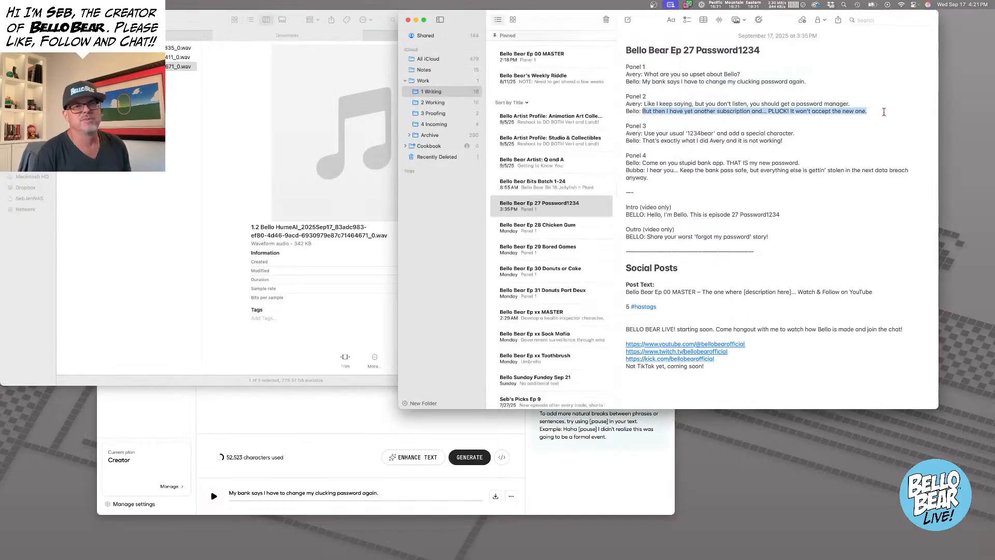
left_click(270, 412)
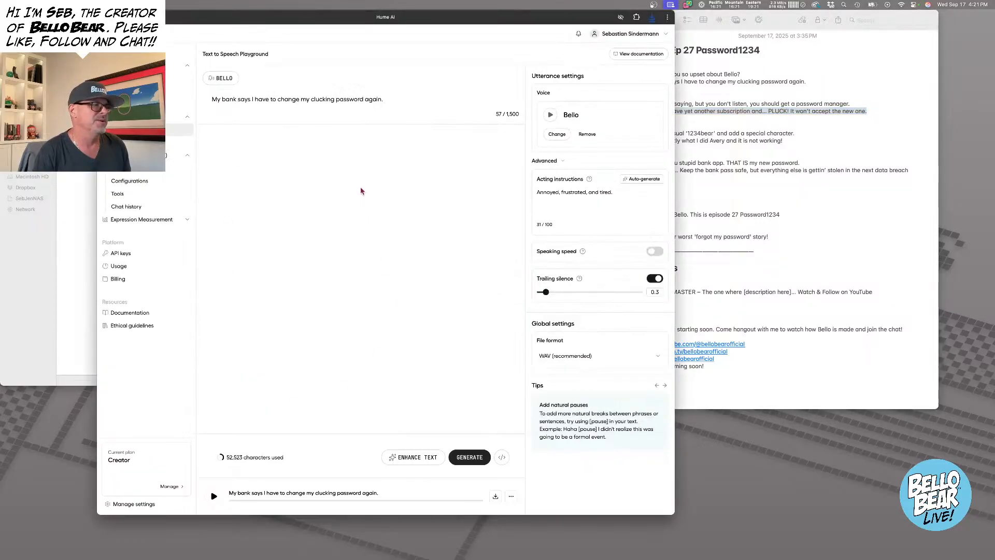
triple_click(338, 100)
type("But then I have yet another subscription and… PLUCK! It won't accept the new one.")
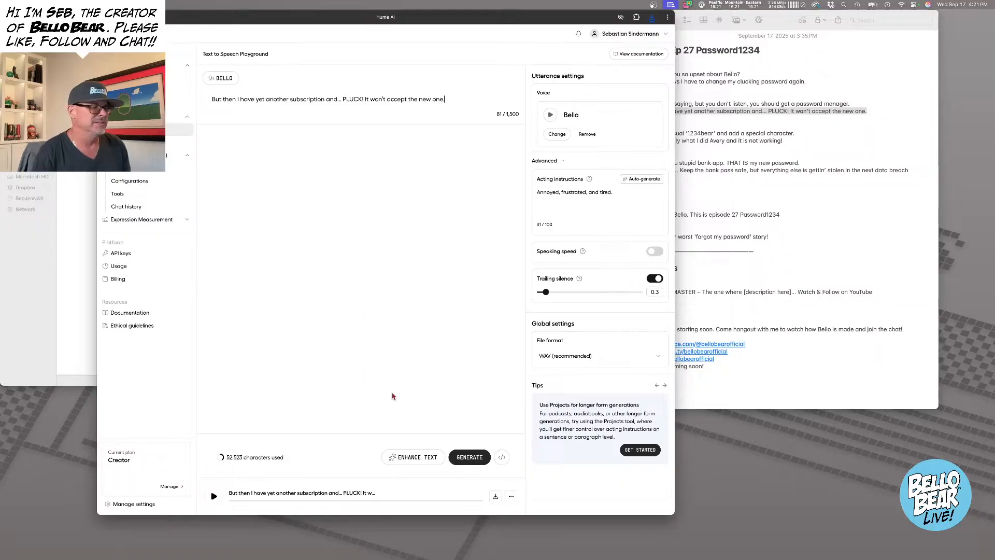
Generate Bello's Panel 2 speech with auto-generated acting instructions and download it as a WAV.
left_click(645, 178)
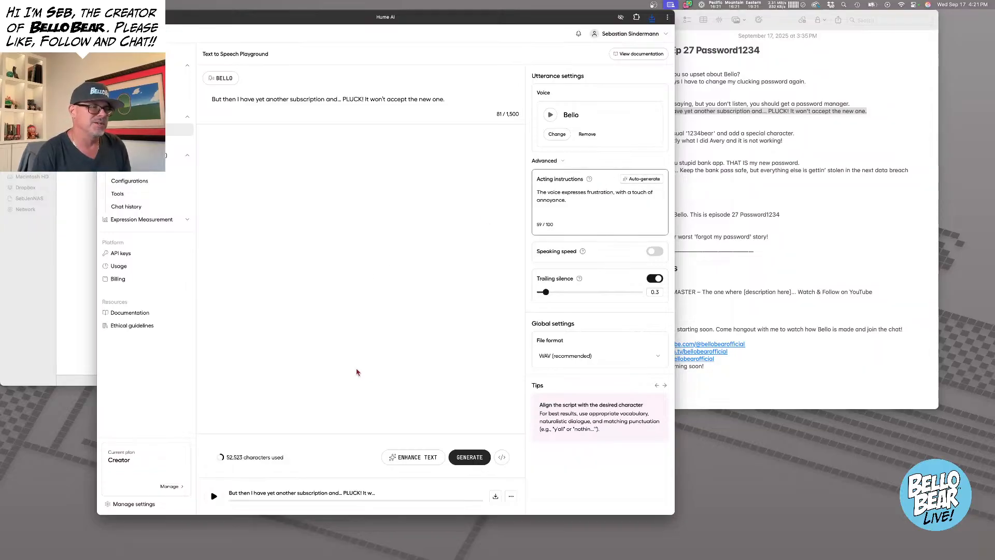
left_click(466, 459)
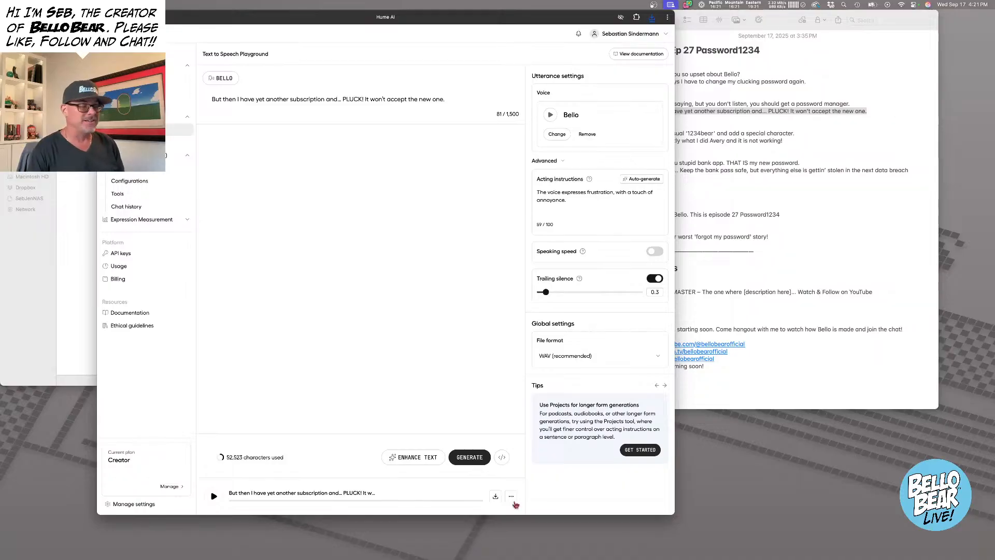
left_click(496, 496)
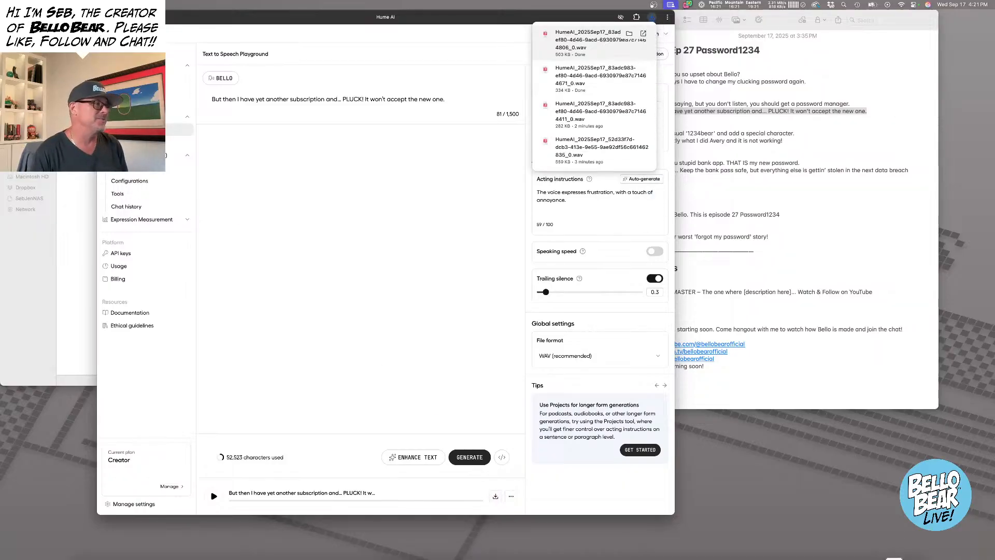
Switch to Finder and add "2.2 Bello" in front of the newly downloaded Panel 2 WAV's file name.
key("super+Tab")
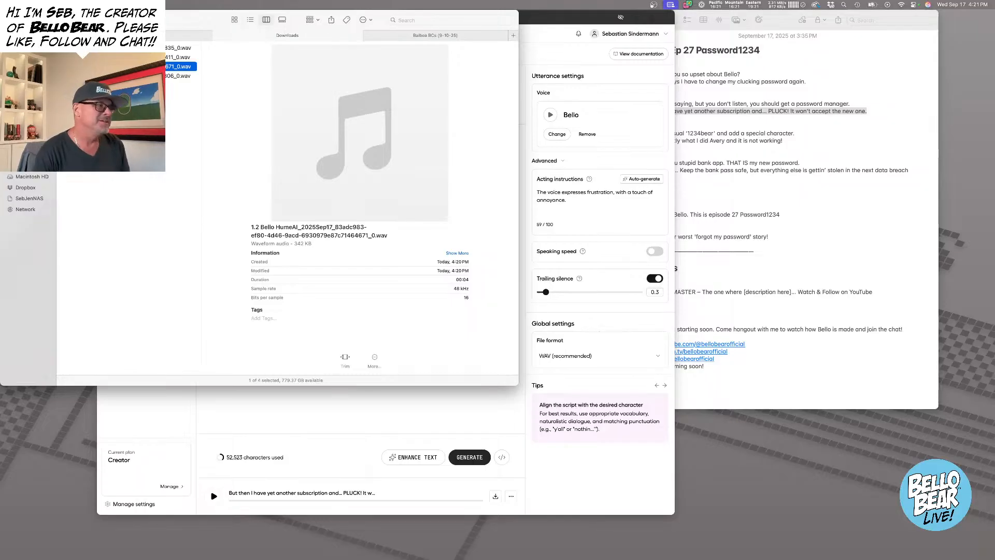
left_click(94, 75)
right_click(94, 75)
left_click(111, 123)
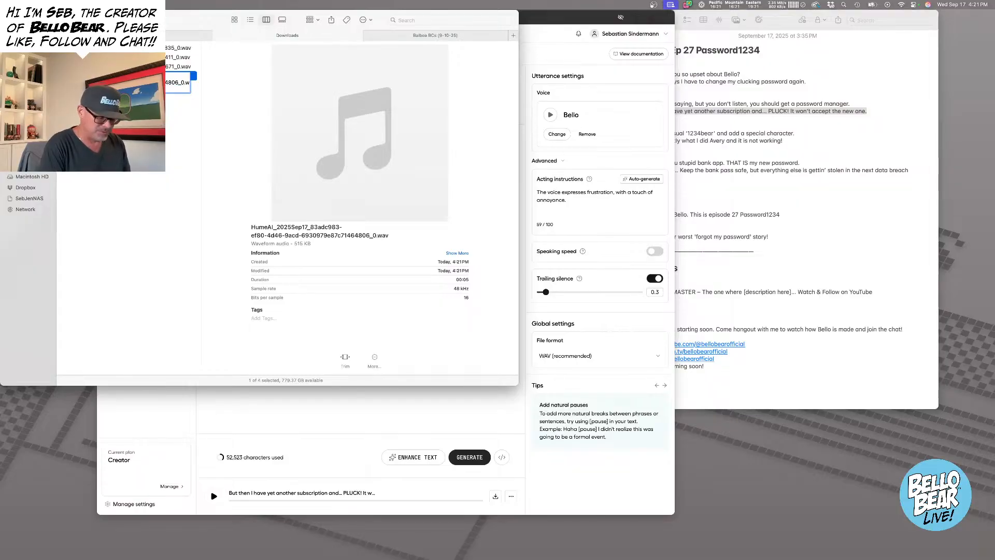
type("2.2 Bello")
key("Return")
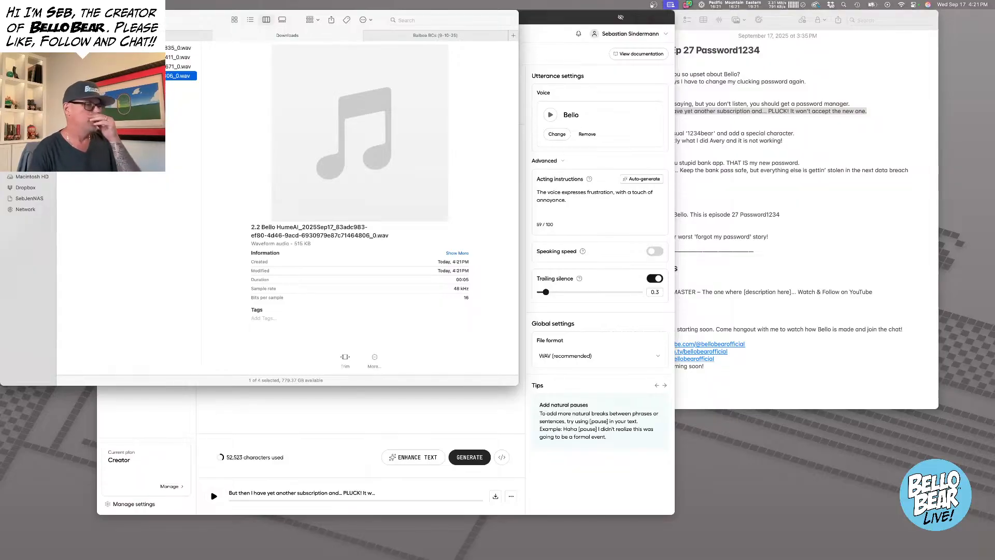
Replace the speech text with Bello's Panel 3 line from the note, "That's exactly what I did Avery and it is not working!".
left_click(757, 167)
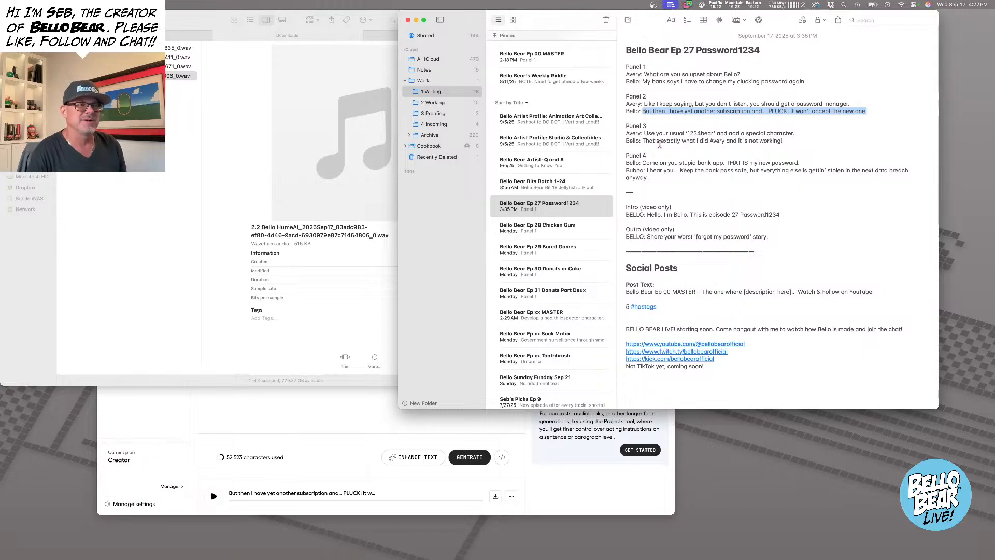
left_click_drag(642, 141, 807, 142)
key("super+c")
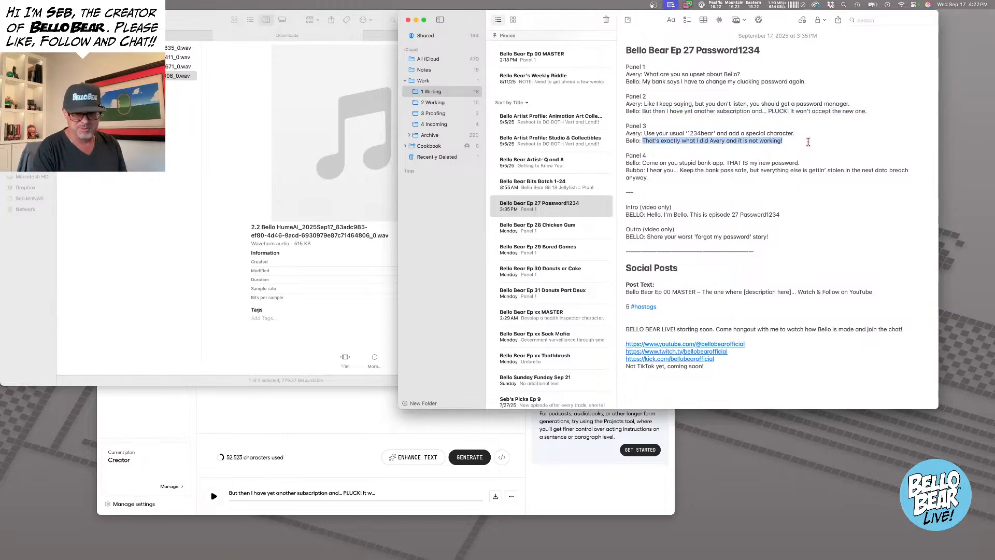
left_click(353, 398)
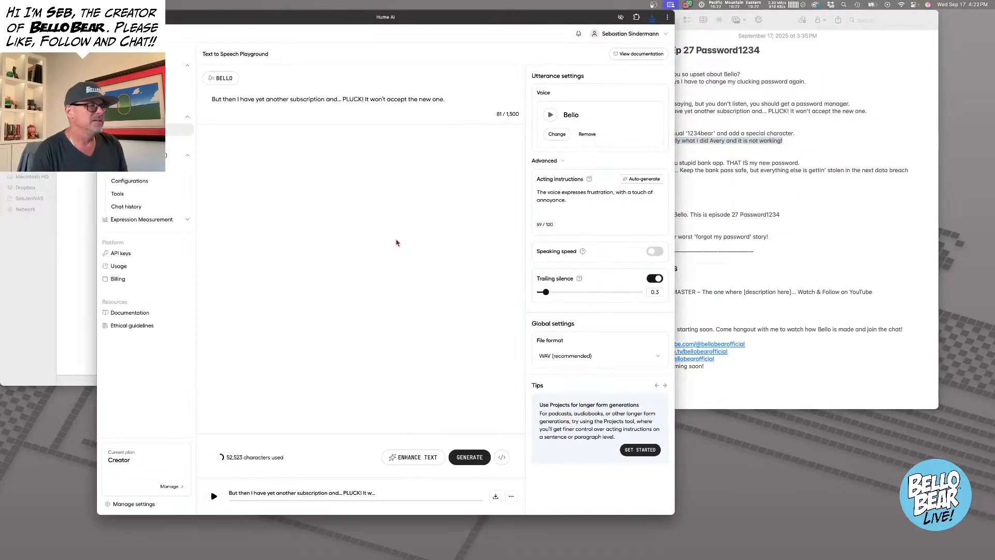
triple_click(373, 106)
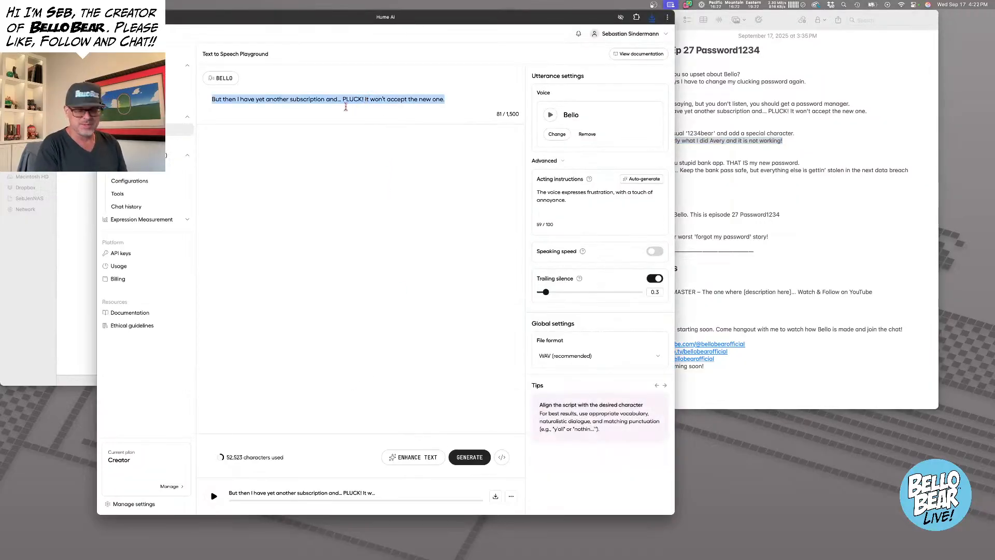
key("super+v")
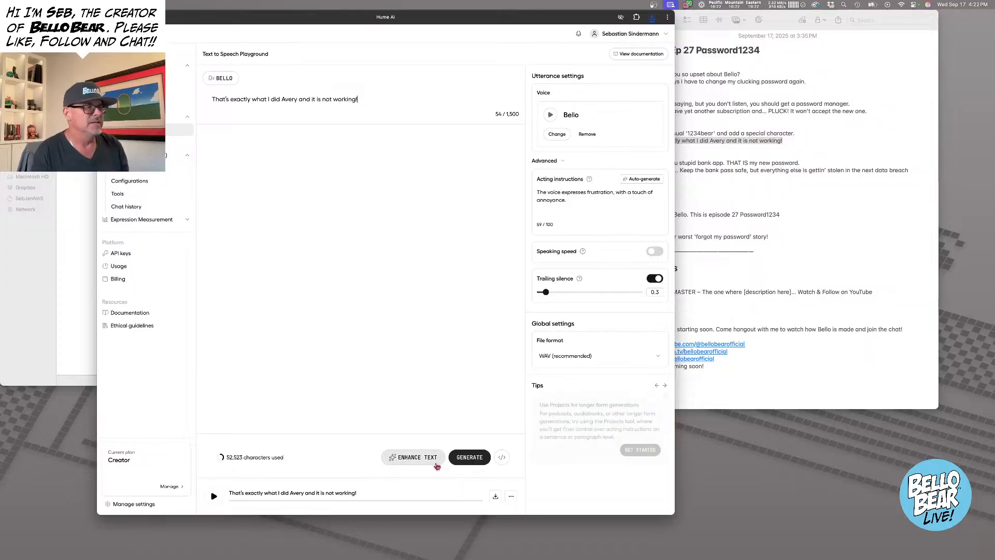
Generate Bello's Panel 3 speech with auto-generated acting instructions and download it as a WAV.
left_click(648, 182)
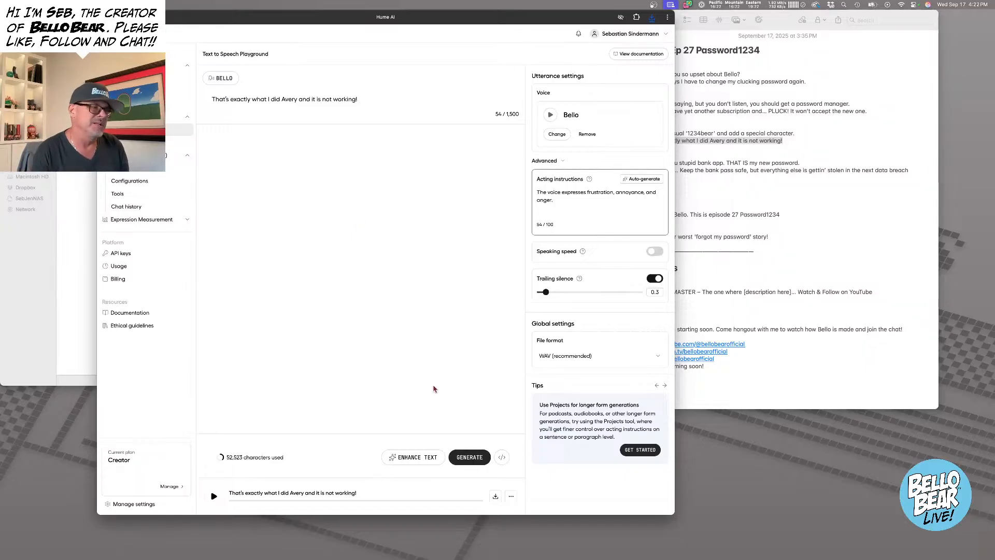
left_click(473, 458)
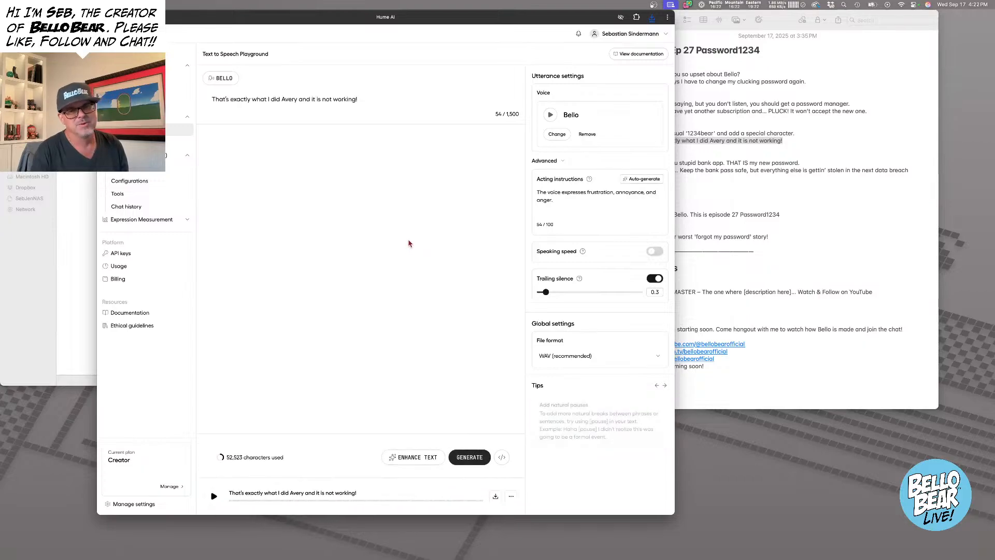
left_click(496, 497)
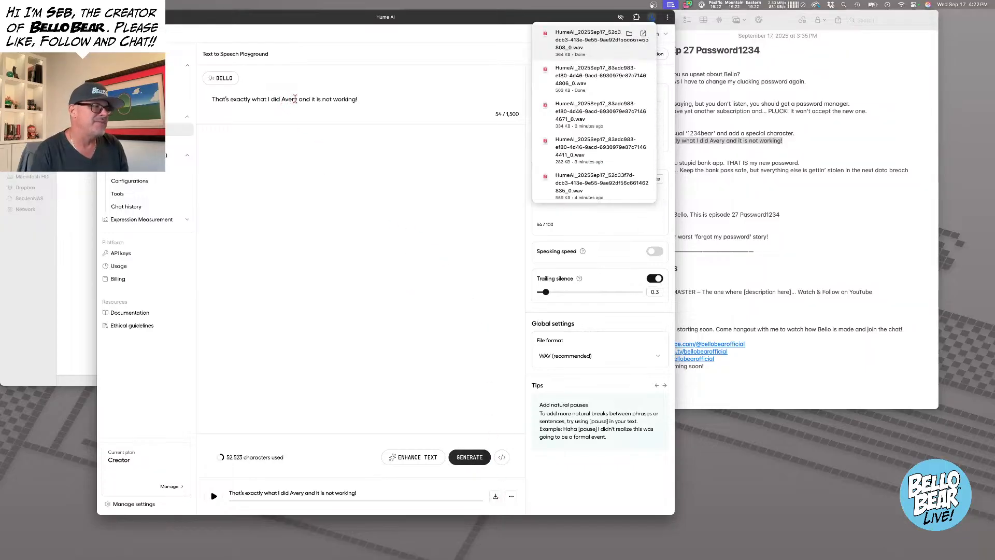
Insert an ellipsis after "Avery" in the Panel 3 line and generate a second take of the speech.
type("...")
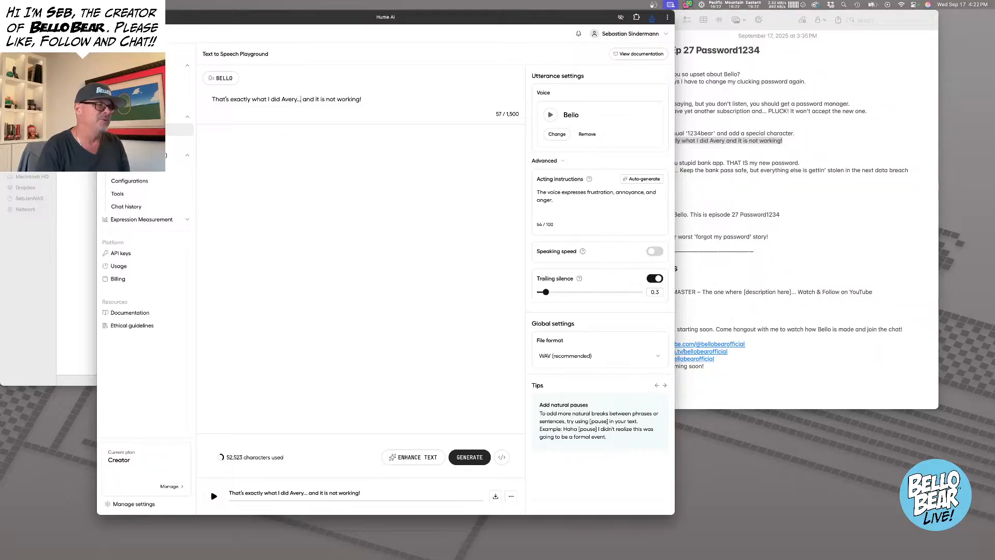
left_click(465, 458)
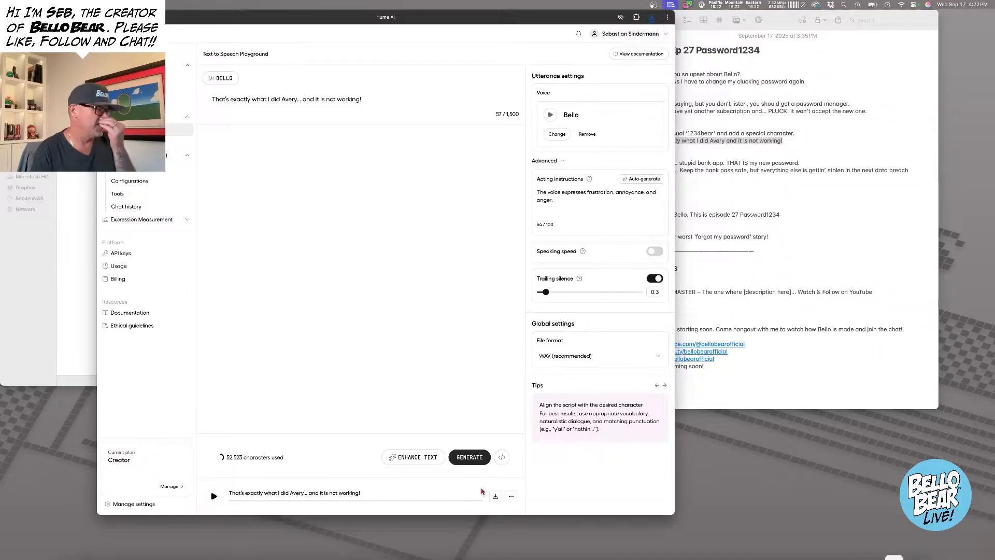
Switch to Finder and play both downloaded Panel 3 takes to compare their delivery.
left_click(82, 199)
key("Down")
mouse_move(360, 133)
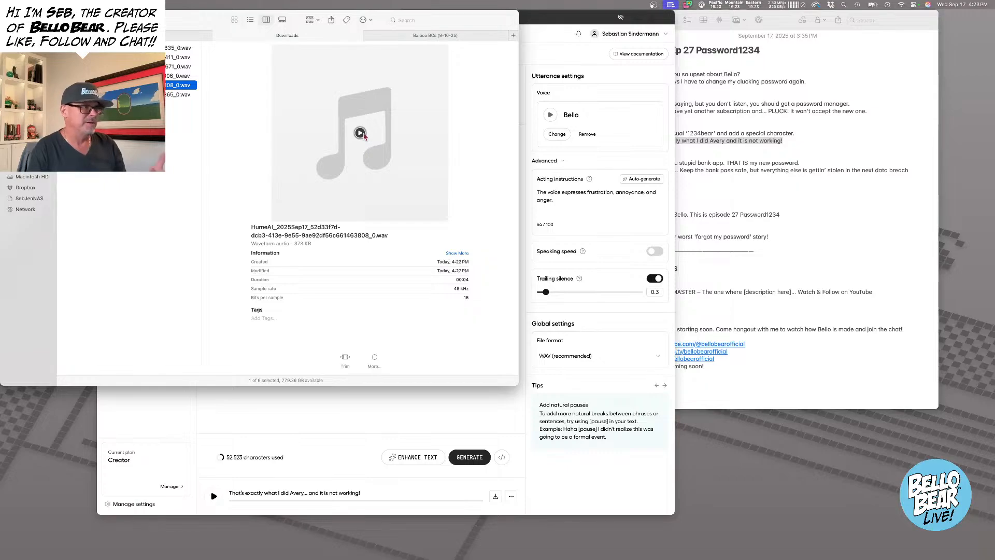
left_click(360, 133)
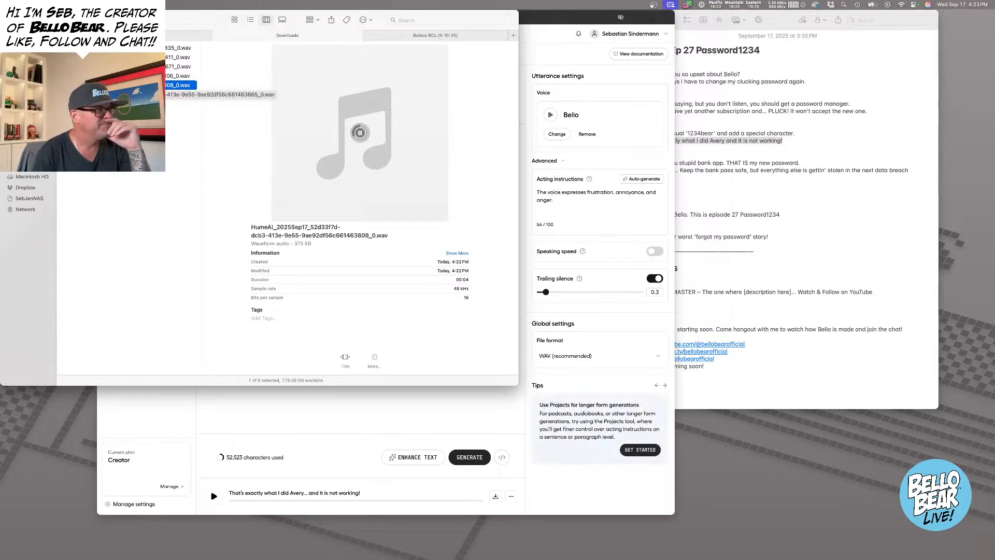
left_click(158, 94)
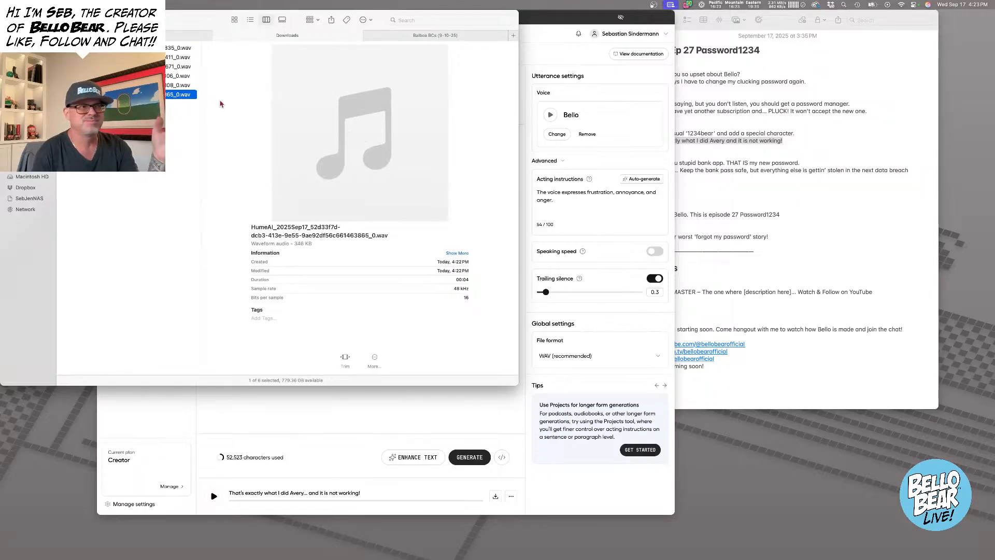
mouse_move(364, 139)
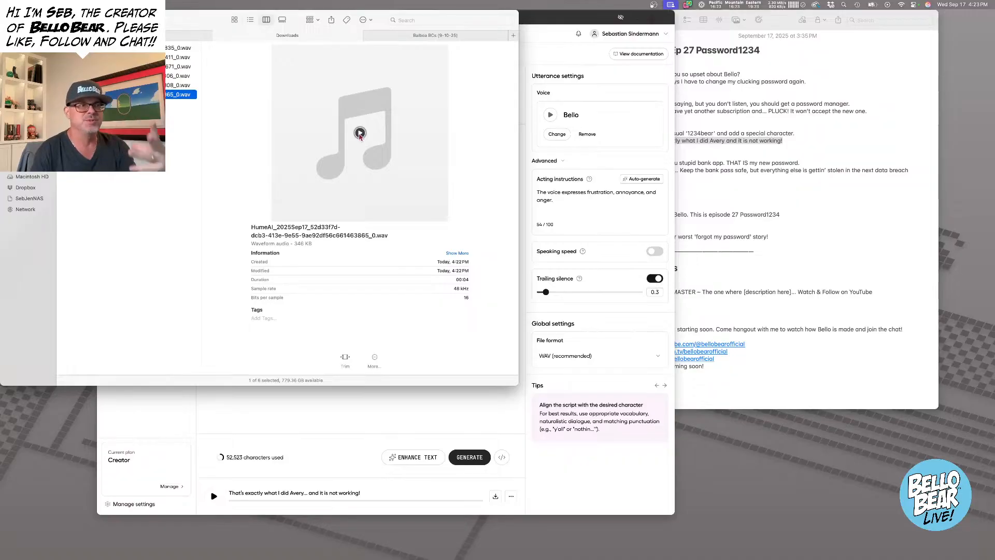
left_click(360, 133)
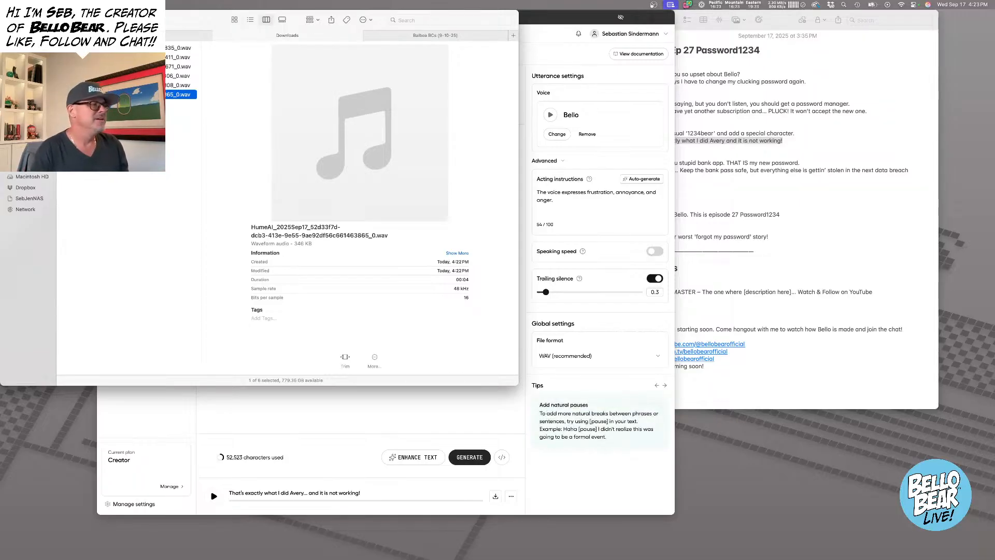
Rename the second Panel 3 take, the one with the ellipsis, and delete the first take's WAV.
key("Return")
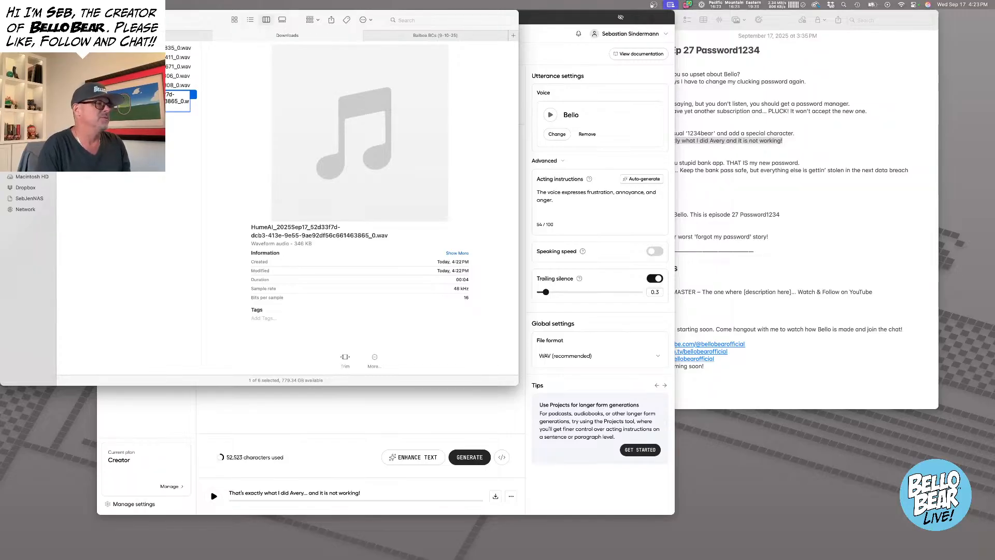
left_click(170, 98)
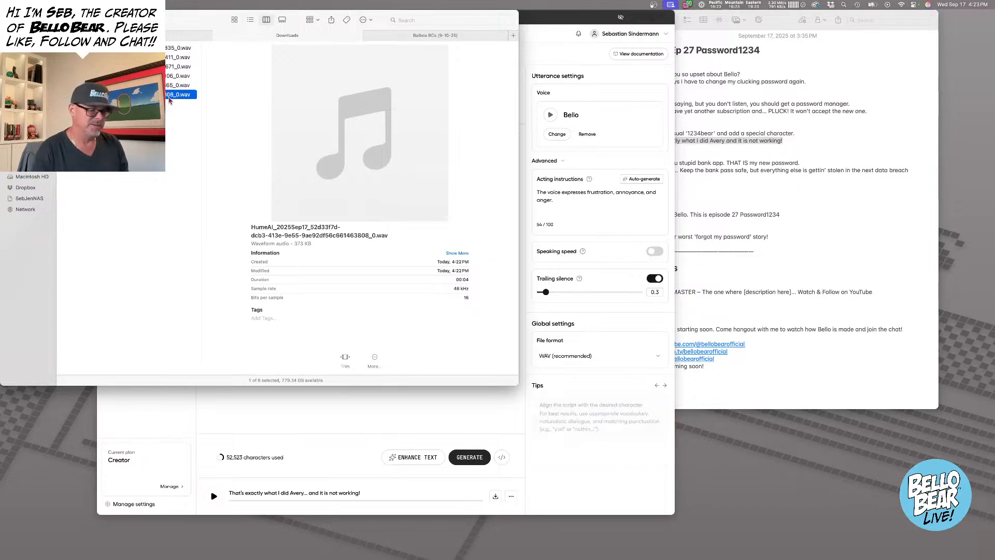
key("super+BackSpace")
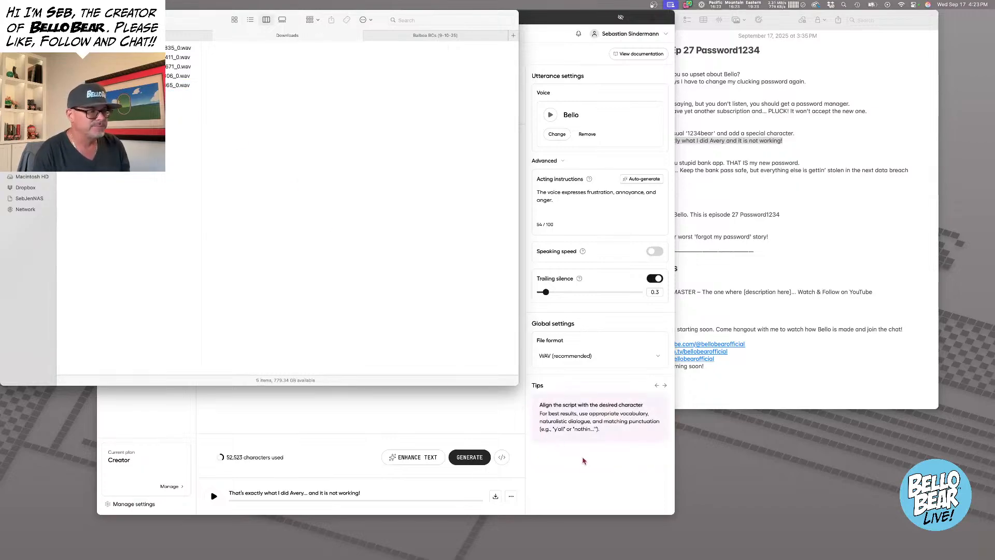
Replace the speech text with Bello's Panel 4 line from the note, "Come on you stupid bank app. THAT IS my new password.".
left_click(582, 460)
left_click(737, 110)
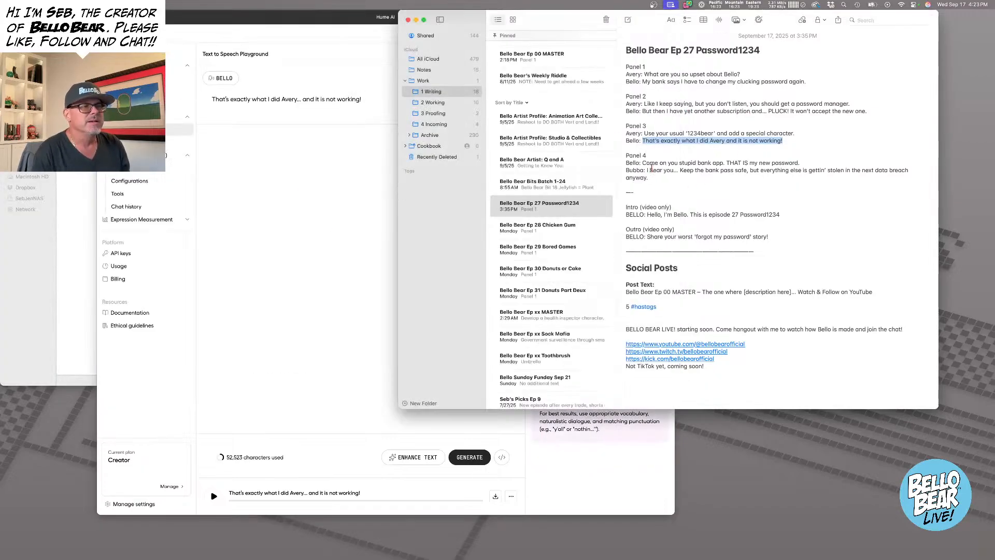
left_click_drag(642, 163, 800, 163)
key("super+c")
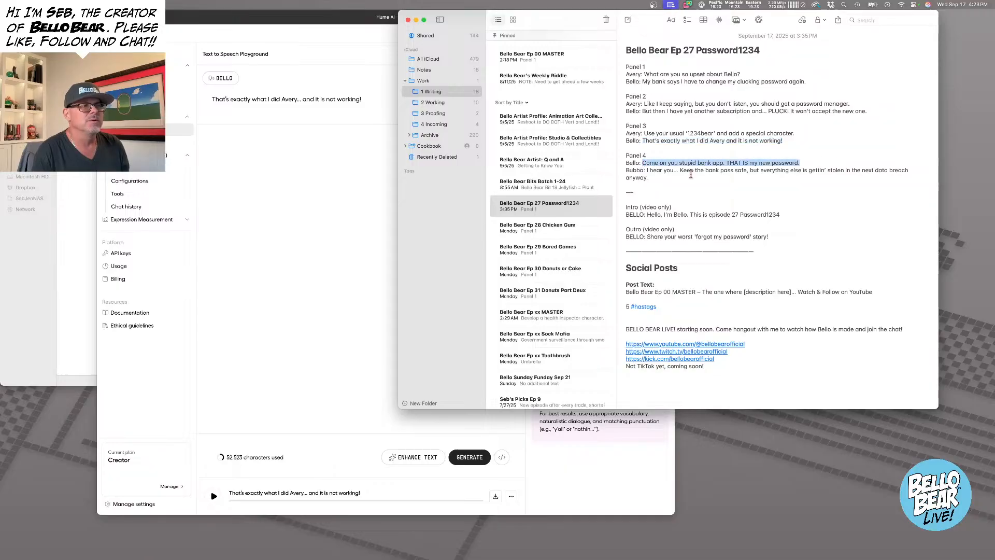
left_click(283, 179)
double_click(337, 90)
double_click(337, 97)
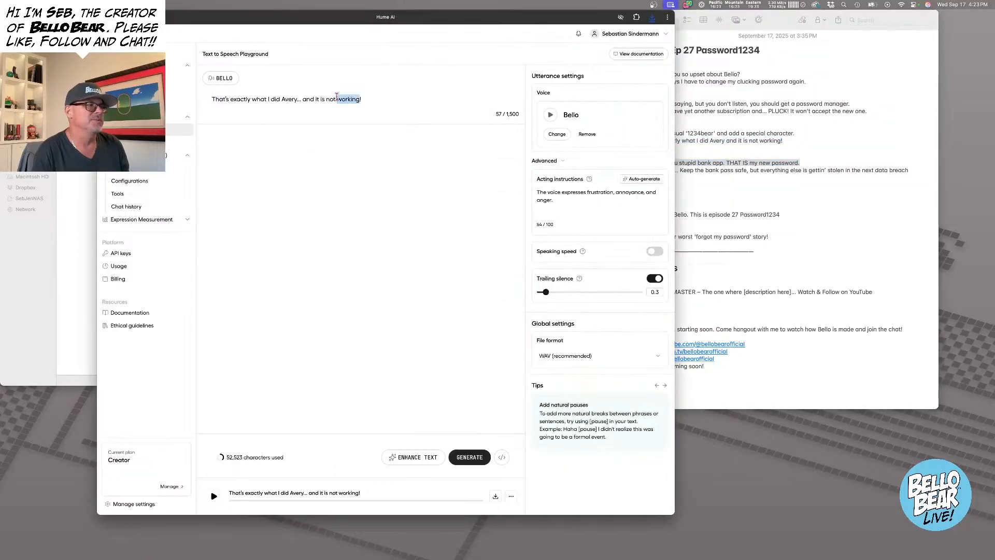
key("super+a")
key("super+v")
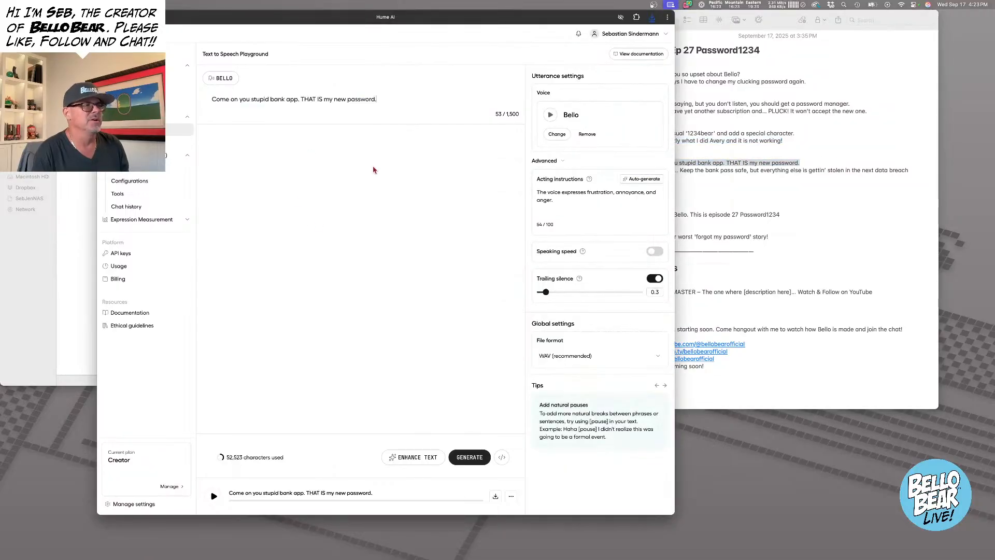
Generate Bello's Panel 4 speech with auto-generated acting instructions and play it back.
left_click(642, 180)
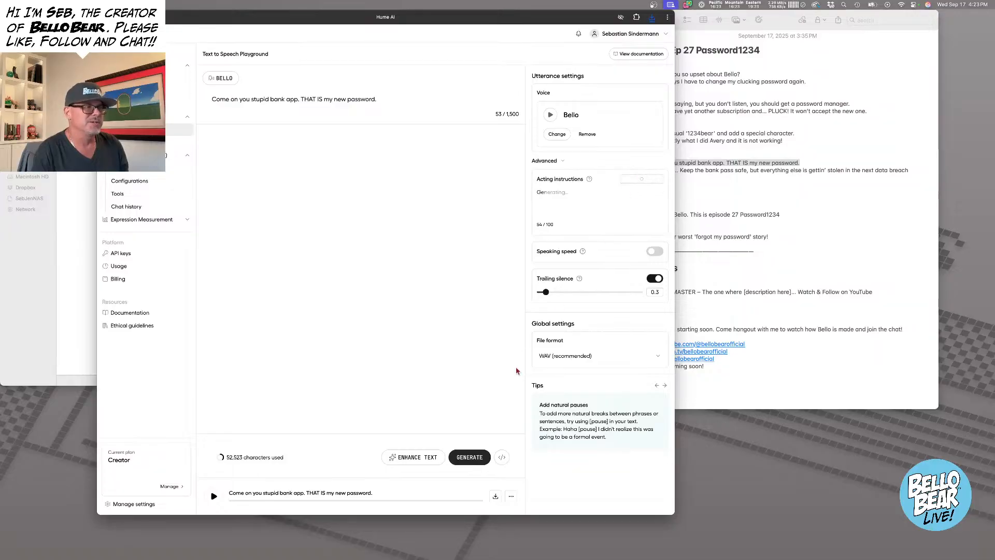
left_click(470, 457)
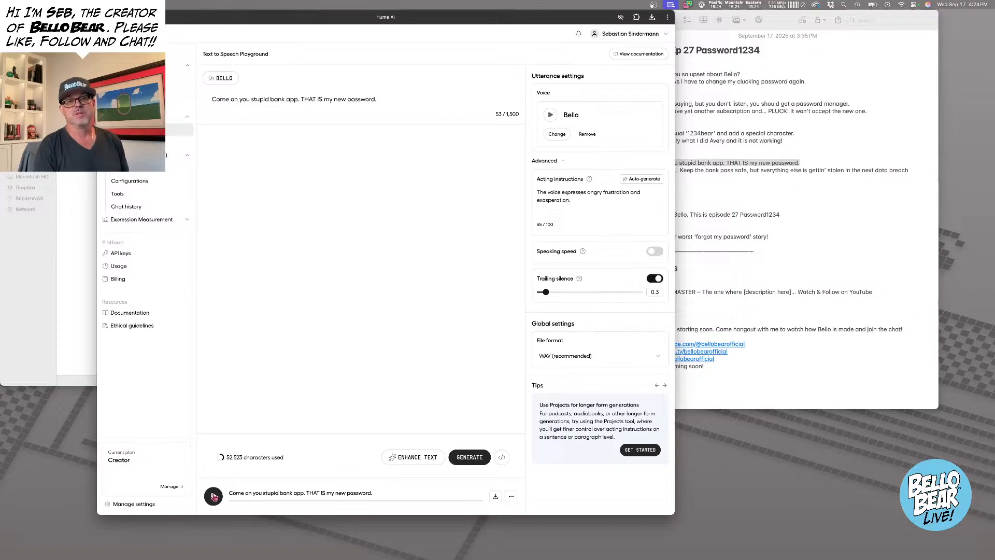
left_click(213, 496)
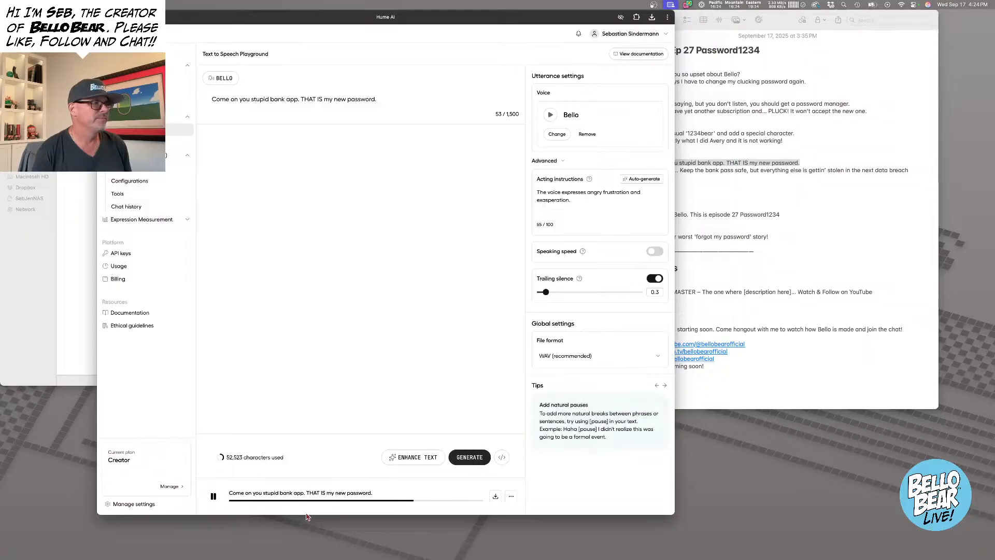
Regenerate Bello's Panel 4 speech with an ellipsis after "bank app" and download it as a WAV.
left_click(298, 99)
type("..")
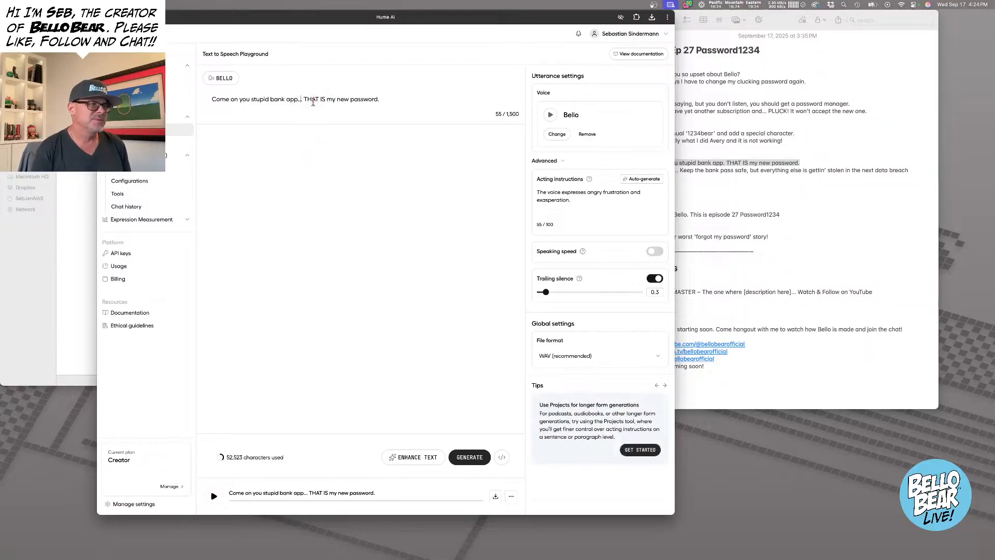
left_click(476, 458)
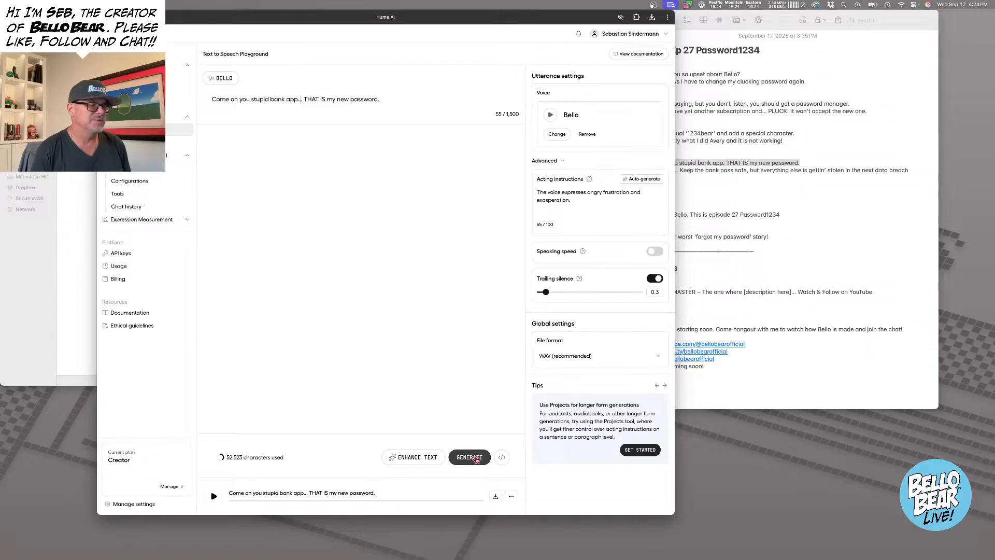
left_click(473, 458)
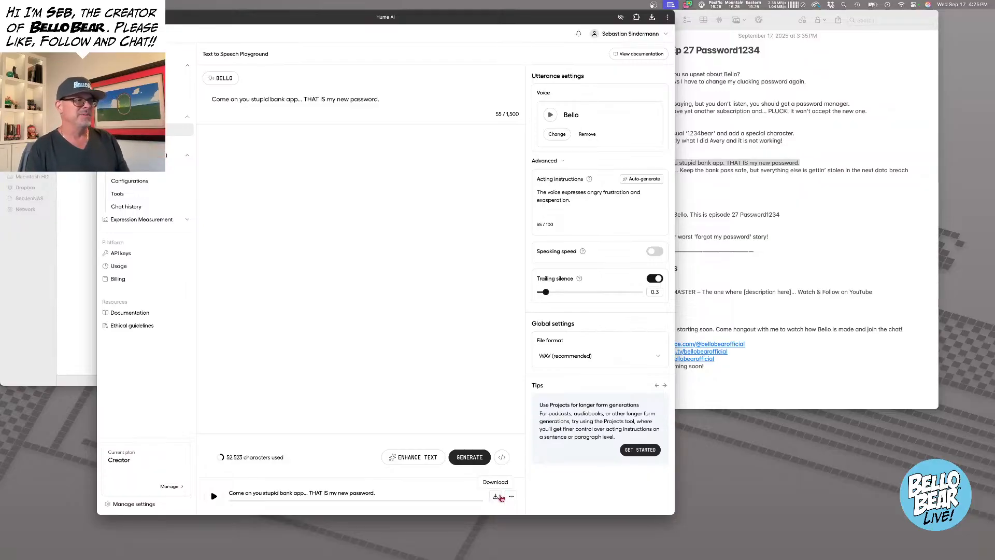
left_click(213, 498)
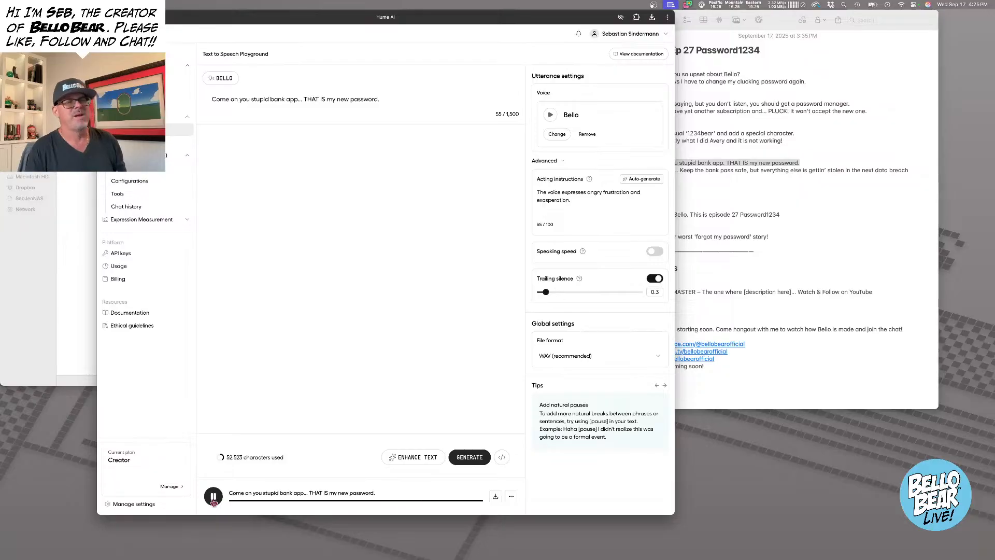
left_click(500, 498)
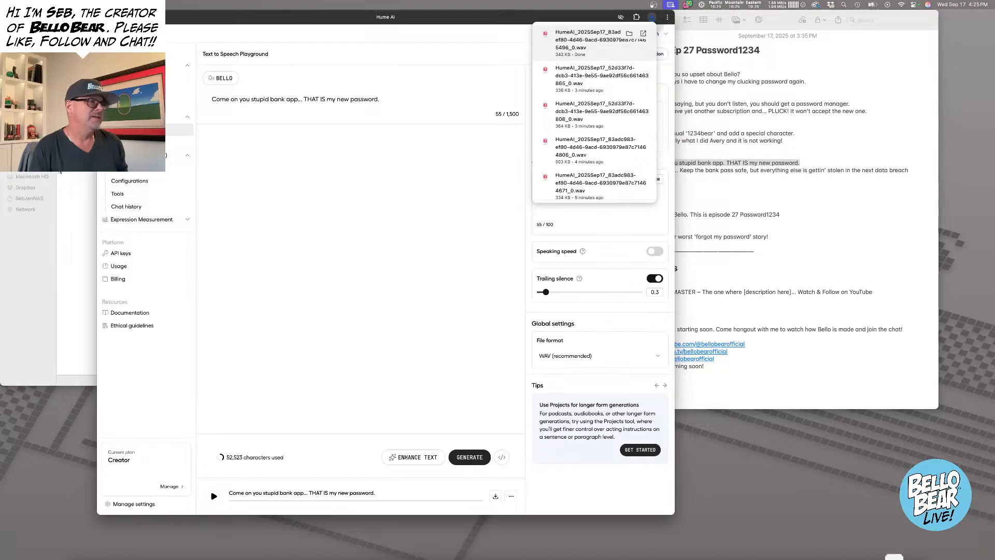
Prefix the newly downloaded Panel 4 WAV's file name in Downloads with "4.1 Bello".
left_click(80, 94)
right_click(81, 92)
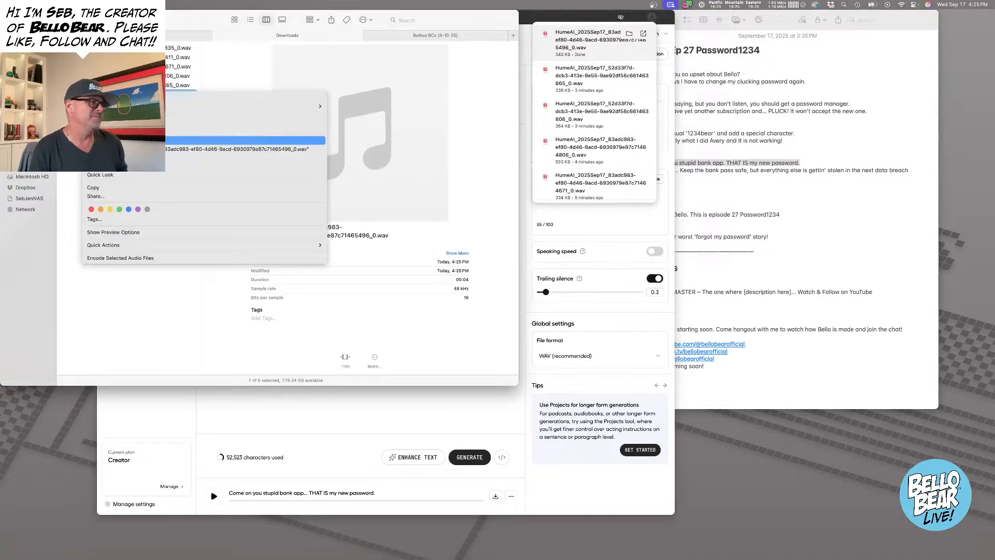
left_click(104, 140)
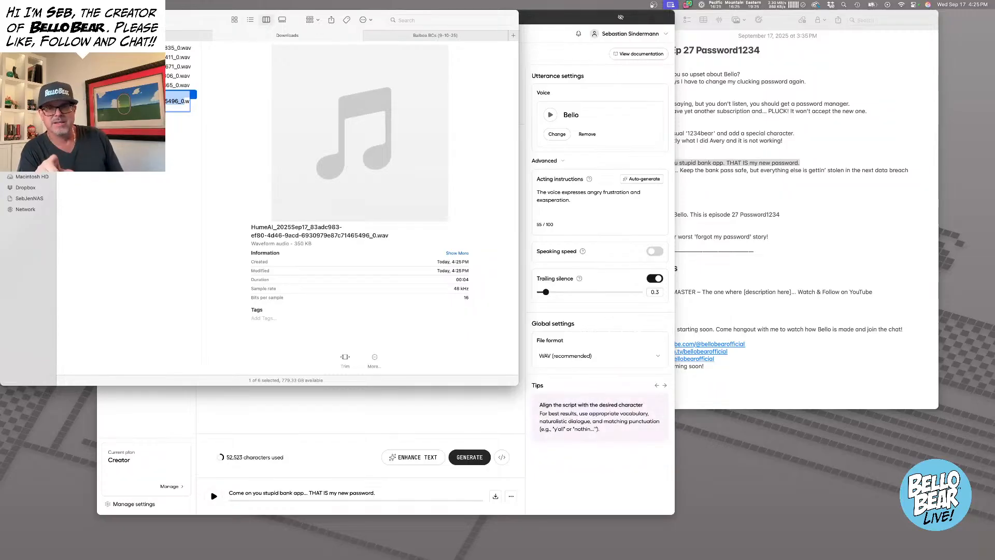
key("Left")
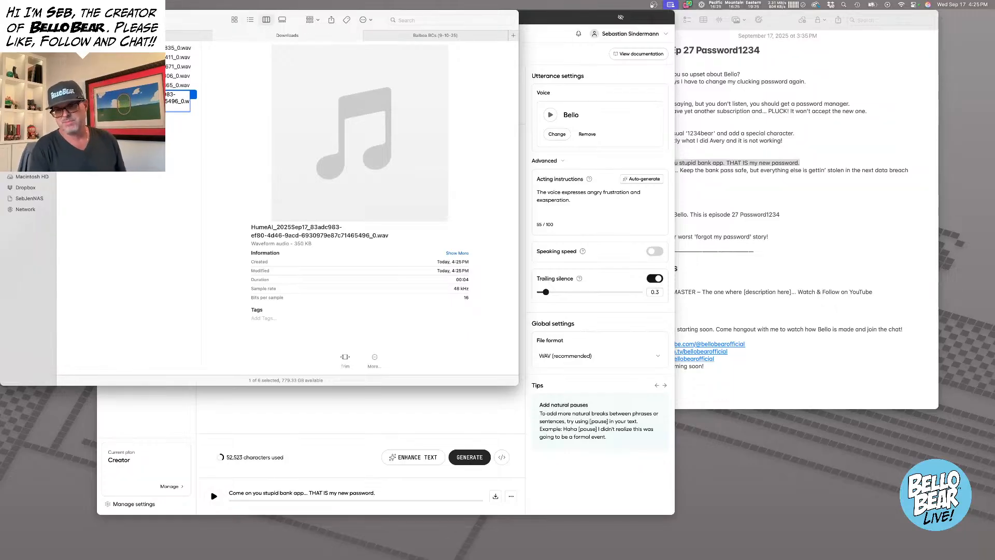
key("Return")
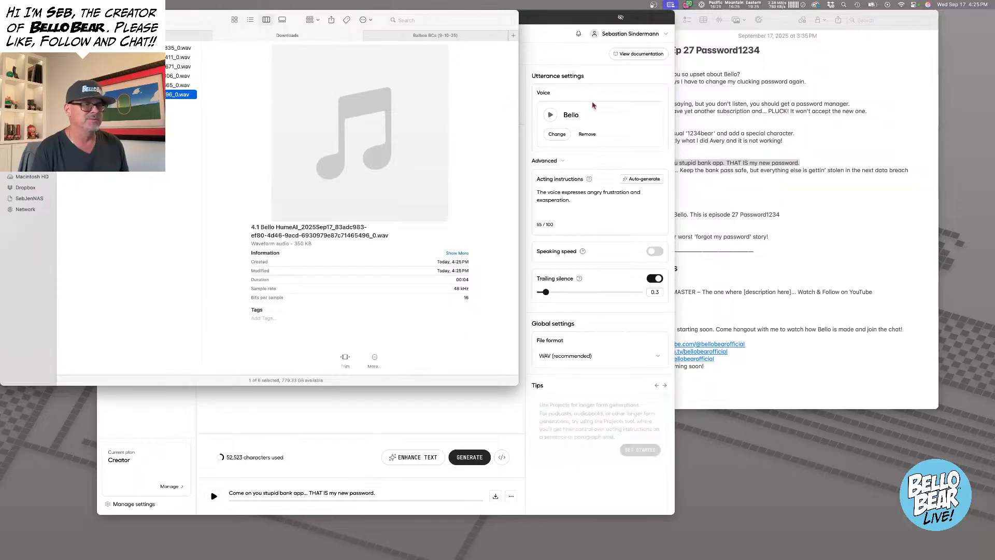
Copy Avery's Panel 1 line from the note and change the speech voice to Avery.
left_click(684, 83)
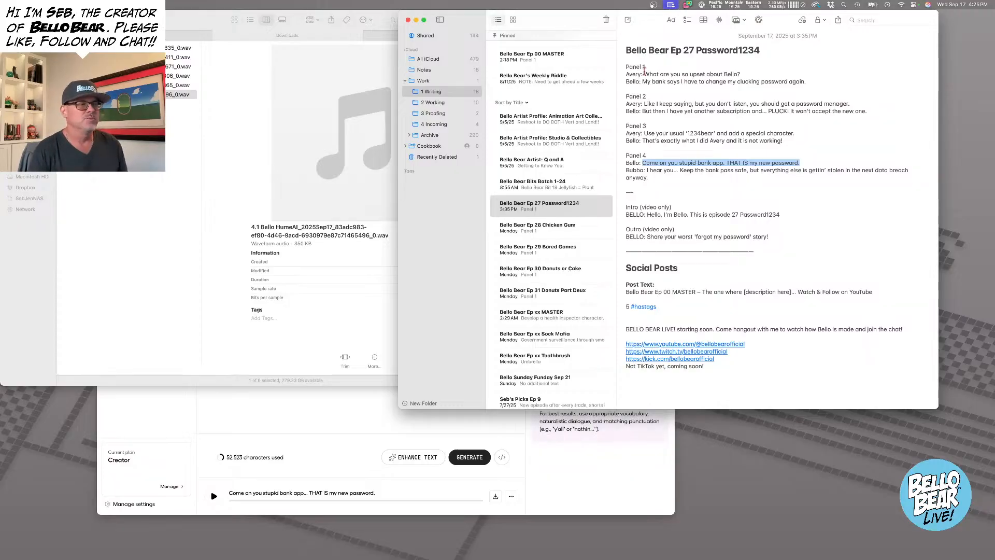
left_click_drag(644, 74, 740, 74)
key("super+c")
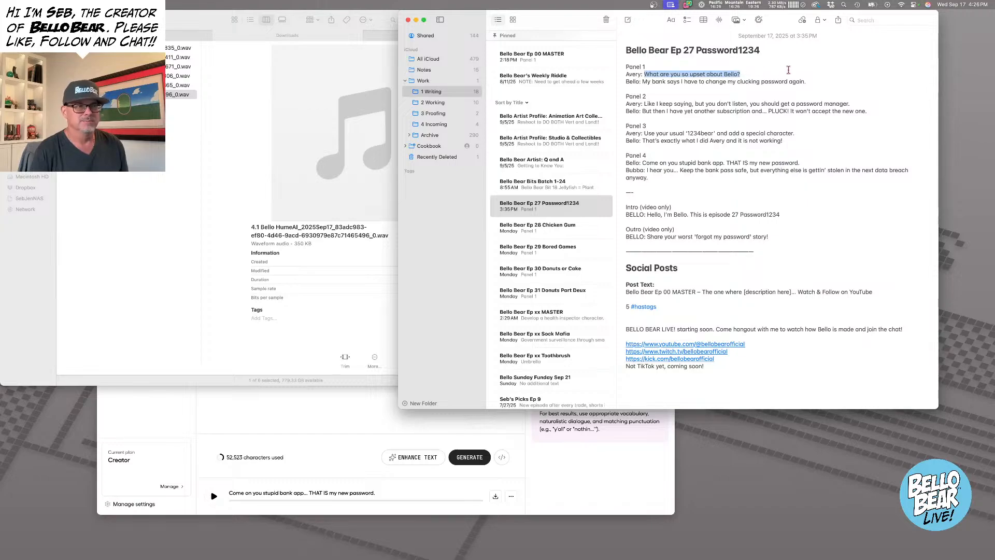
left_click(589, 463)
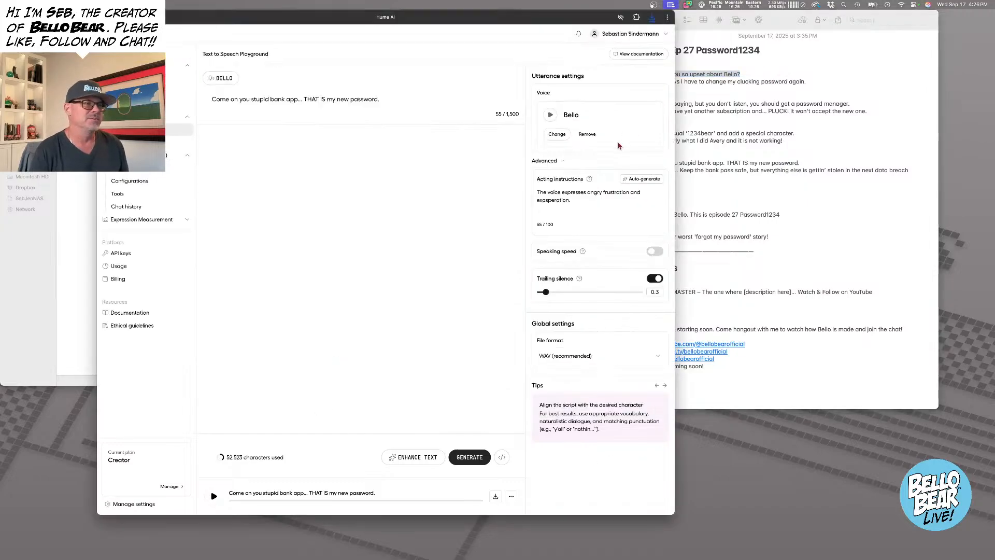
left_click(551, 135)
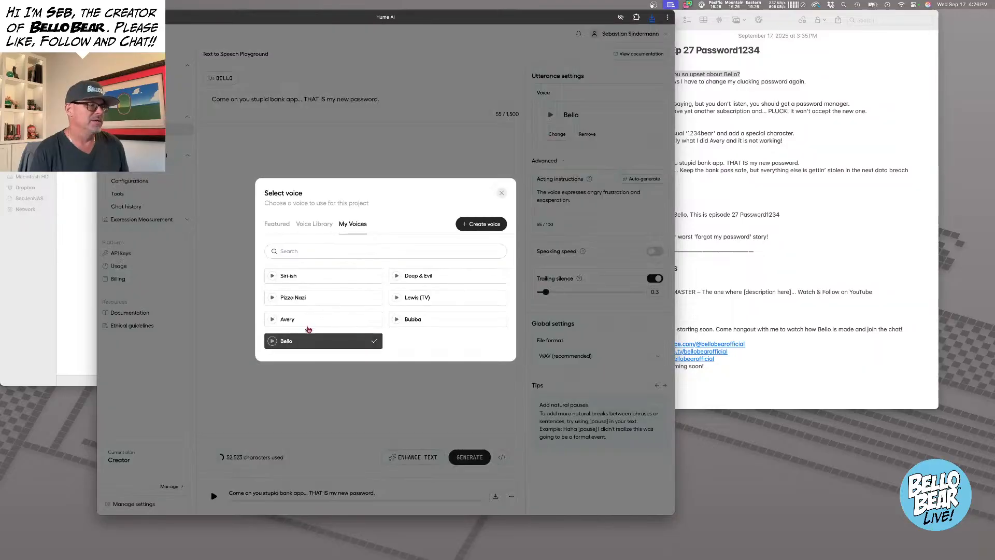
left_click(310, 321)
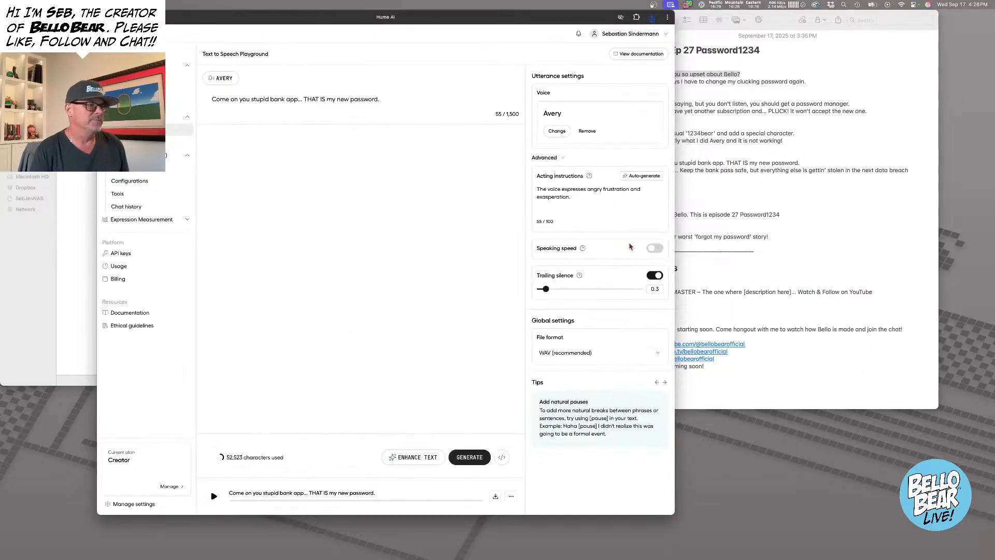
Replace the speech text with Avery's Panel 1 line, "What are you so upset about Bello?".
triple_click(406, 98)
left_click(406, 104)
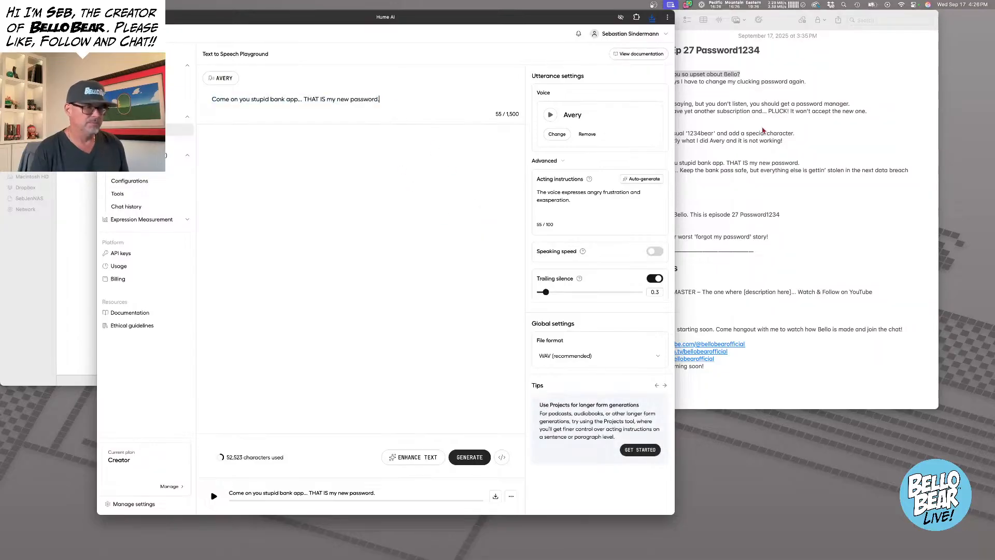
left_click(803, 119)
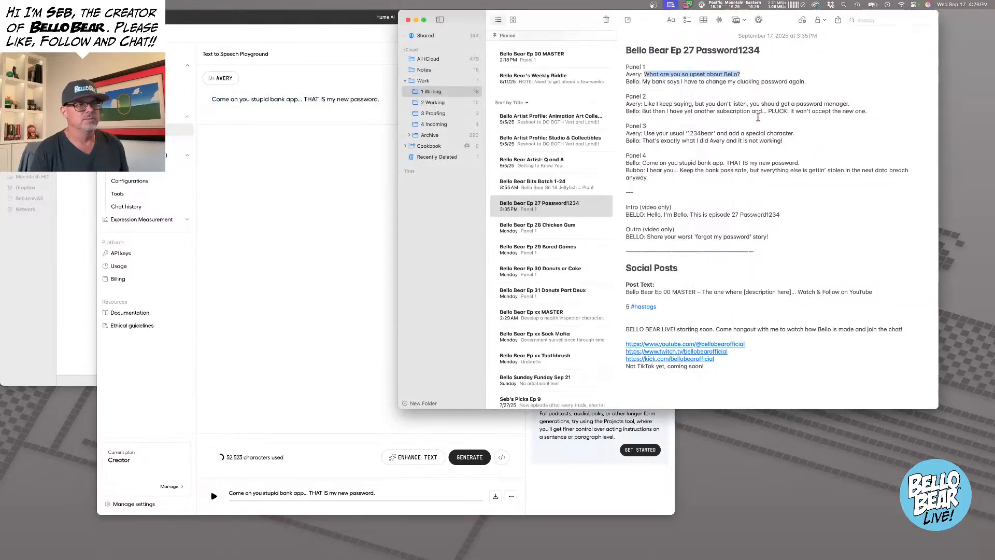
left_click(354, 83)
triple_click(345, 99)
key("super+v")
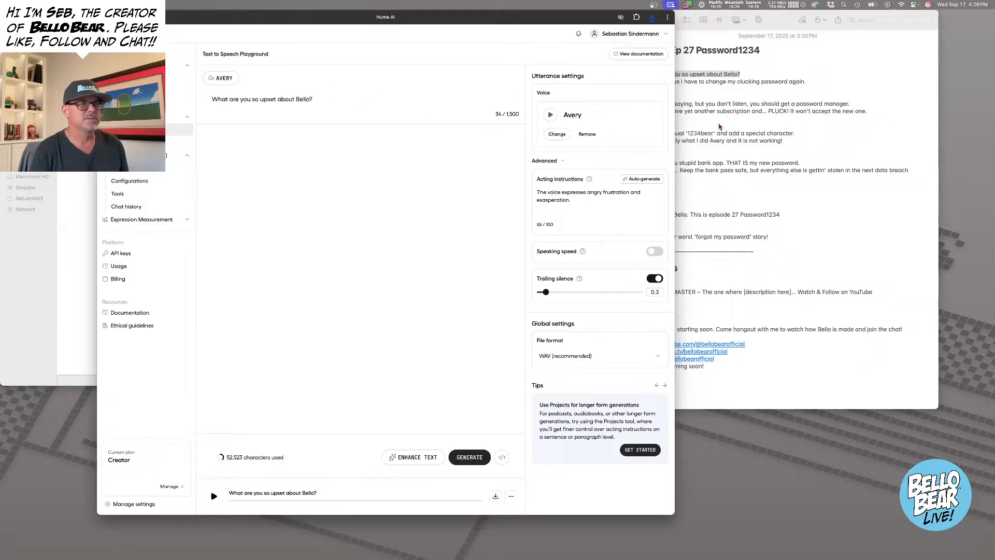
Generate Avery's Panel 1 speech with auto-generated acting instructions and download it as a WAV.
left_click(650, 180)
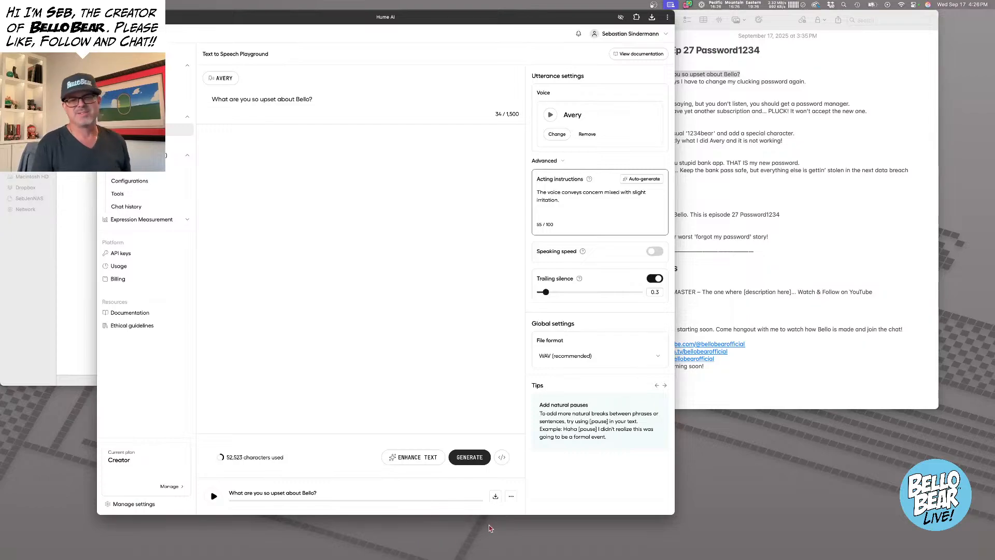
left_click(470, 458)
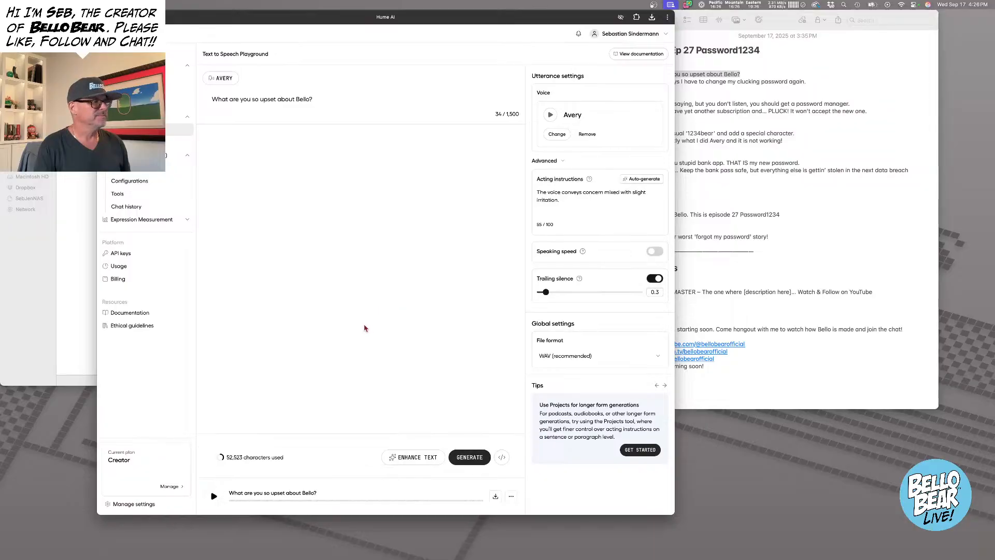
left_click(496, 497)
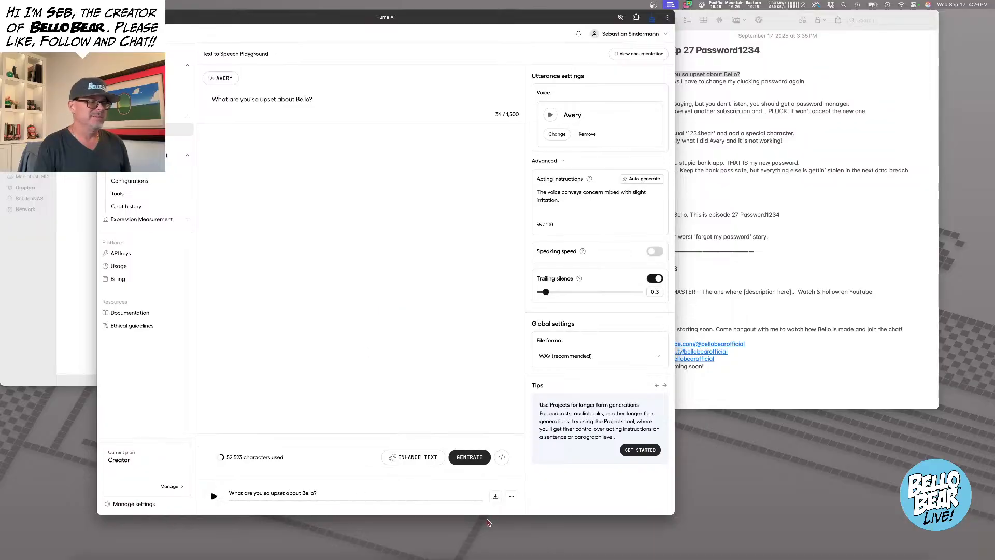
left_click(474, 460)
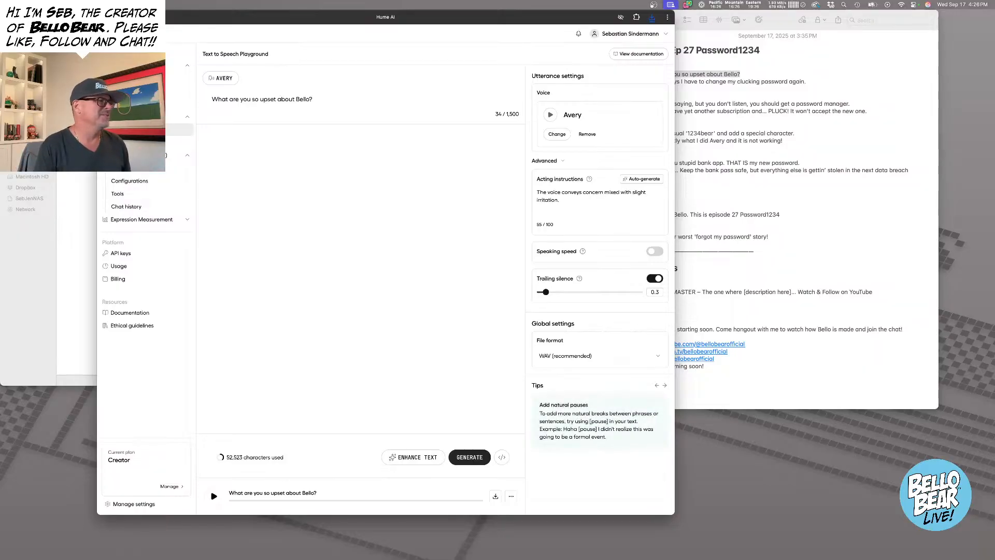
Preview the downloaded Panel 1 WAV in Finder and play the generated take in the playground.
left_click(78, 104)
left_click(129, 104)
mouse_move(408, 123)
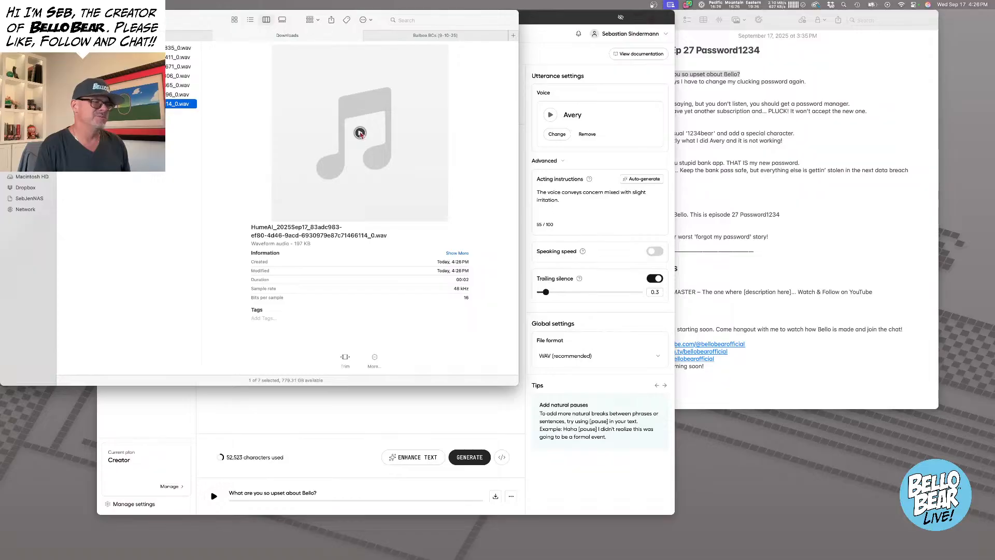
left_click(360, 133)
left_click(325, 402)
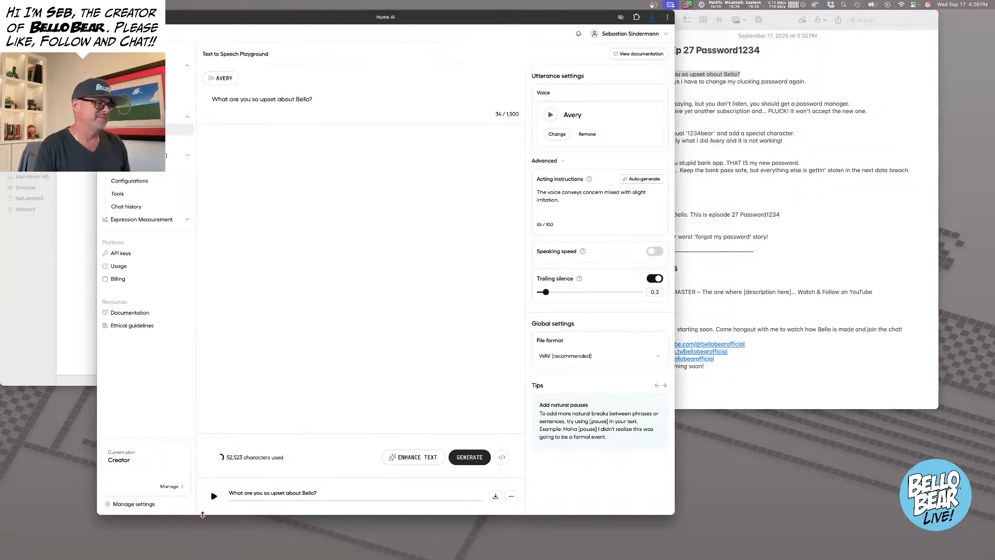
left_click(215, 498)
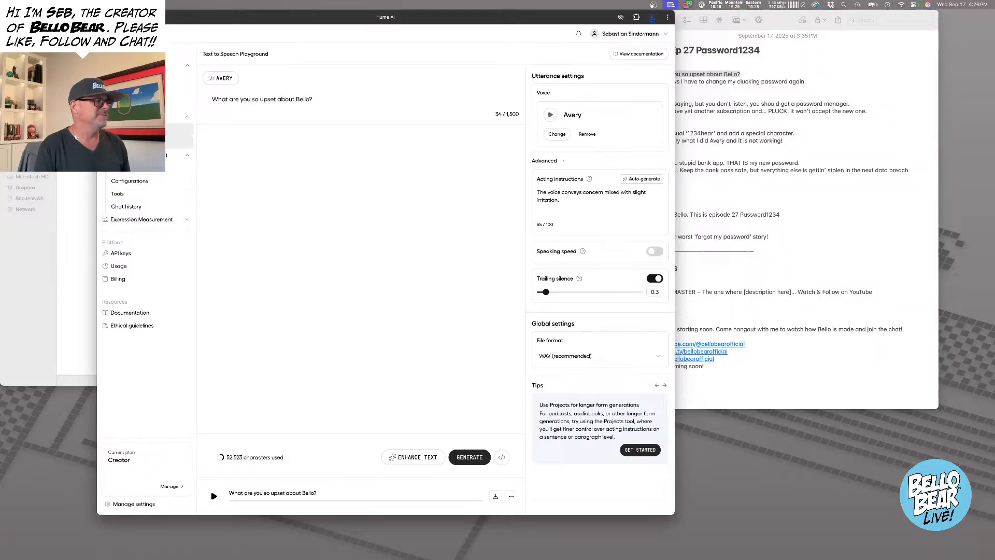
Prefix the downloaded Panel 1 WAV's file name with "1.1 Avery".
left_click(78, 103)
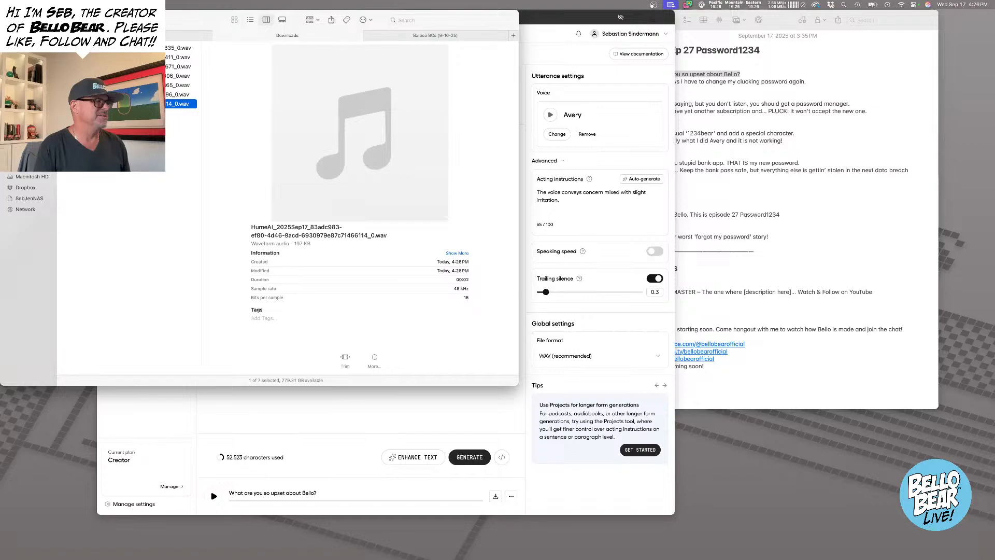
key("Return")
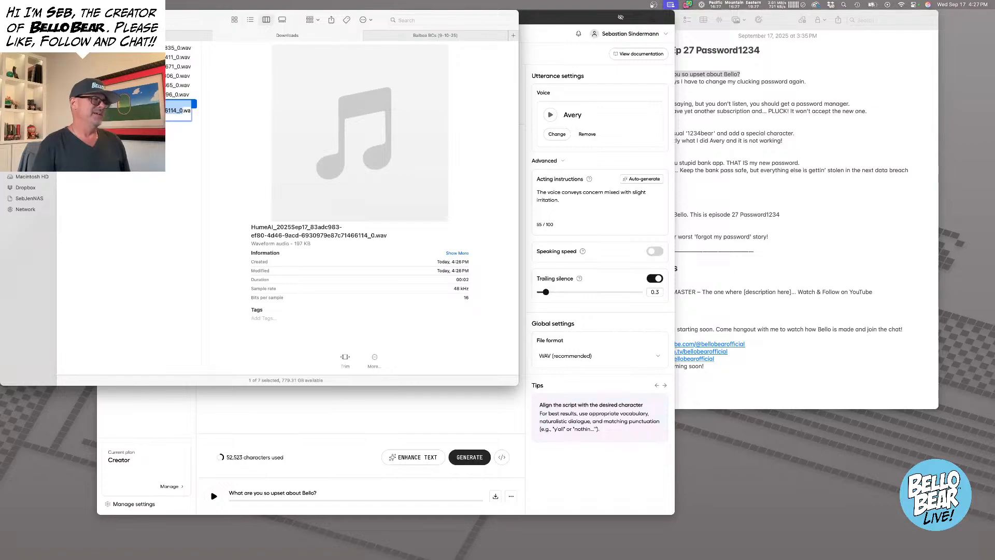
key("Left")
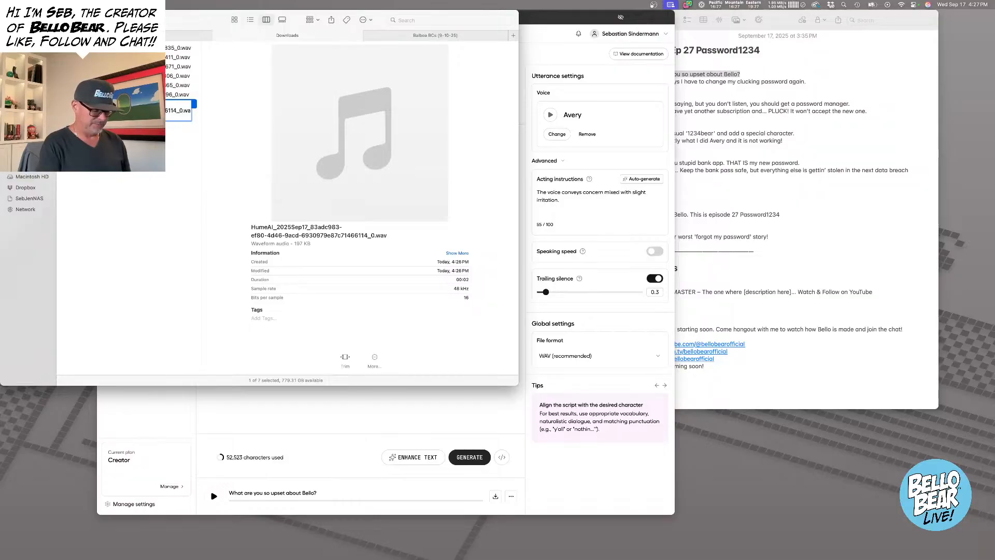
type("Avery")
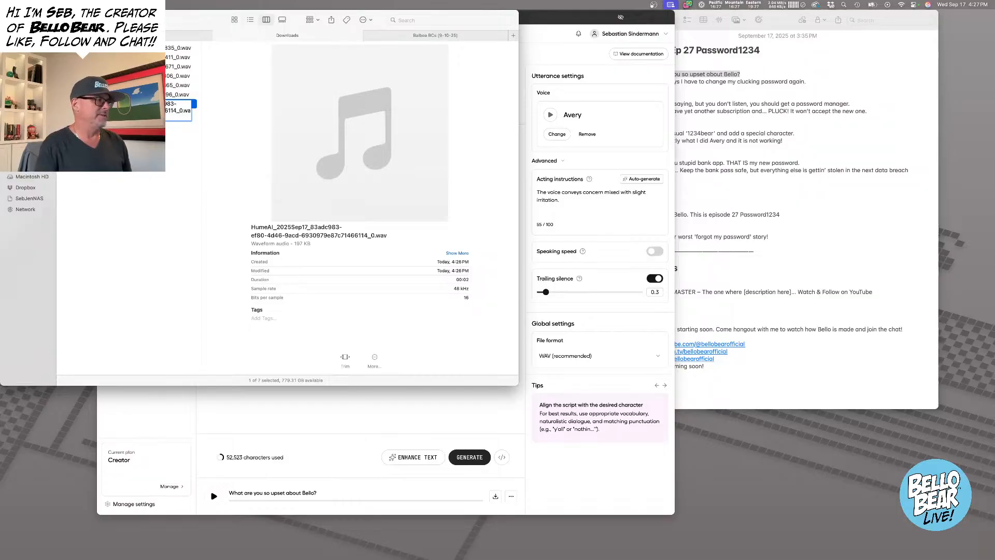
Replace the speech text with Avery's Panel 2 line from the note and generate it with auto-generated acting instructions.
left_click(687, 94)
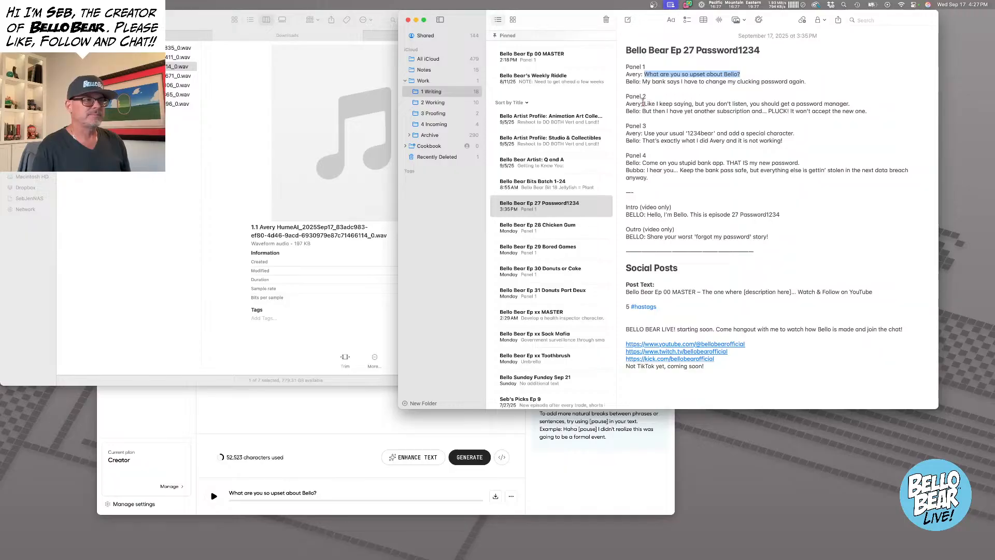
left_click_drag(644, 103, 899, 105)
key("super+c")
left_click(332, 398)
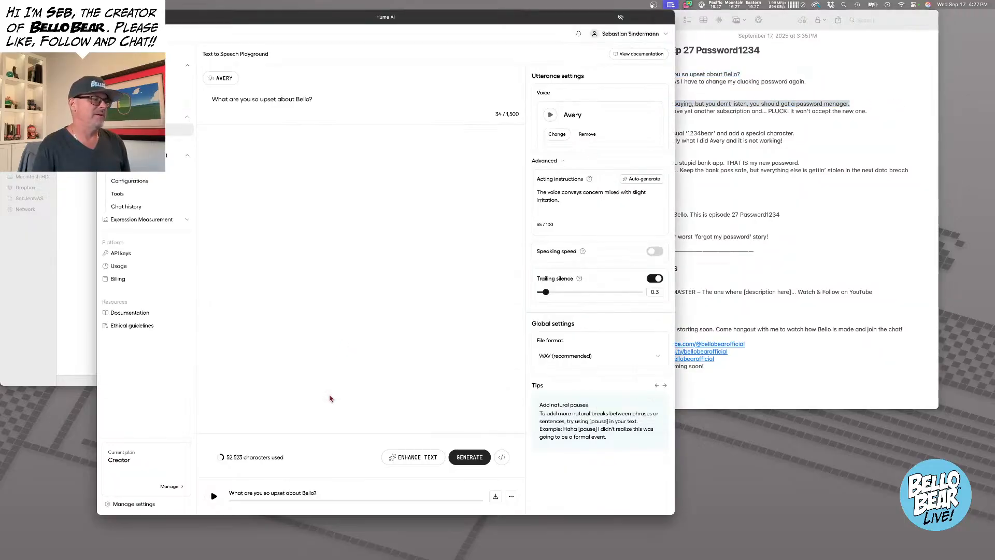
triple_click(403, 101)
key("super+v")
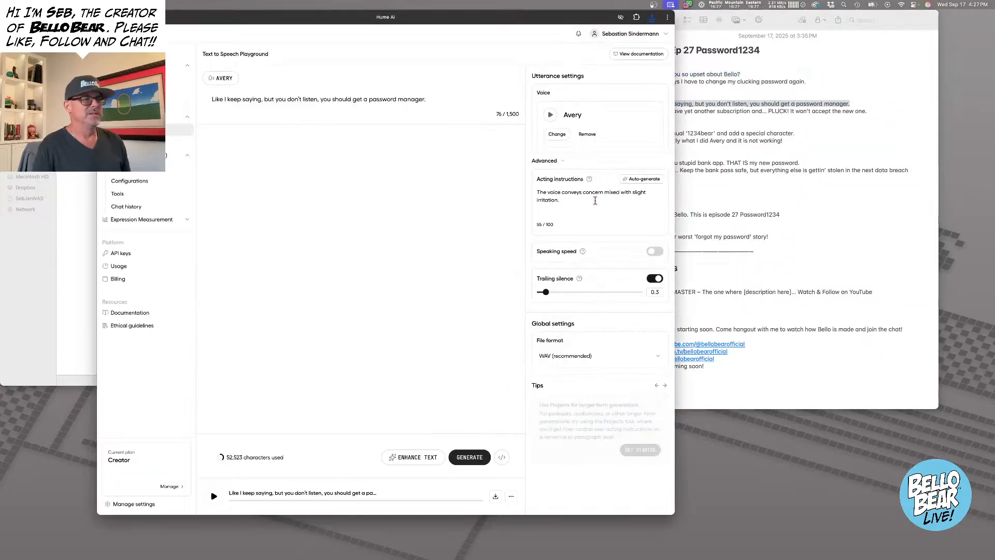
left_click(645, 179)
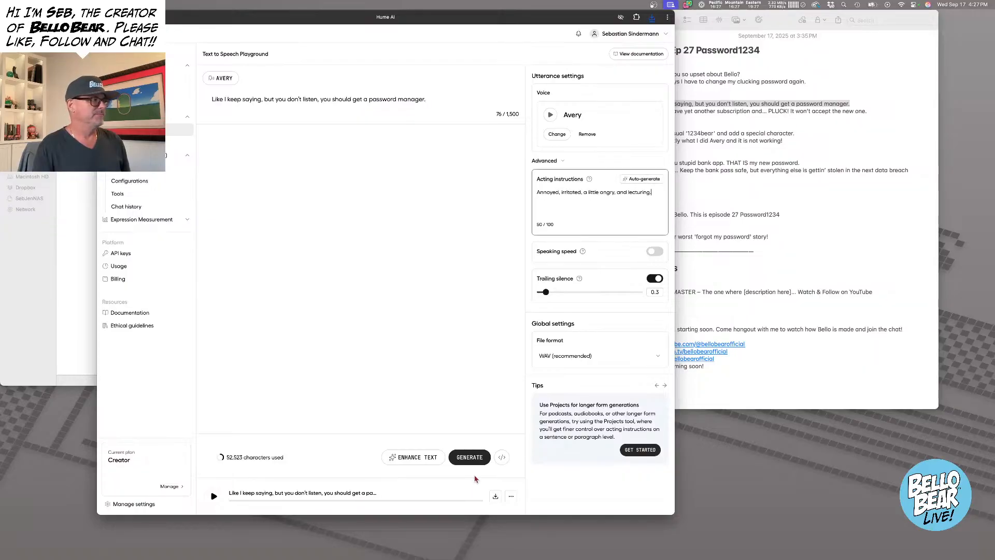
left_click(471, 461)
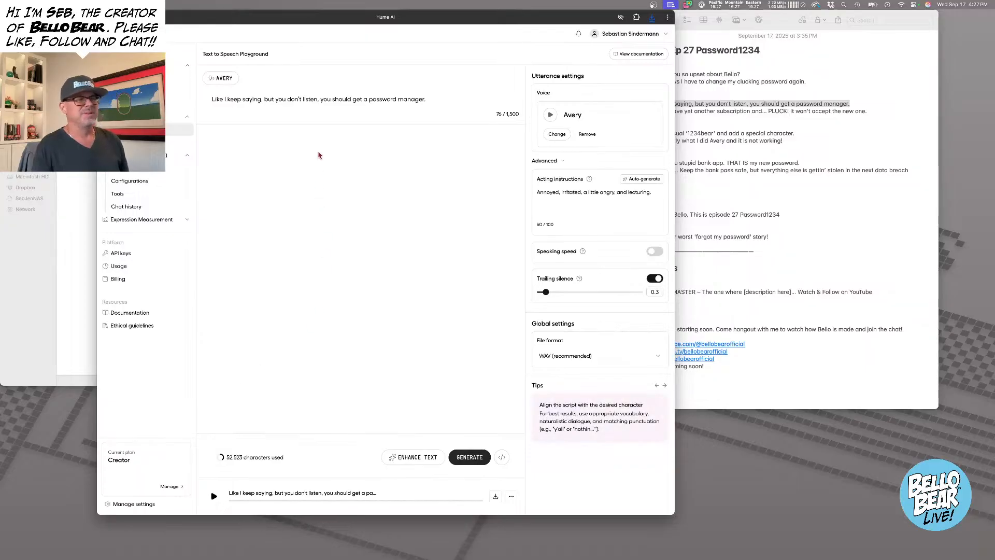
Replace the comma after "listen" with an ellipsis in Avery's Panel 2 line and regenerate the speech.
left_click(319, 101)
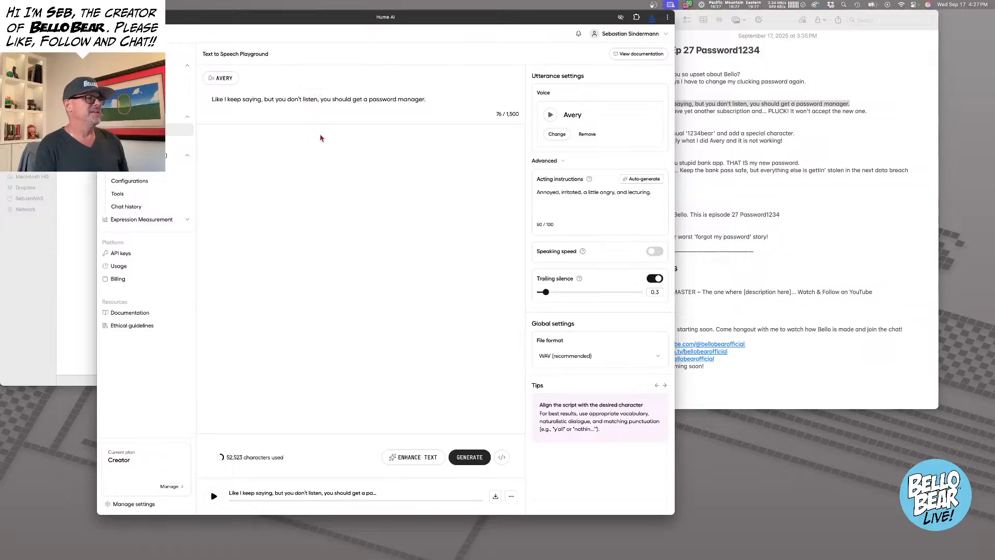
key("BackSpace")
key("BackSpace")
type(".")
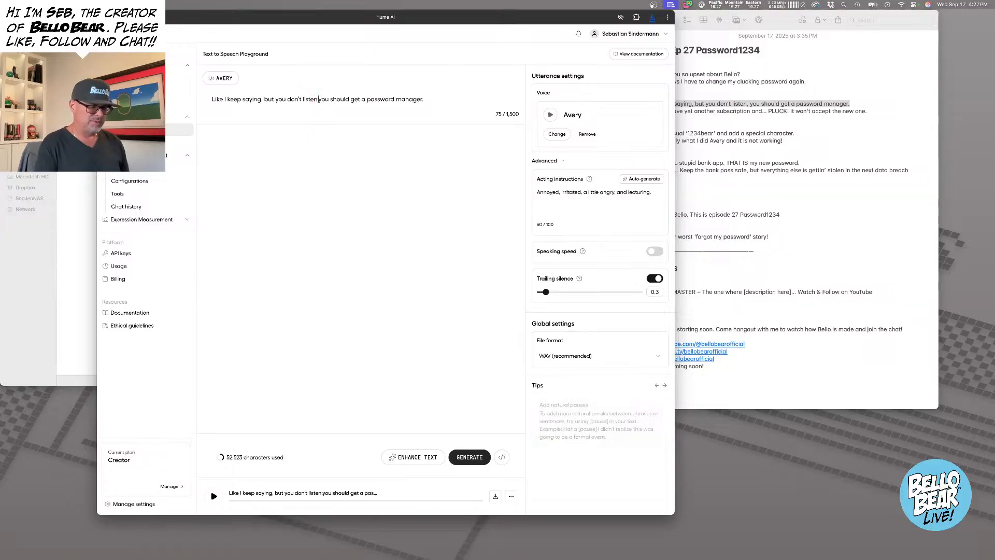
type("..")
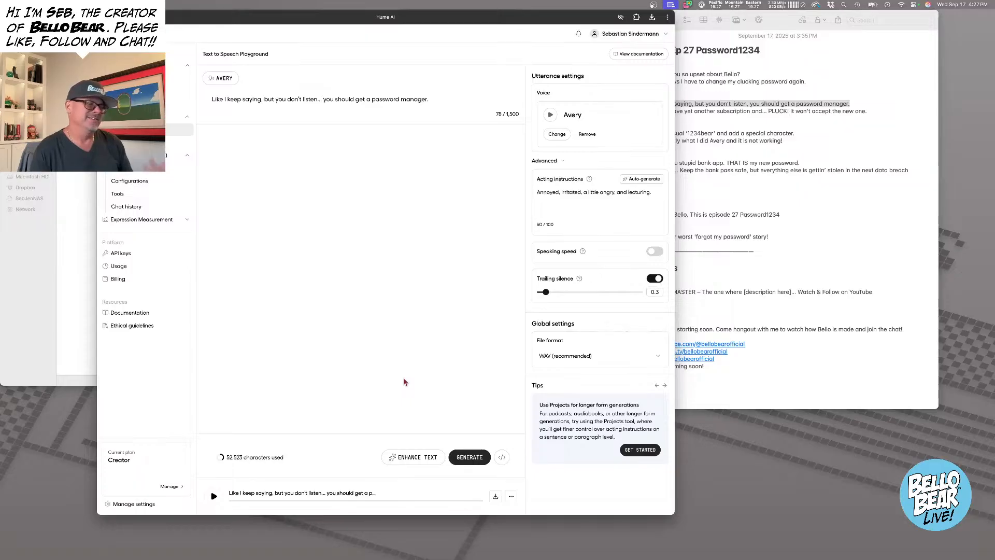
left_click(466, 463)
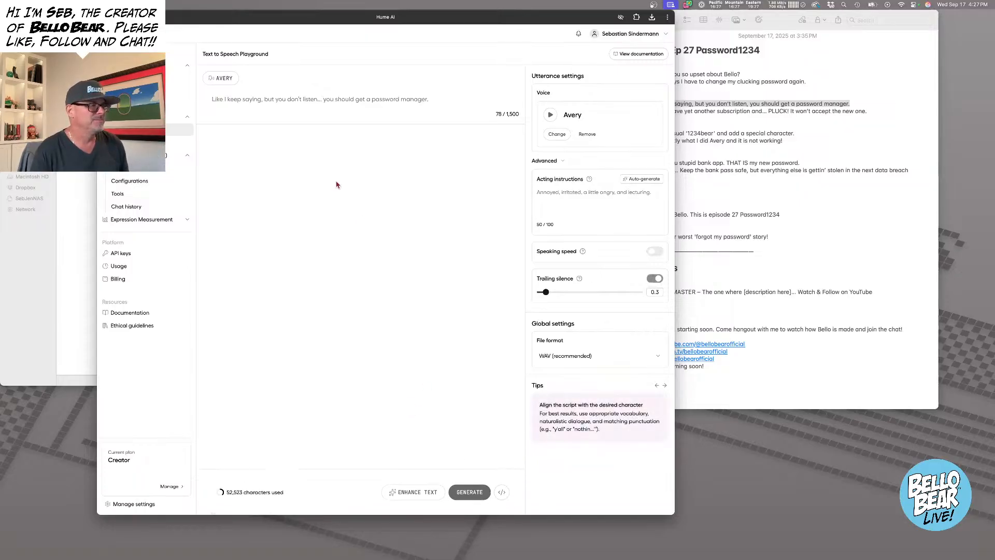
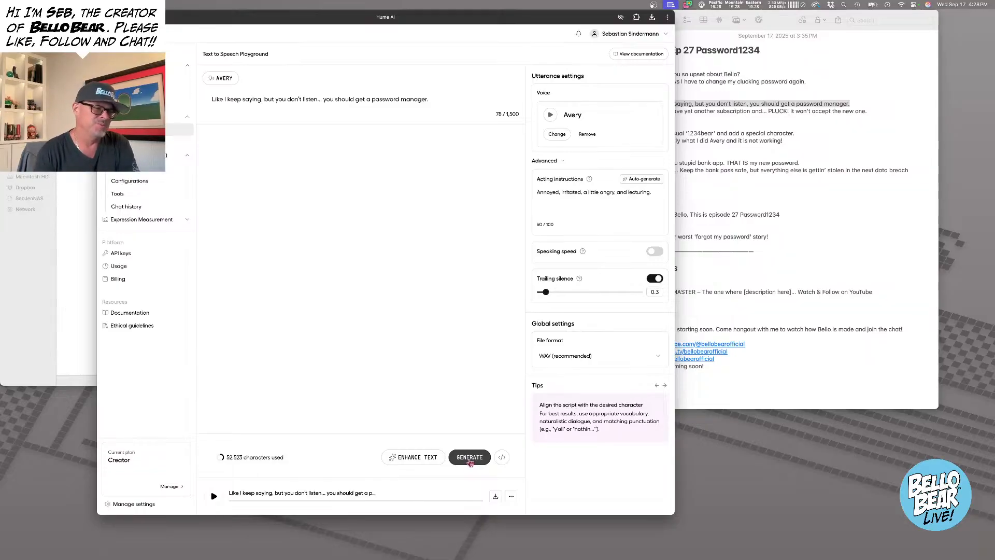
Generate another take of Avery's Panel 2 speech and auto-generate new acting instructions for it.
left_click(469, 460)
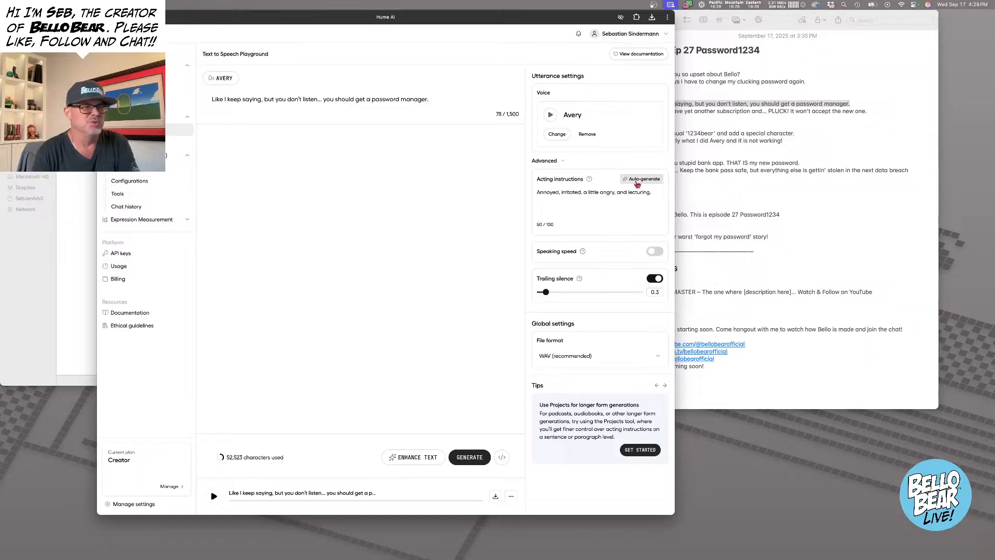
left_click(637, 183)
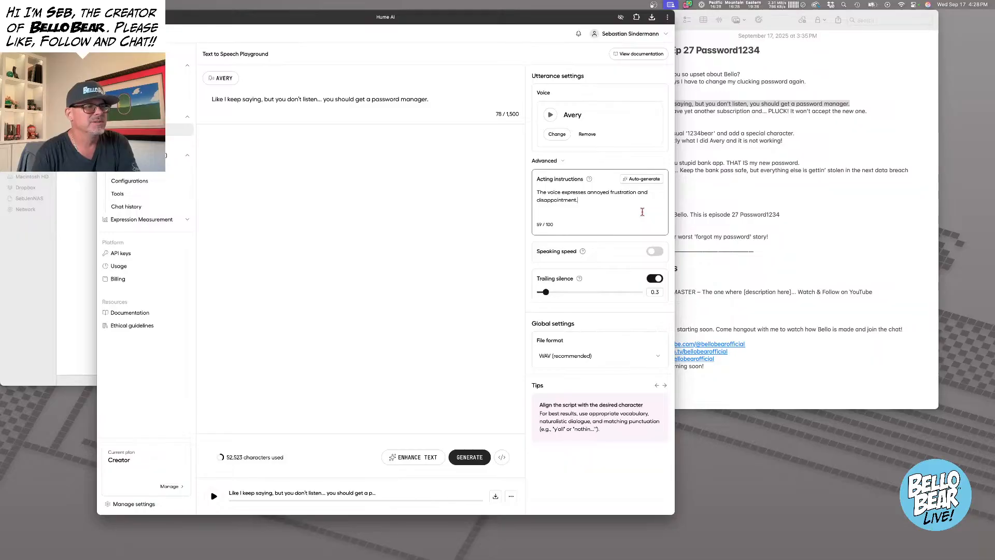
Reword the acting instructions for Avery's Panel 2 line to "The voice expresses light frustration.".
left_click(632, 198)
double_click(565, 200)
key("BackSpace")
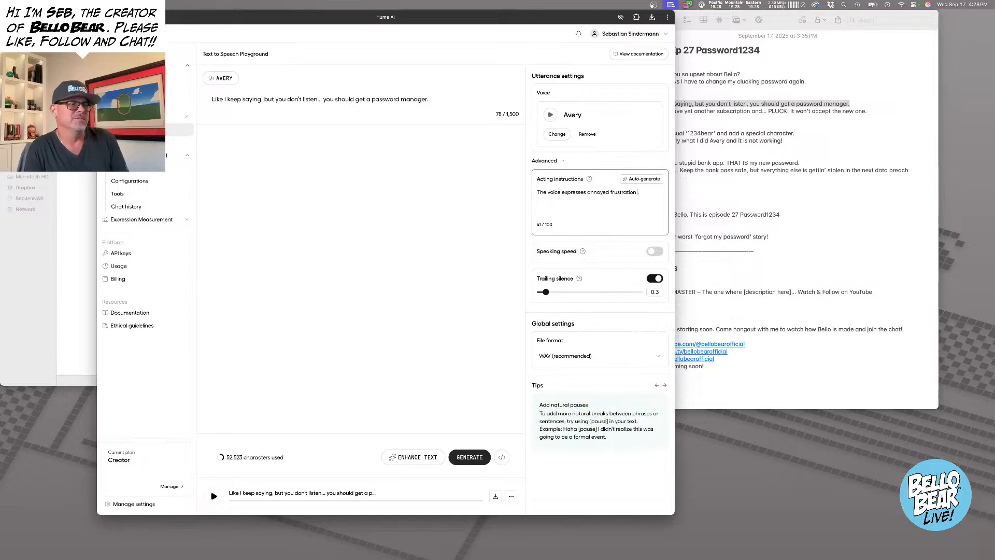
key("BackSpace")
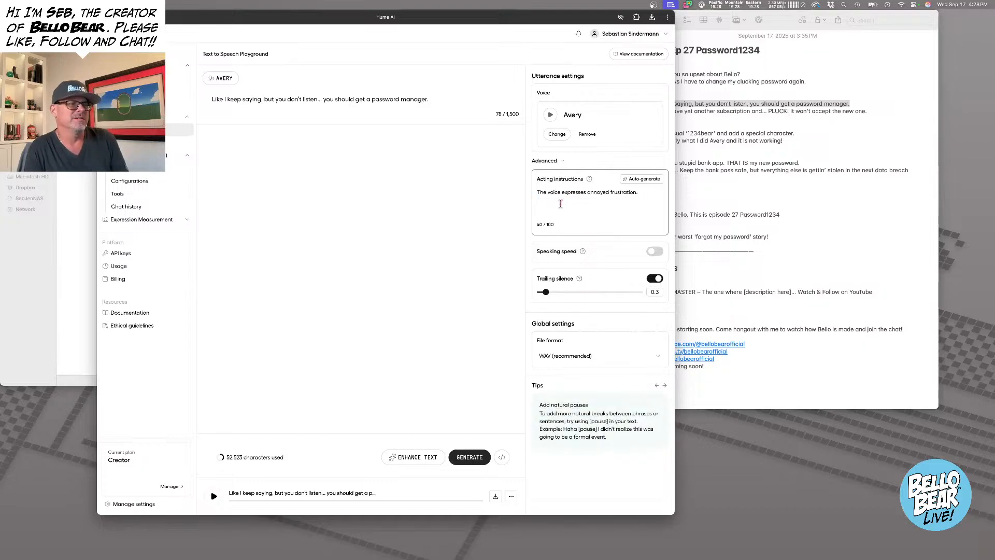
double_click(599, 192)
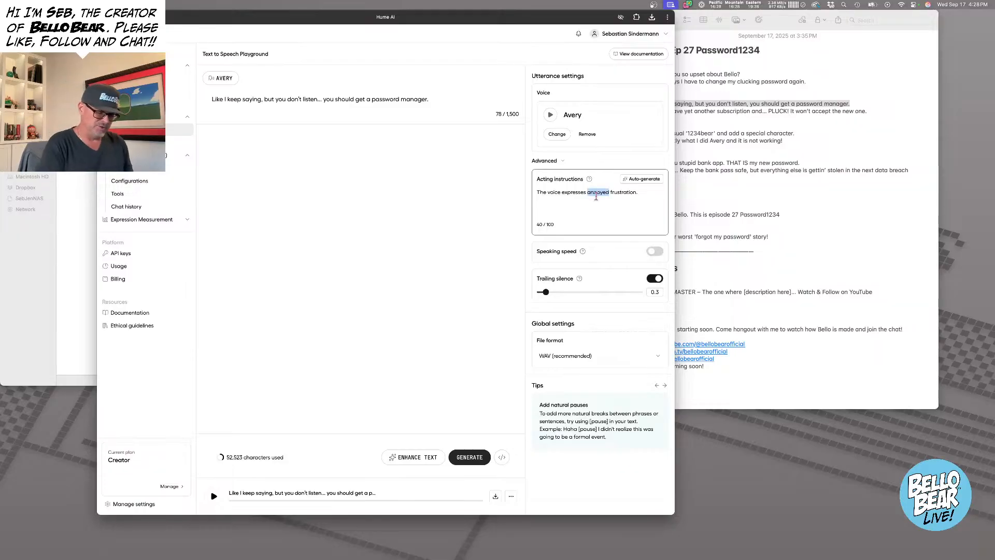
type("light")
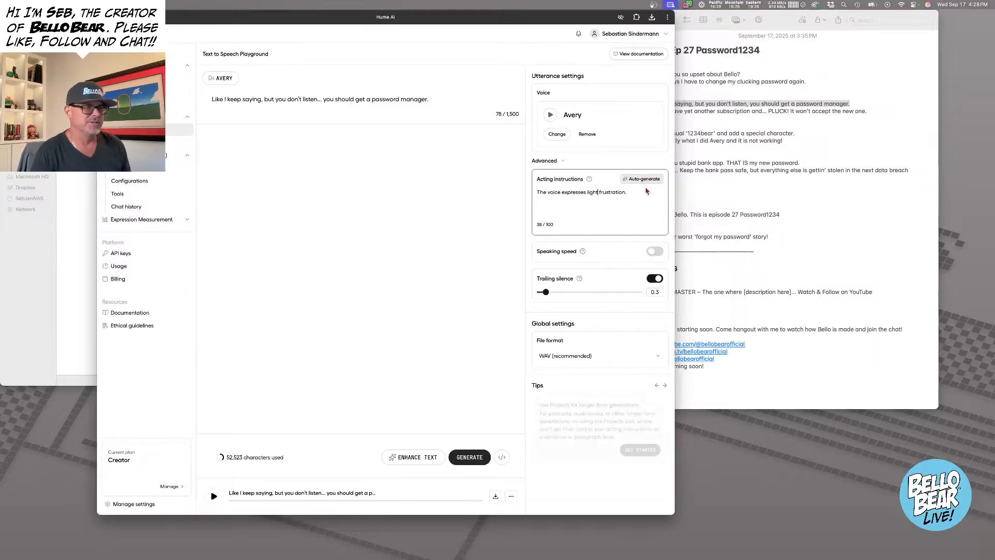
Generate and download Avery's Panel 2 speech with the light-frustration instructions, and generate one more take.
left_click(613, 211)
left_click(464, 457)
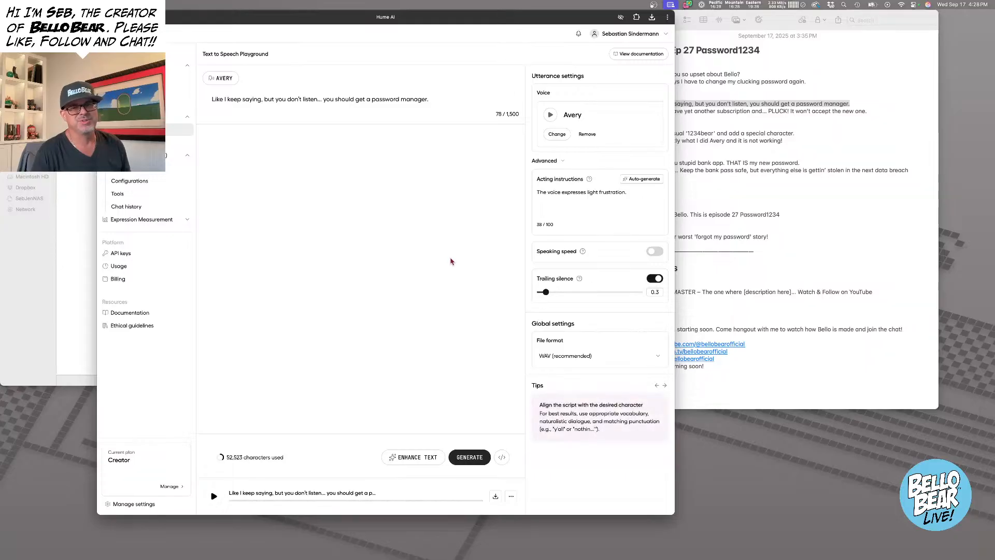
left_click(495, 496)
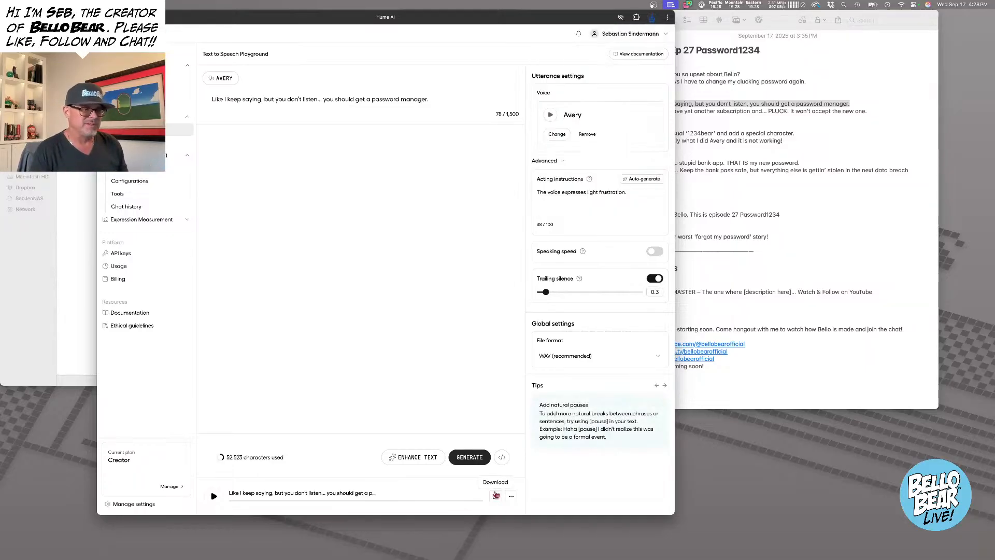
left_click(471, 458)
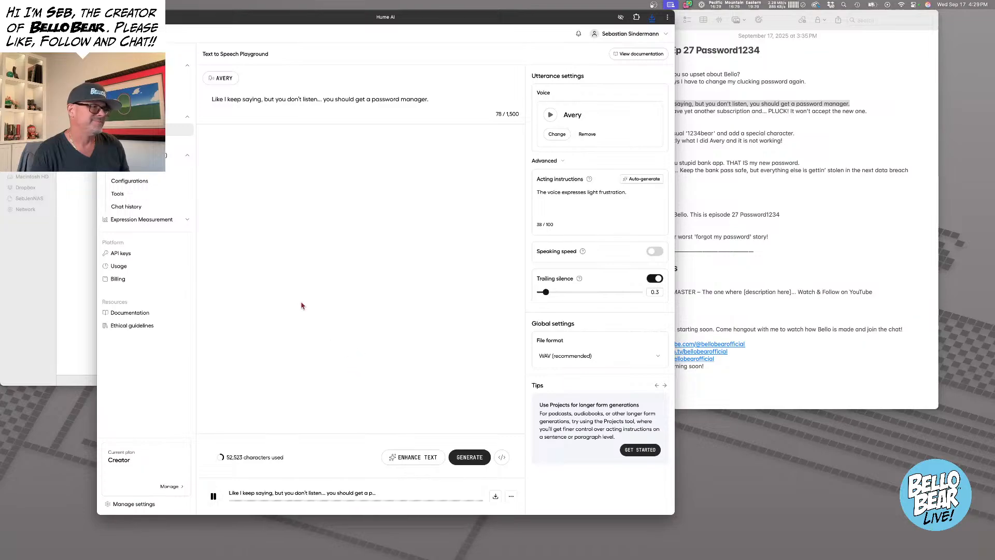
Play the newly downloaded Panel 2 WAV in the Downloads folder and prefix its file name with "2.1 Avery".
left_click(78, 113)
left_click(78, 113)
mouse_move(359, 132)
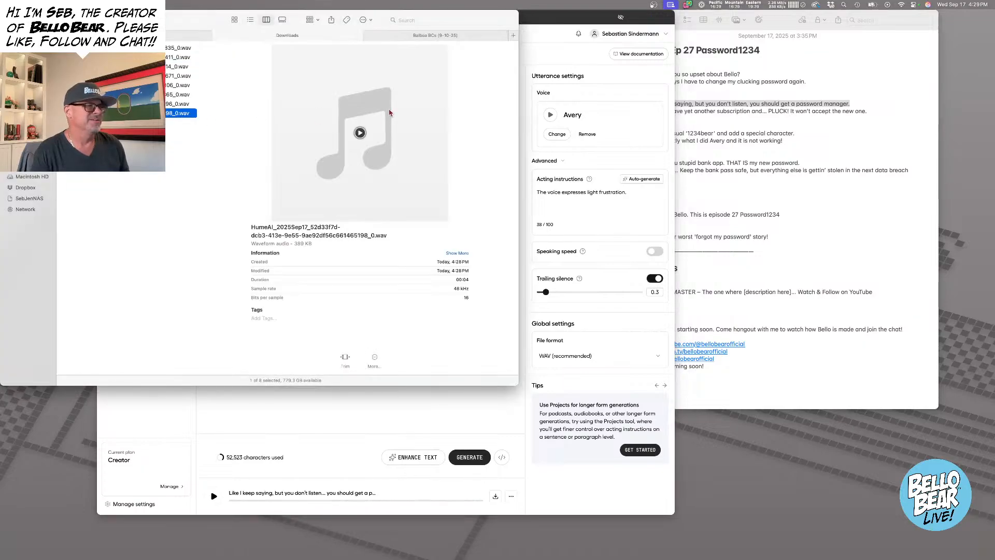
left_click(359, 132)
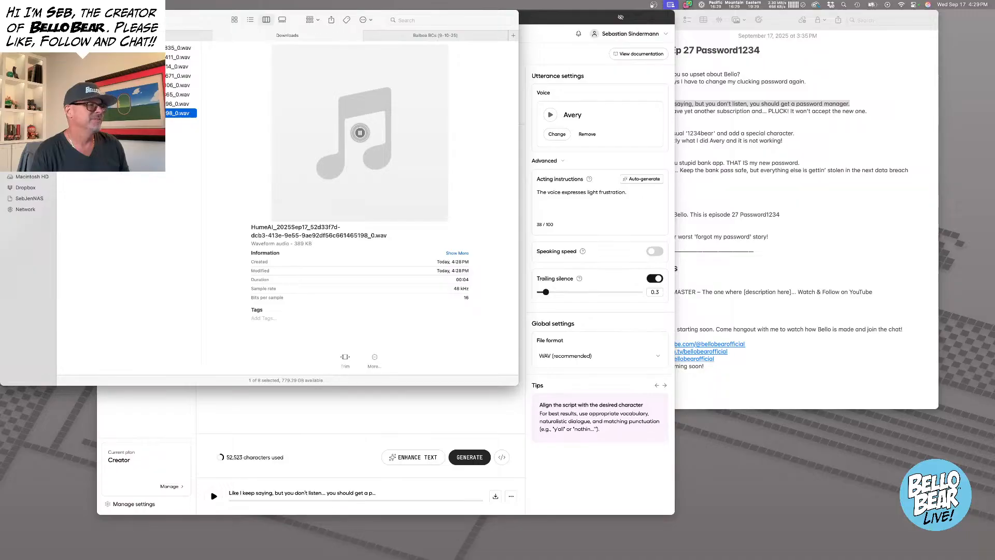
key("Return")
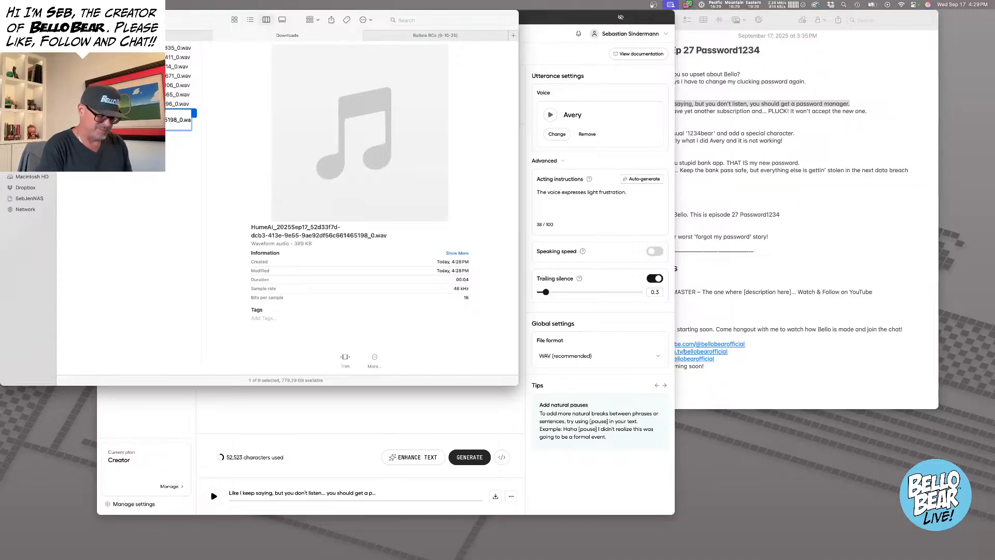
type("Avery")
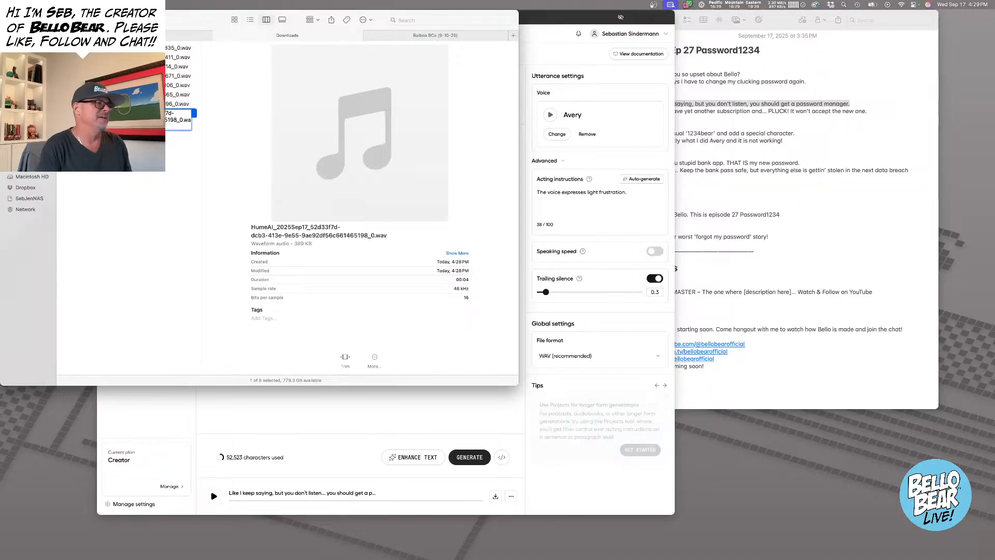
key("Return")
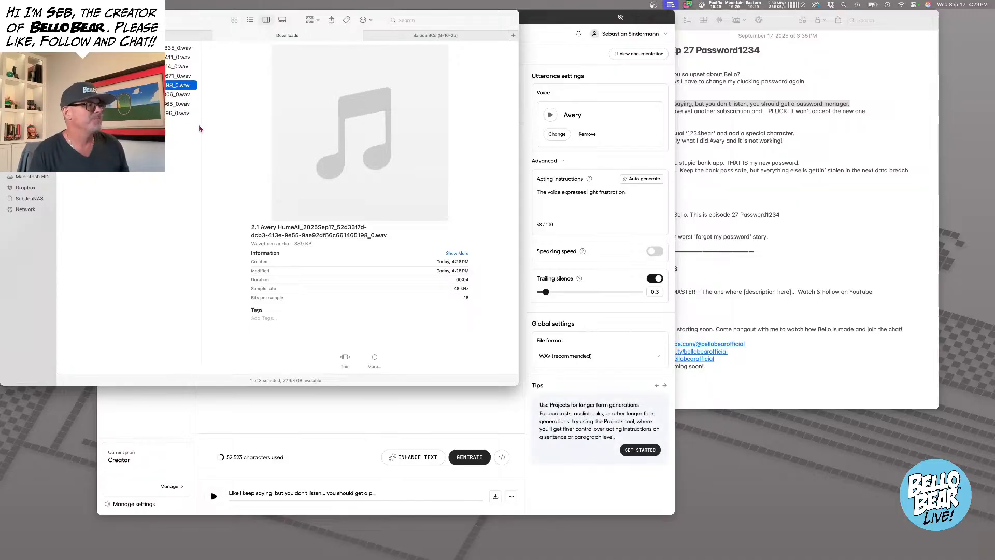
Replace the speech text with Avery's Panel 3 line copied from the episode note.
left_click(685, 141)
left_click_drag(644, 133, 836, 134)
key("super+c")
left_click(309, 477)
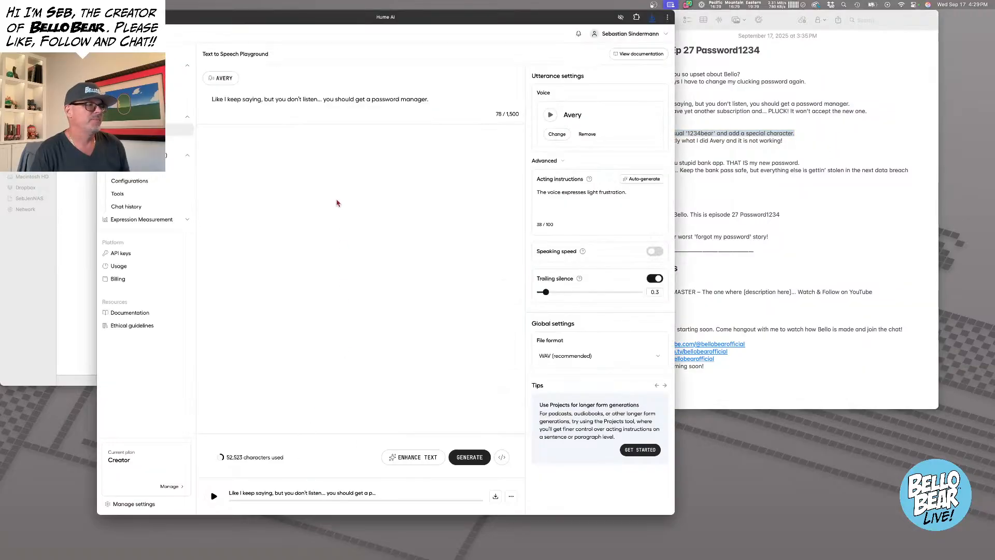
key("super+a")
left_click(443, 97)
key("super+a")
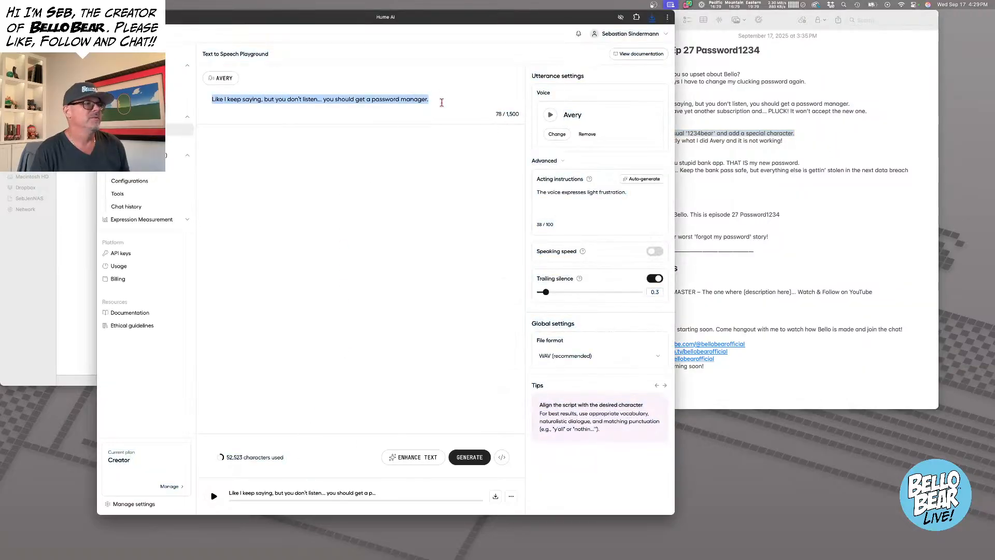
key("super+v")
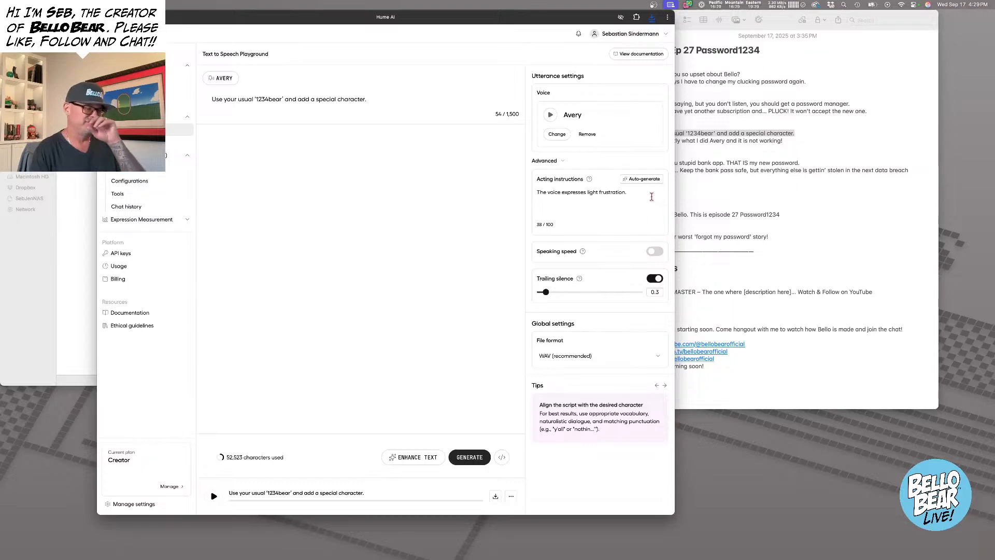
Generate Avery's Panel 3 speech with auto-generated acting instructions, download it and generate a second take.
left_click(642, 179)
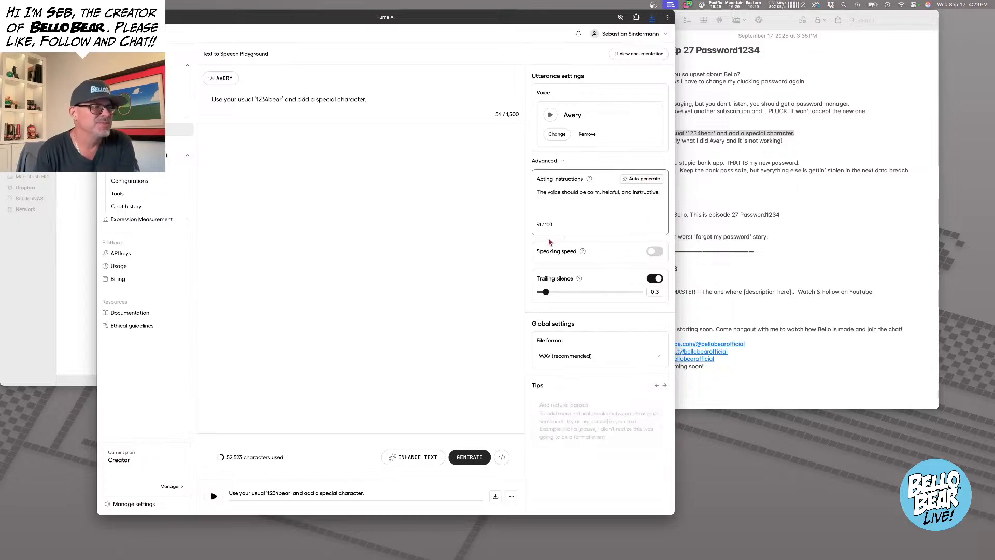
left_click(472, 458)
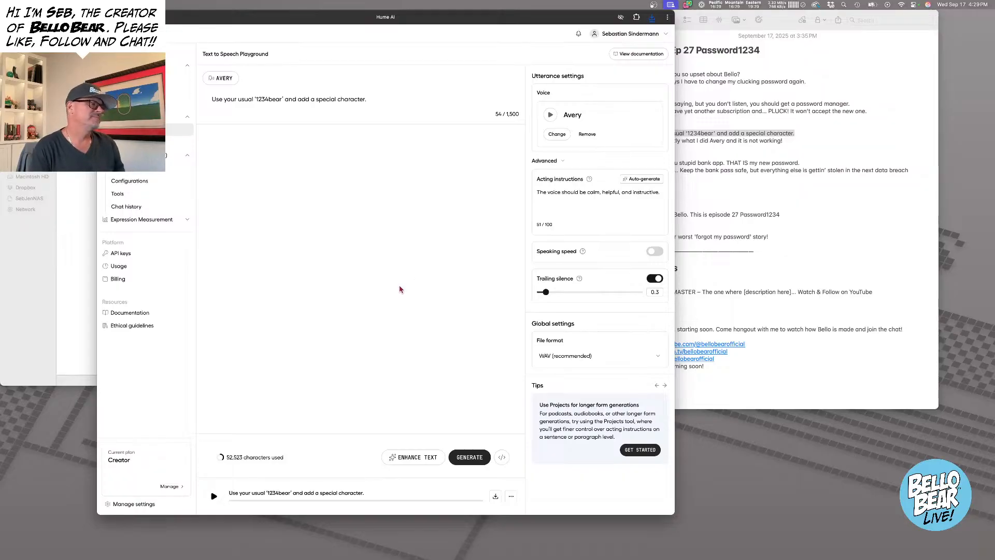
left_click(495, 496)
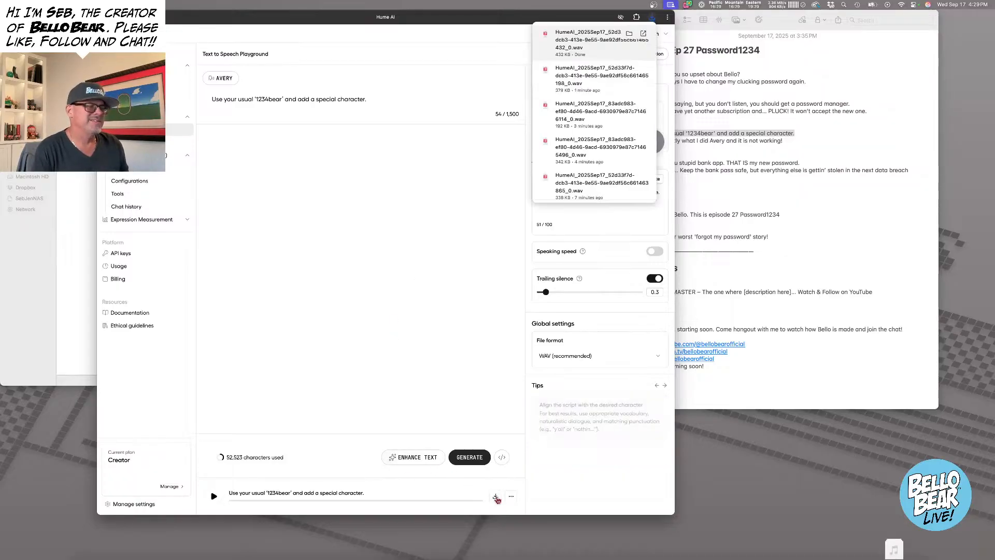
left_click(468, 153)
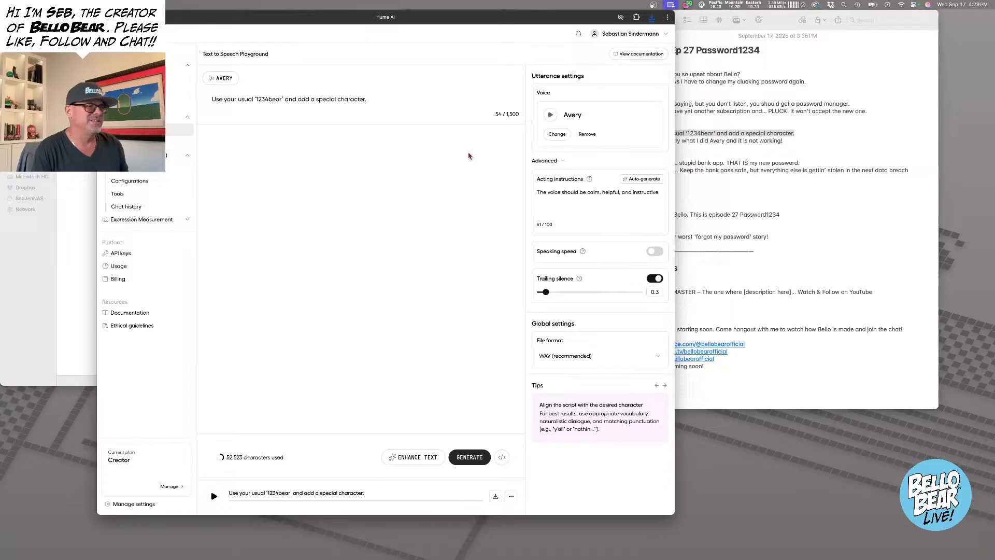
left_click(471, 458)
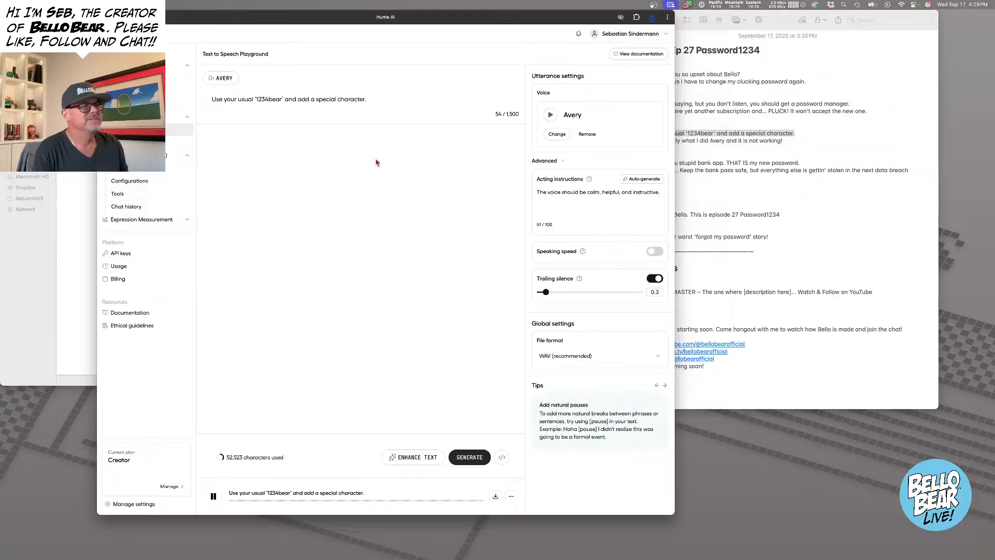
Regenerate Avery's Panel 3 speech with newly auto-generated acting instructions, download that take and generate another.
left_click(626, 182)
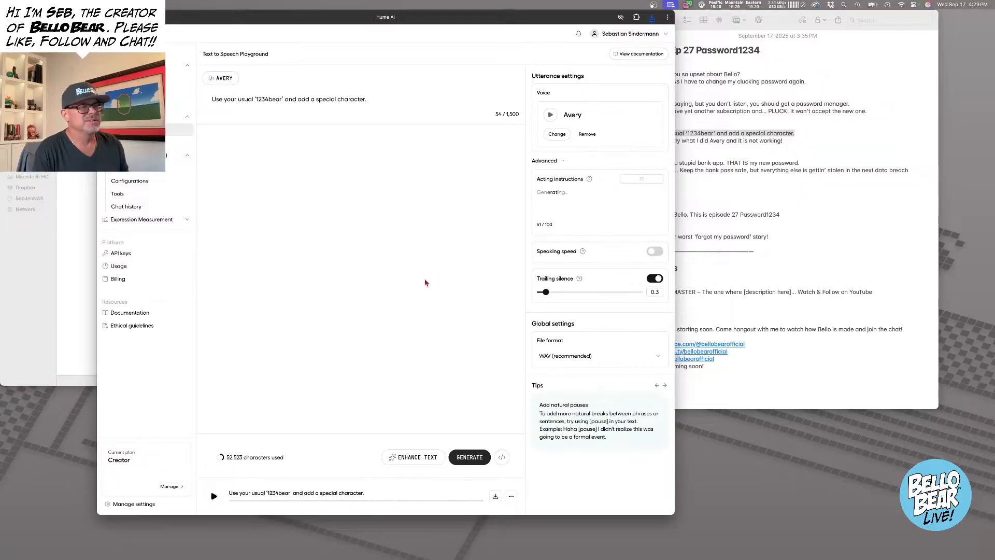
left_click(471, 457)
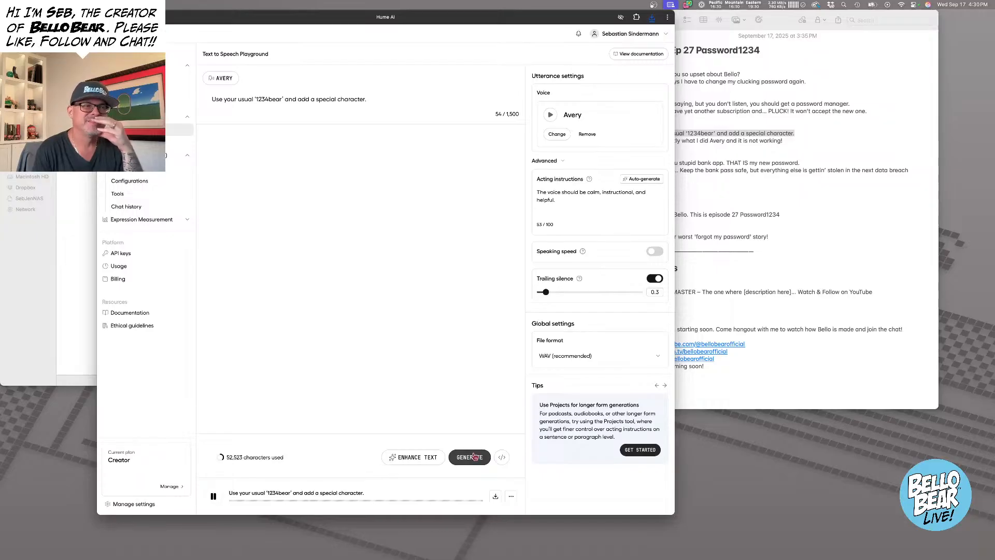
left_click(495, 496)
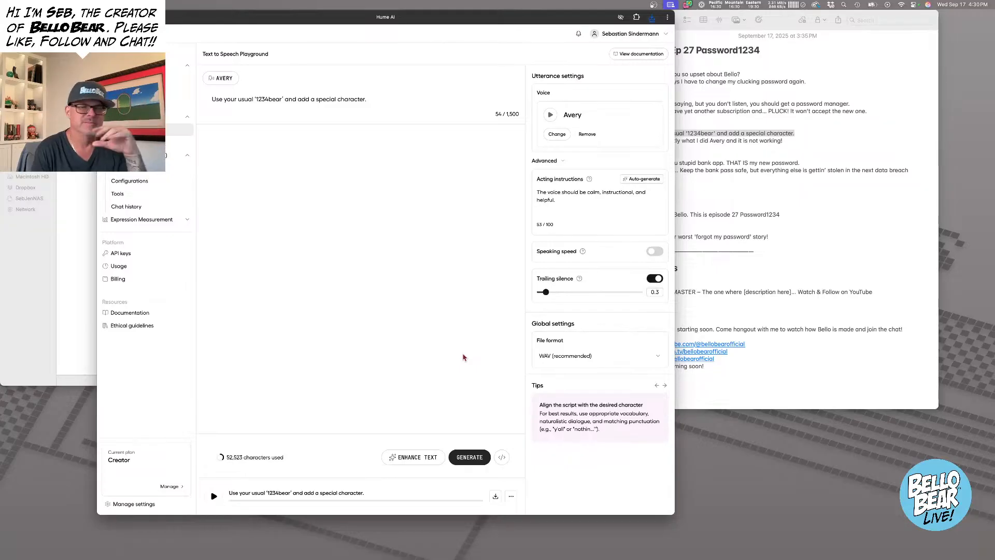
left_click(465, 461)
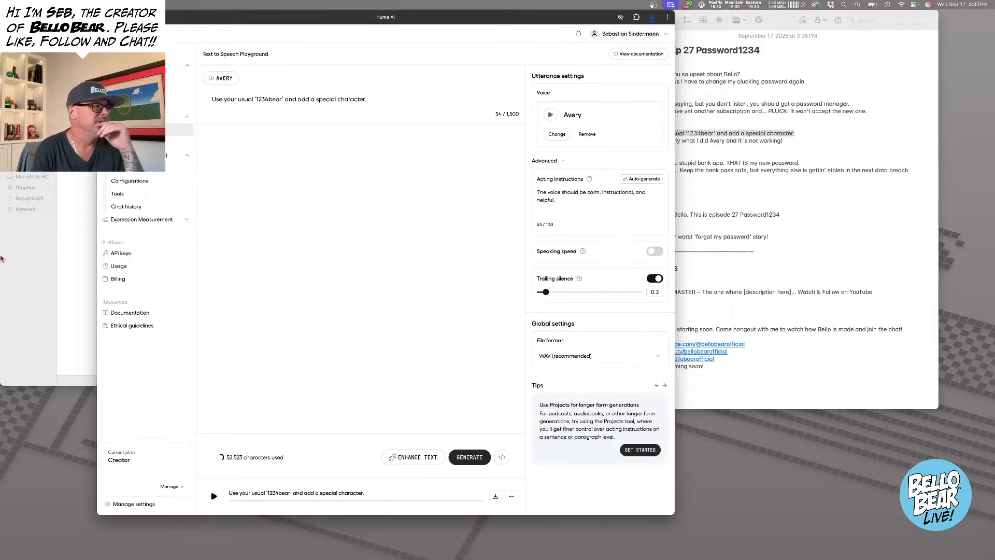
Compare the Panel 3 takes by playing the downloaded audio and the latest generated speech.
left_click(61, 277)
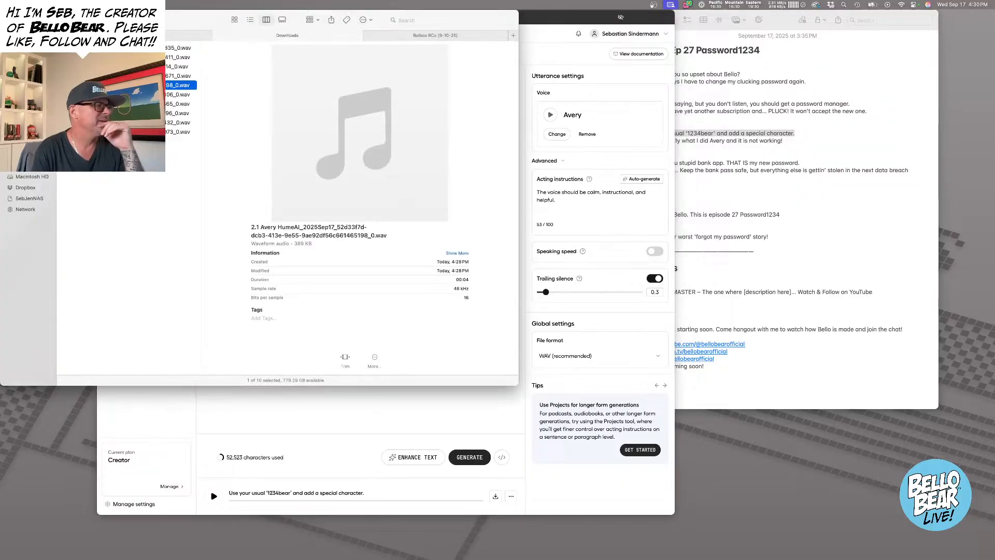
left_click(179, 131)
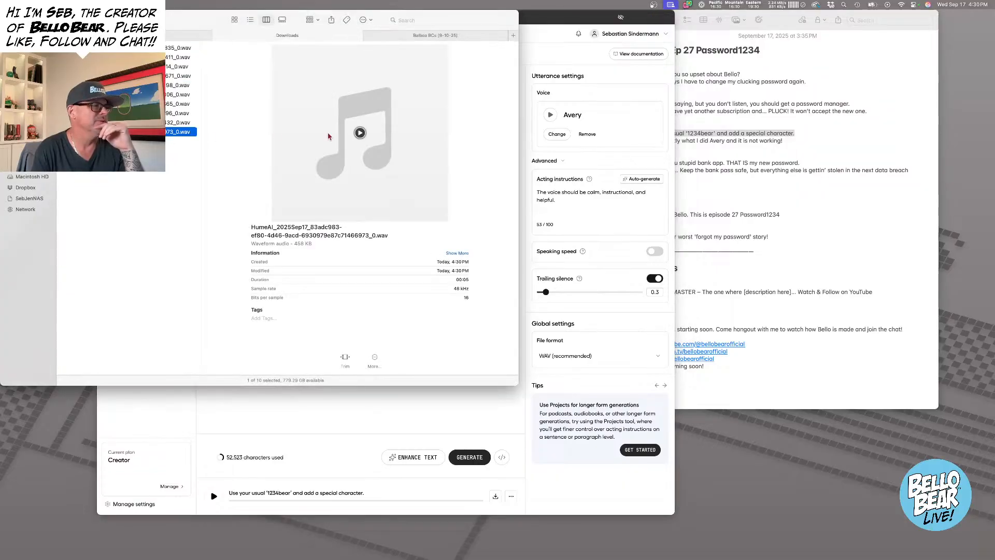
left_click(360, 133)
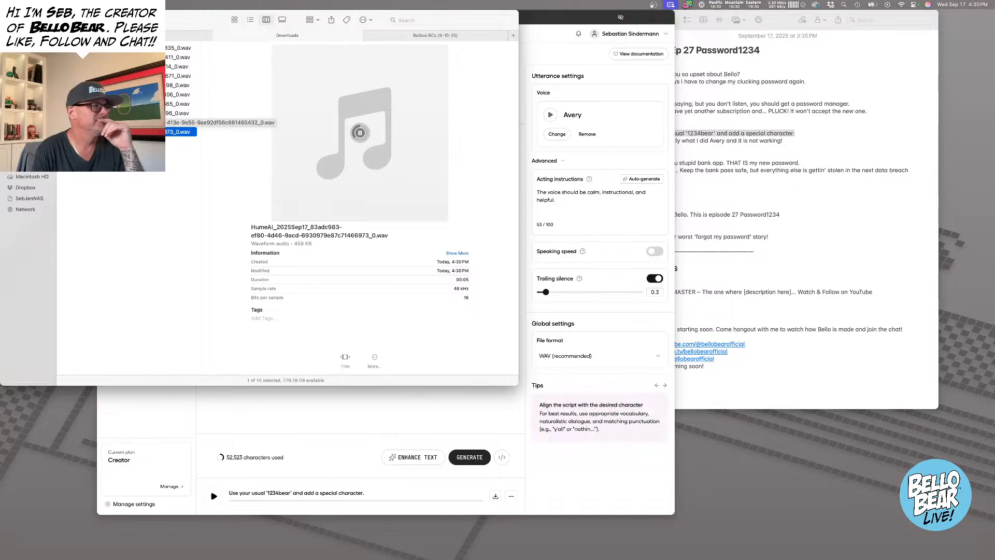
left_click(179, 122)
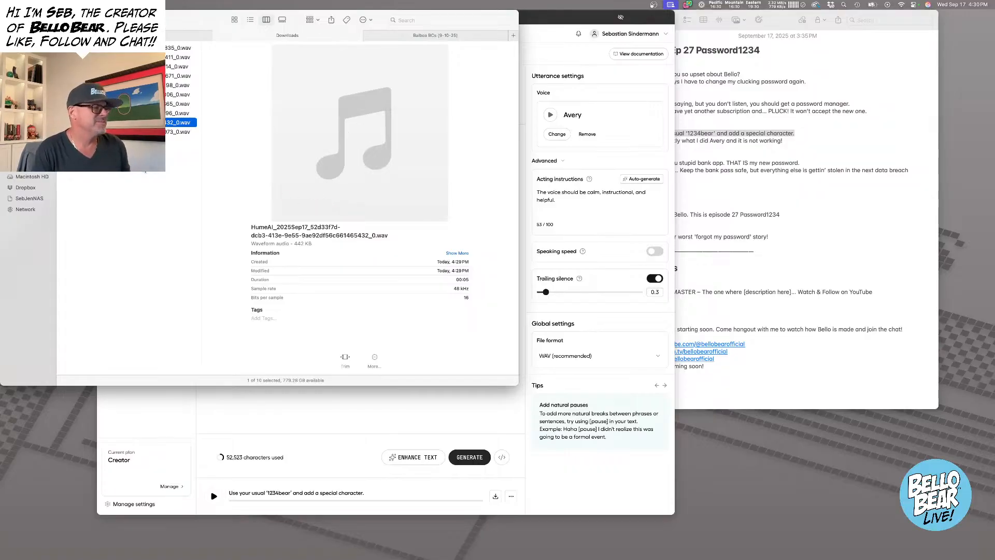
left_click(248, 495)
left_click(214, 496)
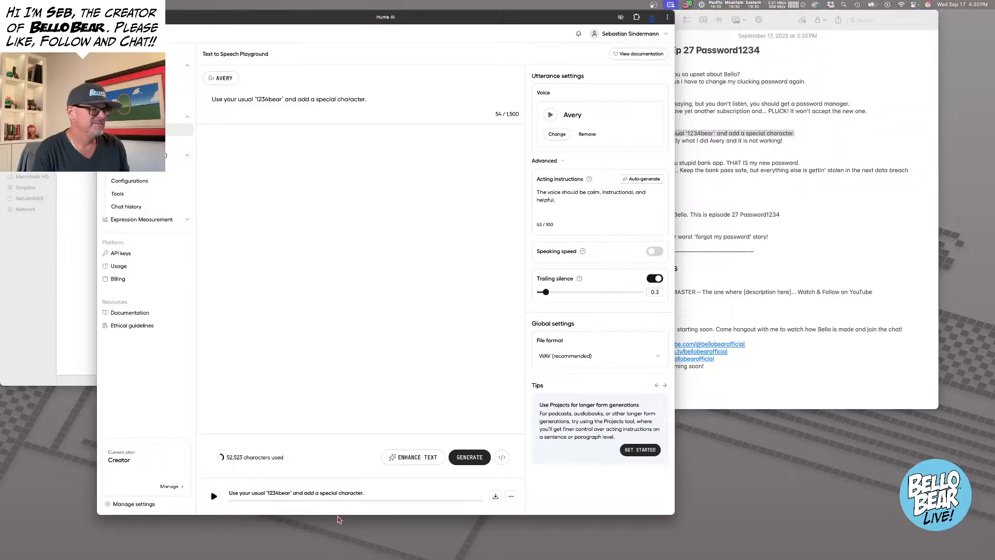
Delete the two unlabelled Panel 3 WAV takes from the Downloads folder.
left_click(77, 124)
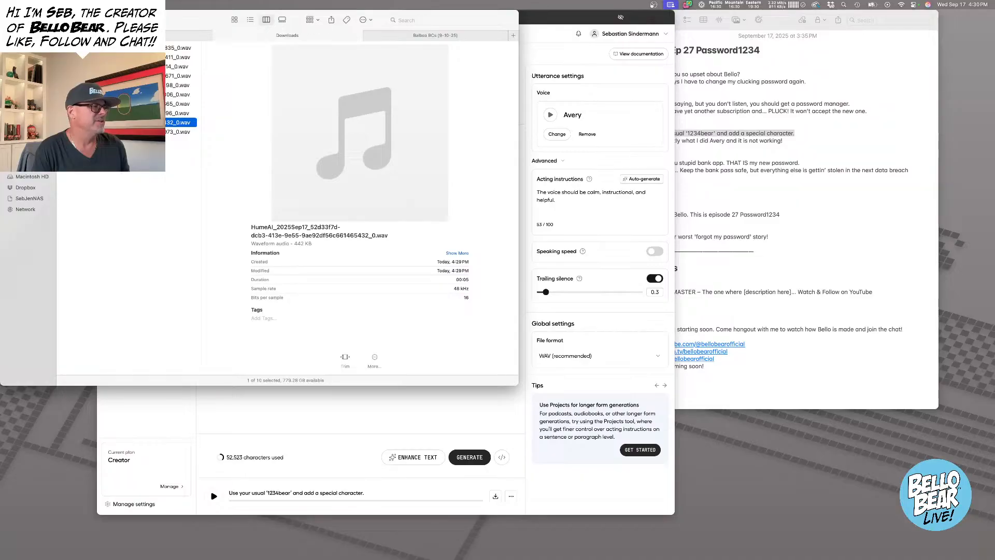
left_click(125, 132, "shift")
key("super+BackSpace")
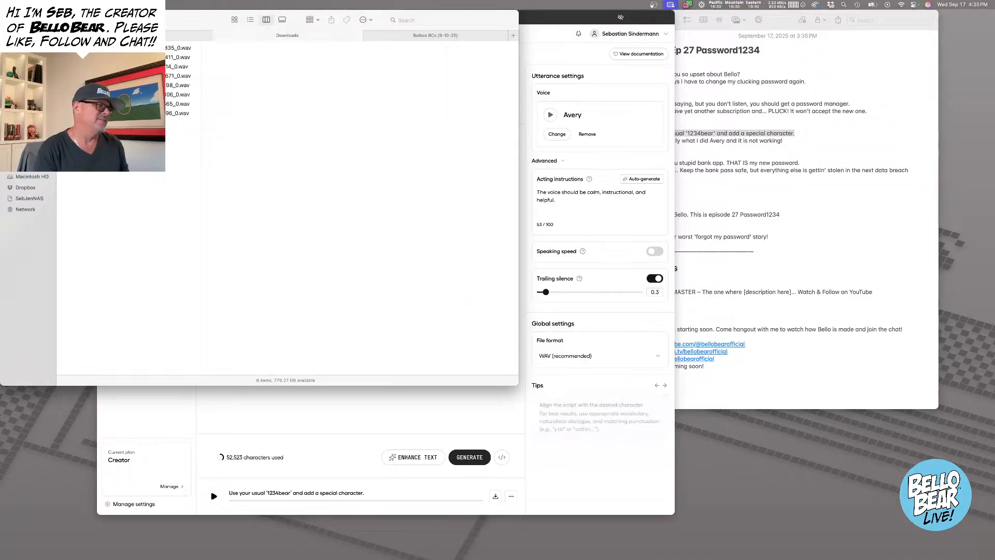
Download the latest Panel 3 take and prefix its WAV file name with "3.1 Avery", and return to the episode note.
left_click(462, 464)
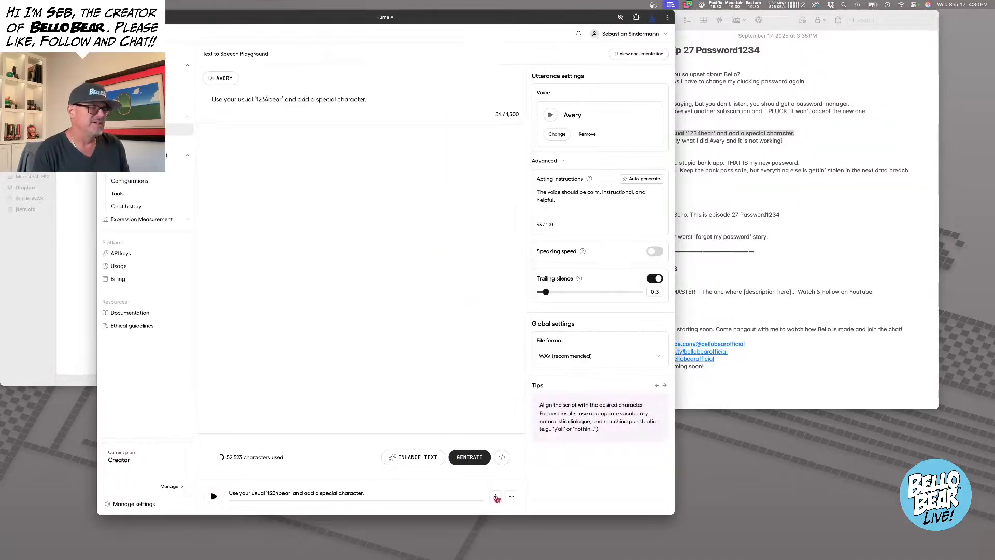
left_click(91, 192)
right_click(83, 123)
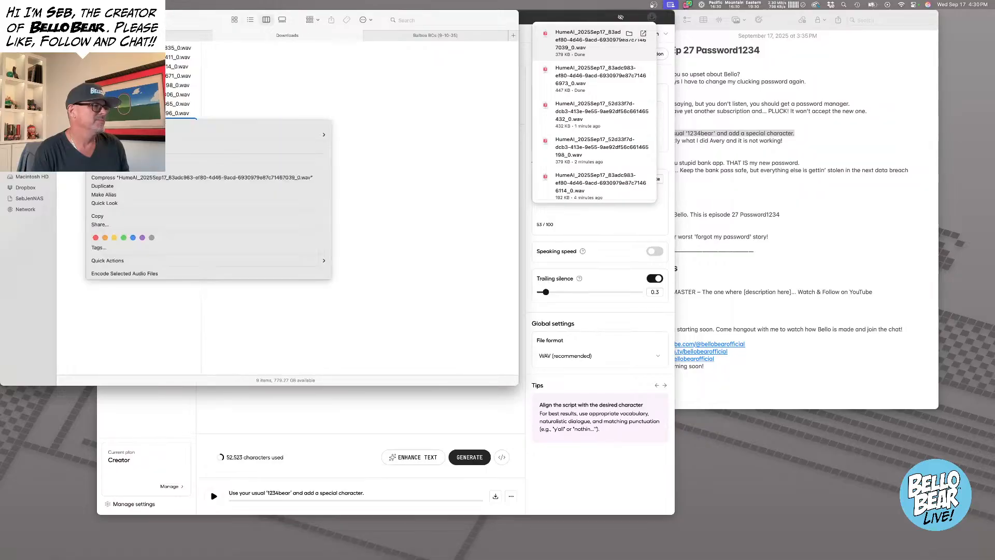
left_click(102, 171)
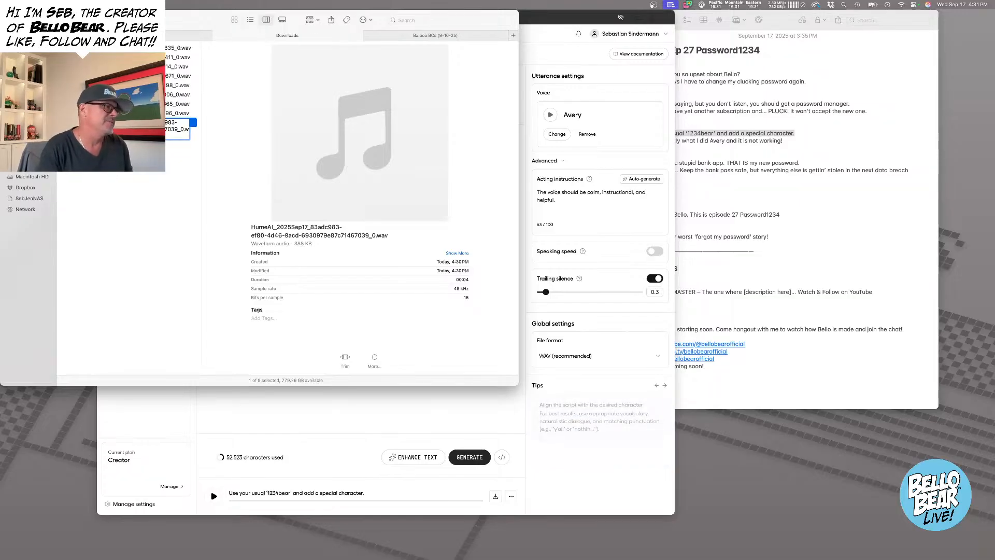
key("Return")
left_click(782, 175)
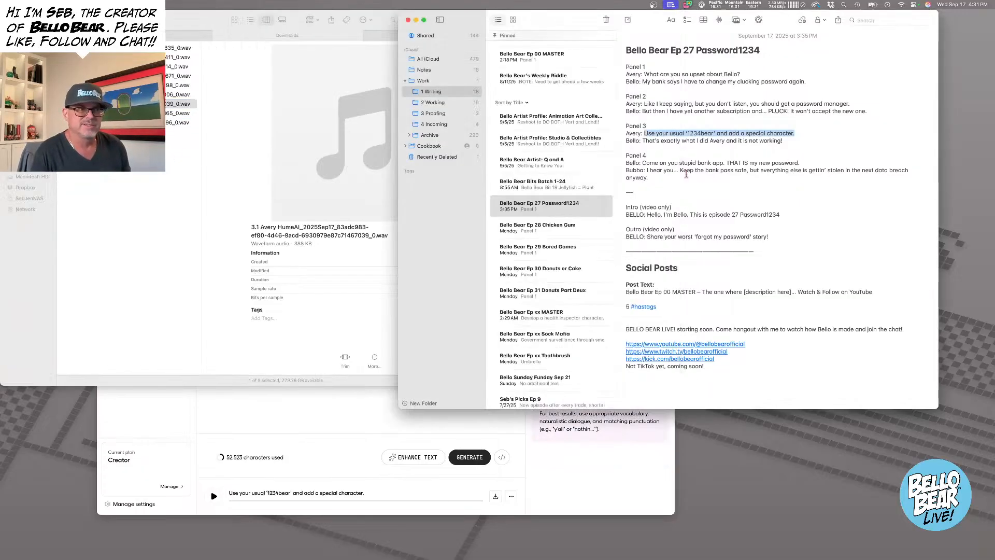
Copy Bubba's Panel 4 line from the episode note into the speech text and switch the voice to Bubba.
left_click_drag(648, 170, 681, 176)
key("super+c")
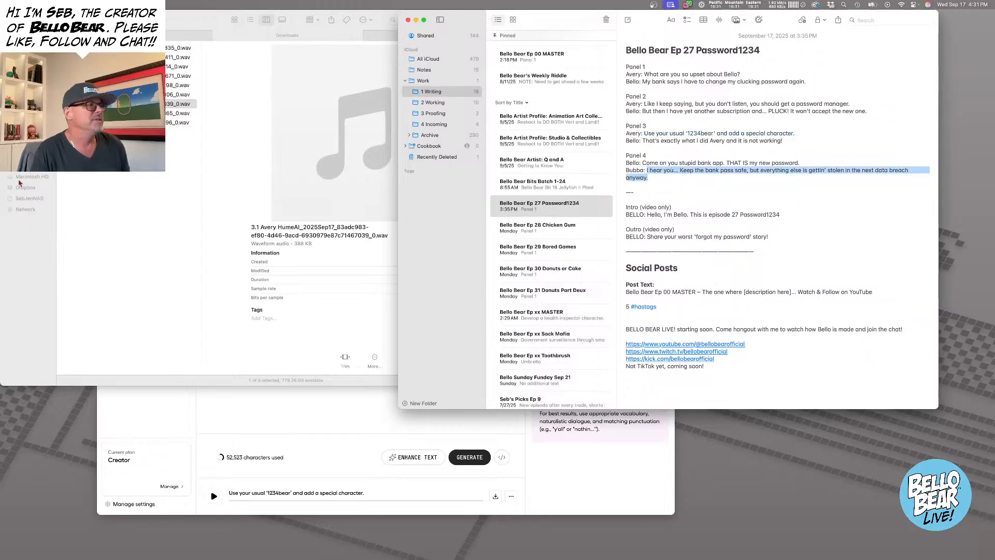
left_click(328, 446)
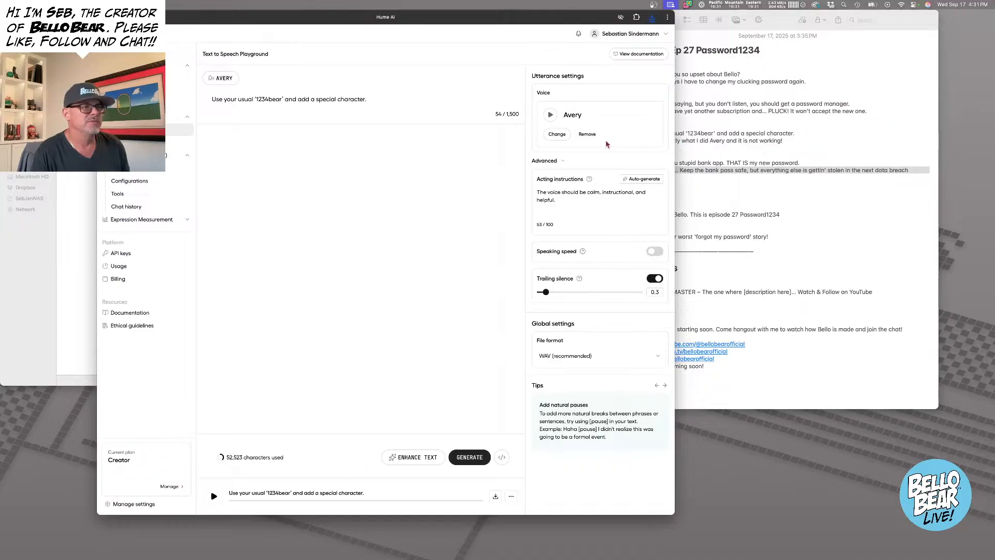
left_click(557, 134)
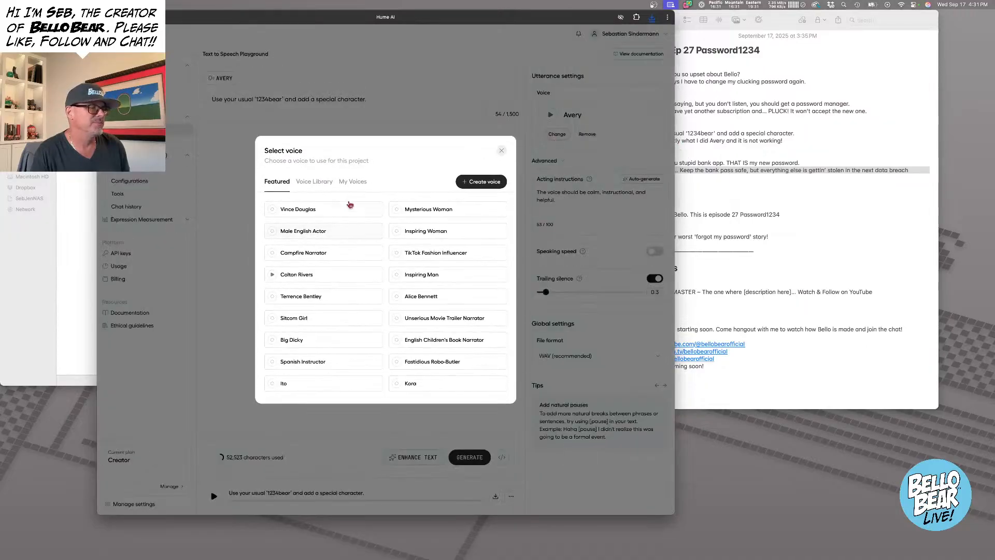
left_click(352, 181)
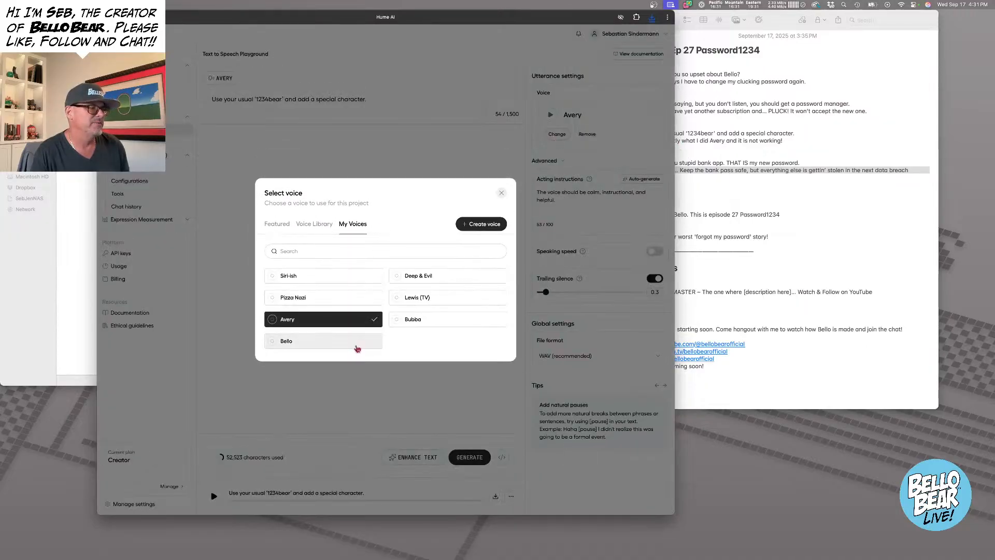
left_click(413, 319)
triple_click(350, 98)
key("super+v")
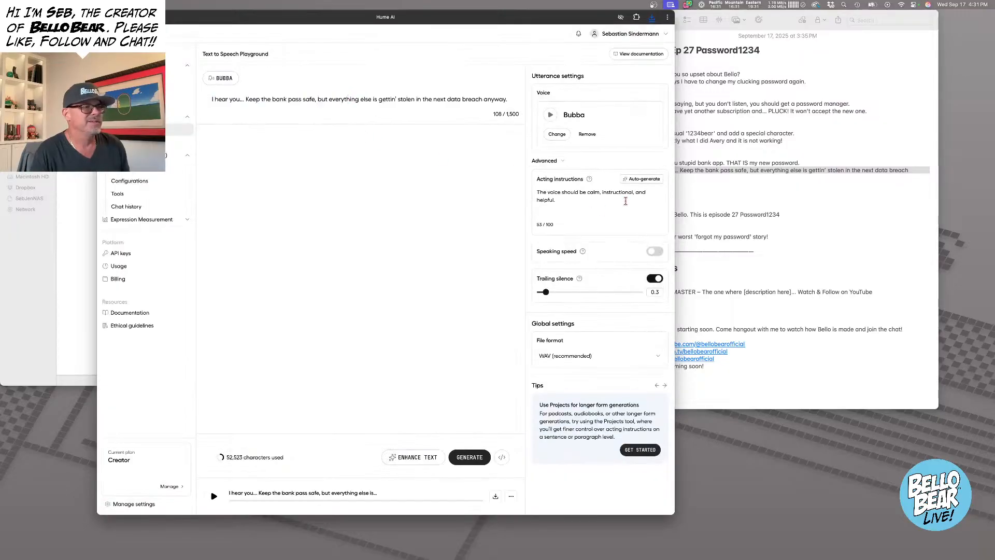
Generate Bubba's line with auto-generated acting instructions, and again with them shortened to "The voice expresses dark humor.".
left_click(642, 178)
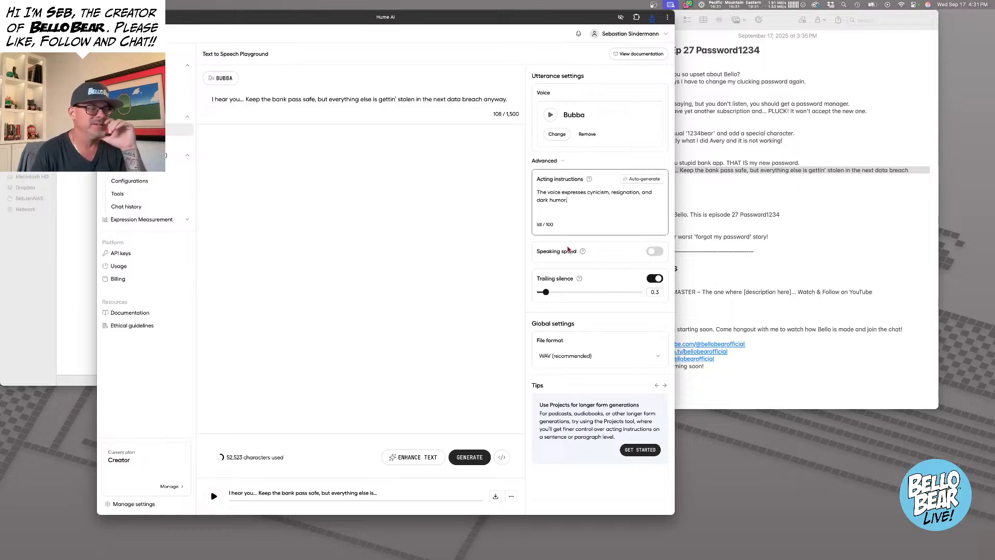
left_click(473, 461)
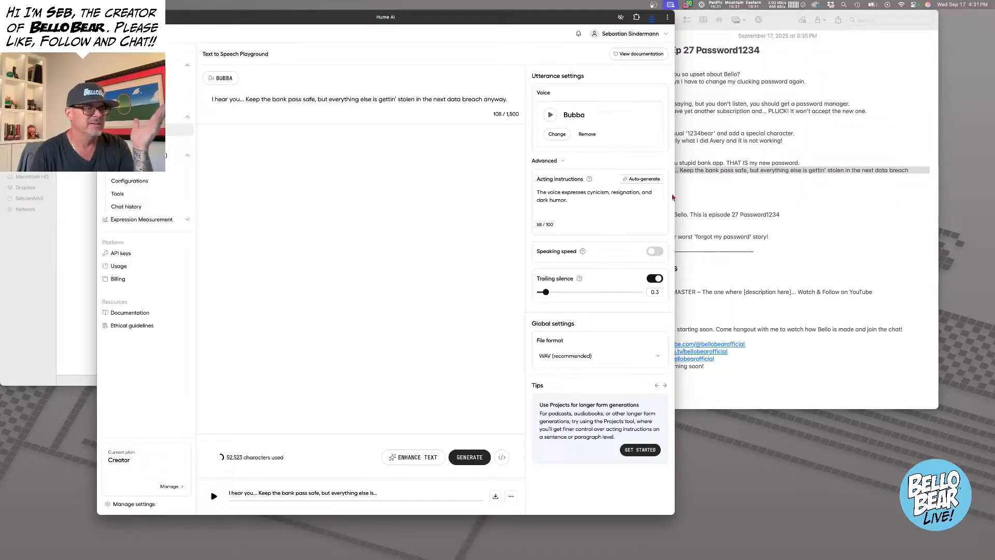
left_click_drag(540, 200, 588, 192)
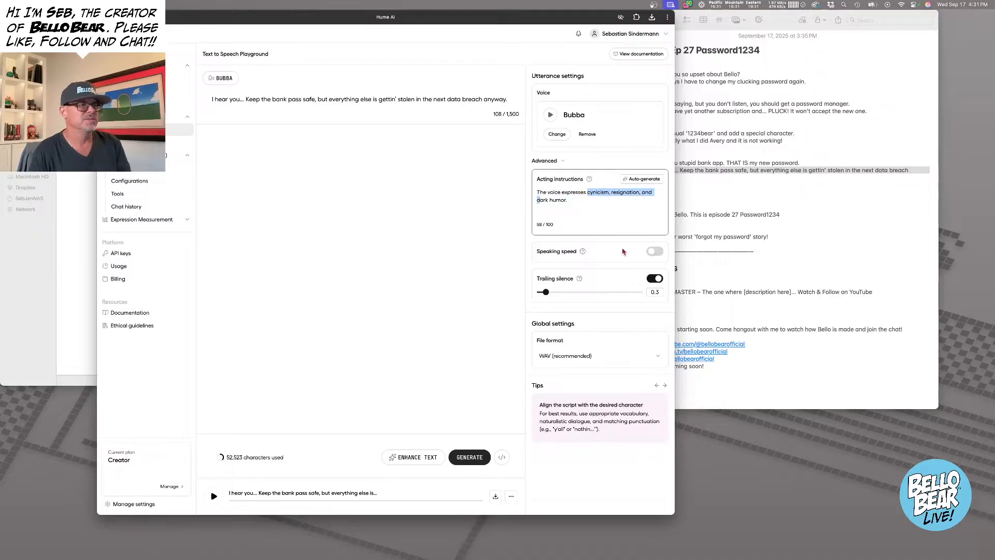
key("BackSpace")
type("d")
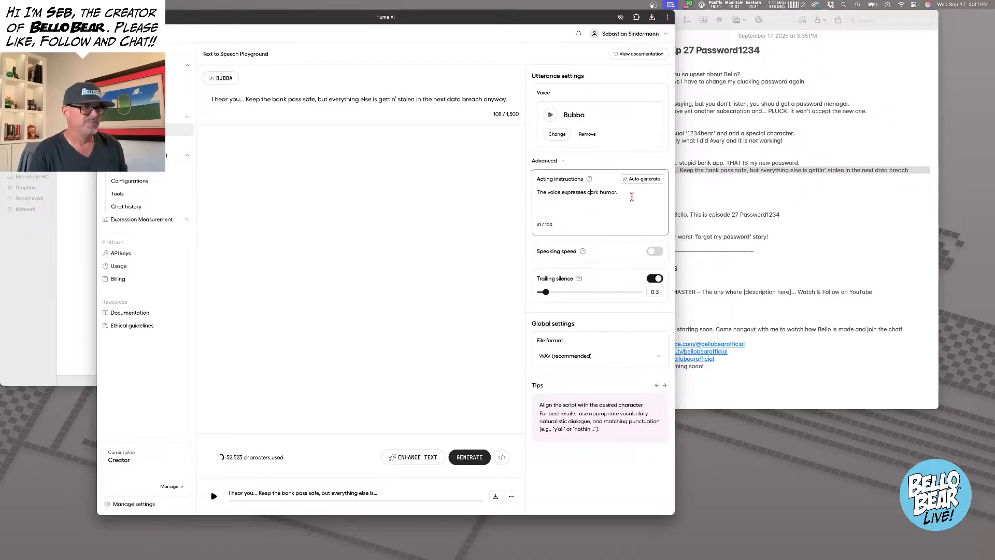
left_click(457, 457)
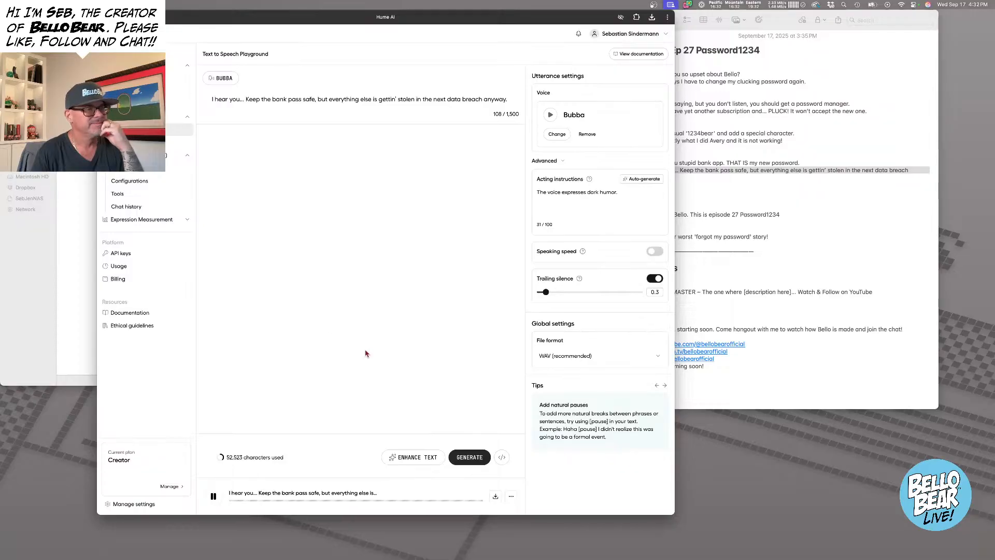
left_click(586, 192)
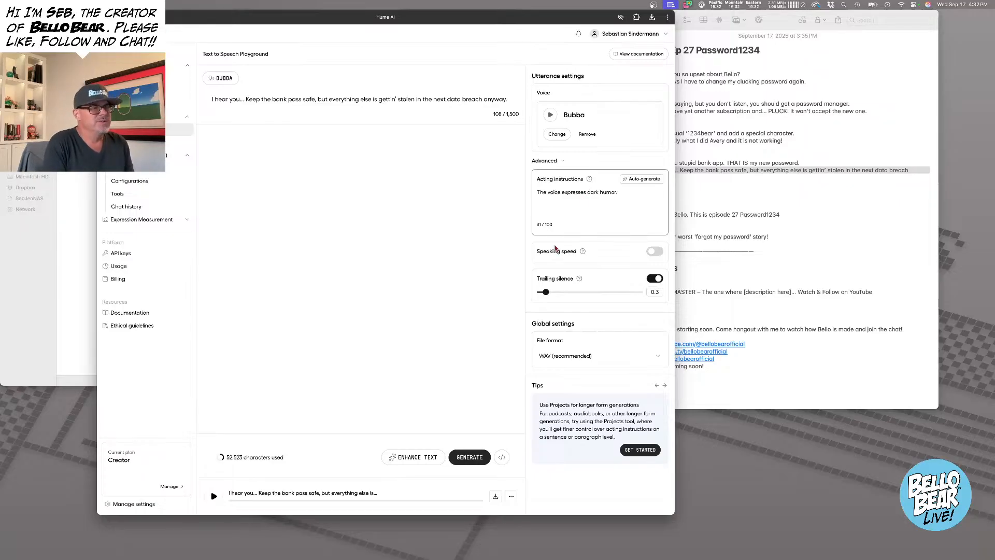
type("happ")
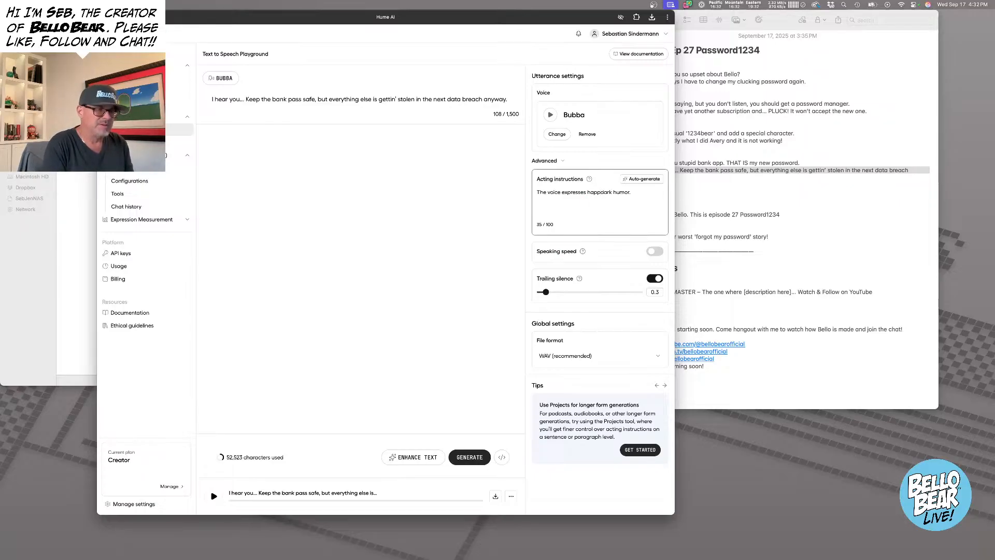
key("BackSpace")
key("BackSpace")
key("BackSpace")
key("BackSpace")
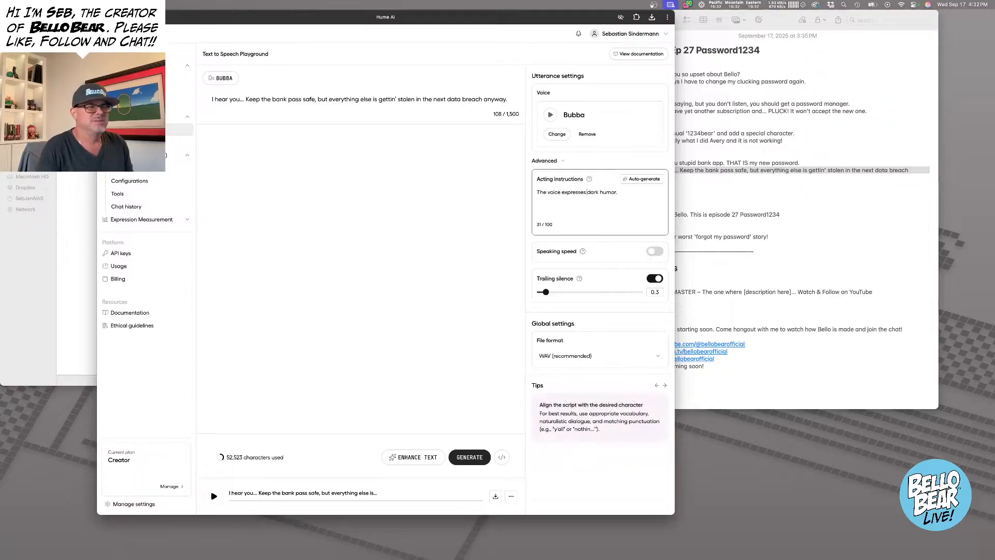
Auto-generate new acting instructions for Bubba and edit them to "The voice is helpful and darkly humorous.".
left_click_drag(589, 192, 599, 193)
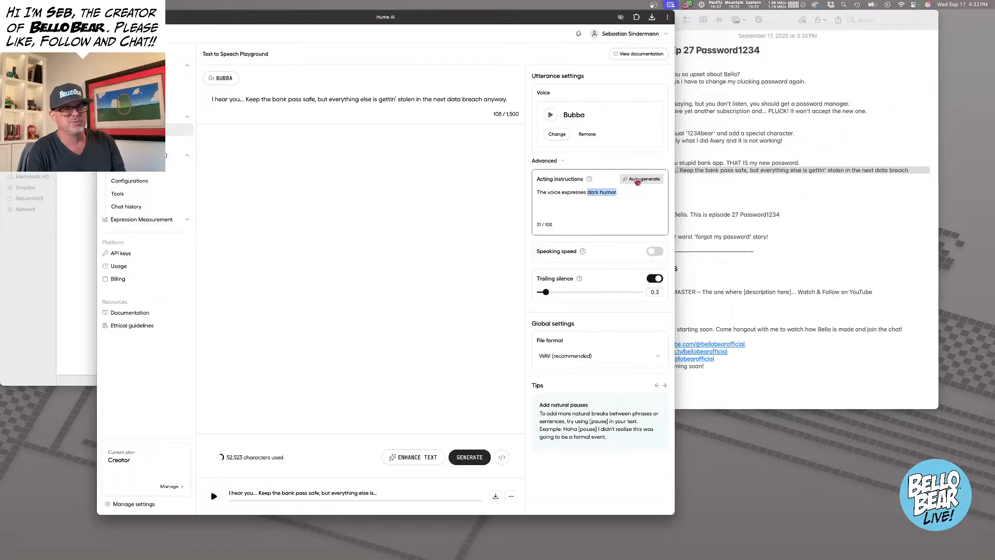
left_click(637, 179)
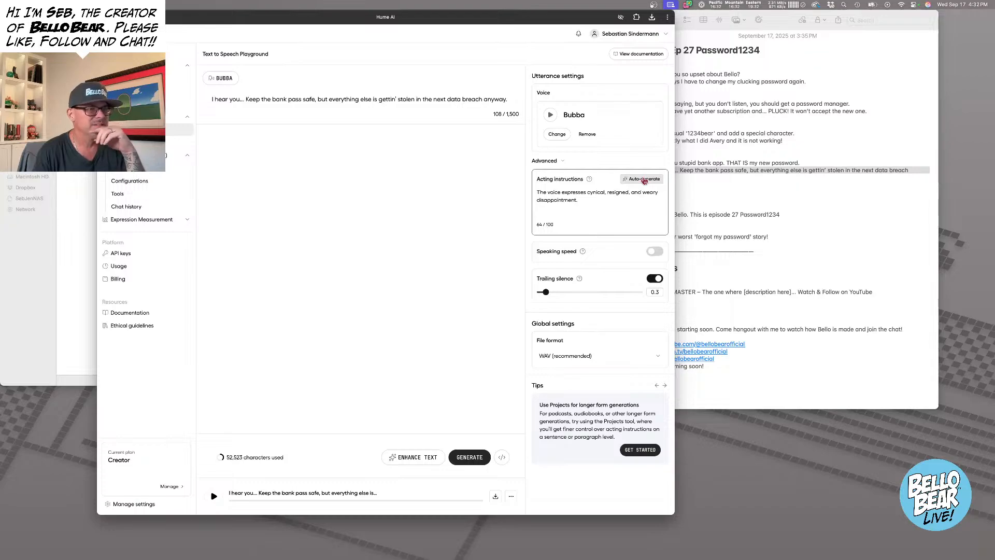
left_click(644, 180)
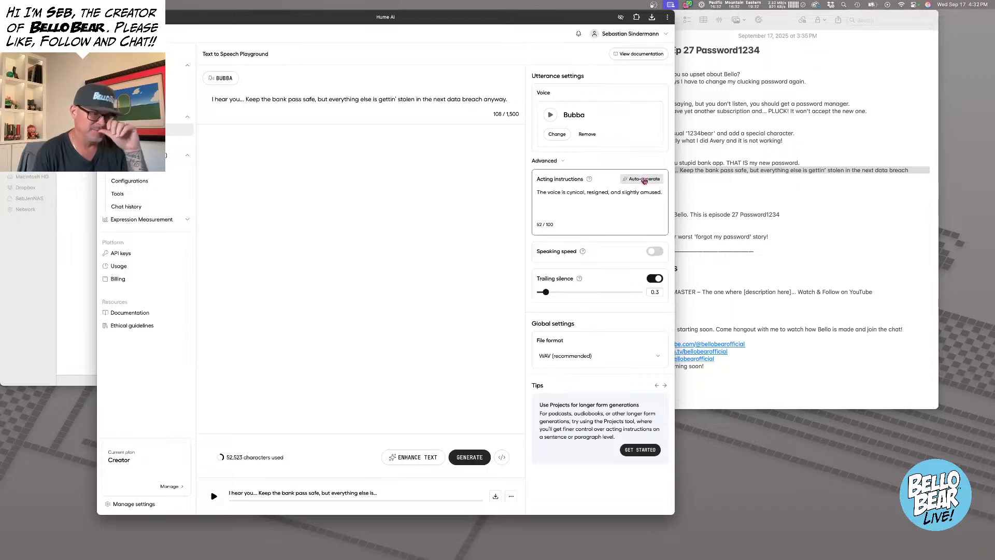
left_click(644, 179)
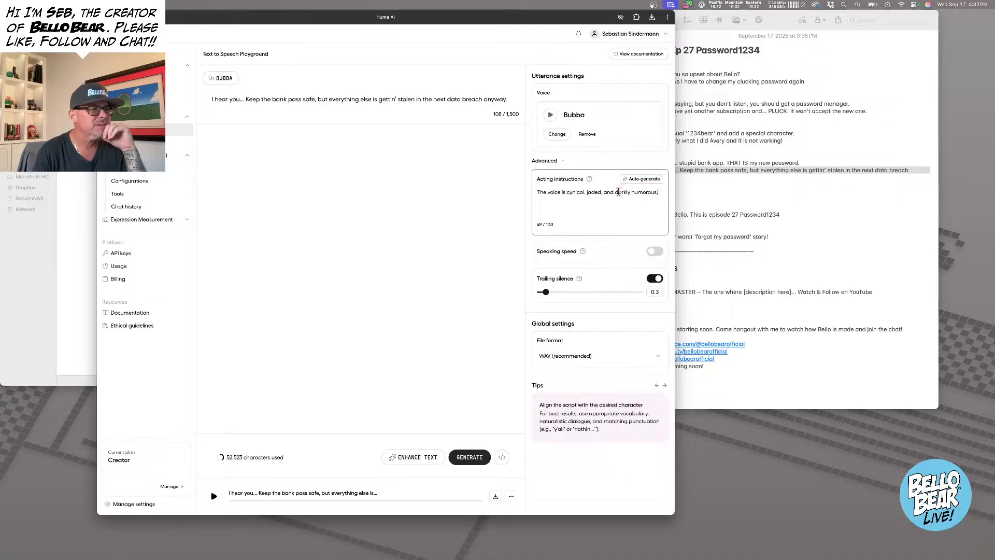
left_click_drag(614, 192, 567, 191)
type("helpfu")
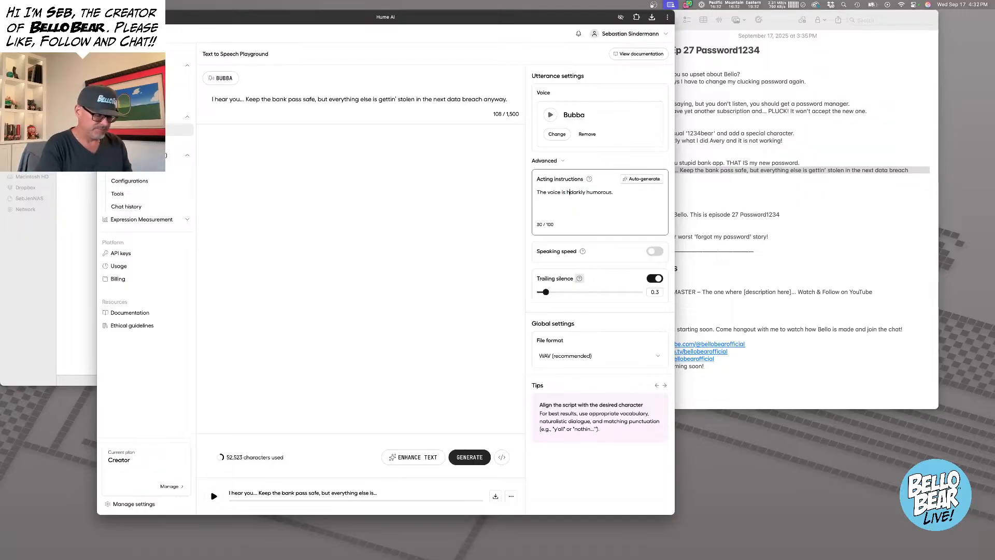
type("ll and")
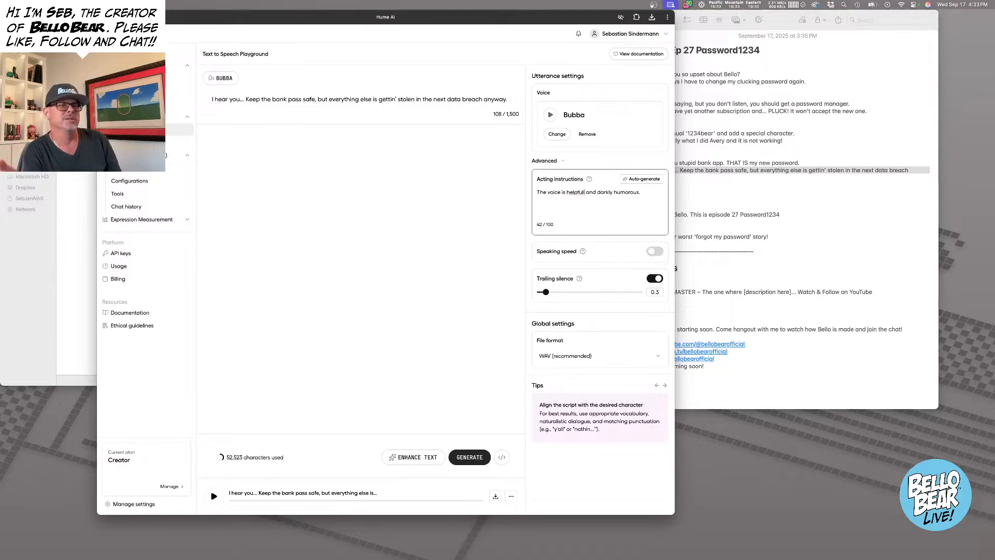
key("BackSpace")
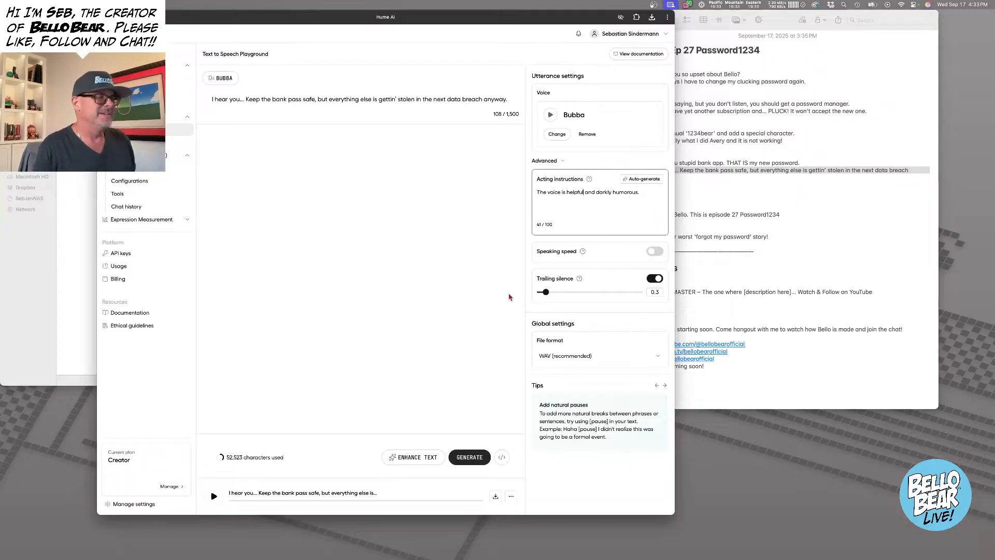
left_click(491, 295)
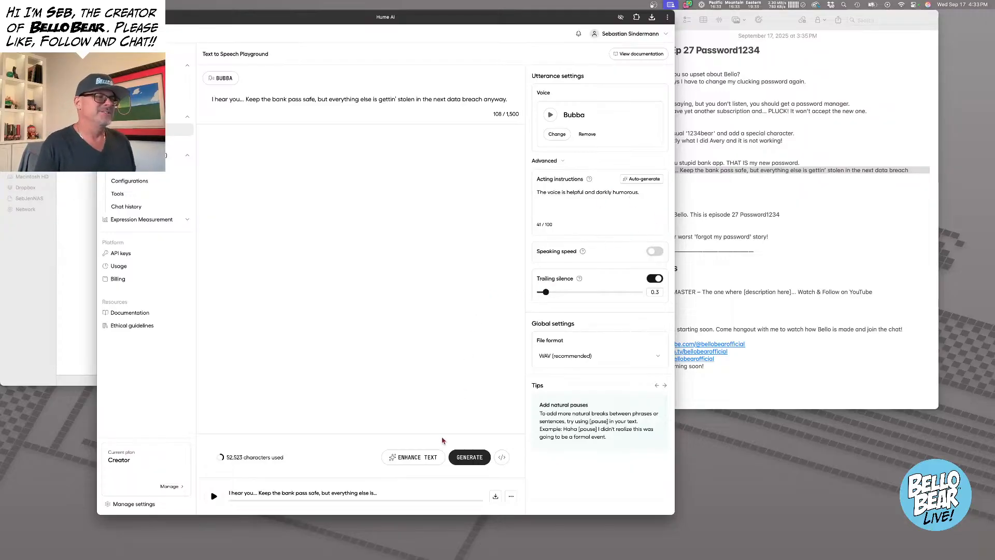
Generate two takes of Bubba's full Panel 4 line, replay the latest one and download it.
left_click(469, 458)
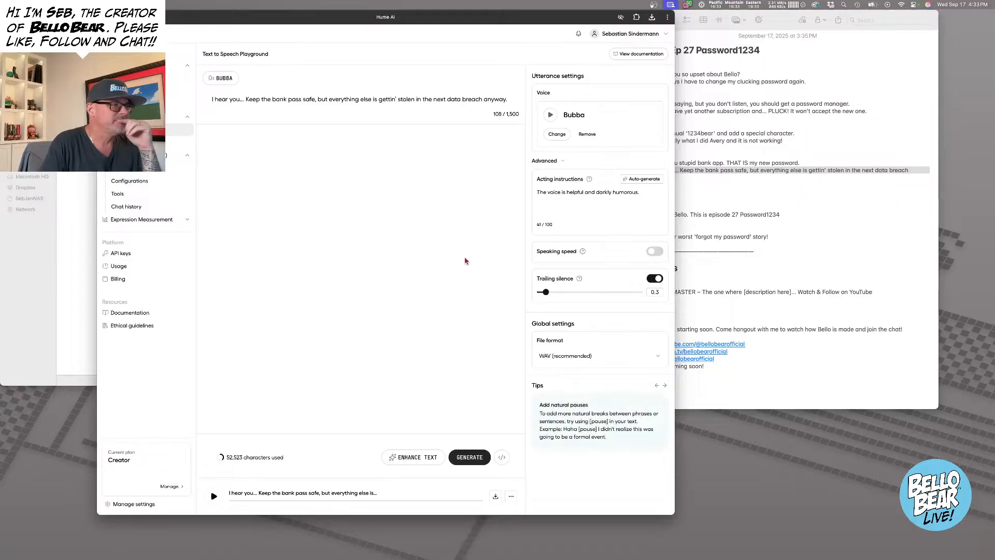
left_click(469, 456)
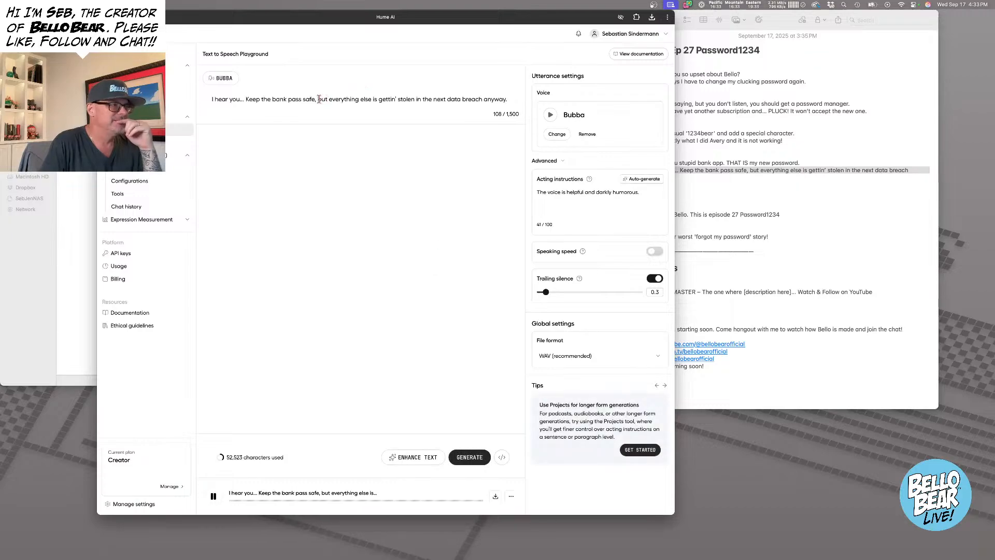
left_click_drag(318, 99, 508, 99)
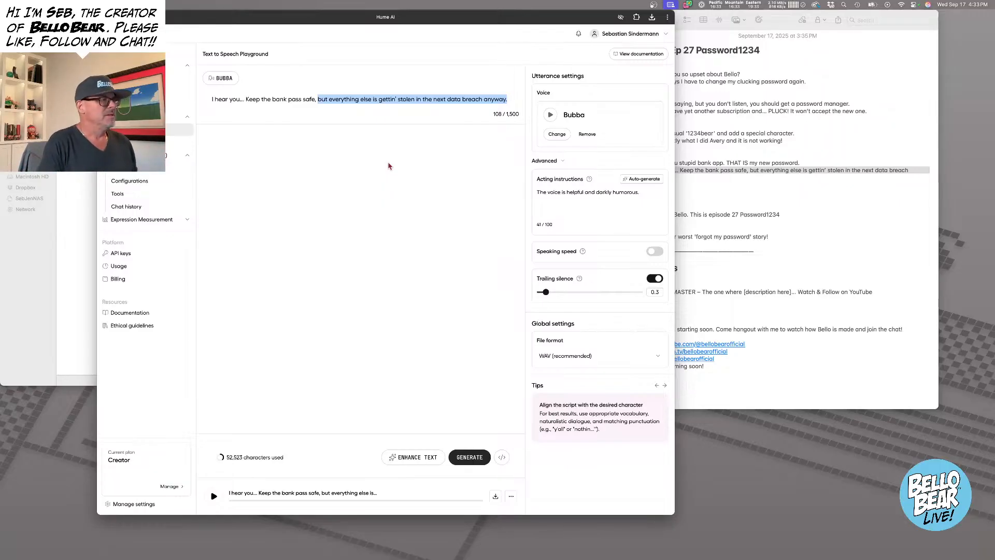
left_click(214, 496)
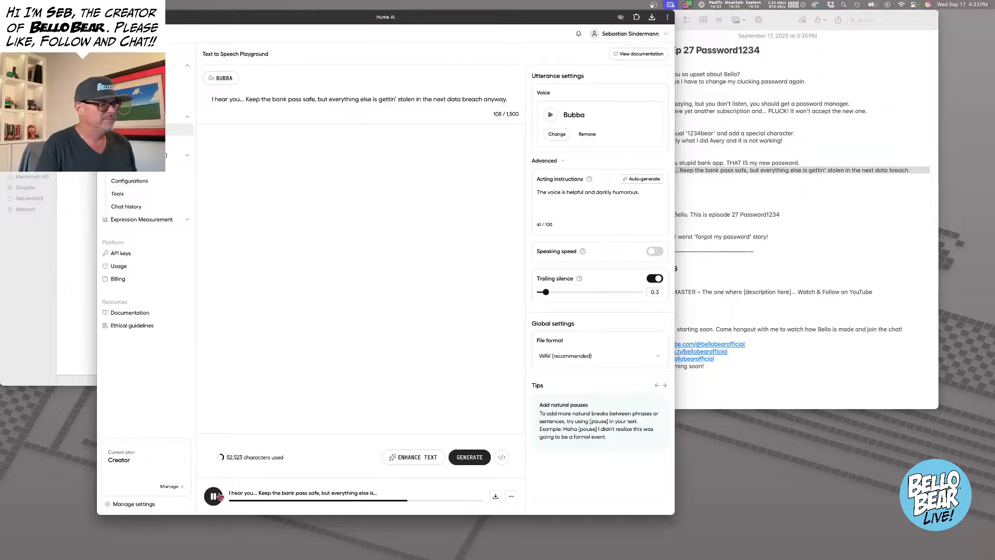
left_click(496, 498)
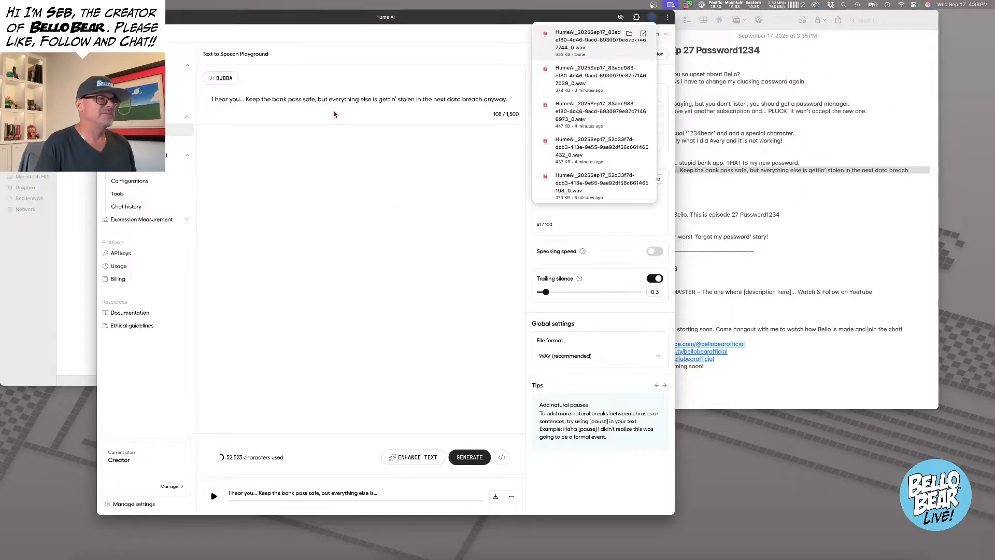
Cut Bubba's text to "I hear you... Keep the bank pass safe," and generate takes with the current and newly auto-generated acting instructions.
left_click_drag(322, 102, 326, 128)
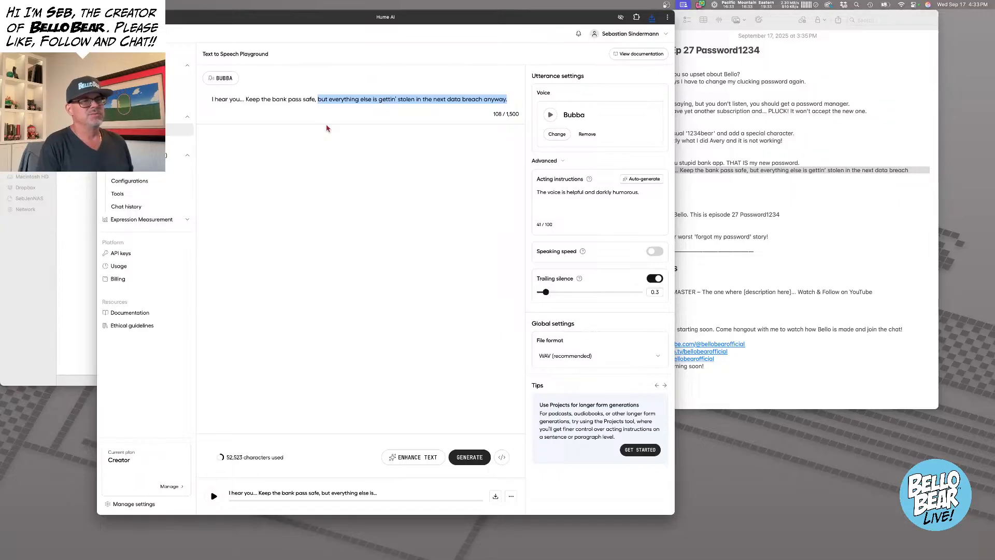
key("BackSpace")
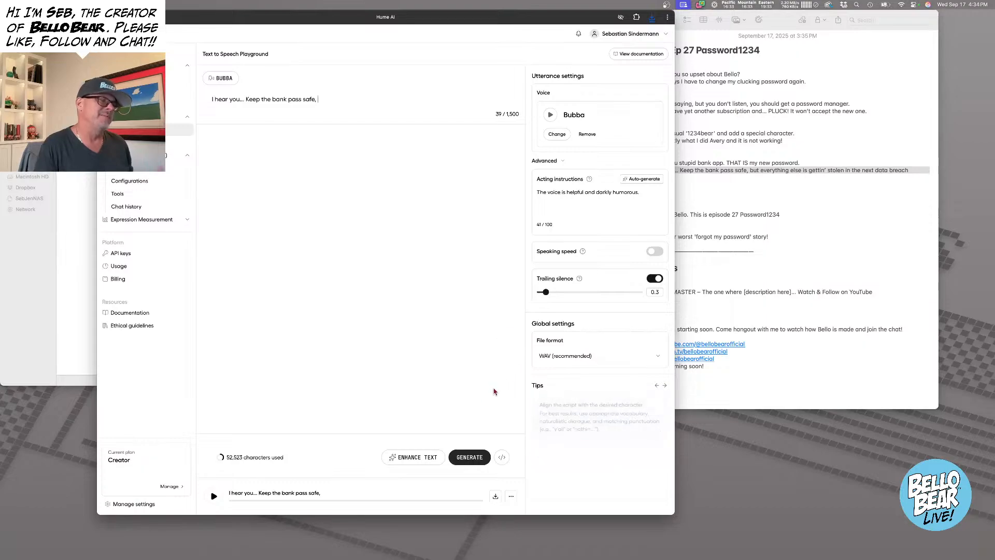
left_click(470, 458)
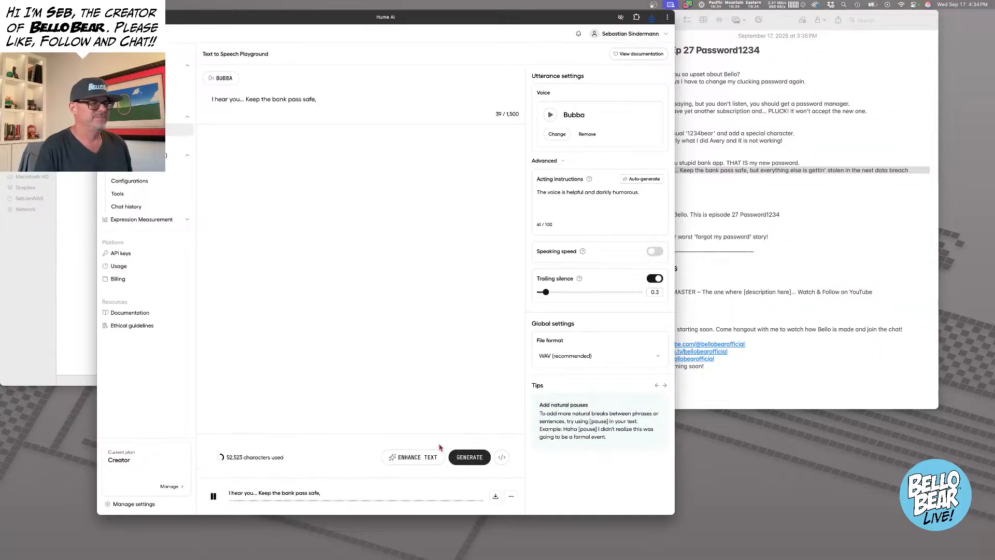
left_click(470, 459)
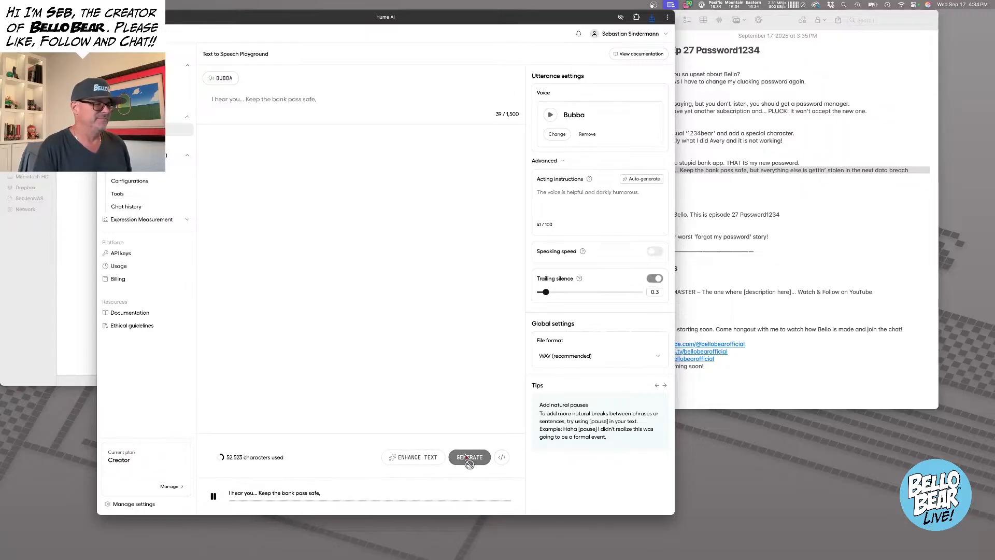
left_click(637, 177)
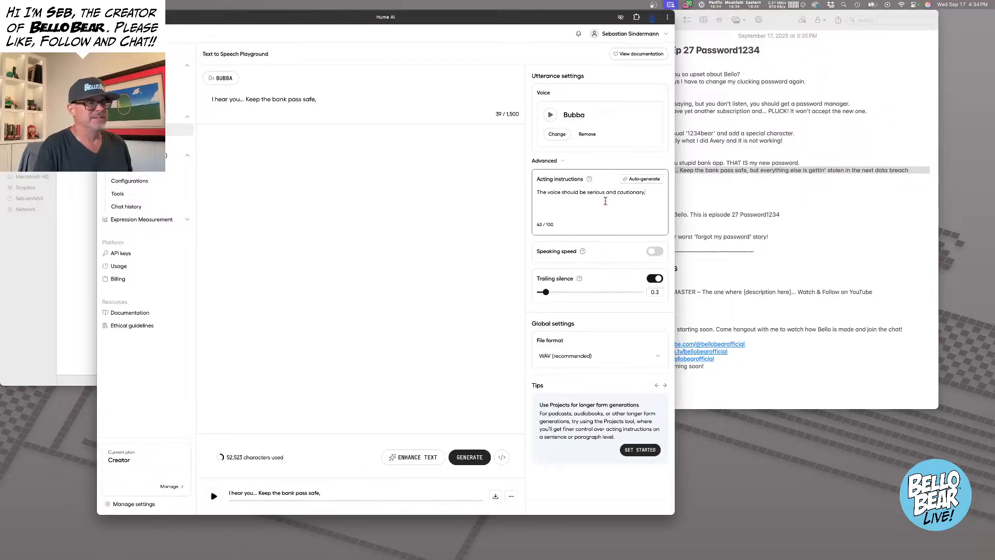
left_click(469, 461)
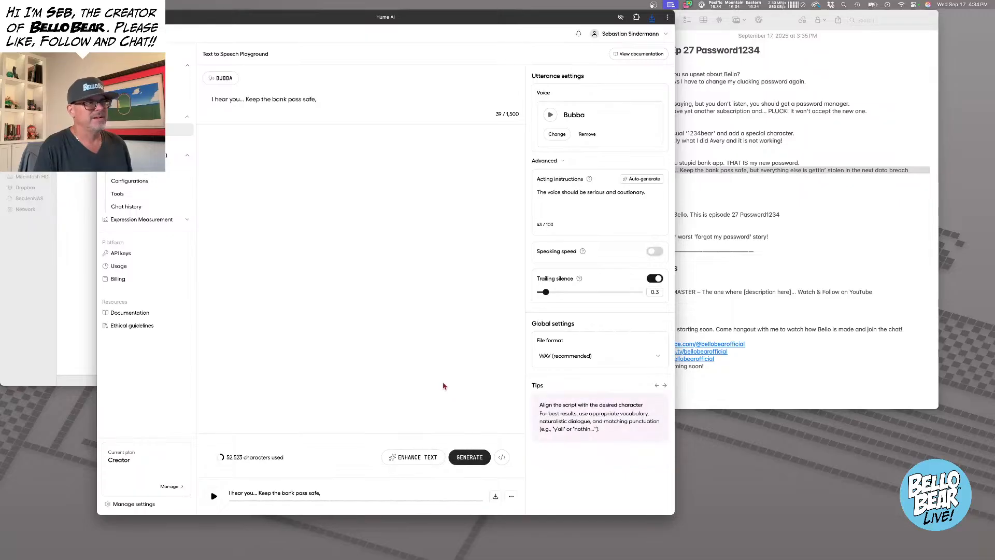
Replace the ellipsis after "I hear you" in Bubba's speech text with a comma.
left_click(246, 103)
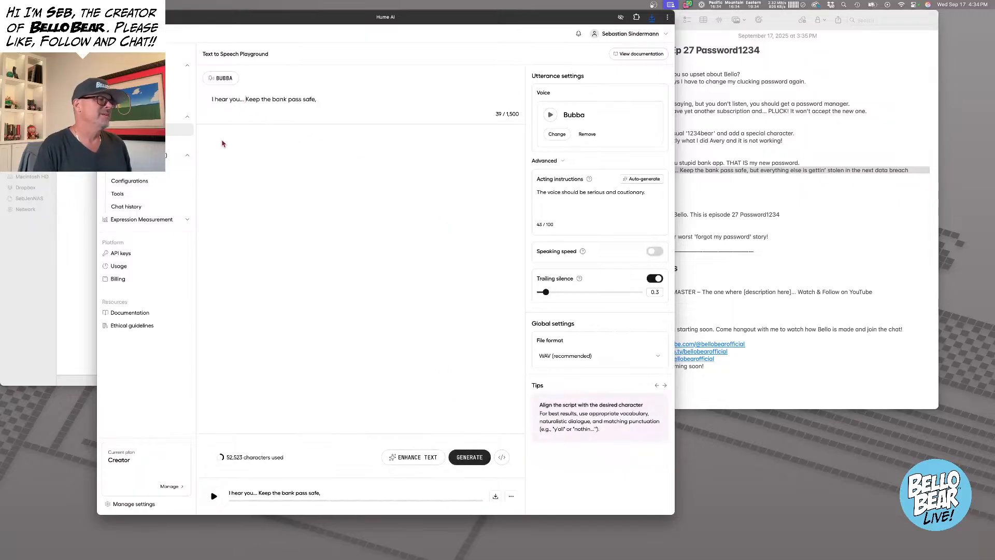
key("BackSpace")
key("BackSpace")
key("BackSpace")
key("BackSpace")
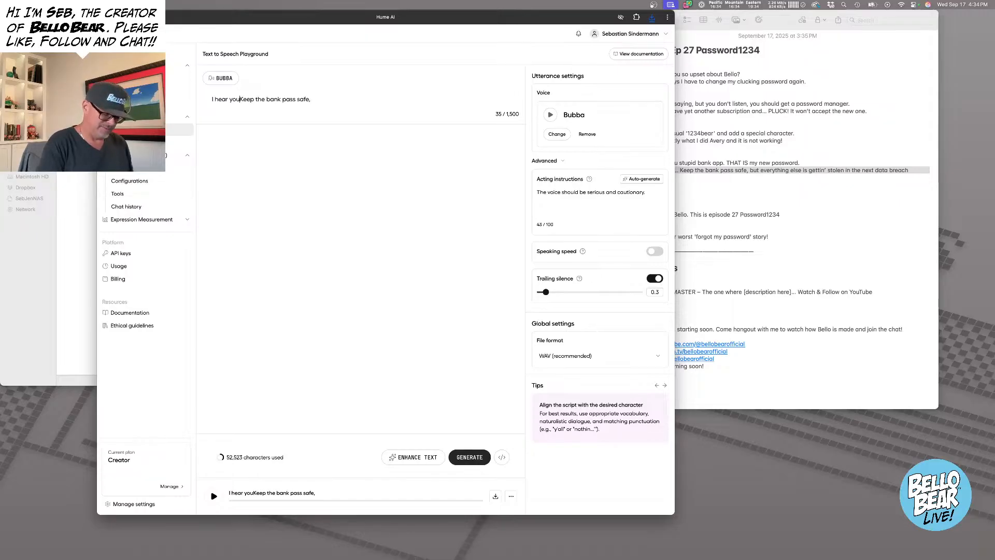
type(",")
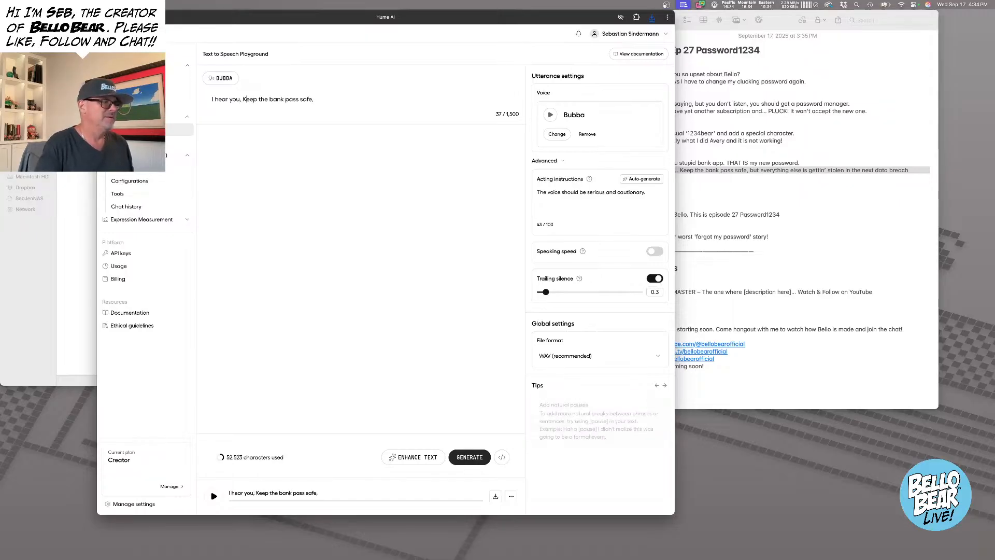
Lowercase "keep" so Bubba's speech text reads "I hear you, keep the bank pass safe," and generate a take.
key("Delete")
type("k")
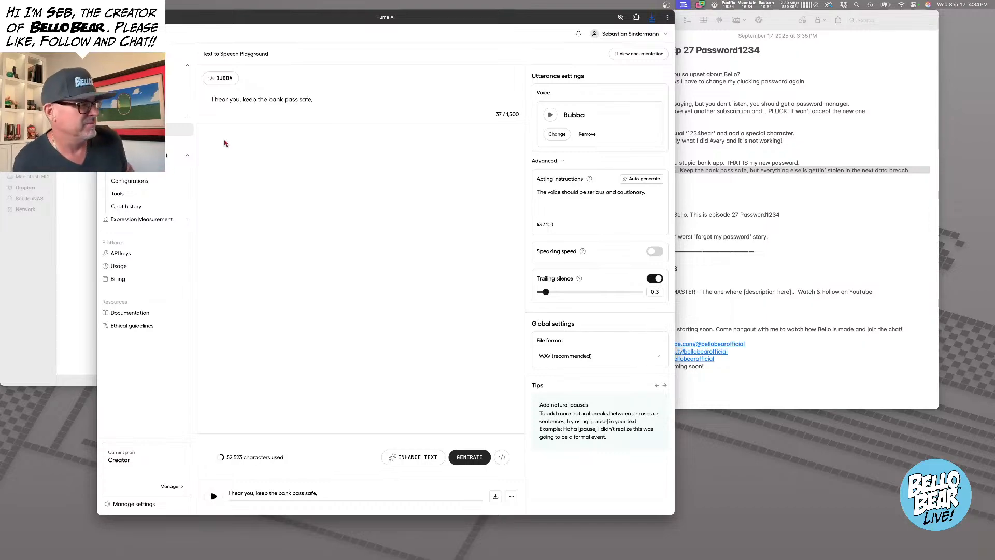
left_click(471, 458)
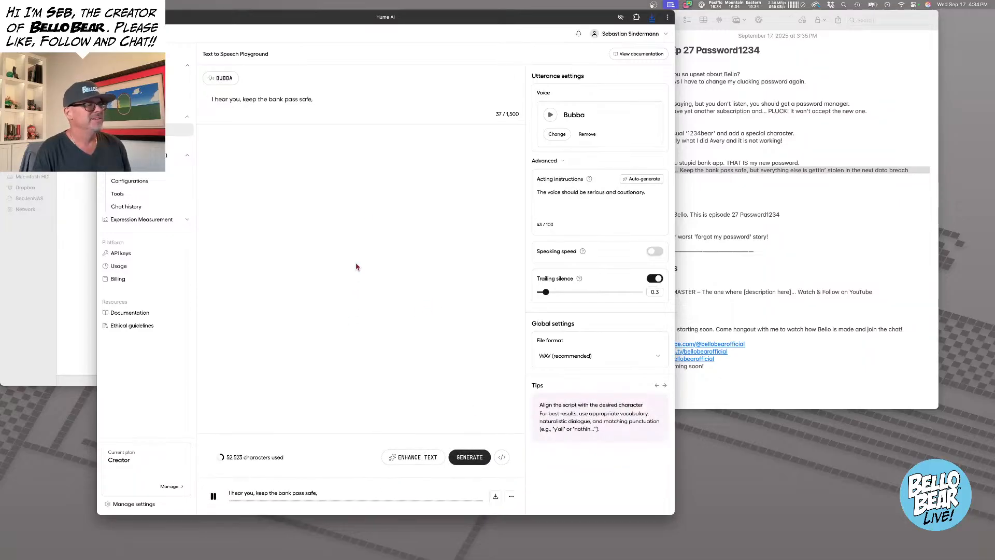
Auto-generate Bubba's acting instructions repeatedly until they read "The voice expresses calm reassurance and caution.".
left_click(646, 179)
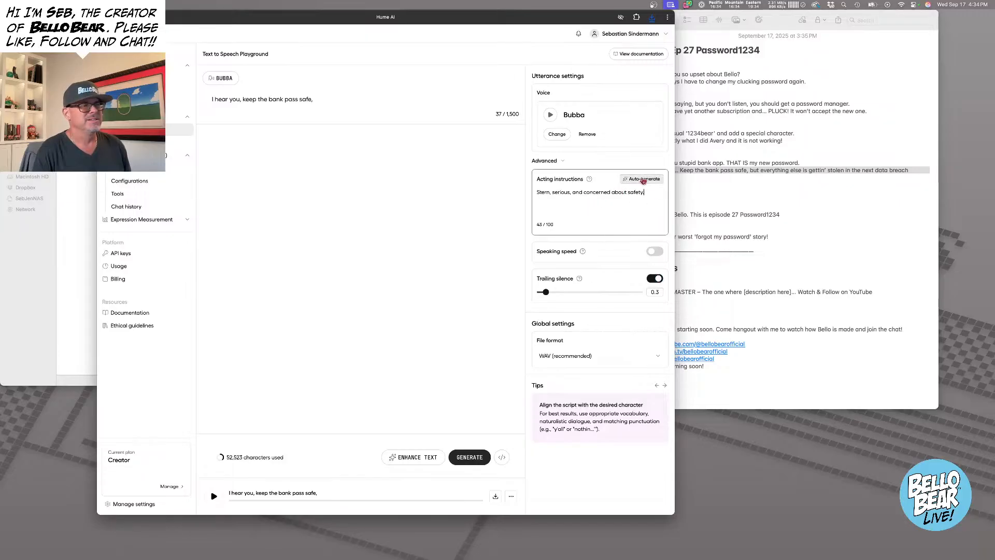
left_click(645, 180)
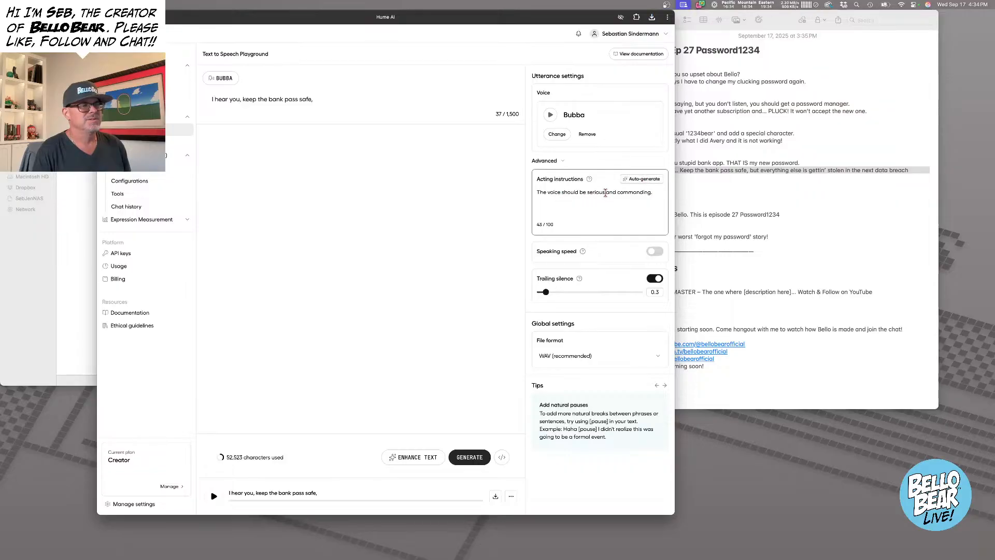
left_click(644, 179)
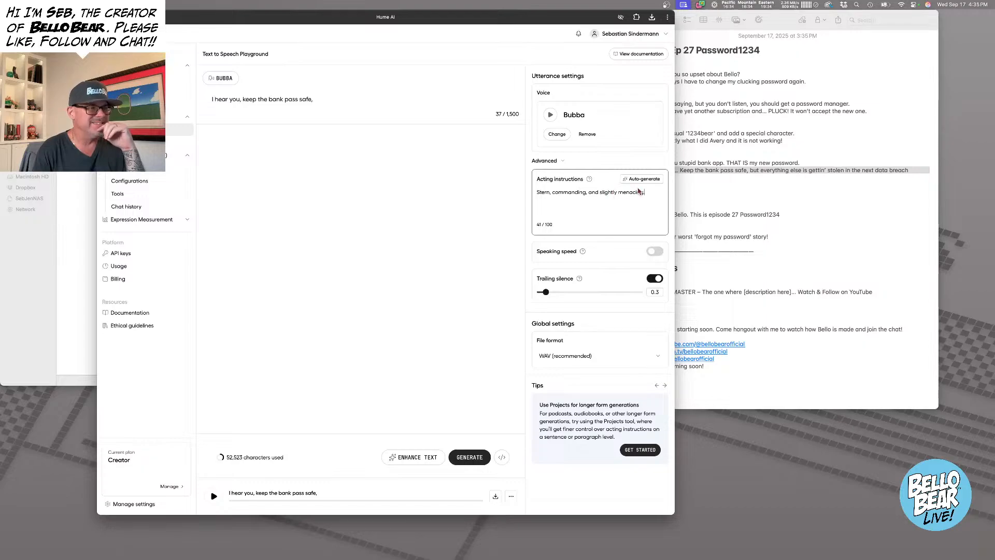
left_click(642, 179)
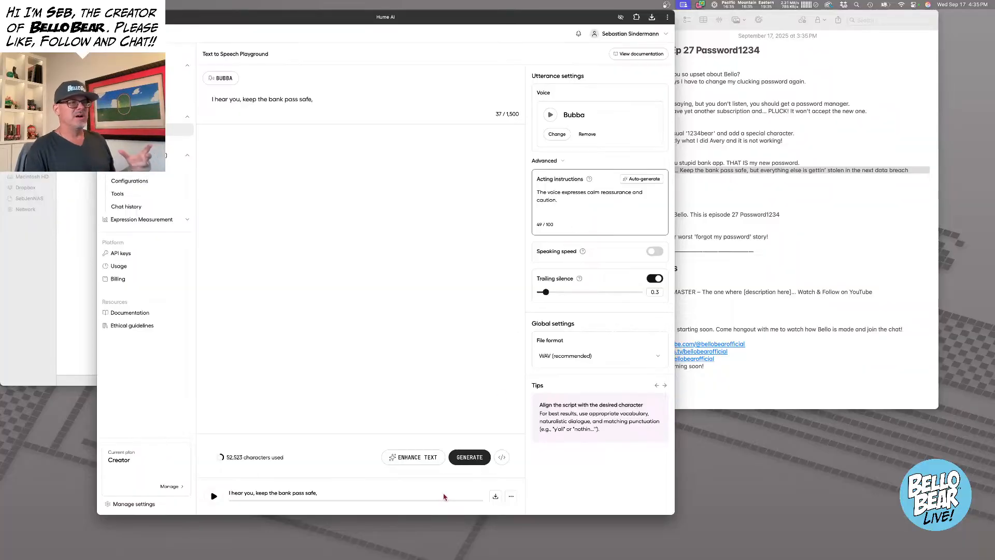
Generate and download a take with the calm, cautious acting instructions, and generate one more take.
left_click(469, 458)
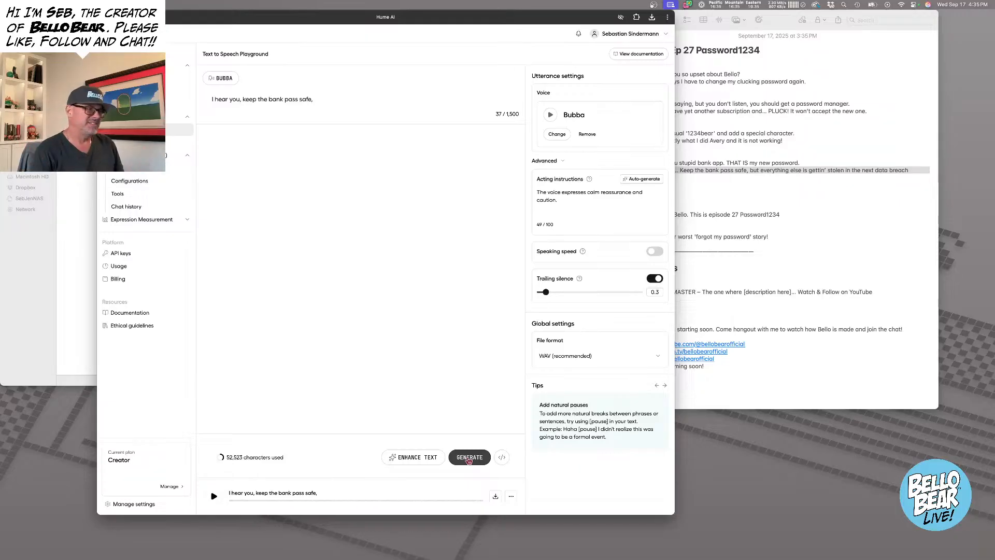
left_click(496, 496)
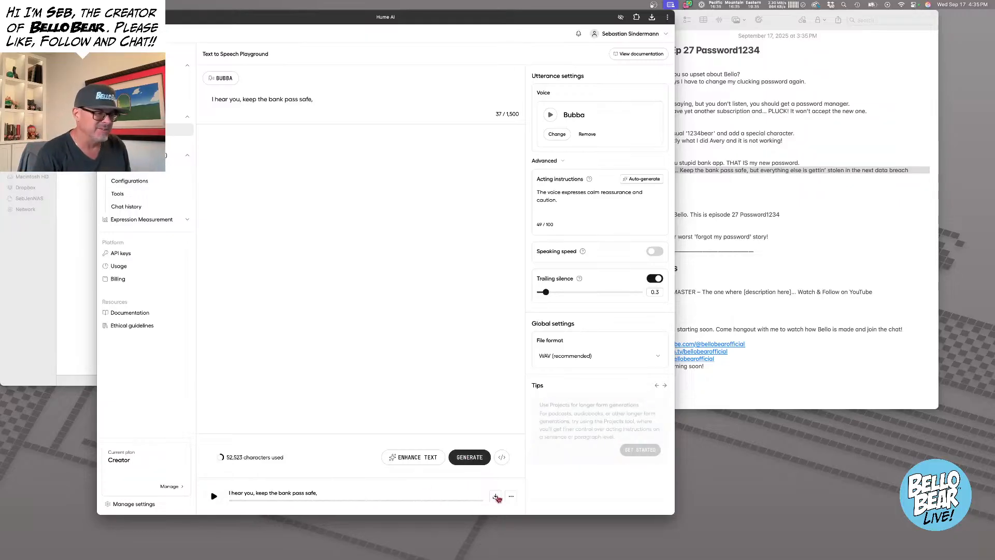
left_click(470, 457)
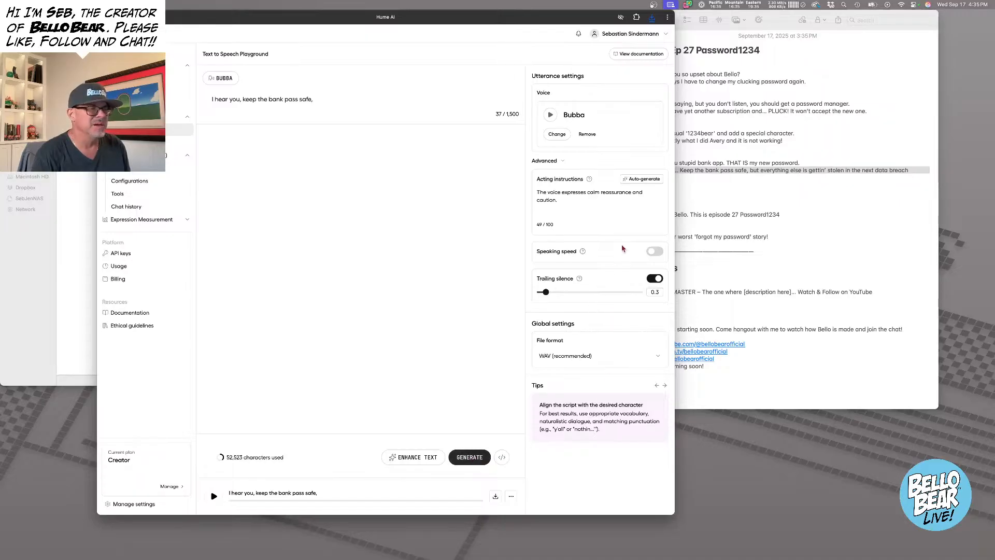
Enable speaking speed for Bubba, set it to 1.25, and generate a faster take of the shortened line.
left_click(652, 252)
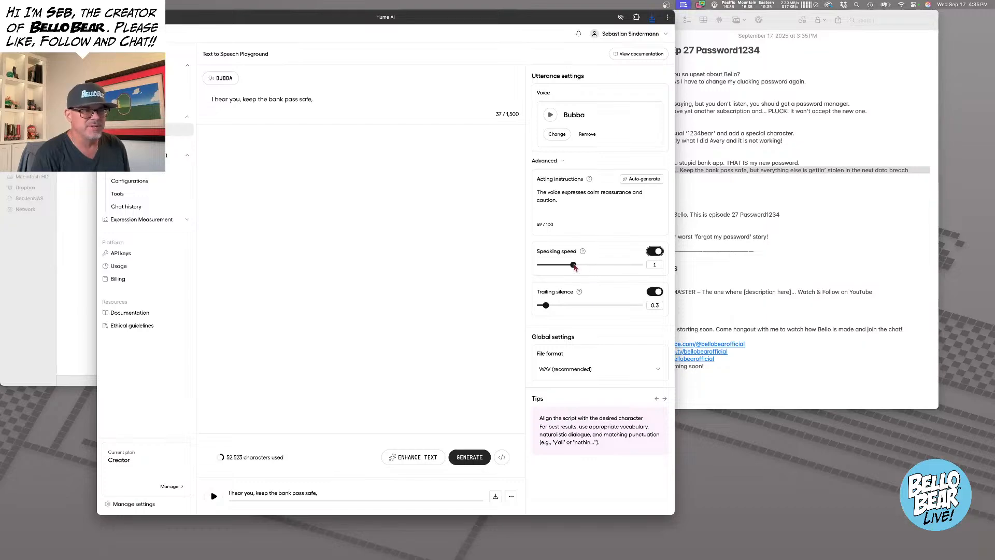
left_click_drag(573, 265, 586, 266)
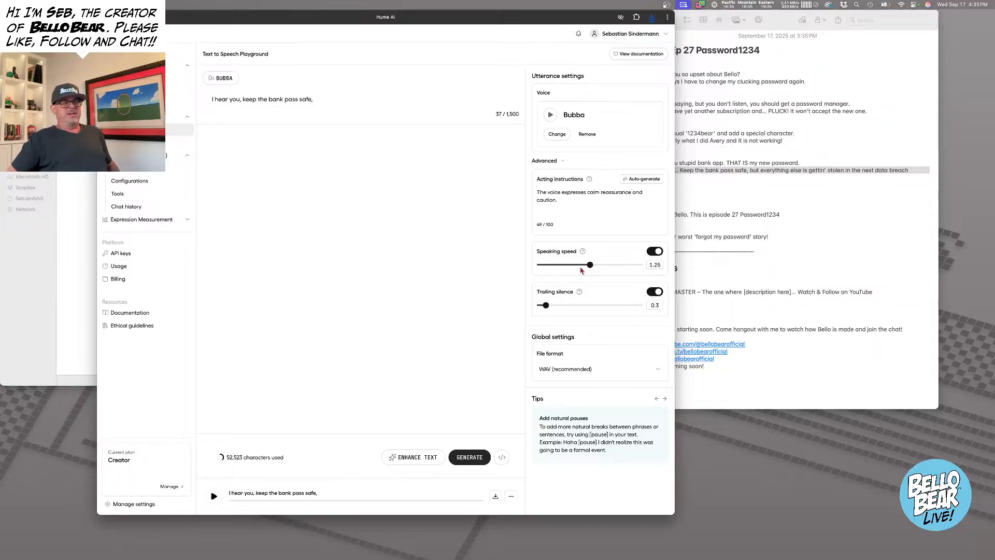
left_click(470, 457)
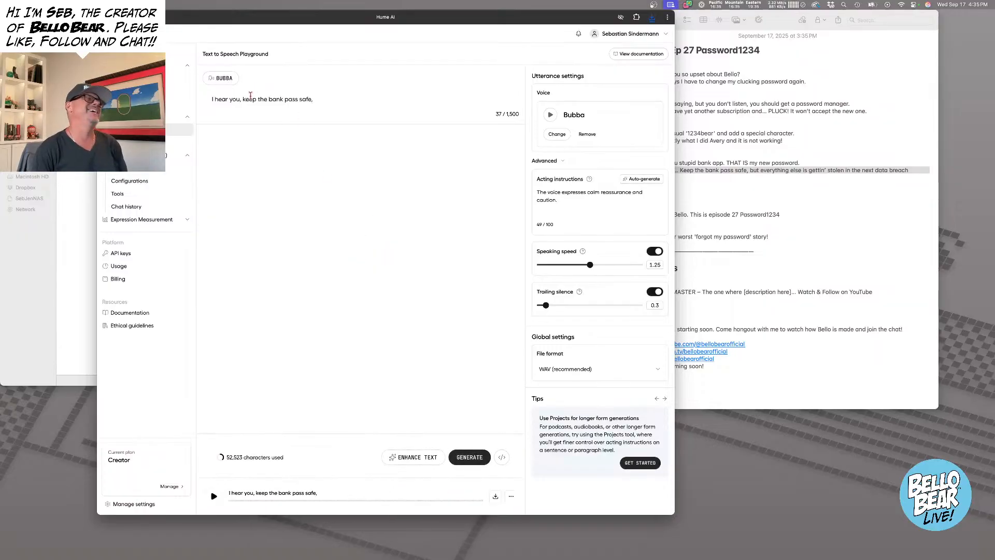
Replace the comma after "I hear you" with an ellipsis in Bubba's speech text, and generate and download a take.
left_click(240, 99)
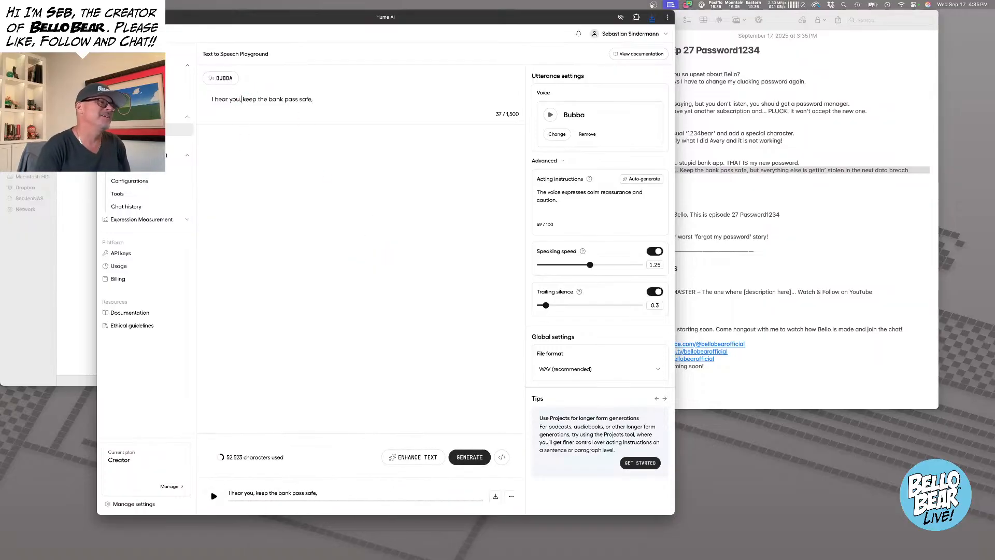
key("BackSpace")
type("...")
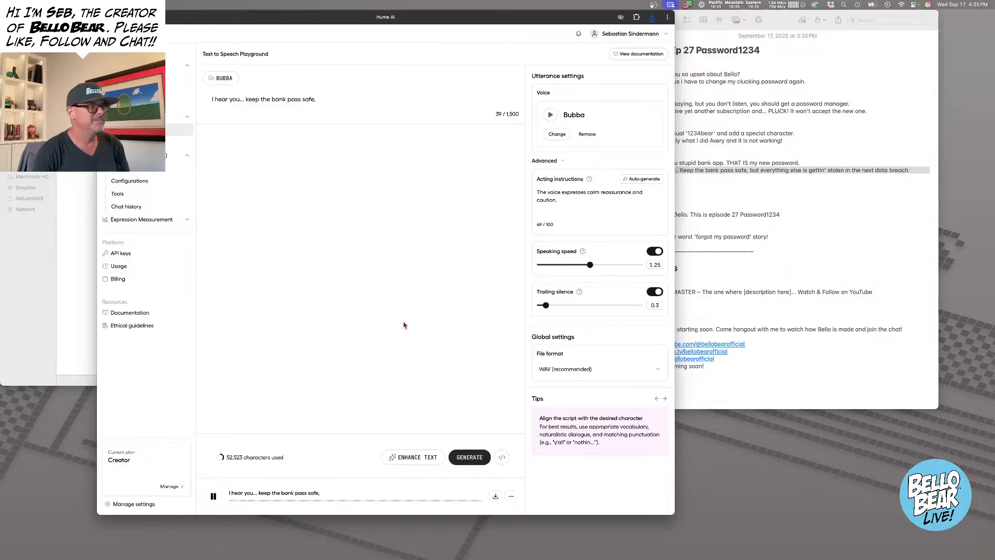
left_click(496, 497)
Switch to Finder, play the recently downloaded Bubba files and delete the two partial-line takes ending in 136_0.wav and 502_0.wav.
key("super+Tab")
key("Down")
key("Down")
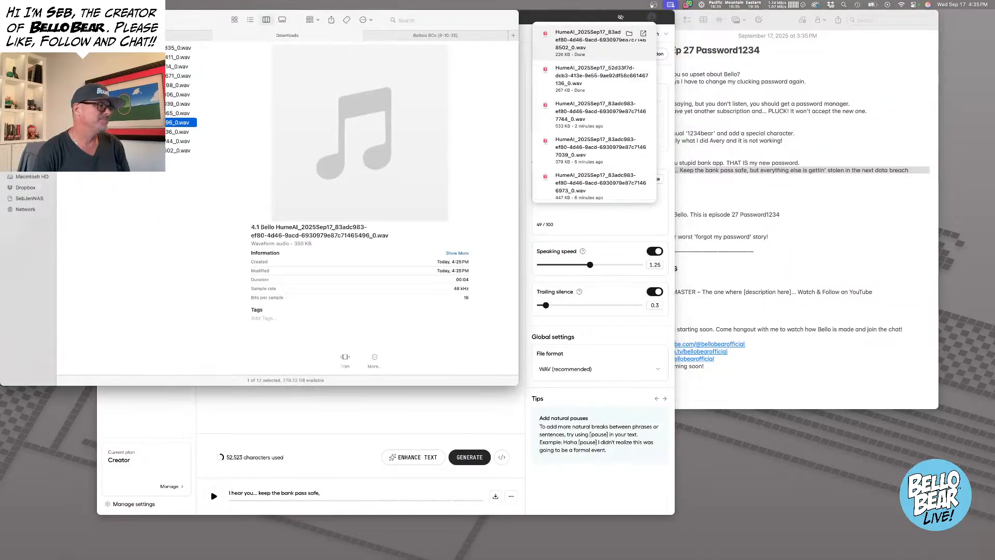
key("Down")
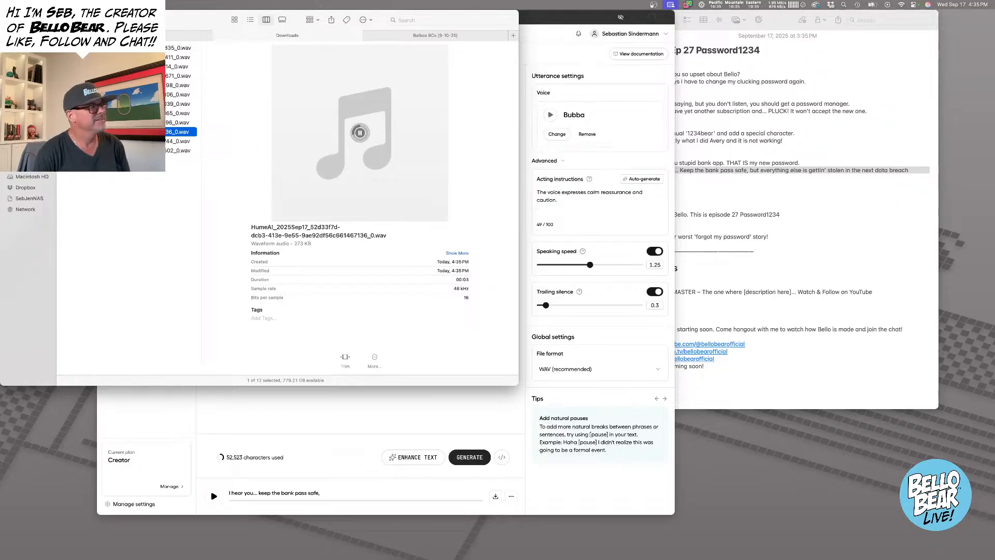
key("super+BackSpace")
key("super+shift+space")
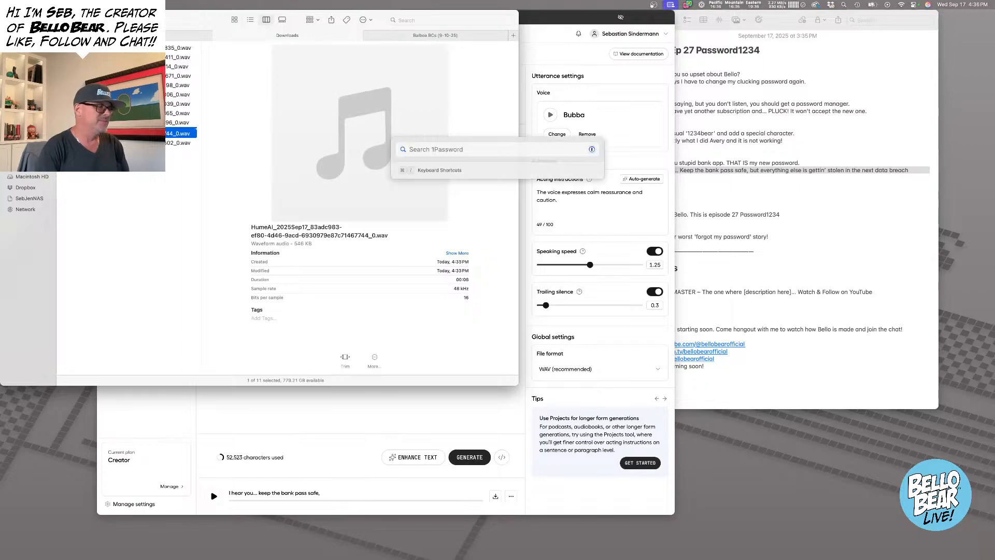
key("Escape")
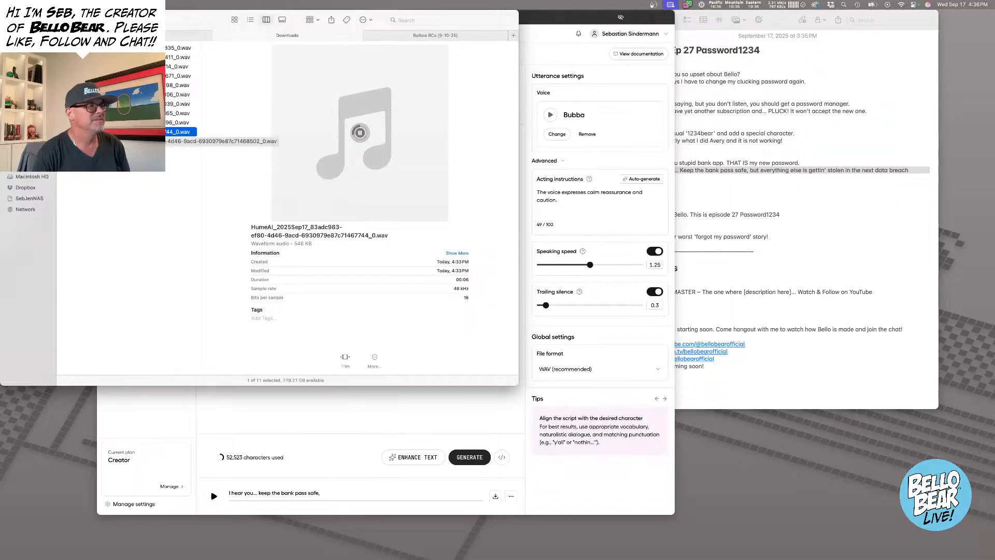
left_click(179, 141)
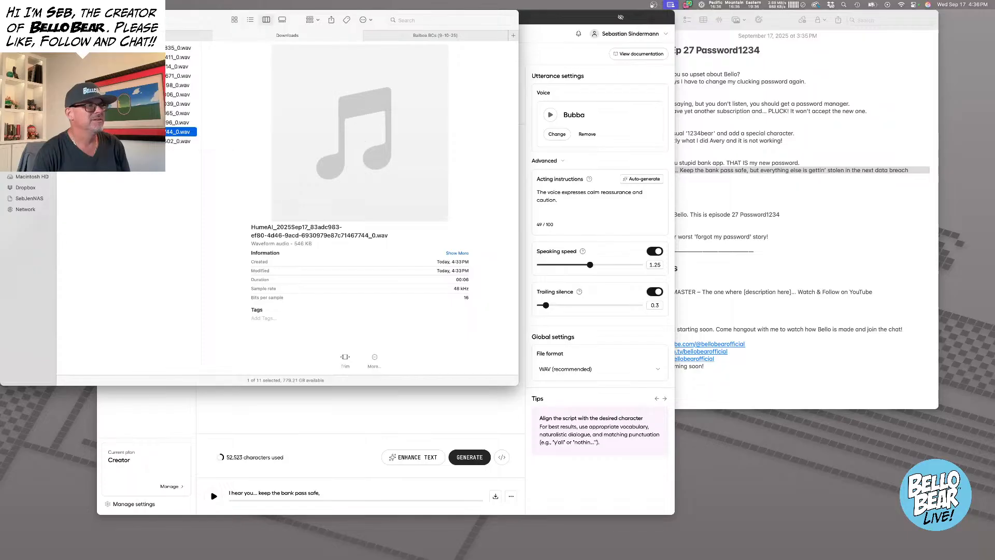
left_click(360, 133)
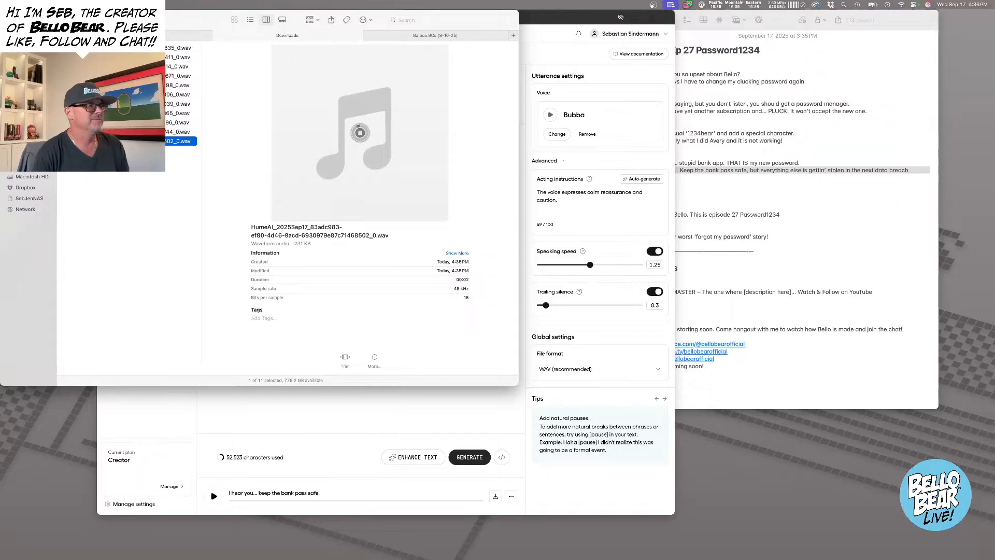
key("super+BackSpace")
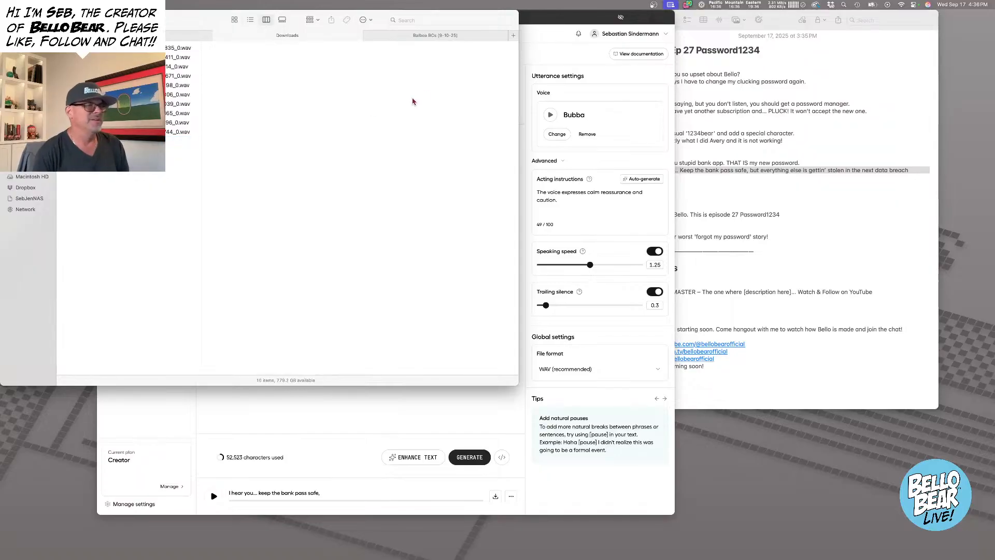
Replace Bubba's text with "but everything else is gettin' stolen in the next data breach anyway." and generate a take with auto-generated acting instructions.
left_click(556, 54)
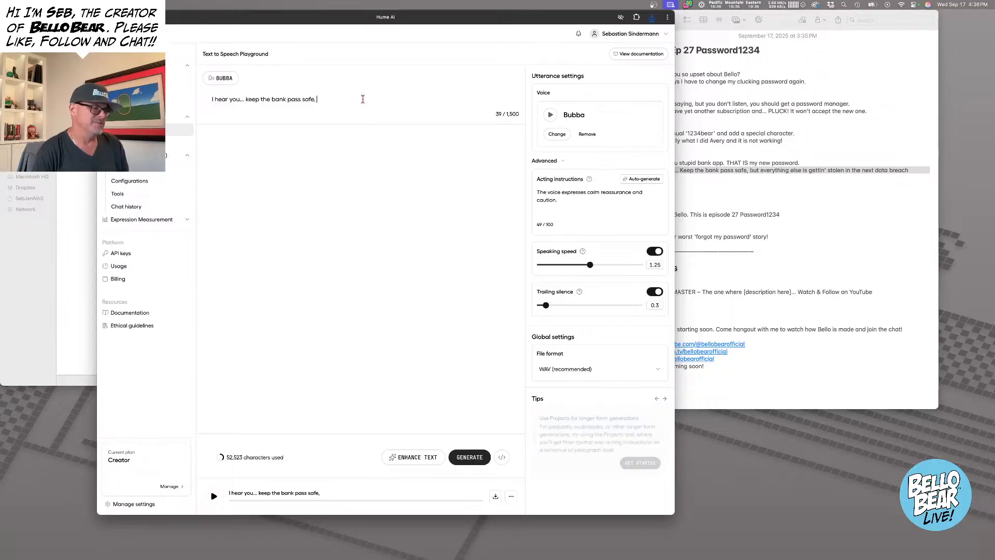
key("super+a")
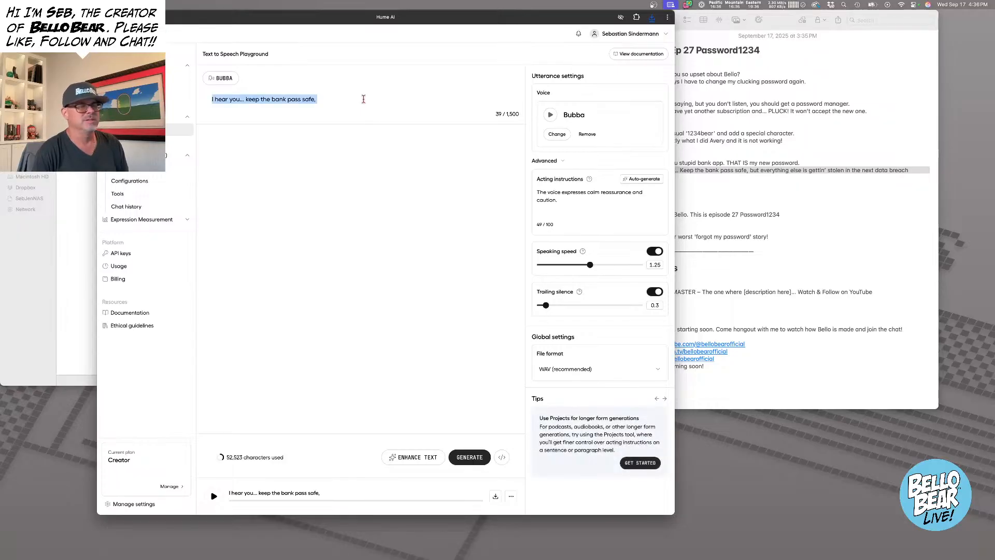
type("but everything else is gettin' stolen in the next data breach anyway.")
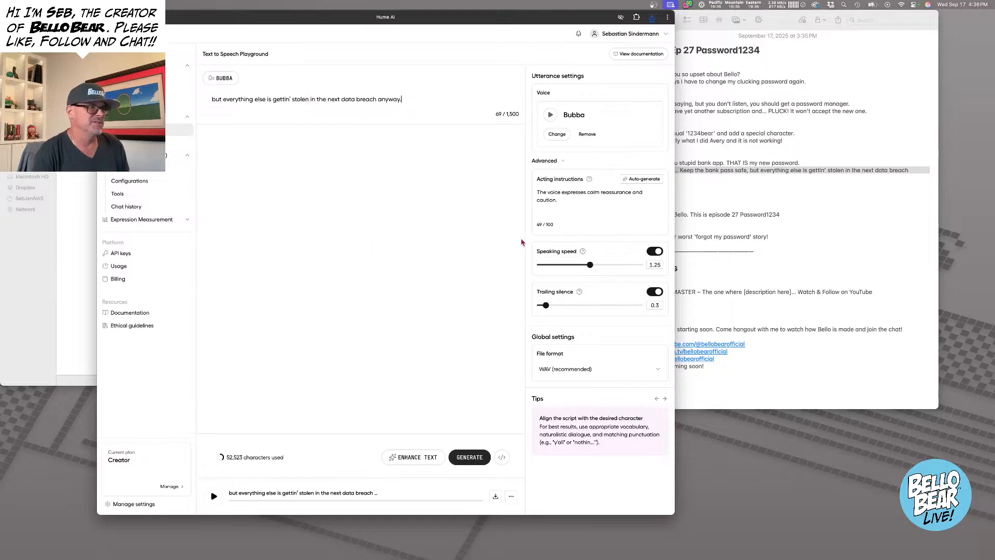
left_click(641, 179)
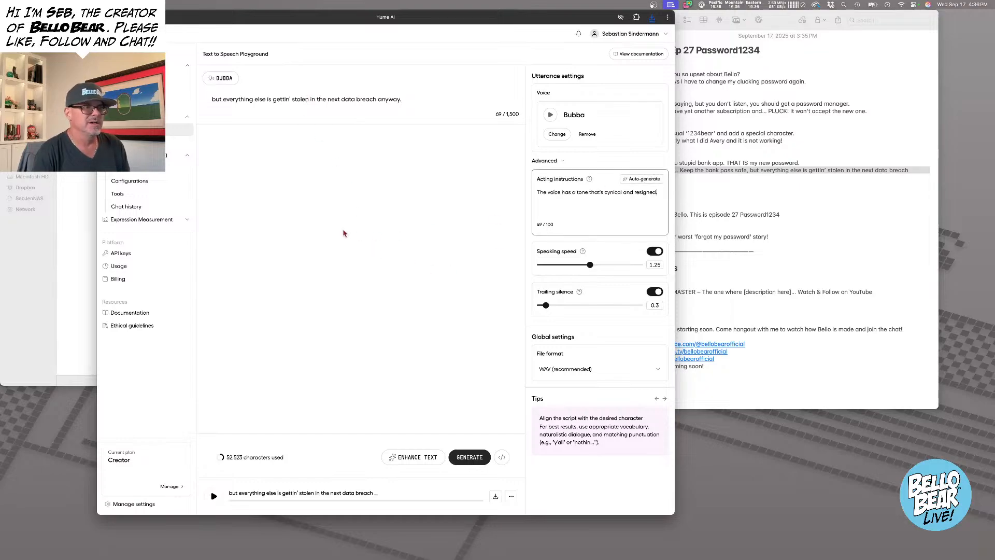
left_click(468, 457)
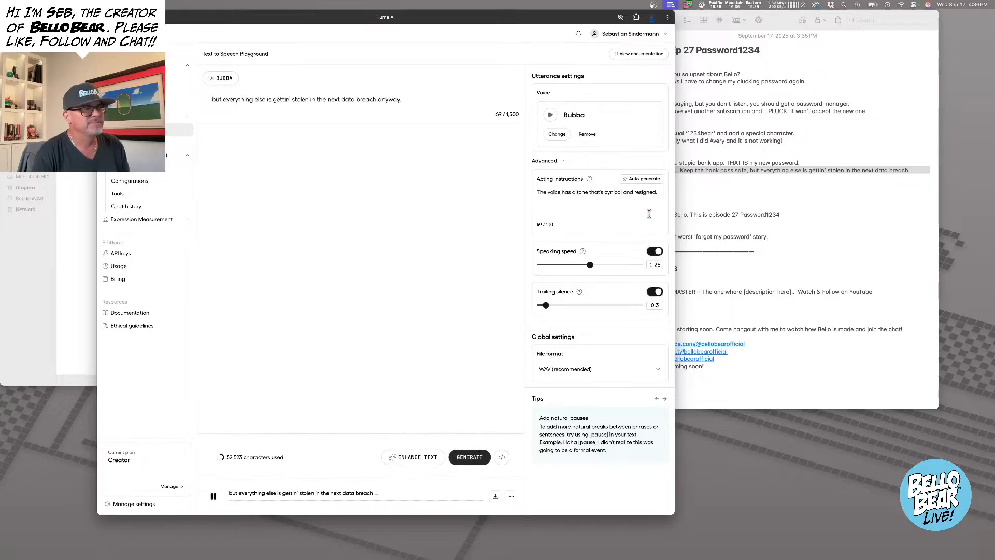
Replace "resigned" in the acting instructions so they read "The voice has a tone that's cynical and dark humor.".
double_click(609, 191)
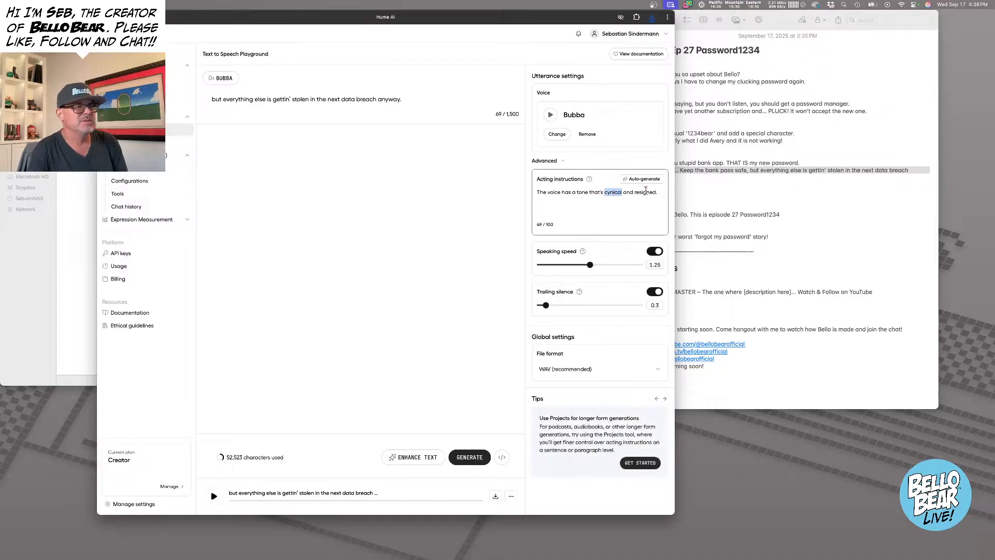
double_click(644, 192)
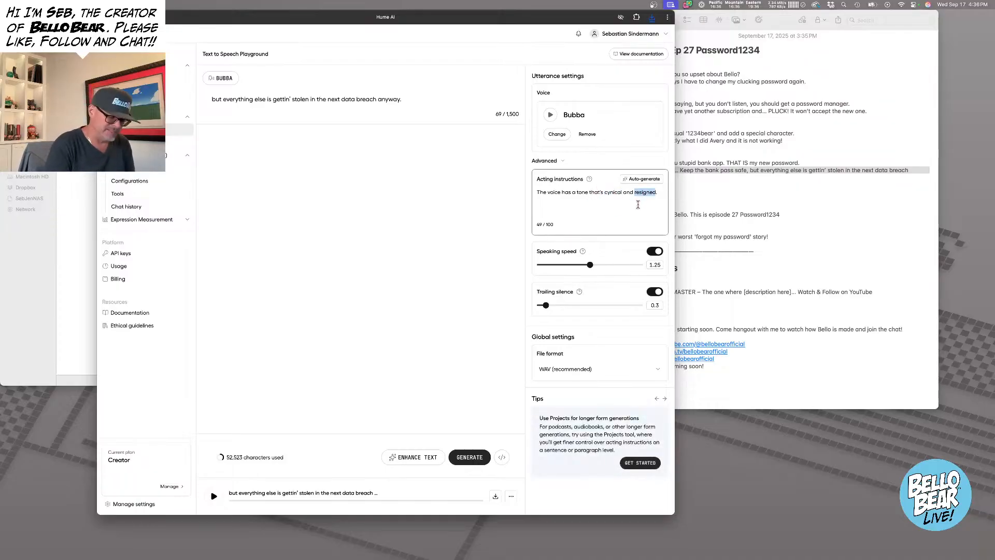
type("da")
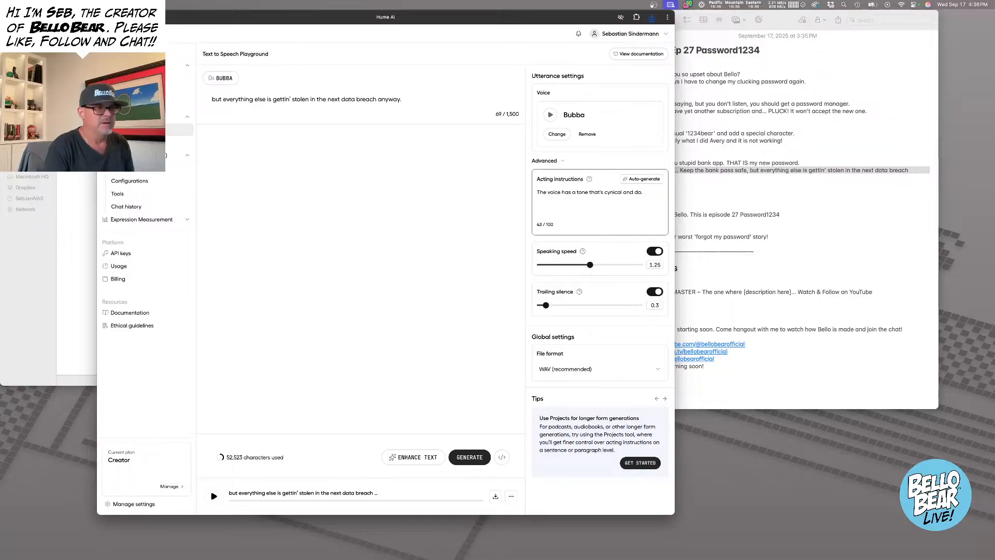
type("rk humor")
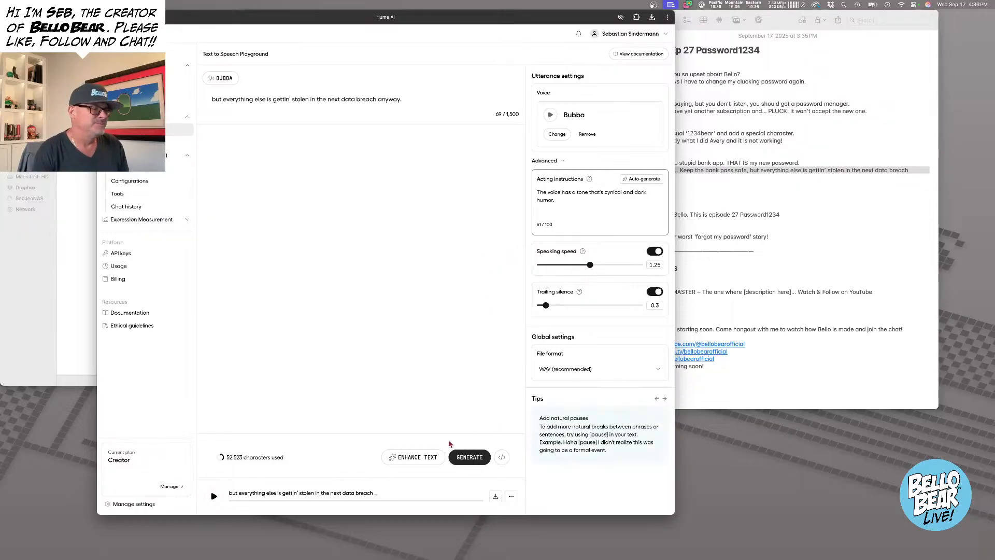
Generate Bubba's data breach line with the dark humor instructions and download the take.
left_click(451, 456)
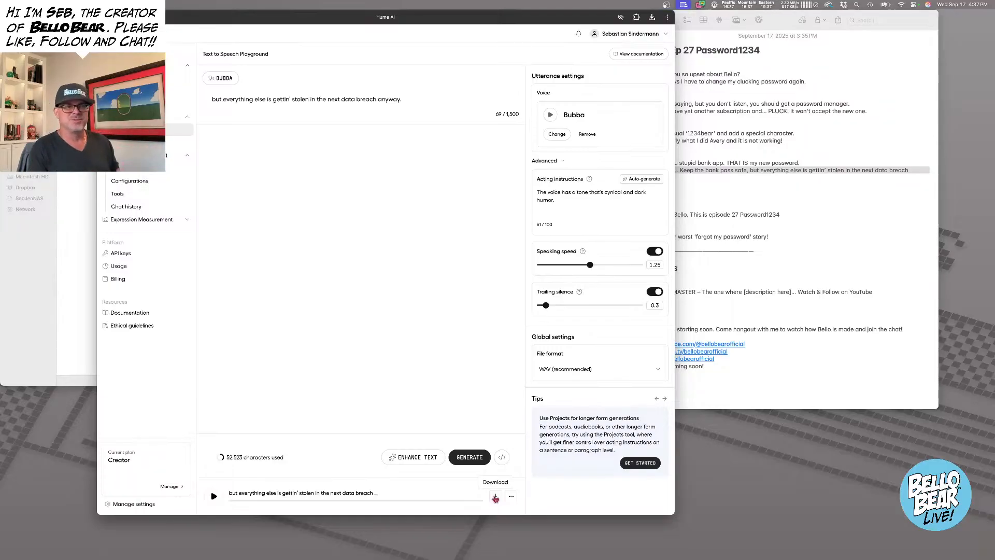
left_click(495, 497)
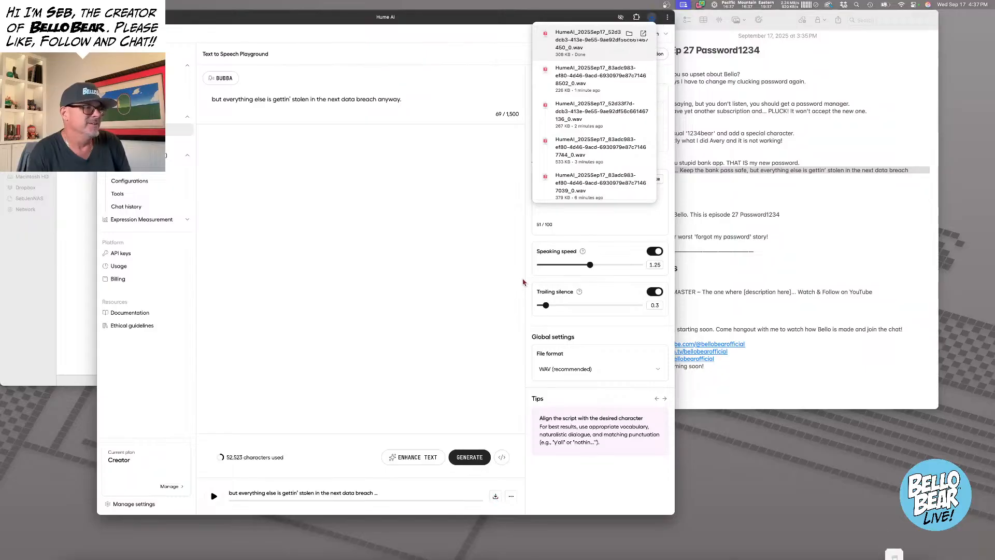
left_click(449, 389)
Generate another take of the data breach line, and one more with the speaking speed set to 1.
left_click(470, 457)
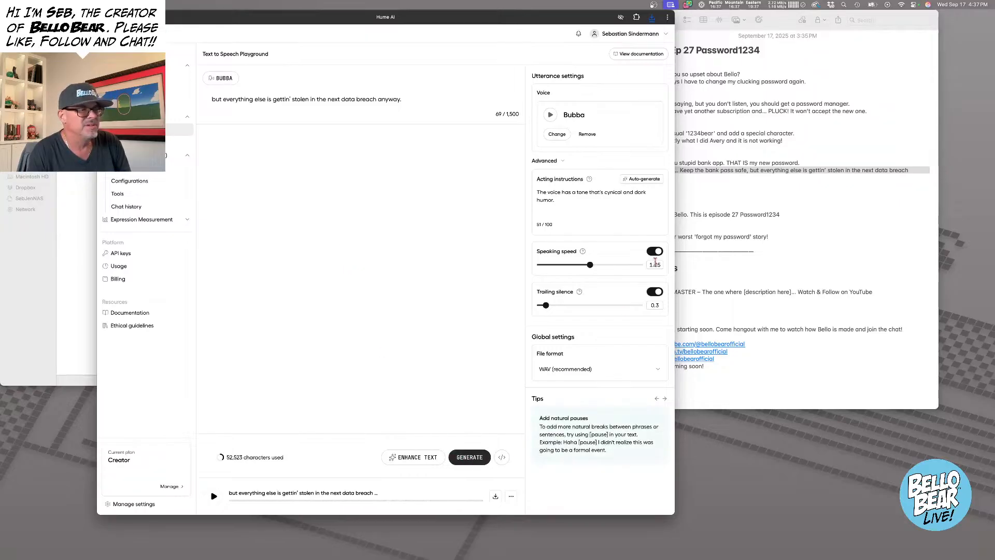
left_click_drag(586, 266, 577, 266)
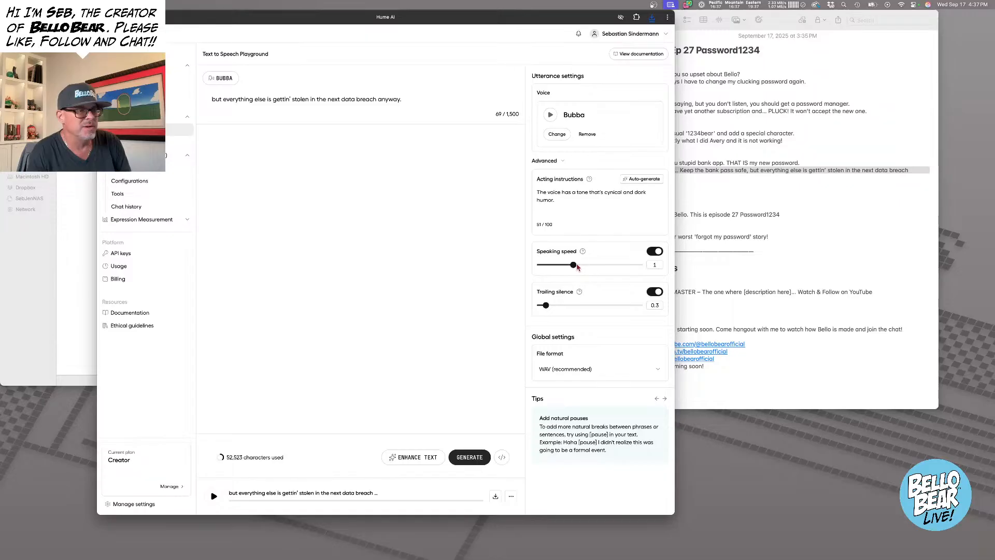
left_click(471, 458)
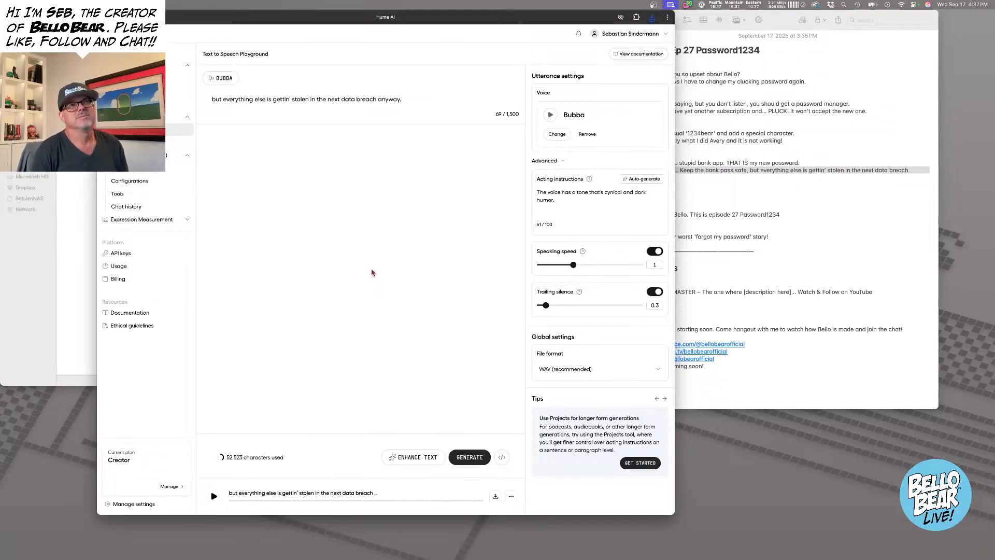
Generate more takes of Bubba's data breach line, including takes with the speaking speed set to 1.25.
left_click(470, 459)
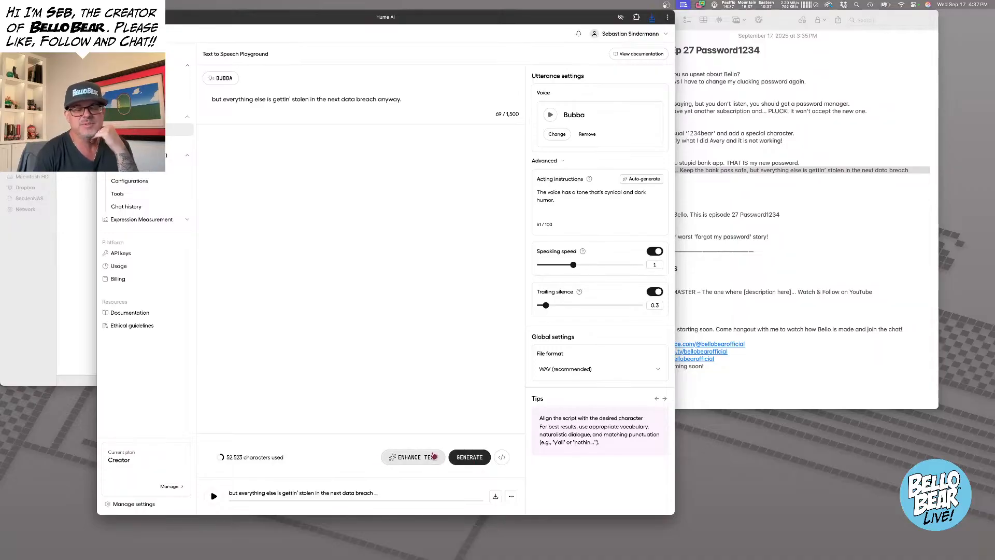
left_click(478, 460)
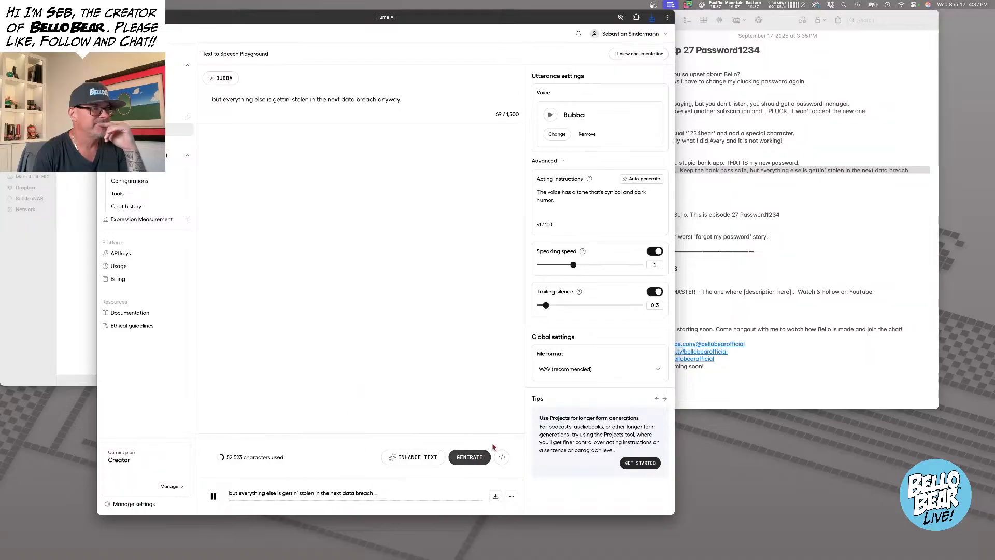
left_click_drag(573, 265, 590, 264)
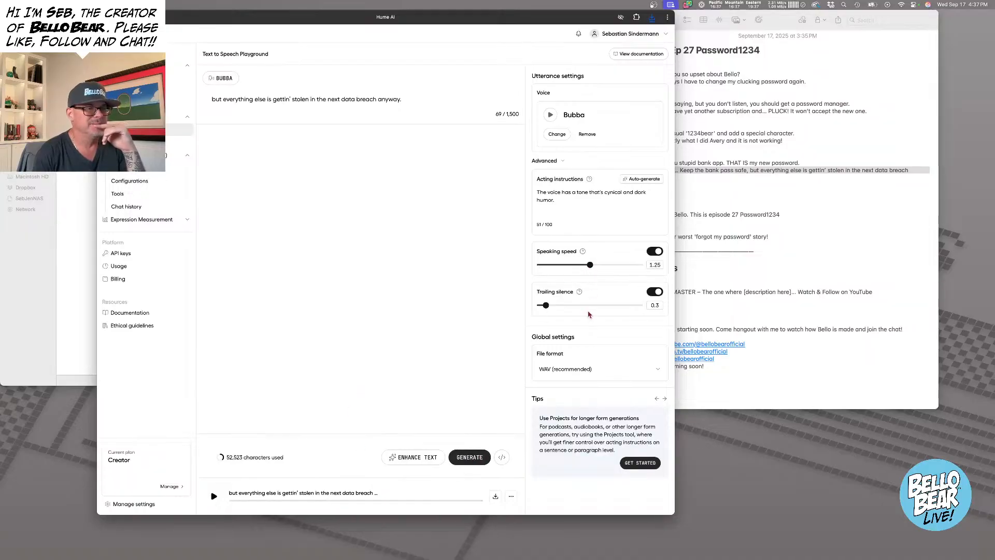
left_click(473, 458)
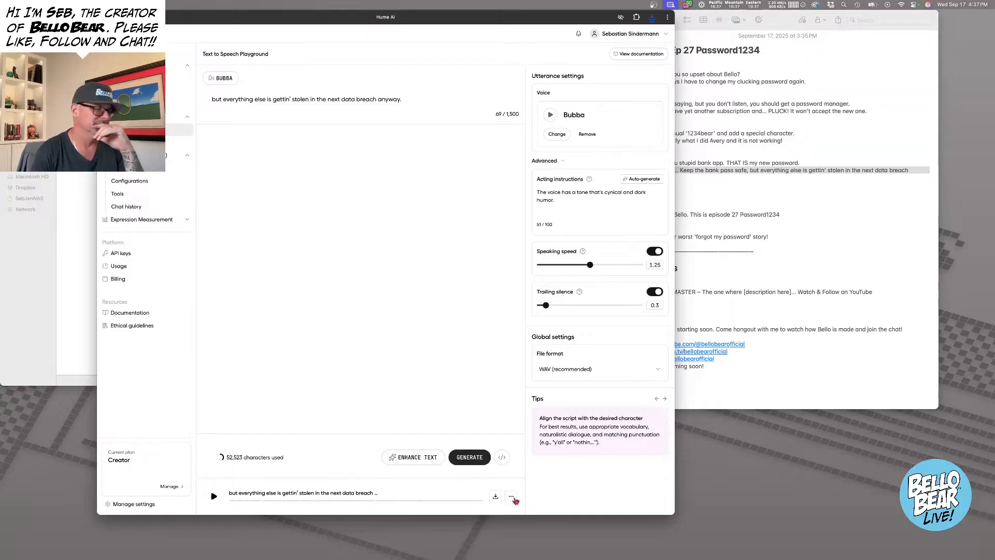
left_click(478, 462)
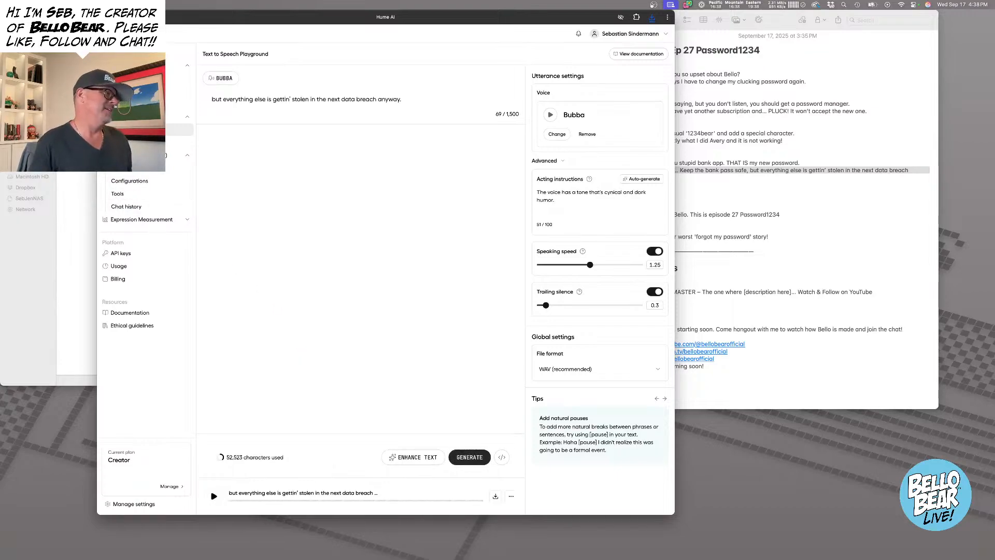
Play the two unlabelled HumeAI recordings in the Downloads folder to identify which Bubba line each contains.
left_click(78, 131)
left_click(156, 132)
left_click(360, 135)
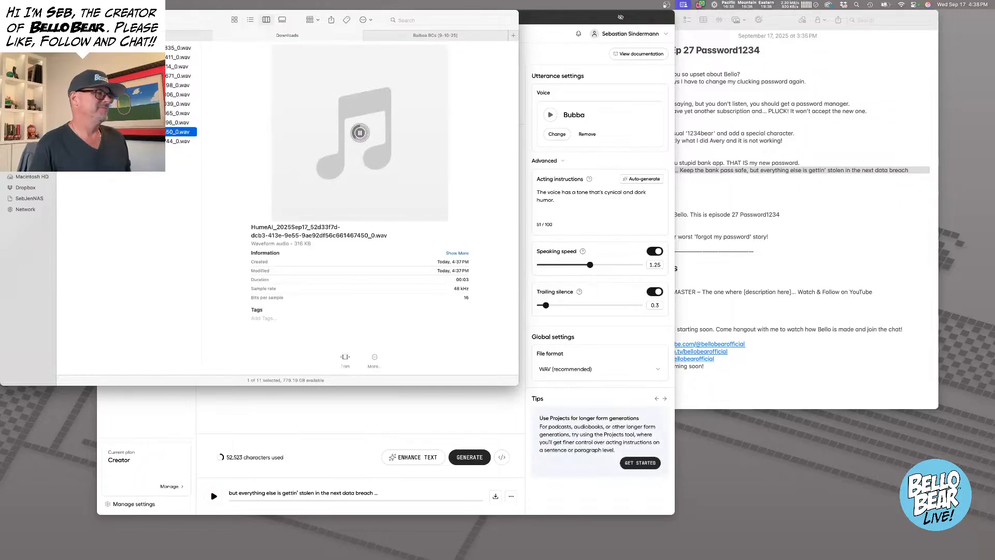
key("Down")
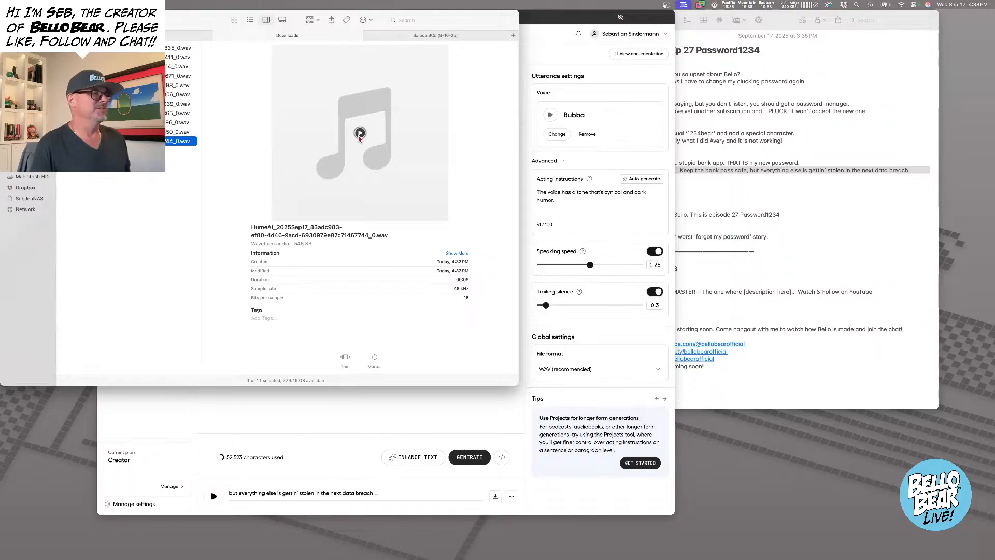
left_click(360, 134)
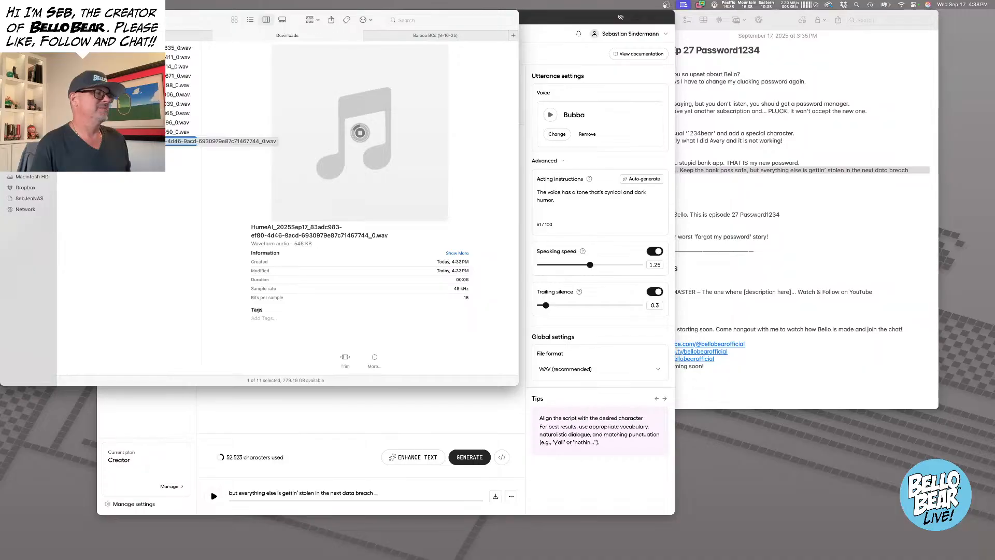
Rename the six-second HumeAI recording by adding "4.2 Bubba" before its existing file name.
right_click(118, 139)
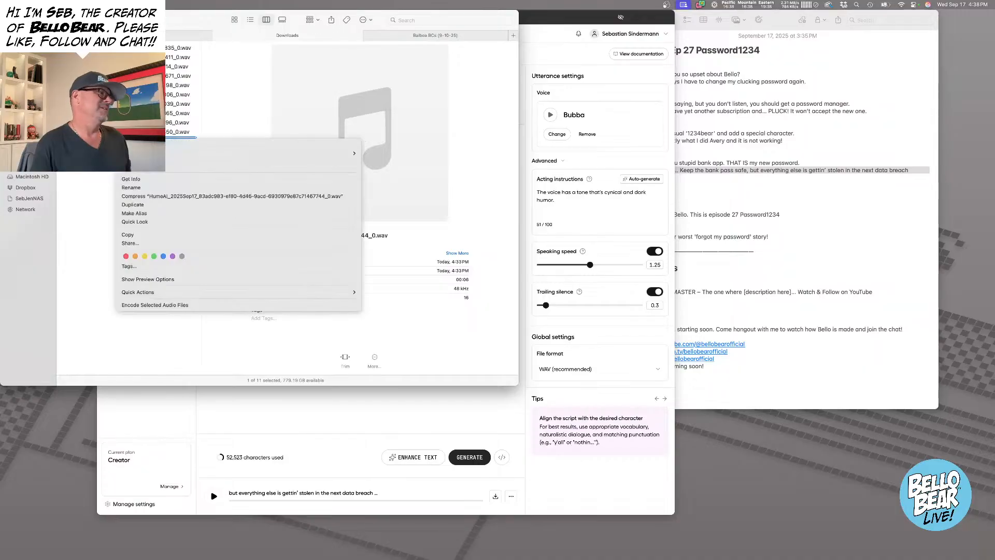
left_click(131, 188)
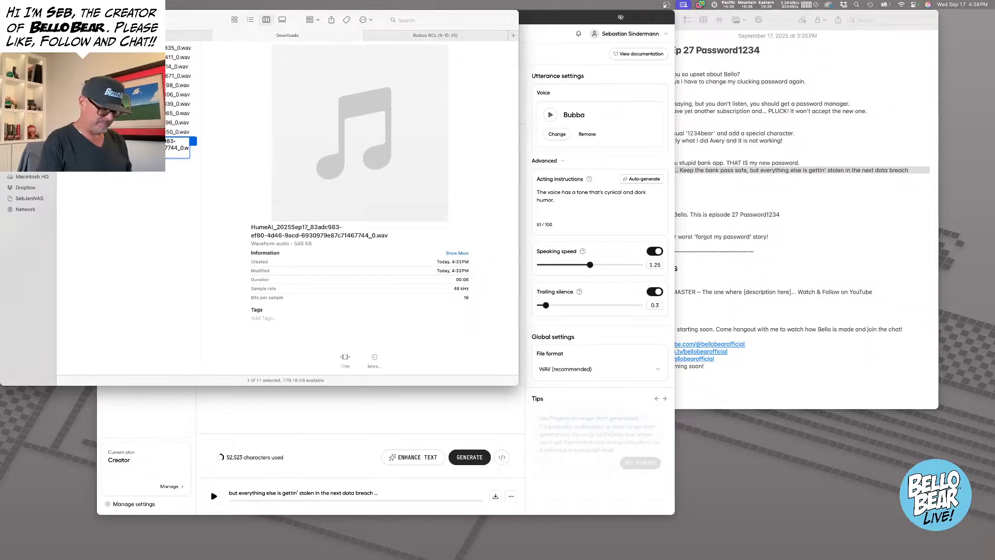
key("Return")
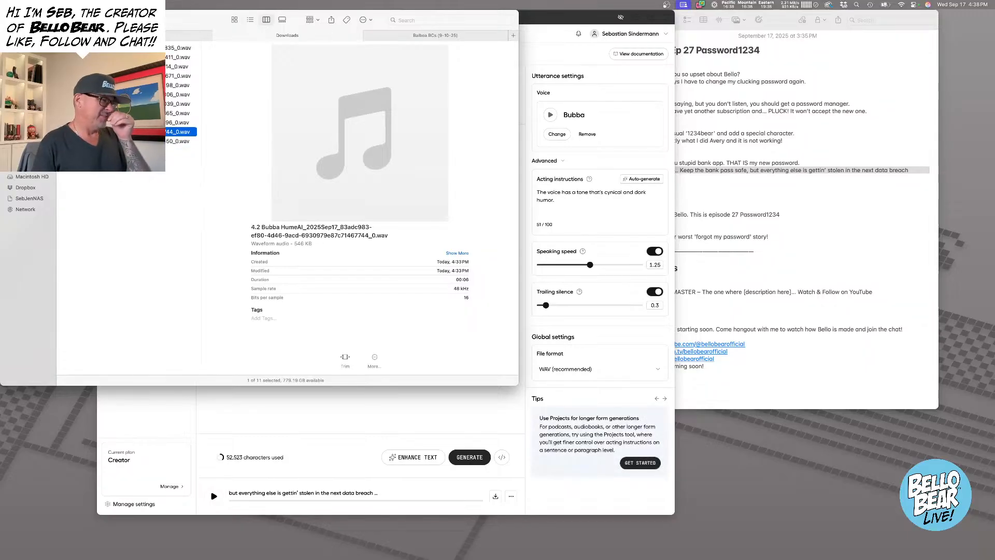
Rename the three-second HumeAI recording by adding "4.2.1 Bubba" before its existing file name.
right_click(91, 138)
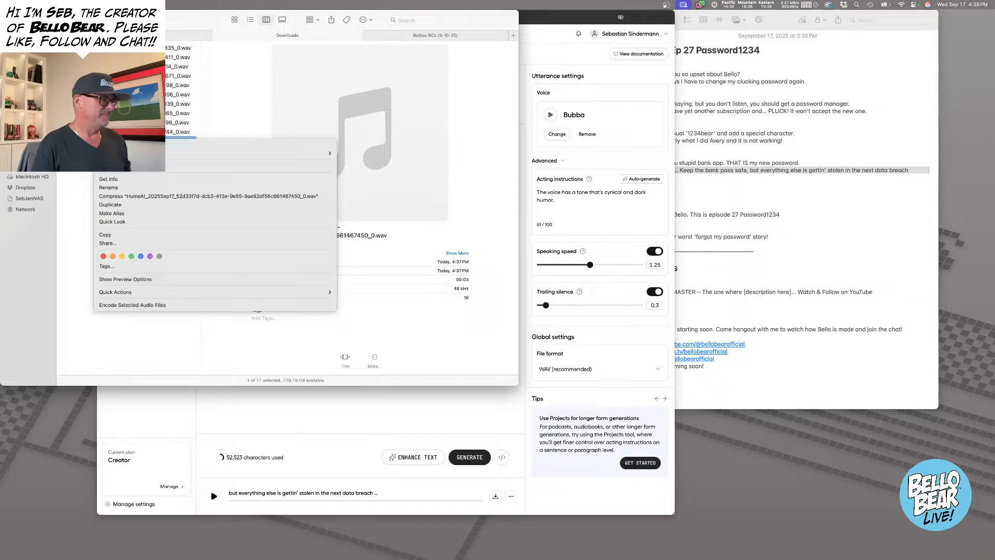
left_click(106, 188)
key("Left")
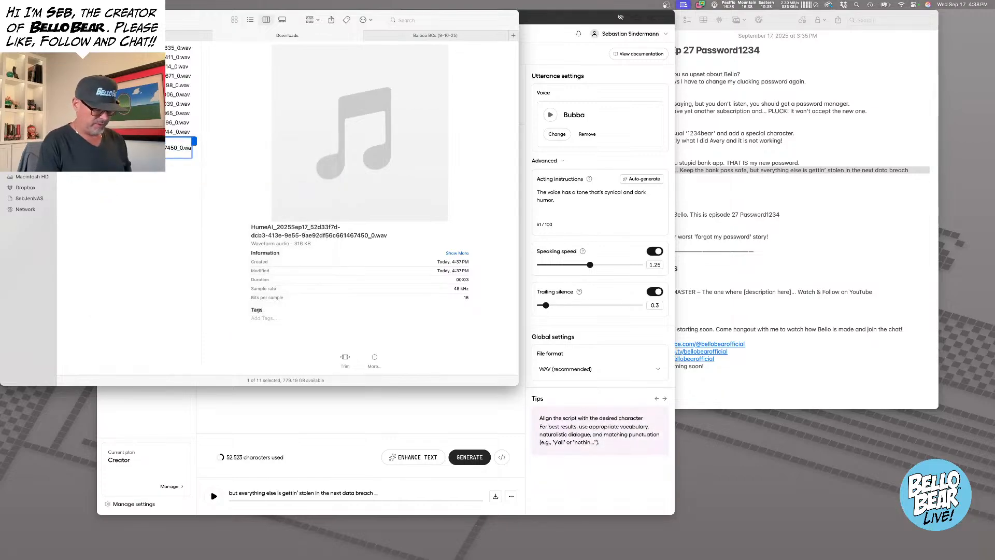
type("ba")
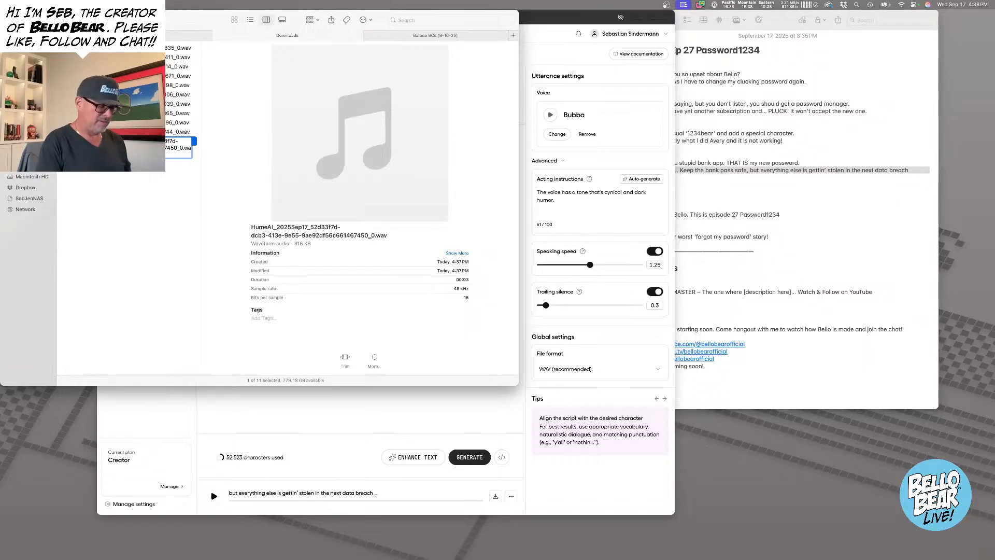
key("Return")
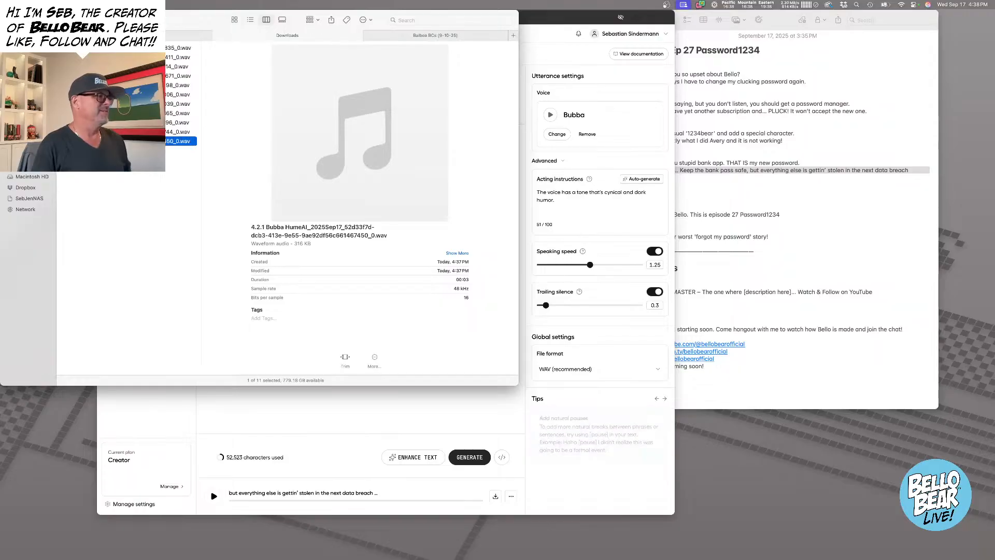
Move all the labelled voice recordings from Downloads into the Ep 27 Password1234 folder.
key("super+a")
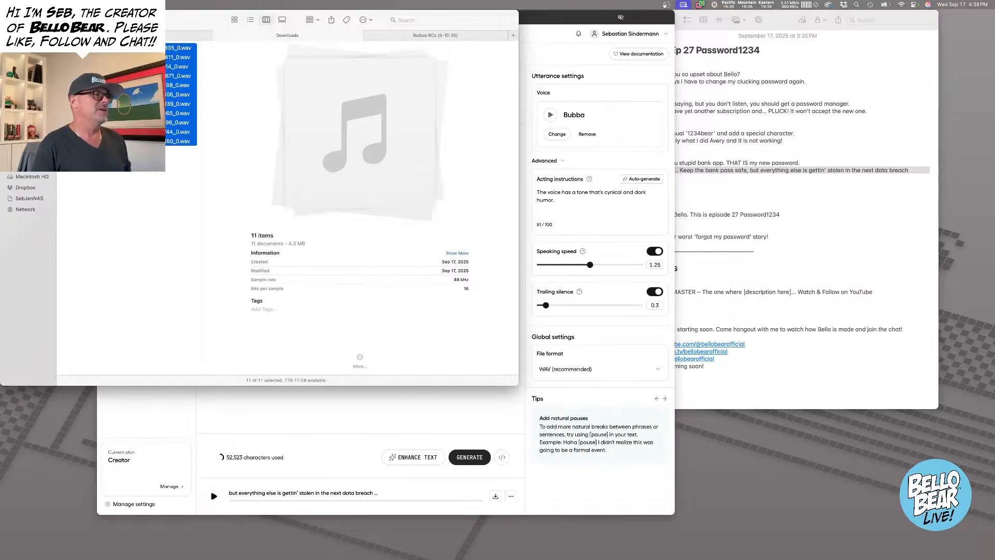
left_click_drag(130, 104, 129, 91)
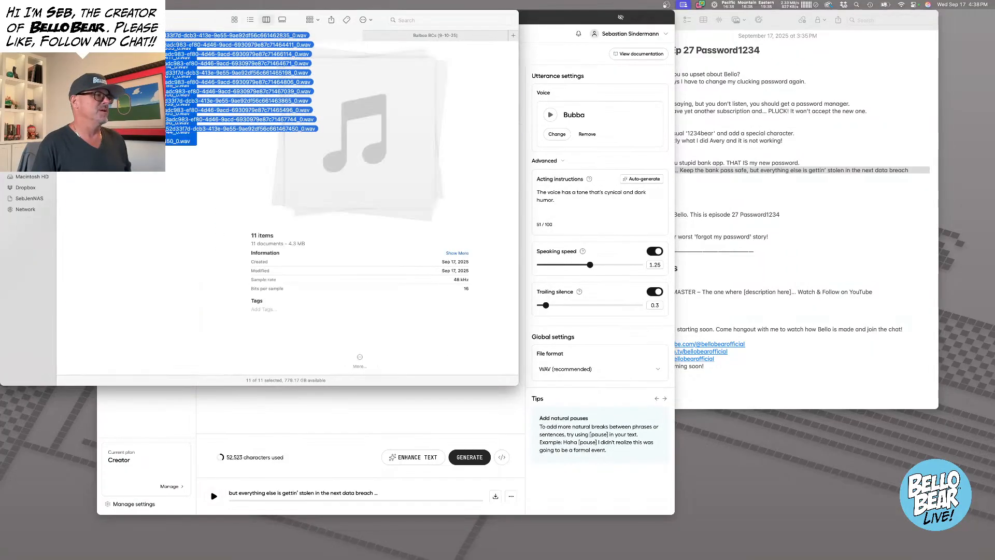
left_click_drag(129, 35, 306, 73)
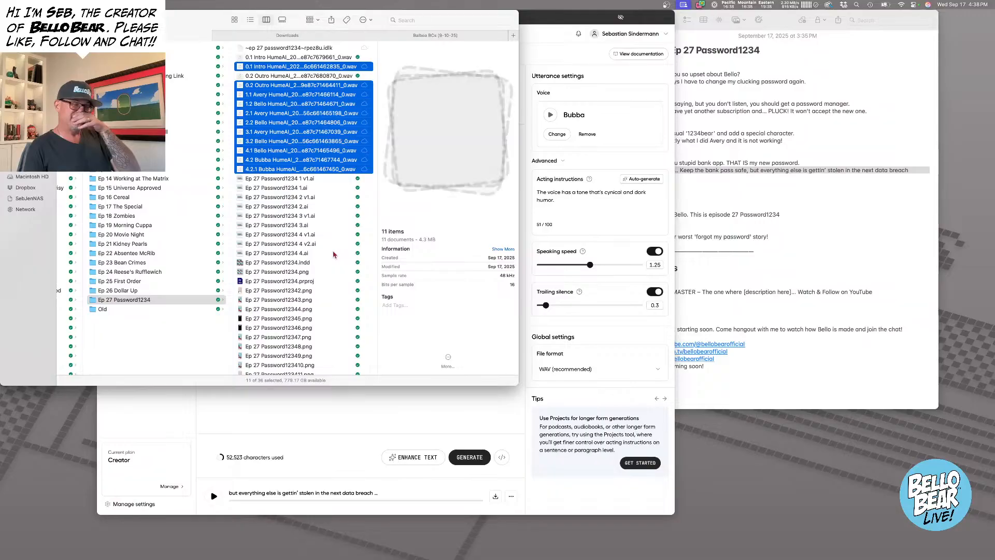
Quit the browser and open the Ep 27 Password1234 project in Premiere Pro, leaving all missing media offline.
left_click_drag(182, 27, 994, 207)
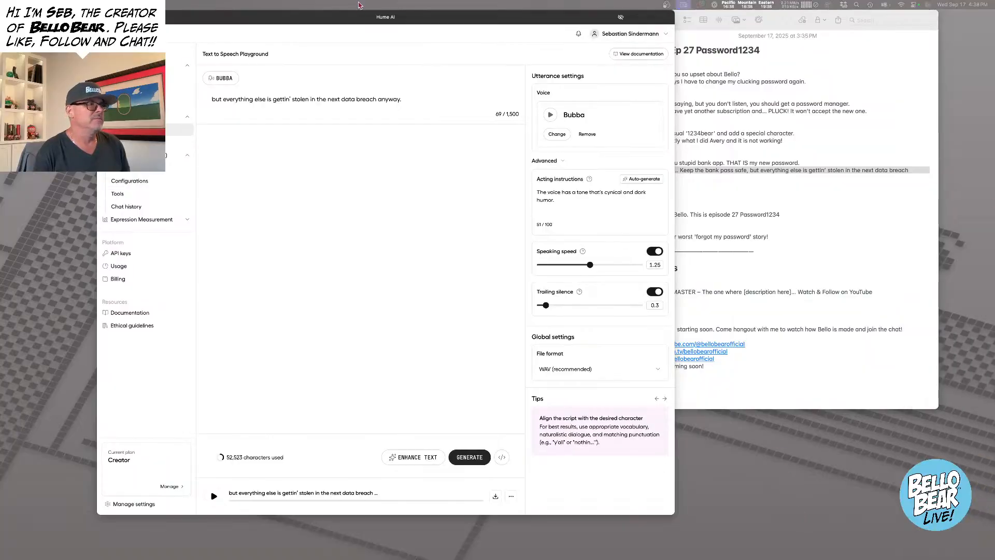
left_click(348, 20)
key("super+q")
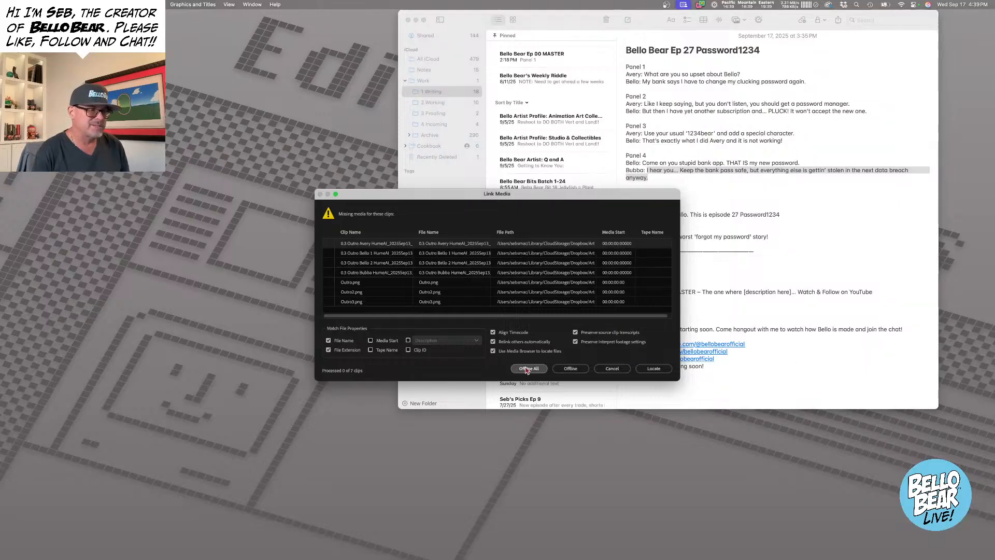
left_click(533, 370)
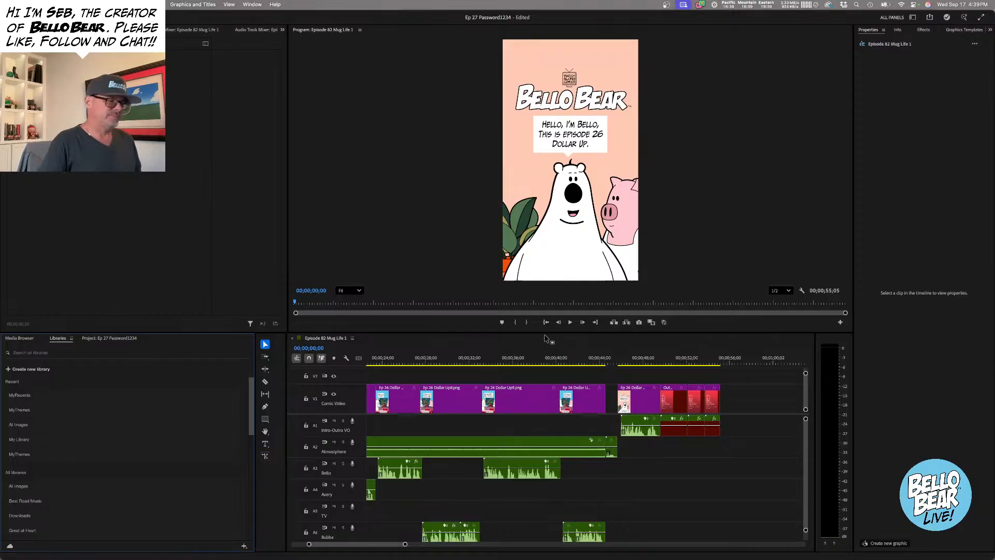
Delete all the old episode 26 and outro image clips from the Comic Video track.
scroll(472, 405, "up", 5)
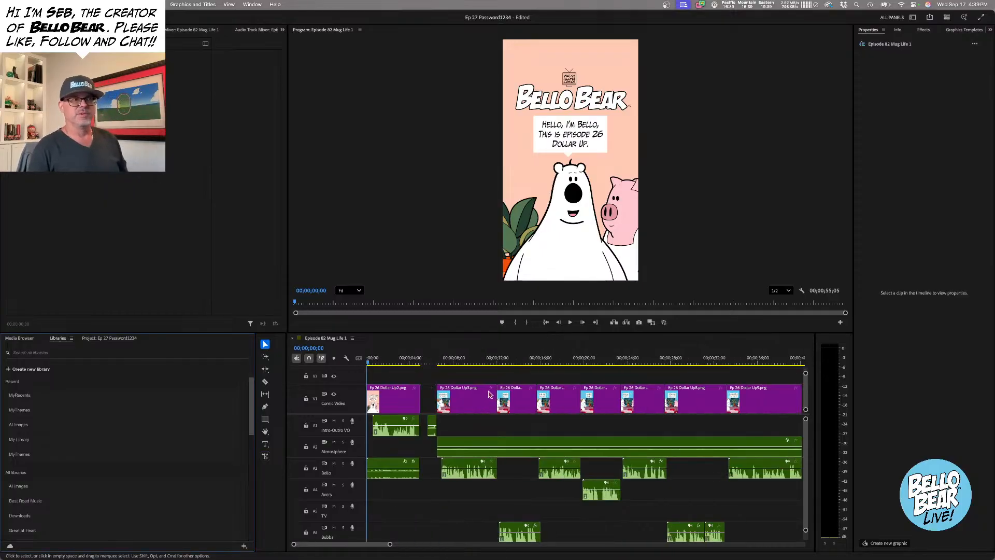
scroll(489, 395, "up", 1)
left_click_drag(392, 377, 462, 402)
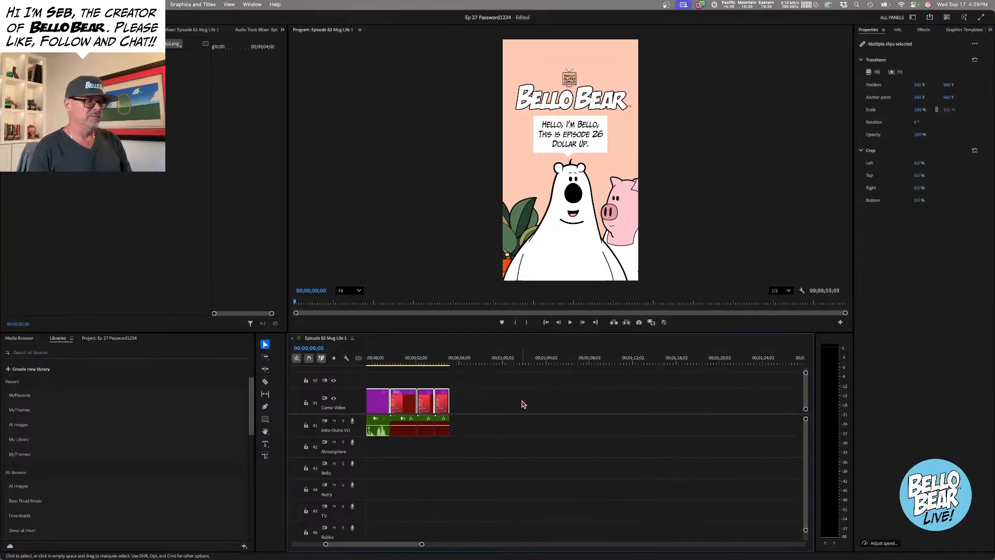
key("BackSpace")
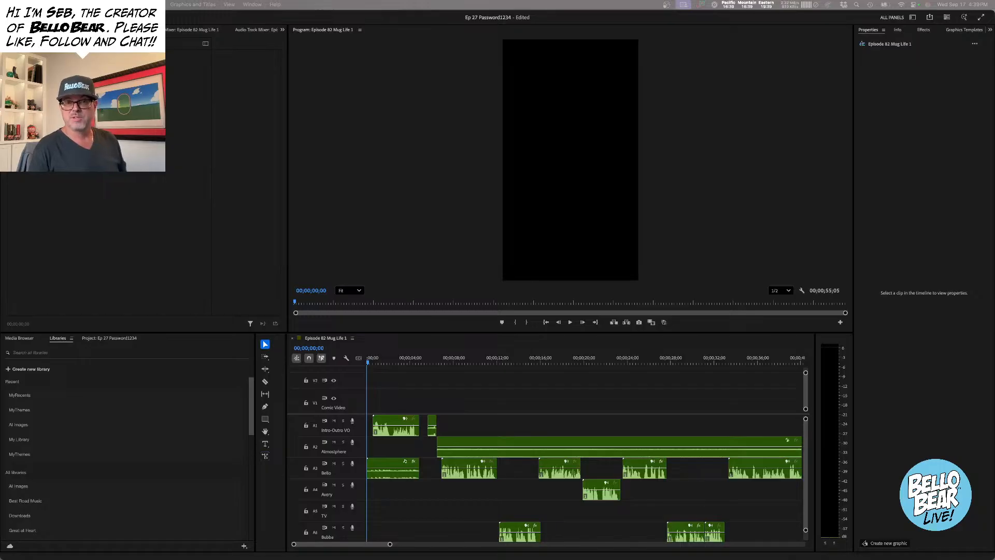
Place Ep 27 Password12342.png at the start of the Comic Video track and delete the old intro voice clip.
left_click_drag(456, 321, 418, 387)
left_click(389, 429)
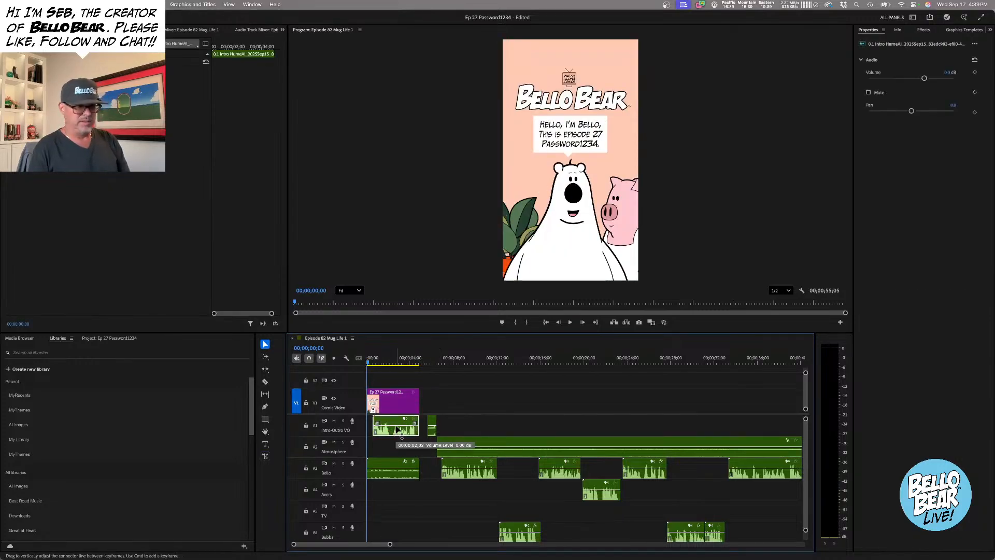
key("Delete")
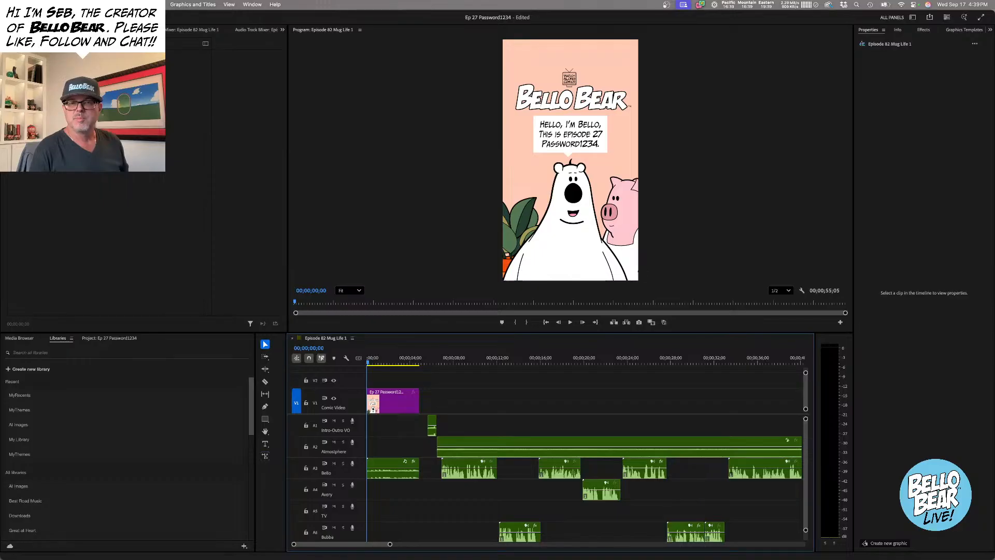
Add the new 0.1 Intro HumeAI recording to the timeline and place it at the sequence start on the Atmosphere track.
left_click_drag(994, 413, 511, 407)
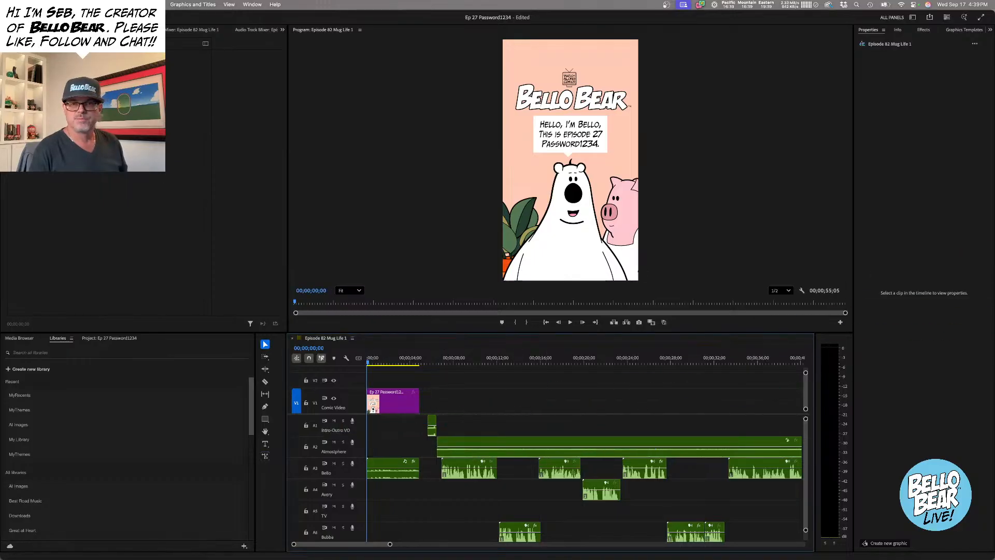
left_click_drag(994, 289, 994, 370)
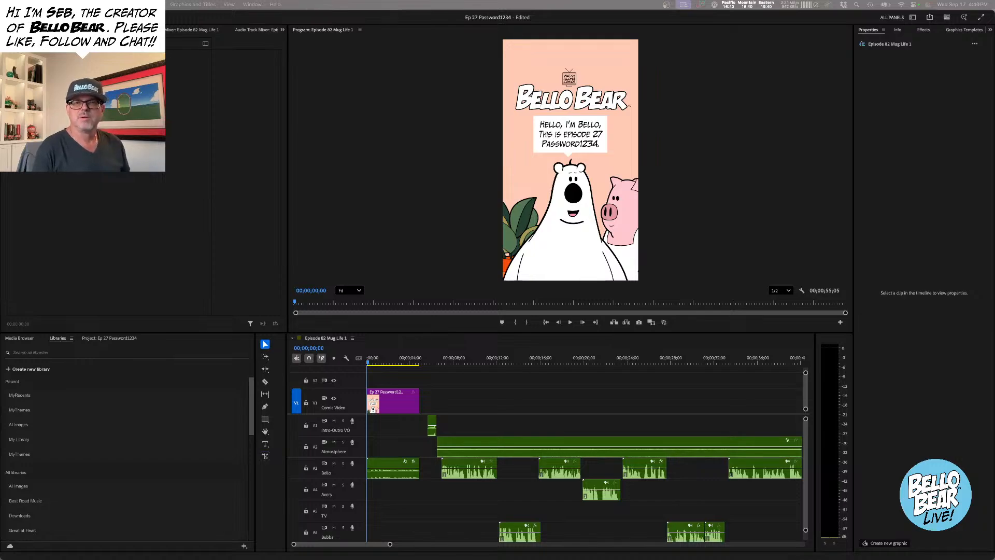
left_click_drag(475, 410, 481, 428)
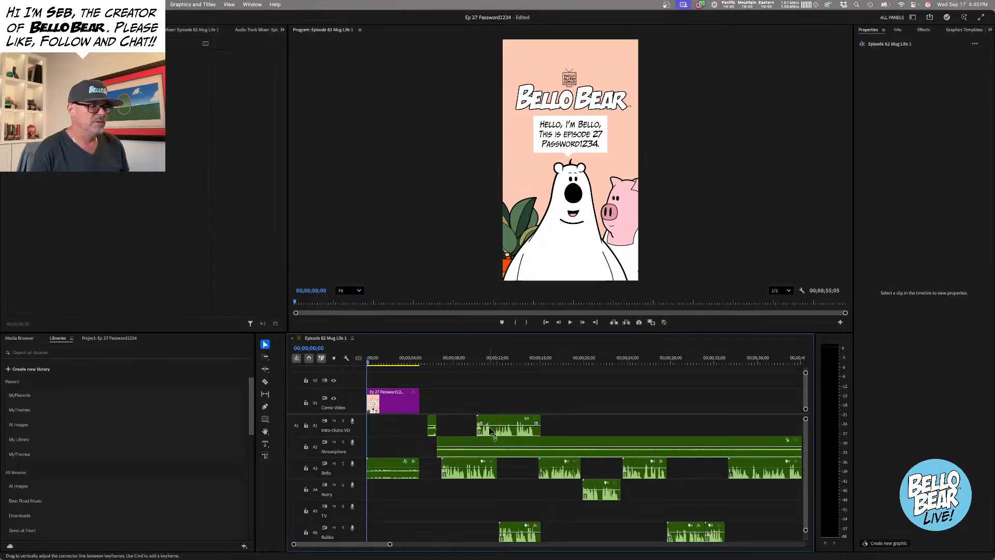
left_click_drag(539, 417, 402, 445)
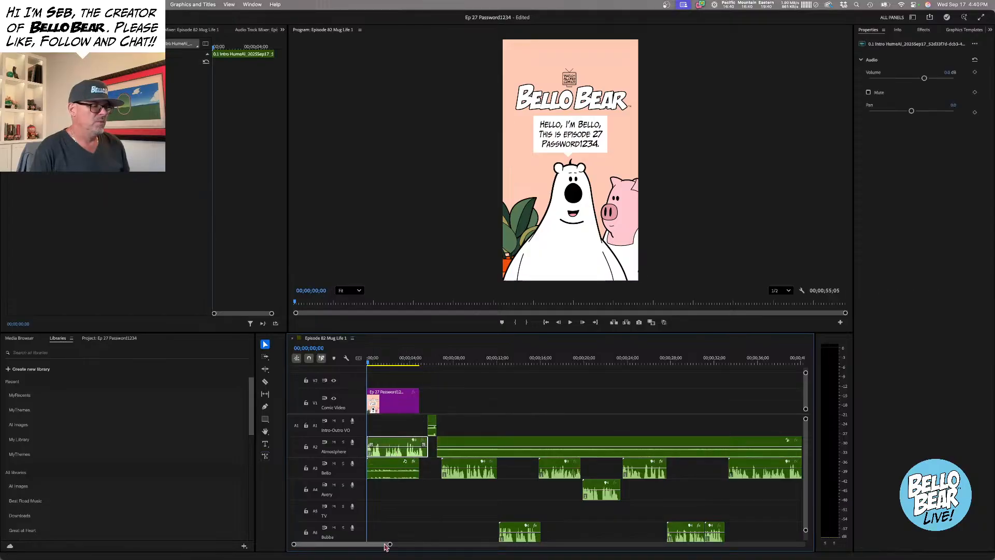
Split the new intro recording into three segments at the pauses between its phrases.
left_click_drag(388, 545, 335, 545)
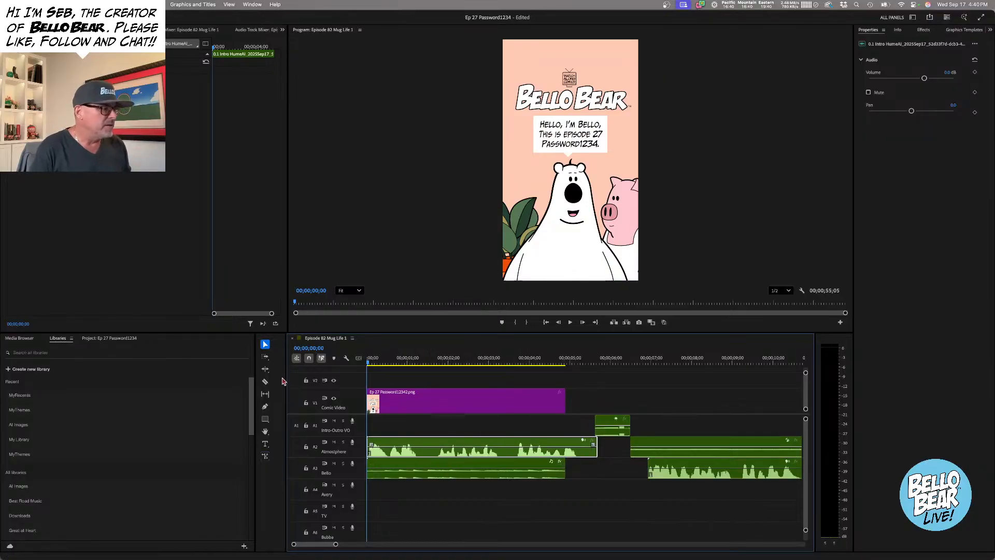
key("c")
left_click(433, 445)
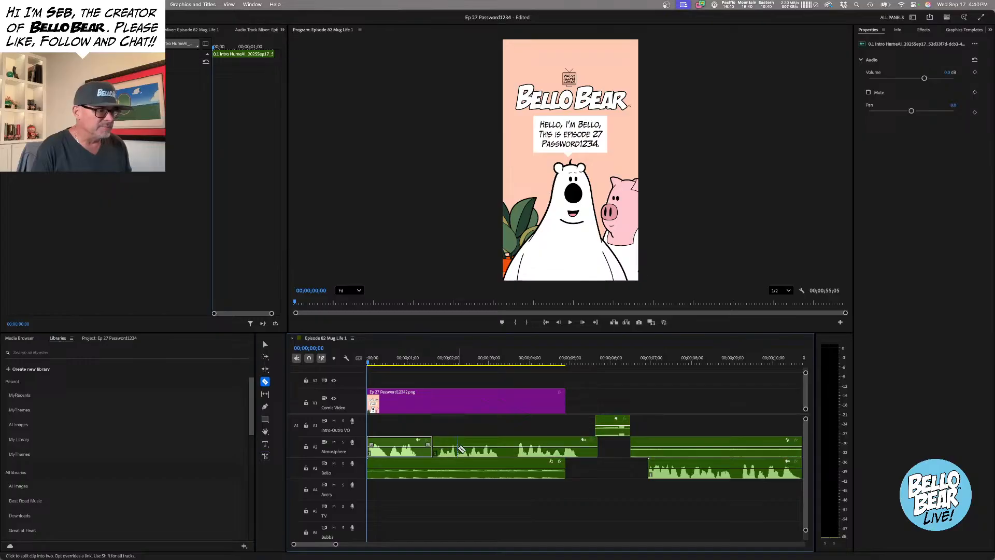
left_click(517, 445)
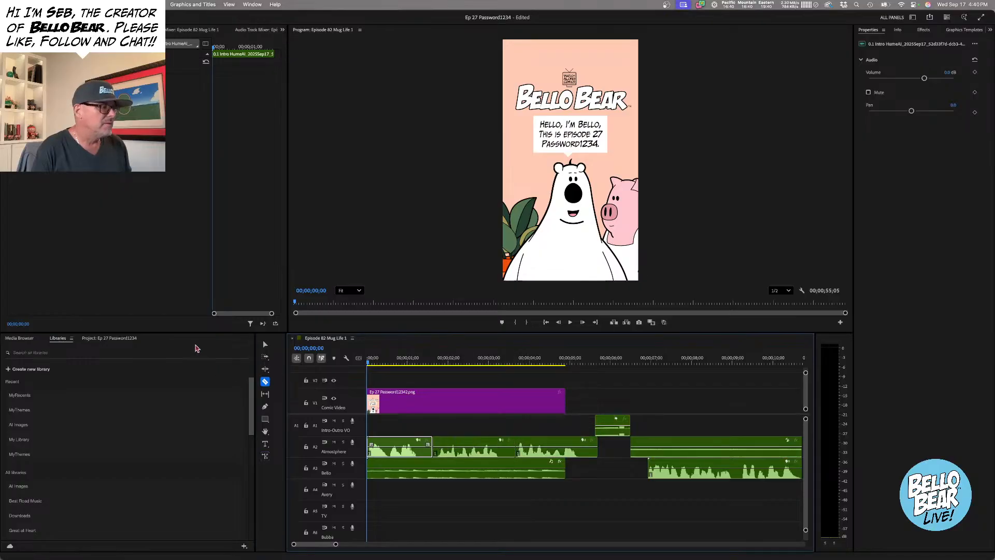
Select the intro recording's middle segment and play the sequence from the start to check the split audio.
left_click(266, 344)
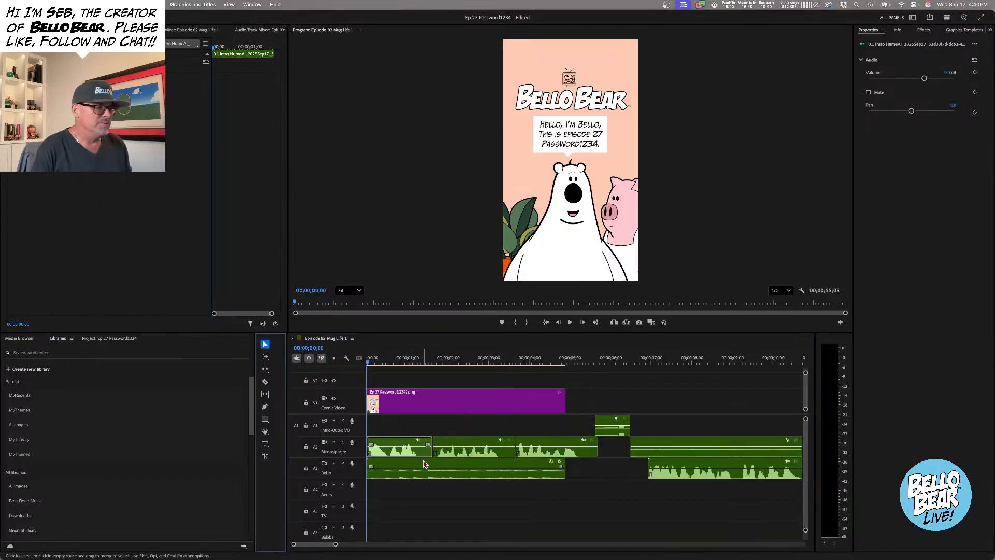
left_click(452, 443)
key("space")
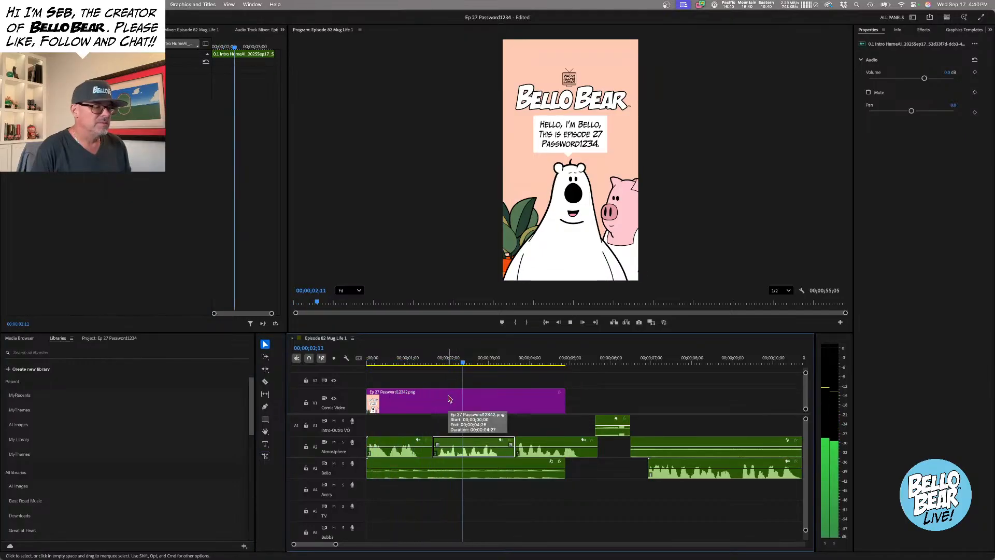
Trim the ends of the three intro voice segments on the Atmosphere track and butt them together so they end with the title image.
key("space")
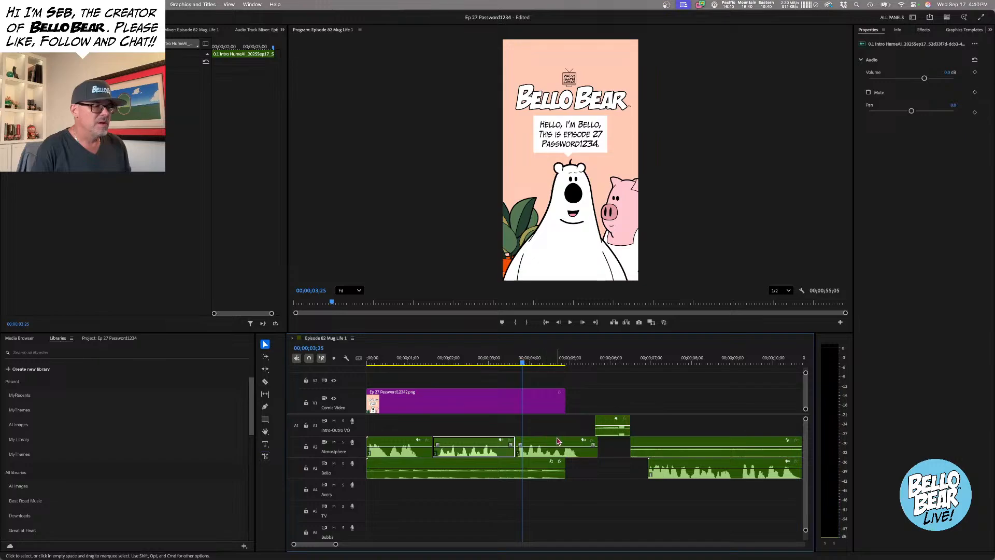
left_click_drag(572, 442, 567, 444)
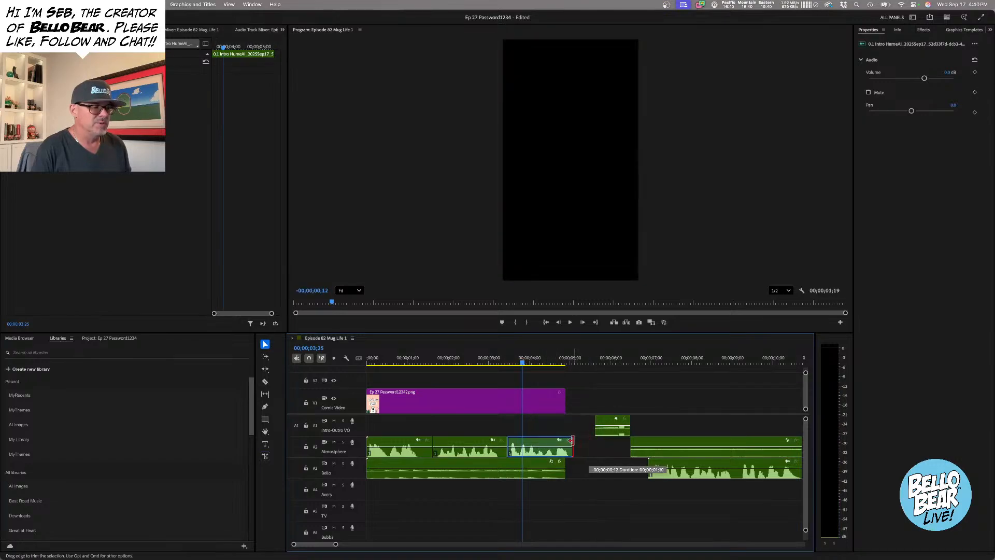
left_click(487, 445, "shift")
left_click_drag(487, 444, 468, 443)
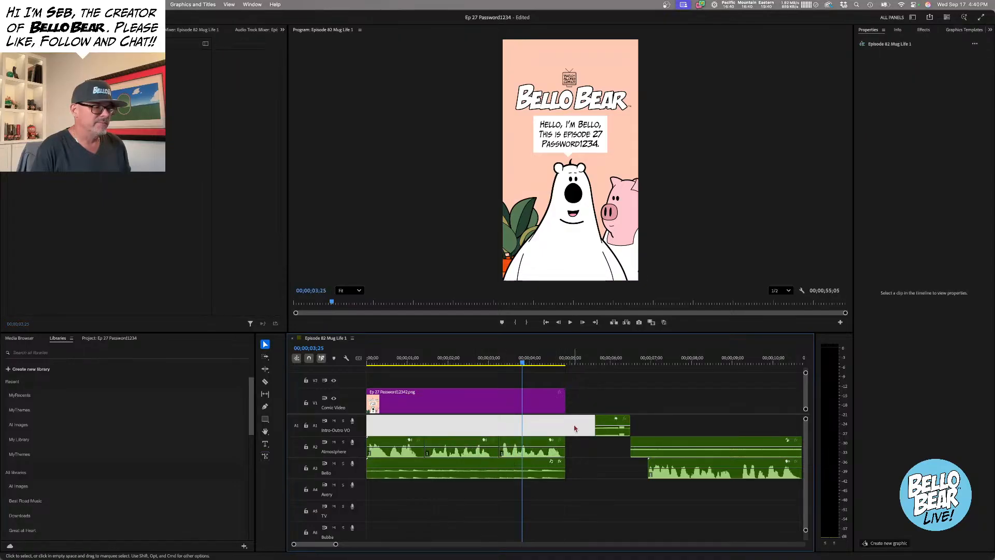
left_click_drag(400, 441, 404, 439)
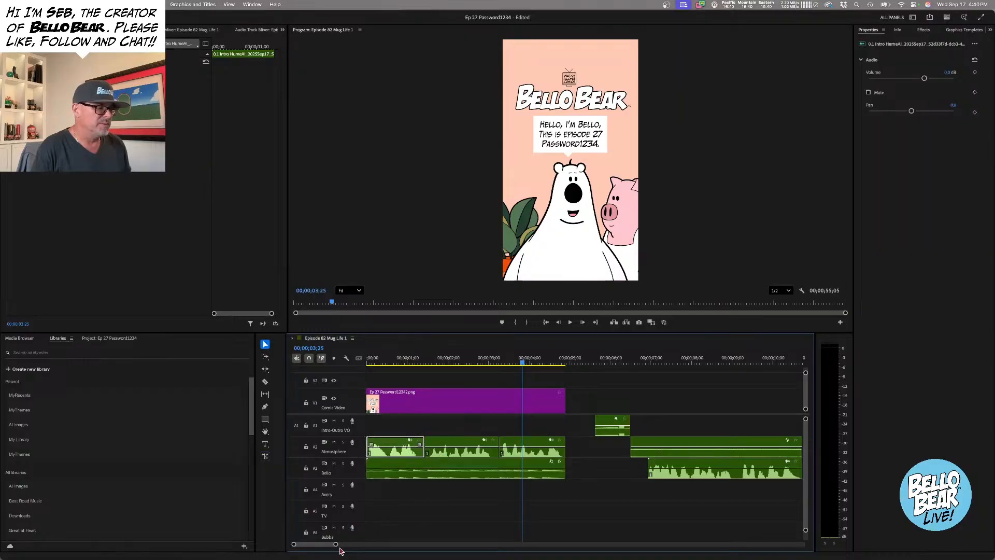
Shorten the ends of the first and middle intro voice segments and move the third directly against the middle one.
mouse_move(335, 545)
left_mouse_down()
mouse_move(348, 544)
mouse_move(319, 544)
left_mouse_up()
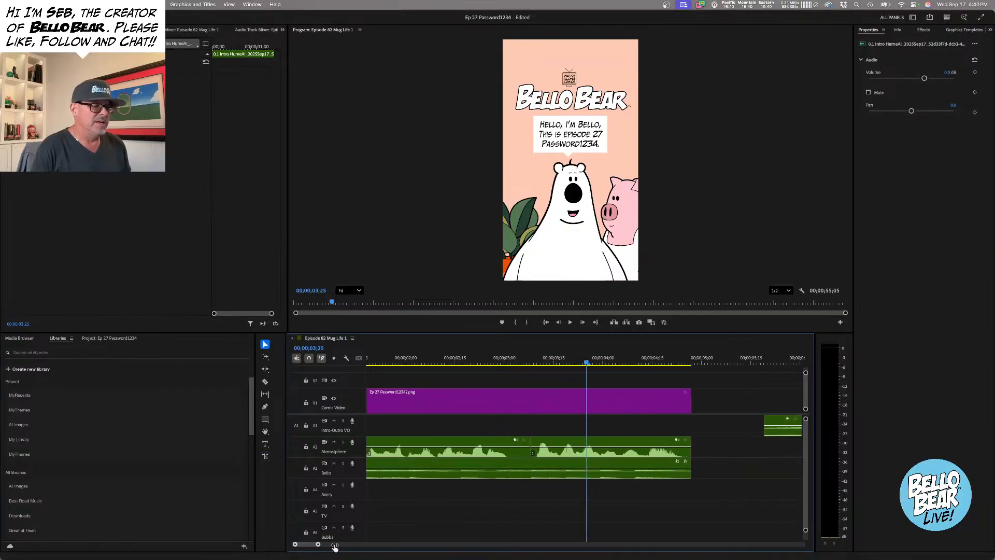
scroll(460, 465, "up", 5)
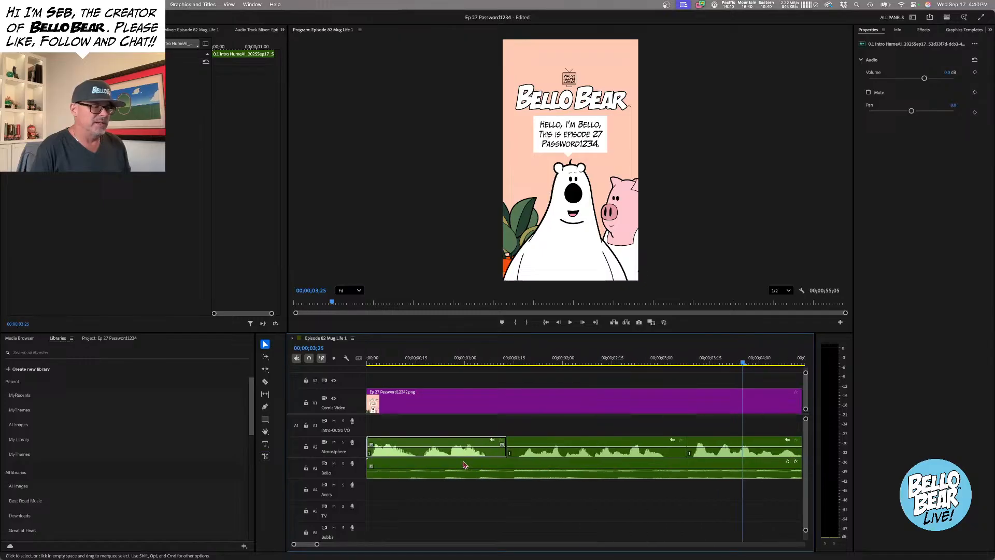
left_click(502, 435)
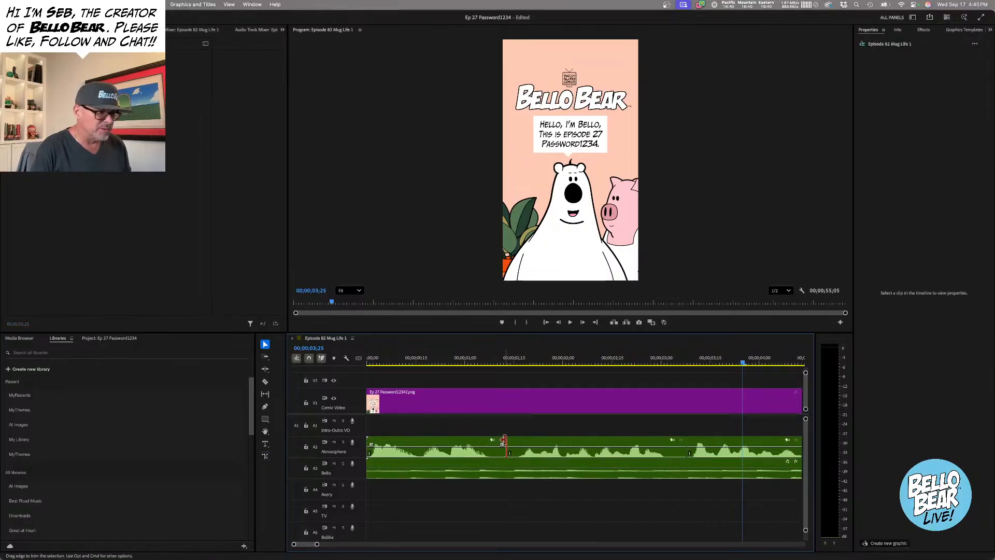
left_click_drag(502, 440, 544, 443)
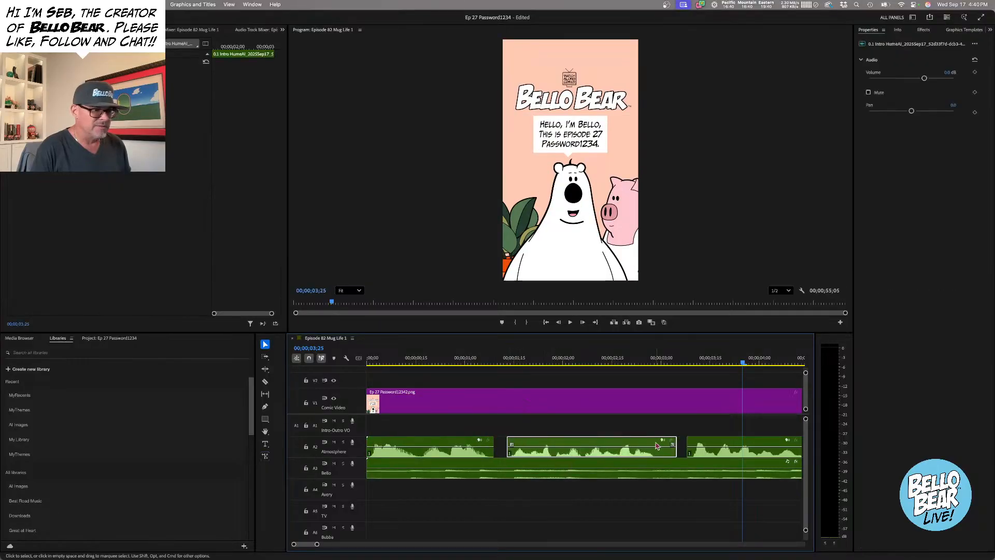
left_click_drag(715, 444, 692, 443)
Move all three intro voice segments together to the Intro-Outro VO track so the last one ends with the title image.
left_click_drag(472, 424, 681, 446)
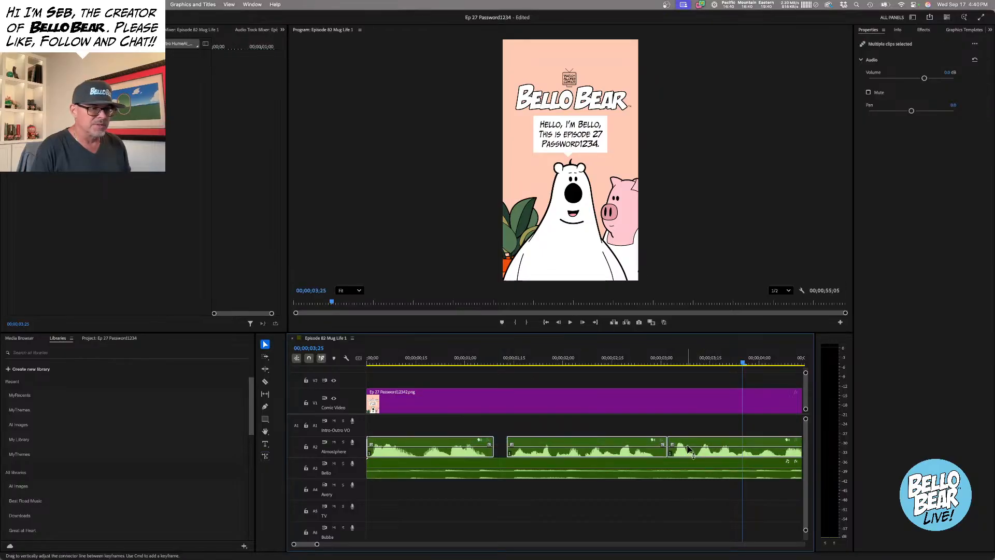
scroll(683, 446, "right", 3)
left_click_drag(617, 448, 639, 437)
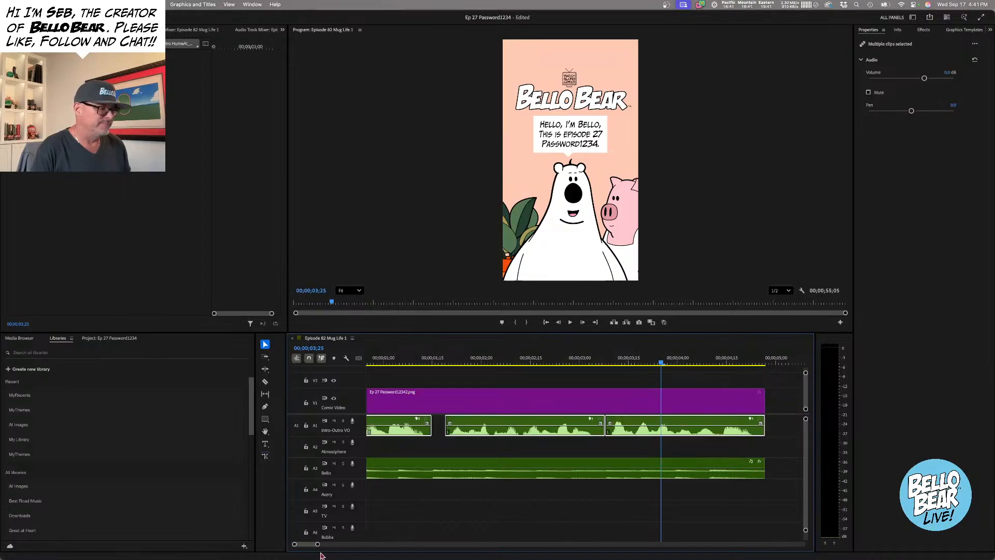
left_click_drag(317, 544, 357, 546)
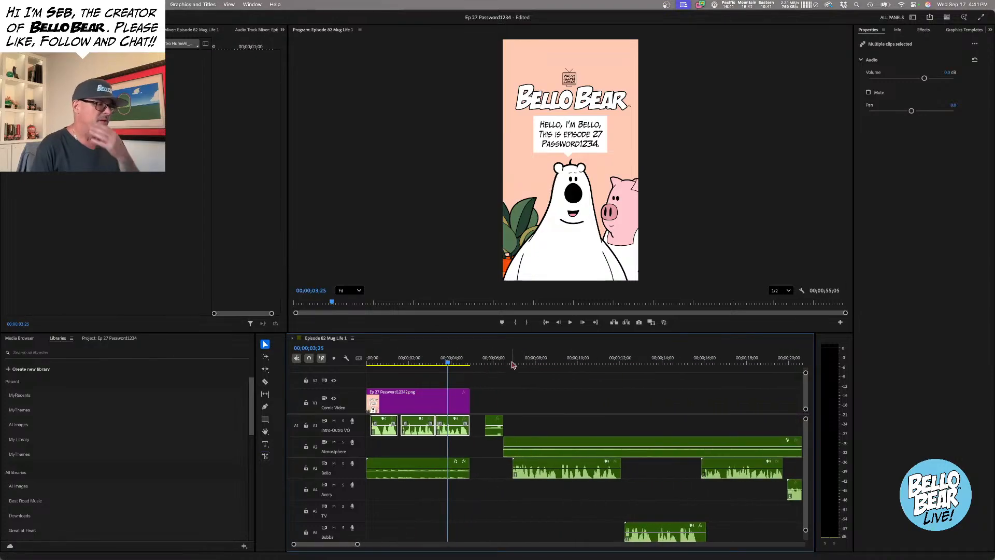
Play the sequence from the start to check the timing of the intro voice segments against the title image and theme music.
left_click(545, 322)
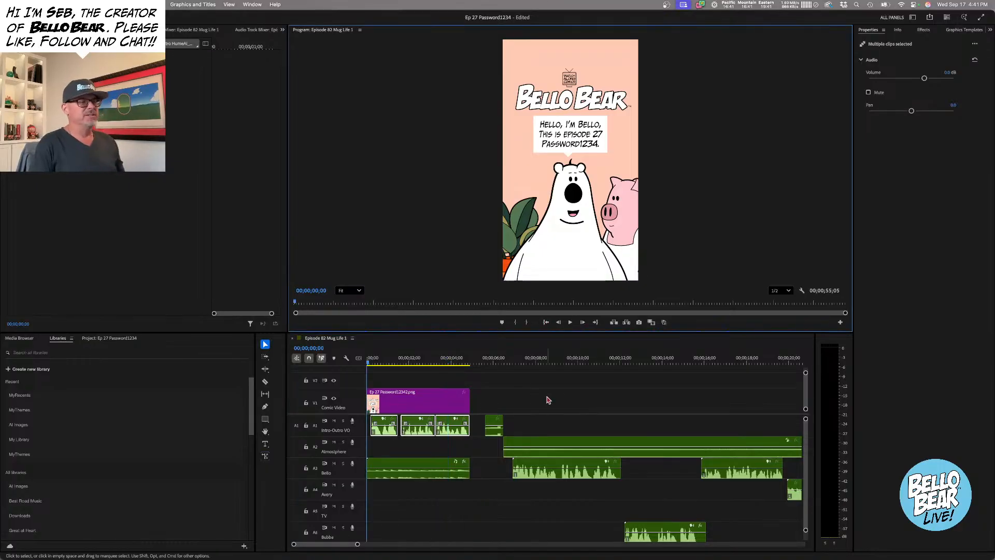
key("space")
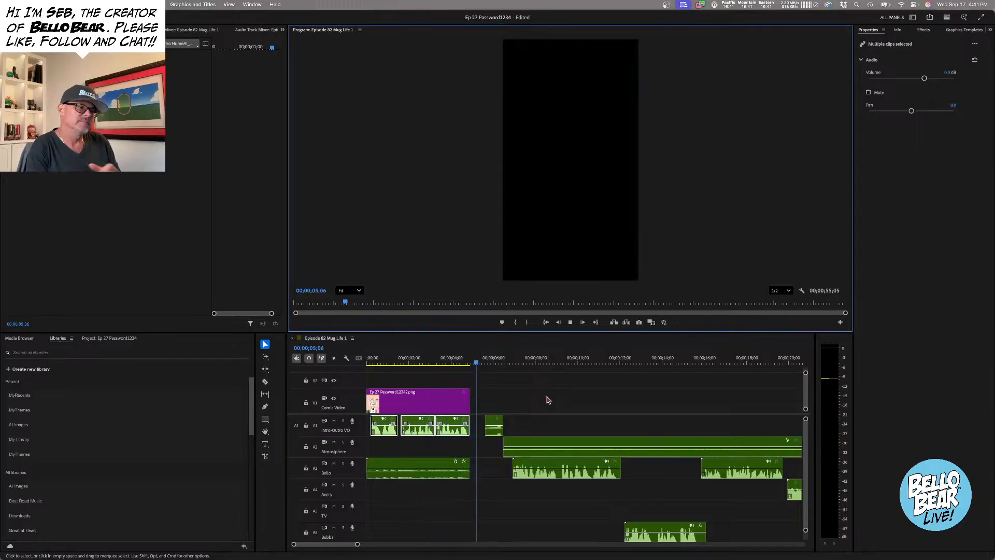
key("space")
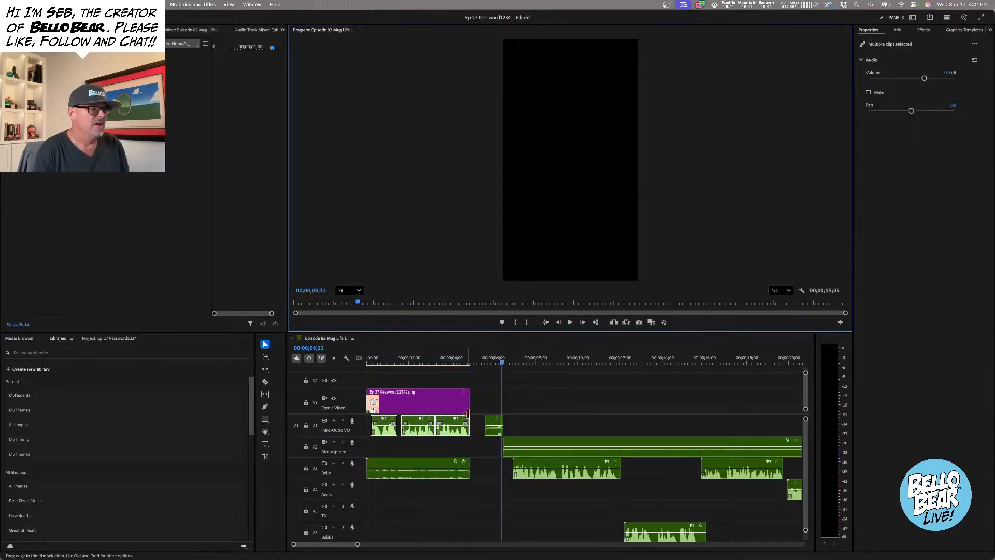
left_click_drag(467, 395, 484, 396)
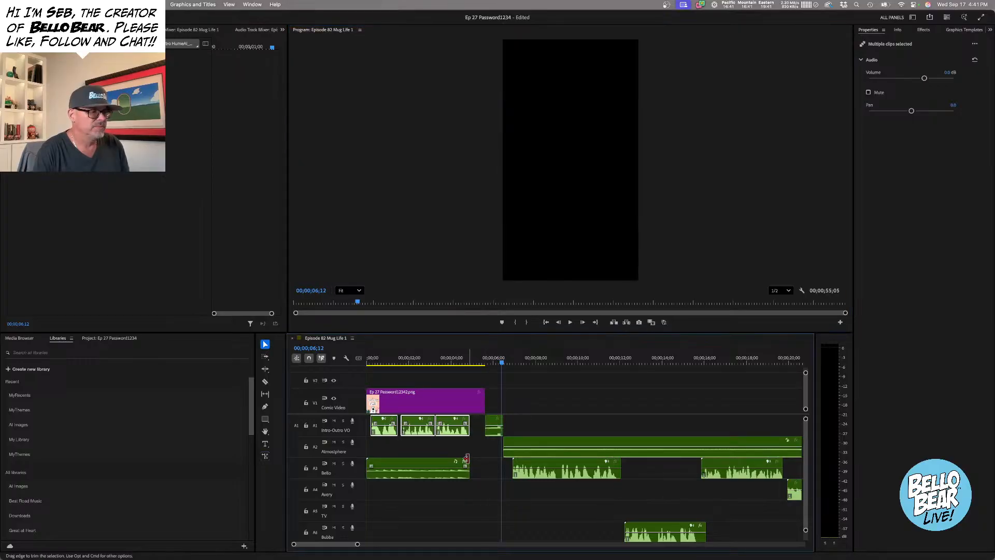
mouse_move(468, 460)
left_mouse_down()
mouse_move(514, 459)
mouse_move(469, 459)
left_mouse_up()
key("super+z")
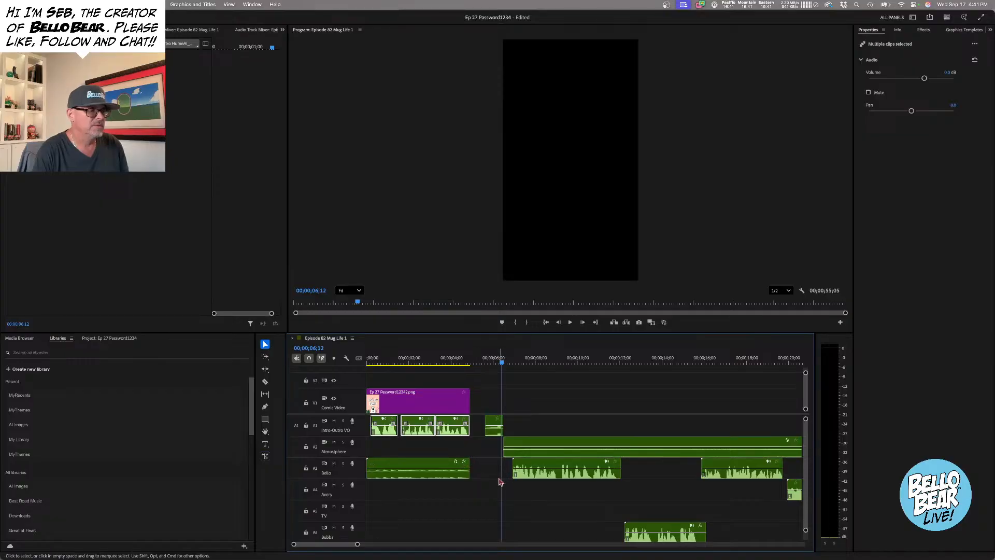
Play the opening briefly and move the three intro voice segments aside to about 9 seconds on the Intro-Outro VO track.
left_click(385, 362)
key("space")
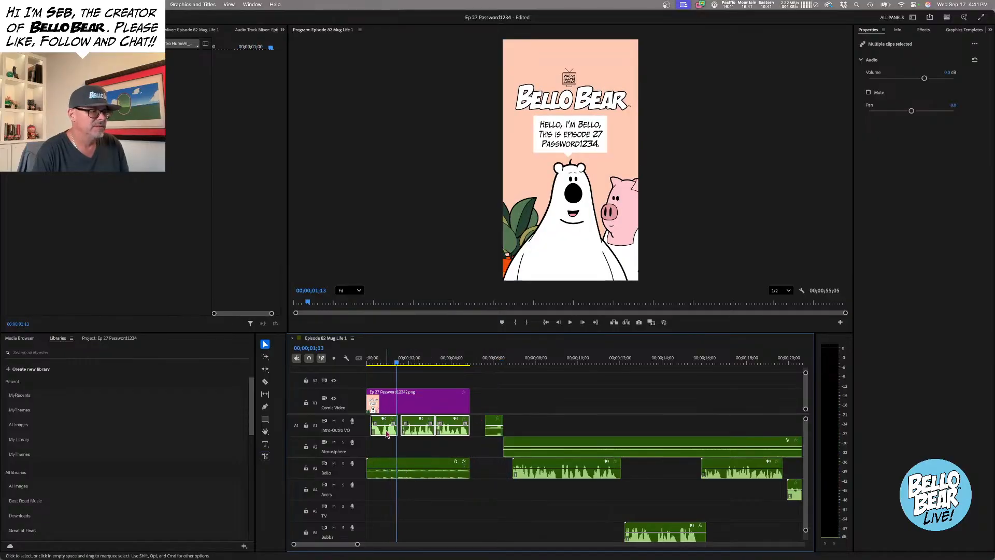
left_click_drag(379, 441, 454, 423)
left_click_drag(388, 423, 577, 425)
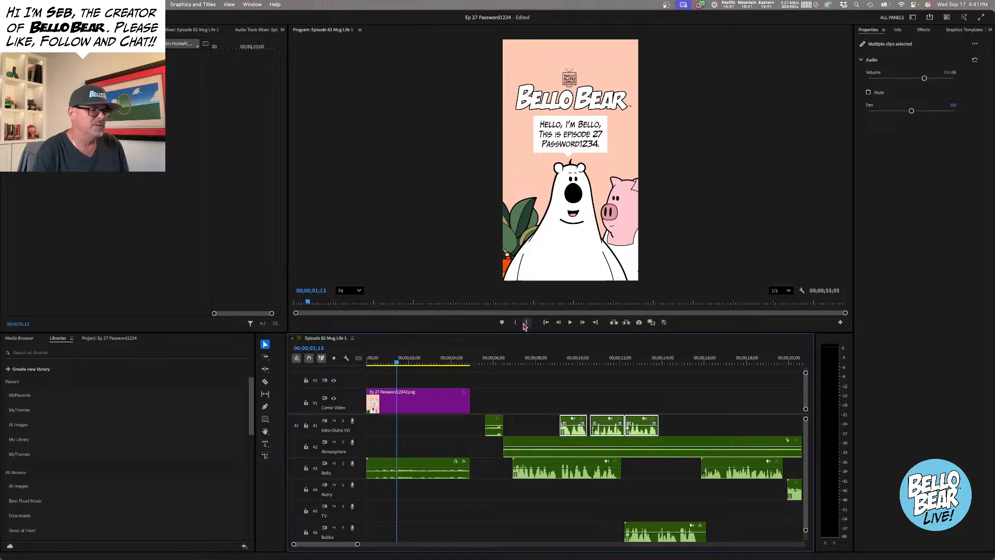
Play the theme song on its own from the sequence start at a lower system volume.
left_click(546, 323)
key("space")
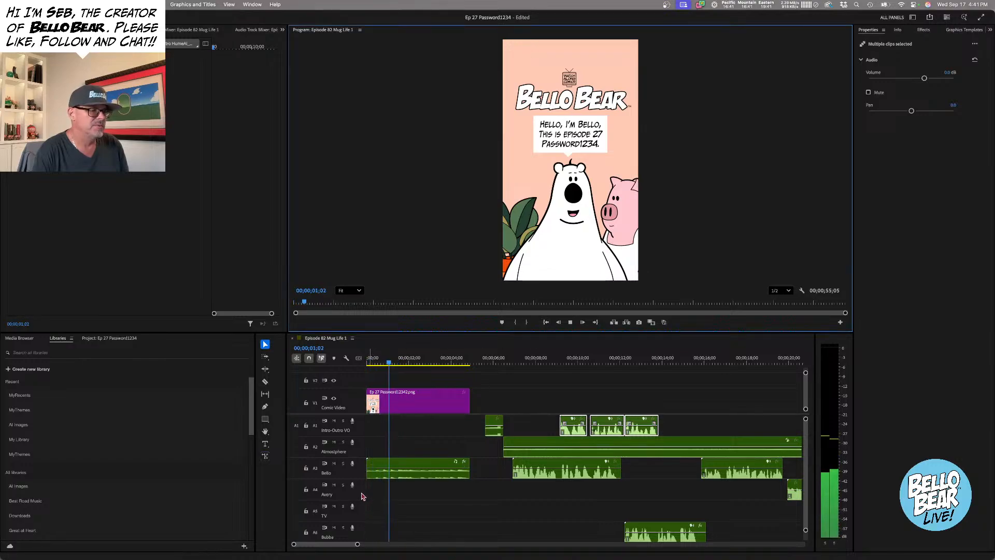
key("XF86AudioLowerVolume")
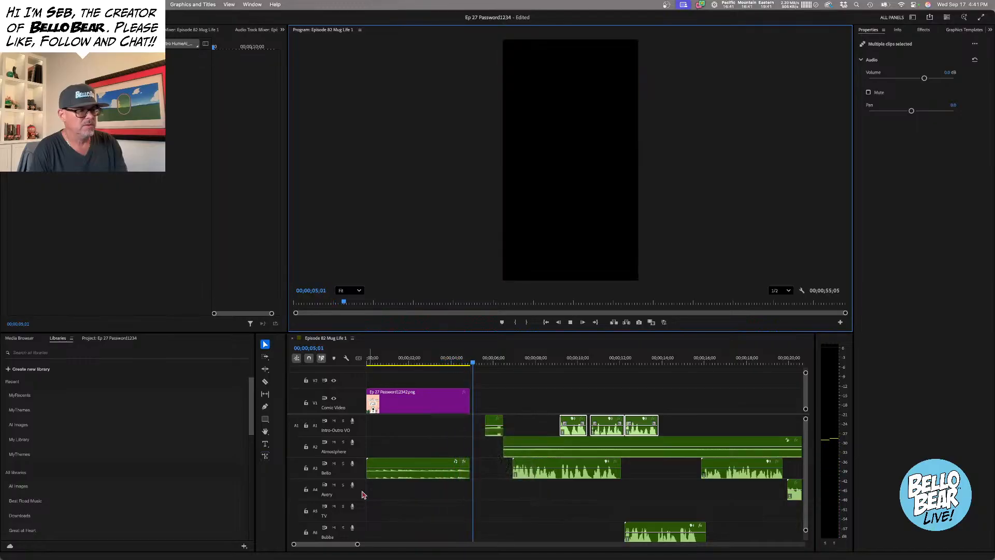
key("XF86AudioLowerVolume")
key("space")
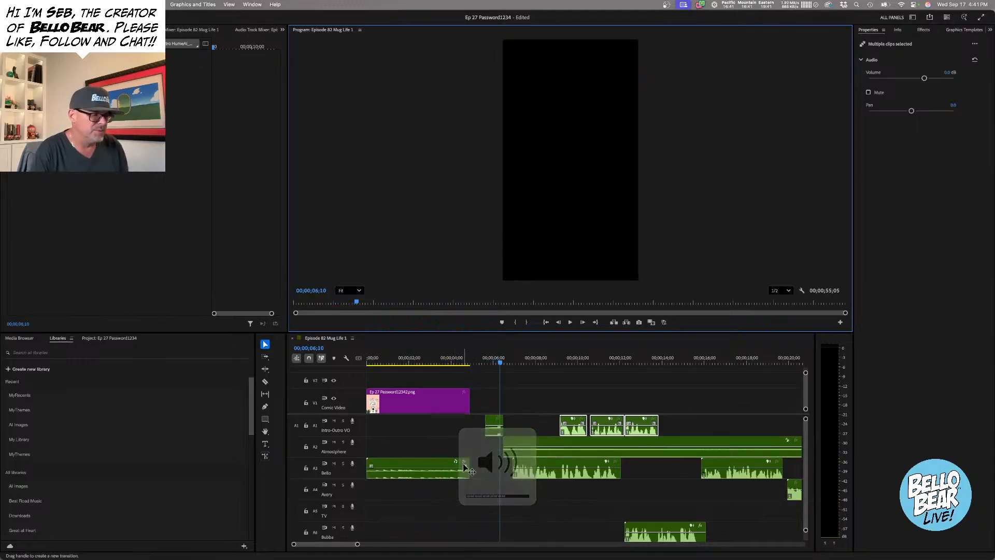
Try extending the theme song's end to the start of the tape-start sound clip and play the extended ending.
left_click_drag(464, 464, 479, 459)
left_click_drag(482, 457, 484, 458)
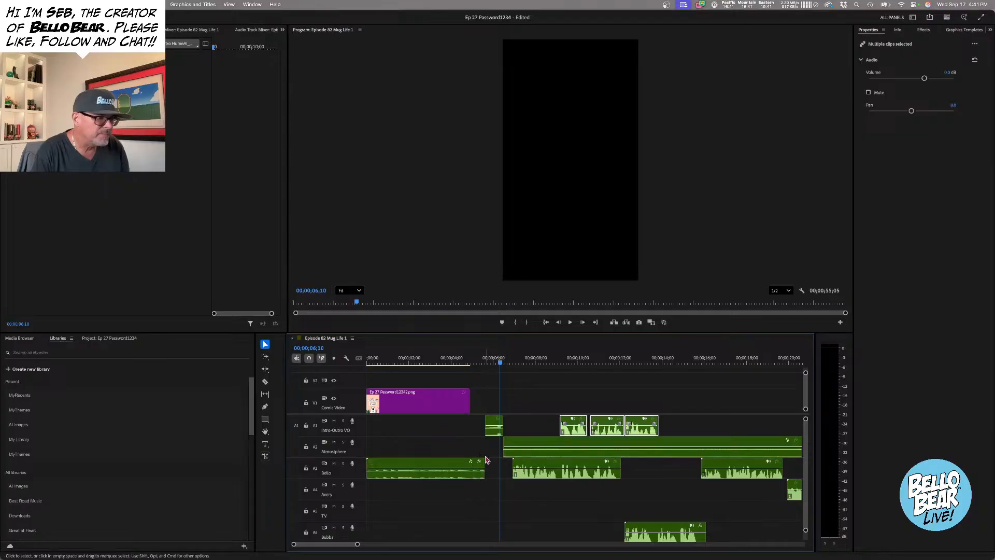
left_click(415, 359)
key("space")
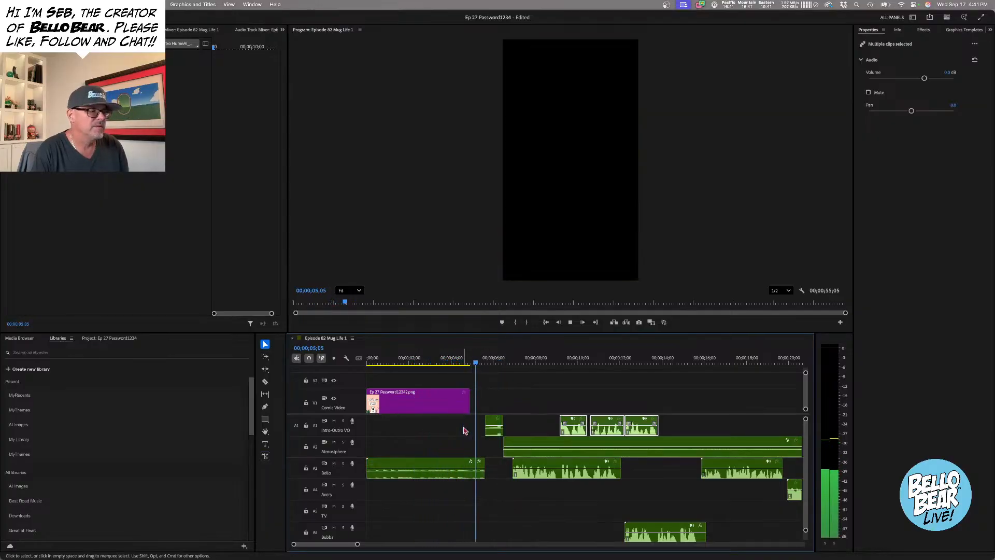
key("space")
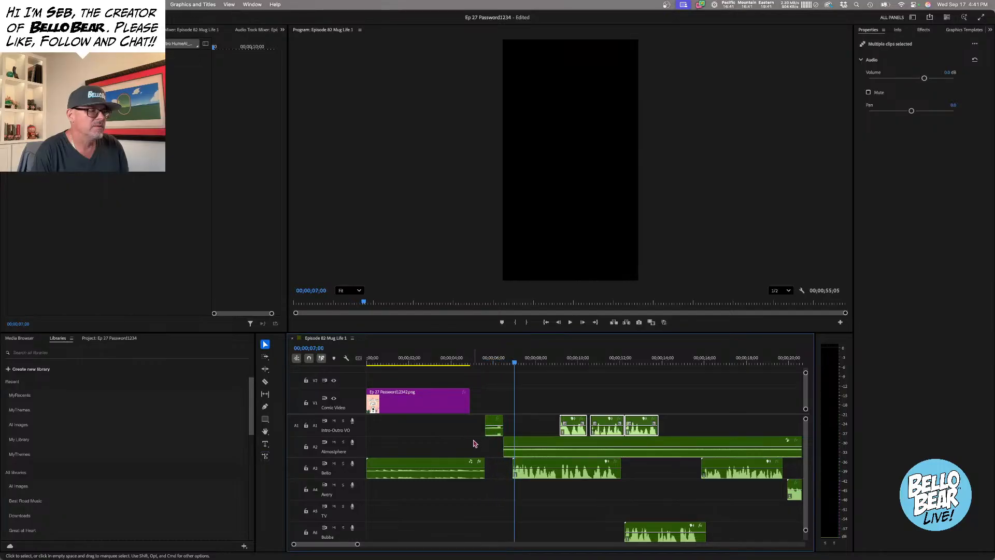
Try a longer theme song ending, shorten it to about 5 seconds and play it back.
left_click_drag(482, 458, 493, 456)
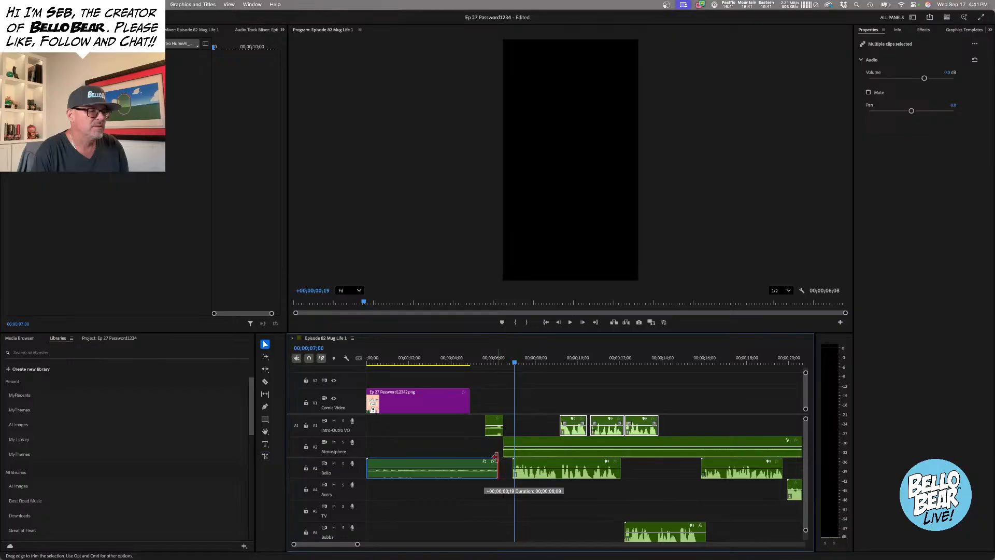
left_click_drag(471, 457, 470, 456)
left_click(434, 357)
key("space")
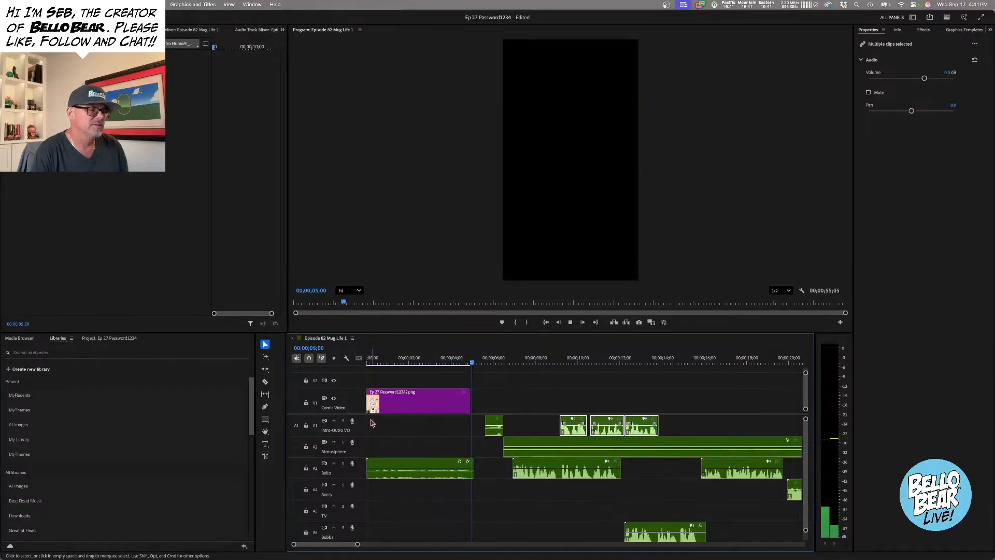
key("space")
Trim the theme song back to the end of the title image and play the sequence from the start.
left_click_drag(471, 460, 467, 458)
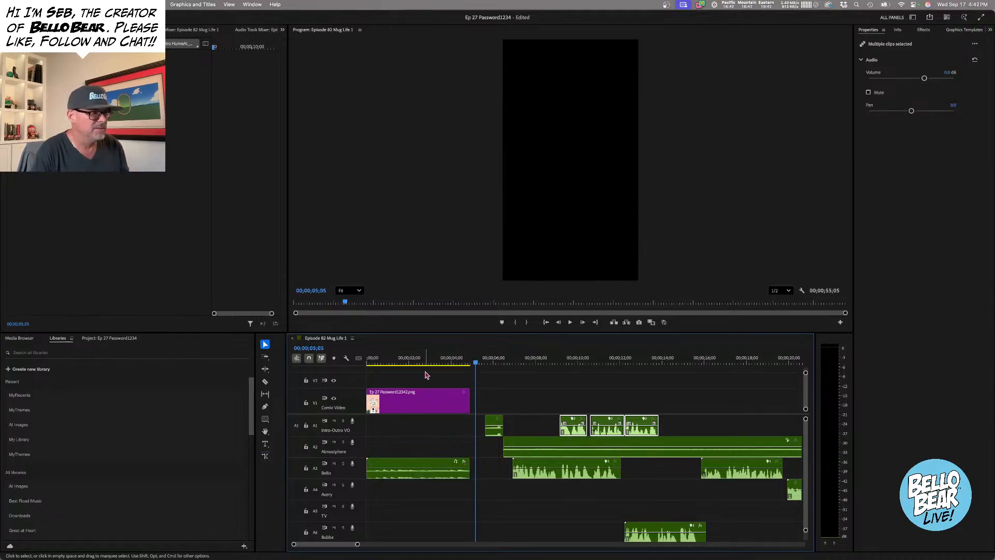
key("Home")
key("space")
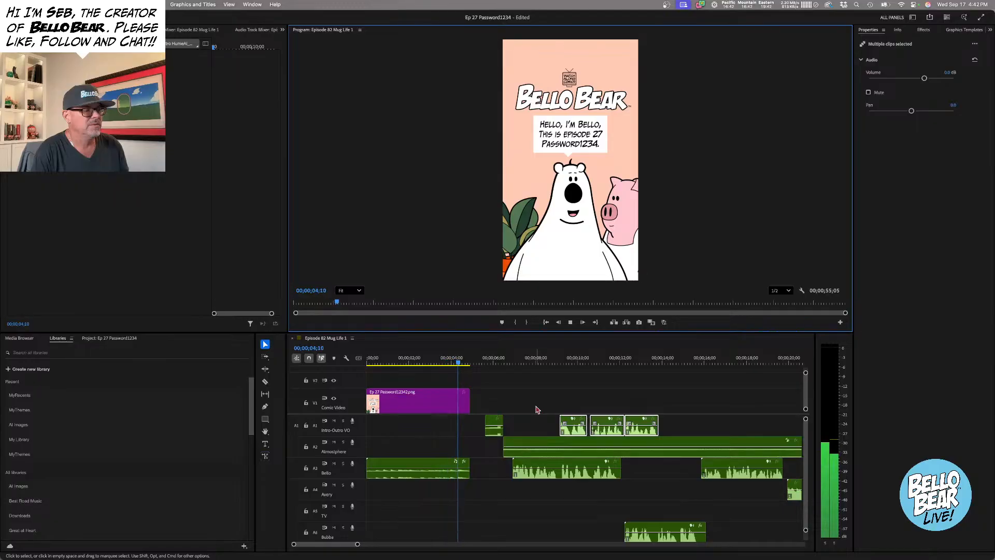
key("space")
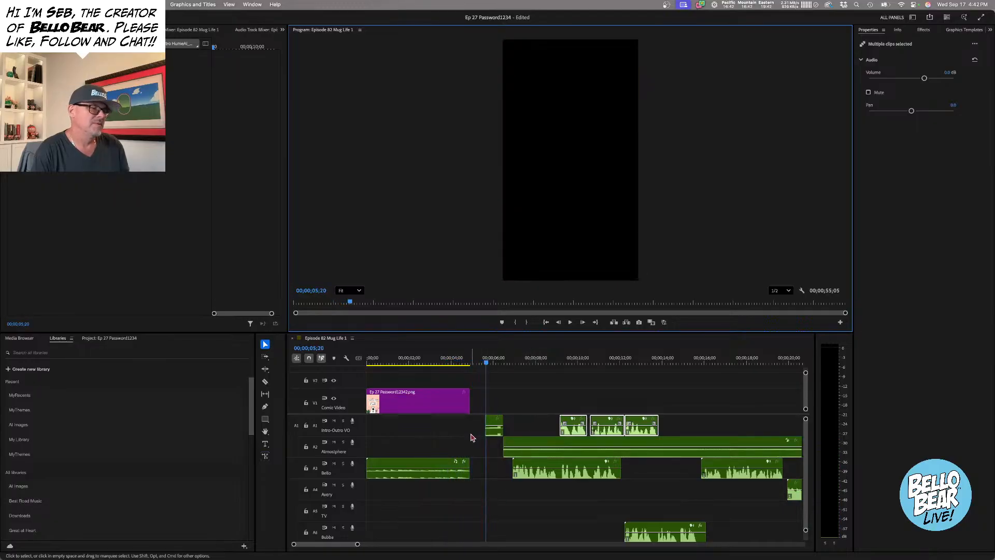
Extend the theme song's end past the title image to just before the tape-start sound clip.
left_click(423, 462)
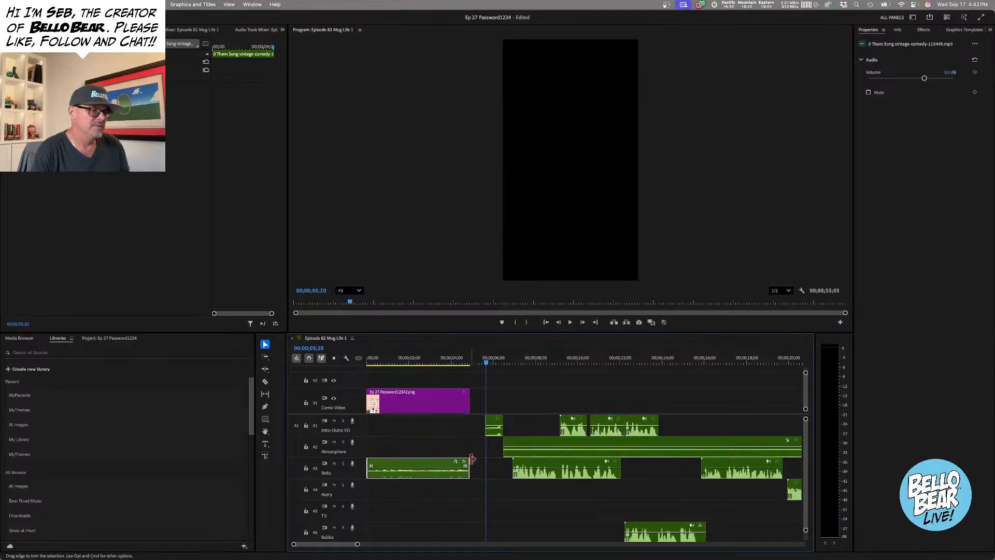
left_click_drag(467, 459, 478, 458)
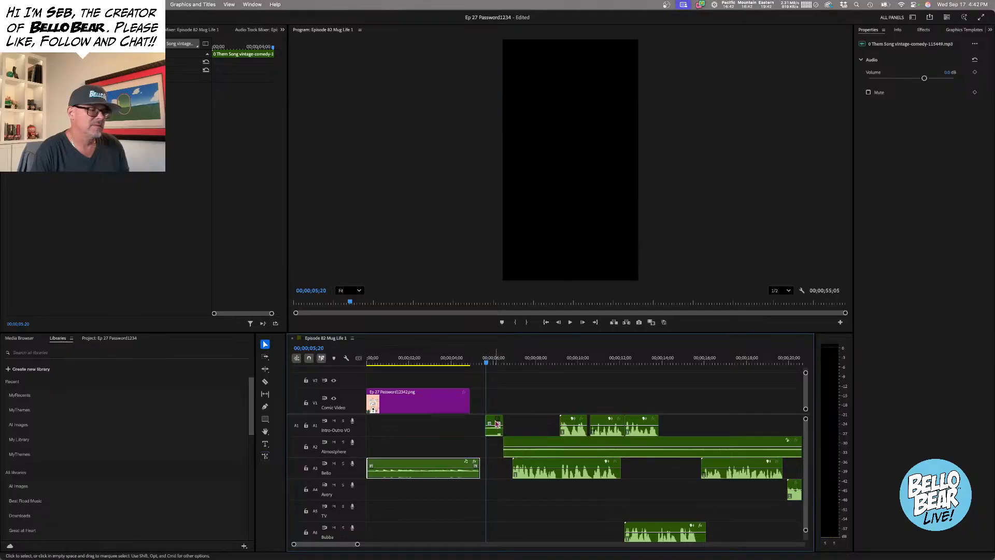
left_click_drag(493, 420, 483, 422)
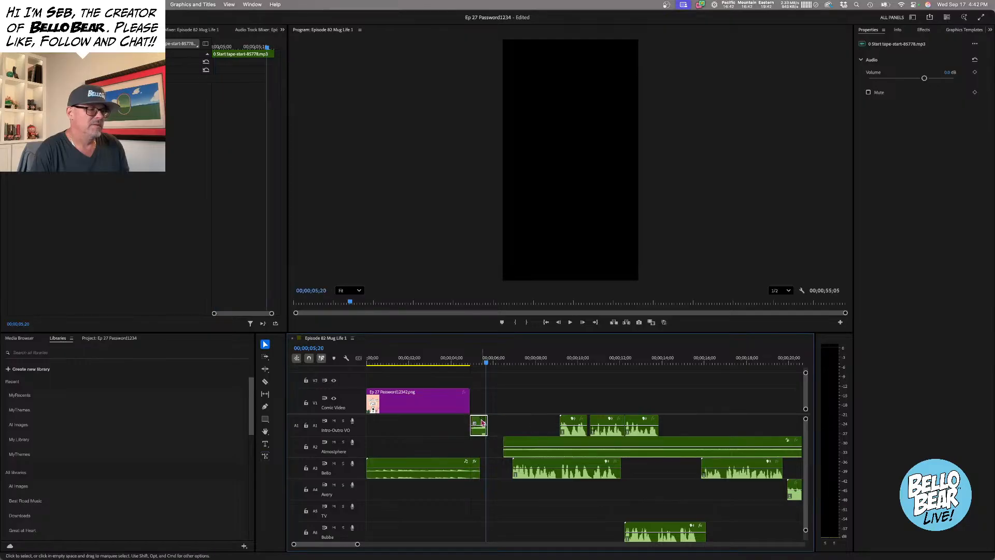
left_click_drag(555, 398, 644, 424)
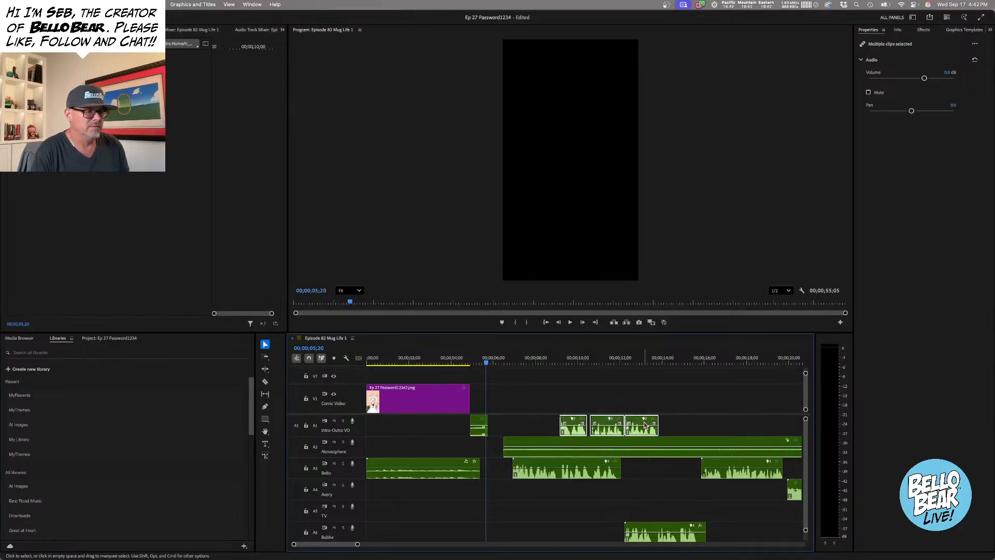
key("super+z")
Extend the title image to the tape-start clip and return the three voice segments to end with the theme song, checking by playback.
left_click(483, 387)
left_click_drag(466, 387, 472, 431)
left_click(472, 479)
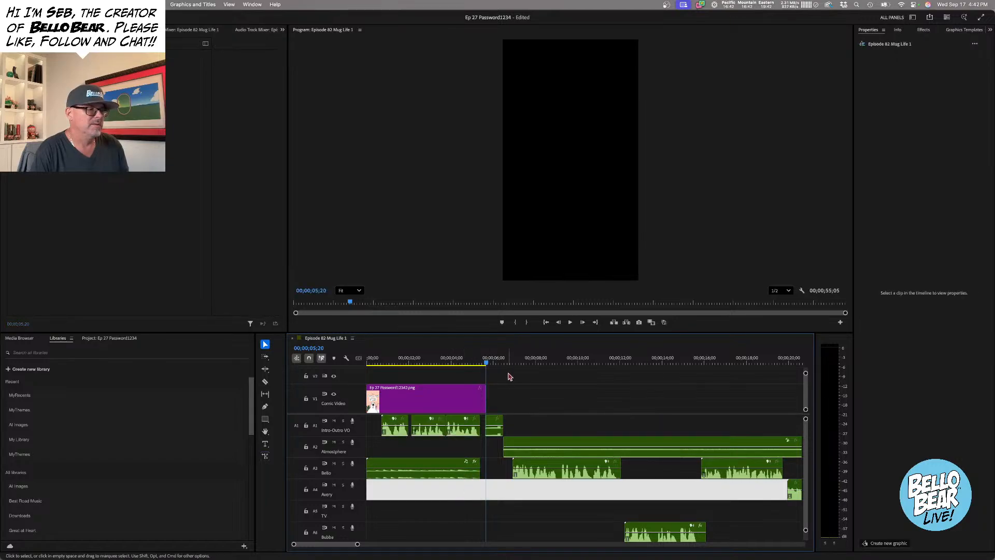
left_click(548, 322)
key("space")
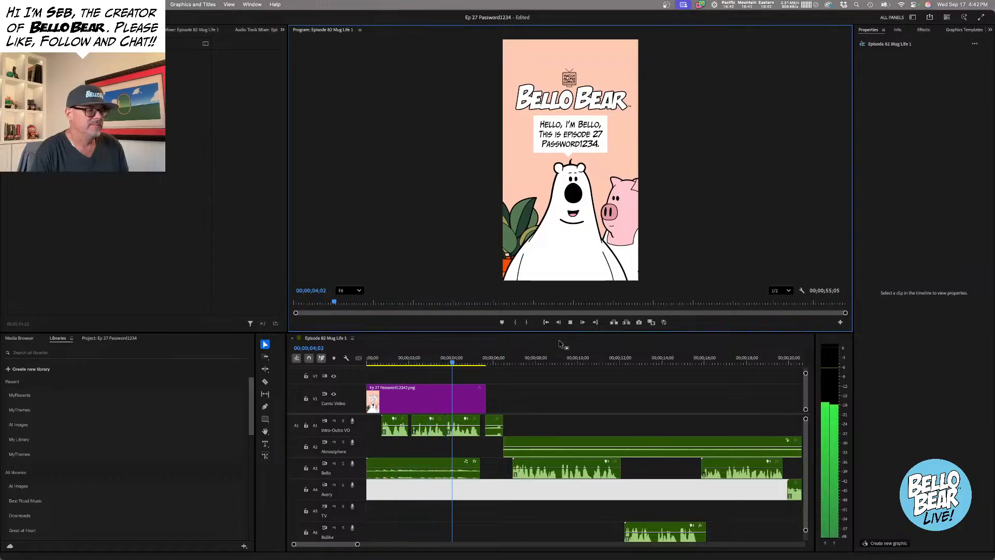
Replay the end of the intro and extend the theme song's end slightly past the title image.
key("space")
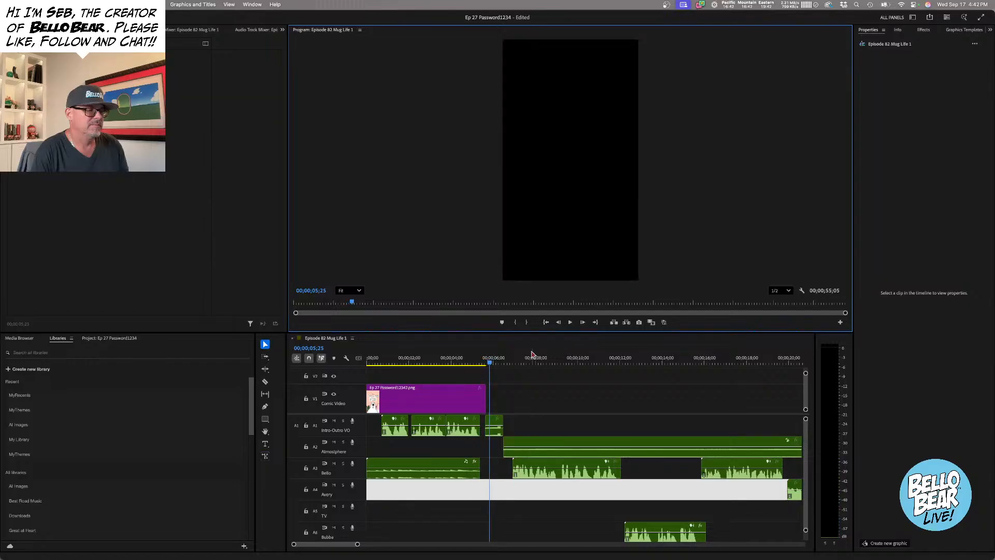
left_click(466, 363)
key("space")
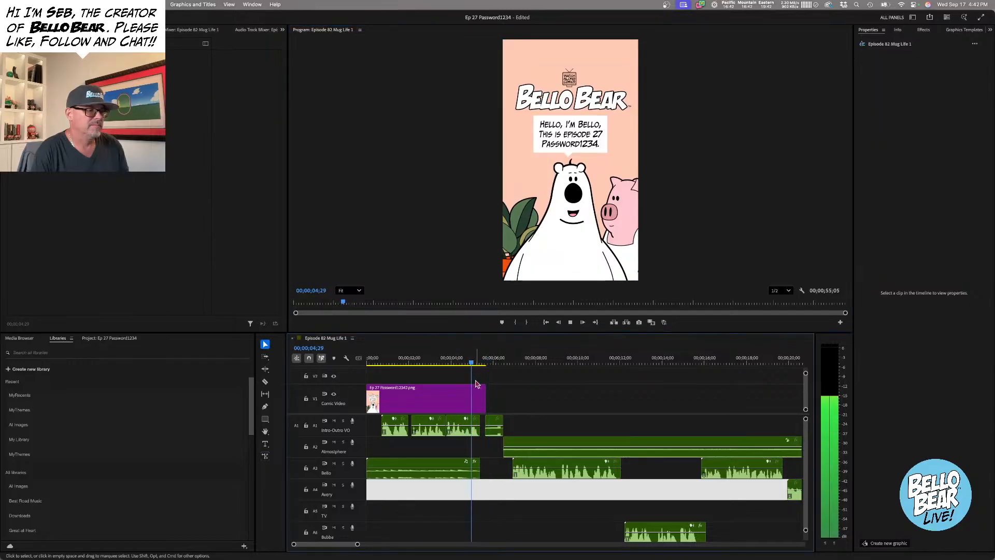
key("space")
left_click_drag(482, 459, 495, 456)
Move the theme song down to the TV audio track, extend its end to about 12.5 seconds and play it from the start.
scroll(496, 483, "down", 1)
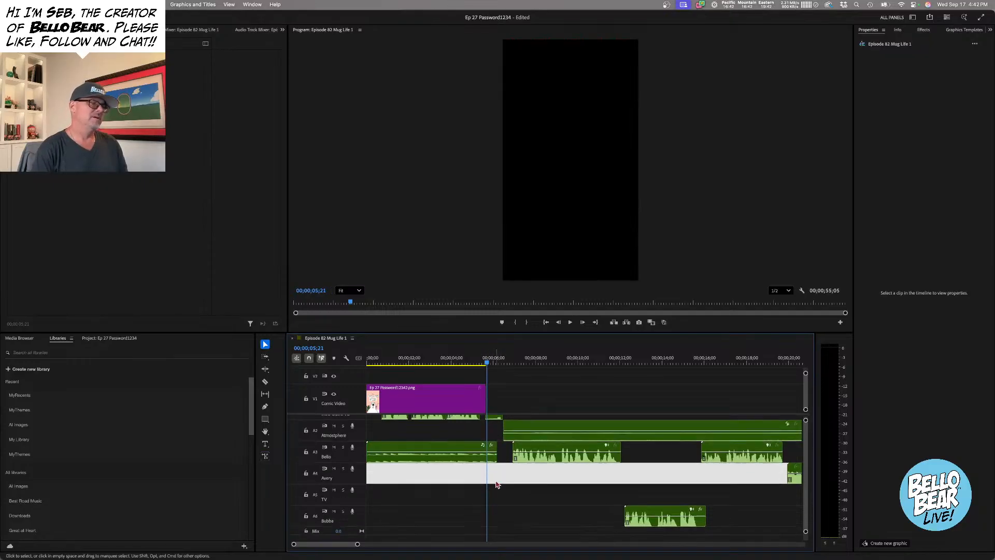
left_click_drag(428, 448, 424, 509)
scroll(434, 471, "up", 1)
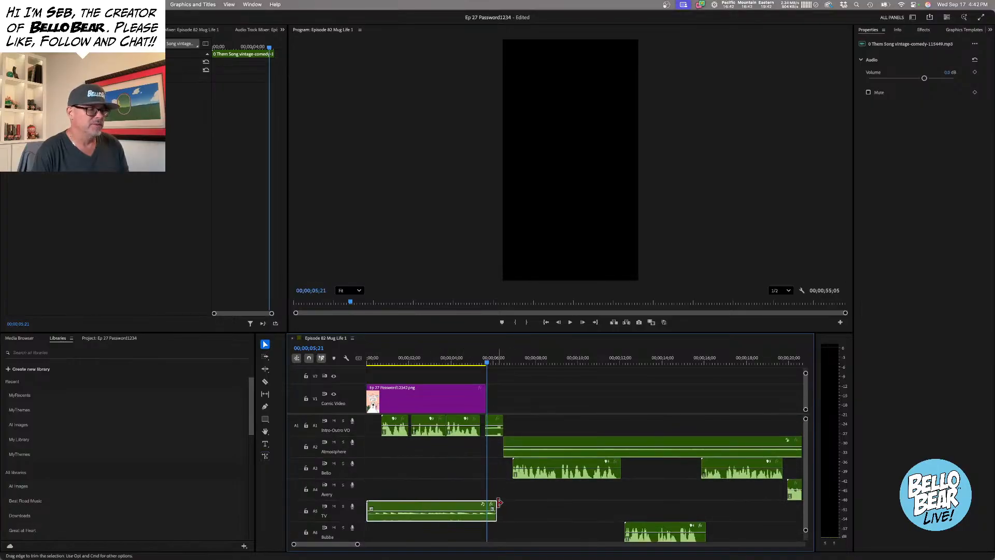
left_click_drag(494, 502, 634, 504)
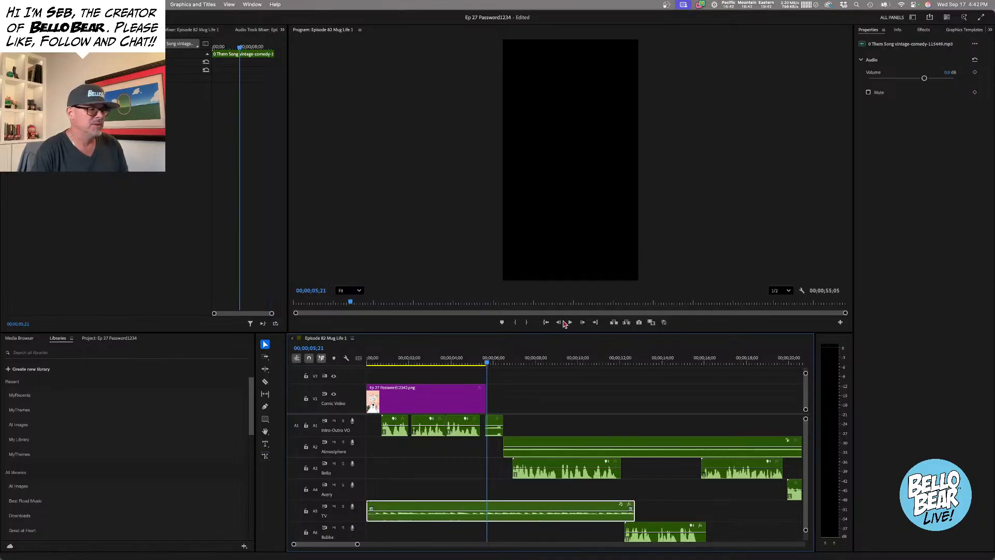
left_click(546, 322)
key("space")
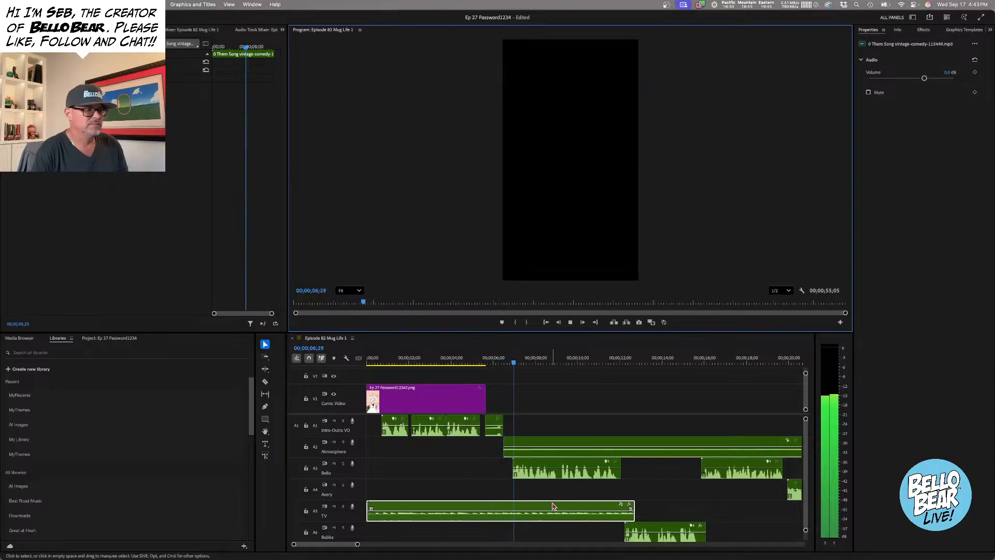
key("space")
Extend the theme song's end to about 17 seconds and listen to the added section.
left_click_drag(632, 501, 674, 486)
left_click_drag(369, 504, 728, 504)
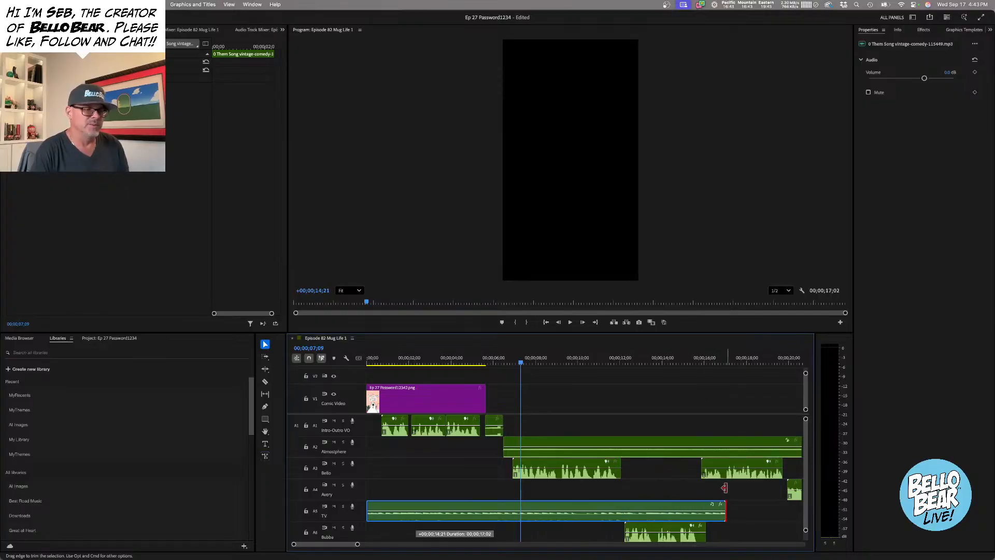
left_click(369, 501)
key("space")
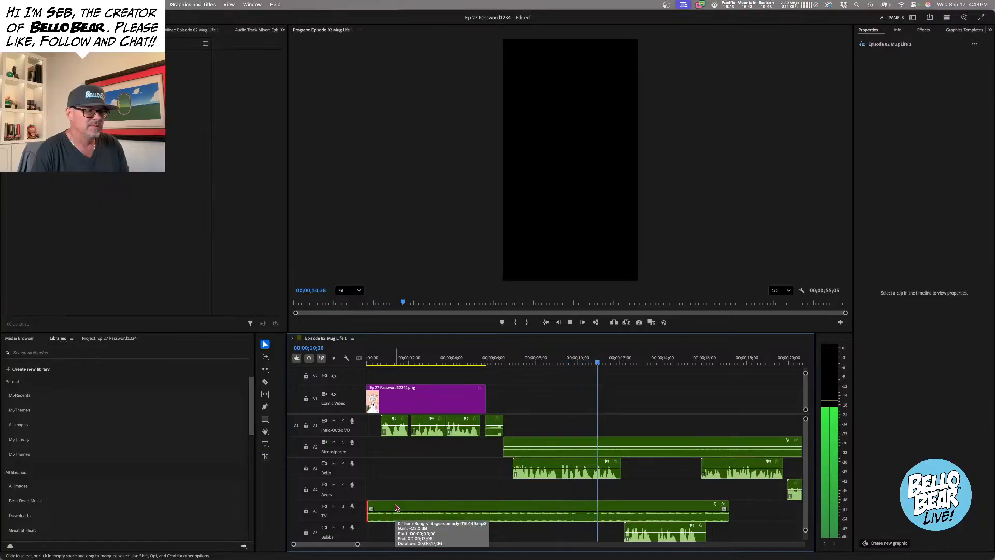
key("space")
Delete all the old character dialogue clips from the Bello, Avery and Bubba audio tracks.
left_click_drag(476, 475, 646, 493)
key("Delete")
scroll(608, 525, "down", 1)
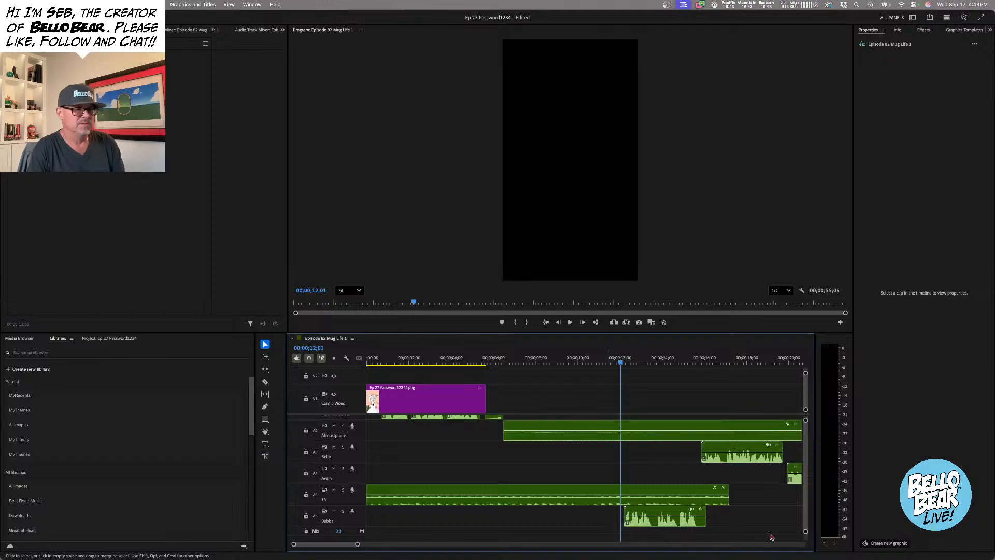
scroll(668, 467, "right", 5)
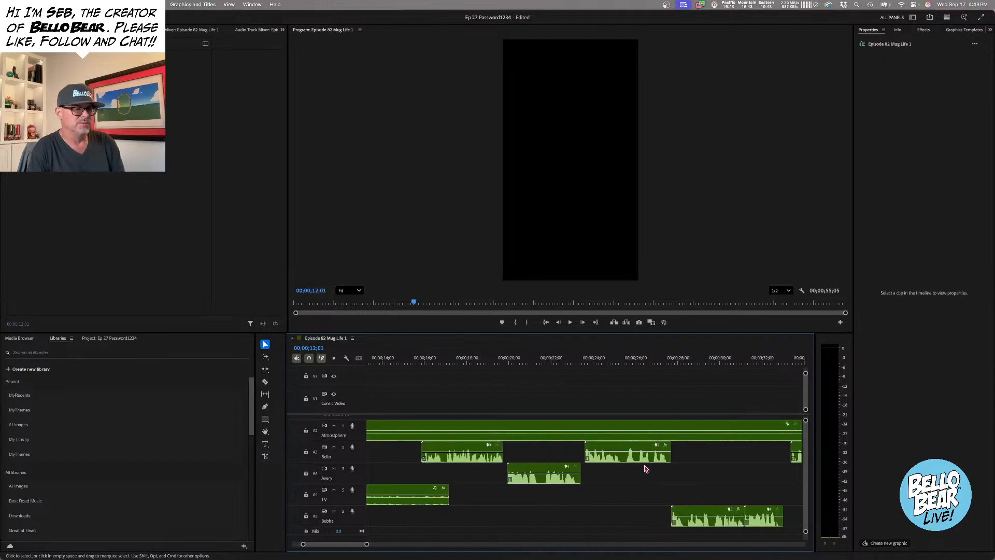
left_click_drag(415, 455, 805, 482)
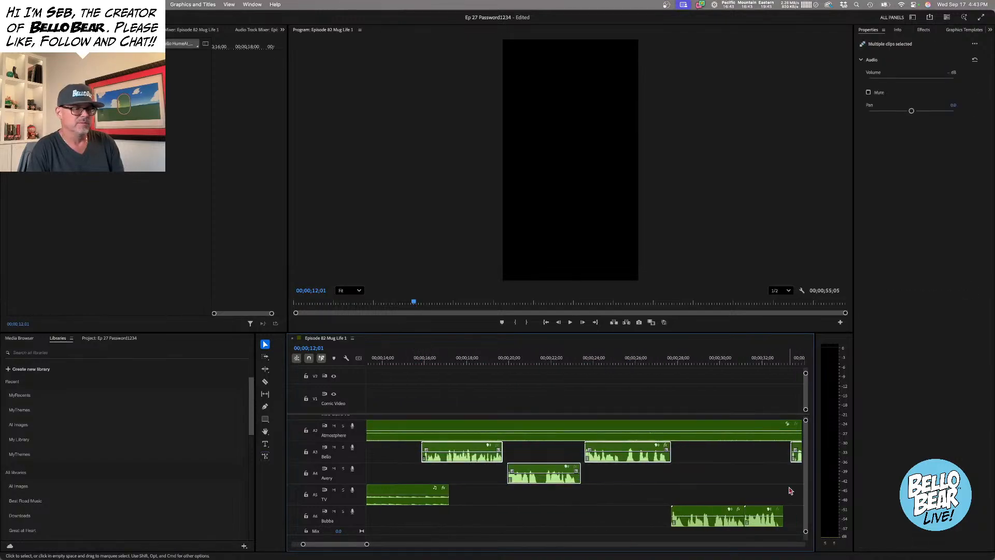
key("Delete")
left_click(689, 516)
key("Delete")
scroll(682, 468, "right", 5)
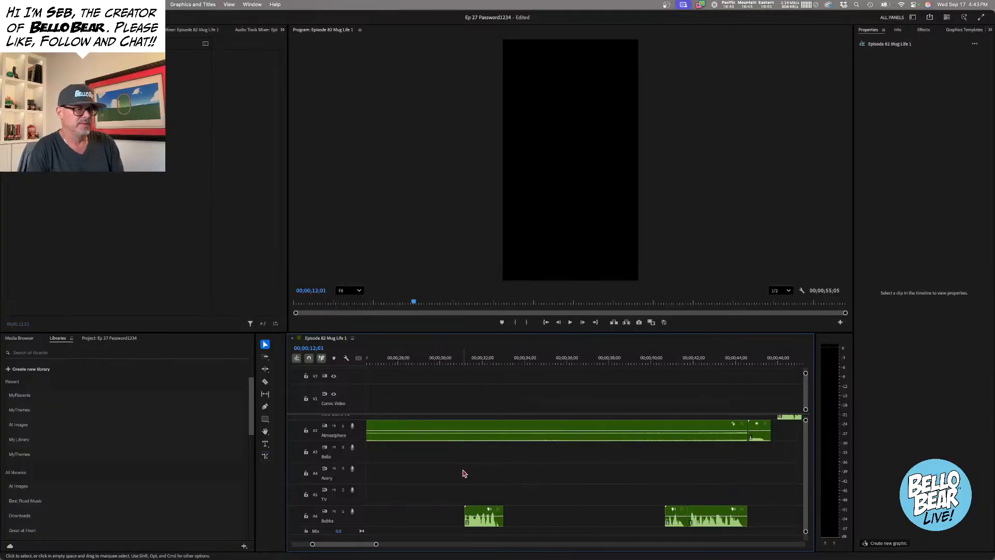
left_click_drag(464, 473, 736, 524)
key("Delete")
scroll(620, 438, "right", 3)
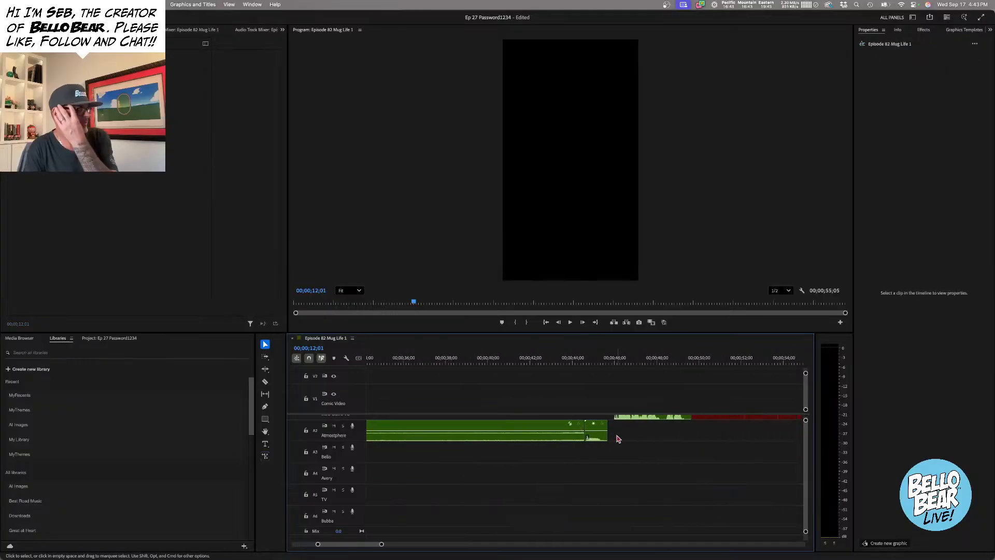
Listen to the extended theme song and trim its end back to about 14.5 seconds.
scroll(614, 437, "left", 10)
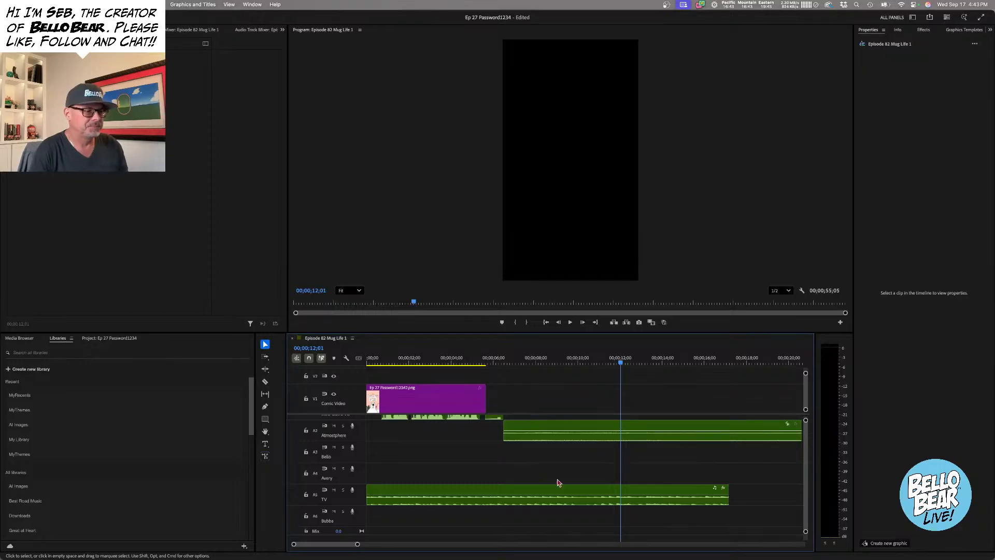
key("space")
scroll(682, 469, "right", 2)
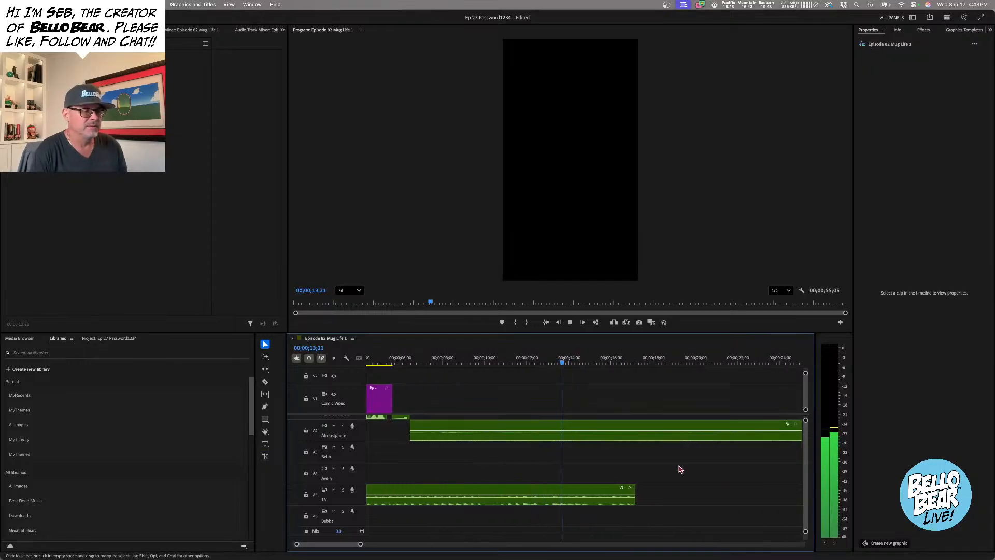
key("space")
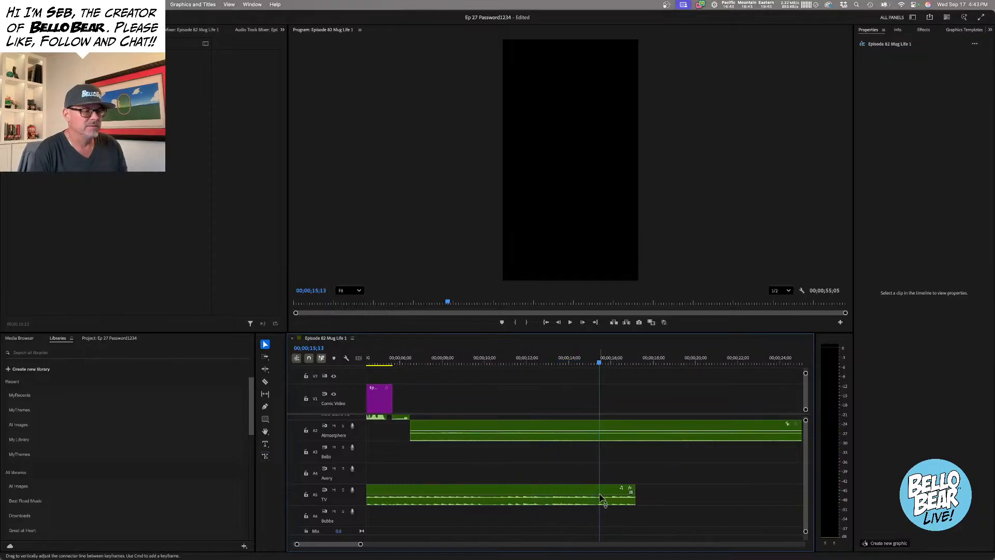
left_click_drag(633, 487, 580, 487)
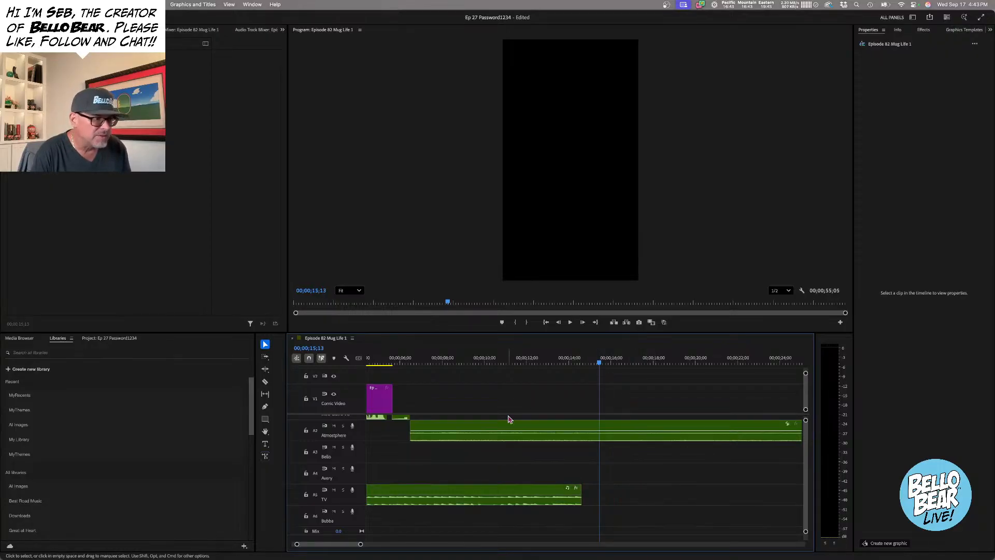
Play the theme song's last section, split the clip at about 10 seconds and delete the part before the cut.
left_click(443, 361)
key("space")
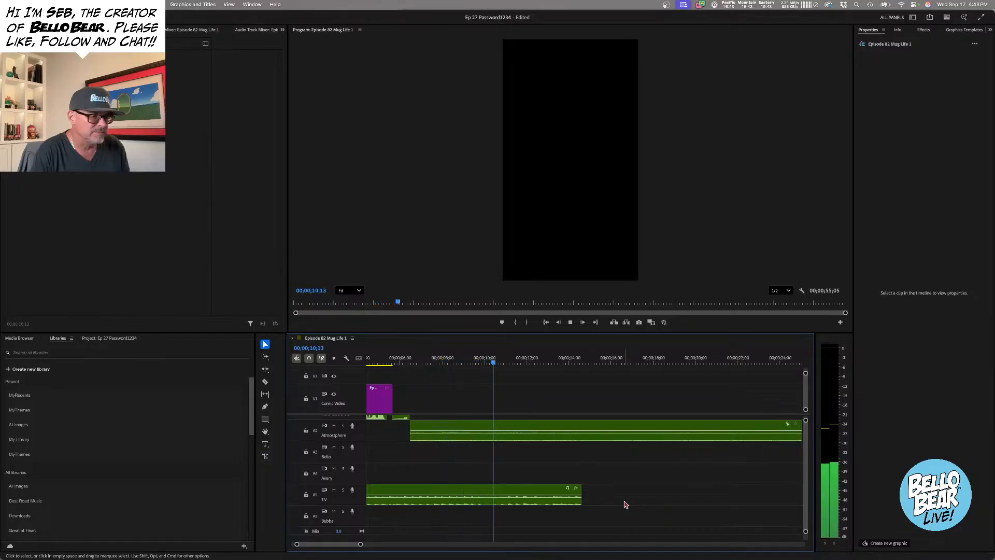
key("space")
left_click(264, 383)
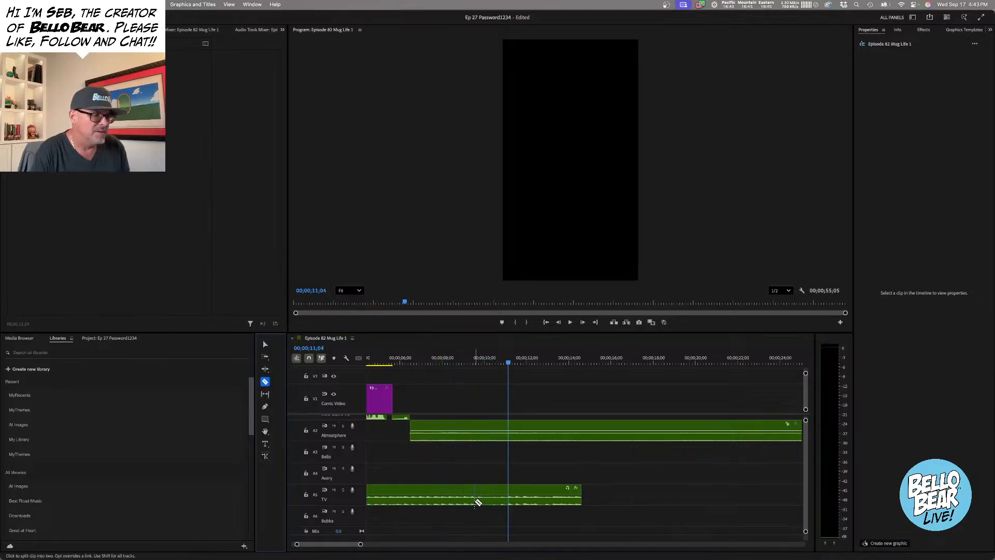
left_click(490, 493)
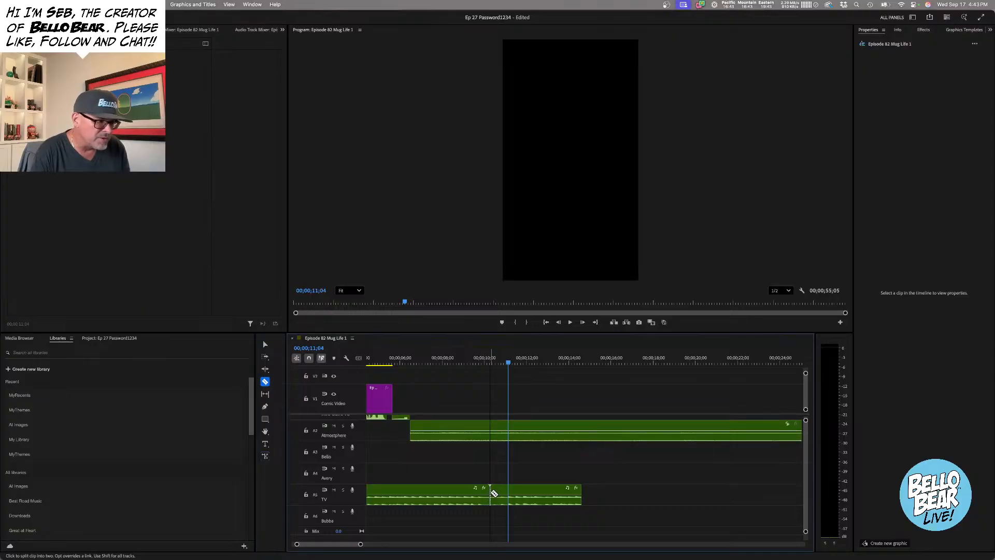
left_click(265, 345)
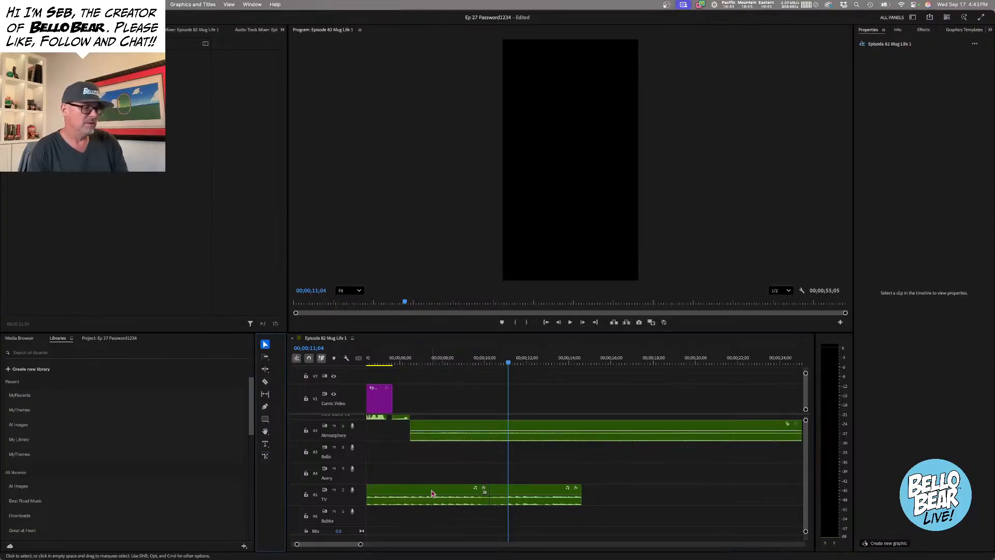
left_click(451, 495)
key("Delete")
Move the remaining theme song segment to the Bello track so it ends with the intro voice, and play from the start.
scroll(539, 495, "left", 3)
left_click_drag(650, 492, 395, 478)
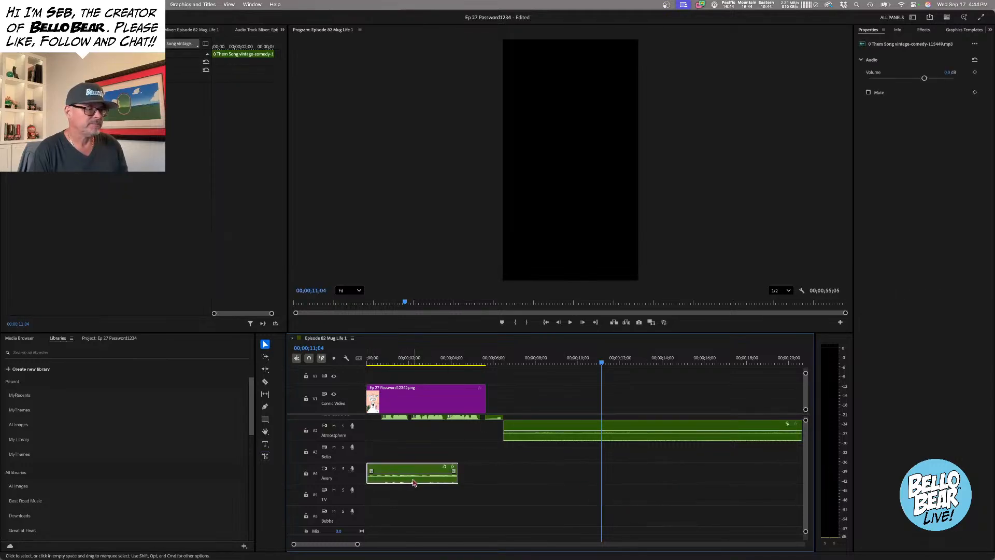
scroll(455, 449, "up", 1)
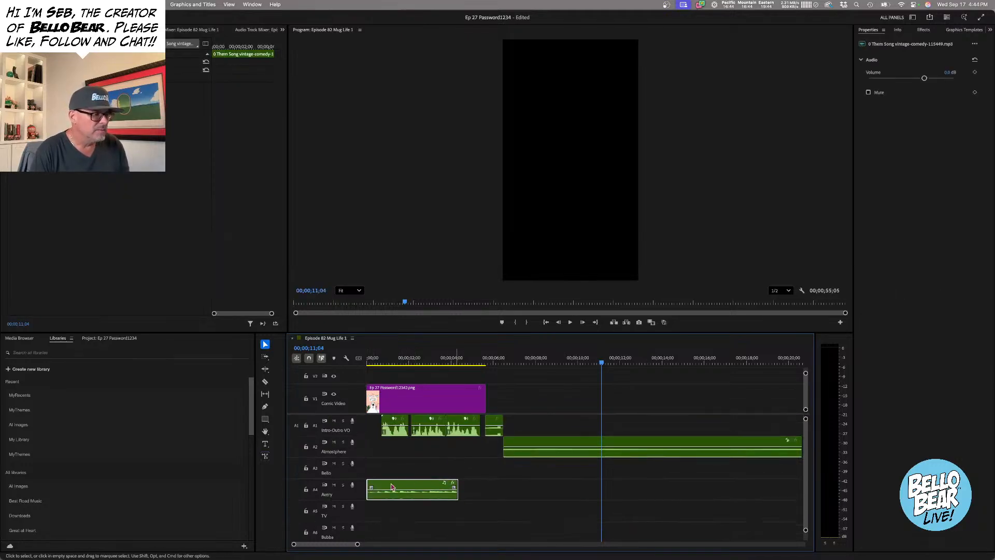
left_click_drag(386, 477, 416, 461)
key("space")
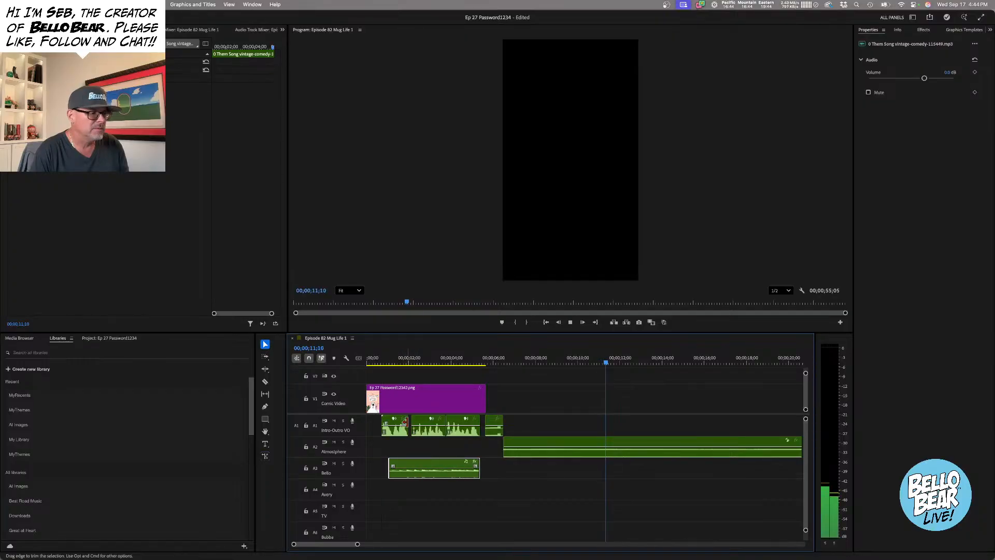
key("space")
left_click(373, 360)
key("space")
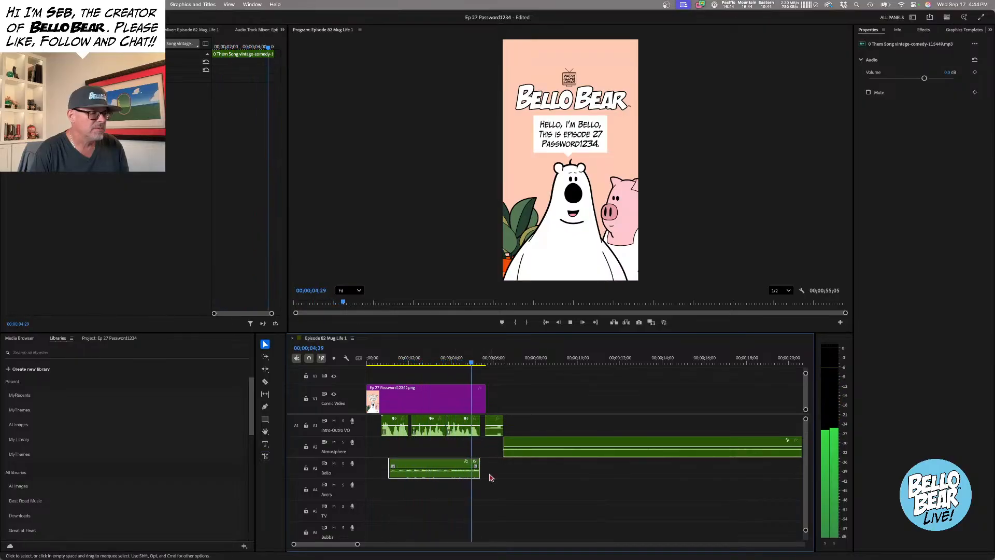
key("space")
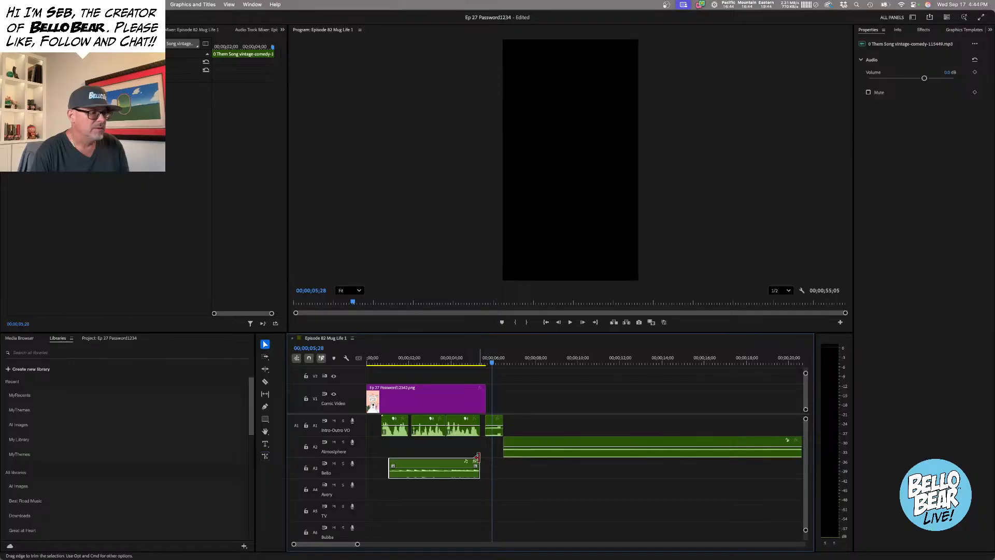
Extend the theme song segment to about 5 seconds and shift it to start at about 6 seconds, checking by playback.
left_click_drag(485, 460, 487, 457)
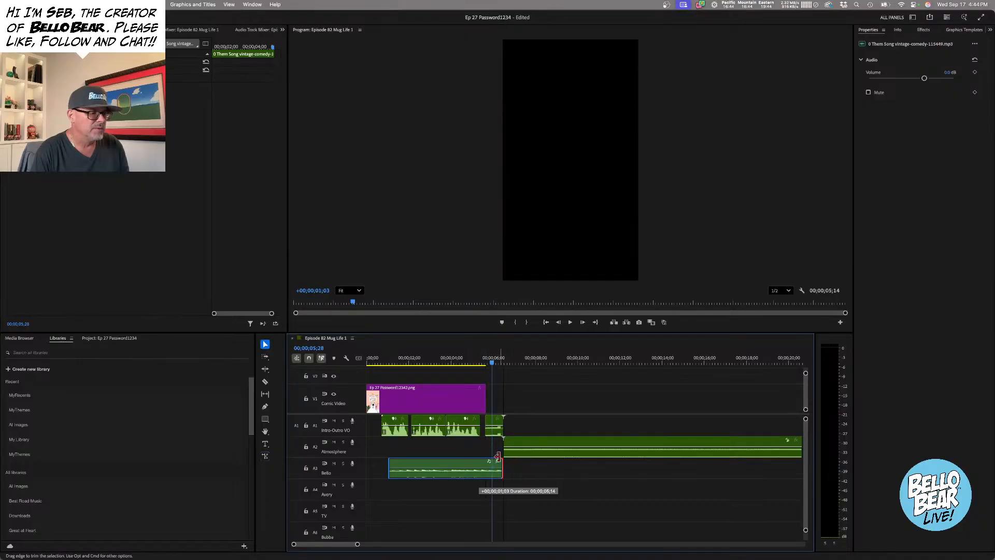
left_click_drag(496, 457, 569, 462)
left_click(449, 361)
left_click(501, 363)
key("space")
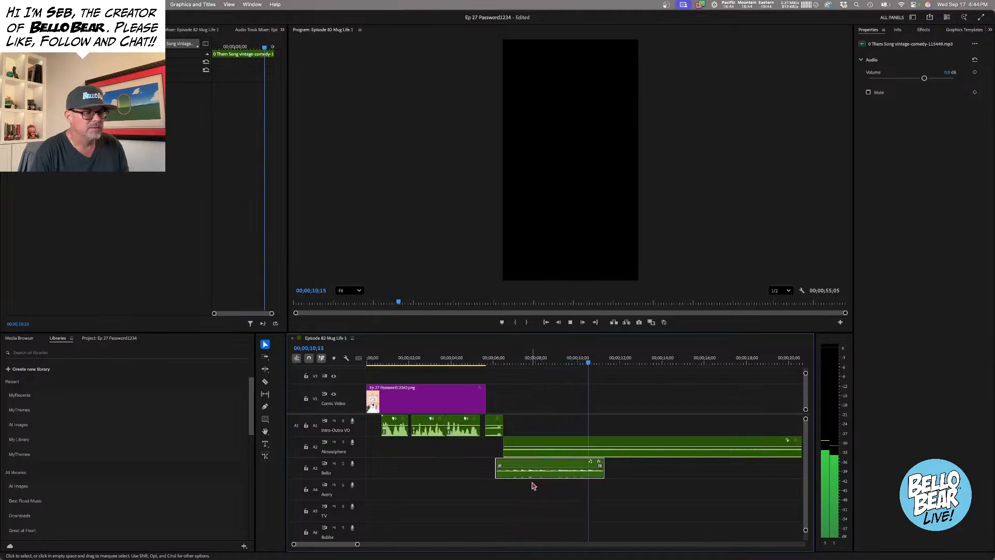
key("space")
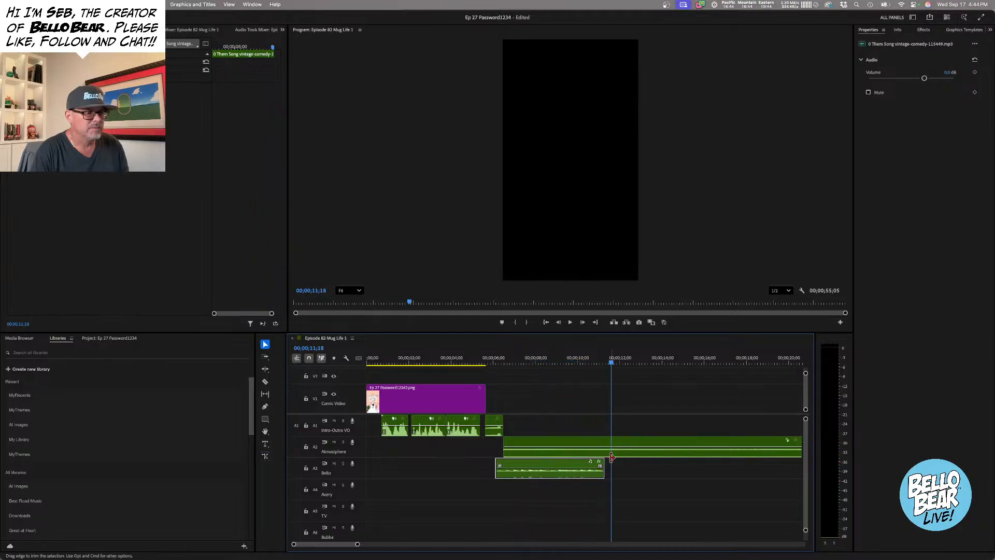
Try a longer theme song ending at about 12 seconds and play it back.
left_click_drag(601, 459, 615, 459)
left_click(545, 361)
key("space")
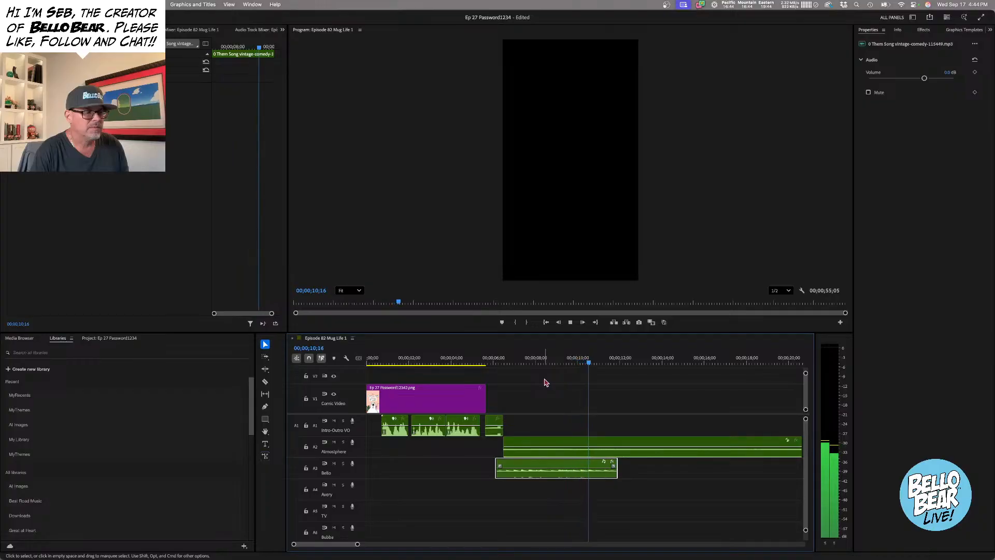
key("space")
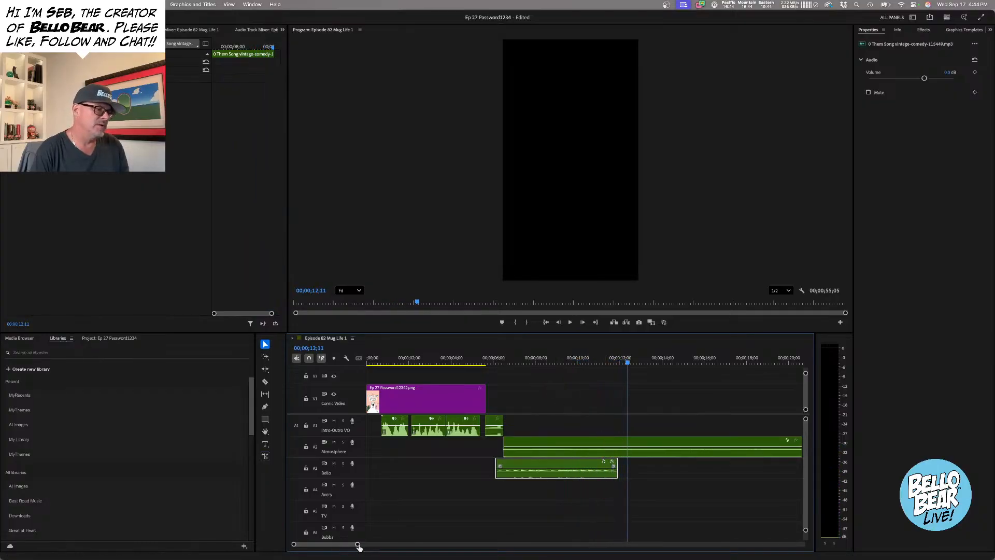
Trim the theme song segment's end back to about 11 seconds and play it again.
left_click_drag(358, 545, 325, 544)
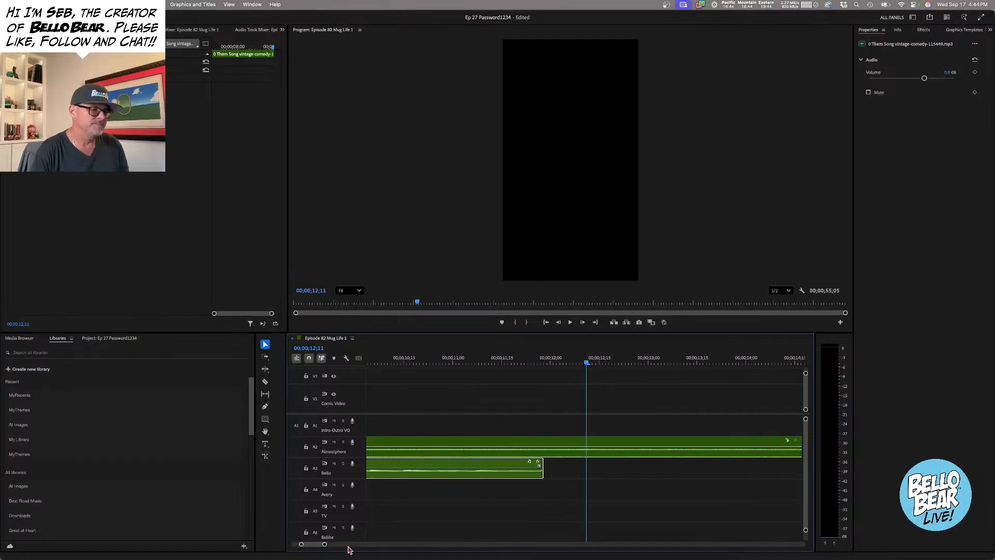
scroll(555, 511, "left", 4)
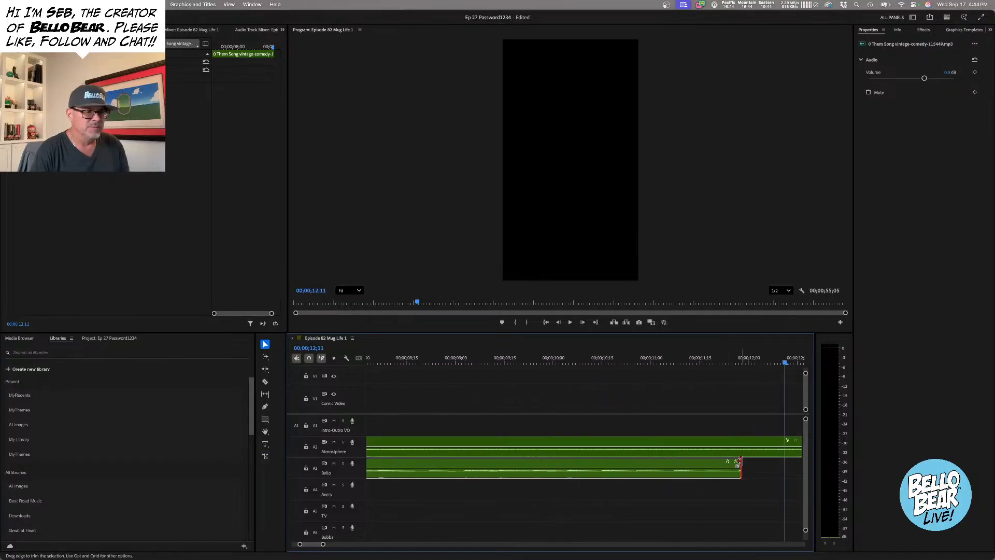
left_click_drag(738, 462, 667, 461)
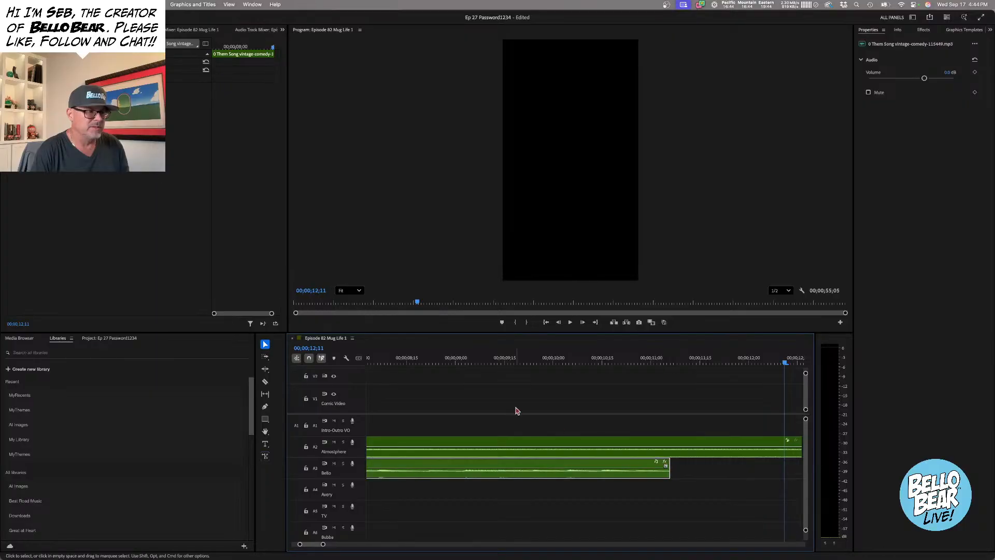
scroll(446, 382, "left", 3)
left_click(382, 363)
scroll(389, 365, "right", 1)
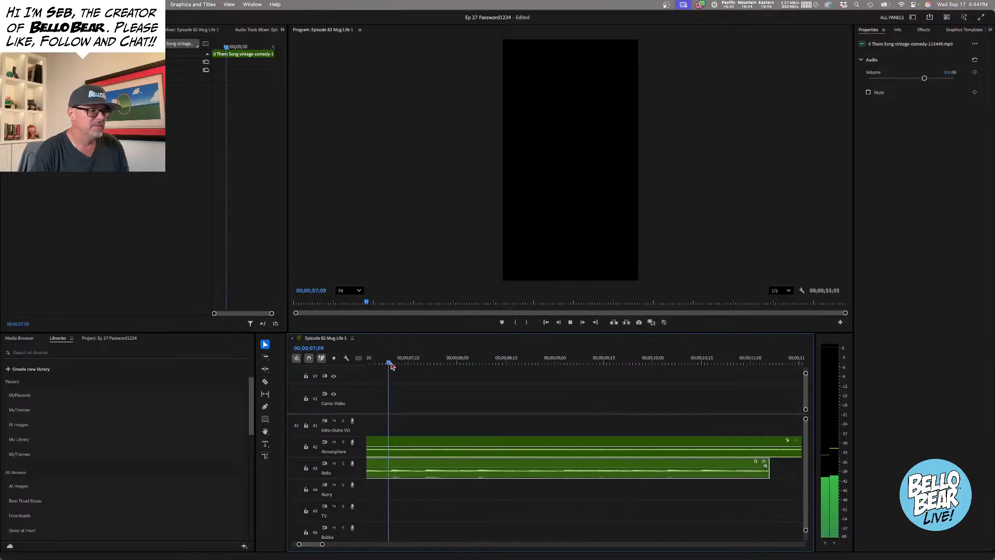
Play the theme song segment on the Bello track from about 7 seconds through to its ending.
key("space")
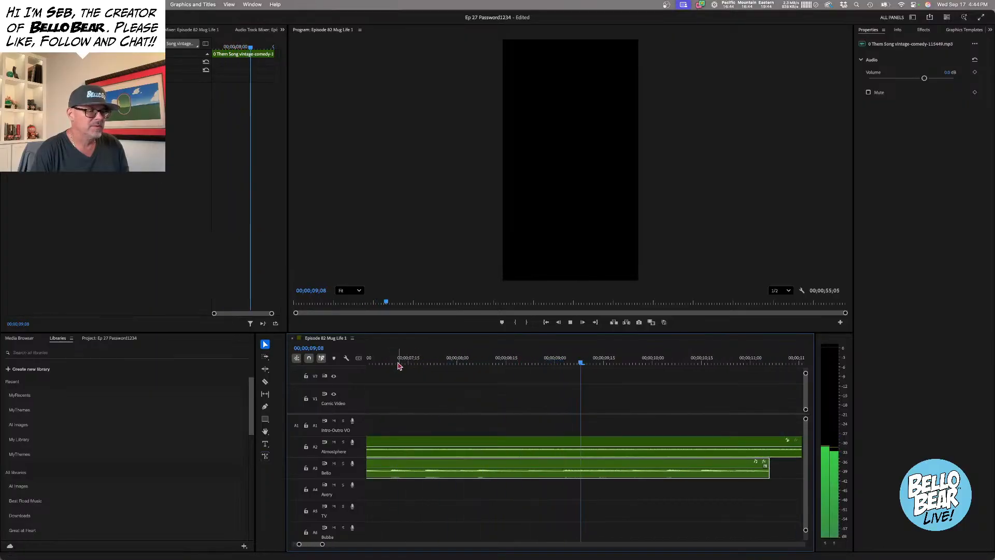
key("space")
key("space")
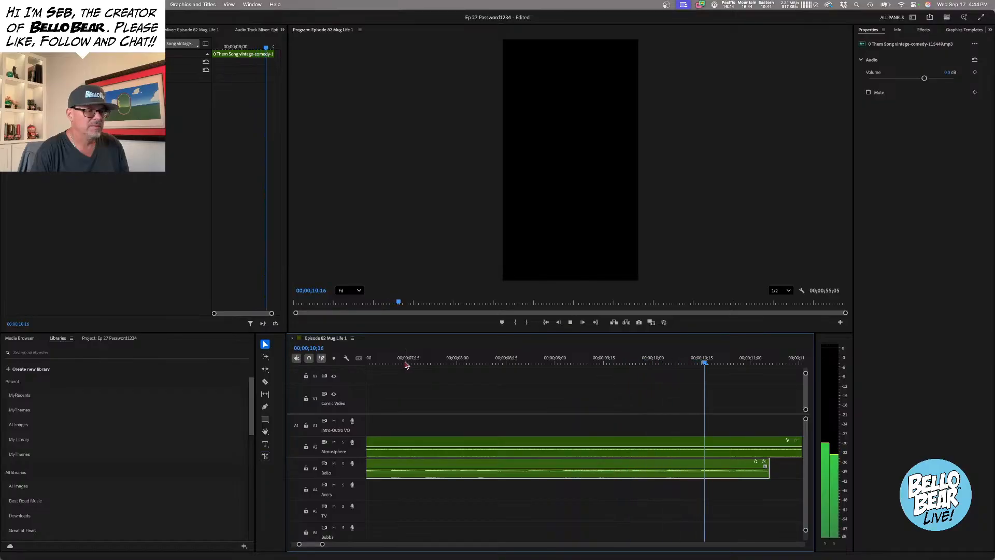
key("space")
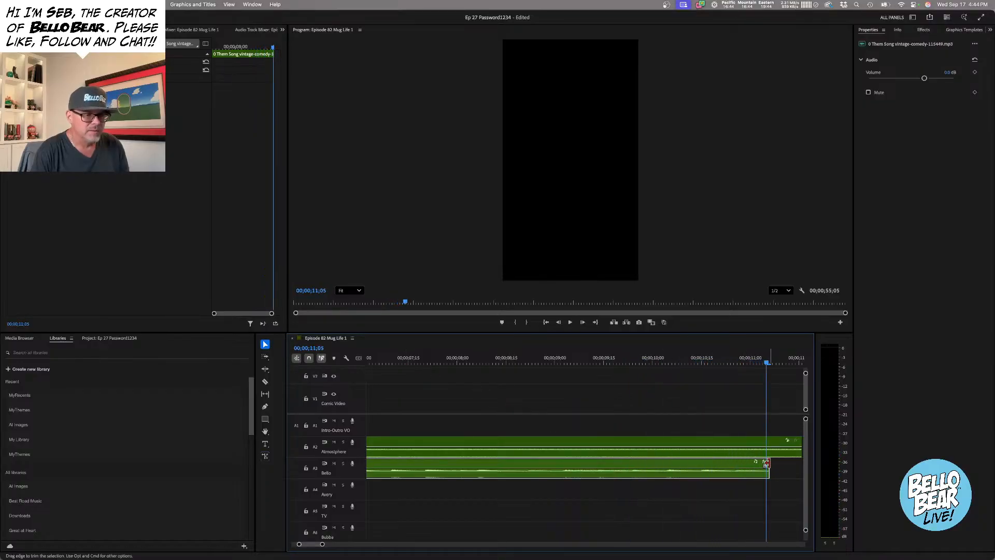
Trim the theme song segment's end on the Bello track back to about 00;00;10;26 and play back the ending.
left_click_drag(766, 463, 752, 464)
left_click_drag(733, 462, 734, 462)
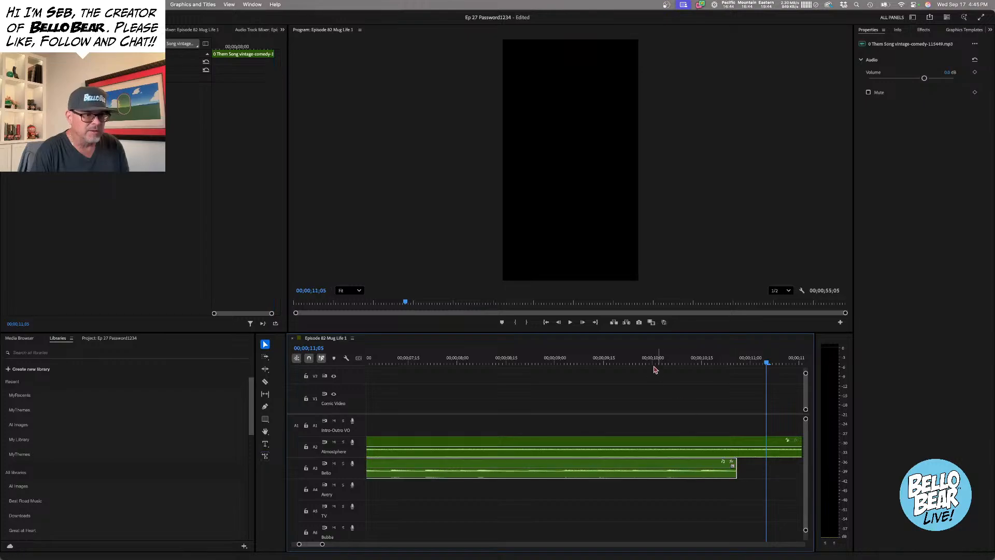
left_click(621, 359)
key("space")
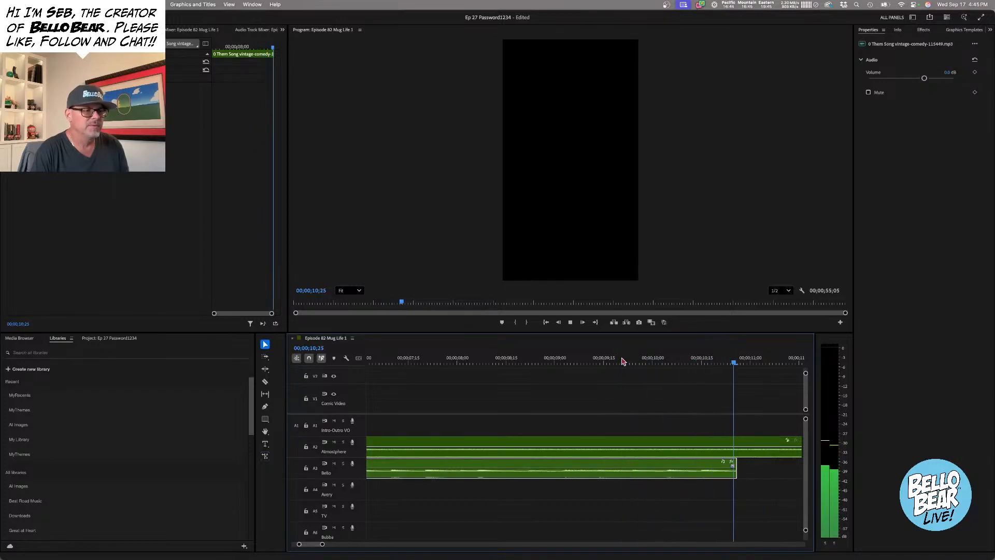
key("space")
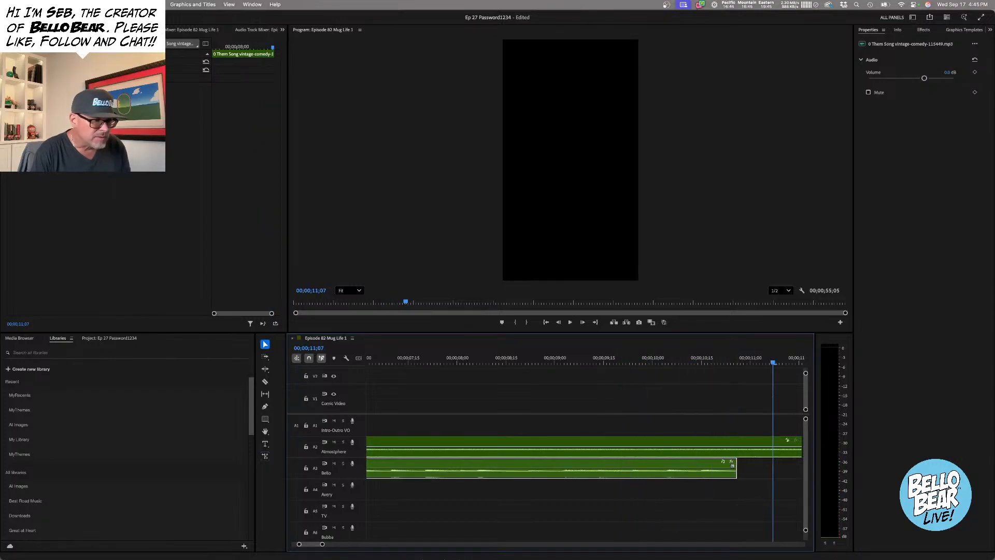
Shorten the theme song segment's end by about one more frame and play it back from about 00;00;09;10.
left_click_drag(732, 462, 731, 460)
left_click(589, 359)
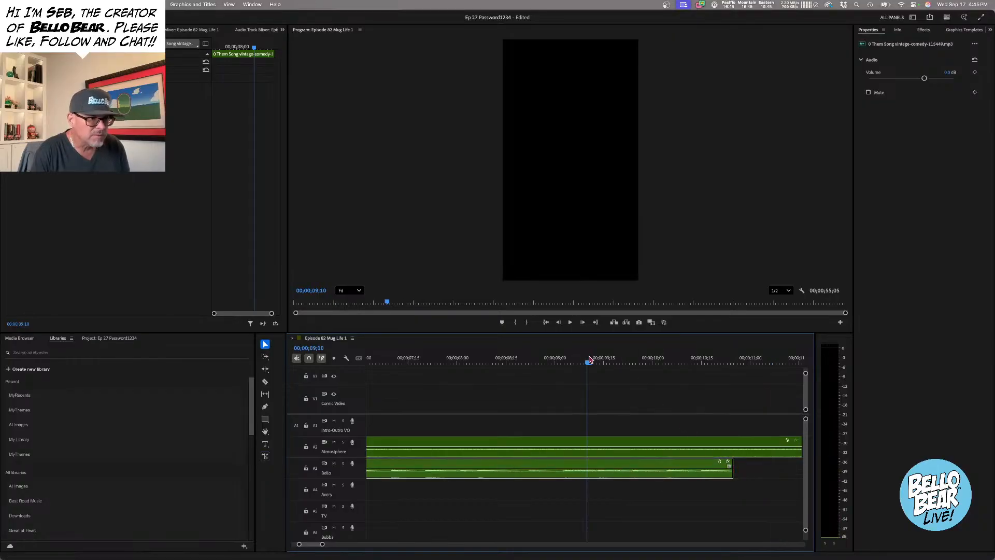
key("space")
key("space")
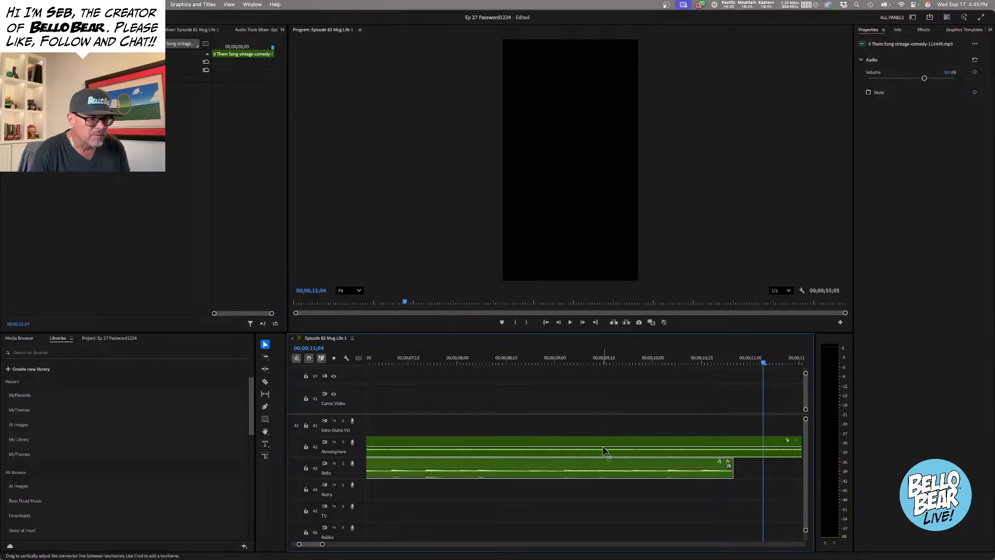
Move the theme song under the intro voice-over on the Bello track and tighten the title image and following audio to match its end.
left_click_drag(322, 544, 381, 544)
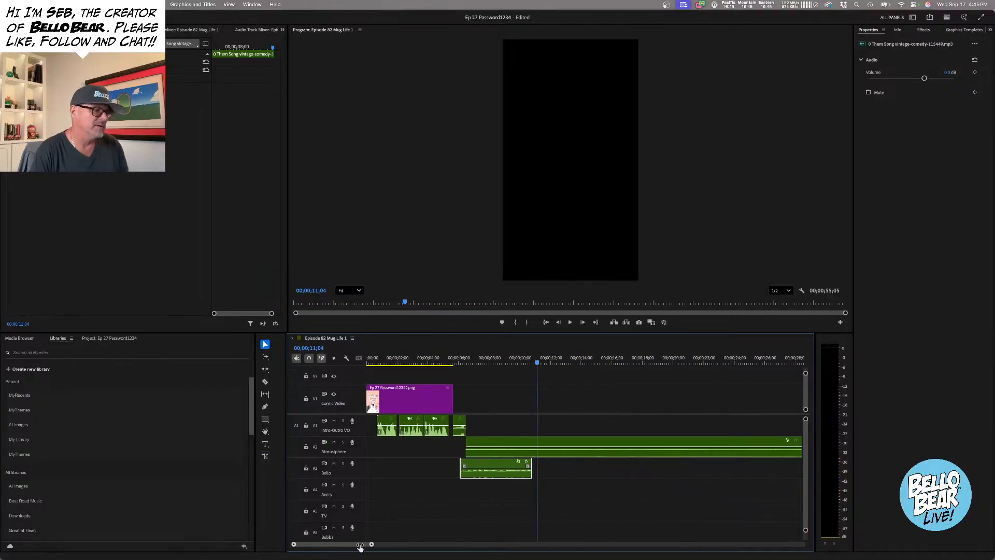
left_click_drag(482, 469, 417, 468)
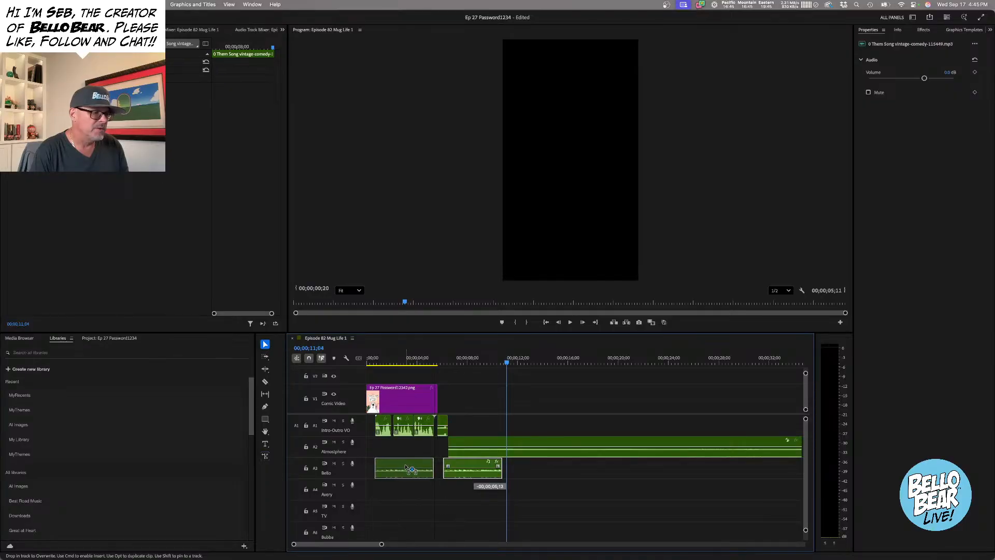
left_click_drag(408, 468, 407, 468)
left_click_drag(436, 393, 462, 454)
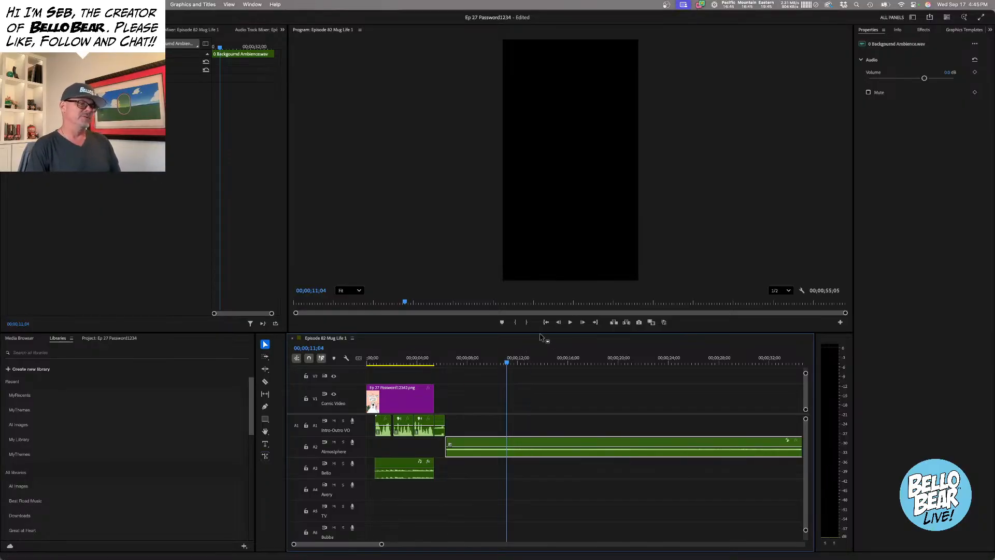
Play back the background ambience, and play the intro from the start of the sequence to check its timing.
key("space")
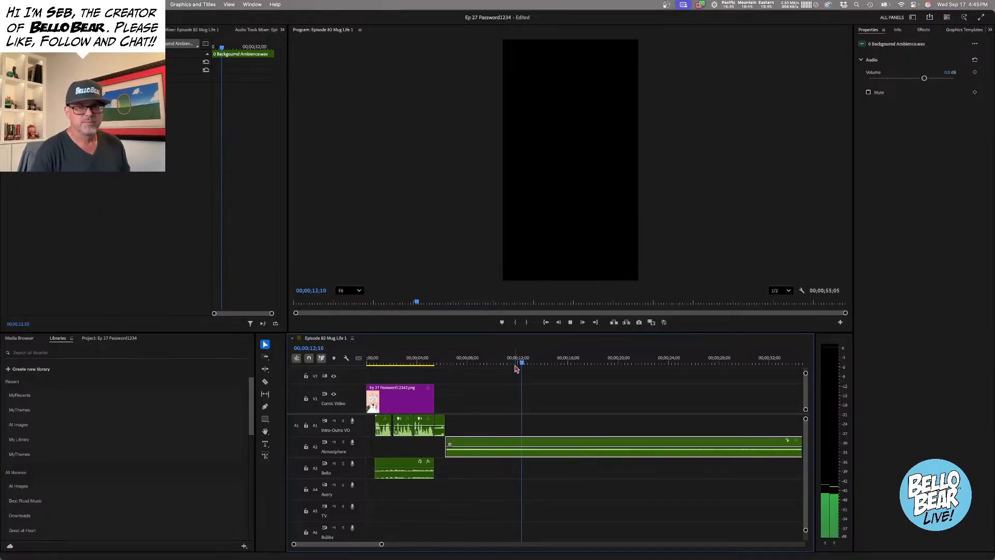
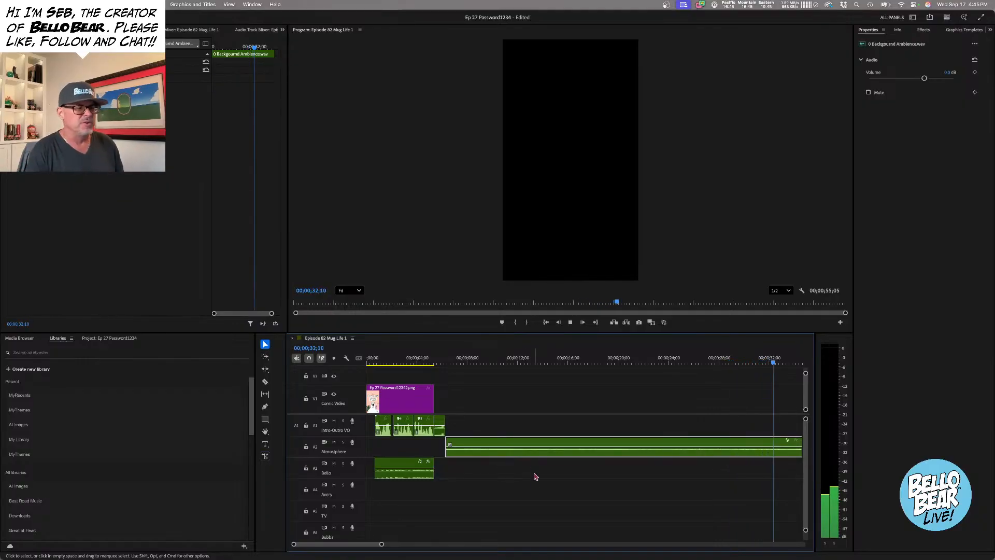
key("space")
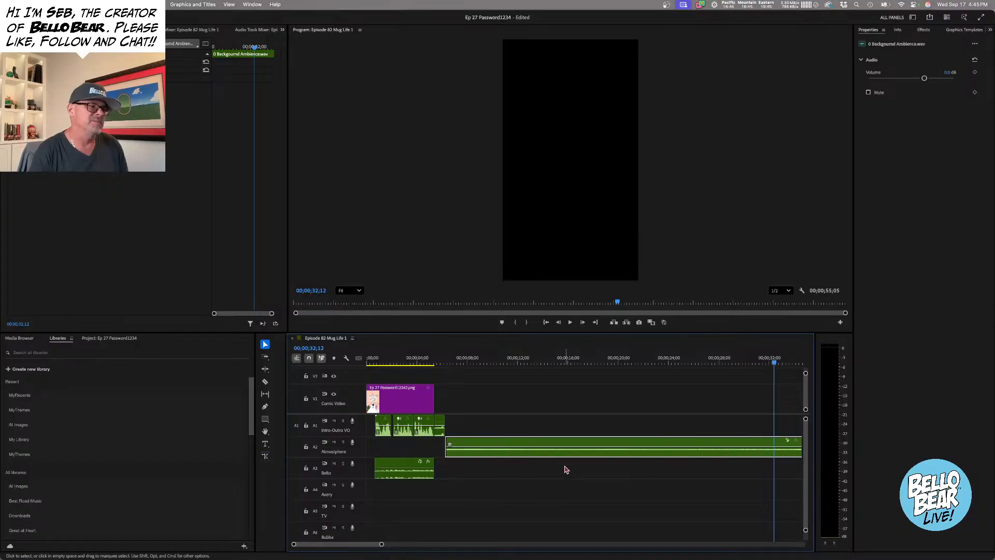
left_click(546, 322)
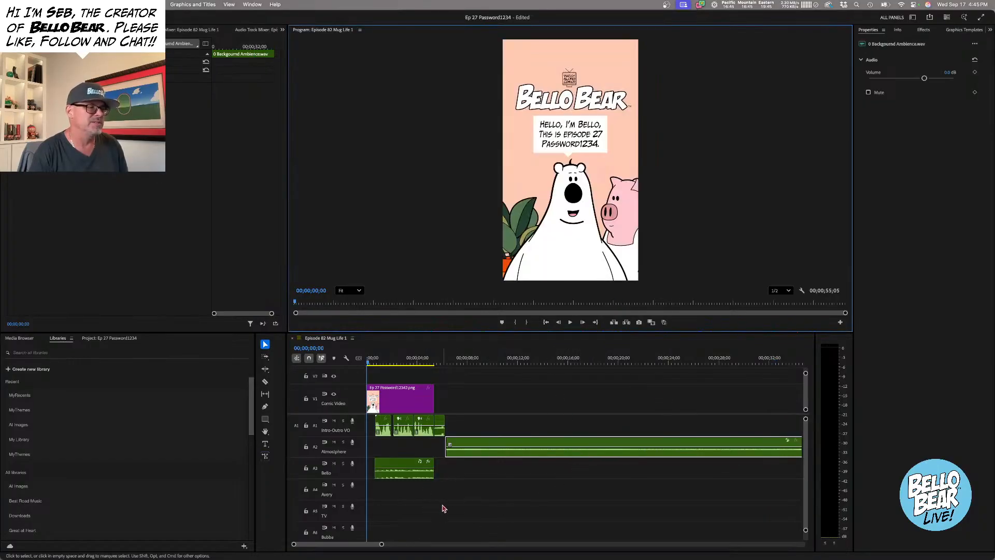
key("space")
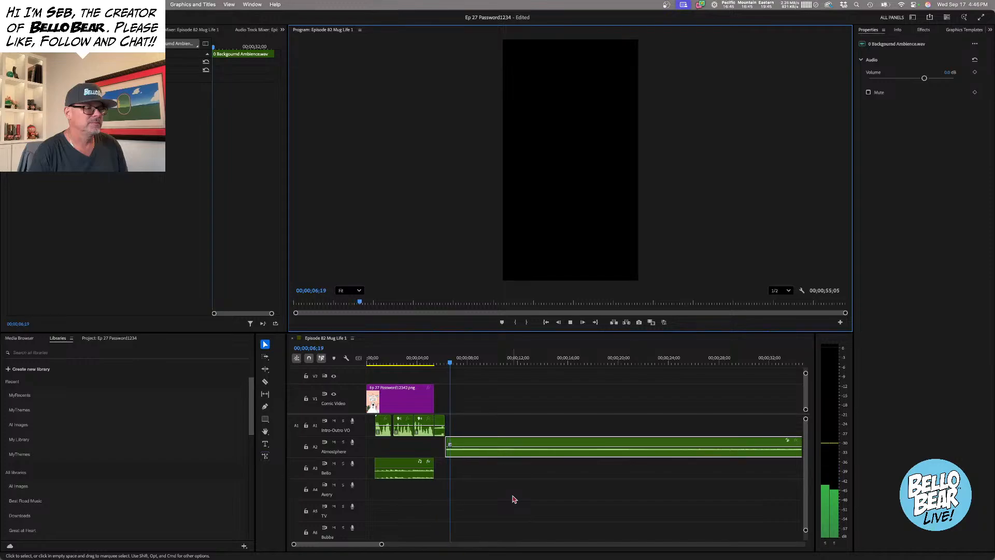
key("space")
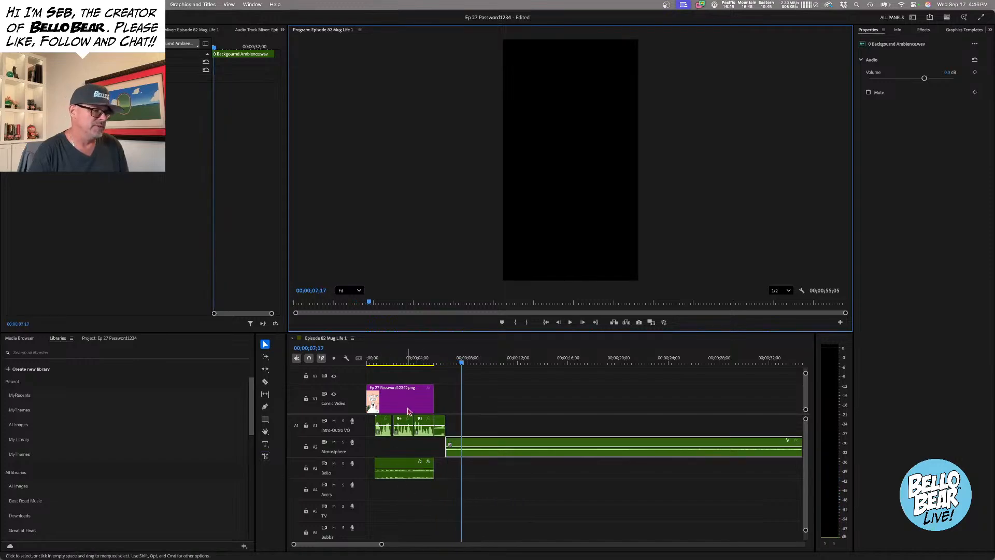
Move the theme song to the very start of the sequence and trim the title image to end with the music.
left_click(382, 427)
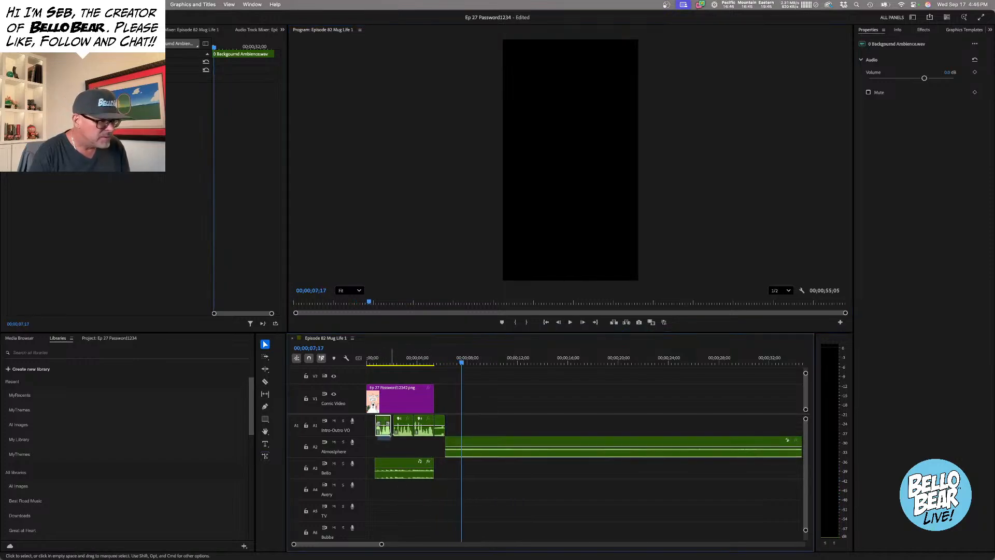
left_click(423, 420, "shift")
left_click_drag(425, 421, 421, 421)
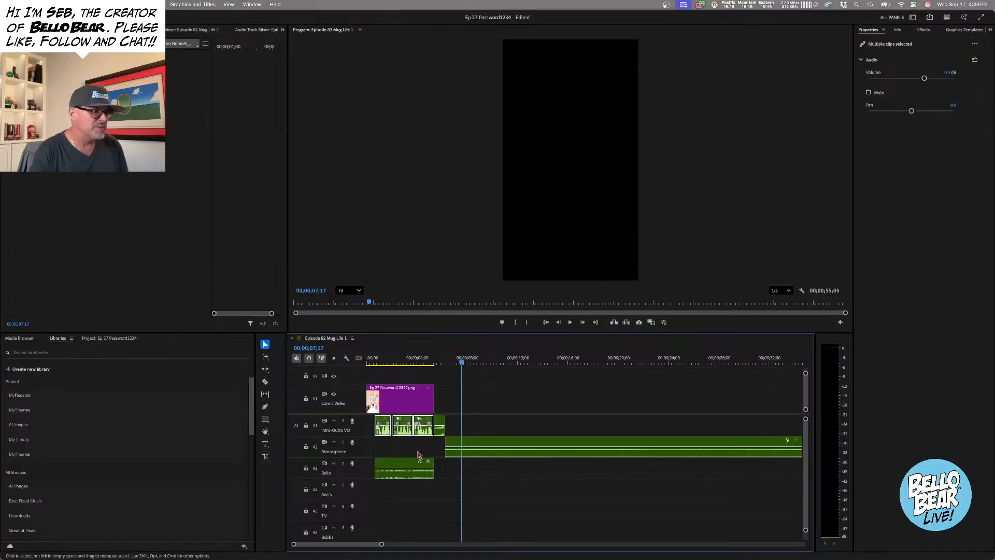
left_click_drag(410, 465, 403, 465)
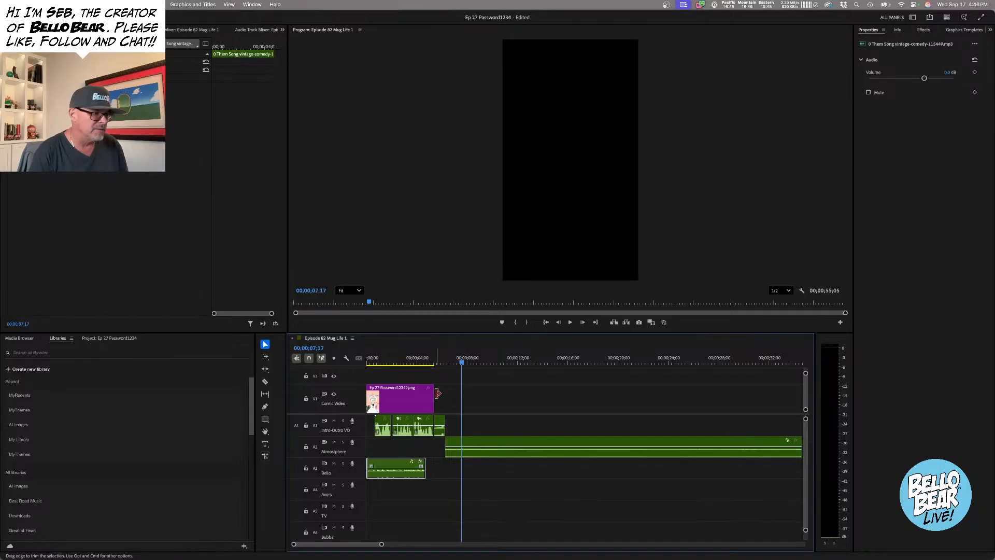
left_click_drag(432, 393, 425, 393)
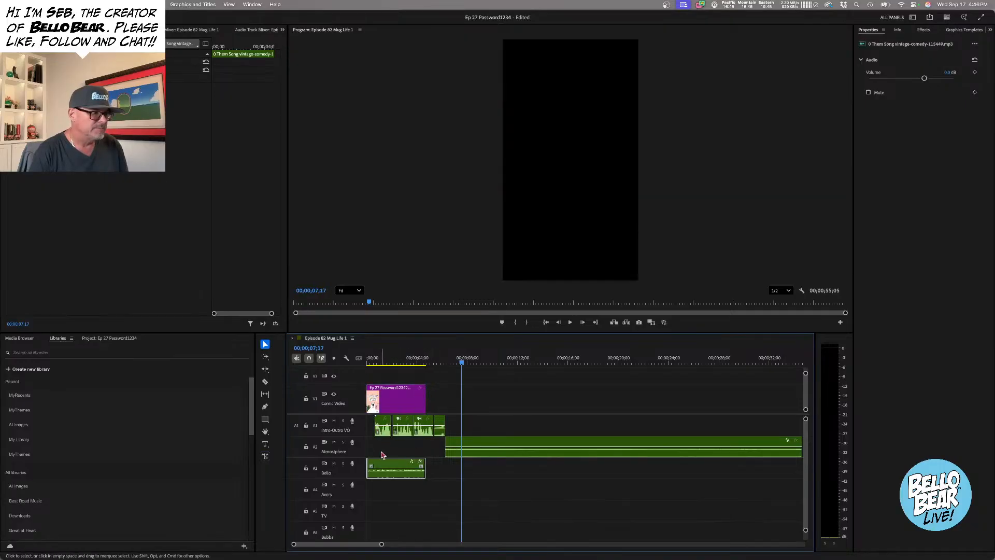
Close the gaps between the intro voice-over clips, ending them with the title image, and butt the tape-start sound against them.
left_click_drag(382, 546, 338, 544)
left_click_drag(415, 452, 513, 423)
left_click(526, 448)
left_click(390, 422)
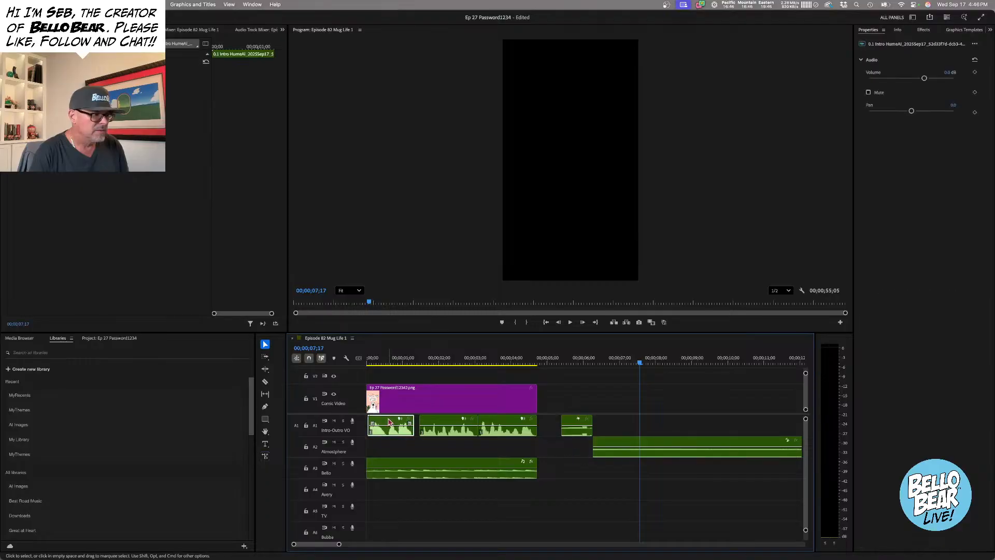
left_click_drag(389, 423, 395, 422)
left_click_drag(581, 422, 557, 422)
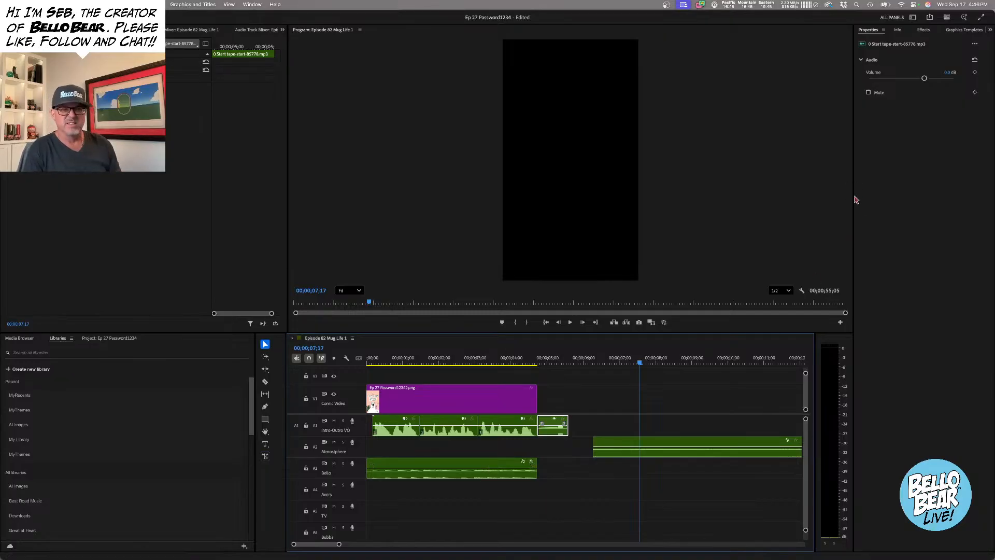
Play the tightened intro from the start of the sequence through the tape-start sound.
left_click(546, 322)
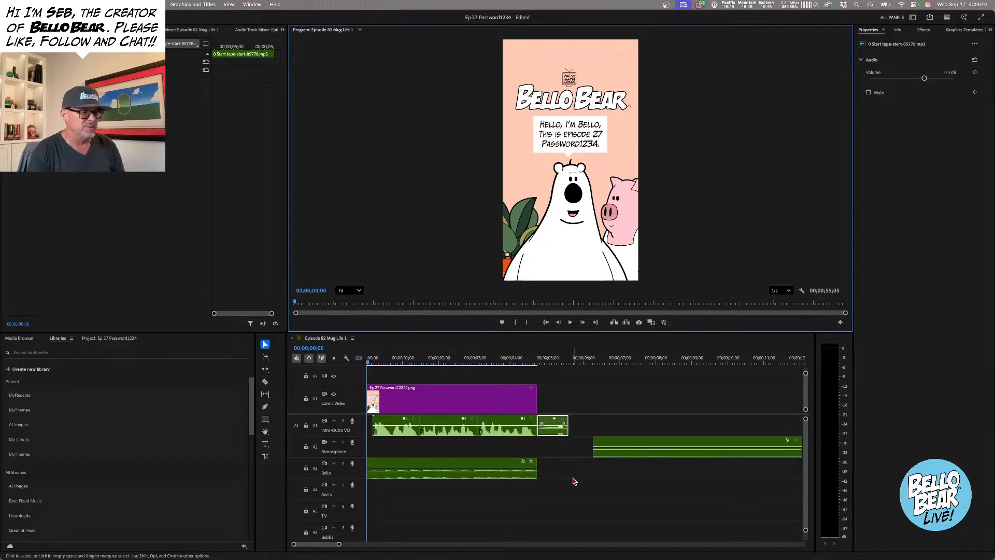
key("space")
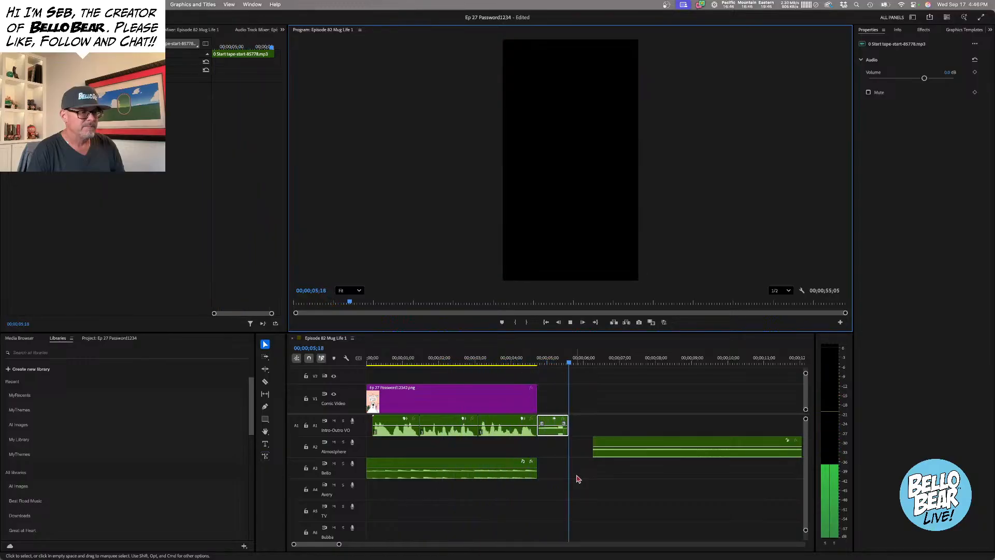
key("space")
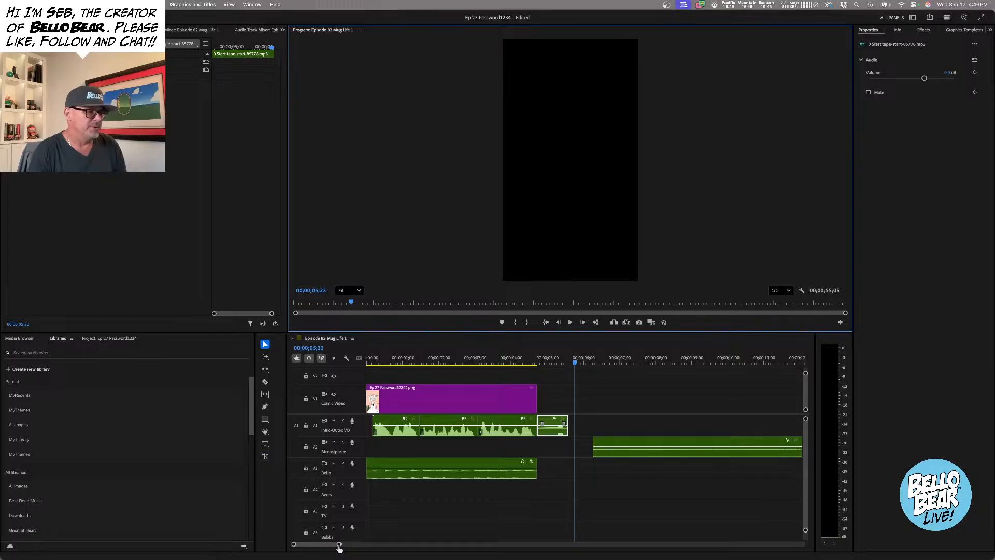
Move the background ambience clip on the Atmosphere track to start where the tape-start sound ends.
left_click_drag(339, 544, 356, 544)
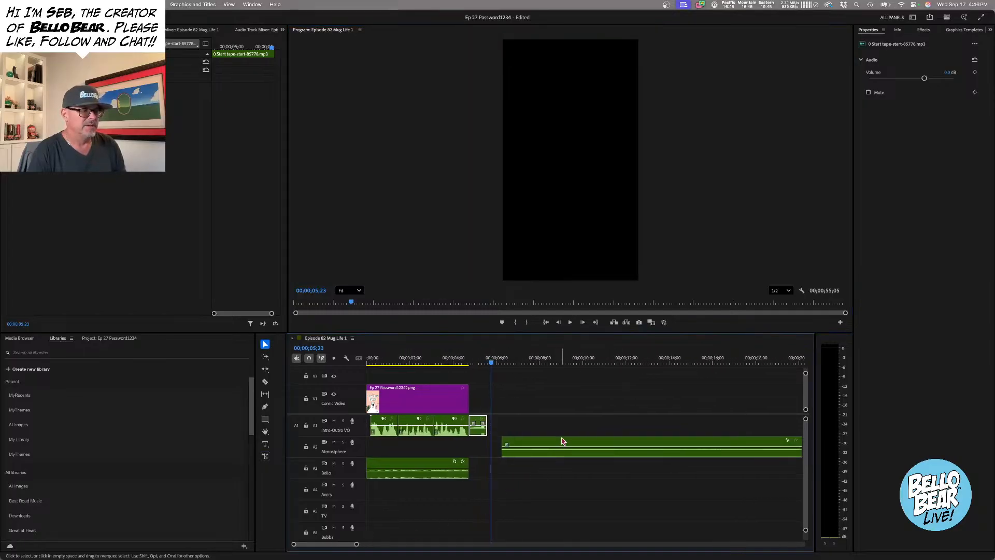
left_click_drag(563, 441, 547, 444)
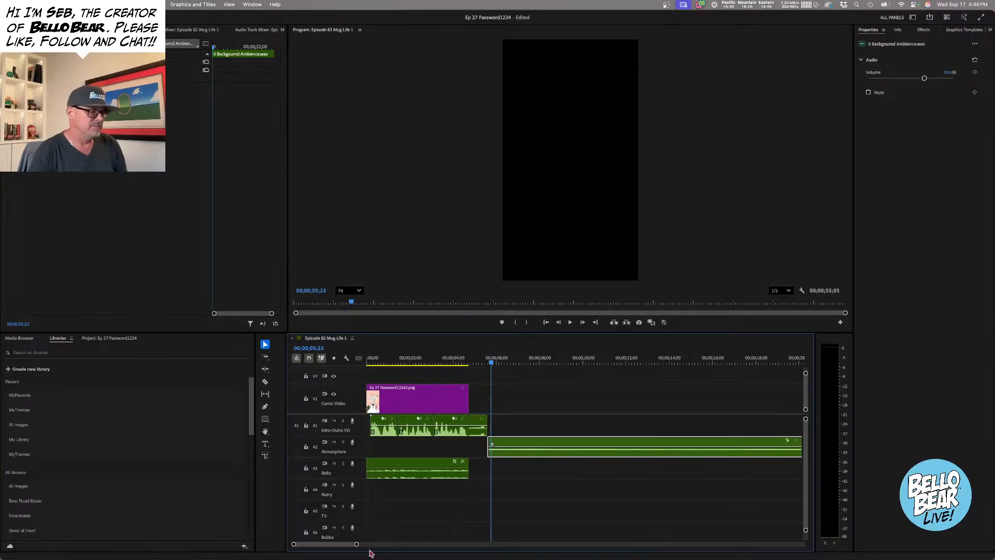
mouse_move(357, 544)
left_mouse_down()
mouse_move(406, 543)
mouse_move(373, 544)
left_mouse_up()
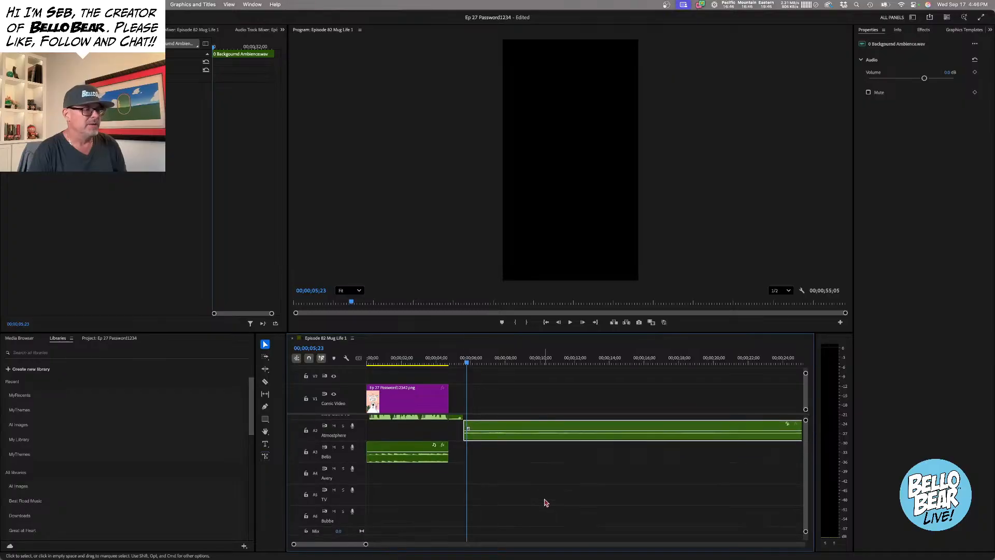
Add the 1.1 Avery dialogue recording to the Avery track, starting where the background ambience begins.
scroll(545, 503, "down", 1)
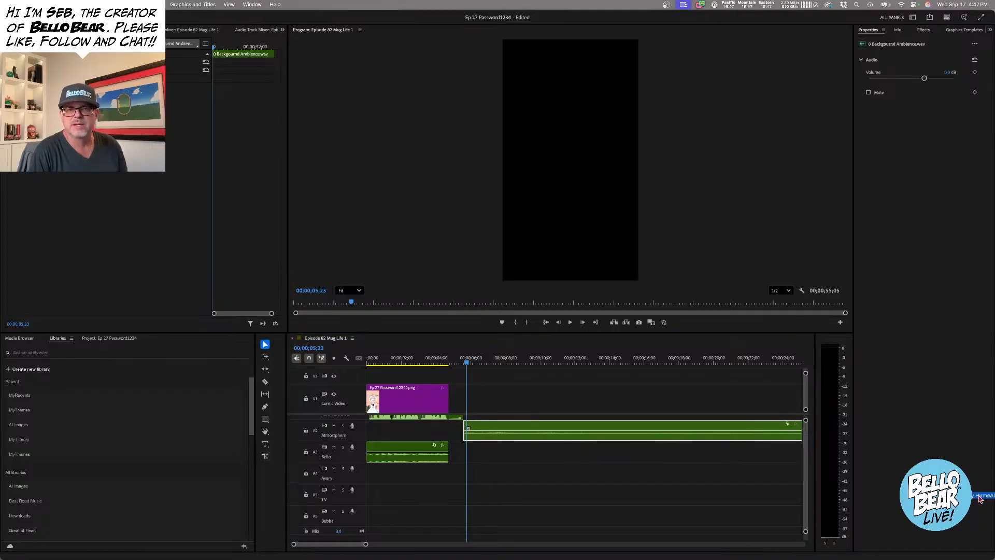
left_click_drag(987, 497, 463, 483)
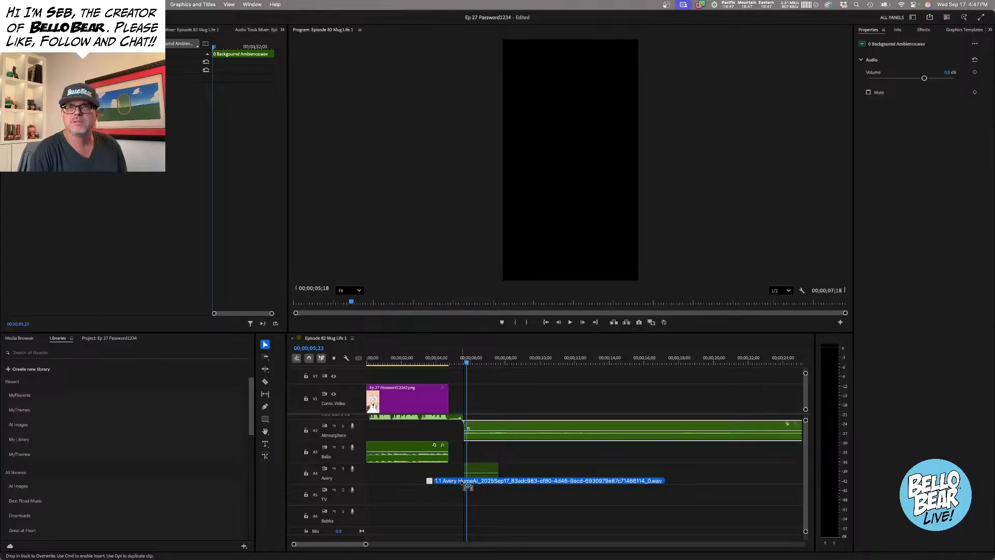
left_click_drag(465, 483, 465, 484)
Check the Ep 27 Password1234 script in Notes and add Bello's Panel 1 line on the Bello track right after Avery's line.
left_click(388, 544)
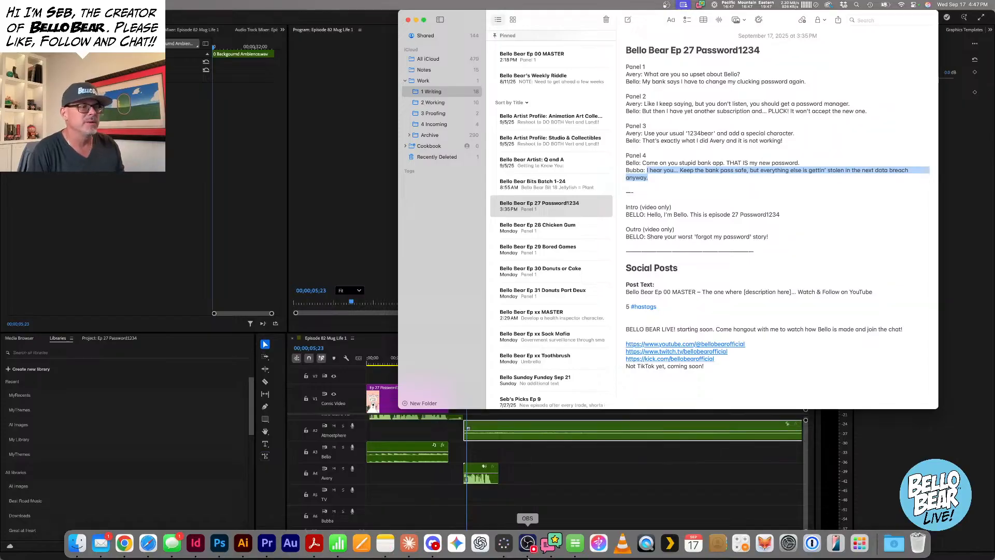
left_click(562, 501)
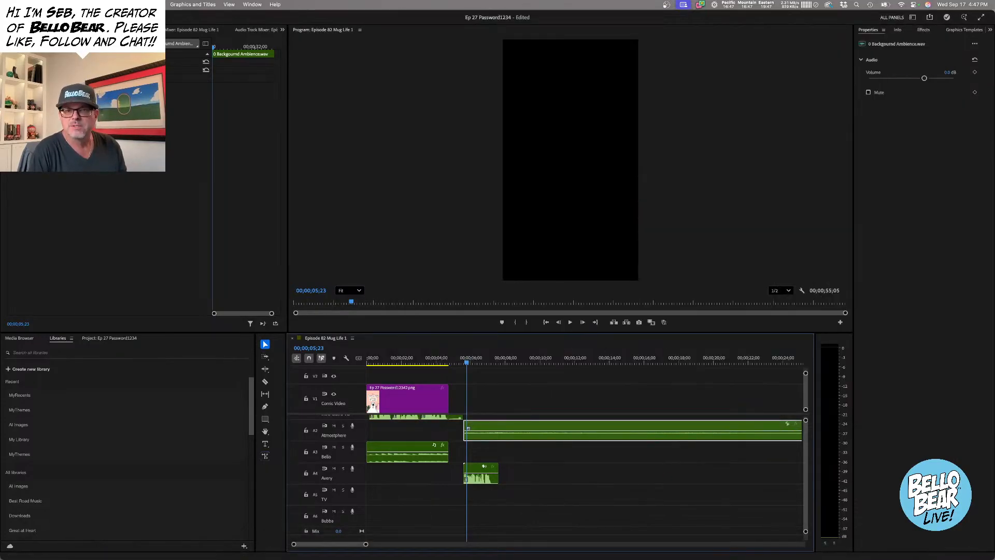
left_click_drag(855, 449, 502, 443)
key("super+z")
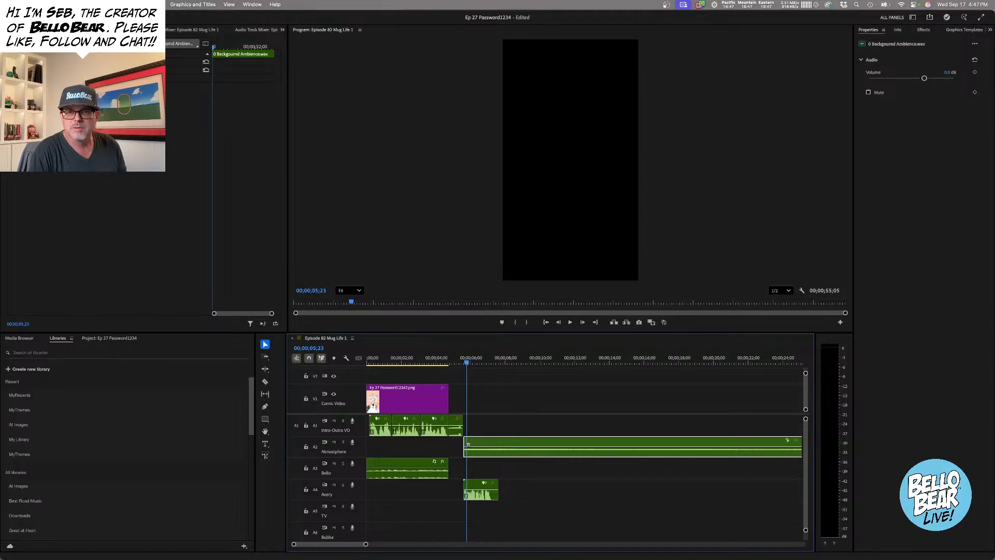
left_click_drag(994, 448, 500, 472)
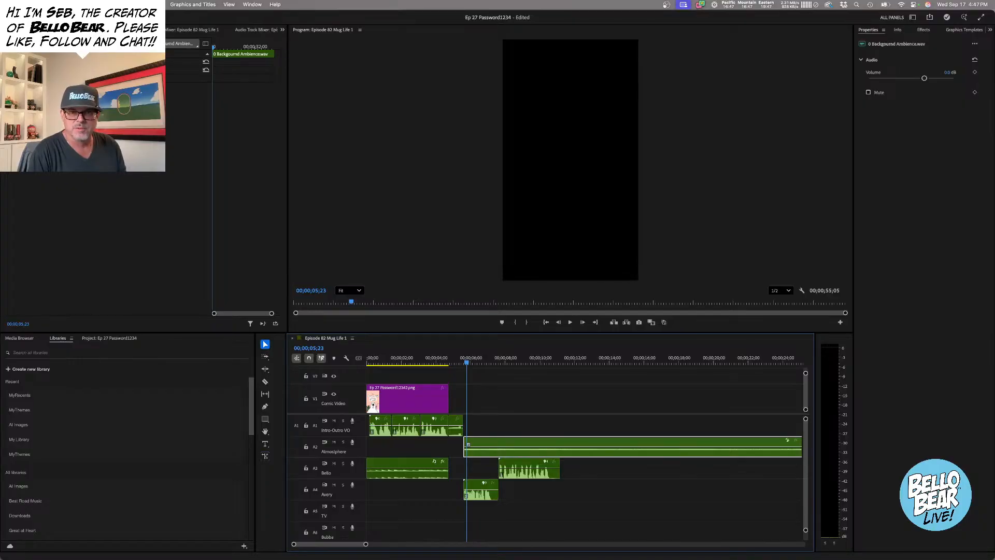
Add the Panel 2 and Panel 3 dialogue recordings end to end, alternating Avery's lines on the Avery track and Bello's on the Bello track.
left_click_drag(994, 513, 565, 498)
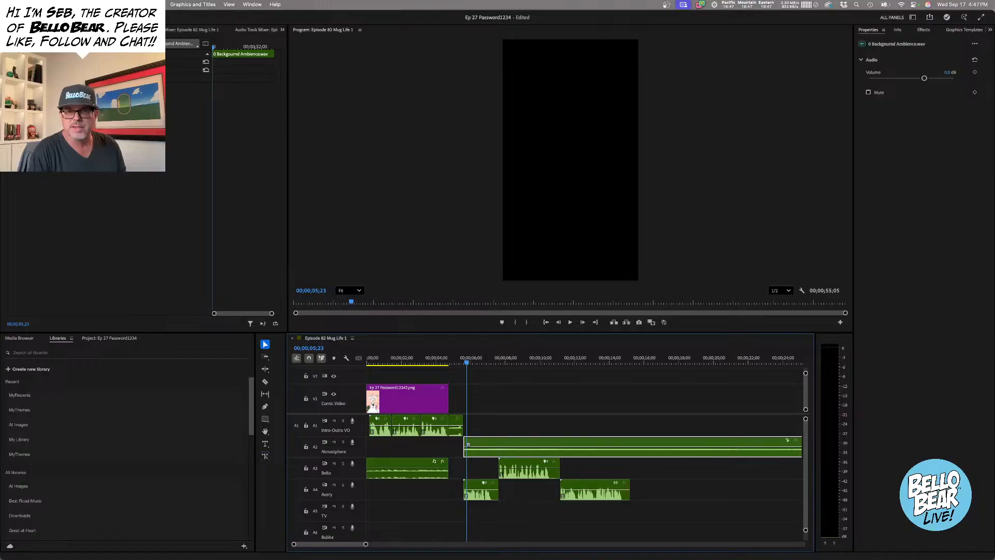
left_click_drag(994, 467, 629, 472)
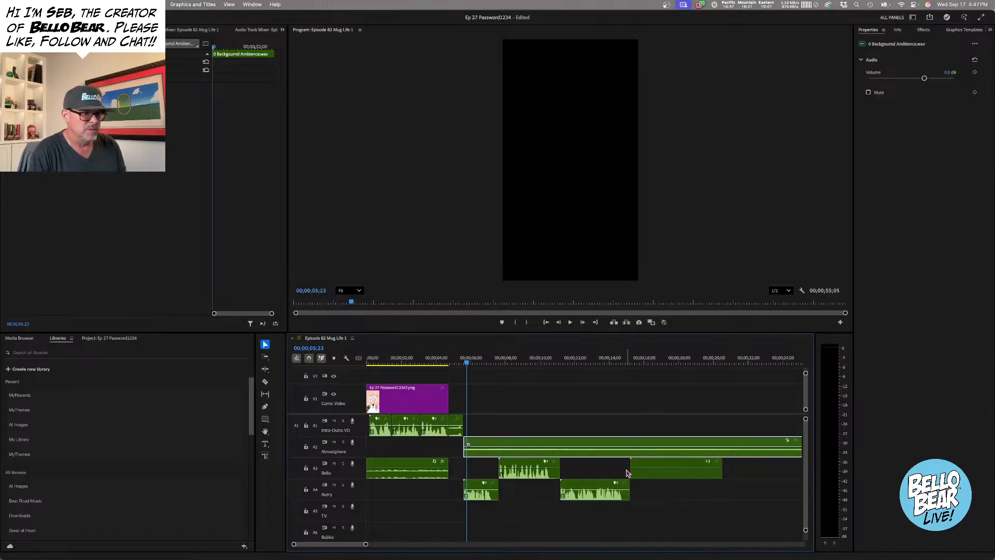
scroll(582, 464, "right", 3)
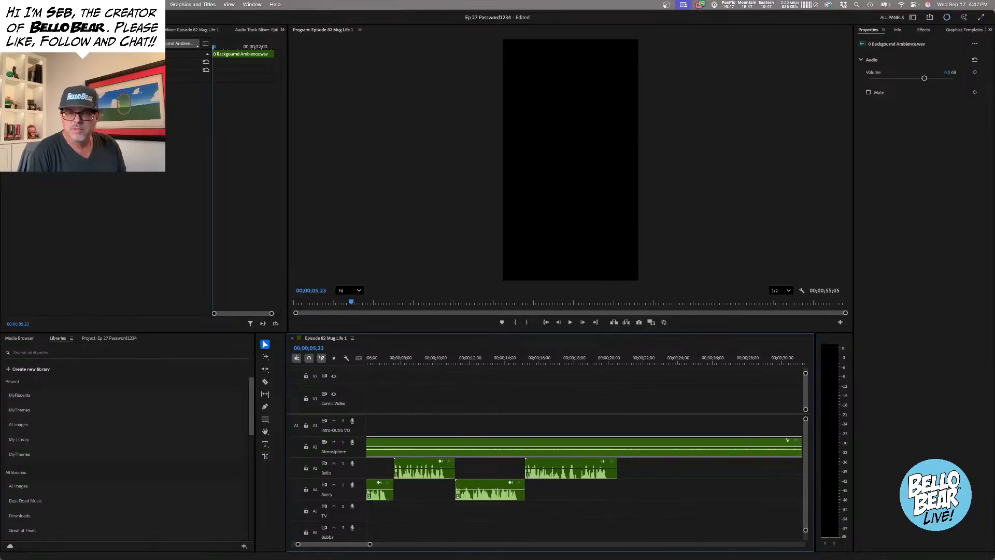
left_click_drag(994, 482, 622, 497)
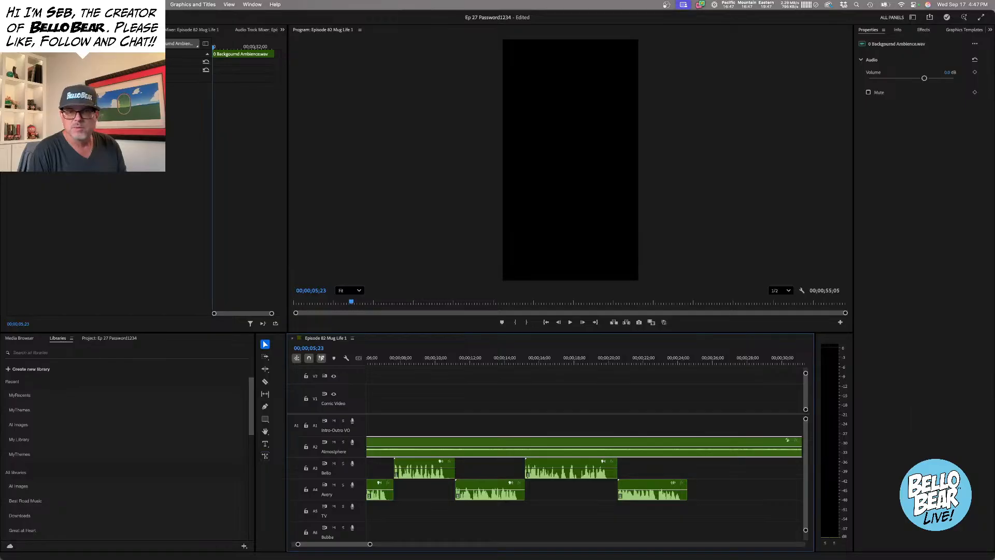
left_click_drag(994, 337, 685, 472)
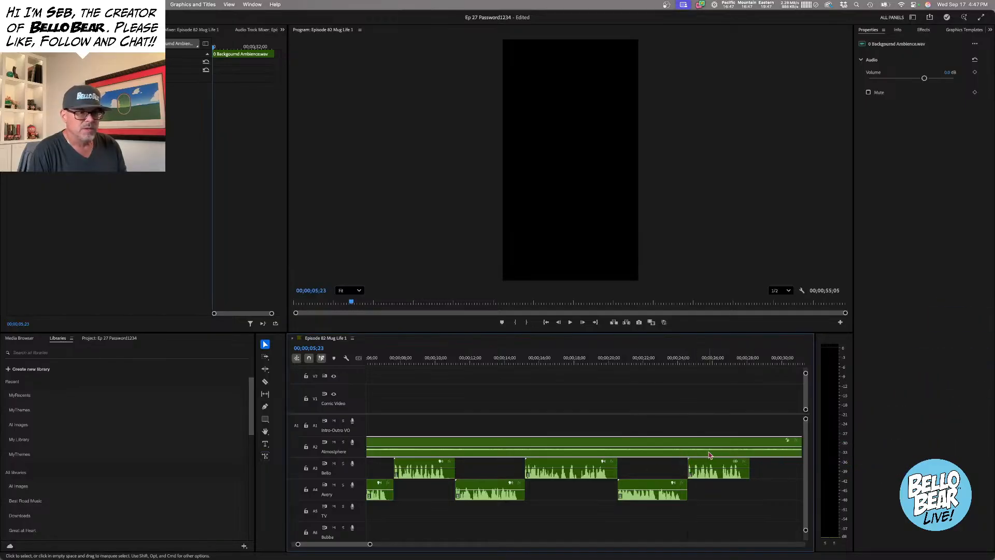
Add Bello's Panel 4 line directly after his previous one, followed by Bubba's closing line on the Bubba track.
scroll(709, 454, "right", 5)
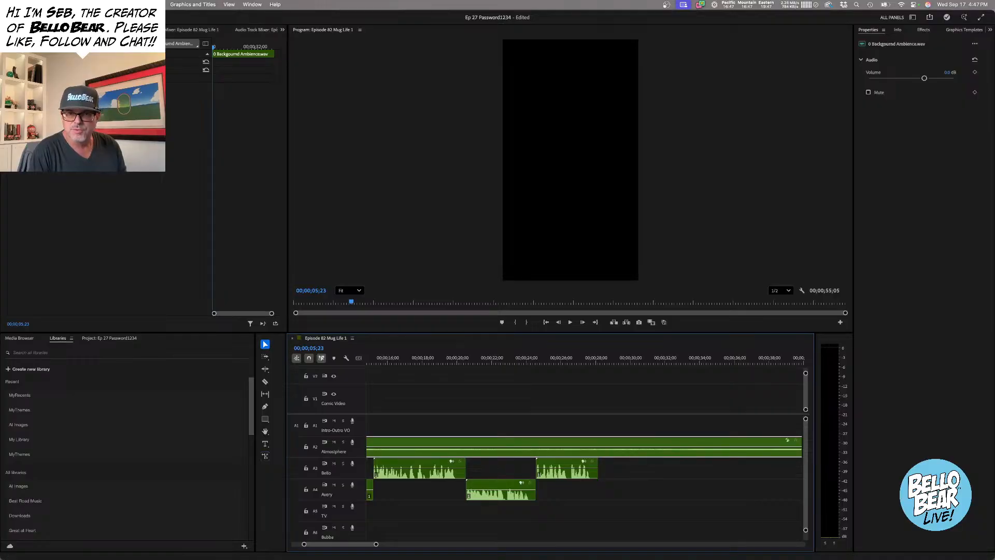
left_click_drag(994, 468, 601, 466)
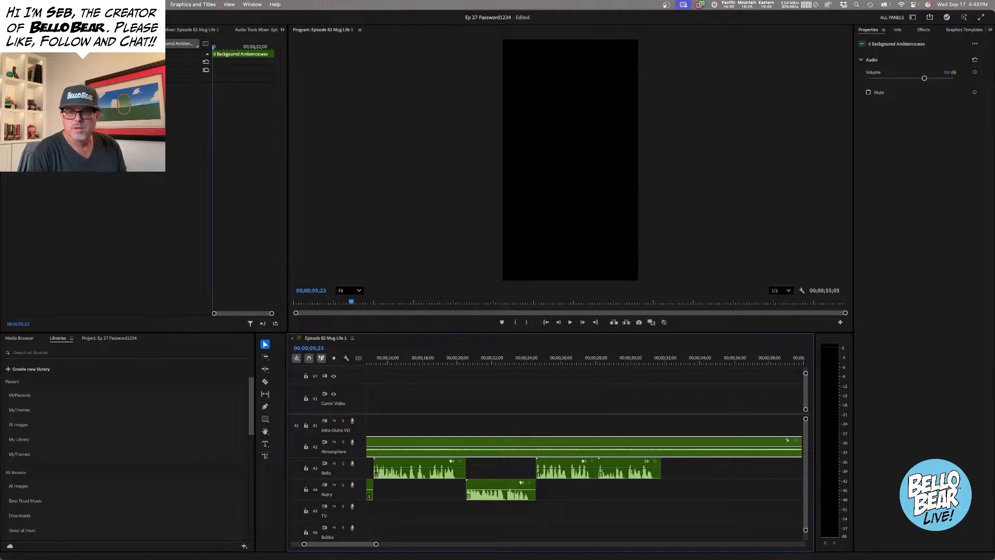
left_click_drag(994, 487, 660, 533)
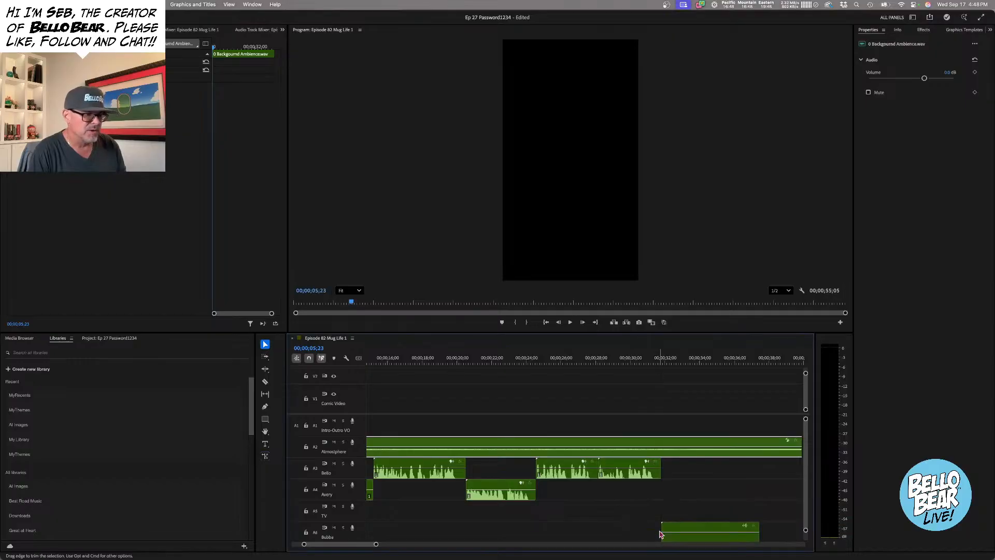
Add Bubba's second closing recording on the Bubba track, leaving a short gap after his first one.
scroll(660, 533, "right", 5)
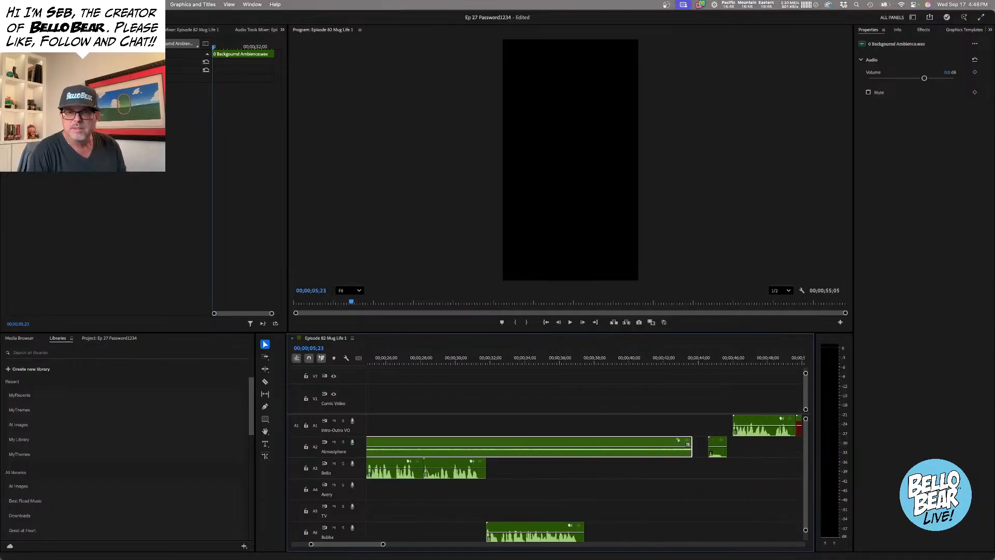
left_click_drag(815, 558, 594, 532)
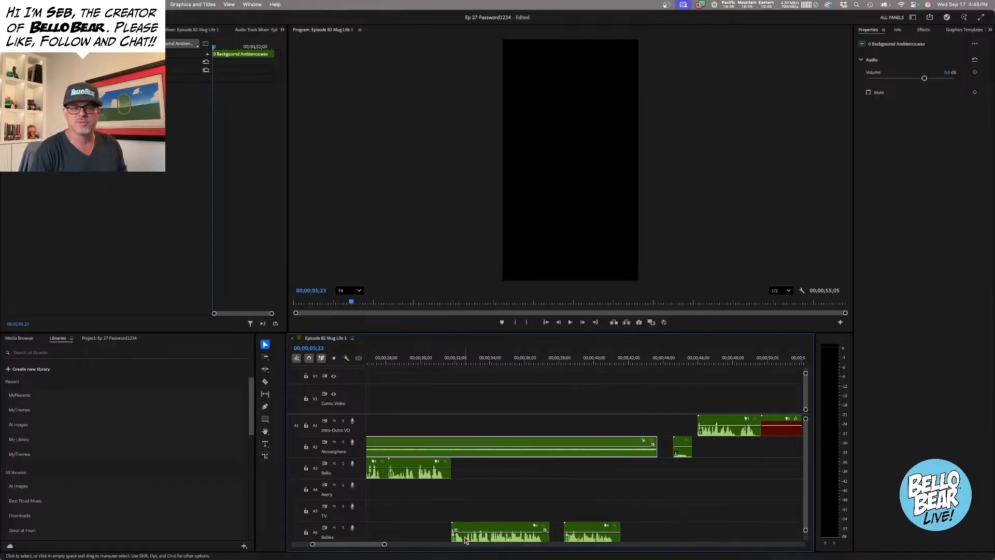
Shift all of Avery's and Bello's dialogue clips slightly later so they start just after the background ambience begins.
scroll(499, 459, "left", 10)
scroll(615, 472, "right", 5)
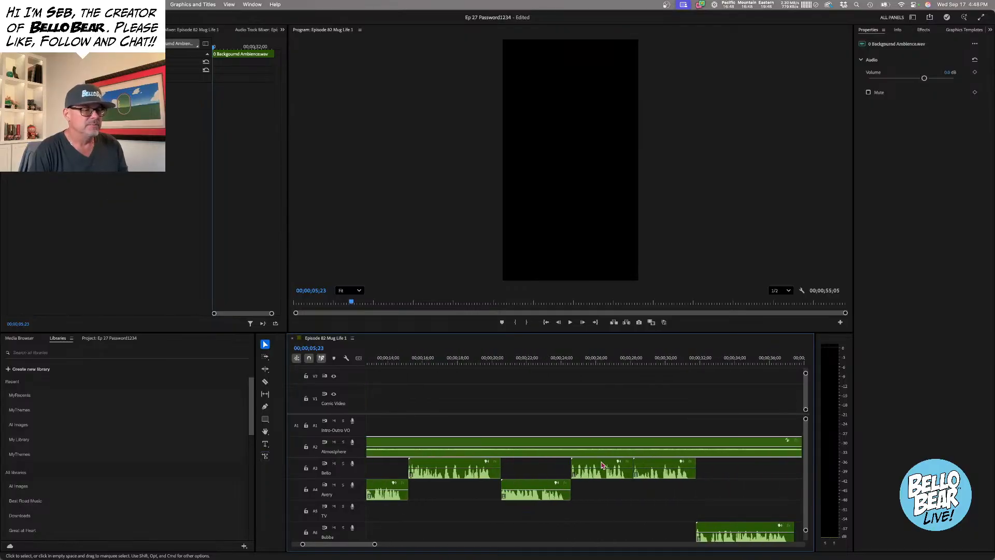
scroll(601, 467, "left", 5)
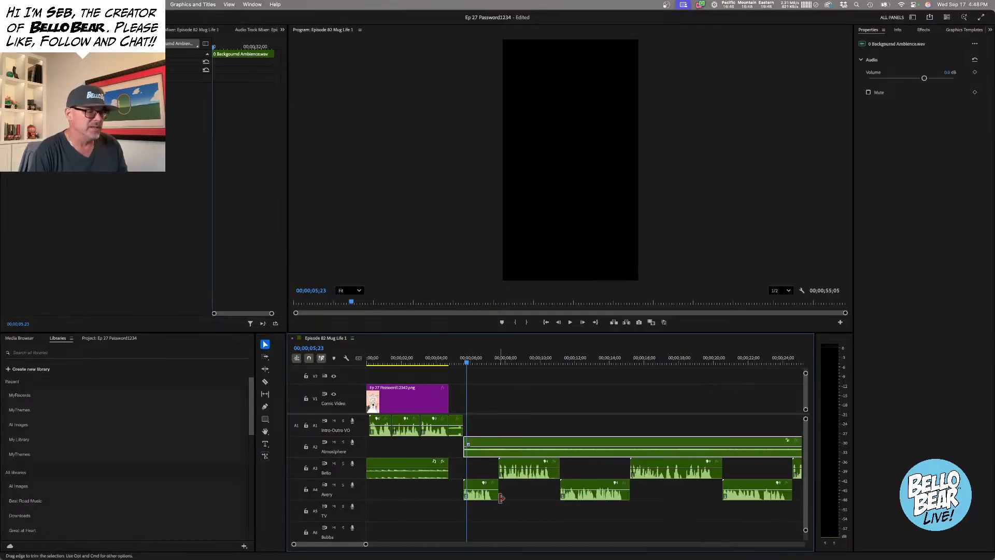
left_click_drag(477, 466, 685, 517)
left_click_drag(824, 506, 540, 501)
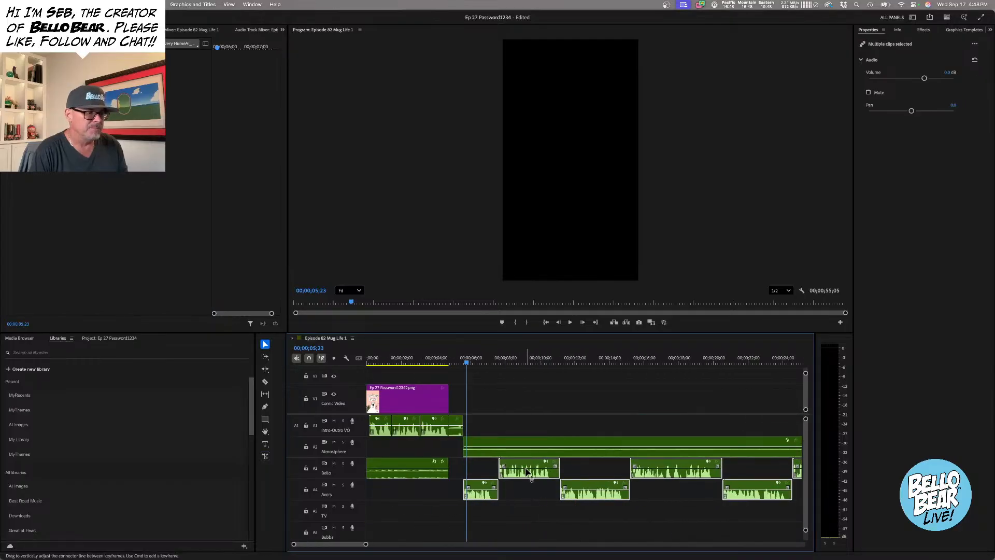
left_click_drag(514, 464, 528, 465)
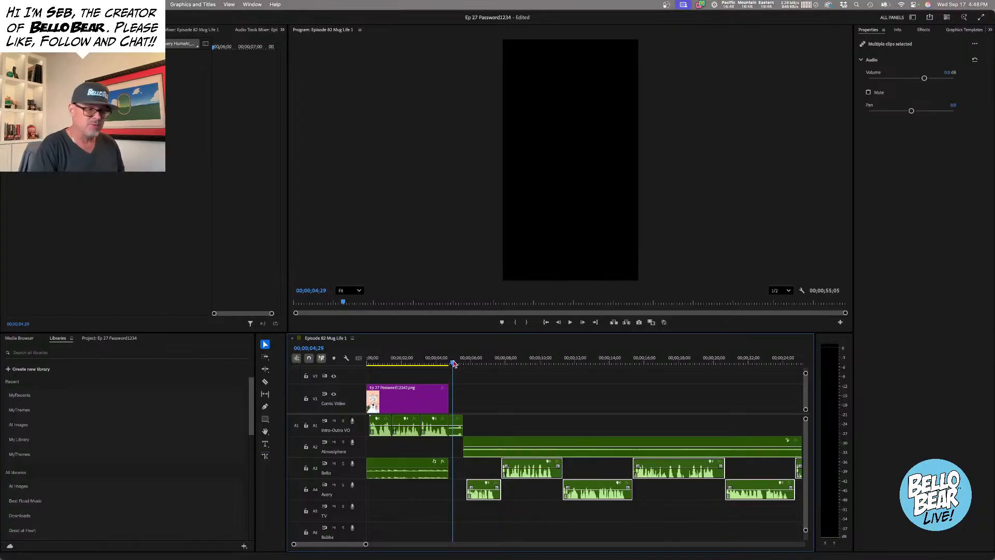
Play the sequence from 00;00;04;29 through Bello's Panel 2 line at a raised system volume to check the dialogue pacing.
key("XF86AudioRaiseVolume")
key("space")
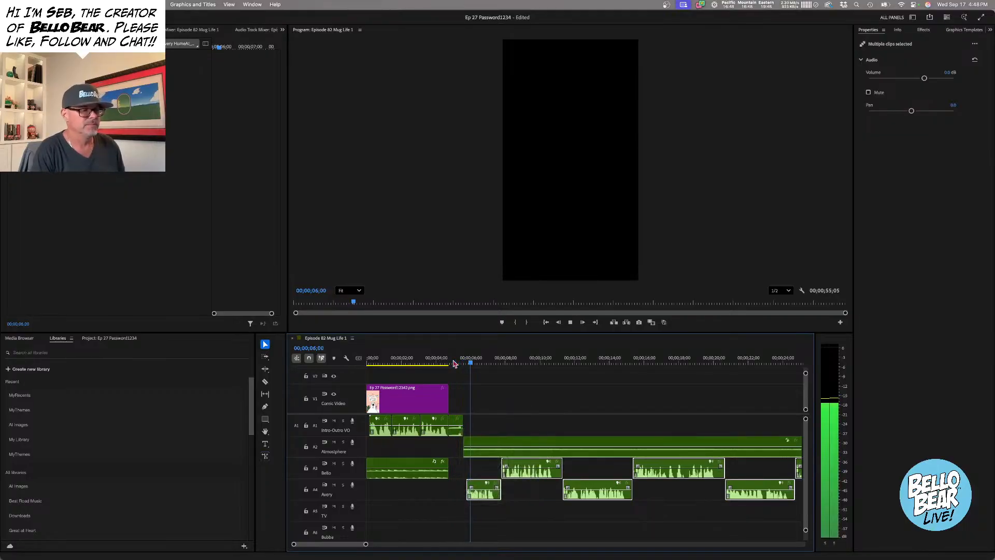
key("XF86AudioRaiseVolume")
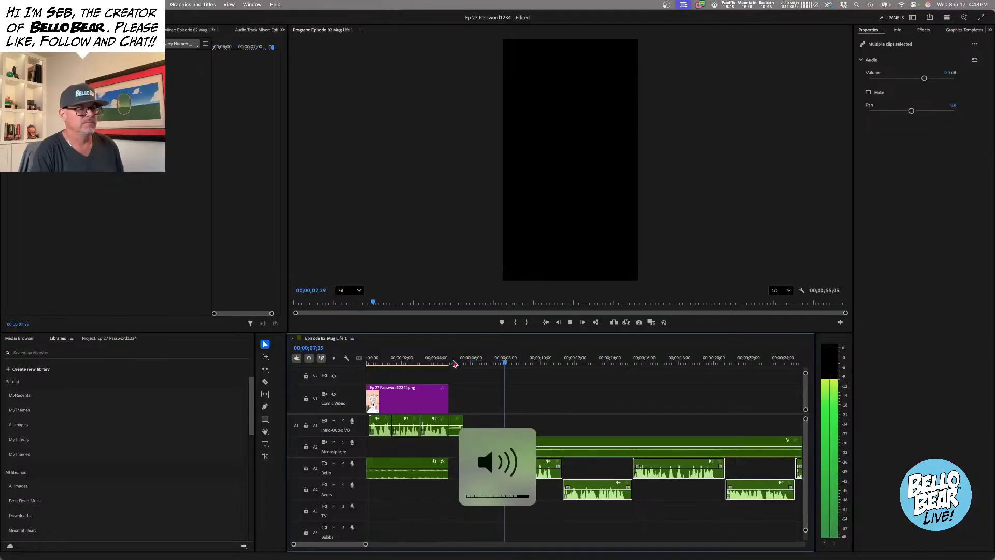
key("XF86AudioRaiseVolume")
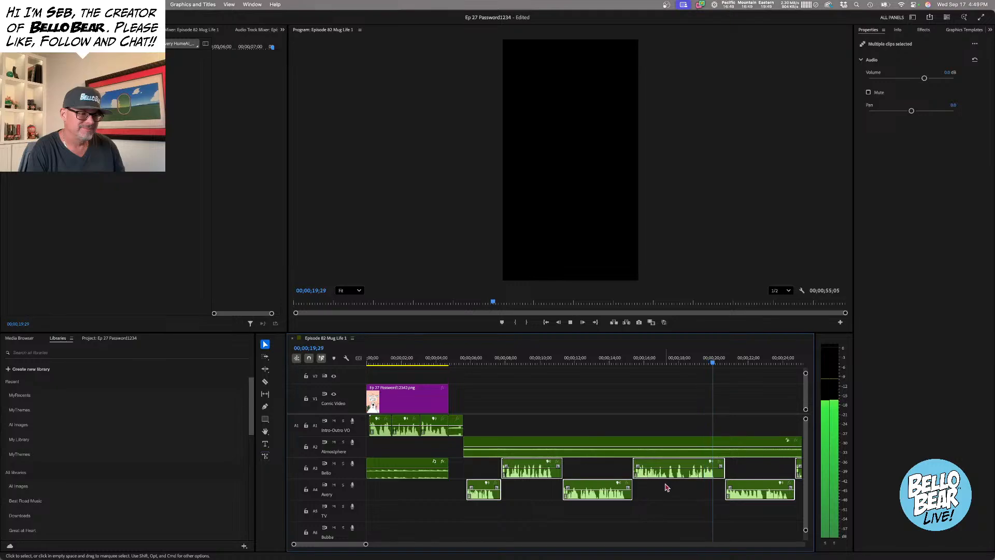
key("space")
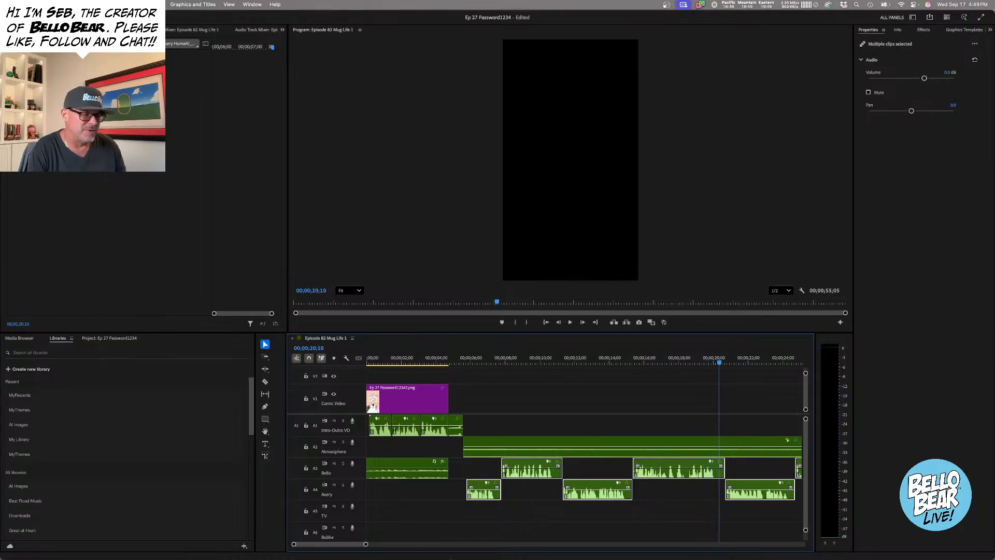
Trim the ends of Avery's and Bello's Panel 2 lines and pull each following dialogue clip earlier to tighten the exchange.
left_click_drag(365, 544, 348, 544)
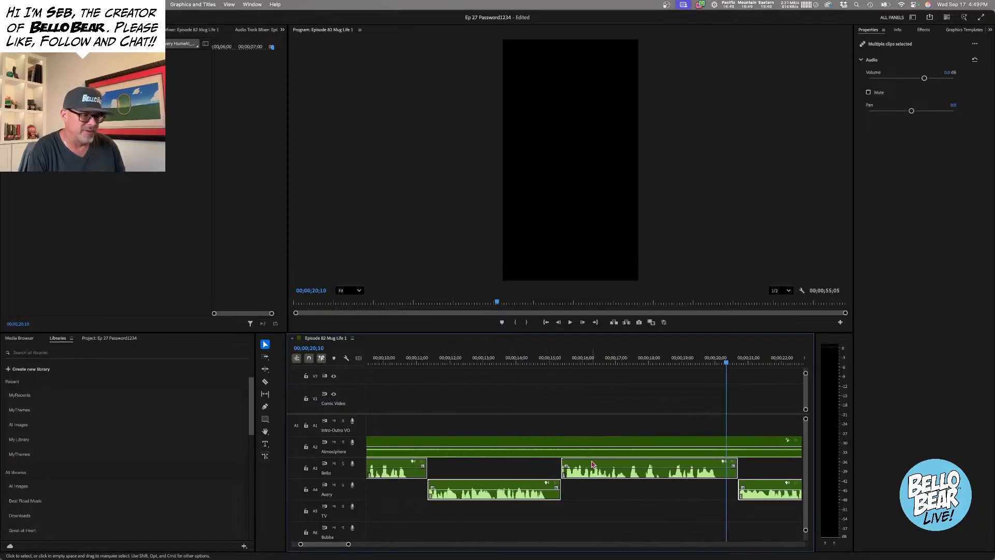
mouse_move(593, 464)
left_mouse_down()
mouse_move(551, 480)
mouse_move(583, 466)
left_mouse_up()
left_click(586, 508)
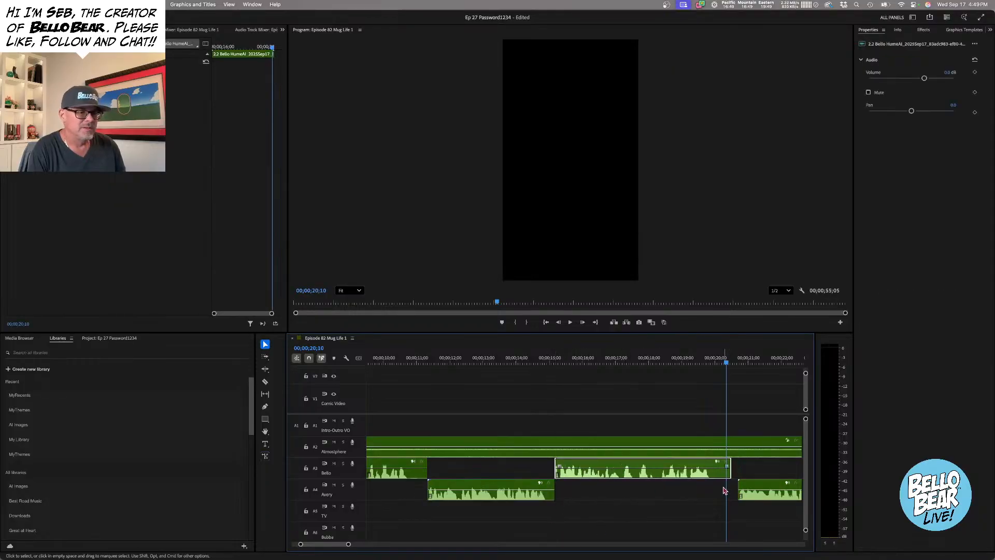
left_click_drag(760, 483, 740, 484)
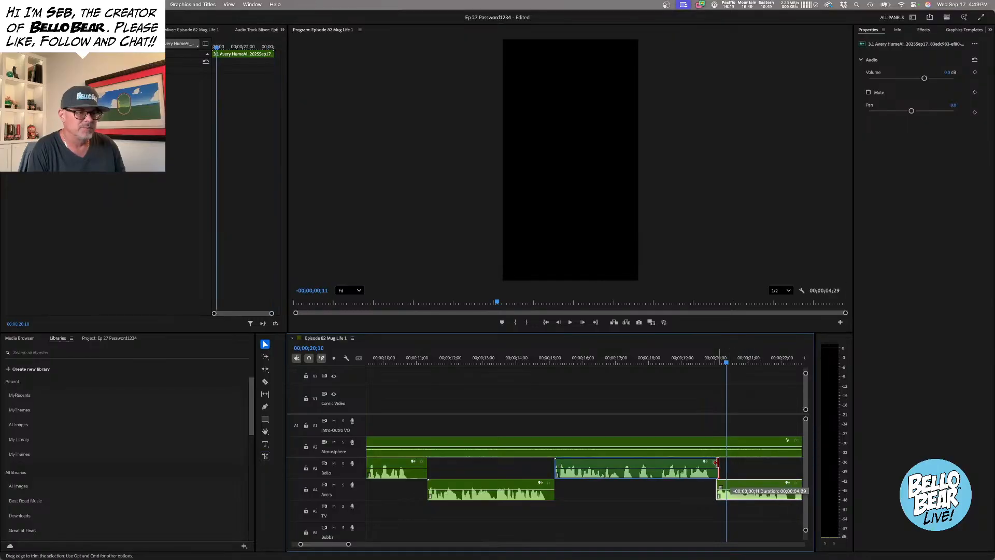
Trim the end of Avery's first line and shift the next three dialogue clips earlier to meet it.
scroll(591, 461, "up", 5)
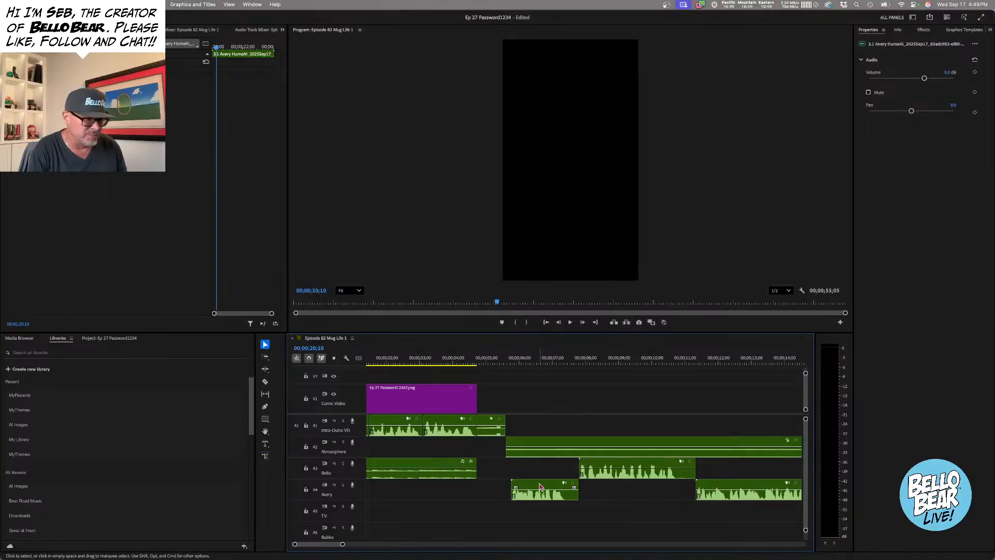
scroll(656, 495, "down", 3)
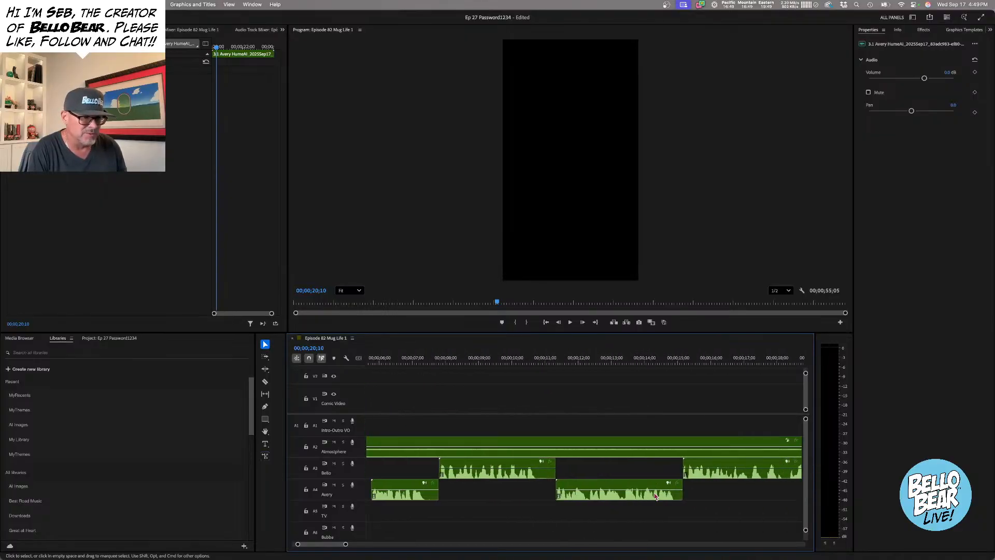
left_click_drag(443, 516, 730, 460)
left_click_drag(497, 466, 491, 465)
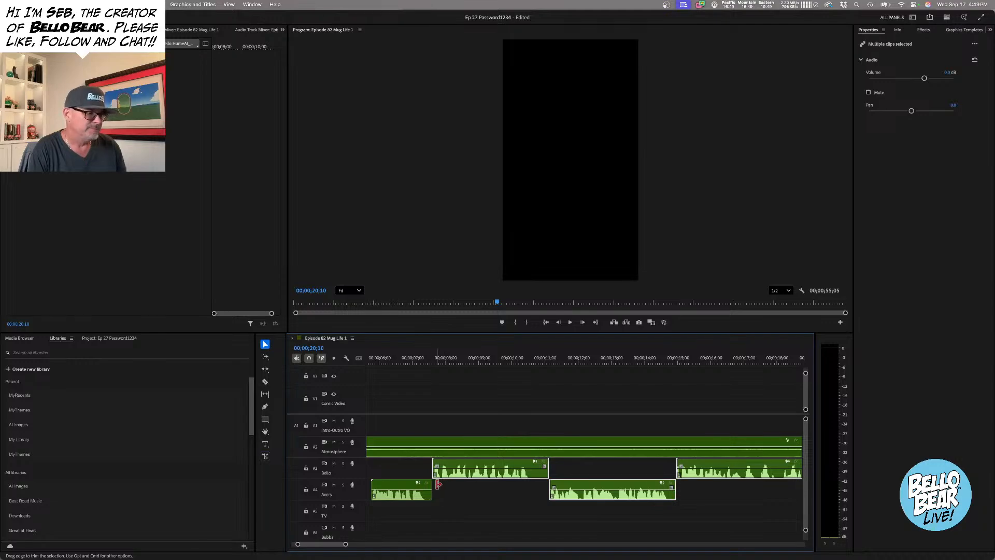
left_click(440, 489)
Play the sequence from the end of the intro through Avery's Panel 3 line to check the tightened timing.
scroll(492, 393, "up", 3)
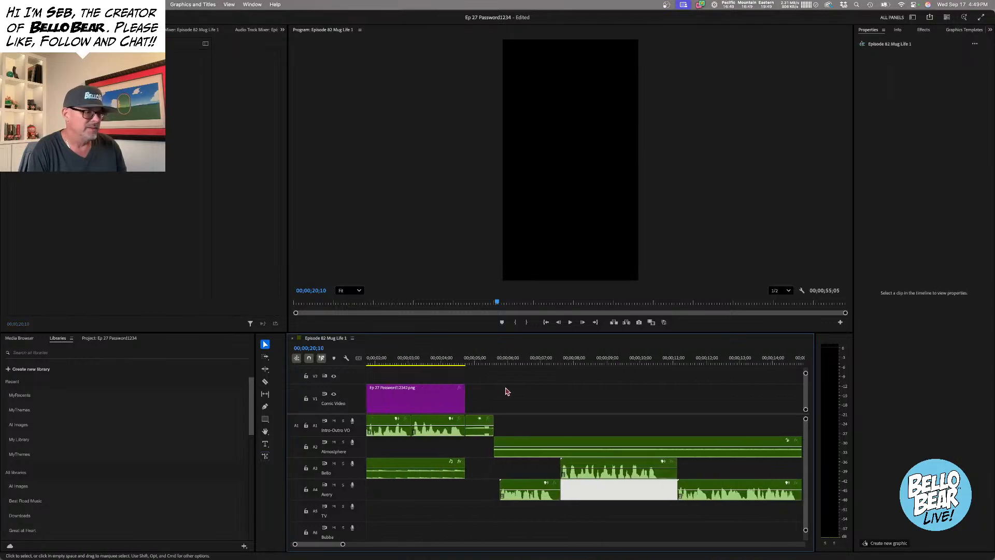
left_click(461, 359)
key("space")
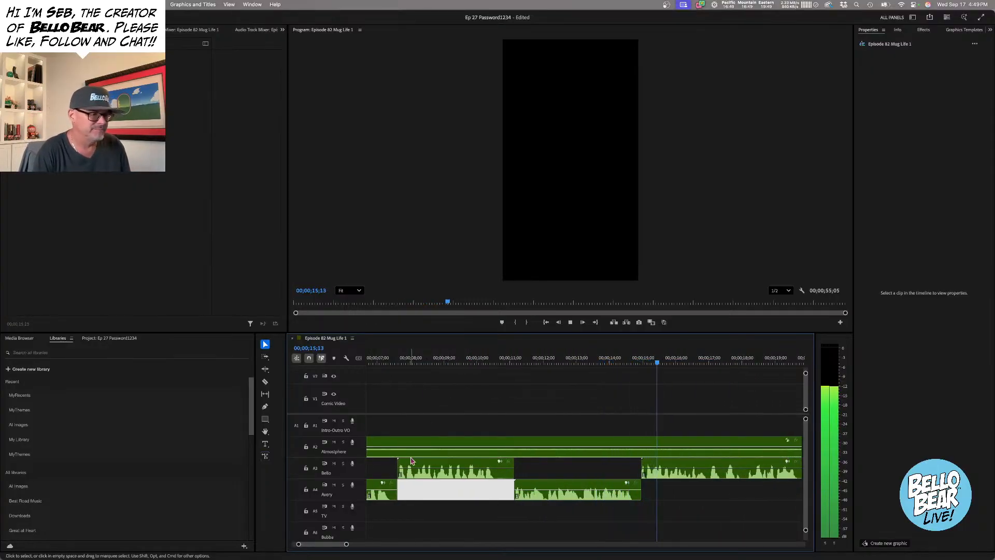
left_click_drag(346, 544, 361, 546)
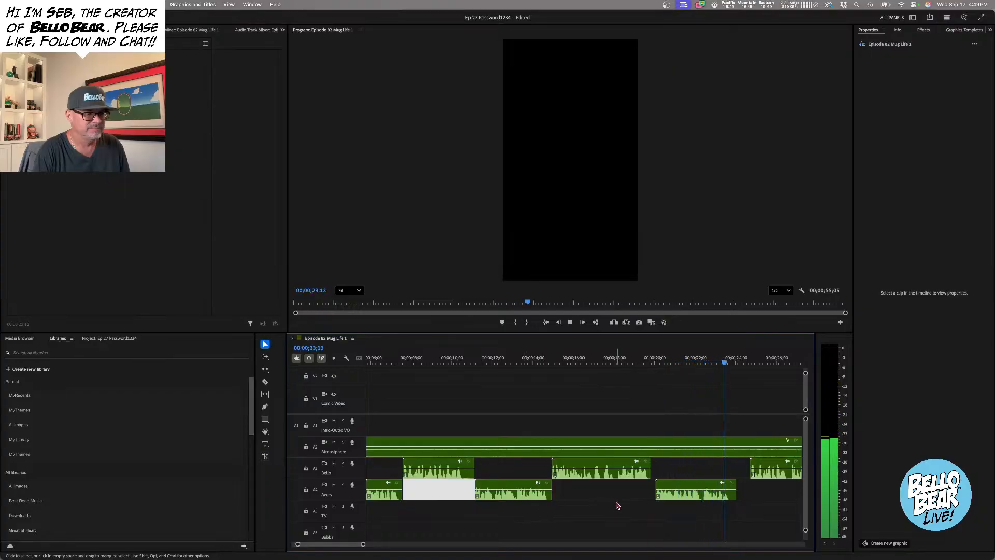
key("space")
Move Bello's 3.2 line directly after Avery's Panel 3 line and his 4.1 line directly after that.
scroll(636, 495, "right", 5)
scroll(637, 495, "right", 2)
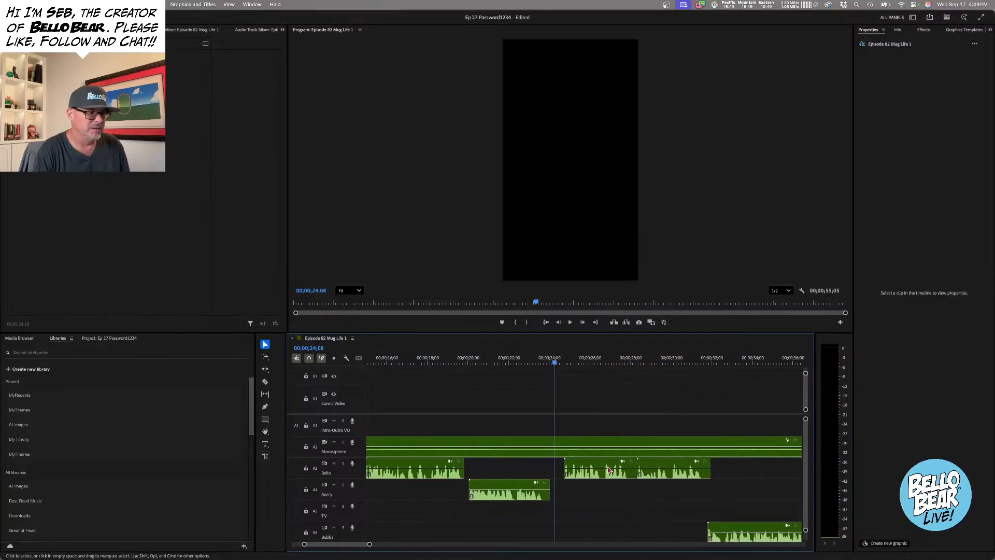
left_click_drag(608, 468, 594, 466)
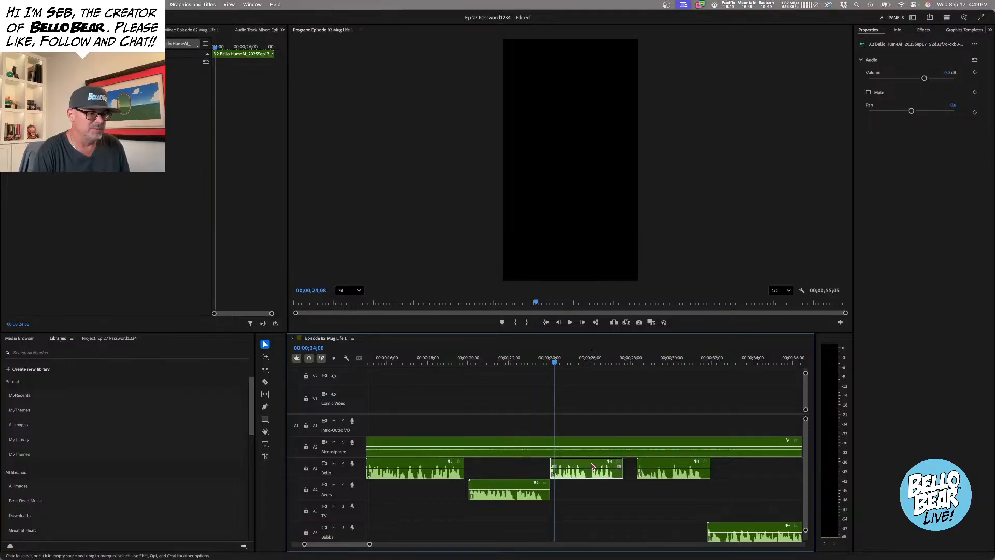
left_click_drag(681, 466, 669, 466)
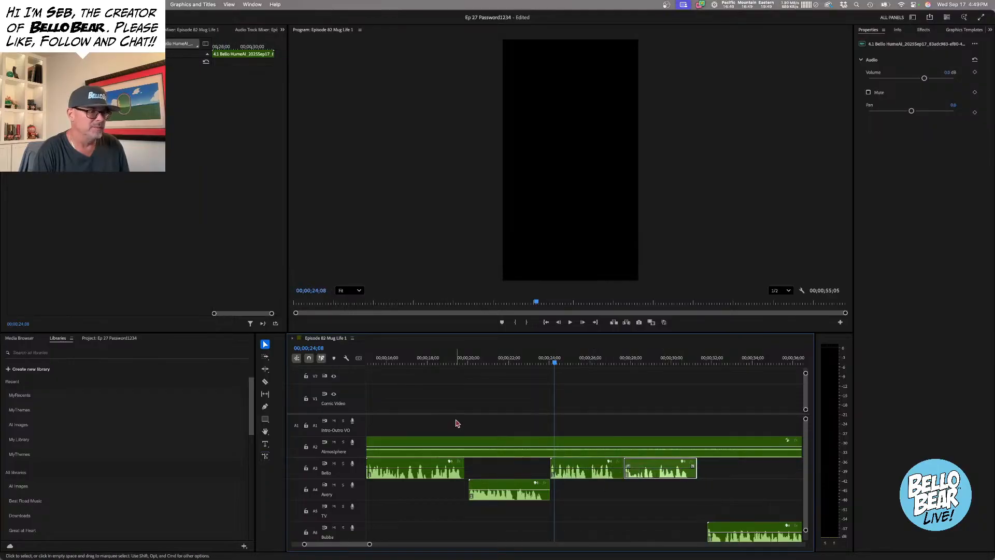
Play the Panel 3 exchange, trim the end of Avery's line and shift Bello's last two lines earlier to meet it.
left_click(494, 363)
key("space")
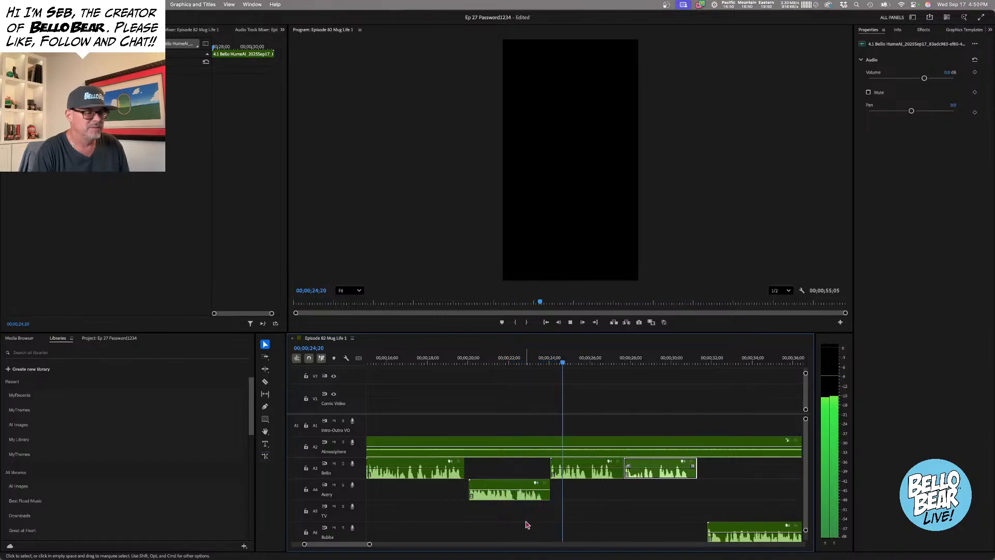
key("space")
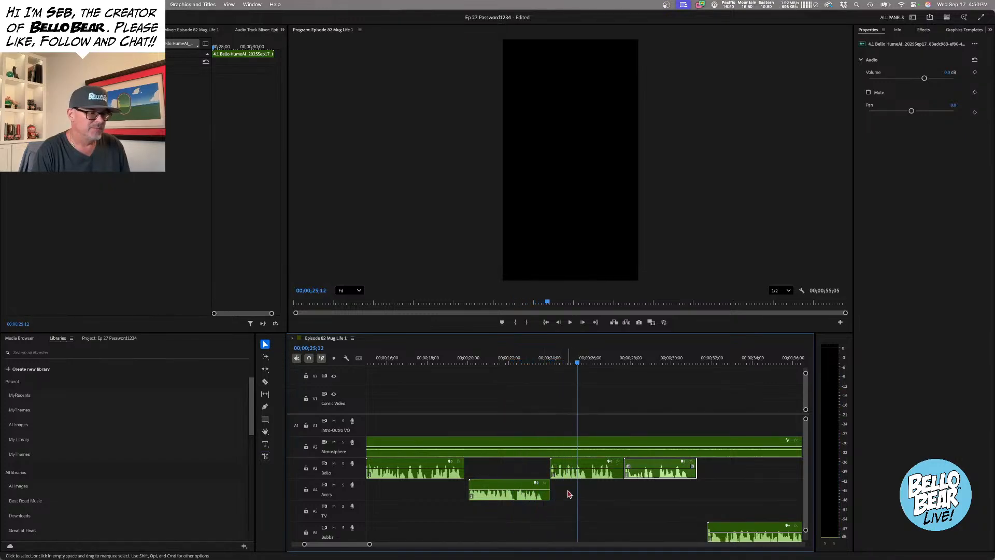
left_click_drag(569, 494, 540, 483)
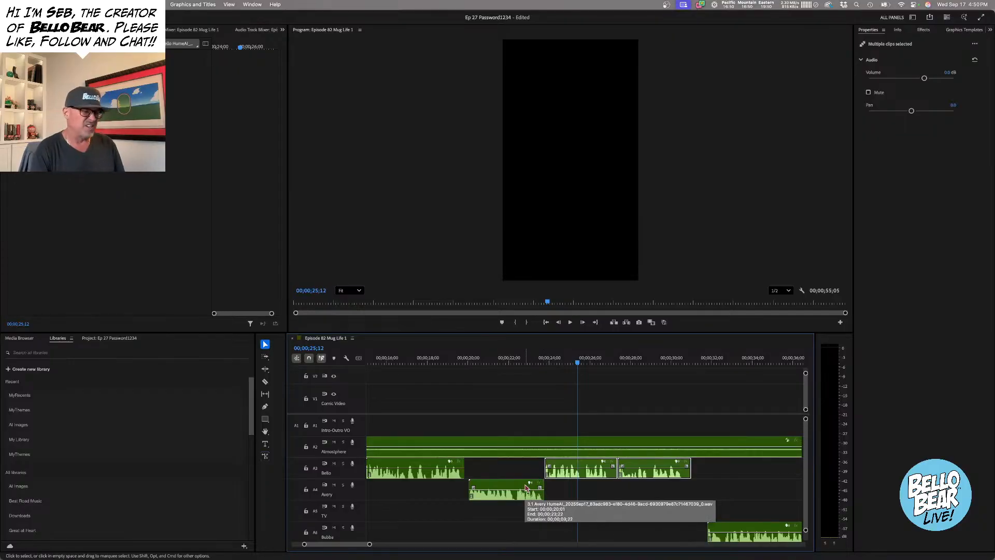
Play from the end of Bello's Panel 2 line into Bubba's first line to check the Panel 3 and 4 timing.
left_click(445, 361)
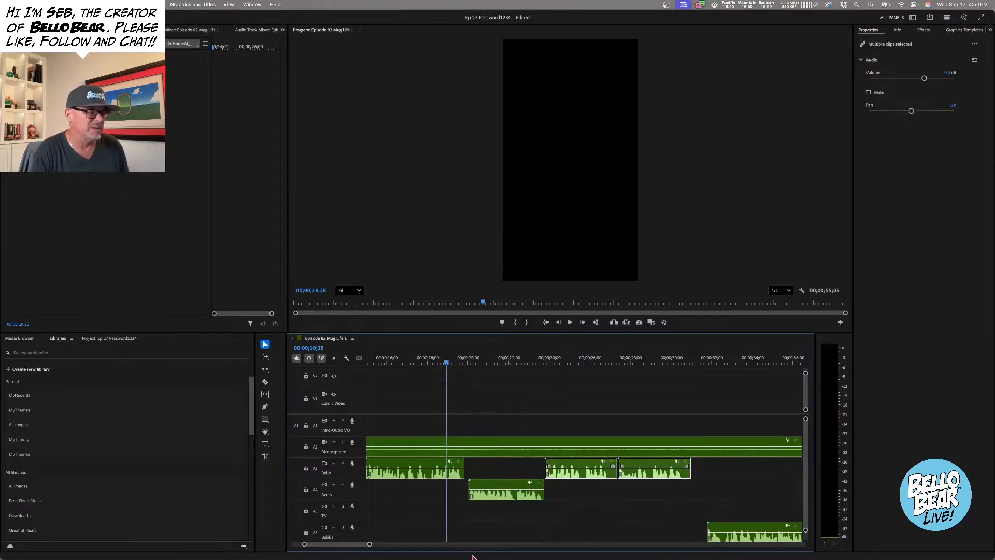
key("space")
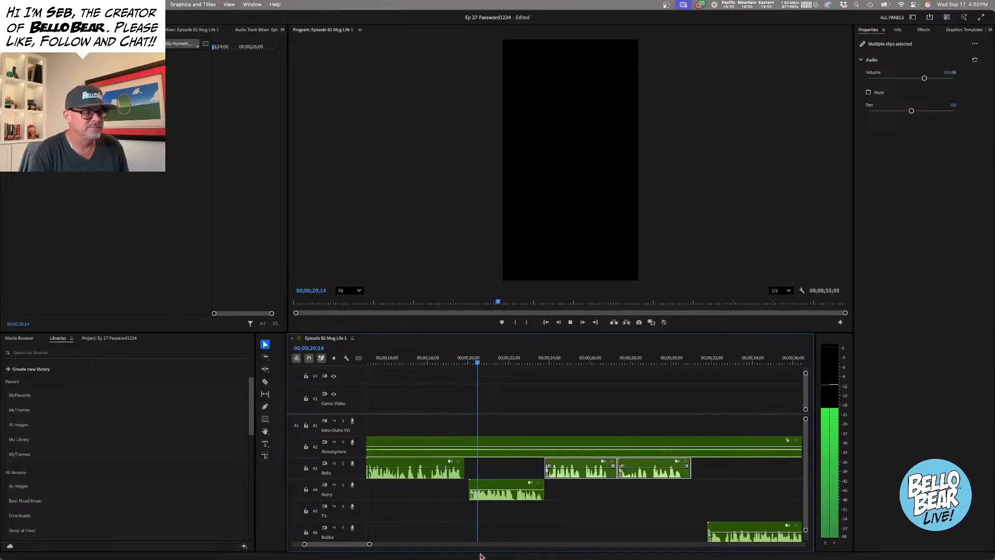
scroll(581, 522, "right", 2)
scroll(580, 521, "left", 8)
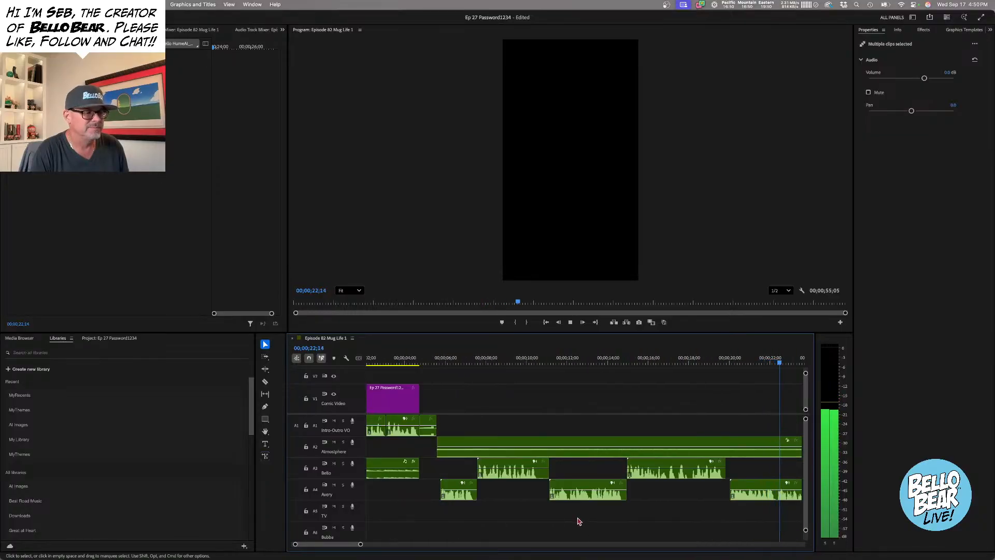
scroll(578, 521, "right", 3)
scroll(579, 520, "right", 6)
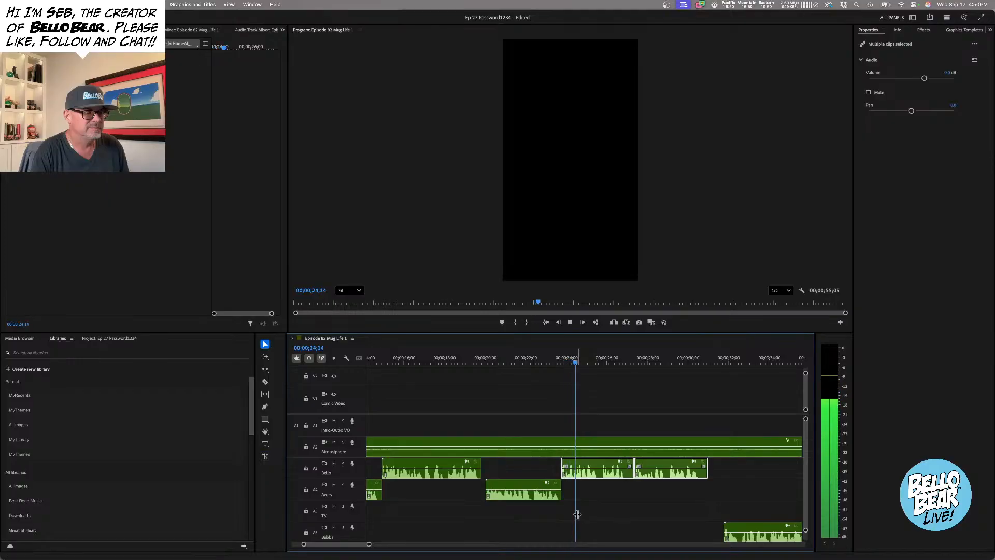
scroll(580, 518, "right", 3)
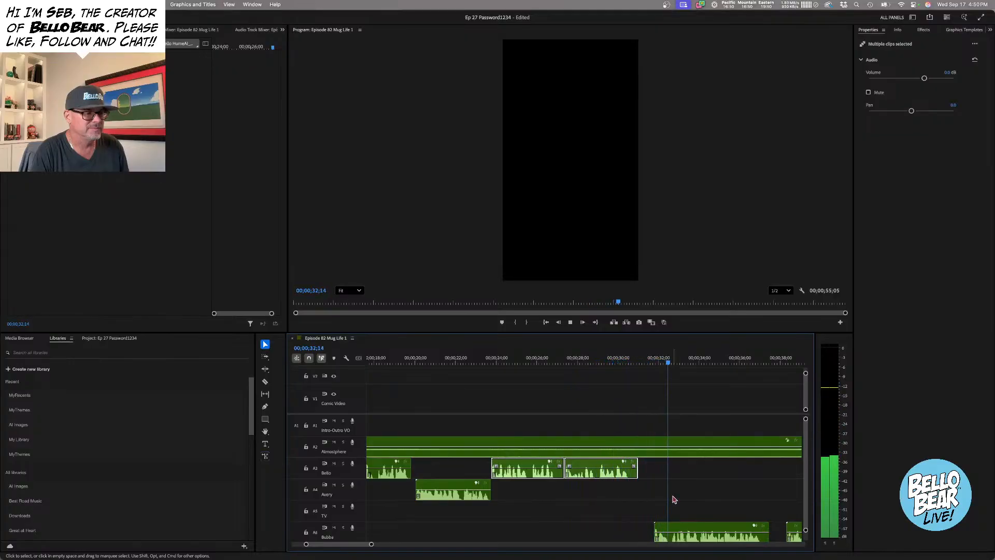
key("space")
Move Bubba's 4.2 line earlier, trim the end of Bello's Panel 4 line to meet it, and play Bubba's line.
scroll(570, 503, "right", 3)
scroll(526, 500, "down", 1)
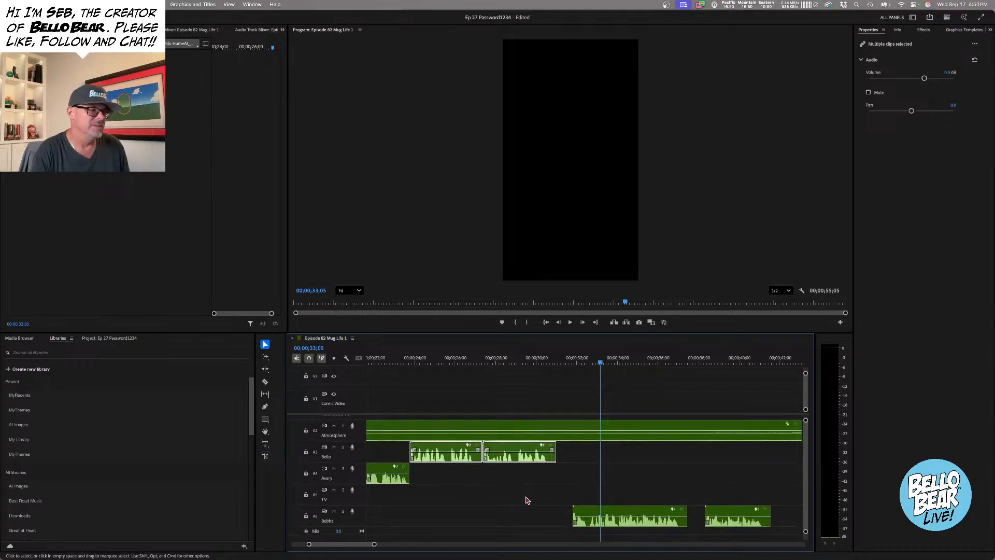
left_click_drag(607, 511, 587, 510)
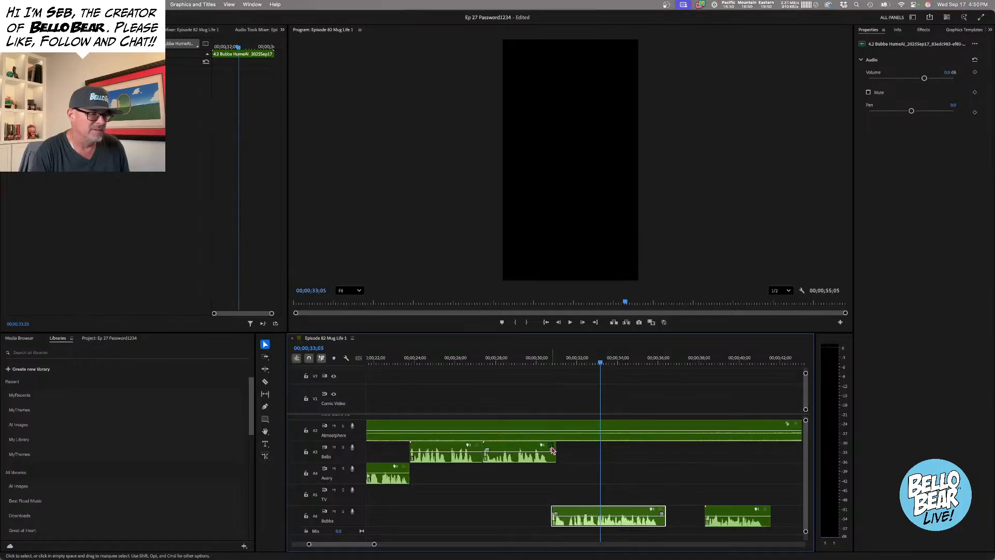
left_click_drag(554, 445, 550, 446)
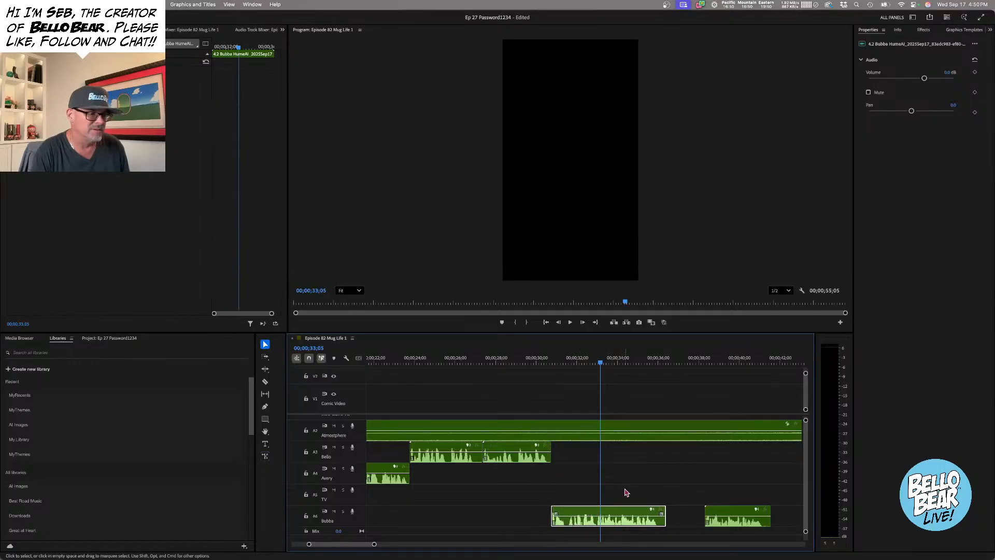
key("space")
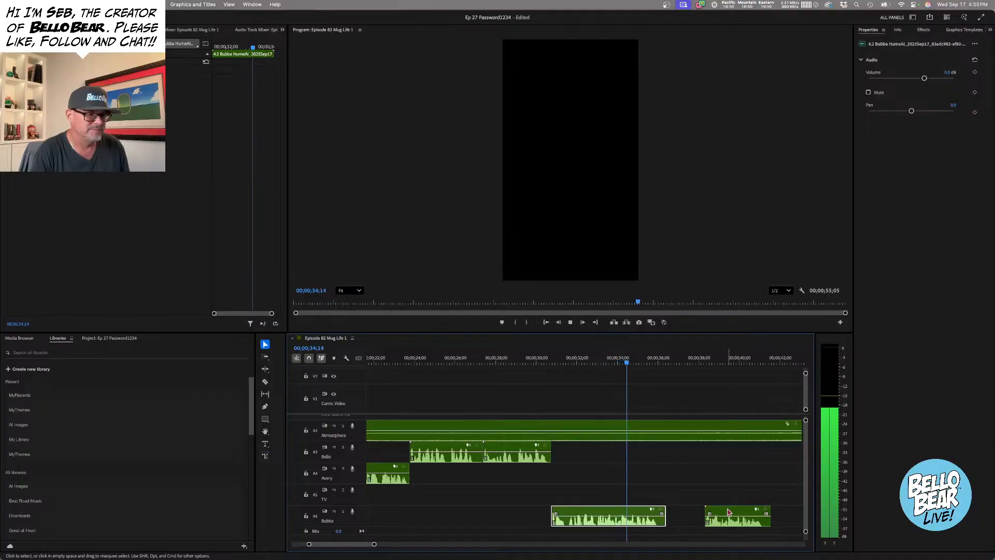
key("space")
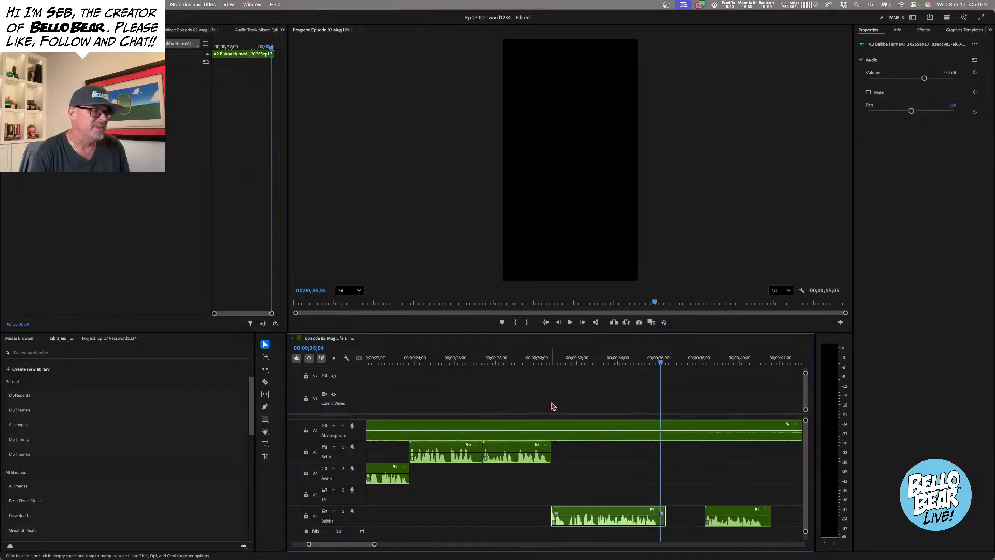
Play from Bello's Panel 3 and 4 lines through Bubba's 4.2 line to check the timing.
scroll(527, 386, "up", 3)
left_click(418, 361)
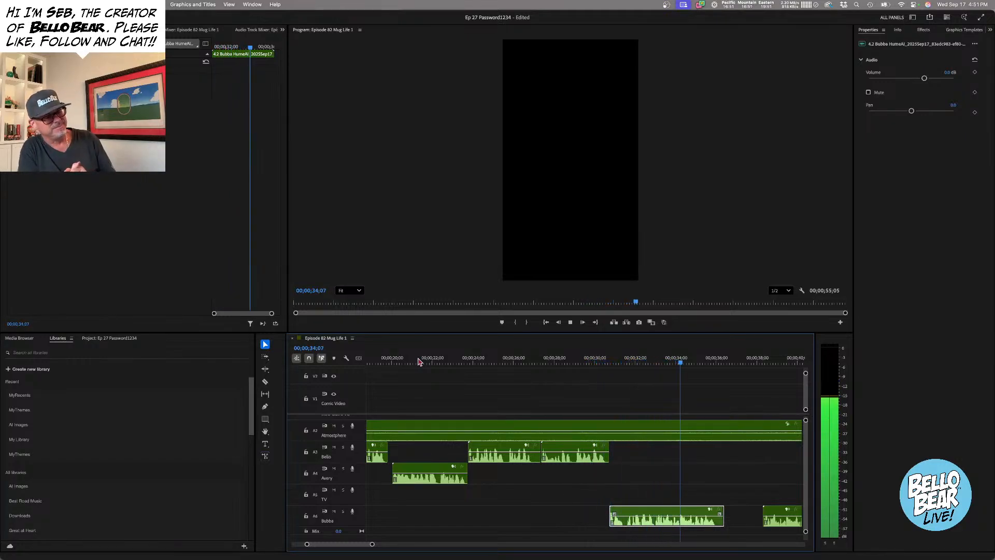
scroll(520, 415, "right", 5)
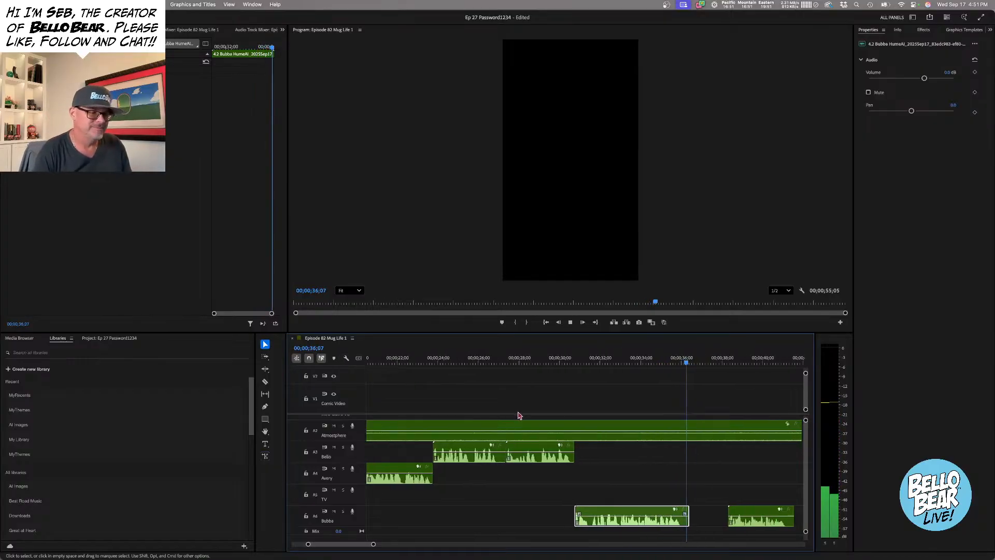
key("space")
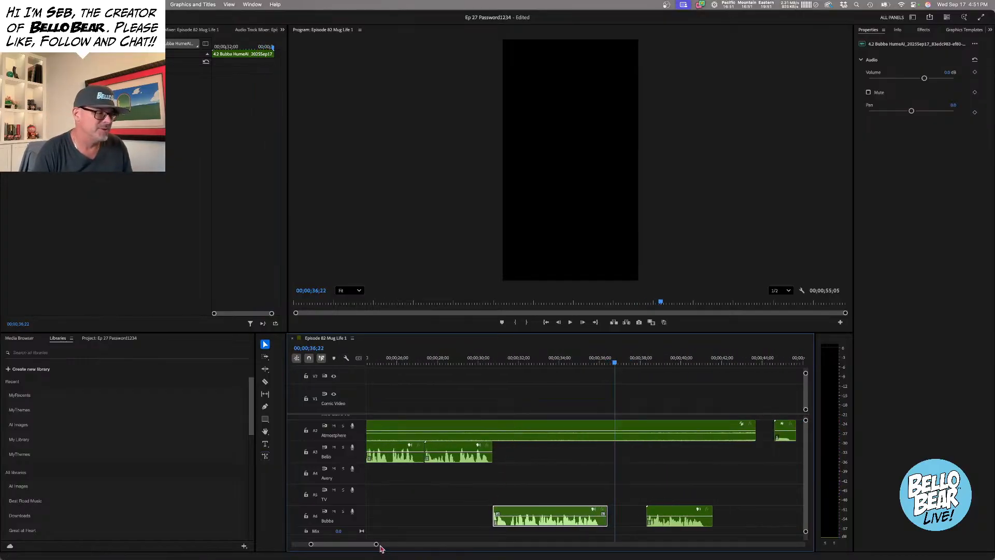
Play Bubba's 4.2 line to find the edit point and split the clip at 00;00;33;00.
mouse_move(377, 545)
left_mouse_down()
mouse_move(396, 544)
mouse_move(361, 545)
left_mouse_up()
scroll(615, 513, "left", 5)
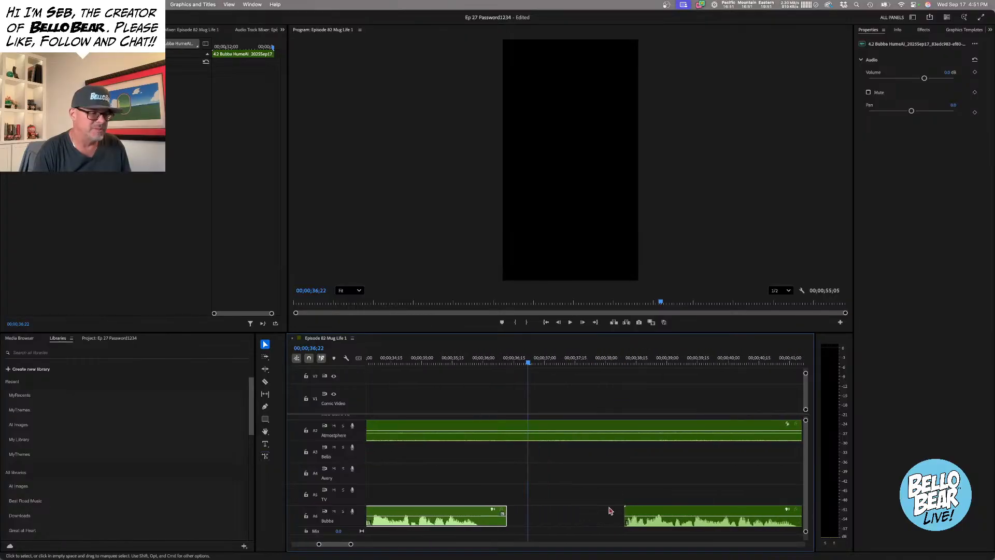
left_click(461, 363)
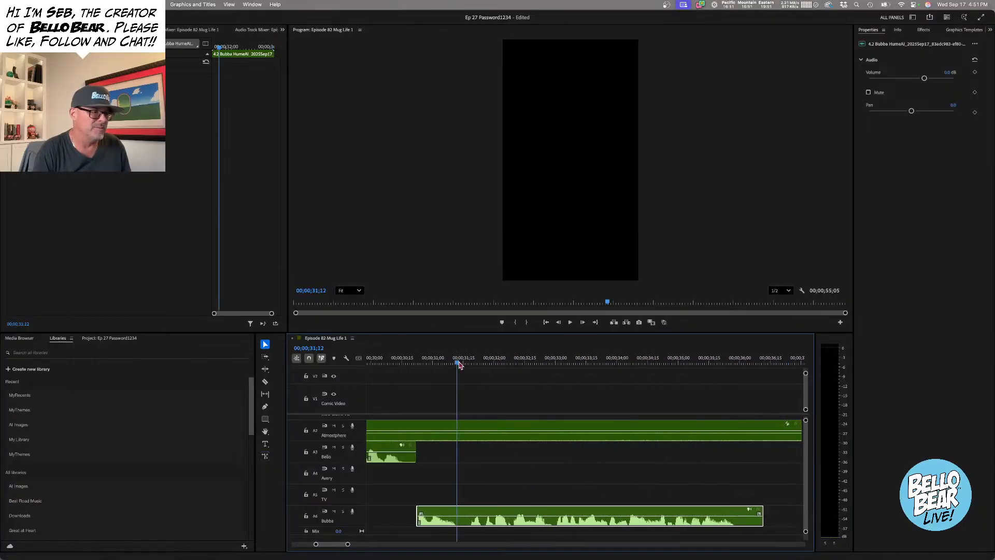
key("space")
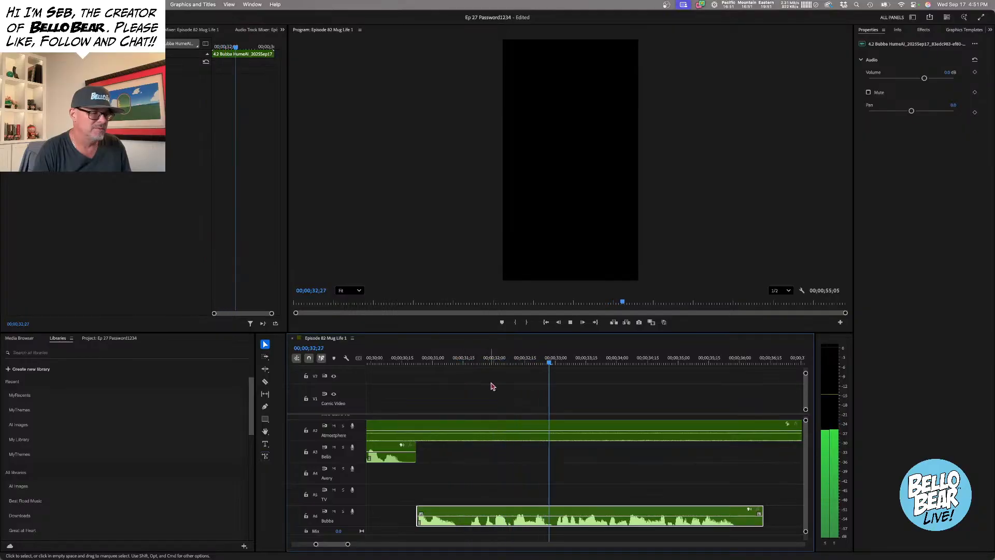
key("space")
left_click(265, 382)
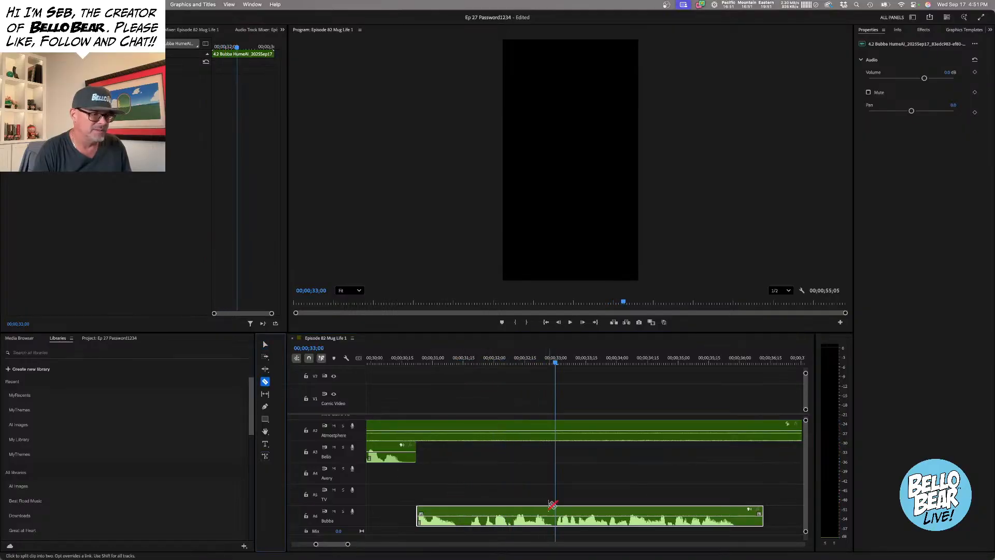
left_click(556, 515)
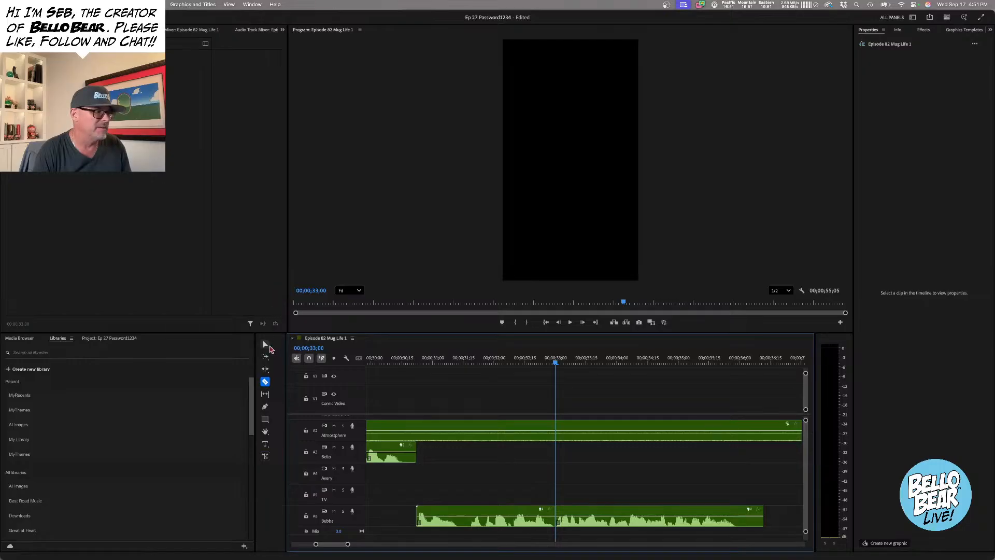
Move Bubba's 4.2.1 line earlier to the cut, overwriting the tail of his 4.2 line, and play the exchange.
left_click(267, 345)
left_click_drag(348, 545, 375, 544)
mouse_move(610, 516)
left_mouse_down()
mouse_move(658, 492)
mouse_move(737, 492)
mouse_move(752, 471)
mouse_move(751, 492)
mouse_move(609, 514)
left_mouse_up()
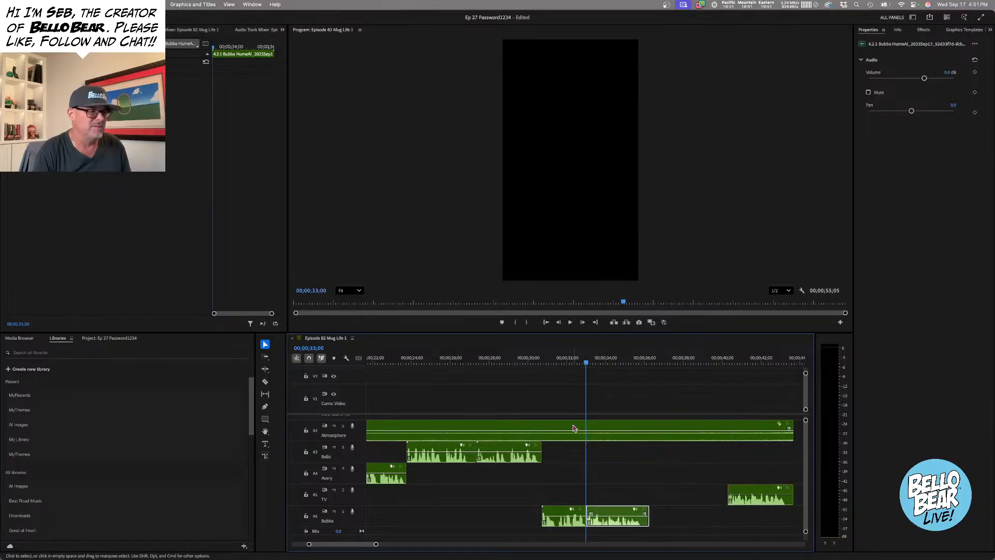
left_click(523, 359)
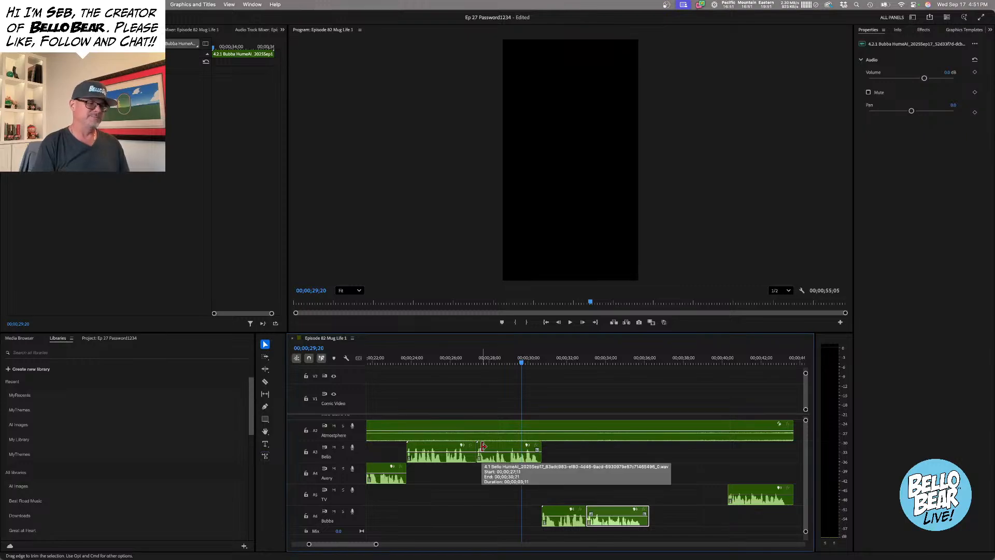
key("space")
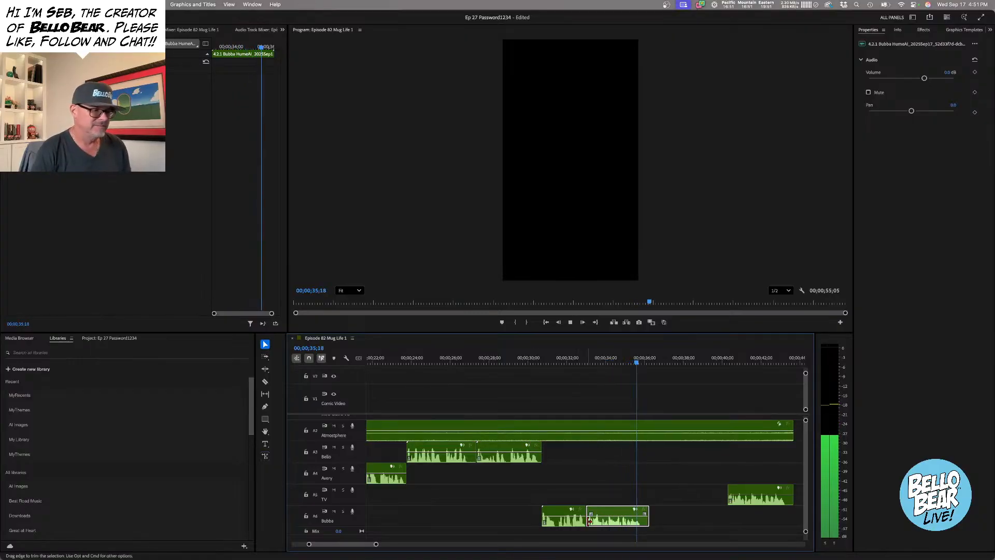
key("space")
Delete the leftover clip on the TV track after Bubba's last line.
left_click_drag(375, 544, 364, 548)
scroll(704, 488, "right", 2)
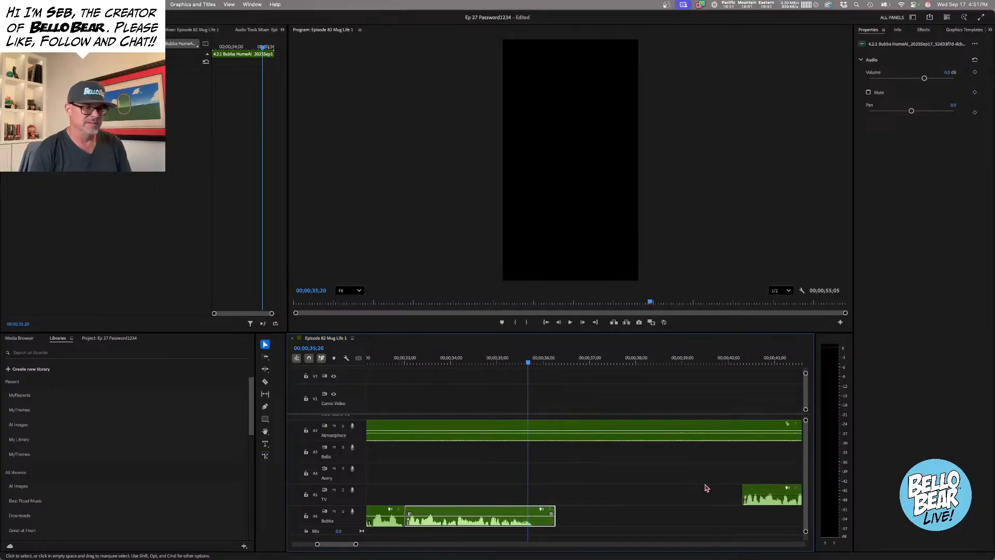
left_click(745, 489)
key("Delete")
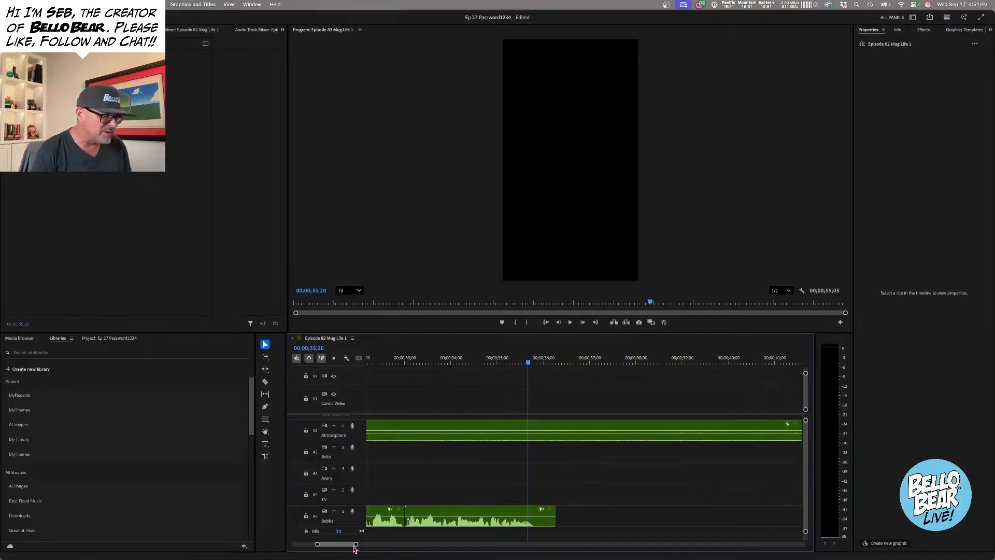
Shift Bubba's 4.2.1 line slightly later to leave a short pause after his 4.2 line, and play both lines.
mouse_move(355, 543)
left_mouse_down()
mouse_move(365, 544)
mouse_move(341, 544)
left_mouse_up()
left_click_drag(501, 506, 516, 509)
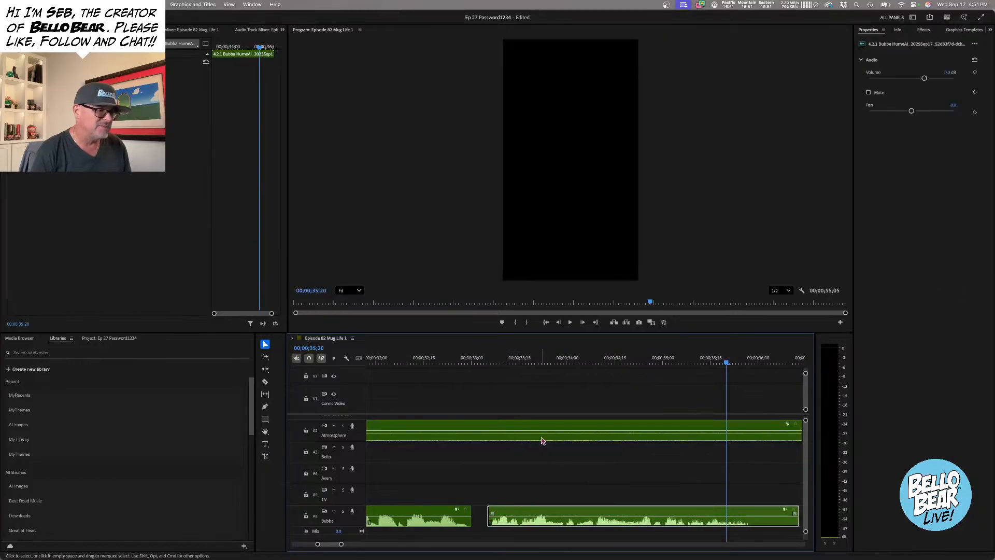
scroll(540, 437, "left", 5)
left_click(384, 364)
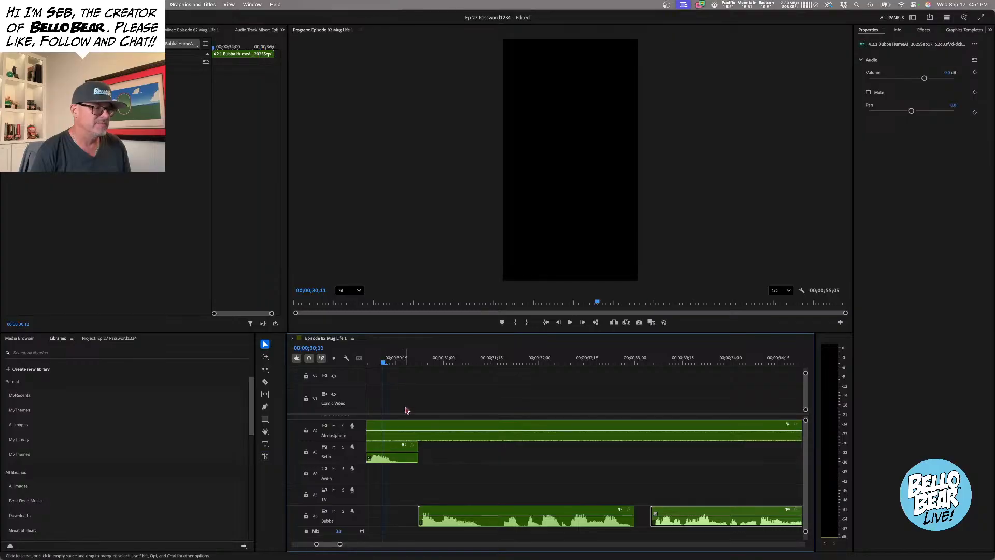
scroll(394, 409, "right", 1)
key("space")
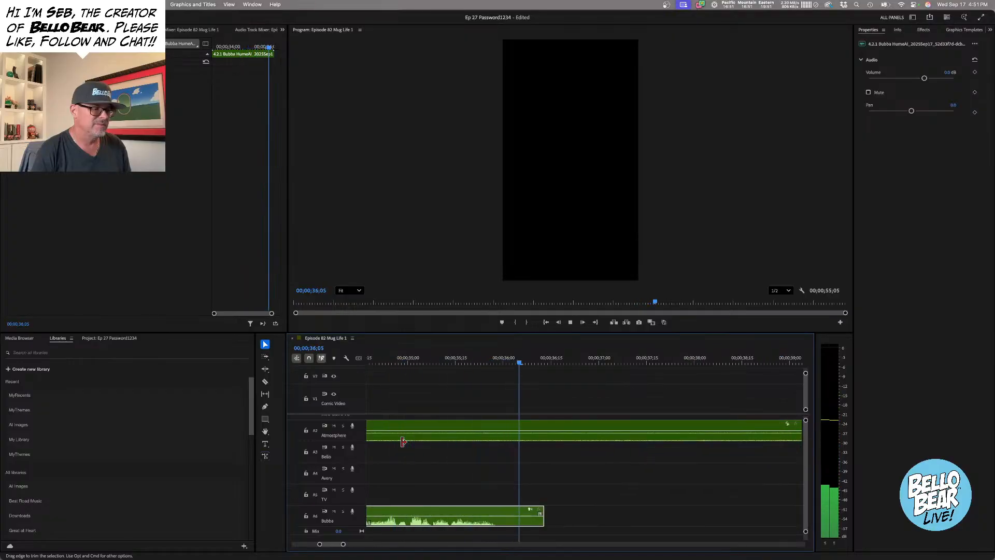
key("space")
Trim the end of Bubba's 4.2.1 line and shorten the Atmosphere clip to end with it.
left_click_drag(343, 544, 376, 543)
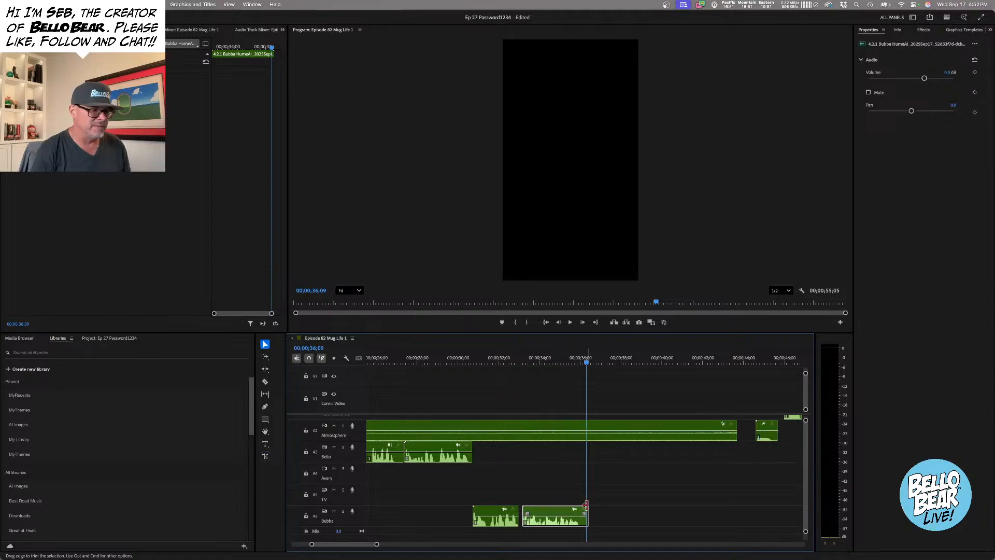
left_click_drag(585, 504, 579, 505)
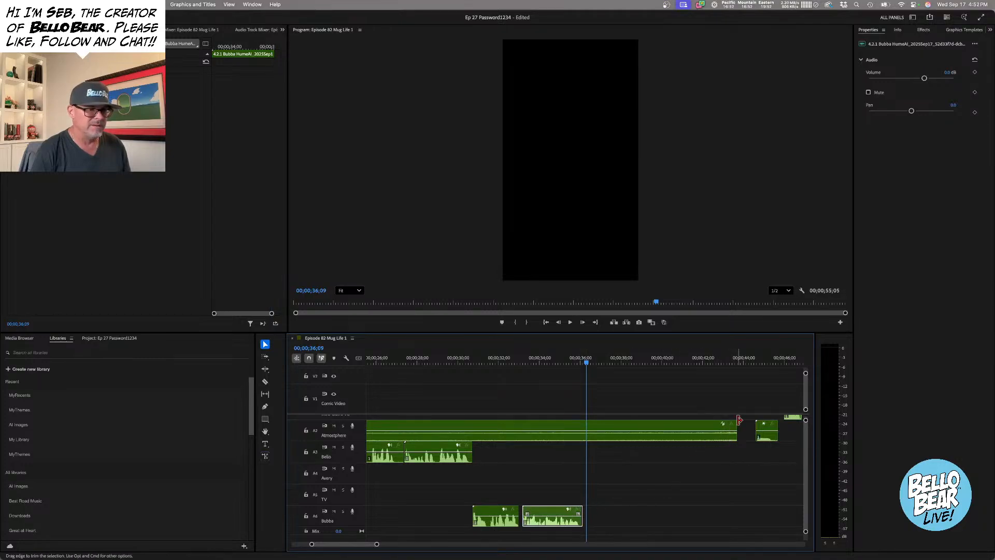
left_click_drag(738, 420, 582, 424)
Move the microwave end sound directly after the Atmosphere clip and play from Bello's last line through the sound.
scroll(661, 471, "up", 1)
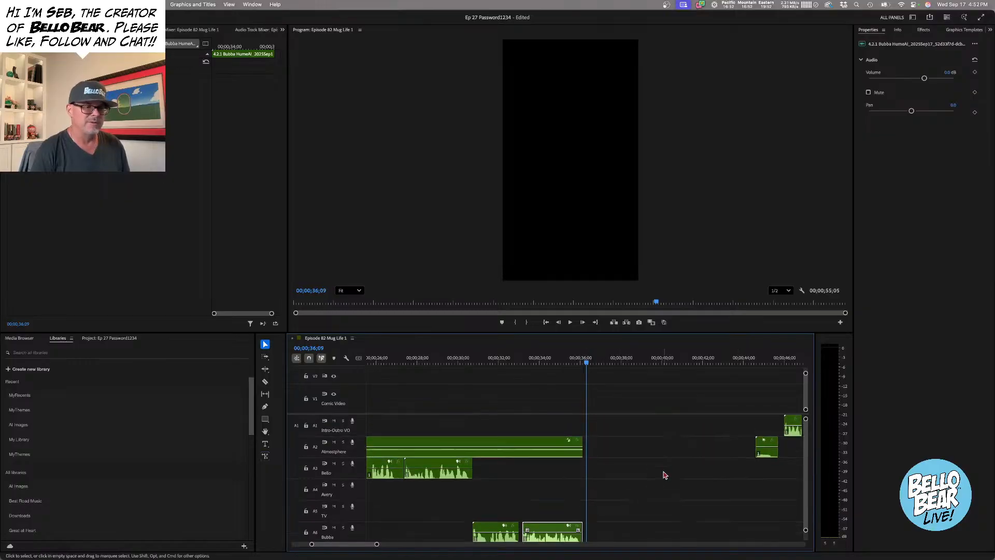
scroll(625, 471, "right", 2)
scroll(624, 472, "right", 3)
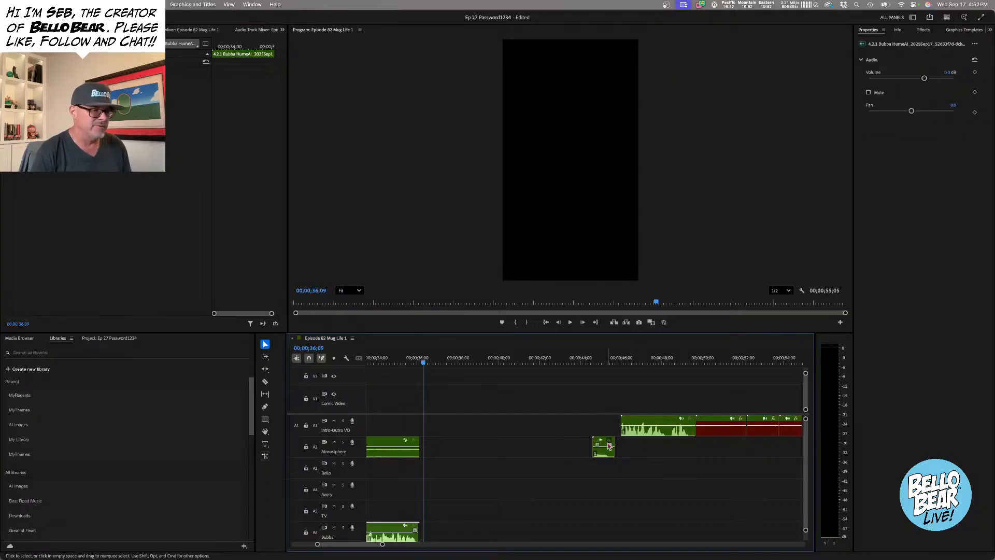
left_click_drag(606, 447, 432, 450)
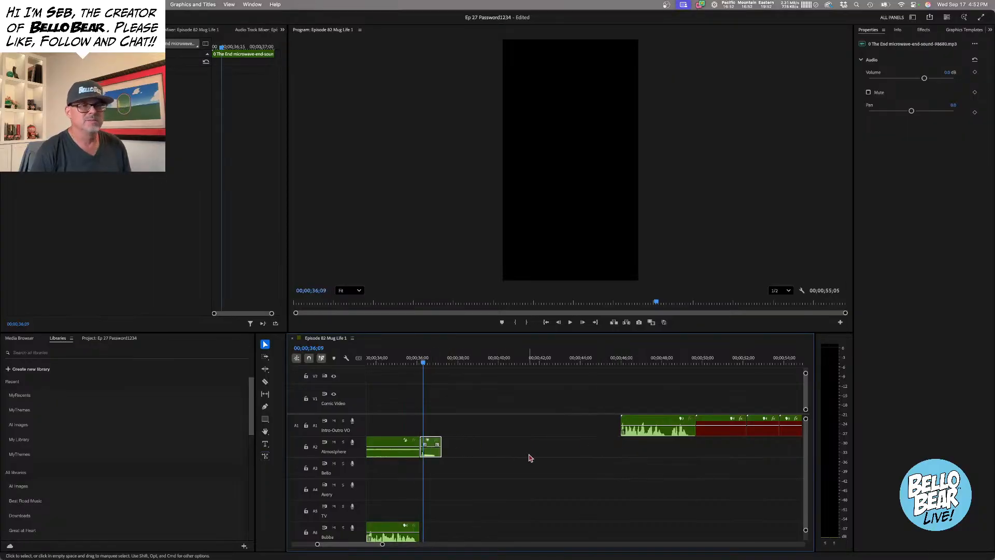
scroll(564, 478, "left", 2)
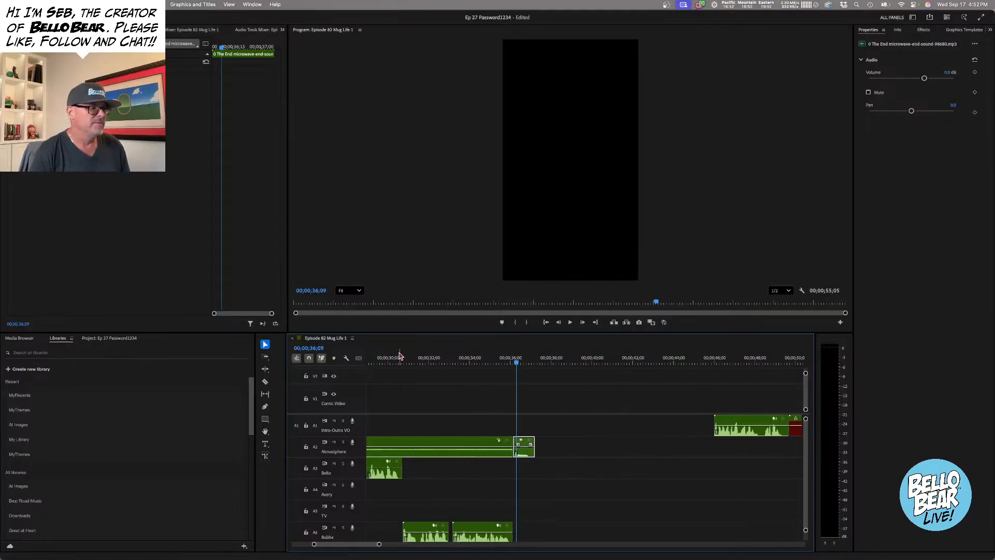
left_click(382, 360)
key("space")
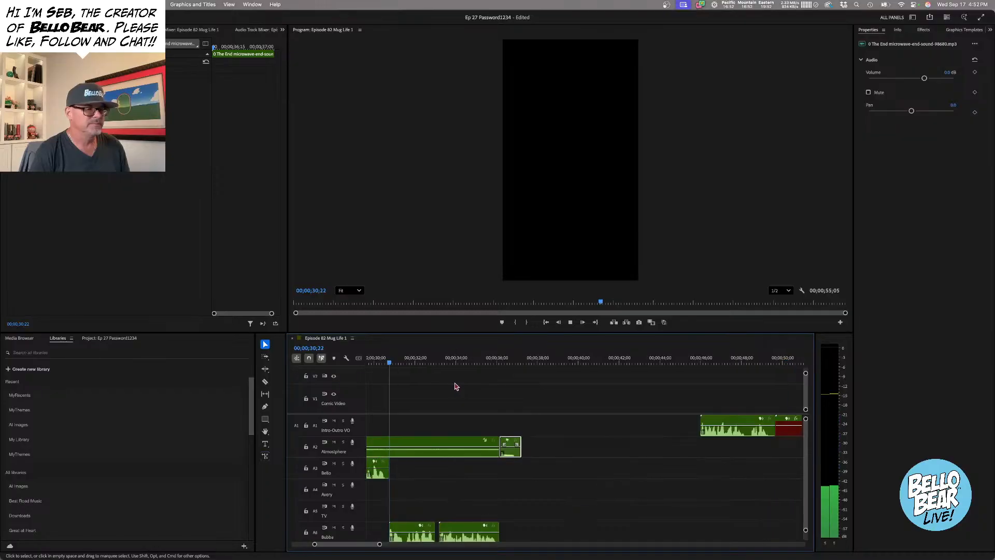
left_click_drag(379, 544, 392, 548)
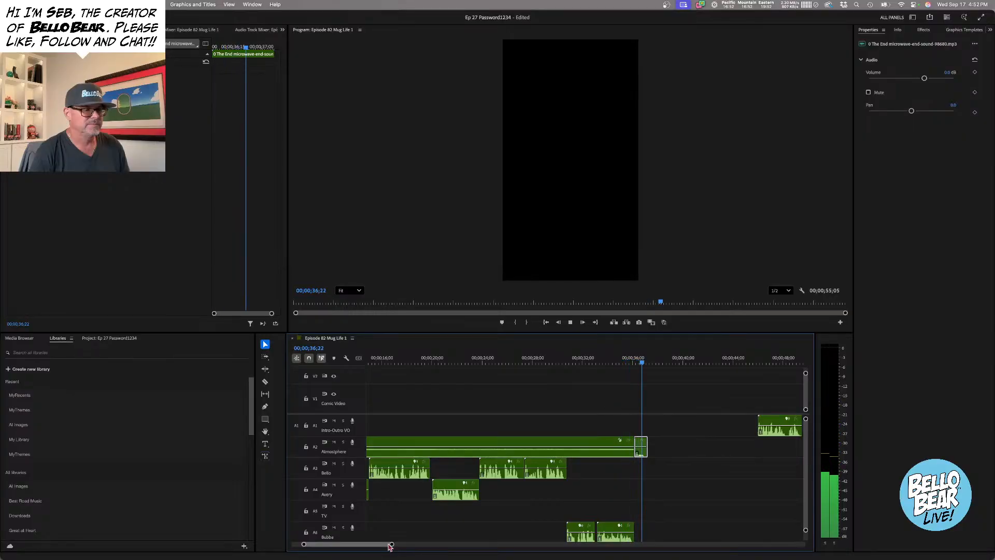
key("space")
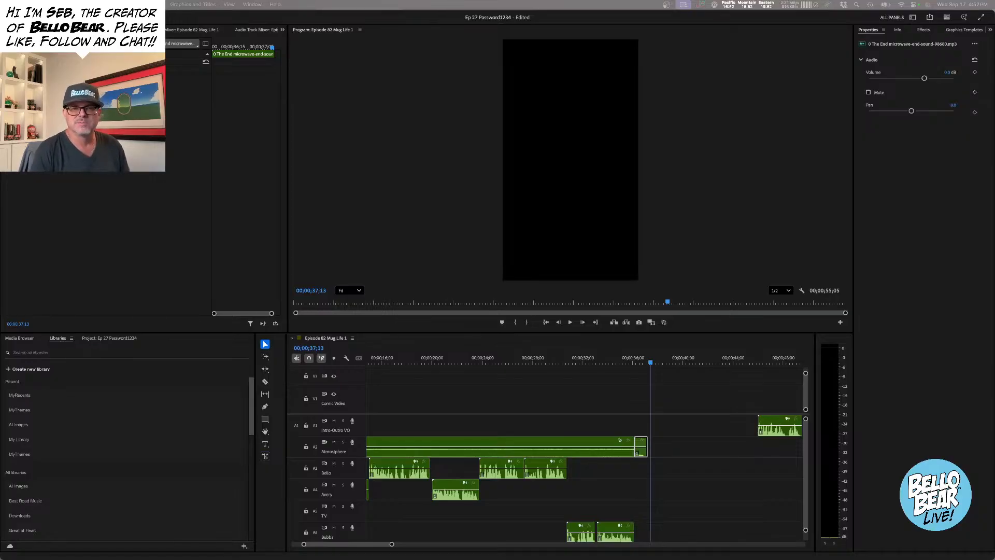
Move the outro voice-over up to the microwave sound and replace the leftover clips behind it with the Outro.mp4 video.
left_click_drag(742, 432, 777, 421)
scroll(704, 466, "right", 3)
key("Delete")
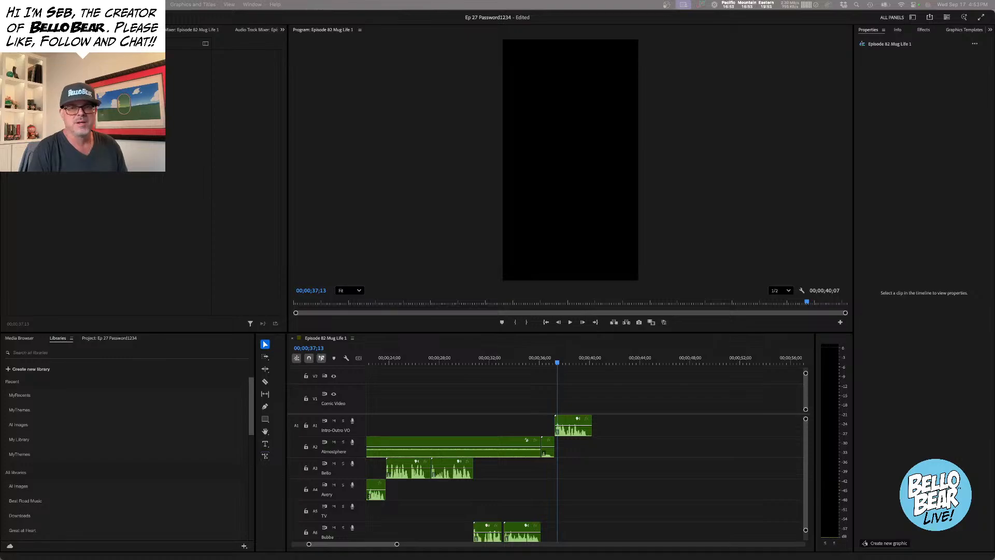
left_click_drag(821, 435, 594, 427)
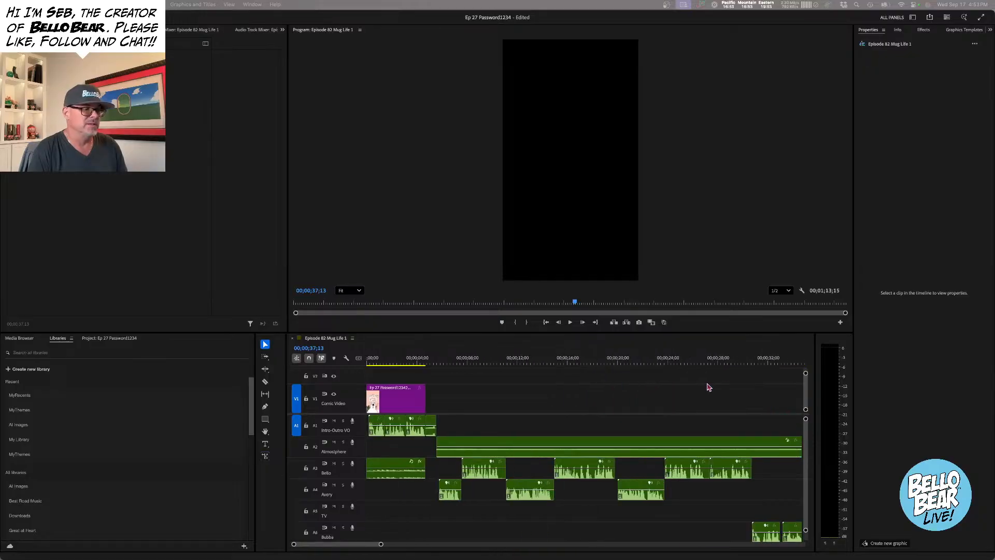
Try placing the Ep 27 Password1234 panel images on the Comic Video track after the intro, and undo the placement.
scroll(720, 384, "left", 10)
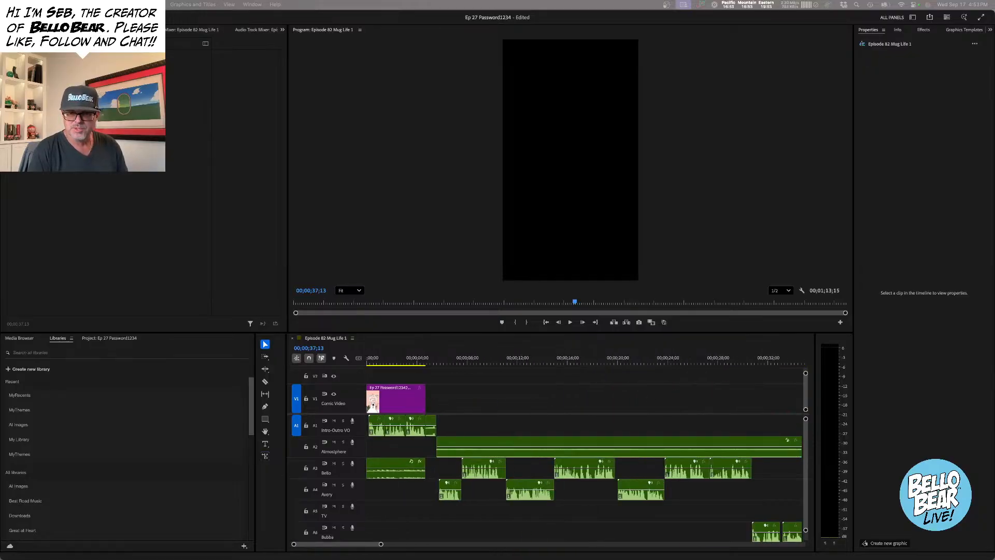
left_click_drag(994, 386, 440, 402)
scroll(584, 437, "right", 5)
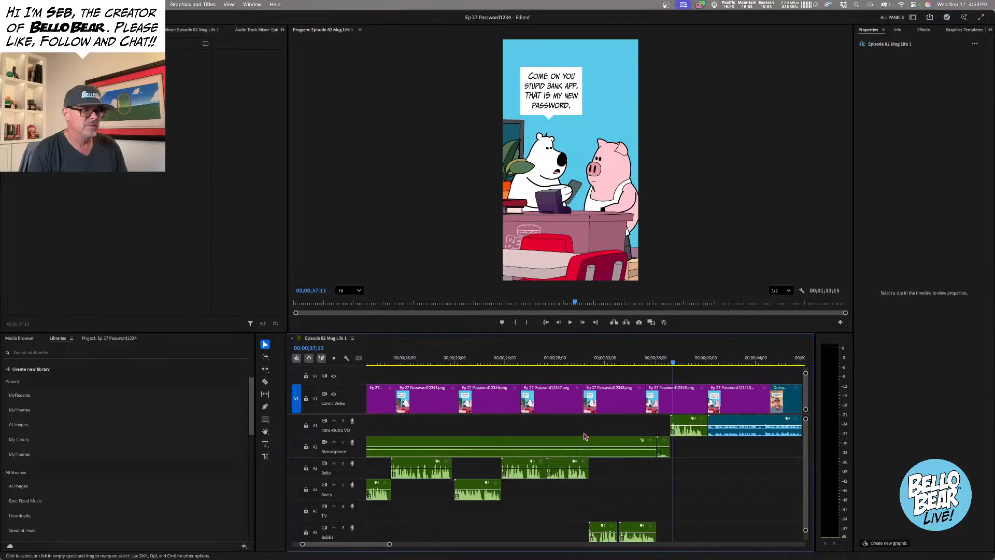
scroll(590, 431, "left", 3)
key("super+z")
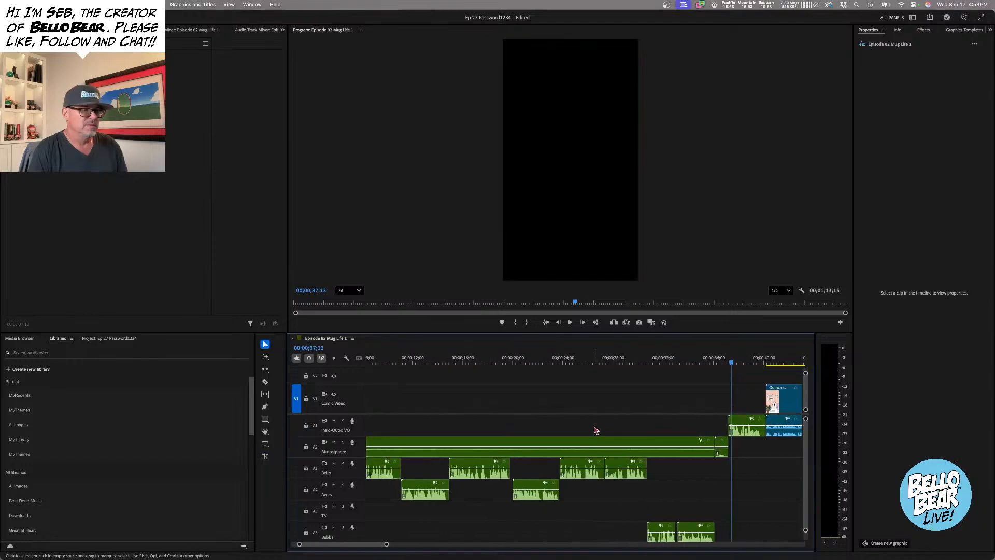
Move the outro voice-over and the Outro.mp4 clip together about 25 seconds later to free space for the panels.
scroll(593, 429, "left", 3)
left_click_drag(380, 547, 412, 544)
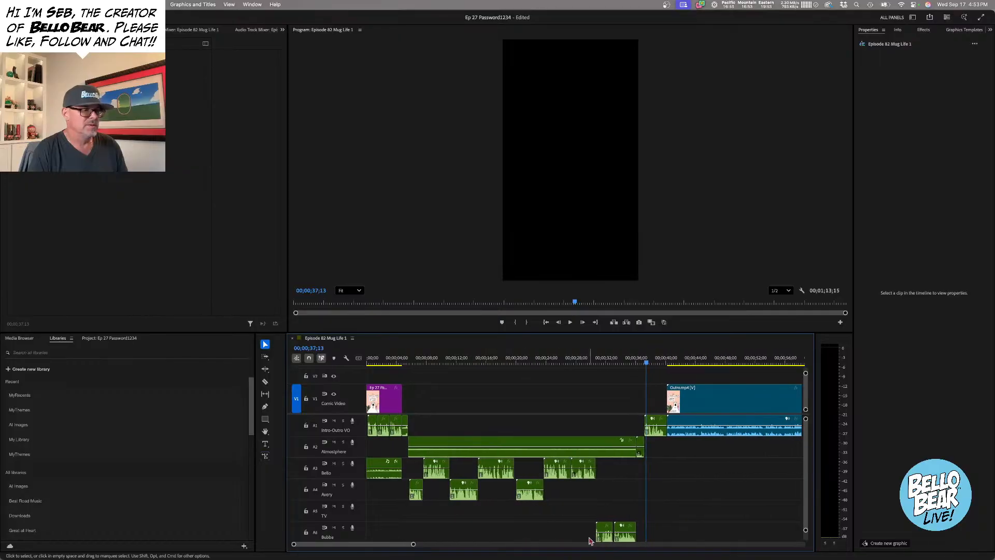
scroll(664, 471, "right", 3)
left_click_drag(489, 382, 657, 430)
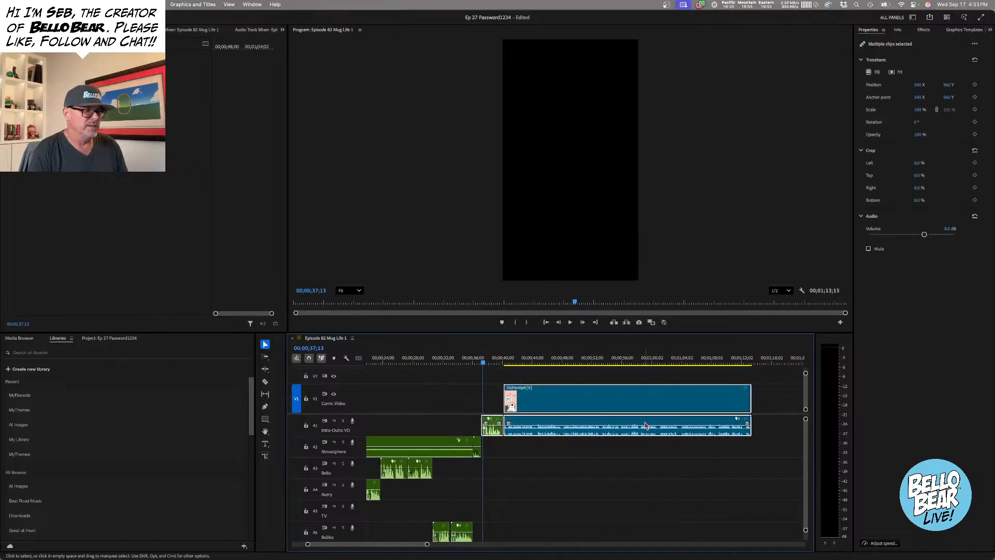
left_click_drag(609, 403, 796, 402)
Place the Ep 27 Password1234 panel images on the Comic Video track, starting where the Atmosphere clip begins.
scroll(699, 372, "left", 3)
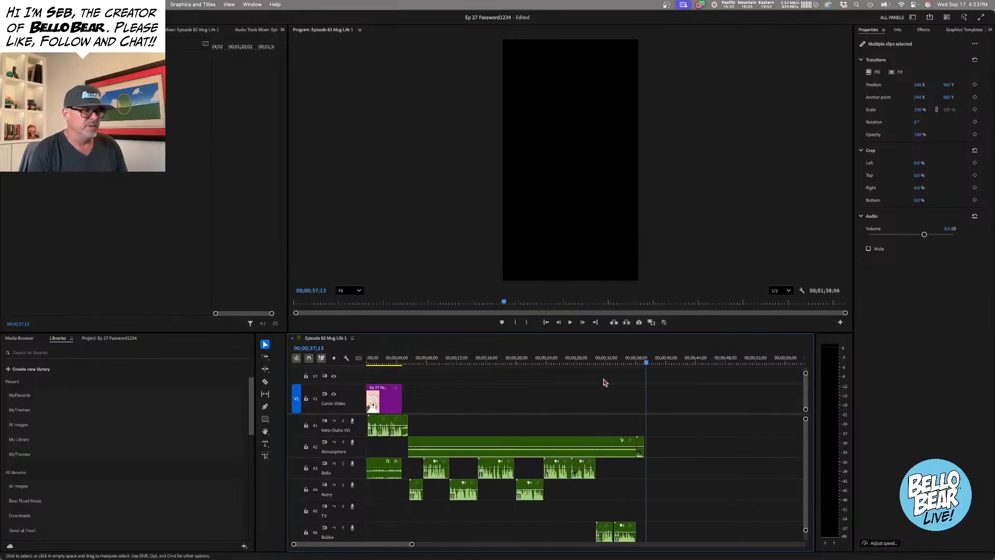
left_click_drag(992, 414, 560, 415)
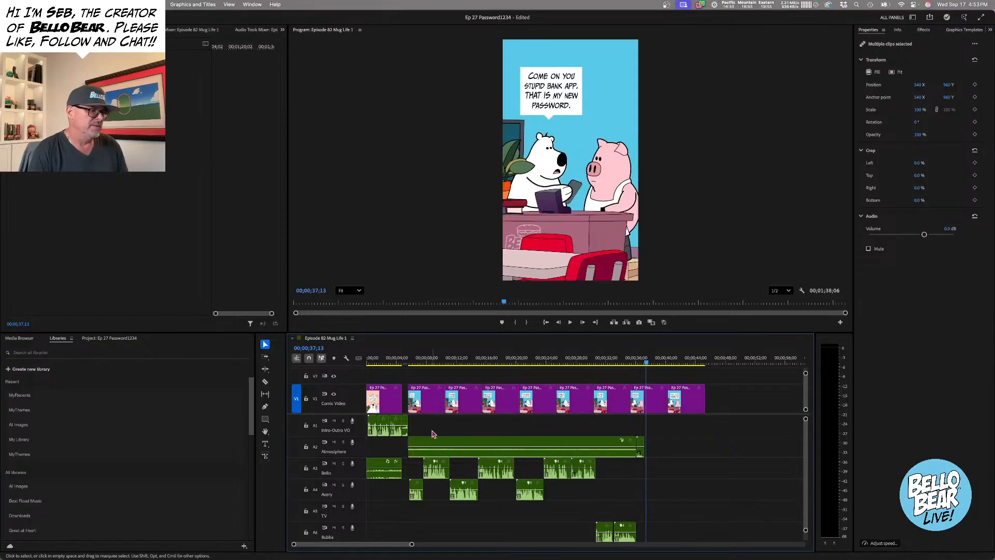
left_click(449, 427)
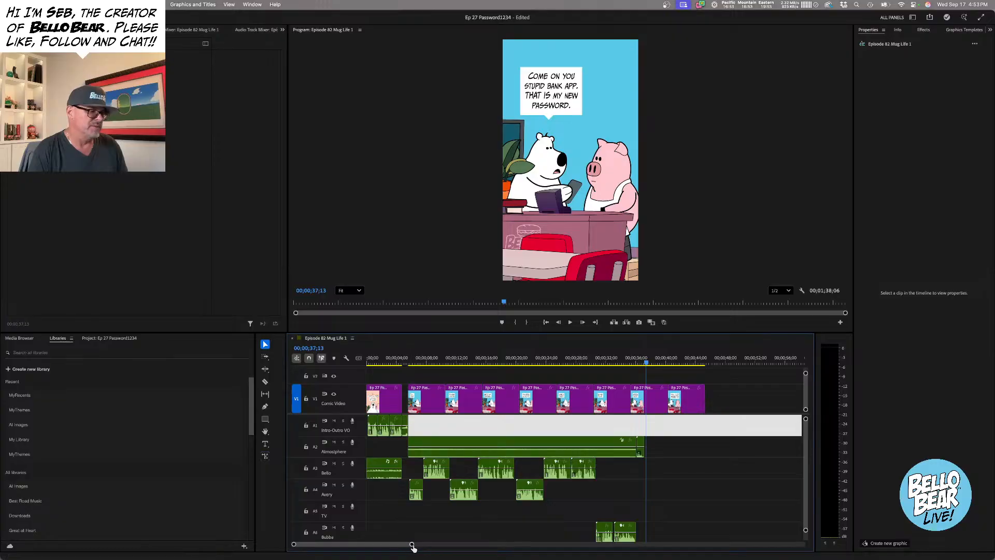
Trim the Ep 27 Password12343.png panel on the Comic Video track so it ends with Avery's first line.
left_click_drag(412, 544, 367, 544)
scroll(518, 456, "left", 5)
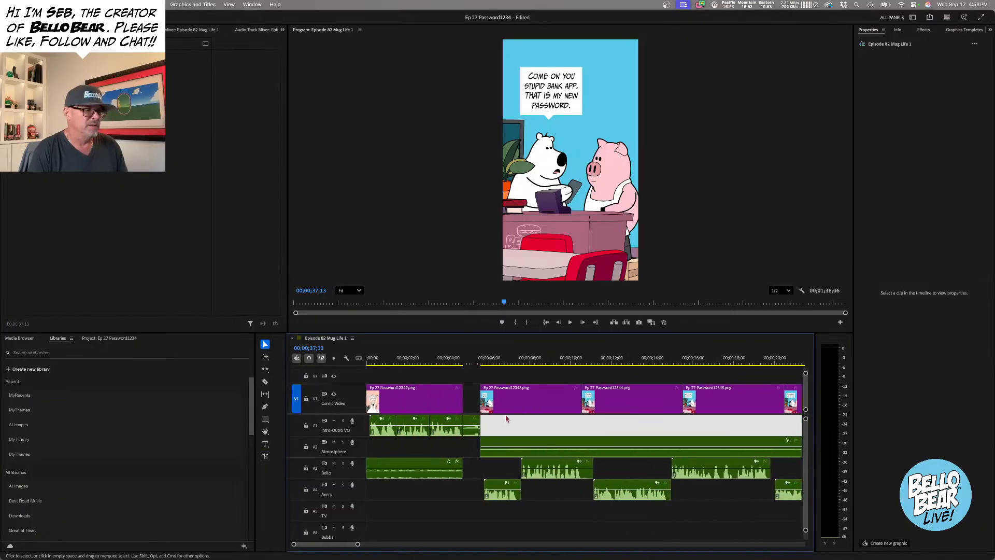
left_click(450, 363)
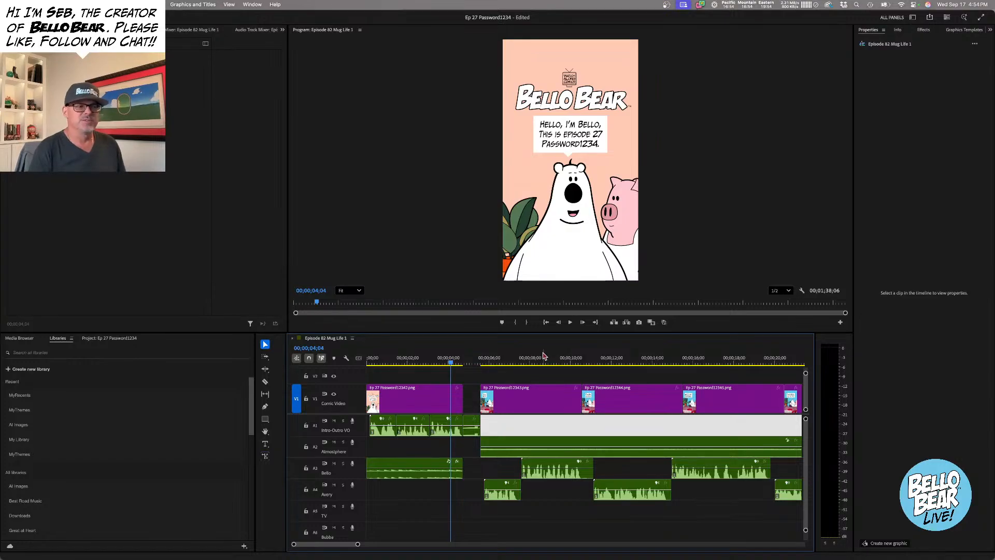
left_click(574, 395)
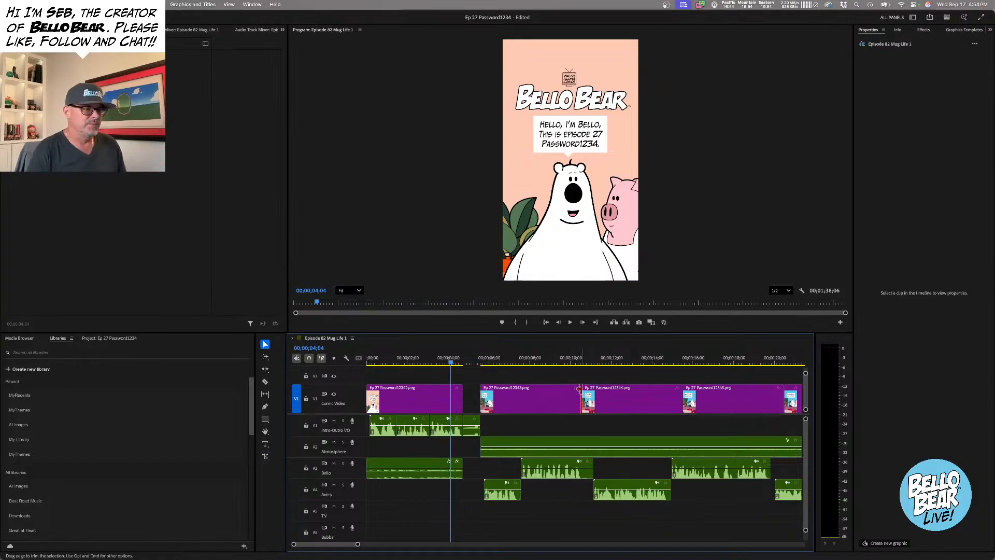
left_click_drag(579, 388, 519, 385)
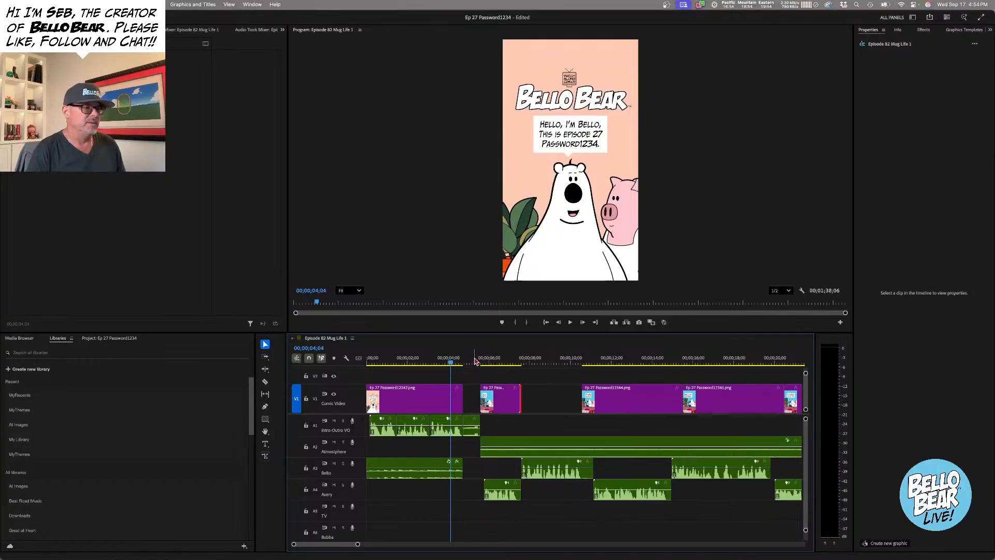
left_click_drag(475, 360, 497, 362)
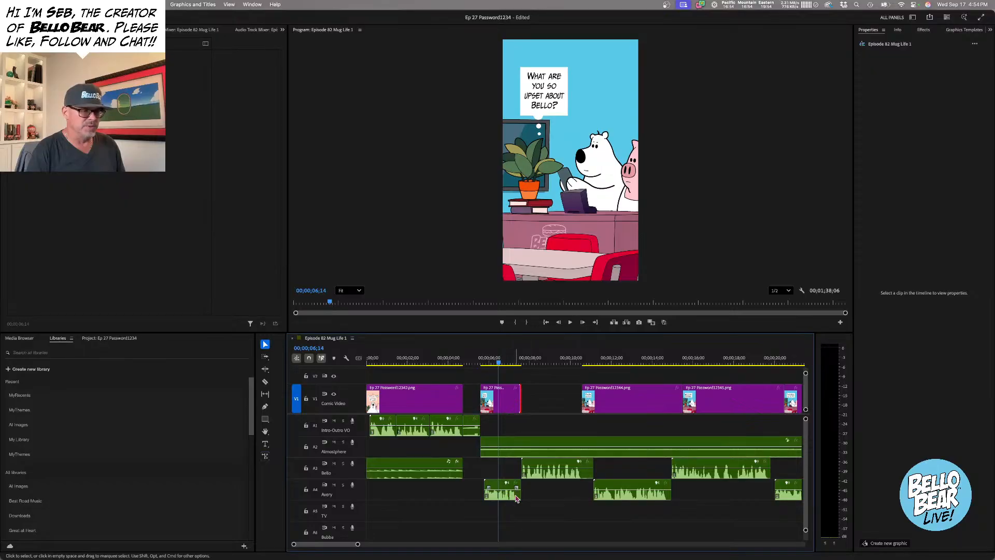
Move the Ep 27 Password12344.png panel up against the end of the Ep 27 Password12343.png panel and play across the cut.
left_click_drag(627, 394, 589, 392)
key("super+z")
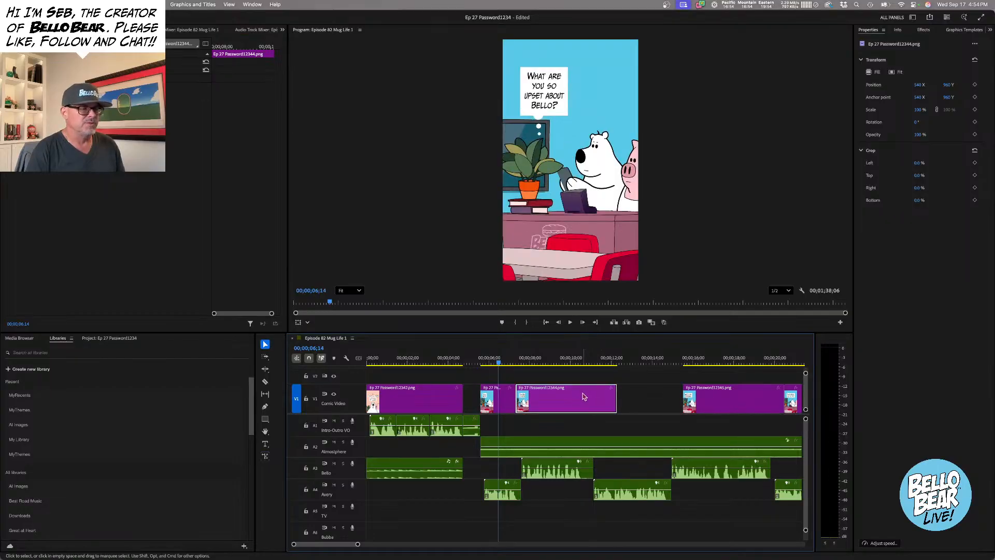
key("super+z")
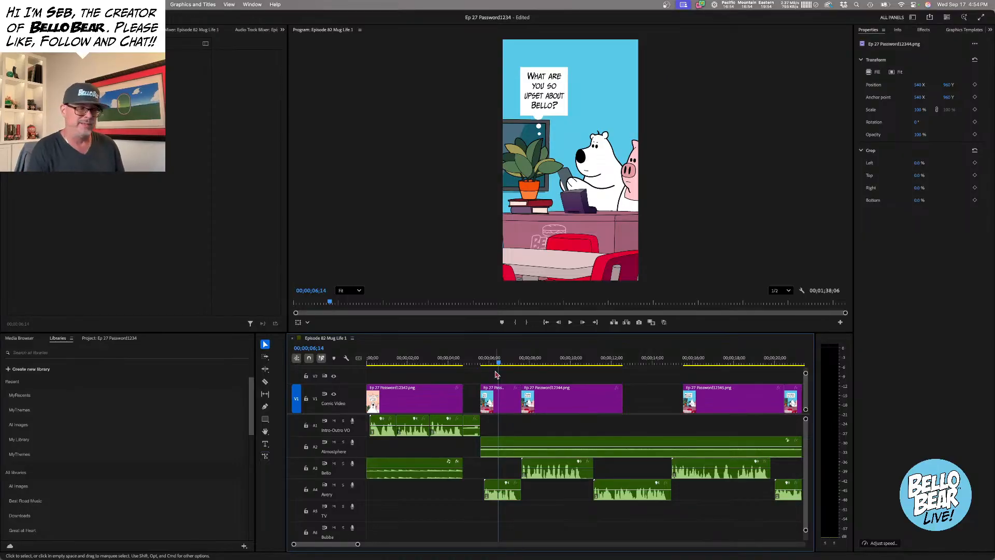
key("space")
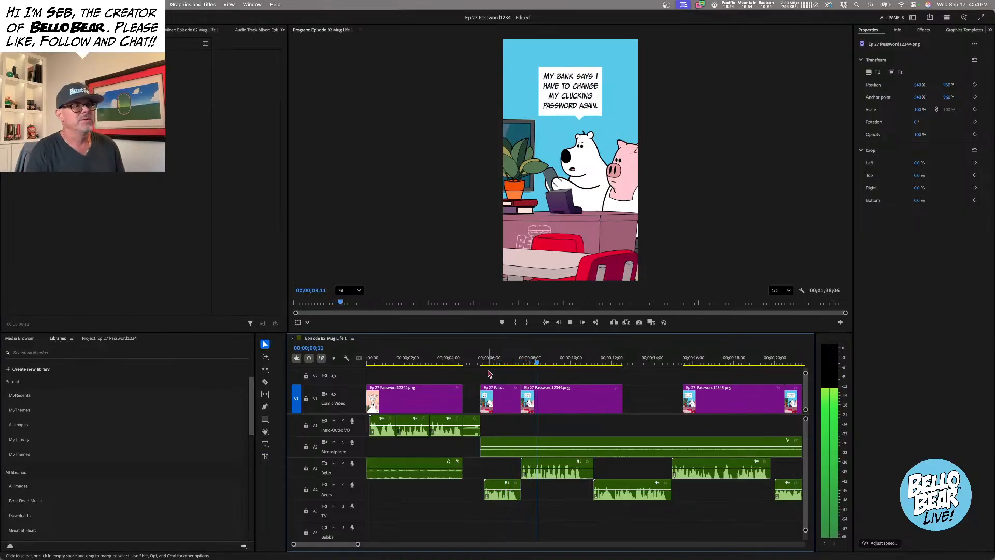
key("space")
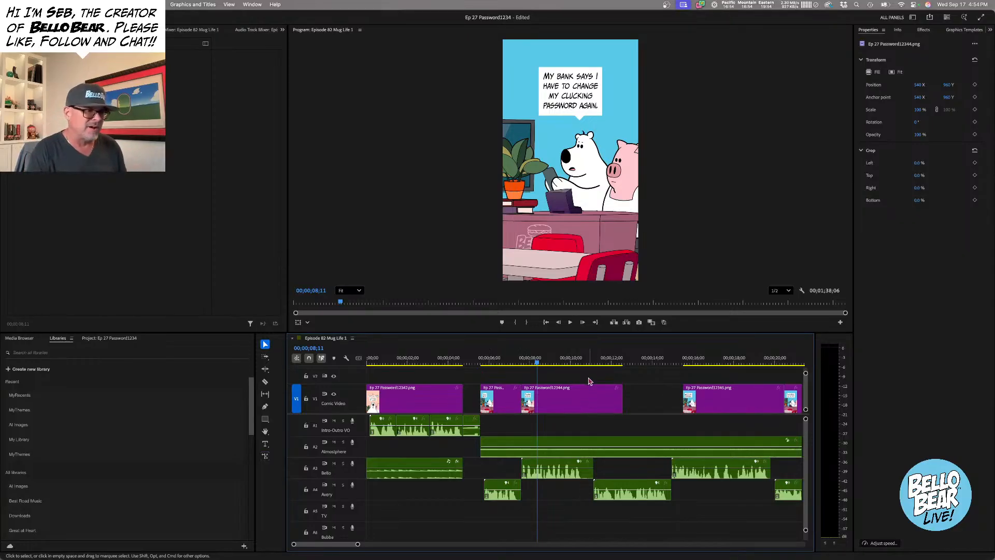
Shift the Ep 27 Password12344.png panel slightly earlier, trim it to end with Bello's first dialogue line, and play it back.
left_click(593, 397)
left_click_drag(594, 397, 585, 397)
left_click_drag(613, 397, 592, 397)
left_click(489, 366)
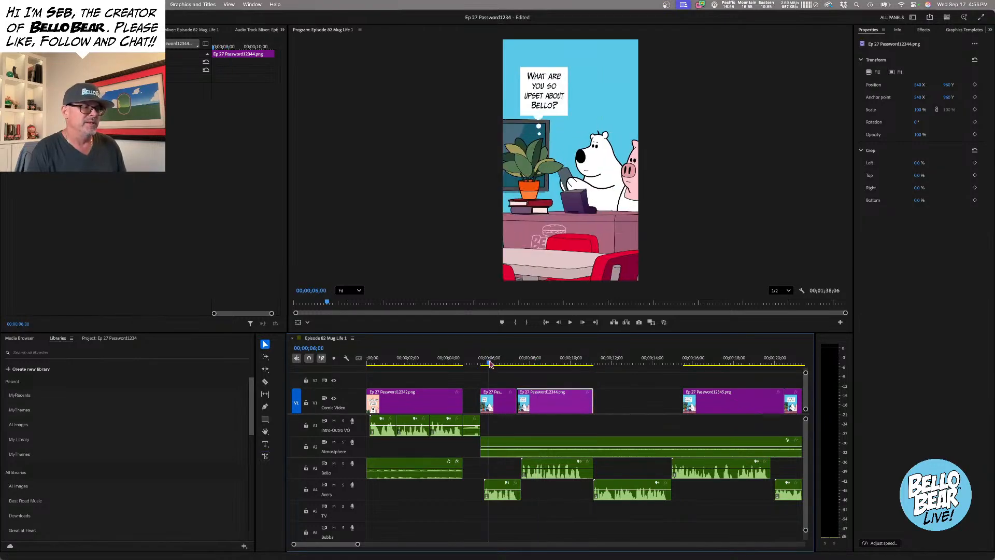
key("space")
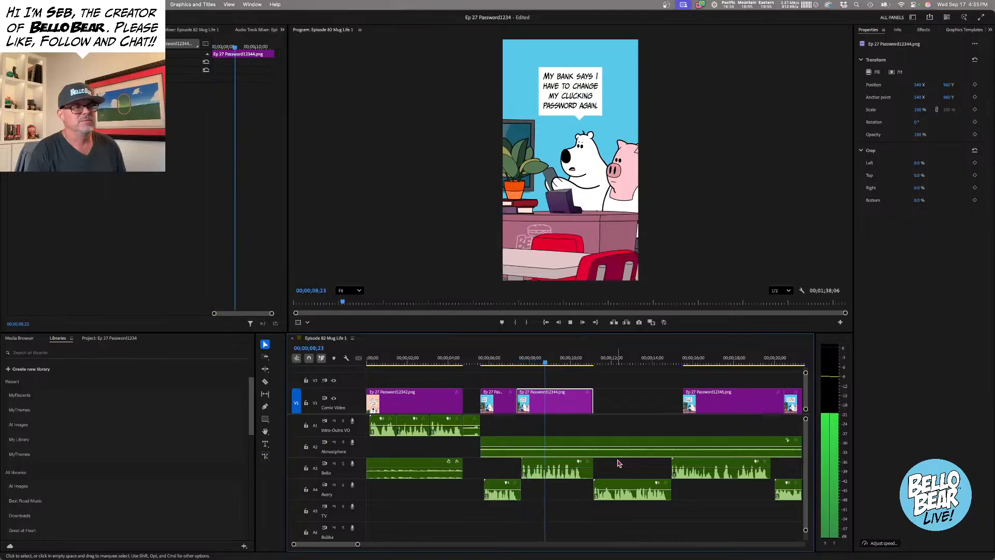
key("space")
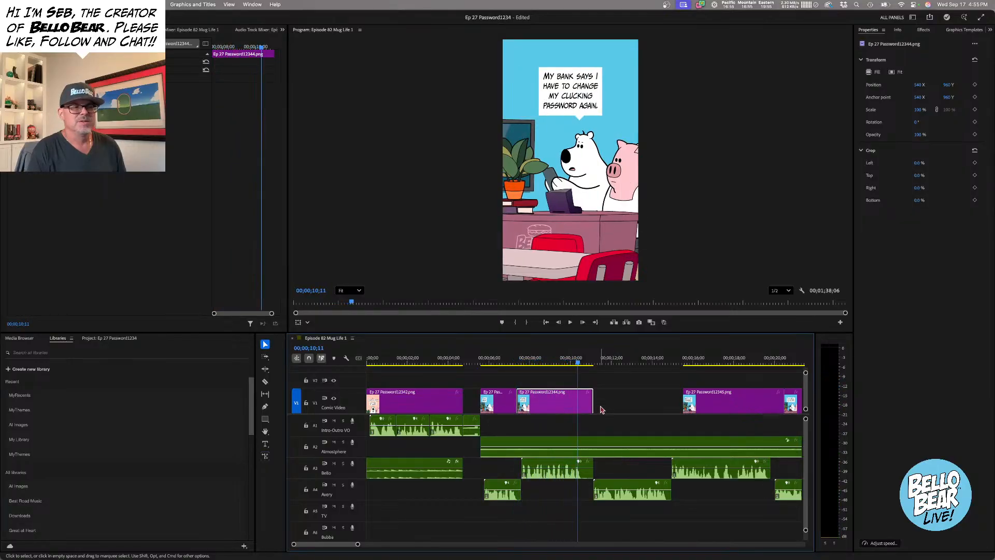
Move the Ep 27 Password12345.png panel directly behind Ep 27 Password12344.png and trim it to end with Avery's second line.
mouse_move(592, 399)
left_mouse_down()
mouse_move(582, 399)
mouse_move(593, 399)
left_mouse_up()
left_click(635, 404)
left_click_drag(724, 403, 669, 398)
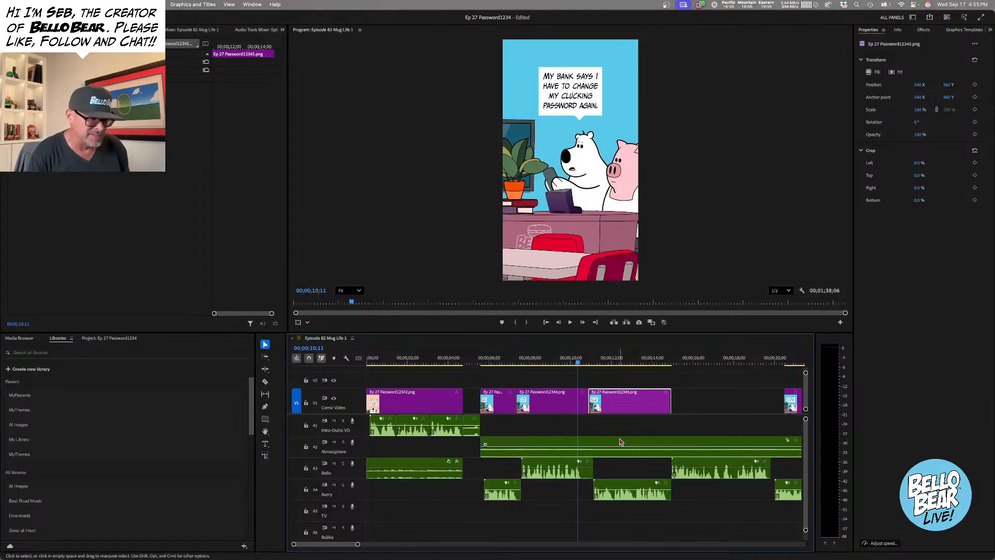
scroll(618, 435, "right", 3)
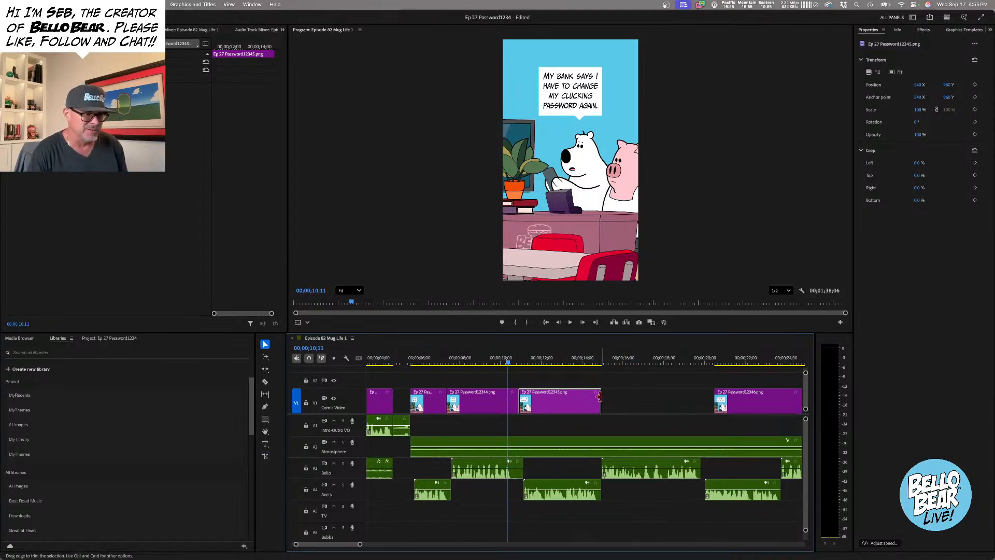
left_click_drag(601, 399, 604, 400)
Move the Ep 27 Password12346.png and Ep 27 Password12347.png panels up in sequence, ending the latter with Avery's third line.
left_click_drag(771, 403, 614, 406)
scroll(725, 399, "right", 5)
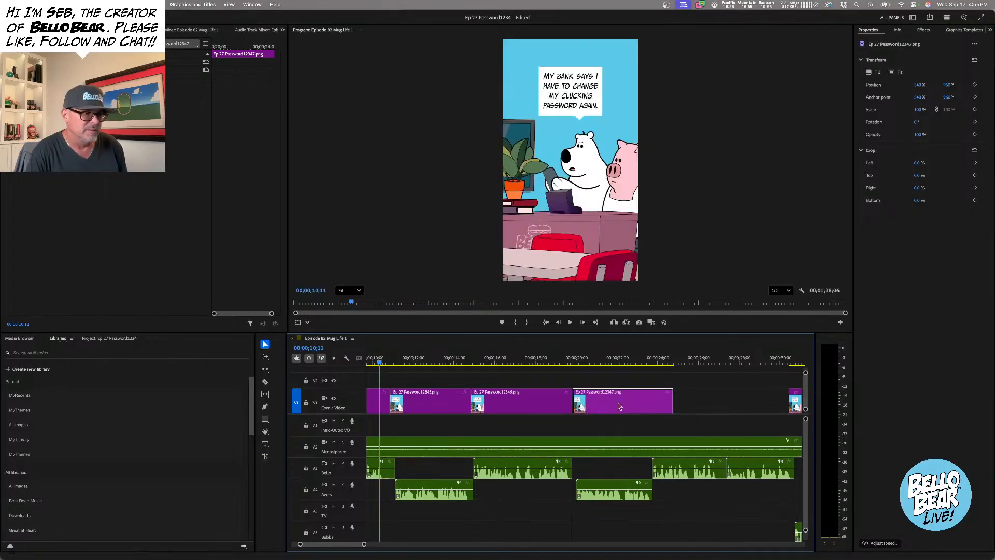
left_click_drag(674, 402, 620, 399)
scroll(687, 399, "right", 5)
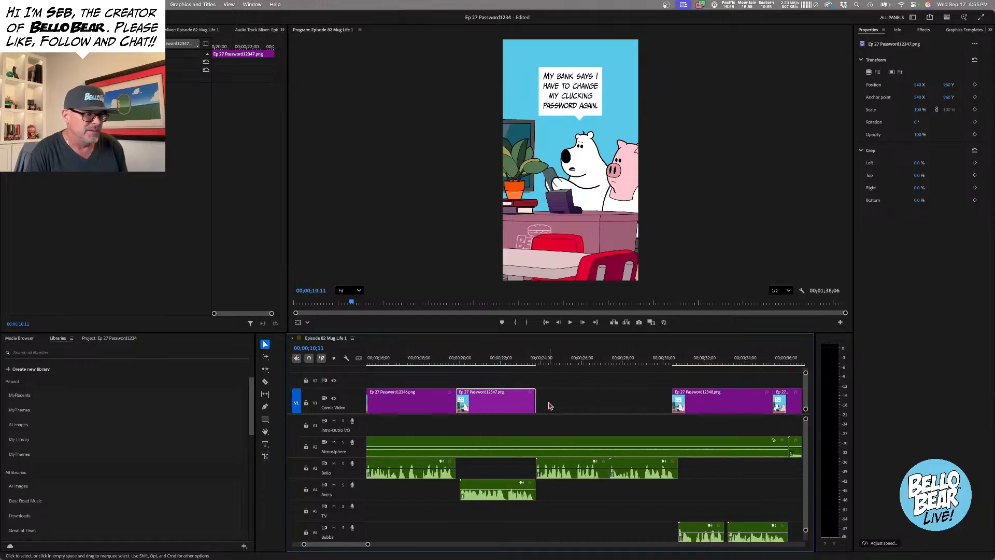
left_click_drag(534, 399, 537, 401)
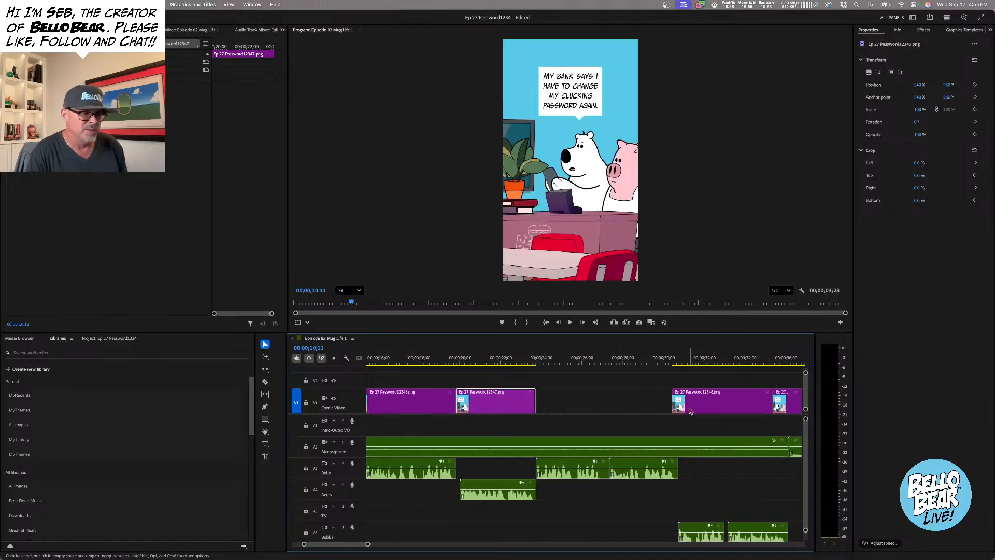
Move the Ep 27 Password12348.png panel directly behind Ep 27 Password12347.png and trim it to cover the first of Bello's last two lines.
left_click_drag(689, 410, 623, 412)
scroll(725, 403, "right", 4)
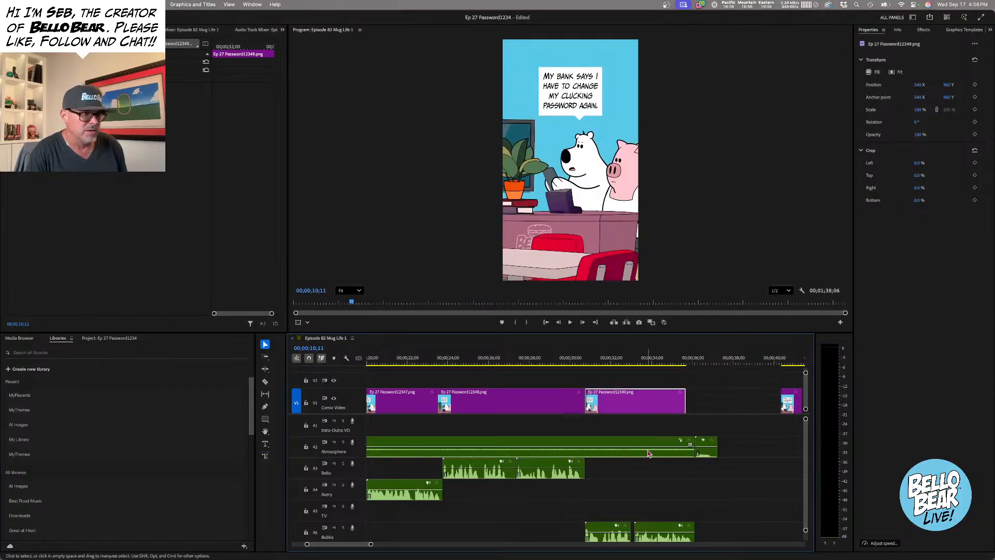
left_click(604, 360)
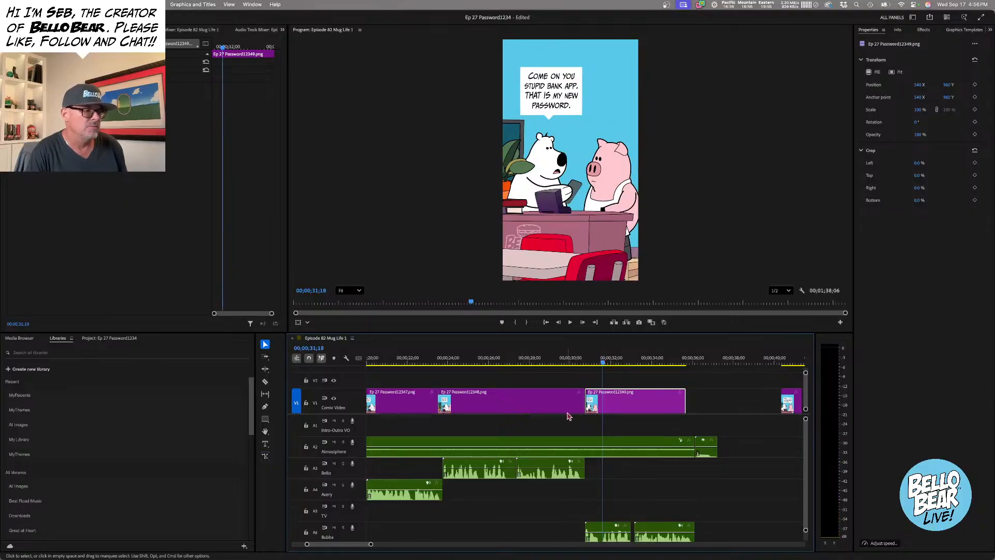
left_click(583, 404)
left_click_drag(581, 394, 517, 394)
Fit the Ep 27 Password12349.png panel to Bello's last line and the Ep 27 Password123410.png panel to Bubba's two lines.
left_click_drag(629, 402, 556, 404)
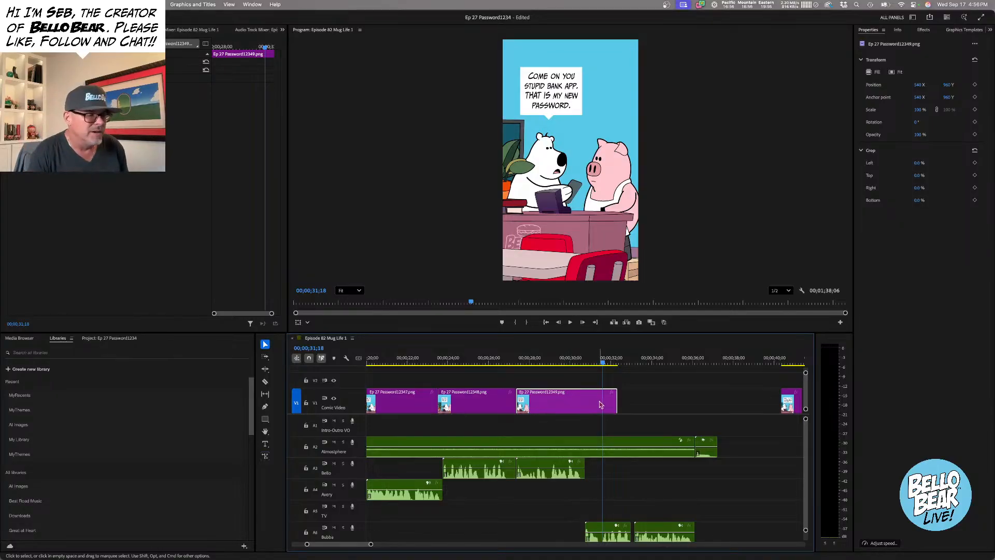
left_click_drag(616, 402, 539, 401)
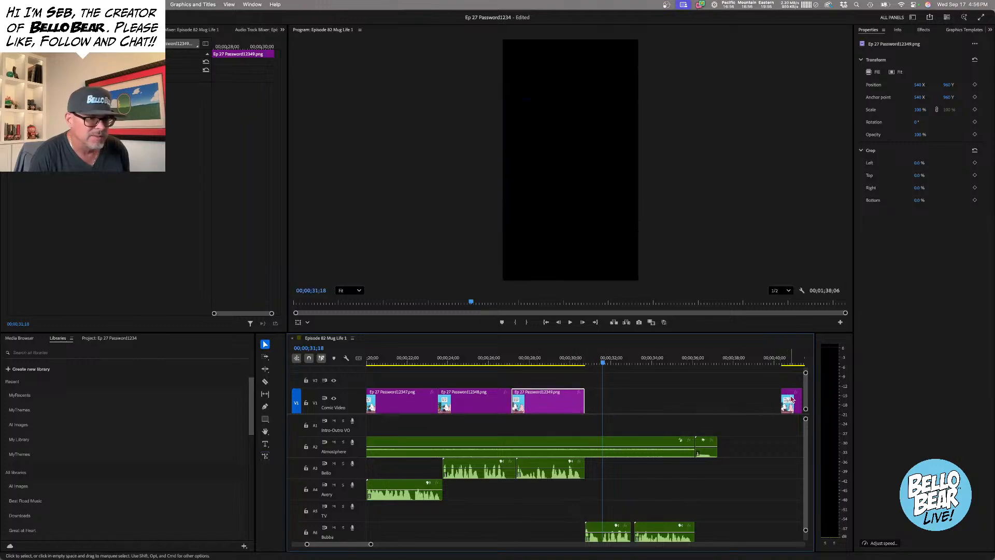
left_click_drag(792, 395, 602, 413)
mouse_move(685, 397)
left_mouse_down()
mouse_move(633, 407)
mouse_move(688, 396)
left_mouse_up()
scroll(663, 437, "right", 2)
scroll(663, 437, "right", 6)
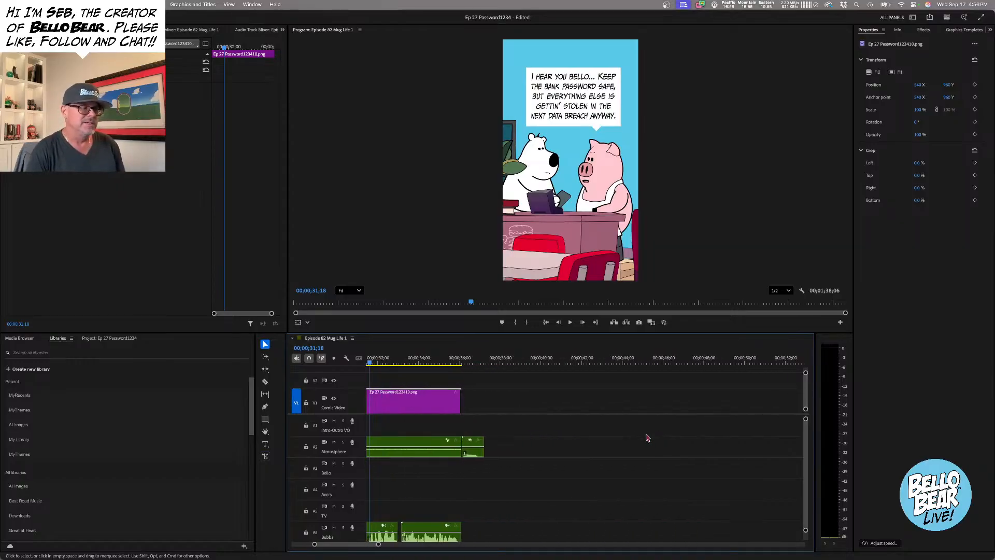
Place the closing panel image on the Comic Video track above the outro voice-over, directly before Outro.mp4.
left_click_drag(379, 545, 429, 547)
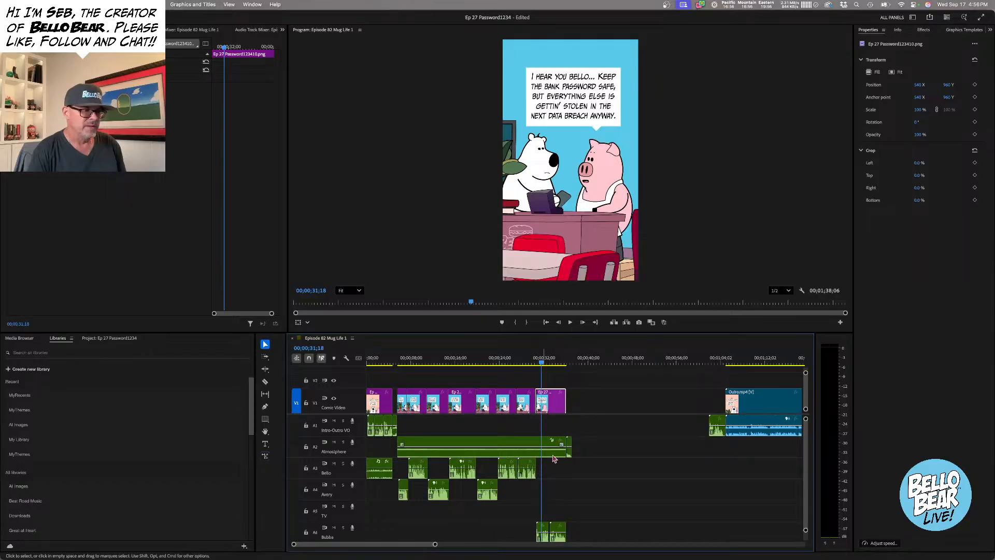
left_click_drag(679, 386, 798, 446)
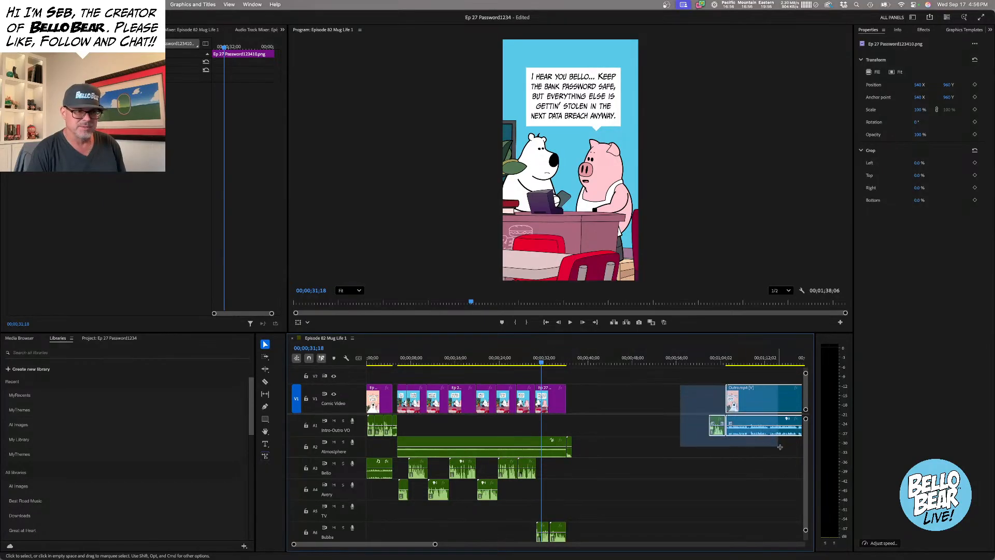
scroll(571, 427, "right", 10)
scroll(573, 427, "left", 2)
scroll(574, 426, "left", 5)
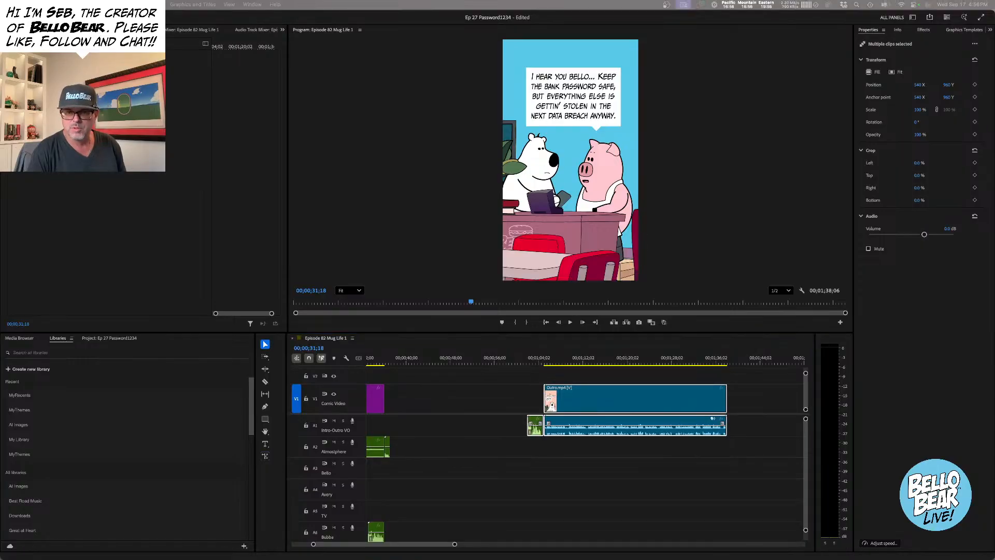
left_click_drag(610, 438, 465, 398)
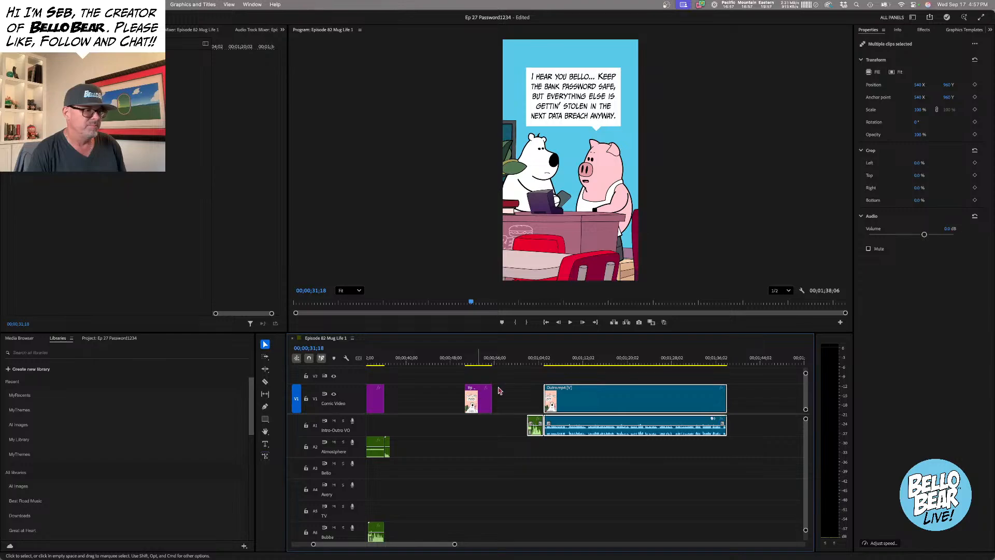
left_click_drag(480, 390, 743, 456)
Move the closing panel, outro voice-over and Outro.mp4 together up to the end of the last Atmosphere clip.
scroll(638, 403, "right", 5)
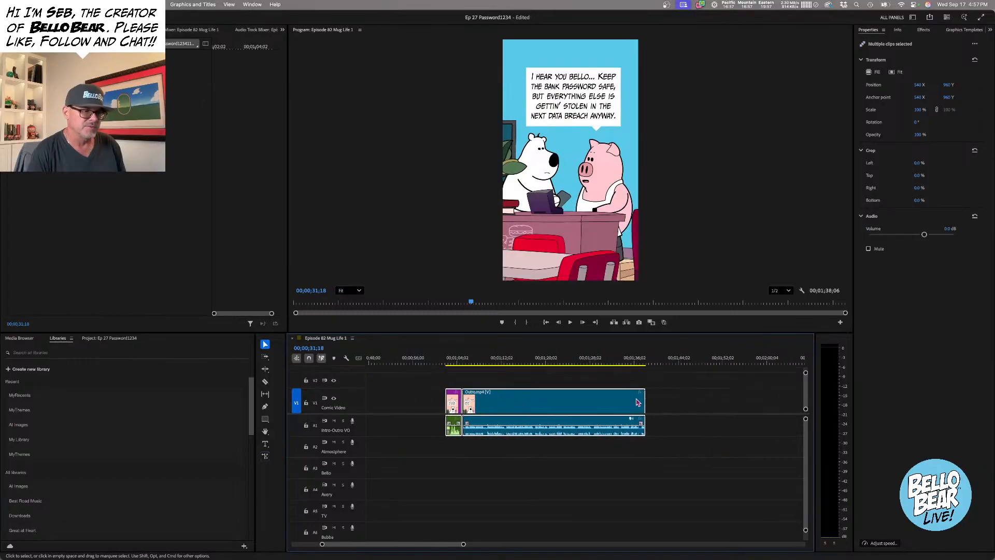
scroll(572, 404, "left", 7)
left_click_drag(613, 404, 478, 406)
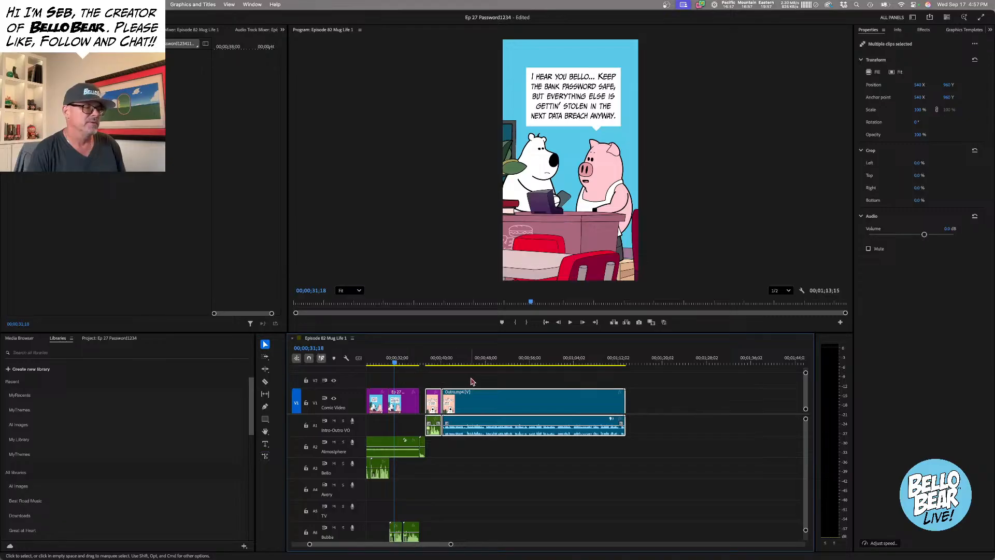
Play back the transition from Bubba's last line through the closing panel into the Outro.mp4 clip.
left_click(418, 365)
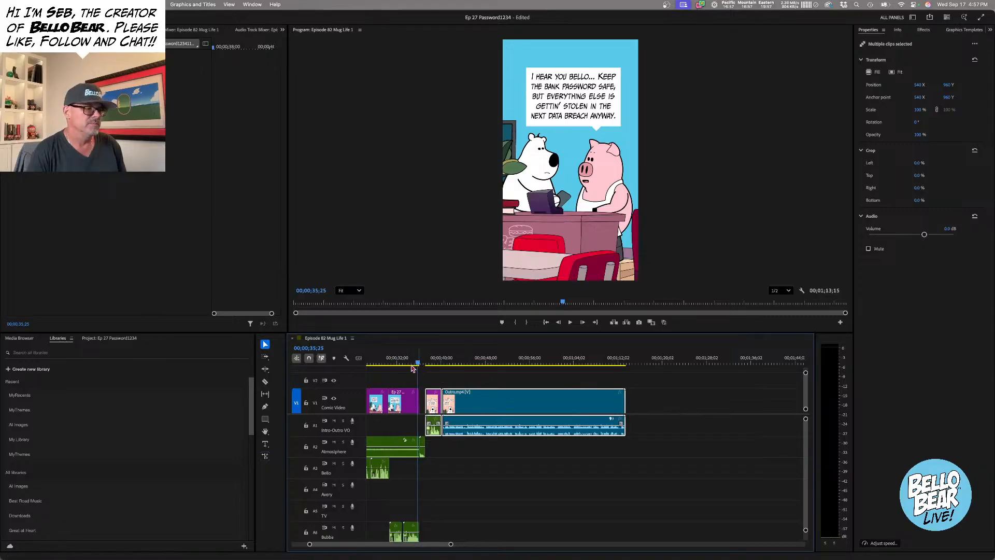
key("space")
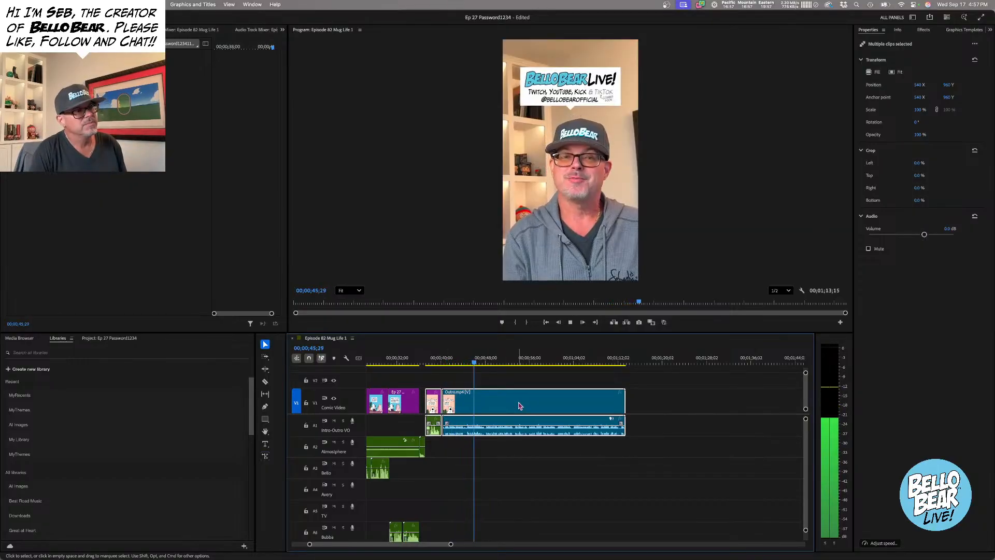
key("space")
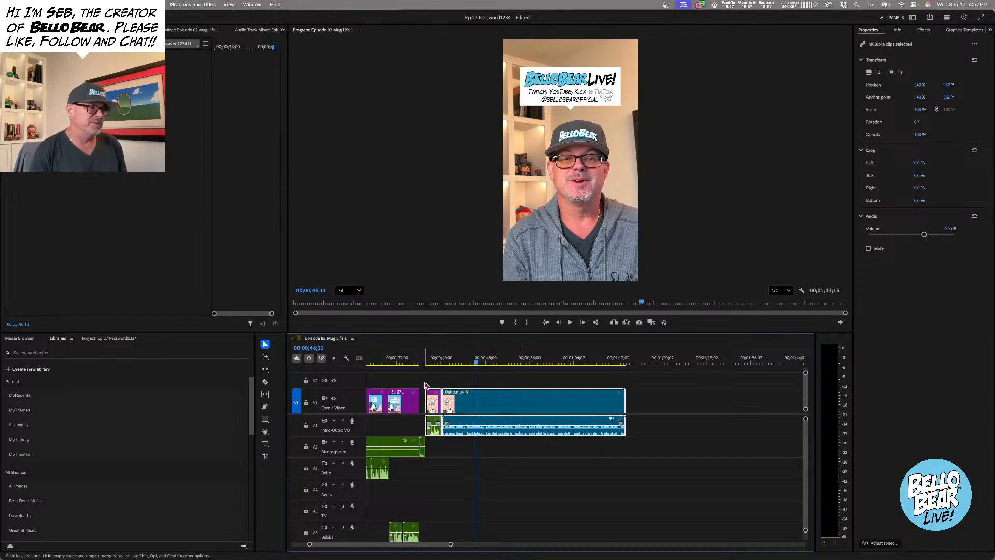
left_click(423, 360)
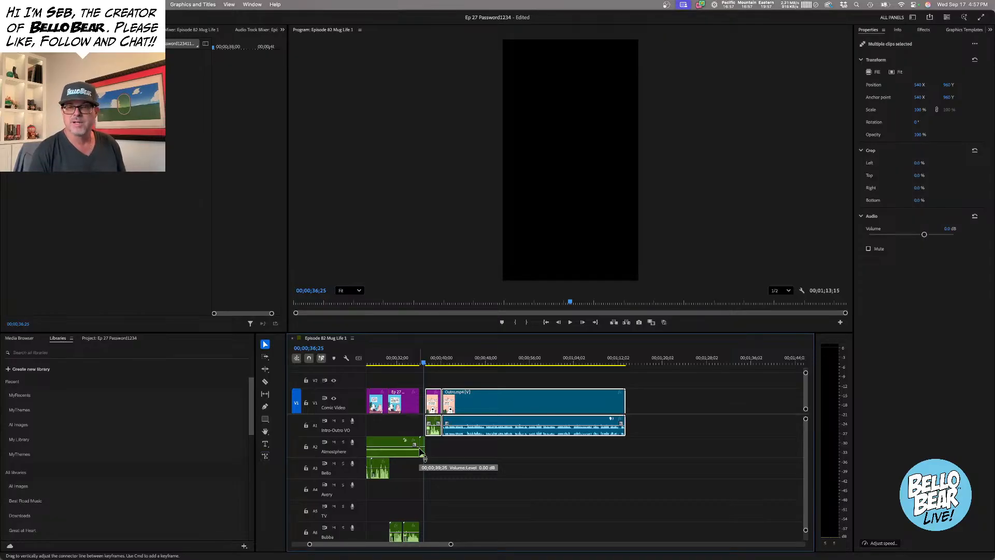
key("space")
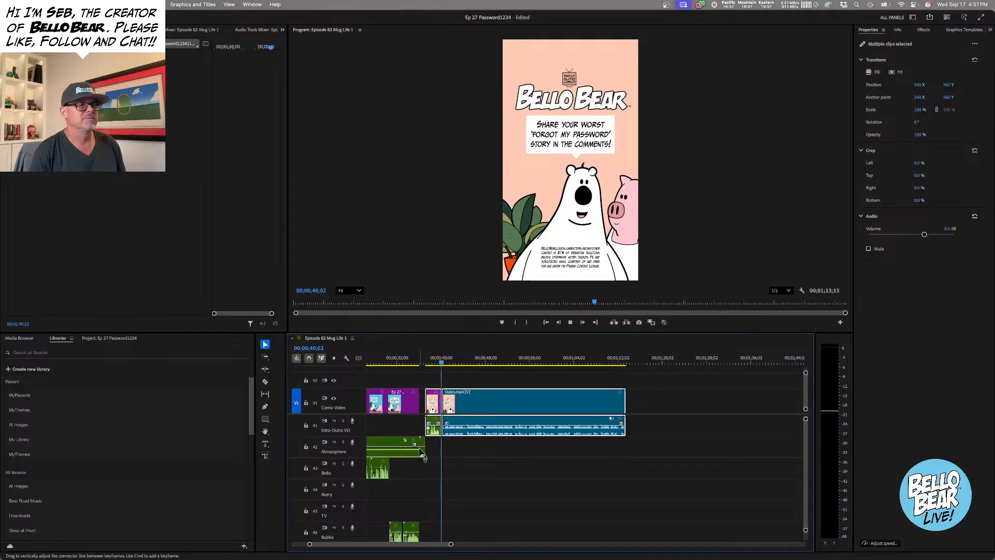
key("space")
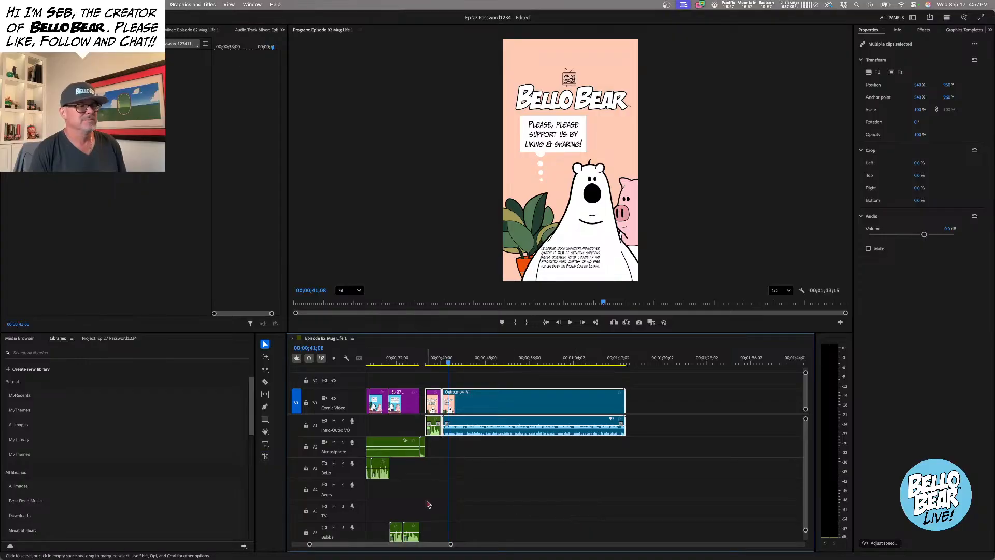
left_click(428, 362)
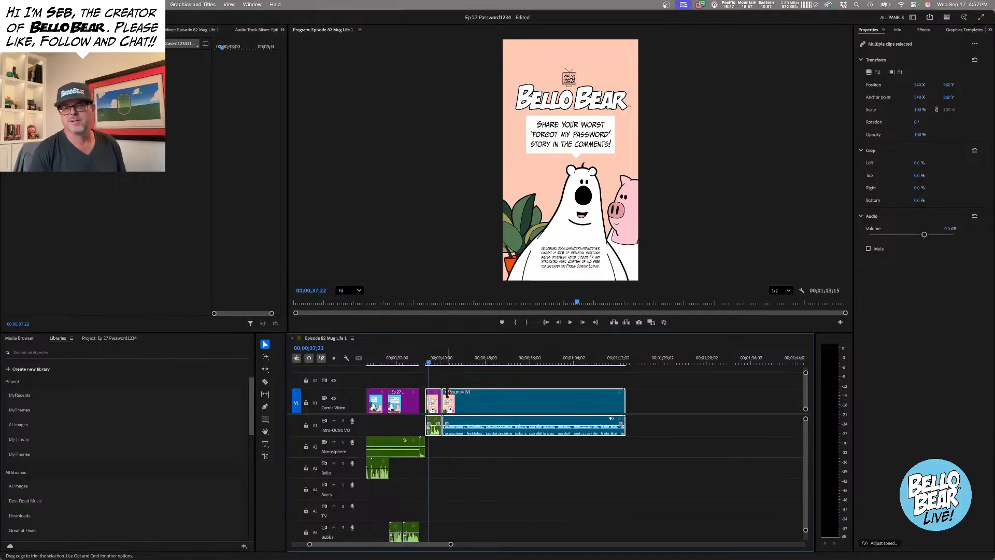
Switch to Notes, change Bello's outro line to "Share your worst 'forgot my password' story in the comments!" and copy it.
mouse_move(434, 553)
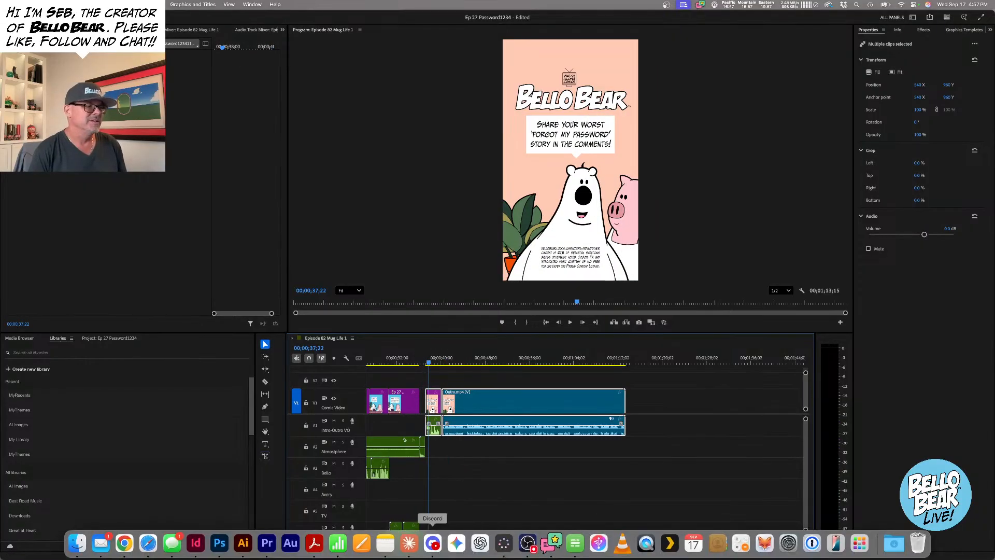
left_click(386, 543)
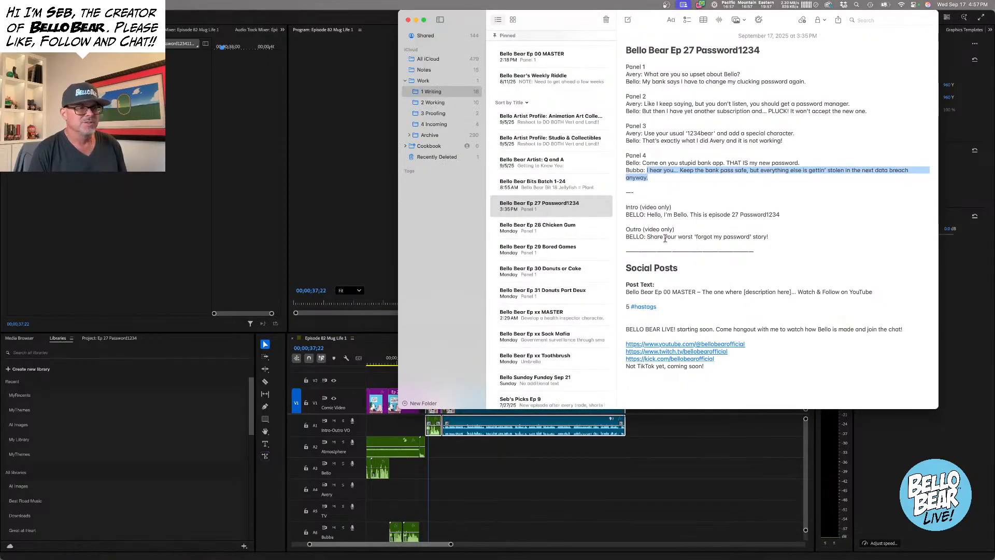
left_click(791, 239)
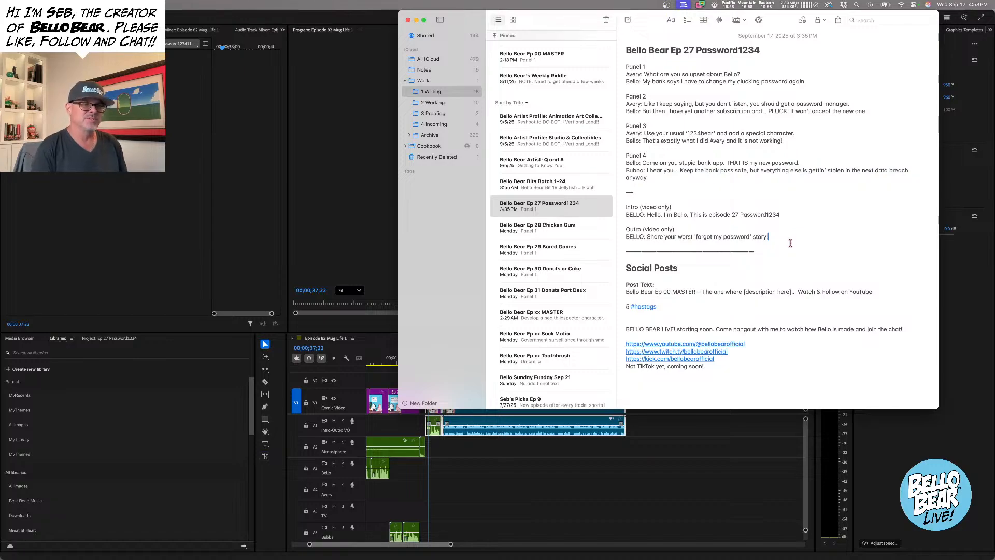
left_click_drag(595, 15, 537, 6)
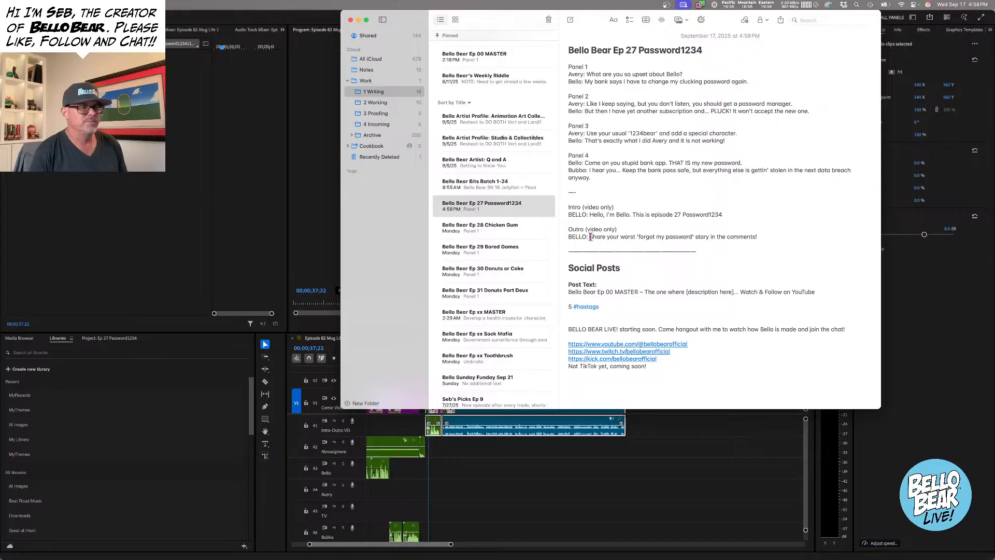
left_click_drag(590, 237, 800, 238)
key("super+c")
mouse_move(357, 550)
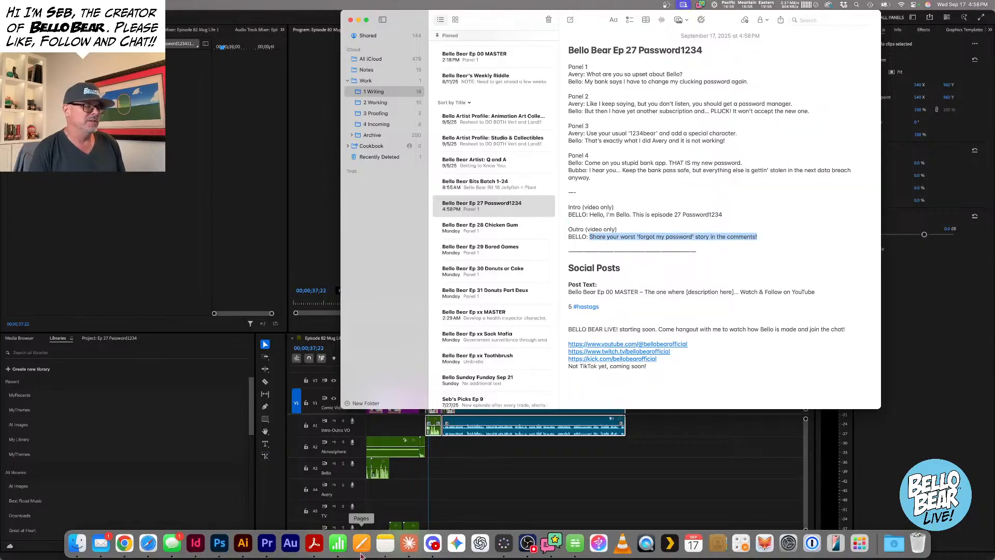
In the Hume AI Text to Speech Playground, select the Bello voice, replace the text with the copied outro line and auto-generate its acting instructions.
left_click(504, 541)
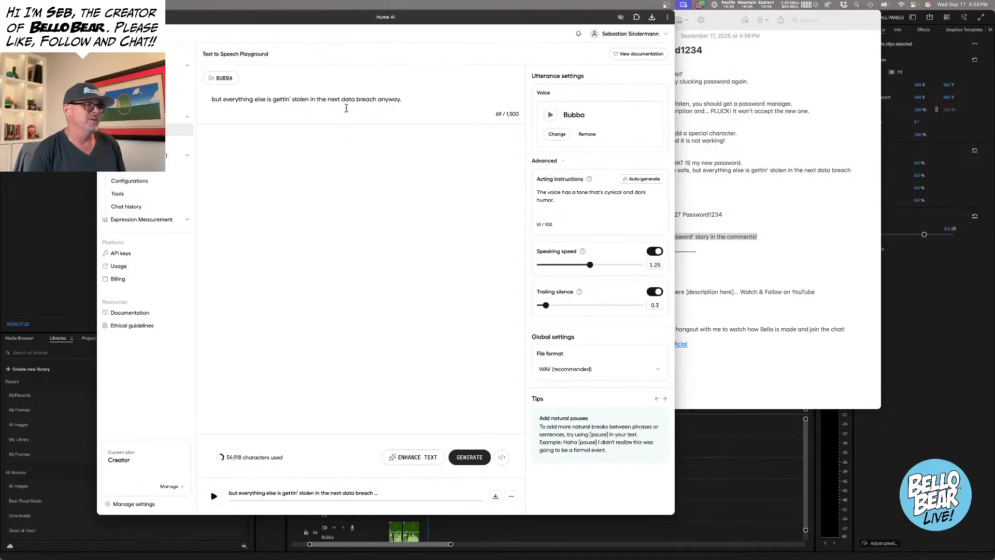
left_click(557, 135)
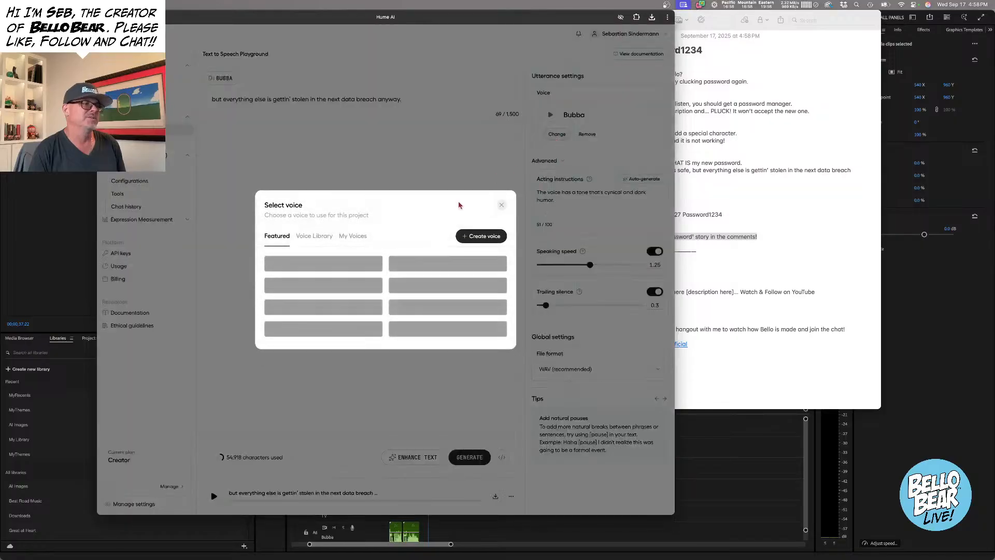
left_click(359, 188)
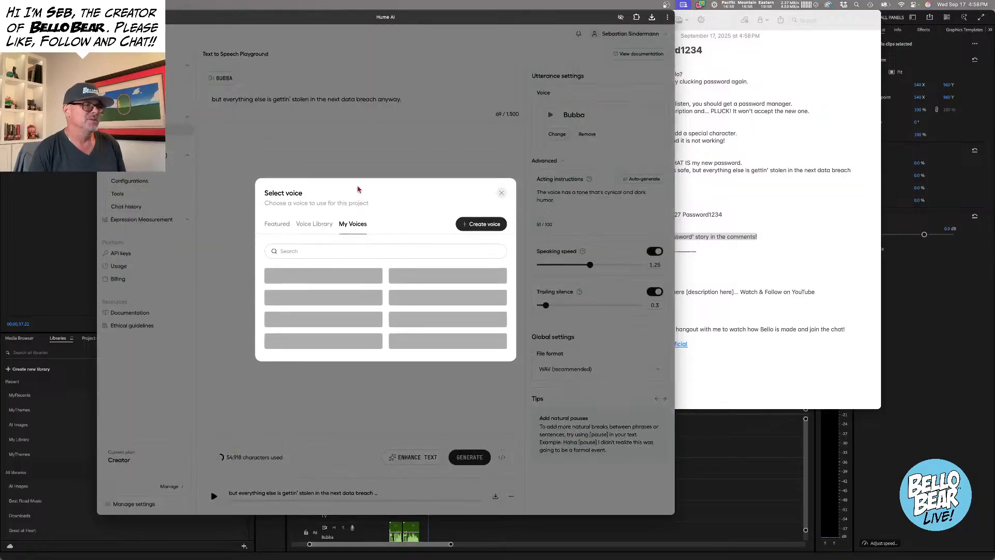
left_click(327, 342)
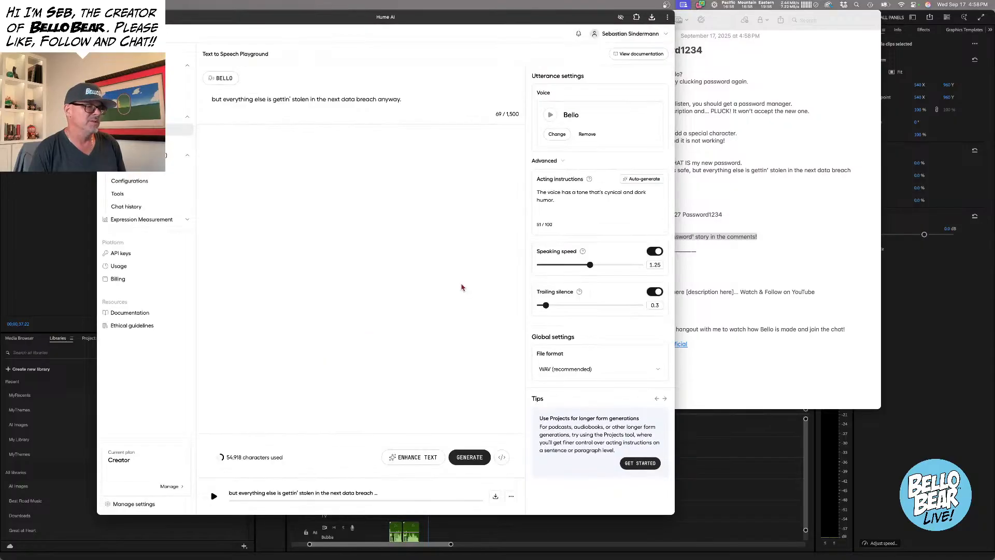
key("super+a")
key("super+v")
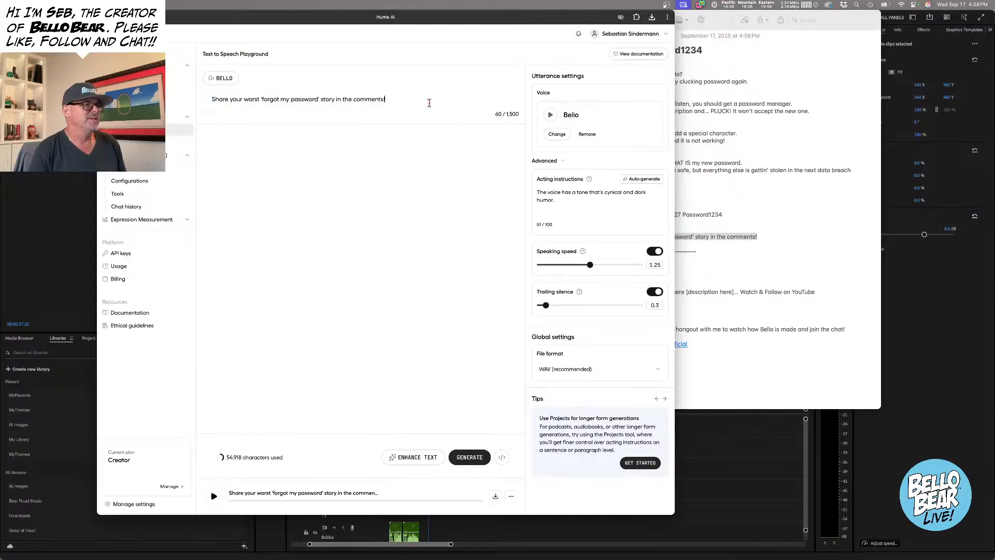
left_click(642, 179)
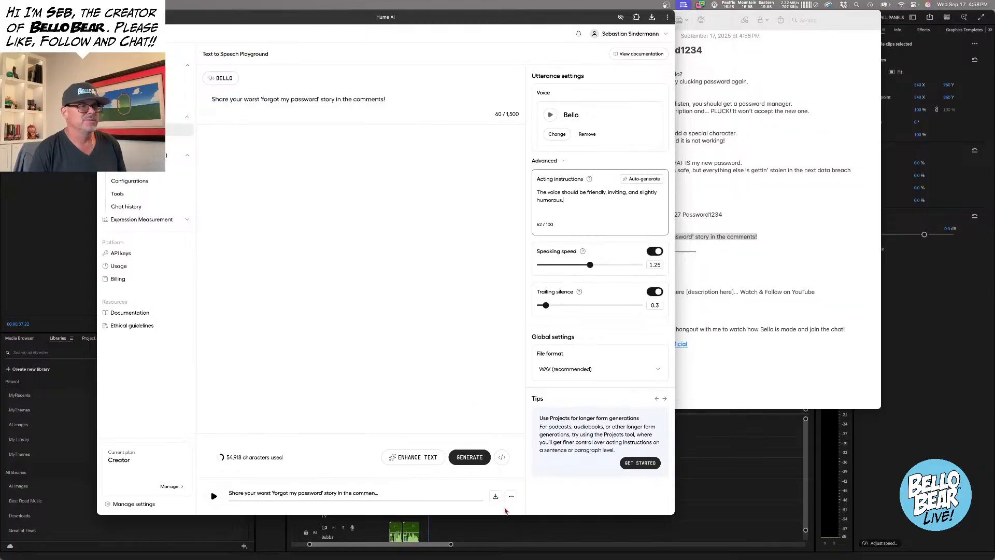
Generate Bello's outro line, listen to the take and download it as a WAV file.
left_click(469, 457)
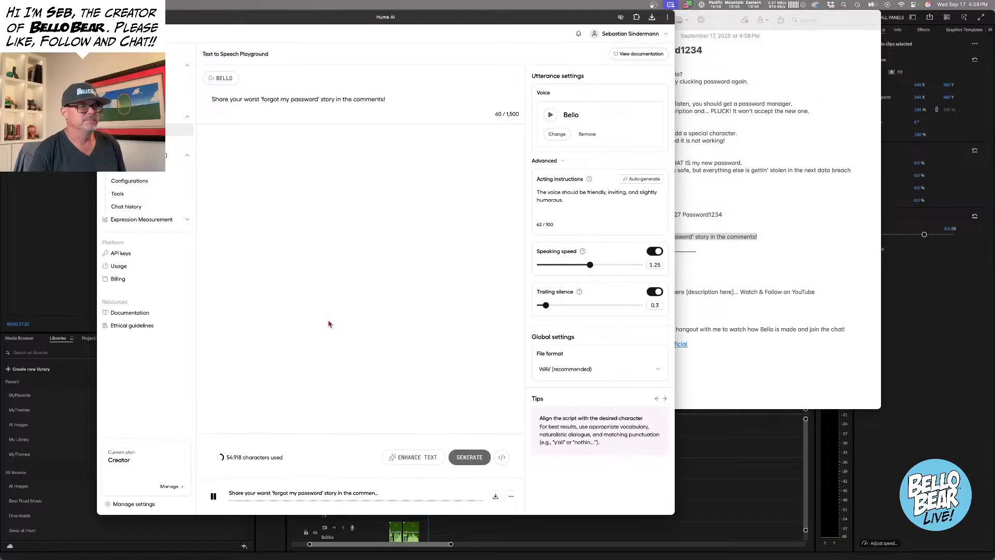
key("XF86AudioRaiseVolume")
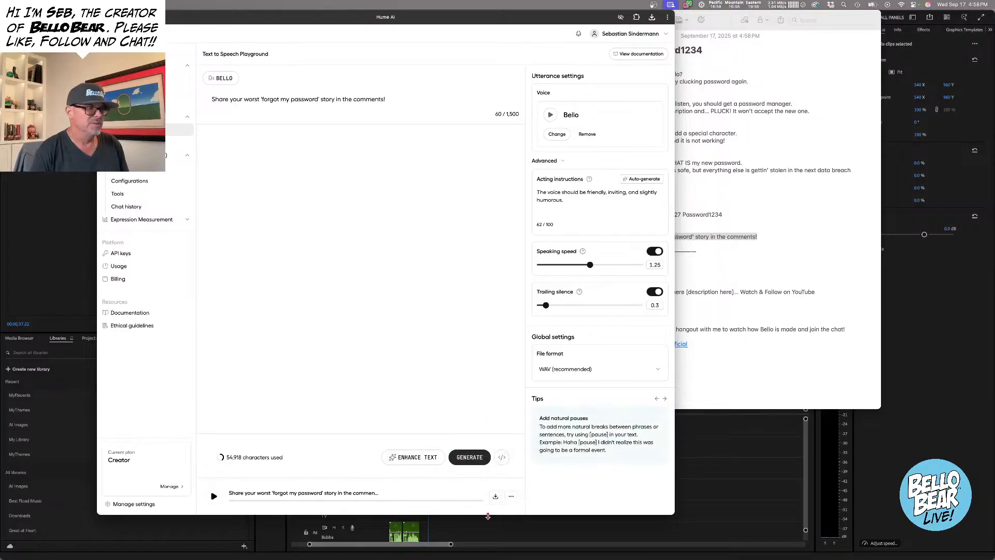
left_click(496, 496)
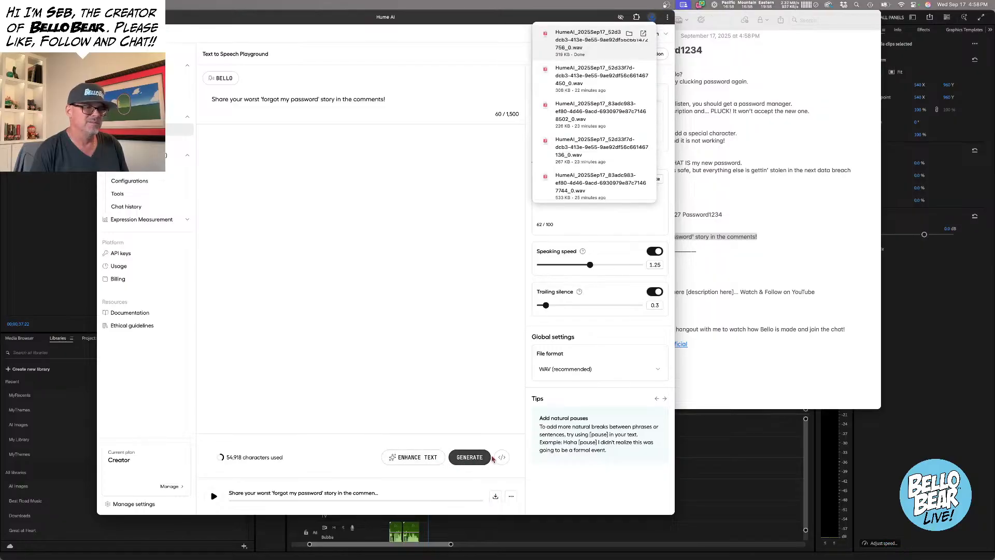
Set the speaking speed to 1 and regenerate Bello's outro line.
left_click_drag(591, 264, 574, 266)
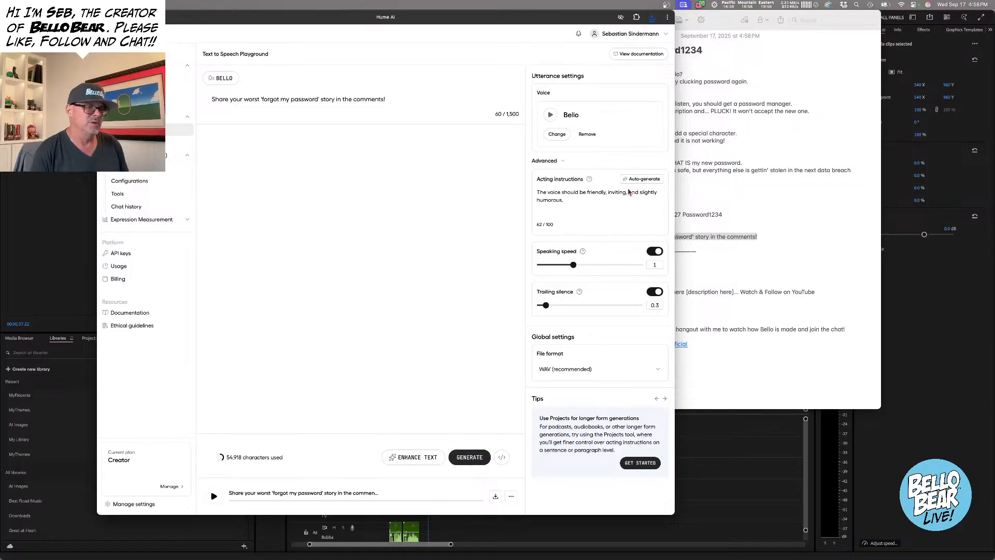
left_click(474, 458)
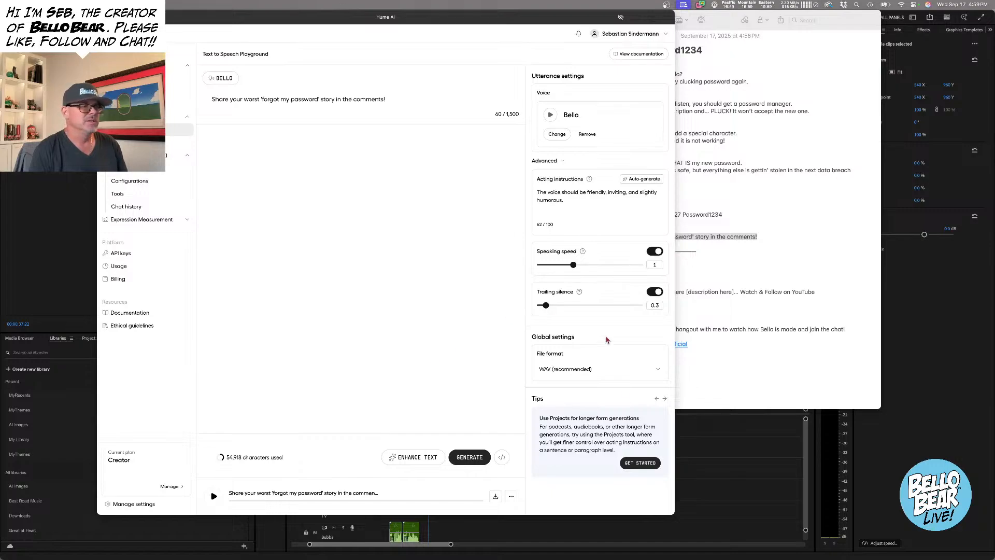
Switch to Premiere Pro, set the missing outro voice-over media offline and remove its clip from the Intro-Outro VO track.
left_click(727, 432)
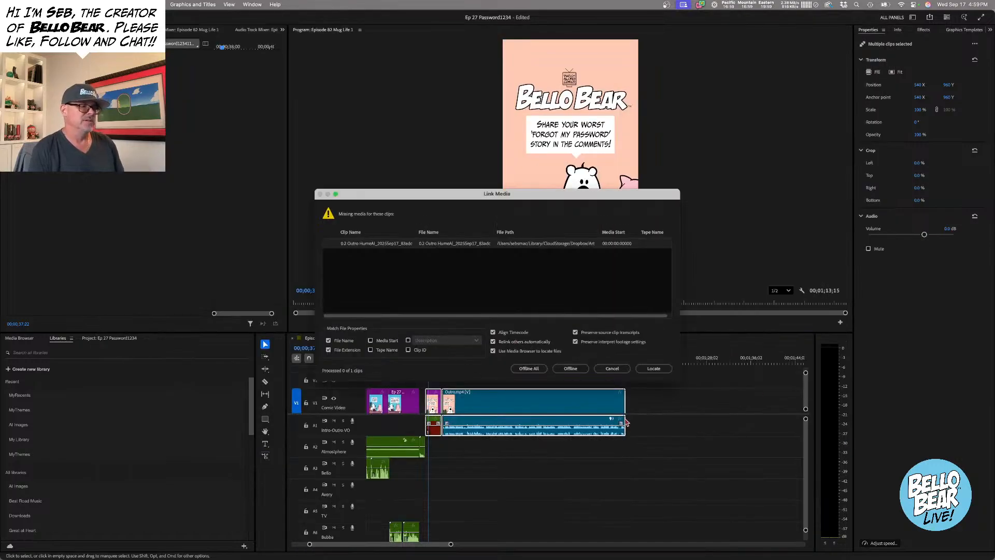
left_click(529, 368)
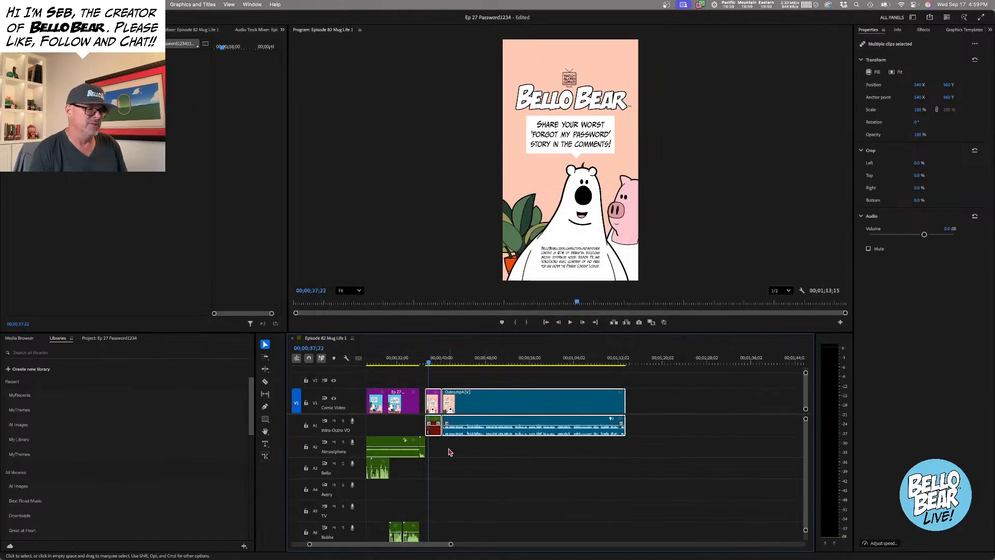
left_click(449, 452)
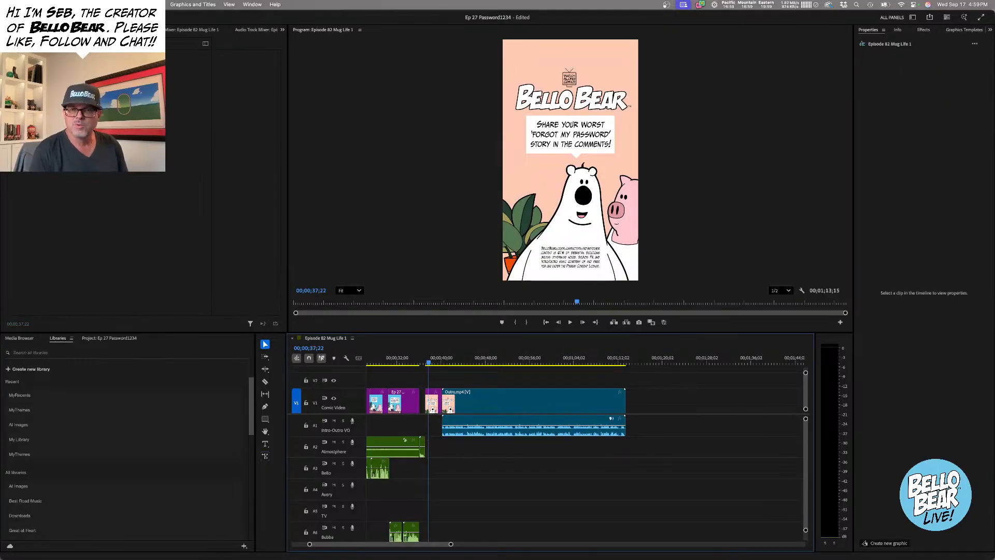
left_click_drag(407, 463, 571, 427)
scroll(569, 428, "right", 3)
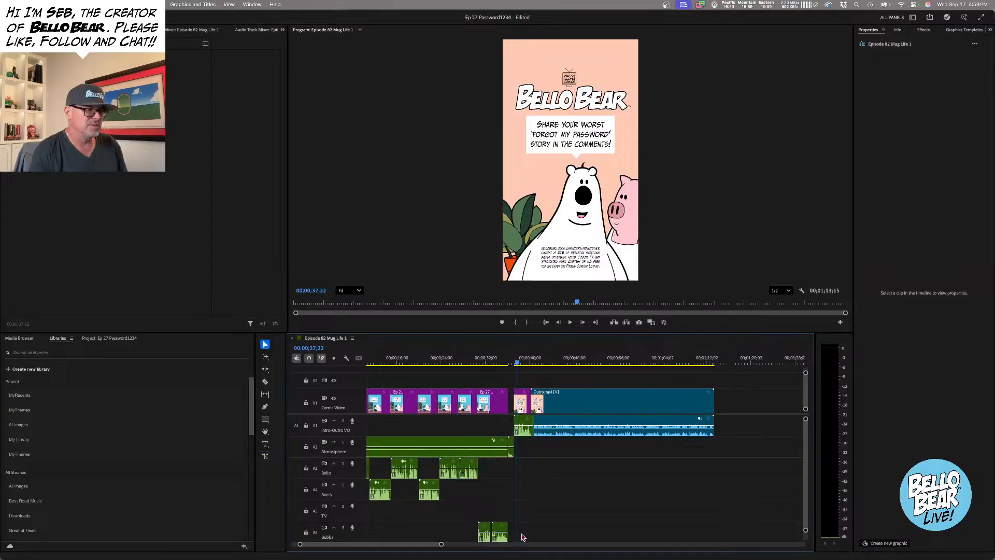
left_click_drag(441, 543, 404, 551)
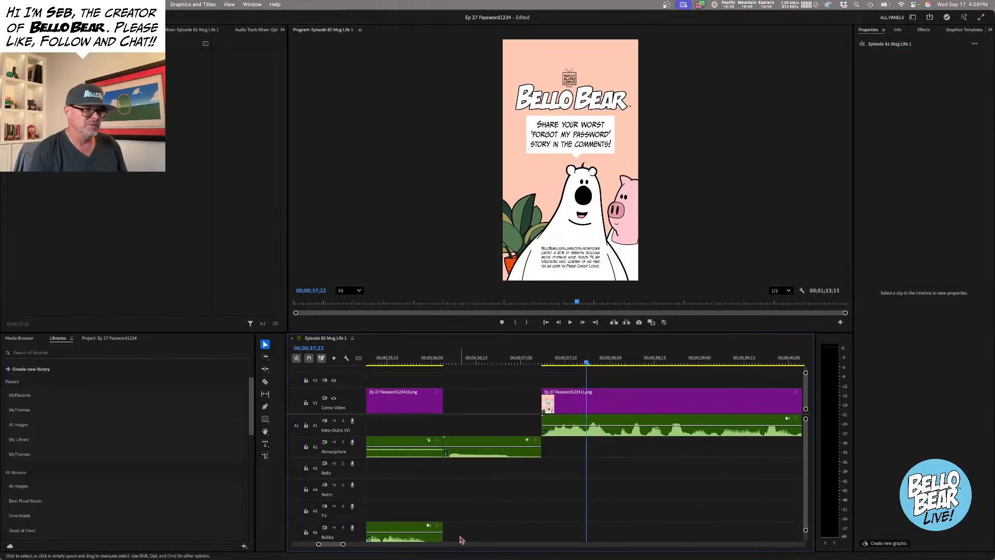
left_click(575, 424)
scroll(605, 423, "right", 3)
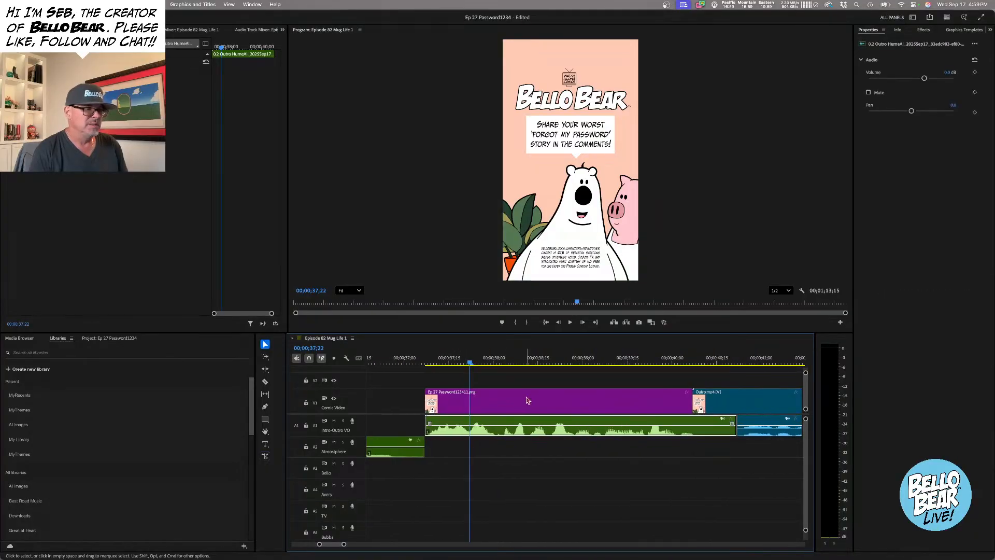
left_click_drag(527, 400, 520, 401)
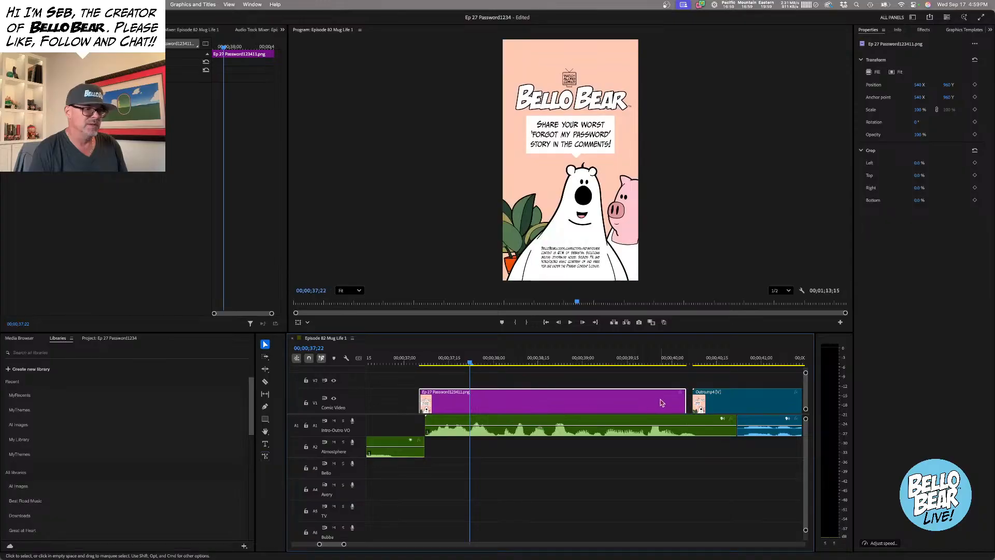
left_click_drag(685, 401, 692, 401)
left_click(671, 482)
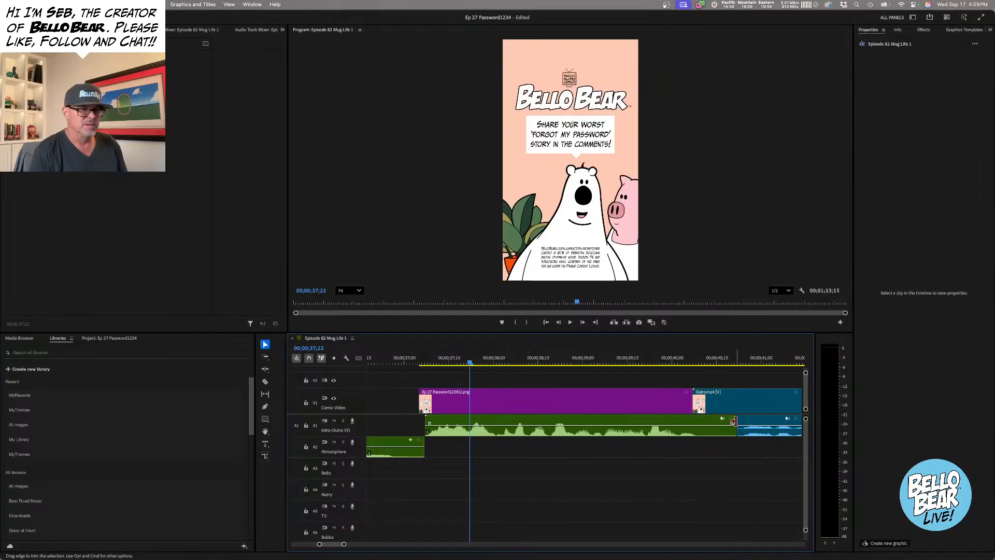
mouse_move(735, 421)
left_mouse_down()
mouse_move(700, 421)
mouse_move(720, 422)
left_mouse_up()
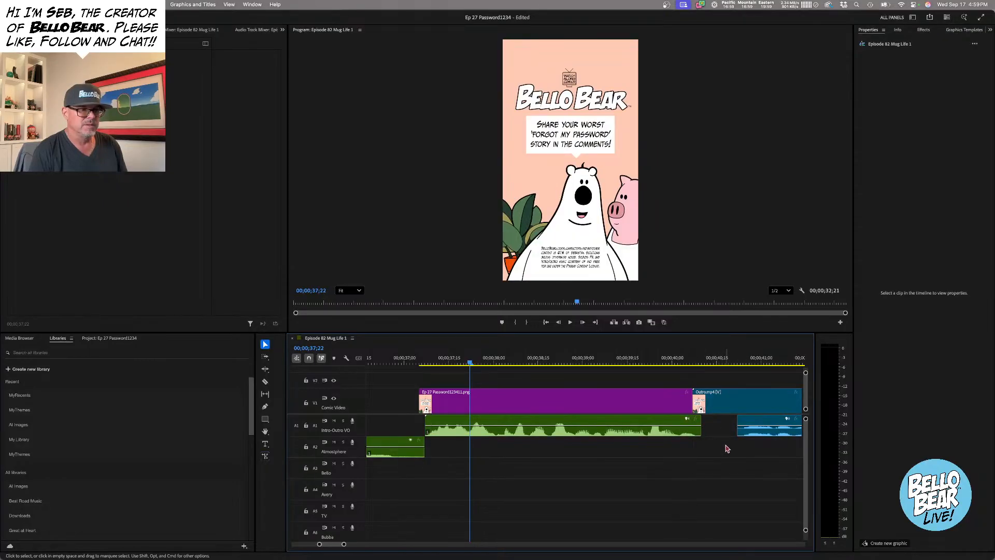
scroll(713, 448, "right", 4)
scroll(710, 448, "right", 3)
key("super+z")
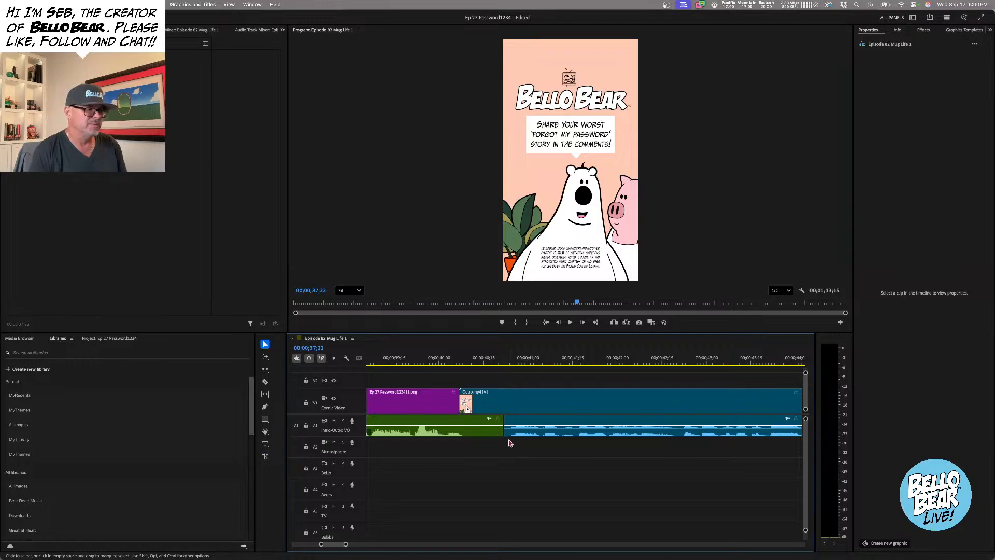
key("super+z")
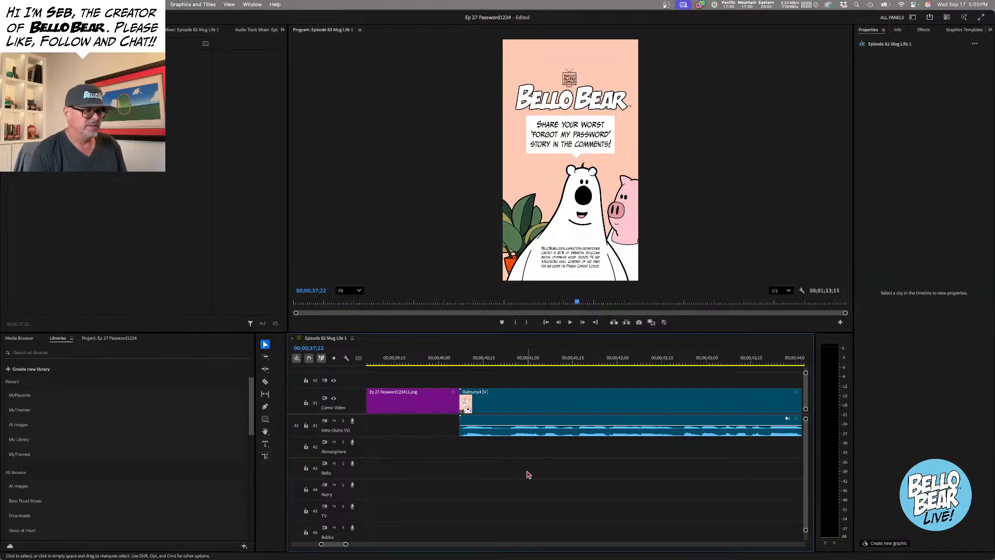
Place the new outro voice-over on the Intro-Outro VO track ahead of Outro.mp4 and trim the silence off its end.
scroll(527, 474, "left", 7)
left_click_drag(0, 392, 474, 426)
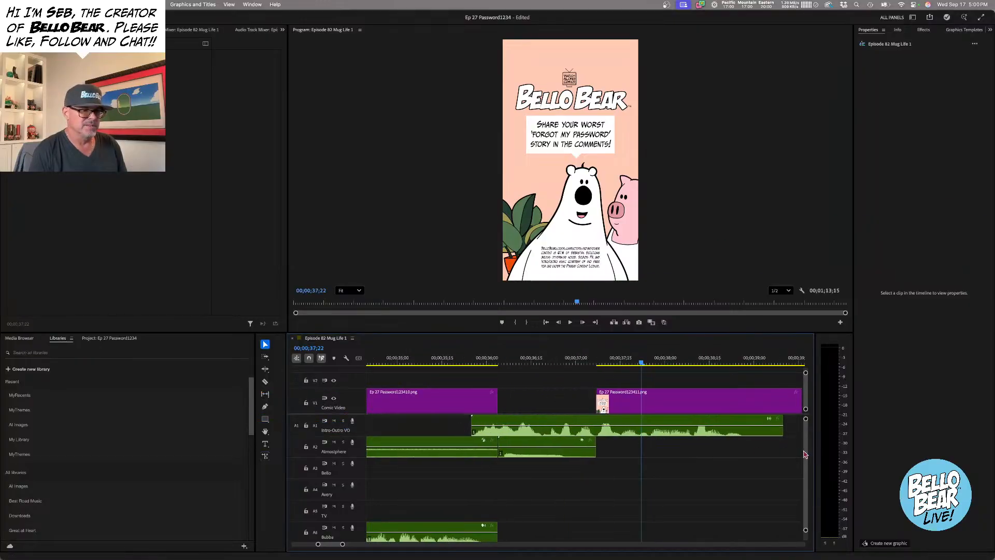
left_click_drag(782, 425, 742, 417)
left_click_drag(576, 422, 700, 425)
scroll(700, 427, "right", 5)
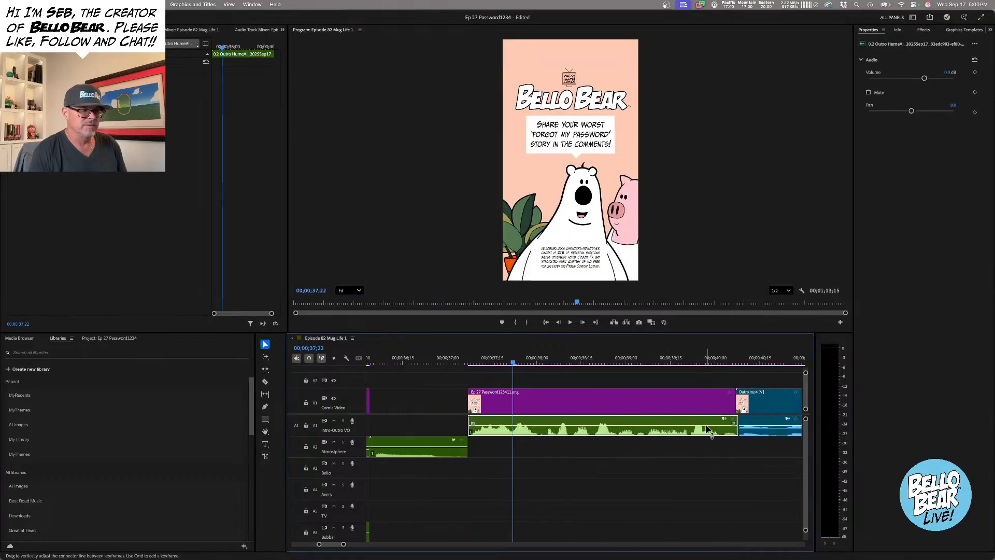
scroll(736, 435, "right", 5)
key("super+z")
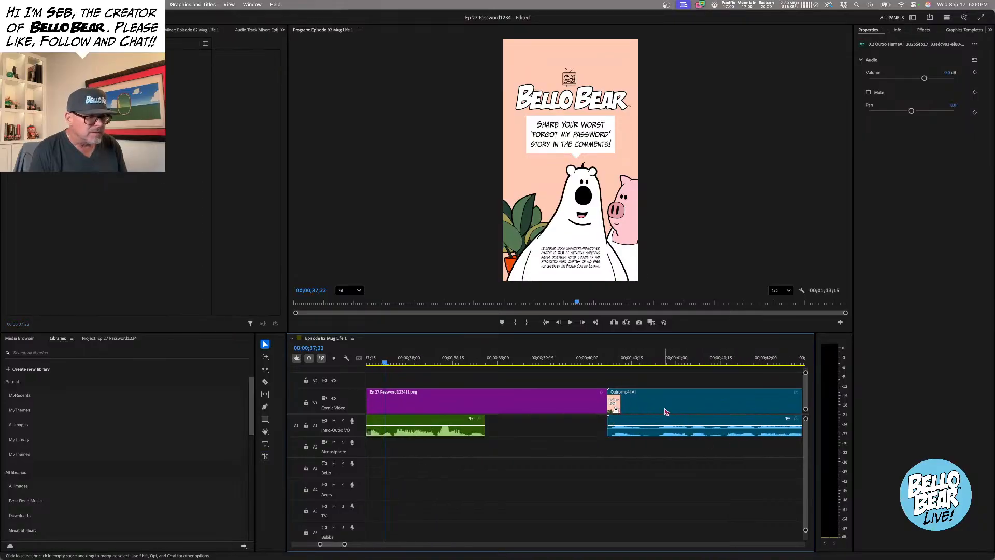
Move Outro.mp4 later to make room, extend the outro voice-over's end slightly and shift it later, playing it back to check.
left_click_drag(666, 411, 705, 412)
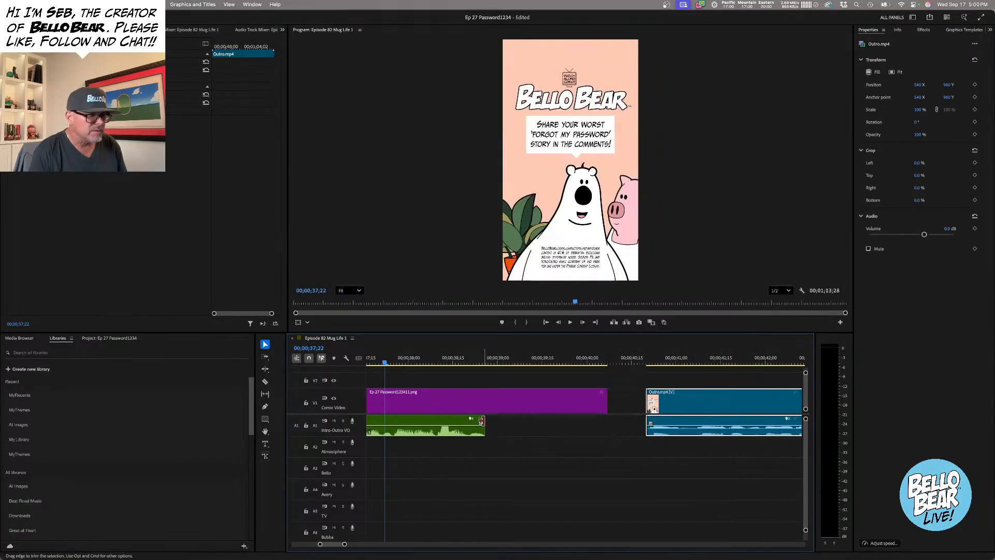
left_click_drag(482, 421, 488, 421)
left_click_drag(417, 422, 477, 424)
key("space")
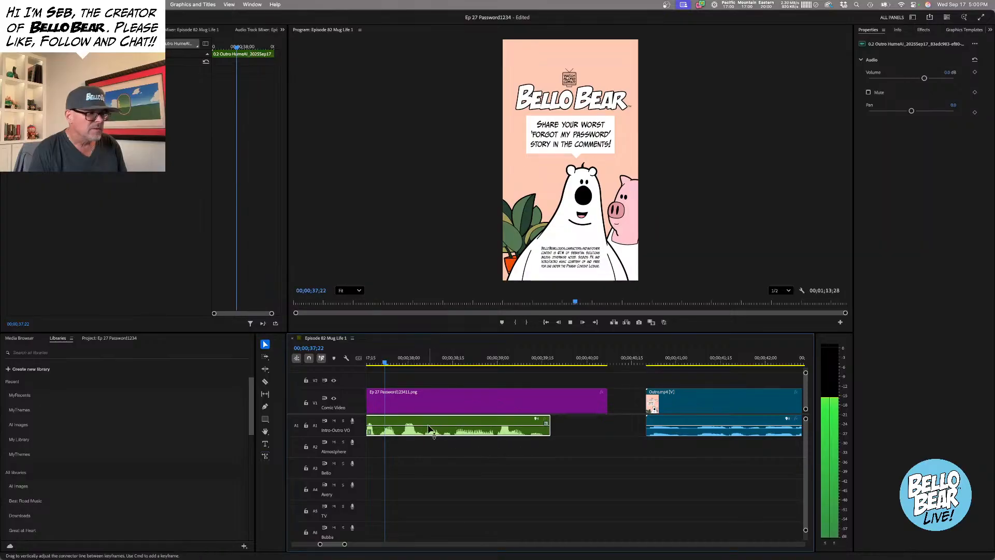
key("space")
Align the outro voice-over with the closing panel's start and fit the panel's end and Outro.mp4 to the voice-over's end.
scroll(551, 452, "left", 7)
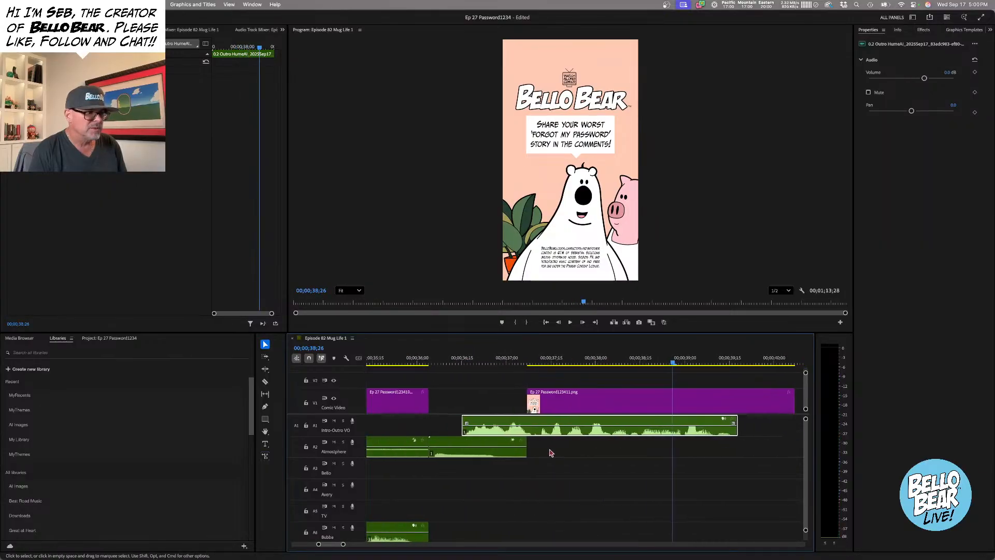
left_click_drag(500, 419, 612, 404)
scroll(583, 453, "right", 9)
scroll(621, 402, "right", 1)
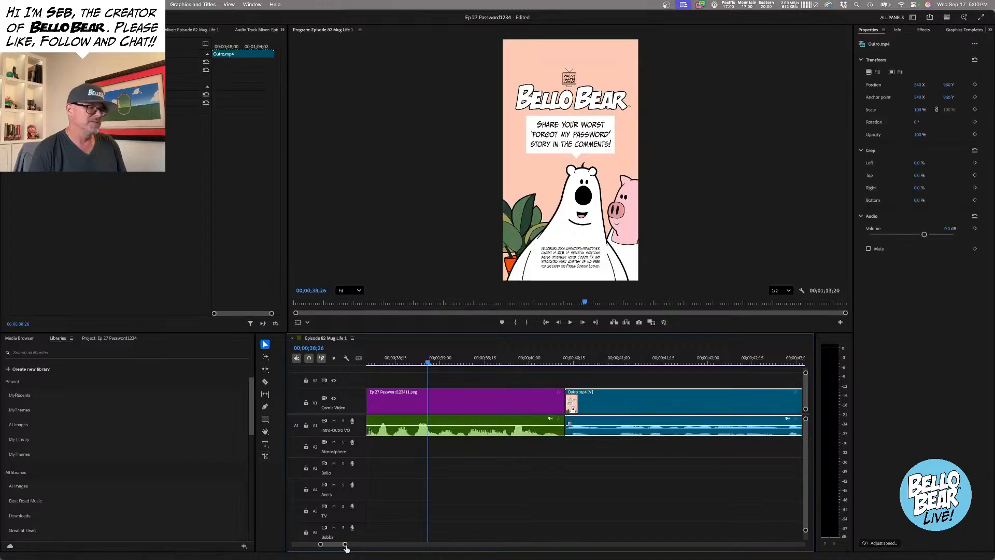
left_click_drag(344, 543, 368, 543)
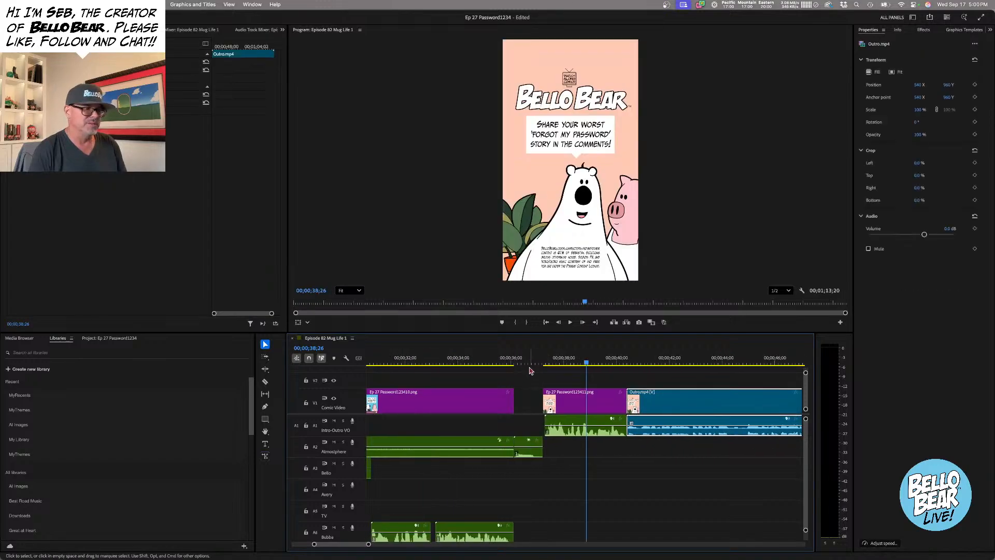
Play the sequence from the end of the last story panel into Outro.mp4, return to the sequence start and save the project.
left_click(506, 364)
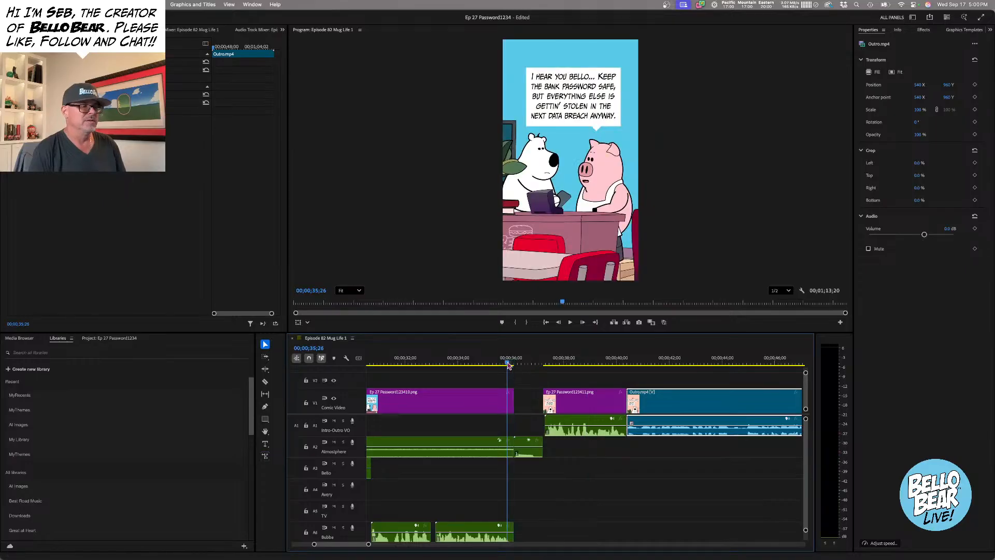
key("space")
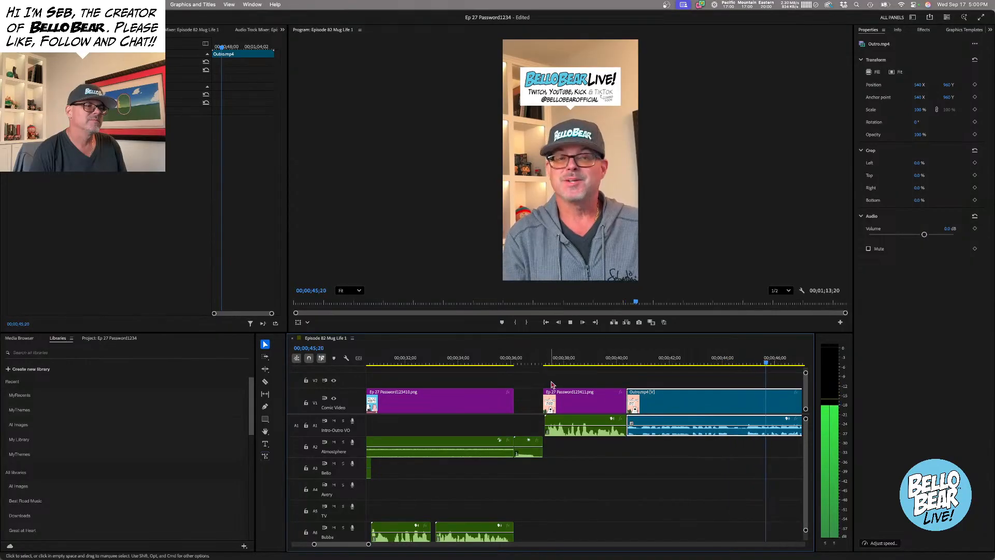
key("space")
left_click(546, 323)
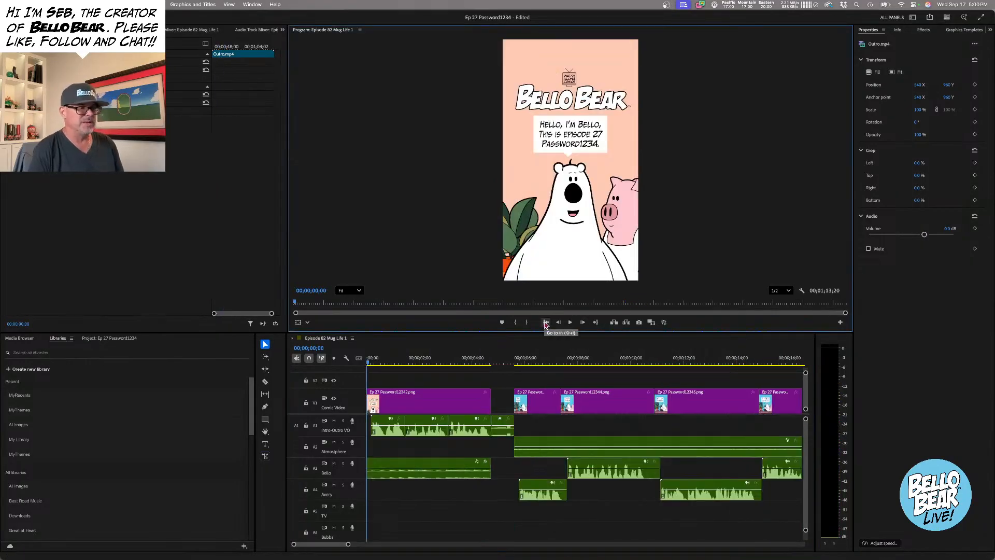
key("super+s")
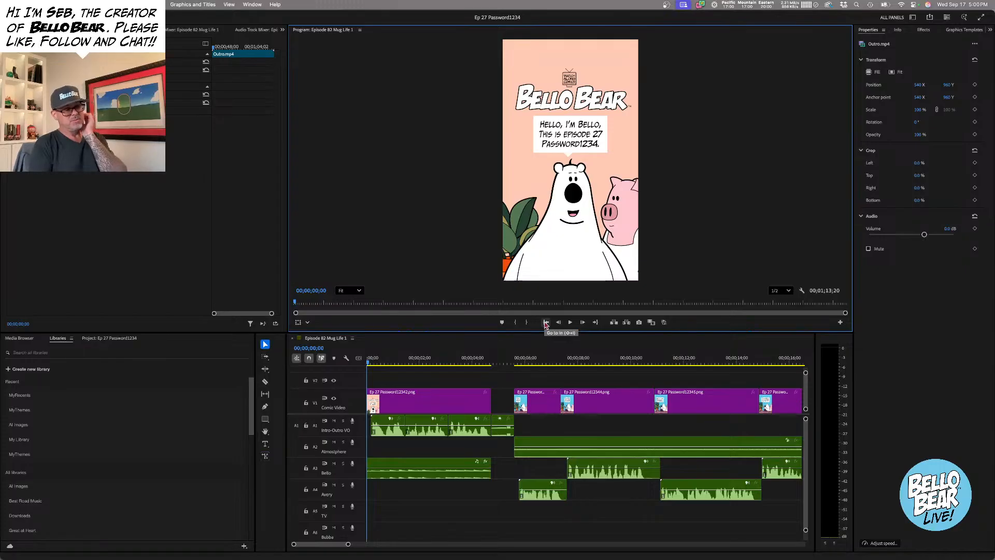
Play the episode from the beginning to the closing panel and replay Bubba's final line to check its wording.
key("XF86AudioRaiseVolume")
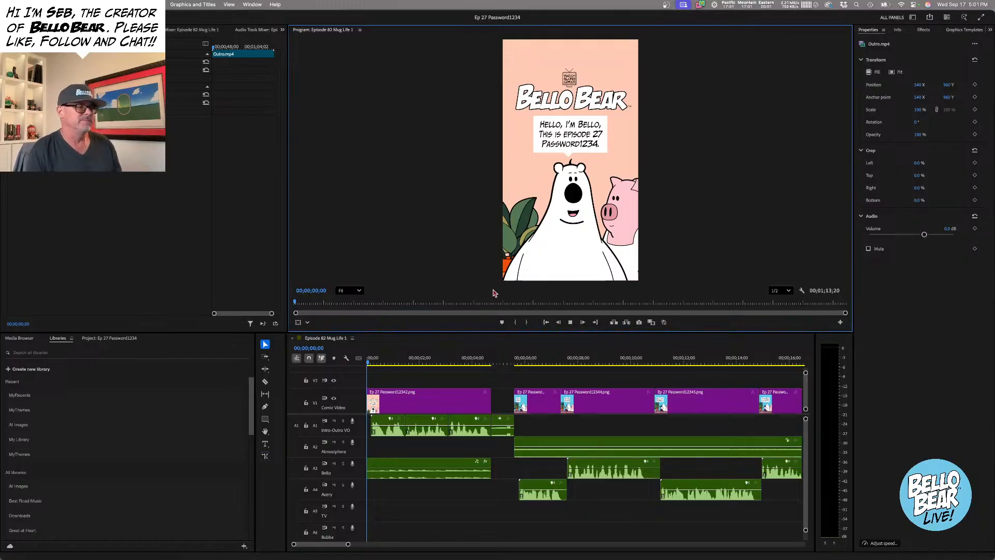
key("space")
key("XF86AudioRaiseVolume")
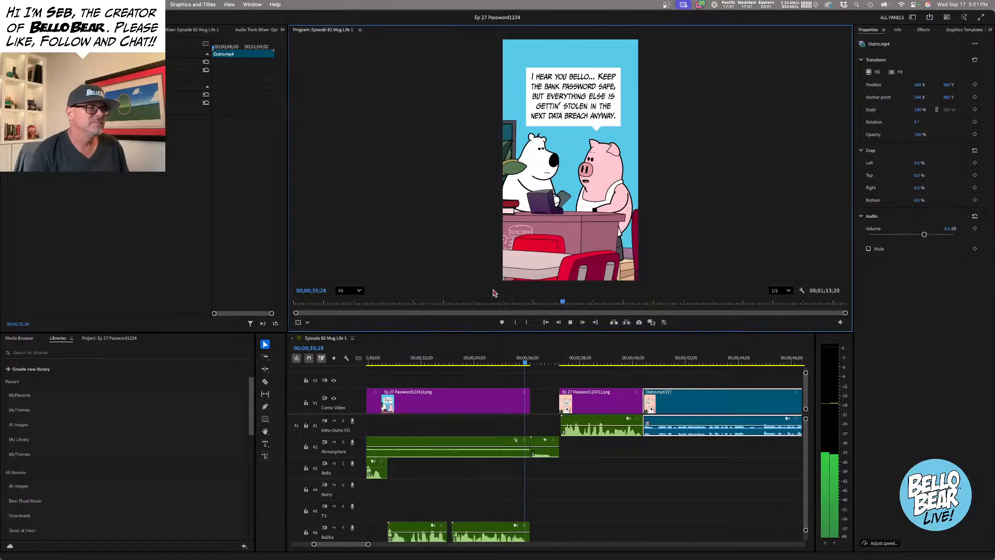
key("space")
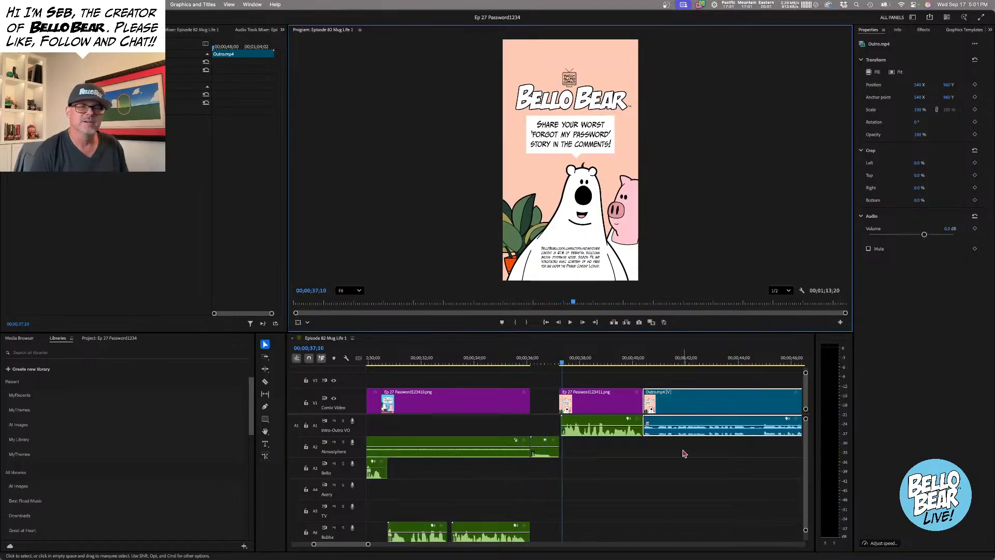
left_click(454, 361)
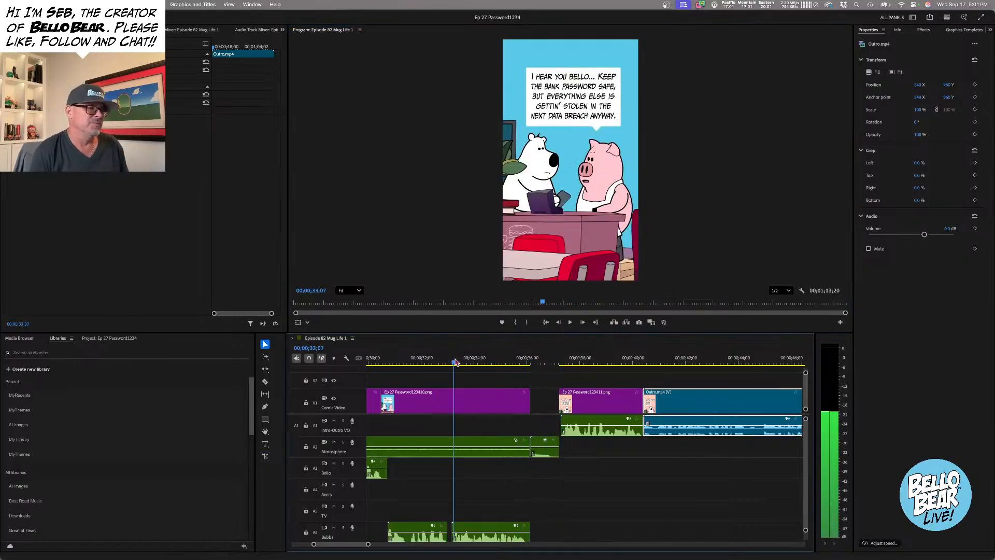
left_click(467, 361)
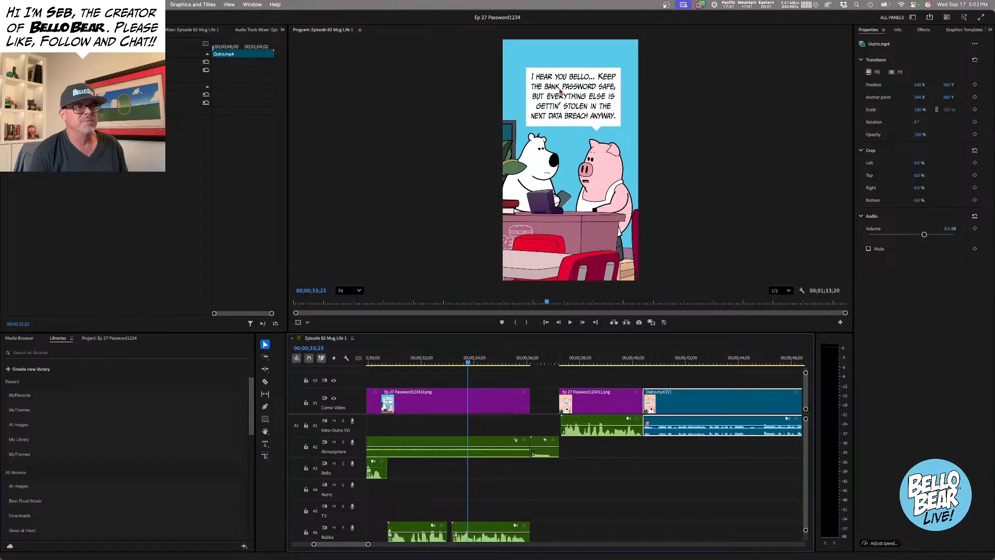
Switch to InDesign and copy the text of Bubba's speech bubble in the fourth comic panel.
mouse_move(267, 550)
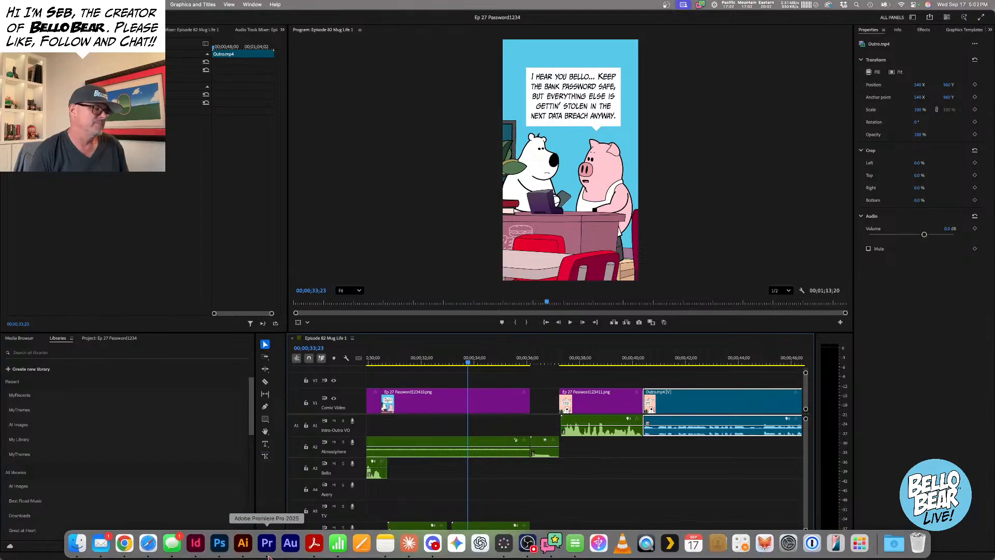
left_click(197, 544)
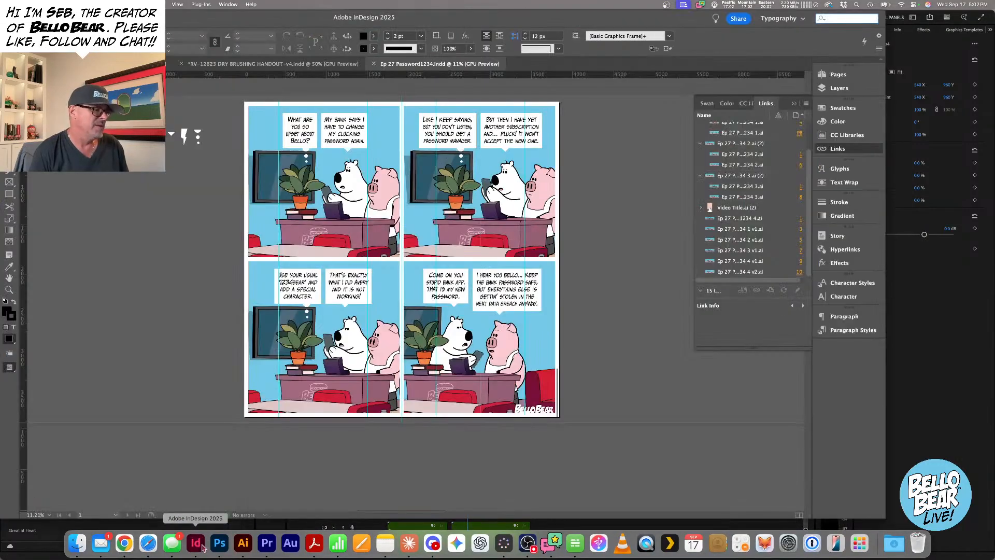
triple_click(488, 294)
left_click(487, 294)
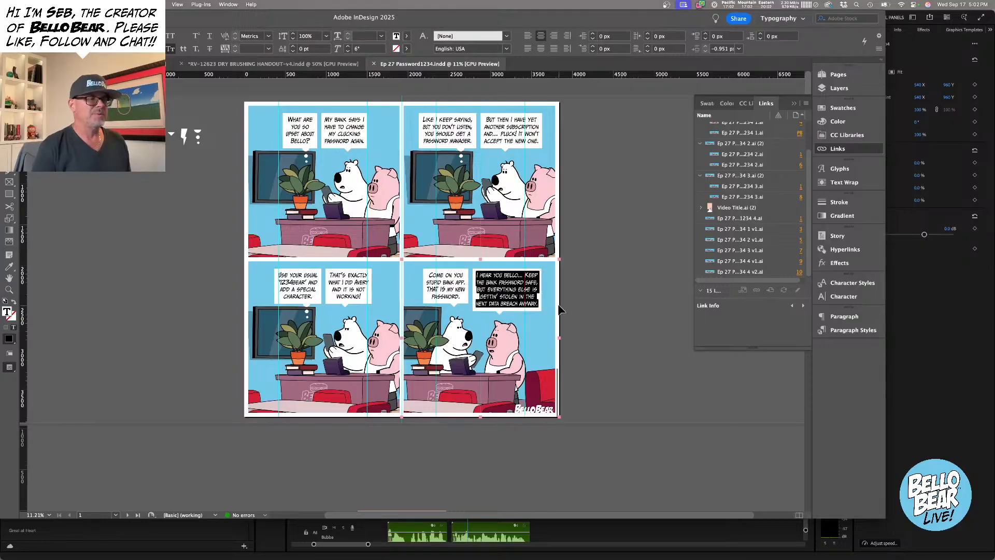
Switch to Notes and replace Bubba's Panel 4 line with the copied bubble text, capitalizing the name Bello.
mouse_move(433, 554)
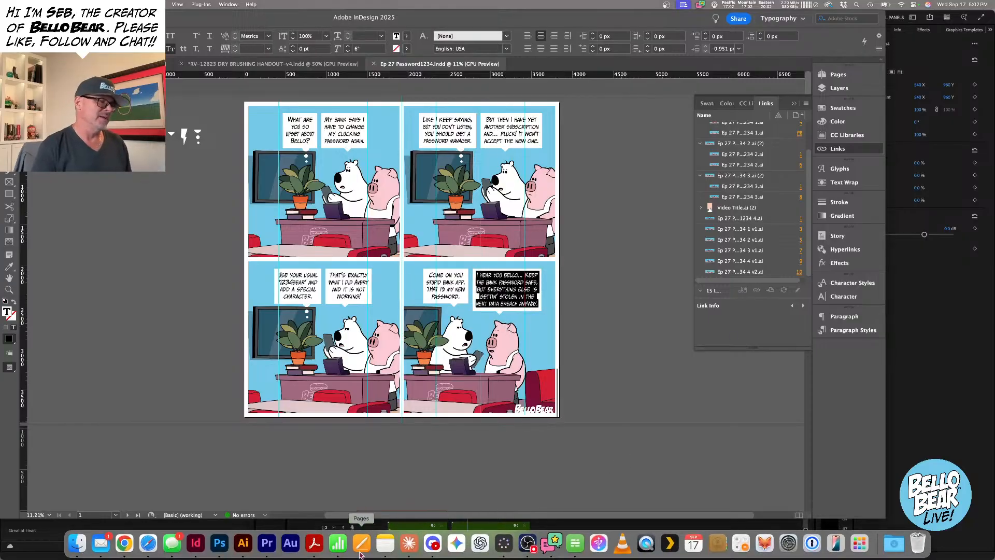
left_click(383, 544)
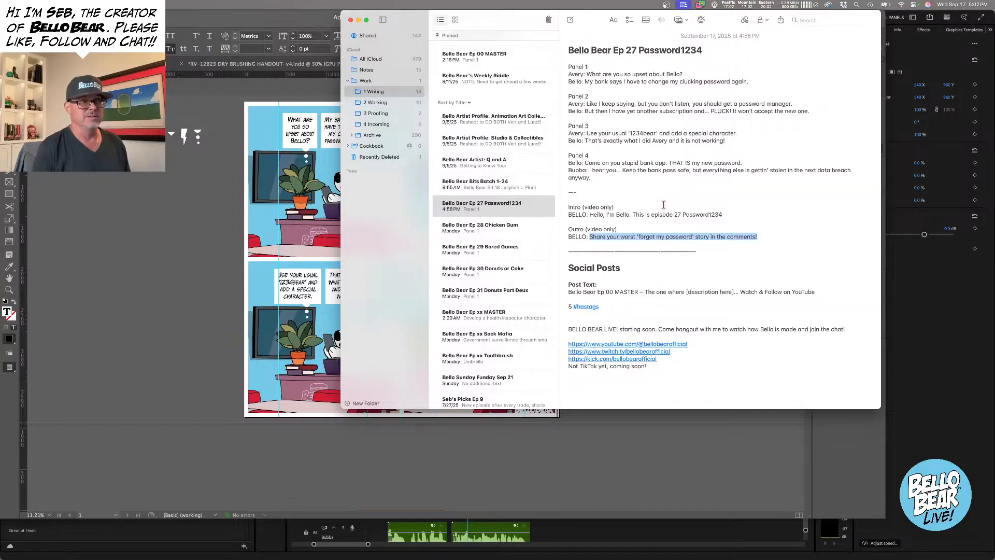
left_click_drag(589, 170, 609, 176)
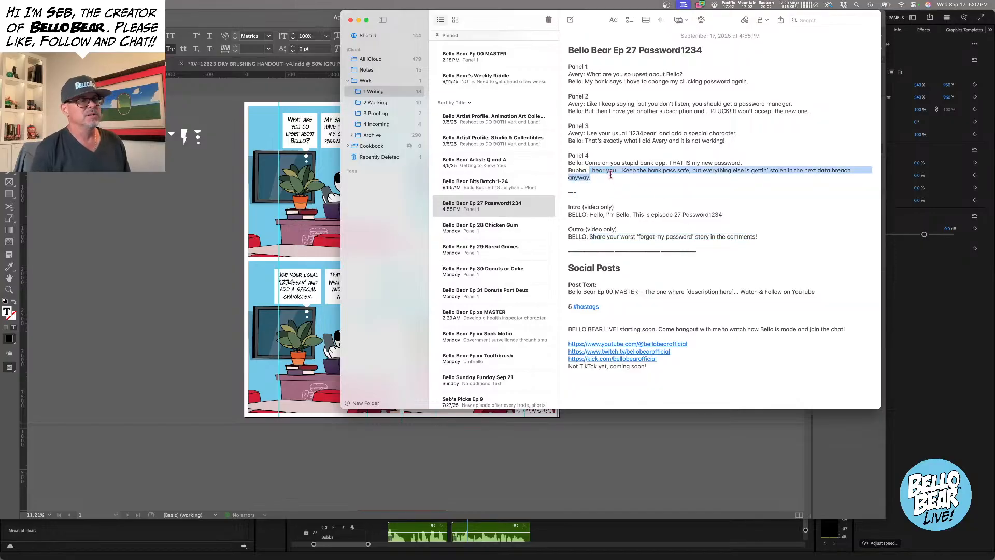
key("super+v")
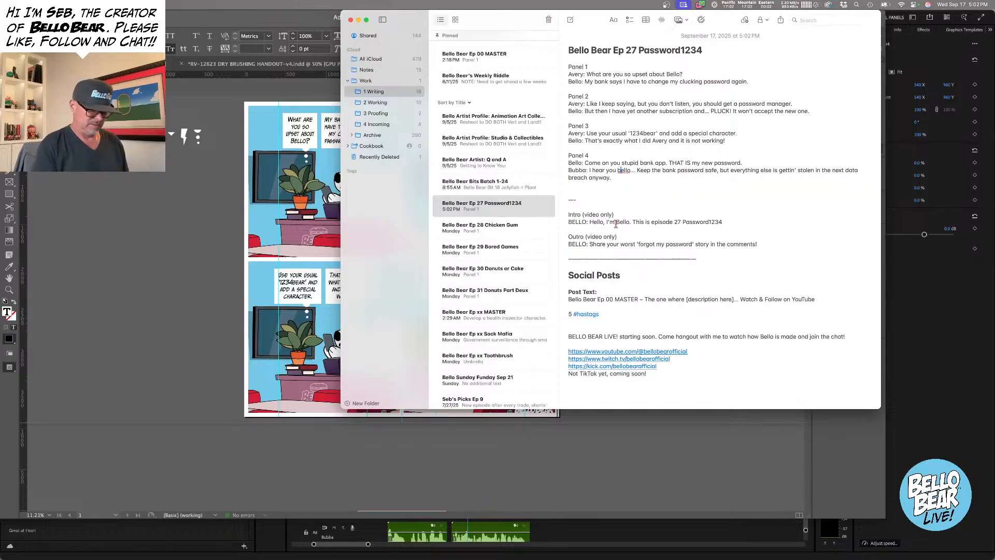
key("BackSpace")
type("NB")
key("BackSpace")
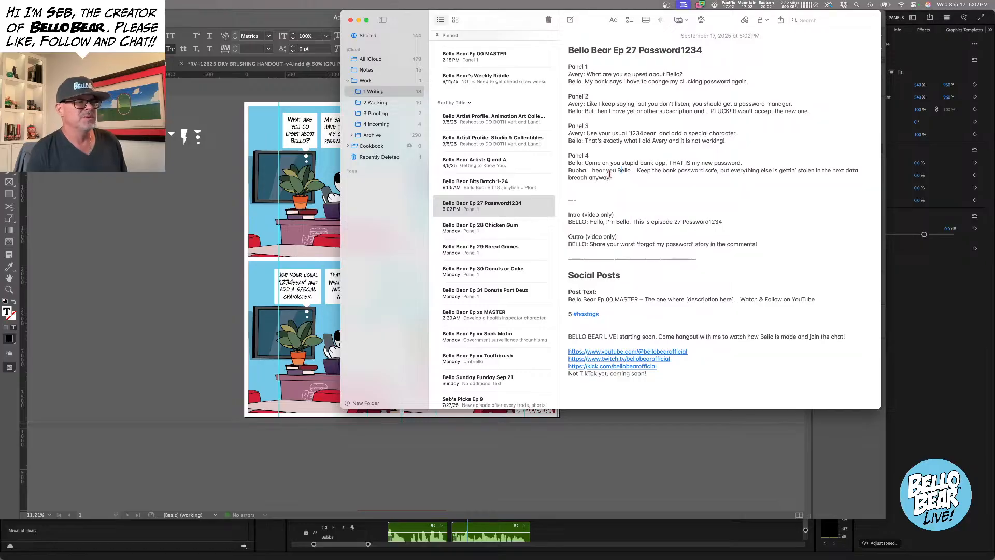
Copy Bubba's corrected Panel 4 line from the note and switch to the Hume AI text-to-speech playground.
left_click_drag(588, 170, 612, 177)
key("super+c")
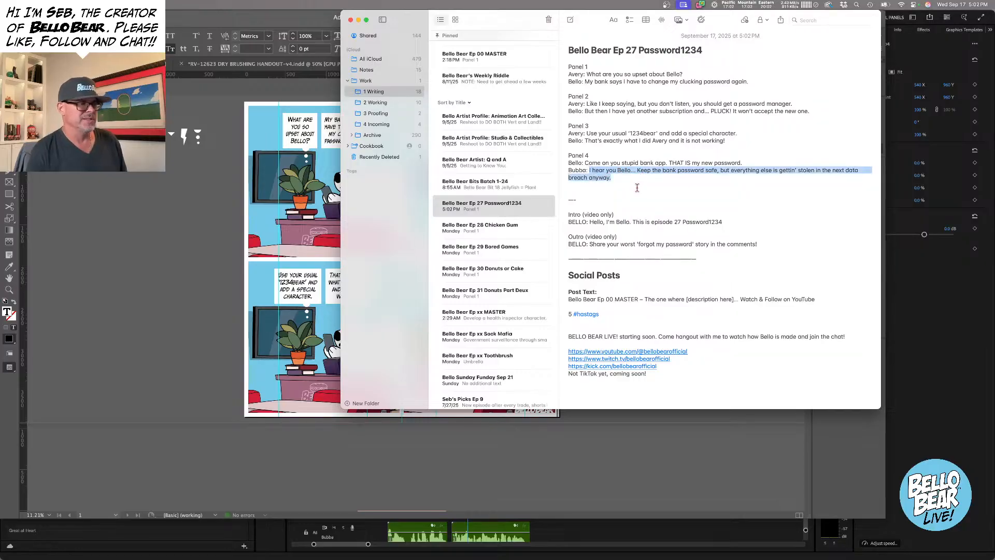
mouse_move(370, 554)
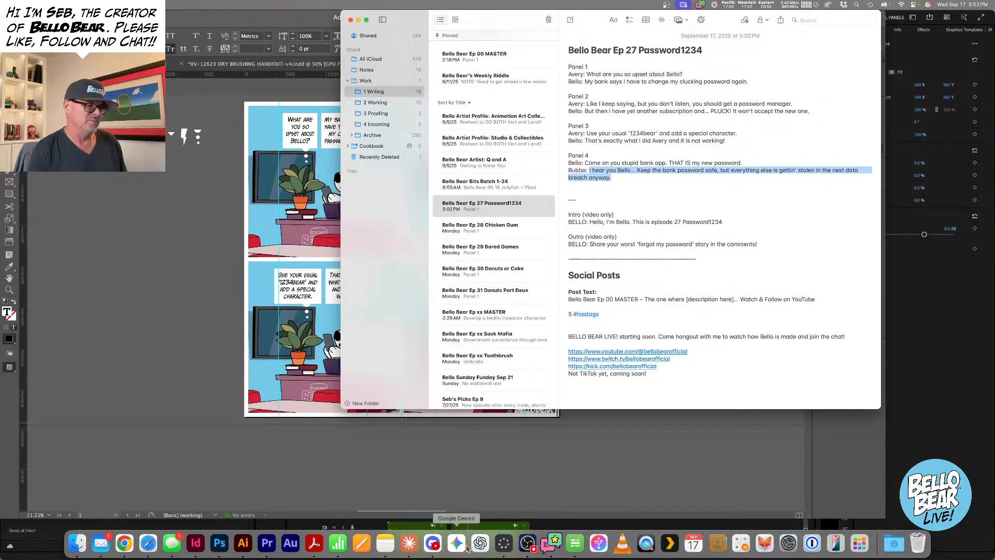
left_click(502, 543)
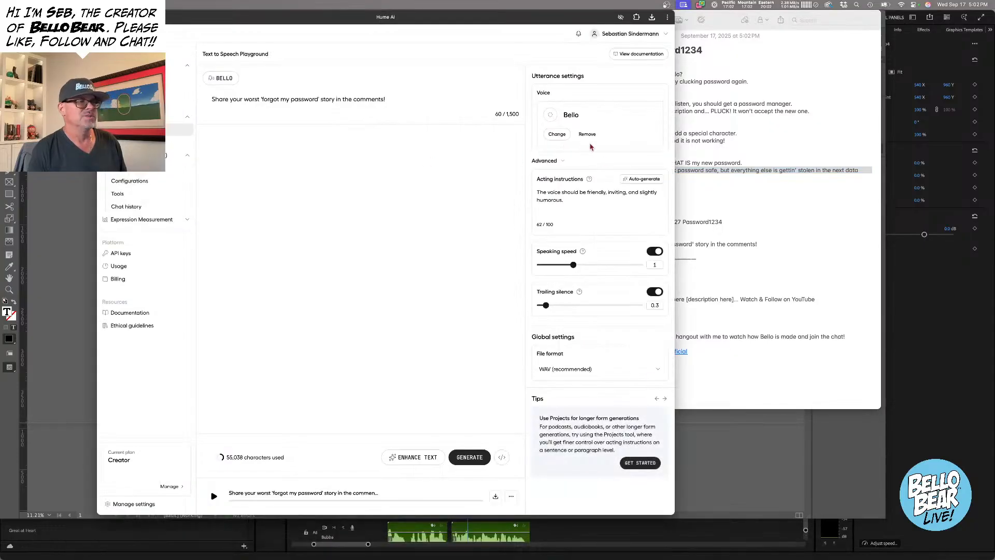
left_click(558, 136)
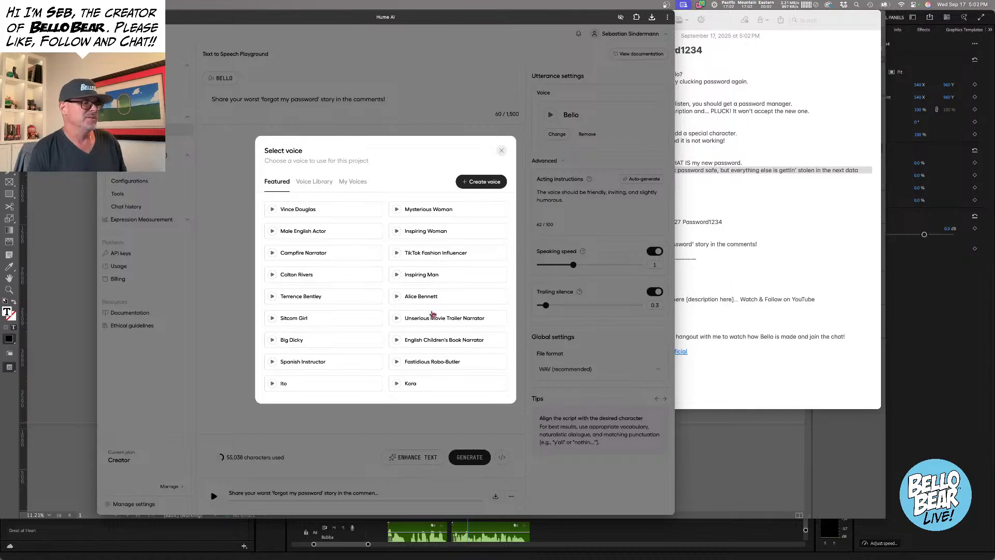
left_click(353, 183)
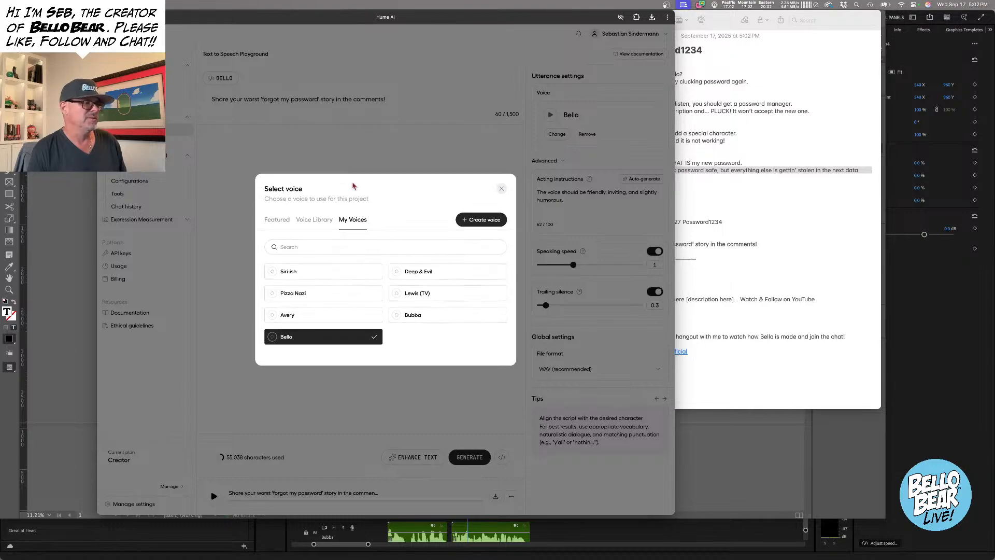
left_click(330, 321)
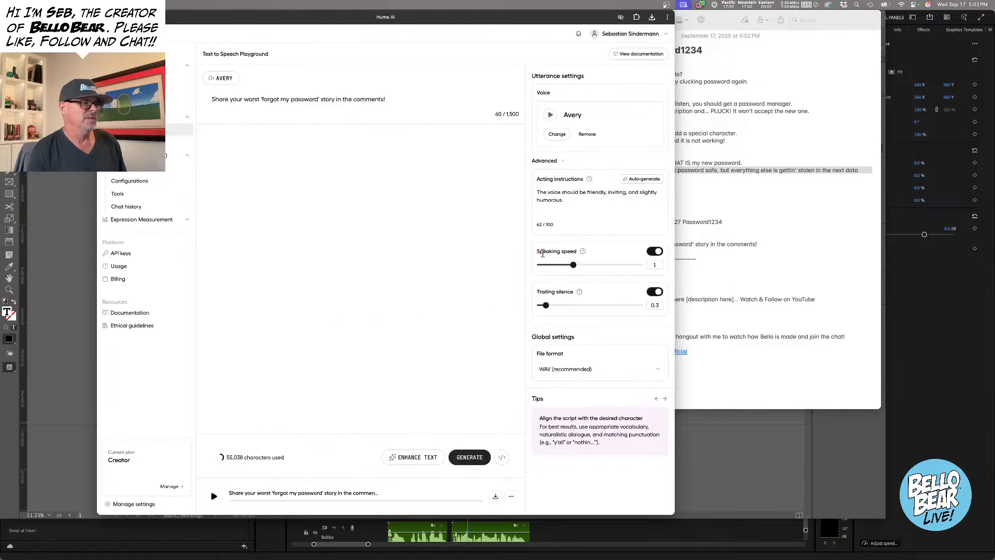
Replace the utterance text with Bubba's copied line and auto-generate its acting instructions.
triple_click(431, 97)
key("super+v")
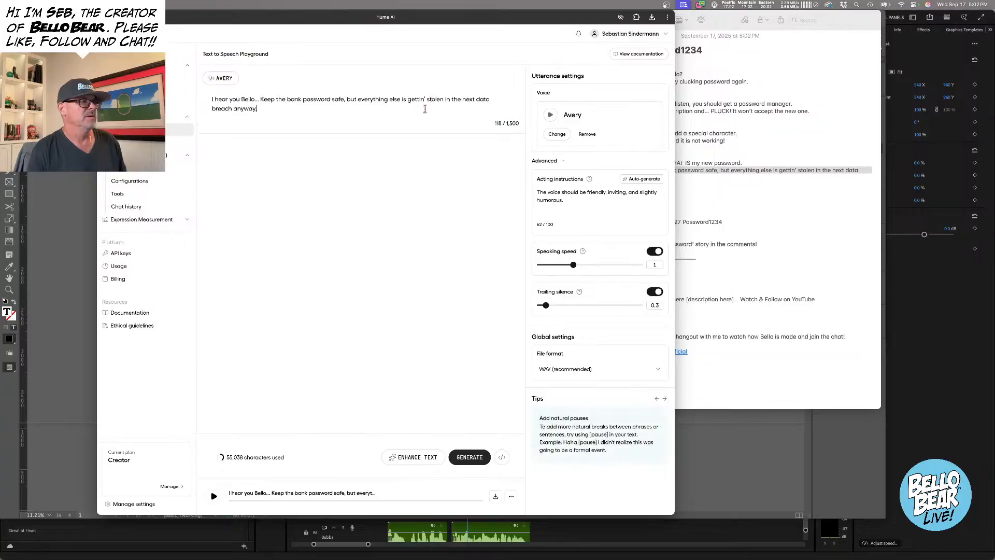
left_click(643, 178)
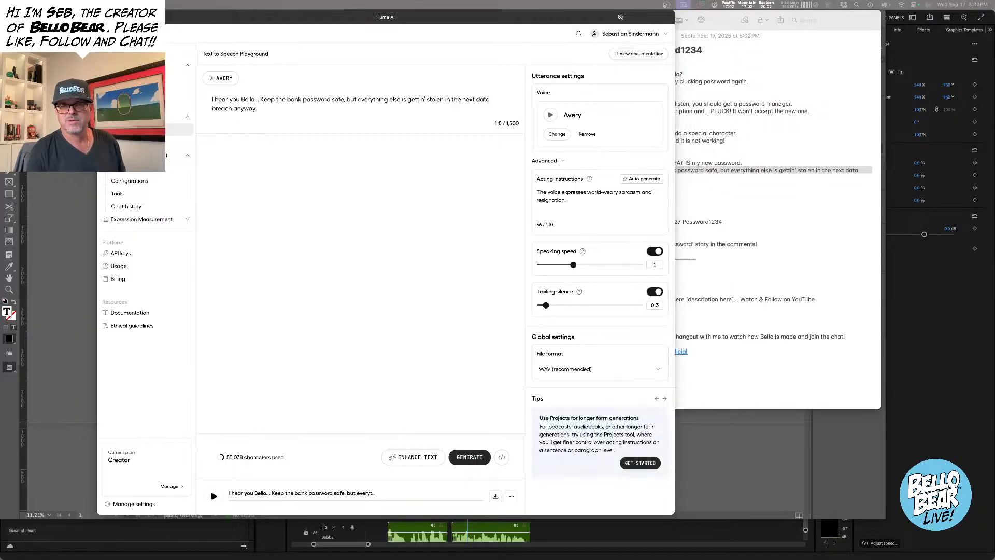
Change the voice to Bubba from the saved personal voices and auto-generate the acting instructions again.
left_click(553, 138)
left_click(554, 135)
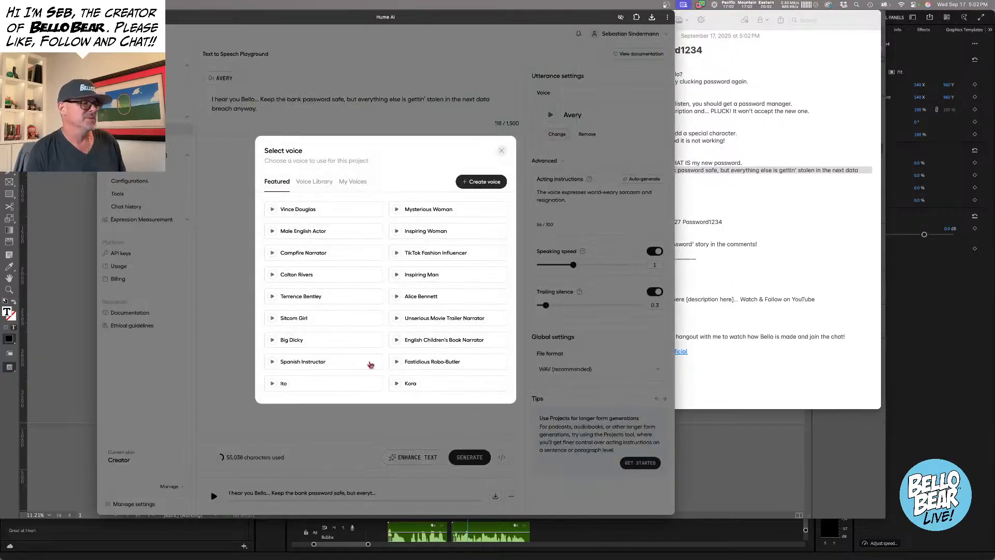
left_click(351, 185)
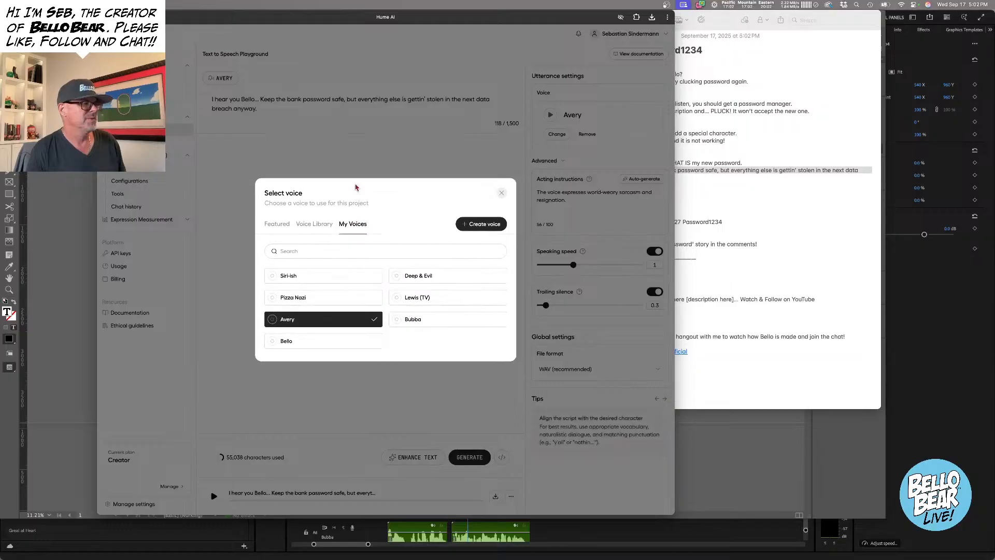
left_click(452, 321)
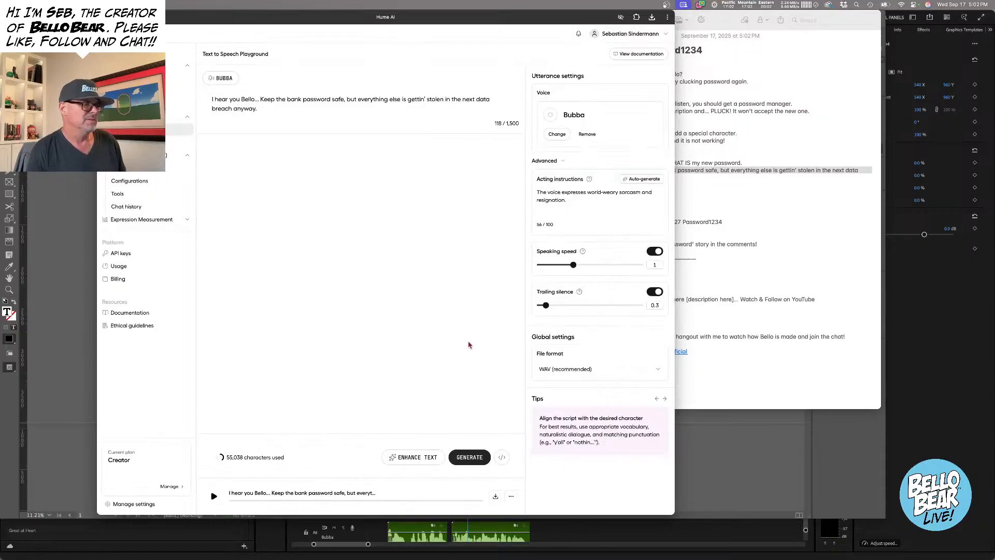
left_click(642, 178)
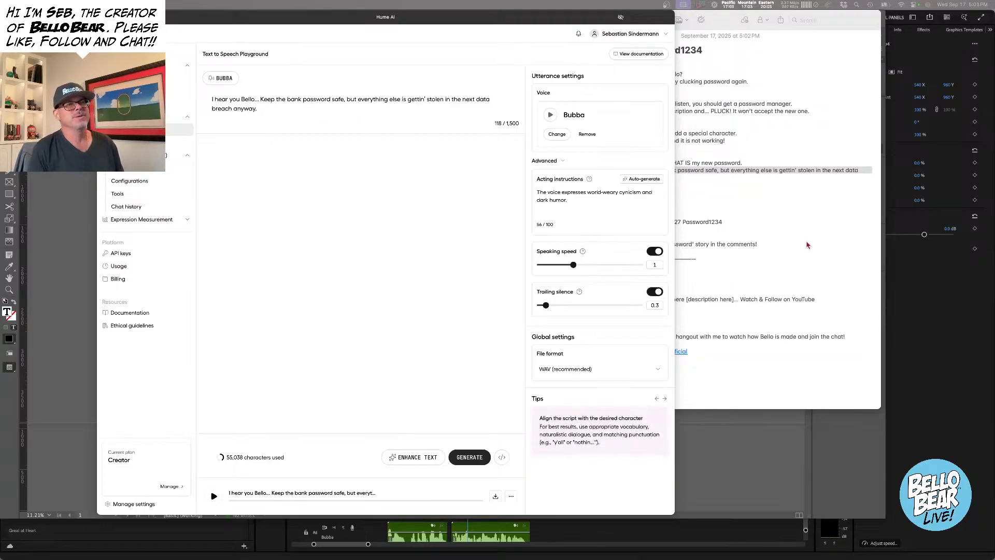
Generate Bubba's line with a raised system volume, listen to the take and download it as a WAV file.
left_click(820, 226)
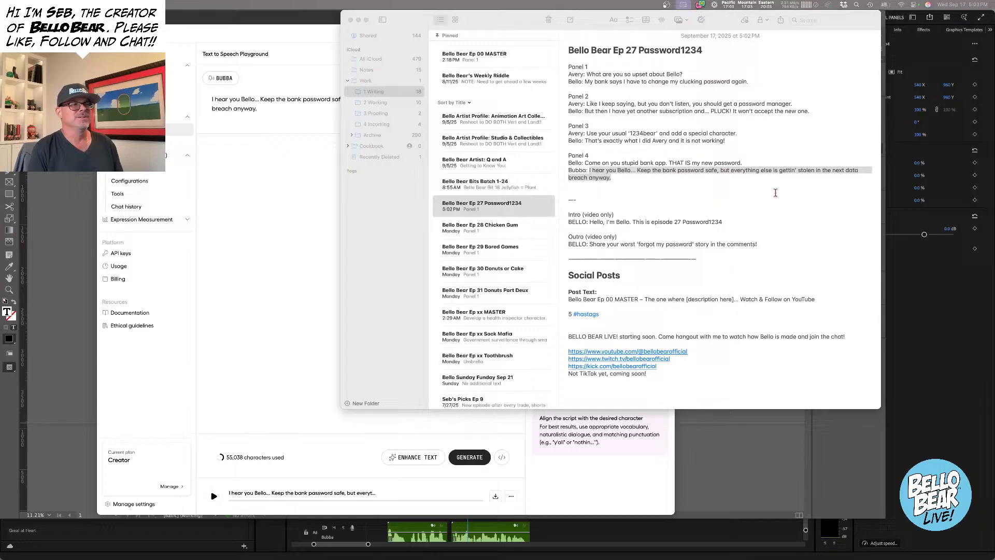
left_click(265, 172)
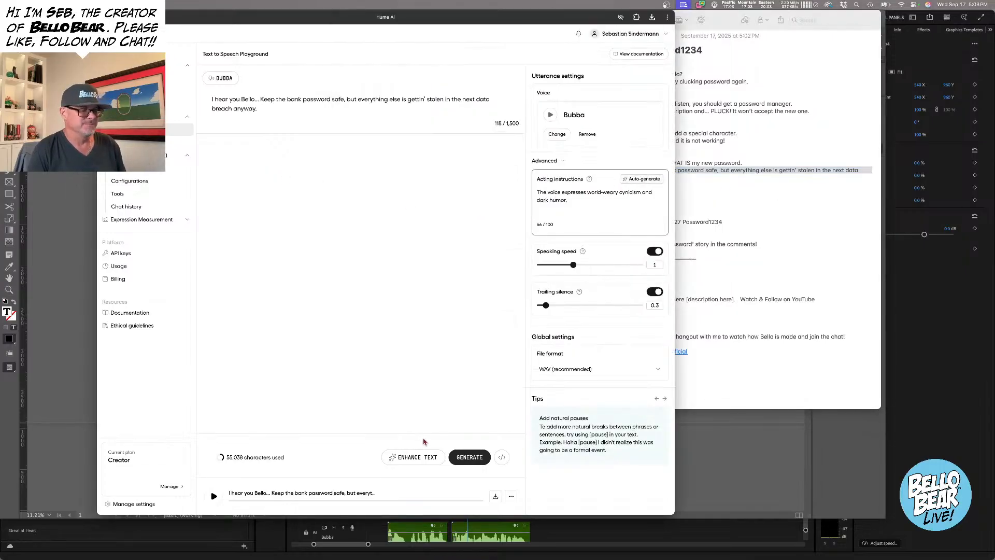
key("XF86AudioRaiseVolume")
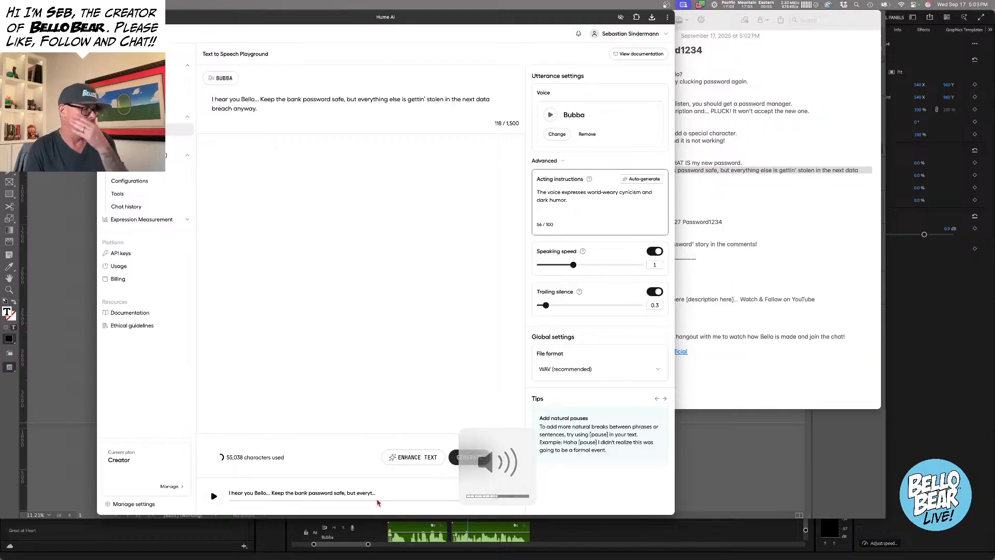
left_click(472, 458)
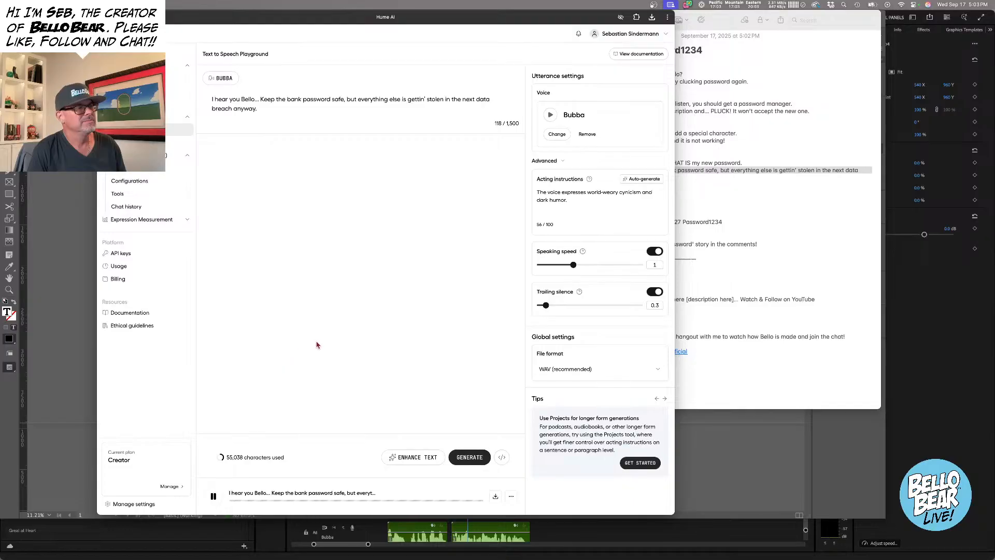
left_click_drag(261, 99, 289, 130)
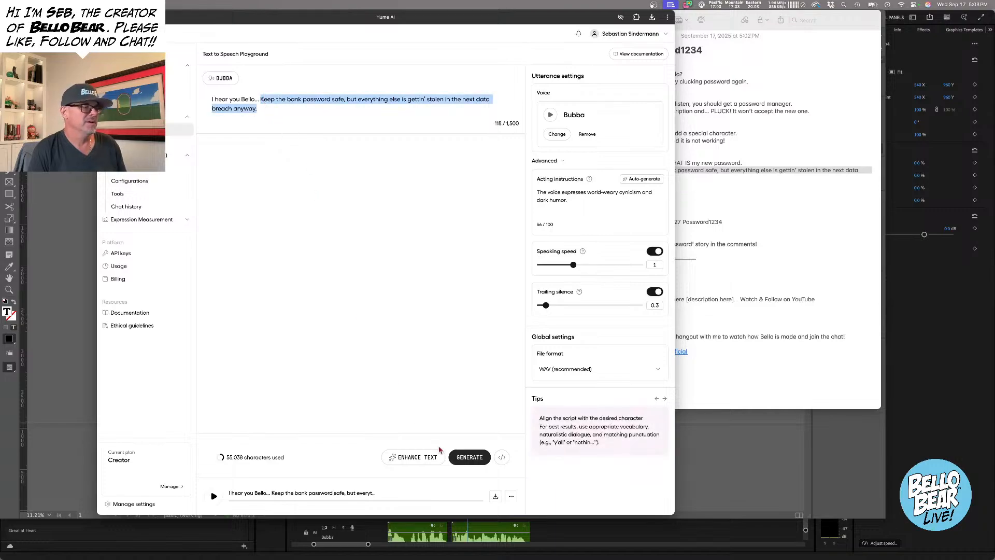
left_click(495, 496)
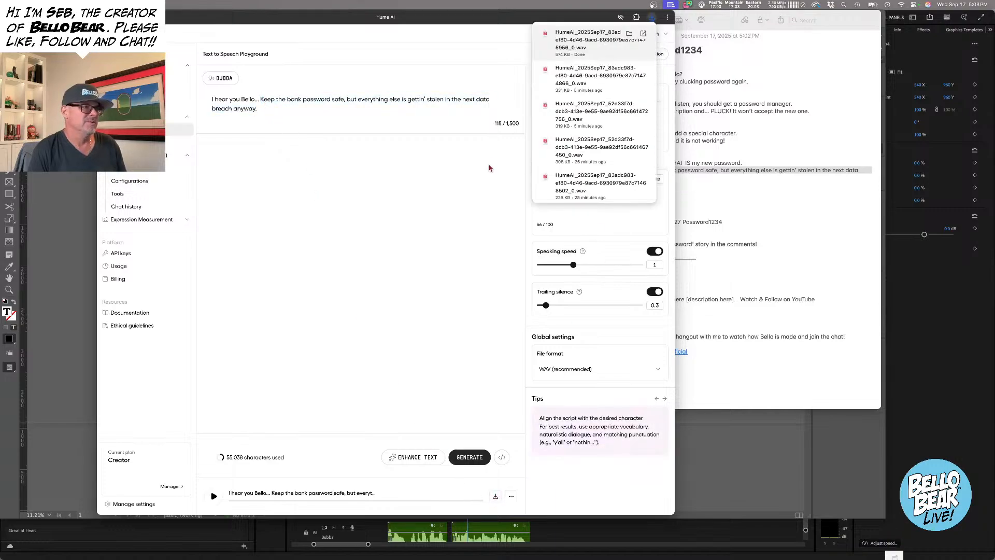
Remove "I hear you Bello..." from the utterance text and auto-generate new acting instructions.
left_click_drag(262, 99, 212, 99)
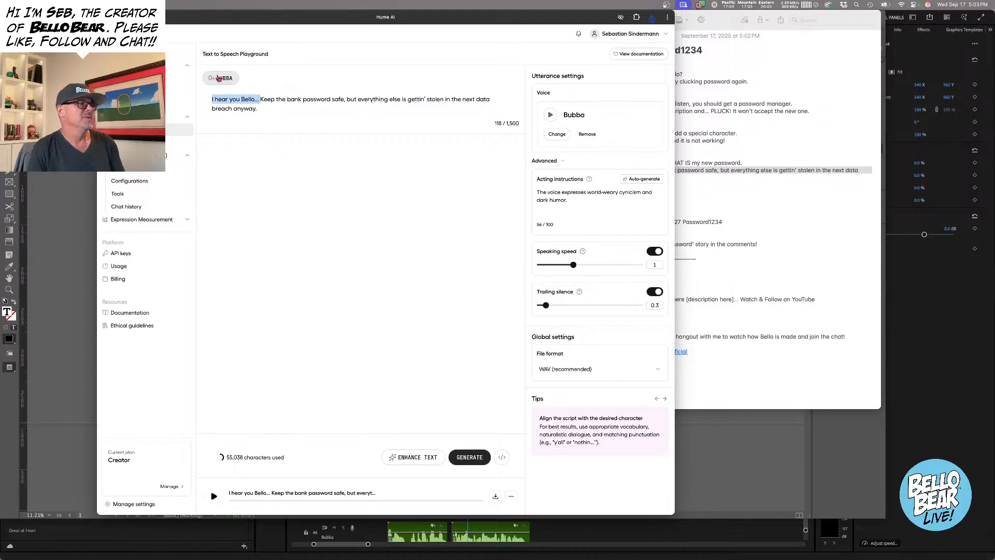
key("BackSpace")
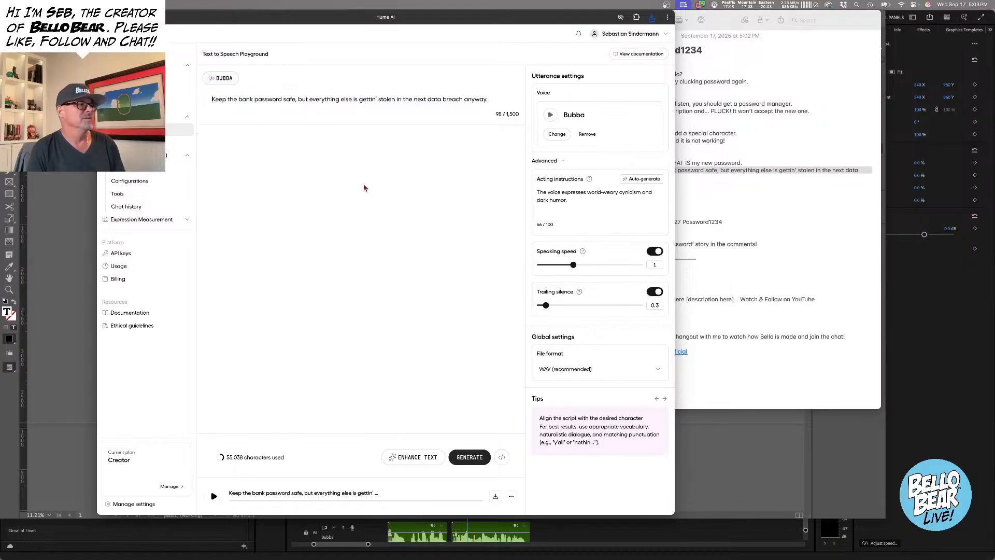
left_click(642, 180)
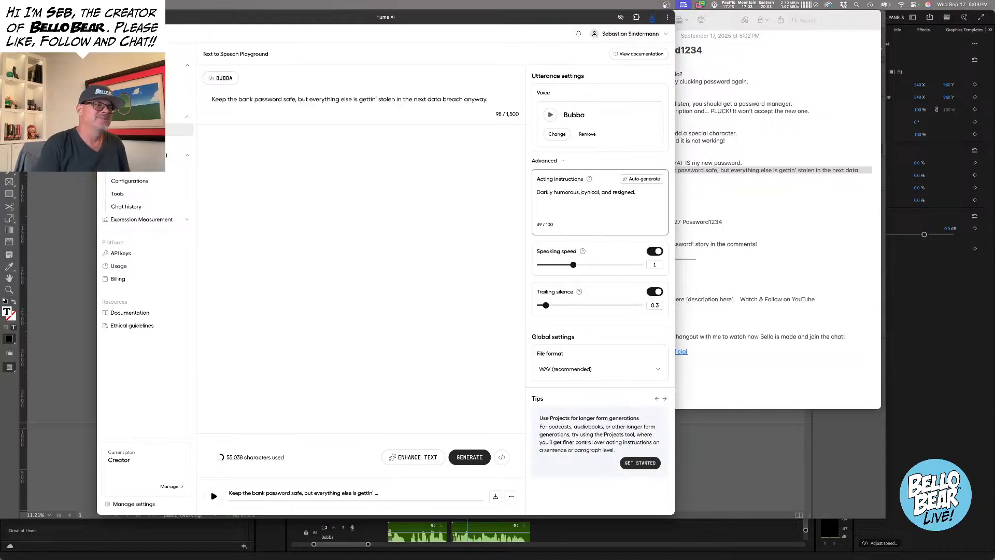
Edit the acting instructions to read "Darkly humorous and cynical.".
left_click(581, 192)
key("BackSpace")
type("and")
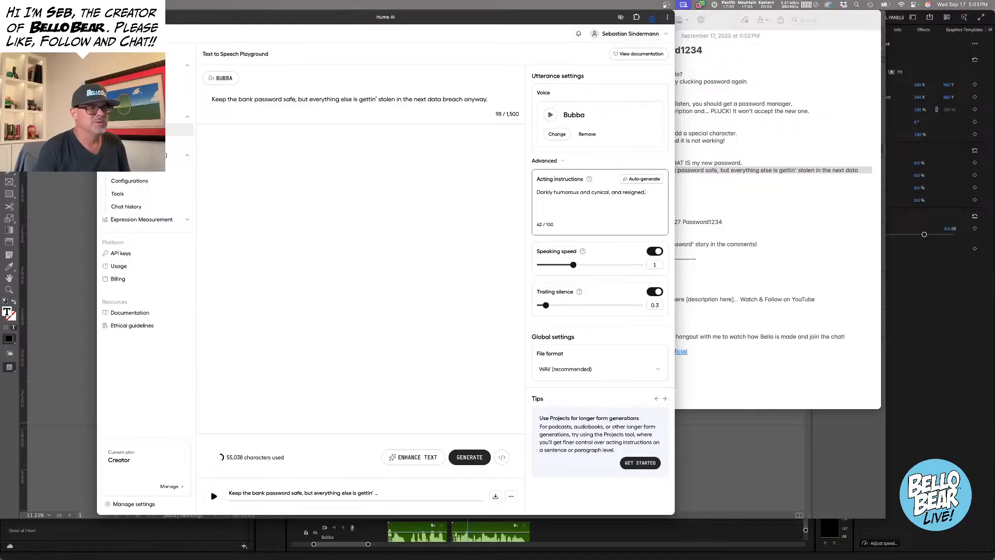
left_click(644, 192)
key("BackSpace")
key("BackSpace")
key("BackSpace")
key("BackSpace")
key("BackSpace")
key("BackSpace")
key("BackSpace")
key("BackSpace")
key("BackSpace")
key("BackSpace")
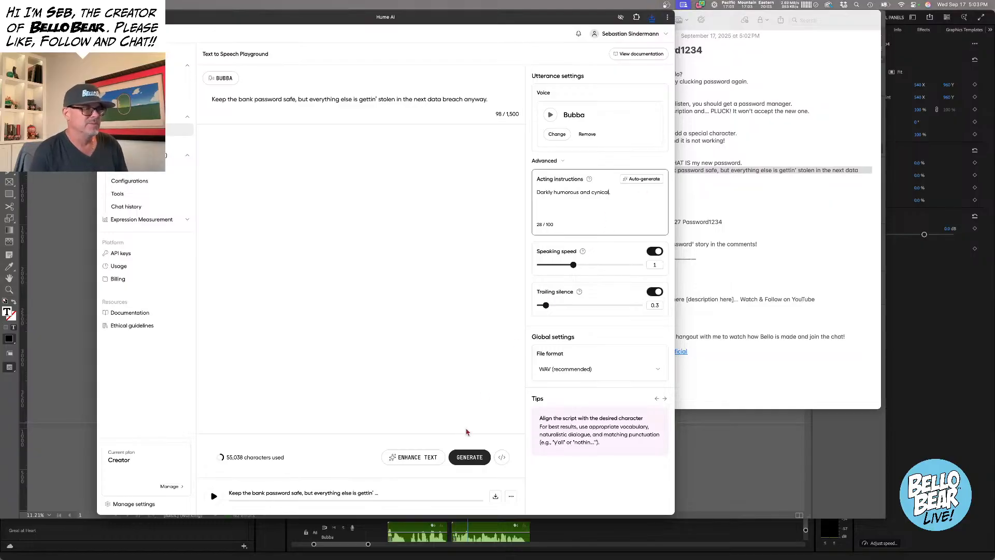
Generate Bubba's shortened line and download the take as a WAV file.
left_click(468, 459)
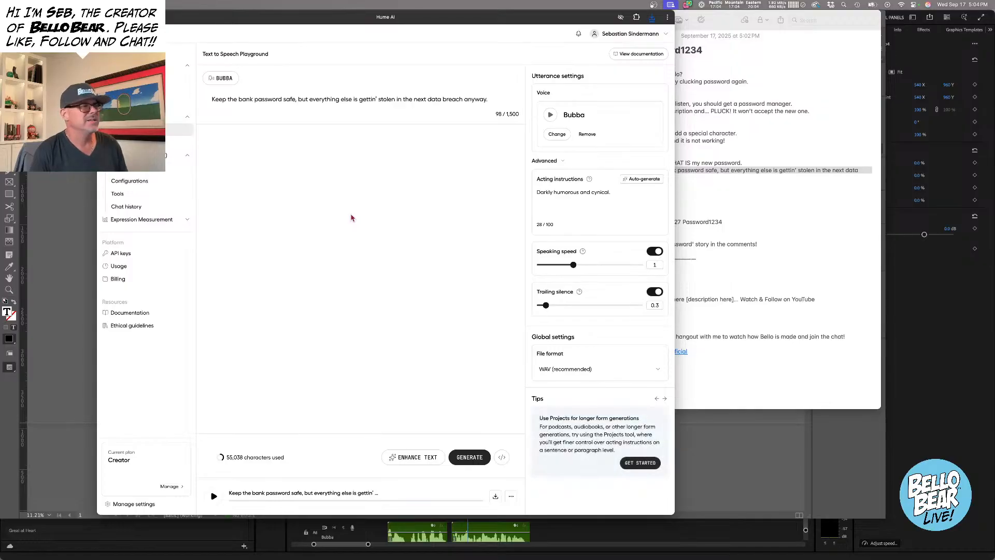
left_click(495, 497)
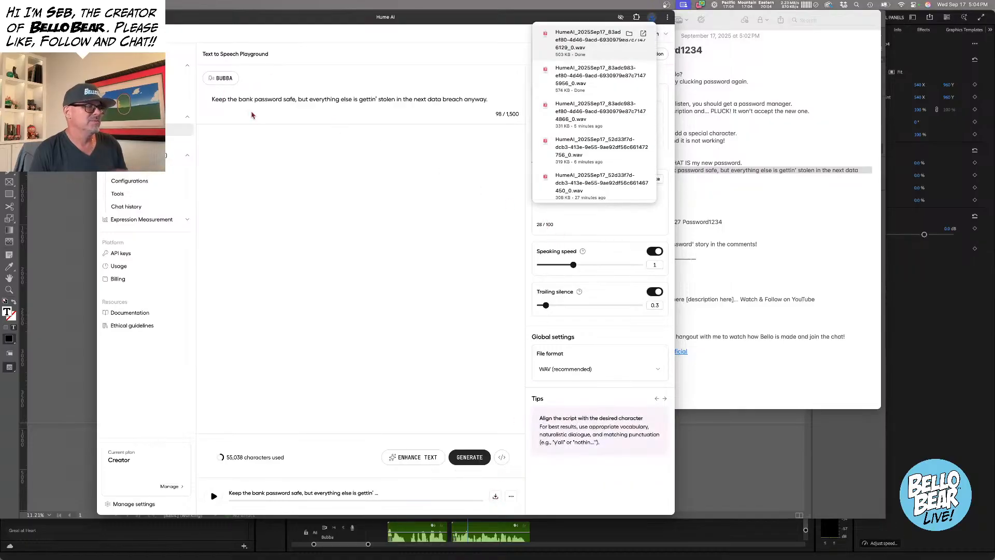
Switch to the Ep 27 Password1234 project in Premiere Pro and set all missing Bubba clips offline.
left_click(777, 165)
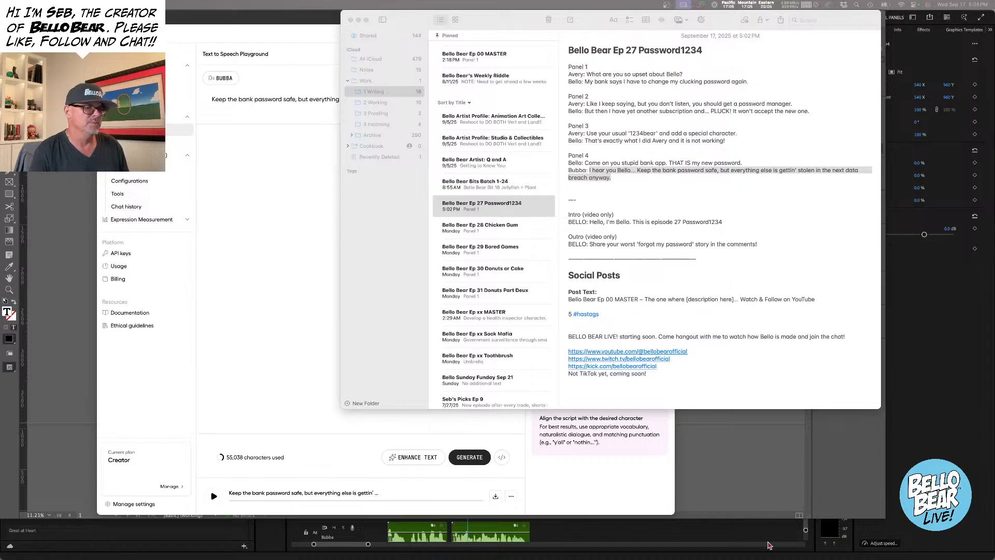
left_click(932, 386)
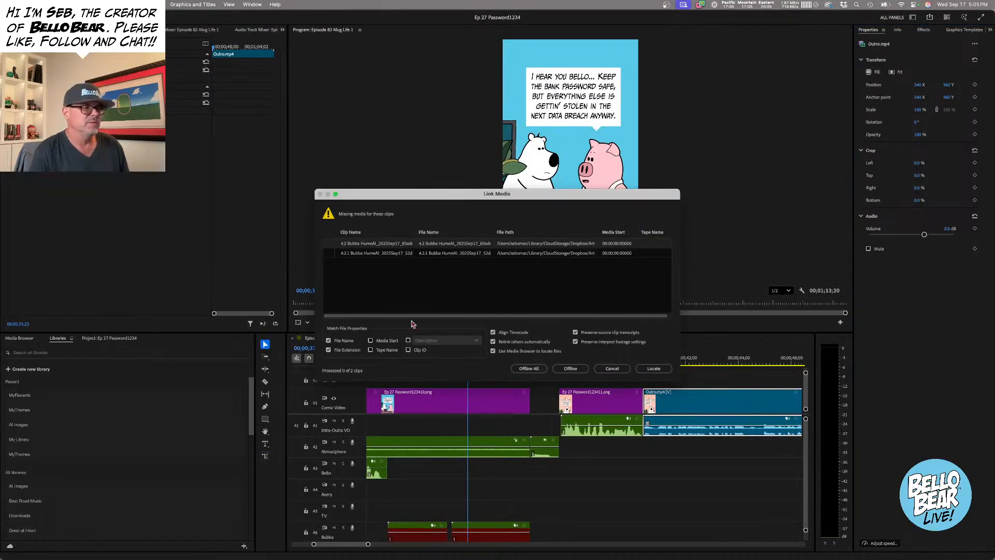
left_click(525, 368)
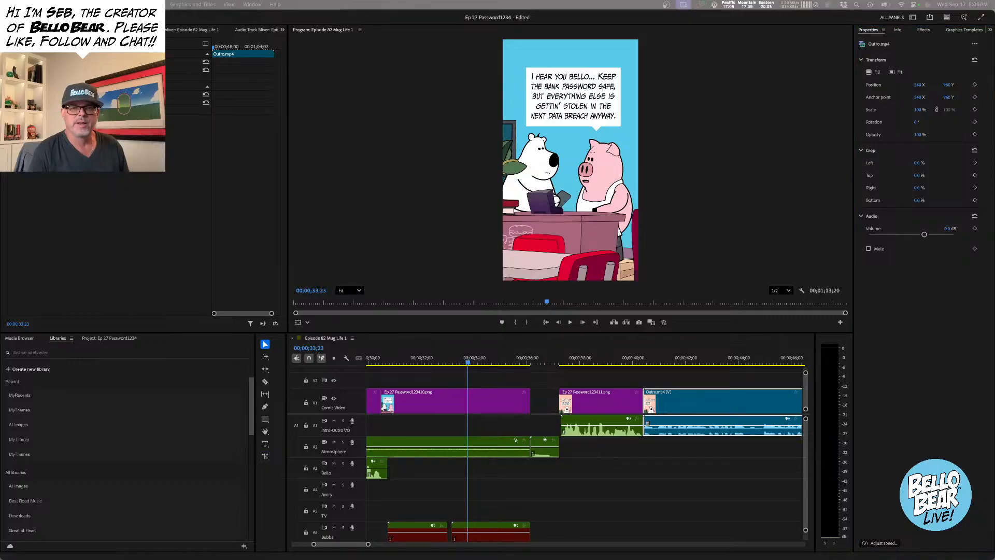
Place the two new Bubba recordings on the TV track and split the first one after its opening phrase.
left_click_drag(994, 259, 587, 511)
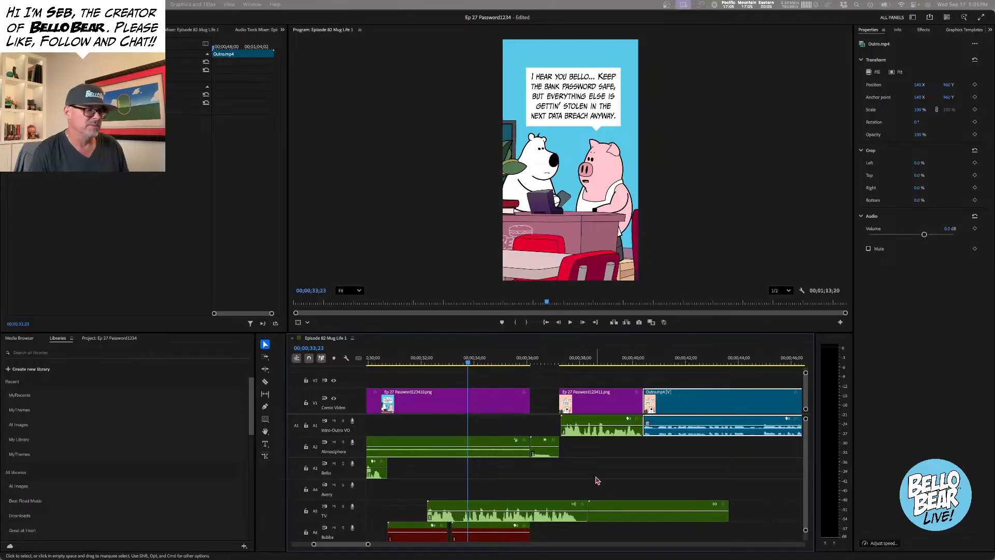
scroll(594, 478, "left", 3)
left_click(580, 510)
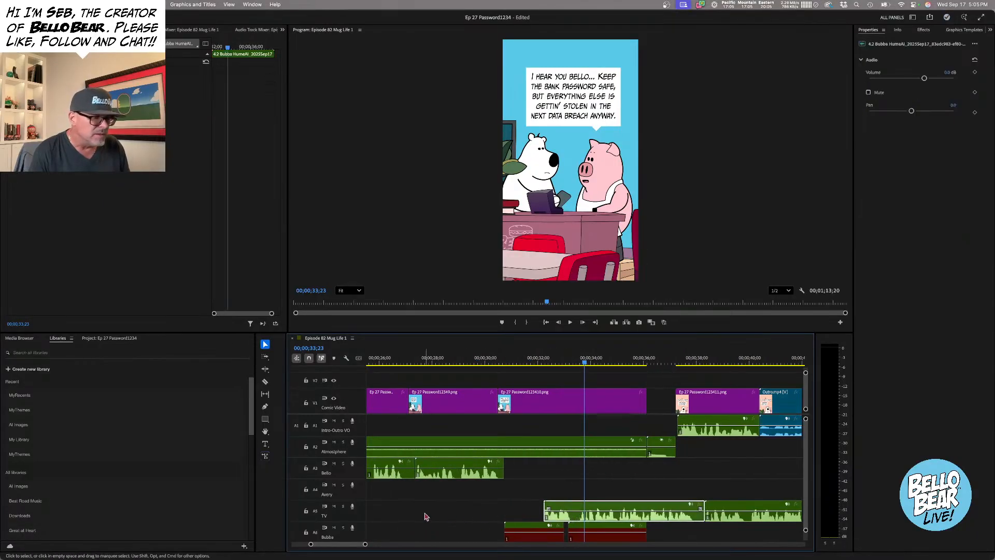
left_click(264, 381)
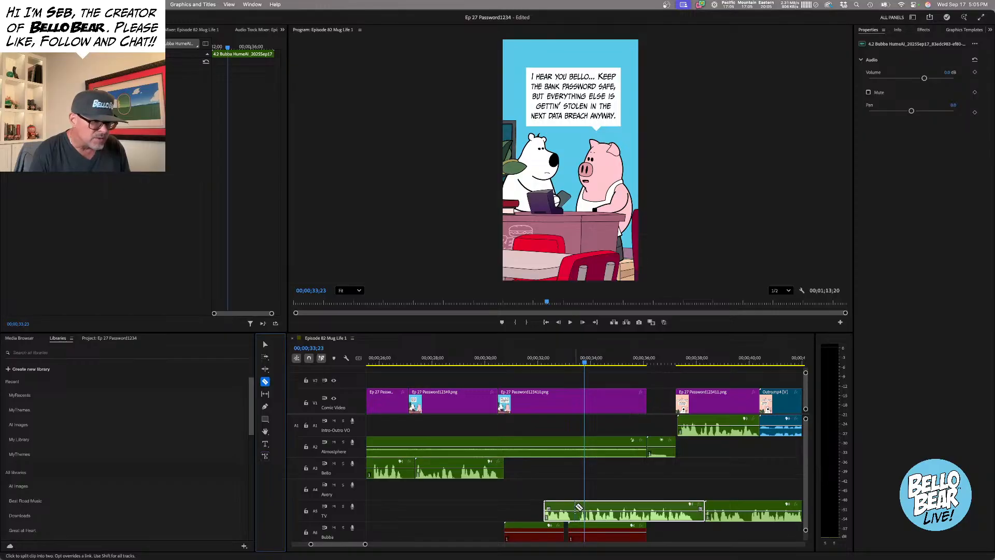
left_click(575, 508)
key("v")
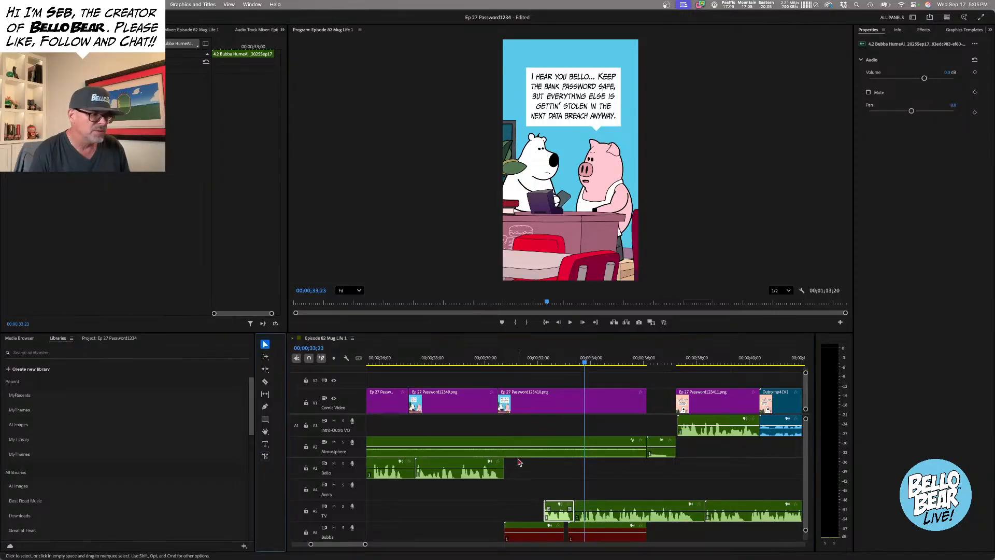
Remove the rest of the first recording and move its opening phrase and the second take onto the Bubba track, replacing the offline clips.
left_click(607, 494)
left_click(609, 508)
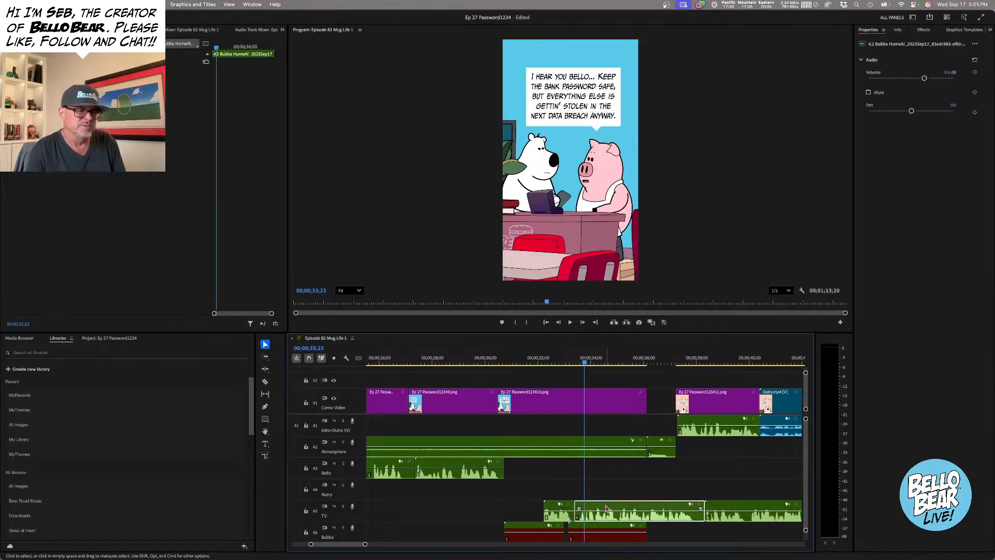
left_click_drag(613, 510, 570, 524)
Play the sequence from about 00;00;29;05 through the end of Bubba's new line.
left_click(463, 364)
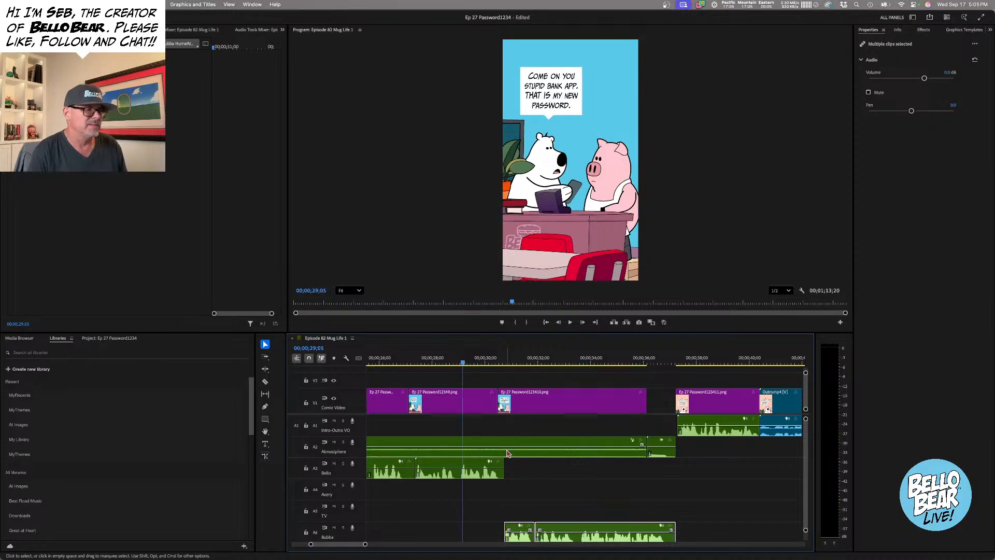
key("space")
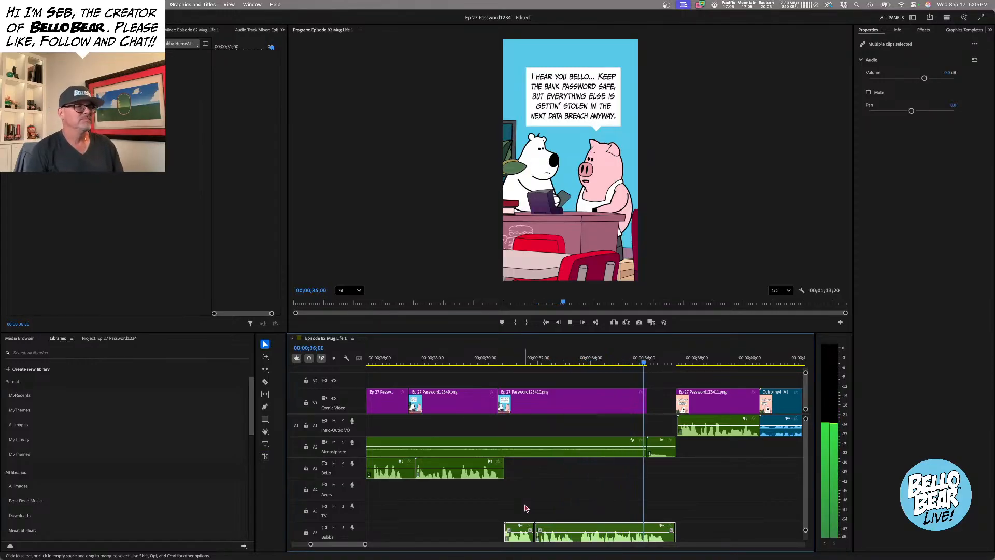
key("space")
Shift the second Bubba clip slightly later to leave a short pause after the opening phrase.
scroll(595, 495, "down", 1)
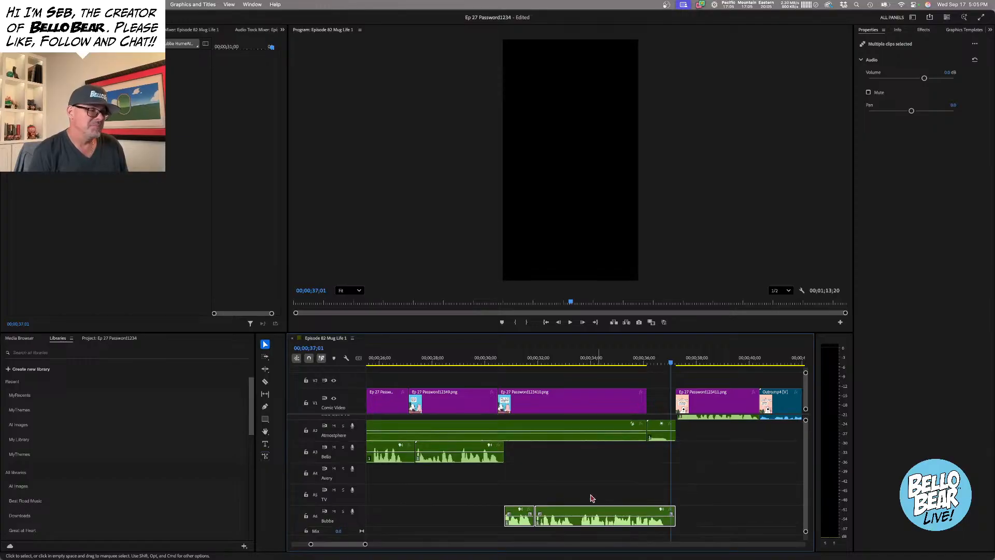
left_click(564, 503)
left_click_drag(563, 513, 579, 513)
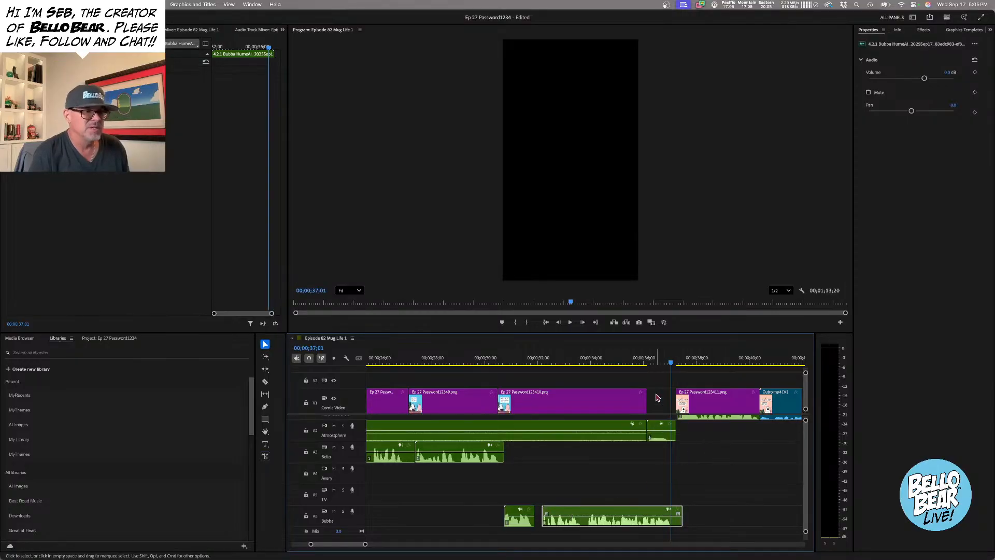
Move the end sound, outro panel, outro voice-over and Outro.mp4 together about 3 seconds later.
scroll(665, 380, "right", 5)
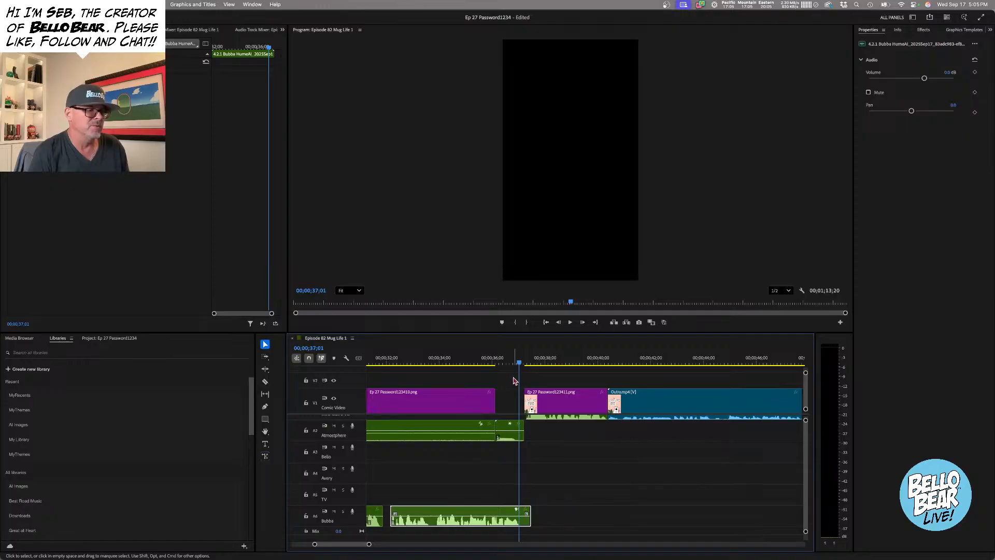
scroll(513, 381, "left", 1)
scroll(595, 440, "right", 3)
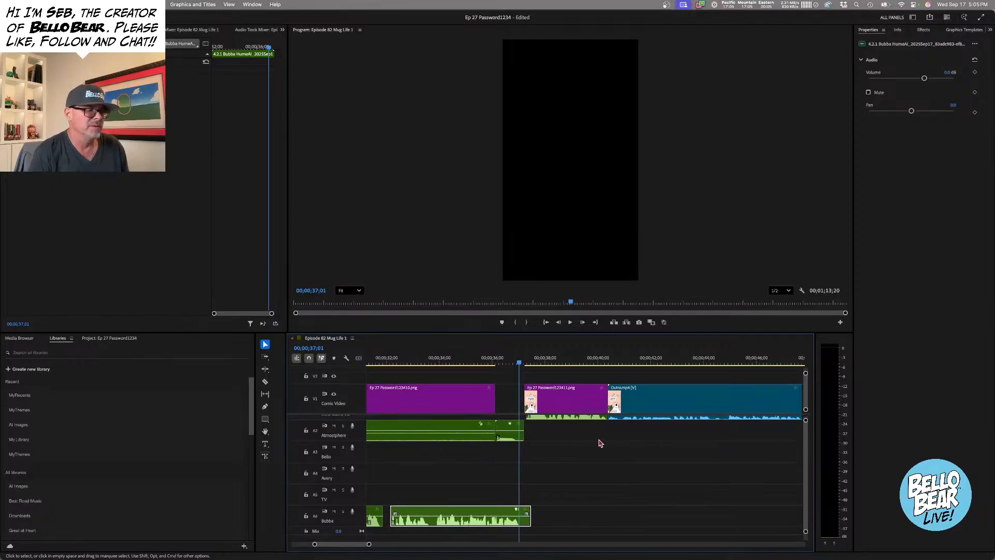
left_click_drag(481, 460, 691, 384)
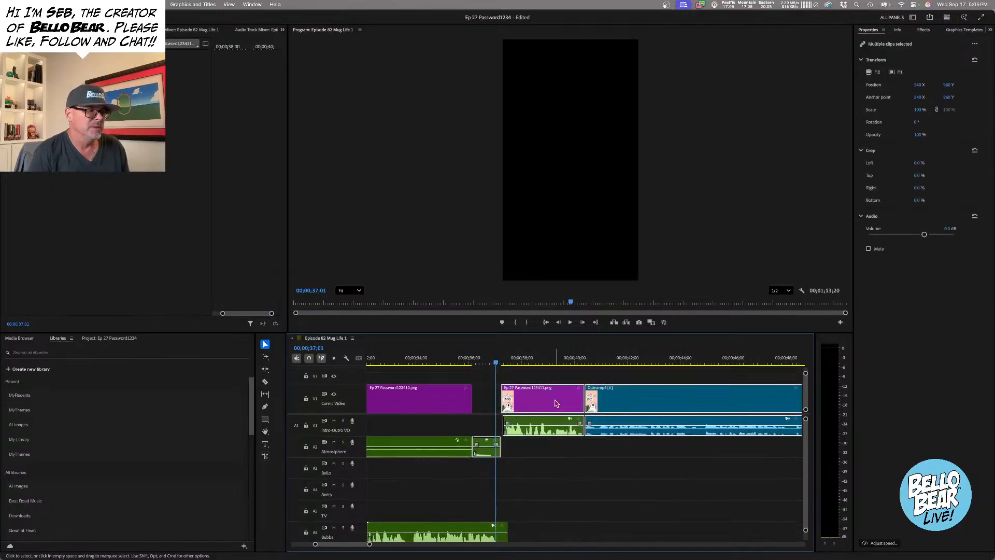
left_click_drag(509, 406, 592, 407)
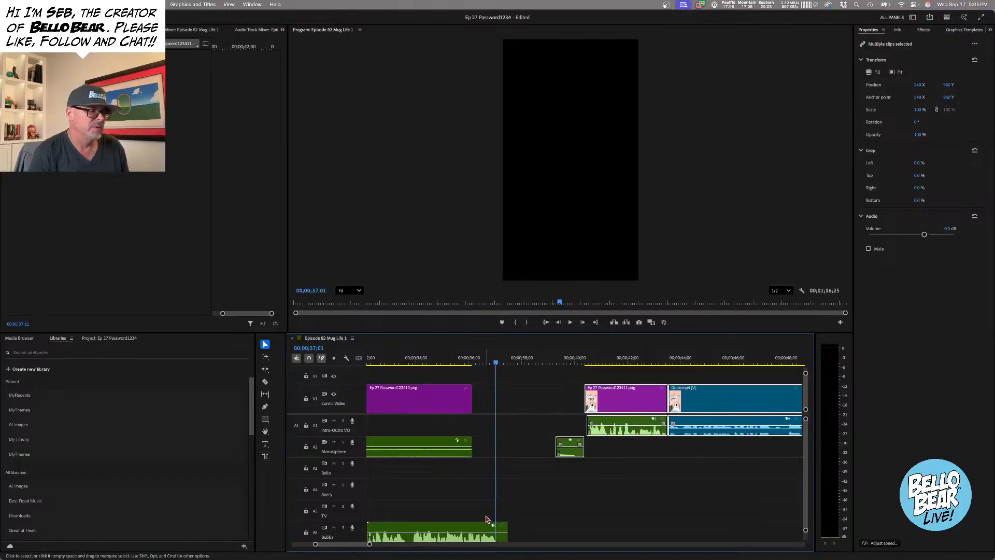
Extend the atmosphere audio and the Ep 27 Password123410.png panel to near the end of Bubba's line.
scroll(501, 400, "left", 9)
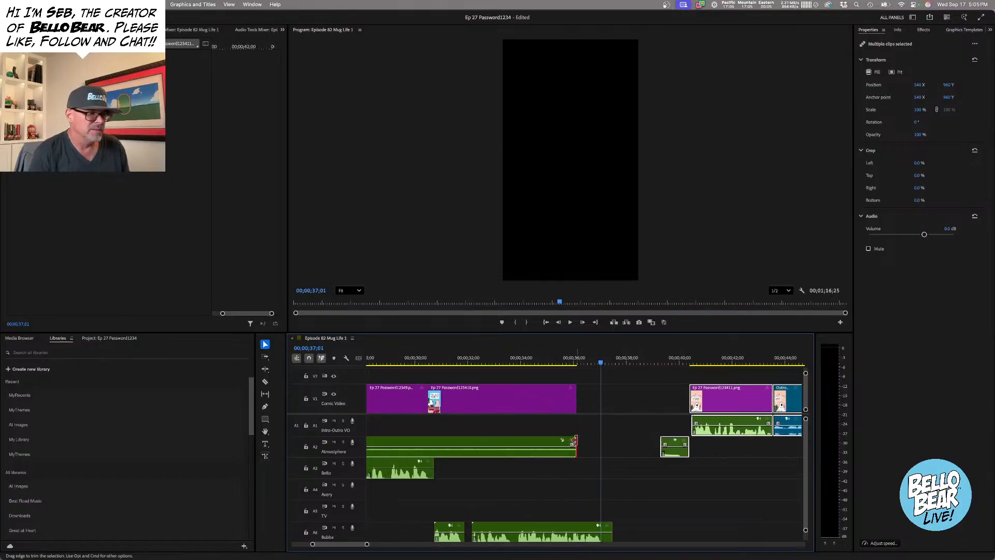
left_click_drag(574, 441, 607, 439)
left_click_drag(576, 402, 607, 401)
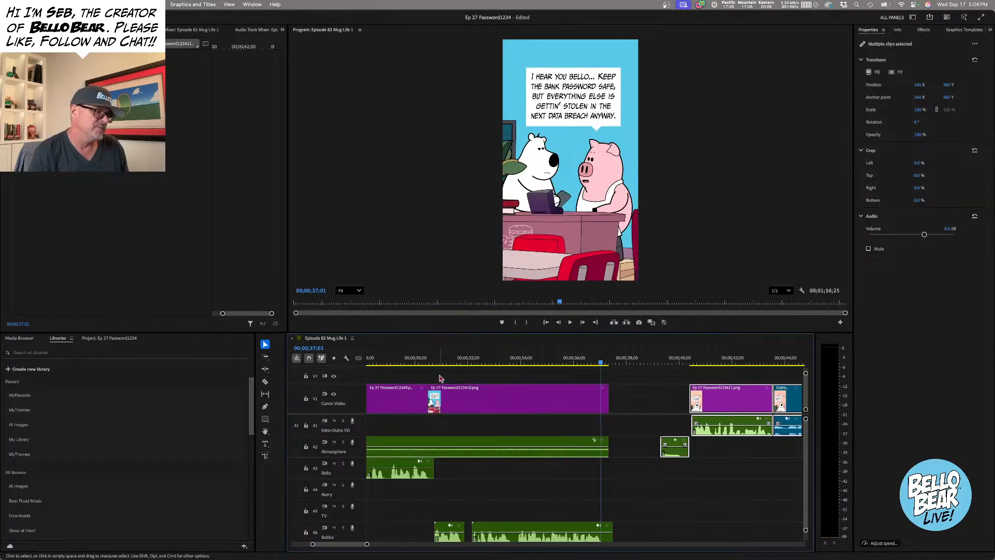
Play the last panel from about 00;00;30;02 to check the pause and the ending of Bubba's line.
left_click(417, 363)
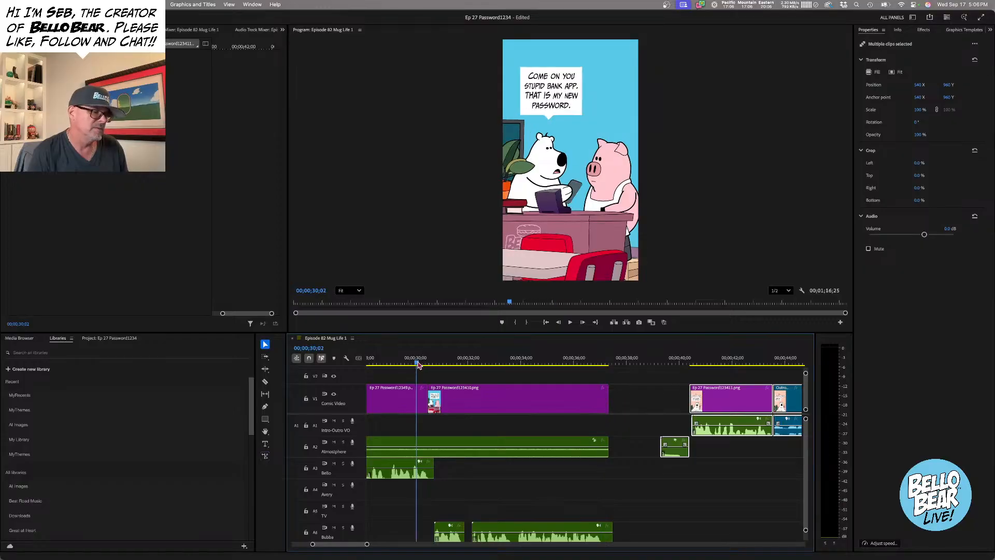
left_click(460, 398)
key("space")
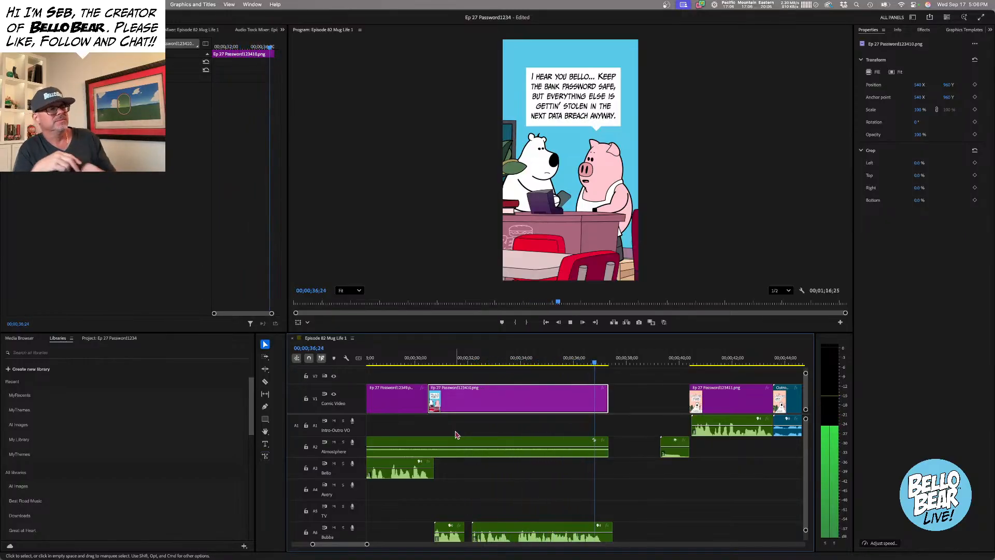
key("space")
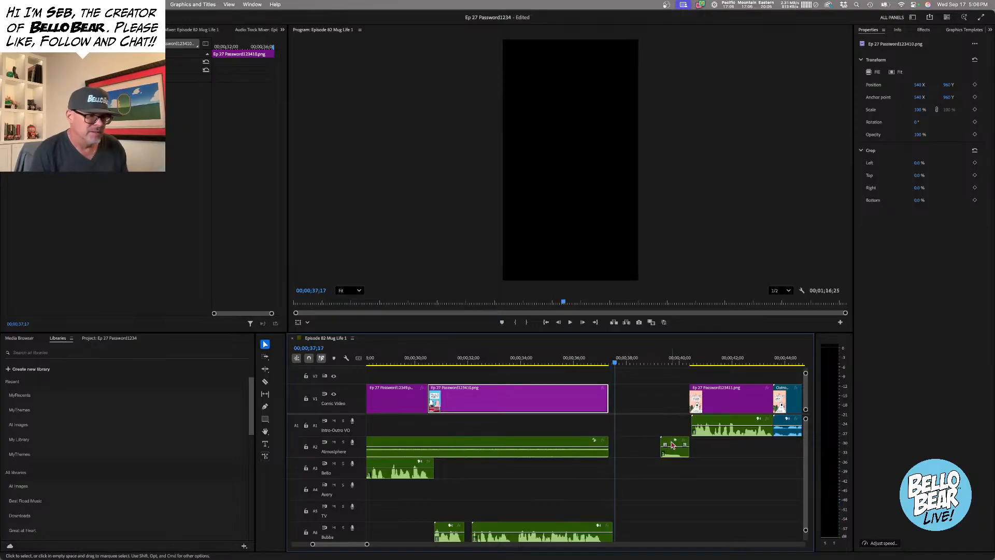
Close the gap after Bubba's line by pulling the end sound and outro clips earlier and trimming his audio and the panel image to match.
left_click_drag(672, 444, 615, 443)
left_click_drag(612, 525, 600, 525)
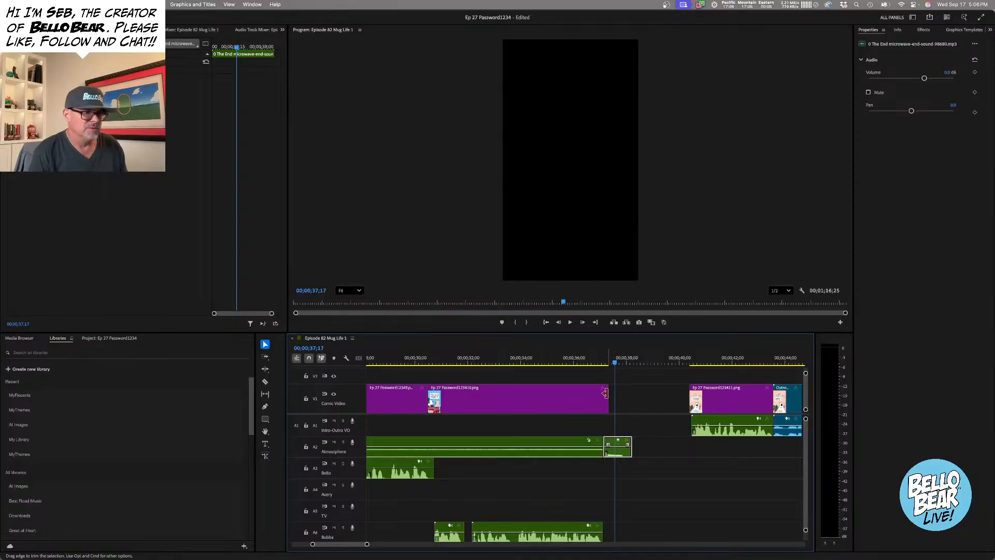
left_click_drag(604, 393, 582, 406)
scroll(646, 396, "right", 3)
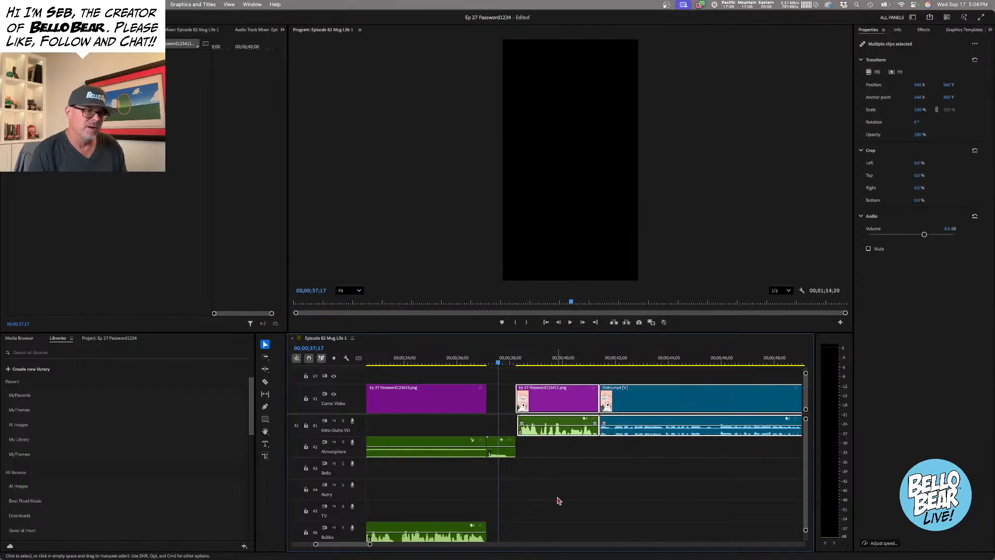
Play the whole video from the beginning into the outro, and replay Bubba's final line with its transition to the outro.
left_click(546, 322)
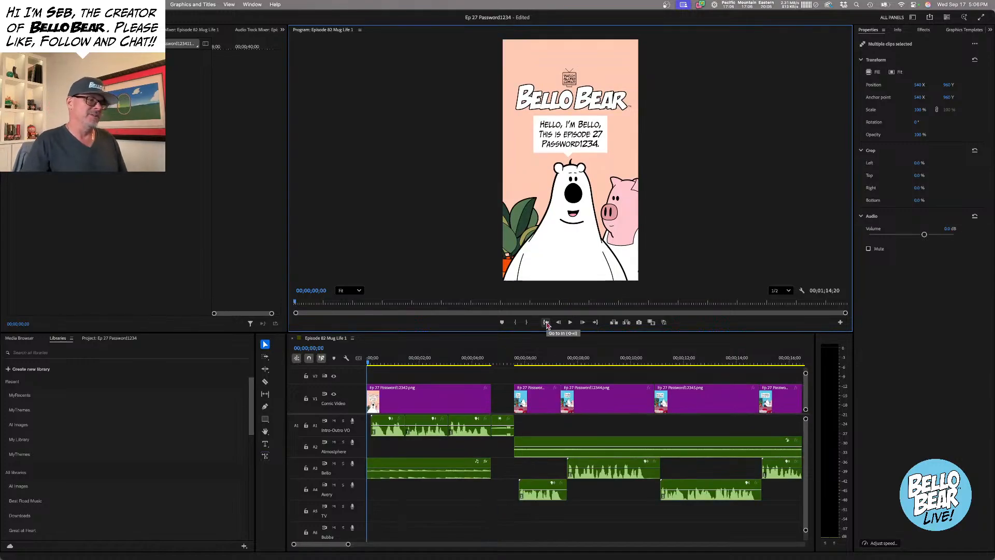
key("space")
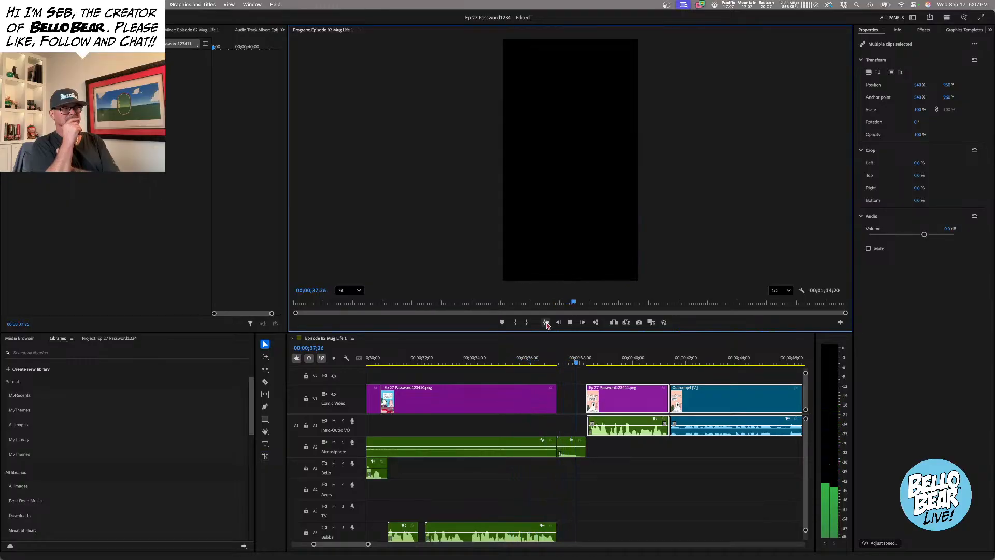
key("space")
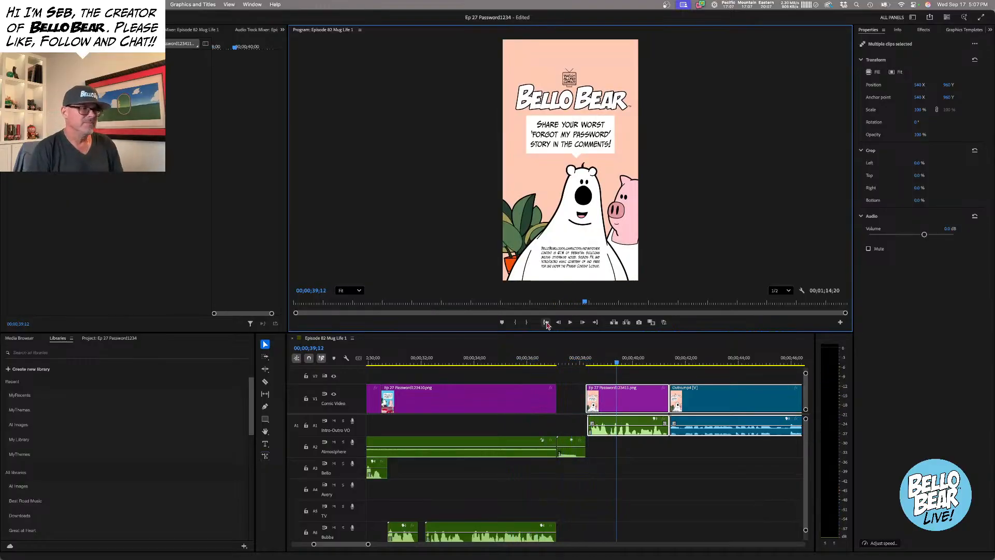
left_click(517, 362)
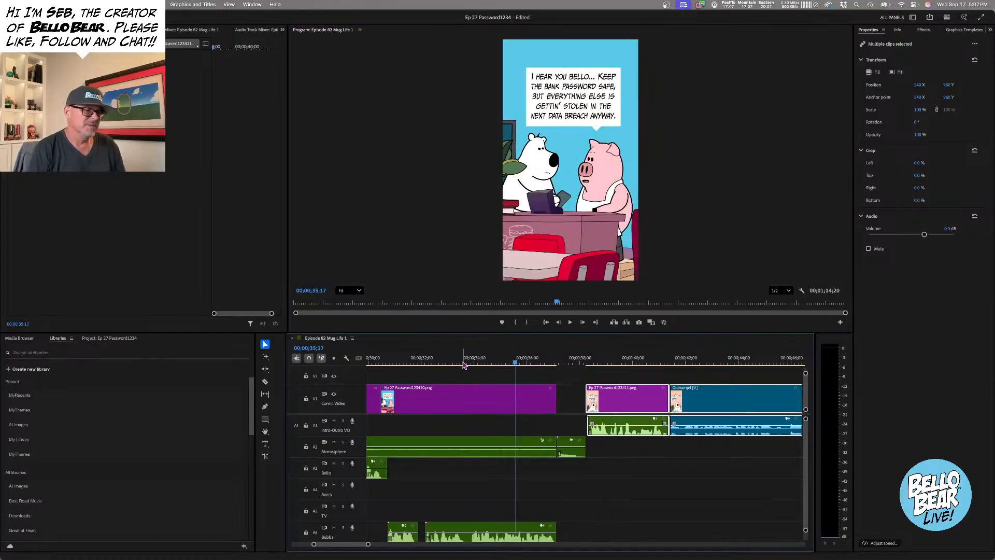
key("space")
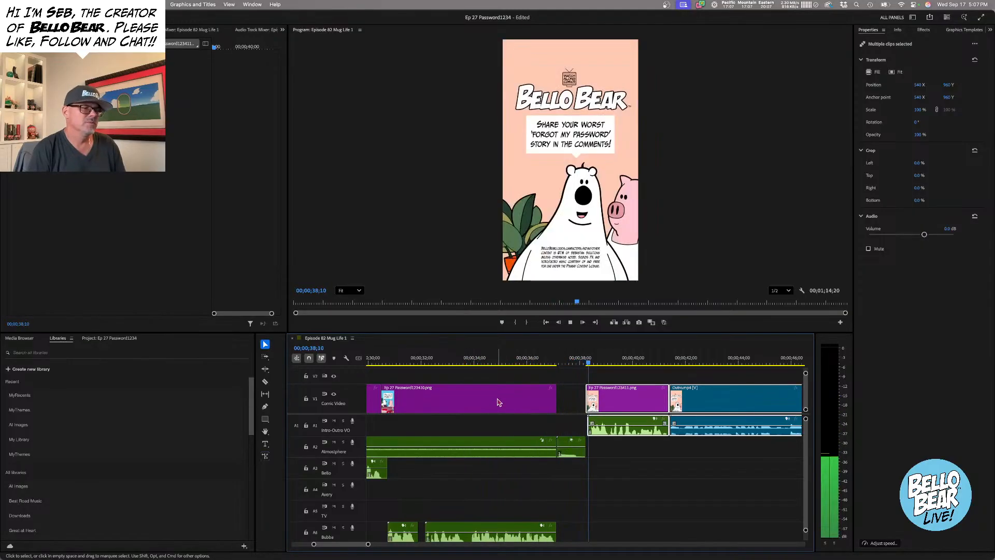
Stop playback, switch to InDesign and retype the opening words of Bello's last-panel sentence "That is my new password" as "That is".
key("space")
mouse_move(599, 552)
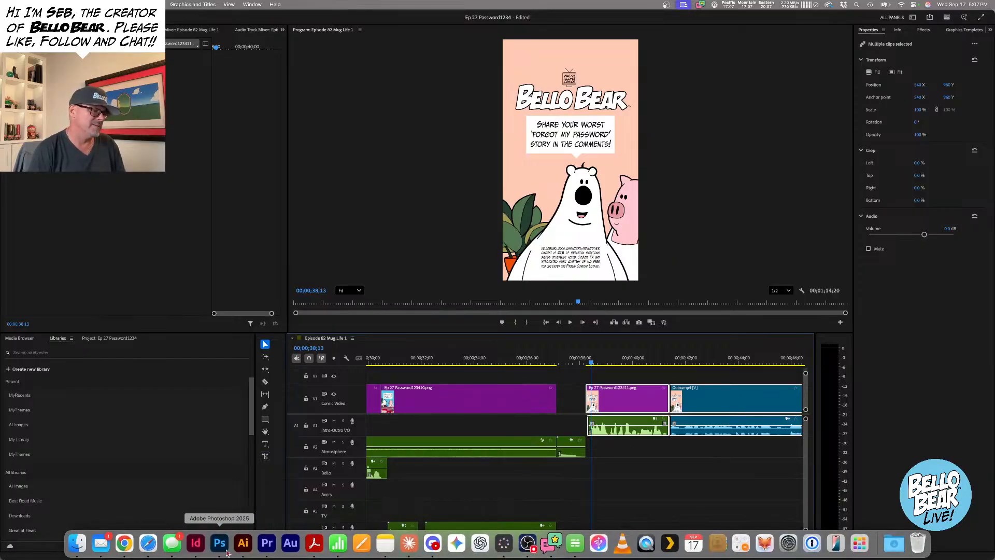
left_click(197, 544)
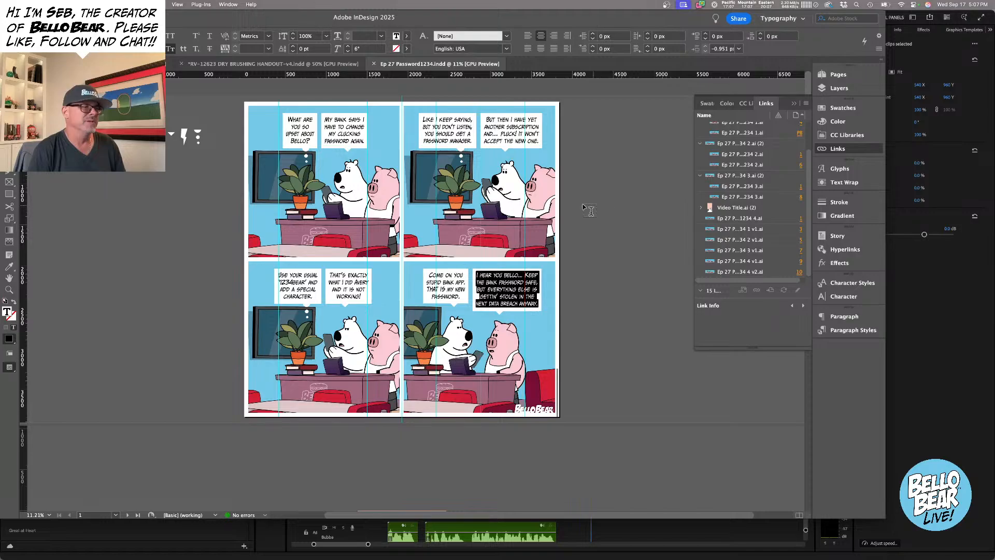
key("Escape")
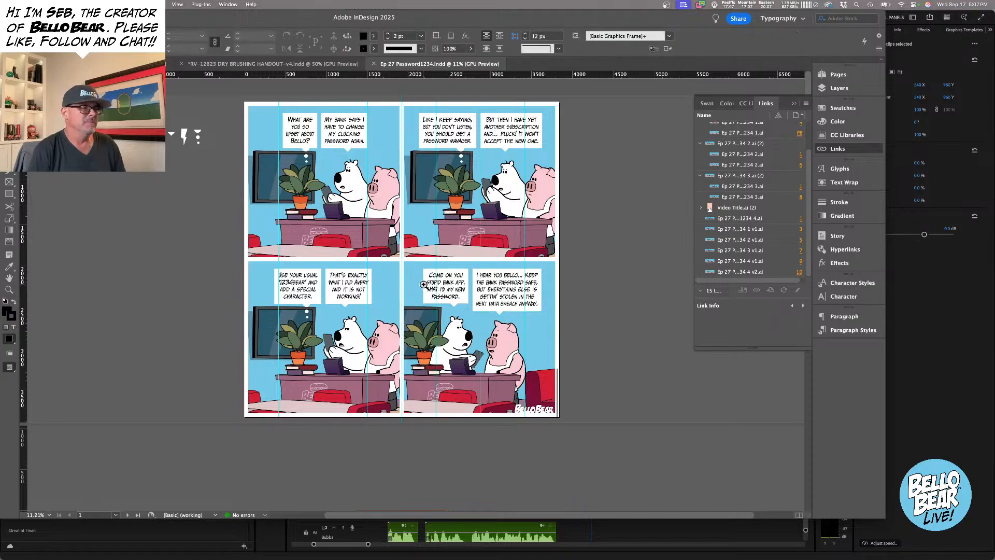
left_click_drag(418, 284, 532, 339)
left_click(482, 303)
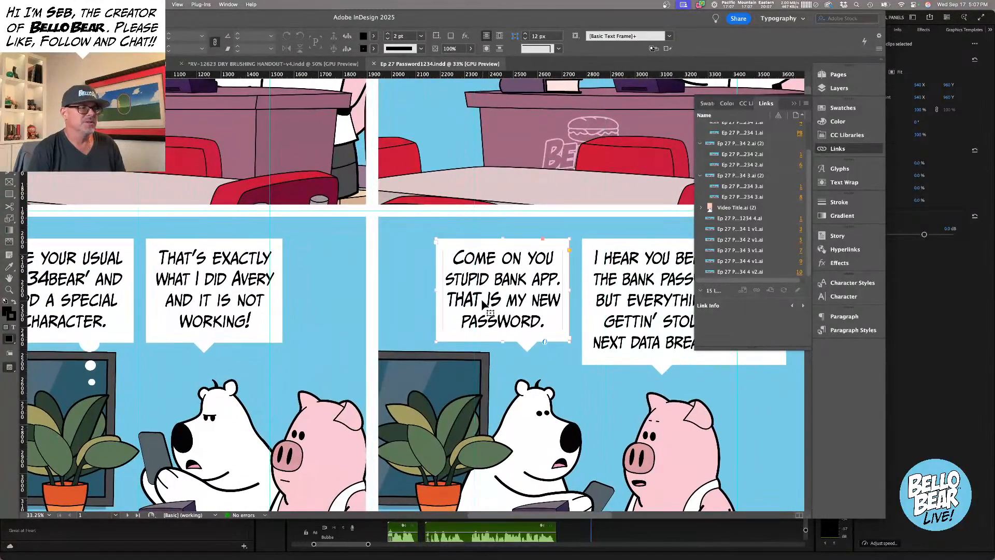
double_click(482, 303)
left_click_drag(455, 301, 503, 300)
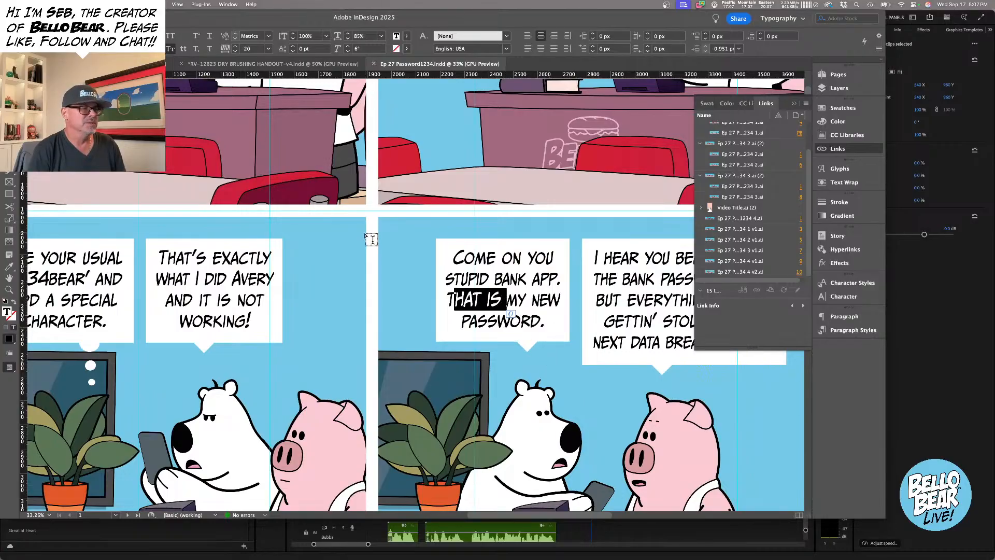
type("hat ")
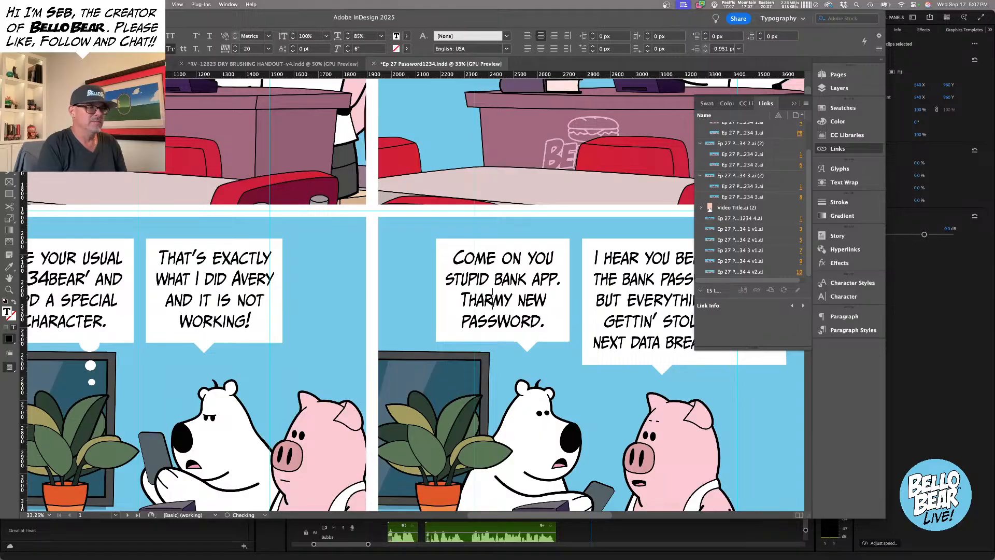
type("is")
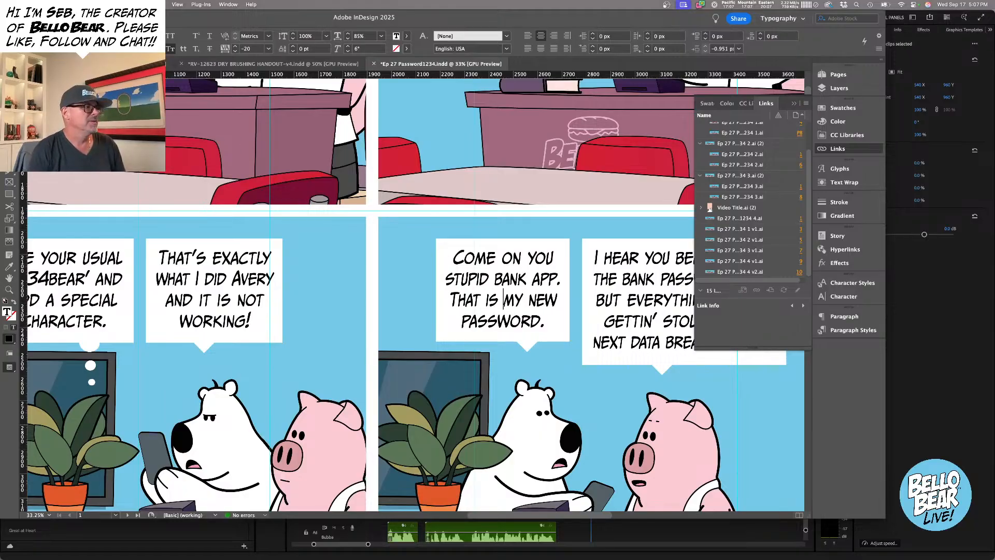
key("Escape")
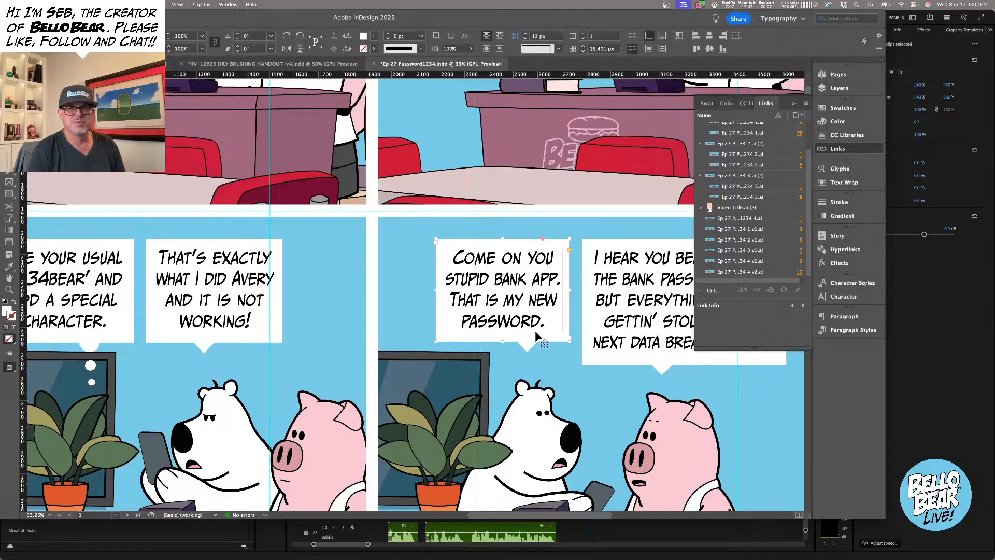
Save the comic document and export all its pages as PNG, replacing the existing Ep 27 Password1234 images.
left_click(510, 297, "alt+super")
left_click(507, 296, "alt+super")
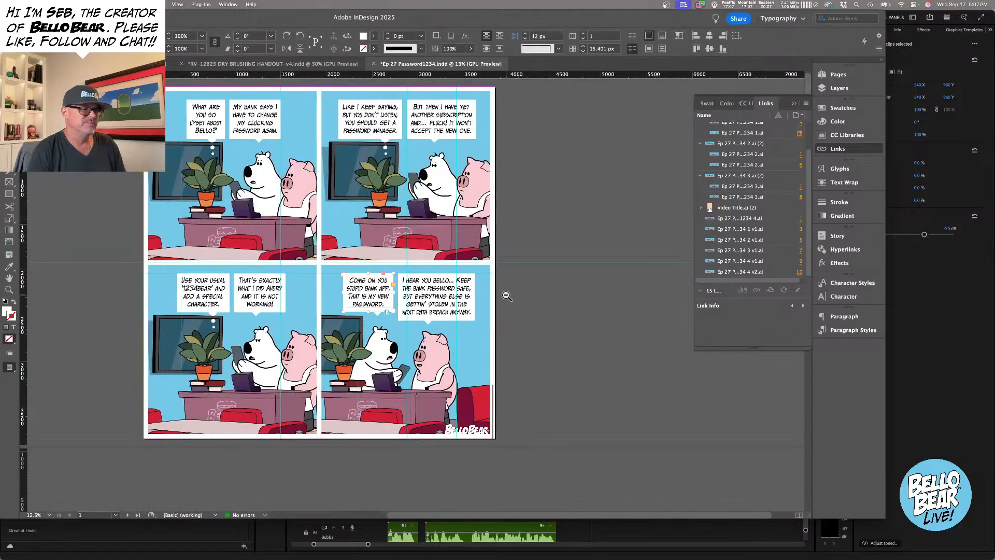
left_click(540, 296)
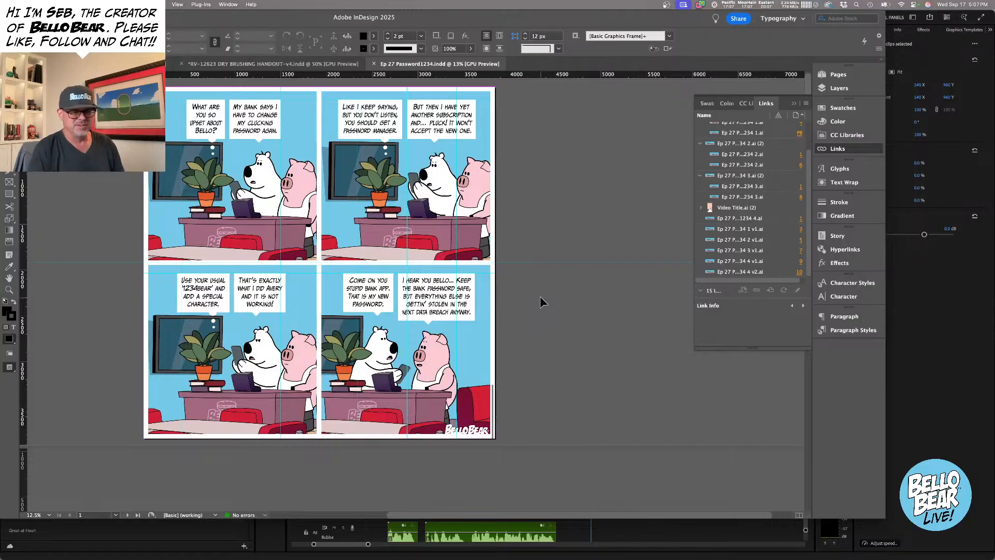
key("super+e")
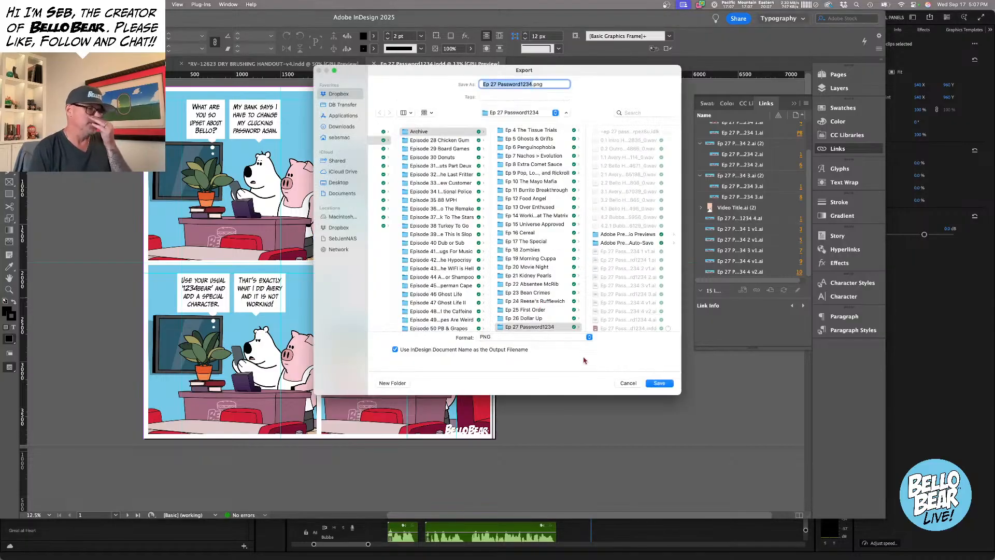
left_click(658, 383)
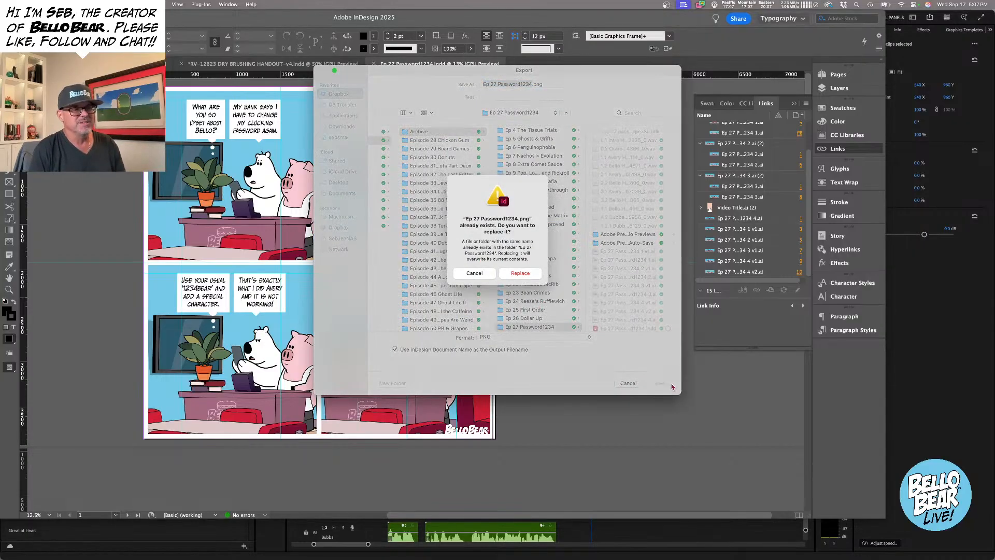
left_click(521, 275)
left_click(564, 422)
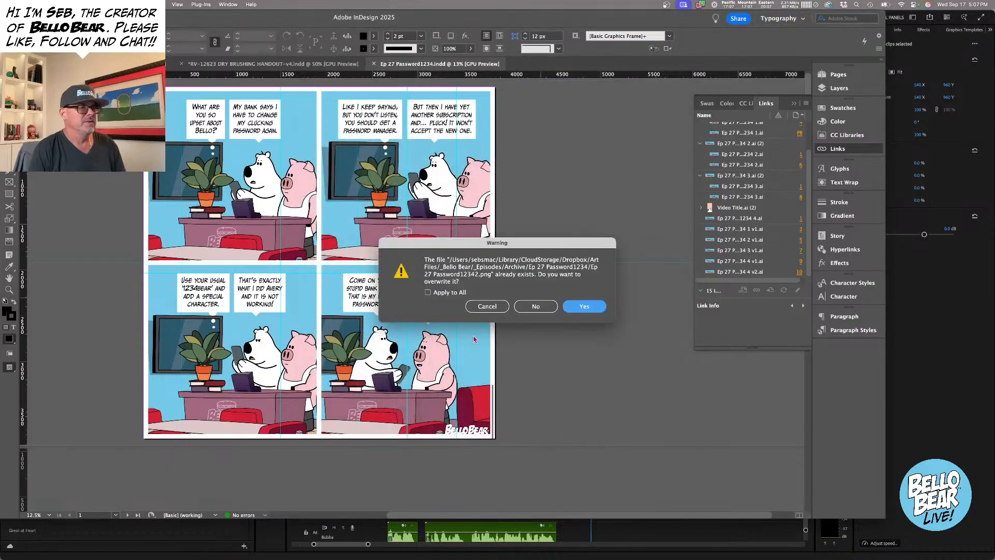
left_click(584, 308)
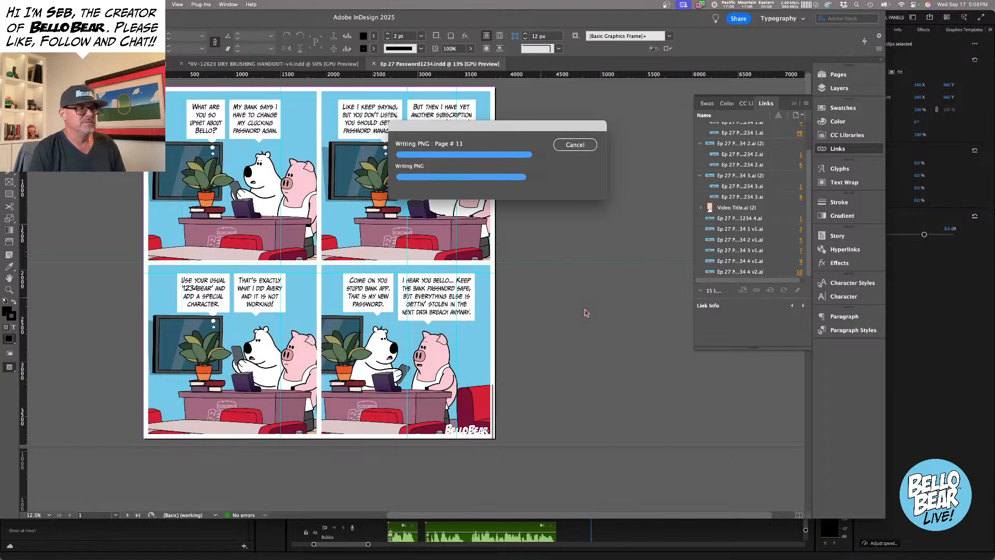
Switch to Premiere Pro and go to about 00;00;28;10 to check the bubble text of Bello's last line.
key("super+Tab")
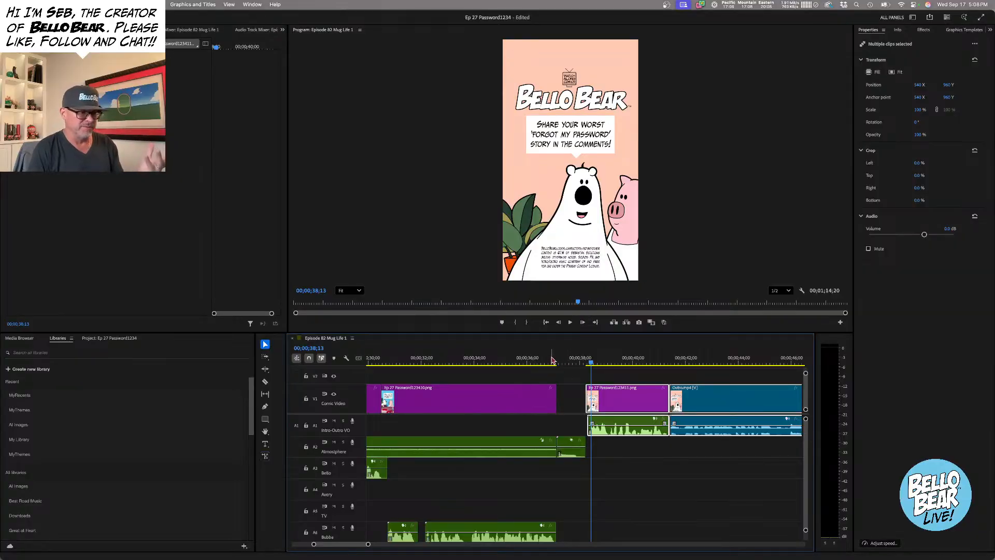
left_click(487, 366)
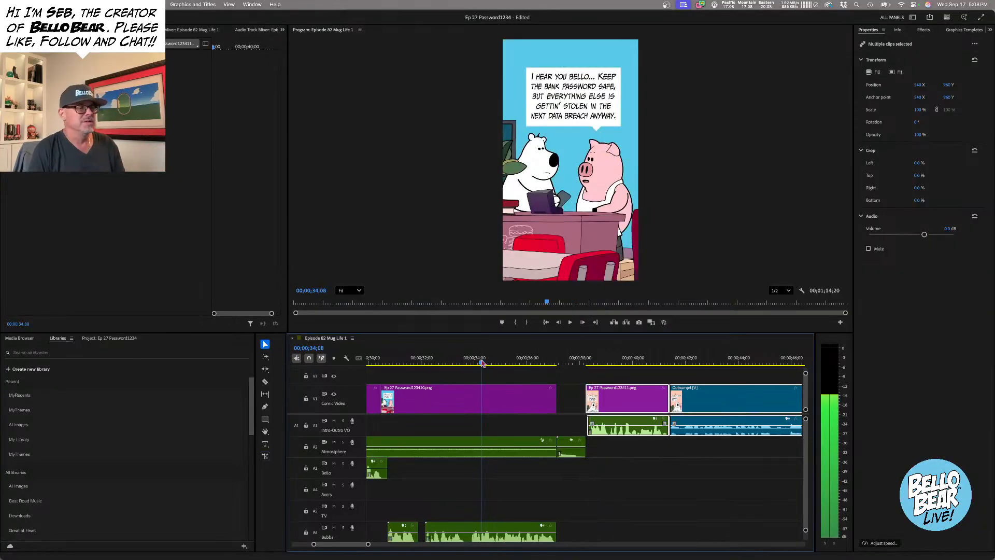
left_click(459, 362)
left_click_drag(459, 363, 757, 371)
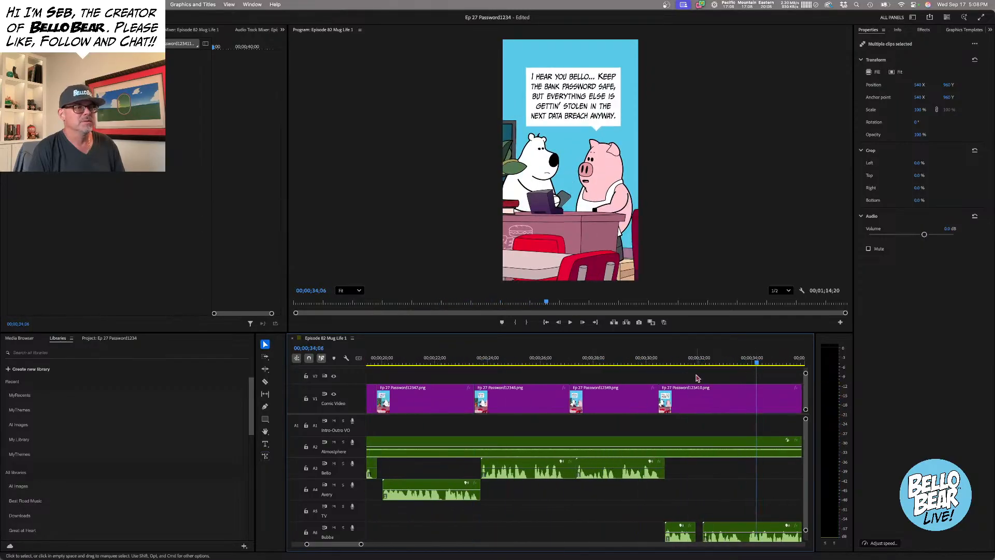
scroll(673, 381, "down", 5)
left_click(473, 363)
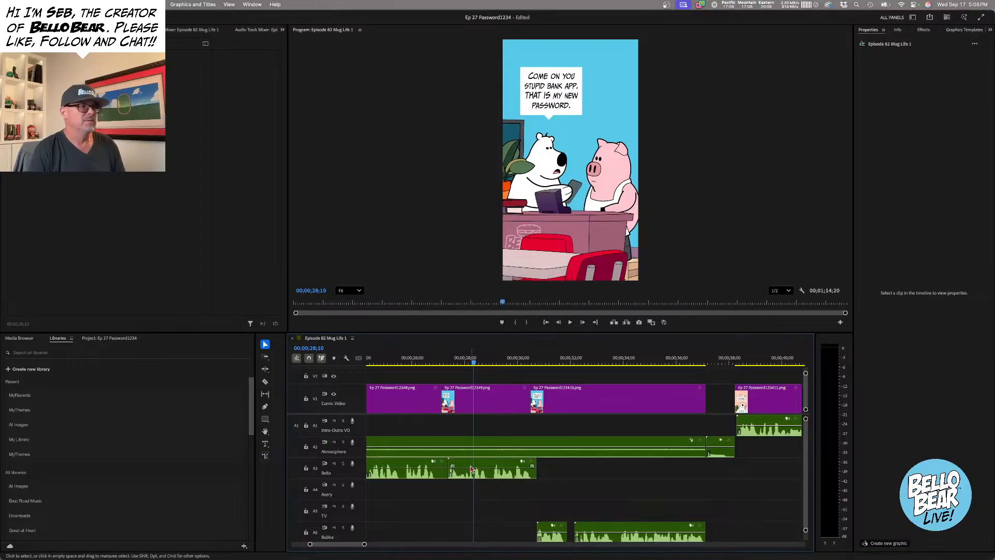
Save and reload the Premiere Pro project, and select the audio clip of Bello's last line.
key("super+s")
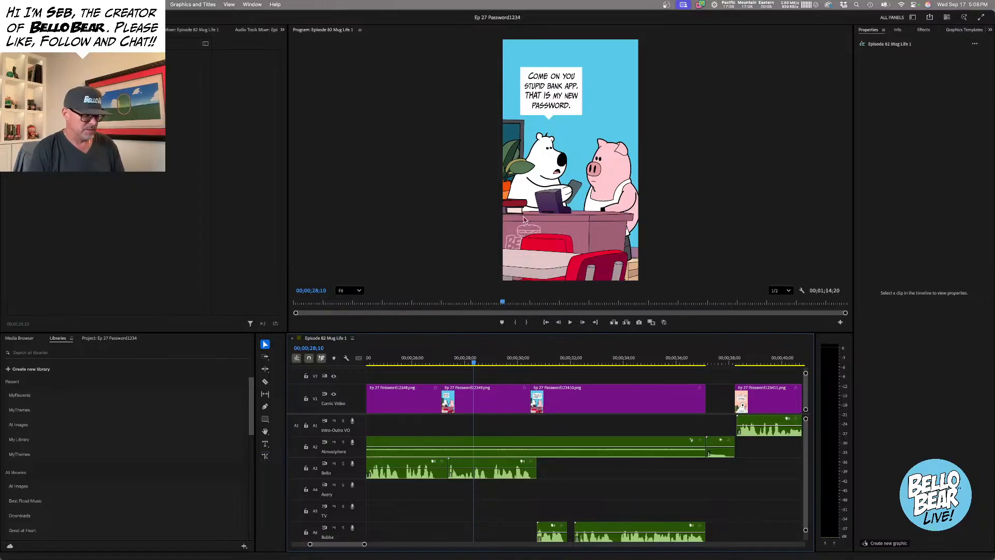
key("super+shift+w")
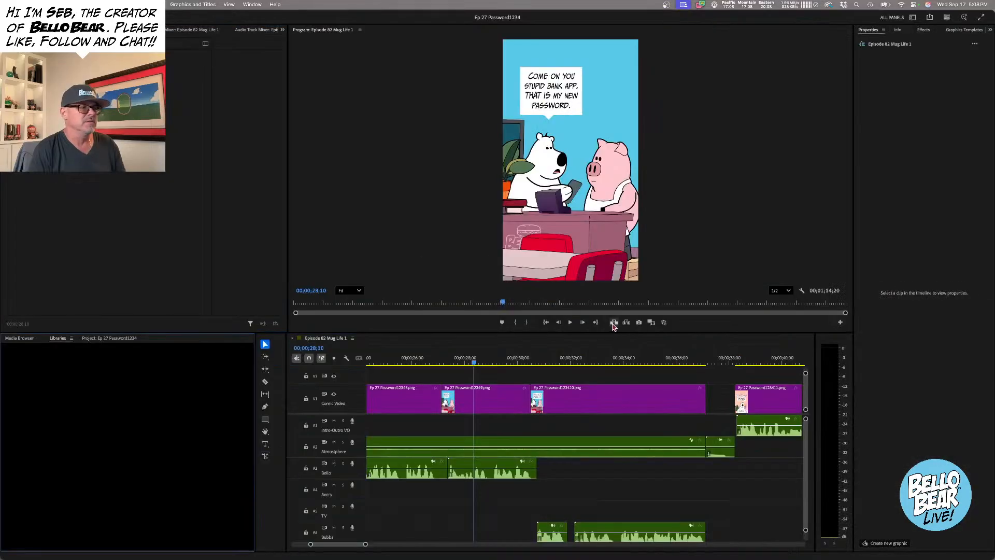
left_click(461, 476)
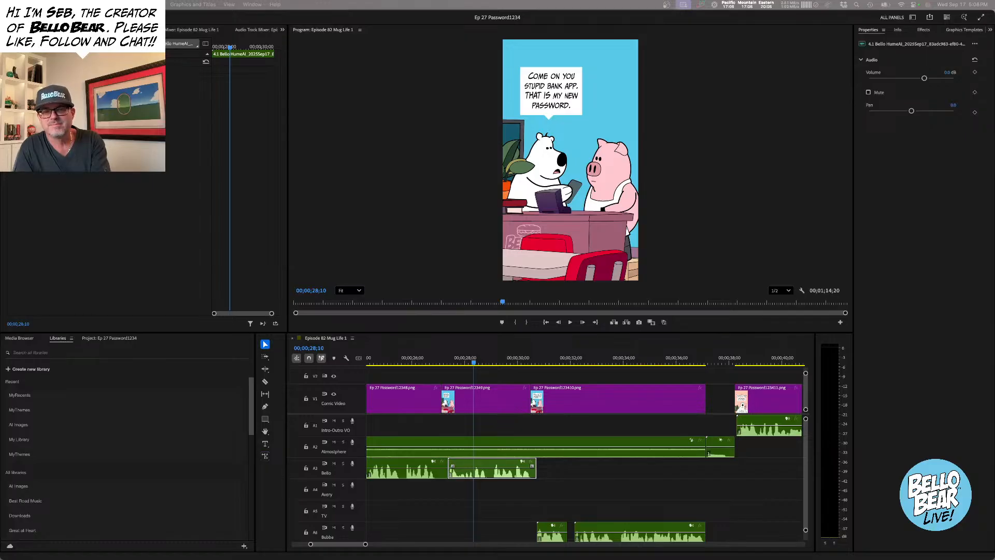
key("XF86AudioRaiseVolume")
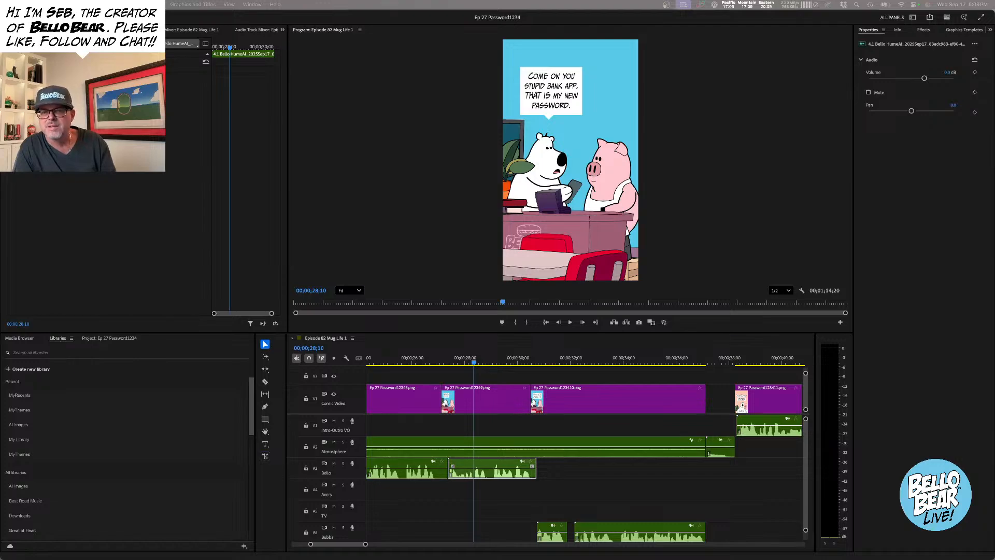
Switch to InDesign and export all pages again as high-quality 72 ppi RGB PNGs, overwriting all existing files.
key("super+Tab")
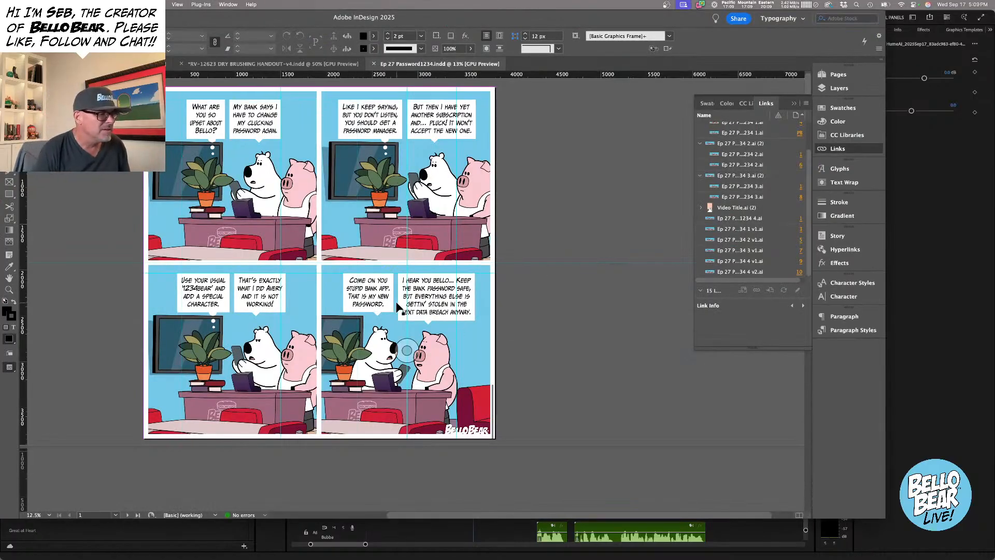
key("super+e")
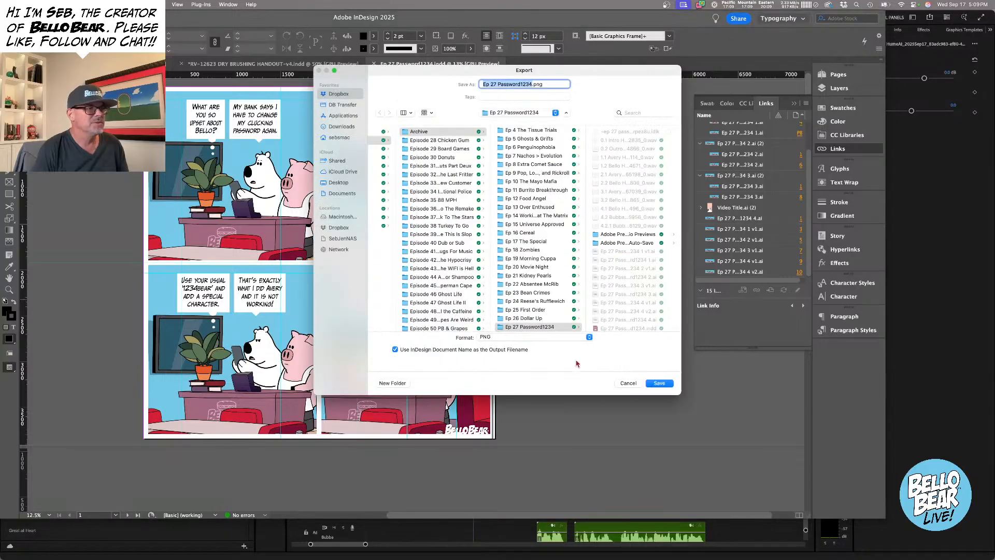
left_click(661, 384)
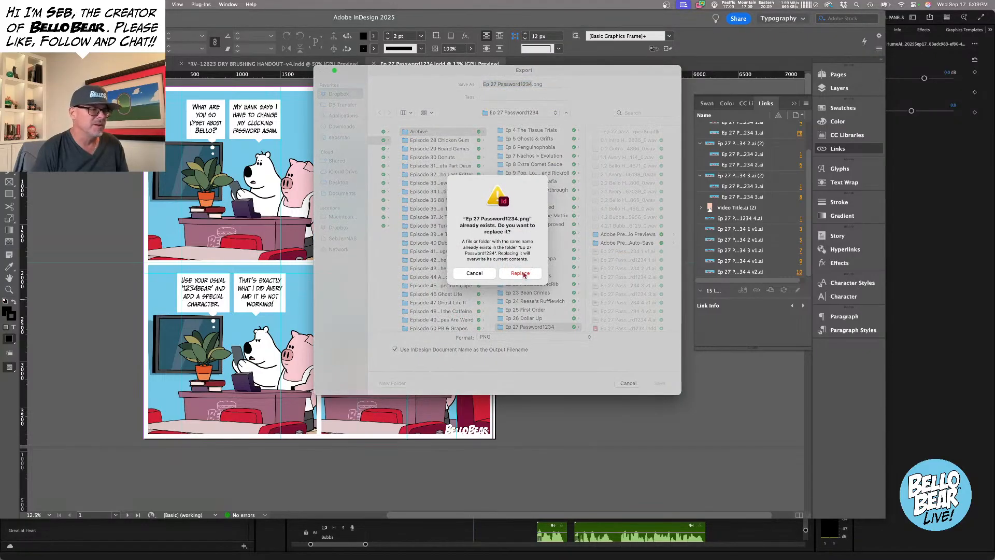
left_click(520, 273)
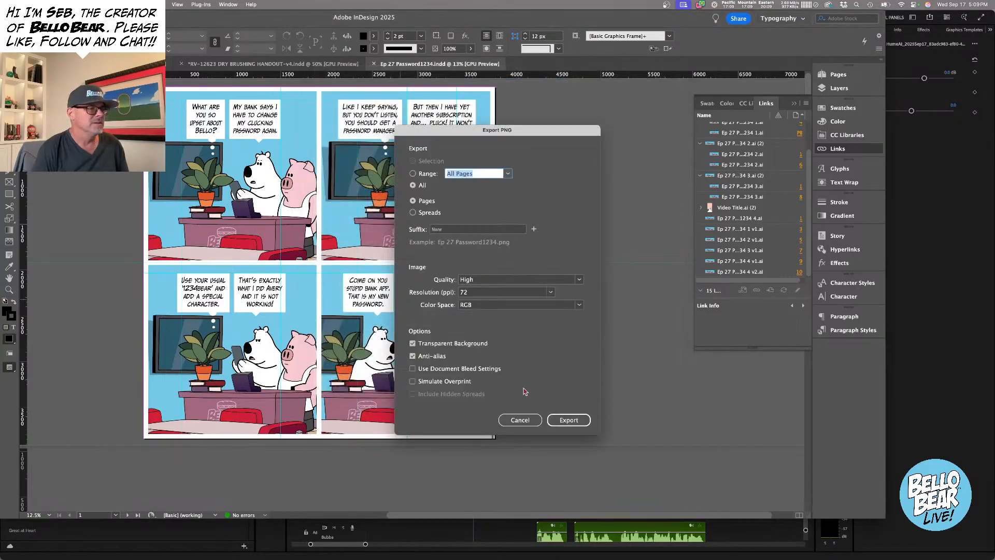
left_click(568, 420)
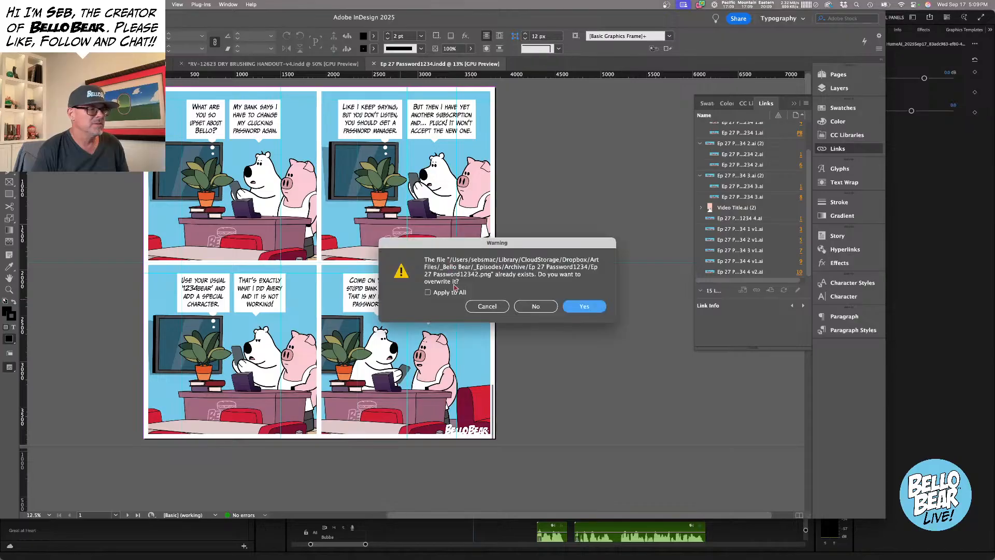
left_click(448, 293)
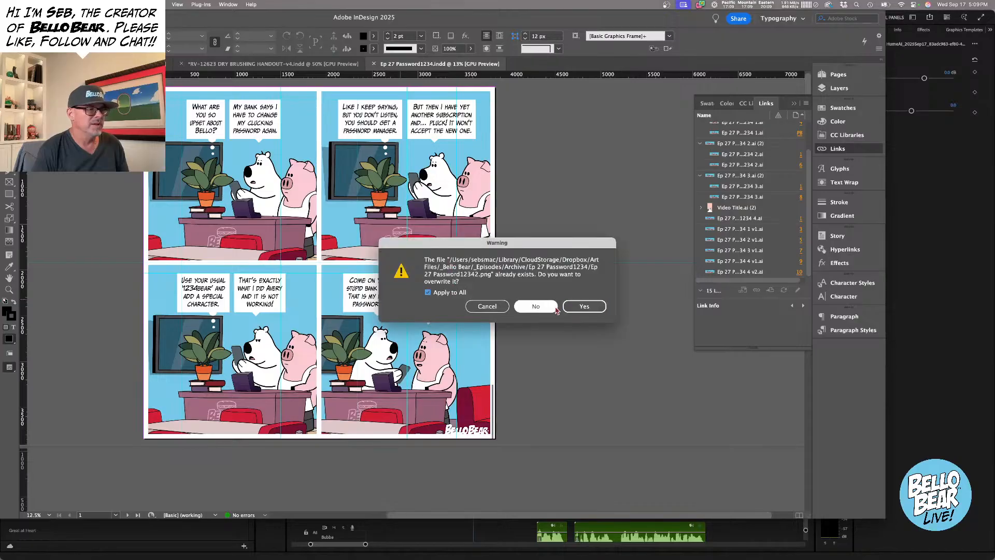
left_click(585, 307)
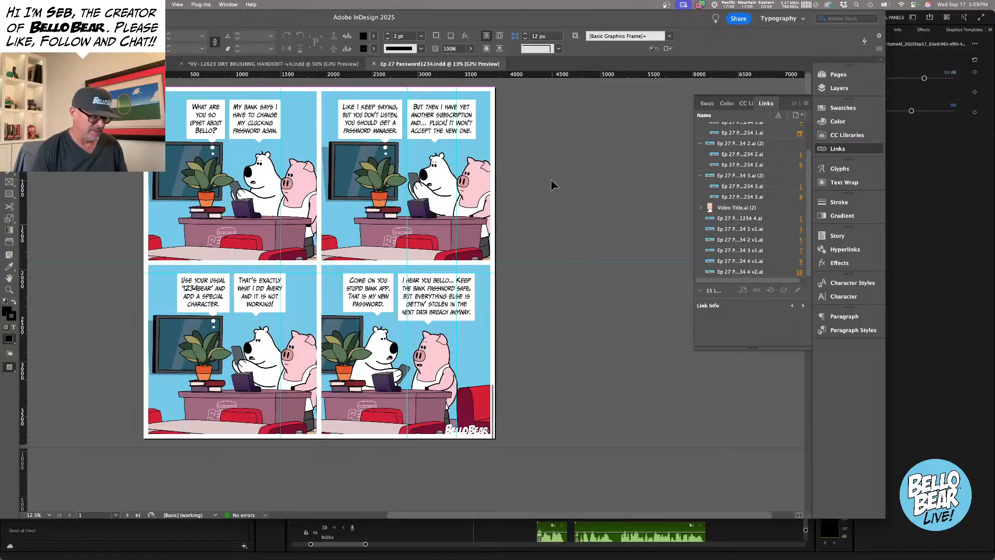
Switch to Premiere Pro, go to the start of Bello's last line and open its Ep 27 Password12349.png panel in Photoshop.
key("super+Tab")
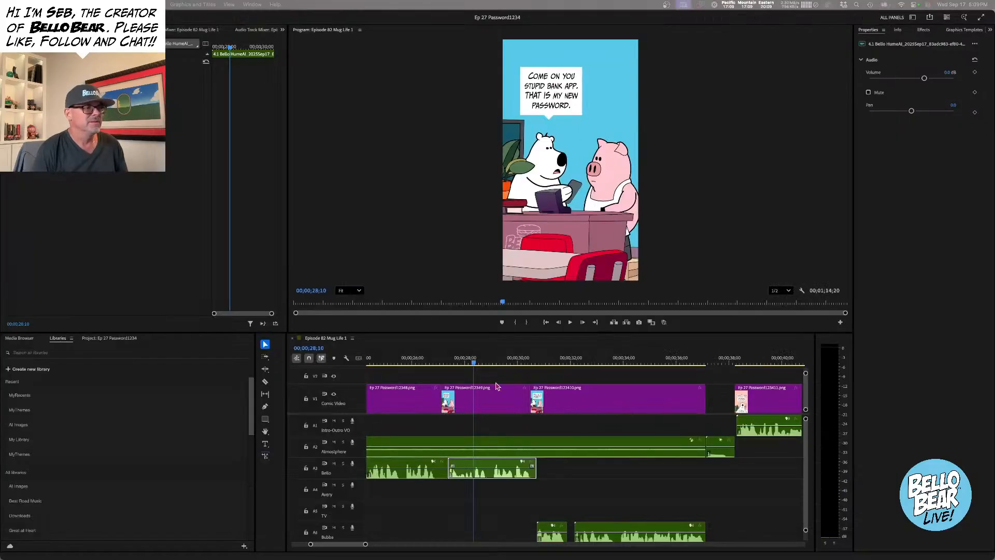
left_click(475, 366)
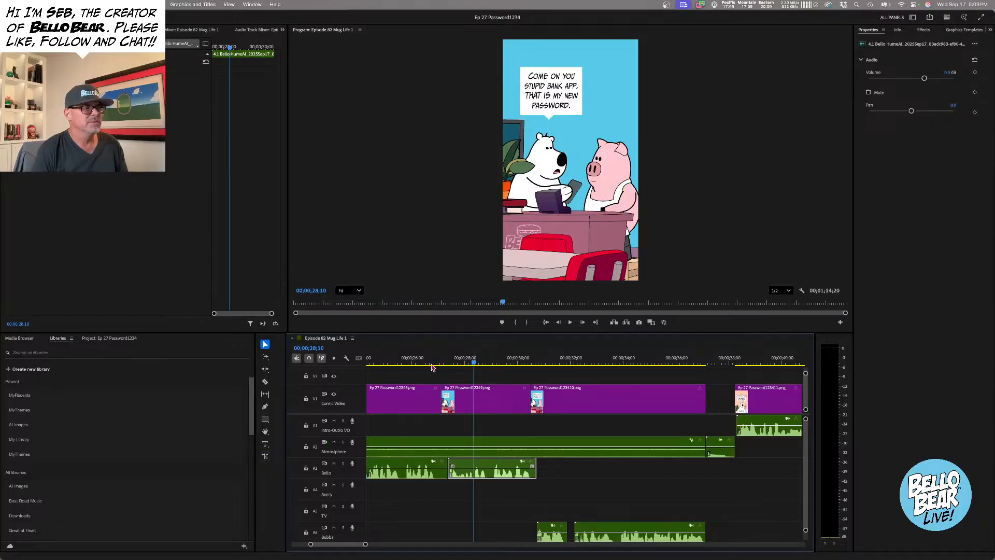
mouse_move(467, 365)
left_mouse_down()
mouse_move(416, 364)
mouse_move(454, 364)
left_mouse_up()
left_click(486, 404)
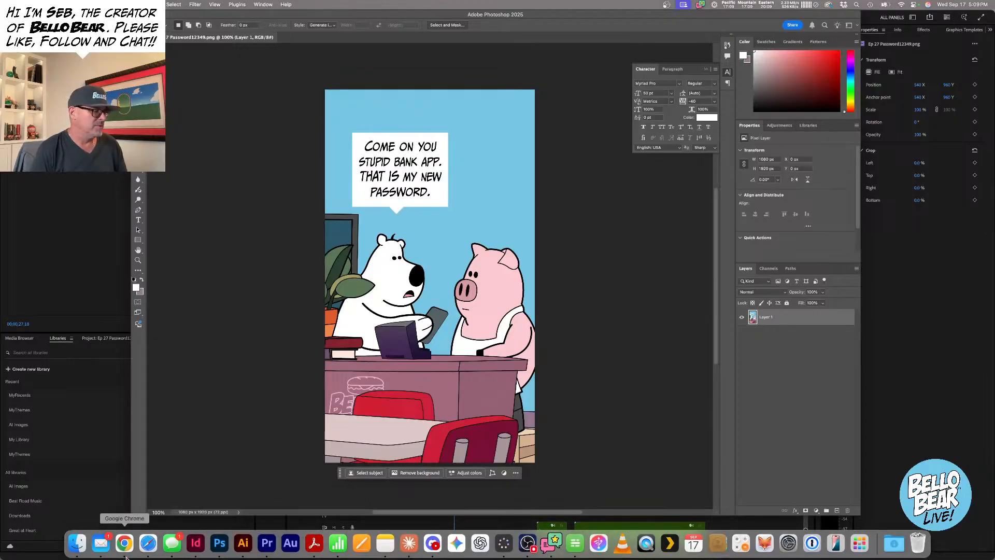
Compare the lettering of Bello's last bubble in the InDesign comic with the exported panel image in Photoshop.
left_click(196, 544)
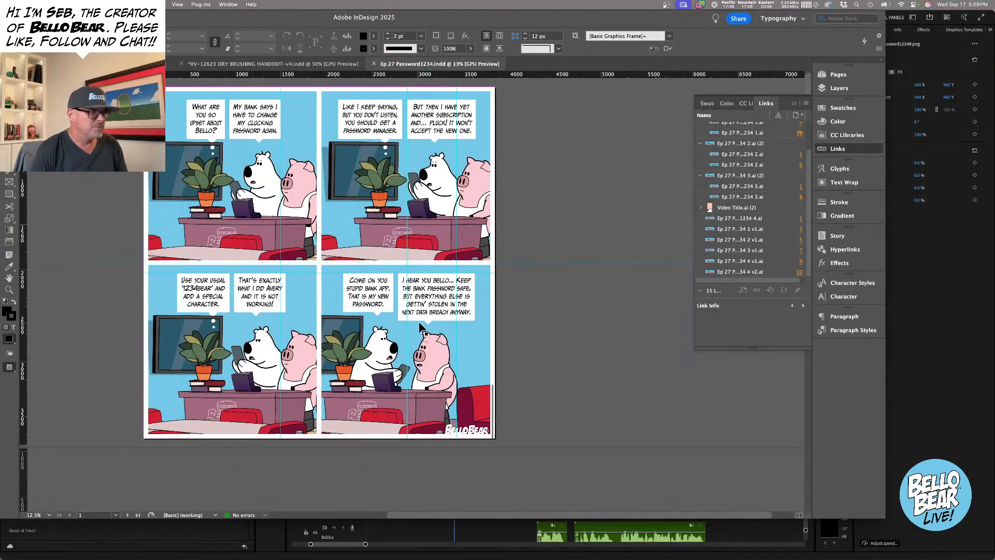
left_click_drag(374, 302, 445, 311)
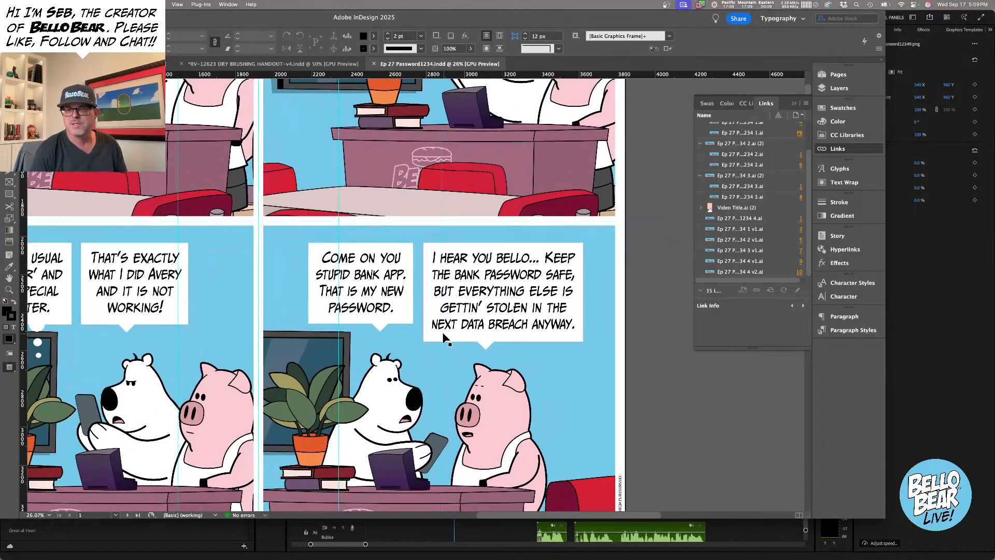
key("super+Tab")
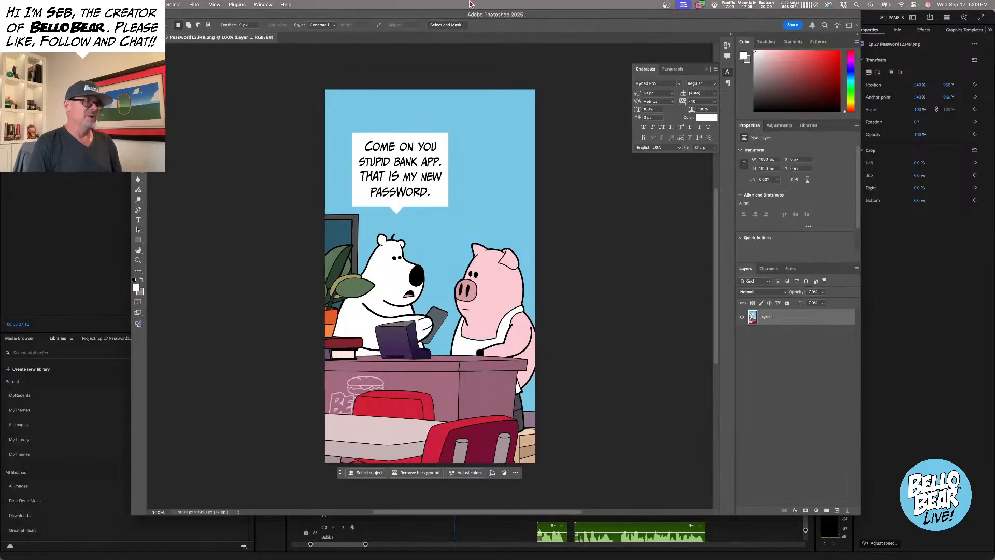
Close the panel image in Photoshop, switch to Premiere Pro and play the whole episode from the start to review it.
key("super+w")
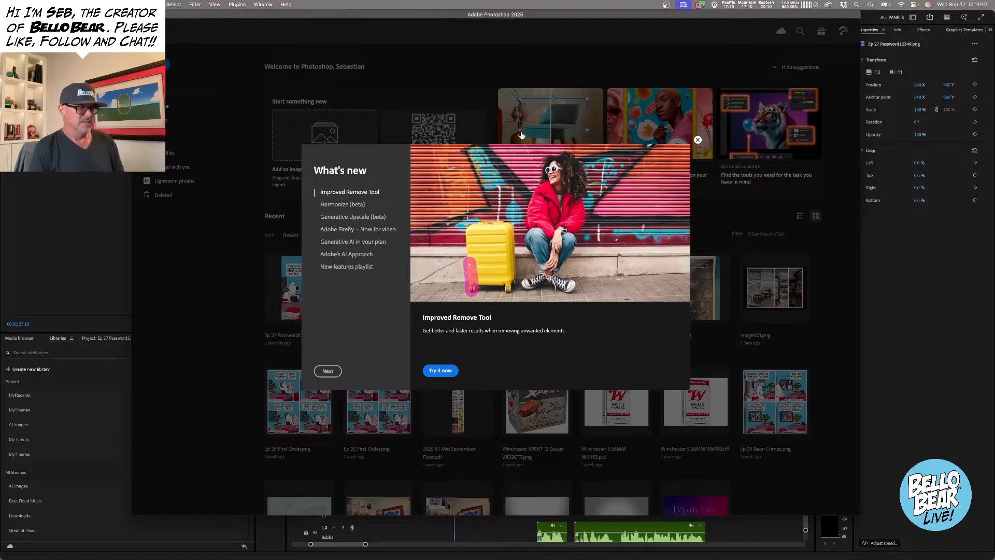
key("super+Tab")
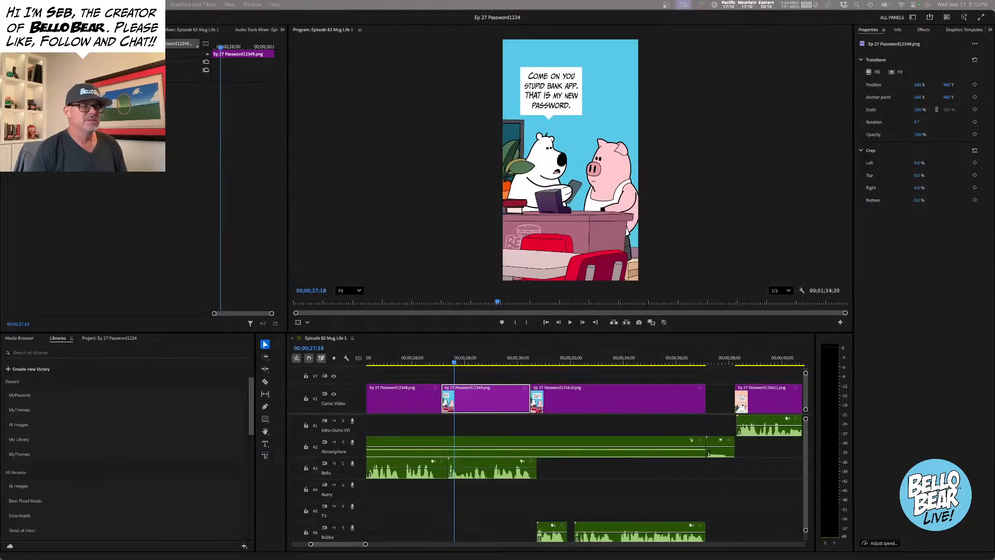
left_click(544, 323)
left_click(546, 323)
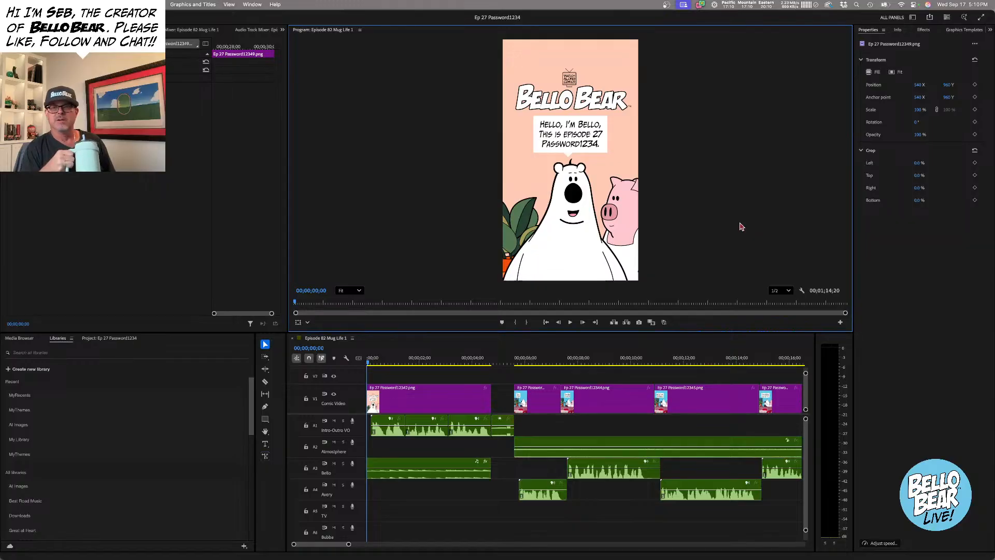
key("space")
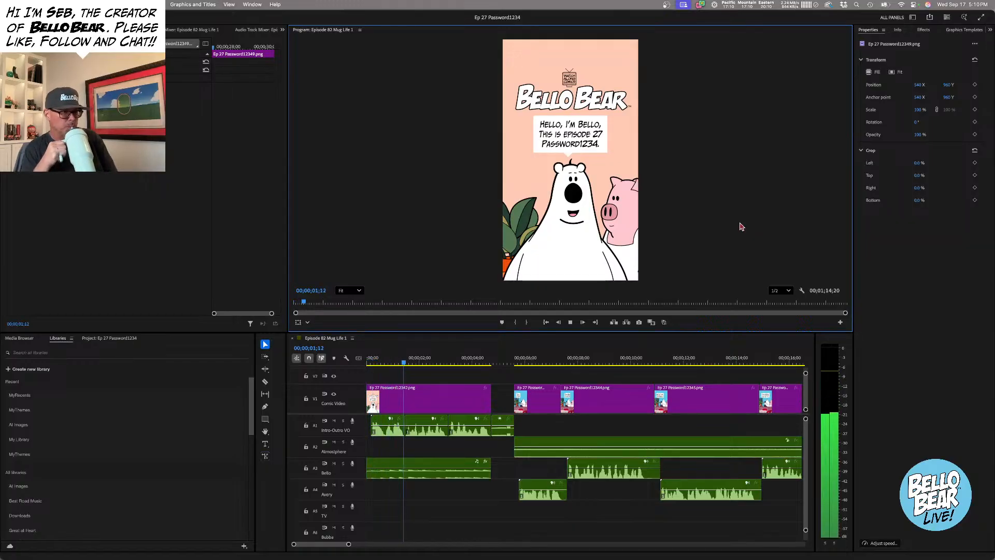
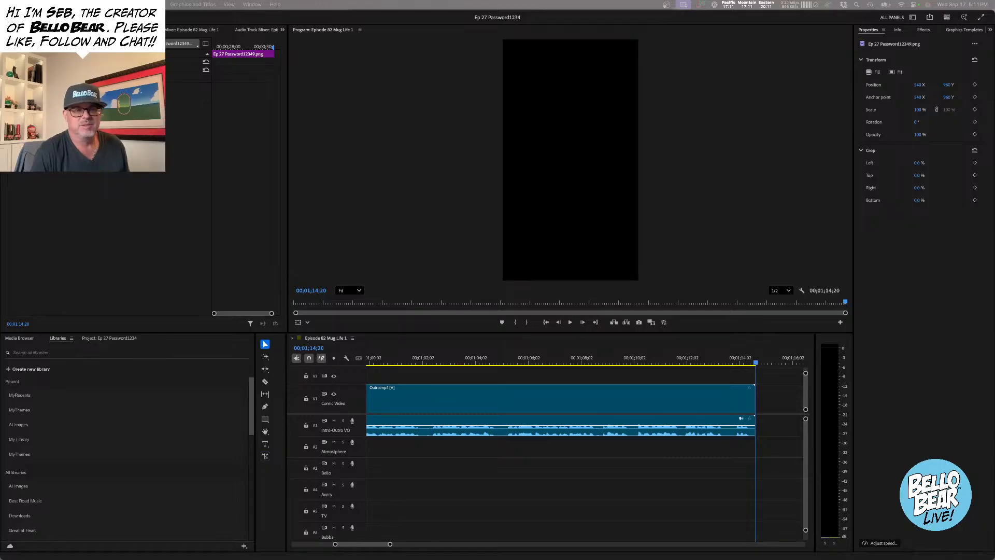
Export the whole sequence to the Desktop as an H.264 video named Ep 27 Password1234.
left_click(246, 22)
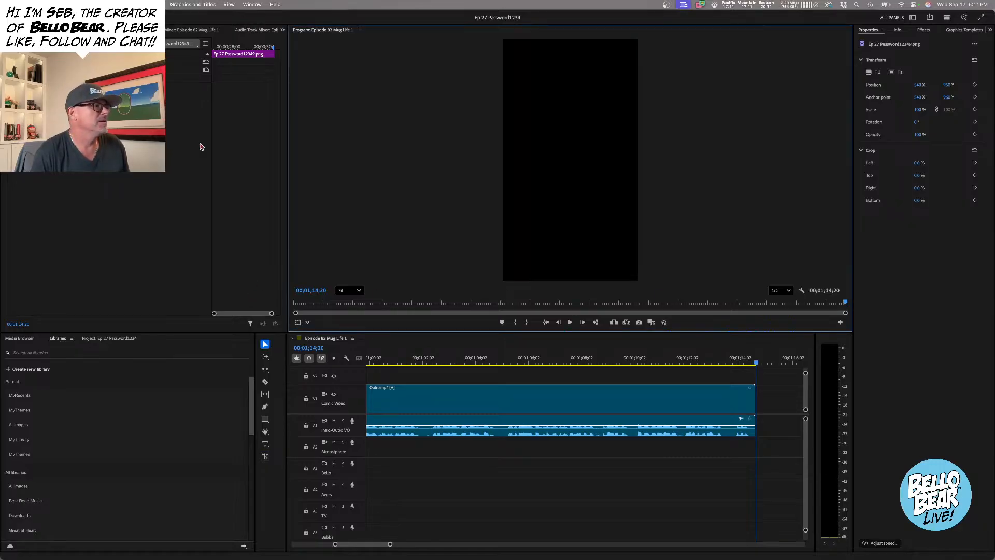
left_click(80, 4)
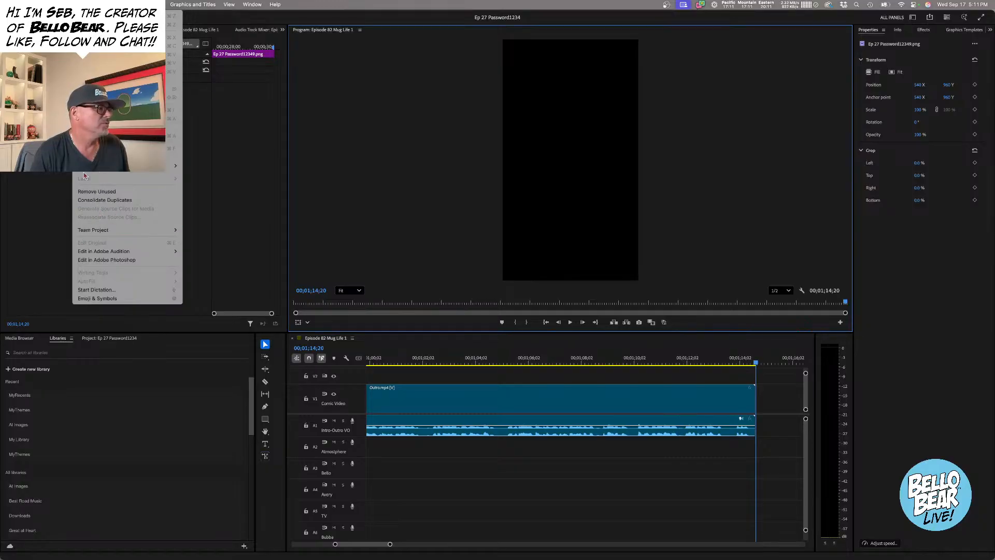
mouse_move(64, 5)
mouse_move(91, 242)
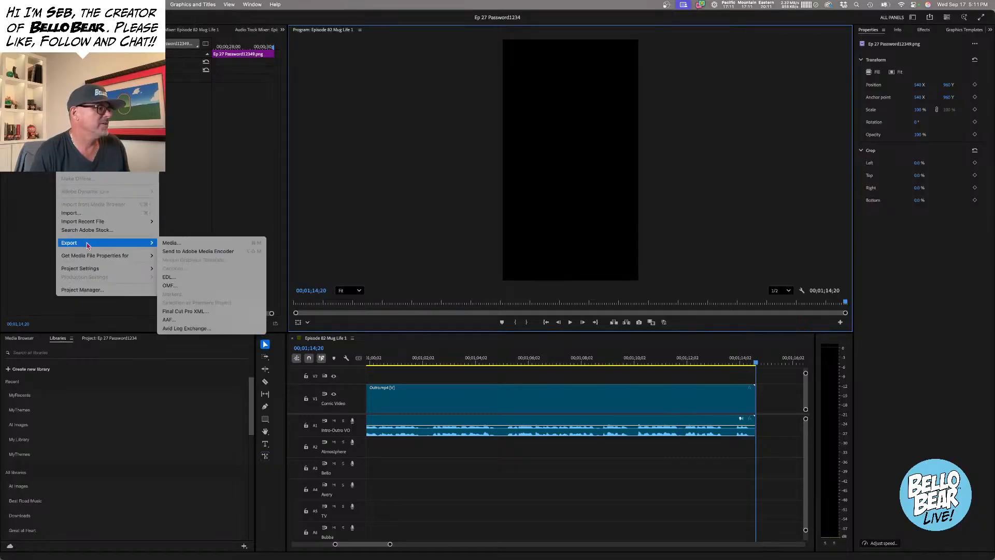
left_click(191, 241)
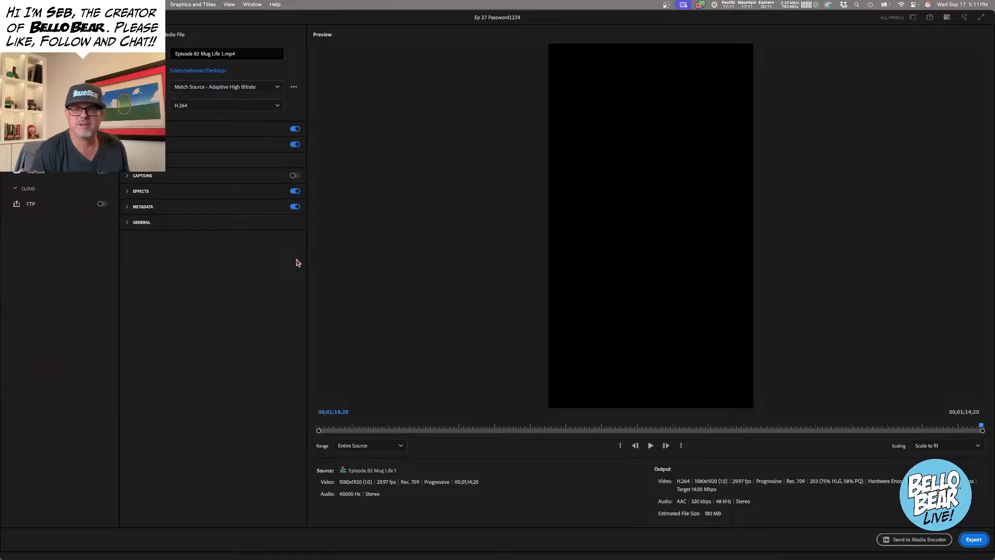
left_click(265, 55)
key("super+v")
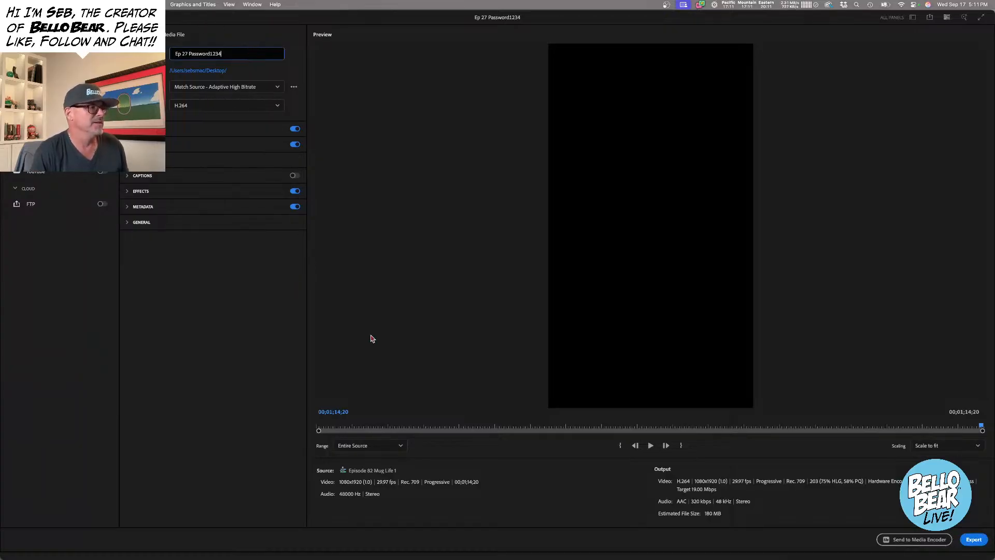
left_click(973, 539)
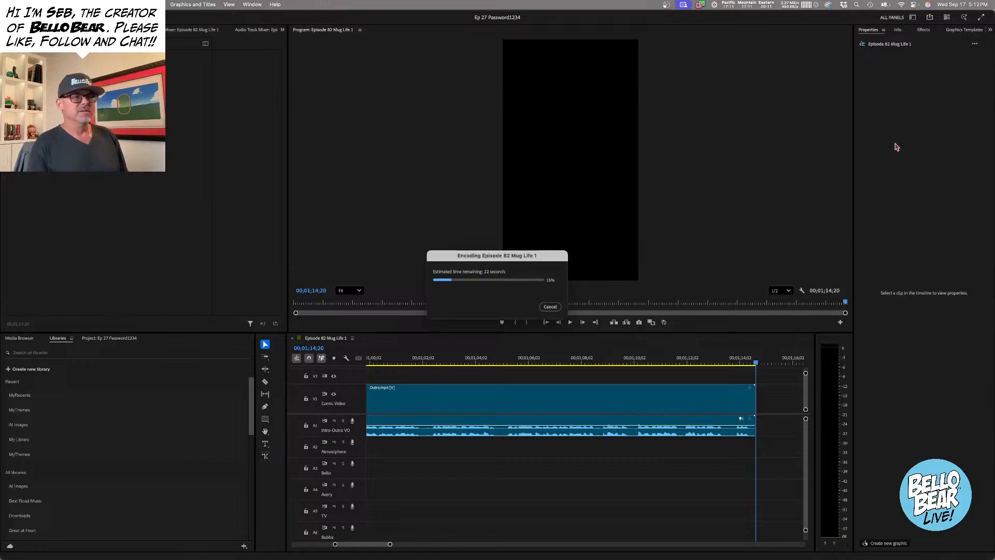
Wait for the encoding to finish, save the project and quit Premiere Pro.
left_click_drag(994, 140, 194, 4)
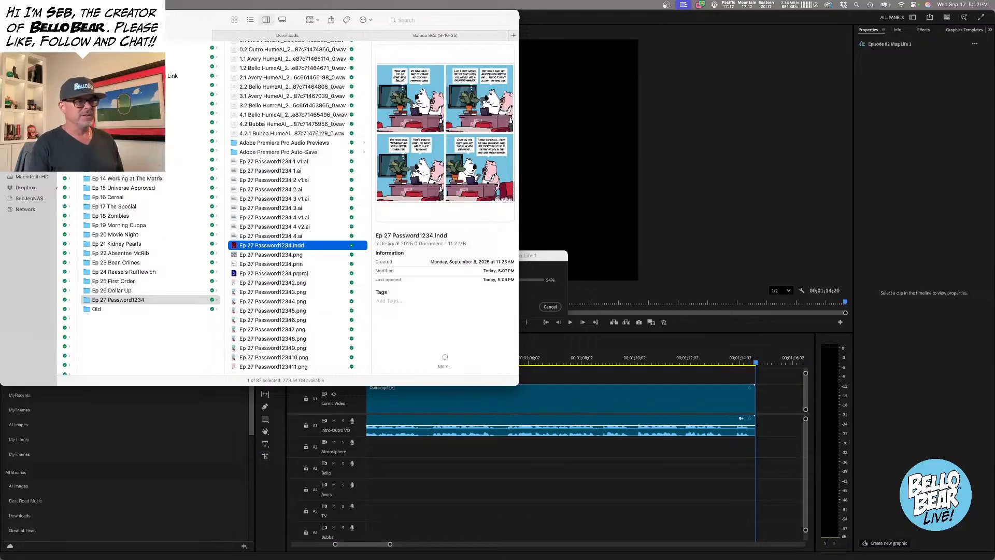
left_click(548, 257)
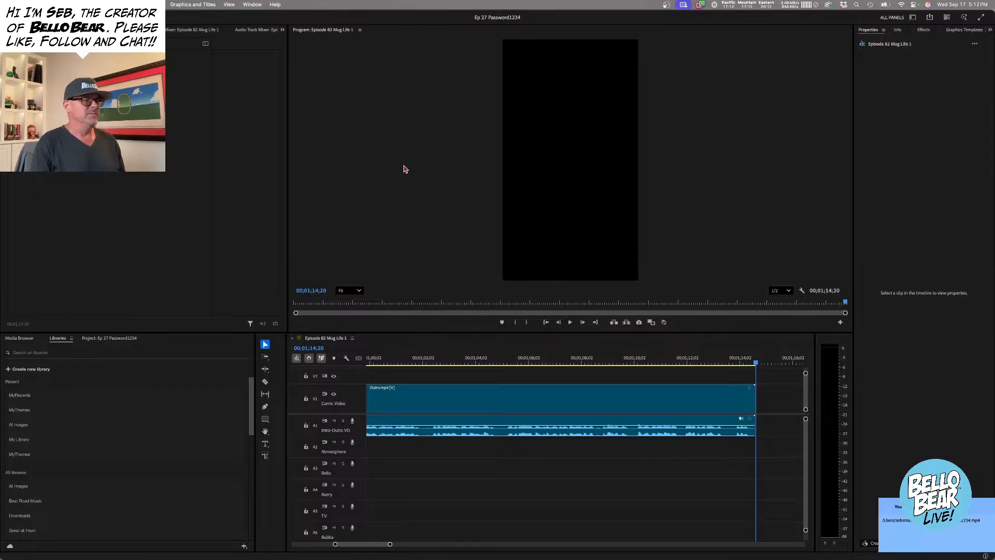
key("super+s")
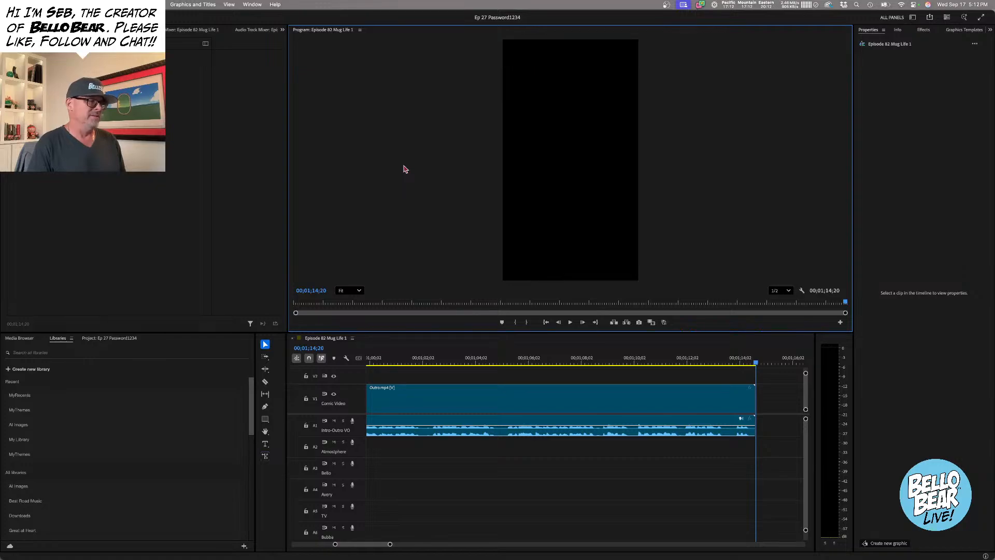
key("super+q")
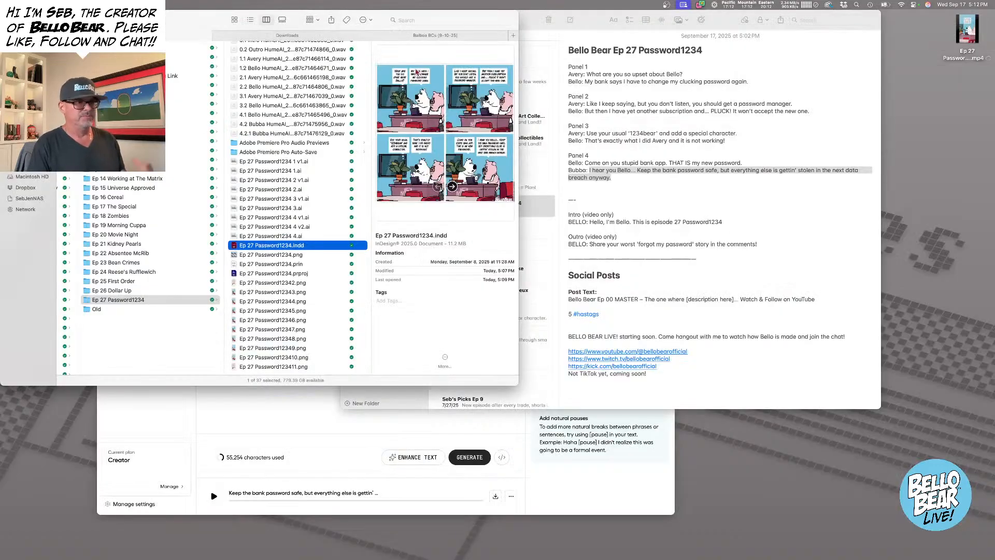
Copy the exported Ep 27 Password1234.mp4 from the Desktop into the Ep 27 Password1234 folder in Finder.
left_click(937, 202)
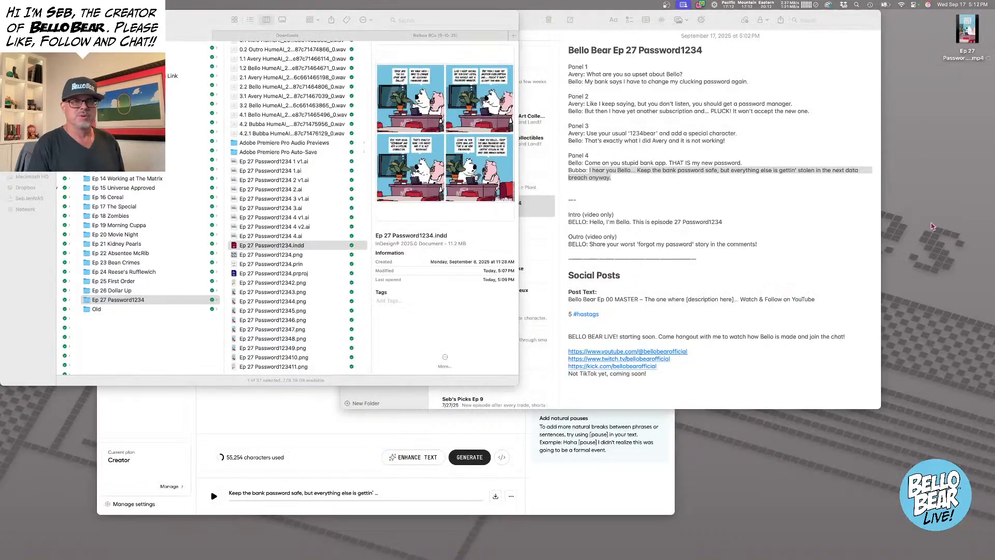
left_click_drag(967, 30, 275, 228)
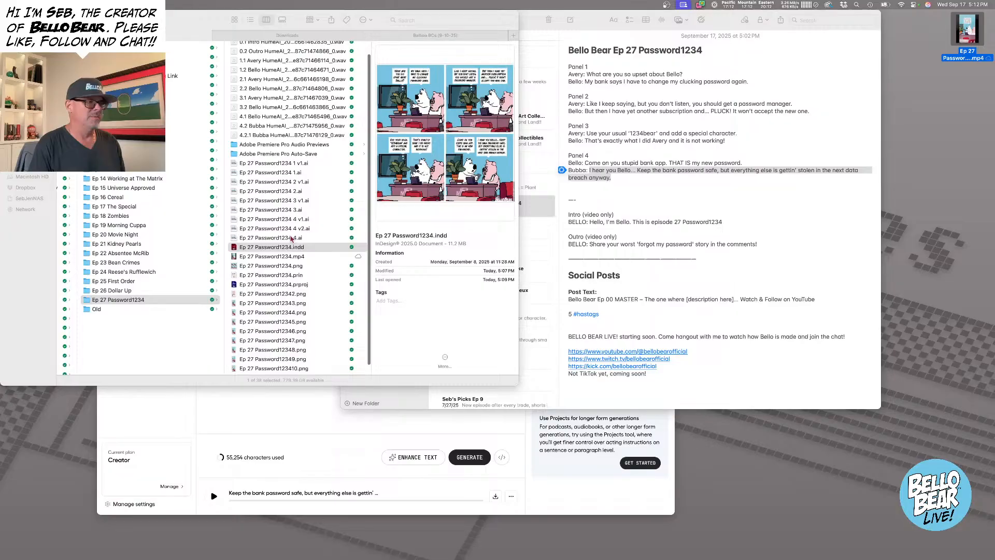
left_click(281, 247)
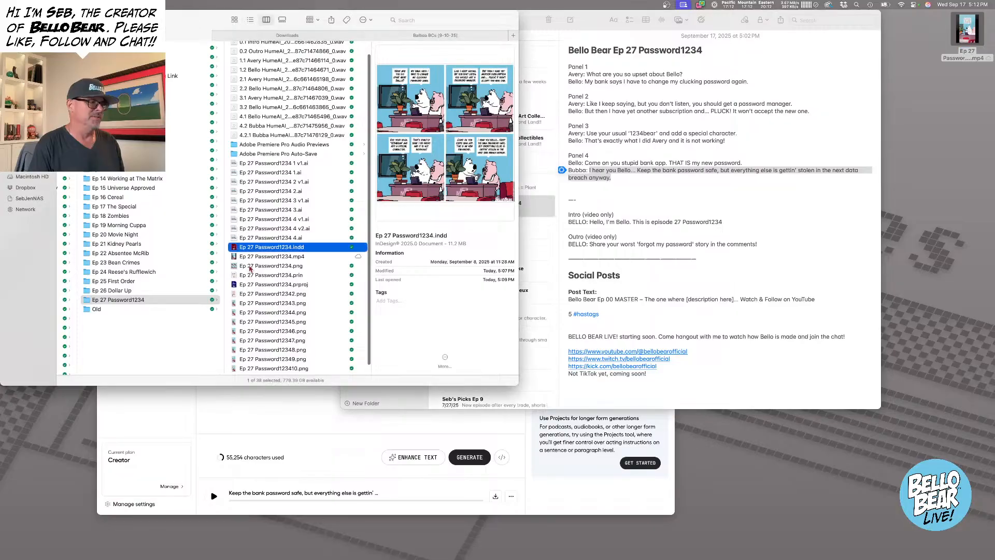
Copy Ep 27 Password1234.png from the episode folder to the Desktop and arrange it below the exported video.
left_click_drag(249, 268, 955, 112)
left_click(959, 62)
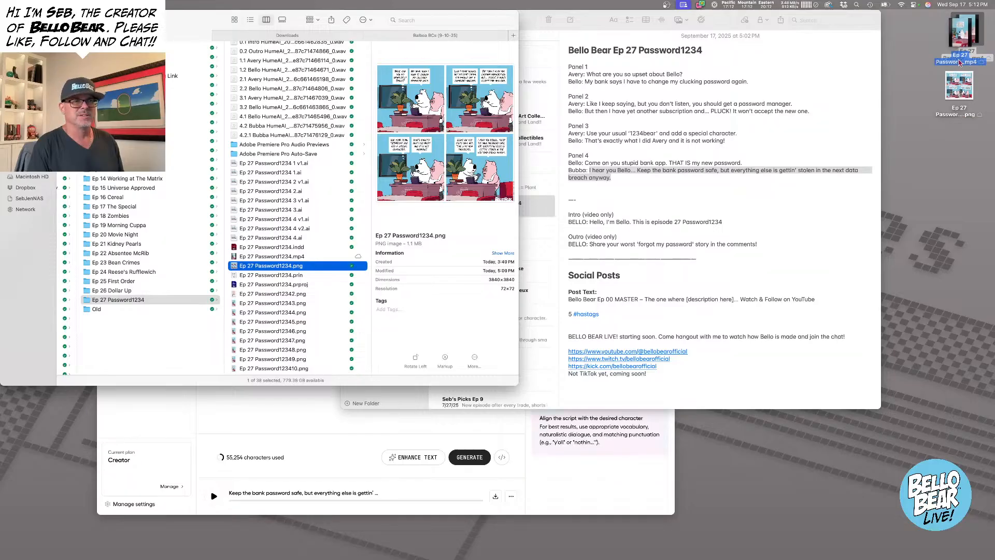
left_click_drag(959, 62, 956, 65)
left_click_drag(910, 37, 955, 113)
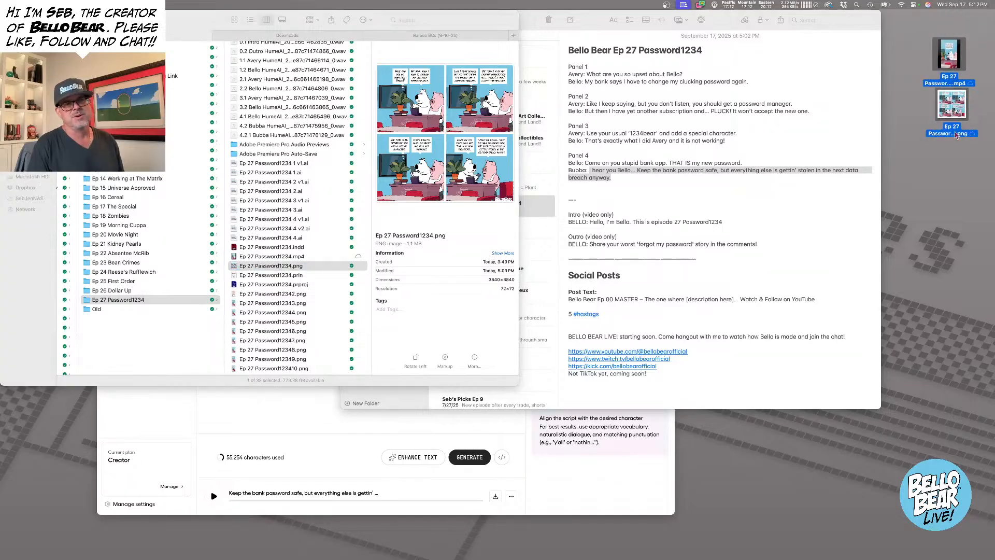
left_click(956, 210)
In the episode's note, replace "Bello Bear Ep 00 MASTER" in the social post text with the title "Bello Bear Ep 27 Password1234".
left_click(721, 273)
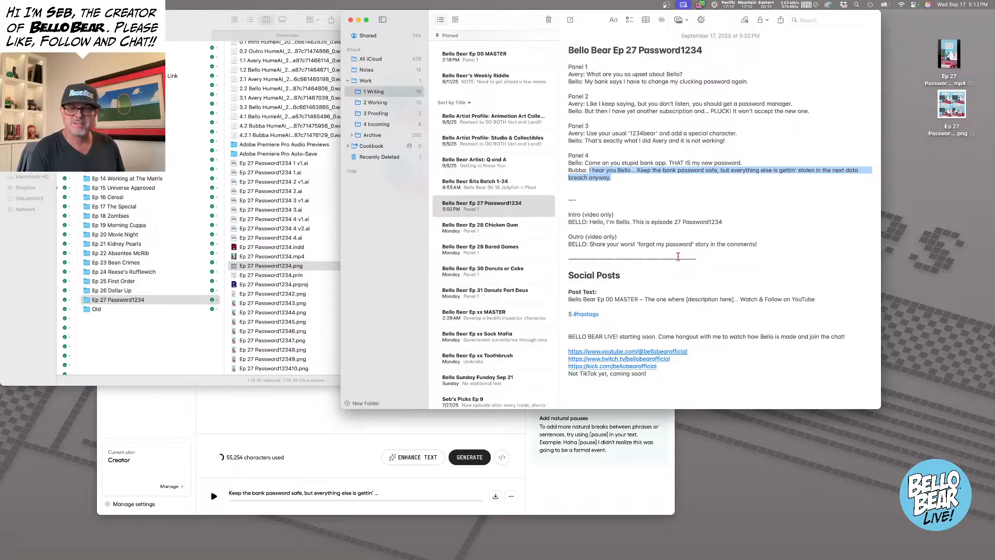
left_click(641, 205)
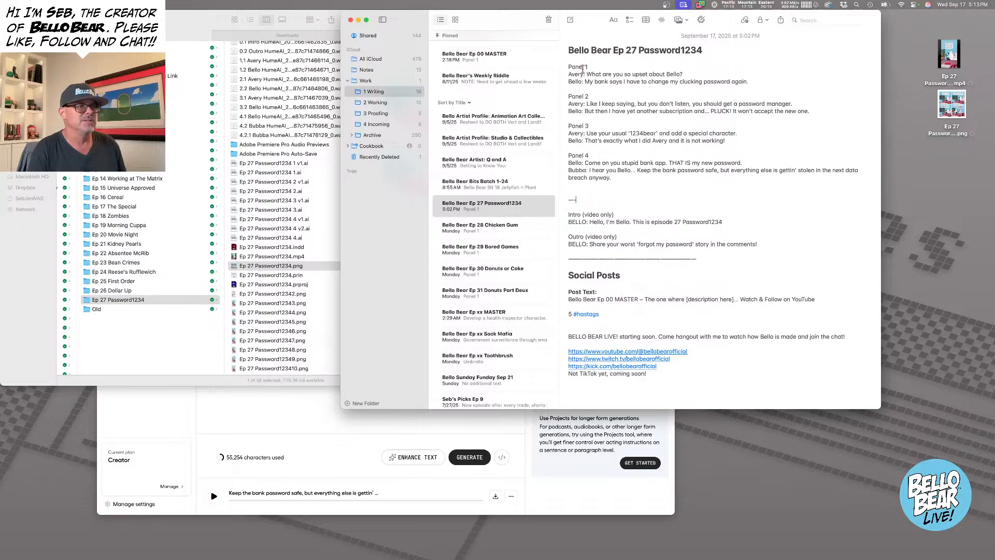
left_click_drag(568, 49, 725, 52)
key("super+c")
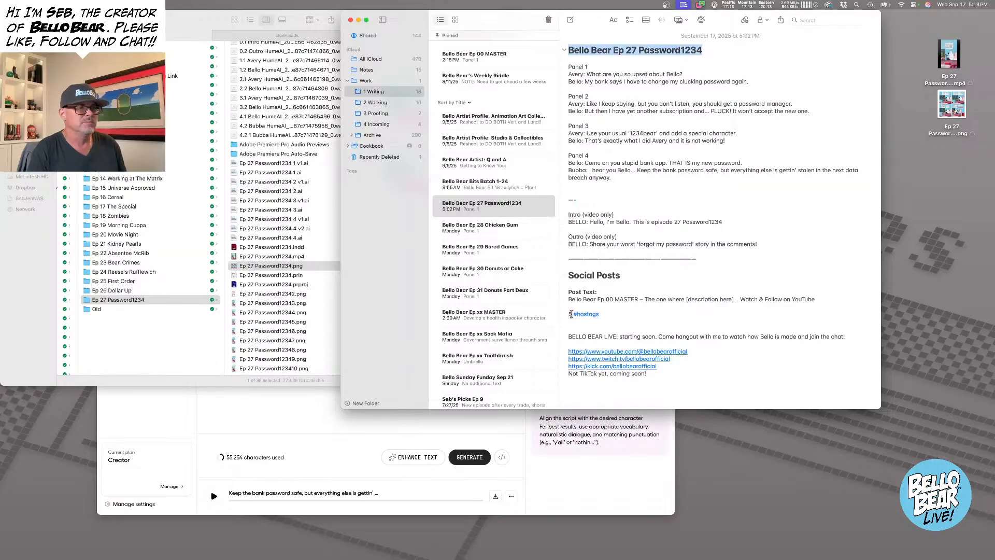
left_click_drag(568, 299, 638, 299)
key("super+v")
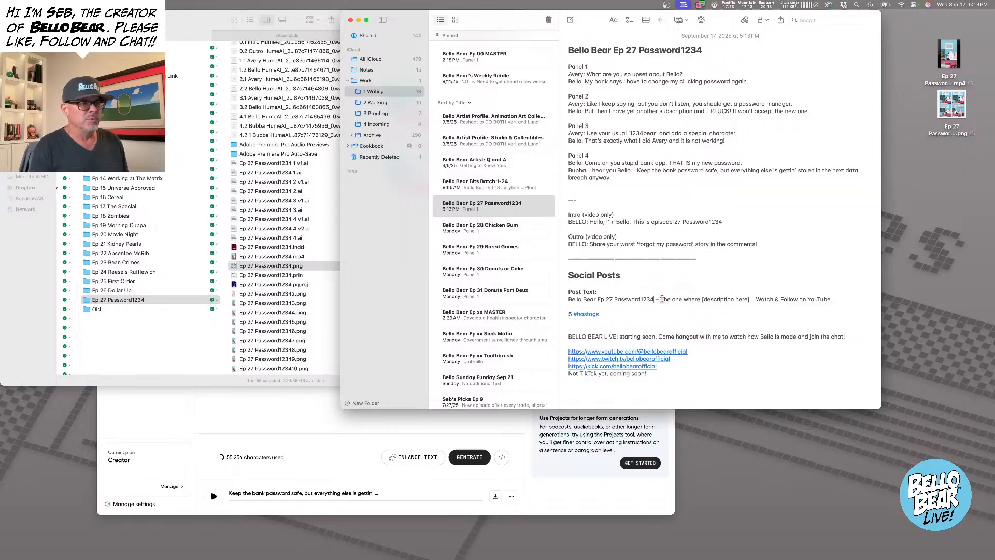
Copy the post's tagline placeholder, switch to Claude and send "Hey can you give me The one where [description here]".
left_click_drag(662, 299, 749, 299)
key("super+c")
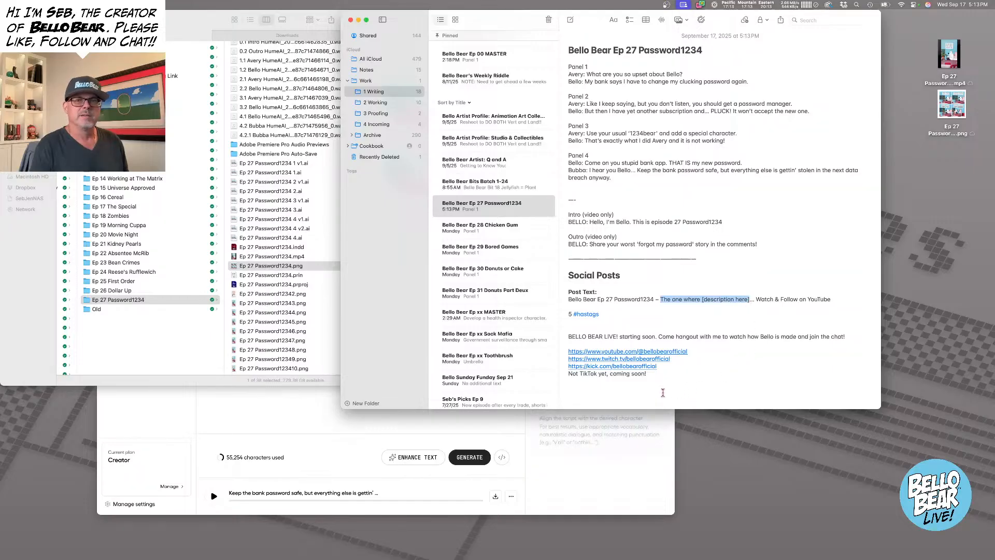
mouse_move(385, 555)
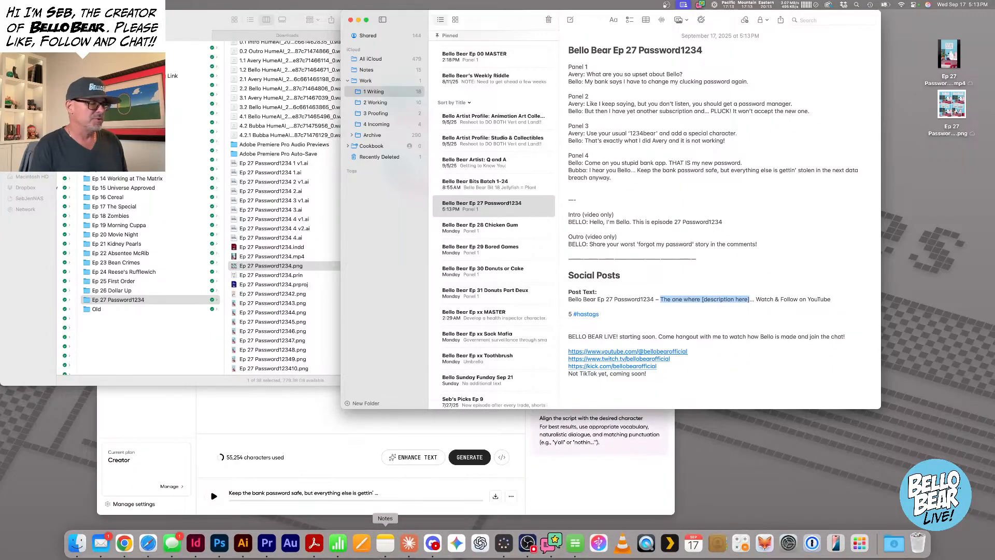
left_click(410, 543)
left_click(426, 476)
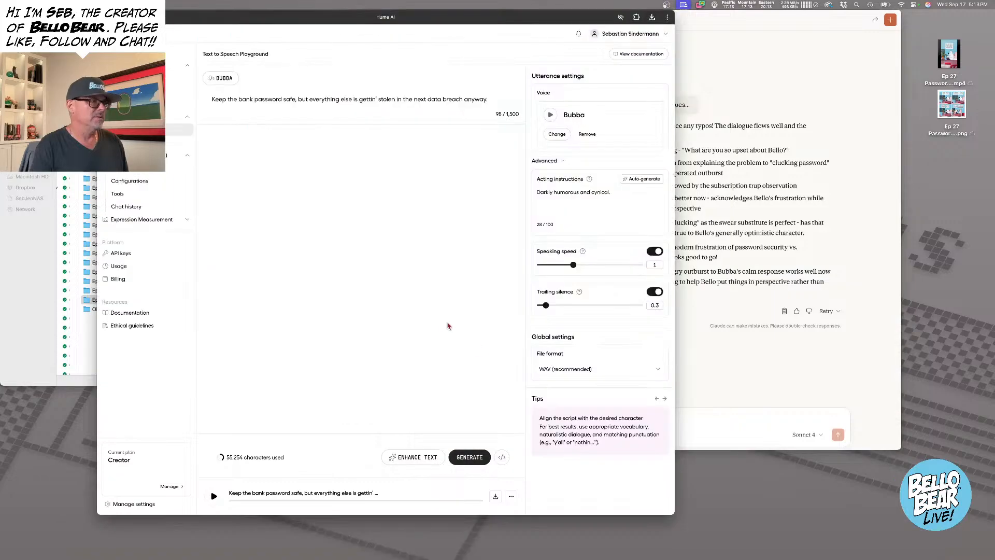
key("super+h")
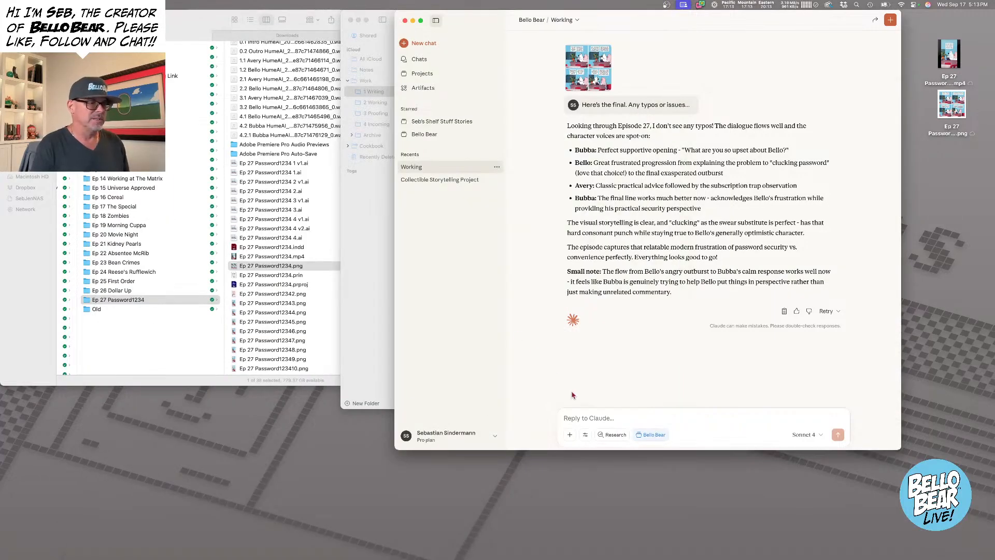
type("Hey ")
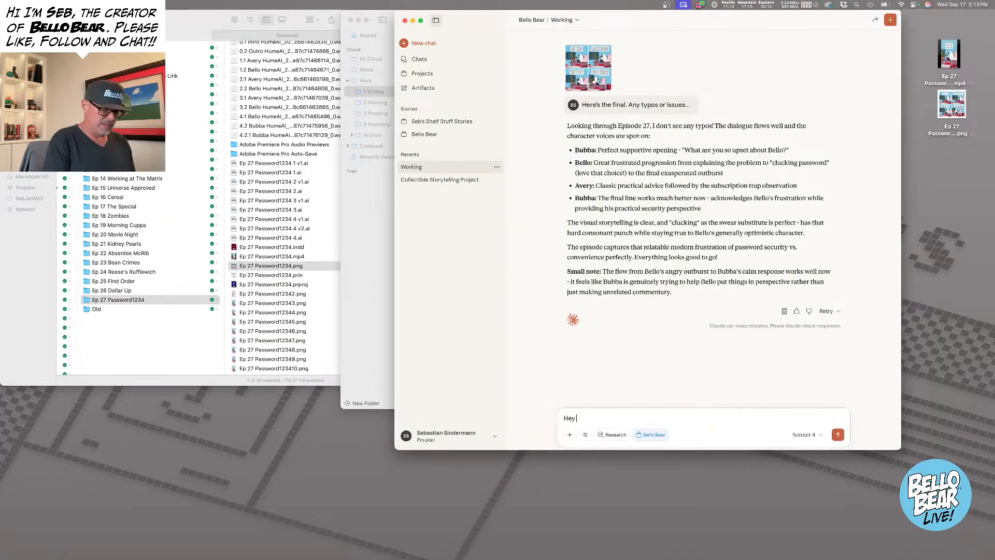
type("can you give me")
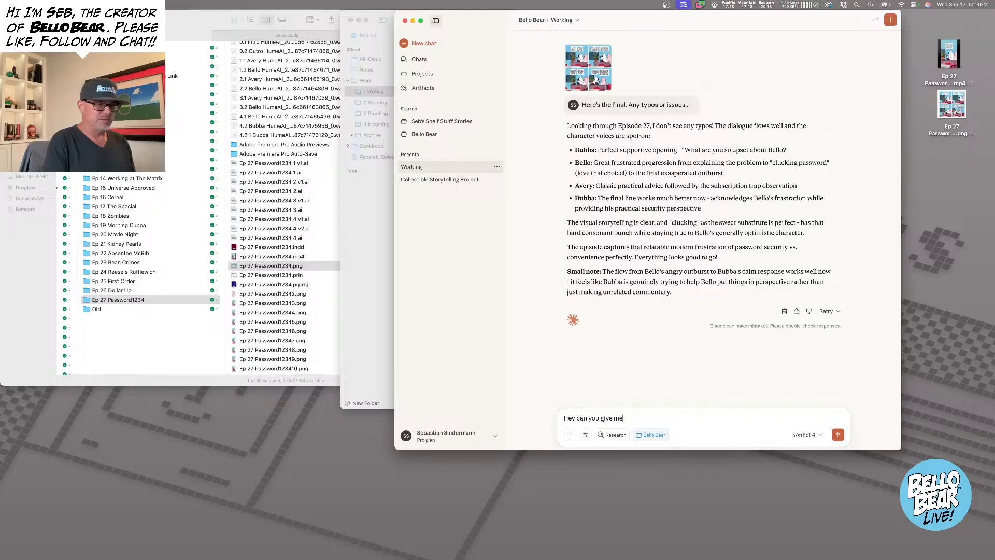
key("super+v")
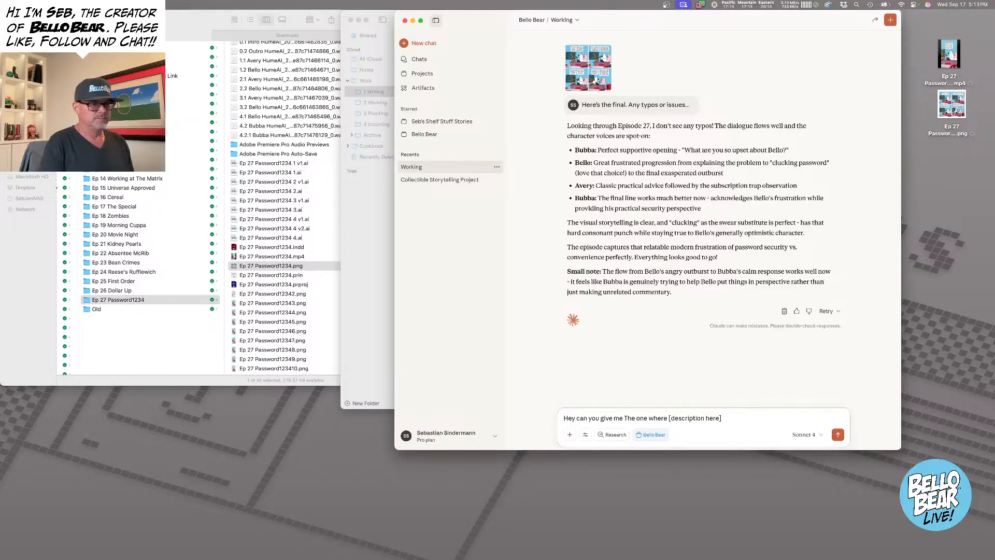
key("Return")
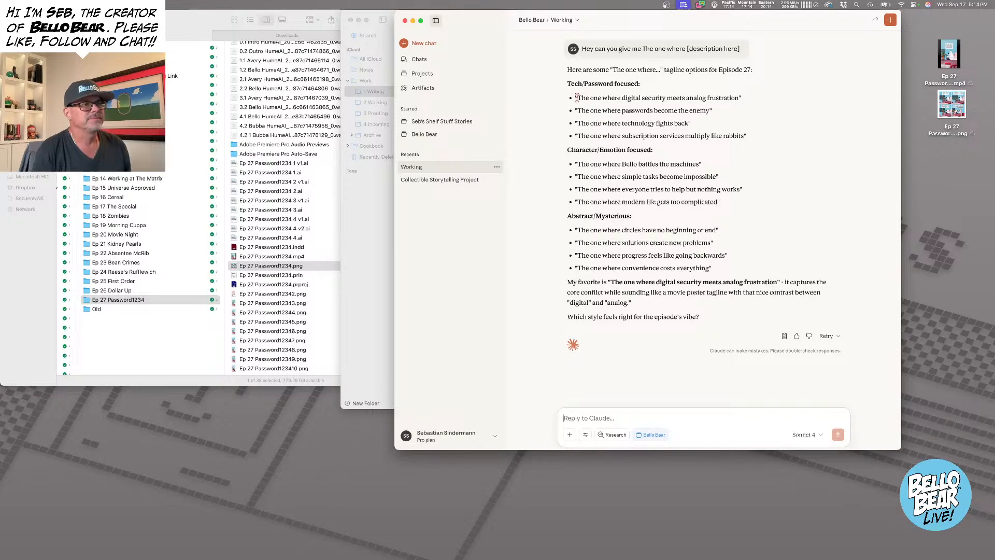
Copy Claude's tagline "The one where passwords become the enemy" and paste it over the bracketed tagline placeholder in the Notes post text.
left_click_drag(577, 110, 709, 110)
key("super+c")
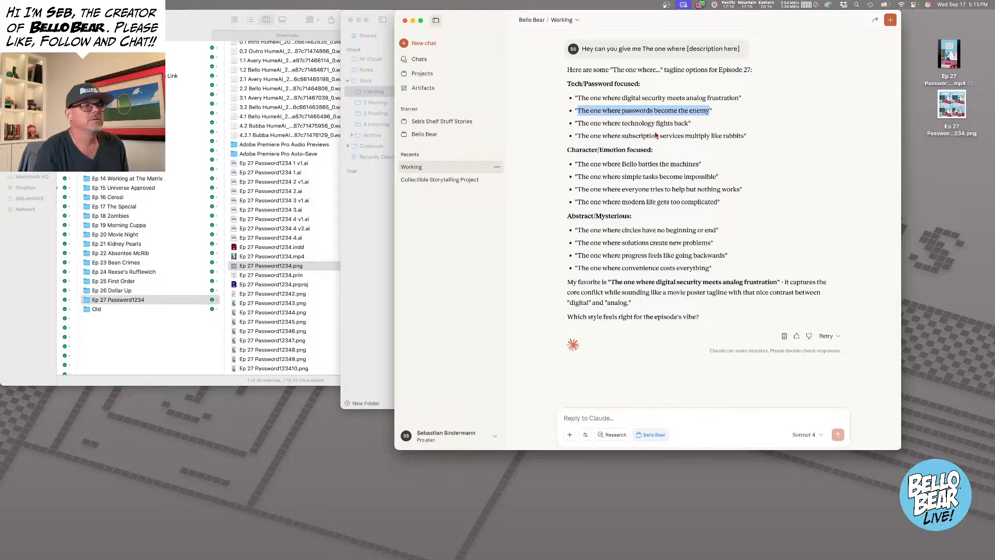
left_click(370, 224)
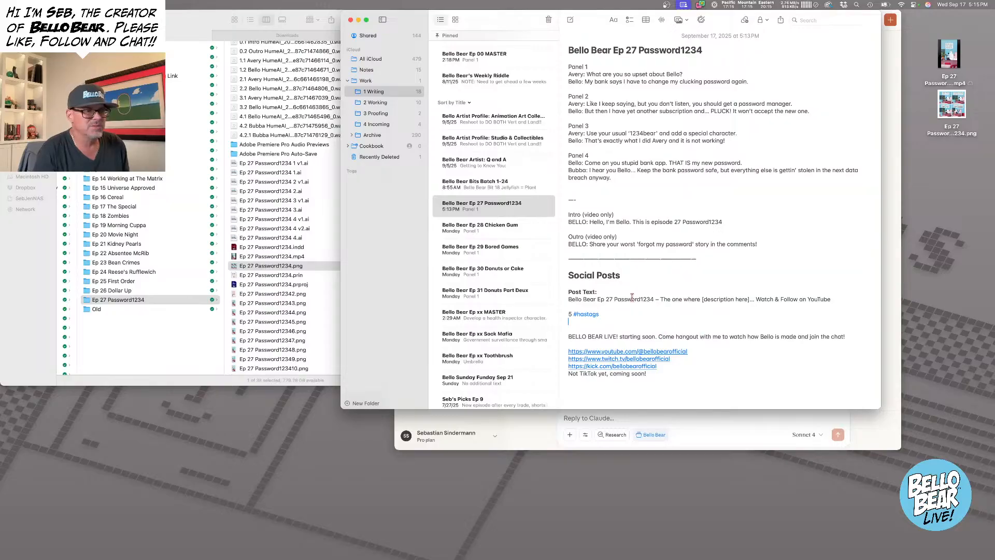
left_click_drag(660, 299, 750, 300)
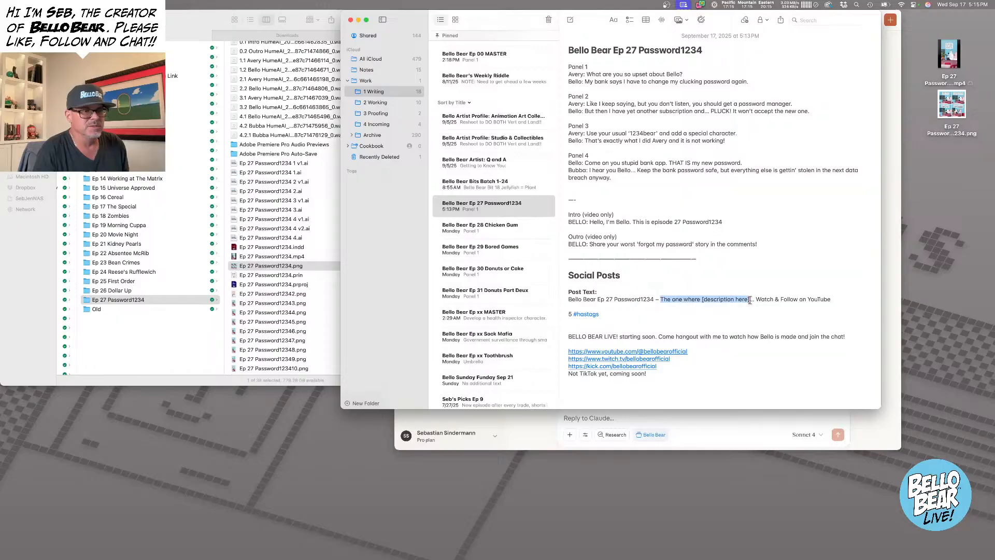
key("super+v")
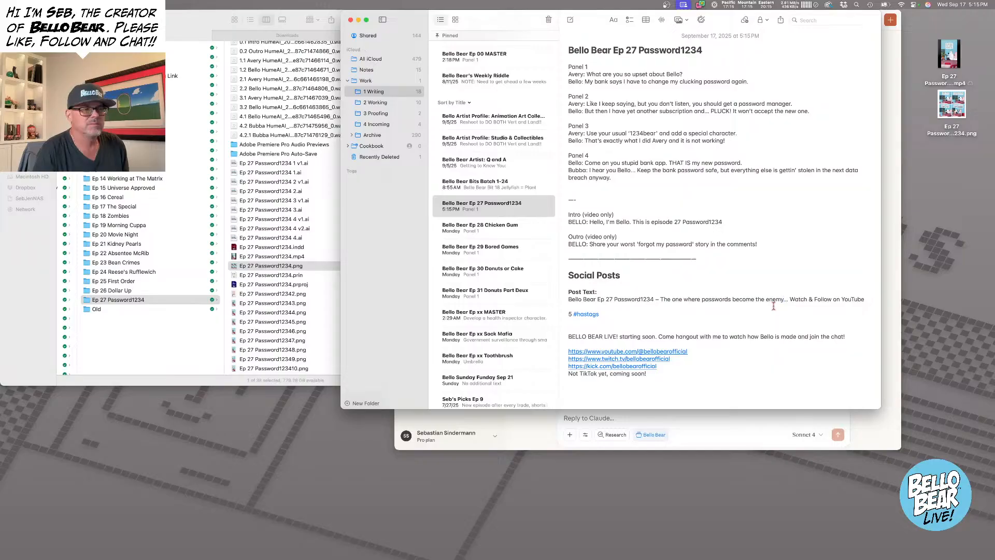
Reword the post's tagline to "The one where passwords are Bello's enemy" and hide Claude.
left_click_drag(732, 299, 765, 299)
type("are Bello")
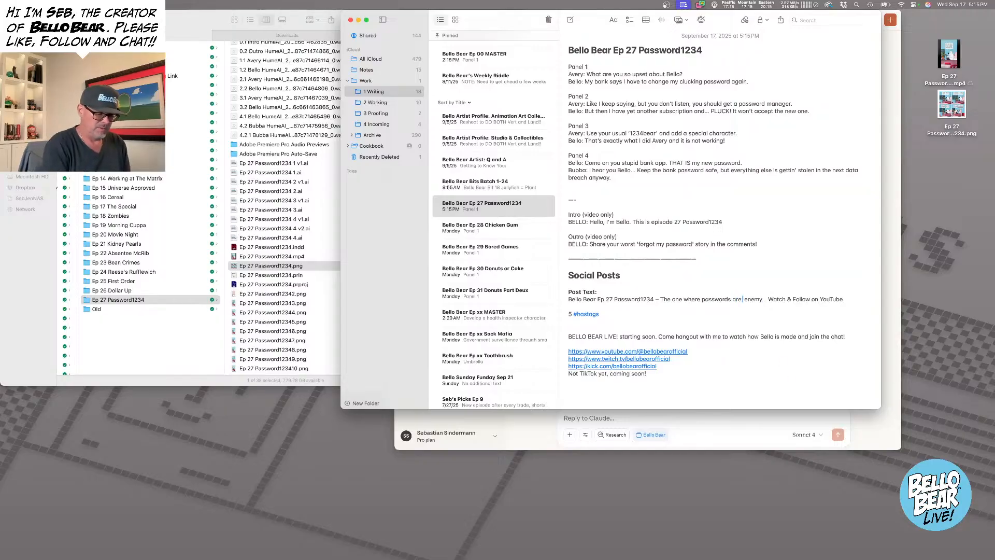
type("'s")
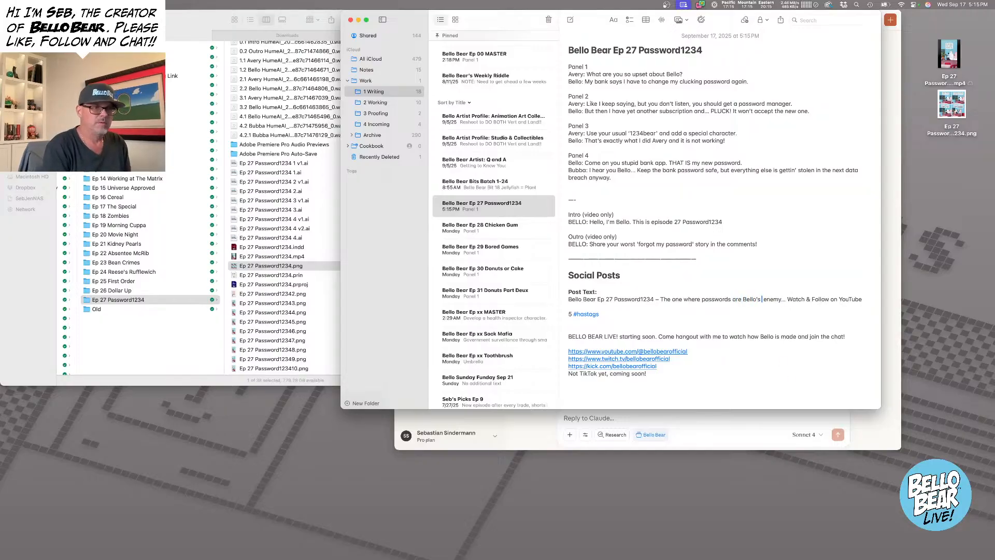
key("BackSpace")
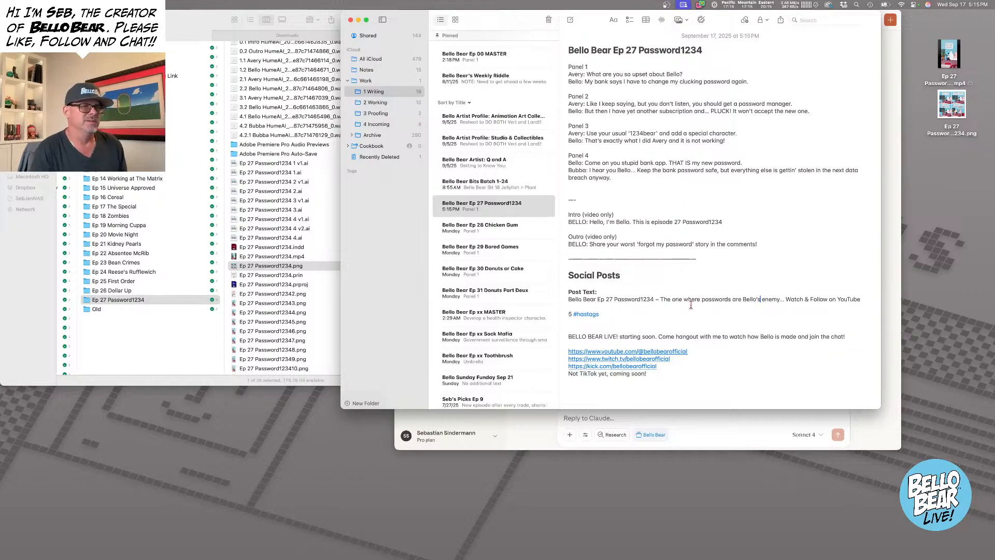
left_click(700, 430)
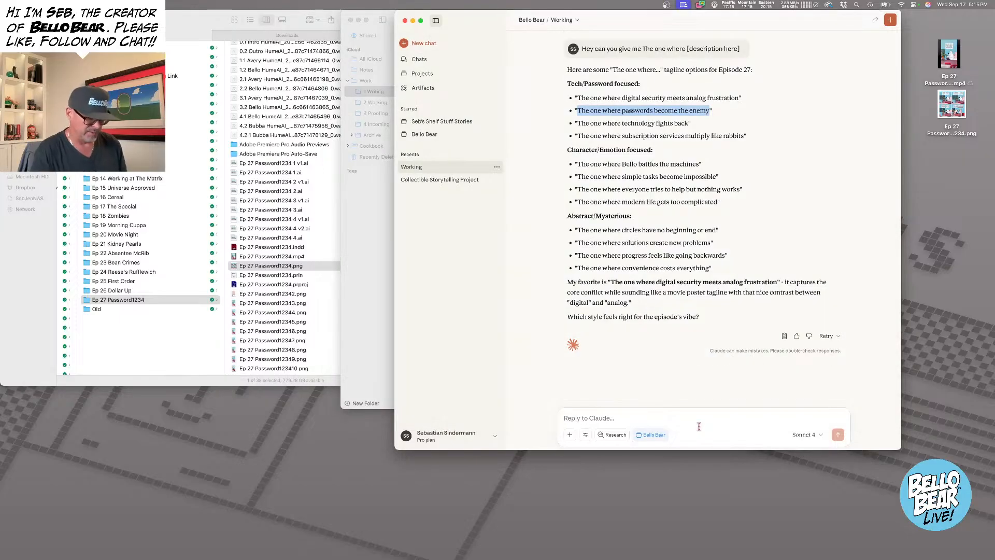
key("super+Tab")
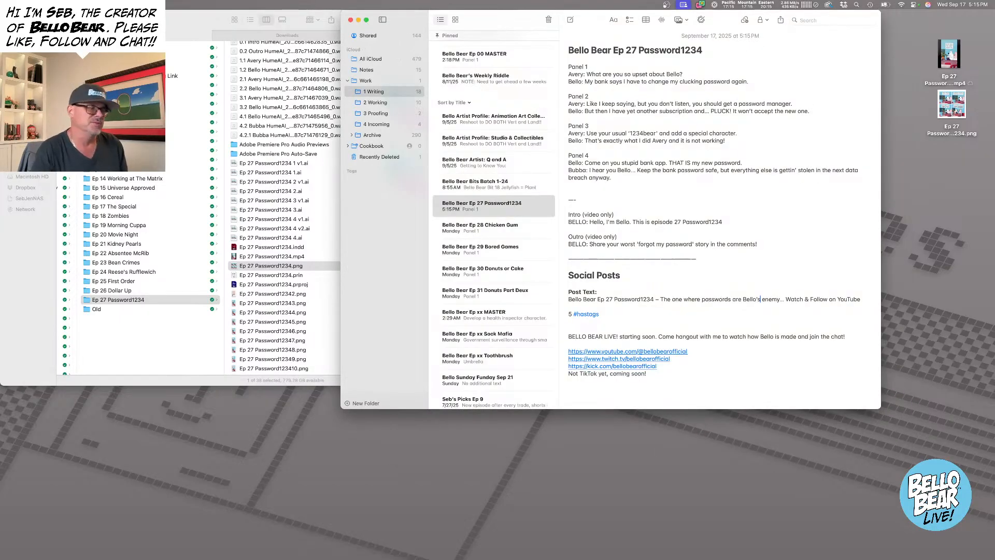
In Gemini, attach Ep 27 Password1234.png and send "Here's the next comic, can you give me 5 hashtags to go viral on TikTok.".
mouse_move(407, 545)
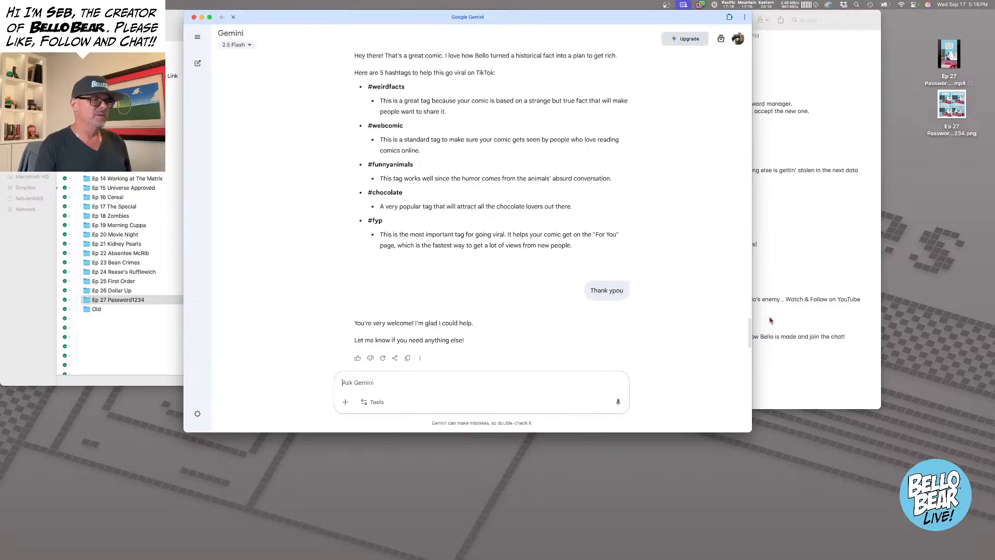
left_click_drag(951, 104, 414, 386)
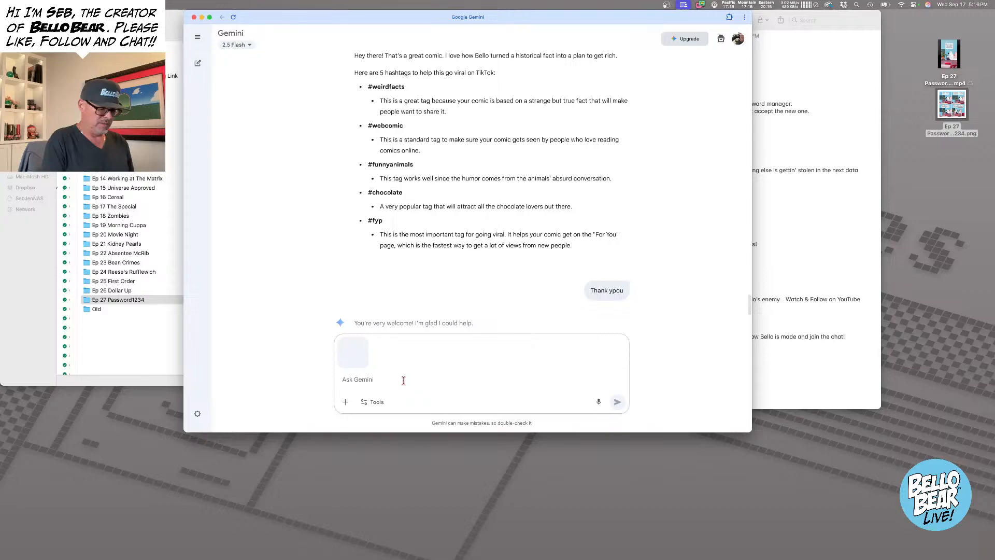
type("Here's the next comic")
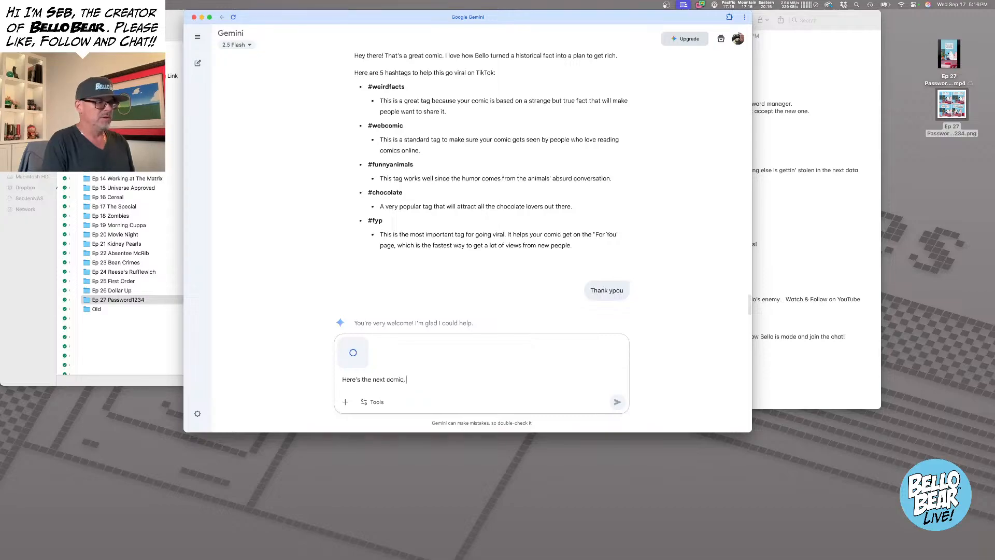
type(", can you gice")
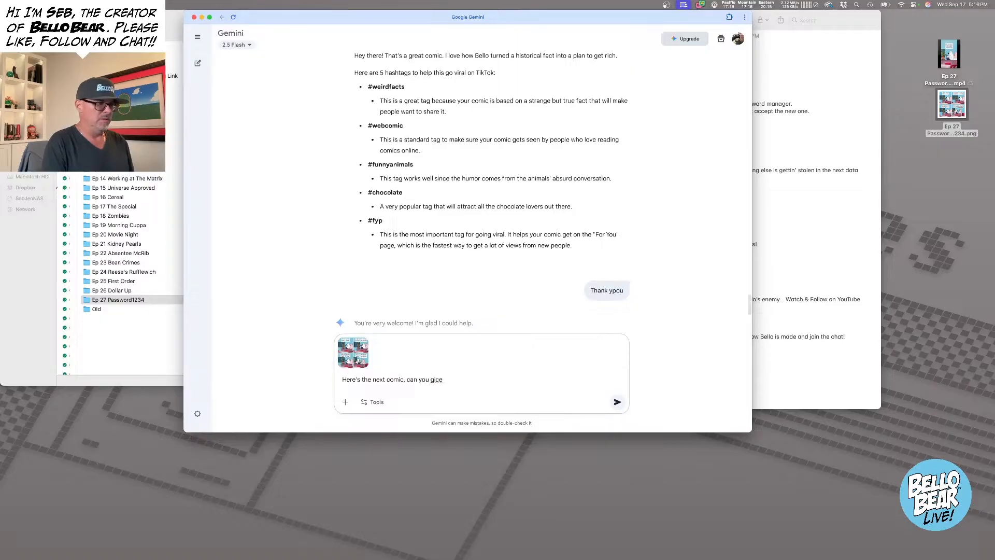
key("BackSpace")
key("BackSpace")
type("ve me")
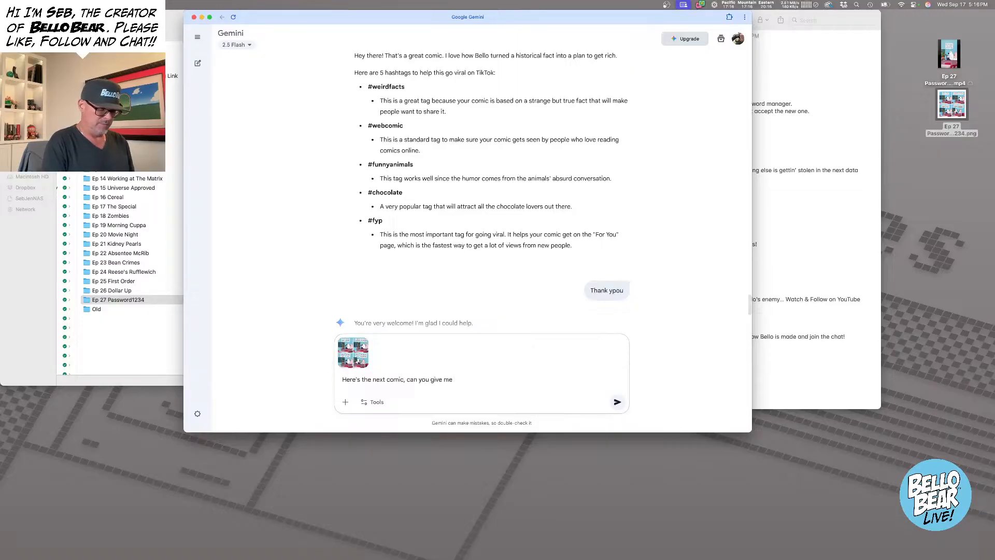
type(" 5 hash")
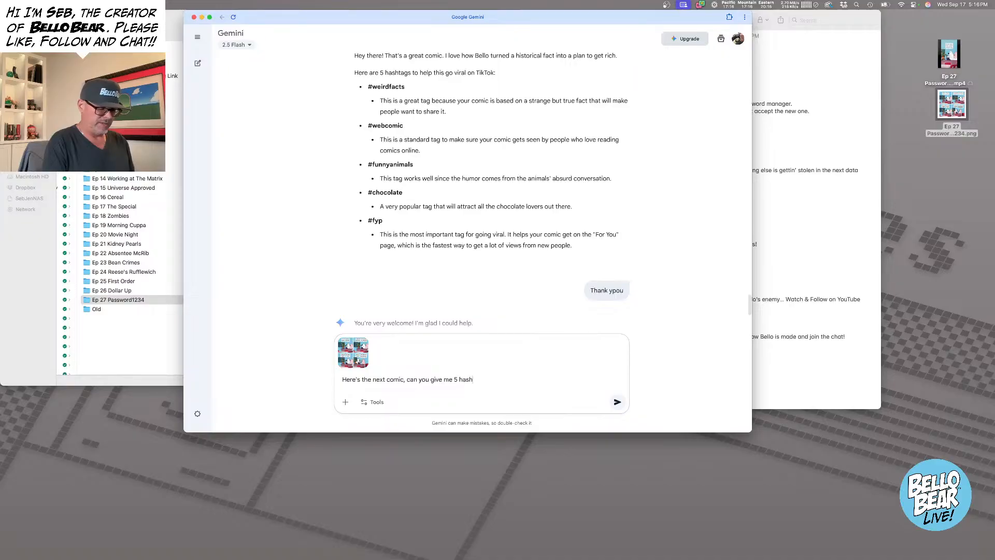
type("tags to go viral on ")
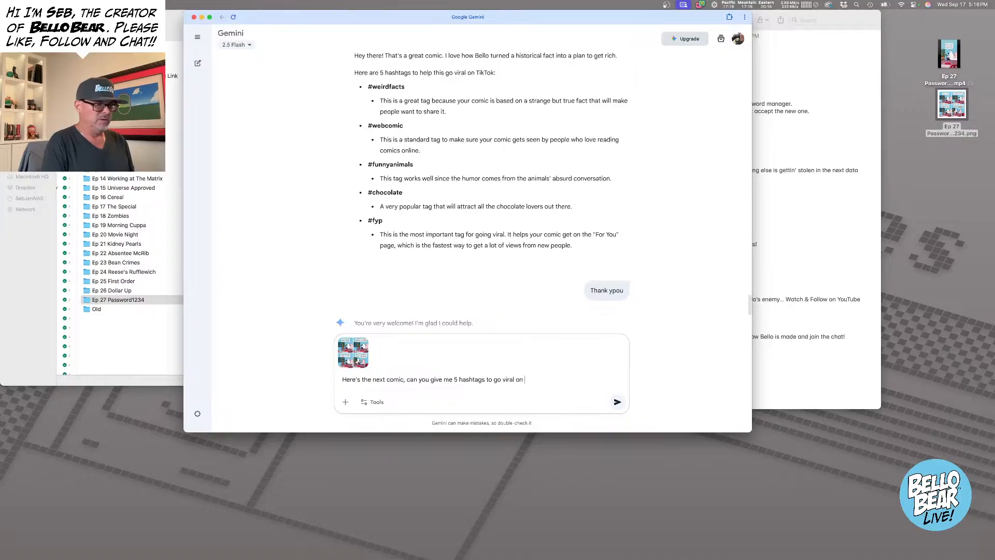
type("TikTok")
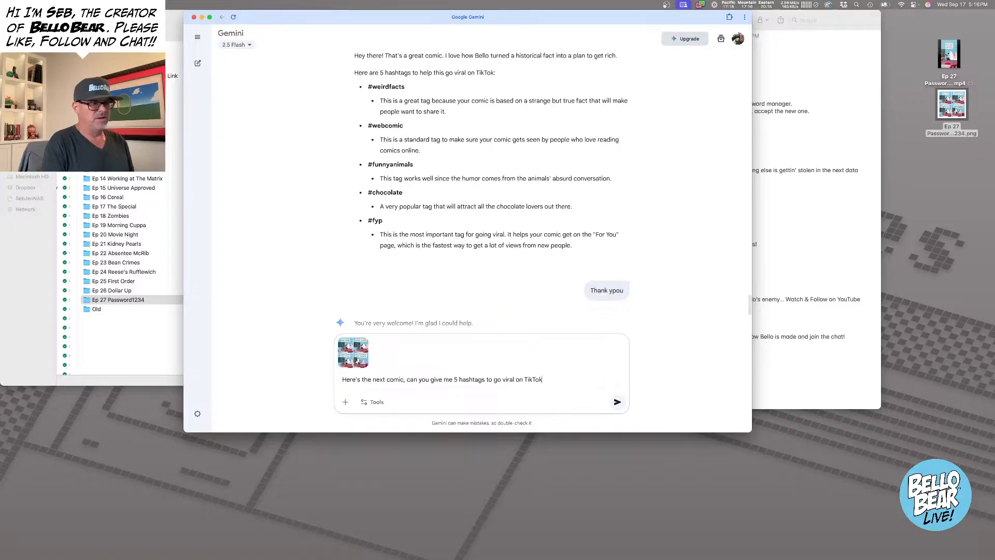
type(".")
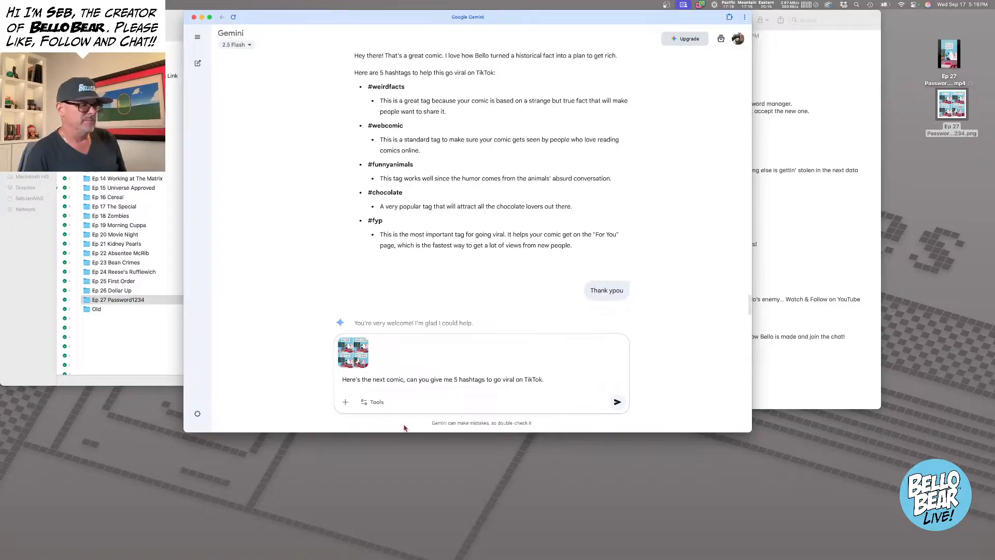
left_click(618, 404)
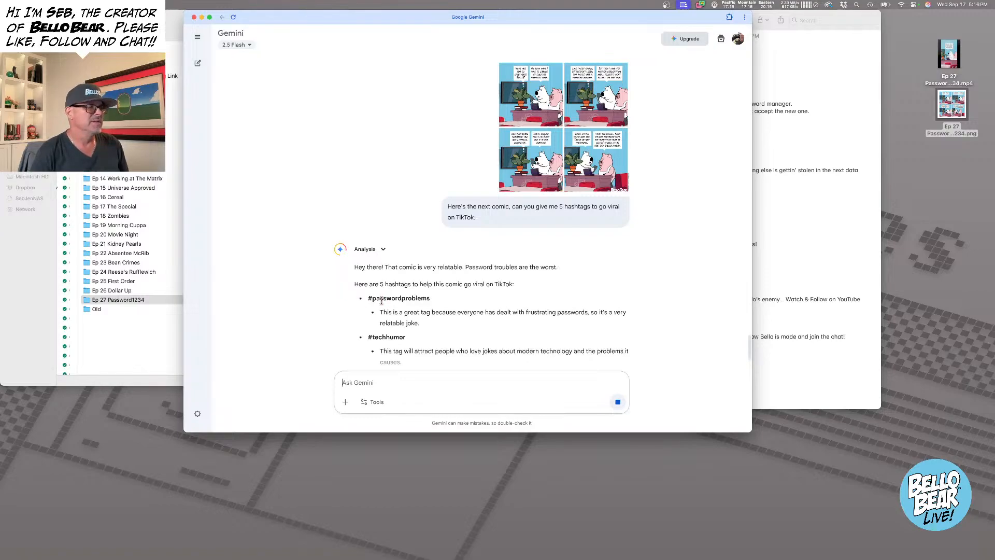
Copy #passwordproblems from Gemini's reply and paste it over the "5 #hastags" placeholder in the episode's note.
triple_click(381, 299)
key("super+c")
key("super+Tab")
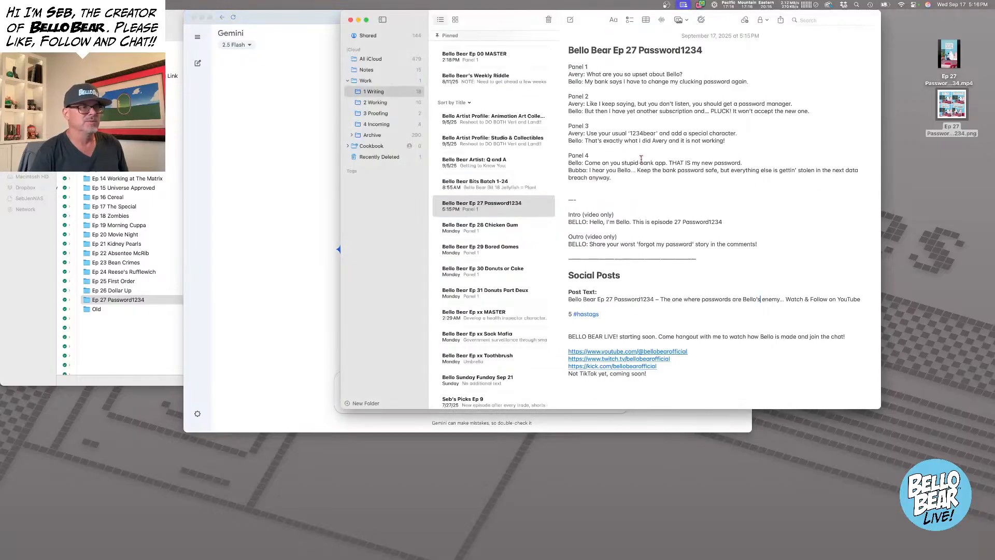
left_click_drag(602, 314, 553, 317)
key("super+v")
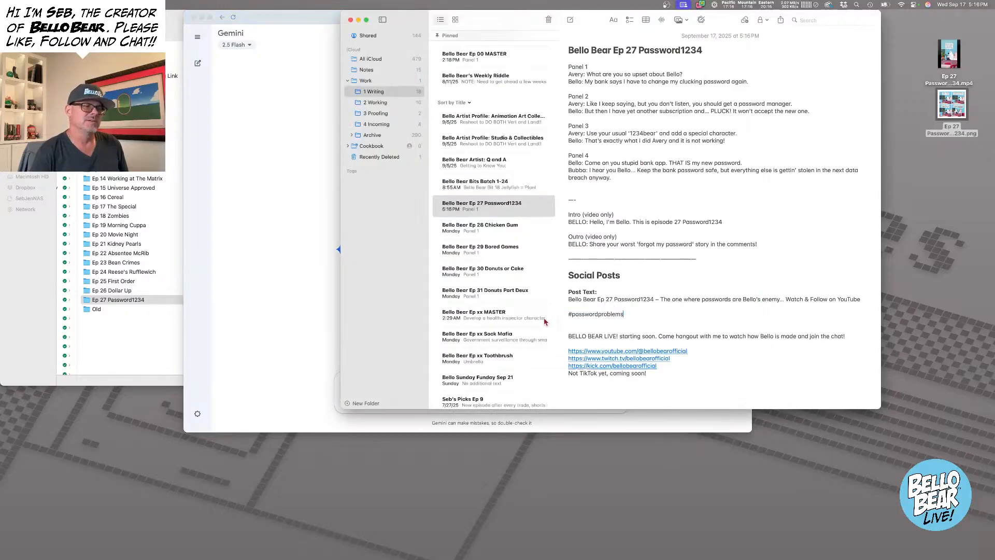
Copy #techhumor and #webcomic from Gemini's reply and add them after #passwordproblems in the note's hashtag line.
left_click(264, 275)
left_click_drag(367, 337, 406, 337)
key("super+c")
key("super+Tab")
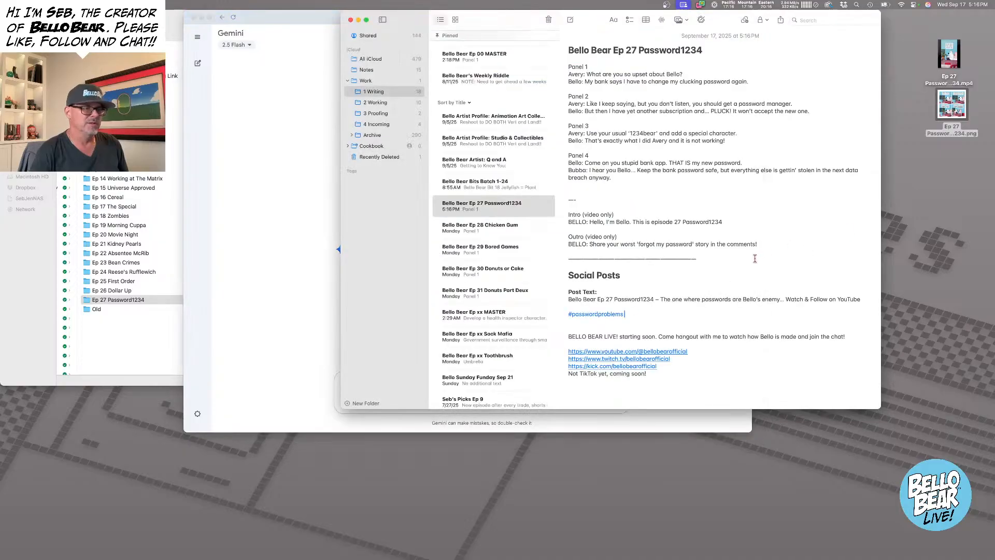
key("super+v")
left_click(290, 259)
scroll(370, 251, "down", 3)
left_click_drag(368, 239, 409, 242)
key("super+c")
left_click(795, 243)
key("super+v")
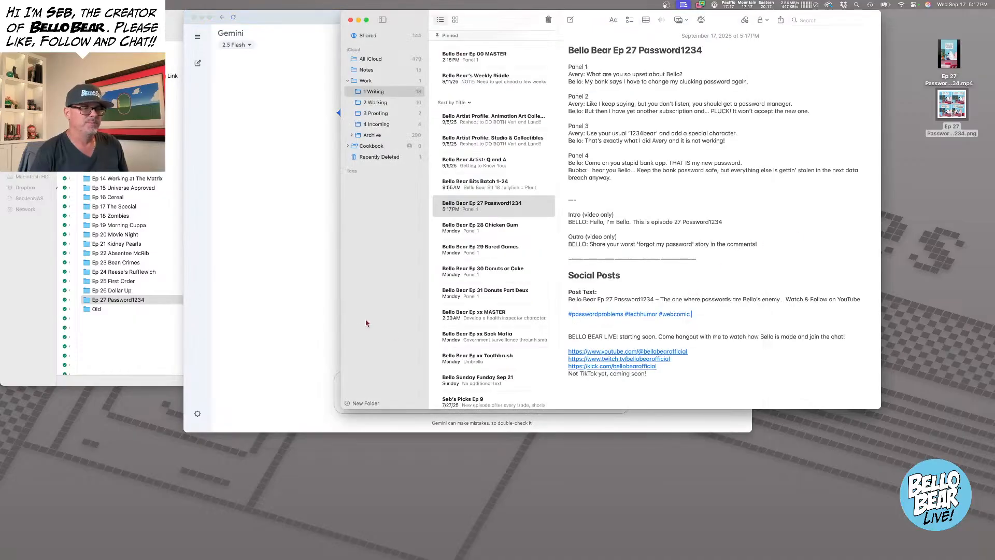
Skip #smallbusinessowner and copy #fyp from Gemini's reply to the end of the note's hashtag line.
left_click(319, 292)
left_click_drag(368, 279, 434, 278)
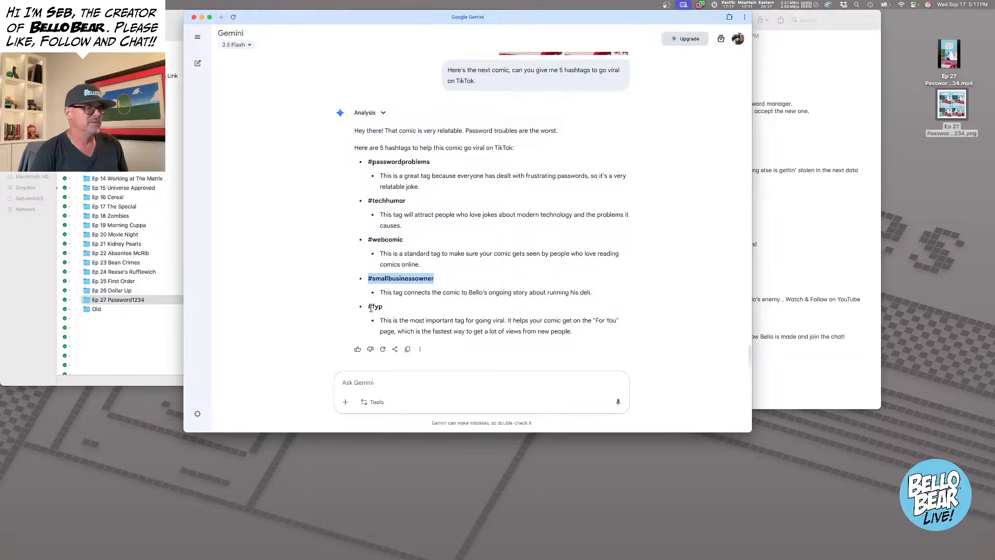
left_click_drag(369, 306, 409, 310)
key("super+c")
left_click(813, 265)
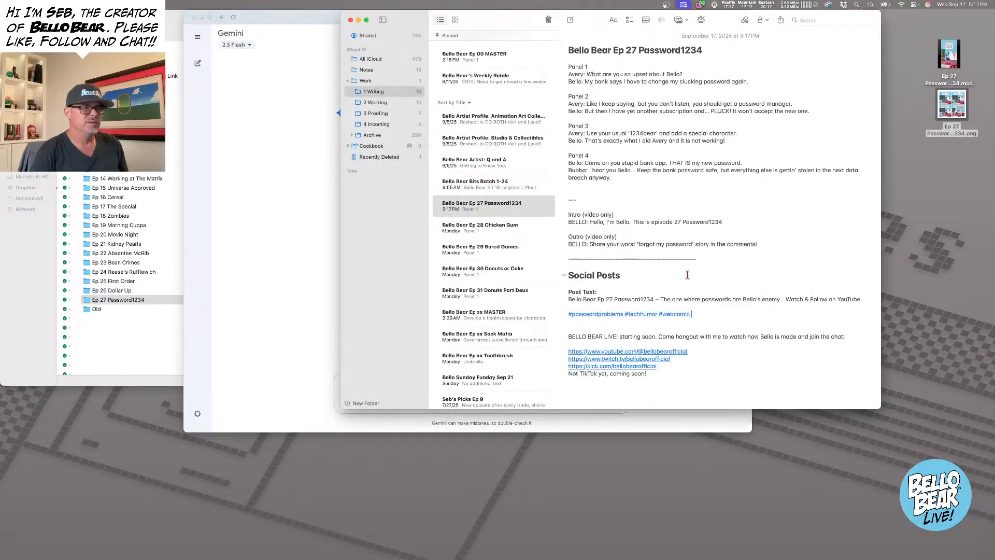
left_click(699, 317)
key("super+v")
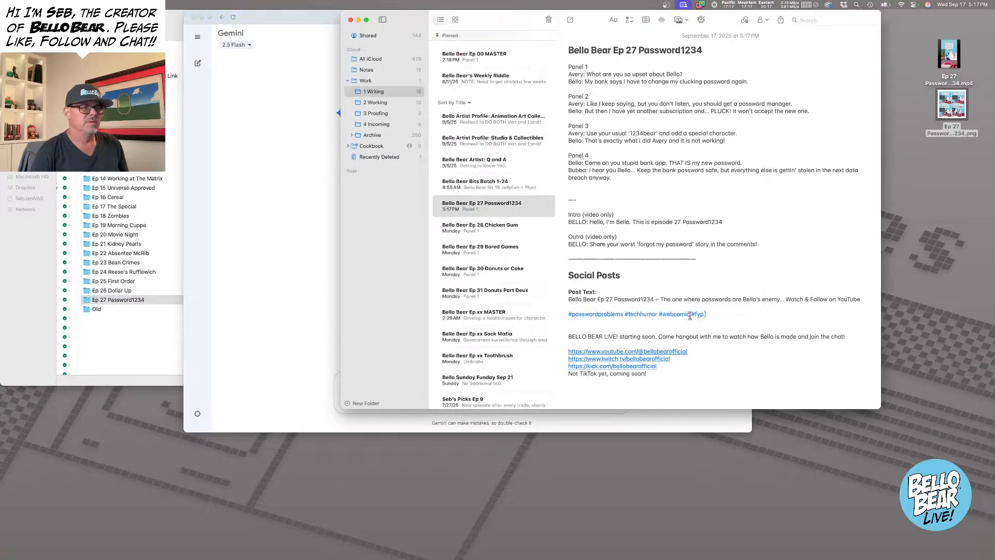
Insert #passwordmanager before #fyp in the hashtag line, select the full post text and hide Gemini.
type("#")
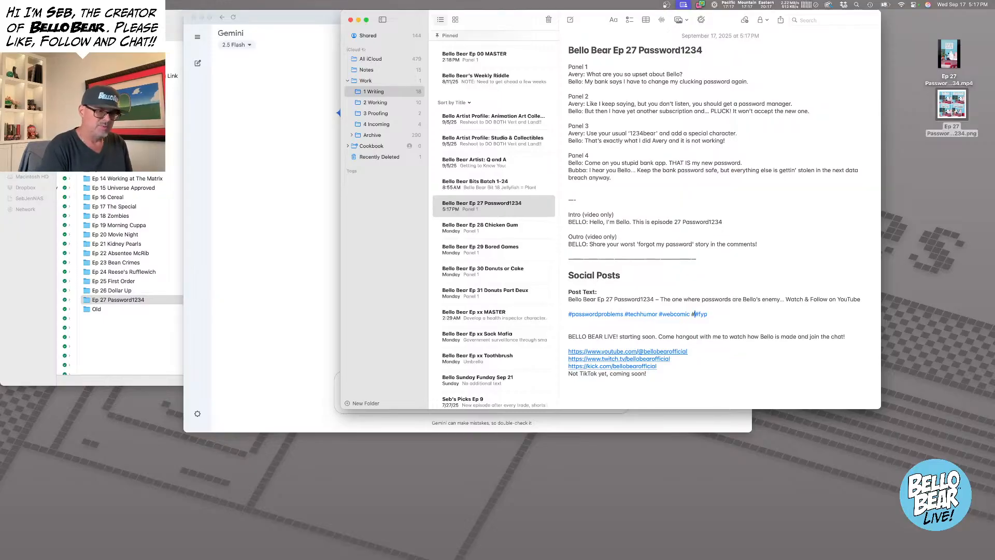
type("password")
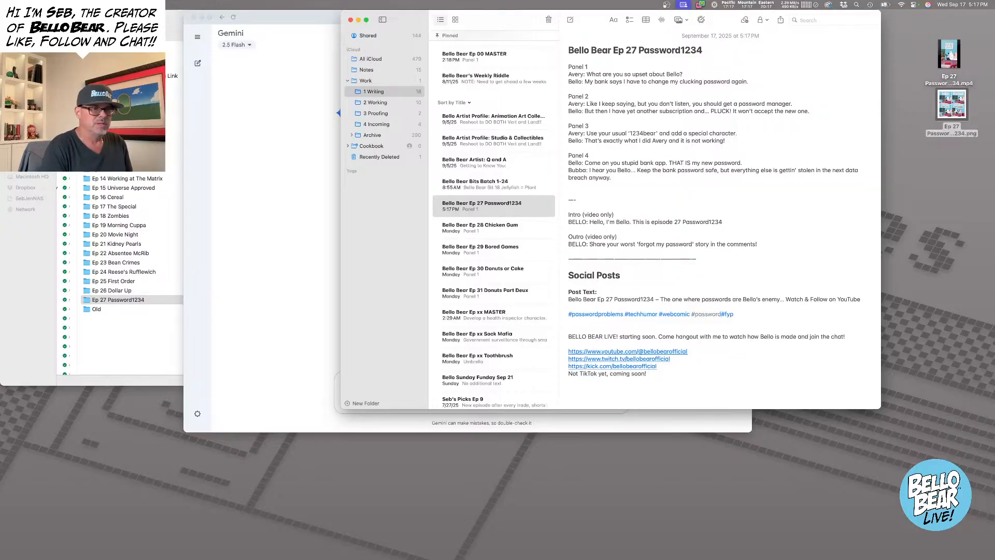
type("manager")
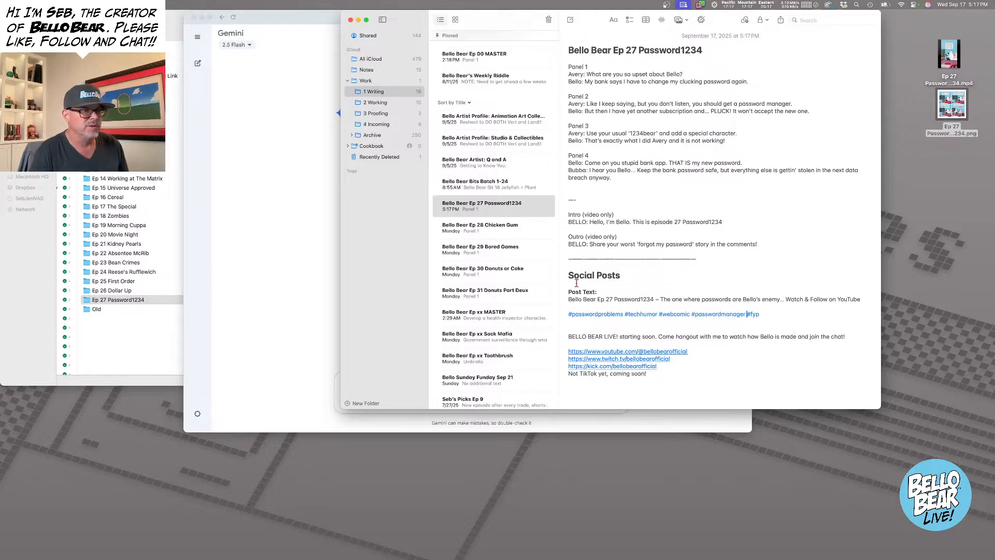
triple_click(608, 307)
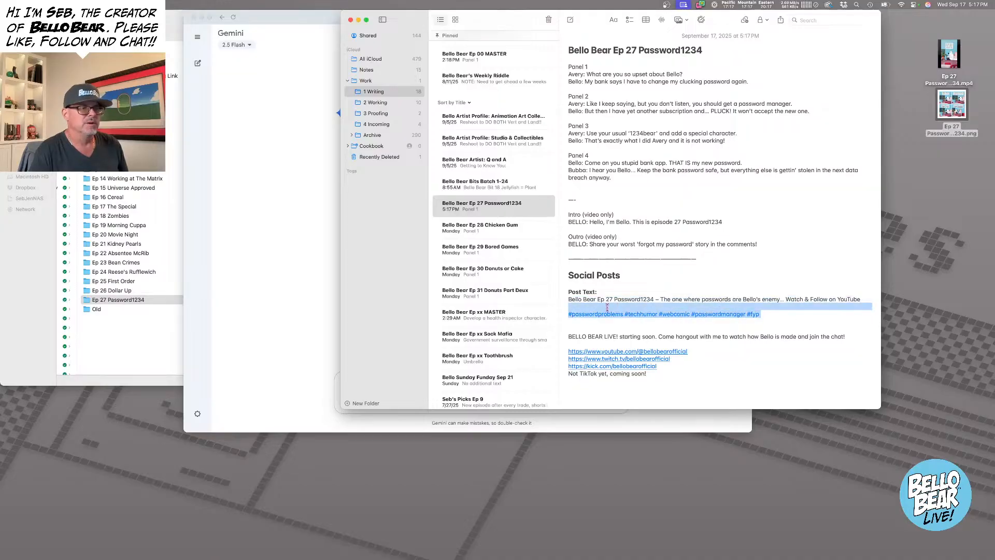
left_click(278, 286)
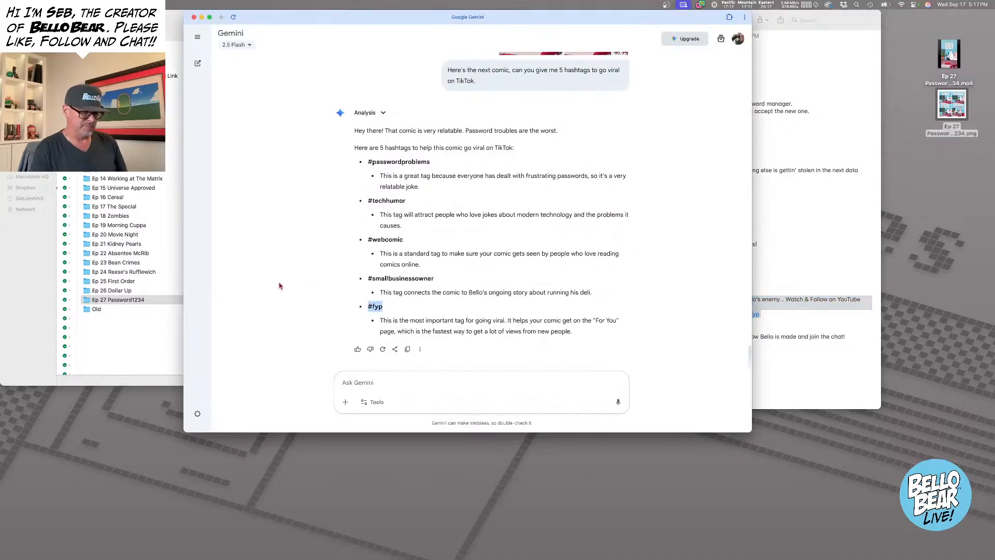
key("super+h")
Switch to YouTube Studio in Chrome and upload the desktop file Ep 27 Password1234.mp4 as a new video.
mouse_move(398, 558)
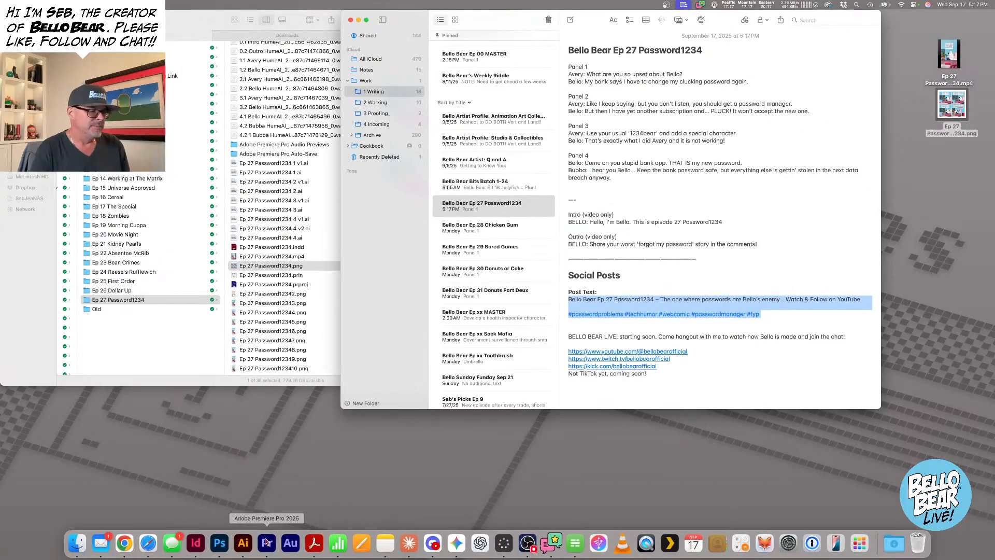
left_click(124, 544)
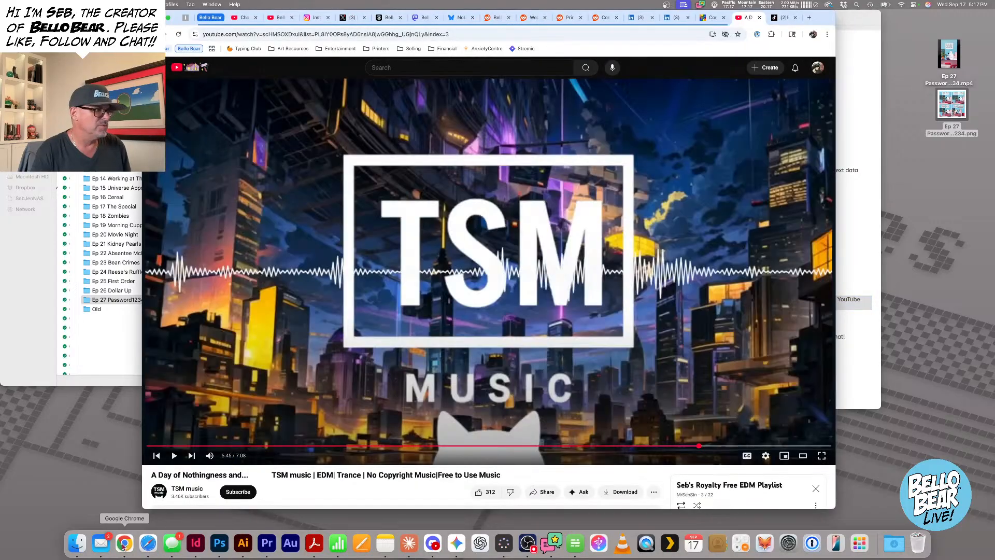
left_click(242, 19)
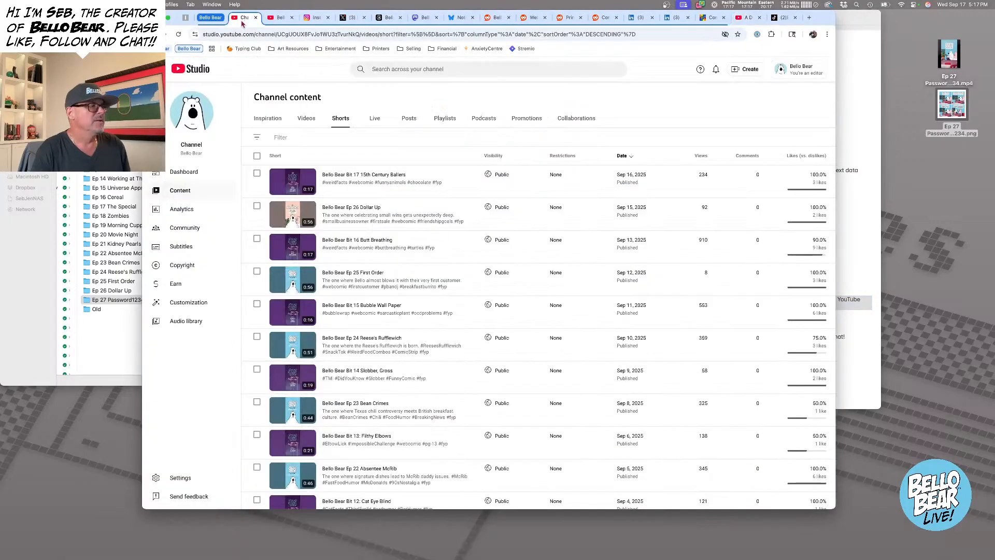
left_click(745, 72)
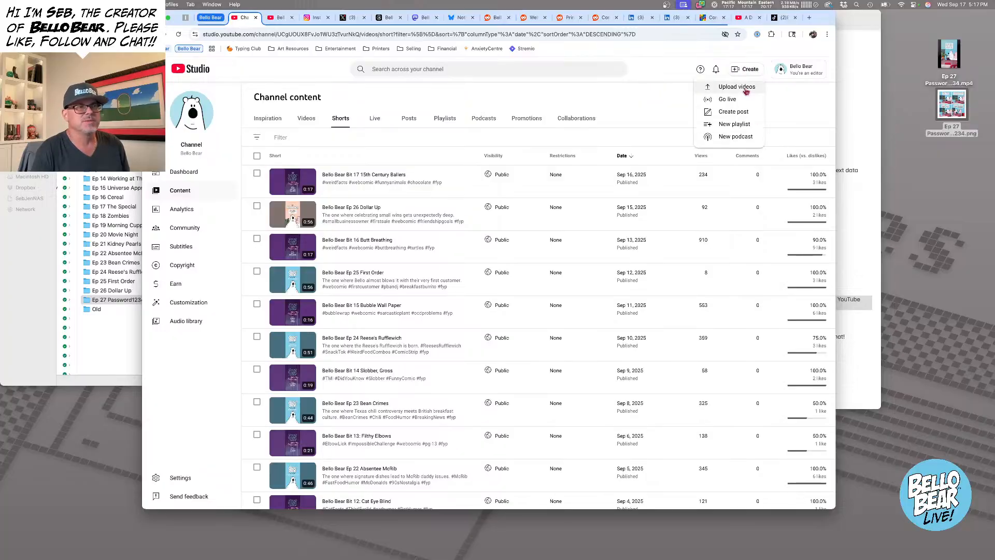
left_click(746, 91)
left_click_drag(949, 55, 473, 249)
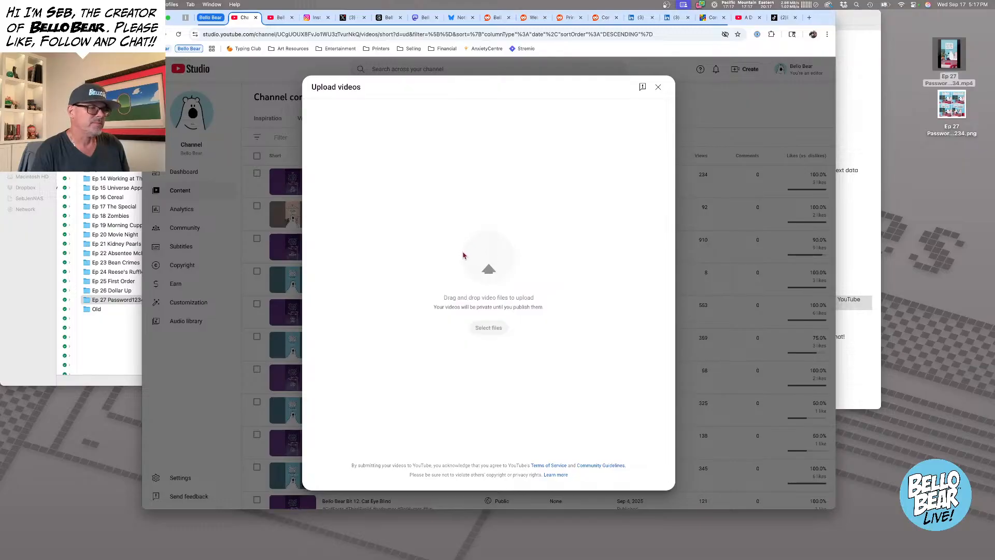
Paste the copied post text as the video's description and set the title to "Bello Bear Ep 27 Password1234".
left_click(406, 228)
key("super+v")
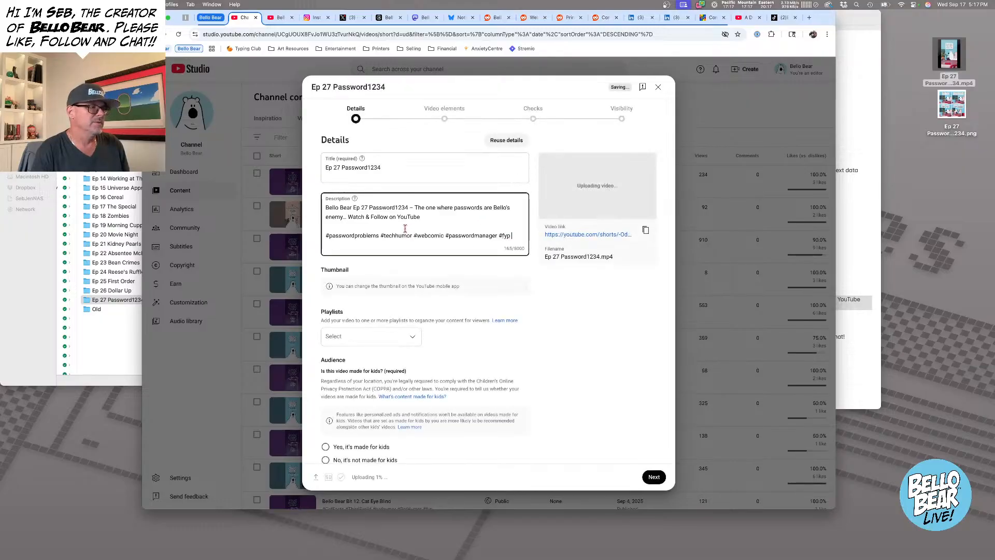
left_click_drag(416, 207, 325, 207)
key("super+c")
left_click(397, 167)
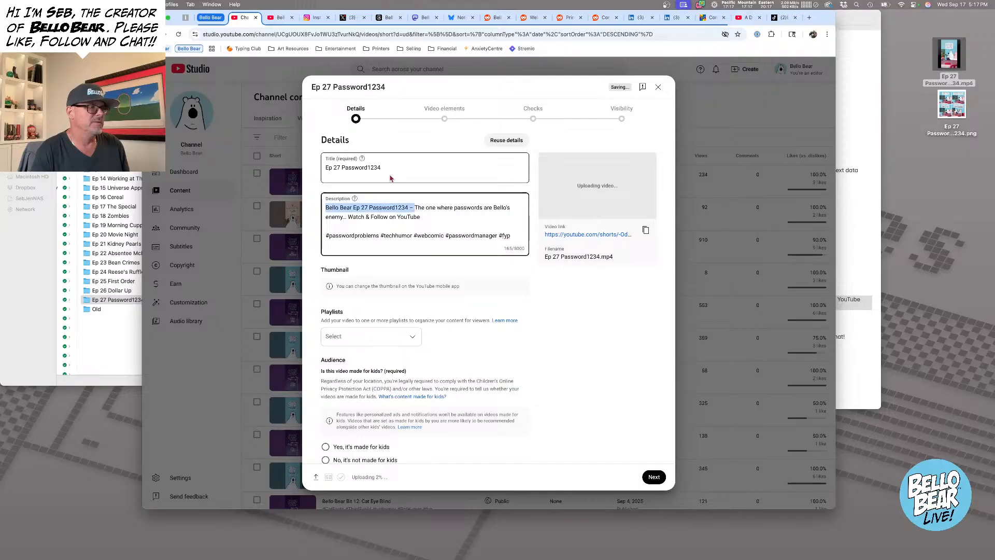
key("super+a")
key("super+v")
key("BackSpace")
key("BackSpace")
key("BackSpace")
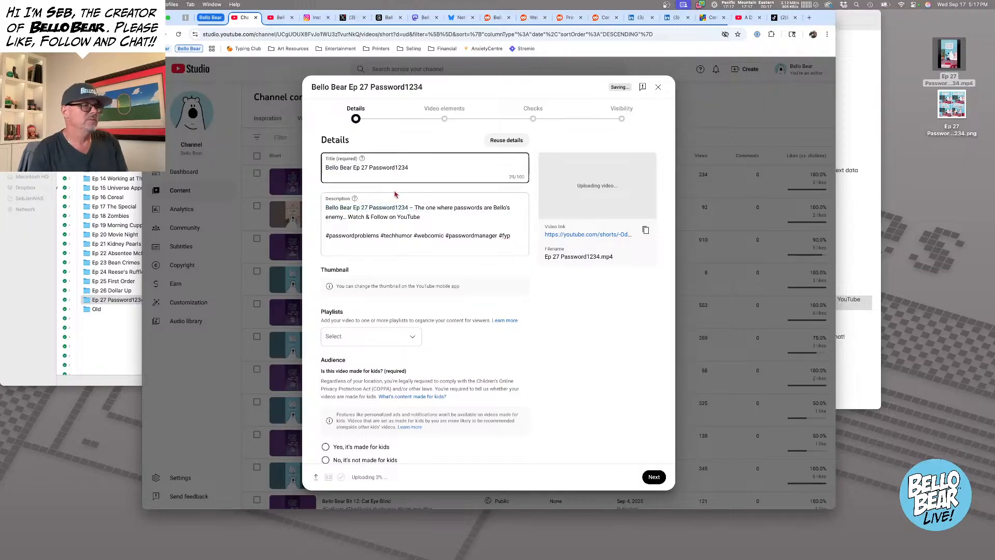
Trim the description's first line to "The one where passwords are Bello's enemy.", removing the episode title and the "Watch & Follow on YouTube" text.
left_click_drag(415, 207, 325, 207)
key("BackSpace")
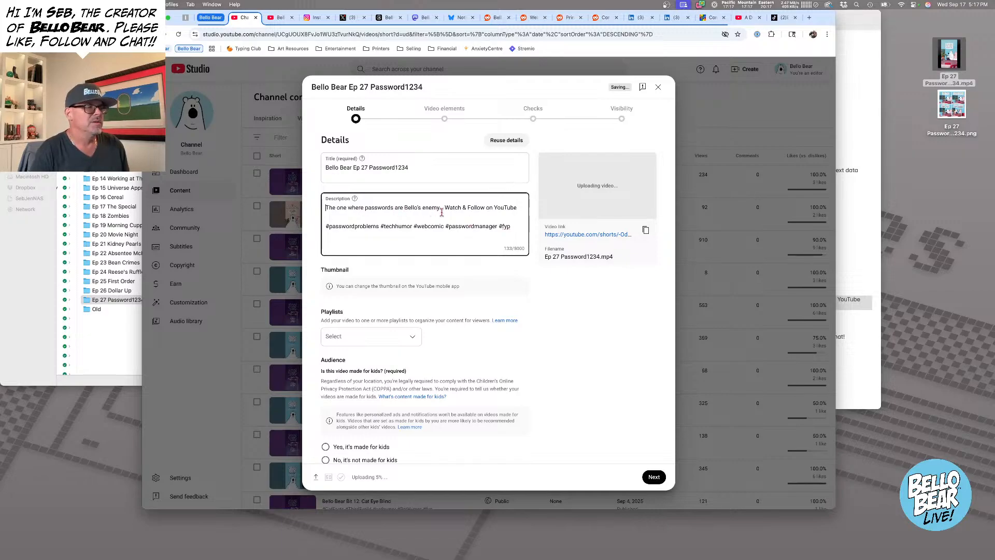
left_click_drag(443, 207, 517, 208)
left_click_drag(517, 208, 444, 207)
key("BackSpace")
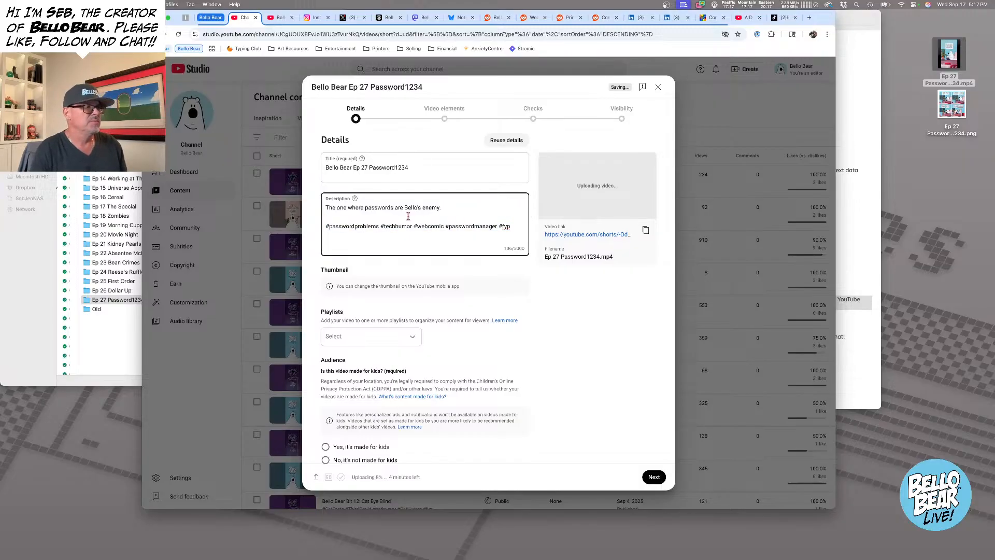
Add the video to the Bello Bear Episodes playlist, mark it as not made for kids and continue to the video elements.
left_click(347, 337)
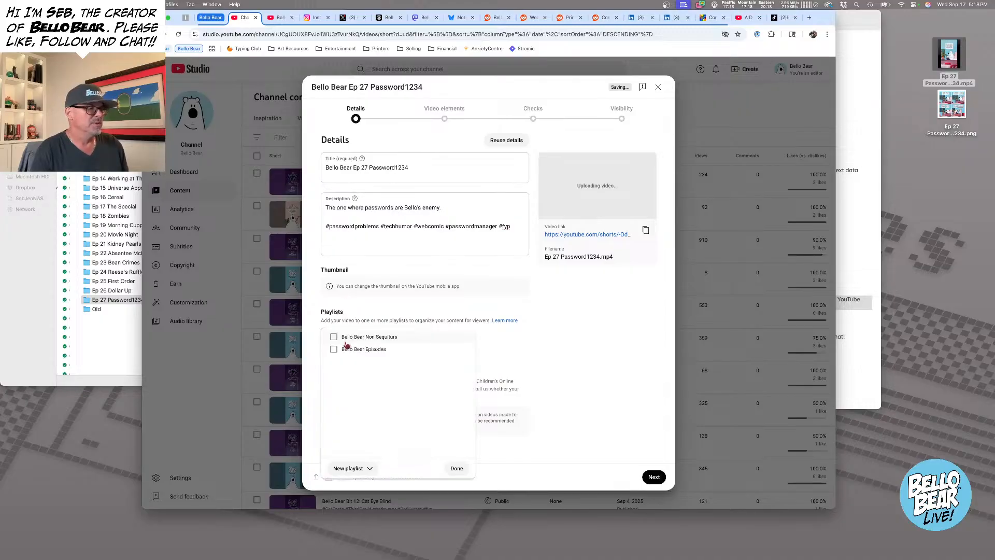
left_click(380, 349)
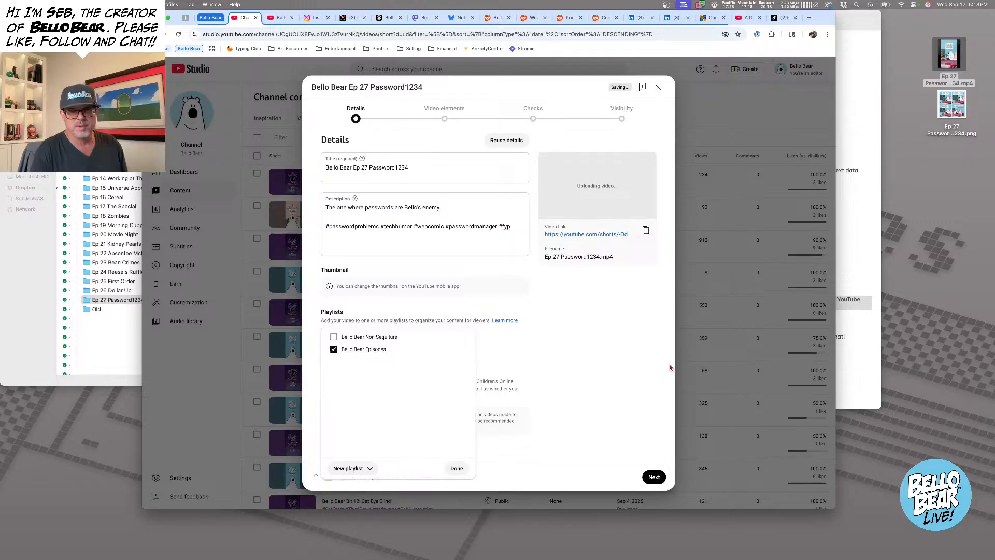
left_click(457, 468)
scroll(570, 342, "down", 3)
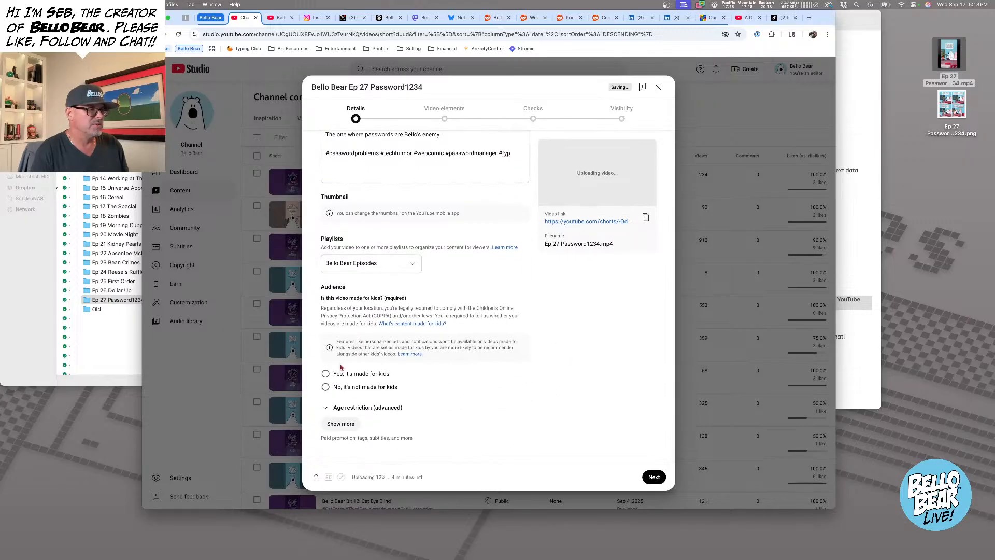
left_click(354, 389)
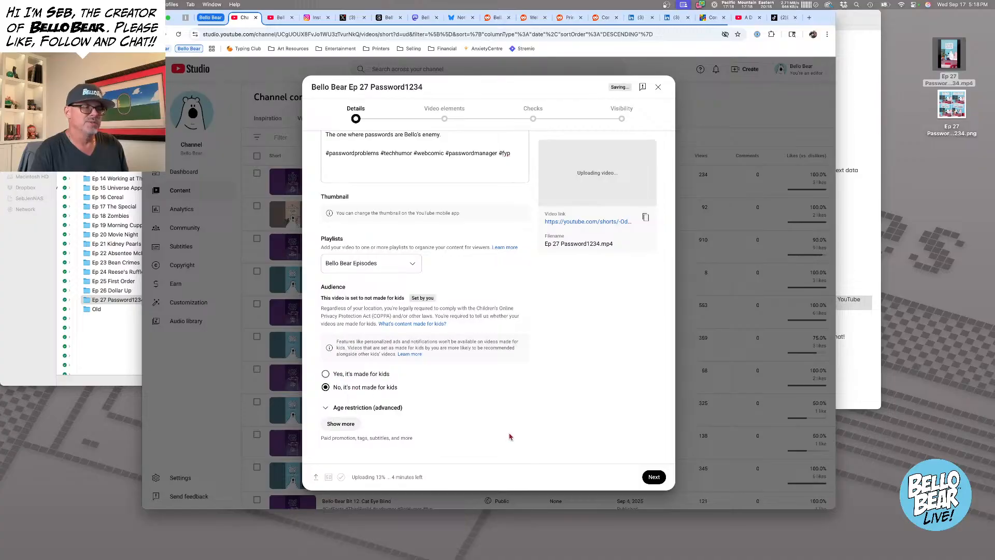
left_click(654, 476)
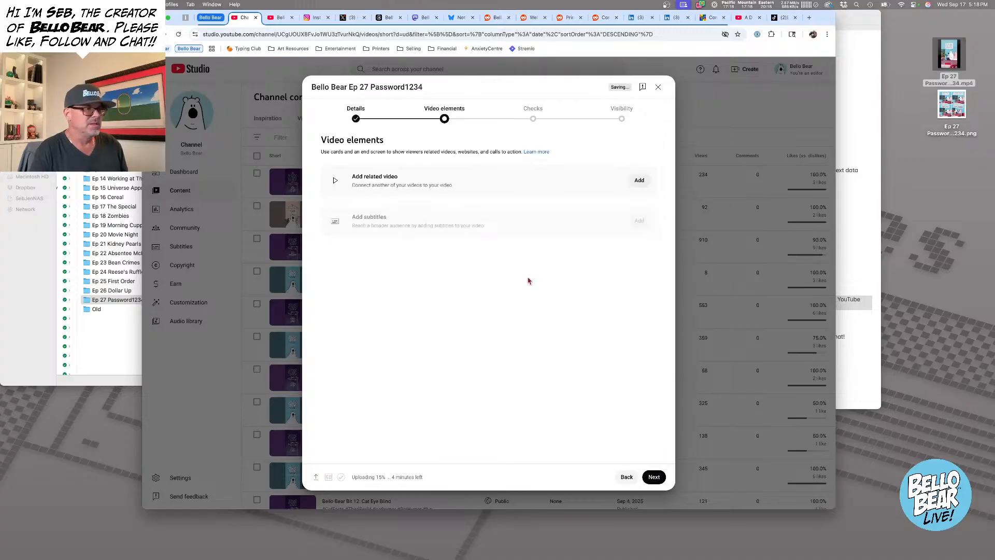
Add Bello Bear Ep 25 First Order as the related video and continue to the checks.
left_click(640, 181)
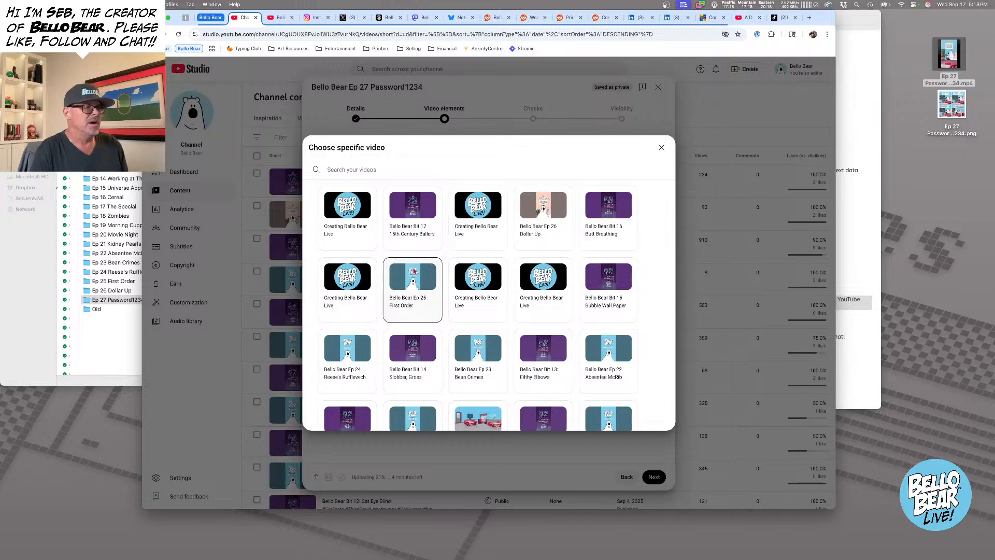
left_click(412, 274)
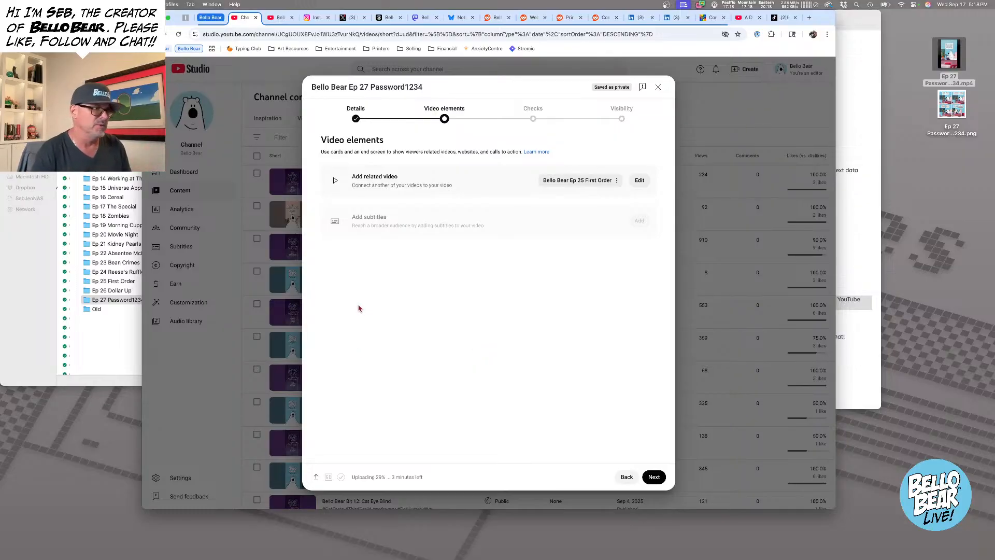
left_click(653, 477)
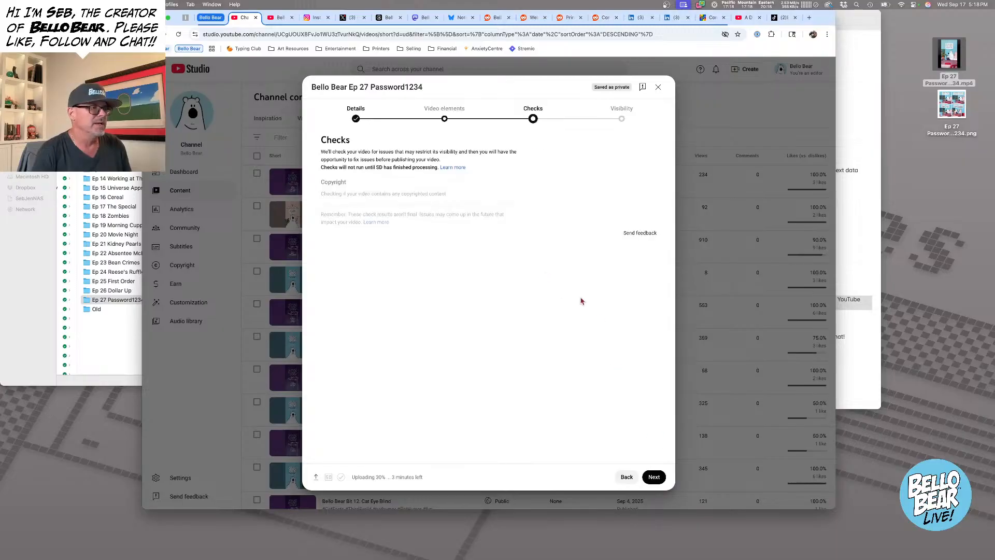
Set the video's visibility to Public, publish it and close the processing dialog.
left_click(654, 477)
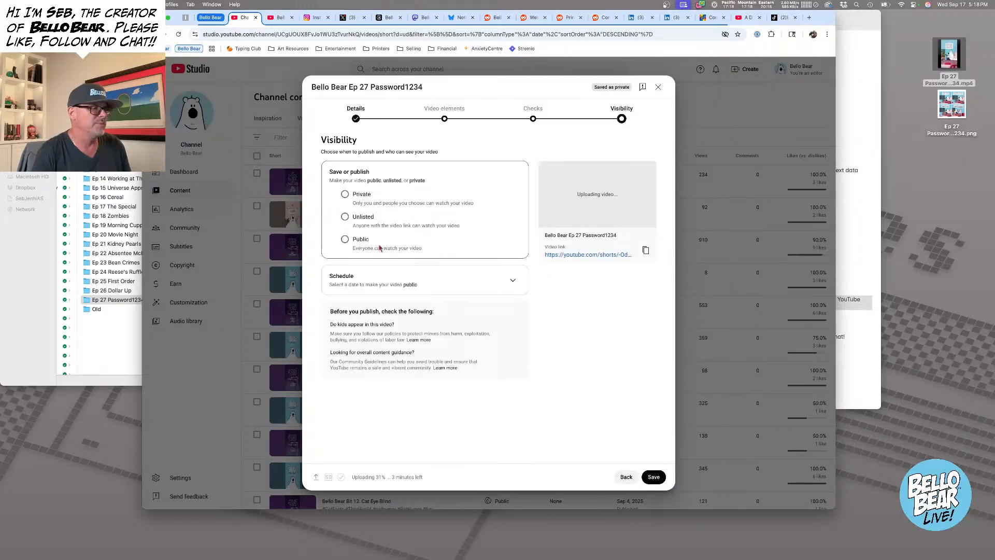
left_click(361, 240)
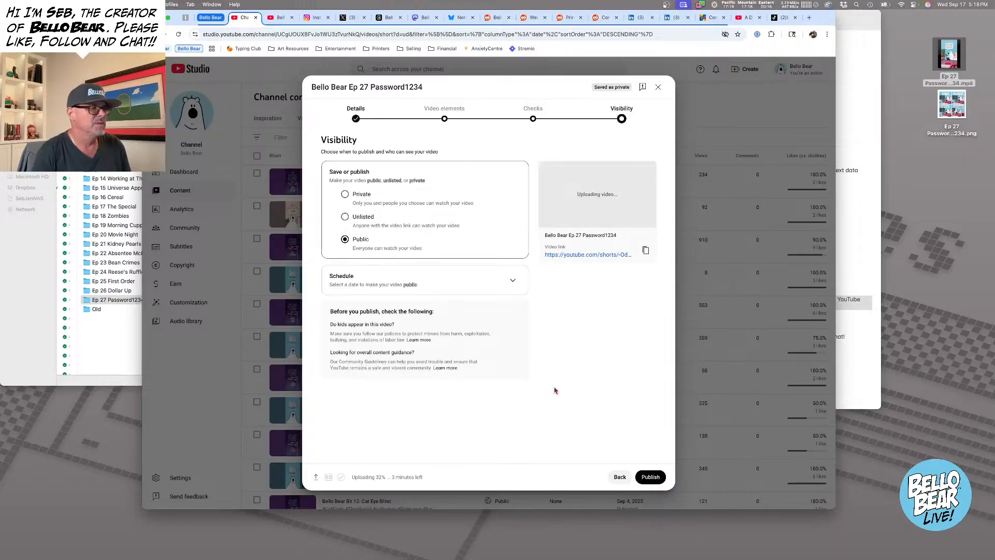
left_click(651, 477)
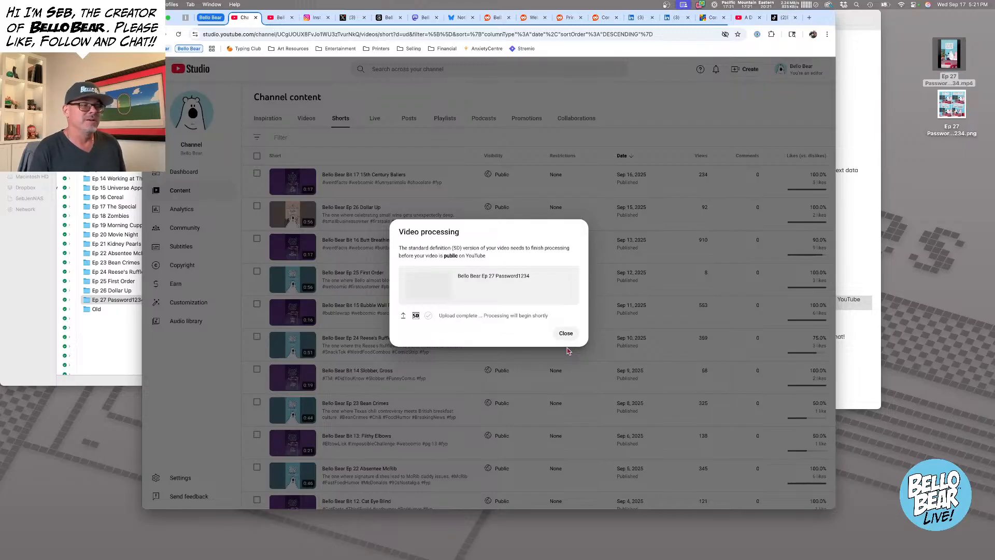
left_click(565, 335)
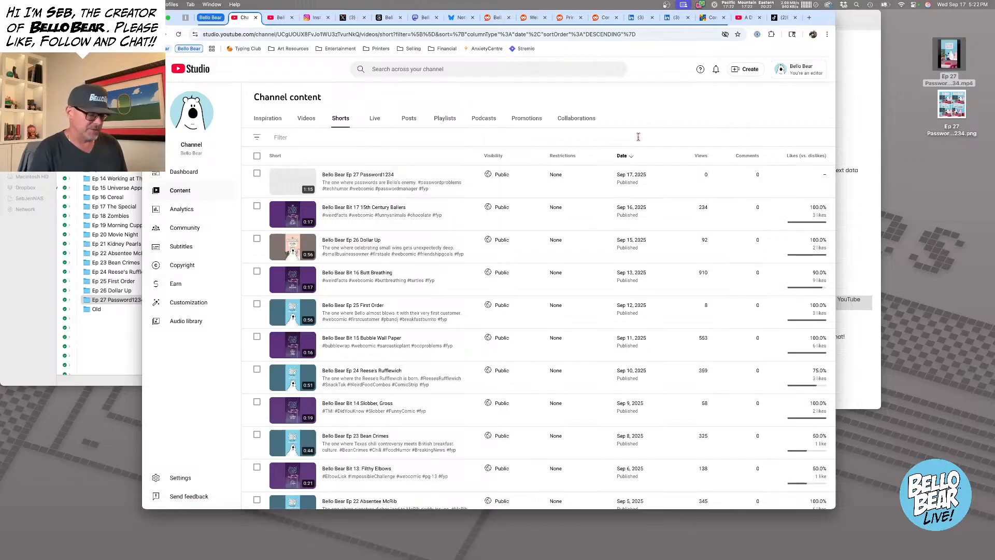
Refresh the Shorts list, copy the shareable link of Ep 27 Password1234 and paste it below the tagline in the episode's note.
key("super+r")
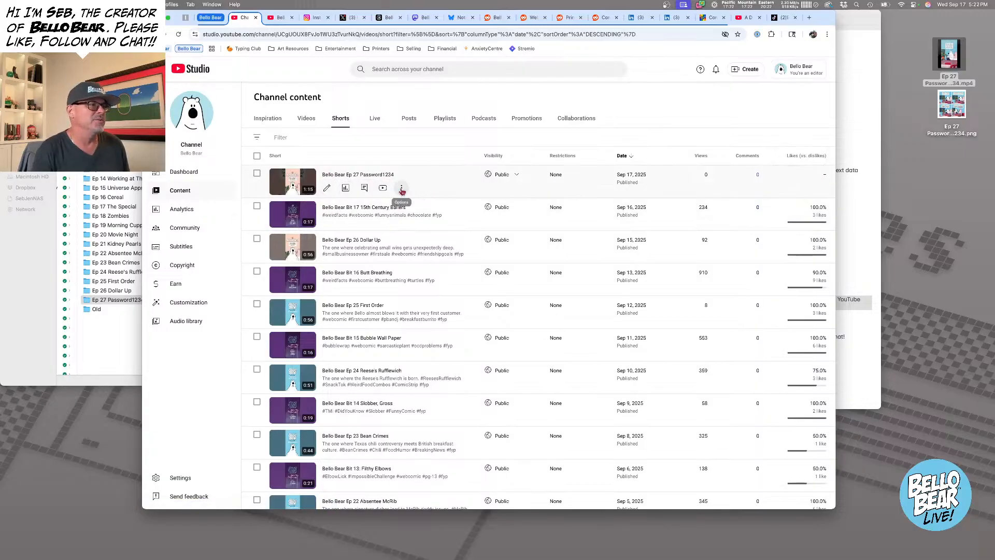
left_click(402, 189)
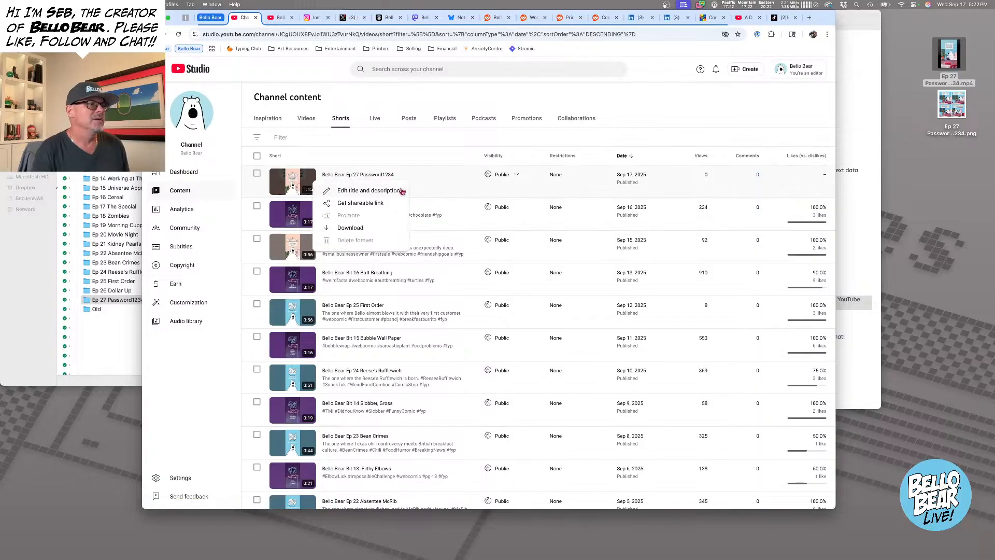
left_click(363, 204)
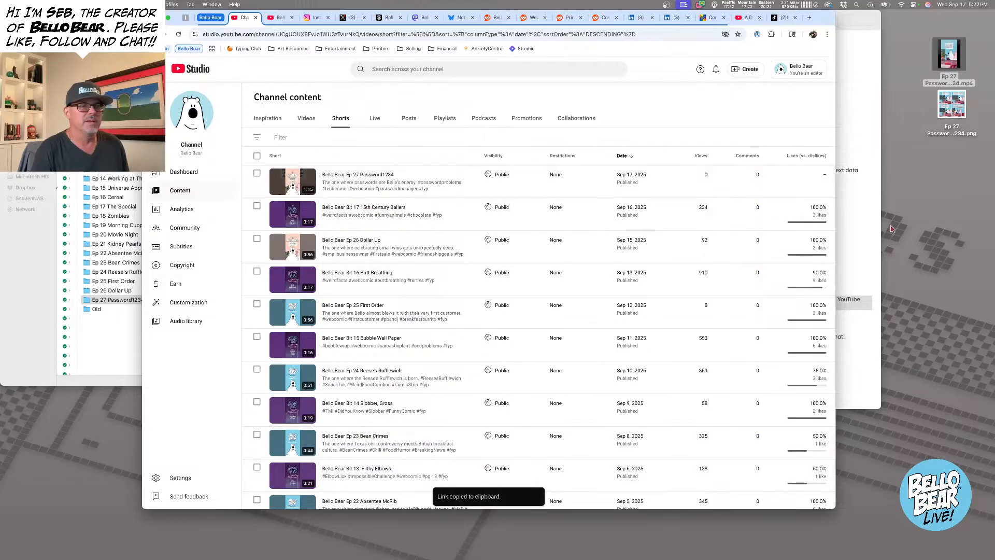
left_click(845, 371)
left_click(867, 300)
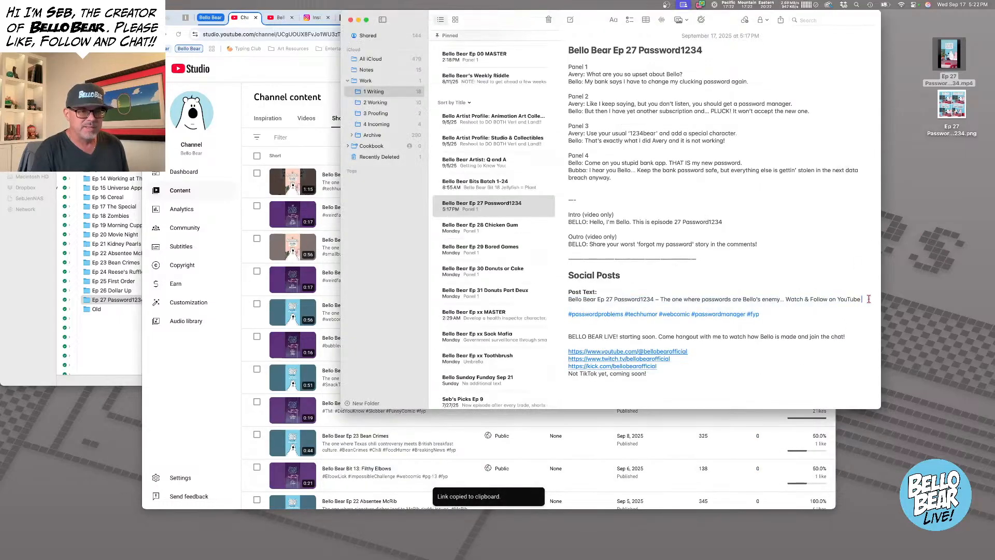
key("Return")
key("super+v")
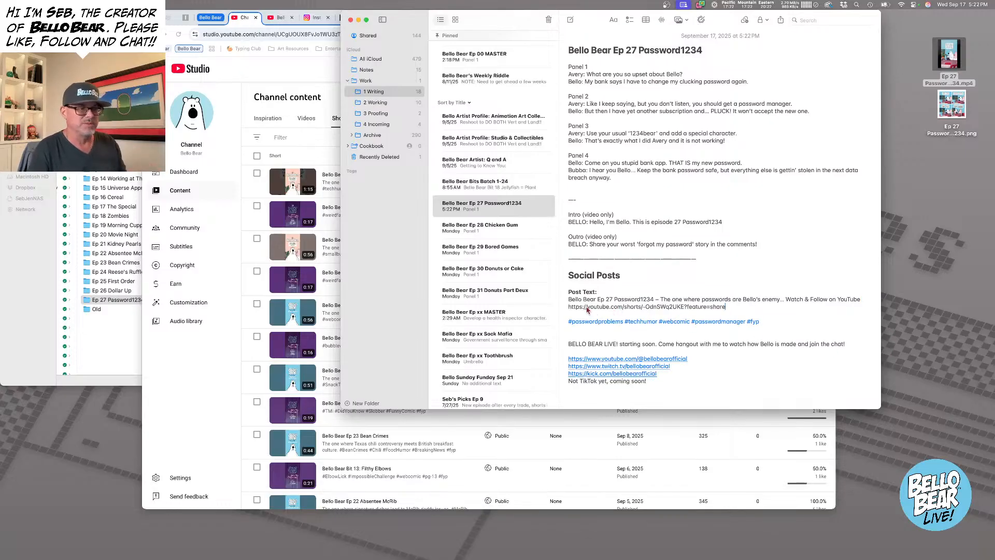
Copy the note's full post text with link and hashtags into a new post on the Bello Bear YouTube channel.
left_click_drag(569, 300, 596, 304)
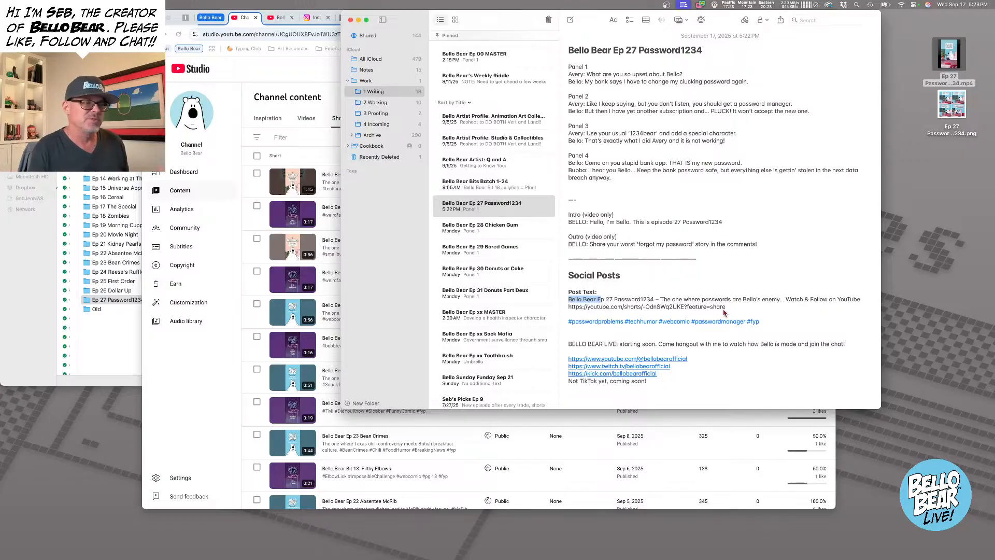
left_click_drag(762, 322, 525, 303)
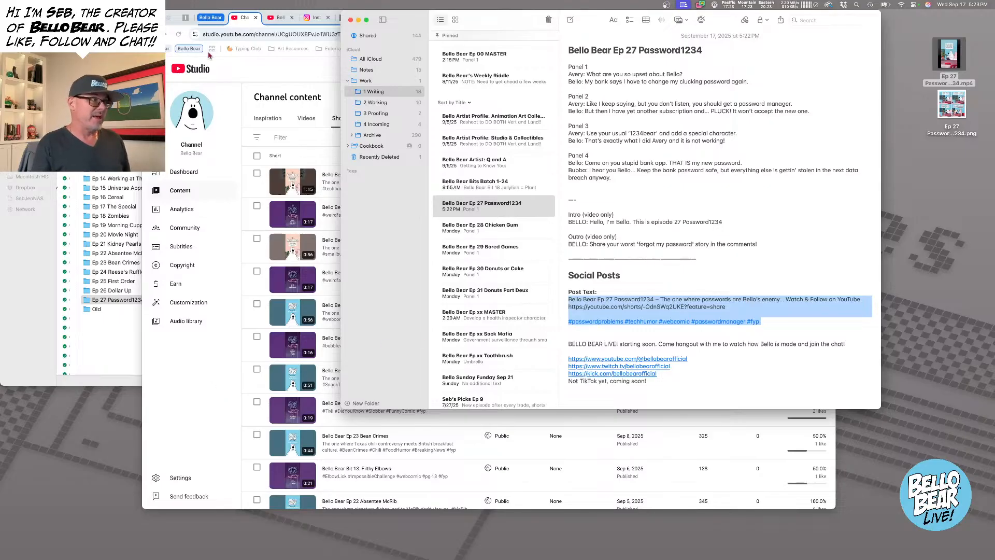
left_click(265, 60)
left_click(281, 17)
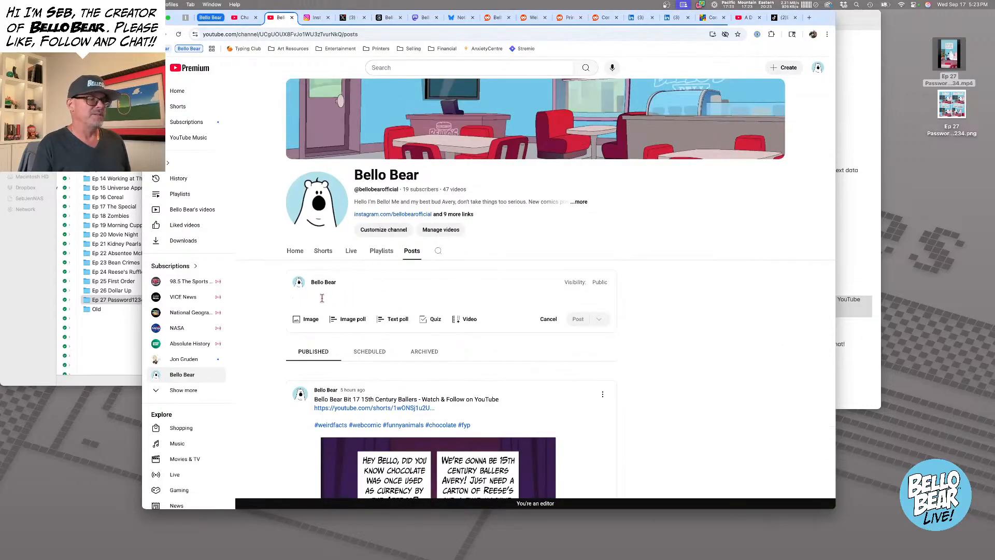
key("super+v")
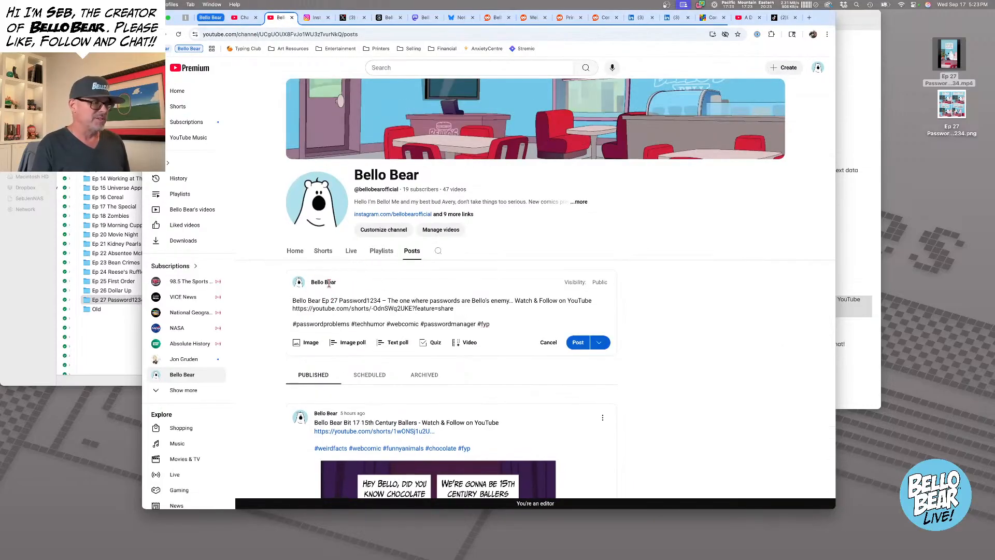
Attach the desktop image Ep 27 Password1234.png to the channel post and publish it.
left_click(318, 341)
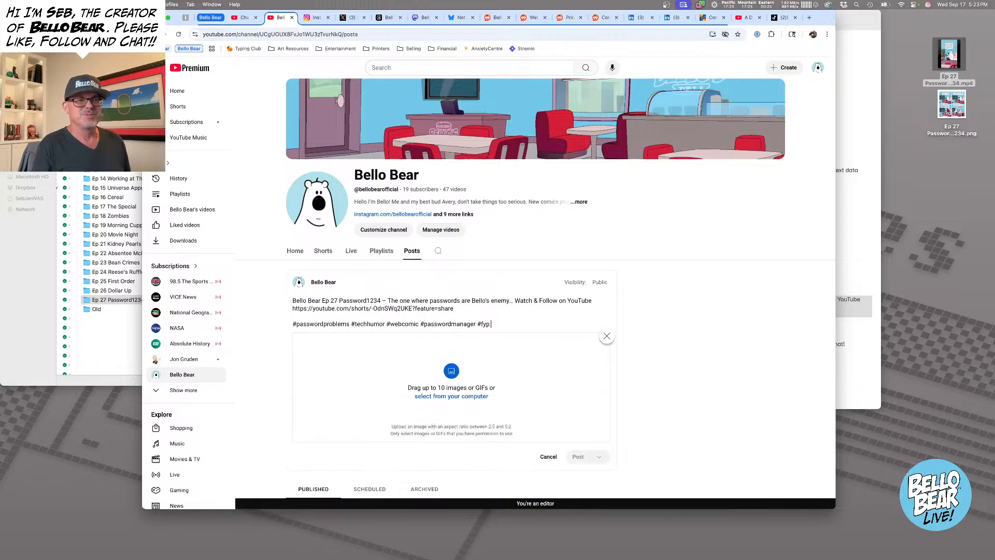
left_click_drag(951, 107, 443, 376)
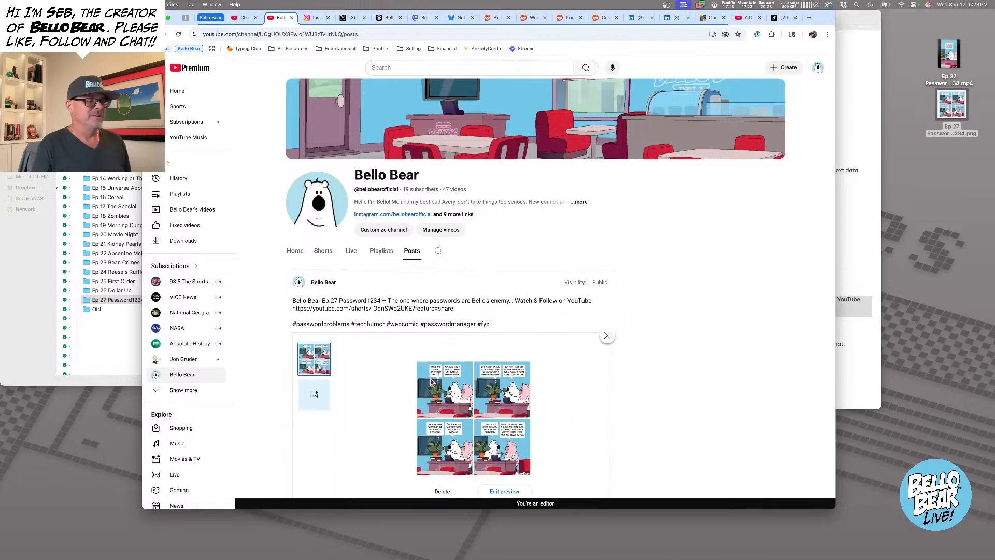
scroll(545, 412, "down", 1)
scroll(544, 412, "down", 2)
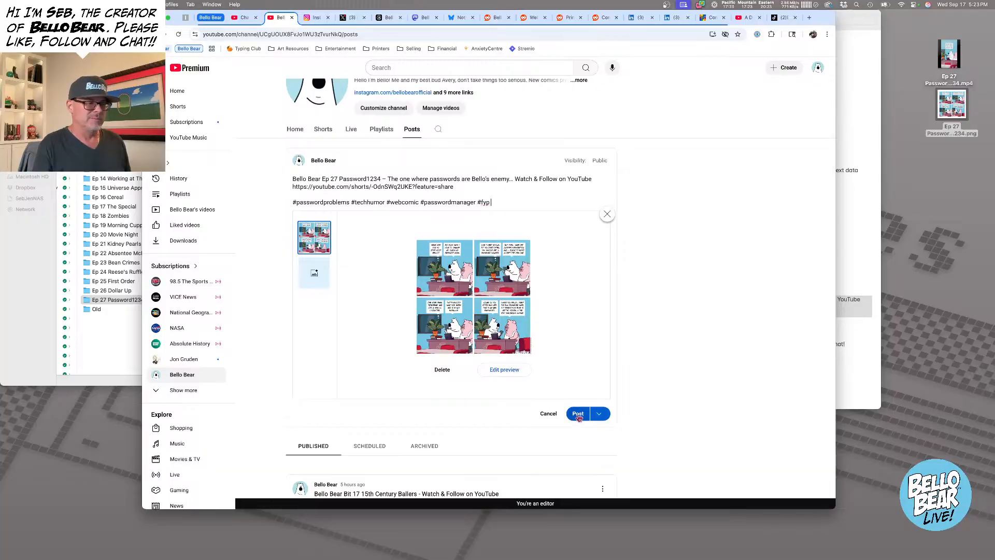
left_click(578, 414)
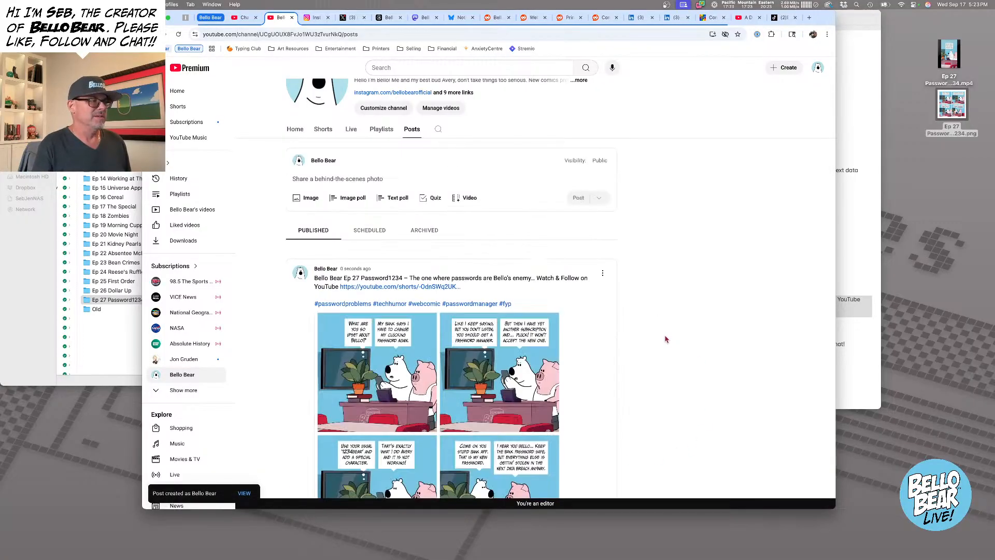
Switch to Instagram and start a new post from the desktop video Ep 27 Password1234.mp4, cropped to 9:16.
key("ctrl+Tab")
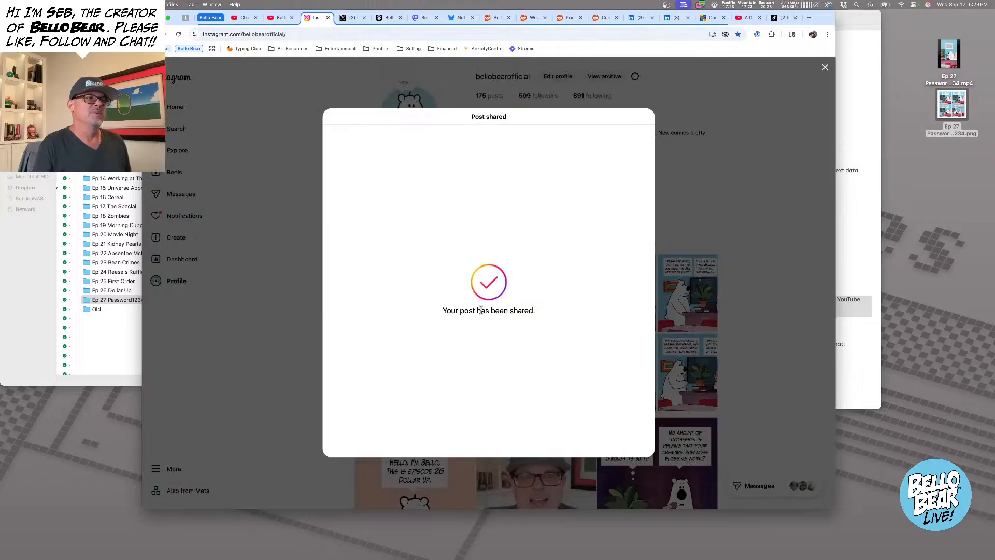
left_click(824, 68)
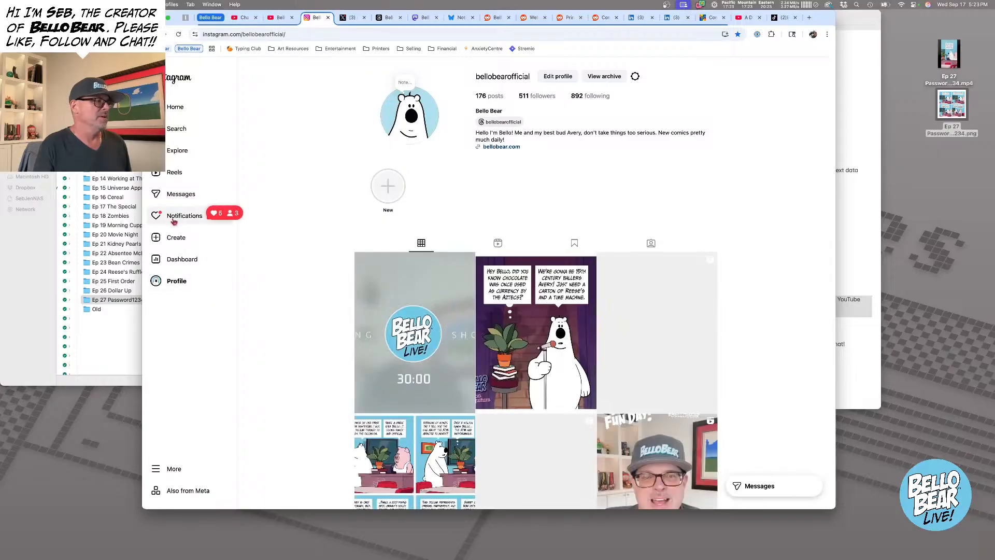
left_click(176, 238)
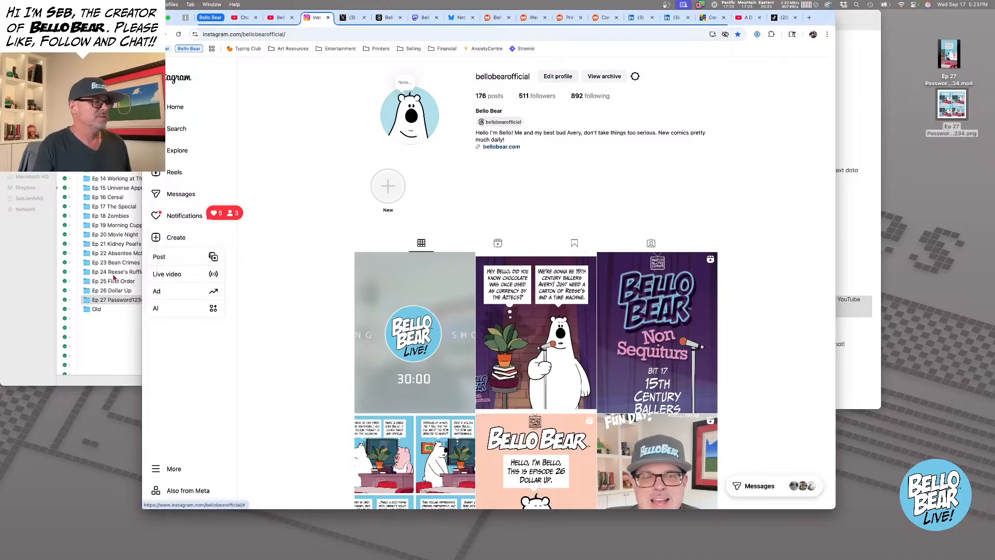
left_click(162, 258)
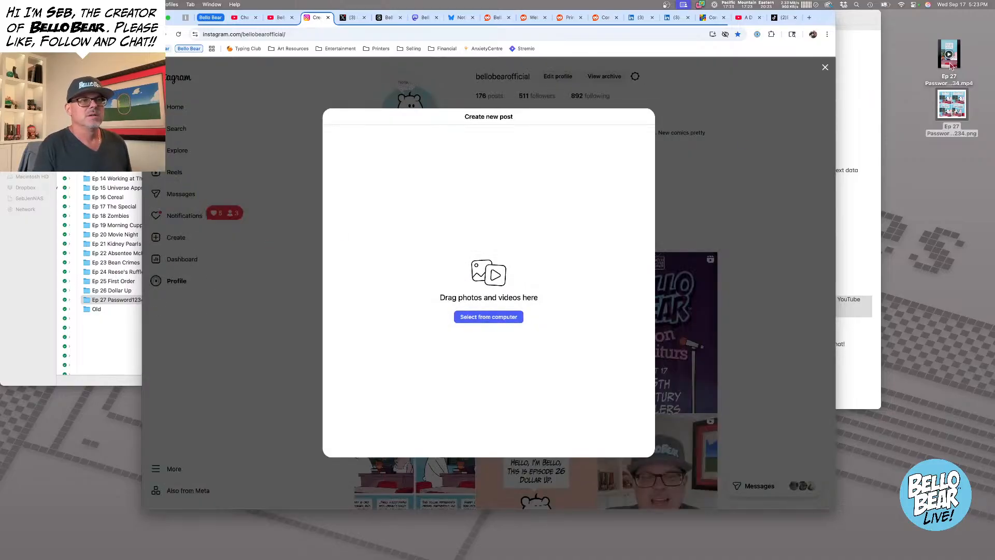
left_click_drag(950, 54, 463, 229)
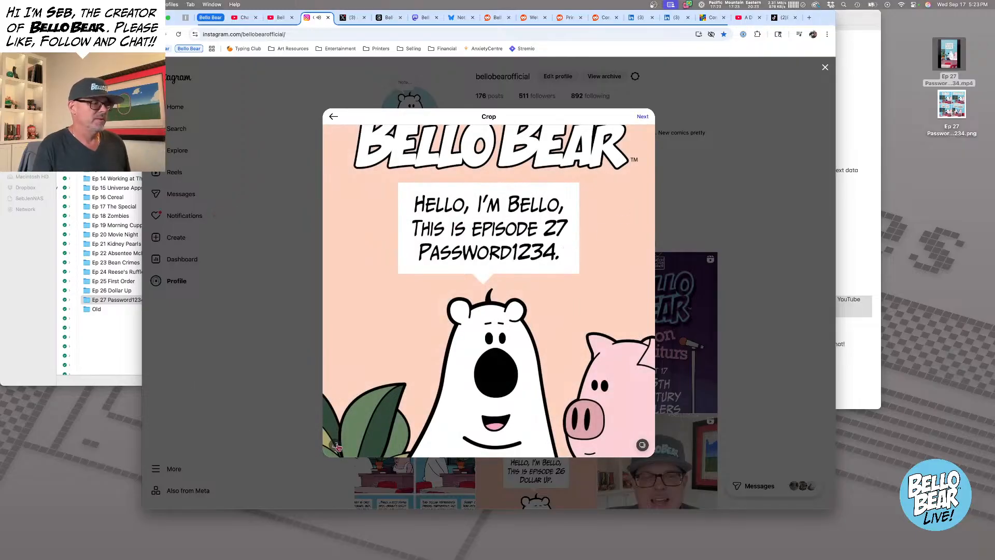
left_click(336, 446)
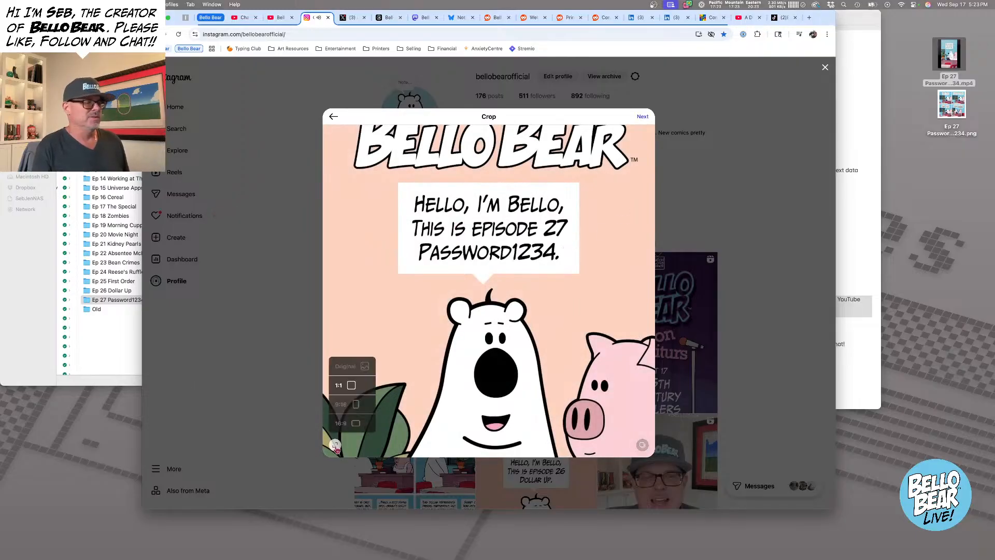
left_click(355, 404)
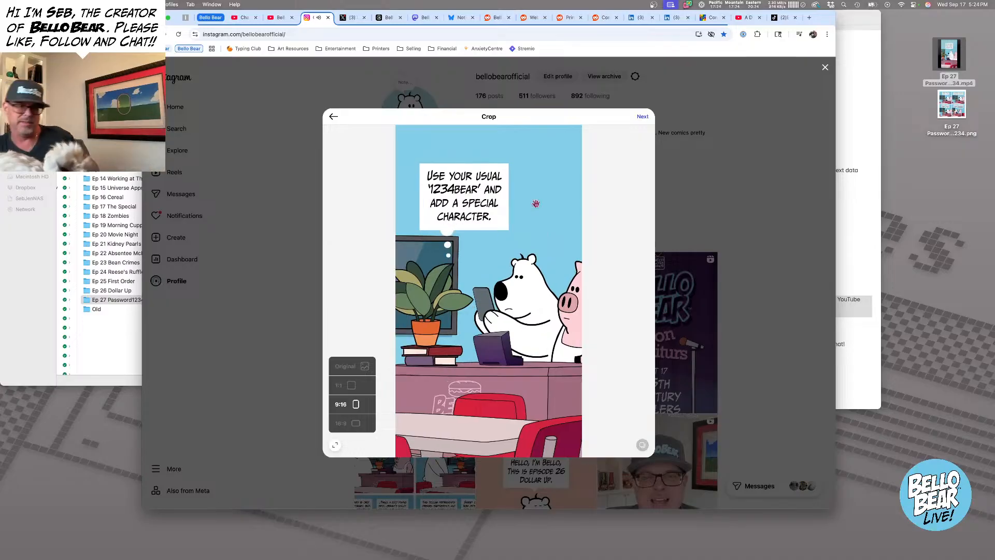
Accept the crop and default edits, add the copied post text with link and hashtags as the reel's caption, and share it.
left_click(643, 117)
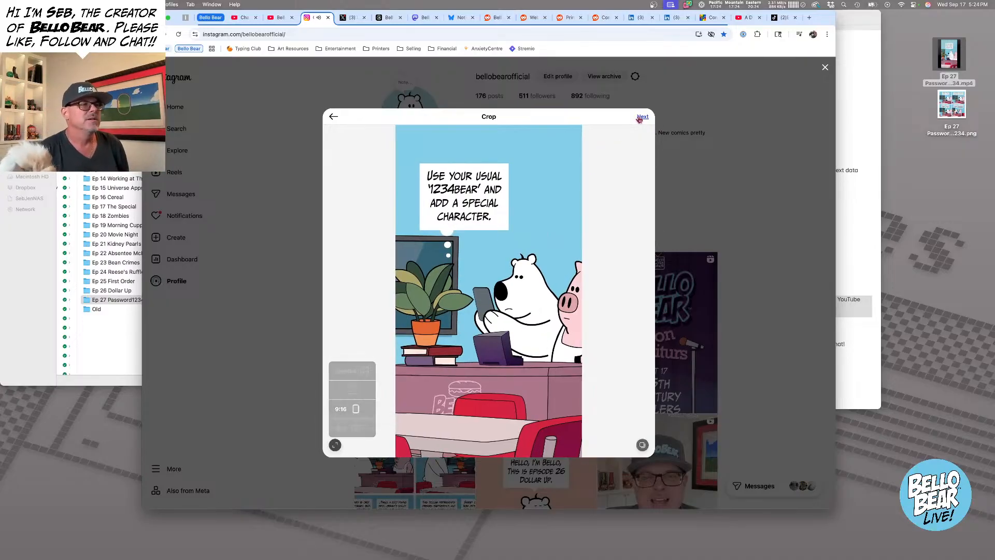
left_click(707, 117)
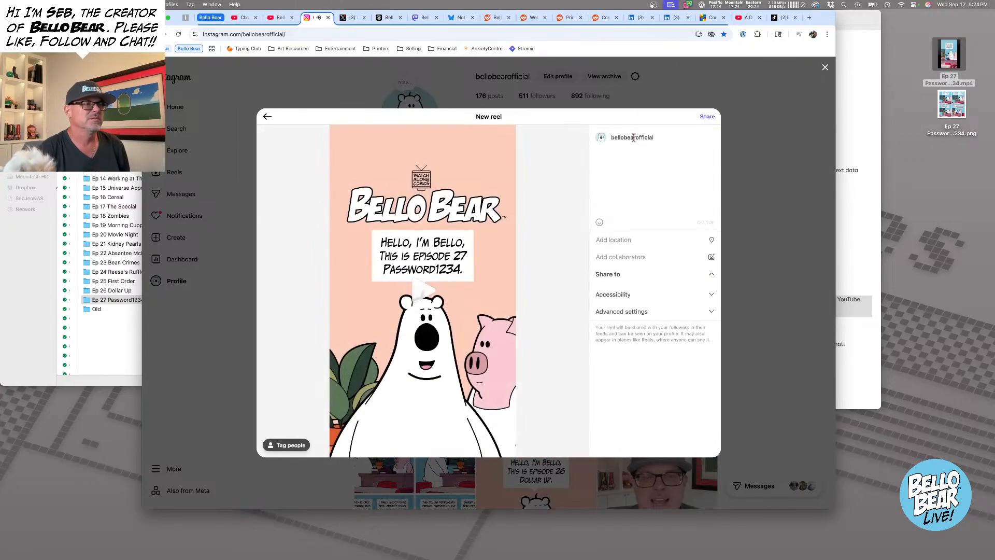
key("super+v")
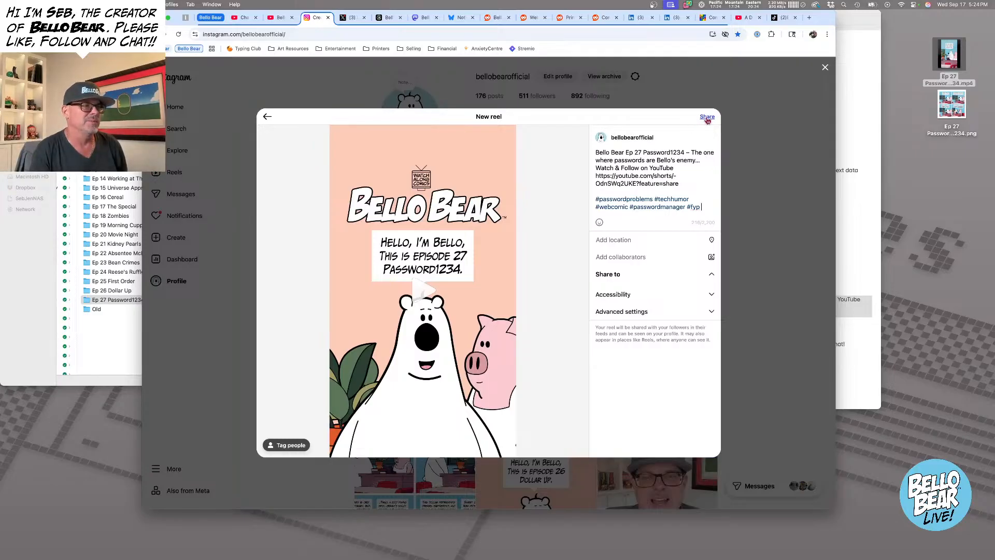
left_click(707, 117)
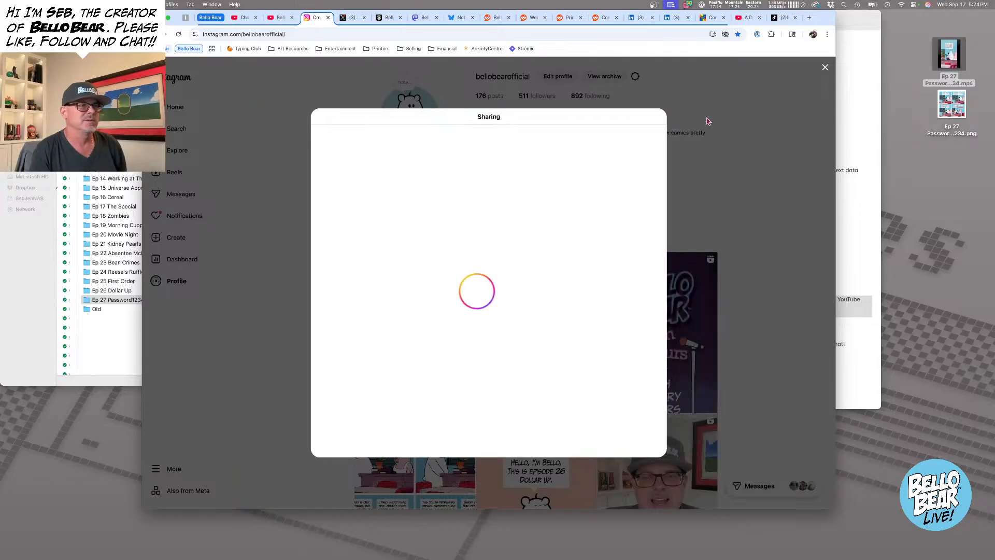